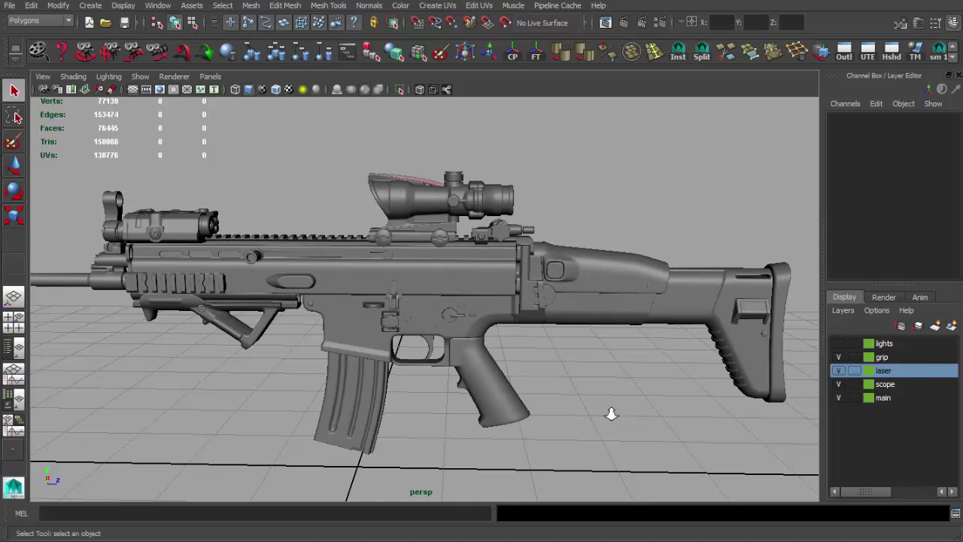
scroll(619, 386, "down", 2)
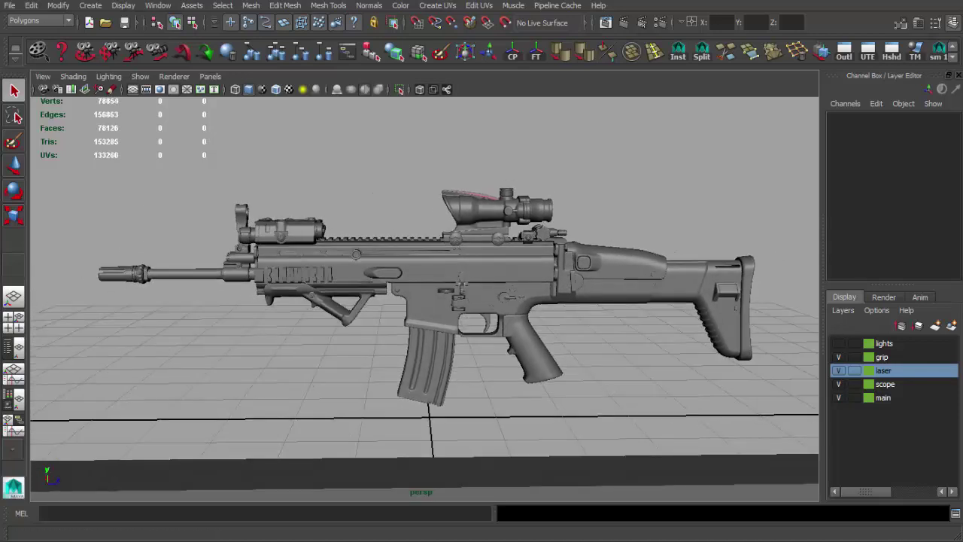
- Review the 35000-triangle budget note, then close it without saving
key("alt+Tab")
left_click_drag(250, 389, 250, 370)
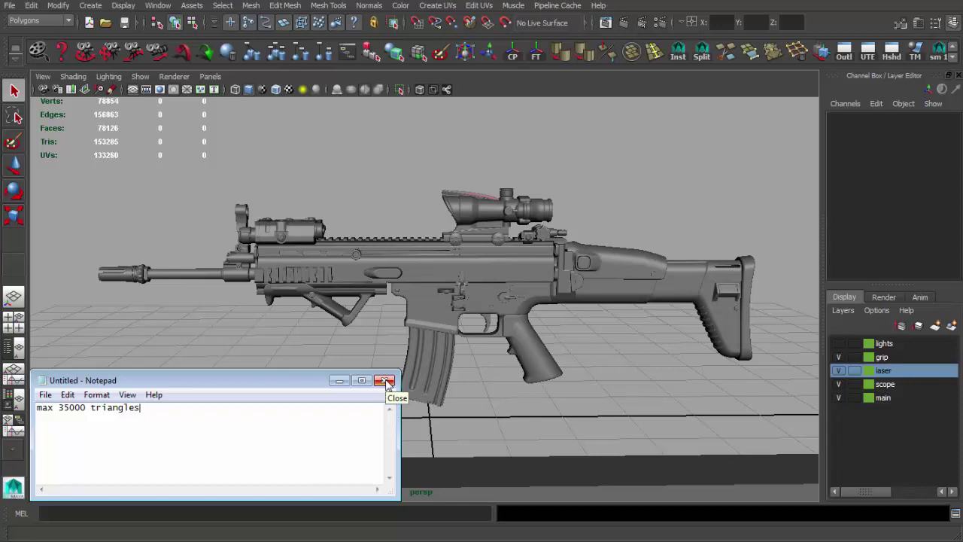
left_click(386, 381)
left_click(505, 333)
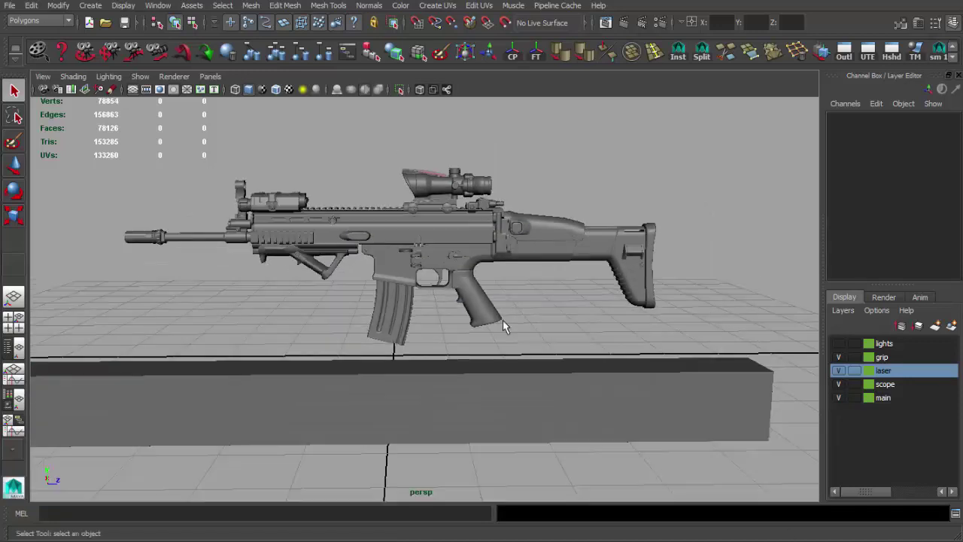
- Delete the long stray box under the rifle and save the scene
left_click_drag(561, 345, 516, 338, "alt")
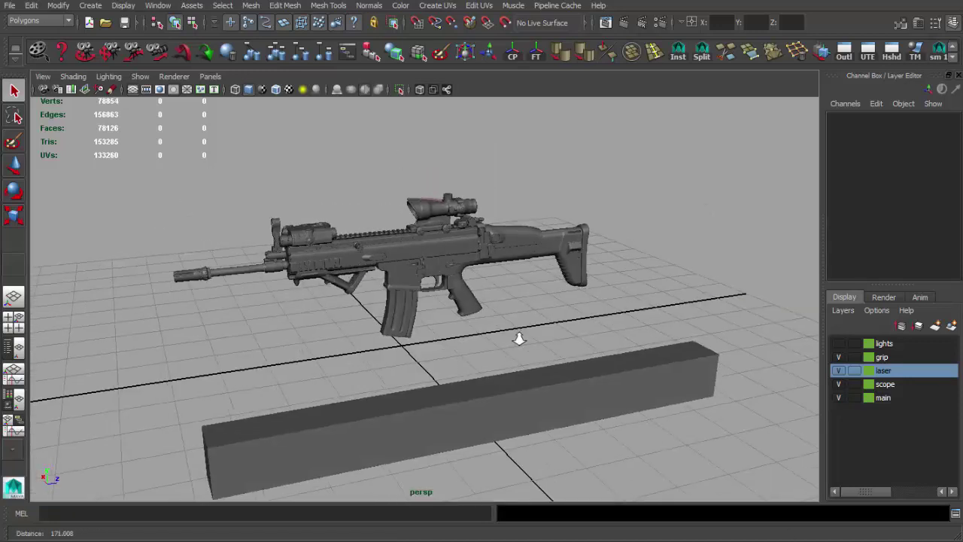
left_click(514, 407)
key("Delete")
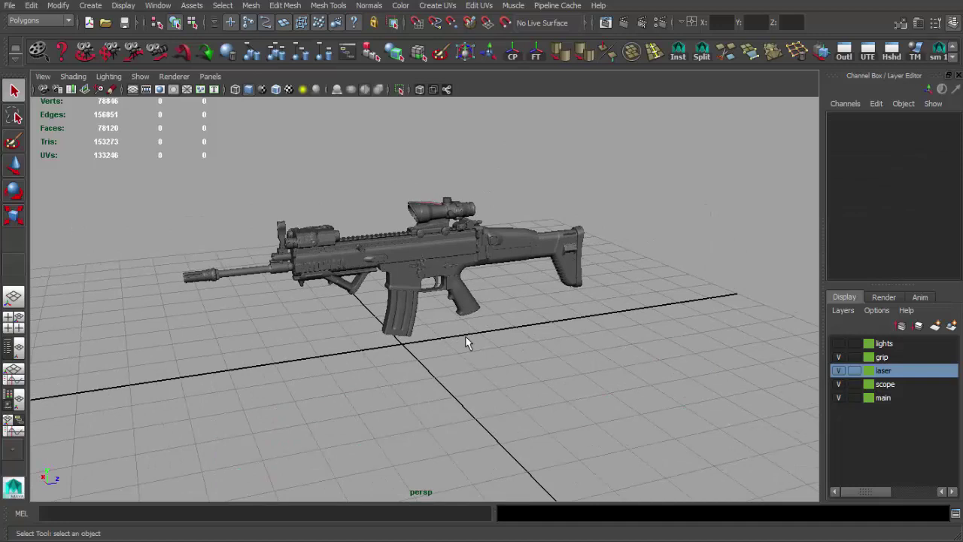
key("ctrl+s")
- Hide the scope layer and set the main layer's display to reference
left_click_drag(448, 341, 527, 339, "alt")
mouse_move(526, 338)
right_mouse_down("alt")
mouse_move(575, 334)
mouse_move(576, 414)
right_mouse_up("alt")
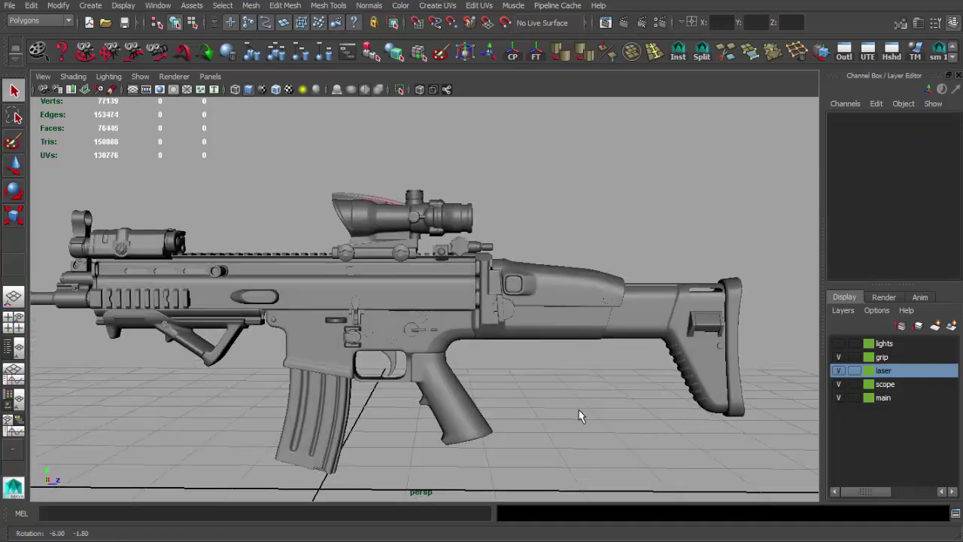
left_click(839, 384)
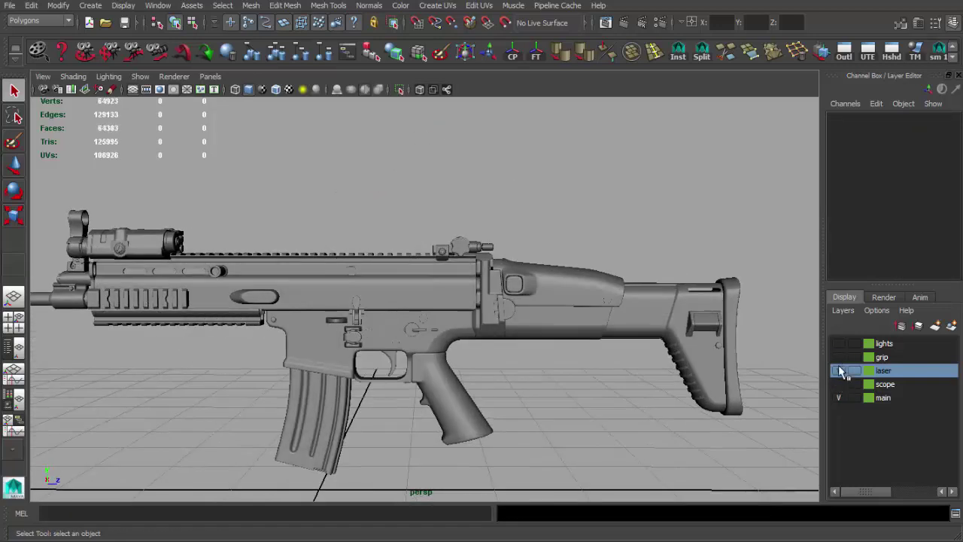
left_click(855, 397)
left_click(855, 397)
- Inspect the rifle from a new angle, toggling wireframe and smooth shading
left_click_drag(599, 422, 392, 365, "alt")
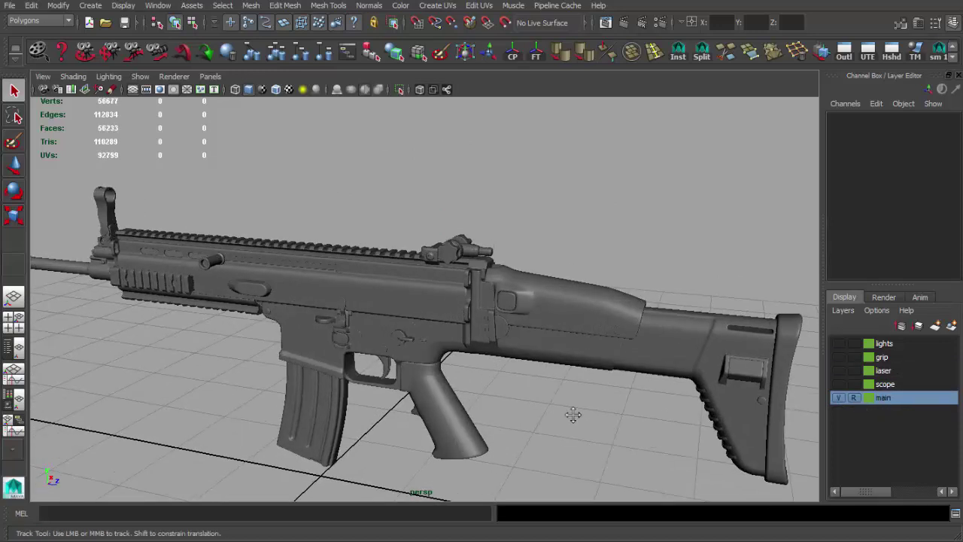
scroll(391, 365, "up", 3)
scroll(525, 245, "down", 5)
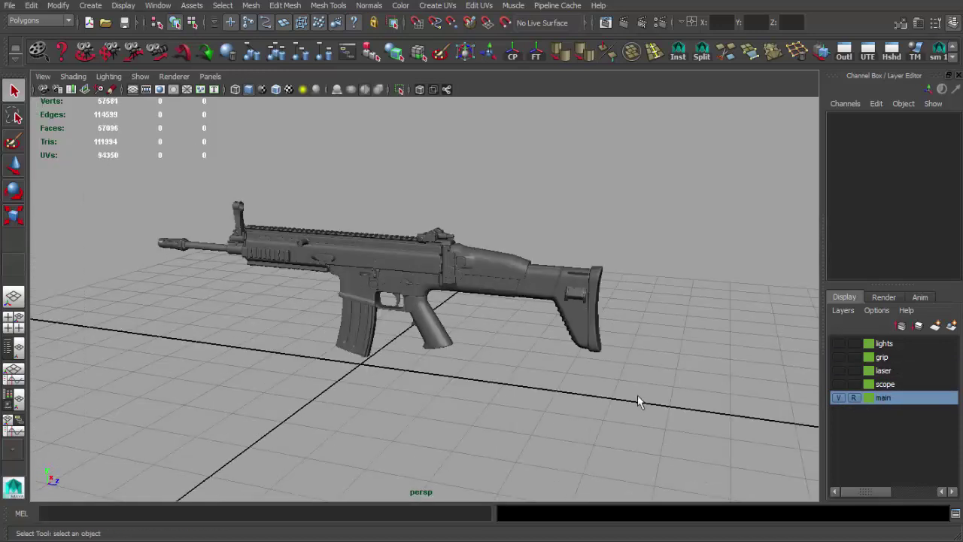
key("4")
key("5")
scroll(545, 377, "up", 5)
- Create a new display layer and rename it LP
left_click(908, 343)
left_click(950, 325)
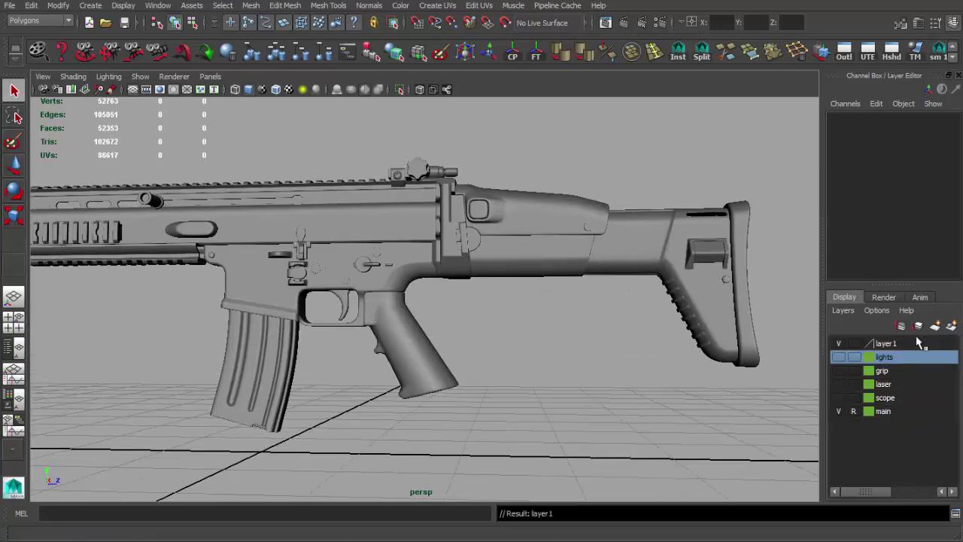
double_click(876, 342)
type("LP")
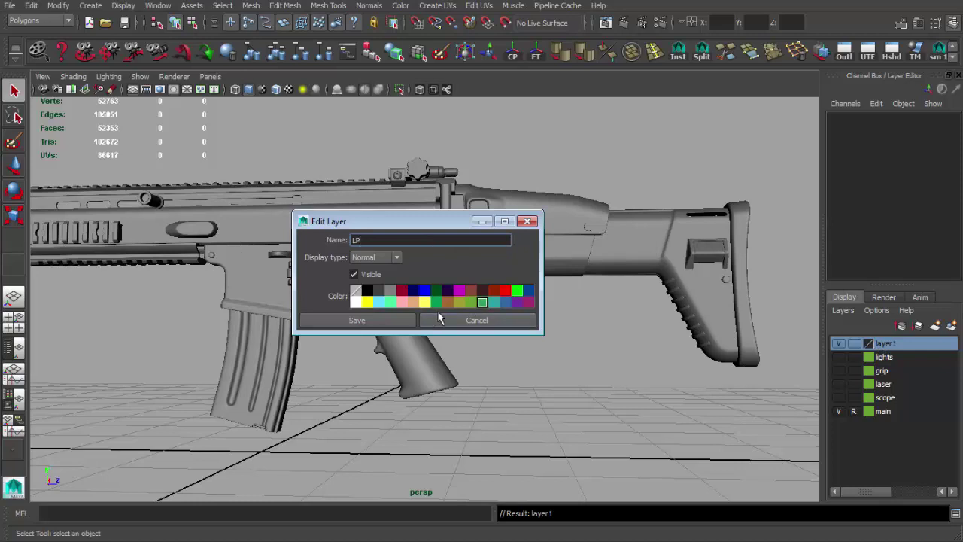
key("Return")
- Orbit and zoom around the rifle, ending on a closer side view
mouse_move(403, 339)
left_mouse_down("alt")
mouse_move(436, 344)
mouse_move(394, 338)
mouse_move(403, 339)
left_mouse_up("alt")
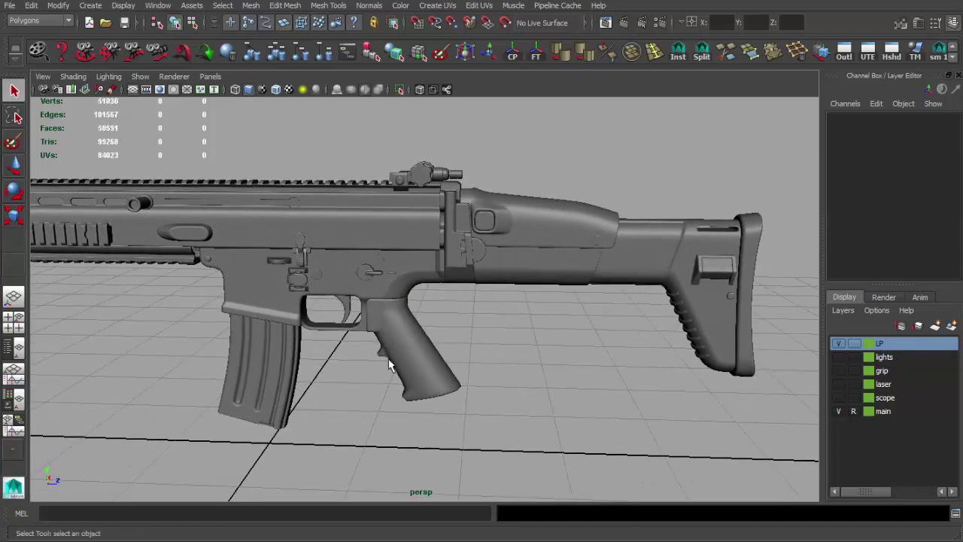
scroll(397, 359, "up", 2)
scroll(399, 357, "up", 2)
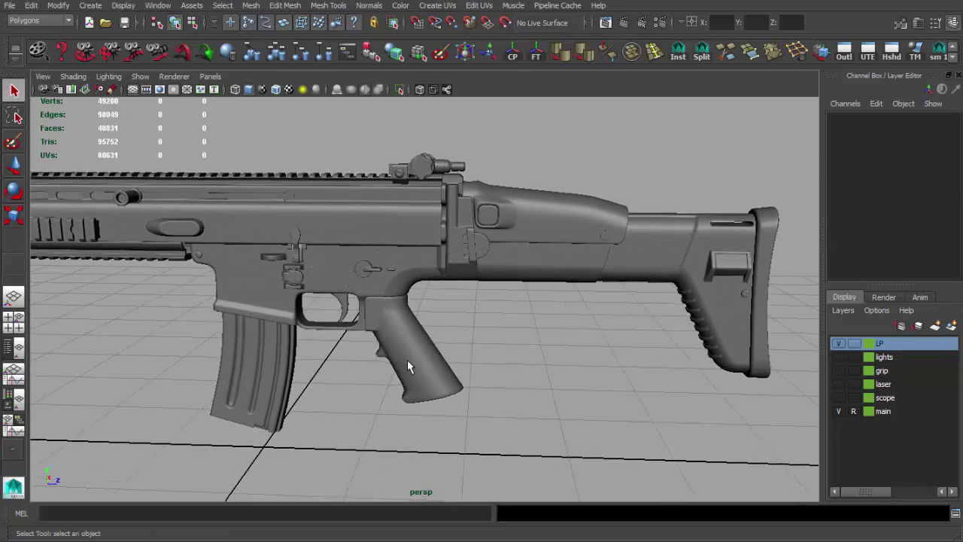
scroll(407, 359, "down", 2)
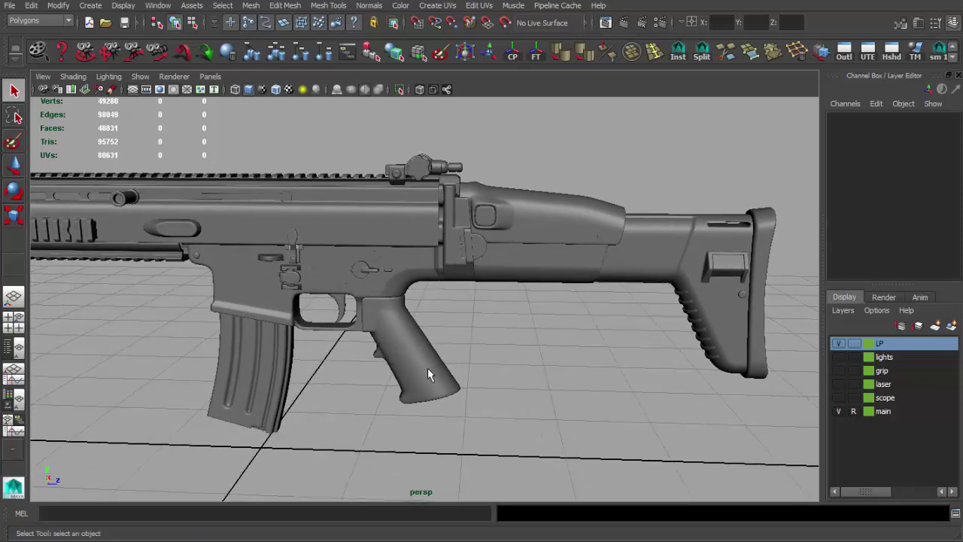
mouse_move(512, 419)
right_mouse_down("alt")
mouse_move(458, 398)
mouse_move(339, 387)
mouse_move(351, 404)
right_mouse_up("alt")
mouse_move(352, 404)
left_mouse_down("alt")
mouse_move(387, 376)
mouse_move(440, 372)
mouse_move(516, 386)
mouse_move(306, 376)
mouse_move(252, 385)
left_mouse_up("alt")
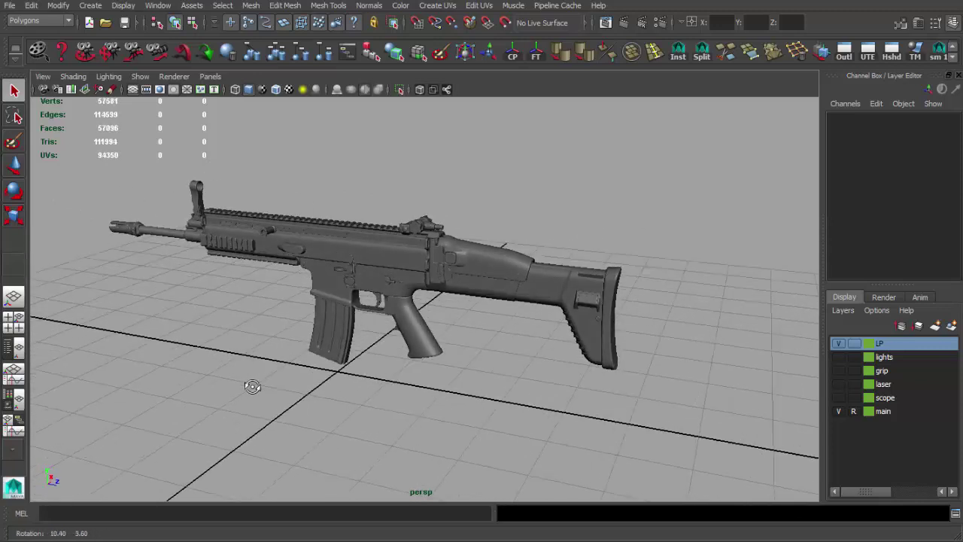
middle_click_drag(546, 365, 538, 360, "alt")
mouse_move(539, 360)
left_mouse_down("alt")
mouse_move(516, 340)
mouse_move(494, 351)
left_mouse_up("alt")
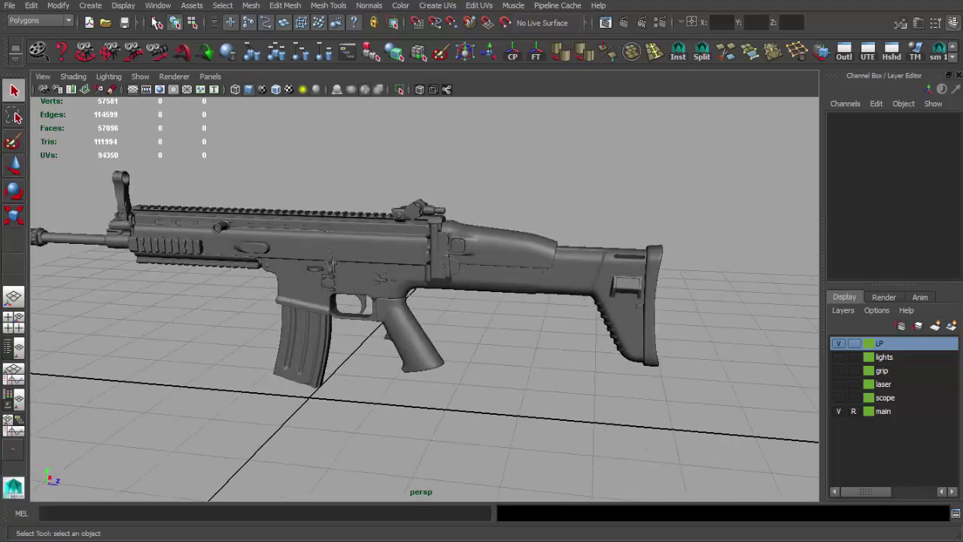
- Duplicate the receiver mesh and move the copy out along X to 10.552
left_click(90, 6)
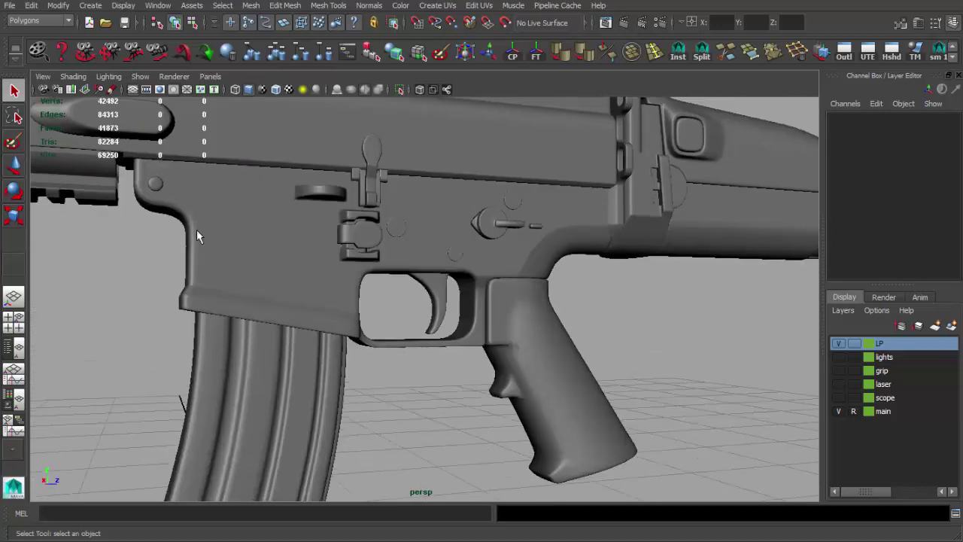
left_click(419, 243)
mouse_move(418, 243)
left_mouse_down("alt")
mouse_move(422, 288)
mouse_move(526, 331)
left_mouse_up("alt")
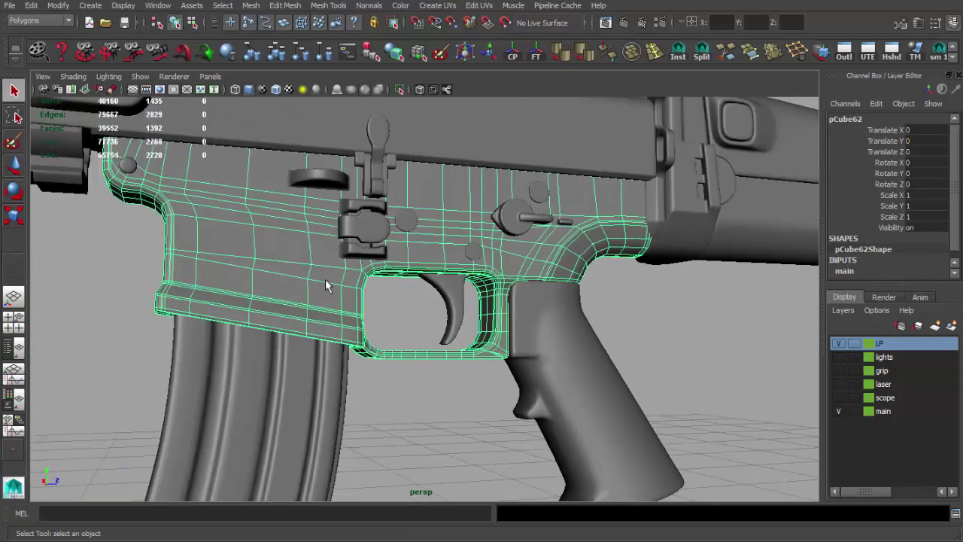
mouse_move(526, 330)
right_mouse_down("alt")
mouse_move(549, 347)
mouse_move(430, 279)
right_mouse_up("alt")
left_click_drag(430, 279, 591, 311, "alt")
right_click_drag(592, 312, 370, 309, "alt")
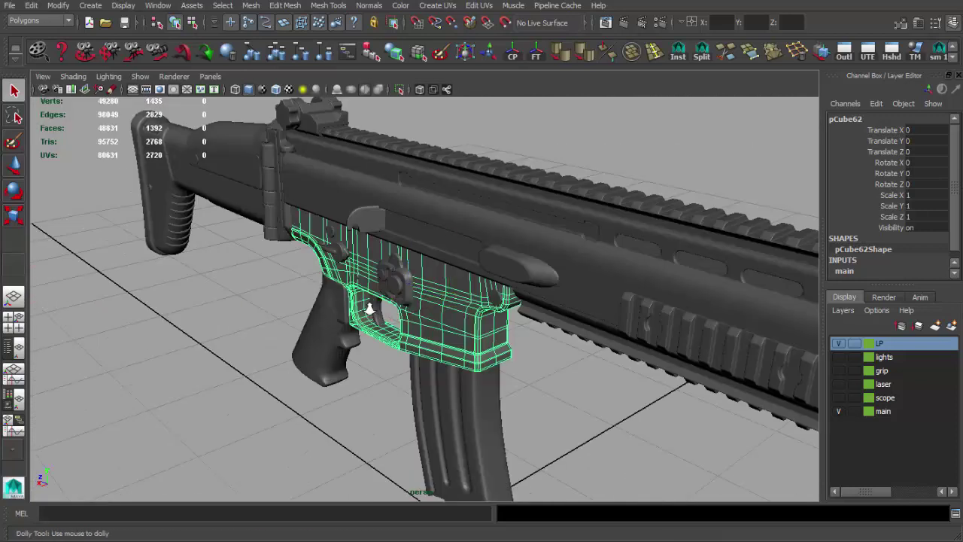
key("ctrl+d")
left_click_drag(404, 319, 256, 367)
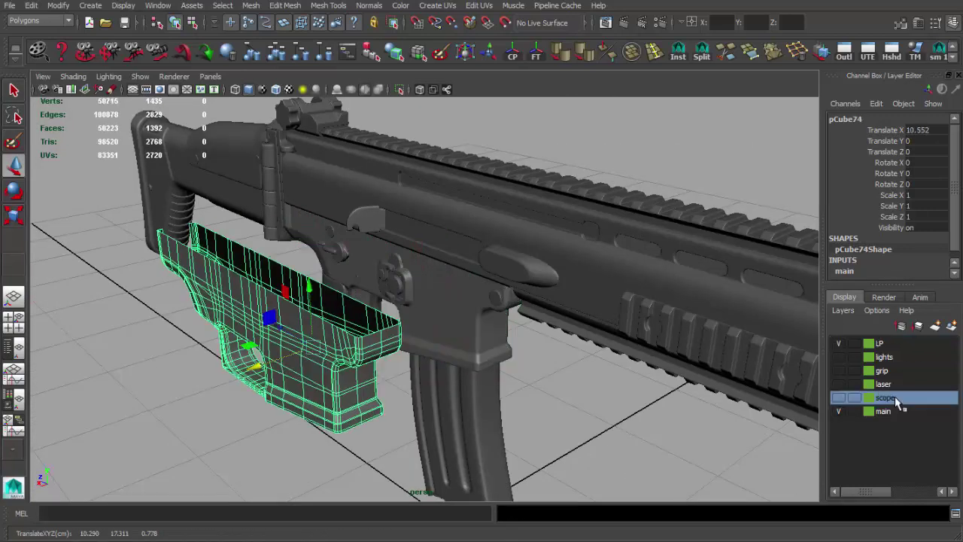
- Add the duplicate to the LP layer and set the main layer to template
right_click(894, 397)
left_click(889, 340)
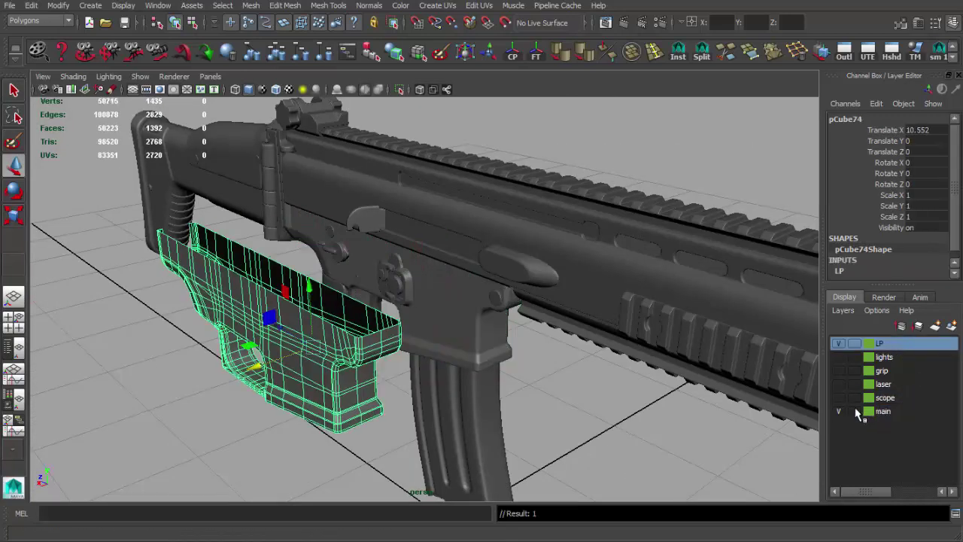
left_click(854, 410)
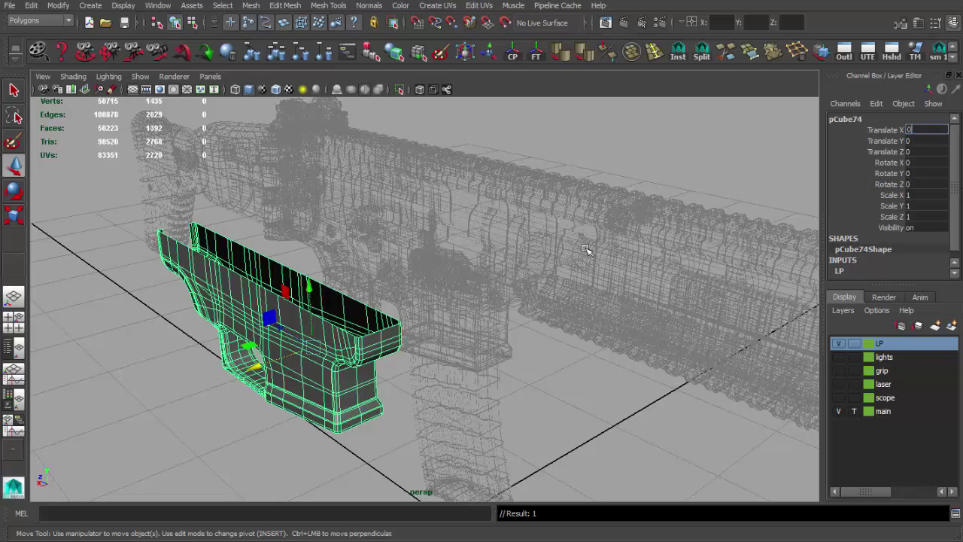
- Return the duplicate receiver to zero transforms and hide the main layer
key("Return")
left_click(839, 410)
mouse_move(527, 301)
left_mouse_down("alt")
mouse_move(440, 297)
mouse_move(554, 318)
mouse_move(452, 373)
mouse_move(416, 338)
mouse_move(453, 334)
left_mouse_up("alt")
scroll(440, 296, "up", 5)
- Delete the first edge loop on the lower receiver, redoing it after an undo
key("q")
key("F10")
double_click(453, 373)
left_click(799, 60)
mouse_move(459, 293)
left_mouse_down("alt")
mouse_move(419, 270)
mouse_move(389, 232)
left_mouse_up("alt")
left_click_drag(421, 276, 376, 236, "alt")
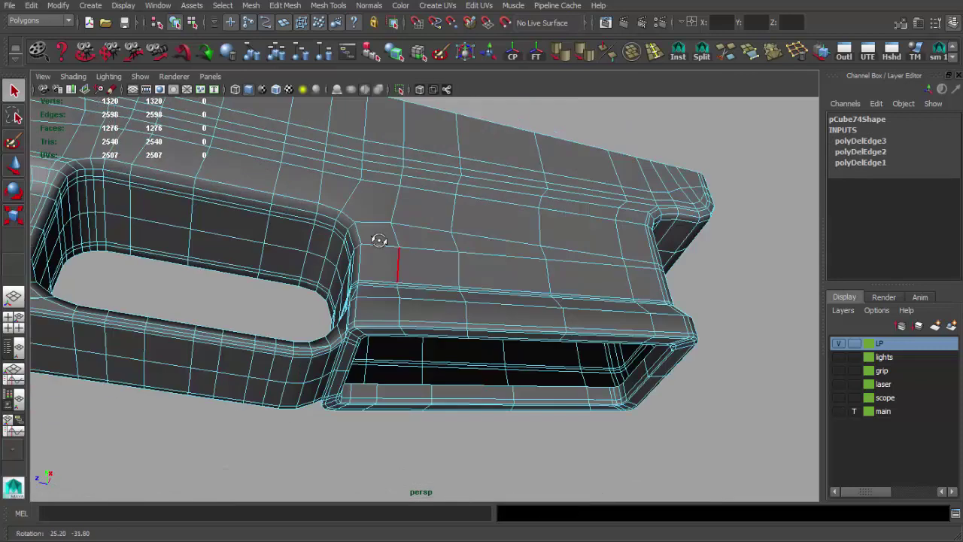
key("ctrl+z")
scroll(401, 251, "up", 5)
key("Delete")
scroll(448, 308, "down", 5)
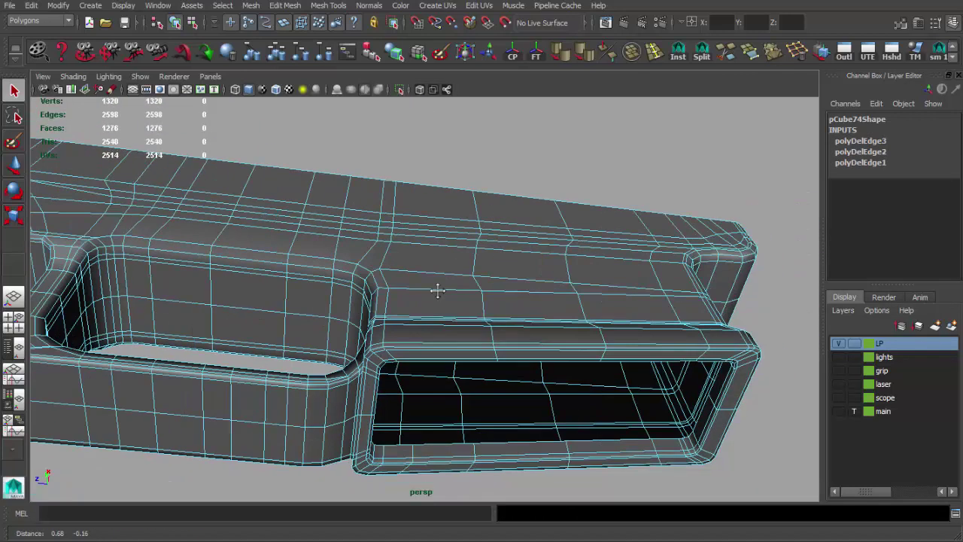
scroll(436, 285, "up", 2)
- Delete two more edge loops and extra edges along the receiver's sides
double_click(489, 264)
key("Delete")
left_click_drag(490, 276, 569, 301, "alt")
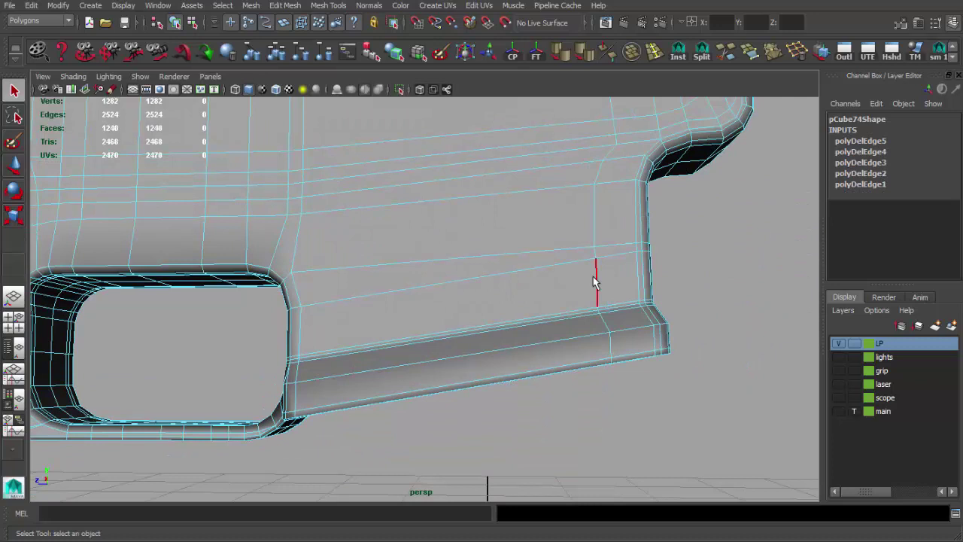
double_click(595, 280)
key("Delete")
left_click_drag(537, 273, 623, 316, "alt")
key("Delete")
mouse_move(531, 365)
left_mouse_down("alt")
mouse_move(406, 278)
mouse_move(421, 263)
left_mouse_up("alt")
scroll(414, 249, "down", 3)
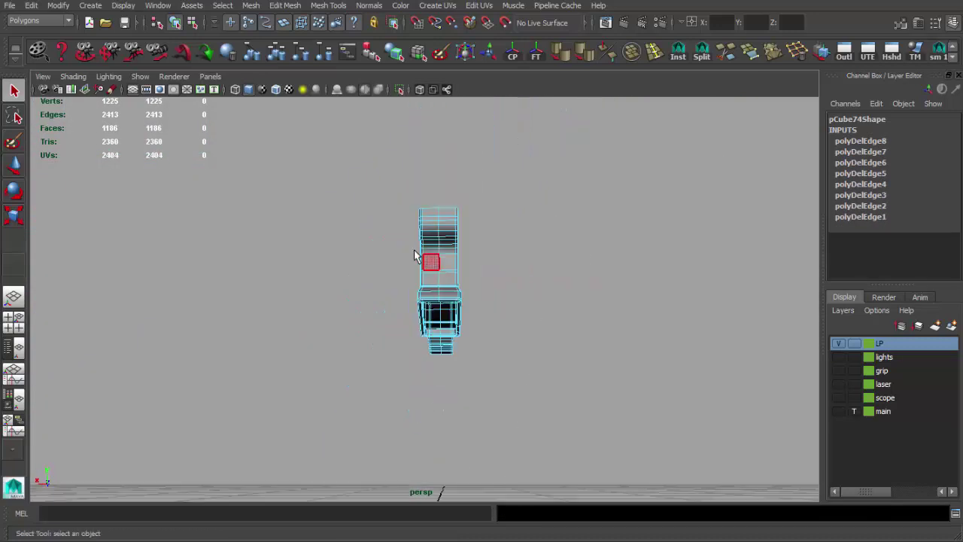
- Delete the right column of faces from the receiver
key("F8")
left_click(441, 308)
mouse_move(440, 308)
left_mouse_down("alt")
mouse_move(412, 278)
mouse_move(382, 344)
mouse_move(506, 383)
left_mouse_up("alt")
scroll(413, 278, "up", 5)
key("F11")
left_click_drag(513, 150, 445, 355)
key("Delete")
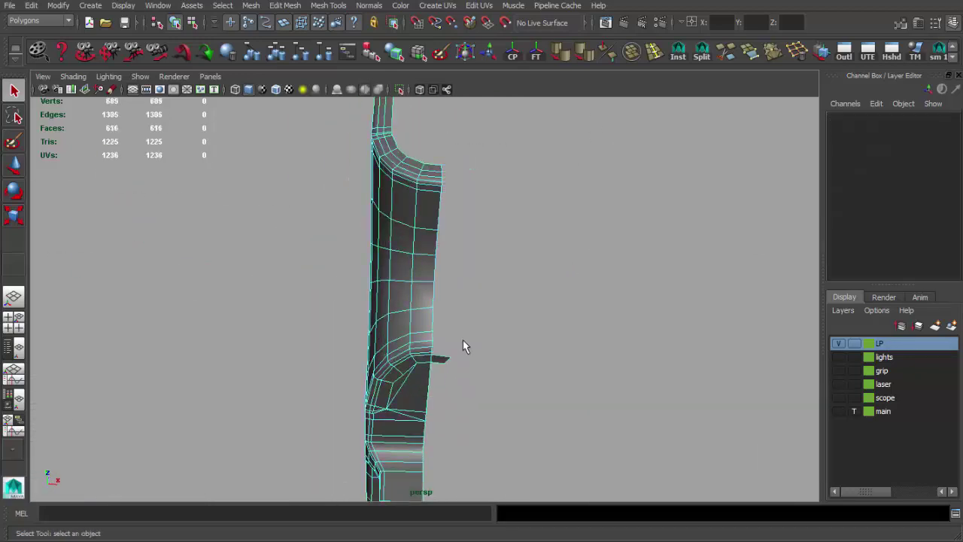
key("F8")
- Delete three vertical edge loops near the receiver's end
left_click_drag(412, 326, 382, 256, "alt")
key("F10")
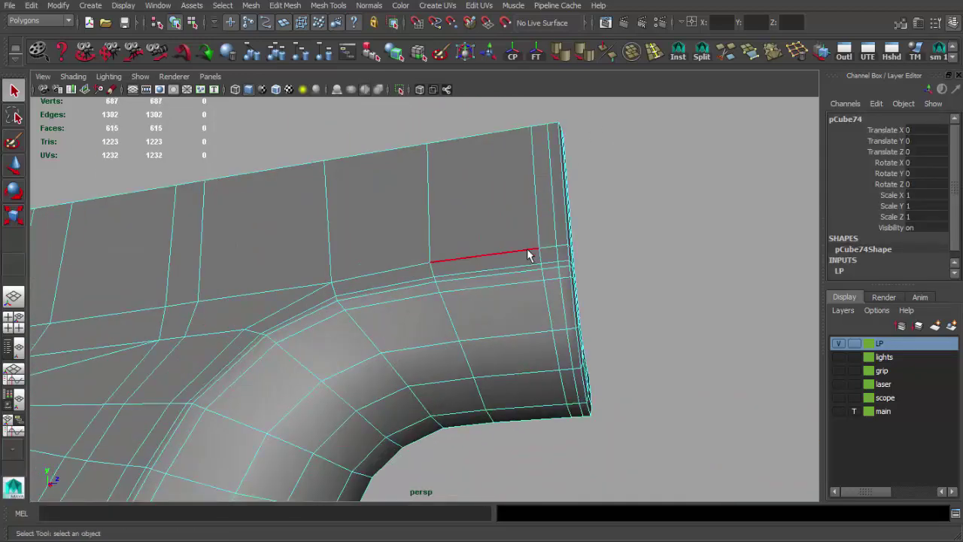
double_click(537, 229)
key("Delete")
scroll(382, 247, "up", 5)
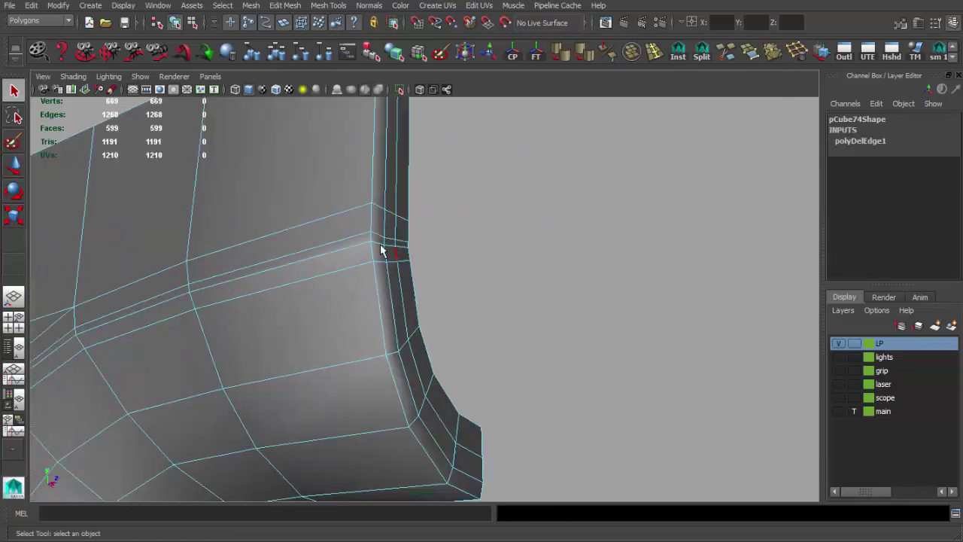
double_click(391, 225)
key("Delete")
double_click(397, 243)
key("Delete")
scroll(396, 243, "down", 5)
scroll(365, 254, "up", 2)
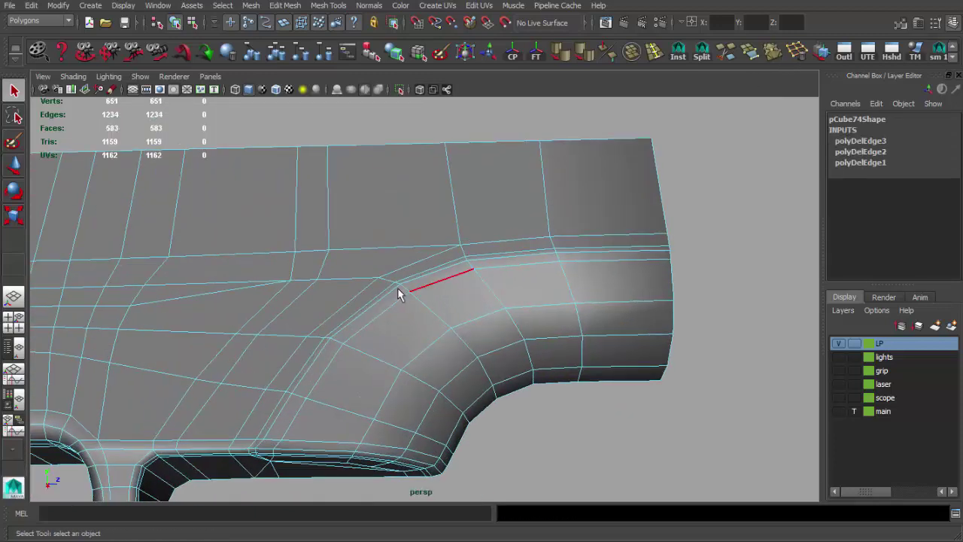
- Delete the edge loop along the top surface near the curved corner
left_click(397, 290)
scroll(397, 286, "up", 3)
double_click(378, 225)
key("Delete")
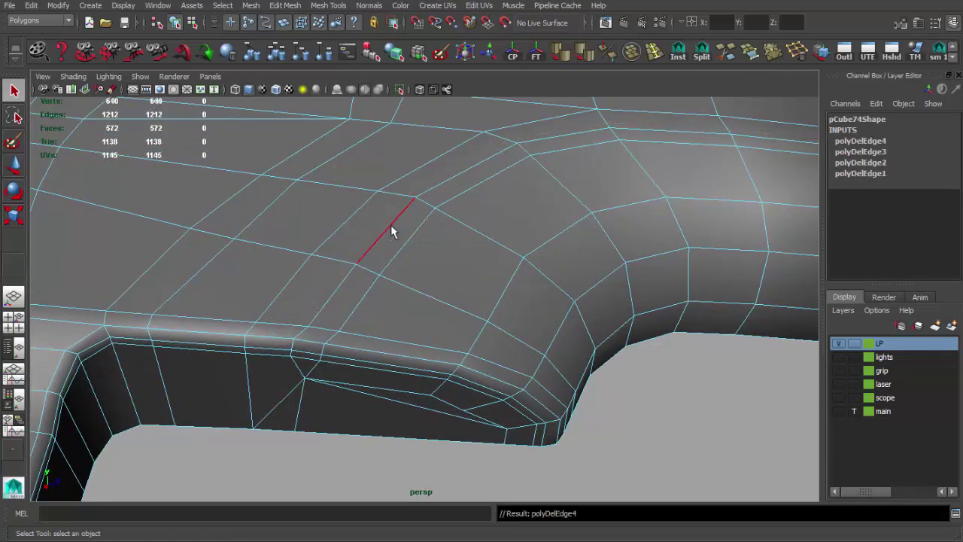
scroll(344, 241, "down", 2)
scroll(552, 210, "down", 3)
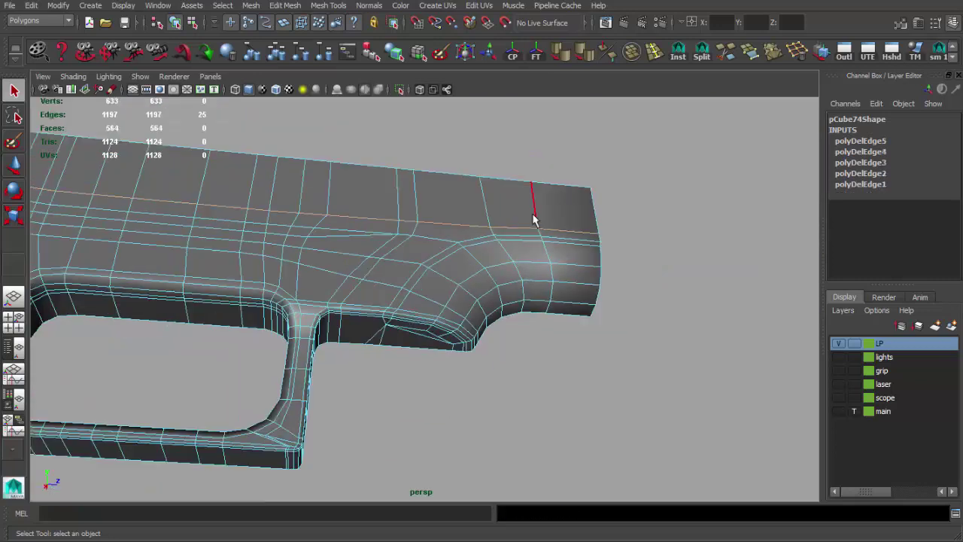
- Delete three more redundant edge loops from the grip
key("Delete")
scroll(510, 267, "down", 3)
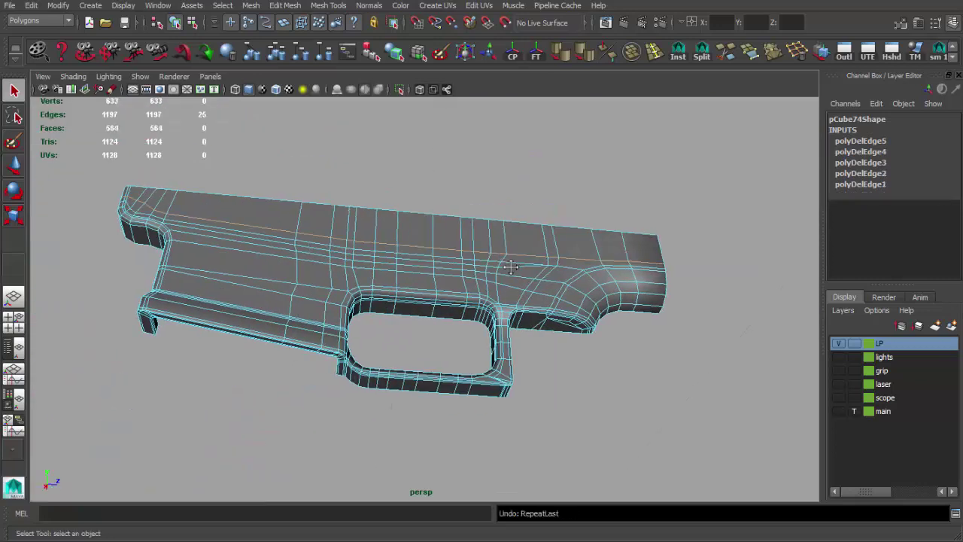
key("Delete")
scroll(509, 267, "up", 4)
scroll(432, 328, "up", 2)
scroll(423, 327, "down", 2)
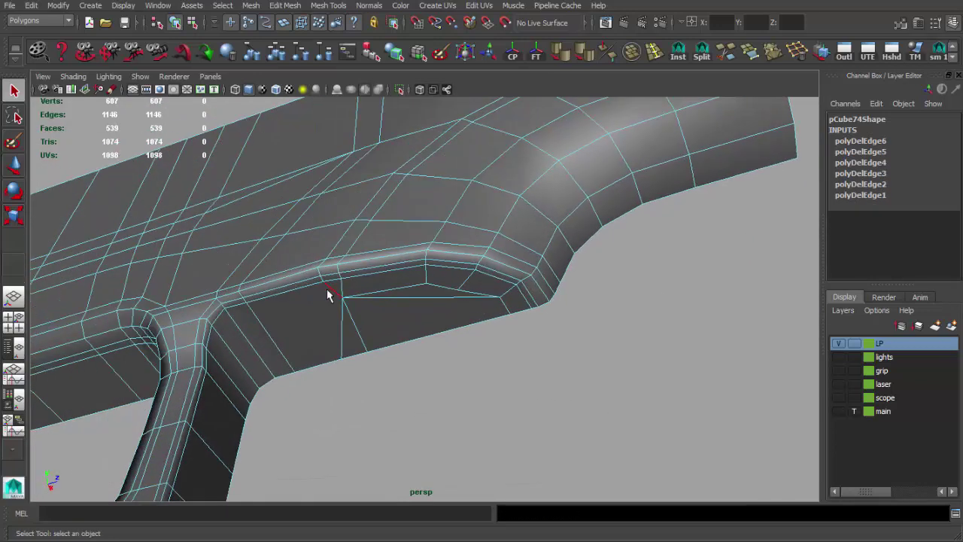
key("Delete")
scroll(316, 292, "down", 3)
- Inspect the grip and trigger guard from below and clear the selection
left_click_drag(365, 319, 402, 303, "alt")
scroll(402, 304, "up", 3)
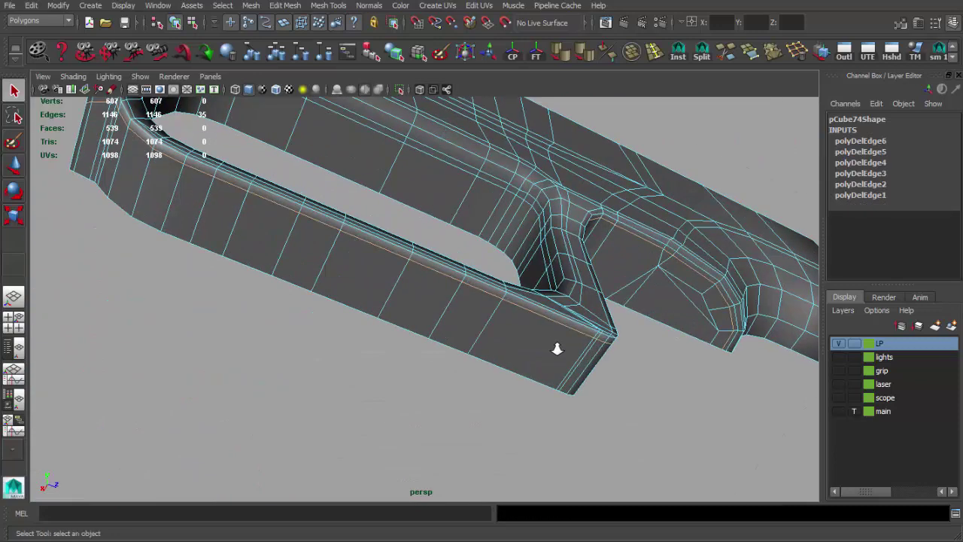
left_click_drag(554, 343, 453, 322, "alt")
scroll(453, 322, "down", 3)
scroll(533, 318, "up", 4)
left_click_drag(534, 318, 505, 311, "alt")
left_click(505, 312)
- Delete the selected edges and another edge loop on the grip
left_click(399, 280)
left_click_drag(399, 280, 262, 233, "alt")
scroll(436, 279, "down", 2)
scroll(464, 326, "up", 3)
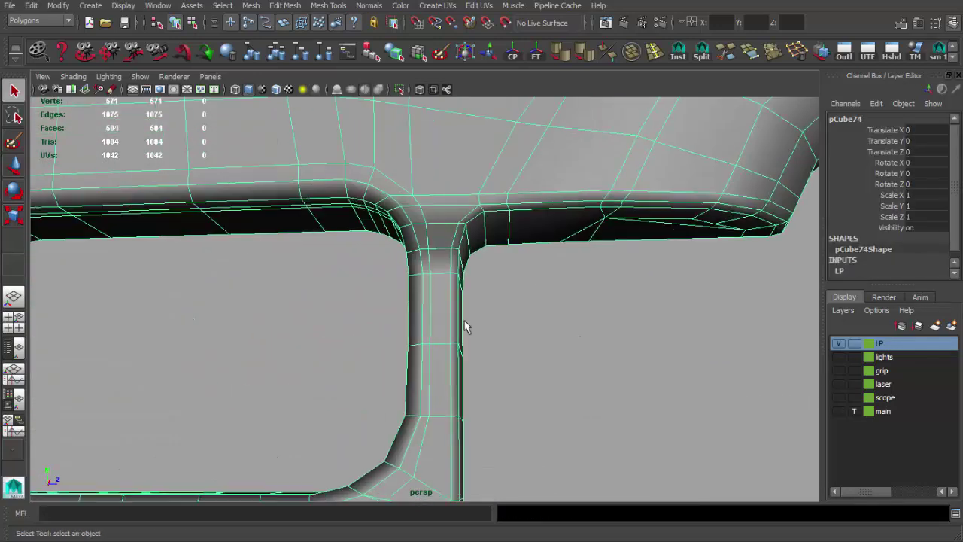
key("Delete")
double_click(404, 145)
key("Delete")
mouse_move(403, 145)
left_mouse_down("alt")
mouse_move(430, 208)
mouse_move(351, 215)
mouse_move(366, 224)
mouse_move(434, 215)
mouse_move(453, 301)
left_mouse_up("alt")
scroll(441, 256, "up", 3)
- Delete two edge loops near the trigger-guard opening
double_click(388, 235)
key("Delete")
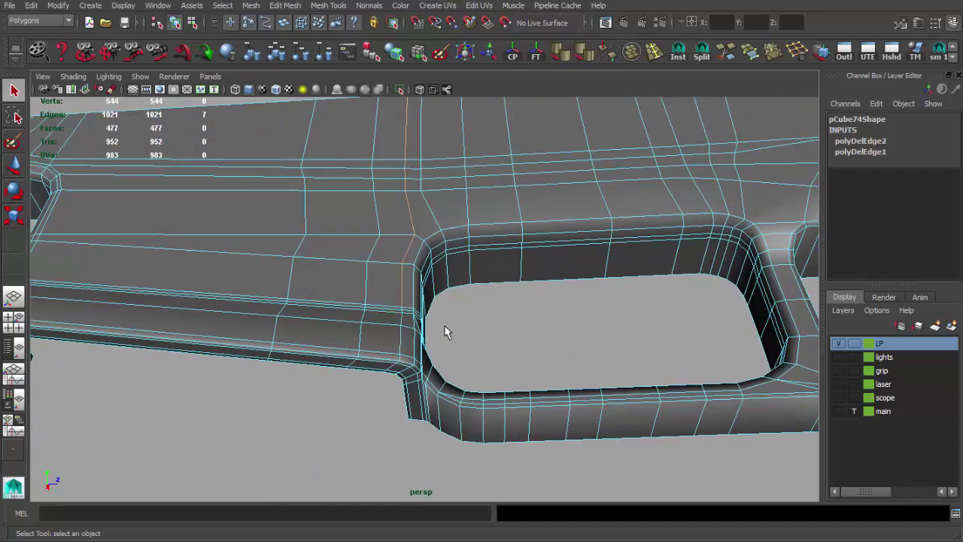
key("Delete")
scroll(393, 346, "down", 3)
mouse_move(393, 346)
left_mouse_down("alt")
mouse_move(516, 314)
mouse_move(426, 275)
mouse_move(558, 316)
mouse_move(318, 348)
mouse_move(355, 299)
mouse_move(456, 340)
mouse_move(289, 297)
mouse_move(266, 279)
mouse_move(168, 337)
mouse_move(359, 269)
mouse_move(200, 328)
mouse_move(457, 319)
left_mouse_up("alt")
scroll(493, 296, "up", 5)
- Remove three redundant edge loops along the lower grip with Ctrl+Backspace
double_click(291, 296)
key("ctrl+BackSpace")
double_click(485, 291)
key("ctrl+BackSpace")
mouse_move(486, 291)
left_mouse_down("alt")
mouse_move(393, 306)
mouse_move(453, 273)
mouse_move(437, 298)
mouse_move(404, 261)
left_mouse_up("alt")
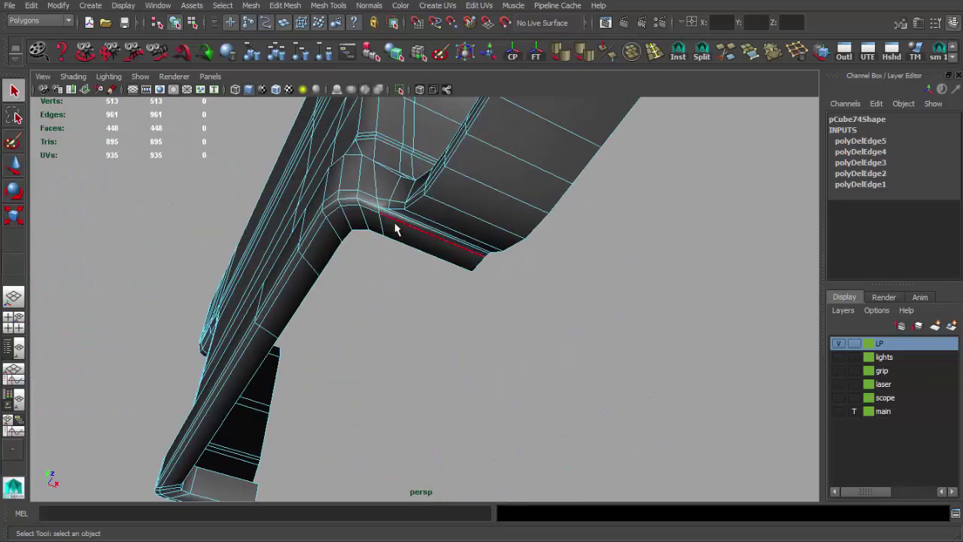
key("ctrl+BackSpace")
mouse_move(344, 241)
left_mouse_down("alt")
mouse_move(359, 268)
mouse_move(297, 263)
mouse_move(409, 338)
mouse_move(548, 359)
mouse_move(369, 338)
mouse_move(473, 339)
left_mouse_up("alt")
key("F8")
- Delete an edge loop beside the opening and zoom in on its corner
key("F10")
double_click(497, 328)
key("ctrl+BackSpace")
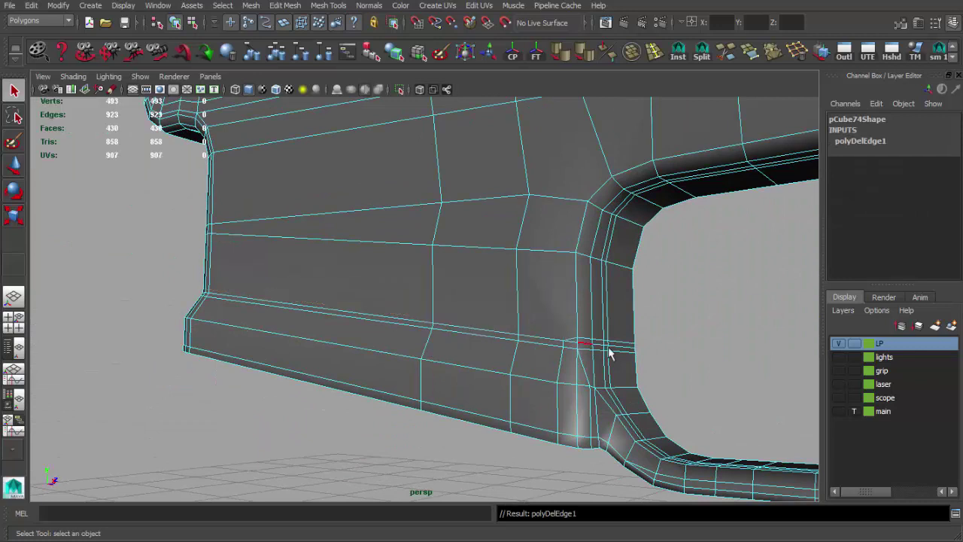
left_click(598, 344)
mouse_move(600, 346)
left_mouse_down("alt")
mouse_move(490, 294)
mouse_move(419, 226)
mouse_move(426, 331)
mouse_move(462, 333)
mouse_move(371, 311)
mouse_move(553, 356)
mouse_move(512, 307)
mouse_move(409, 342)
mouse_move(464, 329)
mouse_move(357, 308)
left_mouse_up("alt")
key("F8")
middle_click_drag(357, 308, 455, 323, "alt")
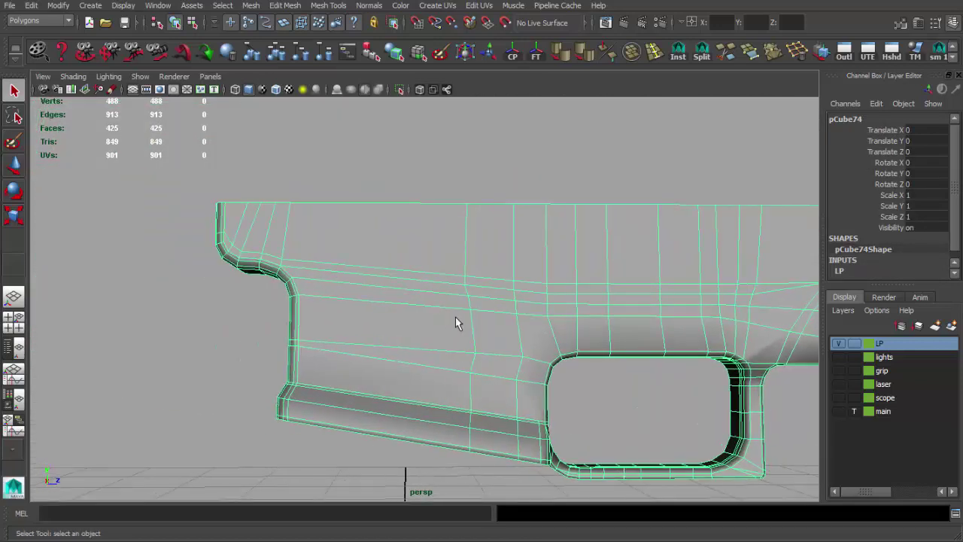
key("F8")
- Merge the selected vertices and snap the first stray grip vertices up onto the top edge
left_click(758, 57)
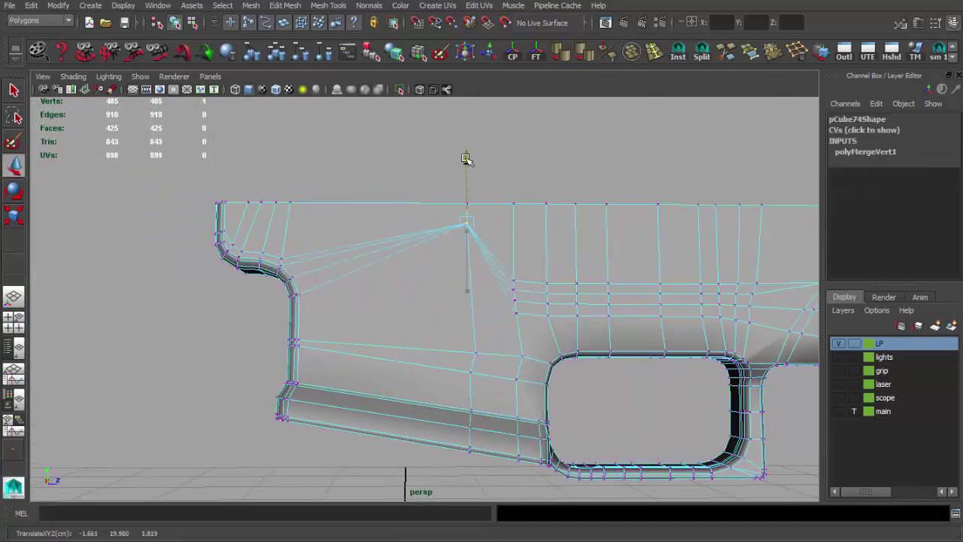
middle_click_drag(435, 242, 501, 266, "alt")
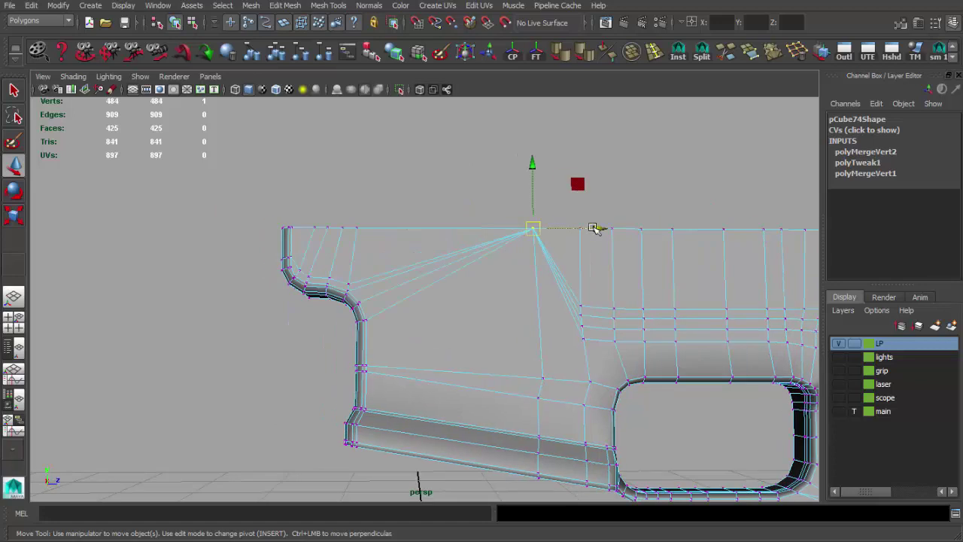
middle_click_drag(476, 226, 404, 258, "alt")
mouse_move(529, 311)
left_mouse_down()
mouse_move(563, 281)
mouse_move(528, 207)
left_mouse_up()
middle_click_drag(548, 262, 488, 263, "alt")
left_click(501, 294)
left_click_drag(503, 296, 501, 209)
- Box-select the next vertex groups and merge them straight up onto the top edge
middle_click_drag(497, 248, 401, 239, "alt")
mouse_move(445, 259)
left_mouse_down()
mouse_move(471, 315)
mouse_move(406, 200)
left_mouse_up()
scroll(416, 267, "up", 3)
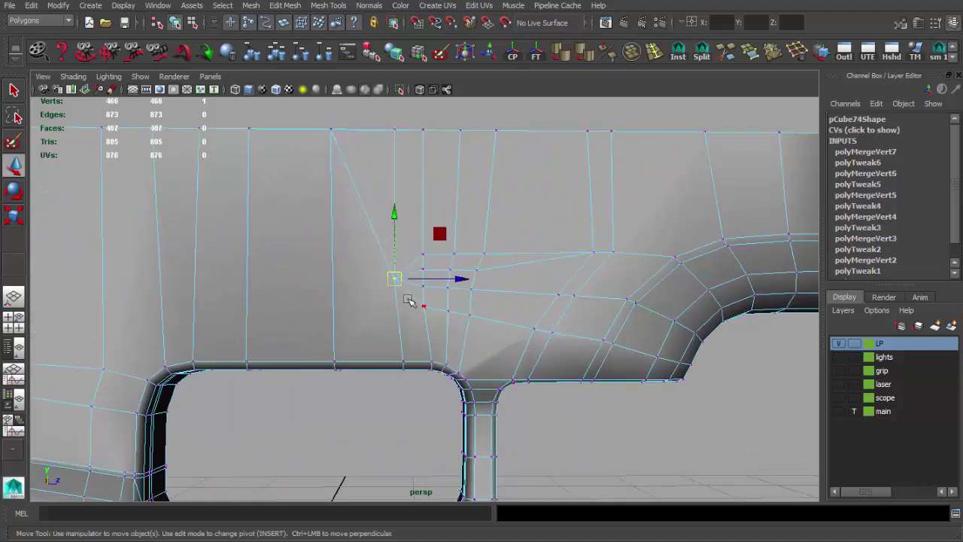
middle_click_drag(408, 300, 396, 154)
middle_click_drag(433, 313, 419, 142)
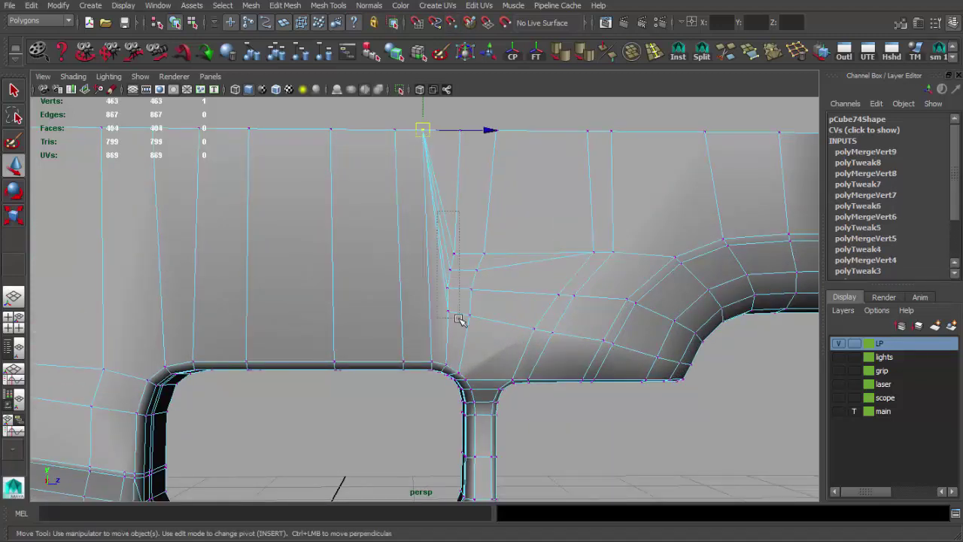
middle_click_drag(450, 282, 444, 204)
scroll(445, 225, "down", 1)
- Snap the vertex inside the fan onto the top edge and the corner vertex onto the top corner
left_click(401, 295)
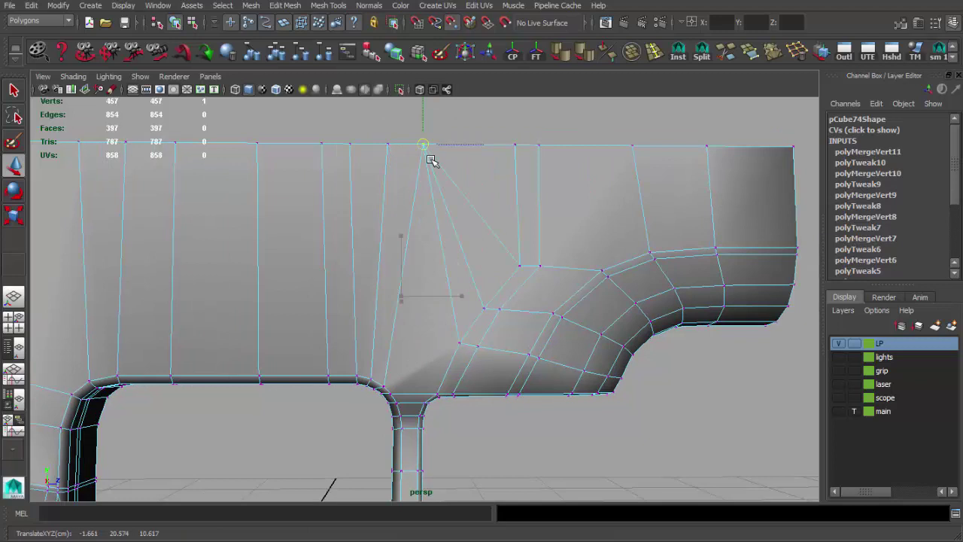
middle_click_drag(495, 269, 415, 259, "alt")
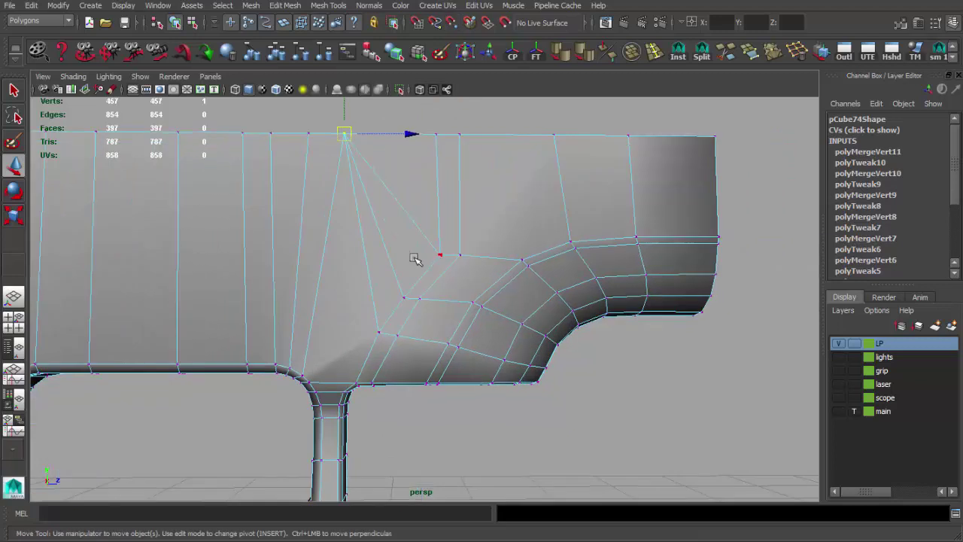
left_click(449, 254)
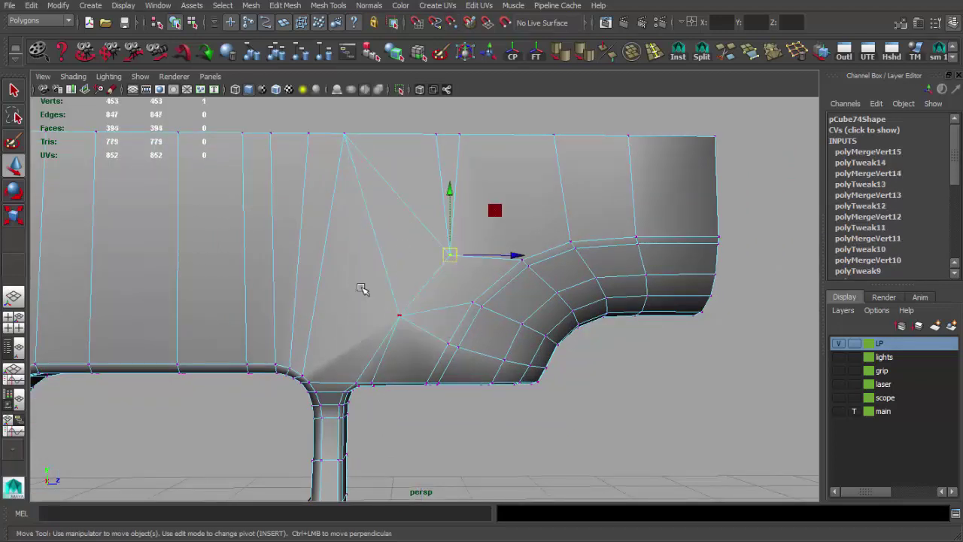
middle_click_drag(365, 286, 434, 155)
mouse_move(490, 169)
left_mouse_down("alt")
mouse_move(469, 194)
mouse_move(522, 215)
left_mouse_up("alt")
mouse_move(468, 145)
left_mouse_down()
mouse_move(578, 194)
mouse_move(431, 204)
left_mouse_up()
middle_click_drag(540, 154, 520, 155)
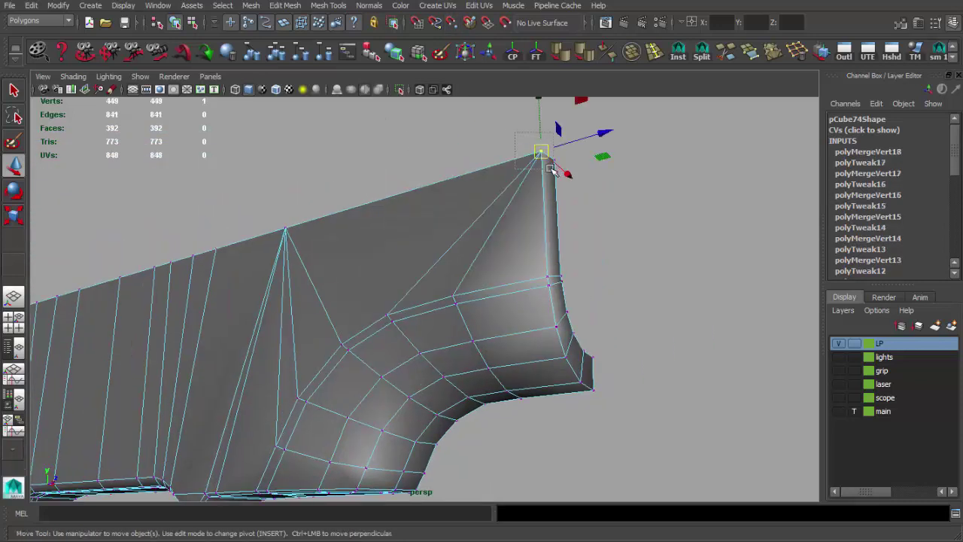
- Merge the top-corner vertex, then set the whole grip mesh's normals to face normals
left_click(771, 49)
key("F8")
key("F10")
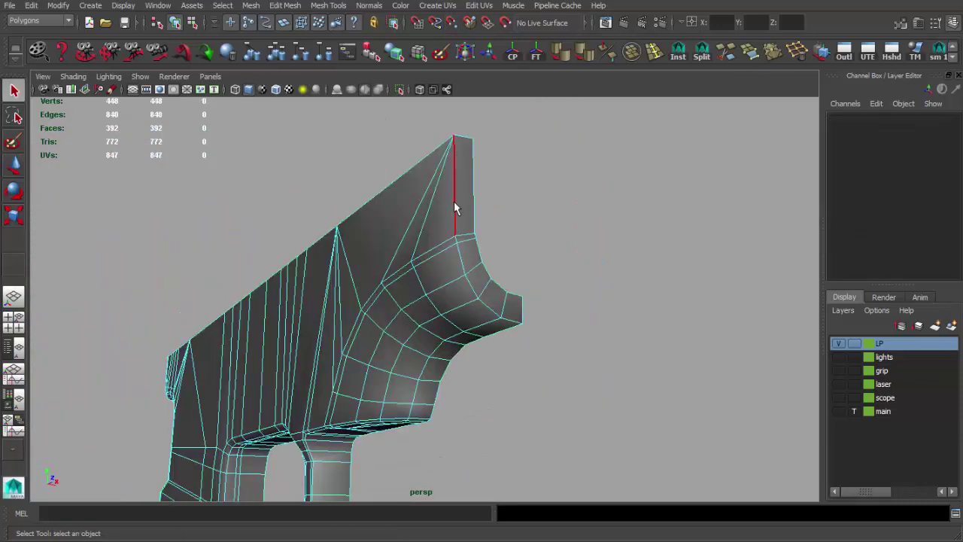
left_click_drag(484, 248, 526, 195, "alt")
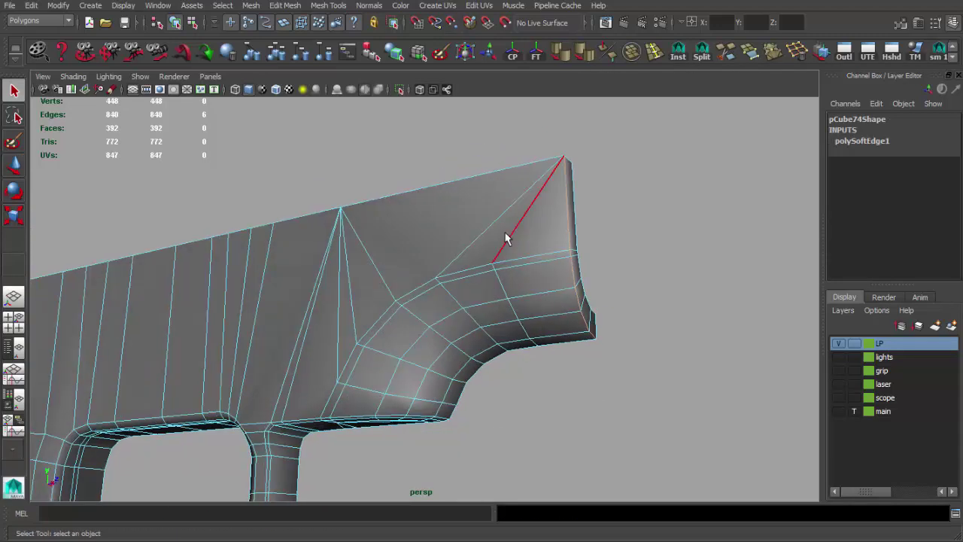
key("F8")
scroll(451, 264, "down", 5)
left_click(369, 5)
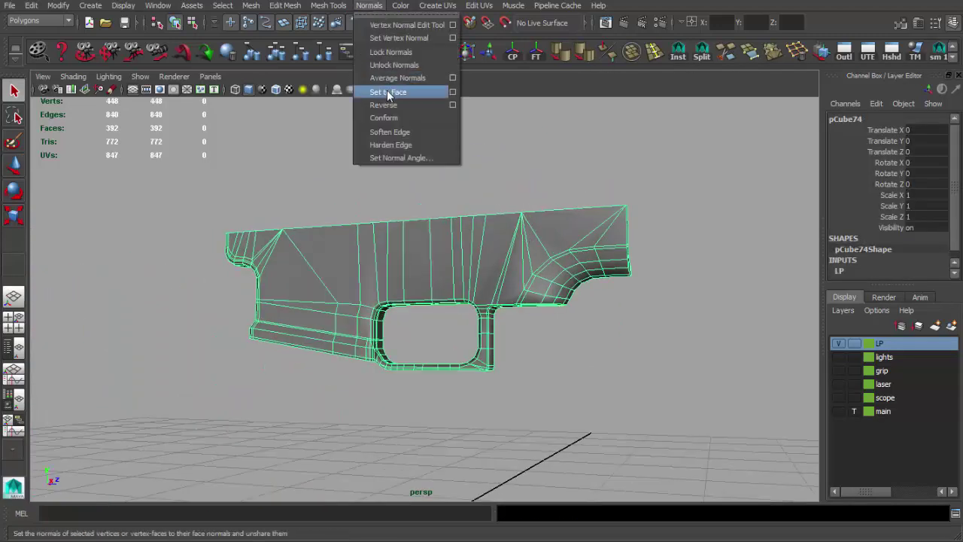
left_click(388, 91)
- Soften the shading on selected corner edges and nudge a corner vertex
left_click_drag(467, 215, 615, 253, "alt")
scroll(477, 273, "up", 4)
scroll(537, 235, "up", 2)
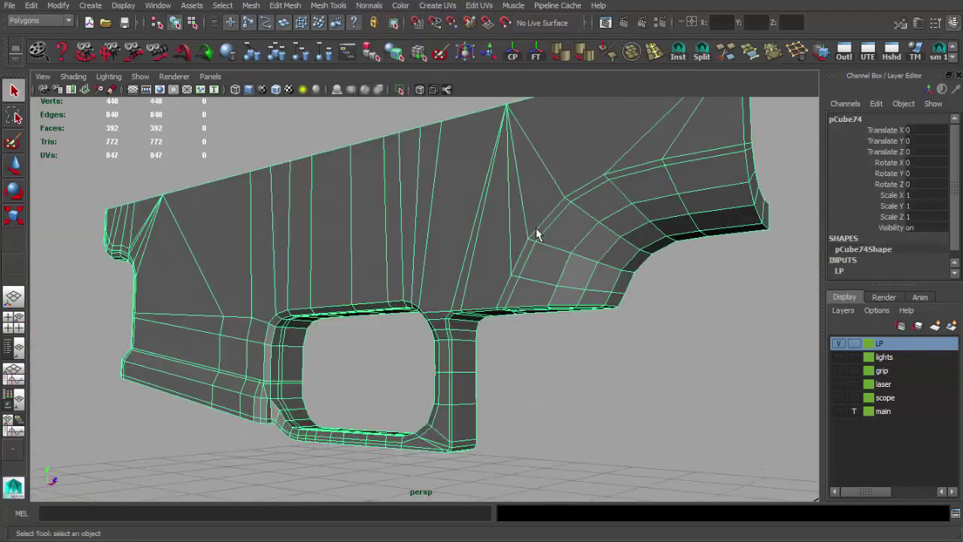
left_click(560, 54)
left_click_drag(401, 134, 624, 194, "alt")
left_click(637, 203)
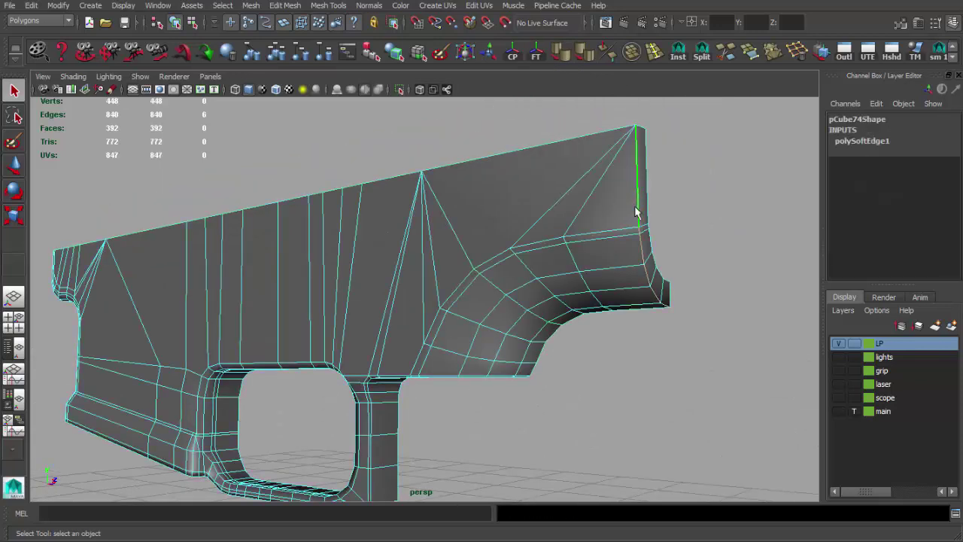
left_click(559, 54)
mouse_move(569, 182)
left_mouse_down("alt")
mouse_move(481, 200)
mouse_move(612, 172)
mouse_move(466, 269)
mouse_move(587, 243)
mouse_move(404, 299)
mouse_move(595, 247)
mouse_move(606, 221)
left_mouse_up("alt")
scroll(588, 244, "up", 3)
left_click(569, 255)
key("w")
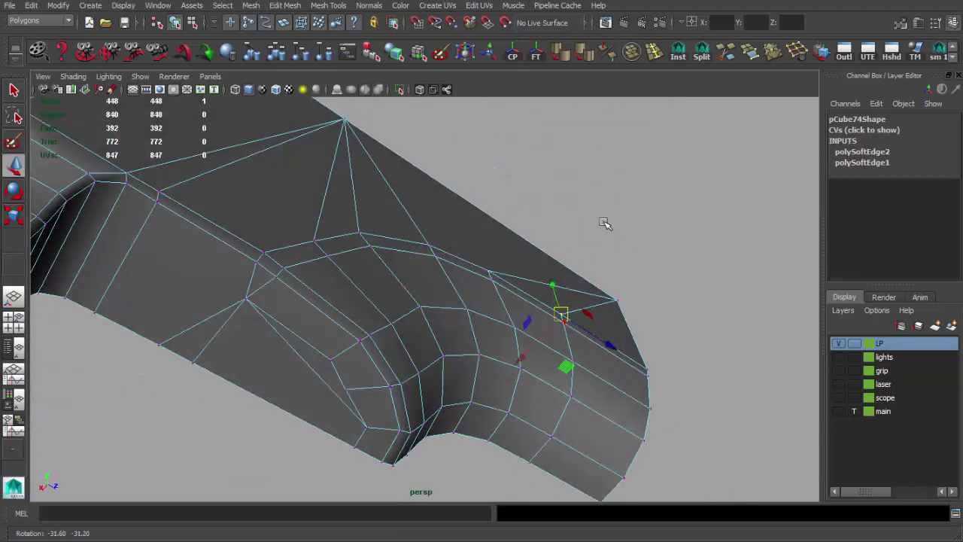
key("q")
- Select the nine-edge loop on the grip for removal
mouse_move(422, 273)
left_mouse_down("alt")
mouse_move(415, 254)
mouse_move(424, 243)
mouse_move(569, 256)
mouse_move(520, 223)
mouse_move(524, 253)
left_mouse_up("alt")
left_click(498, 263)
key("F10")
double_click(476, 263)
mouse_move(531, 247)
left_mouse_down("alt")
mouse_move(584, 349)
mouse_move(569, 329)
mouse_move(512, 349)
mouse_move(503, 310)
mouse_move(516, 329)
left_mouse_up("alt")
key("F8")
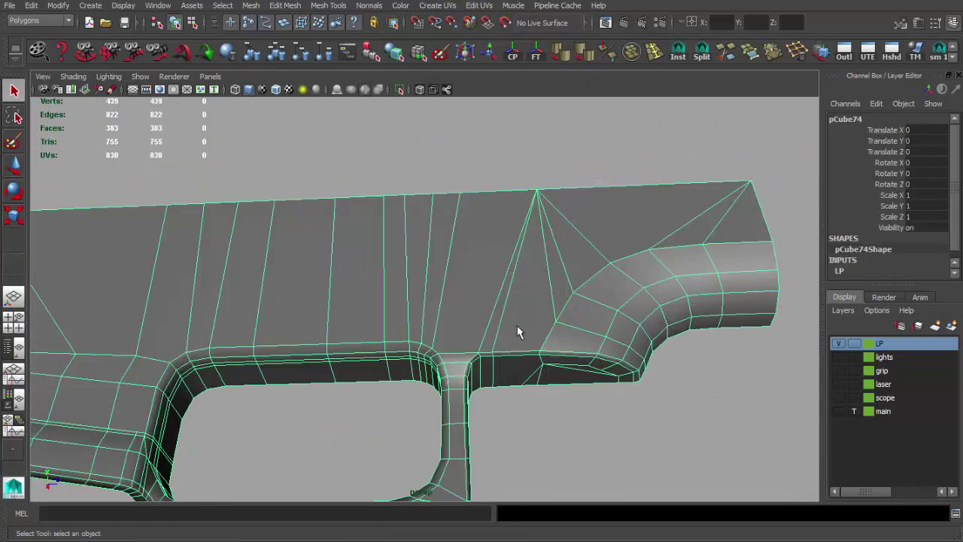
right_click_drag(524, 334, 524, 361, "alt")
middle_click_drag(524, 361, 456, 302, "alt")
right_click_drag(456, 301, 522, 344, "alt")
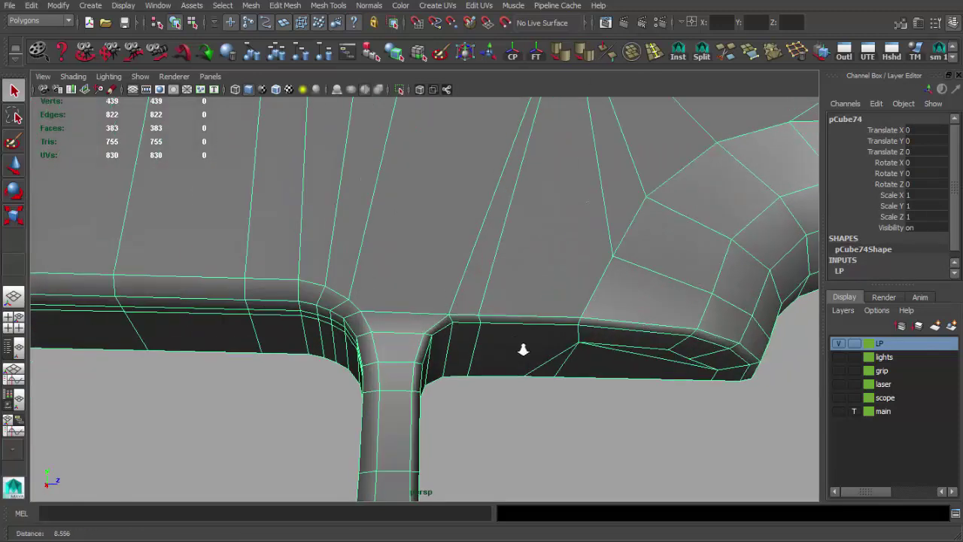
- Remove the edge loop along the trigger-guard hole, then reselect the grip mesh
key("F10")
mouse_move(376, 318)
left_mouse_down("alt")
mouse_move(391, 312)
mouse_move(351, 336)
mouse_move(369, 273)
mouse_move(454, 260)
mouse_move(331, 260)
mouse_move(301, 275)
mouse_move(389, 258)
mouse_move(464, 261)
mouse_move(412, 239)
mouse_move(490, 215)
mouse_move(481, 314)
mouse_move(550, 319)
mouse_move(564, 346)
mouse_move(525, 285)
left_mouse_up("alt")
double_click(391, 310)
scroll(390, 302, "down", 3)
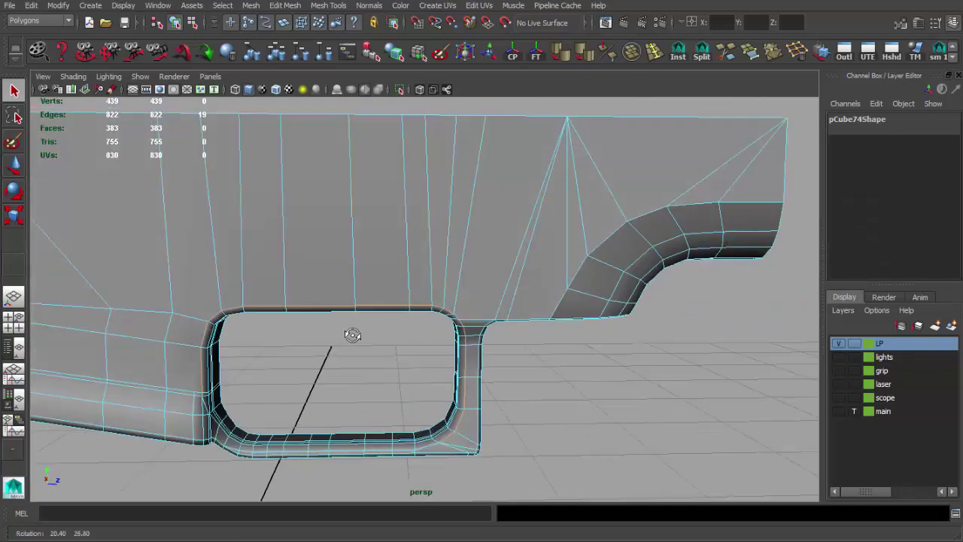
scroll(551, 319, "up", 5)
mouse_move(569, 255)
left_mouse_down("alt")
mouse_move(473, 247)
mouse_move(522, 243)
mouse_move(512, 237)
mouse_move(419, 312)
mouse_move(403, 311)
mouse_move(408, 333)
mouse_move(464, 363)
mouse_move(546, 241)
mouse_move(468, 307)
mouse_move(343, 264)
mouse_move(458, 277)
mouse_move(408, 301)
mouse_move(423, 361)
mouse_move(399, 366)
left_mouse_up("alt")
key("F8")
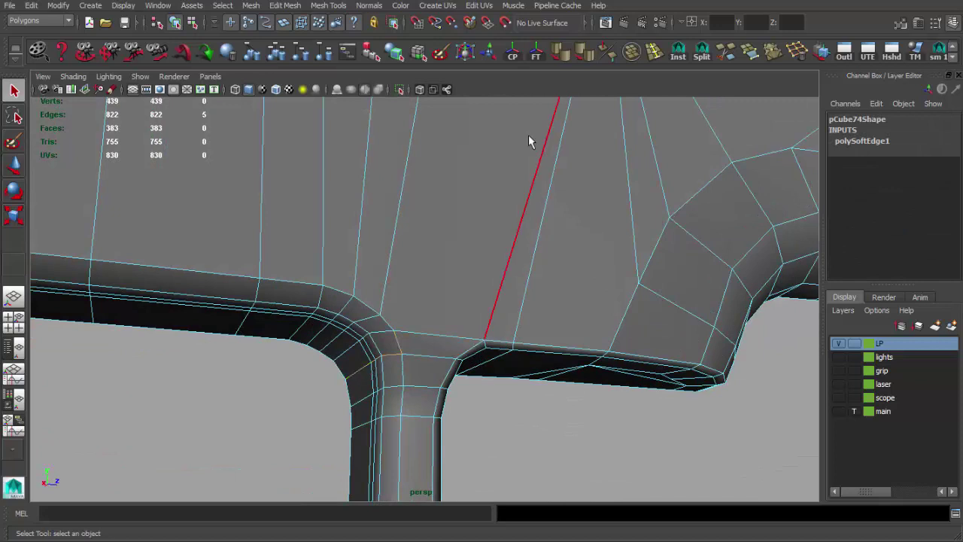
key("F8")
left_click(519, 439)
mouse_move(519, 438)
left_mouse_down("alt")
mouse_move(473, 370)
mouse_move(339, 372)
mouse_move(412, 352)
mouse_move(418, 366)
mouse_move(360, 370)
mouse_move(326, 348)
mouse_move(346, 383)
mouse_move(335, 398)
mouse_move(374, 402)
mouse_move(455, 380)
mouse_move(484, 200)
mouse_move(490, 286)
mouse_move(326, 313)
mouse_move(458, 348)
left_mouse_up("alt")
left_click(412, 352)
right_click_drag(457, 348, 418, 341)
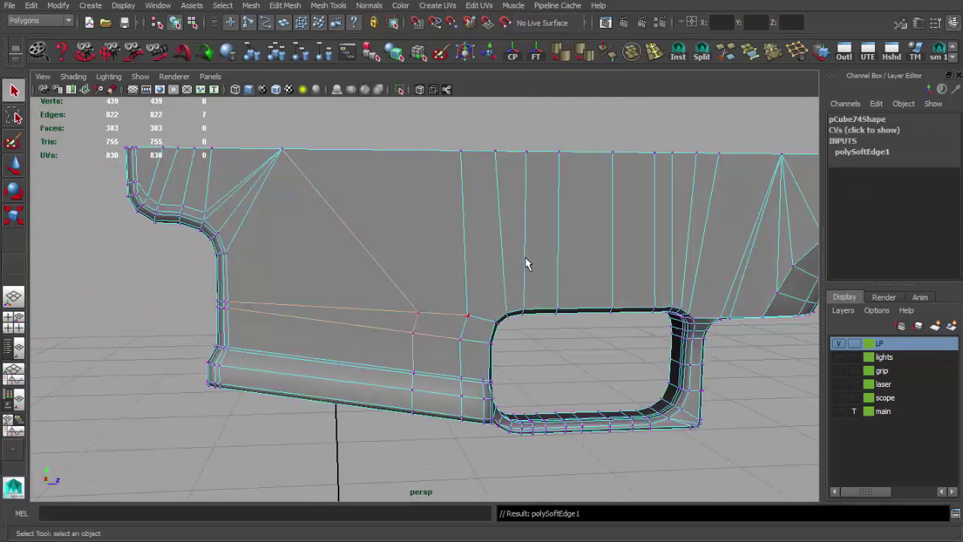
- Slide extra vertices along the top edge and merge them into their neighbours
mouse_move(557, 310)
left_mouse_down("alt")
mouse_move(461, 310)
mouse_move(430, 344)
mouse_move(413, 212)
left_mouse_up("alt")
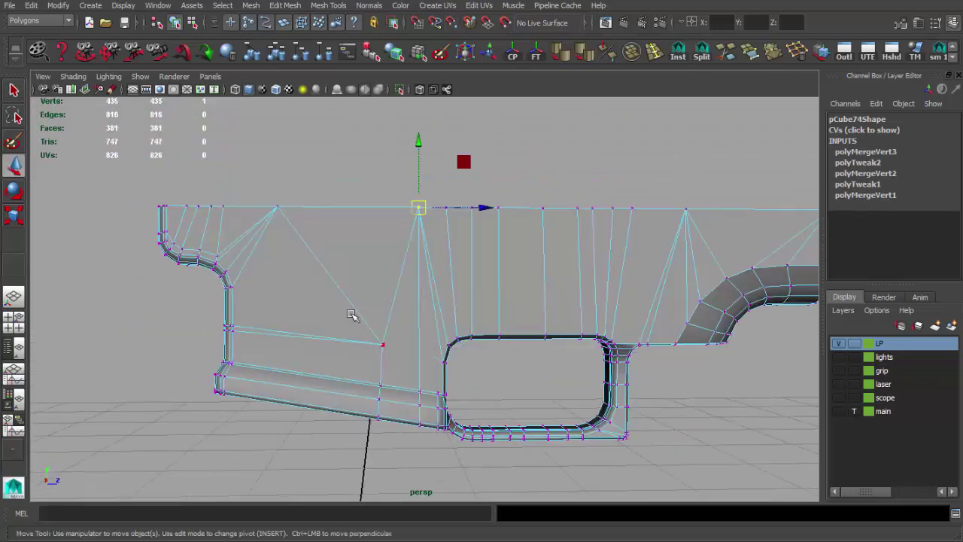
right_click_drag(350, 273, 492, 447, "alt")
left_click_drag(492, 447, 547, 192)
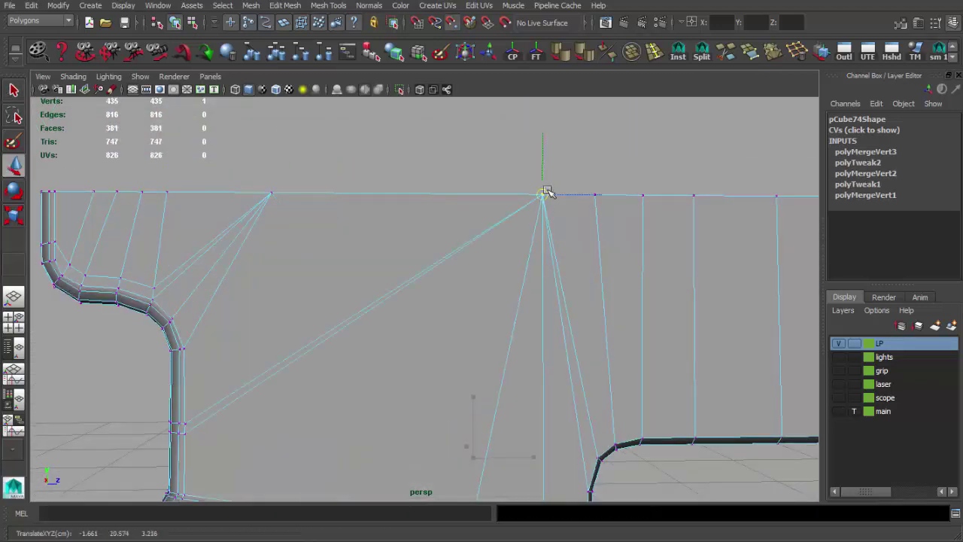
scroll(551, 169, "down", 3)
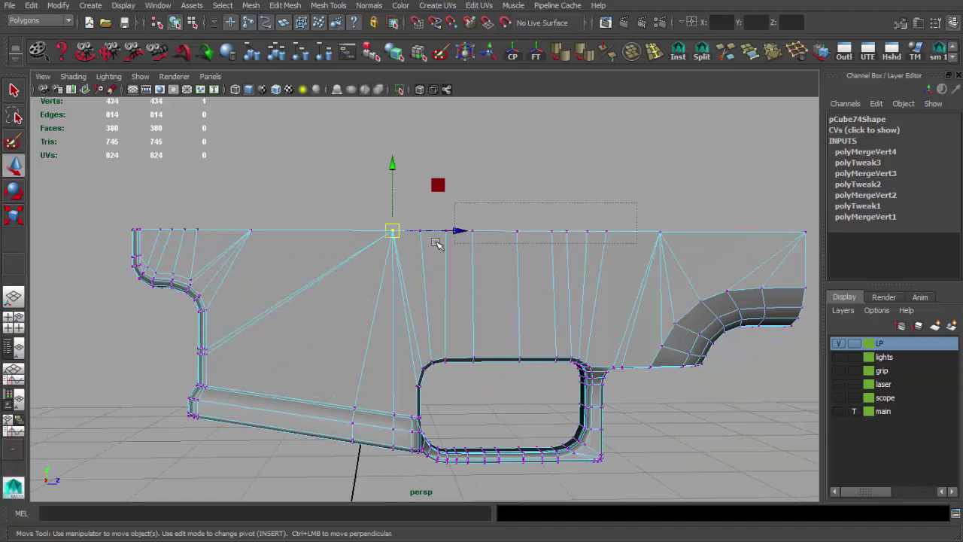
left_click_drag(544, 271, 492, 267, "alt")
left_click_drag(552, 234, 478, 257, "alt")
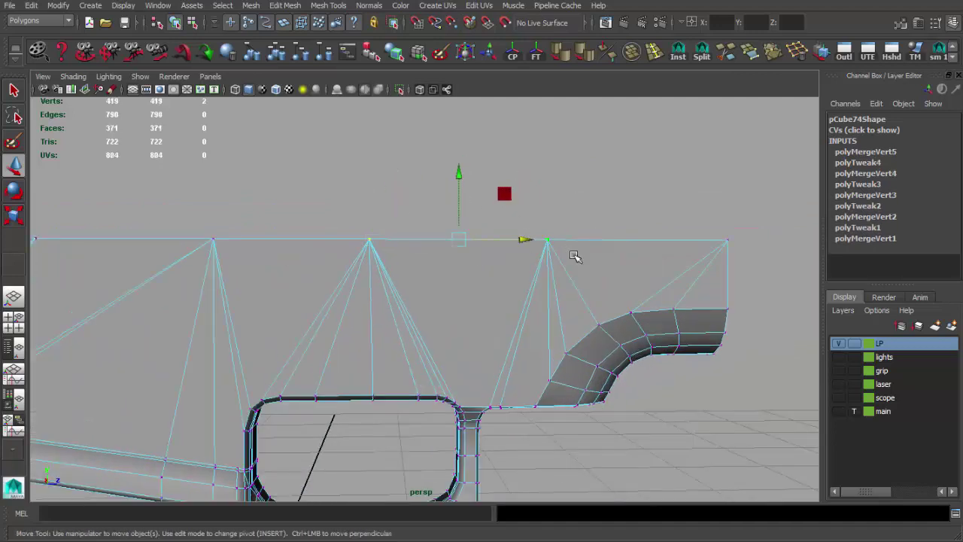
middle_click_drag(498, 239, 540, 261, "alt")
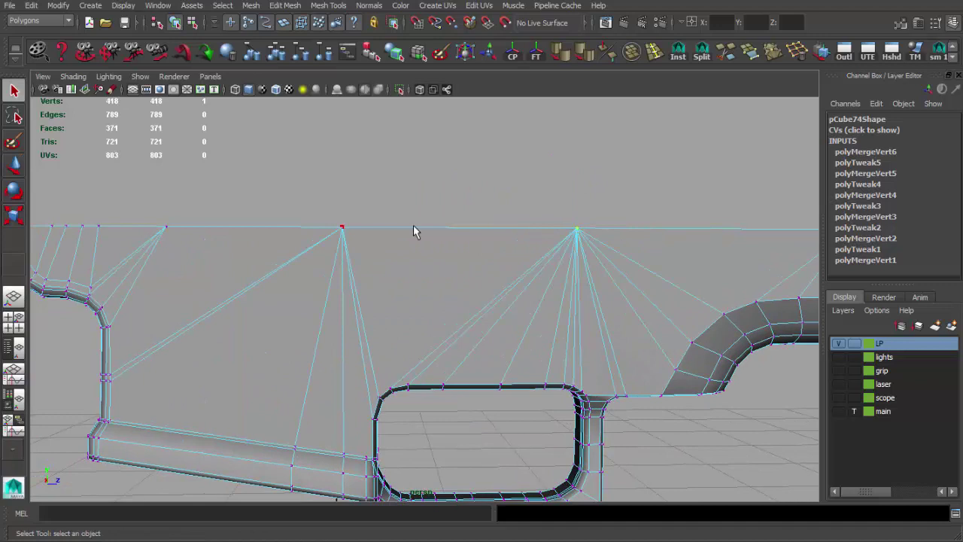
- Delete the redundant edge loops near the lower joint and inner cutout
middle_click_drag(413, 230, 458, 211, "alt")
right_click_drag(458, 211, 454, 290, "alt")
left_click_drag(454, 290, 352, 343, "alt")
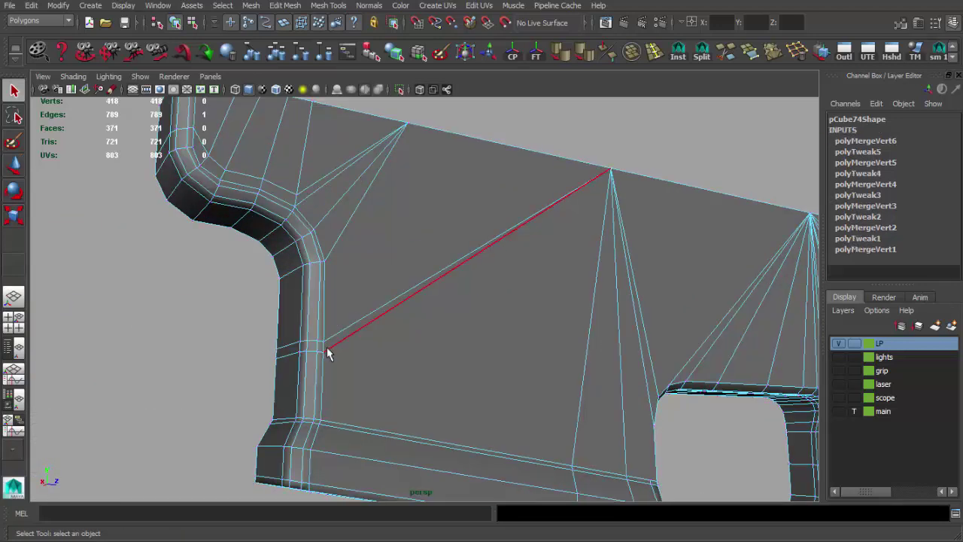
double_click(328, 348)
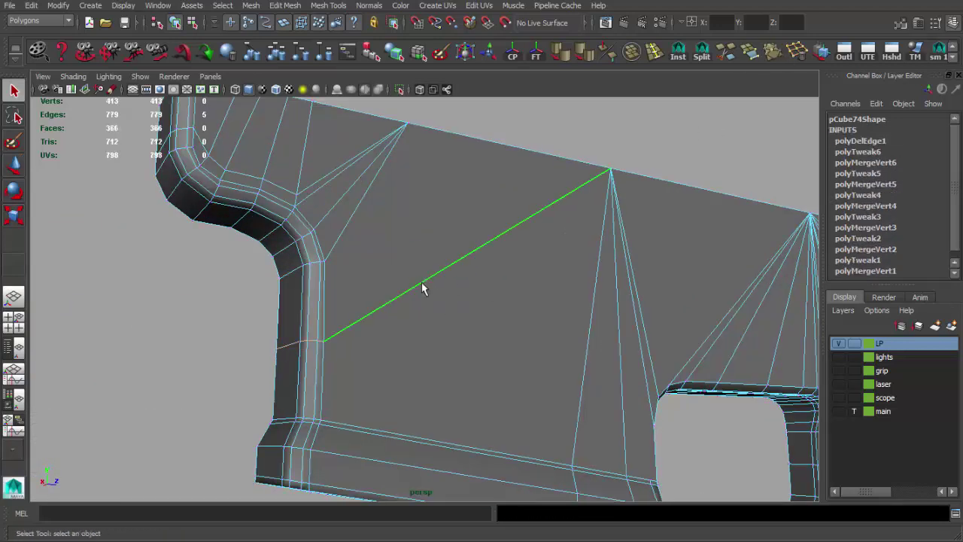
key("F8")
key("f")
mouse_move(458, 298)
left_mouse_down("alt")
mouse_move(485, 282)
mouse_move(487, 253)
mouse_move(318, 218)
left_mouse_up("alt")
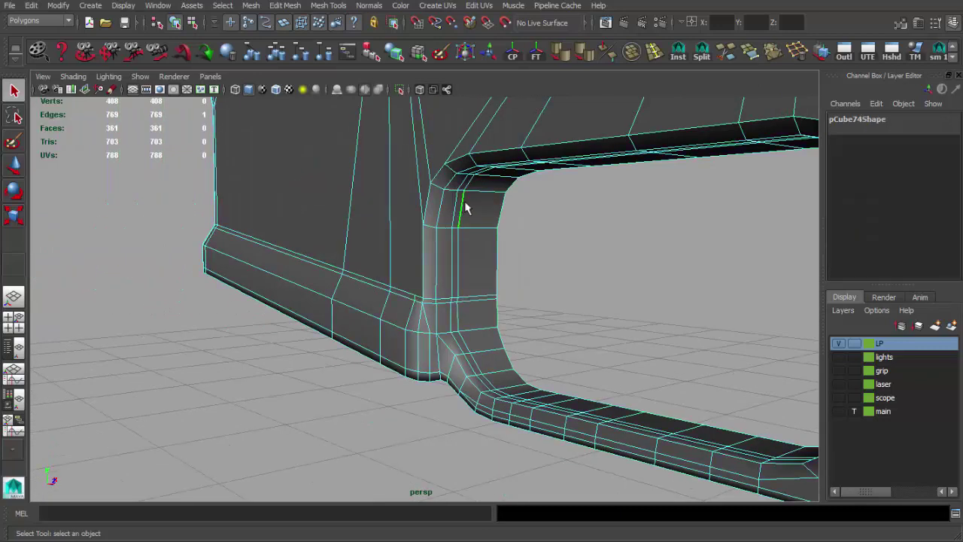
mouse_move(455, 223)
left_mouse_down("alt")
mouse_move(555, 248)
mouse_move(401, 233)
left_mouse_up("alt")
mouse_move(443, 280)
left_mouse_down("alt")
mouse_move(575, 316)
mouse_move(580, 307)
mouse_move(393, 285)
mouse_move(608, 286)
mouse_move(570, 238)
mouse_move(565, 215)
mouse_move(462, 251)
mouse_move(485, 259)
mouse_move(489, 298)
mouse_move(481, 243)
mouse_move(552, 253)
mouse_move(440, 323)
mouse_move(386, 311)
left_mouse_up("alt")
left_click(531, 236)
left_click(462, 251)
key("Delete")
- Select the edge loops on the bottom bar and around the cutout corner
double_click(440, 323)
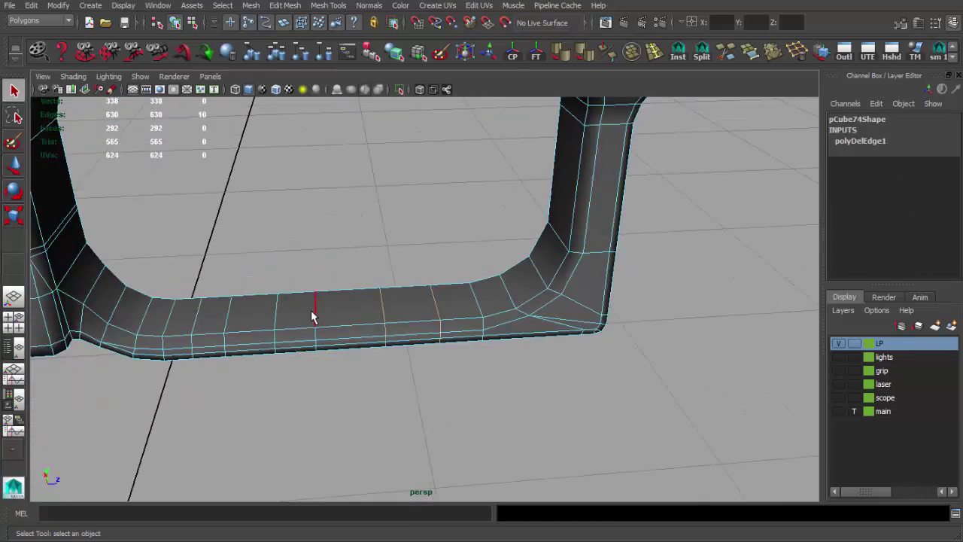
key("F8")
mouse_move(232, 321)
left_mouse_down("alt")
mouse_move(469, 386)
mouse_move(399, 326)
mouse_move(409, 286)
mouse_move(259, 348)
mouse_move(468, 308)
mouse_move(414, 304)
mouse_move(362, 317)
mouse_move(290, 300)
mouse_move(251, 348)
mouse_move(481, 248)
left_mouse_up("alt")
key("F10")
double_click(230, 359)
mouse_move(674, 190)
left_mouse_down("alt")
mouse_move(549, 291)
mouse_move(469, 286)
mouse_move(537, 336)
mouse_move(476, 197)
mouse_move(539, 282)
left_mouse_up("alt")
left_click(539, 282)
- Delete the selected bottom-bar edges, redoing the deletion after an undo
key("ctrl+z")
mouse_move(479, 261)
left_mouse_down("alt")
mouse_move(501, 238)
mouse_move(725, 168)
left_mouse_up("alt")
key("shift+z")
mouse_move(789, 220)
left_mouse_down("alt")
mouse_move(637, 200)
mouse_move(408, 231)
mouse_move(495, 256)
mouse_move(570, 258)
mouse_move(520, 303)
left_mouse_up("alt")
key("Delete")
left_click(562, 226, "shift")
mouse_move(562, 226)
left_mouse_down("alt")
mouse_move(533, 294)
mouse_move(612, 290)
mouse_move(587, 260)
mouse_move(577, 266)
left_mouse_up("alt")
key("Delete")
- Try a Split Polygon cut across the cutout corner, then undo it
key("F8")
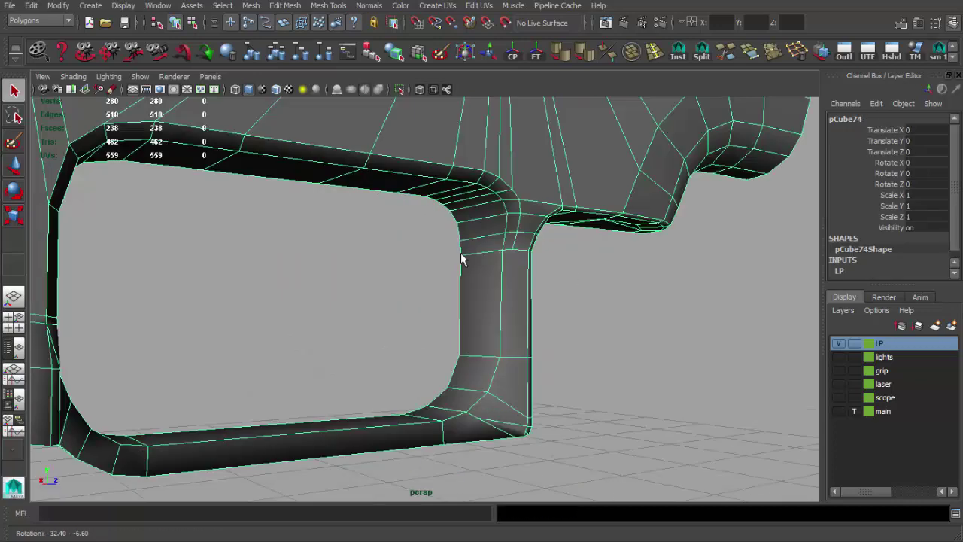
left_click_drag(462, 258, 620, 100, "alt")
left_click(704, 57)
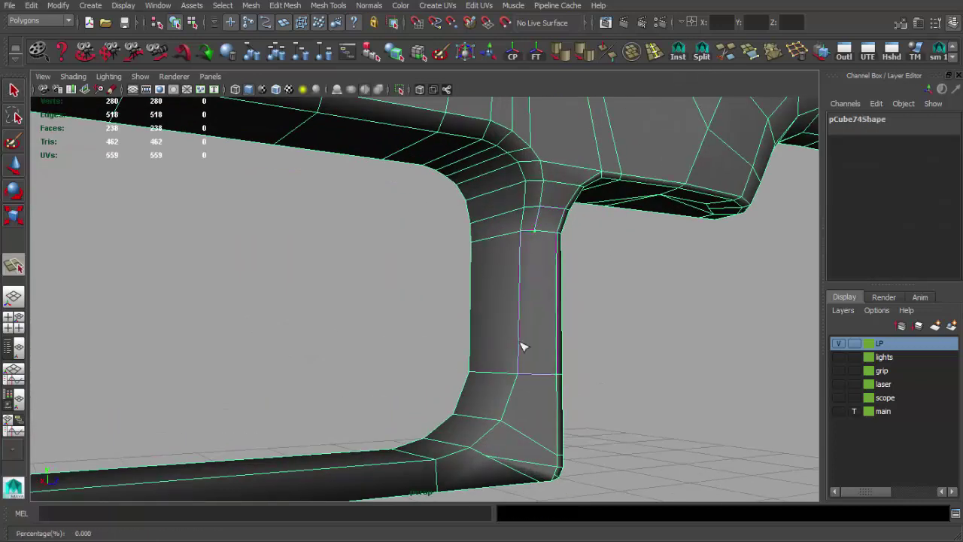
key("Return")
mouse_move(495, 368)
left_mouse_down("alt")
mouse_move(478, 322)
mouse_move(408, 323)
mouse_move(470, 281)
mouse_move(512, 318)
mouse_move(394, 318)
mouse_move(457, 327)
mouse_move(501, 382)
mouse_move(387, 311)
mouse_move(456, 307)
mouse_move(507, 331)
mouse_move(518, 354)
mouse_move(494, 282)
left_mouse_up("alt")
key("ctrl+z")
- Delete the edge loop at the cutout's lower corner
left_click(501, 382)
key("F10")
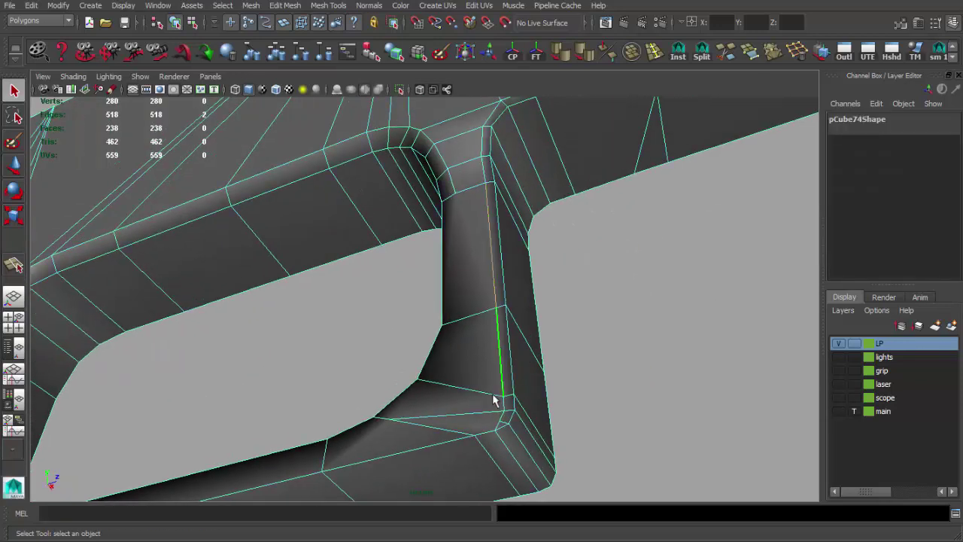
key("Delete")
mouse_move(662, 206)
left_mouse_down("alt")
mouse_move(490, 362)
mouse_move(476, 262)
left_mouse_up("alt")
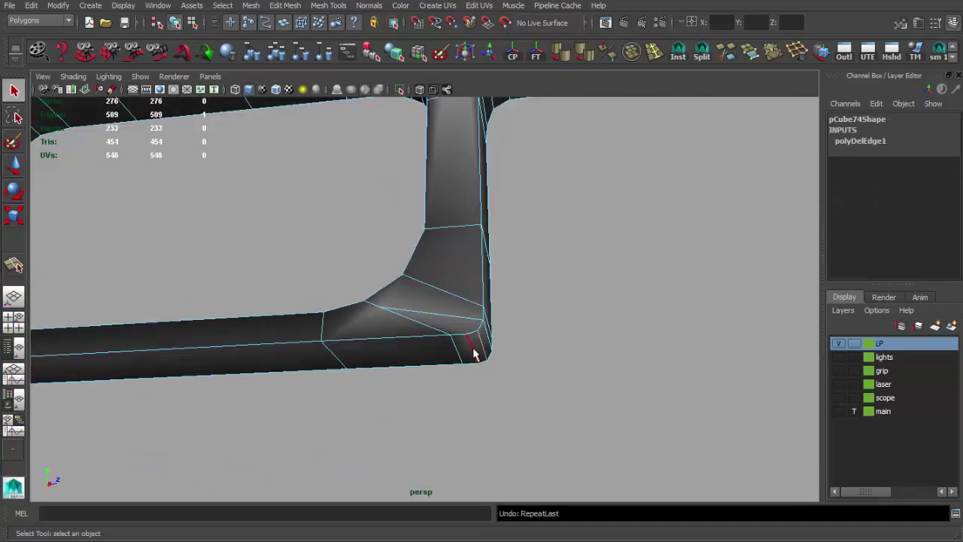
mouse_move(473, 354)
left_mouse_down("alt")
mouse_move(499, 361)
mouse_move(457, 344)
left_mouse_up("alt")
left_click(458, 347)
- Merge the corner vertices in wireframe view and delete a leftover corner edge
key("F9")
key("4")
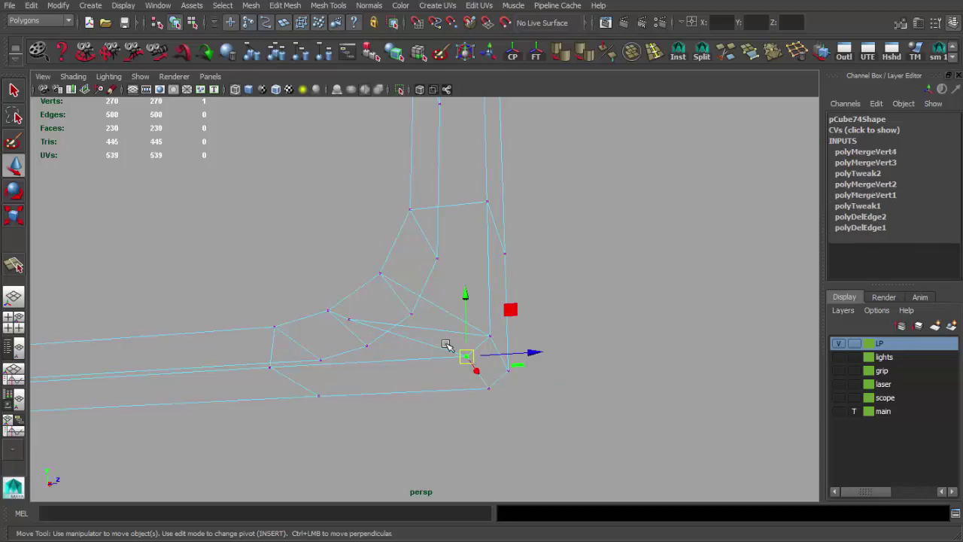
key("5")
key("F10")
left_click(423, 328)
left_click(802, 54)
key("F8")
- Delete the edge loop around the inner corner, remove the leftover vertex and clear history
mouse_move(441, 326)
left_mouse_down("alt")
mouse_move(486, 339)
mouse_move(410, 306)
mouse_move(442, 316)
mouse_move(444, 349)
mouse_move(386, 354)
mouse_move(306, 318)
left_mouse_up("alt")
key("F10")
double_click(522, 317)
mouse_move(522, 318)
left_mouse_down("alt")
mouse_move(518, 290)
mouse_move(543, 343)
left_mouse_up("alt")
mouse_move(532, 282)
left_mouse_down("alt")
mouse_move(438, 270)
mouse_move(441, 292)
mouse_move(340, 346)
mouse_move(385, 382)
mouse_move(434, 398)
mouse_move(436, 378)
mouse_move(504, 357)
mouse_move(520, 333)
mouse_move(395, 284)
mouse_move(509, 324)
mouse_move(516, 387)
mouse_move(443, 307)
left_mouse_up("alt")
key("Delete")
left_click(519, 333)
key("4")
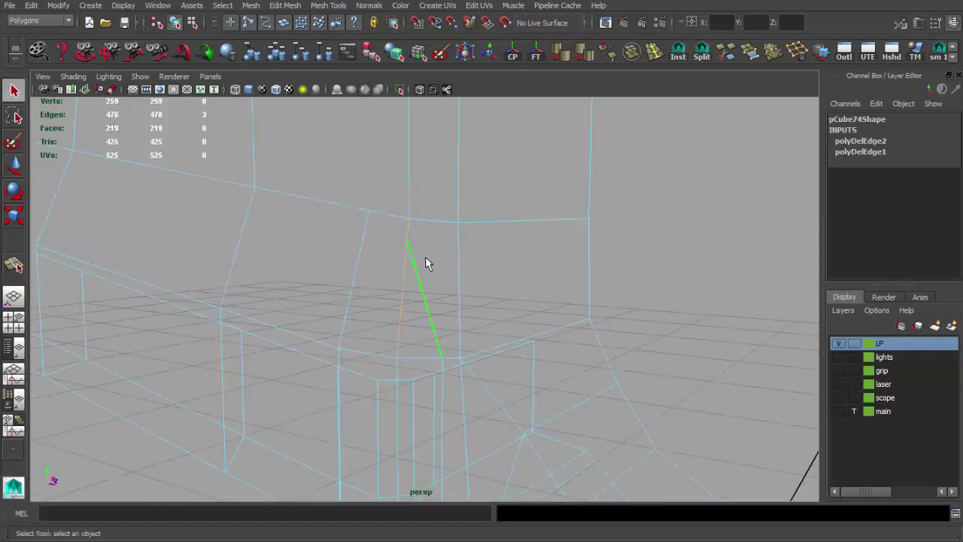
left_click(752, 54)
mouse_move(462, 269)
left_mouse_down("alt")
mouse_move(429, 279)
mouse_move(414, 218)
mouse_move(402, 322)
mouse_move(444, 369)
left_mouse_up("alt")
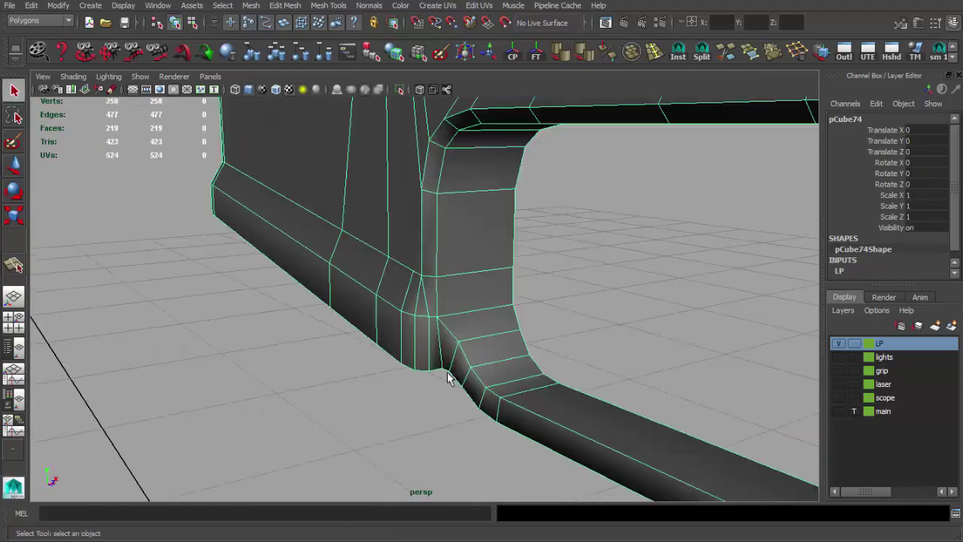
- Delete an extra edge on the grip's upper curved bend
left_click(332, 371)
mouse_move(331, 370)
left_mouse_down("alt")
mouse_move(254, 253)
mouse_move(392, 304)
mouse_move(344, 326)
mouse_move(389, 316)
left_mouse_up("alt")
left_click(369, 316)
mouse_move(389, 316)
right_mouse_down("alt")
mouse_move(399, 391)
mouse_move(266, 194)
right_mouse_up("alt")
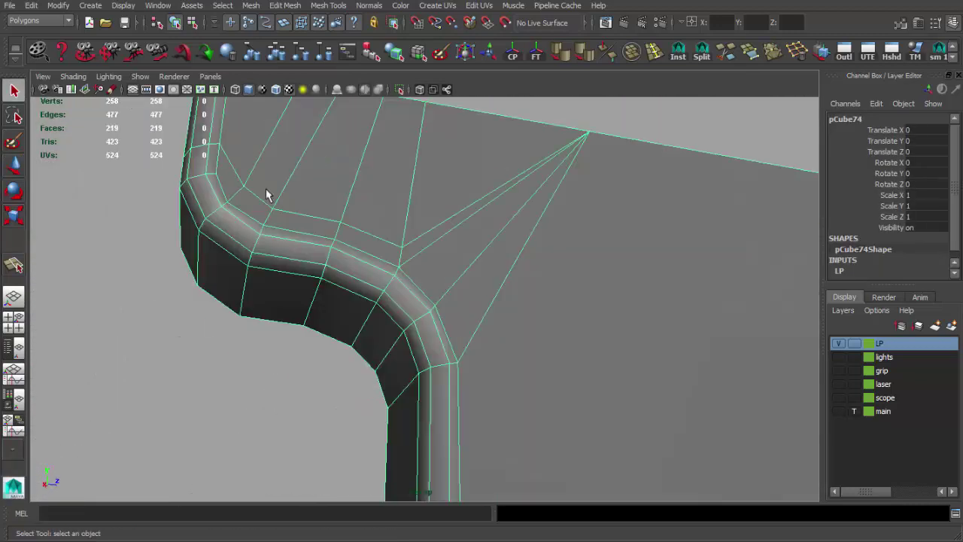
left_click(248, 161)
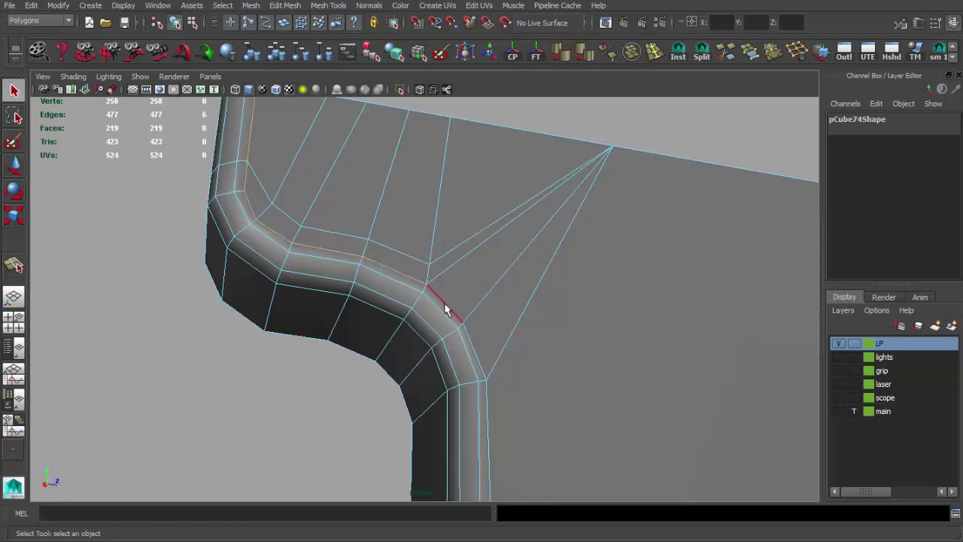
key("w")
key("f")
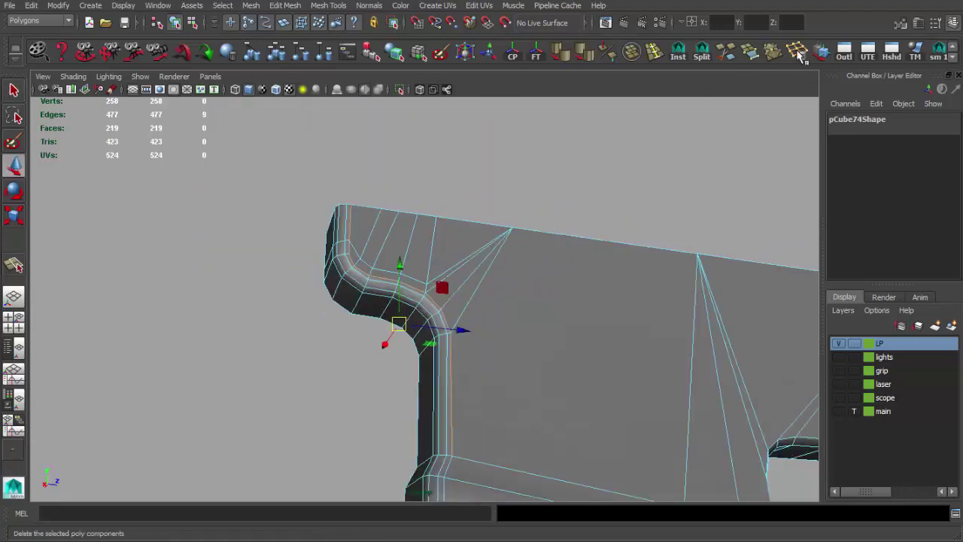
left_click(800, 54)
scroll(426, 256, "up", 3)
- Merge the two bend corner vertices and delete the remaining extra bend edge
mouse_move(446, 217)
left_mouse_down("alt")
mouse_move(442, 288)
mouse_move(373, 262)
left_mouse_up("alt")
left_click_drag(416, 287, 300, 310, "alt")
key("q")
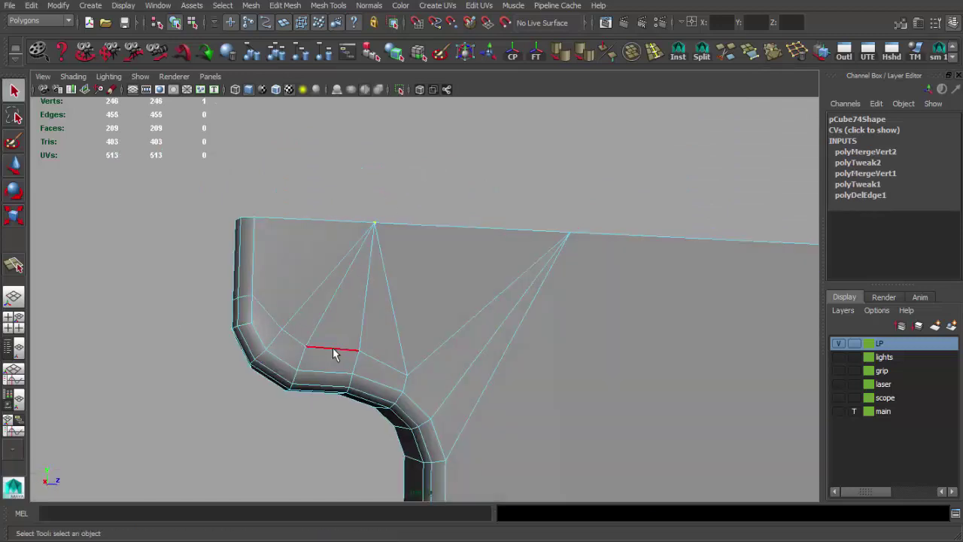
left_click(334, 349)
key("ctrl+Delete")
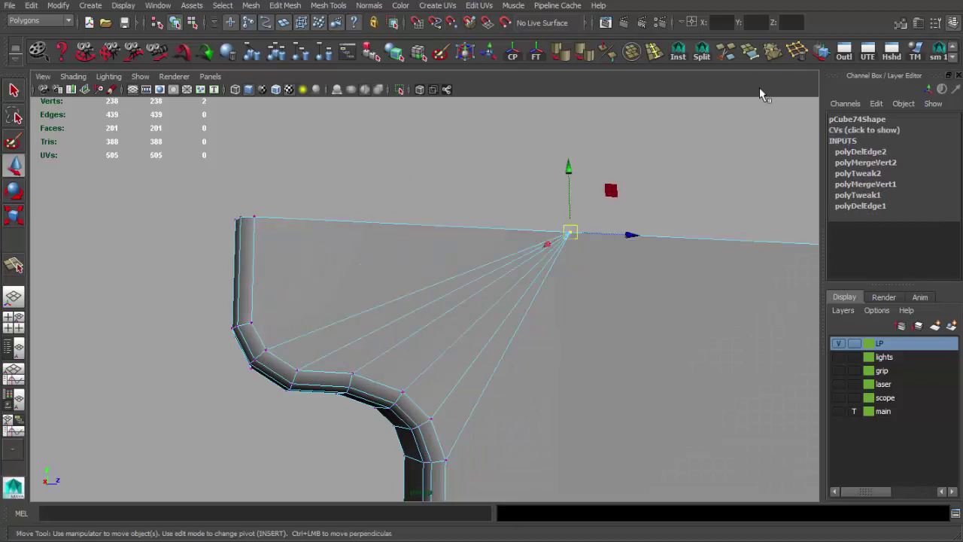
- Select and delete the edge loop running around the corner
key("F8")
left_click_drag(437, 283, 430, 279, "alt")
left_click(415, 370)
mouse_move(414, 370)
left_mouse_down("alt")
mouse_move(325, 292)
mouse_move(397, 300)
mouse_move(443, 323)
mouse_move(290, 303)
mouse_move(355, 334)
mouse_move(438, 323)
mouse_move(339, 338)
left_mouse_up("alt")
left_click(353, 329)
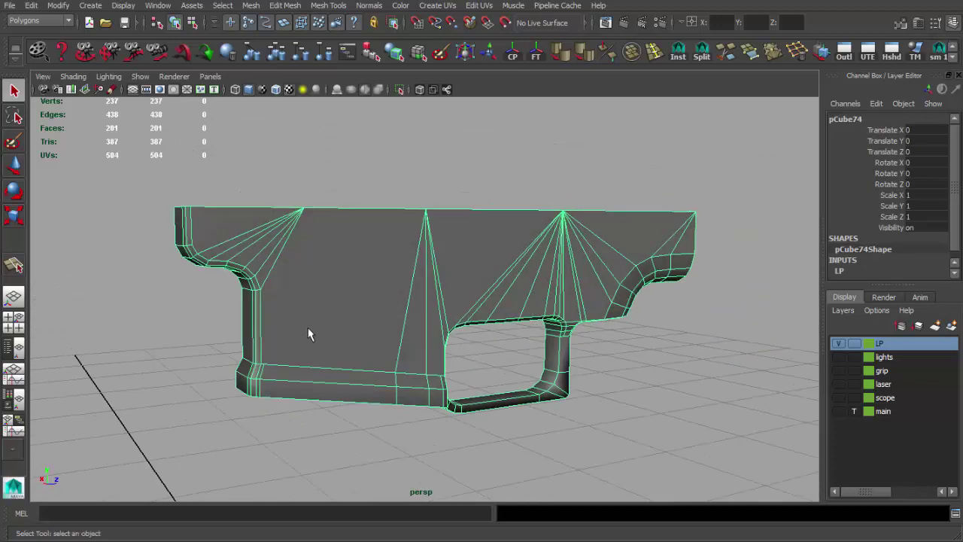
right_click_drag(339, 338, 478, 271, "alt")
left_click_drag(478, 271, 378, 273, "alt")
key("F10")
double_click(368, 278)
key("Delete")
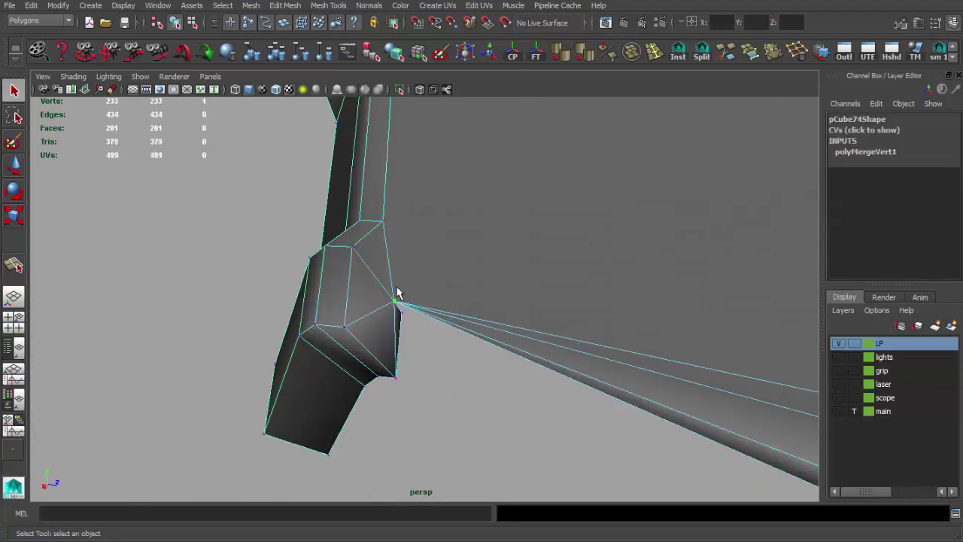
- Delete the five leftover edges inside the notch above the trigger guard
mouse_move(481, 286)
left_mouse_down("alt")
mouse_move(399, 209)
mouse_move(455, 253)
mouse_move(398, 271)
mouse_move(329, 218)
mouse_move(301, 151)
mouse_move(370, 212)
mouse_move(404, 306)
mouse_move(434, 294)
mouse_move(516, 348)
mouse_move(365, 290)
mouse_move(405, 266)
left_mouse_up("alt")
key("F8")
right_click_drag(404, 266, 540, 380, "alt")
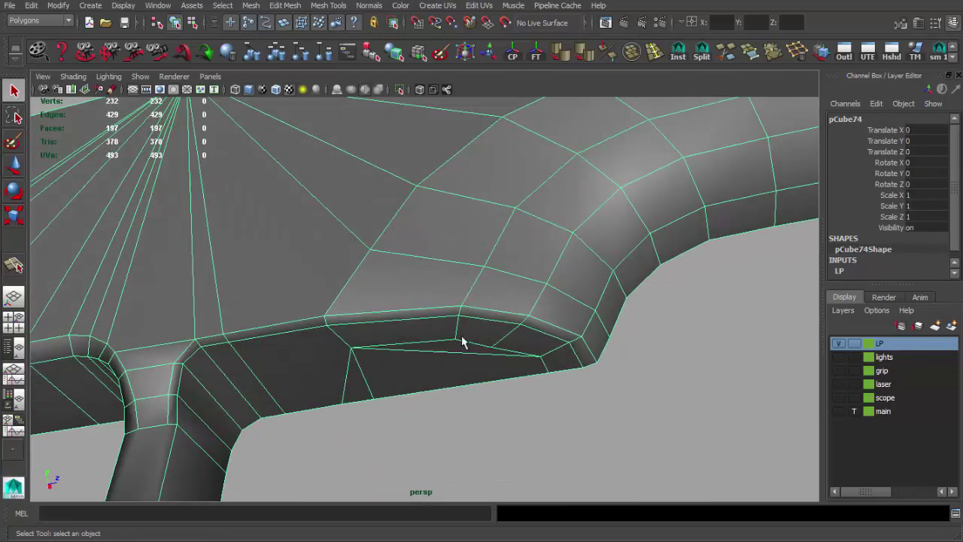
key("F10")
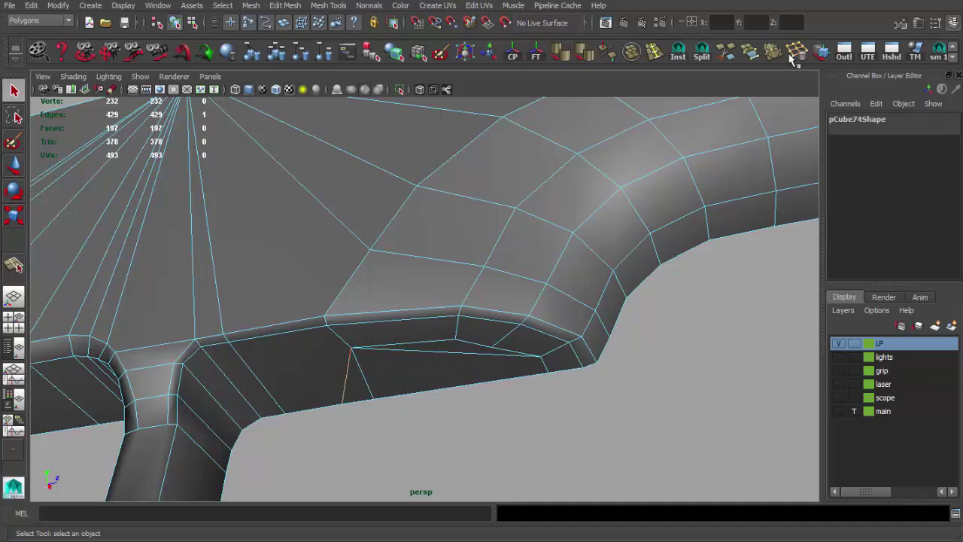
left_click(792, 59)
left_click_drag(380, 384, 381, 338, "alt")
left_click(440, 311)
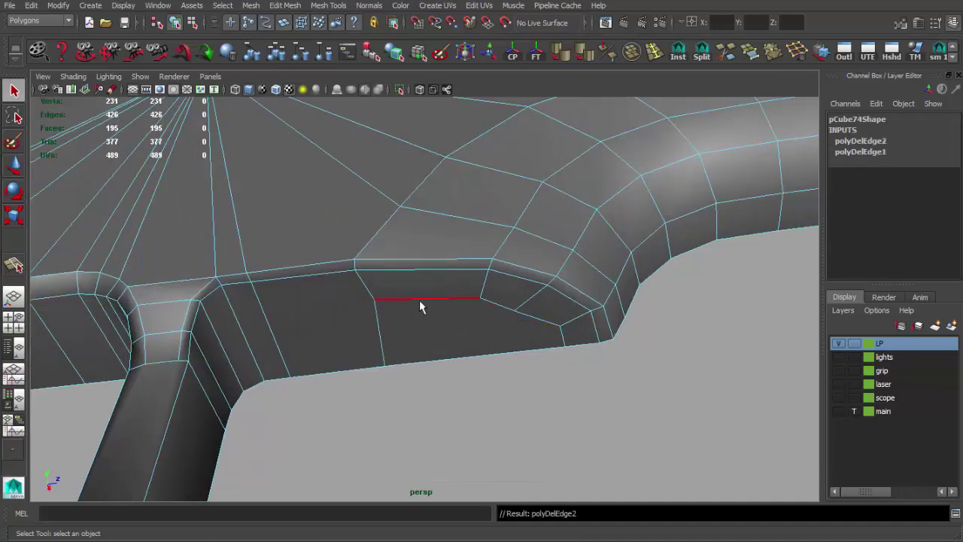
left_click(419, 299)
left_click(532, 314)
left_click(568, 342)
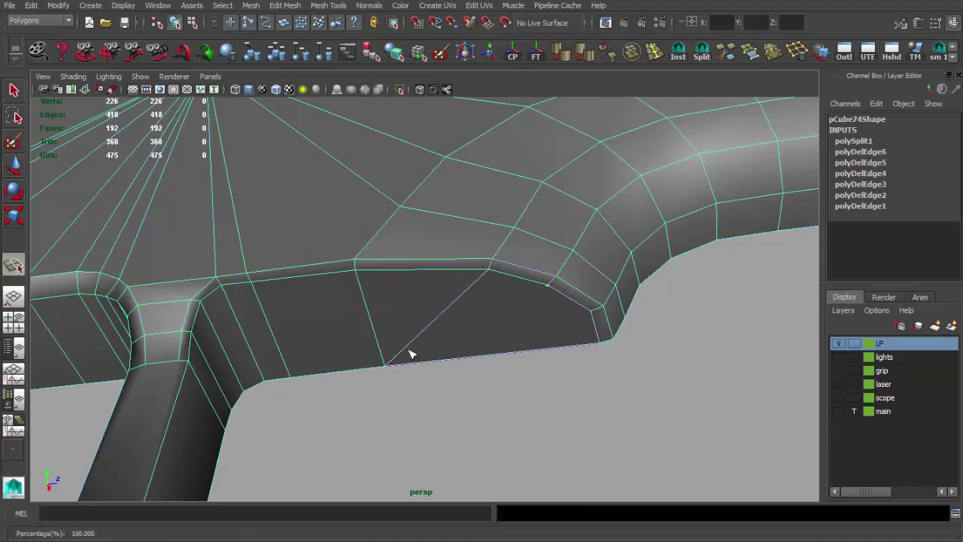
- Cut a diagonal split edge across the notch face from the lower vertex
mouse_move(444, 355)
left_mouse_down("alt")
mouse_move(473, 391)
mouse_move(415, 295)
left_mouse_up("alt")
key("q")
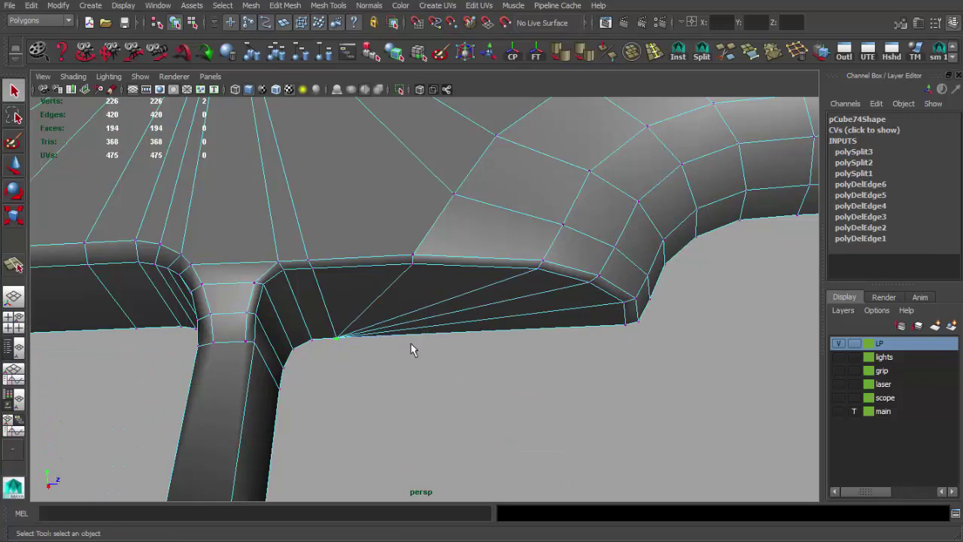
mouse_move(530, 268)
left_mouse_down("alt")
mouse_move(350, 316)
mouse_move(533, 344)
mouse_move(369, 387)
left_mouse_up("alt")
key("F10")
mouse_move(594, 380)
left_mouse_down("alt")
mouse_move(356, 339)
mouse_move(323, 361)
mouse_move(436, 341)
left_mouse_up("alt")
- Select the corner edges at the trigger-guard junction
key("F8")
mouse_move(371, 350)
left_mouse_down("alt")
mouse_move(477, 311)
mouse_move(397, 338)
mouse_move(425, 344)
mouse_move(489, 316)
mouse_move(381, 319)
left_mouse_up("alt")
left_click(489, 316)
mouse_move(370, 338)
left_mouse_down("alt")
mouse_move(369, 359)
mouse_move(394, 320)
left_mouse_up("alt")
left_click(369, 359)
left_click_drag(364, 365, 415, 273, "alt")
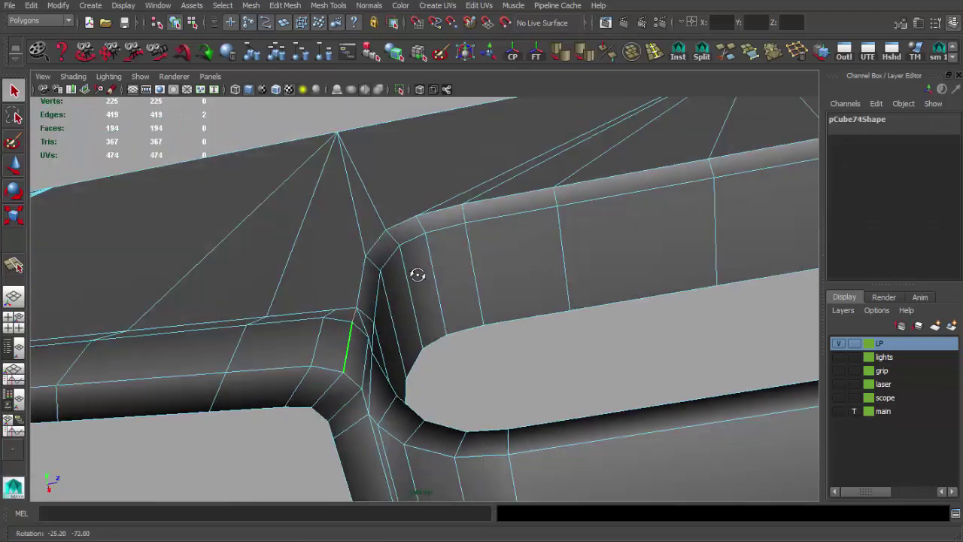
mouse_move(328, 387)
left_mouse_down("alt")
mouse_move(499, 371)
mouse_move(451, 284)
mouse_move(337, 278)
mouse_move(653, 51)
left_mouse_up("alt")
left_click(452, 284, "shift")
- Soften the selected corner edges and check the resulting shading
left_click(568, 60)
mouse_move(481, 327)
left_mouse_down("alt")
mouse_move(520, 361)
mouse_move(494, 344)
mouse_move(604, 357)
mouse_move(516, 351)
mouse_move(511, 383)
left_mouse_up("alt")
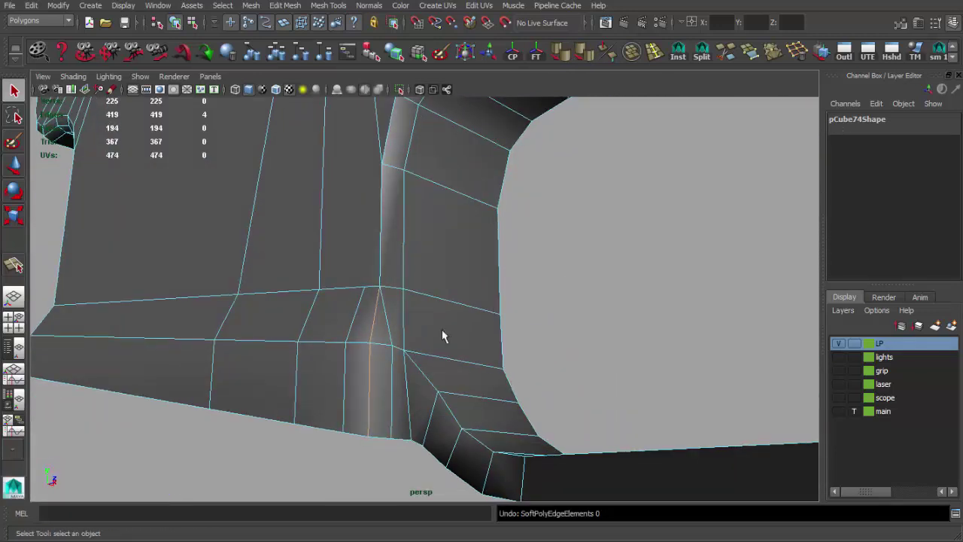
mouse_move(400, 308)
left_mouse_down("alt")
mouse_move(413, 409)
mouse_move(424, 299)
mouse_move(456, 258)
mouse_move(412, 292)
left_mouse_up("alt")
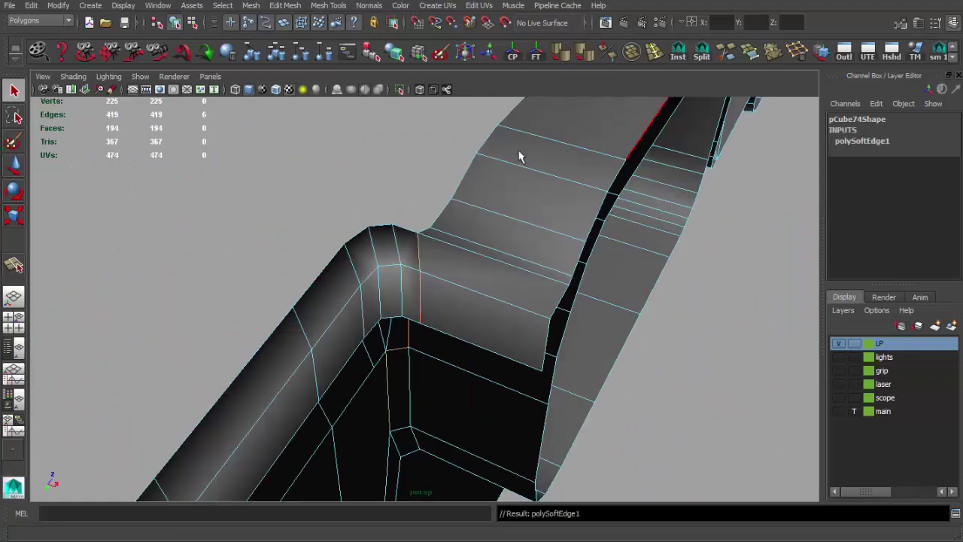
left_click_drag(519, 156, 479, 311, "alt")
left_click(505, 254)
mouse_move(447, 263)
left_mouse_down("alt")
mouse_move(505, 254)
mouse_move(365, 208)
mouse_move(591, 273)
mouse_move(422, 333)
left_mouse_up("alt")
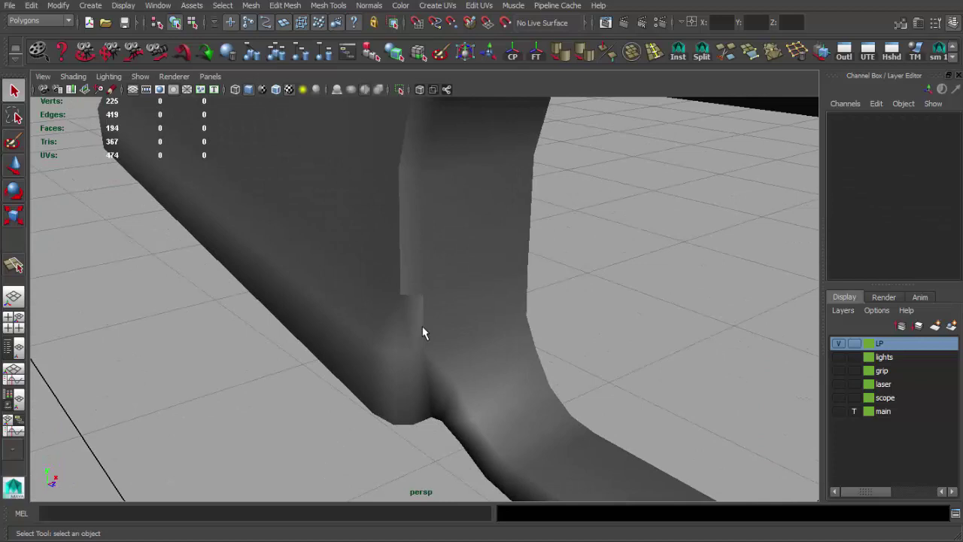
left_click(472, 340)
- Soften the further corner edges and edge loop around the trigger guard
key("F10")
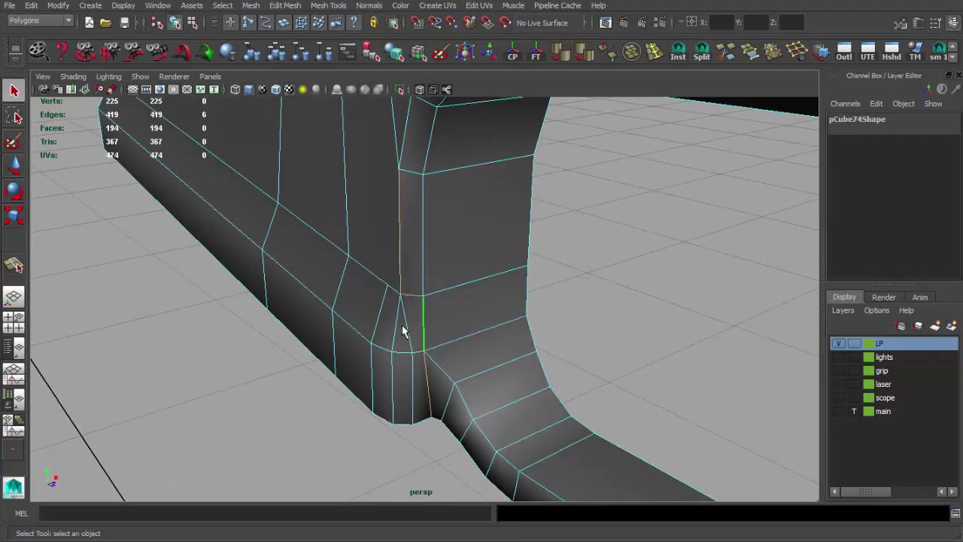
left_click(412, 376, "shift")
mouse_move(412, 376)
left_mouse_down("alt")
mouse_move(397, 301)
mouse_move(424, 269)
left_mouse_up("alt")
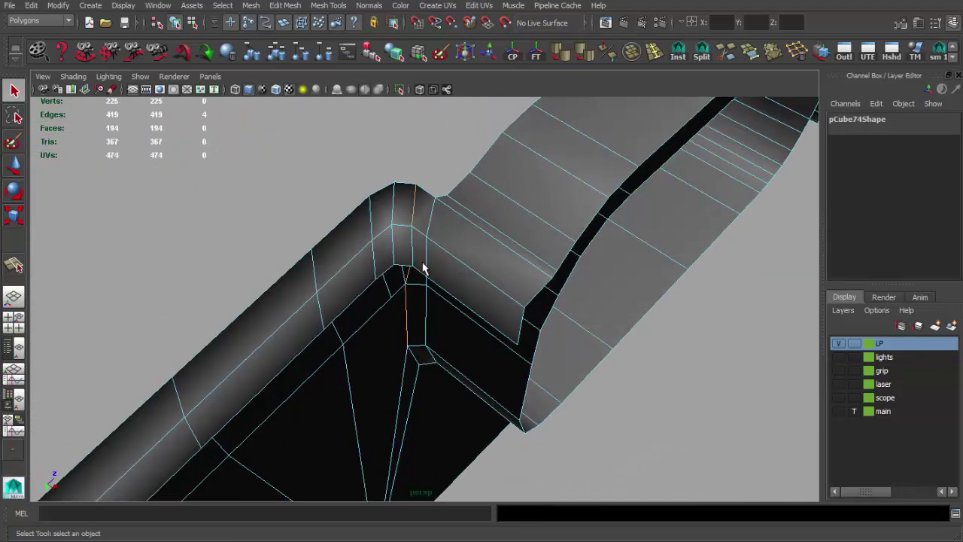
left_click_drag(468, 226, 433, 385, "alt")
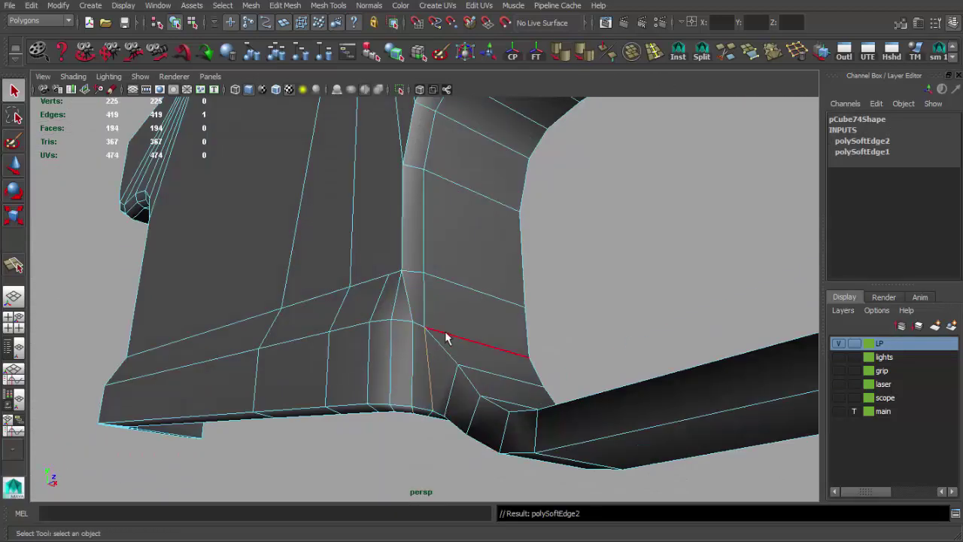
left_click(446, 338)
left_click_drag(445, 337, 442, 321, "alt")
left_click(442, 396)
mouse_move(442, 396)
left_mouse_down("alt")
mouse_move(431, 390)
mouse_move(389, 410)
left_mouse_up("alt")
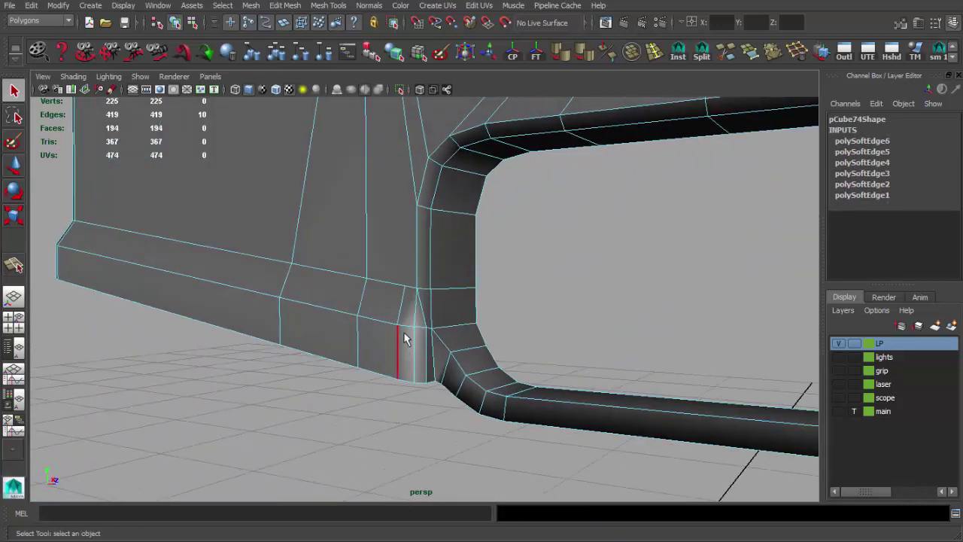
key("F8")
mouse_move(359, 323)
left_mouse_down("alt")
mouse_move(393, 390)
mouse_move(399, 329)
mouse_move(404, 381)
left_mouse_up("alt")
left_click(393, 391)
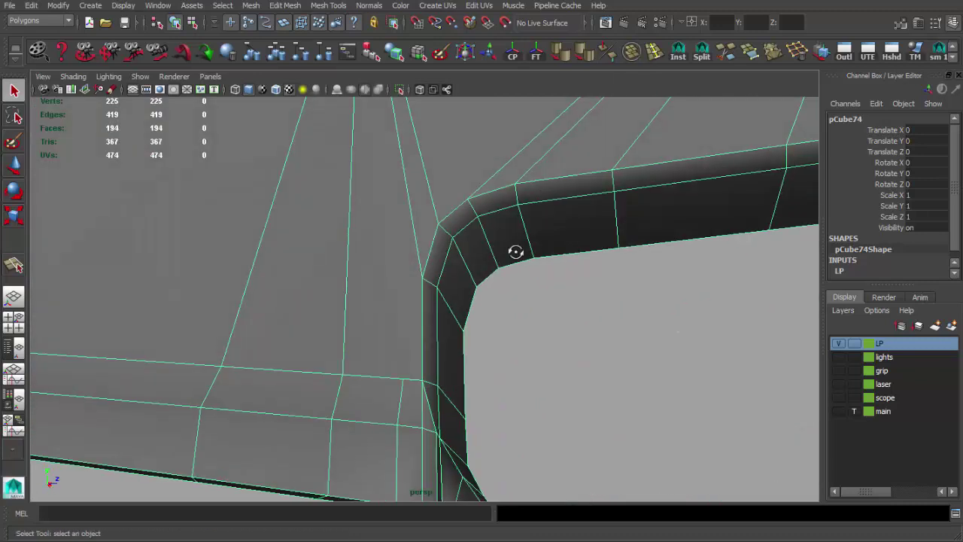
- Merge away the stray corner vertex, leaving 224 vertices
left_click_drag(515, 251, 533, 206, "alt")
right_click_drag(404, 331, 404, 301)
left_click(402, 332)
key("w")
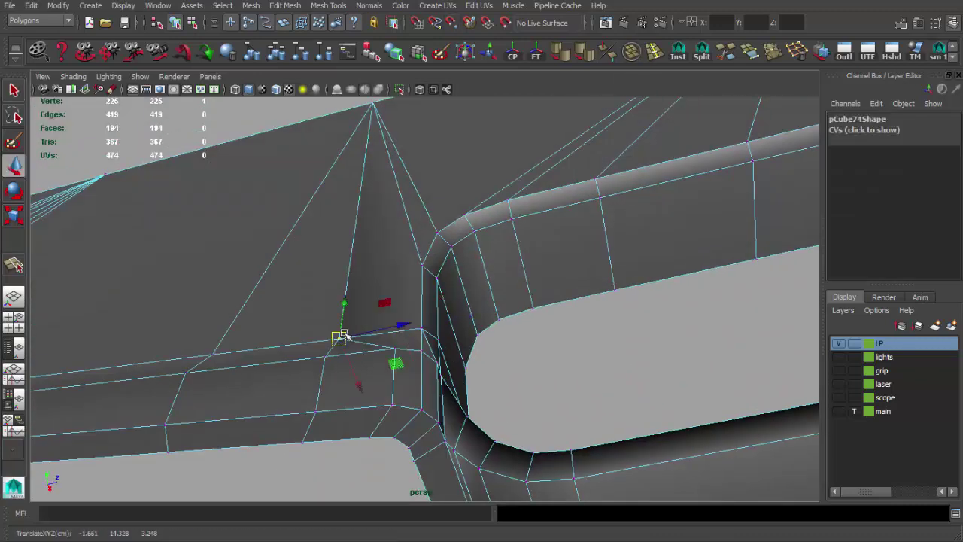
key("4")
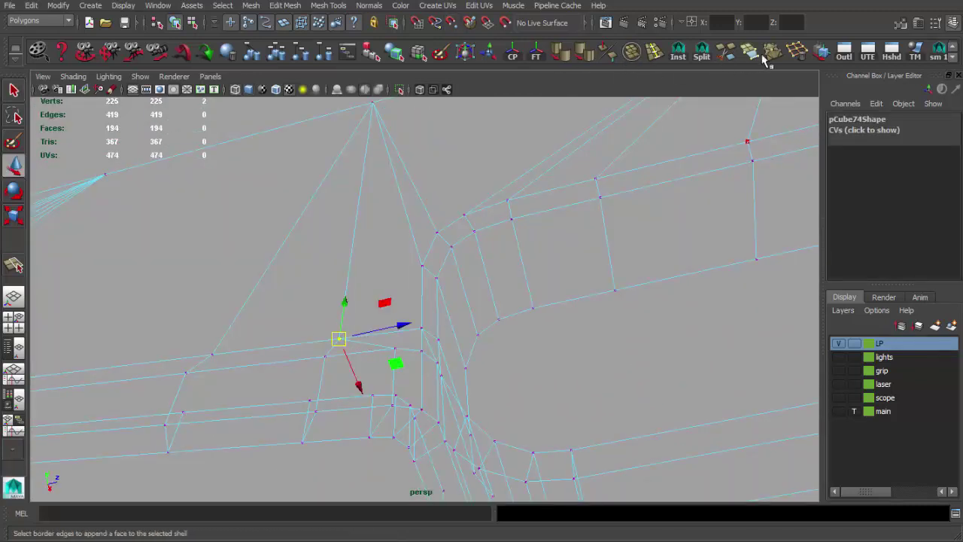
left_click(765, 60)
key("5")
key("F8")
- Isolate the grip mesh so only it shows in the view
left_click(441, 326)
mouse_move(441, 326)
left_mouse_down("alt")
mouse_move(519, 364)
mouse_move(397, 318)
mouse_move(382, 256)
mouse_move(409, 258)
mouse_move(425, 313)
mouse_move(479, 366)
left_mouse_up("alt")
left_click(409, 258)
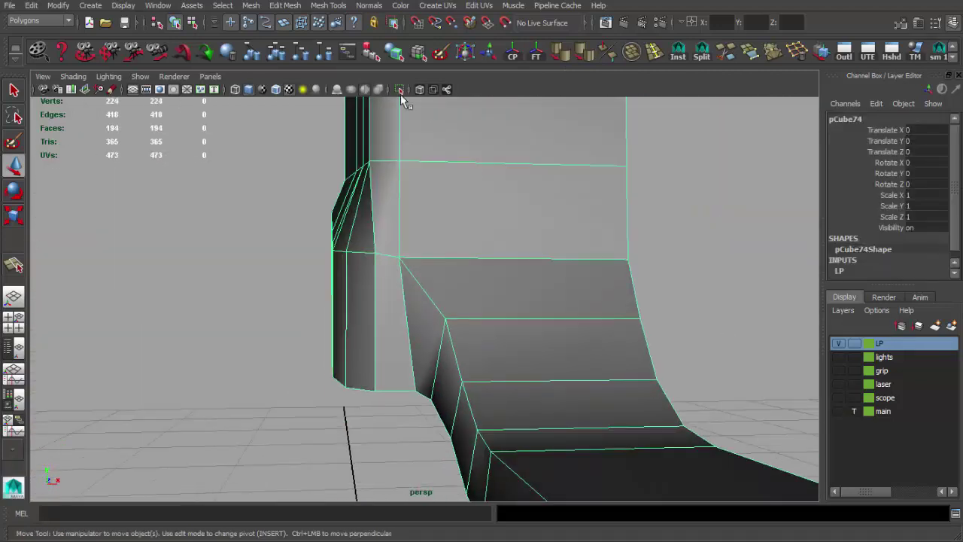
left_click(399, 89)
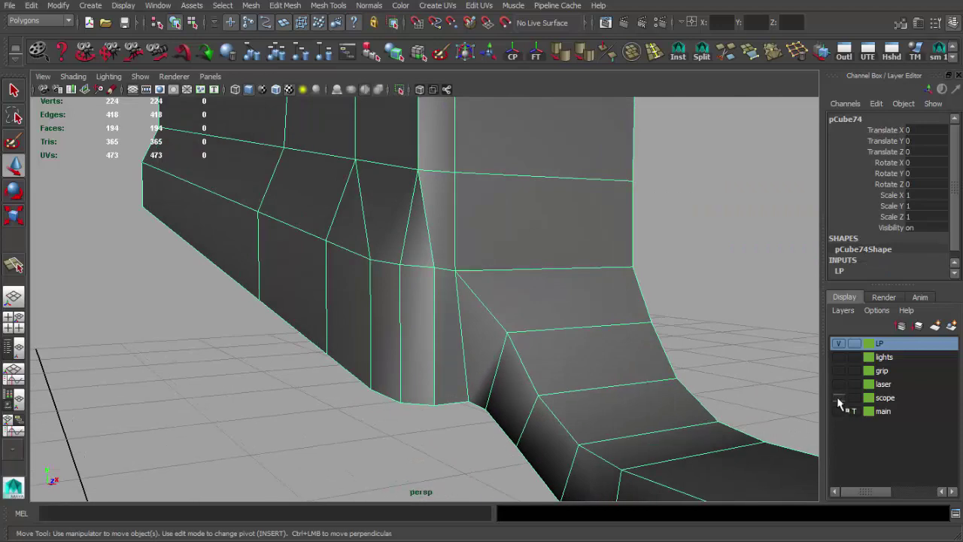
- Turn on the main layer so its reference model shows behind the grip
mouse_move(820, 409)
left_mouse_down("alt")
mouse_move(630, 351)
mouse_move(694, 359)
mouse_move(702, 378)
mouse_move(534, 244)
mouse_move(550, 241)
mouse_move(510, 331)
mouse_move(457, 262)
mouse_move(461, 219)
left_mouse_up("alt")
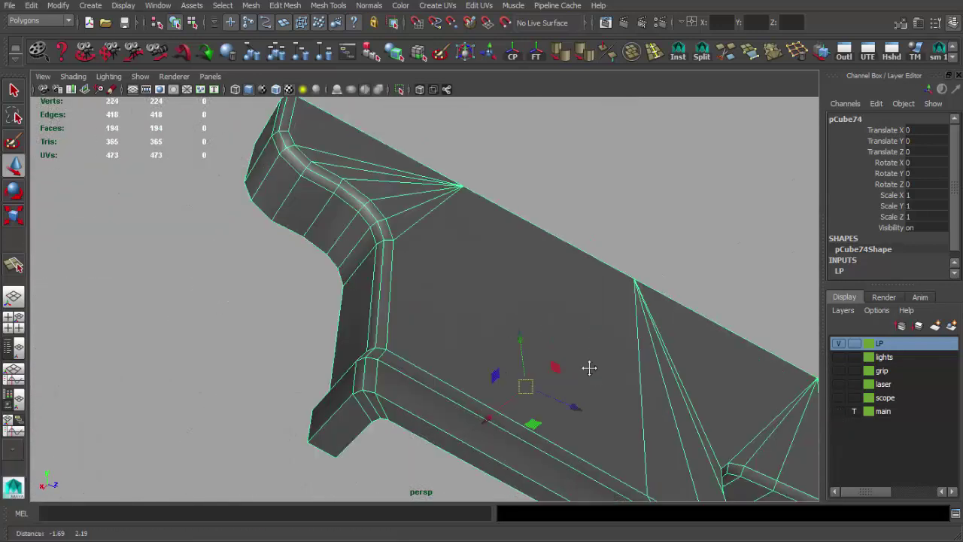
left_click_drag(589, 367, 515, 333, "alt")
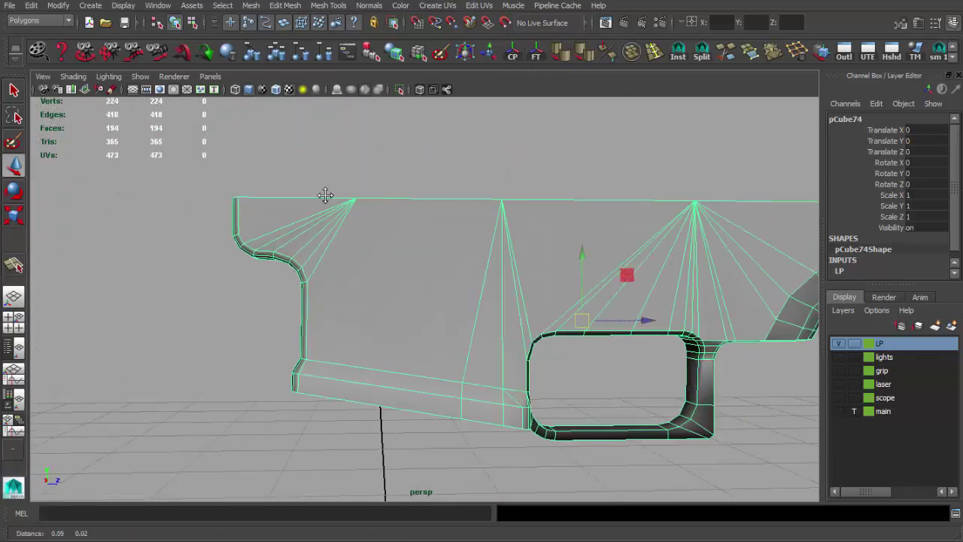
left_click(839, 410)
mouse_move(537, 334)
left_mouse_down("alt")
mouse_move(476, 331)
mouse_move(458, 309)
mouse_move(424, 322)
mouse_move(398, 313)
mouse_move(475, 352)
mouse_move(522, 418)
left_mouse_up("alt")
- Enlarge the side view and zoom in on the finger ridge
key("space")
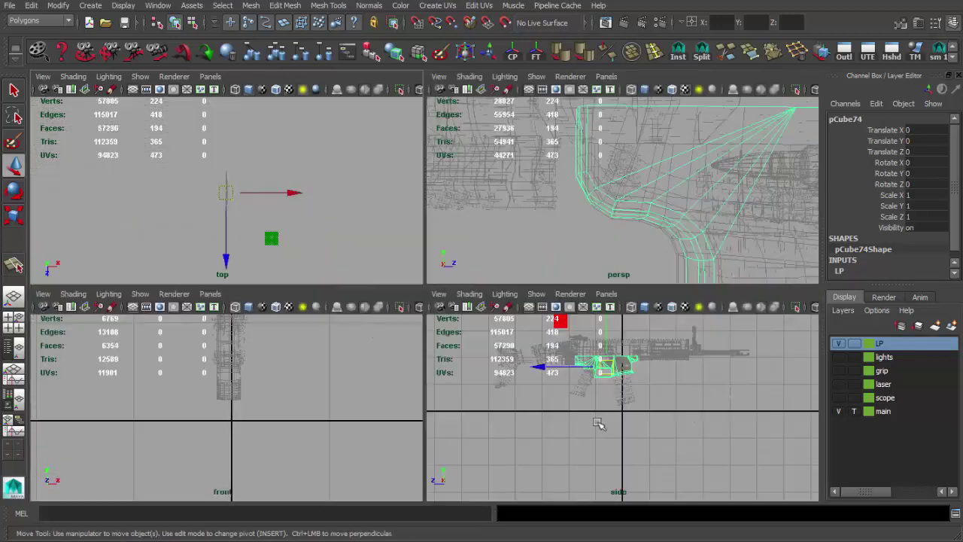
key("space")
scroll(389, 304, "up", 5)
scroll(486, 370, "up", 3)
scroll(475, 348, "up", 2)
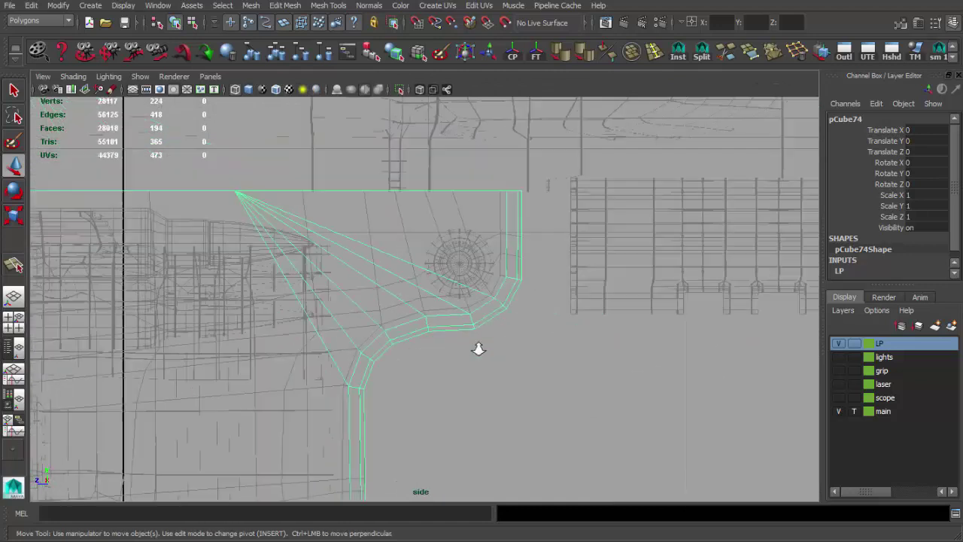
scroll(473, 363, "up", 1)
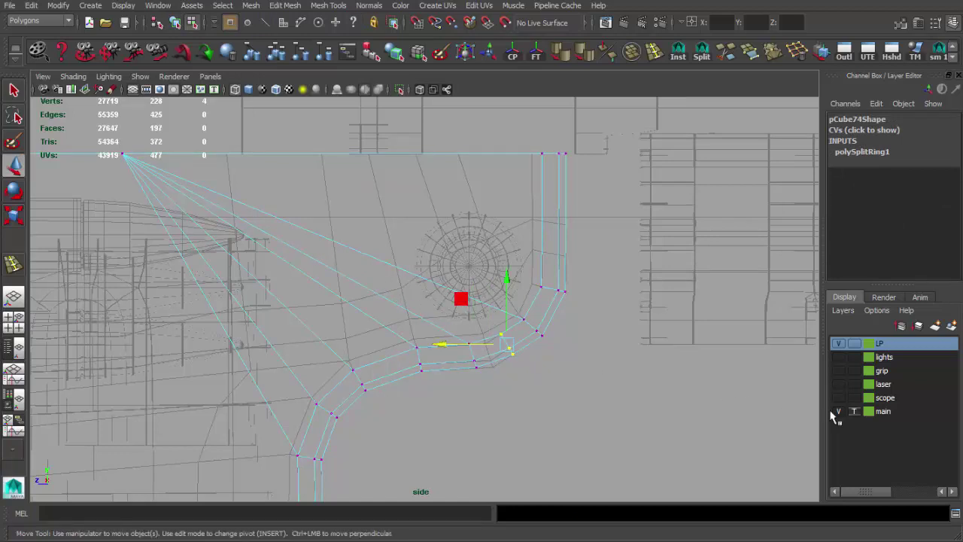
- Make the main layer selectable to inspect a reference part, then set it back to template
key("space")
key("space")
key("5")
key("q")
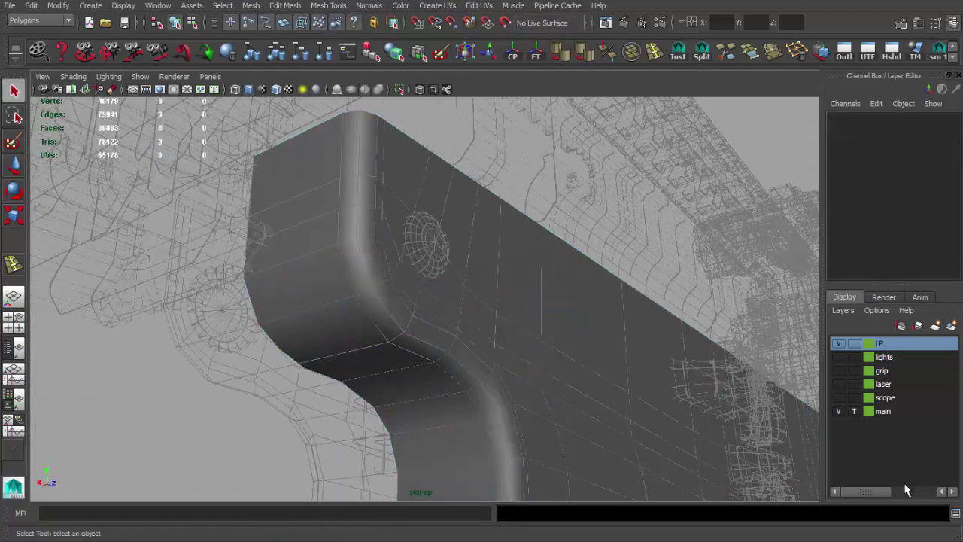
left_click(853, 411)
left_click(384, 366)
left_click(241, 389)
left_click_drag(267, 391, 273, 408, "alt")
left_click(273, 408)
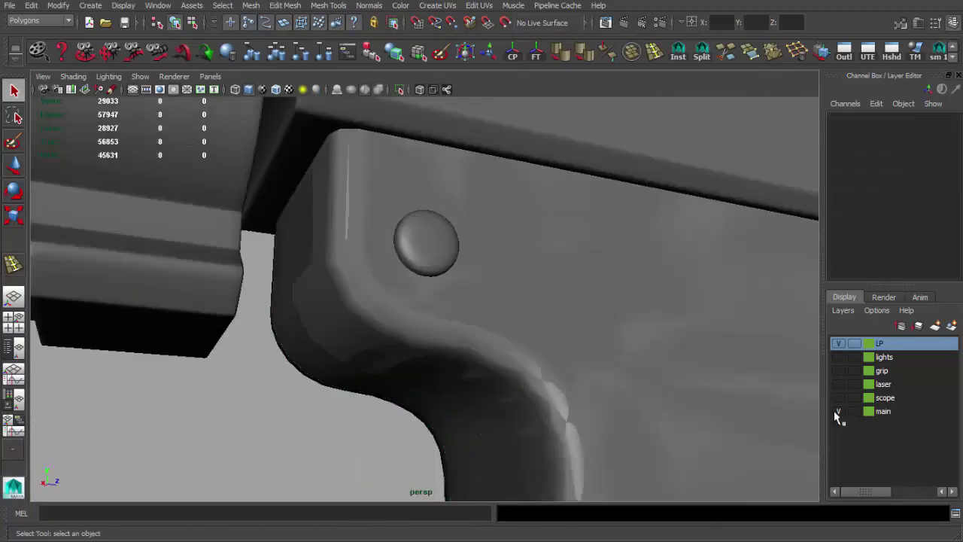
left_click(853, 410)
- Frame the whole ridge in the wireframe side view and hide the main reference layer
key("space")
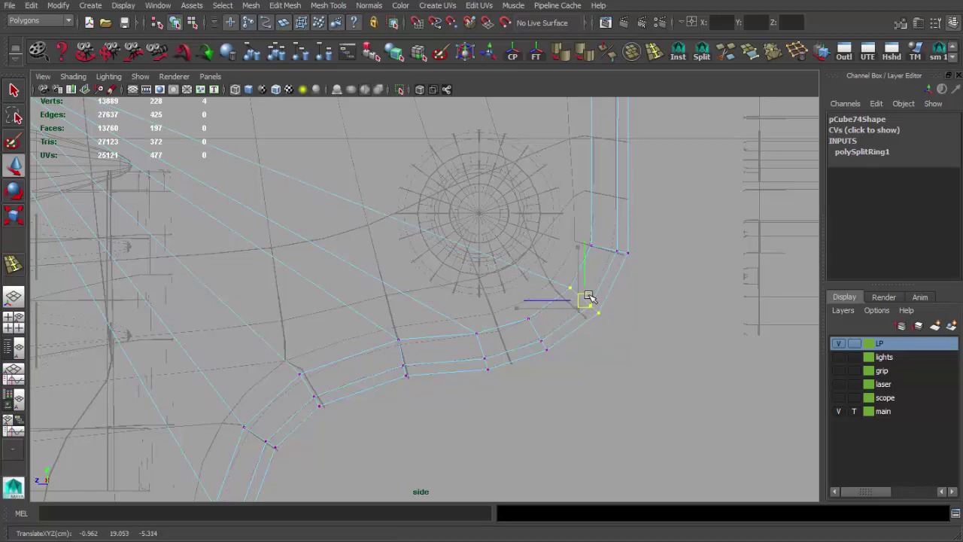
scroll(595, 294, "down", 3)
scroll(577, 378, "up", 2)
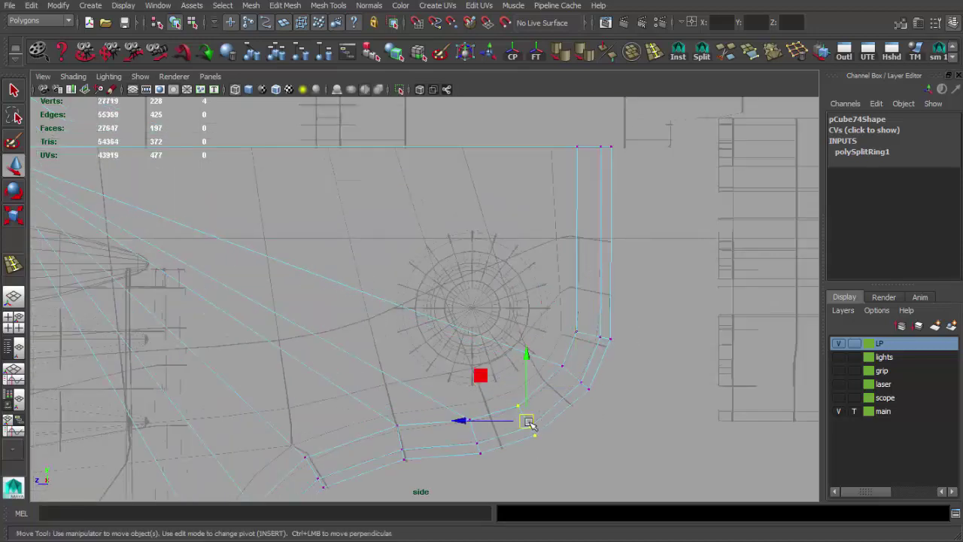
middle_click_drag(532, 421, 653, 329, "alt")
scroll(510, 366, "down", 2)
scroll(423, 348, "up", 1)
scroll(437, 359, "down", 2)
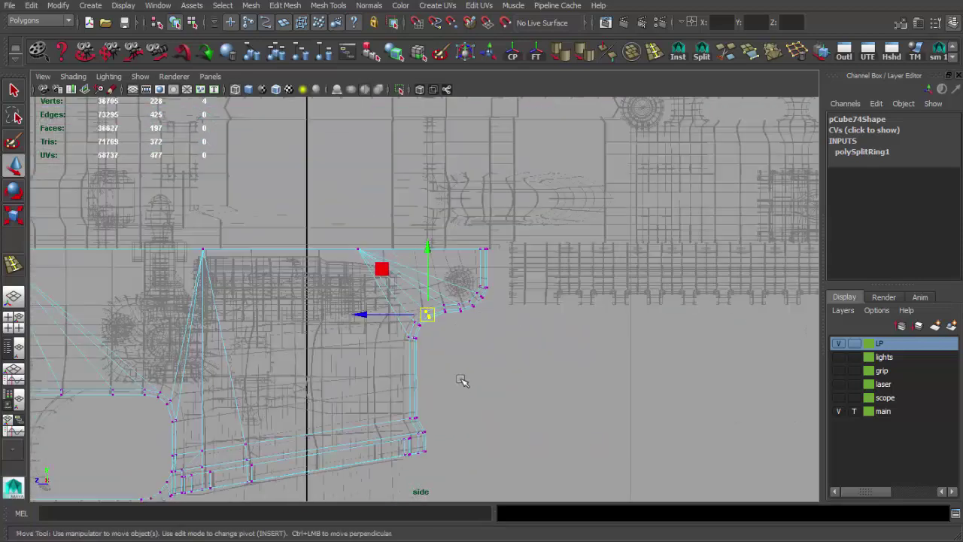
middle_click_drag(462, 383, 473, 357, "alt")
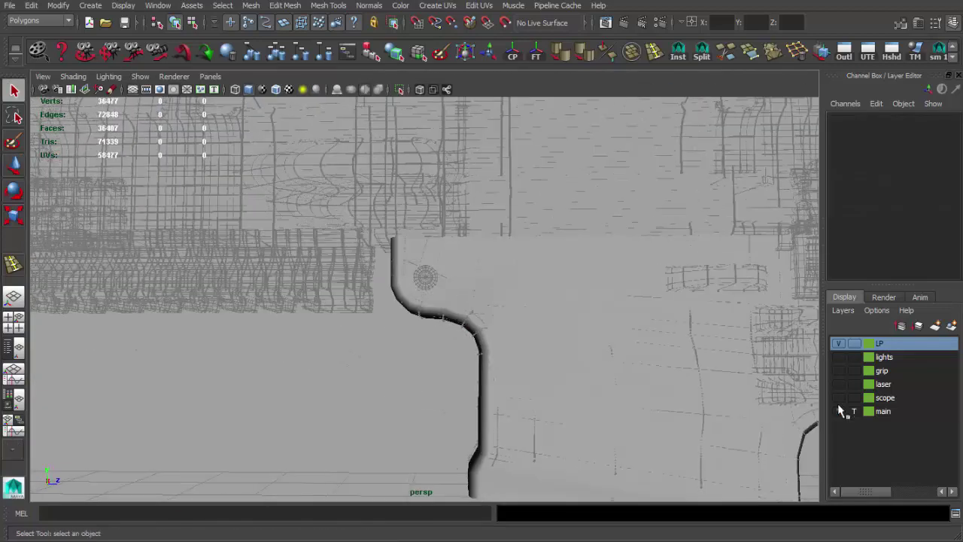
left_click(841, 410)
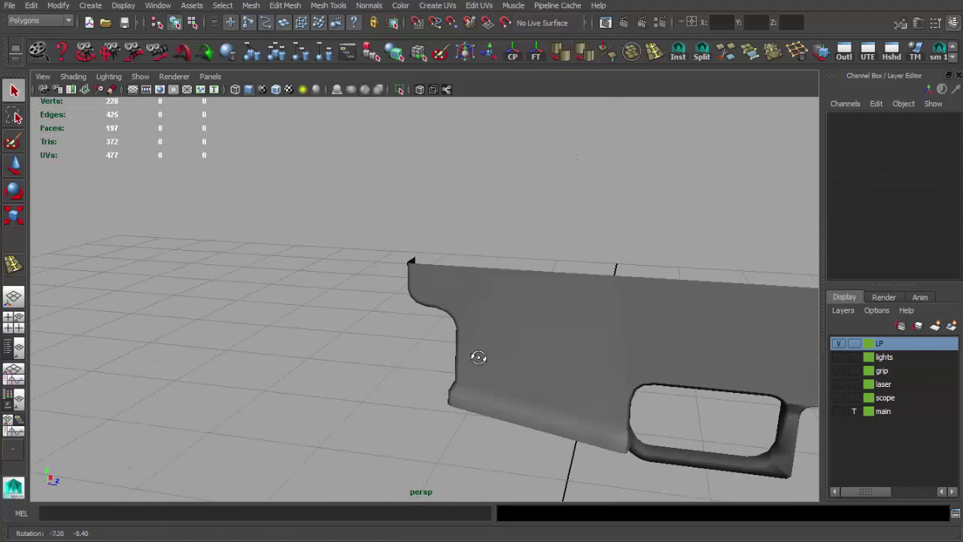
left_click(525, 349)
middle_click_drag(526, 349, 462, 284, "alt")
double_click(441, 263)
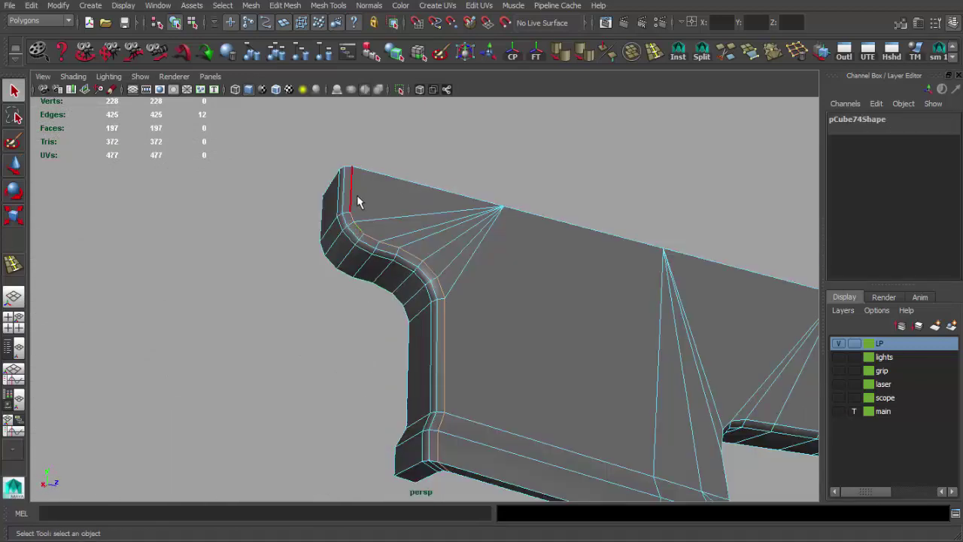
left_click(560, 216)
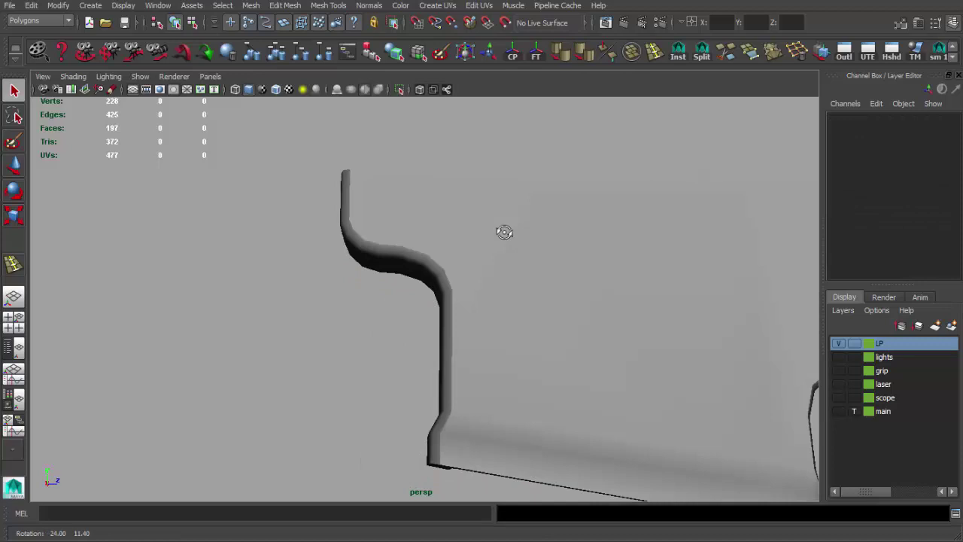
mouse_move(561, 217)
left_mouse_down("alt")
mouse_move(528, 284)
mouse_move(548, 298)
mouse_move(533, 254)
mouse_move(430, 300)
mouse_move(527, 308)
mouse_move(477, 269)
mouse_move(365, 271)
mouse_move(489, 245)
mouse_move(486, 226)
left_mouse_up("alt")
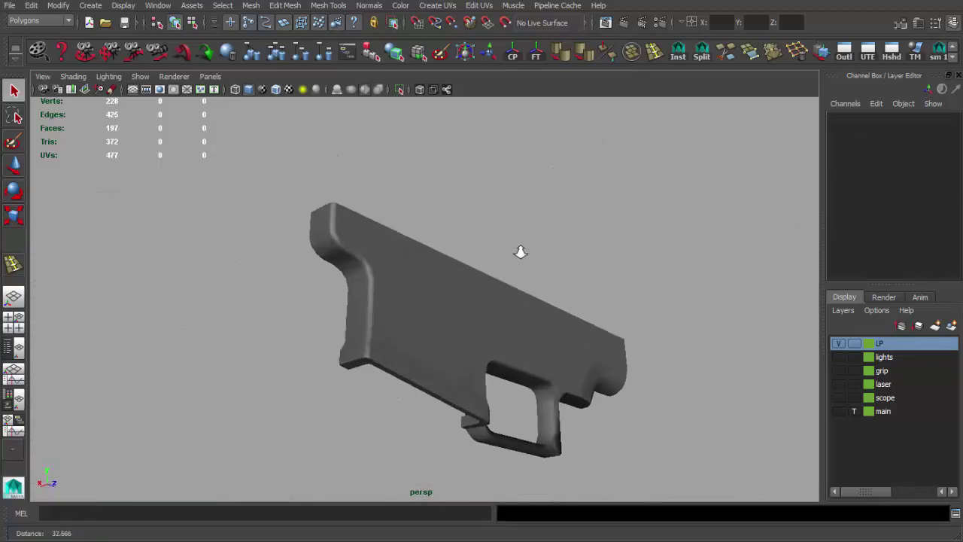
left_click_drag(526, 260, 472, 319, "alt")
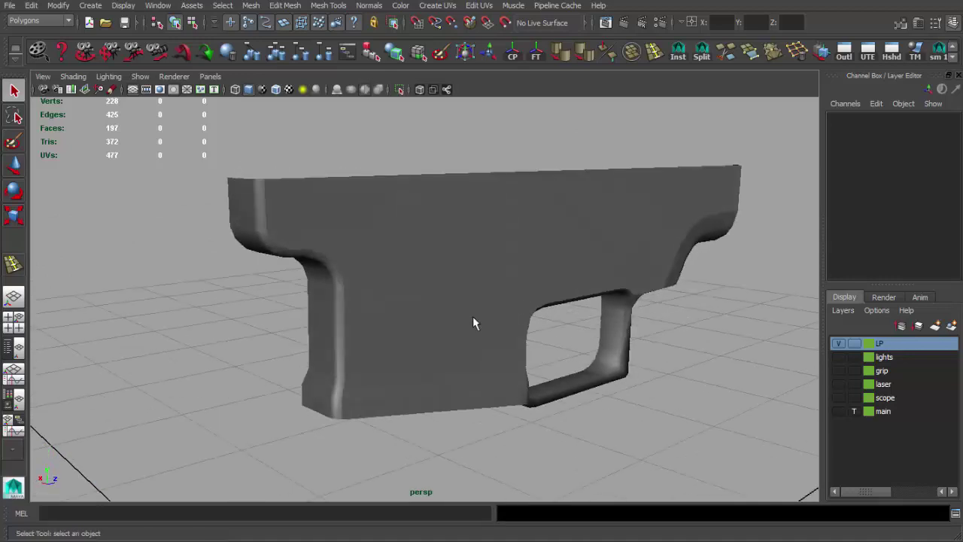
right_click_drag(472, 318, 503, 350, "alt")
left_click(472, 339)
mouse_move(473, 339)
left_mouse_down("alt")
mouse_move(676, 388)
mouse_move(523, 354)
mouse_move(453, 306)
mouse_move(382, 292)
mouse_move(408, 303)
mouse_move(452, 252)
mouse_move(645, 240)
mouse_move(441, 333)
mouse_move(490, 378)
mouse_move(537, 281)
mouse_move(553, 361)
left_mouse_up("alt")
left_click(676, 388)
left_click(441, 333)
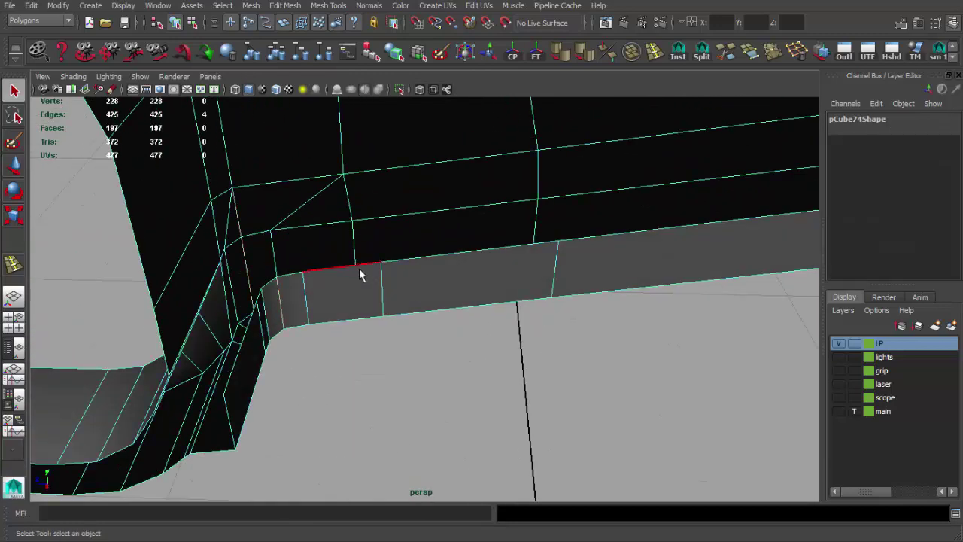
- Select the base corner vertices and merge them to their centre
left_click(359, 269)
left_click_drag(359, 269, 695, 96, "alt")
mouse_move(710, 185)
left_mouse_down("alt")
mouse_move(368, 260)
mouse_move(398, 271)
mouse_move(337, 226)
mouse_move(392, 327)
mouse_move(246, 330)
left_mouse_up("alt")
key("w")
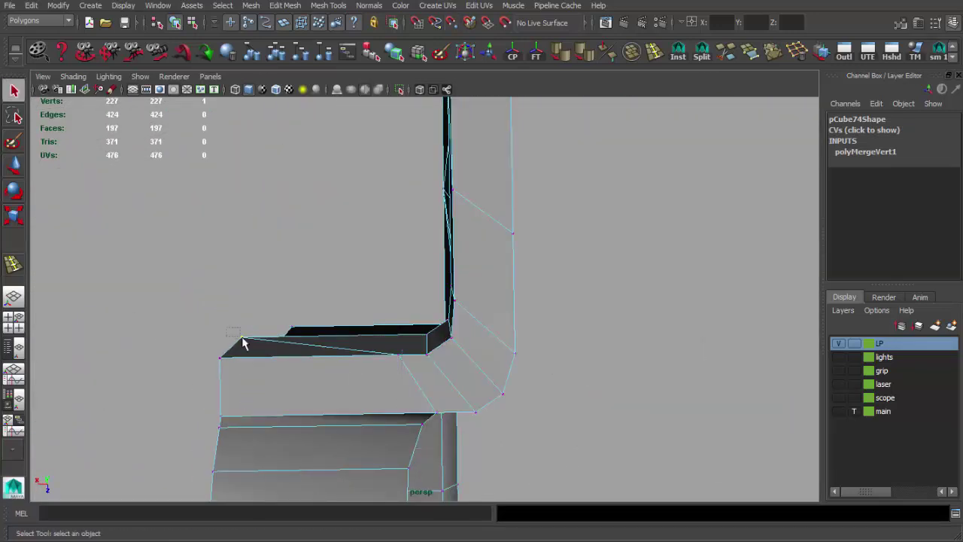
key("F8")
left_click_drag(466, 339, 429, 361, "alt")
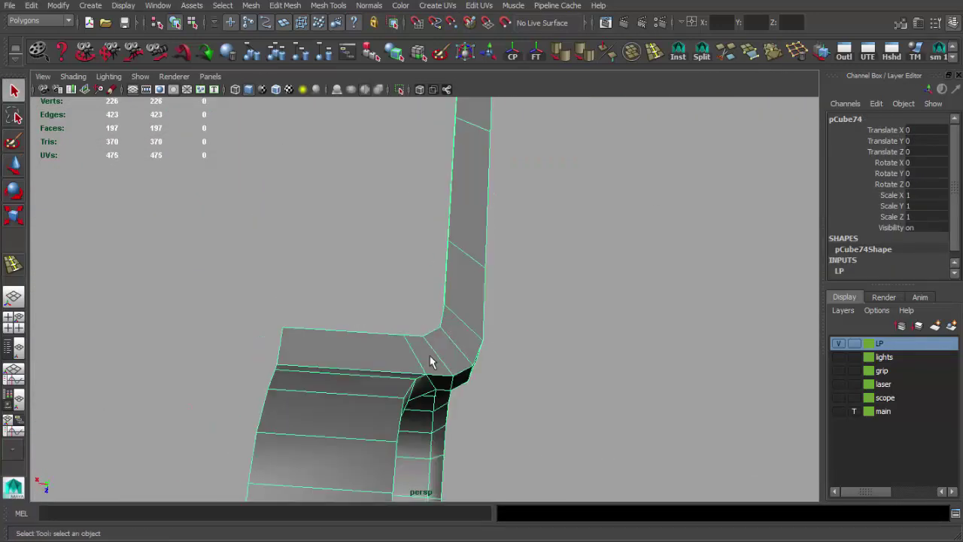
key("F8")
left_click(406, 333)
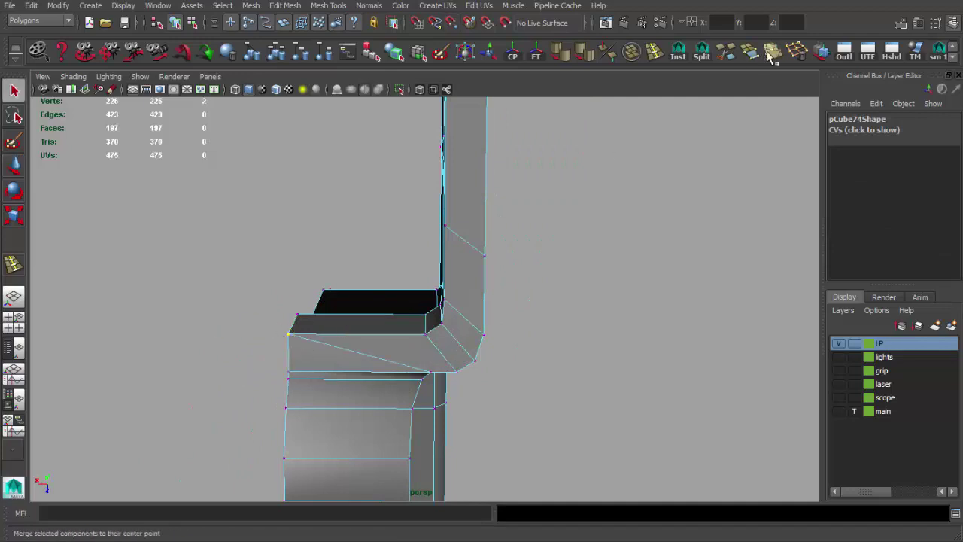
key("F8")
mouse_move(484, 271)
left_mouse_down("alt")
mouse_move(554, 268)
mouse_move(535, 206)
mouse_move(529, 290)
mouse_move(471, 281)
mouse_move(378, 299)
mouse_move(365, 284)
left_mouse_up("alt")
left_click(777, 58)
- Collapse the extra edge at the base of the grip
mouse_move(396, 314)
left_mouse_down("alt")
mouse_move(414, 308)
mouse_move(369, 329)
mouse_move(422, 322)
left_mouse_up("alt")
key("w")
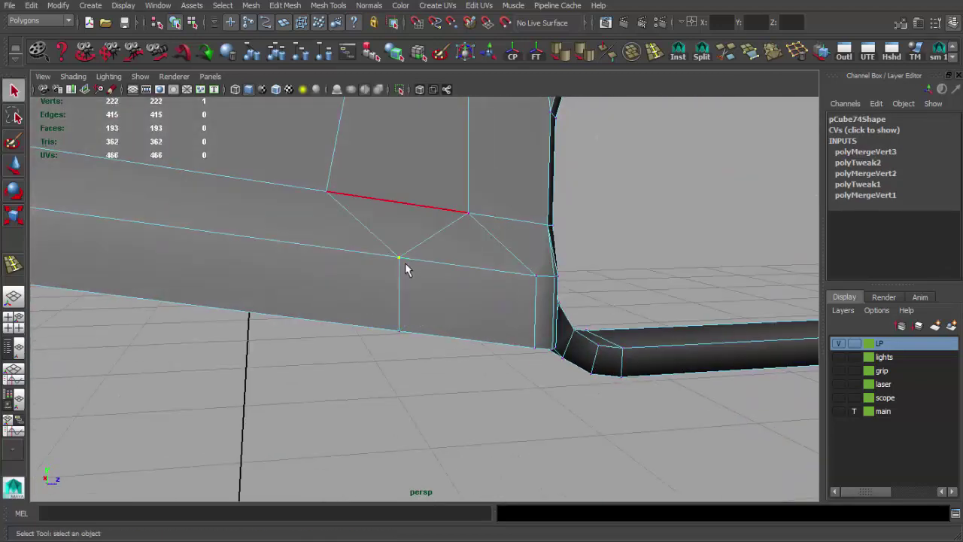
left_click_drag(405, 268, 362, 281, "alt")
left_click(398, 227)
left_click_drag(399, 227, 443, 241, "alt")
mouse_move(387, 335)
left_mouse_down("alt")
mouse_move(361, 217)
mouse_move(389, 275)
mouse_move(323, 329)
mouse_move(344, 364)
mouse_move(436, 364)
mouse_move(436, 243)
mouse_move(458, 228)
mouse_move(451, 329)
mouse_move(475, 365)
mouse_move(370, 213)
mouse_move(524, 338)
left_mouse_up("alt")
- Inspect the base corner and opening in wireframe and smooth shaded display
scroll(524, 337, "up", 5)
scroll(559, 394, "down", 2)
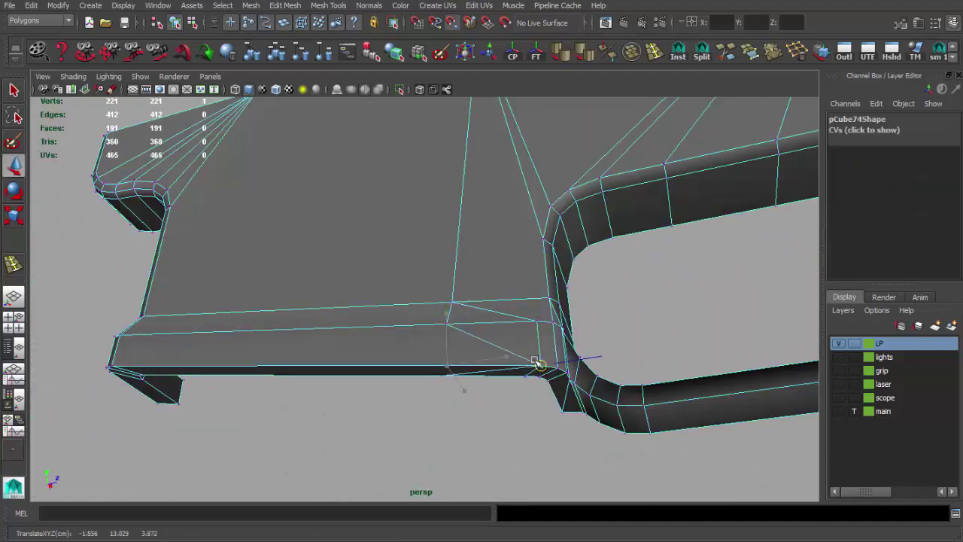
key("4")
scroll(421, 358, "down", 3)
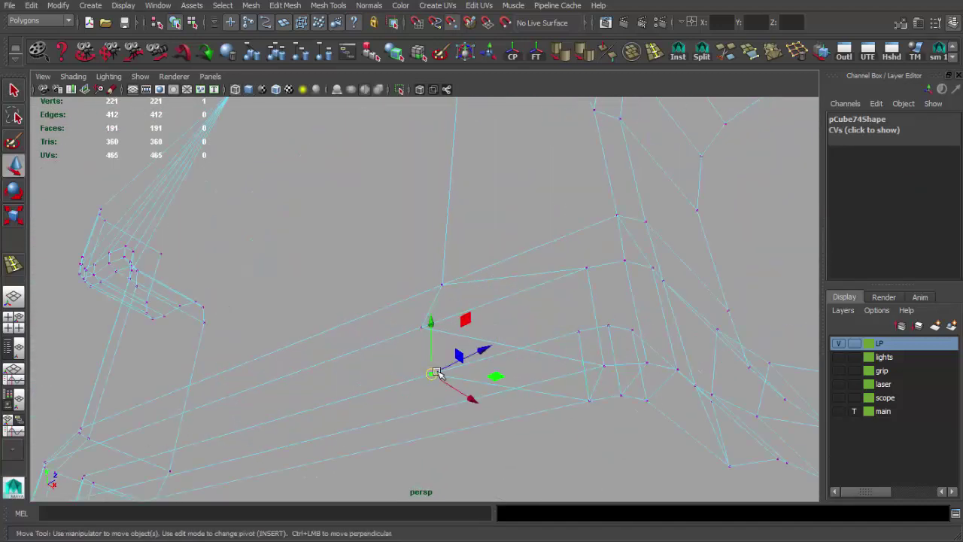
key("5")
left_click_drag(585, 290, 837, 410, "alt")
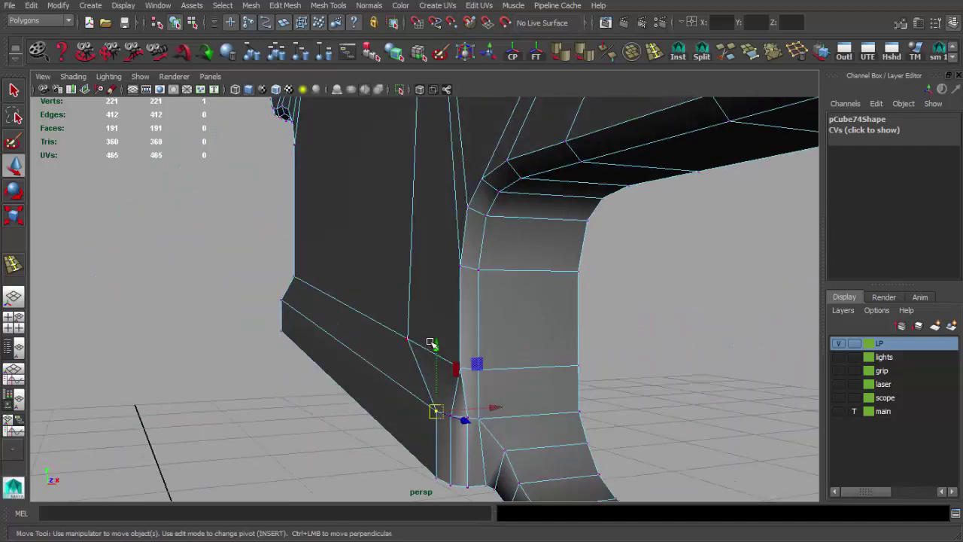
mouse_move(554, 325)
left_mouse_down("alt")
mouse_move(642, 297)
mouse_move(311, 327)
left_mouse_up("alt")
right_click_drag(311, 327, 808, 396, "alt")
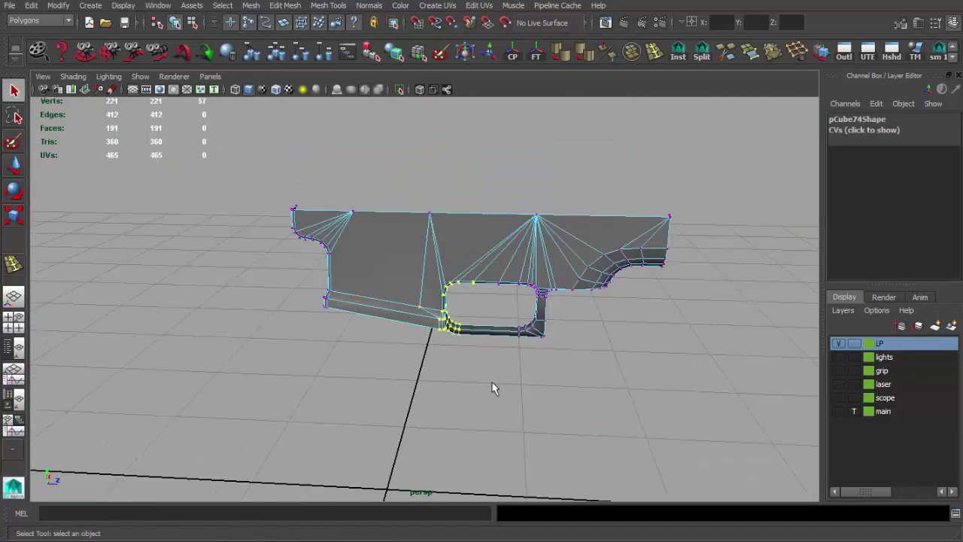
- Merge the selected stray vertices at the trigger-guard opening into one
right_click(425, 354, "shift")
left_click(490, 294)
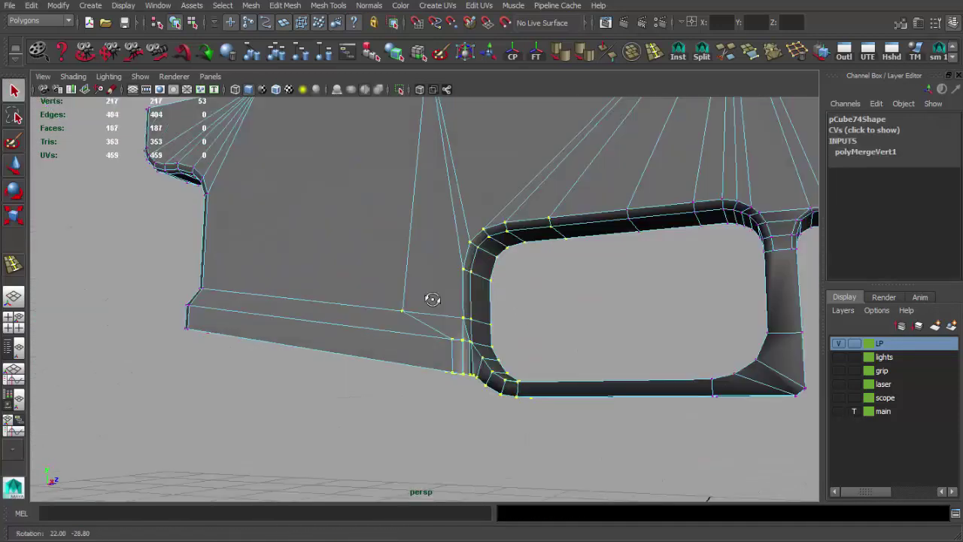
mouse_move(429, 297)
left_mouse_down("alt")
mouse_move(564, 338)
mouse_move(493, 266)
mouse_move(482, 344)
left_mouse_up("alt")
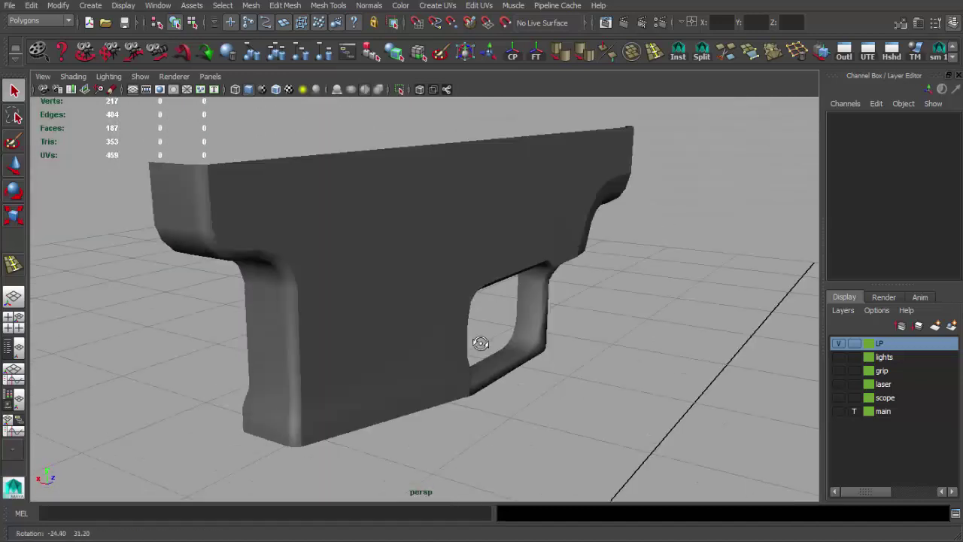
scroll(425, 324, "up", 5)
scroll(366, 334, "up", 2)
- Soften the edges along the grip's opening, then reapply the softening with G
left_click(367, 300)
left_click_drag(367, 301, 412, 264, "alt")
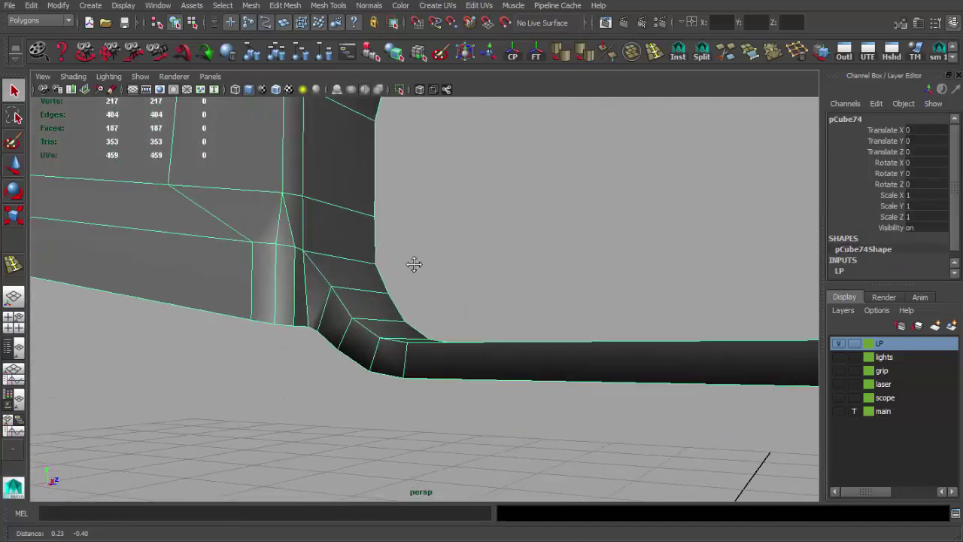
key("F10")
left_click(334, 264)
mouse_move(333, 264)
left_mouse_down("alt")
mouse_move(476, 357)
mouse_move(556, 310)
left_mouse_up("alt")
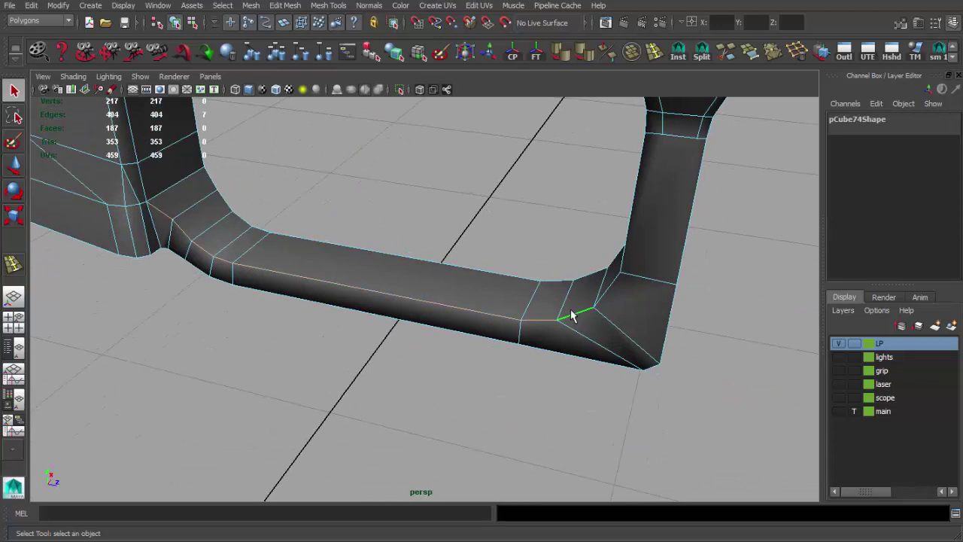
left_click(620, 50)
mouse_move(498, 309)
left_mouse_down("alt")
mouse_move(507, 311)
mouse_move(513, 271)
mouse_move(251, 221)
mouse_move(399, 247)
left_mouse_up("alt")
key("ctrl+z")
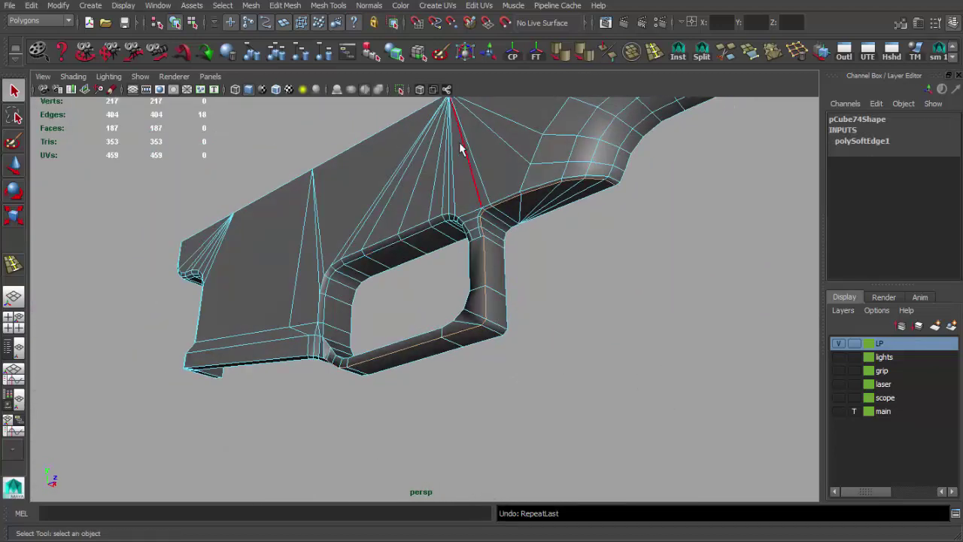
key("g")
mouse_move(531, 237)
left_mouse_down("alt")
mouse_move(505, 322)
mouse_move(509, 345)
mouse_move(477, 326)
mouse_move(226, 261)
mouse_move(248, 206)
mouse_move(423, 279)
mouse_move(357, 287)
mouse_move(318, 376)
left_mouse_up("alt")
key("F8")
left_click(512, 314)
- Frame a corner of the trigger-guard opening and select the trigger guard mesh
right_click_drag(319, 376, 409, 217, "alt")
mouse_move(409, 218)
left_mouse_down("alt")
mouse_move(386, 260)
mouse_move(308, 329)
mouse_move(505, 308)
mouse_move(401, 299)
mouse_move(410, 260)
mouse_move(533, 279)
mouse_move(531, 318)
mouse_move(251, 308)
left_mouse_up("alt")
left_click(402, 299)
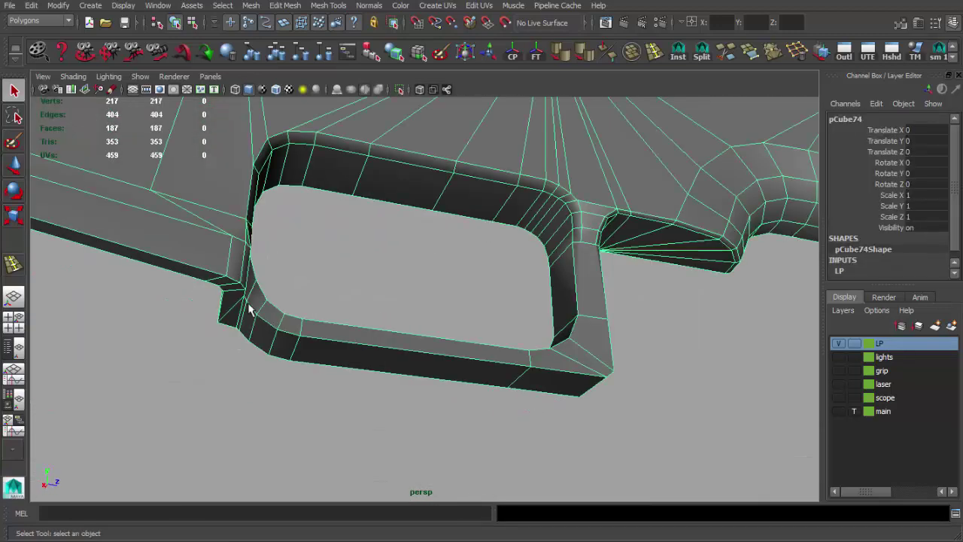
right_click_drag(251, 307, 344, 323, "alt")
mouse_move(344, 323)
middle_mouse_down("alt")
mouse_move(371, 270)
mouse_move(313, 285)
middle_mouse_up("alt")
key("4")
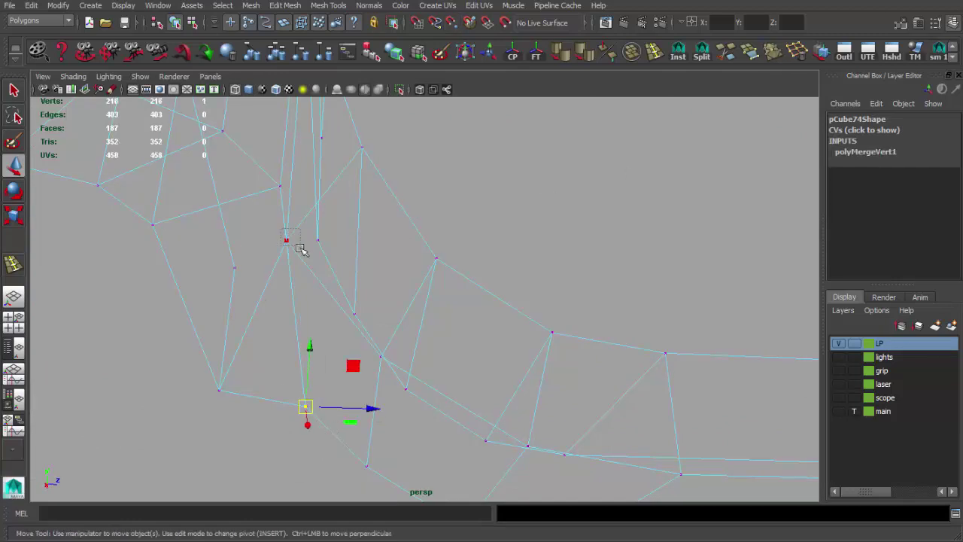
key("5")
- Merge the corner vertices and check them in wireframe, bringing the grip to 211 vertices
left_click_drag(299, 249, 351, 303, "alt")
mouse_move(441, 303)
left_mouse_down("alt")
mouse_move(366, 329)
mouse_move(369, 275)
left_mouse_up("alt")
mouse_move(344, 313)
left_mouse_down("alt")
mouse_move(398, 276)
mouse_move(604, 279)
mouse_move(363, 291)
mouse_move(350, 286)
mouse_move(350, 259)
mouse_move(323, 343)
left_mouse_up("alt")
key("4")
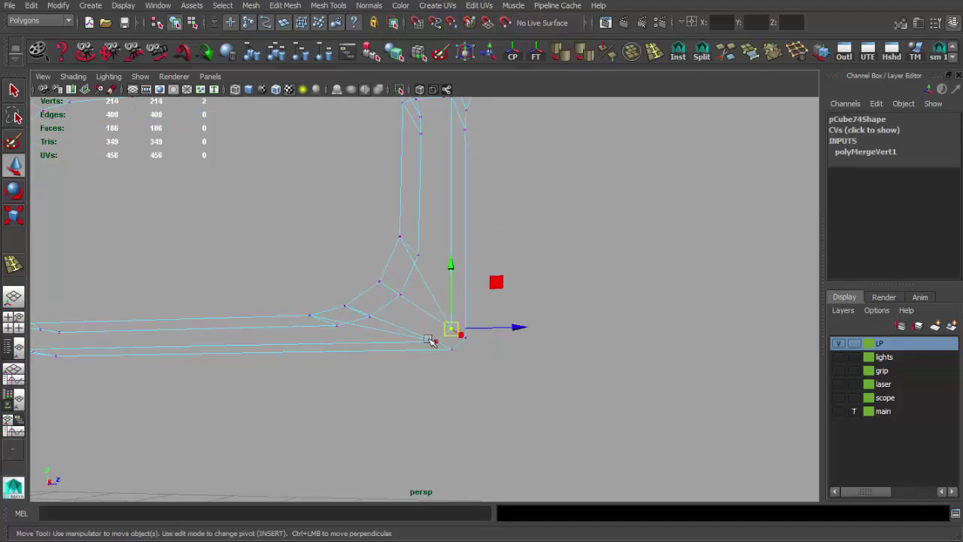
key("5")
mouse_move(470, 311)
left_mouse_down("alt")
mouse_move(484, 282)
mouse_move(457, 333)
mouse_move(557, 319)
mouse_move(543, 321)
left_mouse_up("alt")
- Show the main reference layer, select pCube74 and soften its edges
mouse_move(544, 320)
right_mouse_down("alt")
mouse_move(361, 323)
mouse_move(563, 361)
right_mouse_up("alt")
left_click(839, 411)
left_click(555, 366)
left_click_drag(555, 366, 584, 371, "alt")
left_click(585, 371)
mouse_move(522, 350)
left_mouse_down("alt")
mouse_move(455, 260)
mouse_move(469, 301)
left_mouse_up("alt")
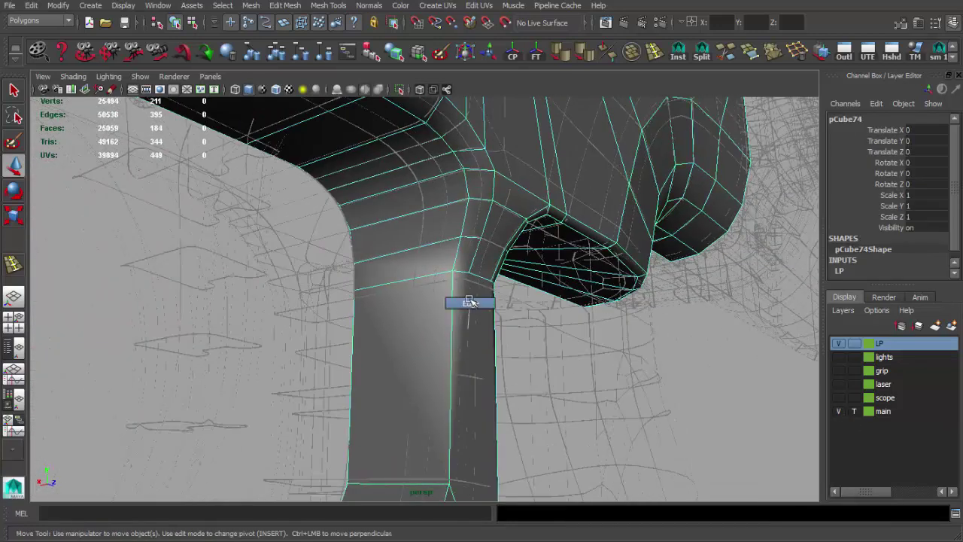
left_click(463, 288)
left_click(585, 54)
mouse_move(455, 243)
left_mouse_down("alt")
mouse_move(374, 251)
mouse_move(383, 200)
mouse_move(503, 307)
mouse_move(411, 302)
left_mouse_up("alt")
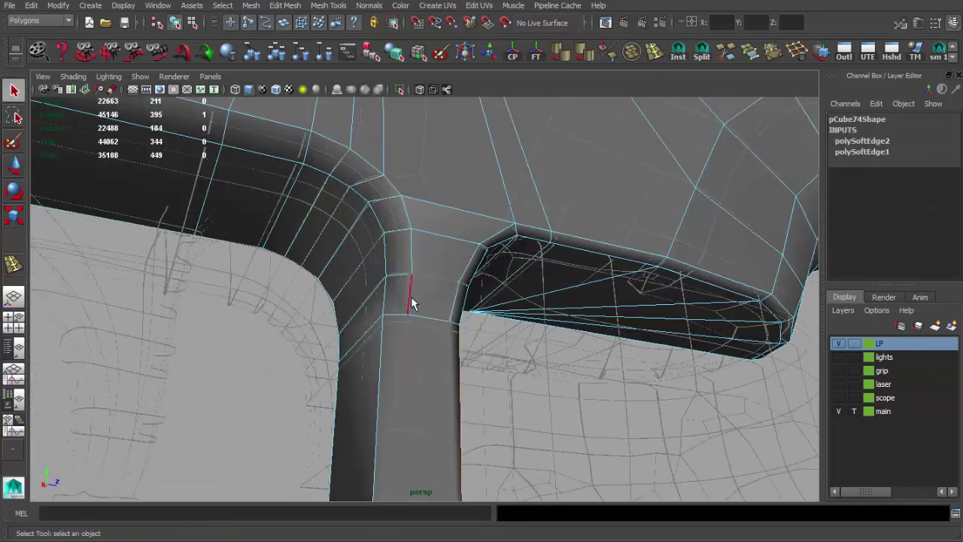
mouse_move(400, 213)
left_mouse_down("alt")
mouse_move(451, 352)
mouse_move(408, 348)
mouse_move(426, 363)
mouse_move(462, 350)
mouse_move(477, 404)
mouse_move(416, 380)
mouse_move(450, 304)
mouse_move(645, 415)
mouse_move(466, 251)
mouse_move(427, 355)
mouse_move(626, 94)
left_mouse_up("alt")
key("g")
key("F8")
- Insert an edge loop across the bar-frame junction and soften the new edges
left_click(644, 415)
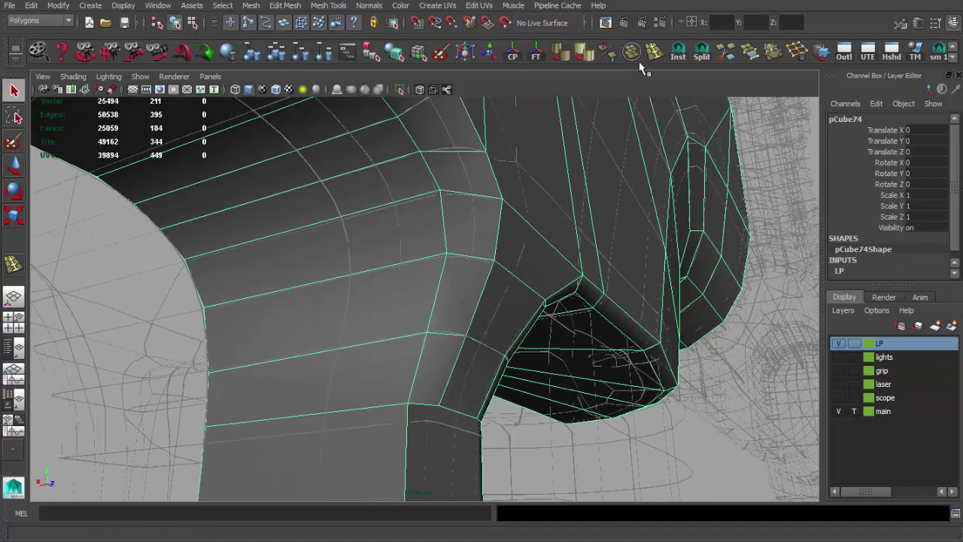
left_click(424, 389)
mouse_move(423, 388)
left_mouse_down("alt")
mouse_move(481, 365)
mouse_move(424, 361)
mouse_move(412, 389)
mouse_move(434, 436)
mouse_move(500, 290)
left_mouse_up("alt")
key("ctrl+z")
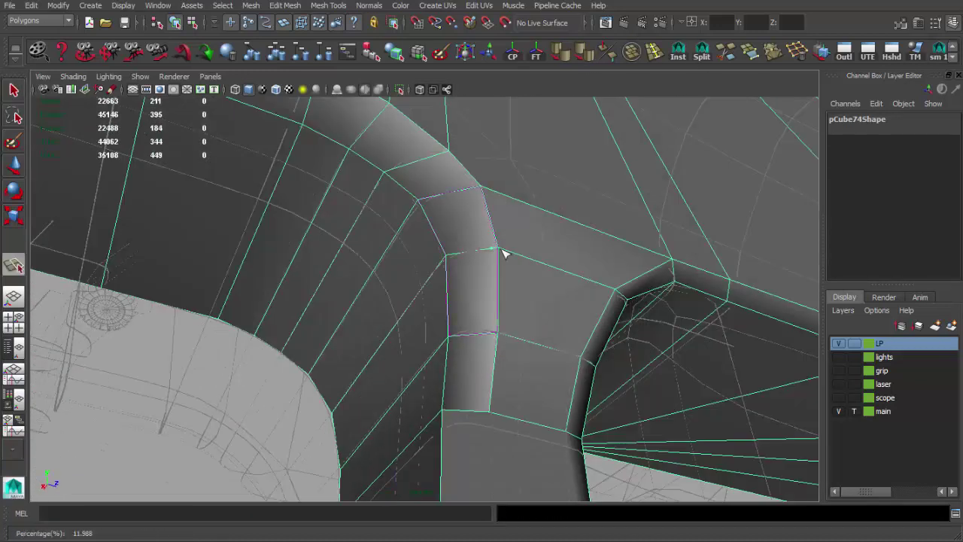
left_click(443, 406)
mouse_move(443, 406)
left_mouse_down("alt")
mouse_move(425, 321)
mouse_move(440, 329)
left_mouse_up("alt")
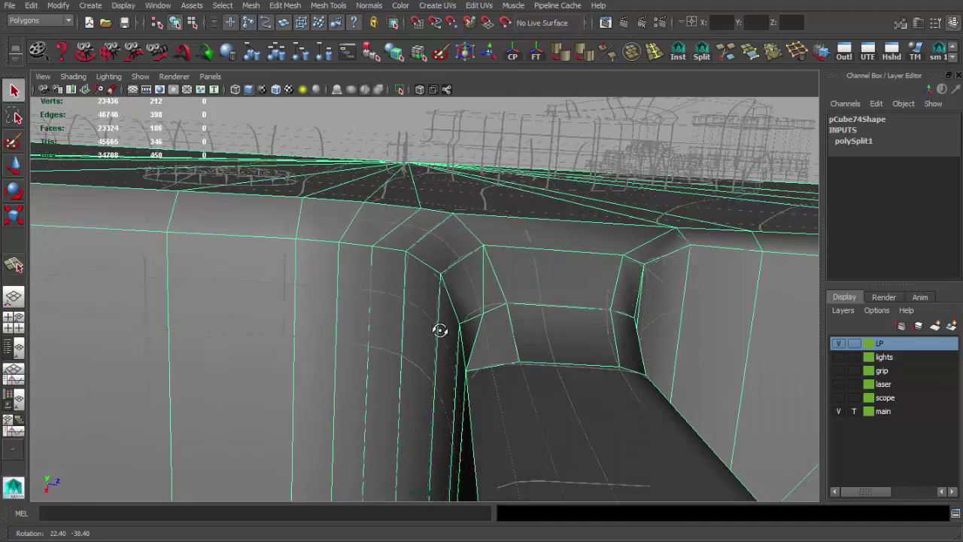
left_click(560, 52)
mouse_move(549, 225)
left_mouse_down("alt")
mouse_move(537, 340)
mouse_move(480, 383)
left_mouse_up("alt")
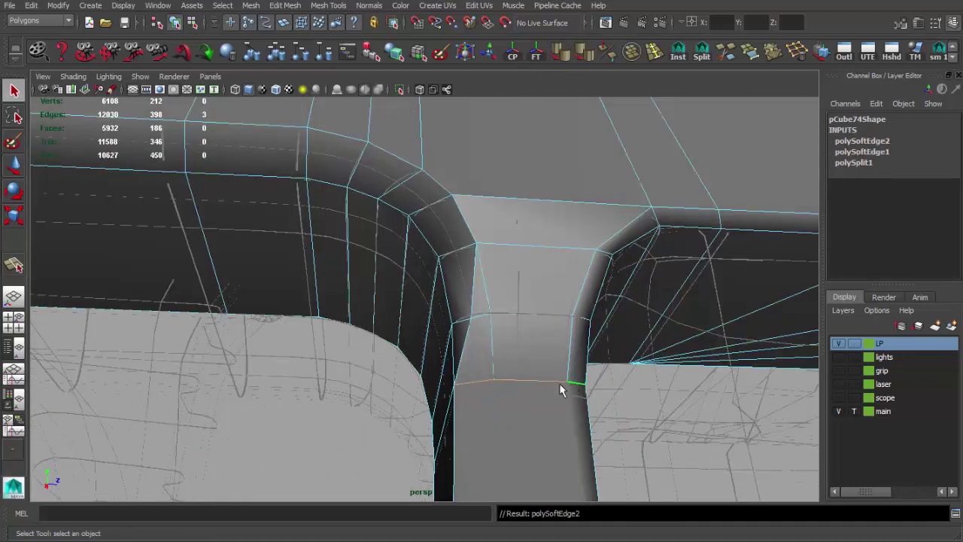
left_click_drag(559, 383, 478, 330, "alt")
left_click(594, 400)
- Inspect the rounded frame corner, hide the main reference layer and reselect the low-poly mesh
mouse_move(594, 400)
left_mouse_down("alt")
mouse_move(445, 308)
mouse_move(494, 295)
mouse_move(507, 324)
mouse_move(423, 263)
mouse_move(479, 366)
mouse_move(579, 410)
mouse_move(404, 316)
mouse_move(279, 281)
mouse_move(307, 279)
left_mouse_up("alt")
middle_click_drag(306, 279, 351, 315, "alt")
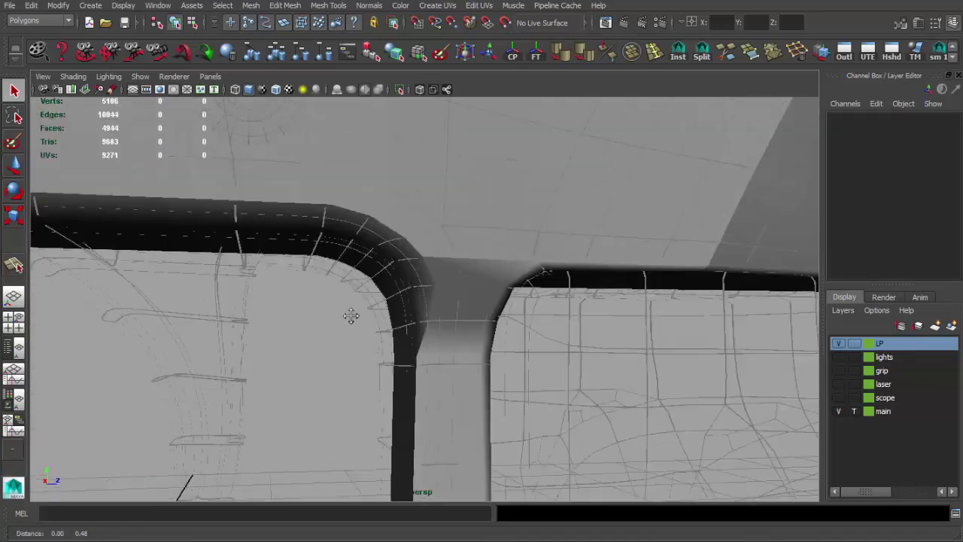
left_click(350, 315)
mouse_move(401, 319)
left_mouse_down("alt")
mouse_move(359, 286)
mouse_move(349, 240)
mouse_move(354, 280)
mouse_move(441, 351)
mouse_move(519, 344)
left_mouse_up("alt")
key("F10")
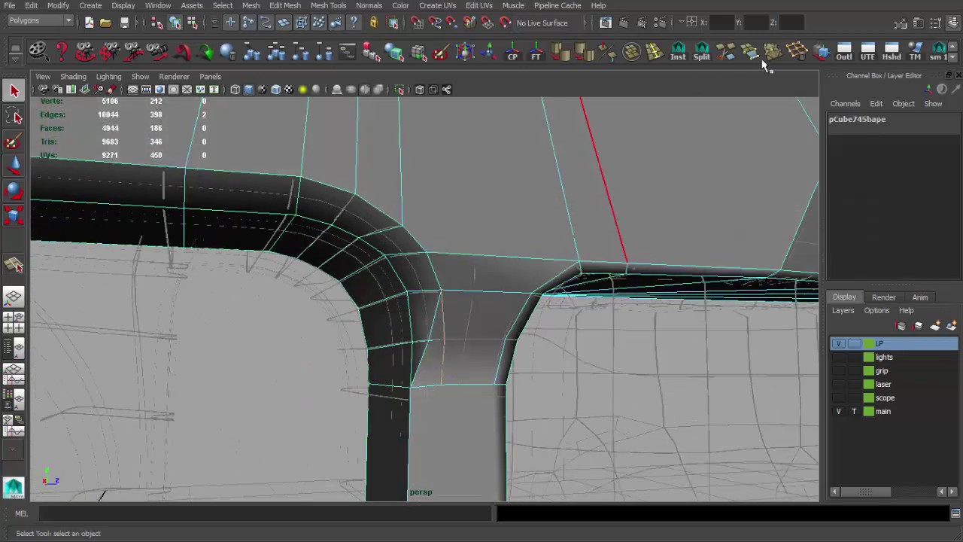
key("F8")
scroll(554, 391, "down", 5)
mouse_move(554, 391)
left_mouse_down("alt")
mouse_move(434, 391)
mouse_move(677, 388)
mouse_move(578, 352)
mouse_move(389, 338)
mouse_move(446, 260)
mouse_move(457, 290)
mouse_move(505, 221)
mouse_move(418, 295)
mouse_move(516, 323)
mouse_move(689, 346)
left_mouse_up("alt")
left_click(838, 411)
left_click(457, 291)
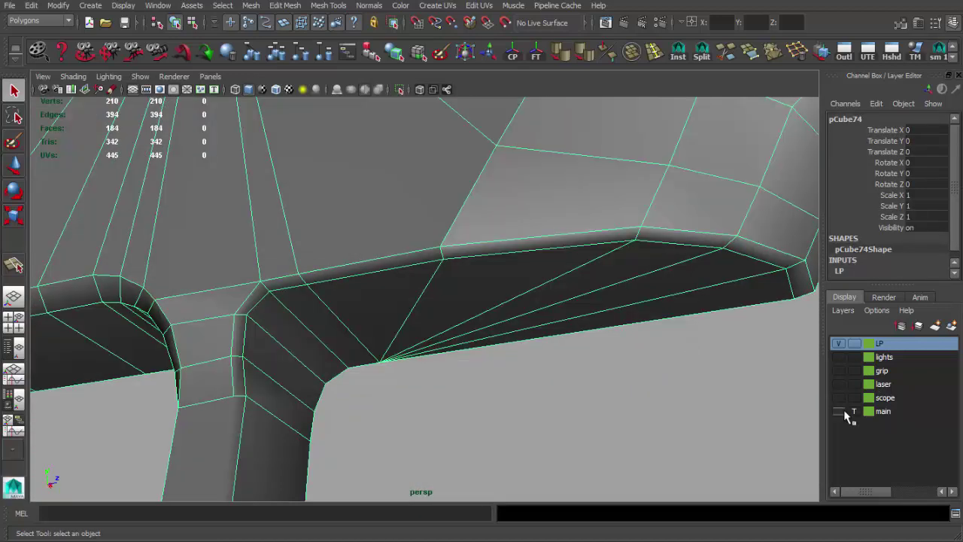
- Show the main reference layer and remove the extra edge along the trigger-guard bar
left_click(838, 411)
mouse_move(559, 327)
left_mouse_down("alt")
mouse_move(606, 322)
mouse_move(554, 258)
left_mouse_up("alt")
key("F10")
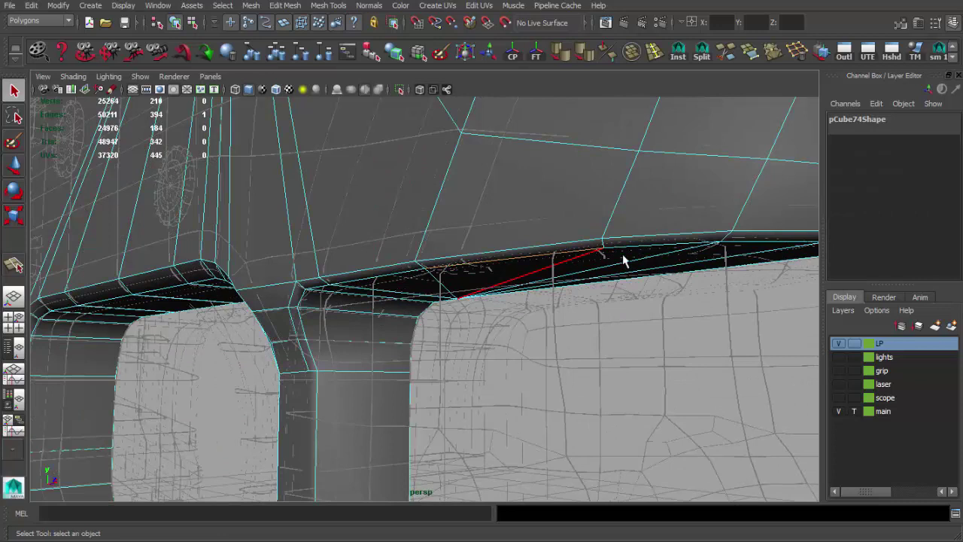
left_click_drag(644, 255, 617, 269, "alt")
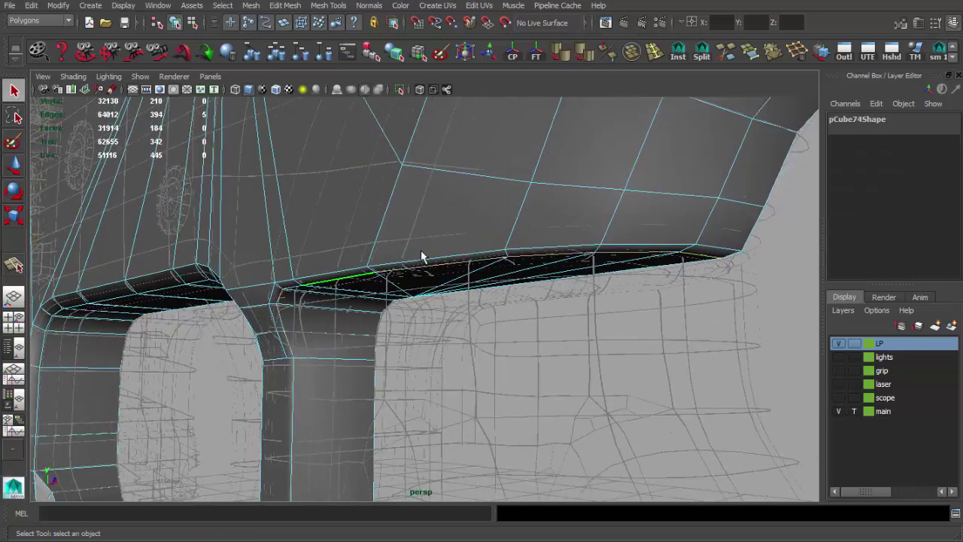
left_click(797, 51)
mouse_move(497, 256)
left_mouse_down("alt")
mouse_move(446, 275)
mouse_move(396, 254)
left_mouse_up("alt")
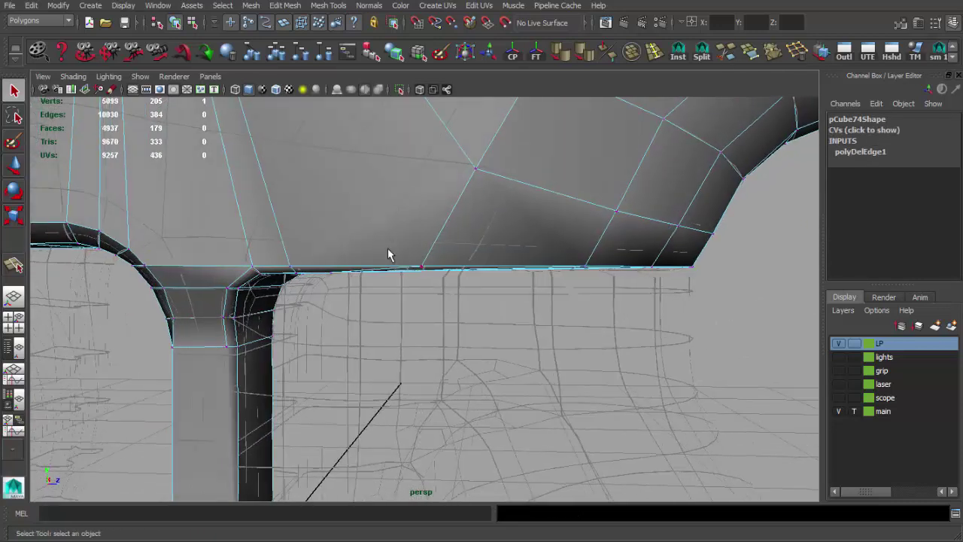
left_click_drag(491, 290, 446, 248, "alt")
- Select the corner edge at the joint and merge its vertices
key("q")
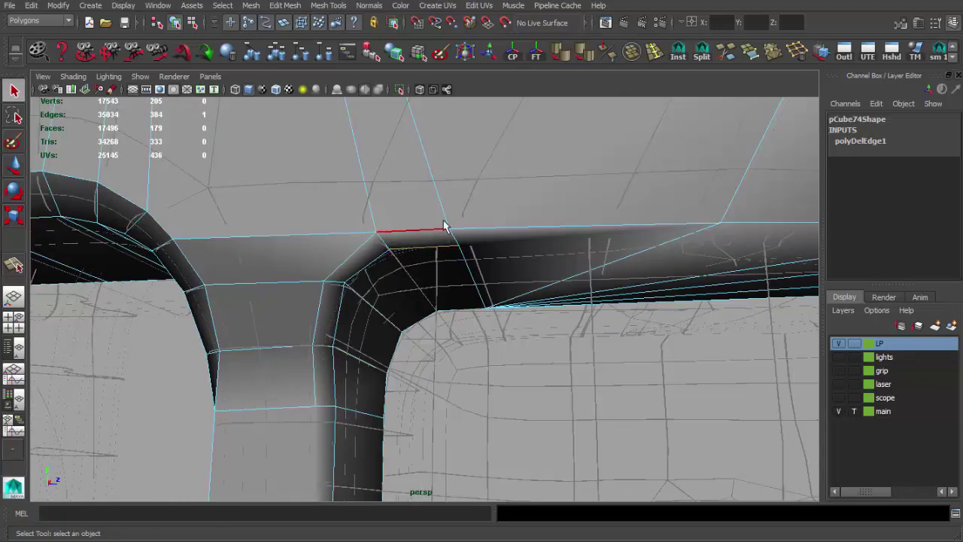
left_click(444, 227)
key("4")
key("w")
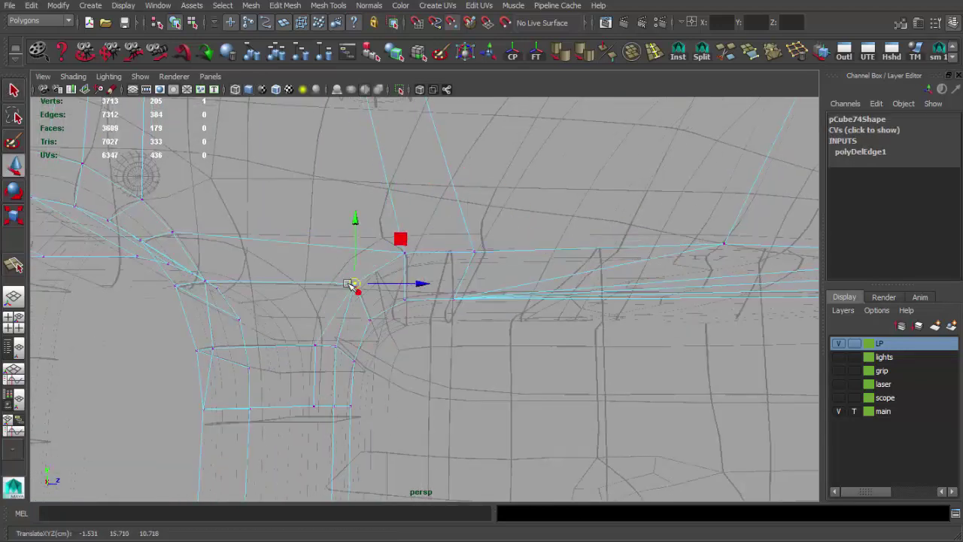
key("5")
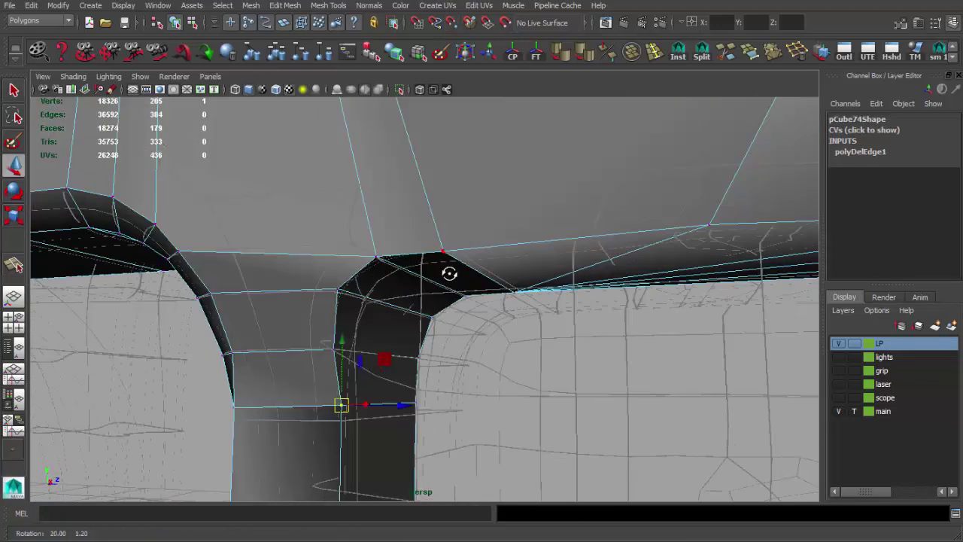
right_click(432, 261, "shift")
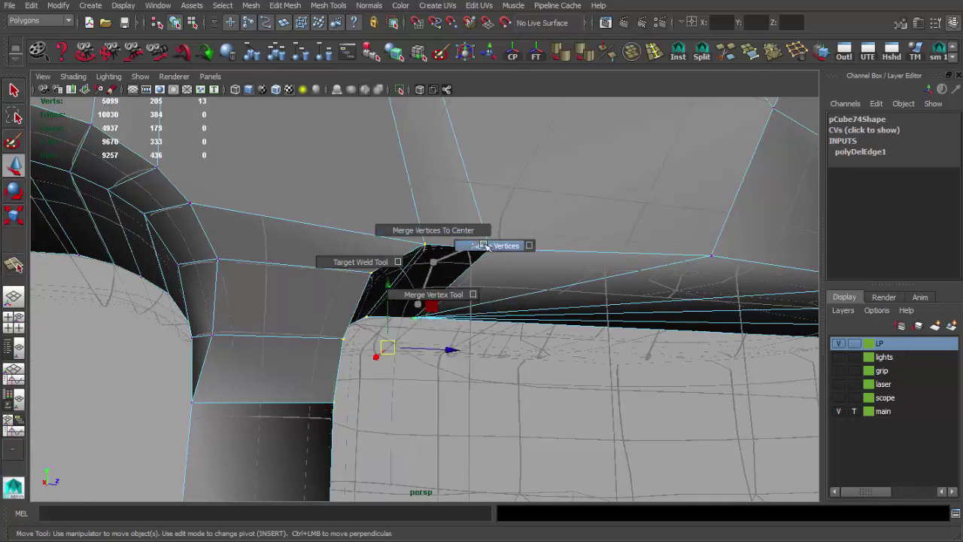
key("q")
mouse_move(470, 256)
left_mouse_down("alt")
mouse_move(400, 329)
mouse_move(439, 283)
left_mouse_up("alt")
mouse_move(496, 320)
left_mouse_down("alt")
mouse_move(564, 386)
mouse_move(409, 334)
mouse_move(472, 290)
mouse_move(482, 311)
mouse_move(466, 273)
mouse_move(574, 318)
mouse_move(471, 306)
left_mouse_up("alt")
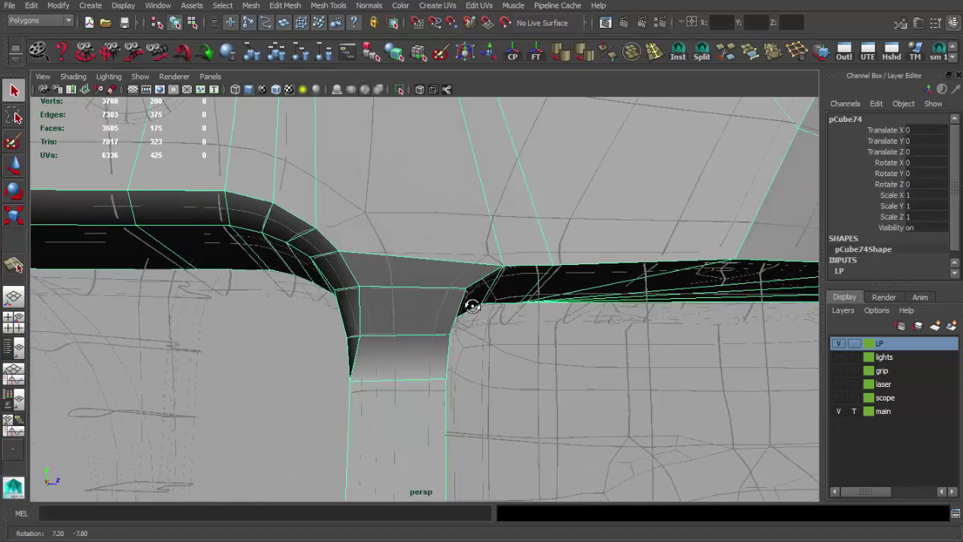
- Soften the joint's edges and hide the main reference layer
left_click(560, 54)
right_click(485, 256)
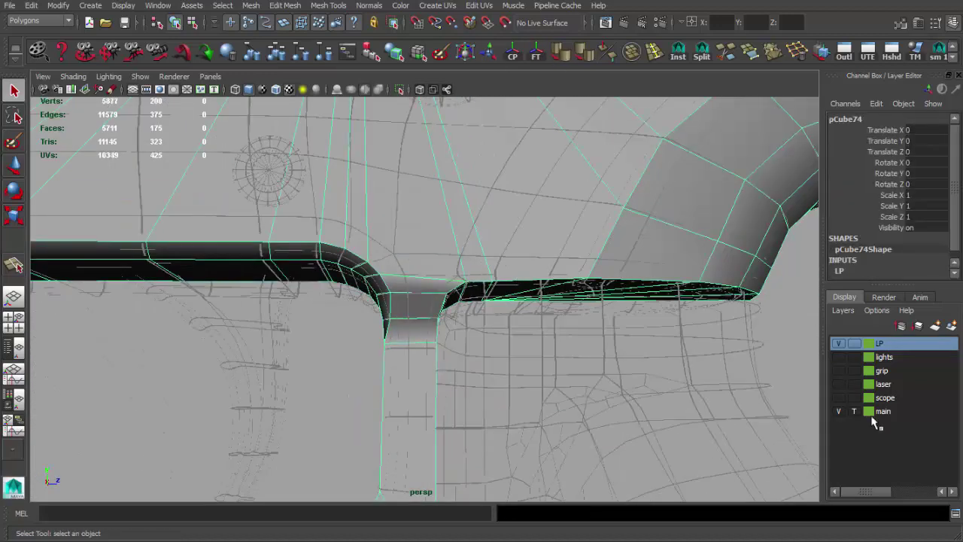
left_click(838, 411)
- Zoom in on the grip-trigger guard joint and select its junction vertex in vertex mode
mouse_move(582, 349)
left_mouse_down("alt")
mouse_move(569, 294)
mouse_move(430, 286)
left_mouse_up("alt")
scroll(369, 191, "up", 3)
mouse_move(370, 191)
left_mouse_down("alt")
mouse_move(440, 254)
mouse_move(449, 335)
left_mouse_up("alt")
left_click(449, 335)
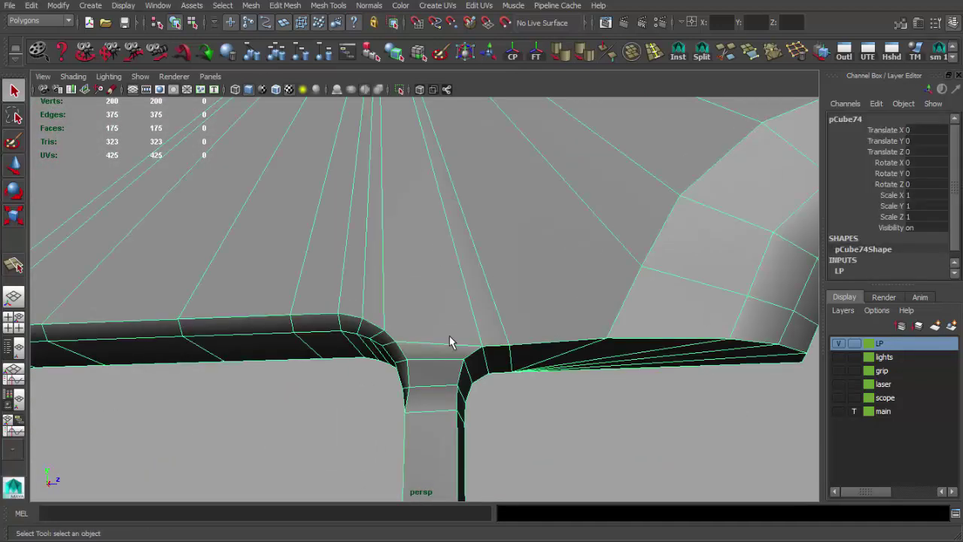
right_click_drag(449, 335, 449, 308)
left_click(444, 344)
mouse_move(444, 344)
left_mouse_down("alt")
mouse_move(597, 369)
mouse_move(621, 354)
mouse_move(448, 376)
left_mouse_up("alt")
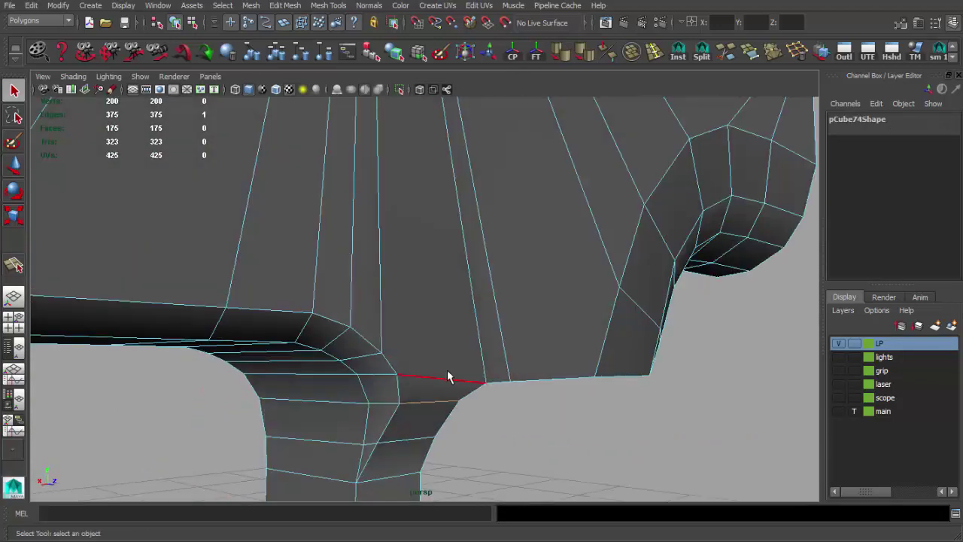
key("F8")
mouse_move(580, 106)
left_mouse_down("alt")
mouse_move(499, 303)
mouse_move(447, 245)
mouse_move(542, 275)
mouse_move(373, 303)
mouse_move(406, 320)
left_mouse_up("alt")
key("F9")
left_click(418, 325)
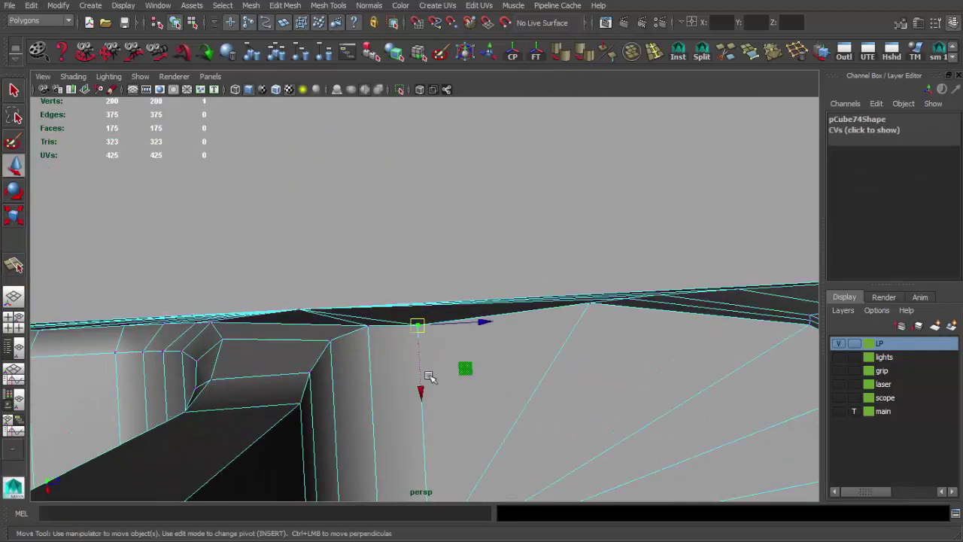
- Select the receiver's centre face strip and scale it to nearly zero in X in the front view
mouse_move(726, 397)
left_mouse_down("alt")
mouse_move(461, 354)
mouse_move(422, 388)
mouse_move(468, 364)
left_mouse_up("alt")
mouse_move(467, 416)
left_mouse_down("alt")
mouse_move(455, 408)
mouse_move(576, 404)
mouse_move(595, 339)
mouse_move(299, 339)
left_mouse_up("alt")
scroll(477, 307, "down", 5)
key("q")
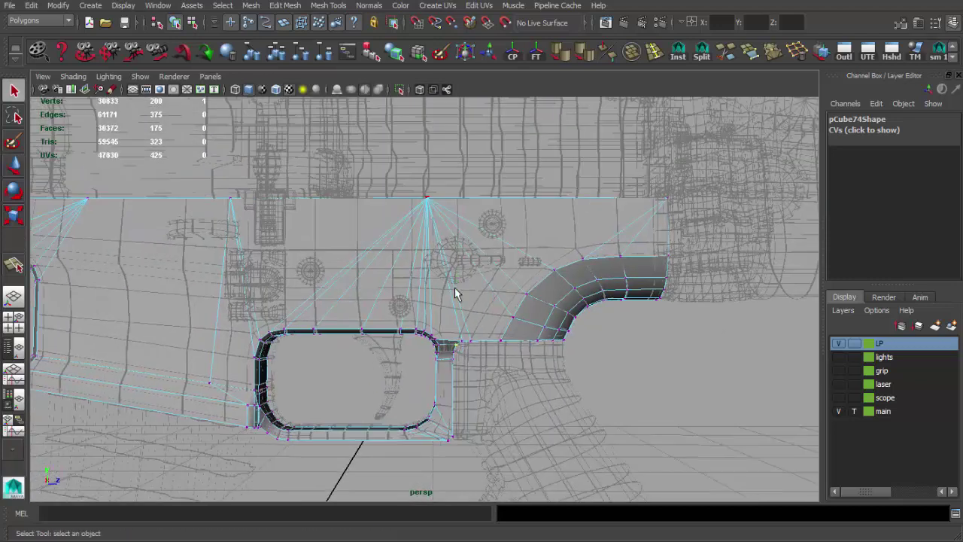
middle_click_drag(444, 261, 356, 227, "alt")
mouse_move(473, 262)
left_mouse_down("alt")
mouse_move(587, 268)
mouse_move(399, 272)
left_mouse_up("alt")
left_click(399, 272)
key("r")
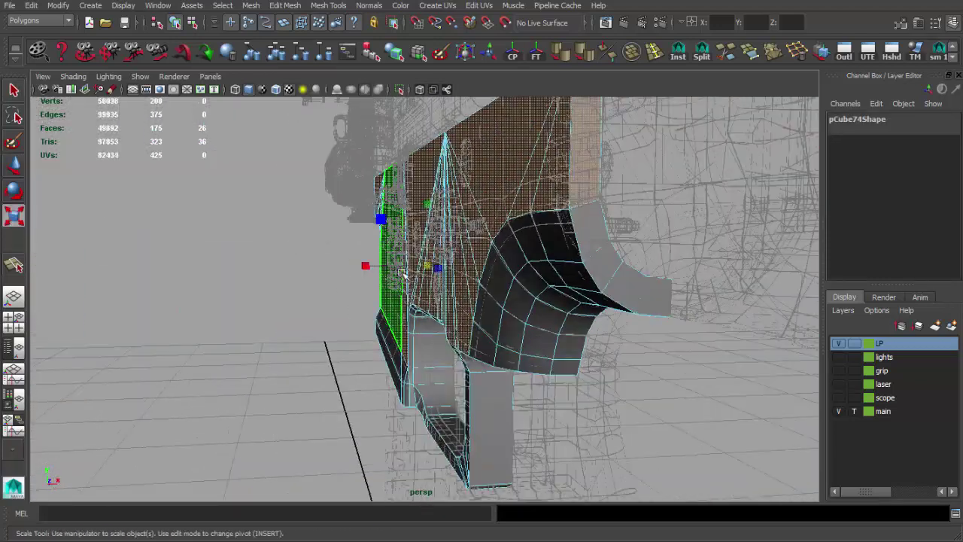
key("space")
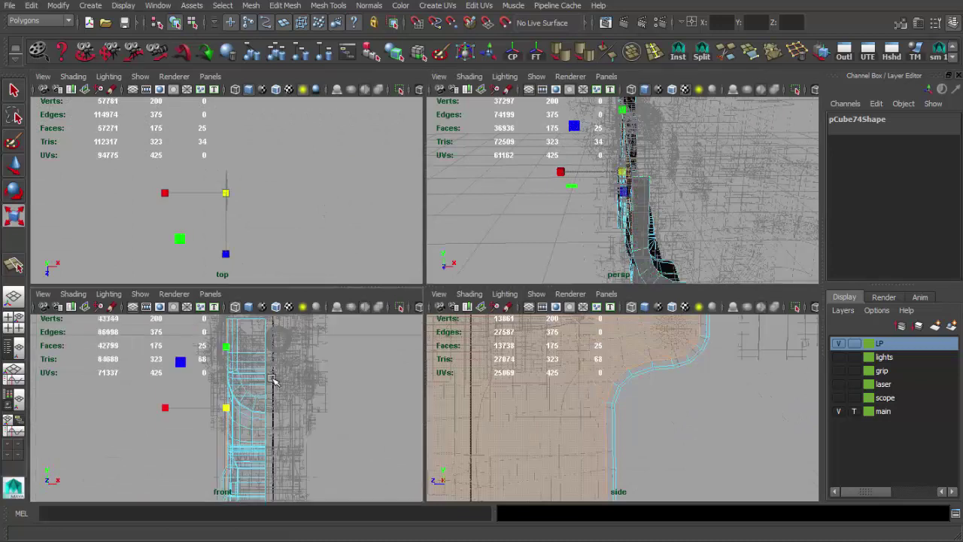
key("space")
scroll(398, 315, "up", 1)
scroll(399, 314, "up", 4)
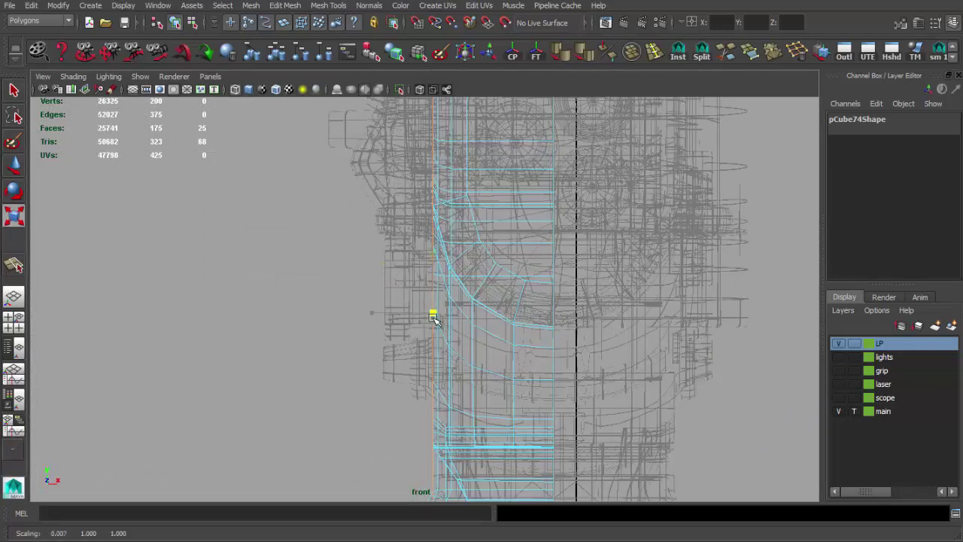
key("space")
key("space")
key("q")
key("F8")
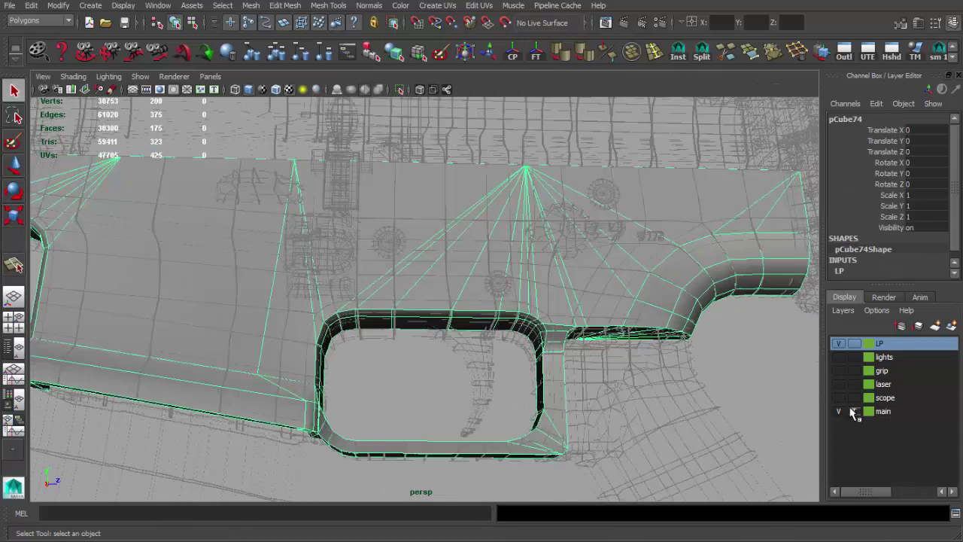
- Template the main reference layer and inspect the low-poly receiver, including the trigger-guard opening
left_click(852, 413)
mouse_move(544, 337)
left_mouse_down("alt")
mouse_move(527, 334)
mouse_move(534, 275)
mouse_move(534, 297)
mouse_move(489, 235)
left_mouse_up("alt")
left_click(484, 296)
mouse_move(503, 124)
left_mouse_down("alt")
mouse_move(498, 180)
mouse_move(519, 178)
left_mouse_up("alt")
right_click_drag(520, 178, 616, 307, "alt")
left_click_drag(617, 308, 492, 245, "alt")
left_click(677, 389)
right_click_drag(677, 389, 296, 269, "alt")
left_click_drag(297, 268, 337, 307, "alt")
scroll(587, 397, "up", 5)
left_click(462, 354)
mouse_move(462, 354)
left_mouse_down("alt")
mouse_move(408, 350)
mouse_move(516, 354)
mouse_move(449, 370)
mouse_move(524, 365)
left_mouse_up("alt")
right_click_drag(524, 366, 548, 249, "alt")
left_click(548, 249)
mouse_move(548, 249)
left_mouse_down("alt")
mouse_move(529, 327)
mouse_move(443, 285)
left_mouse_up("alt")
scroll(415, 248, "up", 5)
left_click_drag(415, 247, 476, 249, "alt")
right_click_drag(477, 249, 579, 257, "alt")
mouse_move(578, 256)
left_mouse_down("alt")
mouse_move(606, 303)
mouse_move(462, 273)
mouse_move(471, 279)
left_mouse_up("alt")
left_click(606, 303)
scroll(330, 336, "up", 3)
left_click(330, 335)
mouse_move(331, 336)
left_mouse_down("alt")
mouse_move(436, 232)
mouse_move(431, 306)
left_mouse_up("alt")
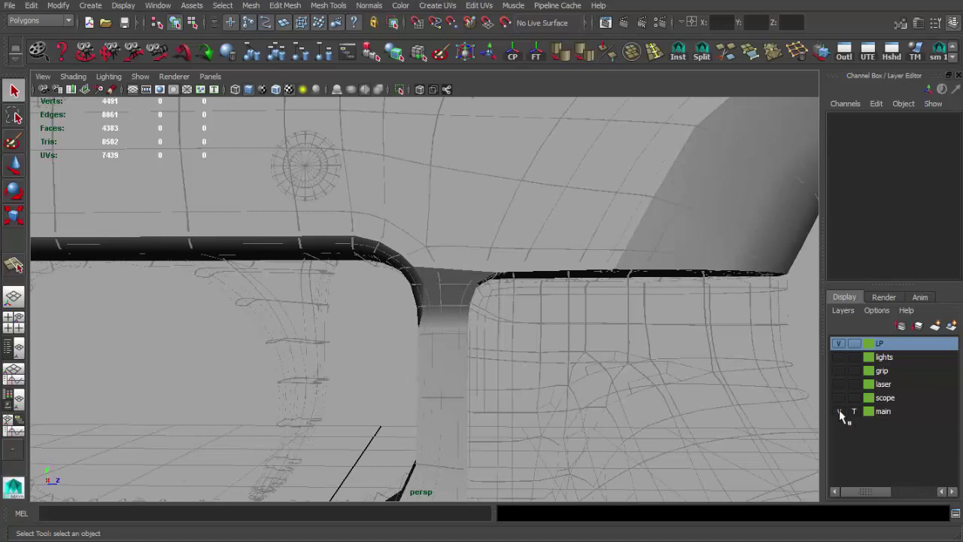
- Hide the main reference layer and inspect the low-poly receiver part on its own
left_click(839, 411)
left_click(527, 315)
left_click(553, 335)
scroll(571, 398, "down", 5)
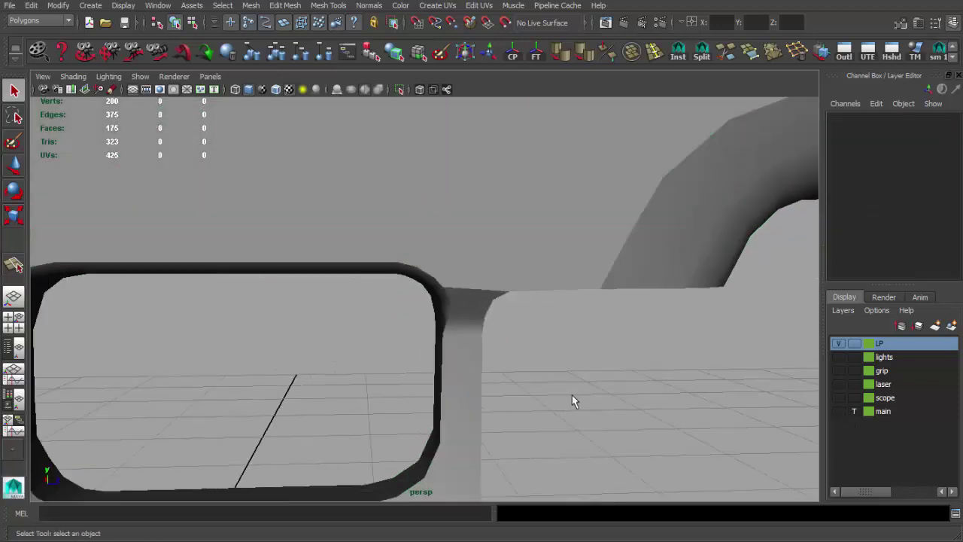
left_click_drag(571, 398, 236, 281, "alt")
scroll(279, 304, "up", 1)
scroll(279, 303, "up", 4)
mouse_move(279, 303)
left_mouse_down("alt")
mouse_move(459, 268)
mouse_move(355, 238)
mouse_move(318, 284)
left_mouse_up("alt")
scroll(402, 283, "down", 3)
scroll(407, 279, "up", 5)
left_click_drag(407, 279, 408, 263, "alt")
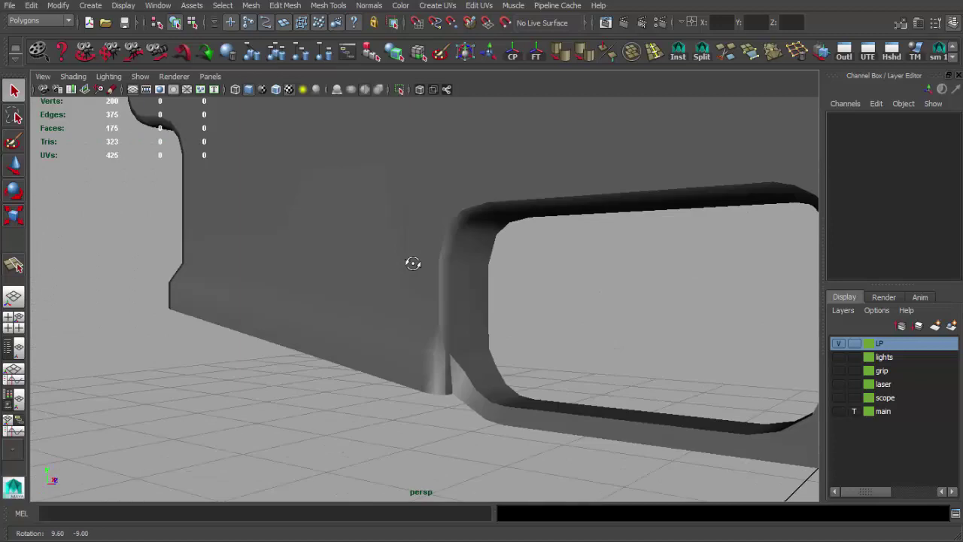
scroll(408, 262, "down", 4)
left_click_drag(436, 305, 473, 311, "alt")
left_click(383, 299)
key("w")
mouse_move(384, 299)
left_mouse_down("alt")
mouse_move(425, 301)
mouse_move(441, 314)
left_mouse_up("alt")
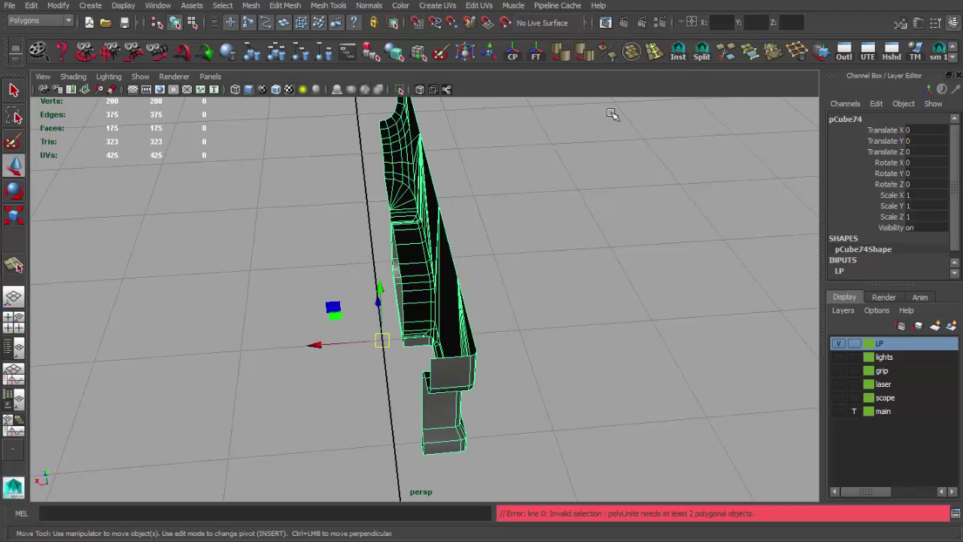
- Create a Scale X -1 mirrored instance of the receiver half to form the other side
key("ctrl+shift+d")
mouse_move(436, 211)
left_mouse_down("alt")
mouse_move(441, 243)
mouse_move(422, 272)
left_mouse_up("alt")
key("ctrl+z")
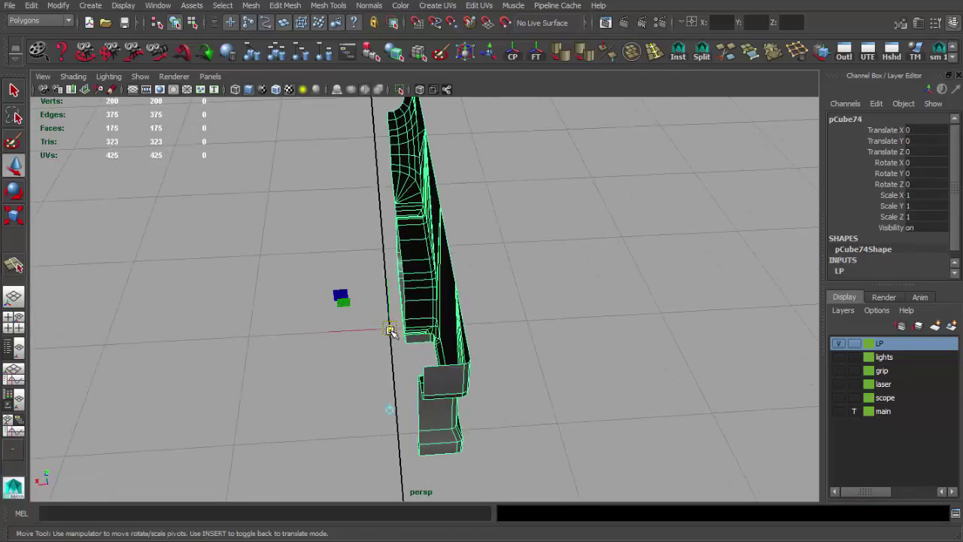
left_click(678, 52)
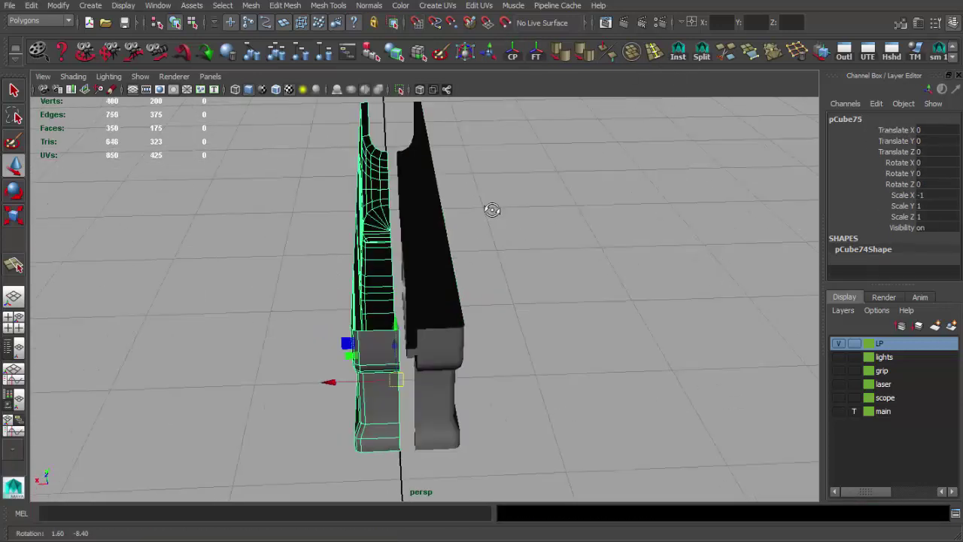
left_click_drag(492, 208, 371, 134, "alt")
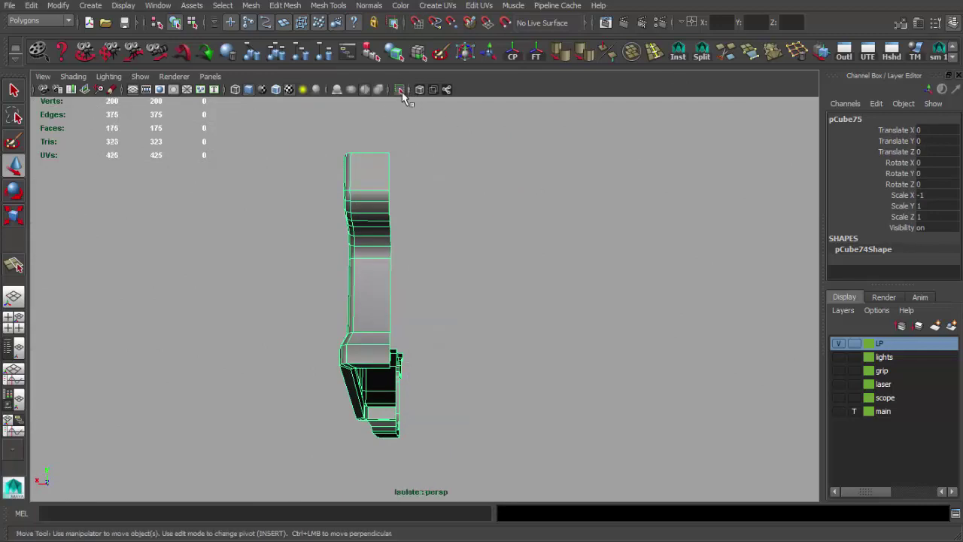
- Reveal the main layer and frame the original half, pCube74, in the front view
left_click(838, 410)
mouse_move(752, 397)
left_mouse_down("alt")
mouse_move(504, 329)
mouse_move(454, 359)
mouse_move(435, 388)
mouse_move(477, 388)
mouse_move(397, 344)
mouse_move(366, 249)
left_mouse_up("alt")
key("w")
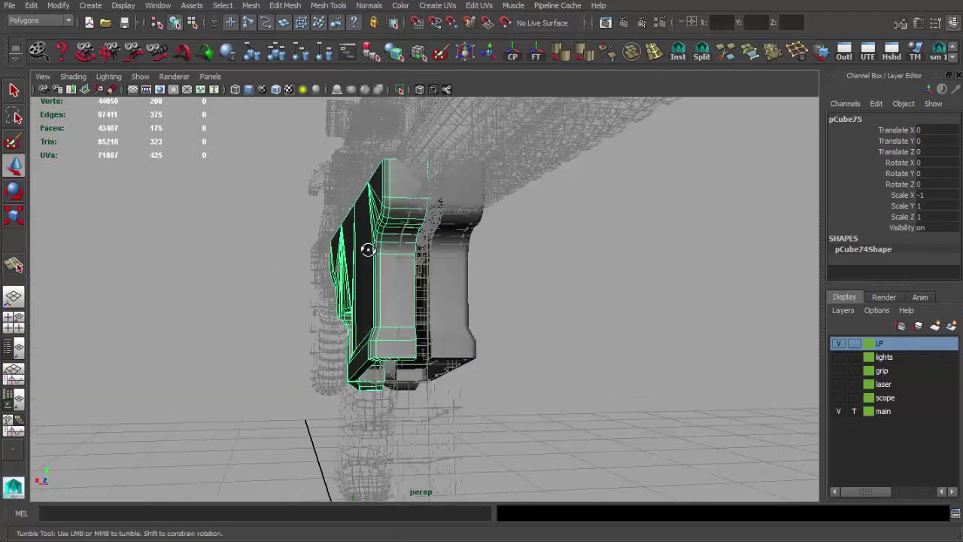
right_click_drag(365, 249, 413, 256, "alt")
left_click_drag(412, 255, 412, 309, "alt")
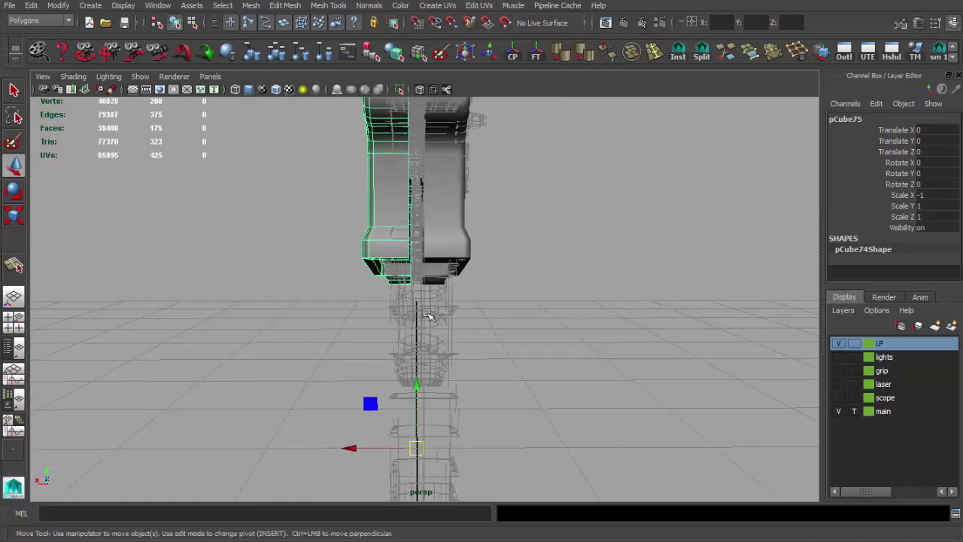
left_click(456, 279)
key("space")
scroll(301, 406, "down", 2)
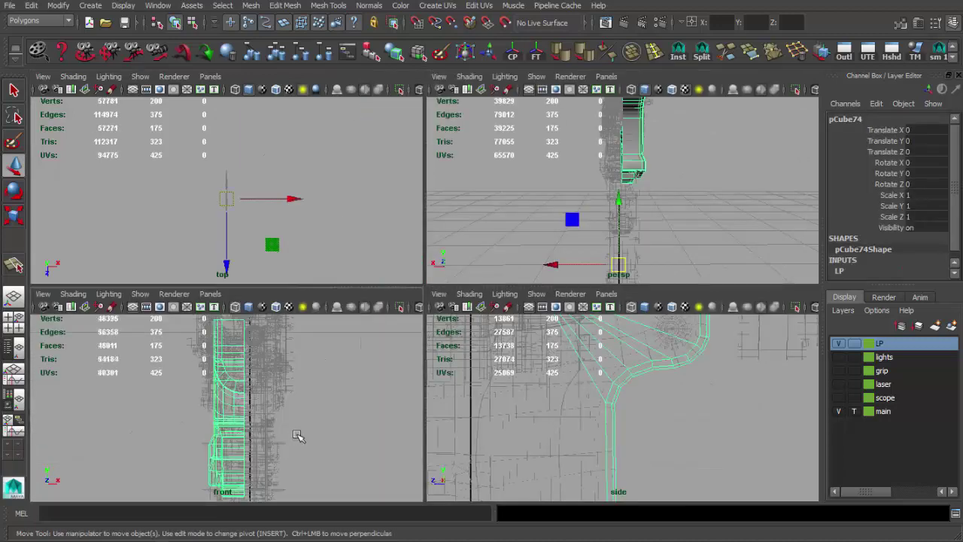
key("space")
scroll(467, 314, "down", 3)
scroll(464, 356, "up", 3)
scroll(464, 357, "up", 3)
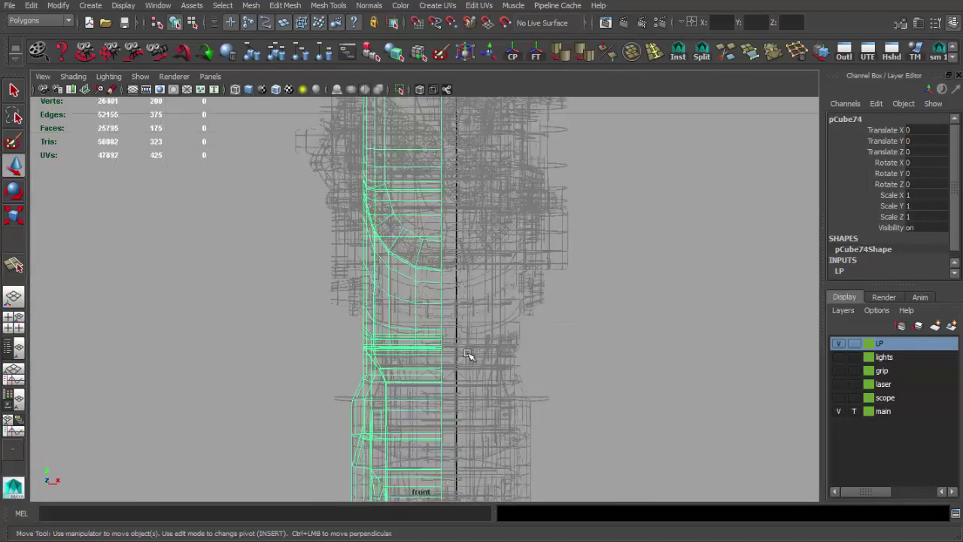
scroll(462, 340, "down", 3)
scroll(463, 340, "down", 2)
left_click(524, 383)
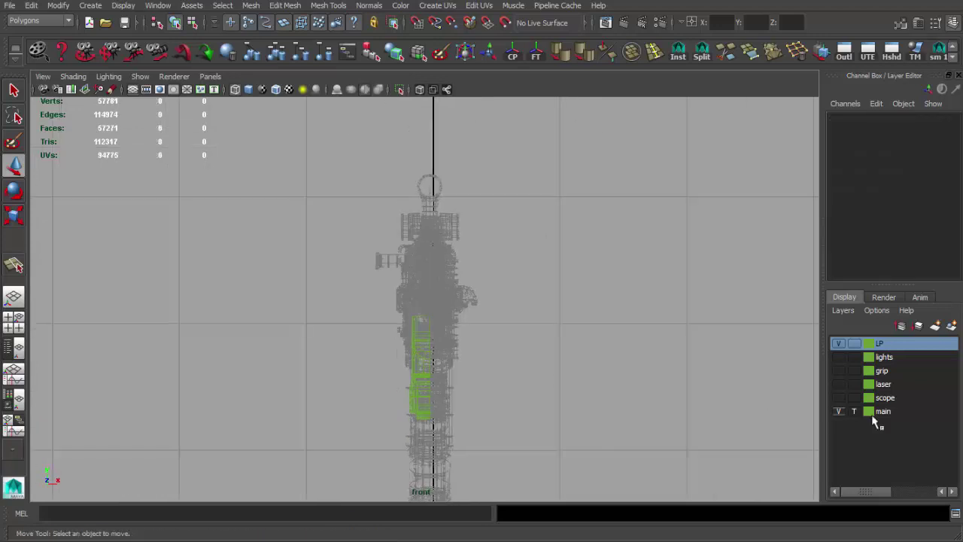
- Hide the LP layer, show the scope layer and toggle main's reference state in the Layer Editor
left_click(838, 411)
left_click(838, 343)
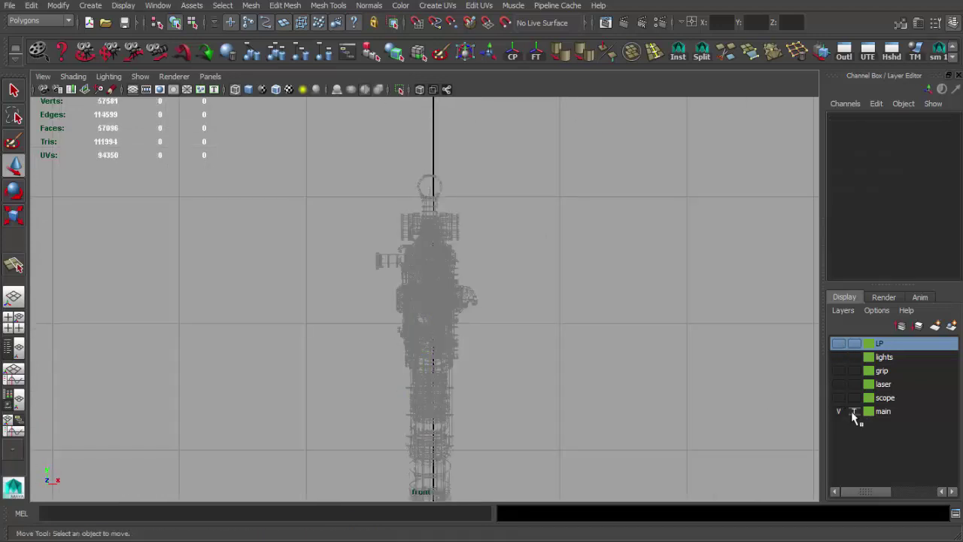
left_click(852, 411)
left_click(839, 397)
left_click(838, 383)
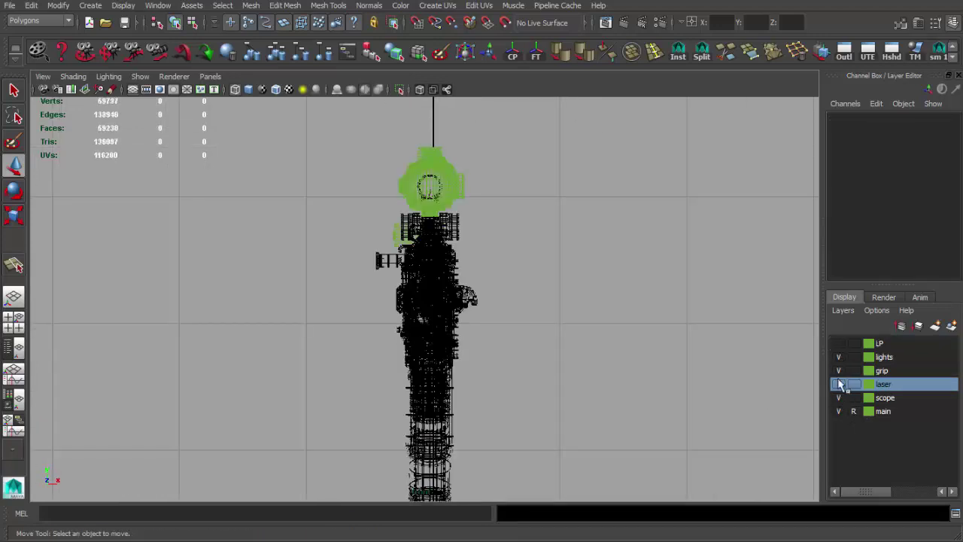
left_click(853, 412)
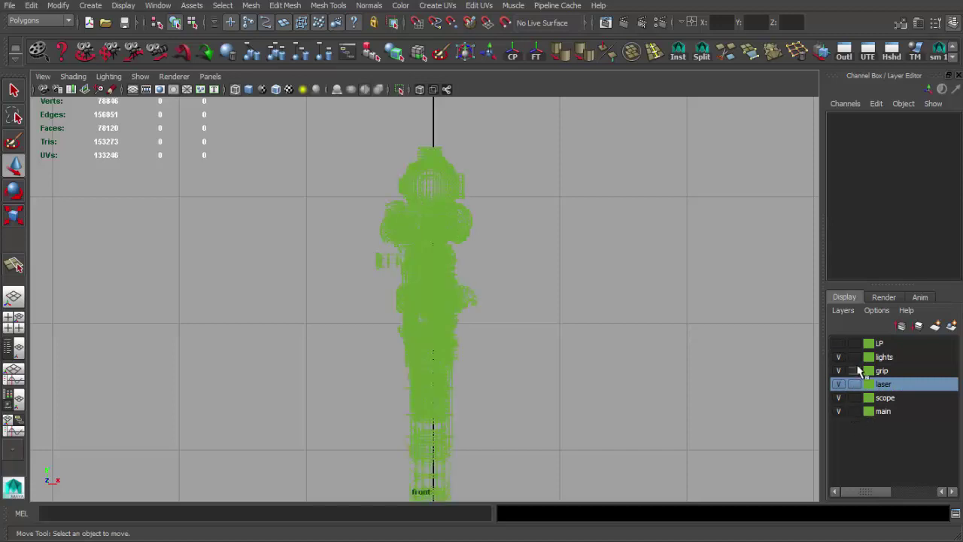
- Toggle the main layer's template state and briefly select the laser mesh in the front view
left_click(855, 410)
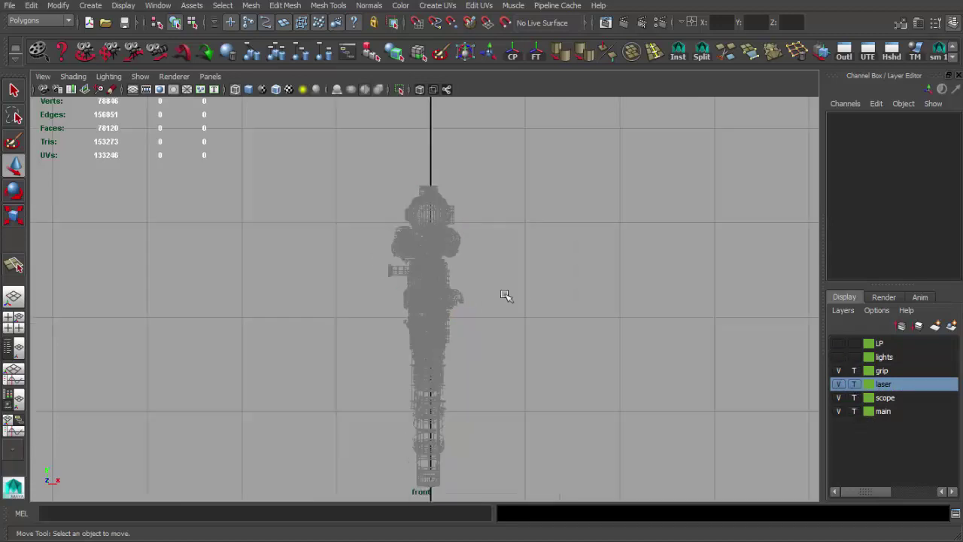
scroll(501, 294, "down", 3)
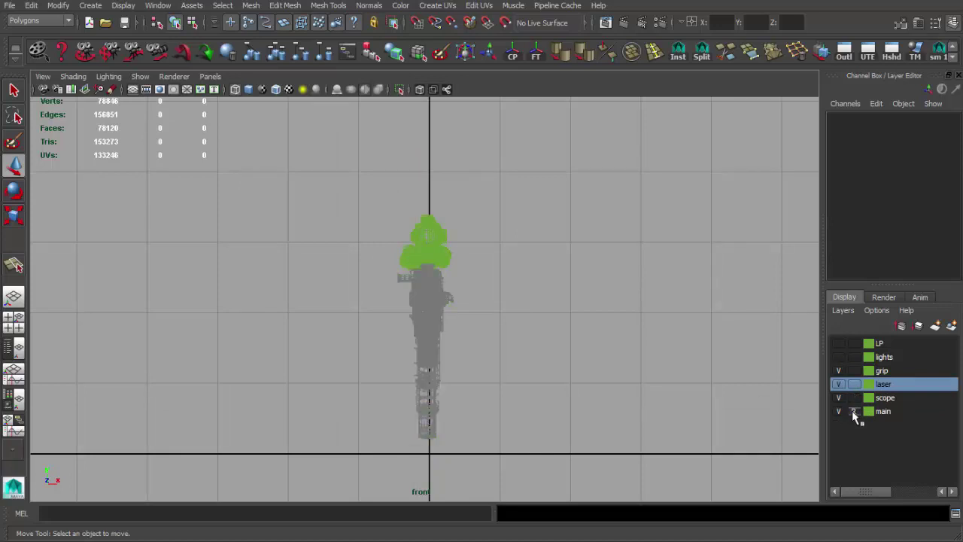
left_click_drag(347, 190, 569, 419)
scroll(569, 419, "up", 3)
left_click(585, 300)
- Select pCylinder79 and move it along X to Translate X 0.262
left_click(430, 354)
scroll(469, 258, "up", 3)
scroll(479, 310, "up", 2)
scroll(480, 310, "up", 1)
left_click_drag(469, 176, 485, 175)
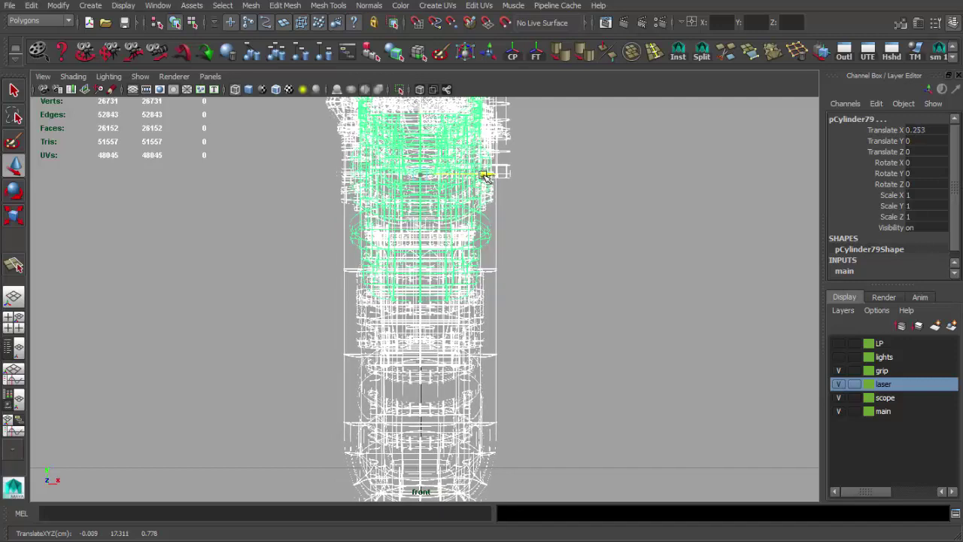
left_click_drag(486, 175, 485, 176)
scroll(485, 176, "up", 5)
scroll(490, 350, "down", 5)
scroll(488, 253, "up", 2)
scroll(461, 354, "up", 3)
scroll(489, 331, "up", 2)
scroll(485, 293, "up", 2)
scroll(490, 299, "down", 5)
scroll(500, 366, "up", 5)
scroll(519, 387, "up", 3)
scroll(463, 296, "down", 3)
scroll(512, 269, "down", 4)
scroll(471, 406, "up", 3)
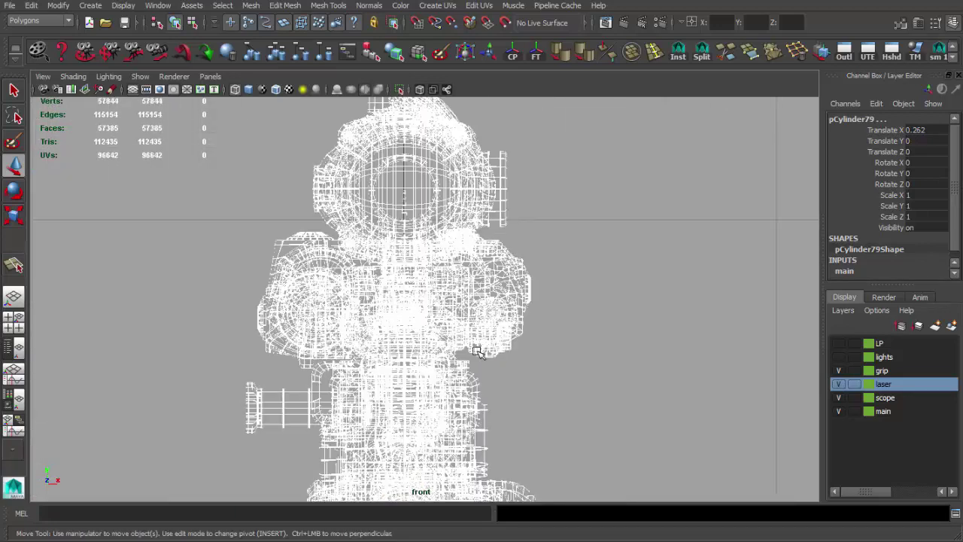
scroll(470, 406, "up", 3)
scroll(469, 419, "up", 2)
scroll(467, 403, "down", 7)
scroll(457, 301, "up", 3)
- Switch to smooth shading and select the whole rifle model through the outliner
left_click(473, 361)
key("5")
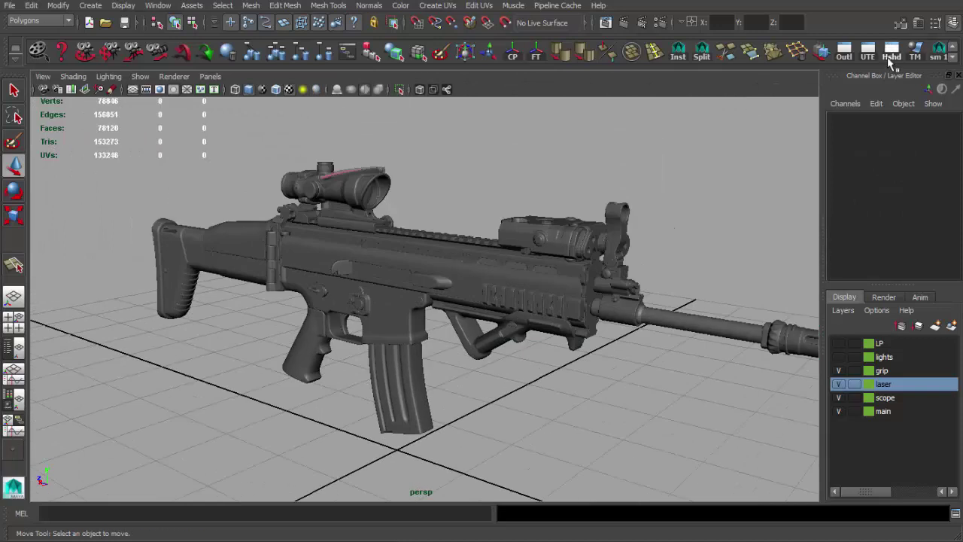
left_click(844, 51)
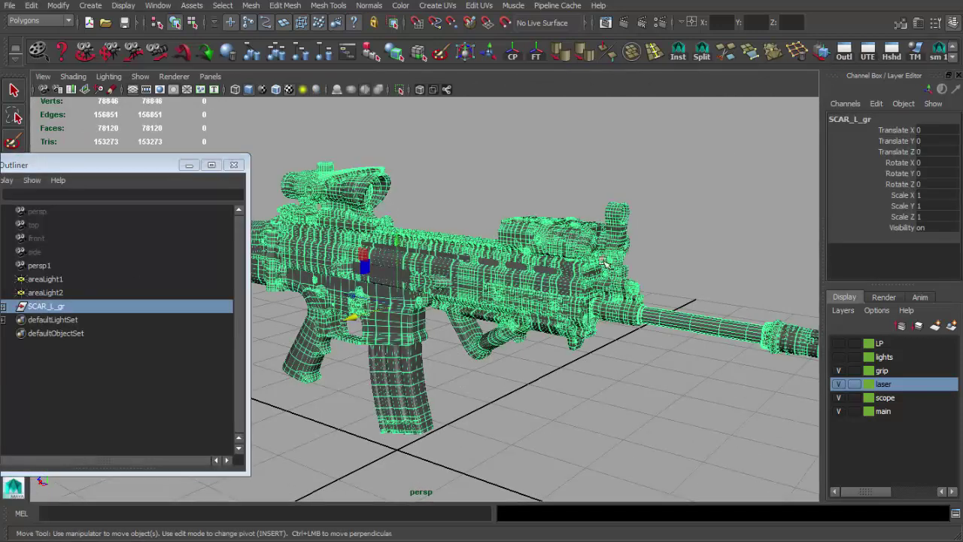
left_click_drag(451, 316, 526, 323, "alt")
left_click(235, 165)
left_click_drag(338, 225, 276, 193, "alt")
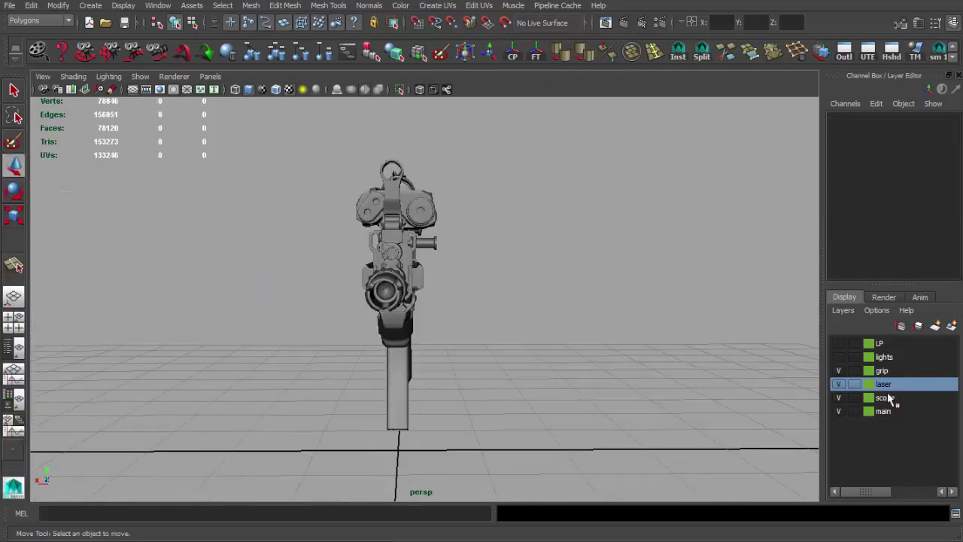
- Make the LP layer visible again and select the low-poly grip half in the four-view layout
left_click(853, 411)
mouse_move(617, 339)
left_mouse_down("alt")
mouse_move(544, 338)
mouse_move(645, 350)
left_mouse_up("alt")
key("space")
key("space")
left_click(853, 411)
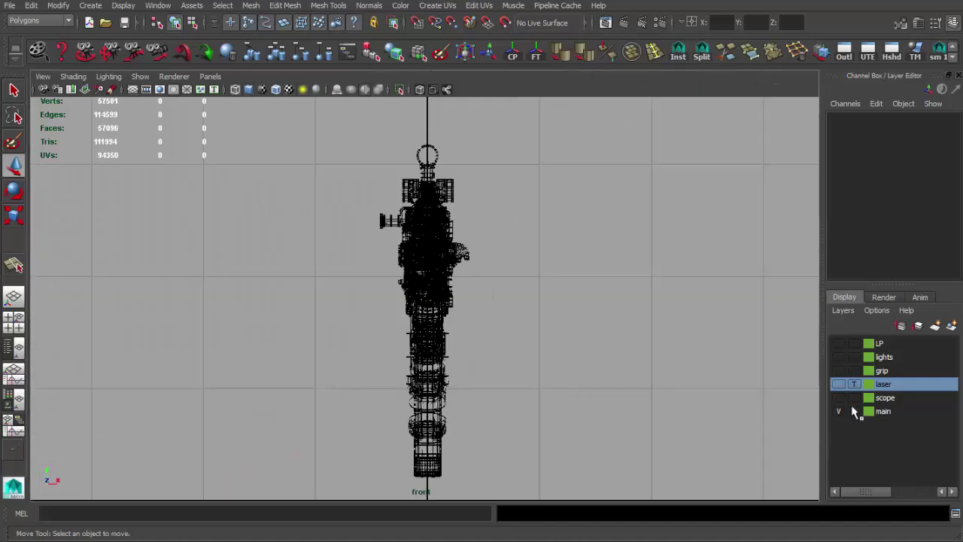
left_click(838, 343)
scroll(477, 327, "up", 5)
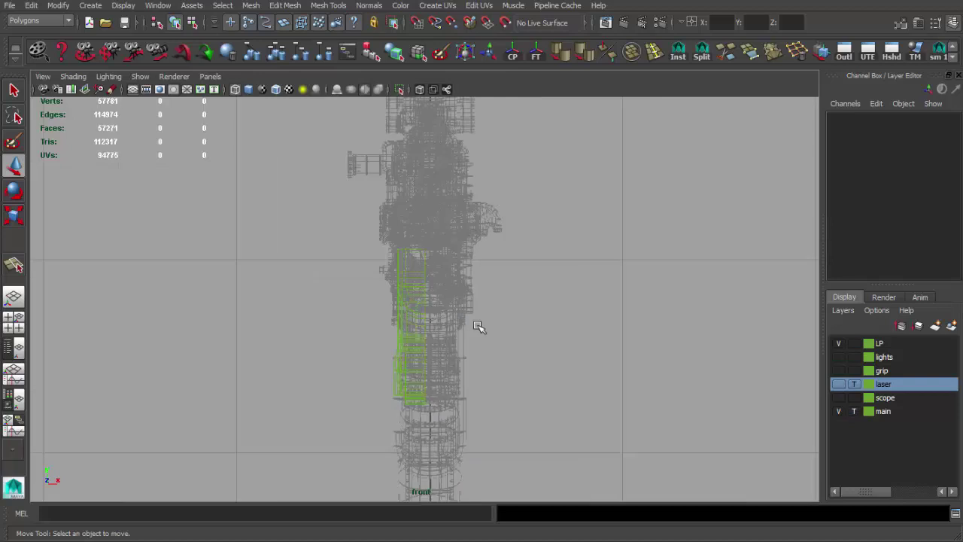
left_click(410, 301)
scroll(476, 230, "up", 3)
- Frame the grip half and create its Scale X -1 mirrored copy
key("space")
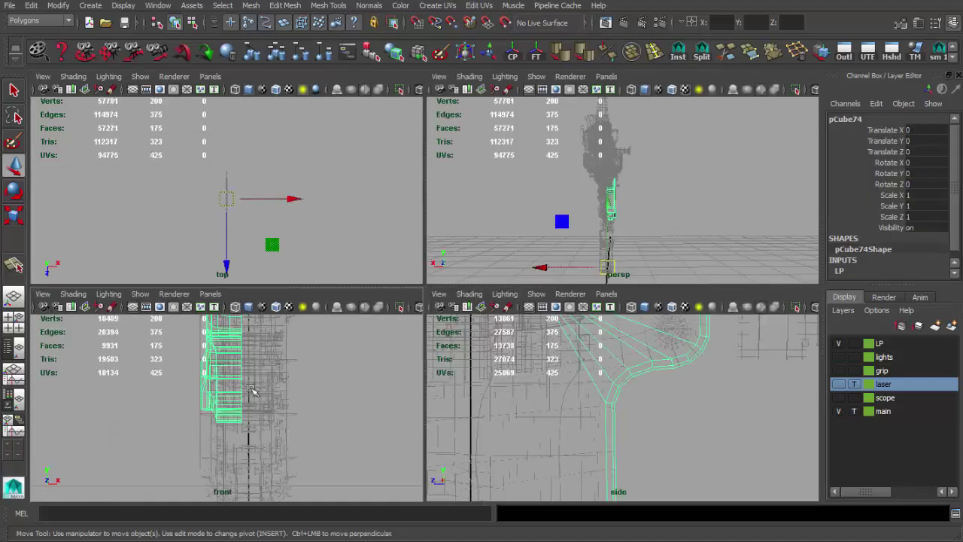
key("space")
scroll(457, 303, "down", 3)
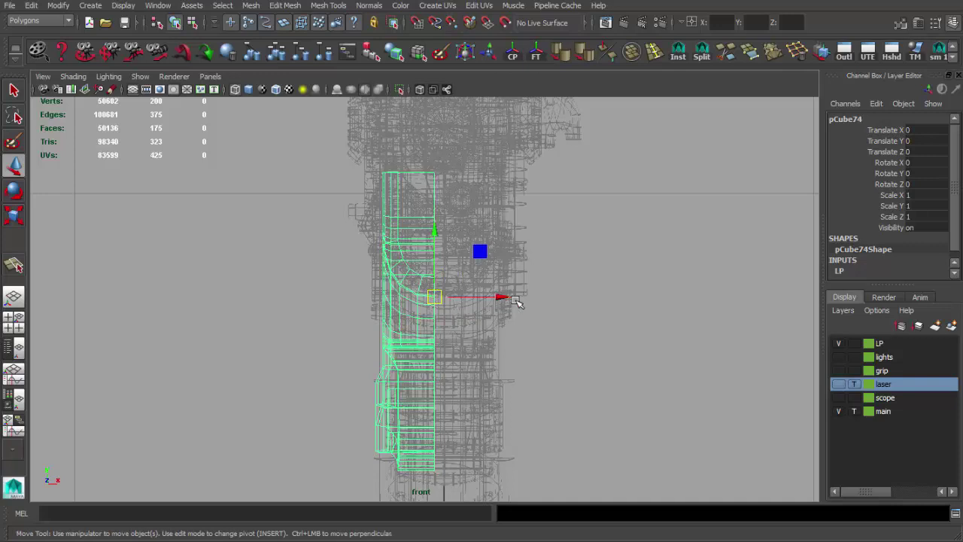
key("space")
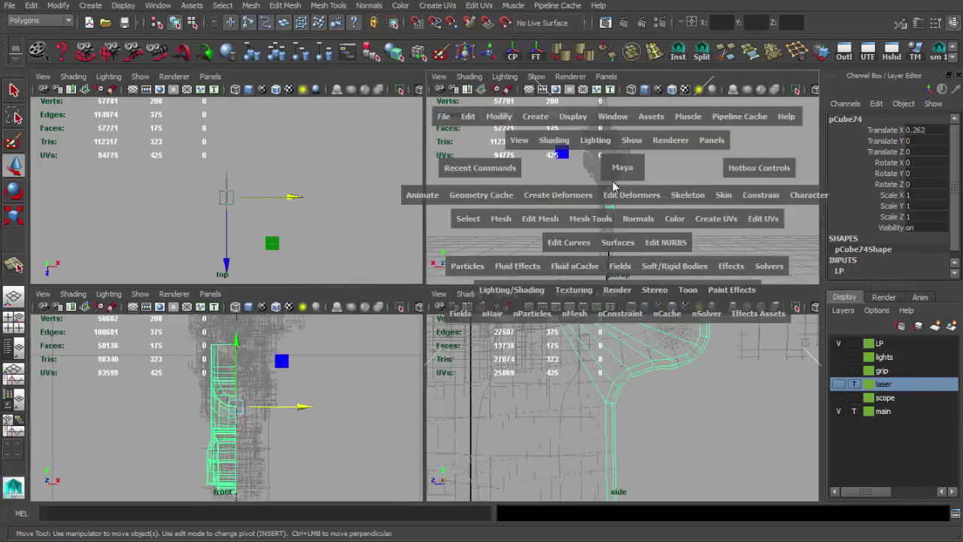
key("f")
mouse_move(449, 271)
left_mouse_down("alt")
mouse_move(475, 216)
mouse_move(778, 324)
mouse_move(625, 271)
mouse_move(454, 281)
mouse_move(544, 314)
mouse_move(294, 307)
mouse_move(310, 308)
left_mouse_up("alt")
left_click(679, 59)
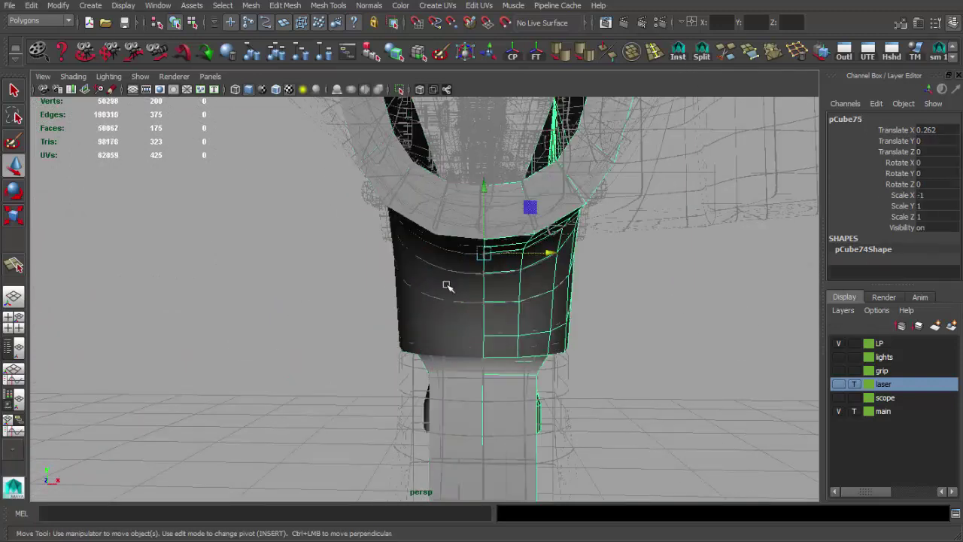
- Merge the overlapping centre-seam vertices of the combined mesh pCube75 in the front view
key("space")
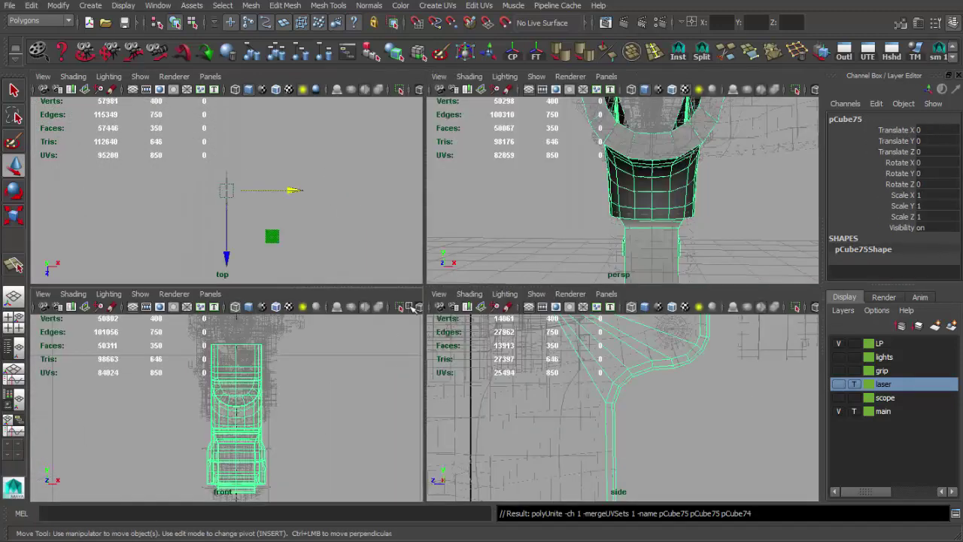
key("space")
key("q")
key("F8")
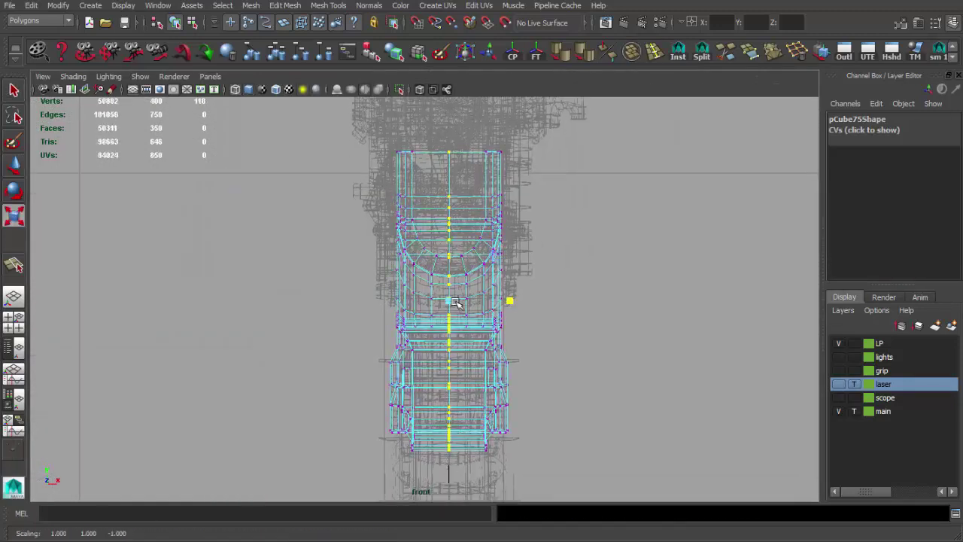
right_click_drag(449, 301, 462, 236)
key("space")
key("space")
mouse_move(666, 167)
left_mouse_down("alt")
mouse_move(559, 228)
mouse_move(520, 282)
mouse_move(531, 266)
left_mouse_up("alt")
key("F8")
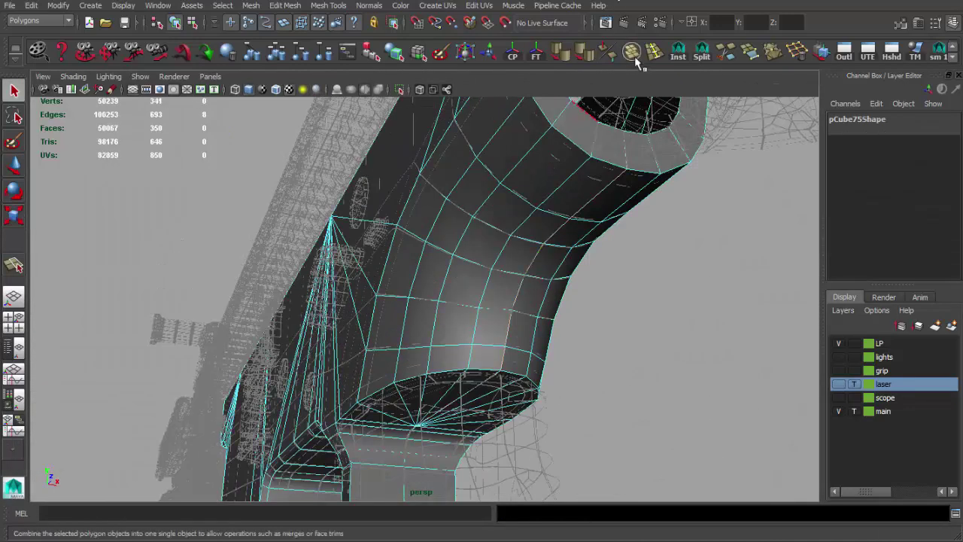
- Hide the main reference layer and inspect the combined mesh's open U-shaped top
left_click(838, 411)
scroll(541, 276, "up", 5)
mouse_move(660, 344)
left_mouse_down("alt")
mouse_move(455, 325)
mouse_move(613, 285)
mouse_move(576, 236)
mouse_move(533, 308)
mouse_move(398, 318)
left_mouse_up("alt")
scroll(397, 331, "up", 3)
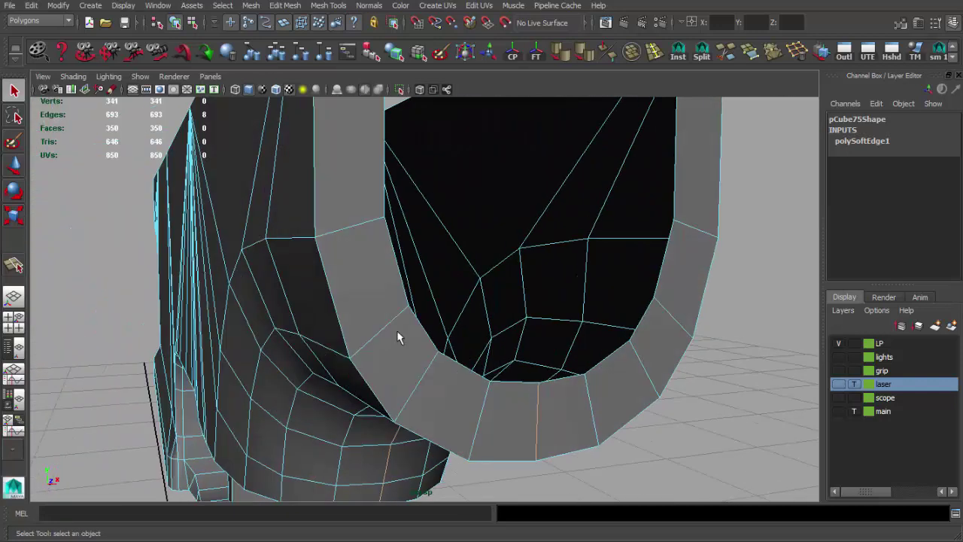
mouse_move(714, 120)
left_mouse_down("alt")
mouse_move(595, 290)
mouse_move(602, 304)
left_mouse_up("alt")
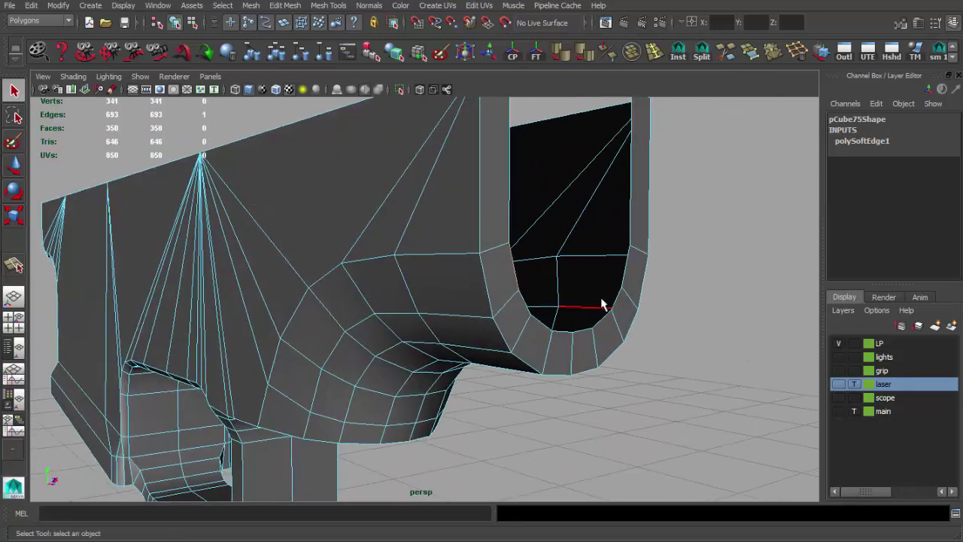
left_click(838, 411)
mouse_move(782, 404)
left_mouse_down("alt")
mouse_move(698, 333)
mouse_move(559, 382)
mouse_move(596, 401)
mouse_move(595, 371)
mouse_move(617, 324)
left_mouse_up("alt")
left_click(839, 411)
left_click_drag(344, 364, 573, 92, "alt")
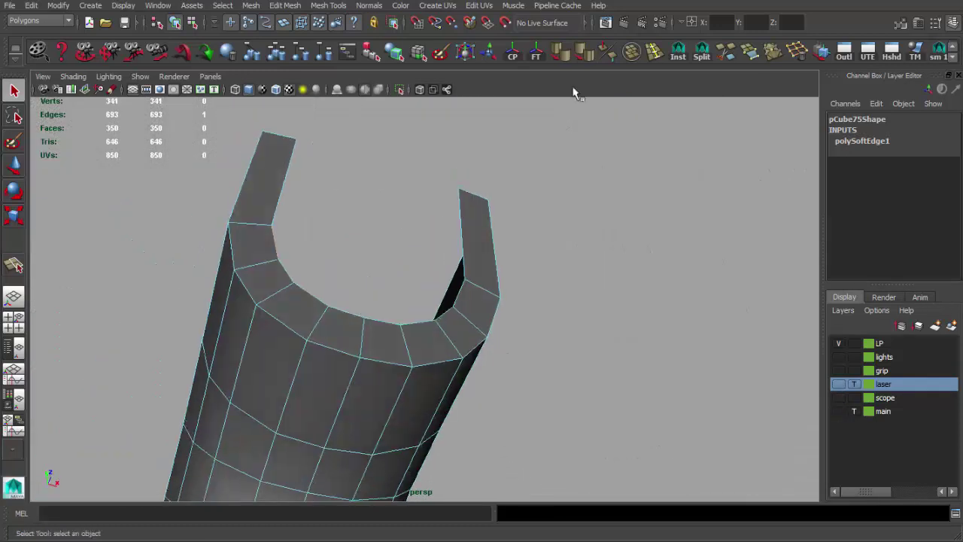
left_click_drag(350, 317, 395, 336, "alt")
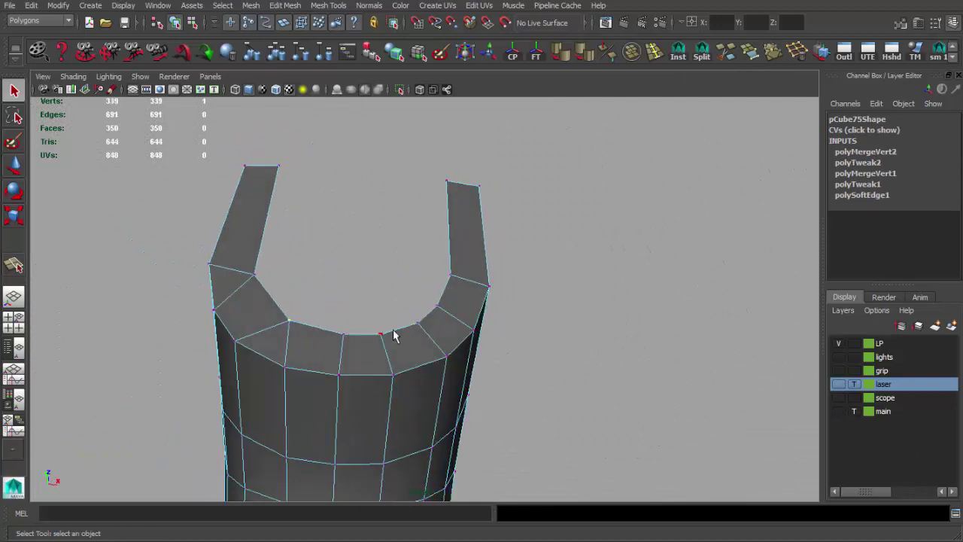
- Collapse the redundant edges and vertices at the U-shaped top of the grip
right_click_drag(444, 297, 440, 316, "shift")
left_click_drag(440, 315, 433, 361, "alt")
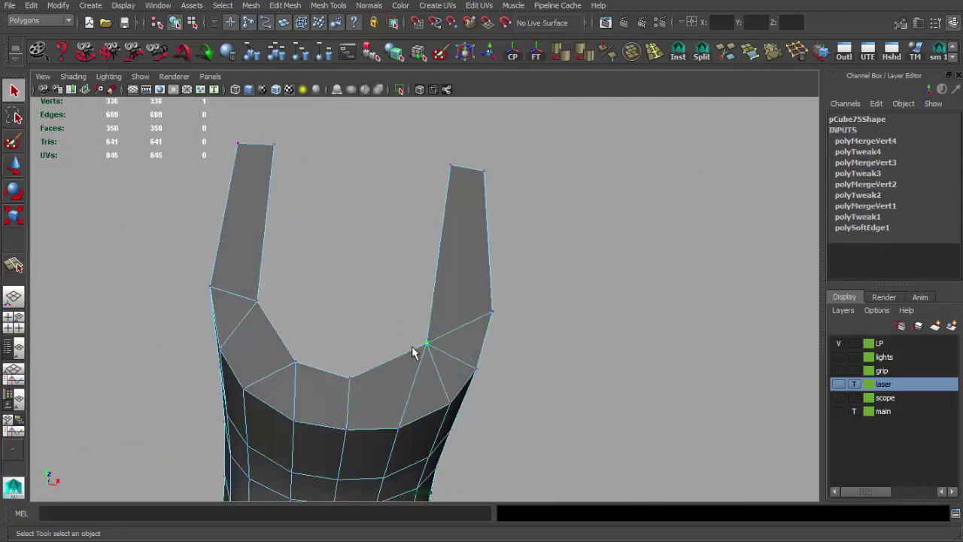
left_click_drag(367, 388, 384, 387, "alt")
key("F8")
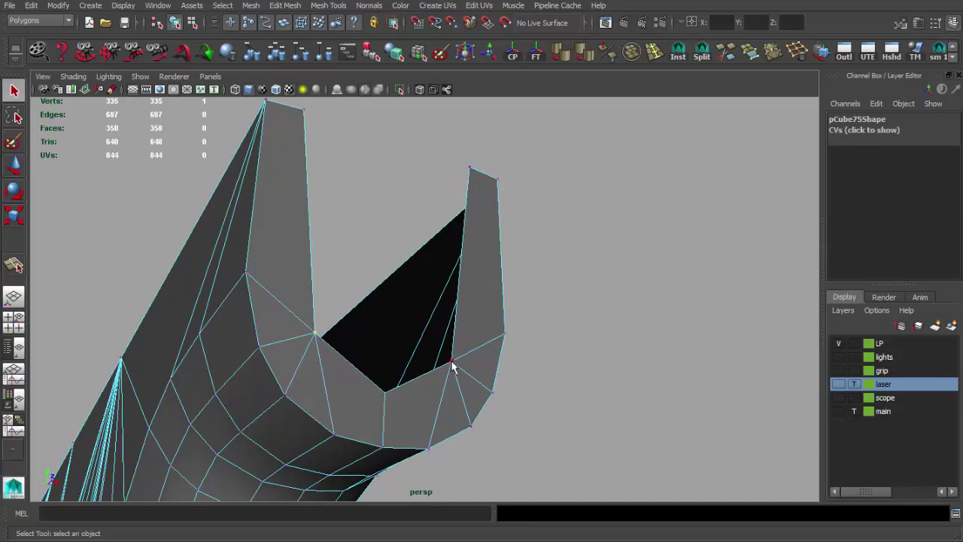
left_click(452, 364, "shift")
key("r")
left_click_drag(452, 366, 349, 375, "alt")
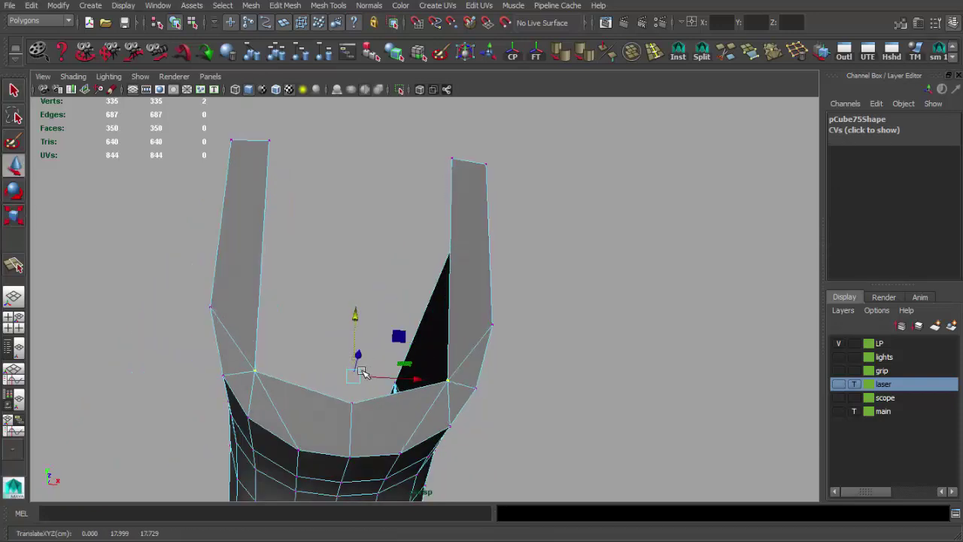
key("F8")
- Reselect the grip mesh in object mode
mouse_move(301, 400)
left_mouse_down("alt")
mouse_move(571, 352)
mouse_move(479, 358)
left_mouse_up("alt")
left_click(526, 366)
left_click(442, 341)
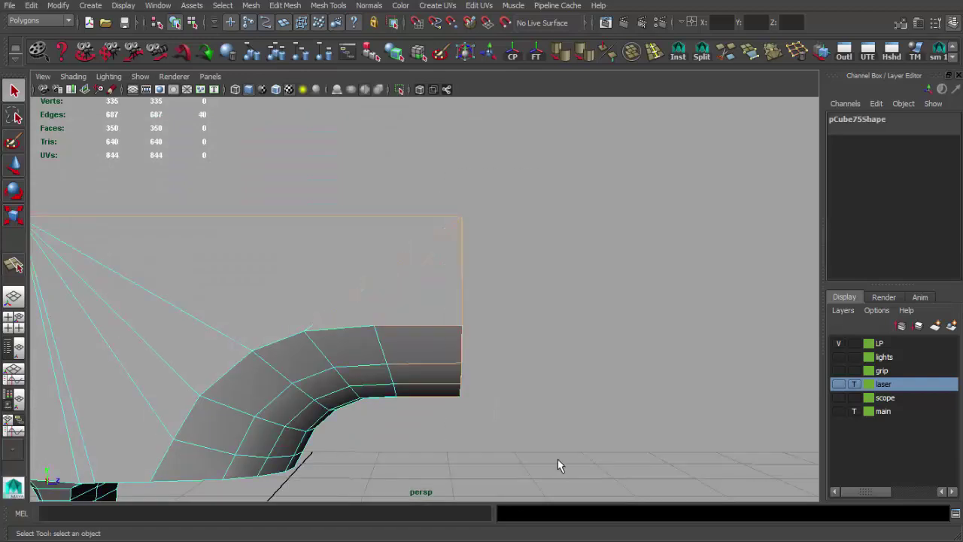
right_click(454, 309)
mouse_move(454, 309)
left_mouse_down("alt")
mouse_move(499, 326)
mouse_move(467, 373)
mouse_move(561, 349)
mouse_move(634, 422)
mouse_move(473, 377)
left_mouse_up("alt")
left_click(467, 373)
left_click(634, 422)
left_click(472, 377)
scroll(557, 332, "up", 5)
- Frame and review the whole part, then deselect it
mouse_move(556, 333)
left_mouse_down("alt")
mouse_move(644, 325)
mouse_move(535, 365)
mouse_move(452, 335)
left_mouse_up("alt")
key("F10")
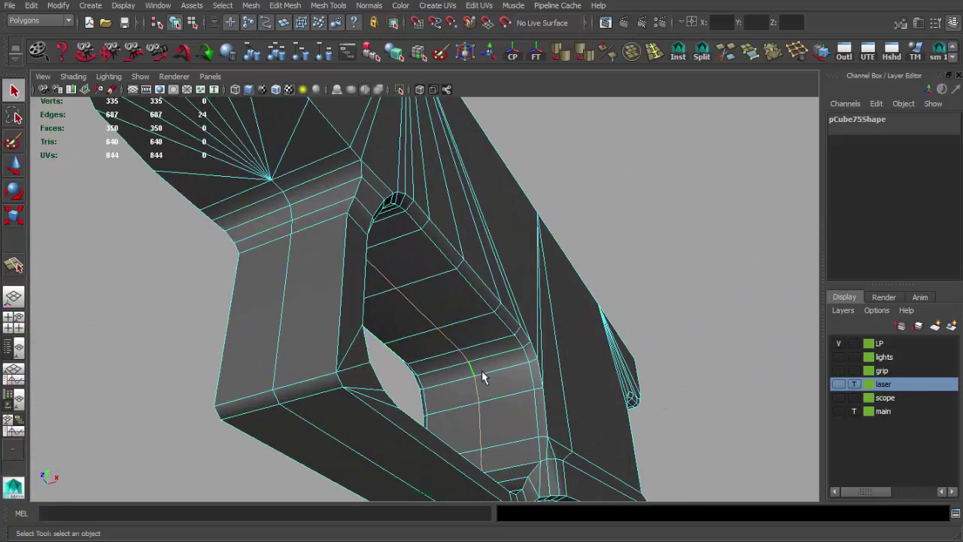
key("f")
mouse_move(524, 286)
left_mouse_down("alt")
mouse_move(576, 286)
mouse_move(438, 257)
mouse_move(343, 286)
mouse_move(354, 260)
mouse_move(440, 262)
mouse_move(522, 322)
mouse_move(677, 318)
mouse_move(489, 318)
mouse_move(481, 285)
left_mouse_up("alt")
key("F8")
left_click(457, 275)
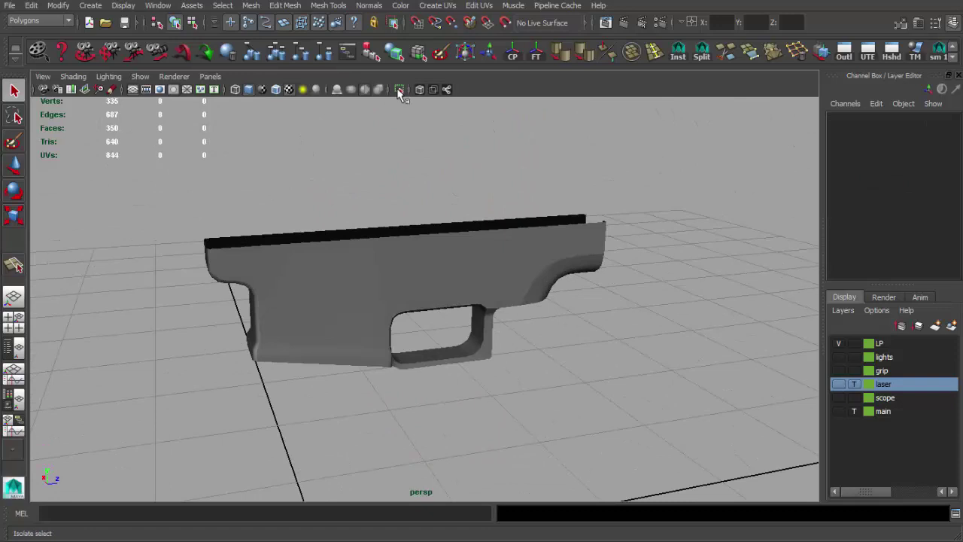
left_click(398, 91)
left_click(838, 411)
left_click(573, 309)
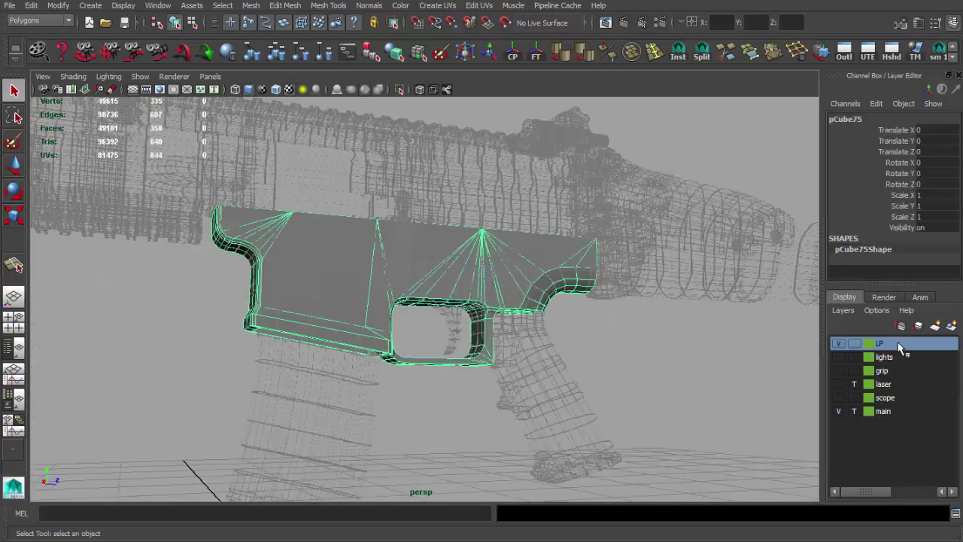
left_click_drag(752, 323, 144, 151, "alt")
left_click(838, 411)
key("f")
scroll(399, 333, "up", 3)
key("F10")
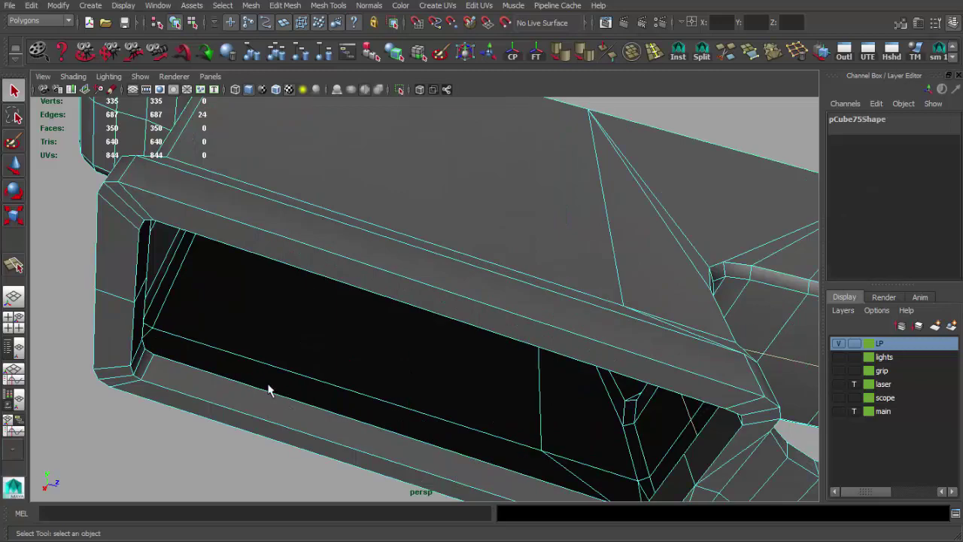
key("space")
key("space")
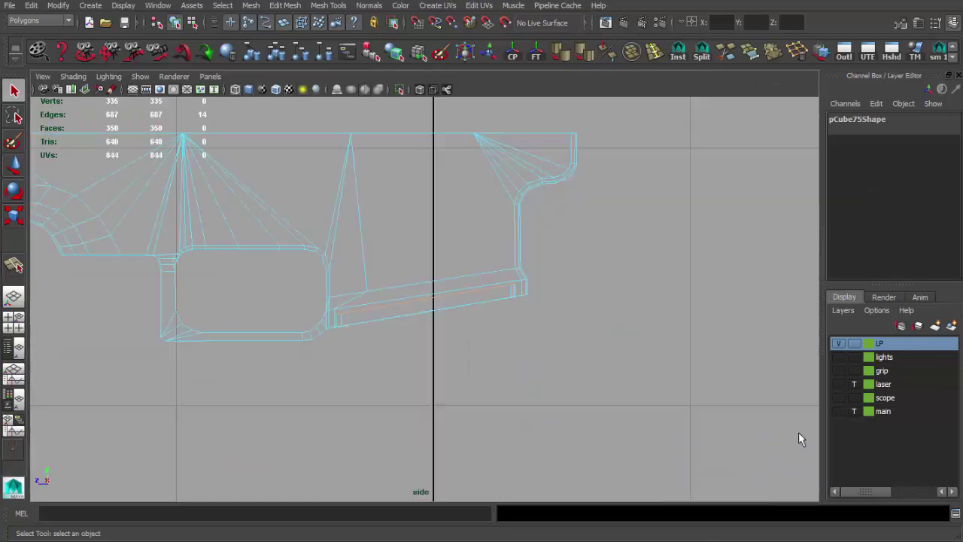
left_click(838, 410)
scroll(581, 379, "up", 3)
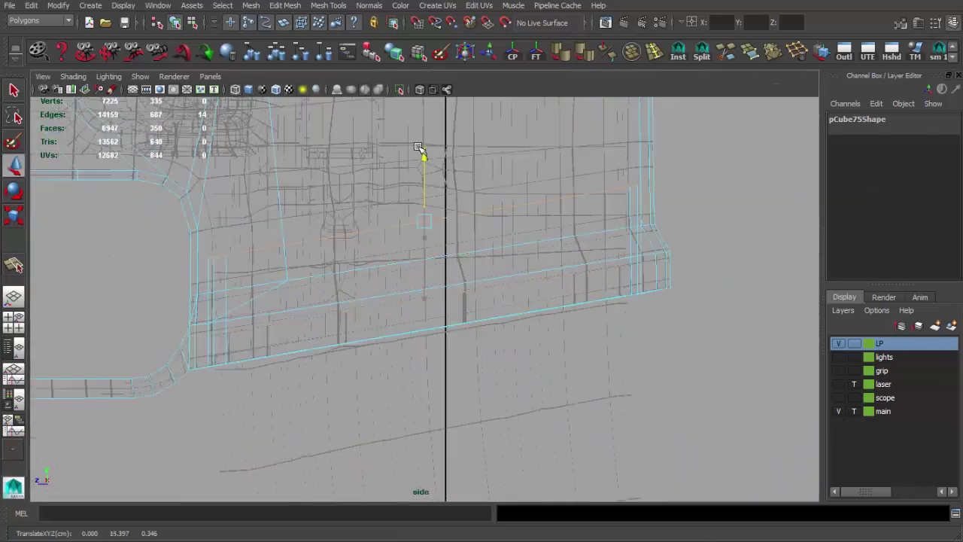
key("space")
key("space")
mouse_move(421, 188)
left_mouse_down("alt")
mouse_move(471, 325)
mouse_move(526, 301)
left_mouse_up("alt")
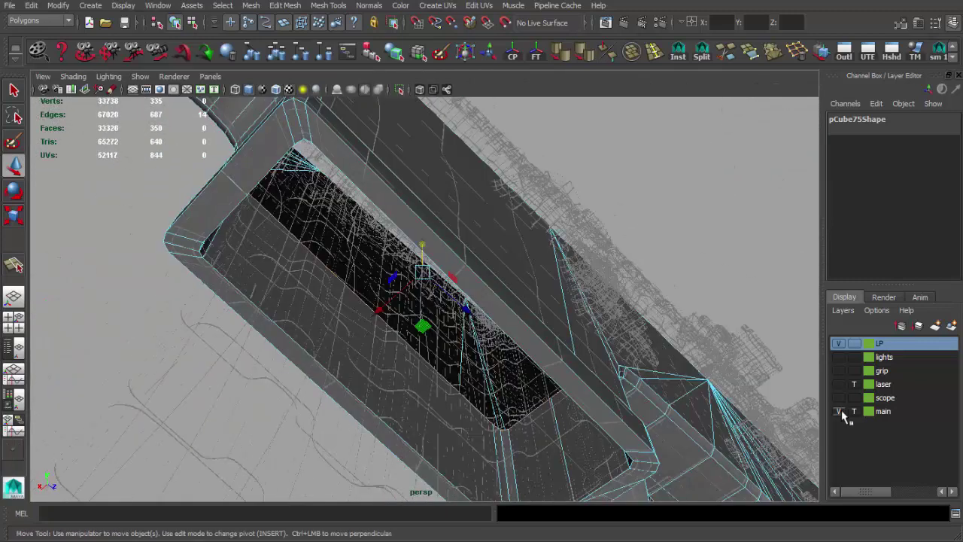
left_click(838, 410)
key("f")
scroll(461, 348, "up", 3)
key("4")
key("F9")
left_click(348, 206)
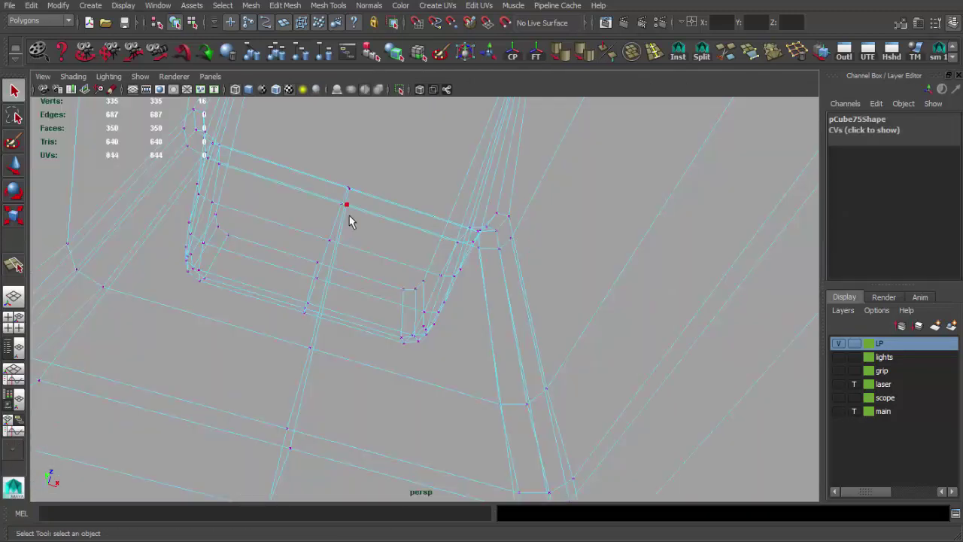
mouse_move(351, 225)
left_mouse_down("alt")
mouse_move(348, 176)
mouse_move(311, 187)
mouse_move(372, 212)
mouse_move(332, 185)
mouse_move(282, 222)
mouse_move(440, 253)
mouse_move(376, 232)
mouse_move(481, 335)
mouse_move(572, 343)
mouse_move(337, 367)
left_mouse_up("alt")
key("5")
key("q")
key("F10")
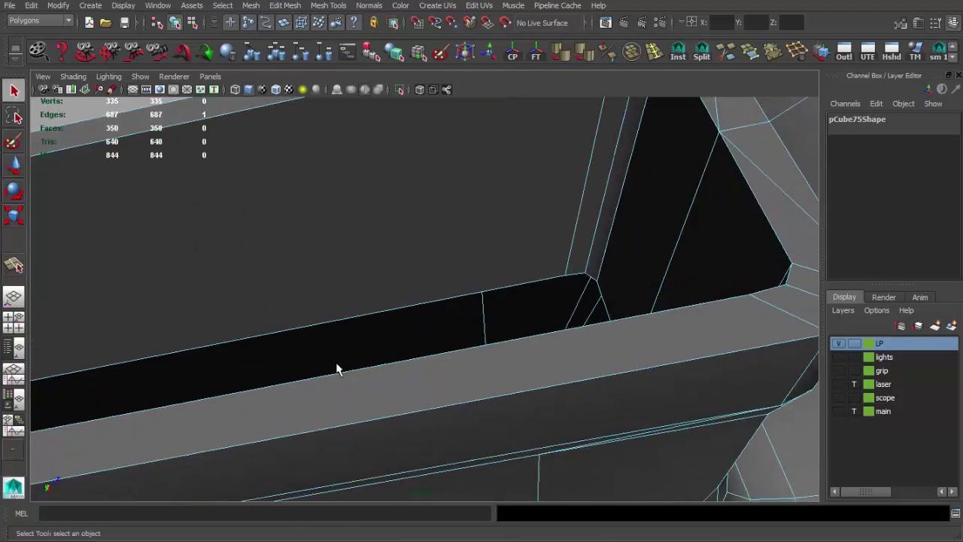
scroll(541, 250, "up", 2)
mouse_move(554, 248)
left_mouse_down("alt")
mouse_move(585, 314)
mouse_move(412, 194)
mouse_move(446, 286)
left_mouse_up("alt")
- Extrude the selected edge at the inner corner of the grip's opening
key("ctrl+e")
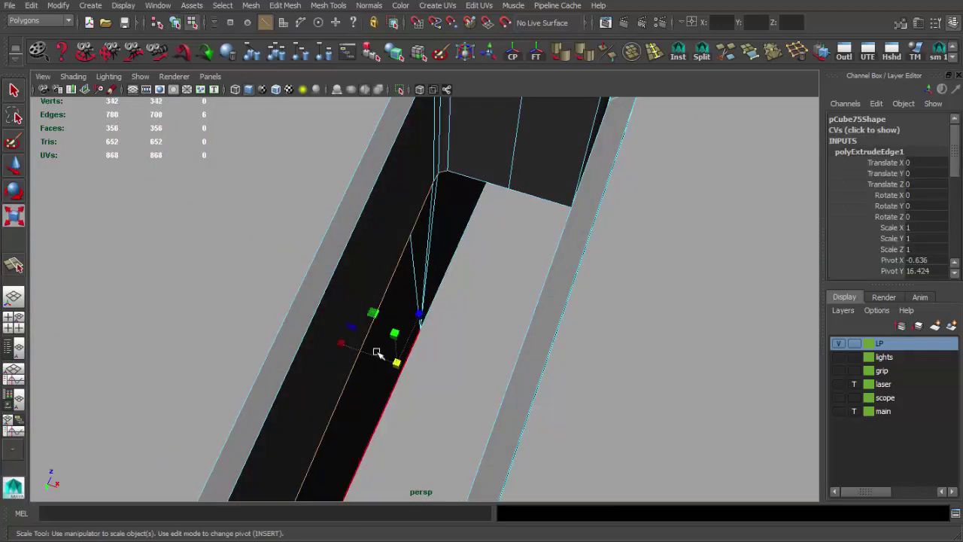
mouse_move(387, 378)
left_mouse_down("alt")
mouse_move(486, 378)
mouse_move(469, 213)
mouse_move(449, 254)
left_mouse_up("alt")
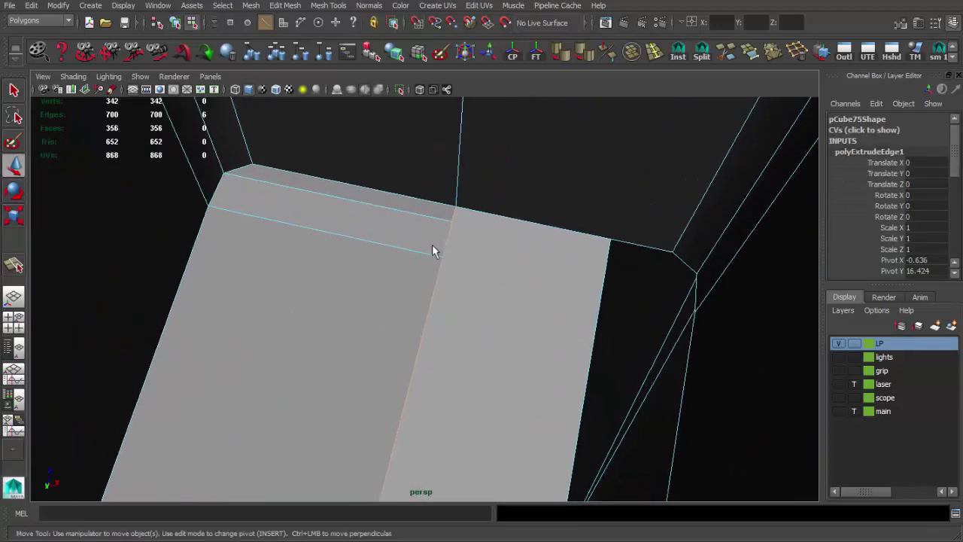
key("q")
key("4")
- Weld the extruded edge's end vertices into the opening's corner vertices
key("F9")
left_click_drag(449, 200, 466, 211)
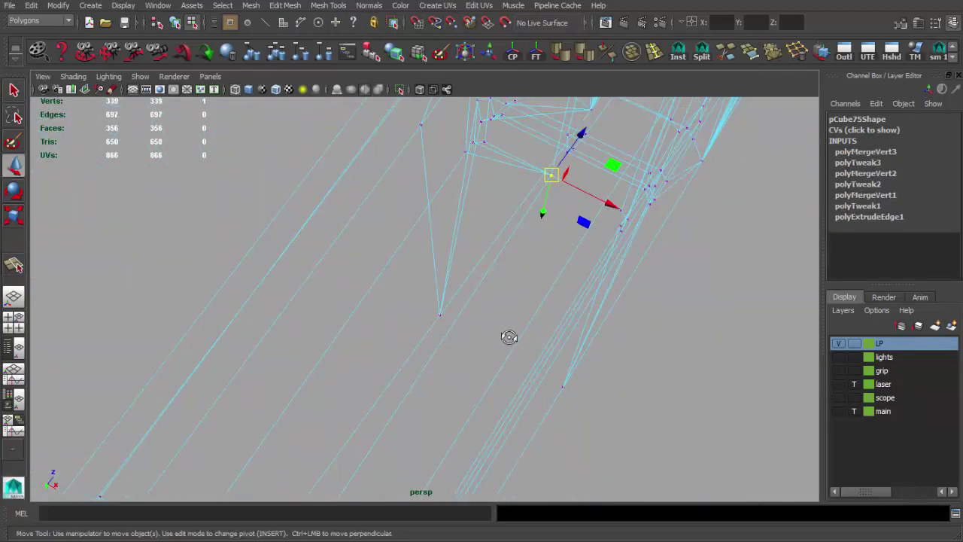
left_click_drag(410, 342, 521, 317, "alt")
mouse_move(462, 364)
left_mouse_down("alt")
mouse_move(356, 365)
mouse_move(516, 350)
mouse_move(419, 440)
left_mouse_up("alt")
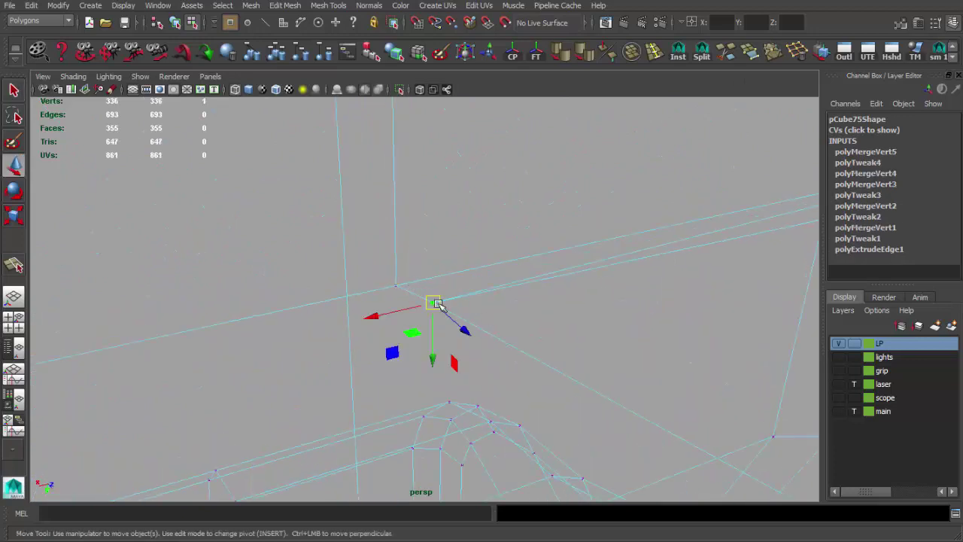
key("5")
mouse_move(522, 256)
left_mouse_down("alt")
mouse_move(570, 288)
mouse_move(275, 193)
mouse_move(429, 258)
mouse_move(323, 236)
mouse_move(356, 332)
mouse_move(331, 323)
mouse_move(387, 217)
mouse_move(431, 249)
mouse_move(389, 217)
mouse_move(318, 223)
mouse_move(427, 225)
mouse_move(414, 249)
mouse_move(430, 231)
mouse_move(436, 291)
left_mouse_up("alt")
- Soften the edges of the low-poly receiver box
left_click(415, 311)
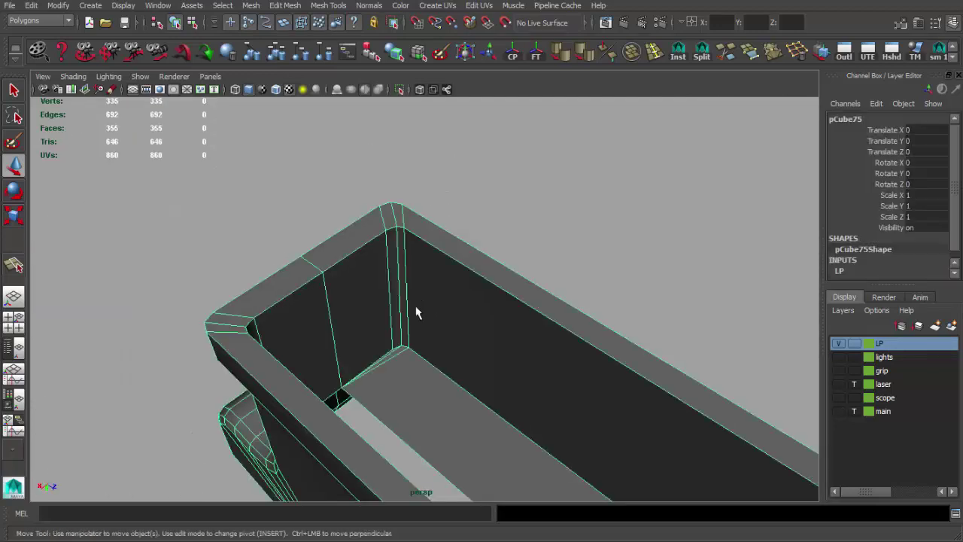
left_click(573, 57)
right_click_drag(423, 254, 485, 193)
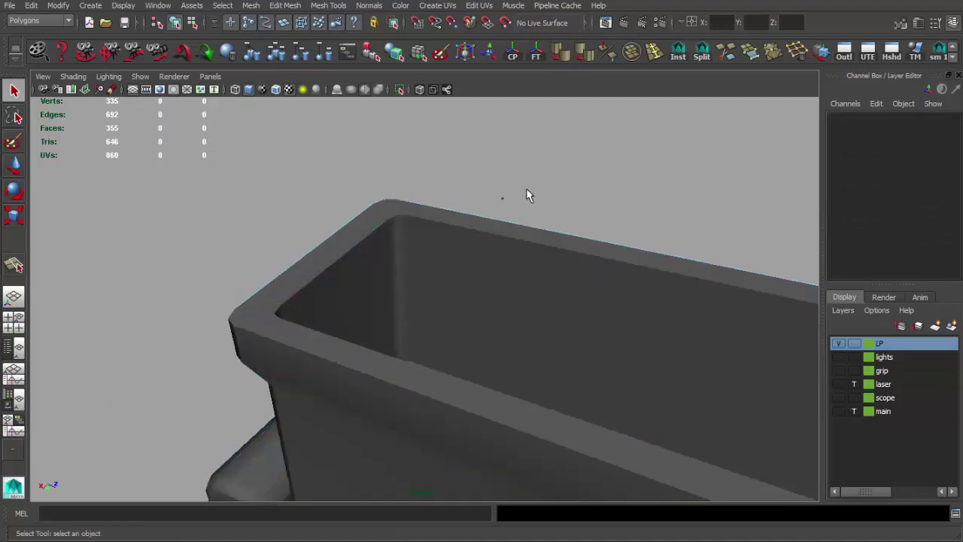
left_click(441, 268)
mouse_move(441, 268)
left_mouse_down("alt")
mouse_move(563, 307)
mouse_move(381, 237)
mouse_move(408, 268)
mouse_move(424, 376)
mouse_move(586, 297)
left_mouse_up("alt")
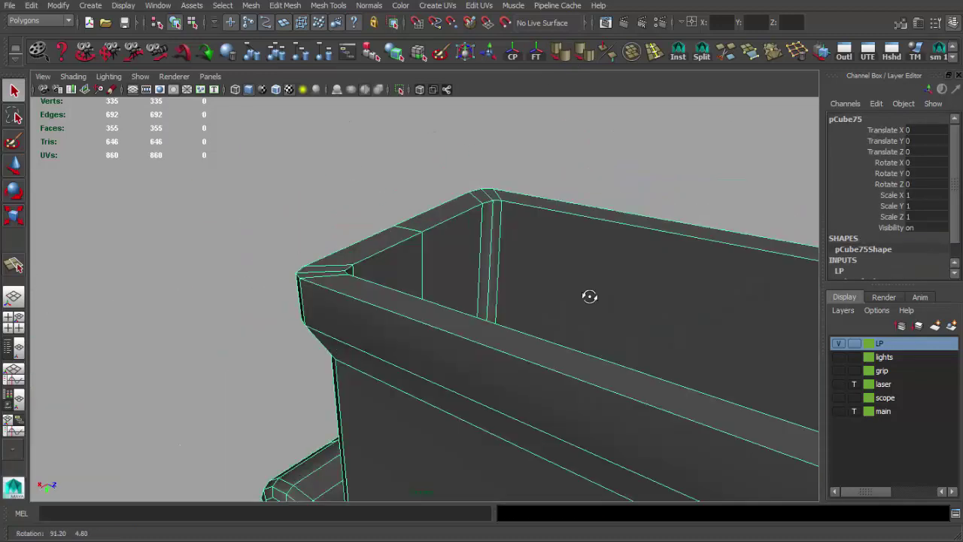
- Soften the box's corner edge, then extrude and scale it
left_click(496, 263)
mouse_move(581, 164)
left_mouse_down("alt")
mouse_move(452, 273)
mouse_move(672, 366)
left_mouse_up("alt")
left_click(423, 256)
left_click(504, 365)
mouse_move(504, 366)
left_mouse_down("alt")
mouse_move(294, 308)
mouse_move(344, 276)
mouse_move(376, 279)
mouse_move(397, 296)
mouse_move(376, 266)
mouse_move(389, 260)
mouse_move(458, 275)
left_mouse_up("alt")
key("w")
key("r")
key("ctrl+e")
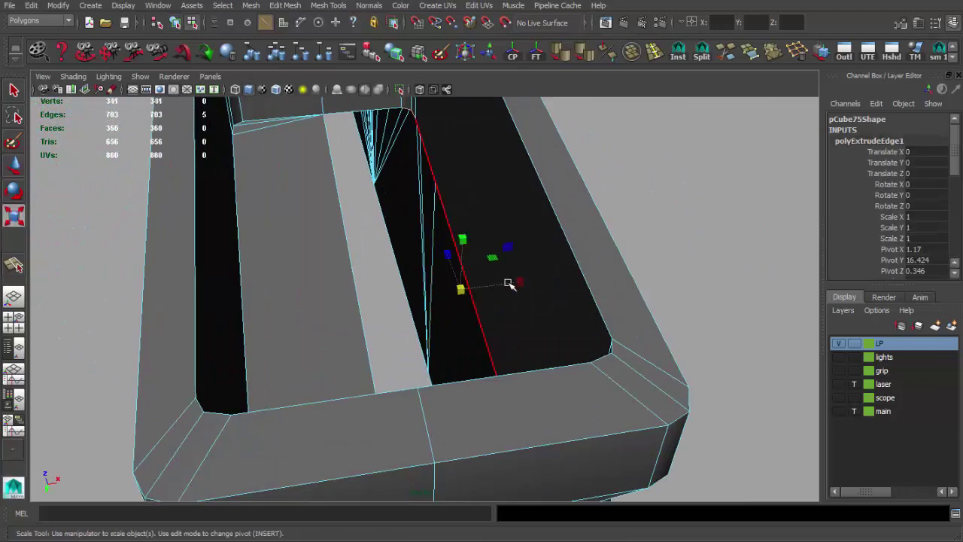
key("w")
mouse_move(500, 288)
left_mouse_down("alt")
mouse_move(421, 279)
mouse_move(554, 327)
mouse_move(469, 359)
mouse_move(284, 304)
left_mouse_up("alt")
key("4")
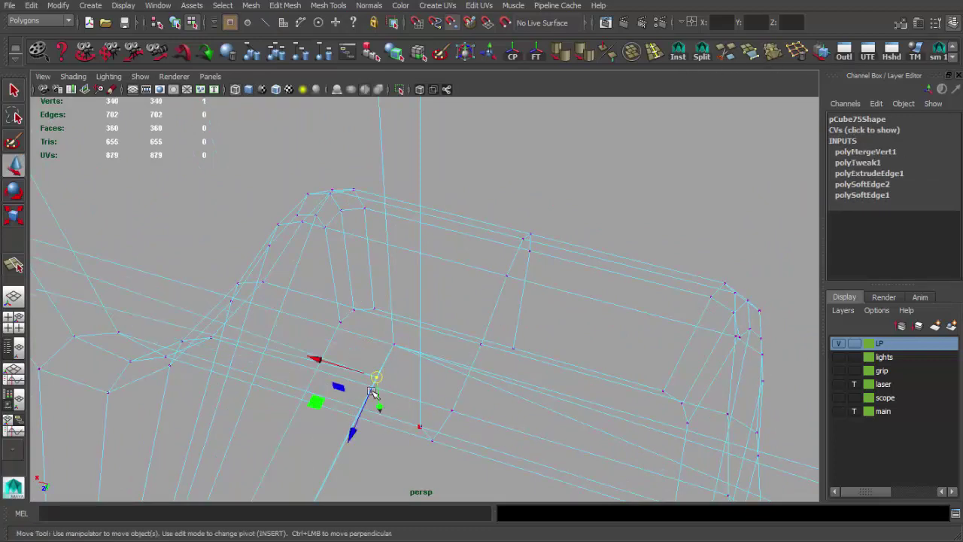
- Merge the selected vertices at the extruded corner
left_click(769, 56)
key("5")
key("f")
key("F8")
mouse_move(398, 274)
left_mouse_down("alt")
mouse_move(434, 240)
mouse_move(589, 272)
mouse_move(432, 366)
left_mouse_up("alt")
- Merge the two stray vertices near the opening into one
key("4")
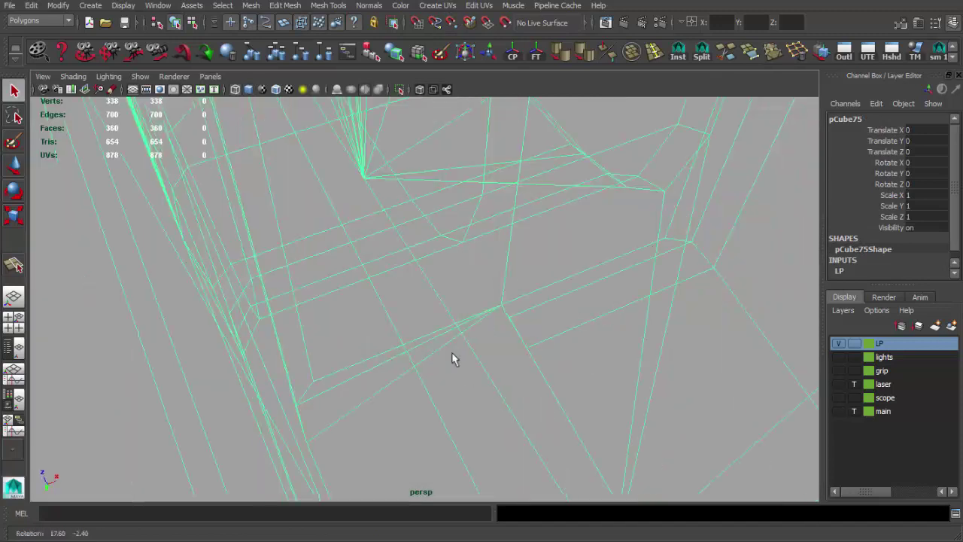
key("F9")
left_click_drag(534, 312, 602, 391)
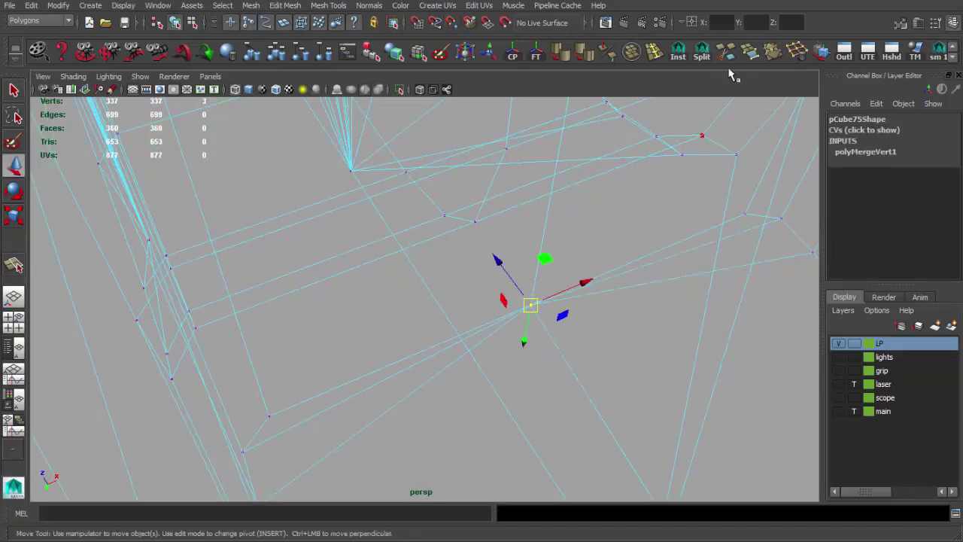
left_click(773, 51)
key("5")
key("f")
left_click_drag(574, 262, 484, 308, "alt")
key("F8")
key("q")
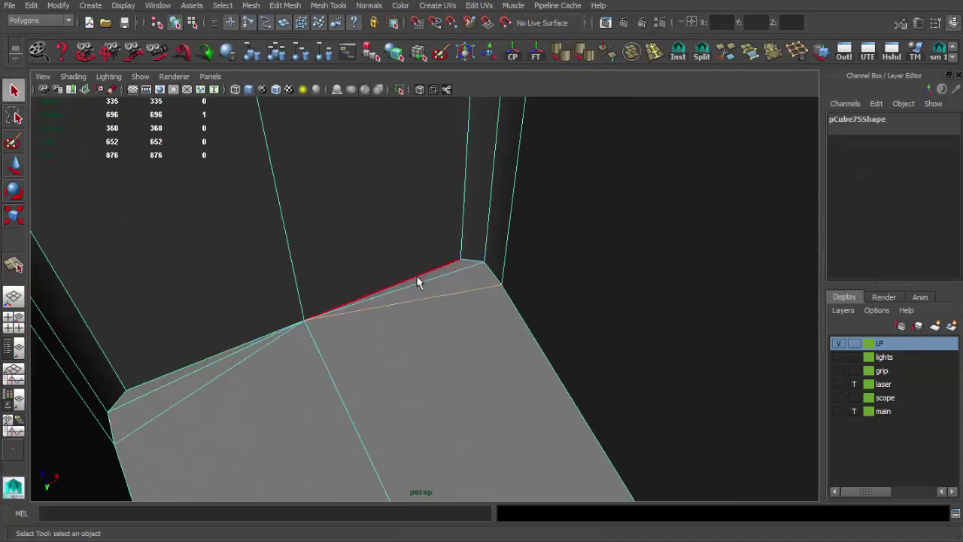
- Soften another edge near the opening and view the whole part
left_click(560, 63)
left_click_drag(329, 281, 498, 273, "alt")
left_click(481, 175)
key("w")
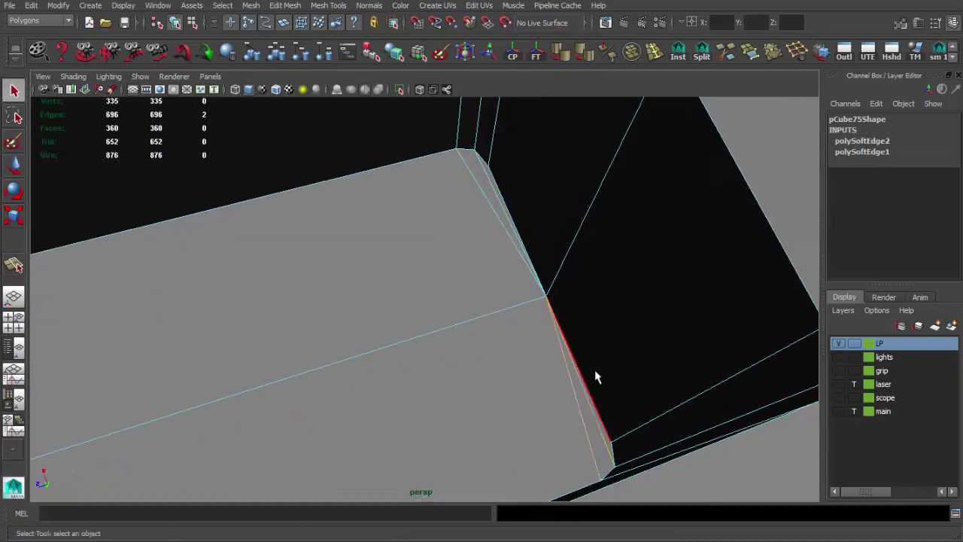
key("F8")
scroll(513, 281, "down", 5)
mouse_move(584, 228)
left_mouse_down("alt")
mouse_move(682, 256)
mouse_move(473, 134)
mouse_move(473, 168)
mouse_move(580, 189)
mouse_move(644, 221)
mouse_move(537, 254)
mouse_move(308, 281)
mouse_move(456, 259)
mouse_move(509, 232)
mouse_move(636, 212)
mouse_move(659, 258)
mouse_move(694, 194)
mouse_move(458, 305)
mouse_move(445, 290)
left_mouse_up("alt")
scroll(610, 245, "up", 2)
scroll(611, 245, "up", 1)
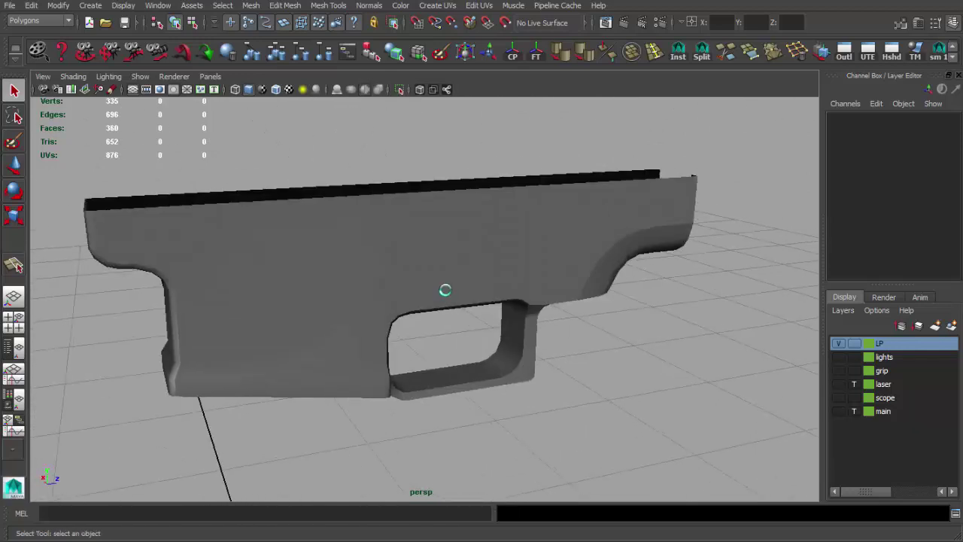
- Toggle the main layer's display and select the low-poly receiver
mouse_move(613, 326)
left_mouse_down("alt")
mouse_move(505, 301)
mouse_move(572, 331)
left_mouse_up("alt")
left_click(840, 411)
left_click_drag(451, 271, 490, 258, "alt")
left_click(490, 258)
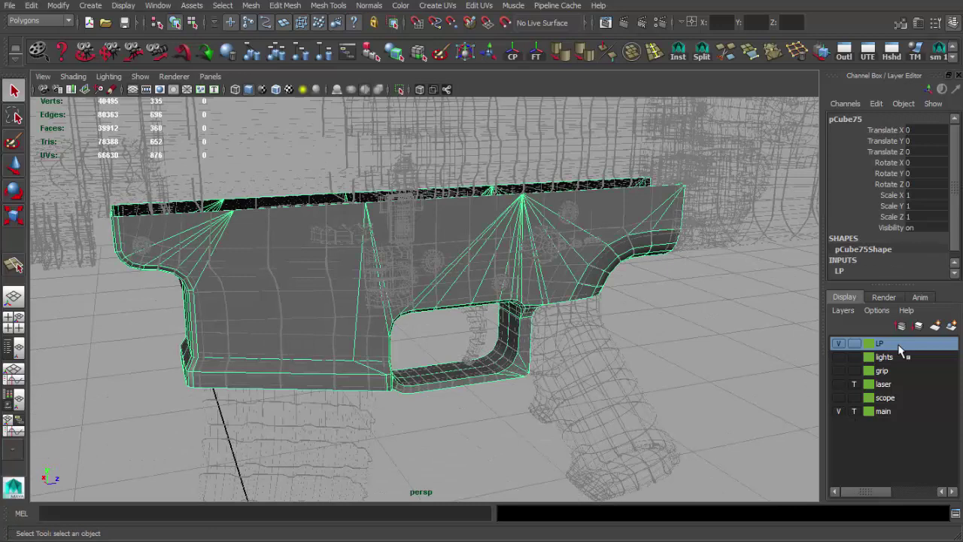
left_click(933, 365)
left_click(532, 385)
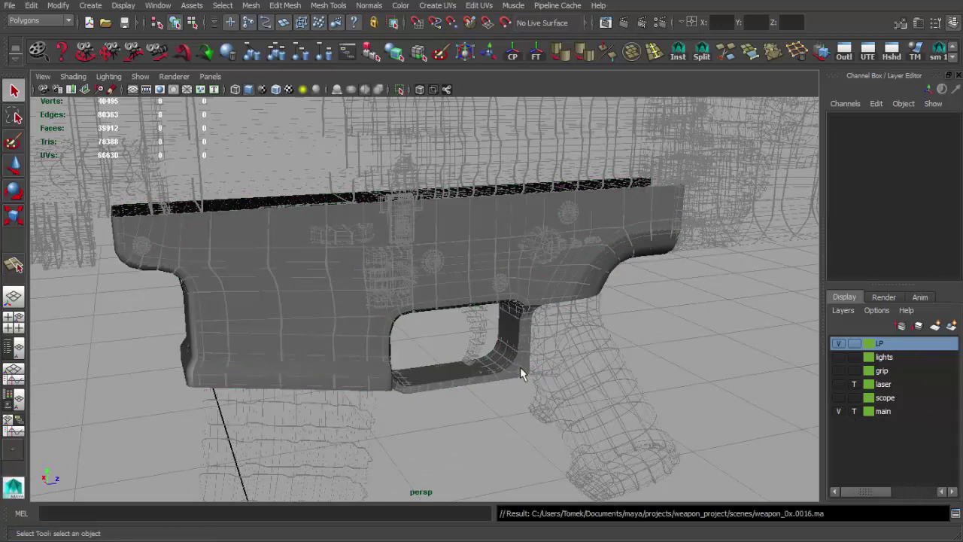
scroll(519, 366, "up", 5)
scroll(419, 243, "up", 3)
left_click(419, 243)
- Orbit around the receiver and select it from a new angle
scroll(407, 233, "up", 3)
scroll(406, 239, "down", 2)
scroll(586, 398, "down", 5)
scroll(442, 392, "down", 2)
mouse_move(444, 316)
left_mouse_down("alt")
mouse_move(445, 328)
mouse_move(409, 328)
mouse_move(243, 307)
left_mouse_up("alt")
left_click(451, 318)
scroll(370, 333, "up", 5)
scroll(329, 337, "down", 5)
left_click_drag(328, 338, 572, 331, "alt")
- Display the full high-poly rifle from the main layer and select its pistol grip
left_click(838, 410)
scroll(610, 366, "up", 5)
left_click(543, 349)
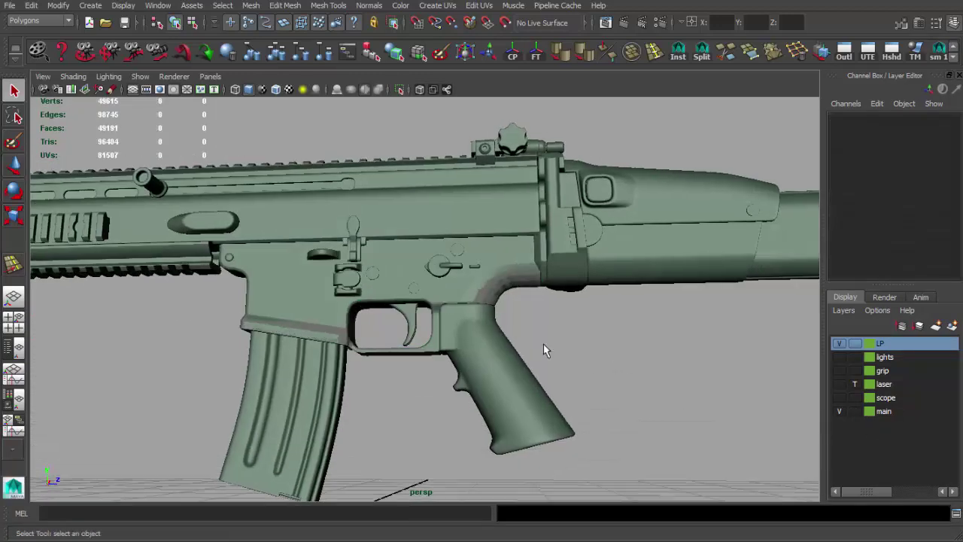
scroll(543, 350, "down", 5)
scroll(527, 339, "up", 6)
left_click(435, 338)
mouse_move(434, 339)
left_mouse_down("alt")
mouse_move(431, 357)
mouse_move(262, 328)
left_mouse_up("alt")
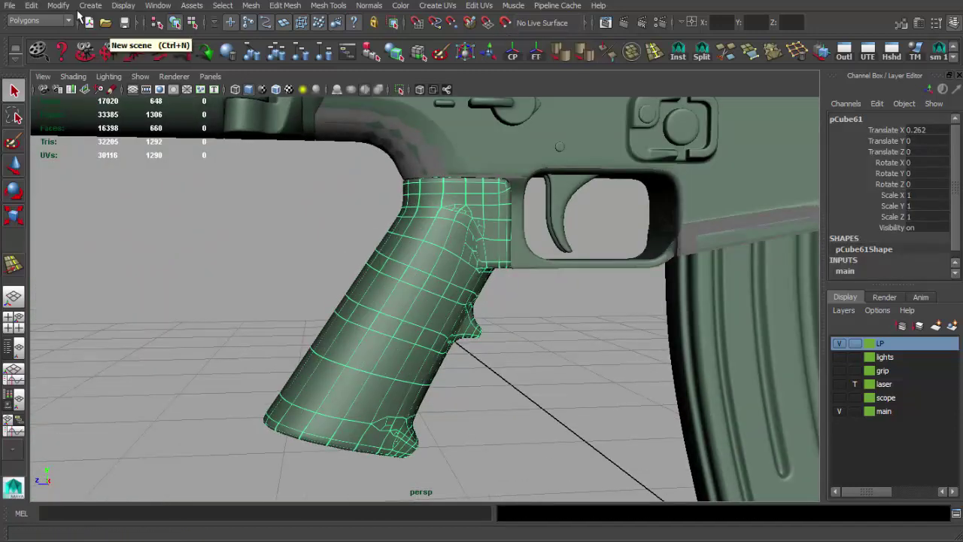
- Center the pistol grip's pivot and check it in wireframe
left_click(58, 6)
left_click(97, 133)
left_click(230, 256)
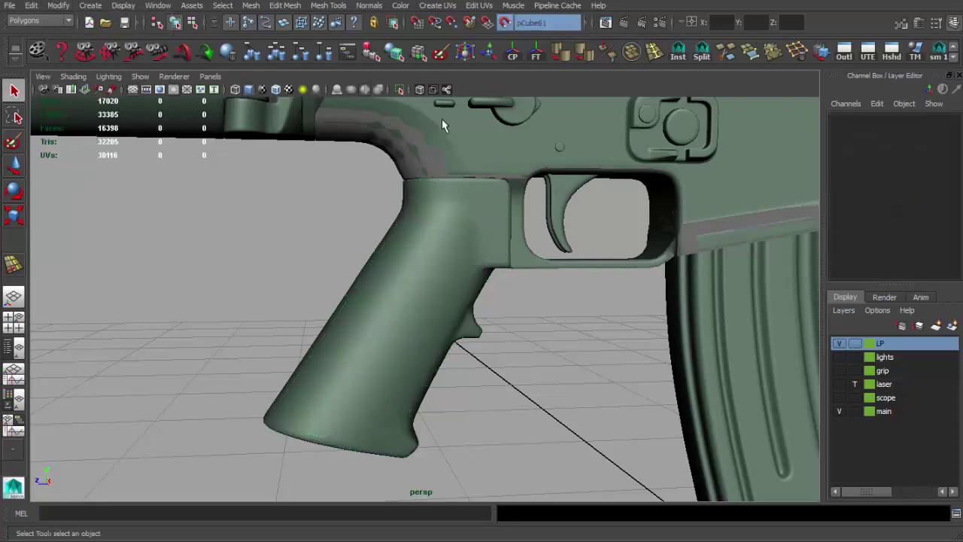
scroll(360, 266, "down", 2)
key("4")
scroll(351, 316, "up", 5)
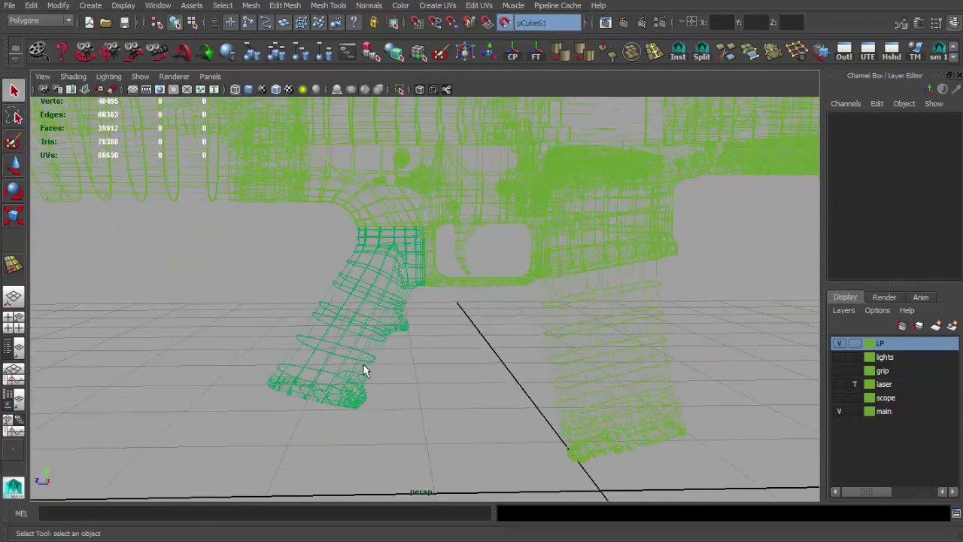
scroll(357, 286, "up", 4)
key("5")
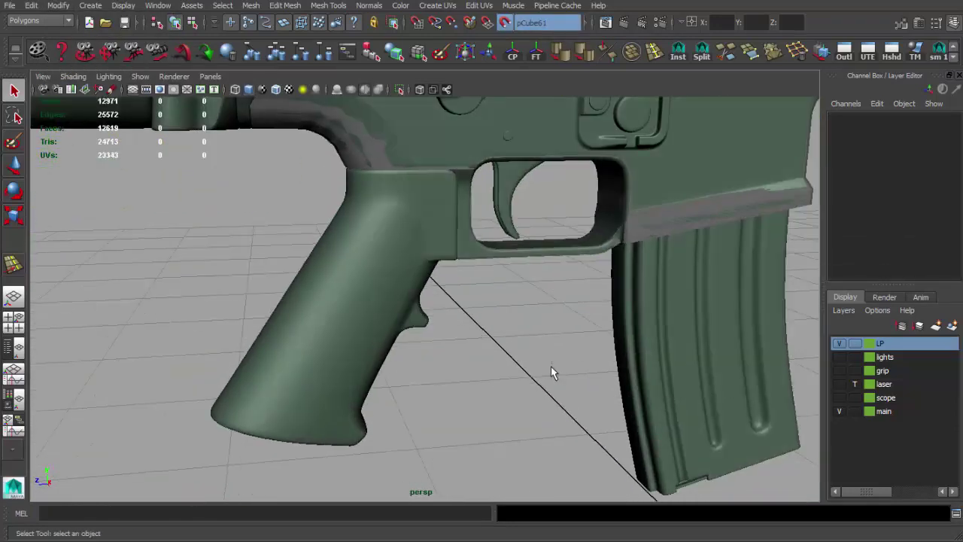
- Use Modeling Toolkit's Quad Draw to place quads down the back of the grip
left_click(900, 23)
left_click(895, 419)
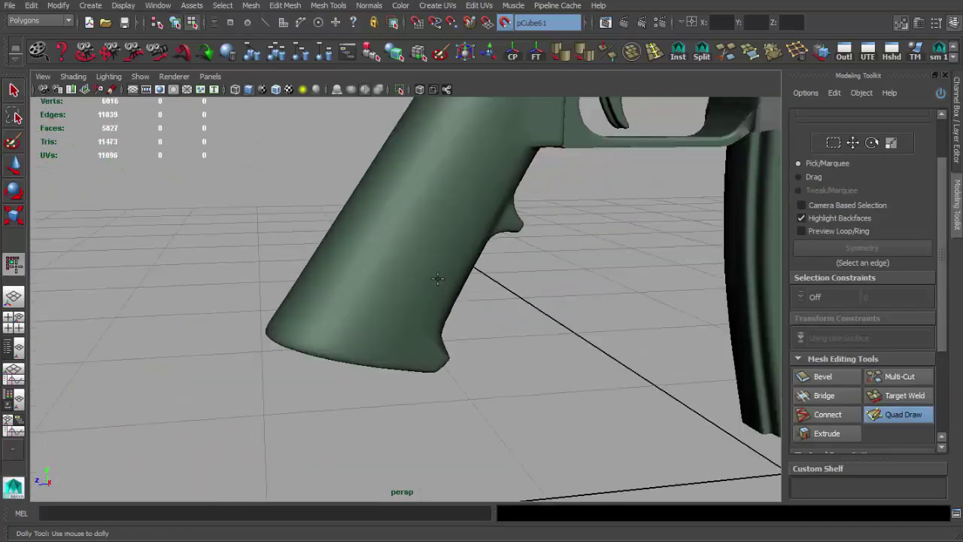
right_click_drag(339, 301, 292, 355, "alt")
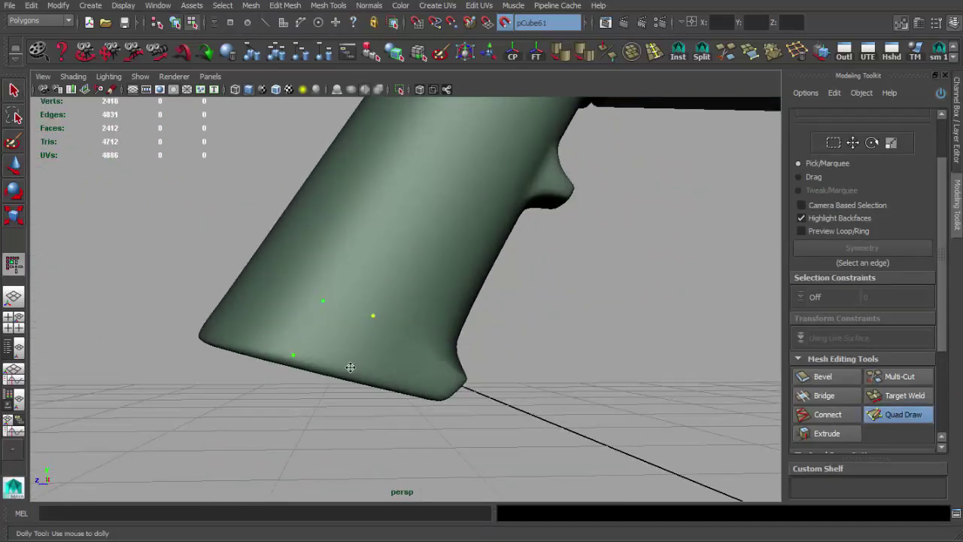
left_click(332, 338, "shift")
left_click_drag(332, 338, 361, 334, "alt")
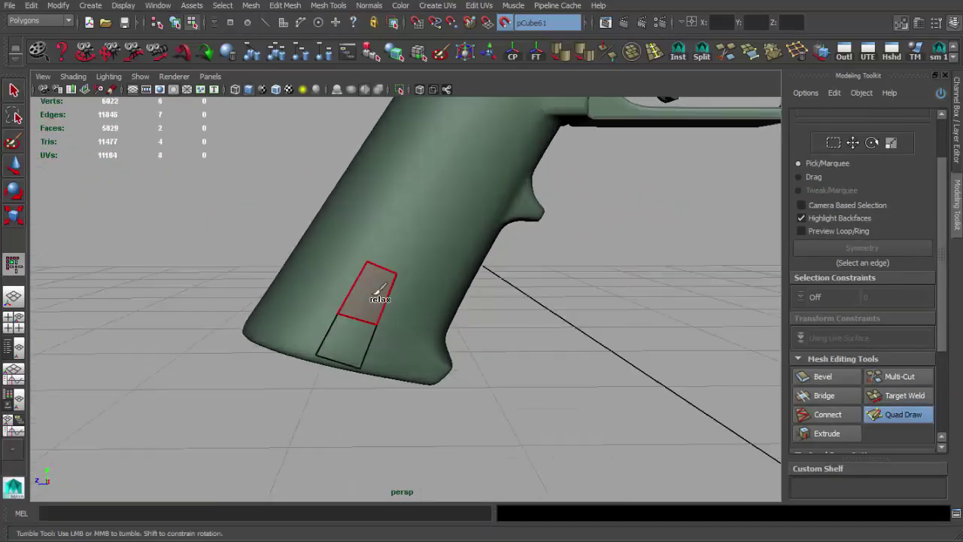
right_click_drag(380, 291, 367, 294, "alt")
left_click_drag(372, 314, 345, 302, "alt")
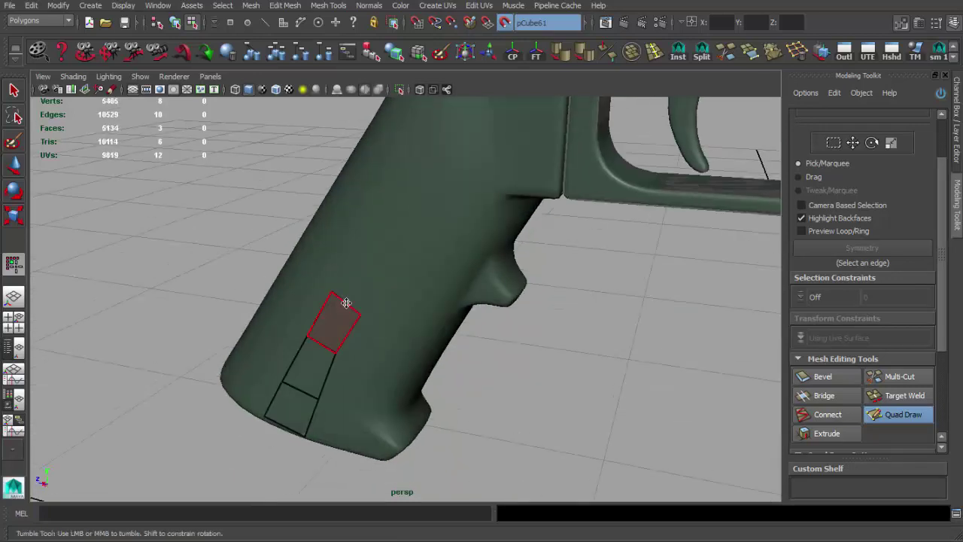
mouse_move(368, 278)
middle_mouse_down("alt")
mouse_move(377, 315)
mouse_move(349, 354)
middle_mouse_up("alt")
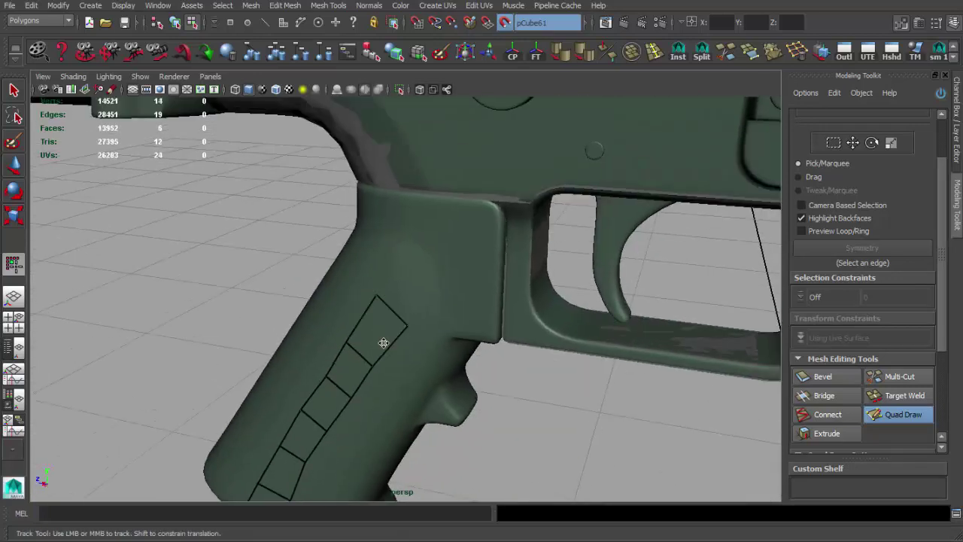
scroll(405, 308, "up", 2)
left_click_drag(436, 334, 406, 369, "alt")
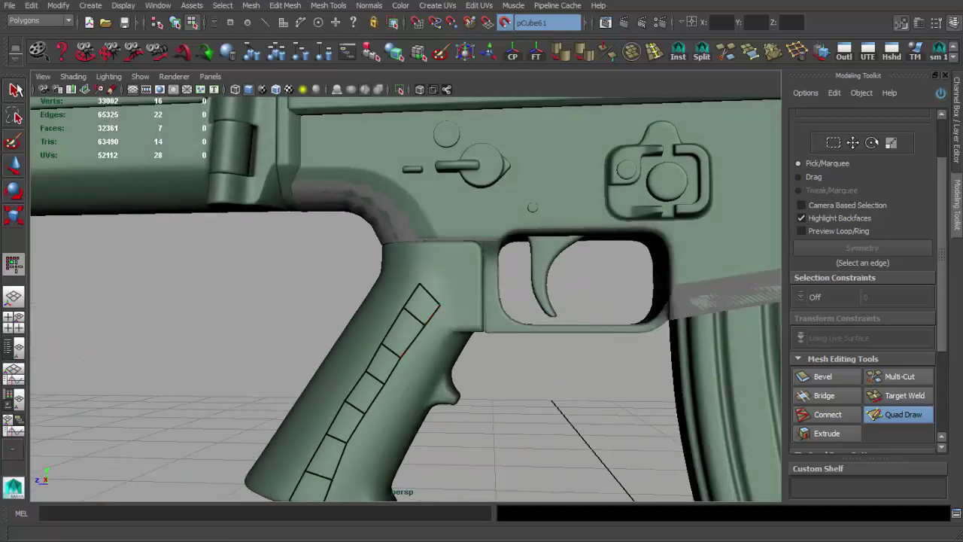
- Exit Quad Draw and review the new quad strip in wireframe and shaded views
key("q")
scroll(376, 247, "down", 2)
left_click_drag(376, 247, 441, 243, "alt")
key("4")
left_click_drag(393, 294, 357, 317, "alt")
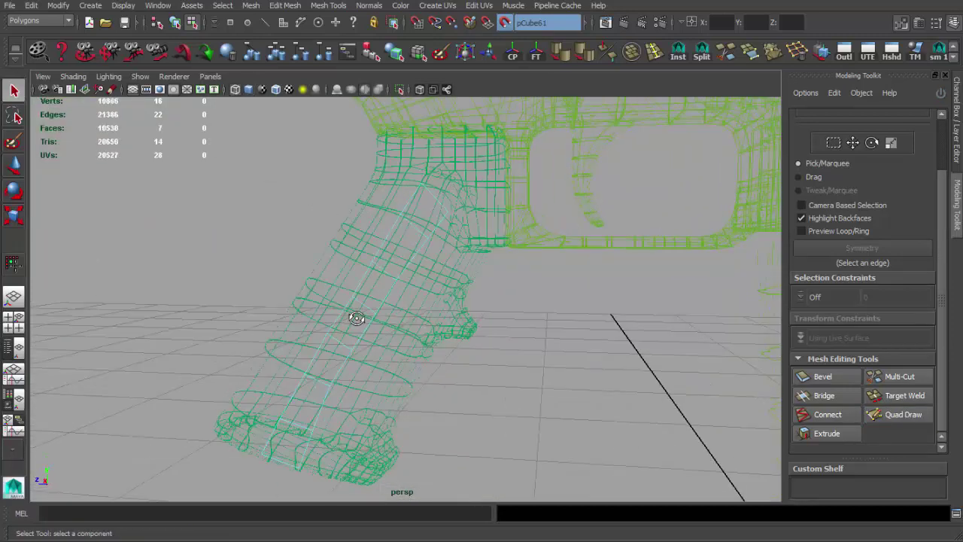
key("5")
scroll(354, 289, "up", 5)
key("w")
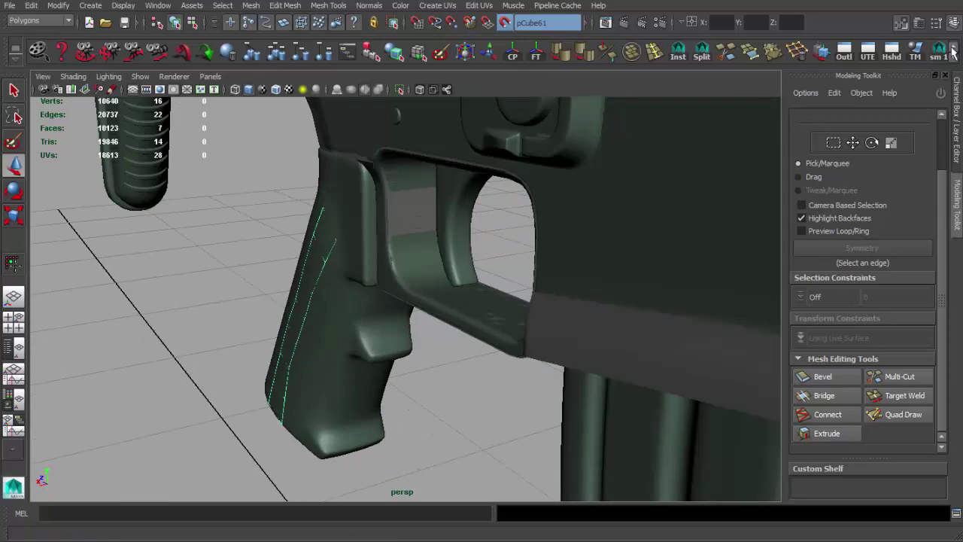
- Hide every layer except LP, then show the main layer as a template for reference
left_click(950, 24)
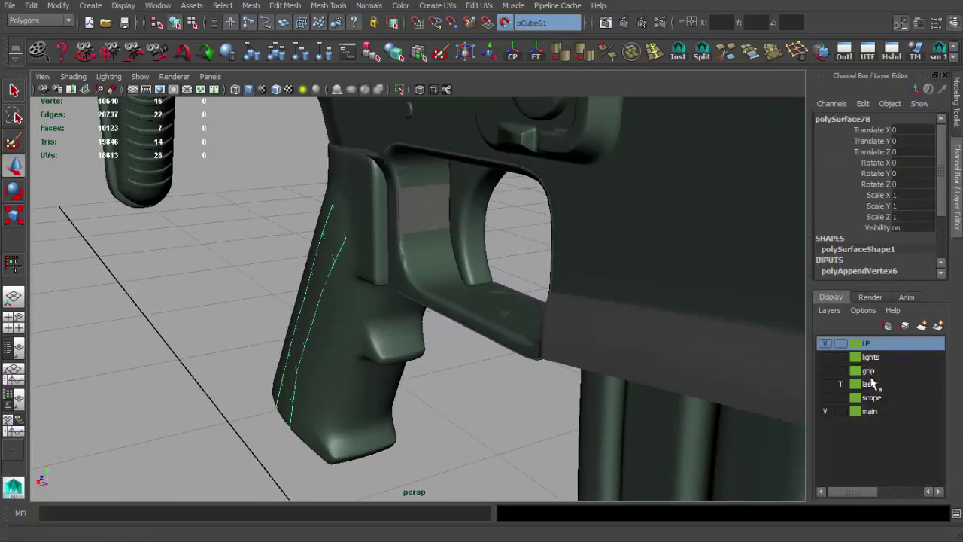
left_click_drag(826, 356, 826, 410)
left_click(825, 411)
left_click(841, 411)
- Select the quad-drawn strip on the grip and delete it
left_click_drag(354, 324, 422, 323, "alt")
left_click(406, 308)
mouse_move(376, 294)
left_mouse_down("alt")
mouse_move(503, 319)
mouse_move(258, 260)
mouse_move(323, 316)
mouse_move(482, 107)
left_mouse_up("alt")
scroll(376, 301, "down", 3)
left_click_drag(376, 301, 406, 286, "alt")
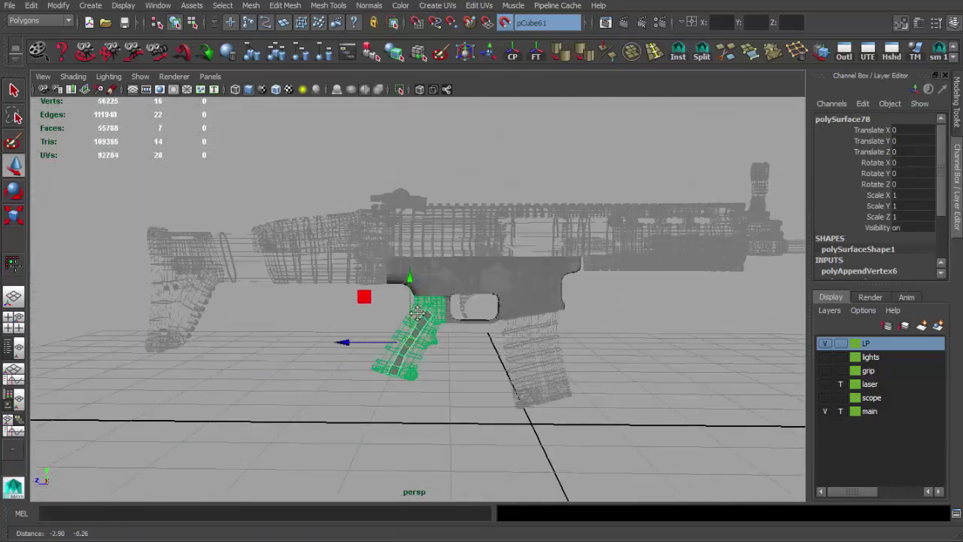
scroll(406, 248, "up", 5)
mouse_move(408, 225)
left_mouse_down("alt")
mouse_move(269, 215)
mouse_move(383, 223)
left_mouse_up("alt")
scroll(365, 228, "down", 2)
middle_click_drag(365, 228, 389, 260, "alt")
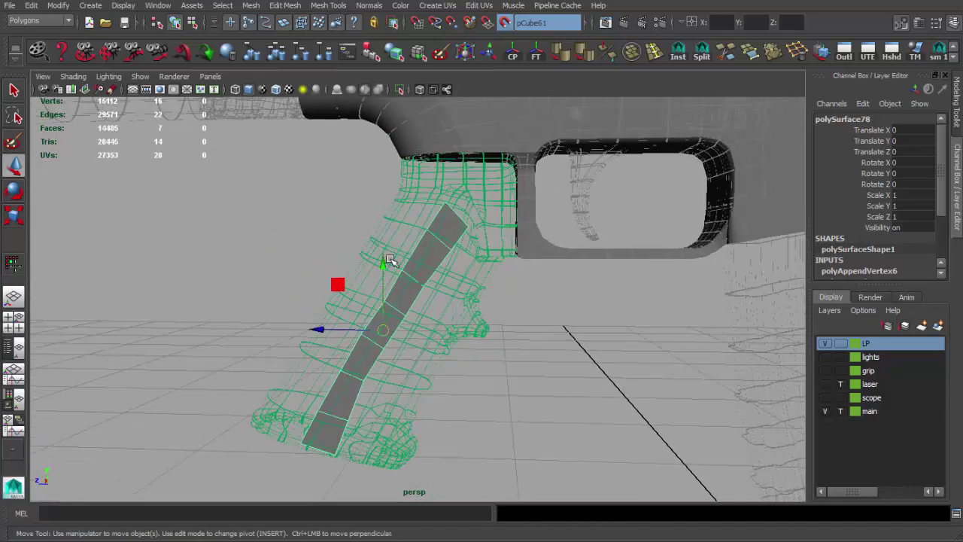
key("Delete")
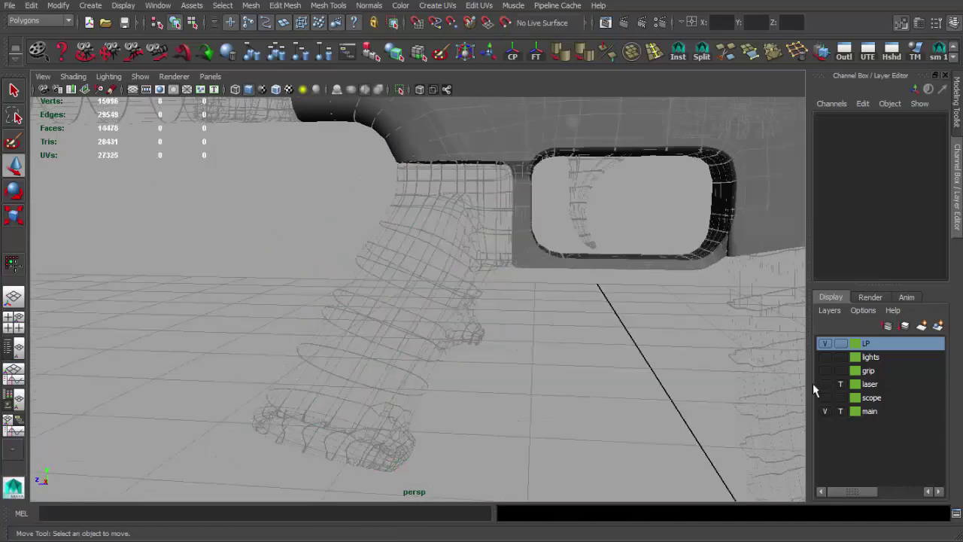
- Show the main layer shaded again and select the blocky grip mesh
left_click(840, 410)
left_click(370, 283)
mouse_move(372, 284)
left_mouse_down("alt")
mouse_move(441, 301)
mouse_move(482, 294)
left_mouse_up("alt")
mouse_move(480, 195)
left_mouse_down("alt")
mouse_move(539, 327)
mouse_move(646, 311)
left_mouse_up("alt")
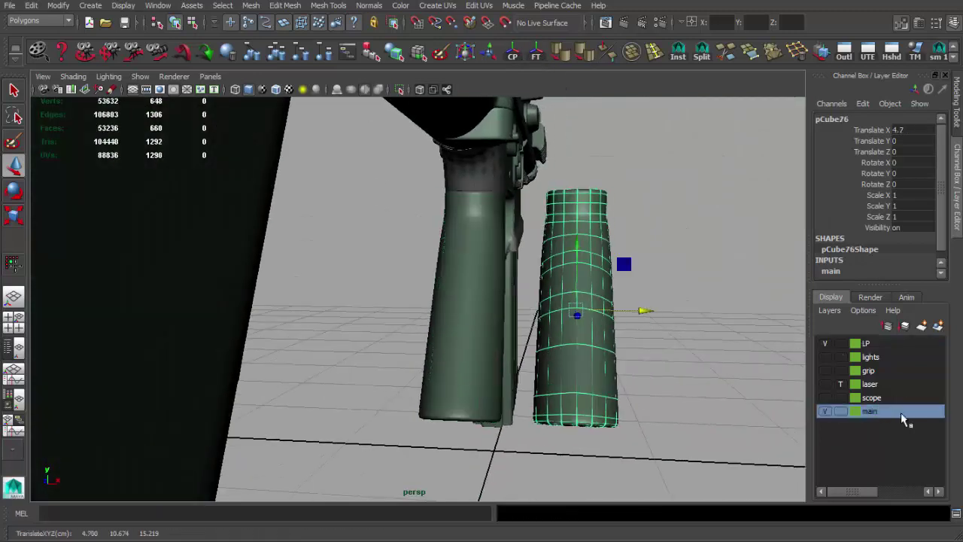
- Add the grip block to the LP layer and set the main layer to template
right_click_drag(900, 413, 925, 430)
left_click(916, 362)
left_click(840, 411)
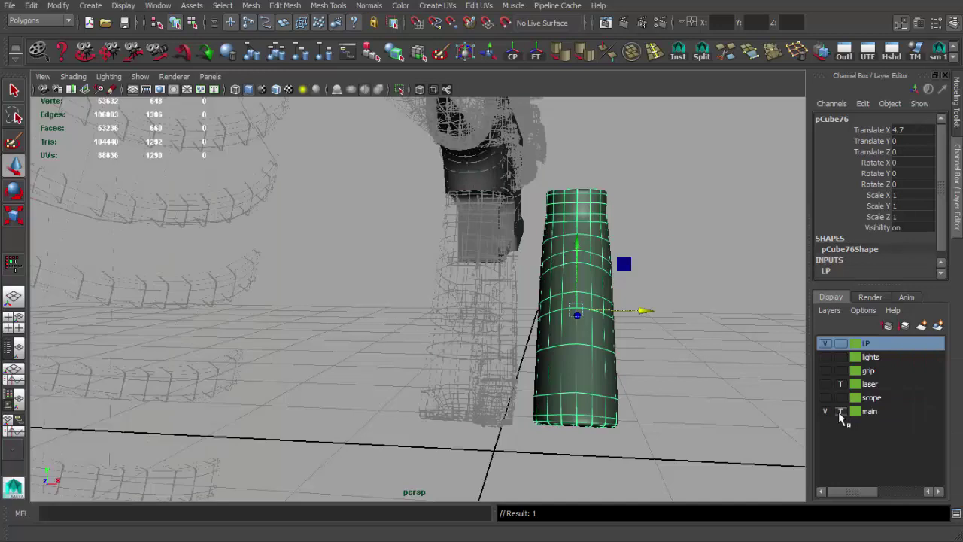
left_click(579, 275)
- Move the grip mesh back to Translate X 0
left_click_drag(595, 281, 580, 258, "alt")
right_click(580, 259)
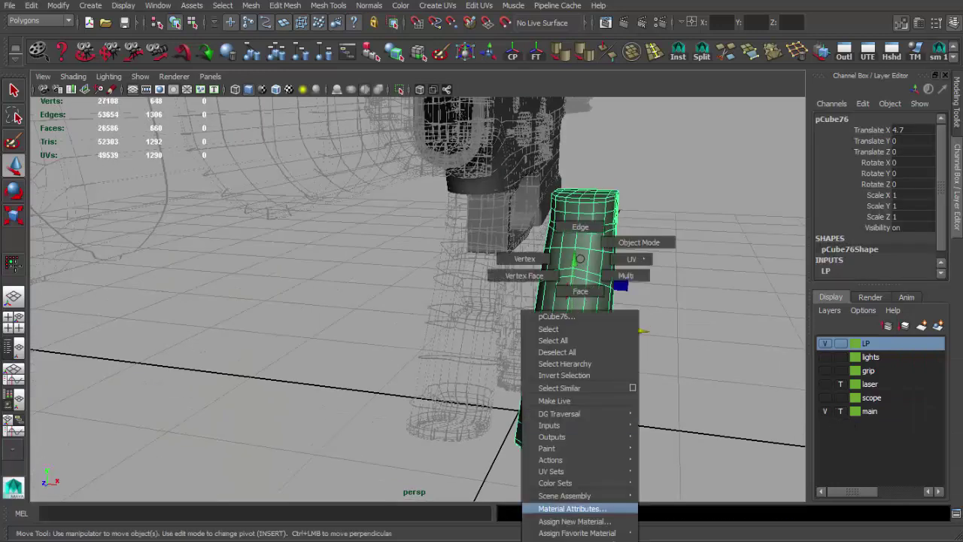
left_click(636, 386)
left_click(595, 279)
left_click(579, 303)
mouse_move(578, 303)
left_mouse_down()
mouse_move(424, 299)
mouse_move(561, 266)
mouse_move(369, 279)
mouse_move(507, 234)
mouse_move(321, 143)
mouse_move(419, 430)
left_mouse_up()
- Frame the grip, check it in the front view, and return to the perspective panel
key("q")
left_click(507, 234)
key("f")
key("space")
key("space")
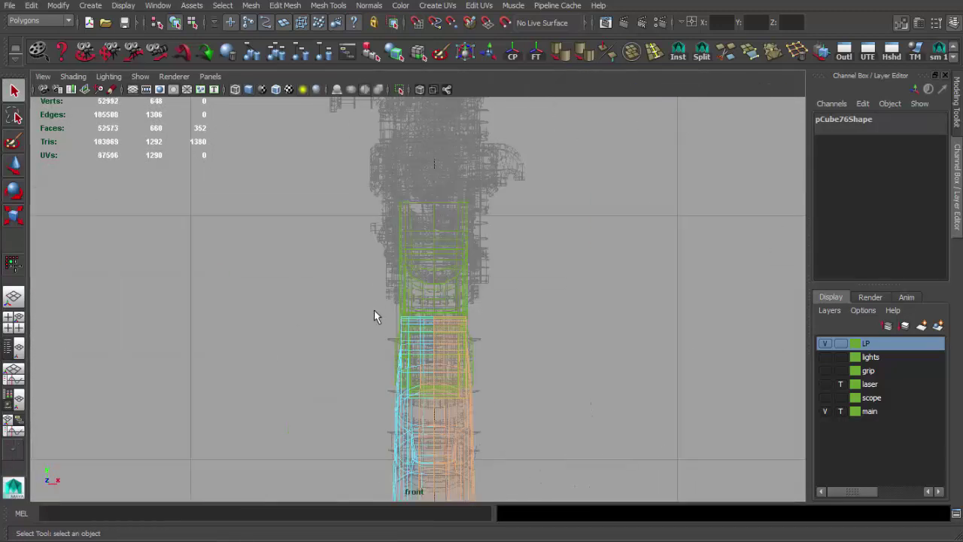
middle_click_drag(374, 316, 364, 204, "alt")
key("space")
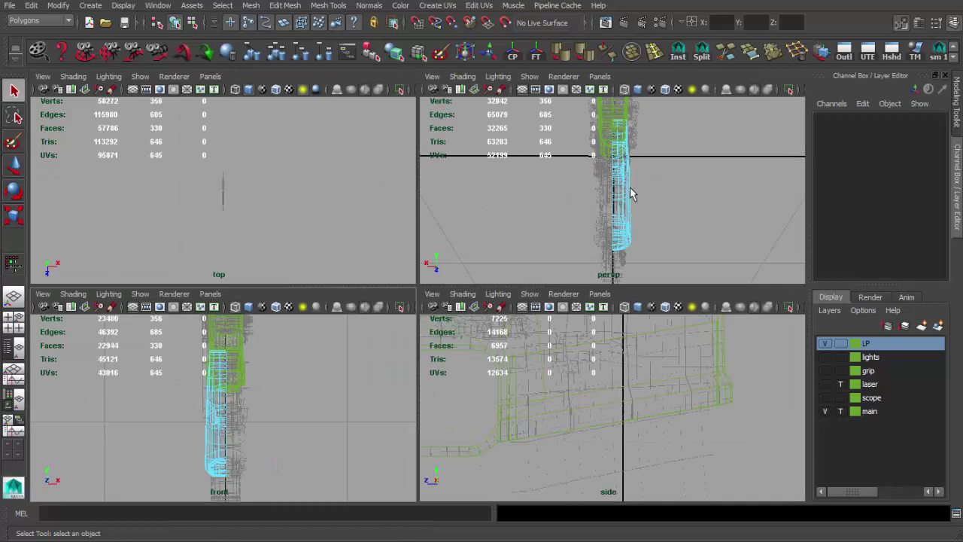
key("space")
left_click(426, 246)
- Frame the grip and delete the first surplus edge loop around it
key("f")
scroll(474, 272, "up", 3)
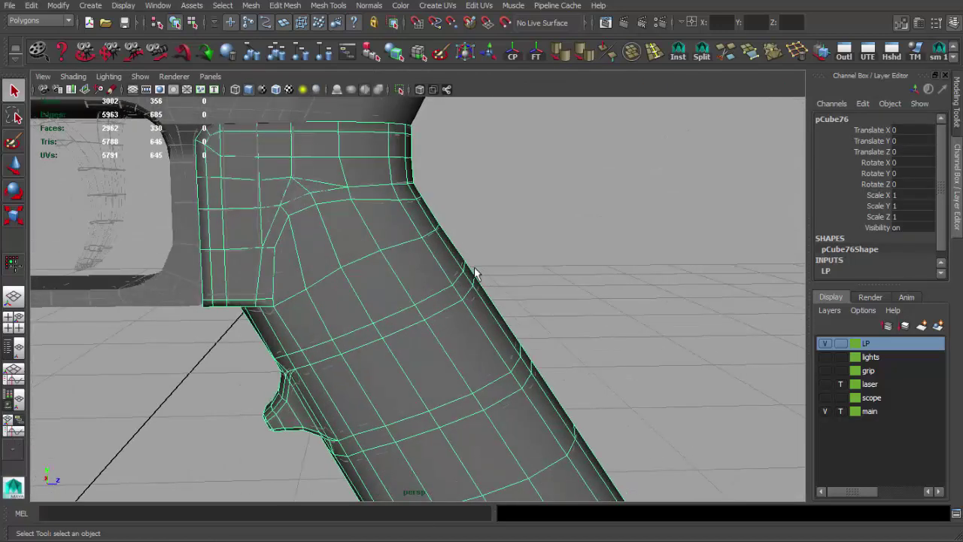
scroll(538, 325, "down", 3)
left_click_drag(538, 325, 481, 308, "alt")
mouse_move(481, 308)
right_mouse_down("alt")
mouse_move(428, 292)
mouse_move(421, 249)
right_mouse_up("alt")
scroll(428, 292, "up", 3)
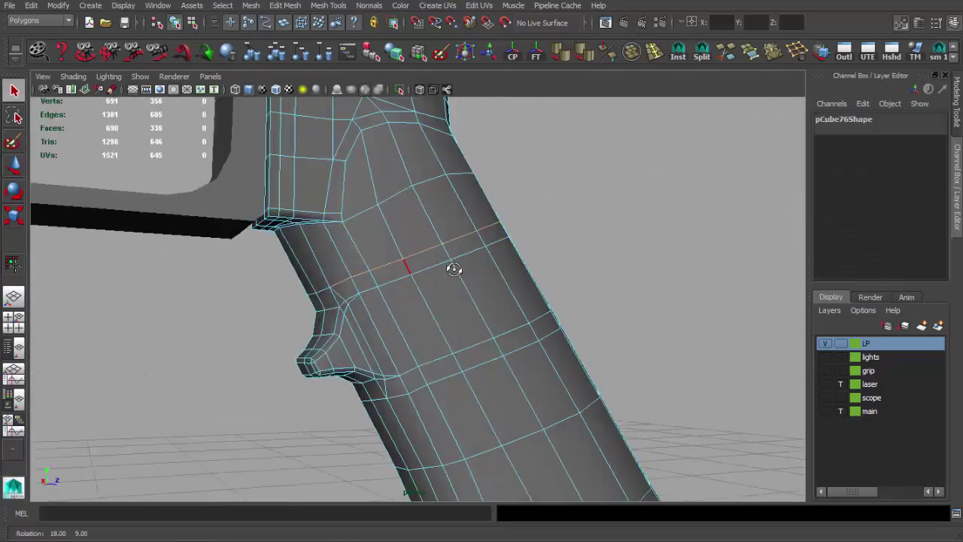
double_click(448, 244)
left_click(775, 52)
- Delete further edge loops on the grip's sides, undoing one mistaken vertical loop deletion
left_click_drag(451, 290, 378, 277, "alt")
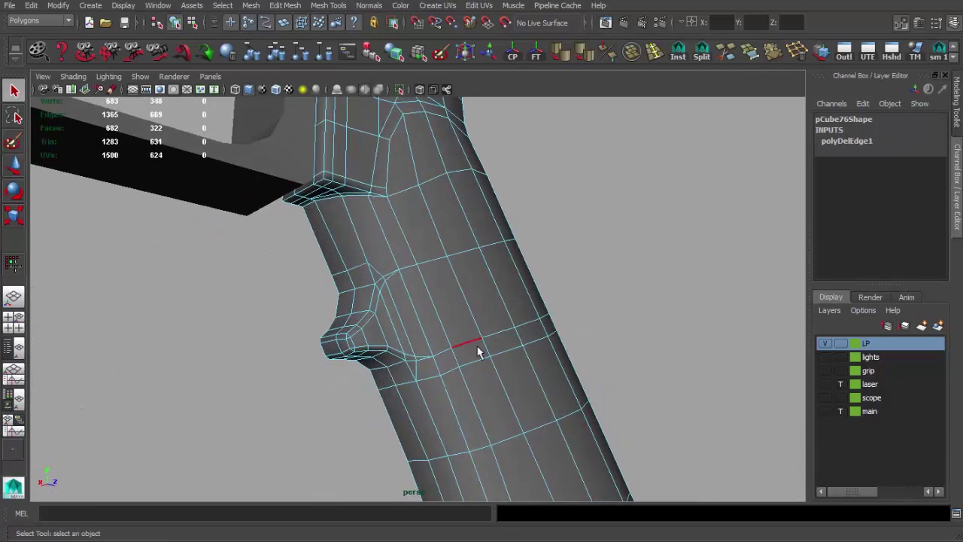
right_click_drag(515, 415, 370, 286, "alt")
mouse_move(507, 307)
left_mouse_down("alt")
mouse_move(441, 326)
mouse_move(541, 416)
mouse_move(489, 340)
mouse_move(328, 386)
left_mouse_up("alt")
key("Delete")
mouse_move(412, 386)
left_mouse_down("alt")
mouse_move(419, 333)
mouse_move(361, 320)
mouse_move(355, 306)
mouse_move(359, 226)
mouse_move(386, 404)
mouse_move(357, 307)
mouse_move(393, 319)
mouse_move(338, 314)
mouse_move(423, 344)
mouse_move(466, 344)
mouse_move(486, 323)
mouse_move(427, 298)
mouse_move(522, 326)
mouse_move(499, 318)
mouse_move(449, 333)
left_mouse_up("alt")
double_click(427, 297)
key("Delete")
mouse_move(389, 336)
left_mouse_down("alt")
mouse_move(580, 316)
mouse_move(544, 270)
mouse_move(556, 273)
mouse_move(530, 304)
left_mouse_up("alt")
key("ctrl+z")
- Reselect the grip in object mode and inspect its underside and base
right_click_drag(509, 301, 490, 268, "alt")
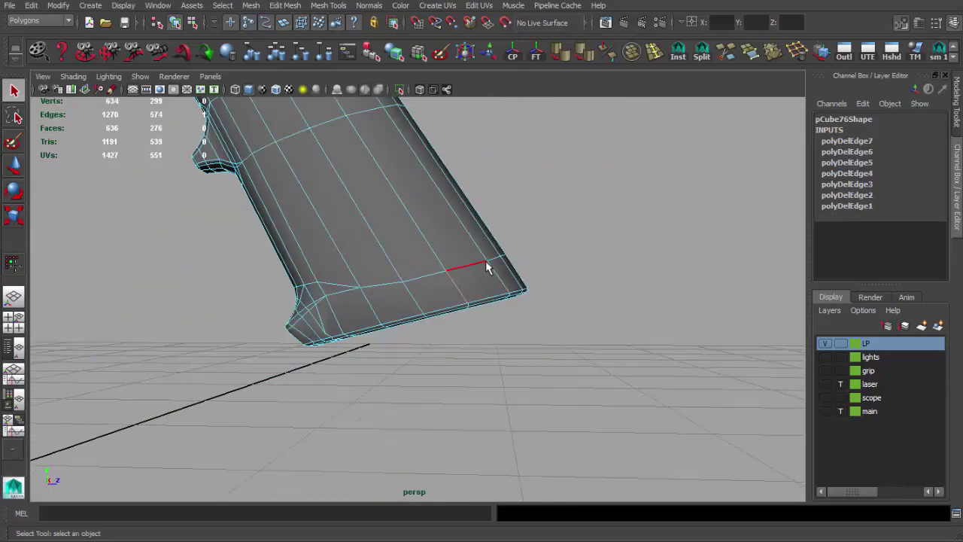
key("F8")
left_click_drag(489, 269, 314, 314, "alt")
left_click(314, 315)
right_click_drag(314, 314, 196, 322, "alt")
left_click_drag(196, 322, 409, 284, "alt")
left_click(409, 283)
mouse_move(438, 327)
right_mouse_down("alt")
mouse_move(462, 352)
mouse_move(457, 372)
right_mouse_up("alt")
mouse_move(436, 298)
left_mouse_down("alt")
mouse_move(381, 380)
mouse_move(610, 206)
left_mouse_up("alt")
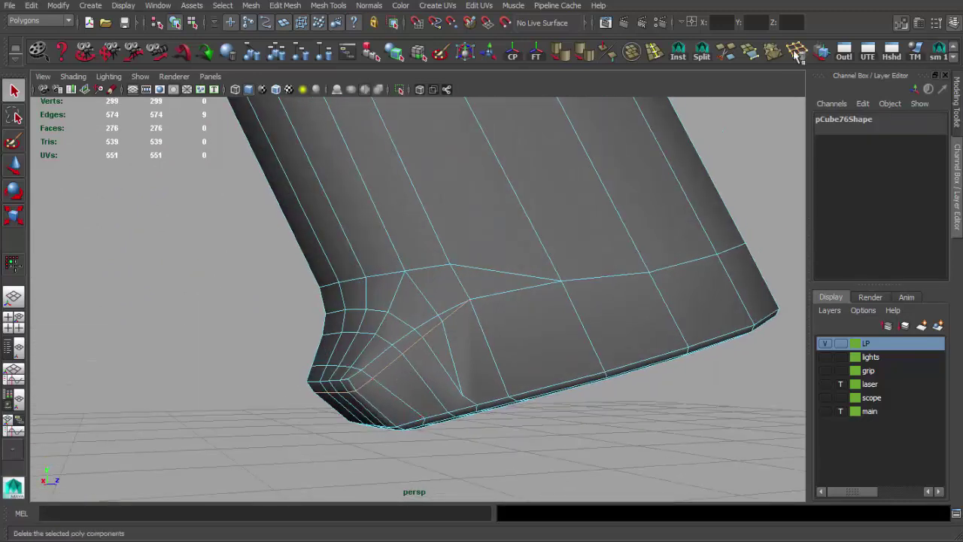
- Delete an extra edge at the grip's base with the Delete Edge shelf button
left_click_drag(539, 273, 455, 359, "alt")
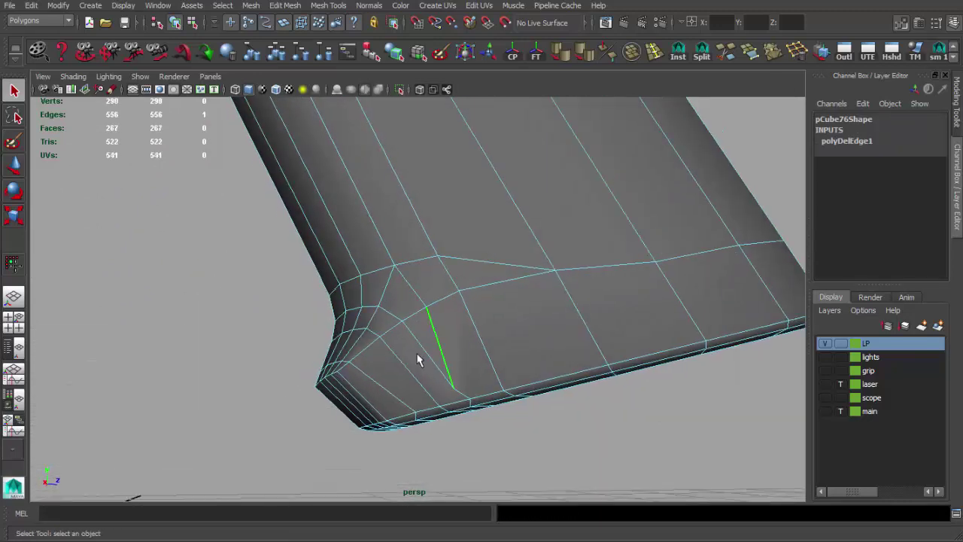
key("F9")
key("4")
left_click(406, 374)
key("5")
mouse_move(434, 376)
left_mouse_down("alt")
mouse_move(486, 402)
mouse_move(372, 382)
left_mouse_up("alt")
left_click_drag(424, 348, 662, 318, "alt")
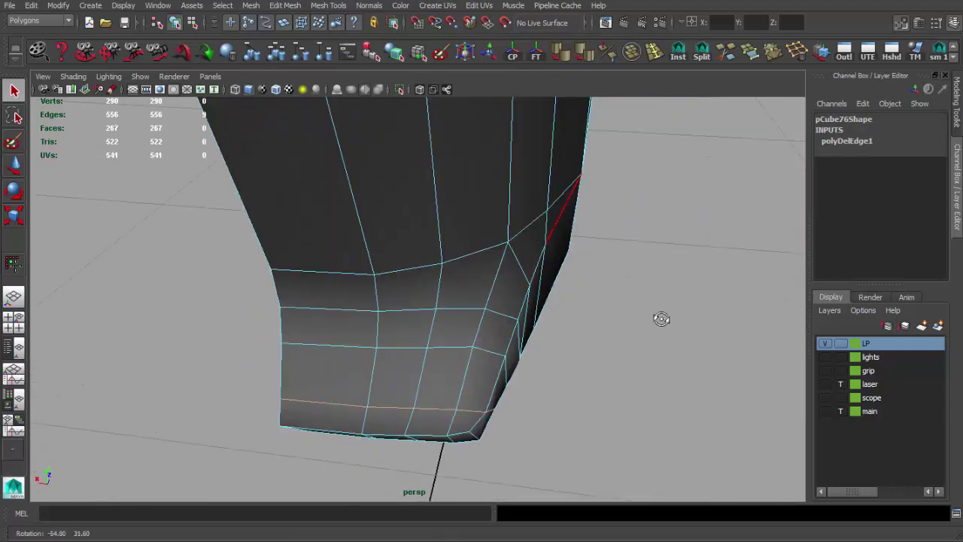
left_click(802, 55)
left_click_drag(440, 279, 460, 338, "alt")
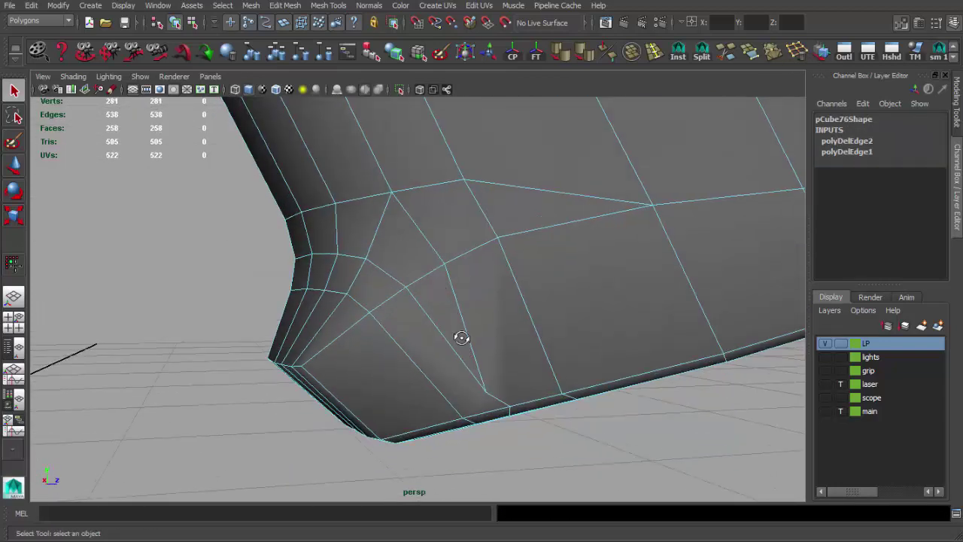
- Merge the selected base vertices to their centre
key("F9")
left_click(495, 380)
key("4")
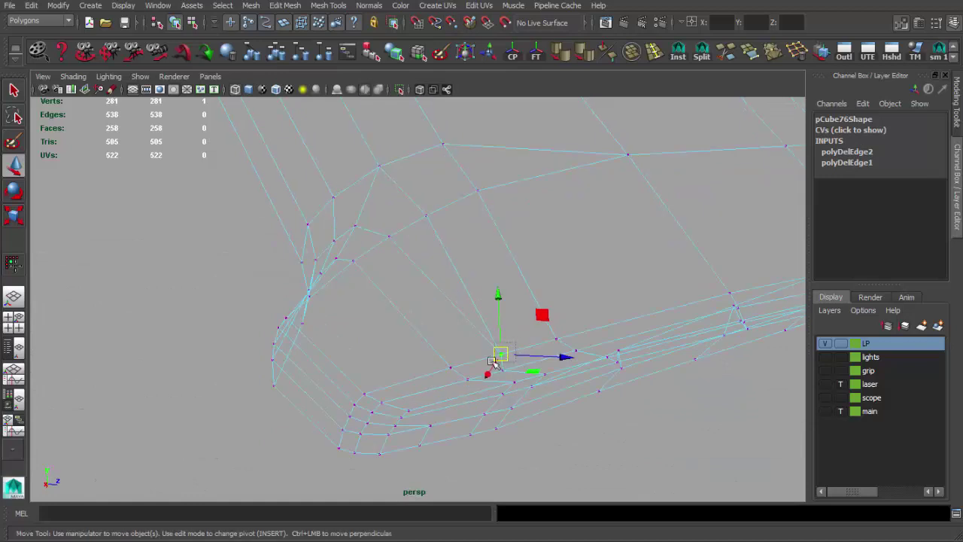
left_click(773, 49)
key("5")
- Preview the grip smoothed and select the whole mesh
mouse_move(461, 334)
left_mouse_down("alt")
mouse_move(485, 359)
mouse_move(481, 389)
mouse_move(625, 374)
mouse_move(379, 351)
mouse_move(316, 357)
mouse_move(333, 182)
mouse_move(414, 245)
mouse_move(504, 233)
mouse_move(461, 302)
left_mouse_up("alt")
key("3")
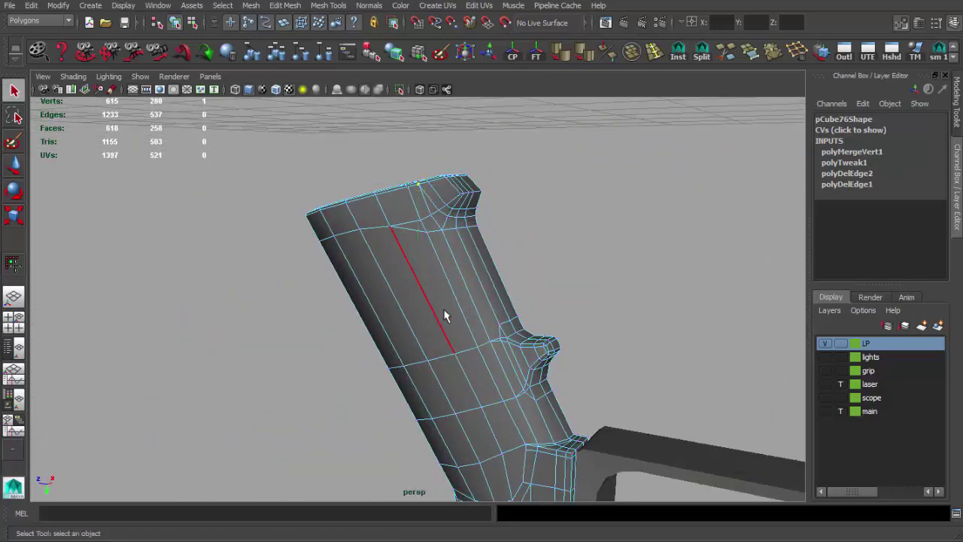
left_click(444, 316)
mouse_move(387, 271)
left_mouse_down("alt")
mouse_move(450, 330)
mouse_move(354, 273)
mouse_move(384, 283)
mouse_move(518, 409)
left_mouse_up("alt")
- Turn off smooth preview, isolate the grip, and delete the edge loop near its top
key("1")
scroll(518, 408, "up", 2)
key("ctrl+1")
left_click_drag(415, 208, 465, 260, "alt")
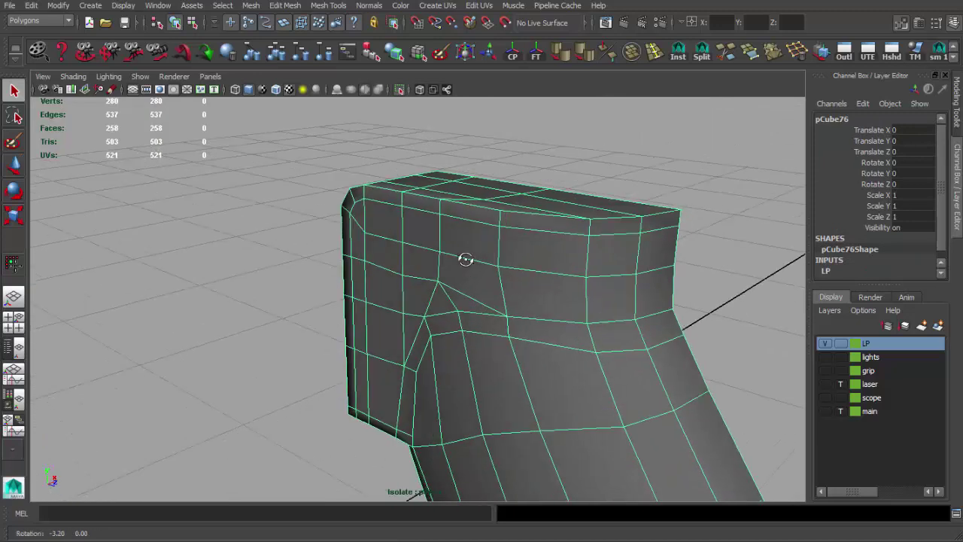
key("F10")
mouse_move(538, 228)
left_mouse_down("alt")
mouse_move(387, 236)
mouse_move(355, 322)
mouse_move(408, 207)
mouse_move(381, 266)
mouse_move(333, 262)
mouse_move(391, 248)
left_mouse_up("alt")
double_click(355, 322)
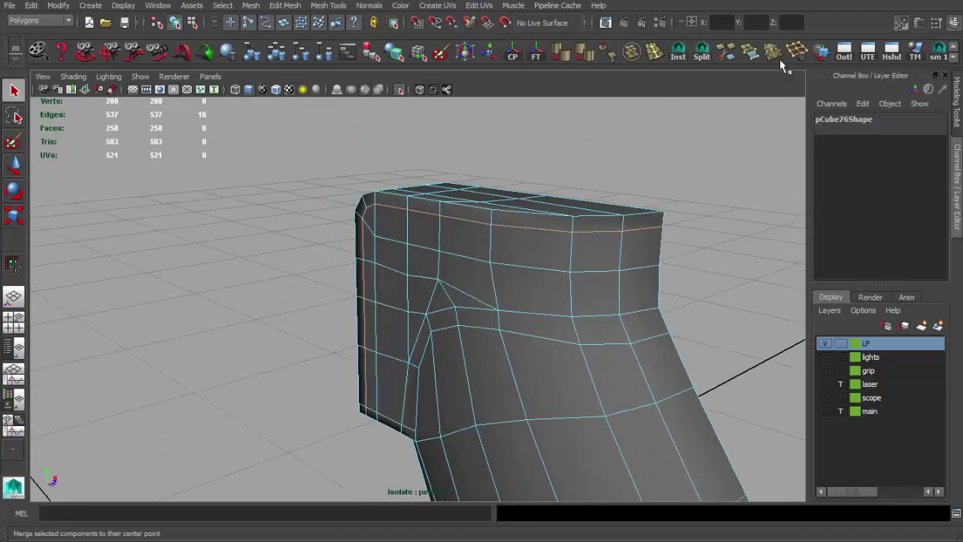
key("Delete")
- Soften all the grip's edges with Normals > Soften Edge
mouse_move(494, 247)
left_mouse_down("alt")
mouse_move(573, 243)
mouse_move(423, 215)
mouse_move(361, 247)
mouse_move(347, 347)
left_mouse_up("alt")
double_click(361, 247)
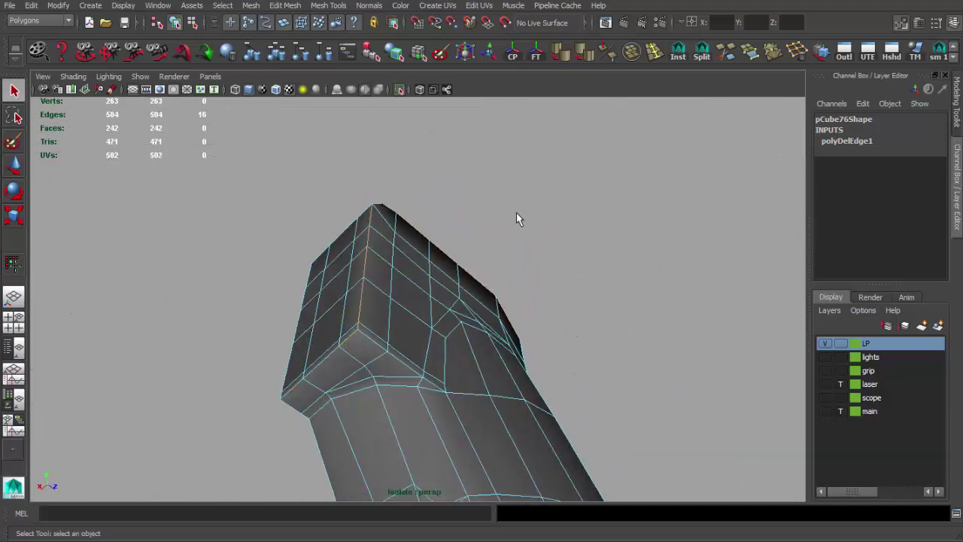
left_click(584, 53)
mouse_move(421, 286)
left_mouse_down("alt")
mouse_move(429, 311)
mouse_move(424, 285)
mouse_move(465, 197)
mouse_move(413, 218)
mouse_move(451, 188)
left_mouse_up("alt")
left_click(469, 286)
left_click(391, 5)
left_click(399, 104)
left_click_drag(529, 156, 446, 239, "alt")
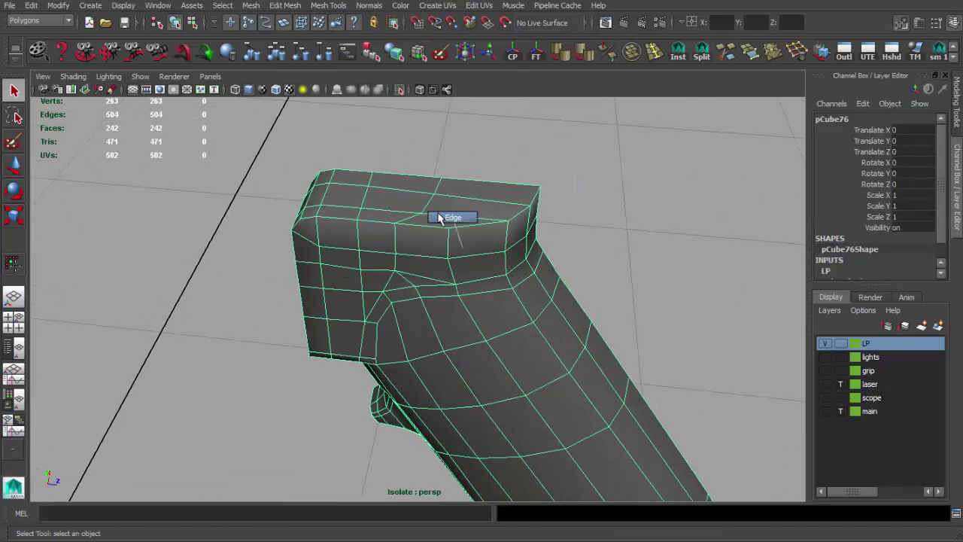
- Select edges across the top, then merge two pairs of top-corner vertices
key("F10")
left_click_drag(301, 269, 374, 205, "alt")
mouse_move(305, 340)
left_mouse_down("alt")
mouse_move(467, 238)
mouse_move(459, 298)
mouse_move(371, 257)
left_mouse_up("alt")
key("F8")
key("F9")
left_click(473, 279)
key("4")
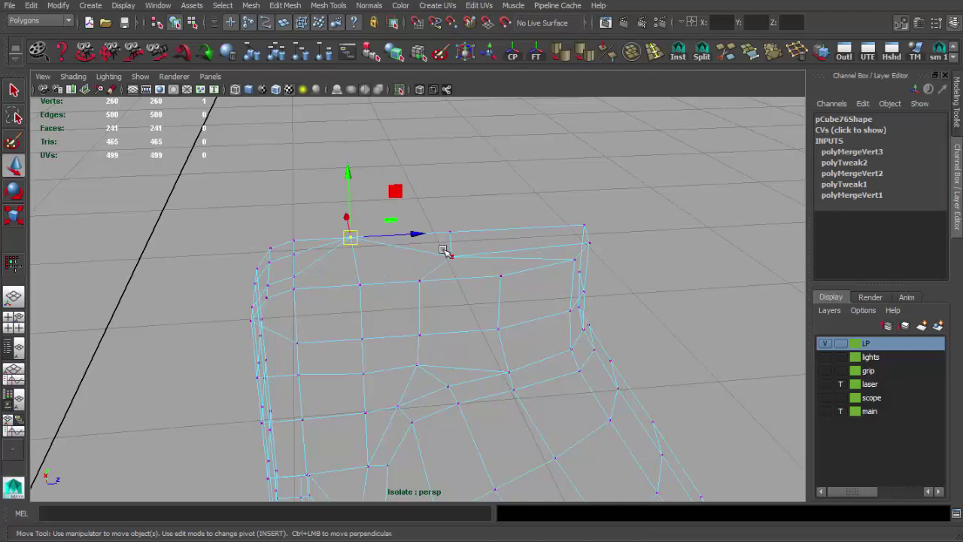
key("ctrl+m")
left_click_drag(475, 252, 434, 258, "alt")
key("ctrl+m")
mouse_move(436, 298)
left_mouse_down("alt")
mouse_move(489, 326)
mouse_move(429, 344)
left_mouse_up("alt")
key("5")
- Merge a further set of corner vertices on the grip's top
mouse_move(345, 347)
left_mouse_down("alt")
mouse_move(387, 348)
mouse_move(455, 303)
mouse_move(348, 321)
mouse_move(432, 276)
mouse_move(428, 288)
mouse_move(394, 293)
mouse_move(366, 269)
mouse_move(429, 283)
mouse_move(434, 258)
mouse_move(544, 274)
mouse_move(516, 258)
mouse_move(630, 297)
left_mouse_up("alt")
key("ctrl+m")
key("w")
mouse_move(651, 252)
left_mouse_down("alt")
mouse_move(533, 249)
mouse_move(486, 288)
left_mouse_up("alt")
right_click_drag(486, 288, 430, 291, "alt")
left_click_drag(430, 291, 359, 322, "alt")
key("q")
- Delete a horizontal edge loop and two more edges across the grip's top
left_click(363, 306)
left_click_drag(452, 328, 376, 283, "alt")
double_click(376, 280)
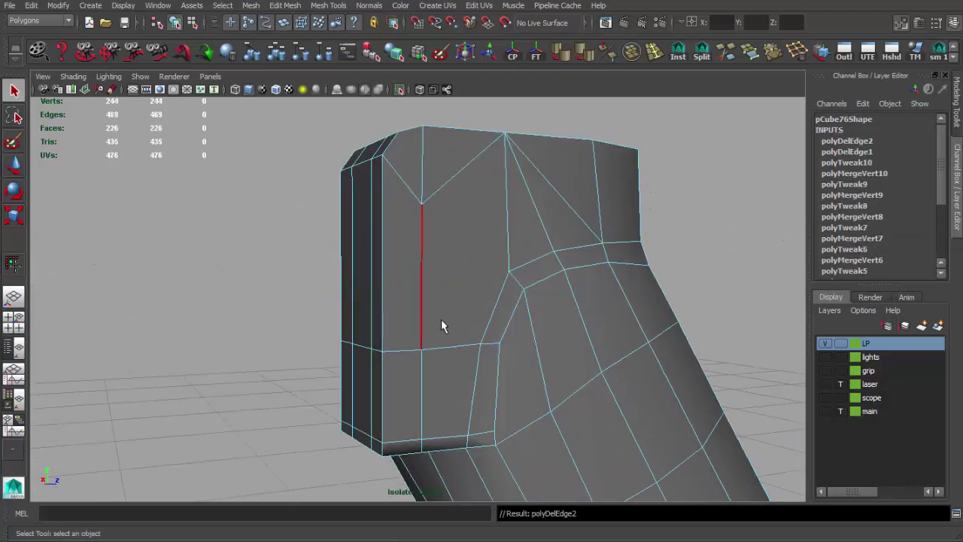
key("Delete")
mouse_move(422, 319)
left_mouse_down("alt")
mouse_move(391, 285)
mouse_move(440, 318)
mouse_move(415, 288)
mouse_move(451, 354)
mouse_move(398, 254)
mouse_move(414, 228)
mouse_move(399, 294)
mouse_move(340, 259)
left_mouse_up("alt")
left_click(468, 318)
key("Delete")
left_click(451, 354)
key("Delete")
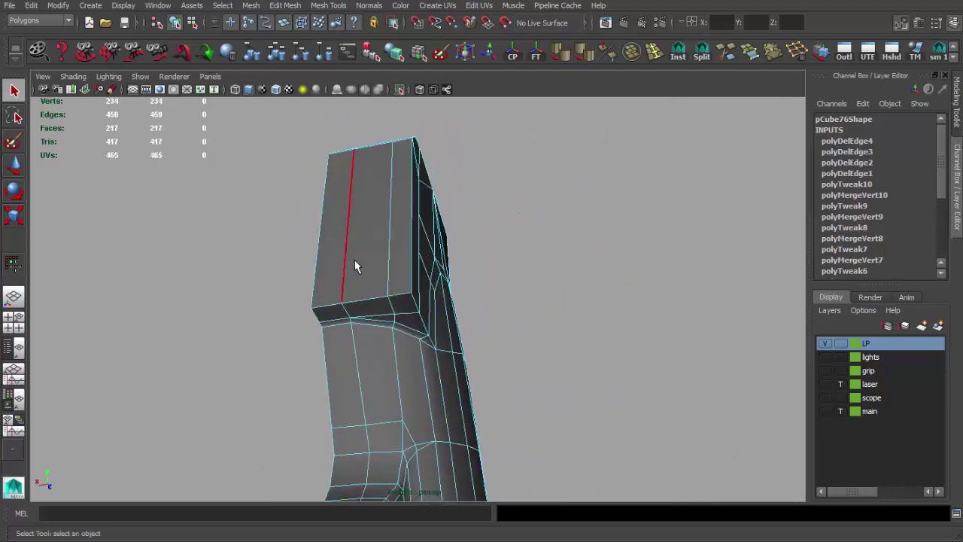
- Delete the remaining extra edges on the top, ending back in object mode
left_click_drag(392, 277, 374, 268, "alt")
key("F8")
mouse_move(409, 240)
left_mouse_down("alt")
mouse_move(366, 268)
mouse_move(458, 286)
left_mouse_up("alt")
key("F10")
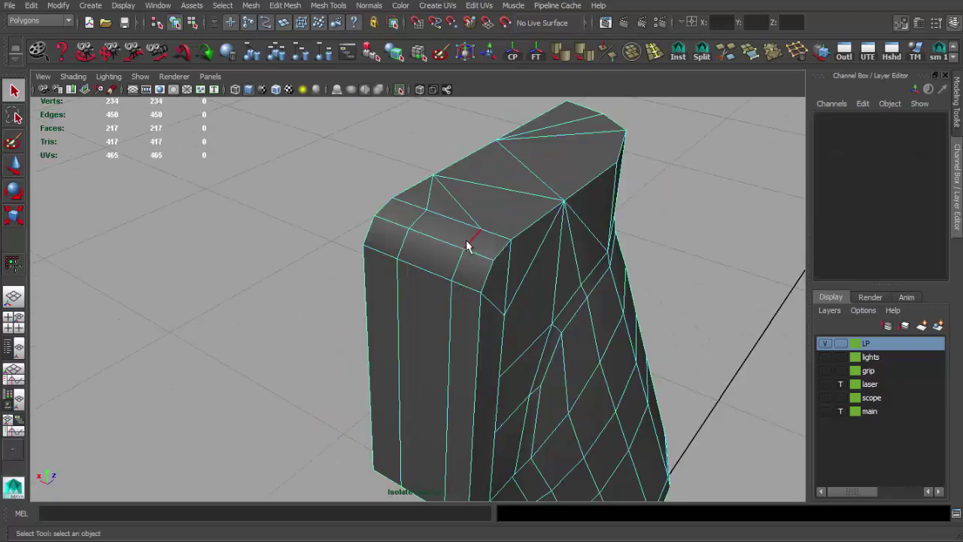
mouse_move(418, 220)
left_mouse_down("alt")
mouse_move(419, 198)
mouse_move(487, 414)
left_mouse_up("alt")
scroll(467, 416, "up", 2)
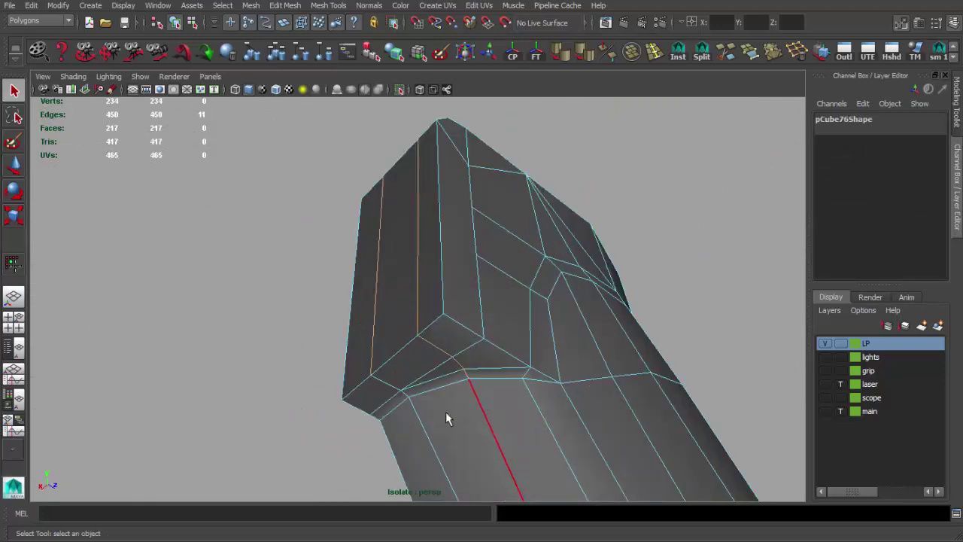
key("Delete")
mouse_move(434, 340)
left_mouse_down("alt")
mouse_move(404, 273)
mouse_move(376, 325)
mouse_move(451, 301)
left_mouse_up("alt")
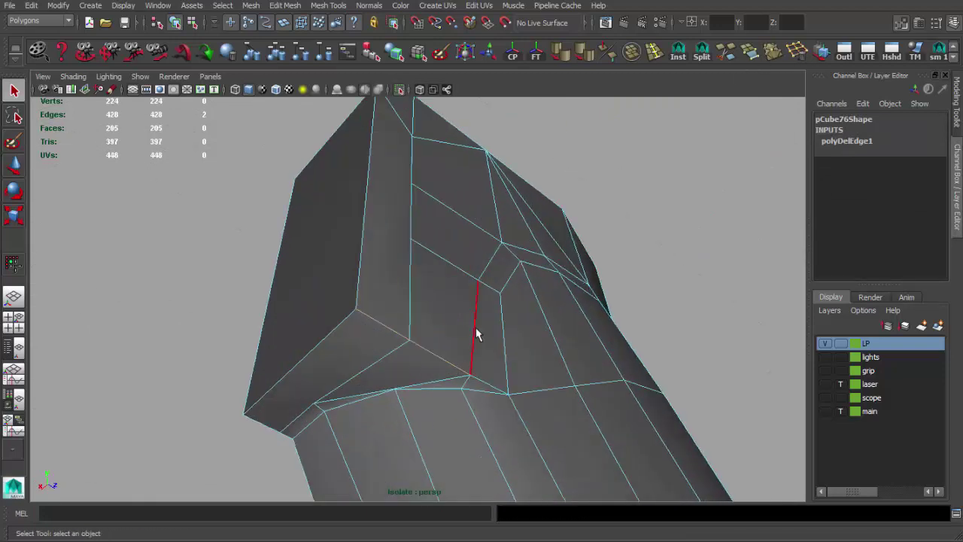
key("Delete")
key("F8")
- Cut a new split edge across the face where the top block meets the handle
left_click(700, 54)
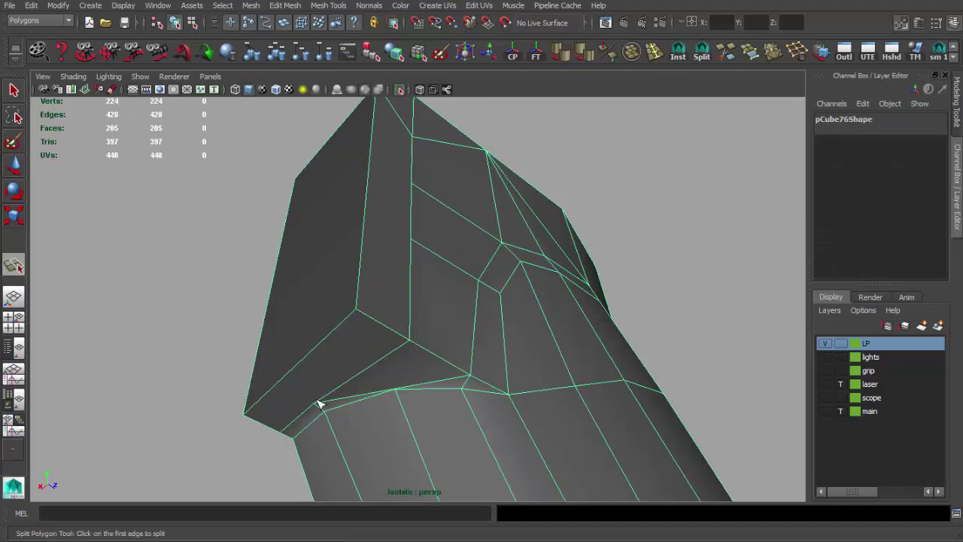
key("Return")
mouse_move(261, 406)
left_mouse_down("alt")
mouse_move(343, 369)
mouse_move(315, 400)
mouse_move(449, 407)
mouse_move(439, 430)
mouse_move(395, 368)
mouse_move(329, 369)
mouse_move(416, 348)
mouse_move(344, 374)
mouse_move(430, 398)
left_mouse_up("alt")
- Select the corner vertex and move it into place
key("F8")
left_click(413, 414)
key("w")
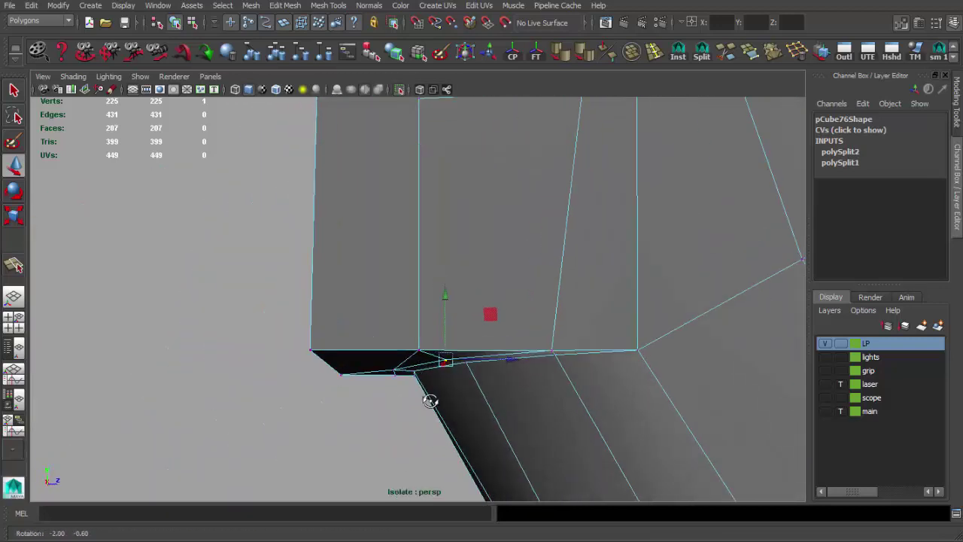
middle_click_drag(429, 398, 400, 389, "alt")
left_click_drag(399, 389, 396, 366, "alt")
mouse_move(395, 366)
right_mouse_down("alt")
mouse_move(393, 316)
mouse_move(512, 344)
mouse_move(408, 323)
right_mouse_up("alt")
left_click_drag(408, 323, 384, 371, "alt")
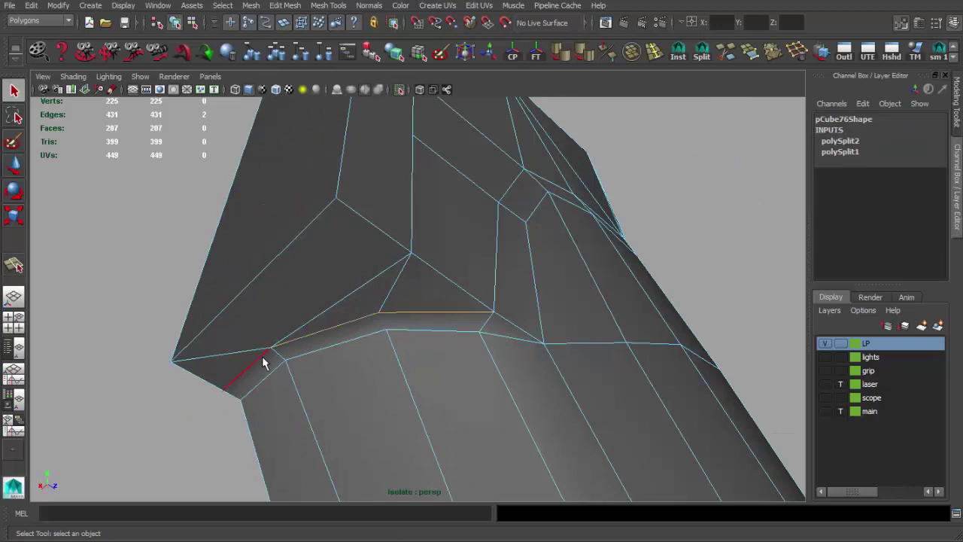
- Delete the extra corner edges and soften the remaining ones
left_click(390, 292, "shift")
mouse_move(391, 292)
left_mouse_down("alt")
mouse_move(411, 331)
mouse_move(508, 280)
mouse_move(284, 331)
left_mouse_up("alt")
key("Delete")
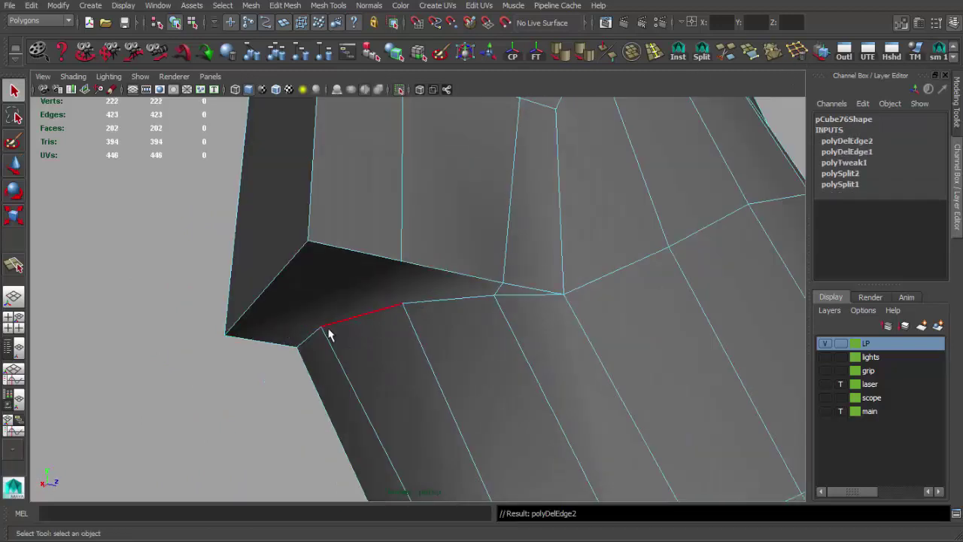
left_click(505, 295, "shift")
key("w")
left_click_drag(506, 295, 494, 307, "alt")
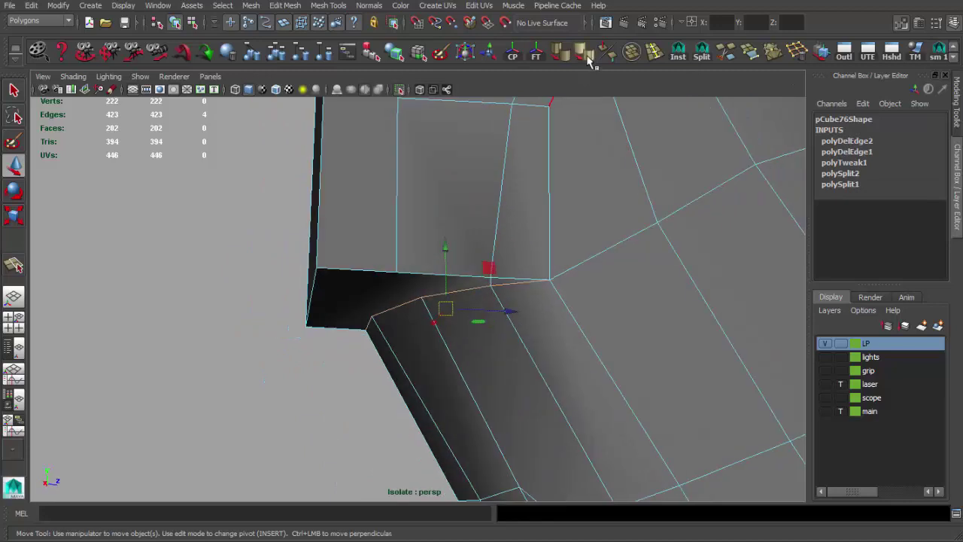
- Merge the corner vertex, leaving 221 vertices and 202 faces
left_click(586, 51)
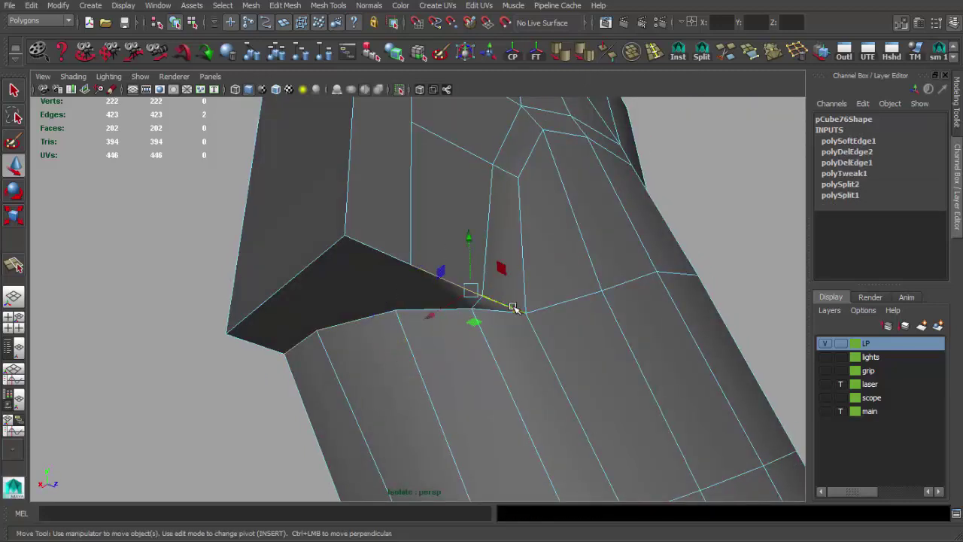
right_click_drag(524, 311, 483, 294)
left_click_drag(484, 295, 408, 291, "alt")
left_click(408, 291)
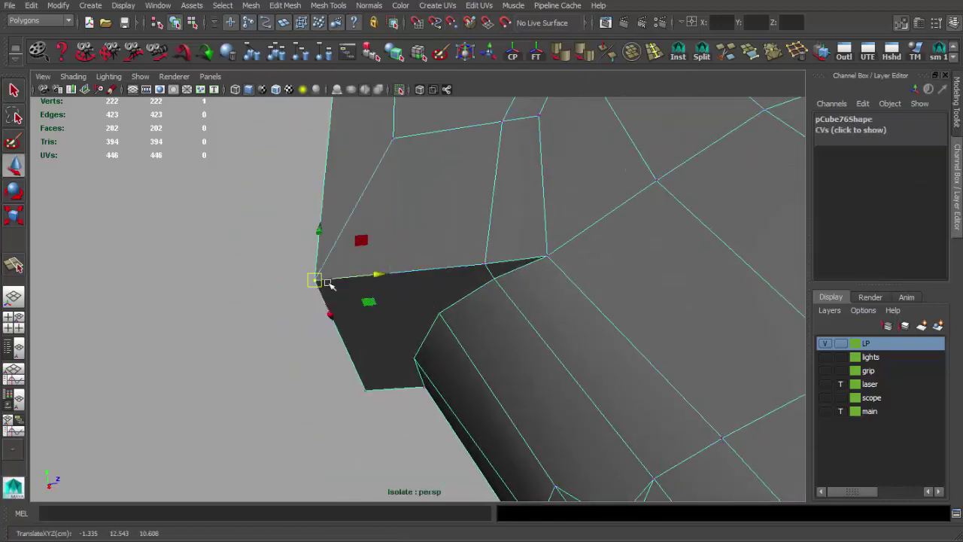
left_click_drag(329, 283, 372, 331, "alt")
mouse_move(382, 273)
left_mouse_down("alt")
mouse_move(419, 275)
mouse_move(366, 327)
mouse_move(387, 269)
mouse_move(384, 295)
left_mouse_up("alt")
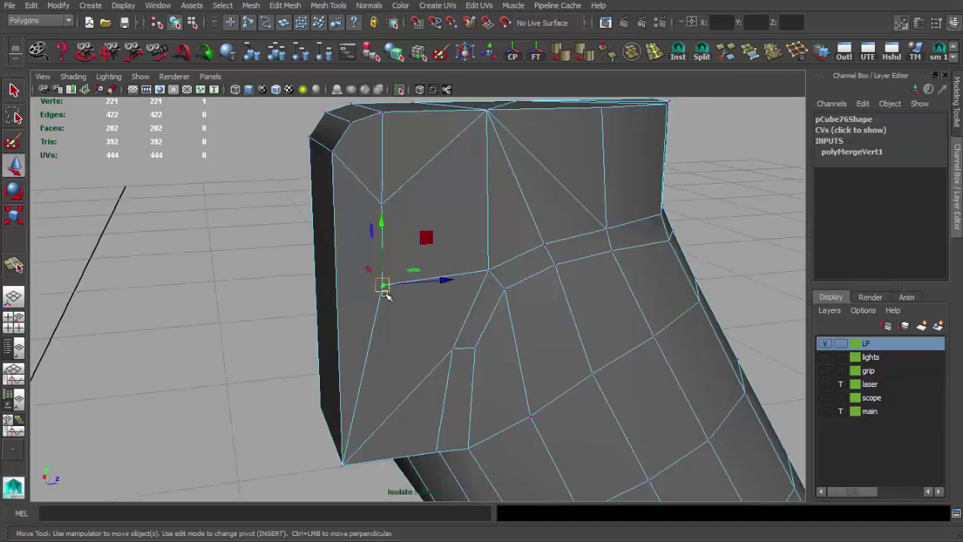
- Merge the selected upper-corner vertices into one
left_click_drag(399, 144, 371, 164, "alt")
key("q")
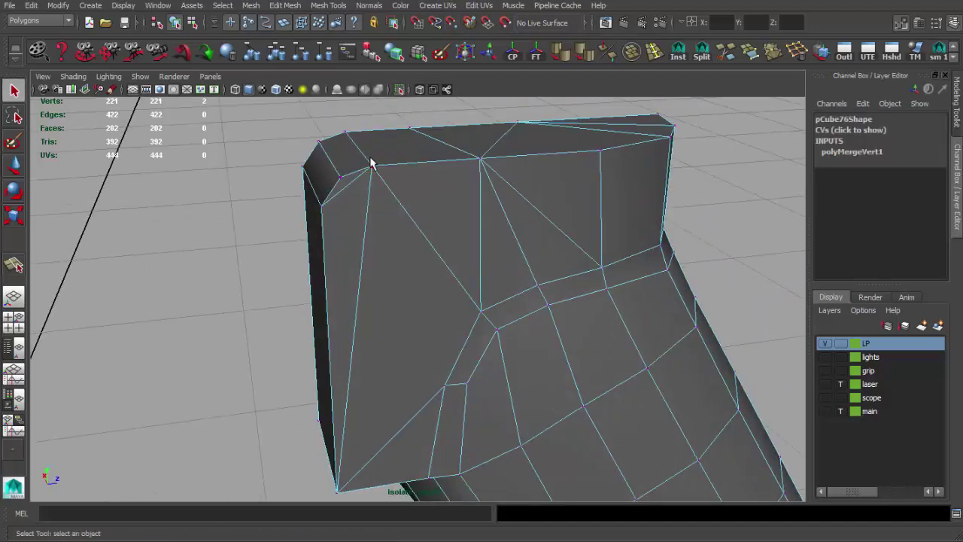
left_click(761, 57)
mouse_move(466, 263)
left_mouse_down("alt")
mouse_move(477, 276)
mouse_move(458, 218)
mouse_move(421, 251)
mouse_move(551, 272)
mouse_move(341, 264)
mouse_move(294, 308)
mouse_move(544, 278)
mouse_move(410, 279)
left_mouse_up("alt")
- Move the vertex up toward the ridge edge
left_click_drag(454, 214, 479, 164)
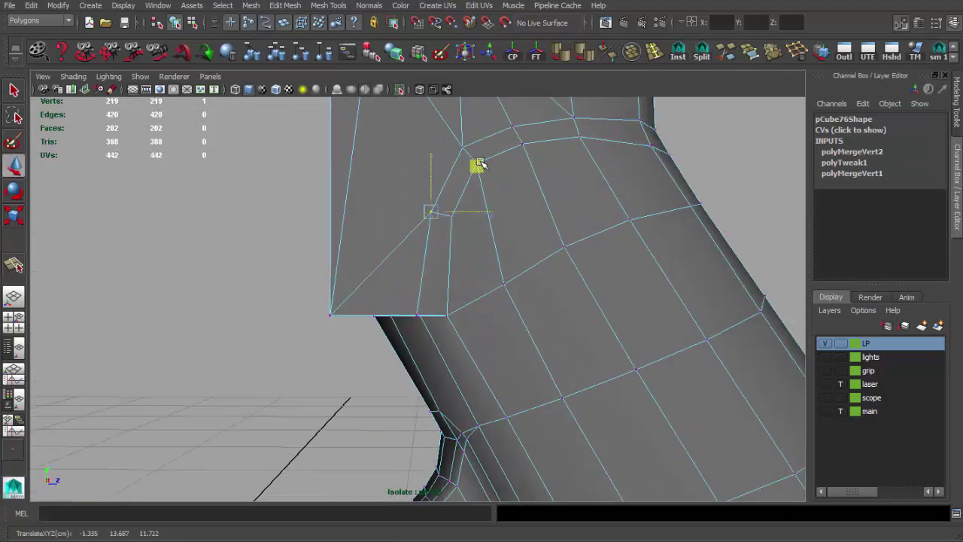
mouse_move(508, 108)
left_mouse_down("alt")
mouse_move(482, 248)
mouse_move(461, 269)
mouse_move(547, 251)
mouse_move(454, 280)
left_mouse_up("alt")
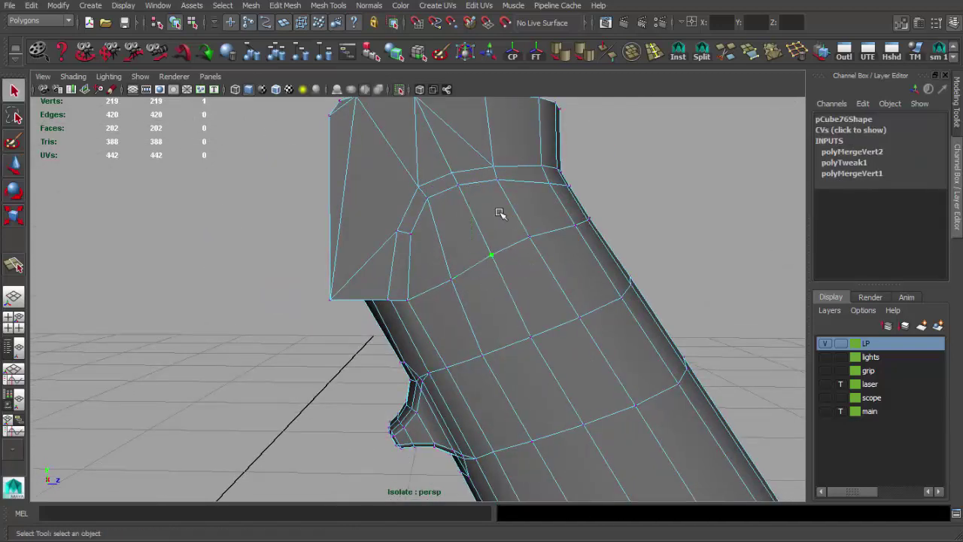
mouse_move(490, 191)
left_mouse_down("alt")
mouse_move(440, 308)
mouse_move(441, 198)
mouse_move(404, 200)
mouse_move(476, 202)
mouse_move(451, 275)
left_mouse_up("alt")
right_click_drag(451, 275, 399, 318, "alt")
- Split the face below the grip top with a new edge, reaching 204 faces
key("q")
mouse_move(401, 325)
left_mouse_down("alt")
mouse_move(451, 306)
mouse_move(434, 338)
mouse_move(522, 340)
mouse_move(454, 282)
left_mouse_up("alt")
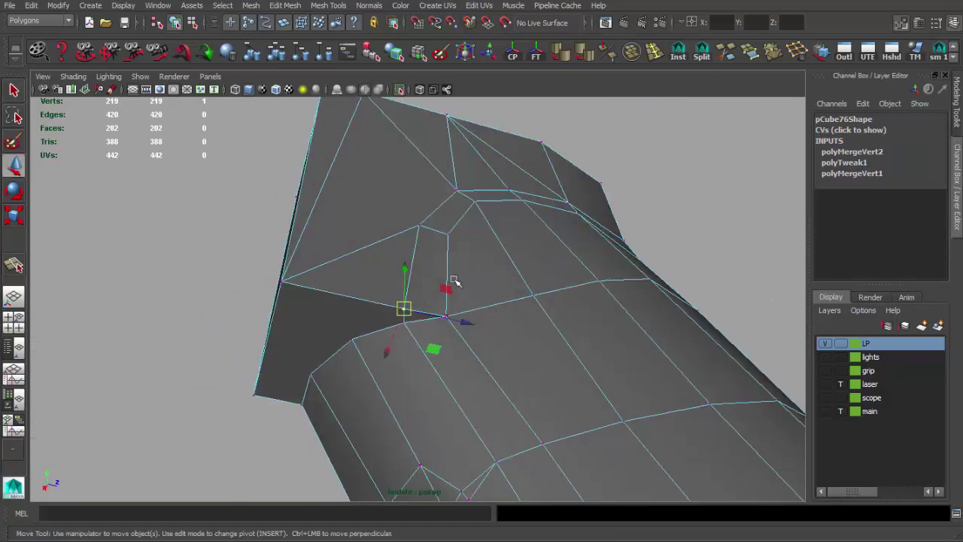
left_click_drag(379, 318, 348, 322, "alt")
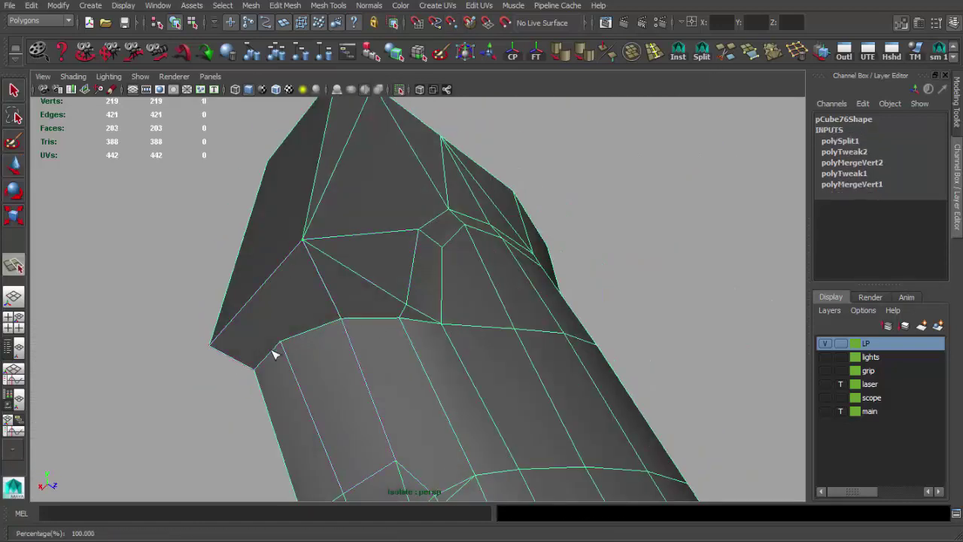
left_click_drag(295, 353, 306, 393, "alt")
right_click_drag(307, 393, 361, 366, "alt")
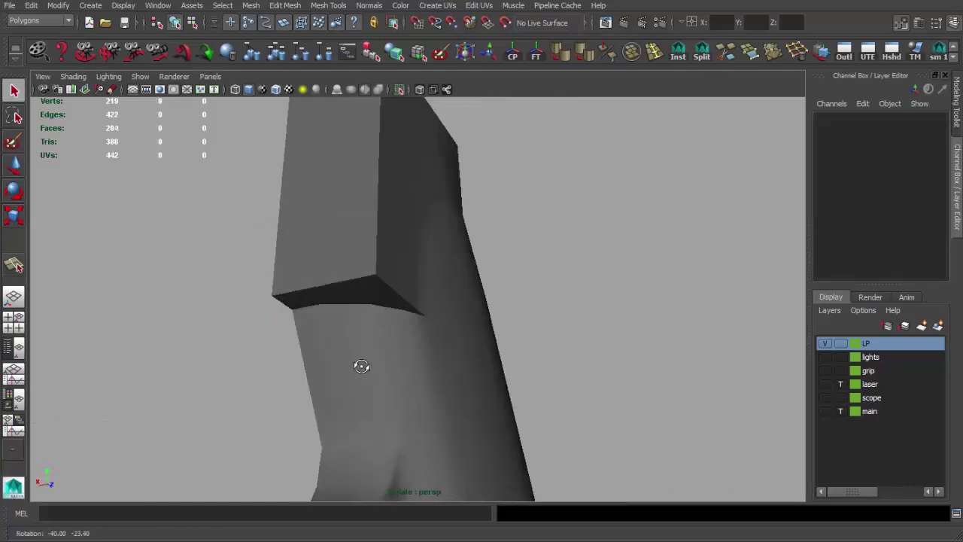
left_click_drag(361, 366, 394, 379, "alt")
left_click(412, 246)
- Merge the grip-top vertices from the marking menu, undoing an accidental collapse to center
right_click_drag(412, 247, 430, 210)
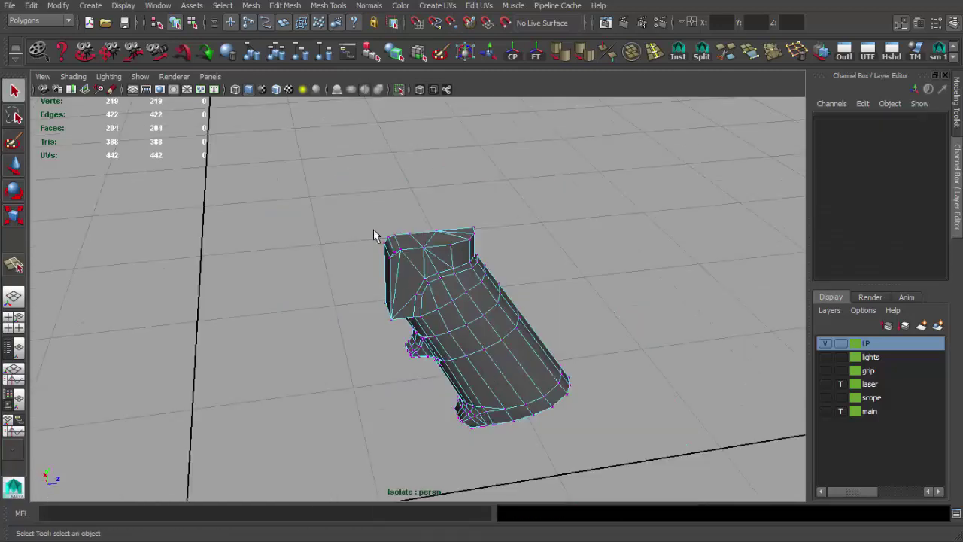
left_click_drag(376, 232, 456, 316, "alt")
right_click(425, 264, "shift")
left_click(449, 194)
key("ctrl+z")
right_click(424, 240, "shift")
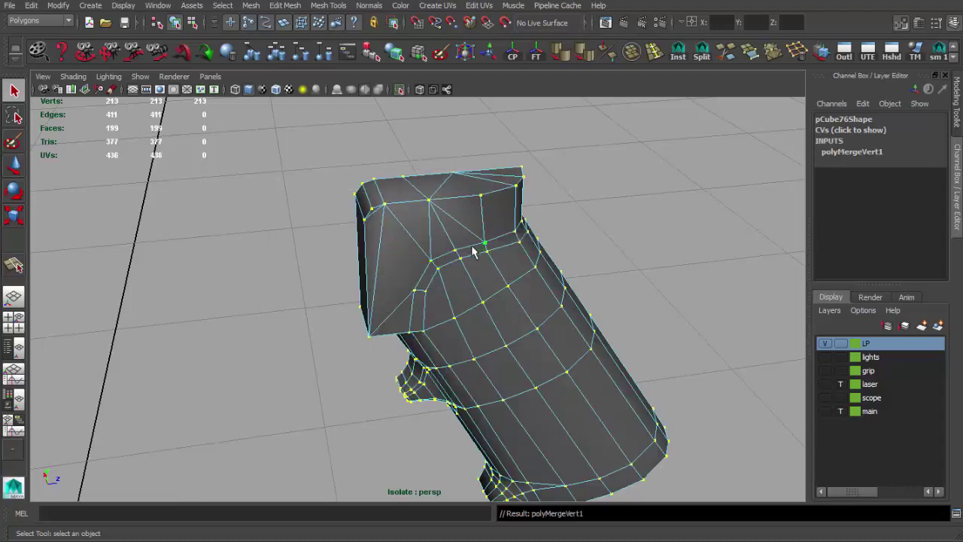
left_click_drag(472, 252, 418, 293, "alt")
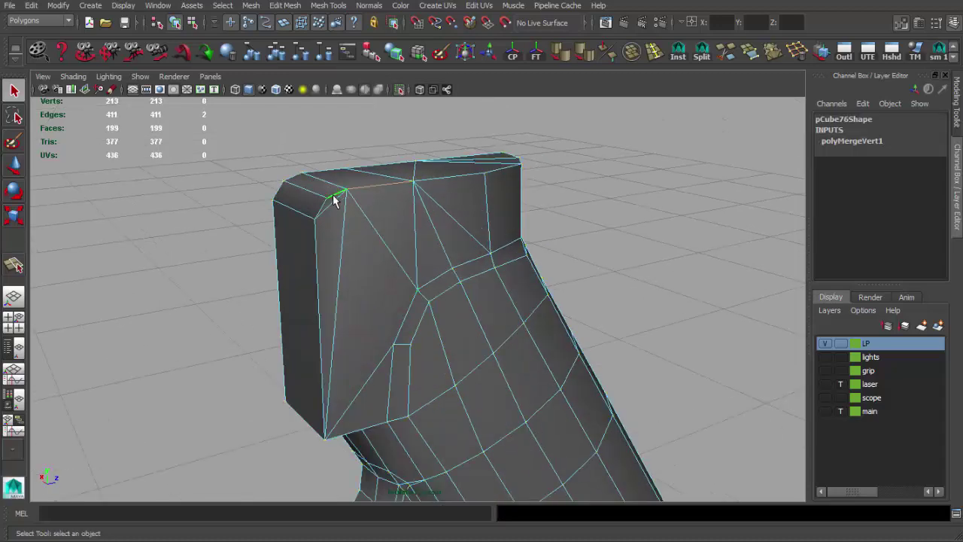
- Soften the shading of the mesh edges
left_click(607, 59)
left_click(472, 193)
left_click_drag(473, 194, 442, 310, "alt")
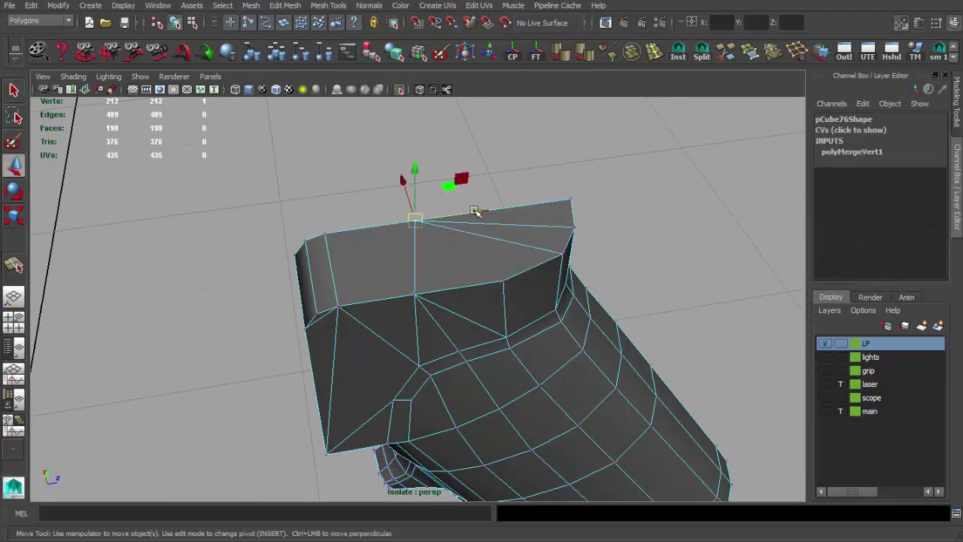
right_click_drag(449, 218, 452, 183, "alt")
mouse_move(441, 249)
left_mouse_down("alt")
mouse_move(449, 264)
mouse_move(410, 245)
mouse_move(318, 254)
left_mouse_up("alt")
key("F8")
key("q")
right_click_drag(319, 254, 556, 166, "alt")
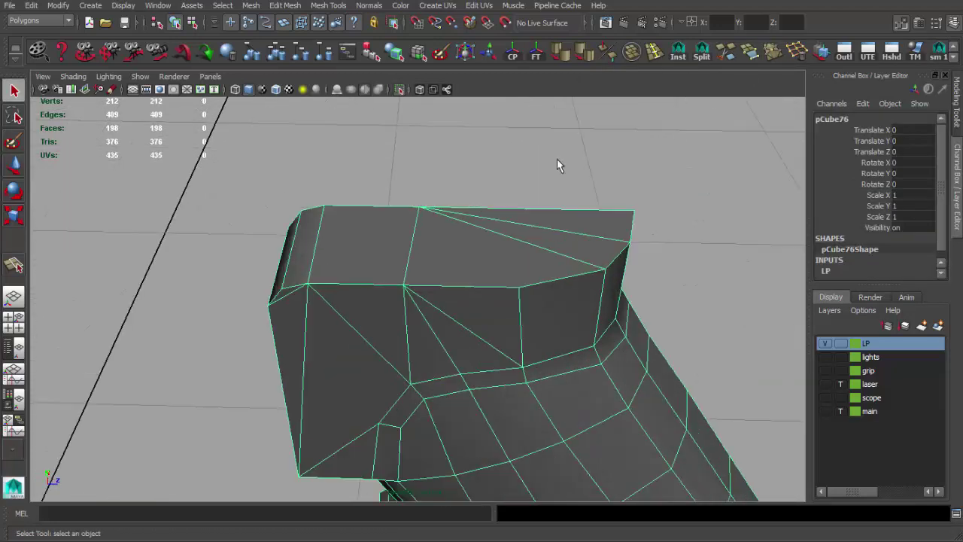
- Cut new edges into the grip top with the Split Polygon Tool
left_click(703, 55)
key("q")
mouse_move(314, 194)
left_mouse_down("alt")
mouse_move(432, 298)
mouse_move(371, 264)
mouse_move(357, 273)
mouse_move(406, 321)
mouse_move(557, 307)
mouse_move(537, 350)
mouse_move(516, 297)
left_mouse_up("alt")
right_click_drag(516, 297, 591, 343, "alt")
mouse_move(591, 343)
left_mouse_down("alt")
mouse_move(511, 323)
mouse_move(522, 338)
left_mouse_up("alt")
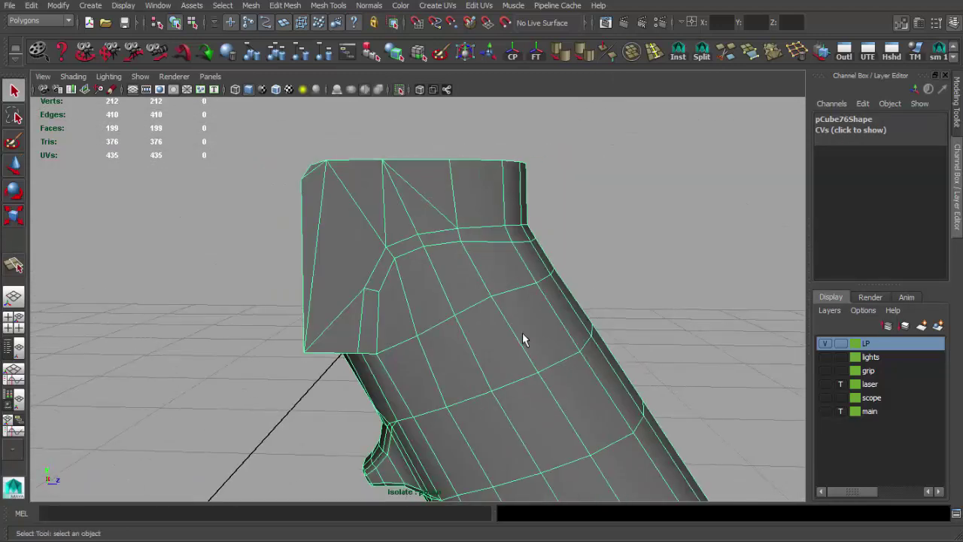
- Delete the selected edge loop and move a front vertex into place
mouse_move(478, 316)
left_mouse_down("alt")
mouse_move(344, 333)
mouse_move(684, 179)
left_mouse_up("alt")
mouse_move(527, 316)
left_mouse_down("alt")
mouse_move(426, 318)
mouse_move(490, 333)
mouse_move(611, 306)
mouse_move(540, 337)
mouse_move(424, 361)
mouse_move(466, 358)
left_mouse_up("alt")
key("ctrl+Delete")
left_click(424, 361)
key("w")
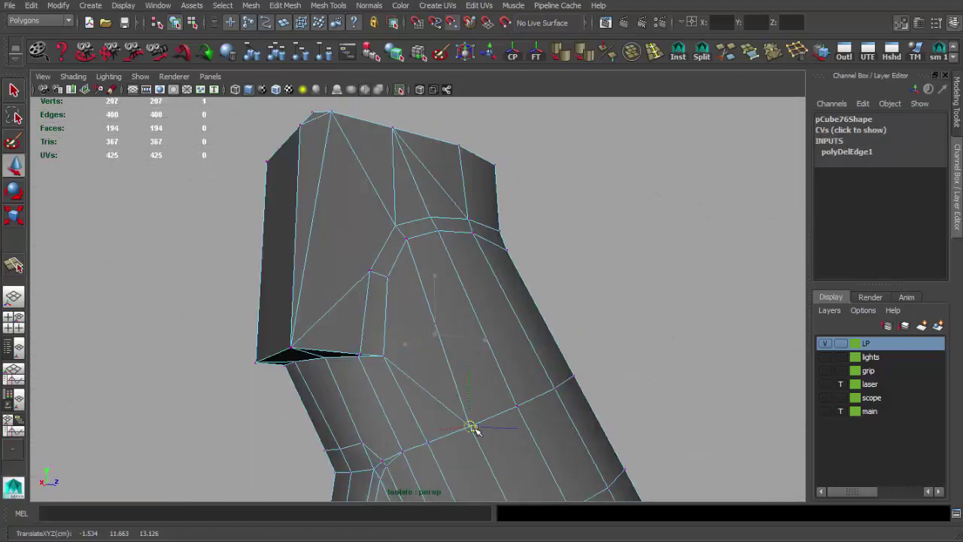
left_click_drag(473, 429, 474, 408, "alt")
- Merge the selected vertices while checking them in wireframe
key("4")
left_click(769, 58)
key("5")
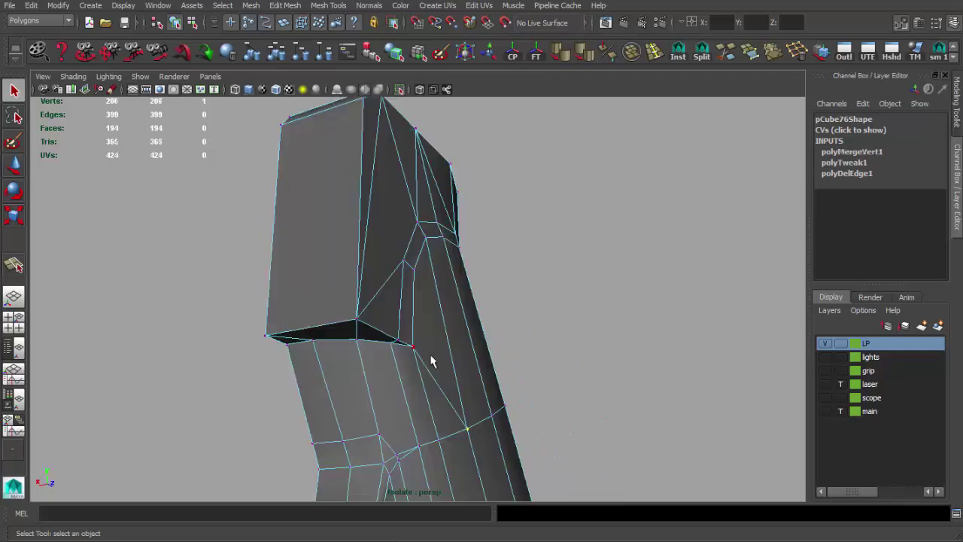
mouse_move(432, 314)
left_mouse_down("alt")
mouse_move(525, 284)
mouse_move(428, 339)
mouse_move(580, 299)
mouse_move(275, 271)
mouse_move(467, 265)
mouse_move(446, 253)
mouse_move(300, 252)
mouse_move(453, 247)
left_mouse_up("alt")
left_click(467, 265)
- Delete a full edge loop running around the grip
key("F10")
mouse_move(398, 270)
left_mouse_down("alt")
mouse_move(436, 269)
mouse_move(432, 296)
mouse_move(598, 222)
mouse_move(399, 340)
left_mouse_up("alt")
double_click(477, 276)
mouse_move(435, 276)
left_mouse_down("alt")
mouse_move(448, 252)
mouse_move(494, 279)
mouse_move(529, 348)
mouse_move(464, 251)
mouse_move(432, 261)
mouse_move(435, 274)
mouse_move(404, 279)
mouse_move(430, 249)
mouse_move(495, 216)
mouse_move(456, 193)
mouse_move(481, 173)
left_mouse_up("alt")
key("Delete")
mouse_move(465, 302)
left_mouse_down("alt")
mouse_move(380, 339)
mouse_move(488, 333)
mouse_move(447, 323)
left_mouse_up("alt")
mouse_move(452, 273)
left_mouse_down("alt")
mouse_move(597, 208)
mouse_move(519, 281)
mouse_move(387, 213)
mouse_move(422, 280)
left_mouse_up("alt")
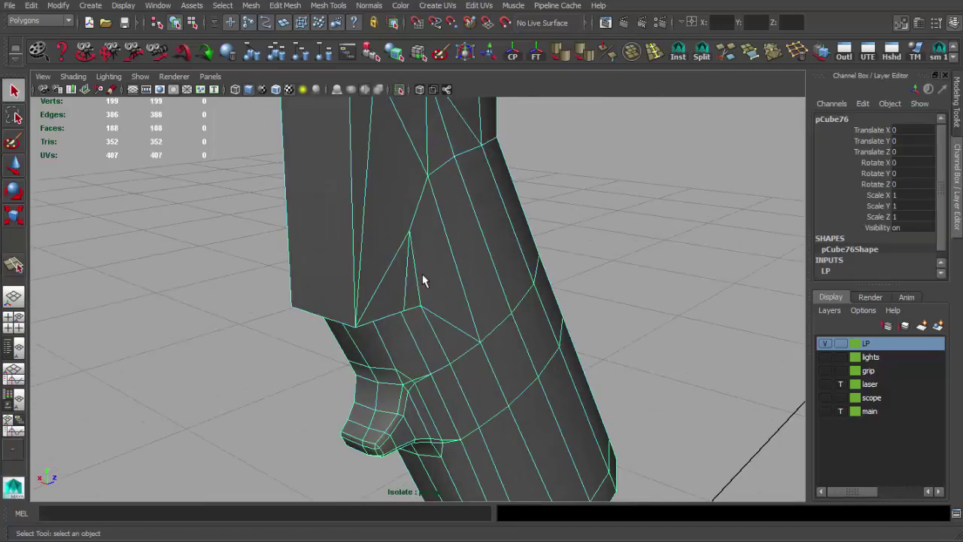
- Select the edge loop above the finger-ridge bump
left_click(421, 280)
right_click_drag(465, 171, 465, 172)
mouse_move(465, 172)
left_mouse_down("alt")
mouse_move(511, 230)
mouse_move(318, 209)
mouse_move(460, 234)
mouse_move(541, 223)
mouse_move(660, 371)
mouse_move(589, 252)
mouse_move(437, 251)
mouse_move(379, 293)
mouse_move(466, 290)
mouse_move(516, 305)
mouse_move(429, 262)
mouse_move(345, 198)
mouse_move(438, 262)
mouse_move(486, 279)
mouse_move(548, 254)
mouse_move(578, 256)
mouse_move(456, 301)
mouse_move(411, 206)
mouse_move(464, 202)
mouse_move(352, 146)
mouse_move(413, 256)
mouse_move(369, 228)
left_mouse_up("alt")
left_click(378, 293)
key("F10")
mouse_move(423, 248)
left_mouse_down("alt")
mouse_move(399, 268)
mouse_move(501, 259)
left_mouse_up("alt")
double_click(501, 258)
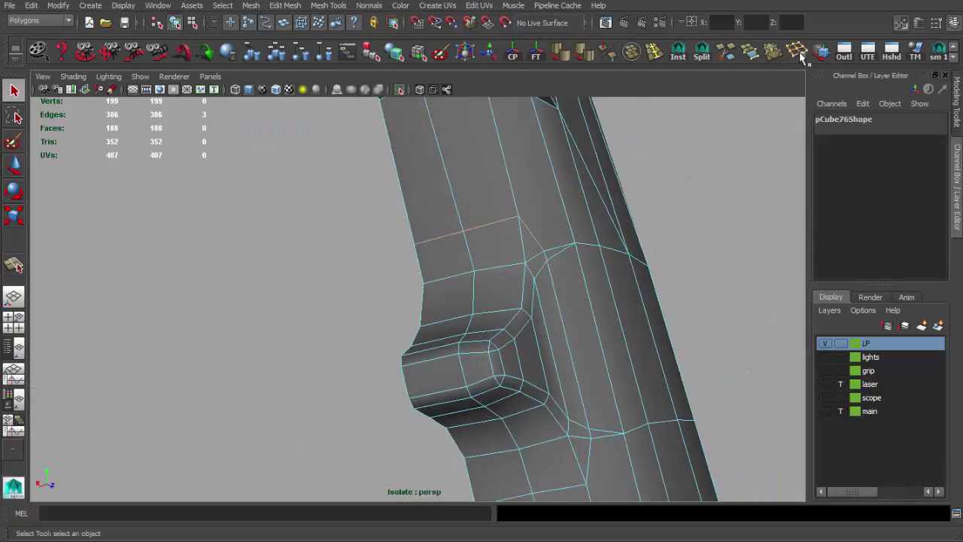
- Remove the edge loop near the bump and select the loop beside it
left_click(798, 53)
mouse_move(575, 282)
left_mouse_down("alt")
mouse_move(561, 323)
mouse_move(525, 340)
left_mouse_up("alt")
double_click(561, 323)
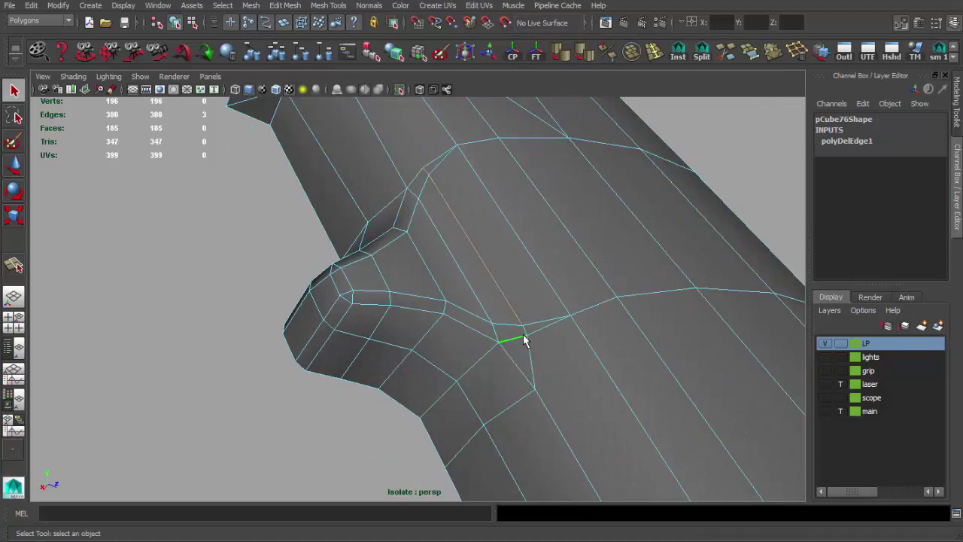
mouse_move(519, 300)
left_mouse_down("alt")
mouse_move(313, 249)
mouse_move(340, 252)
mouse_move(467, 339)
mouse_move(511, 294)
mouse_move(507, 282)
mouse_move(449, 280)
mouse_move(437, 255)
mouse_move(425, 262)
left_mouse_up("alt")
scroll(449, 279, "up", 3)
scroll(426, 263, "up", 3)
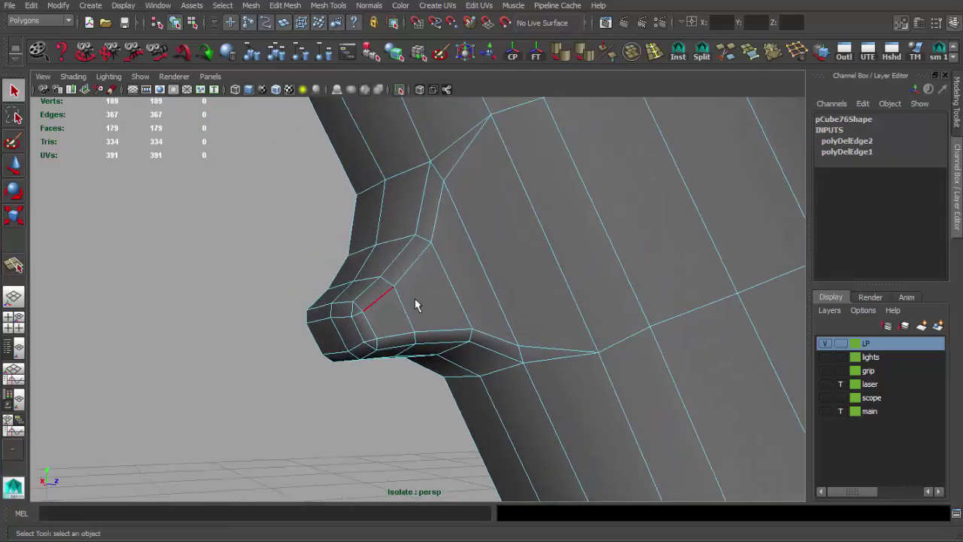
scroll(415, 301, "down", 3)
- Delete the edge loop across the bump, then undo that unwanted deletion
left_click_drag(414, 301, 396, 225, "alt")
scroll(396, 226, "up", 3)
double_click(390, 268)
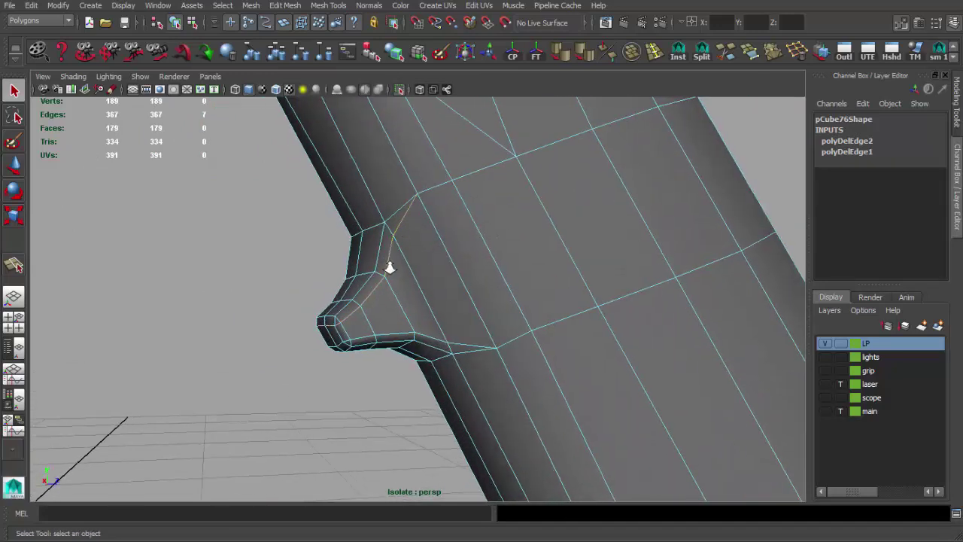
left_click_drag(389, 268, 427, 347, "alt")
key("Delete")
key("ctrl+z")
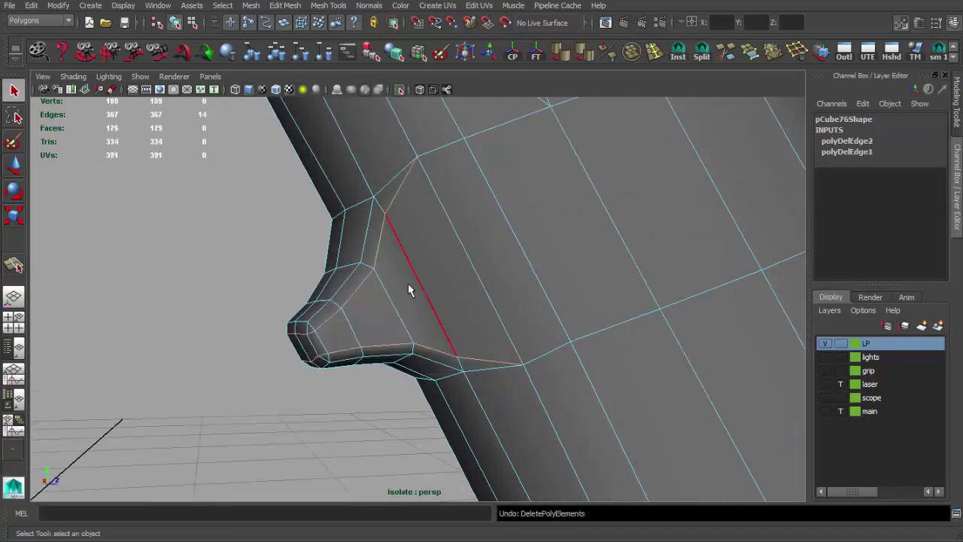
scroll(376, 314, "down", 5)
mouse_move(457, 333)
left_mouse_down("alt")
mouse_move(501, 326)
mouse_move(430, 328)
mouse_move(366, 282)
mouse_move(528, 281)
mouse_move(419, 314)
mouse_move(305, 309)
mouse_move(295, 321)
left_mouse_up("alt")
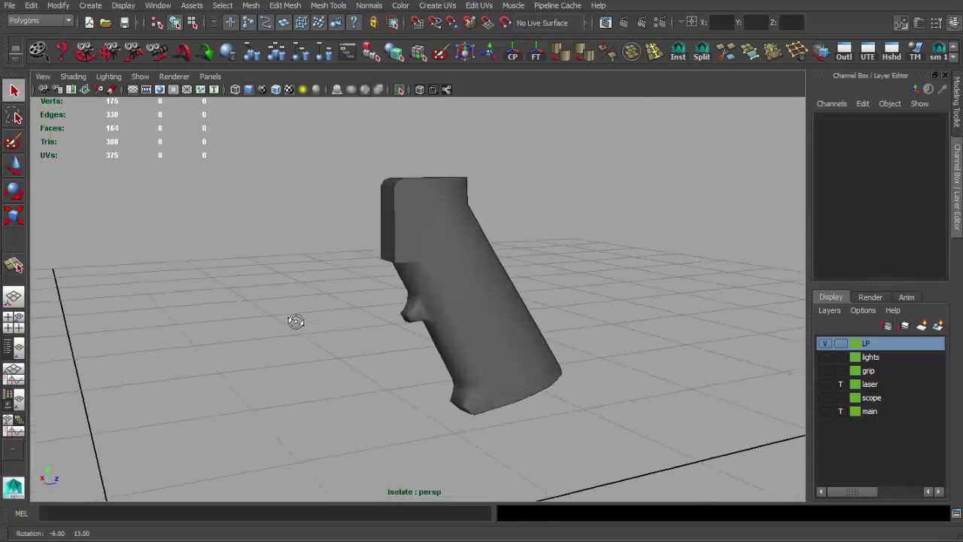
key("ctrl+z")
key("ctrl+z")
mouse_move(329, 328)
right_mouse_down("alt")
mouse_move(464, 327)
mouse_move(527, 257)
mouse_move(318, 290)
right_mouse_up("alt")
mouse_move(318, 290)
left_mouse_down("alt")
mouse_move(461, 322)
mouse_move(299, 312)
left_mouse_up("alt")
mouse_move(298, 312)
right_mouse_down("alt")
mouse_move(610, 376)
mouse_move(496, 291)
right_mouse_up("alt")
left_click(496, 291)
left_click_drag(496, 291, 466, 322, "alt")
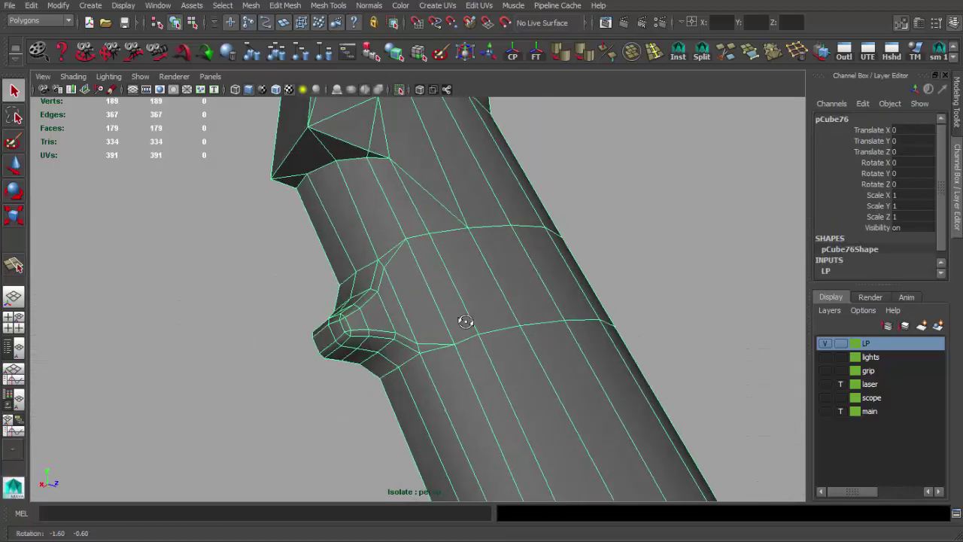
right_click_drag(466, 322, 430, 318, "alt")
mouse_move(429, 318)
left_mouse_down("alt")
mouse_move(421, 315)
mouse_move(447, 226)
mouse_move(473, 337)
left_mouse_up("alt")
mouse_move(473, 337)
right_mouse_down("alt")
mouse_move(467, 308)
mouse_move(437, 353)
right_mouse_up("alt")
key("F9")
key("5")
mouse_move(485, 325)
left_mouse_down("alt")
mouse_move(480, 273)
mouse_move(492, 333)
left_mouse_up("alt")
right_click_drag(491, 333, 383, 346, "alt")
mouse_move(383, 346)
left_mouse_down("alt")
mouse_move(486, 347)
mouse_move(505, 336)
left_mouse_up("alt")
key("Delete")
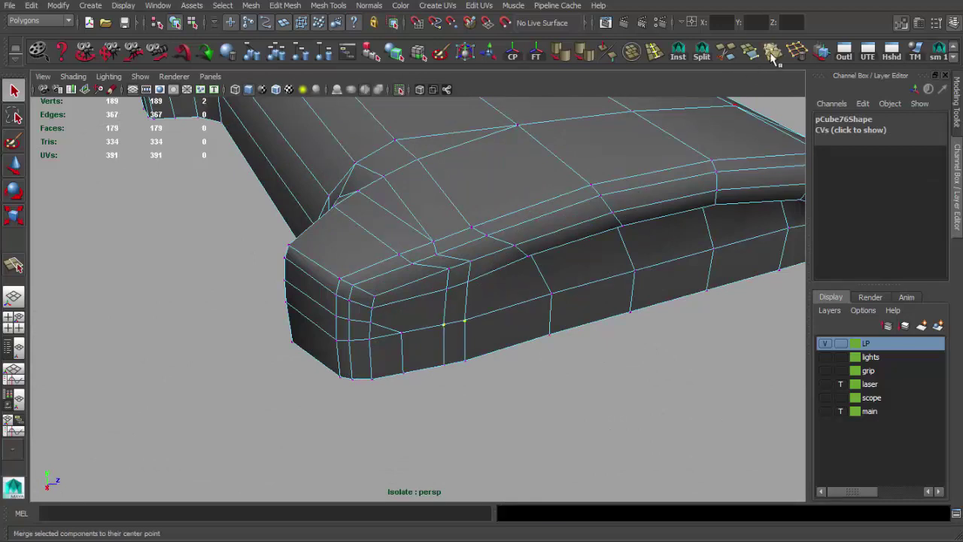
- Merge two bottom-edge vertices and delete the selected base edges
mouse_move(464, 362)
left_mouse_down()
mouse_move(448, 367)
mouse_move(398, 342)
left_mouse_up()
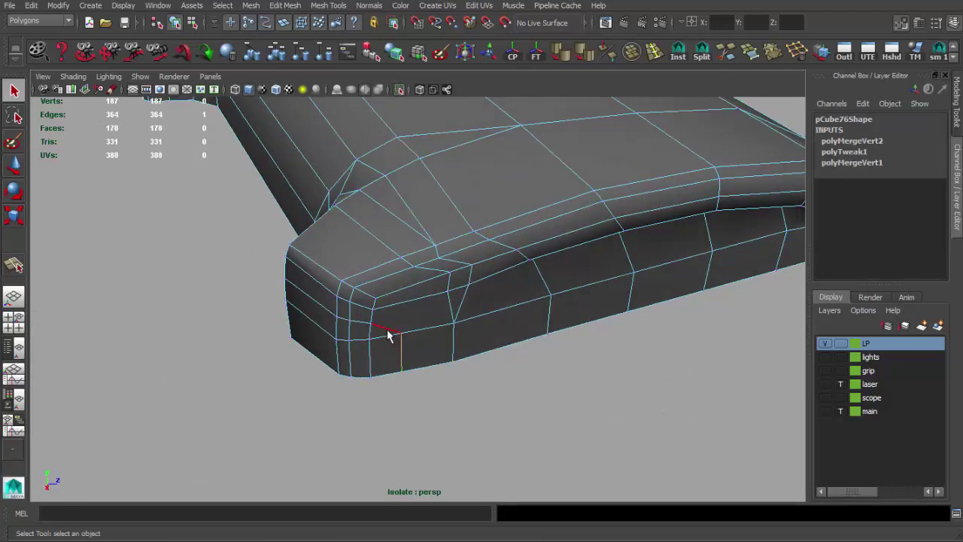
left_click(796, 50)
mouse_move(484, 369)
left_mouse_down("alt")
mouse_move(415, 303)
mouse_move(383, 298)
mouse_move(419, 328)
mouse_move(308, 371)
mouse_move(253, 376)
mouse_move(304, 332)
mouse_move(232, 361)
mouse_move(318, 334)
mouse_move(307, 327)
mouse_move(318, 322)
mouse_move(286, 263)
left_mouse_up("alt")
- Delete an edge loop along the base and the edge across the base rim
double_click(344, 336)
key("Delete")
mouse_move(291, 299)
left_mouse_down("alt")
mouse_move(401, 364)
mouse_move(390, 244)
mouse_move(441, 238)
mouse_move(401, 301)
mouse_move(380, 298)
left_mouse_up("alt")
left_click(790, 48)
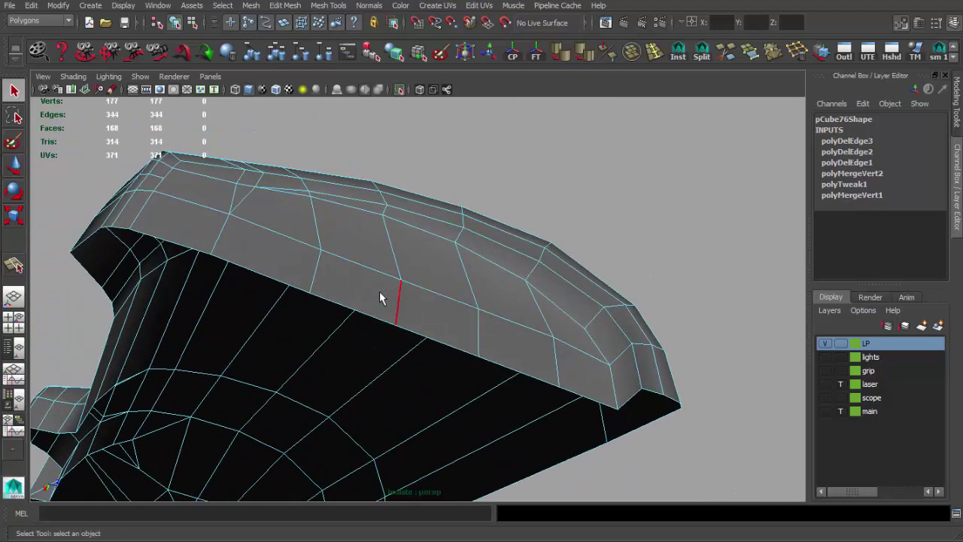
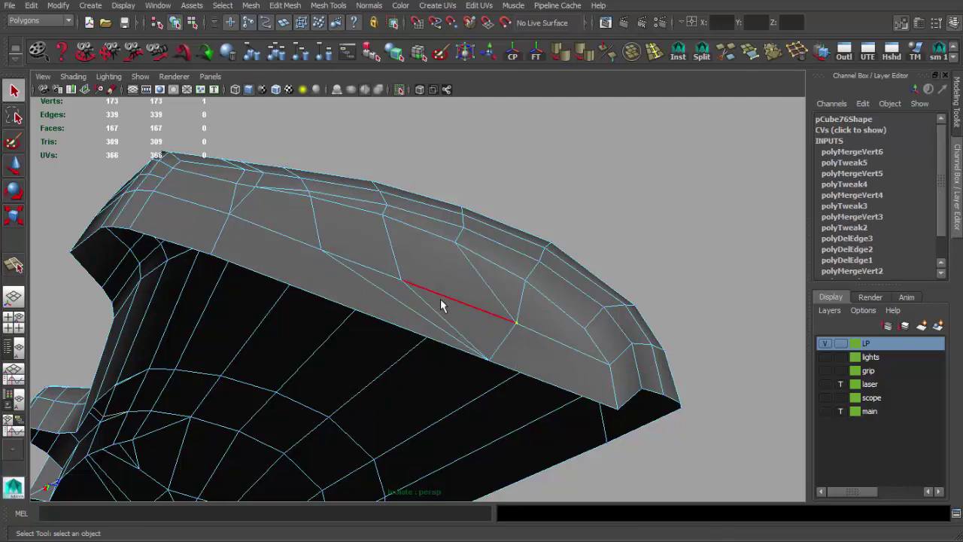
- Snap the grip-end vertices onto the rim vertex and merge them into one fan point
left_click_drag(454, 314, 463, 328, "alt")
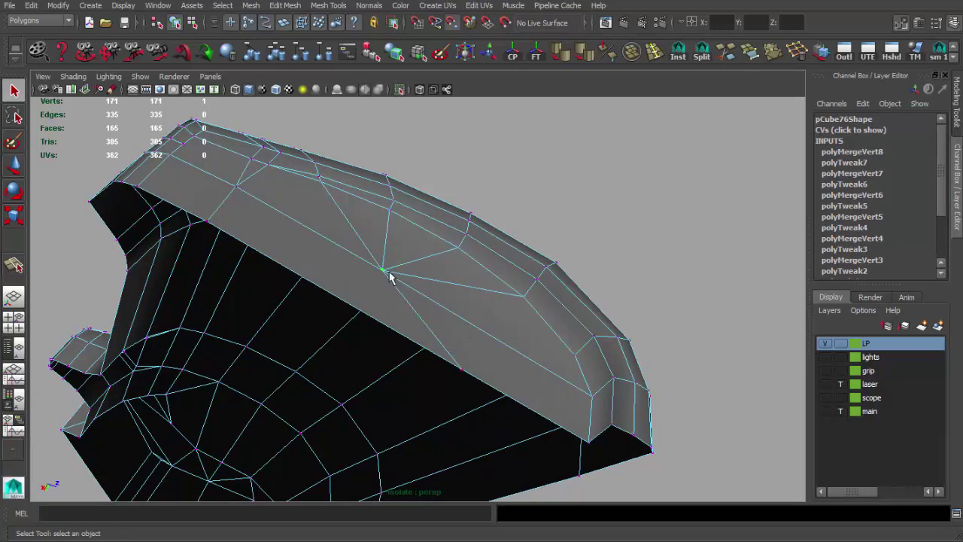
key("w")
left_click_drag(389, 278, 589, 393)
key("4")
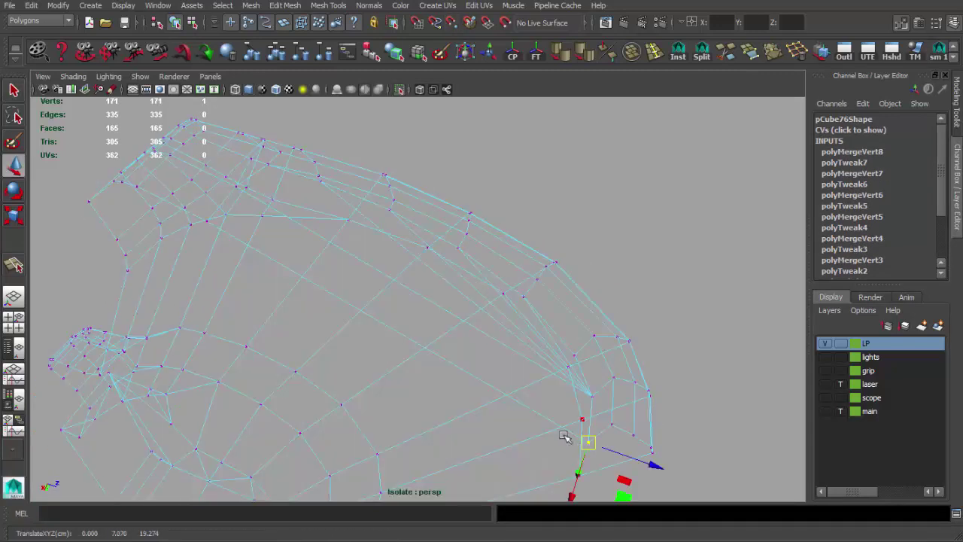
key("5")
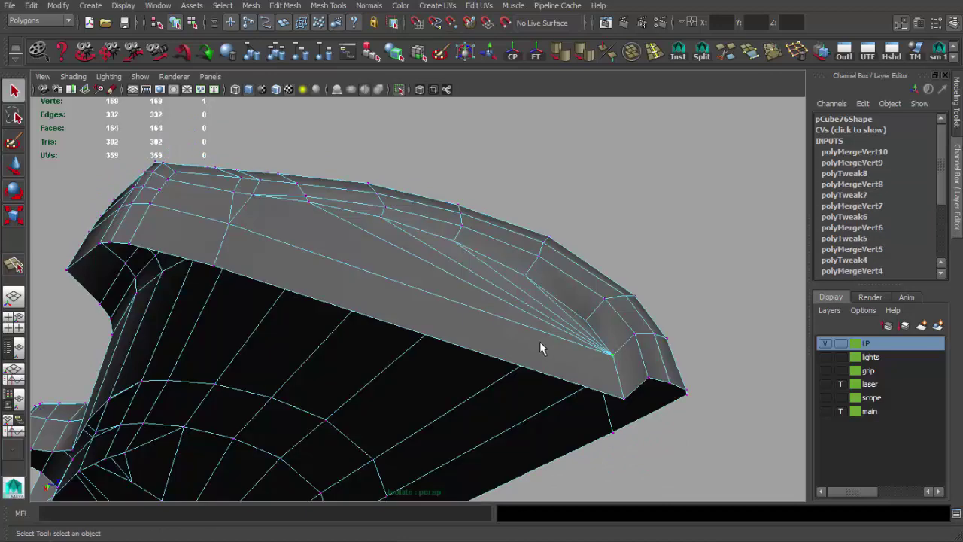
- Add the vertical edge to the selection and soften the selected edges
left_click(612, 367, "shift")
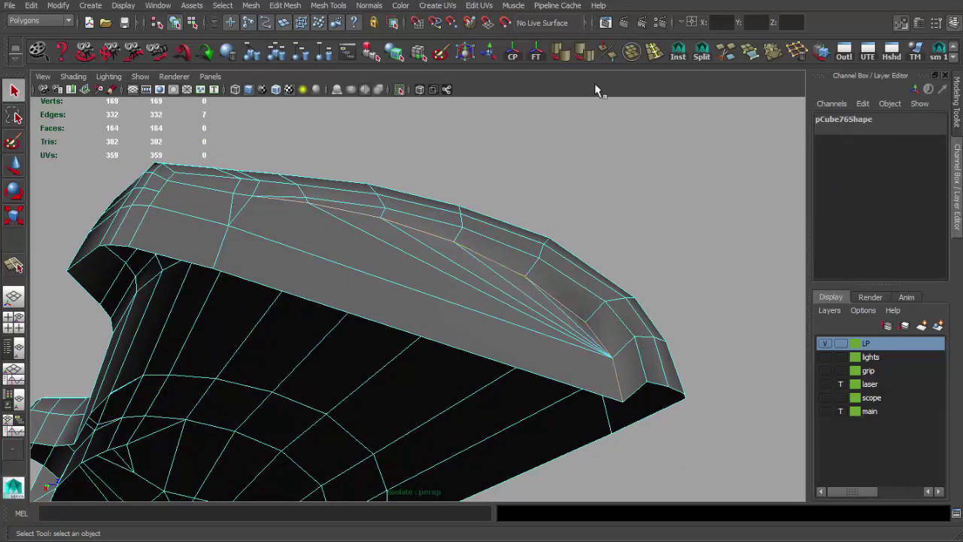
key("alt+shift+d")
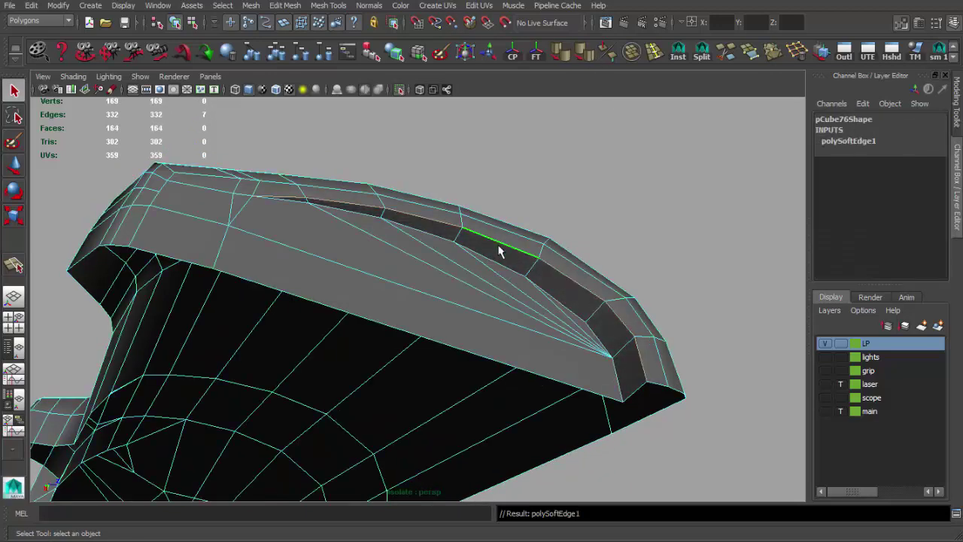
mouse_move(471, 265)
left_mouse_down("alt")
mouse_move(437, 251)
mouse_move(417, 273)
mouse_move(543, 260)
mouse_move(445, 389)
mouse_move(476, 361)
mouse_move(376, 318)
mouse_move(405, 272)
mouse_move(409, 359)
left_mouse_up("alt")
- Delete the selected edge loop on the grip's bottom
right_click_drag(408, 358, 464, 316, "alt")
left_click_drag(464, 316, 331, 246, "alt")
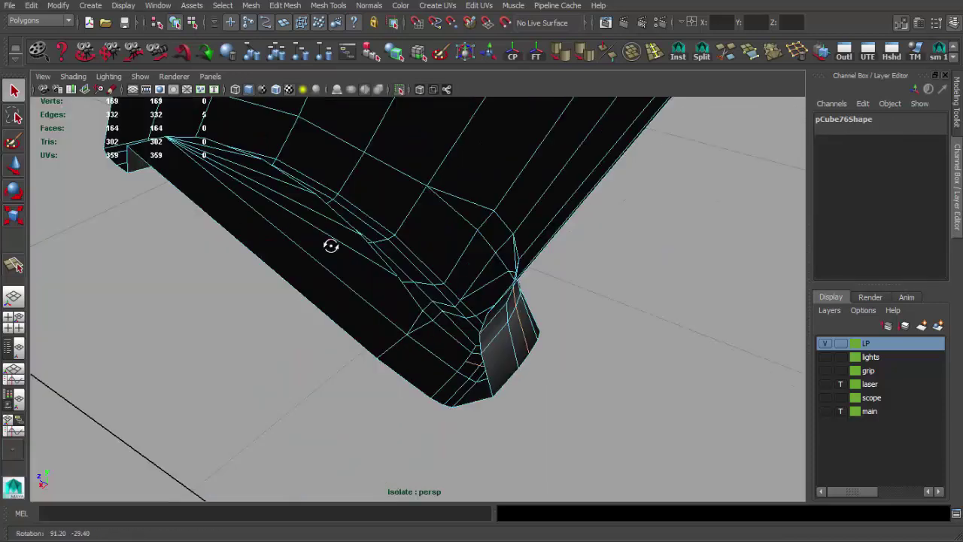
middle_click_drag(331, 245, 383, 298, "alt")
mouse_move(383, 298)
left_mouse_down("alt")
mouse_move(452, 279)
mouse_move(431, 292)
left_mouse_up("alt")
key("ctrl+Delete")
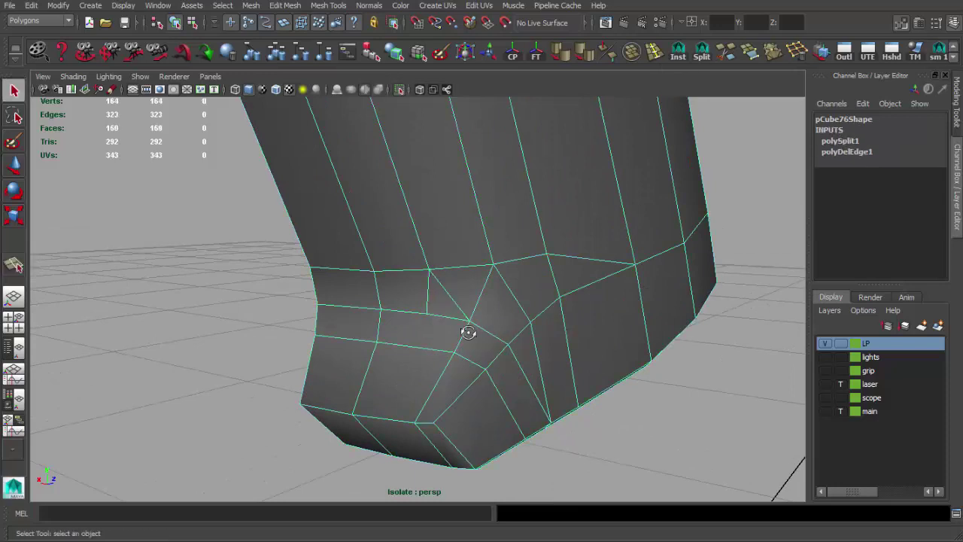
- Select a vertical base edge and reposition the base vertices in wireframe
left_click_drag(467, 332, 473, 304, "alt")
left_click(473, 304)
mouse_move(546, 224)
left_mouse_down("alt")
mouse_move(516, 251)
mouse_move(432, 266)
mouse_move(516, 275)
mouse_move(471, 368)
mouse_move(497, 359)
mouse_move(477, 389)
mouse_move(516, 410)
mouse_move(505, 392)
left_mouse_up("alt")
key("4")
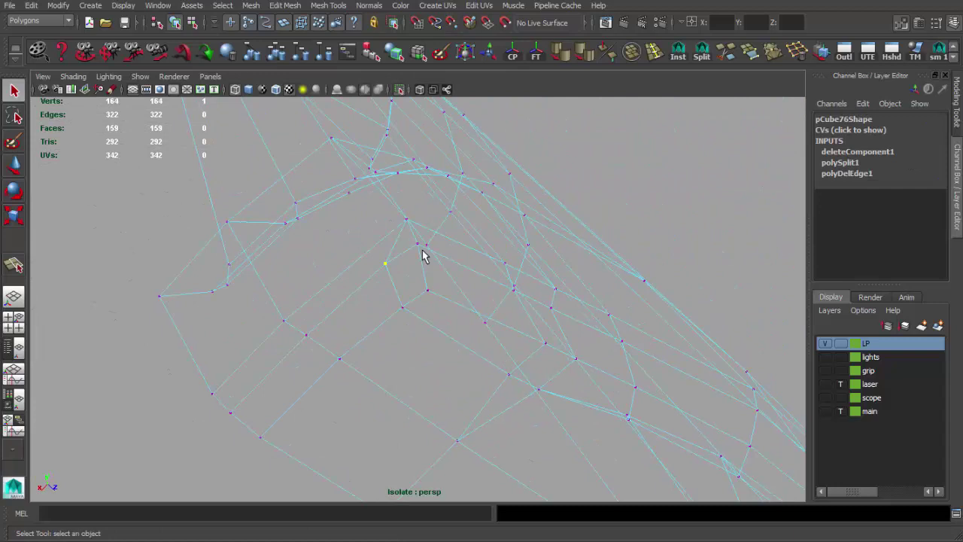
key("5")
mouse_move(458, 317)
left_mouse_down("alt")
mouse_move(499, 305)
mouse_move(396, 328)
mouse_move(466, 325)
left_mouse_up("alt")
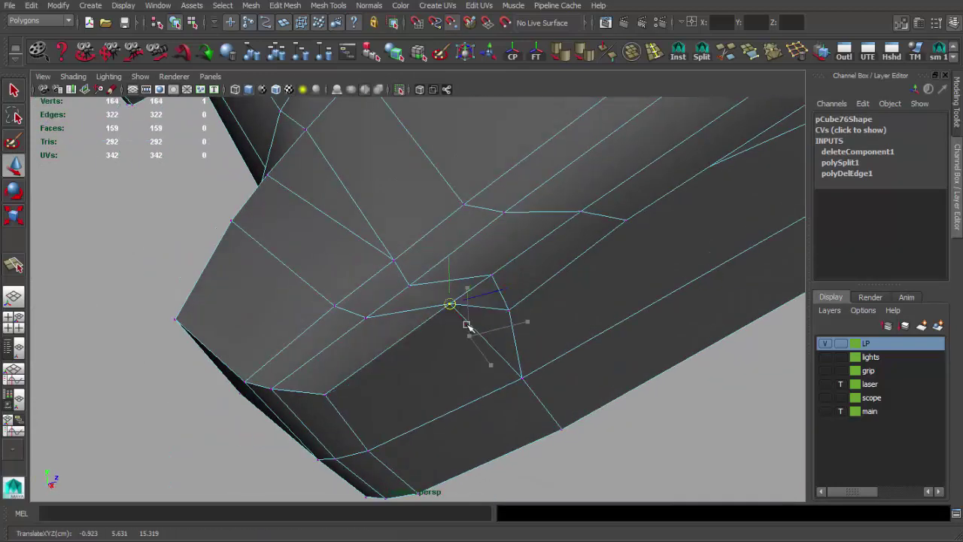
key("4")
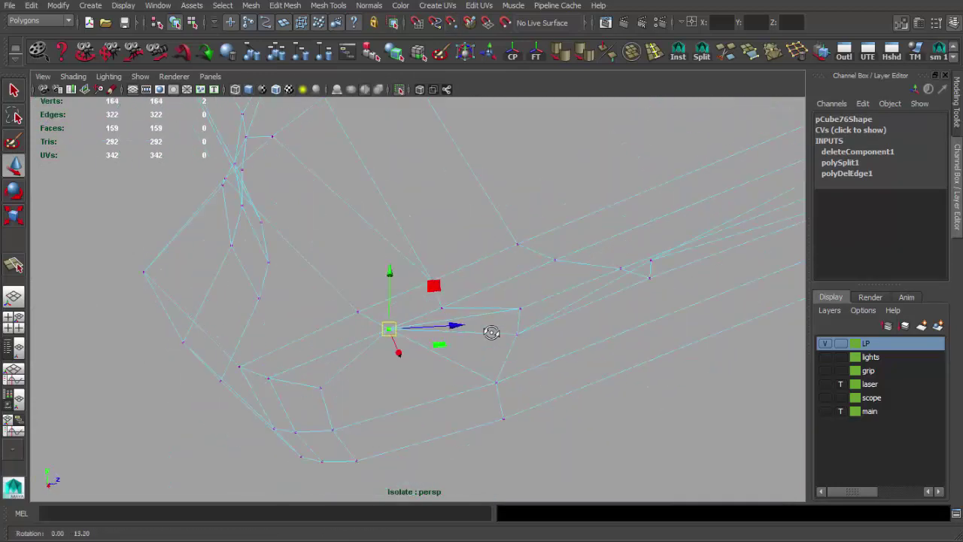
key("5")
- Nudge the remaining base vertices into place, checking the shape in shaded view
mouse_move(473, 301)
left_mouse_down("alt")
mouse_move(595, 313)
mouse_move(456, 286)
mouse_move(470, 302)
mouse_move(462, 322)
left_mouse_up("alt")
key("4")
key("5")
key("4")
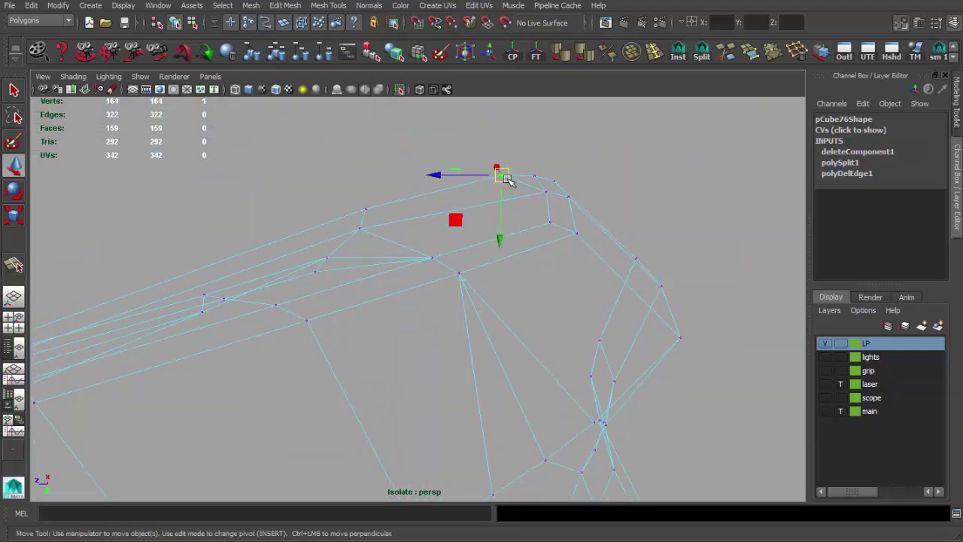
key("5")
mouse_move(422, 279)
left_mouse_down("alt")
mouse_move(370, 258)
mouse_move(395, 265)
left_mouse_up("alt")
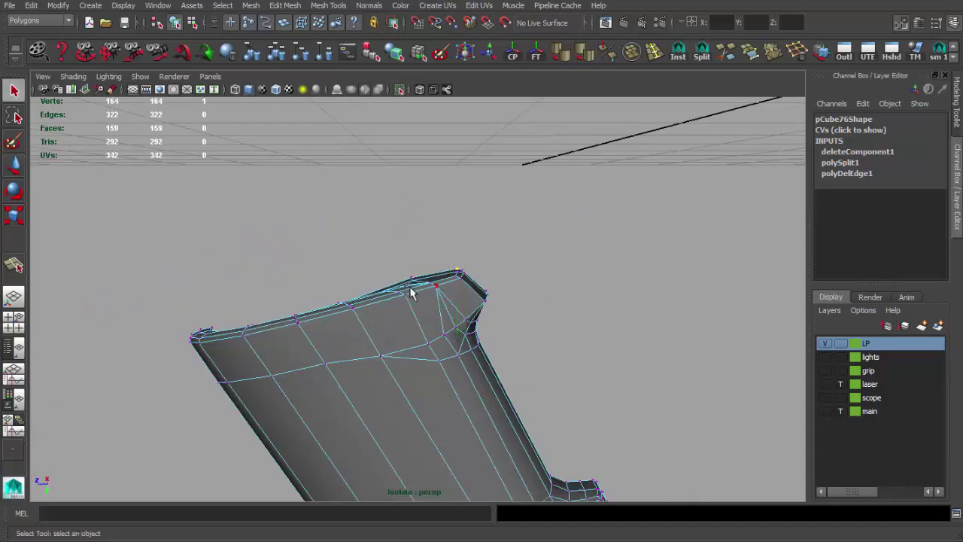
mouse_move(478, 340)
left_mouse_down("alt")
mouse_move(422, 290)
mouse_move(451, 301)
left_mouse_up("alt")
- Review the simplified grip smooth-shaded and in edge mode at 153 vertices, 302 edges
key("F8")
left_click(492, 197)
key("3")
mouse_move(434, 251)
left_mouse_down("alt")
mouse_move(541, 233)
mouse_move(481, 236)
left_mouse_up("alt")
left_click(462, 273)
key("1")
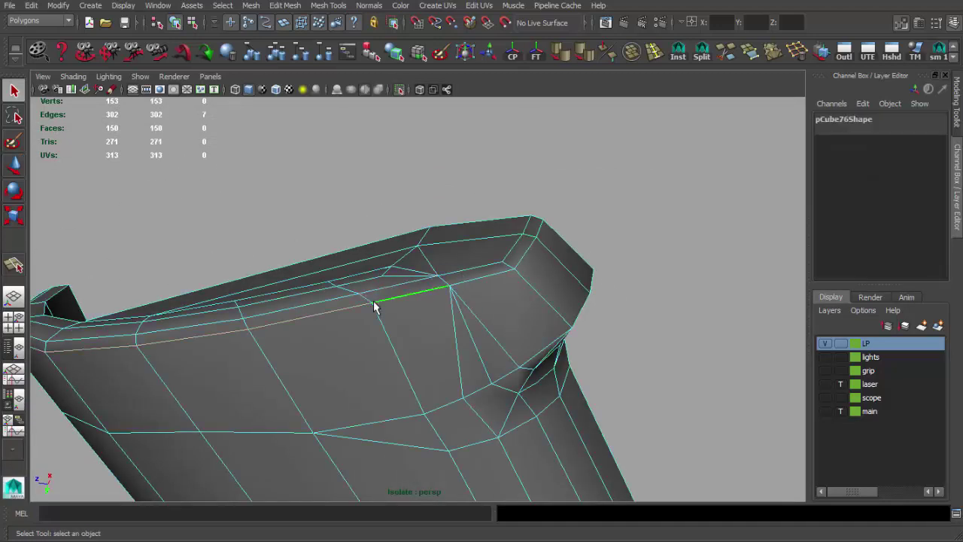
mouse_move(532, 236)
left_mouse_down("alt")
mouse_move(459, 275)
mouse_move(569, 121)
left_mouse_up("alt")
mouse_move(526, 150)
left_mouse_down("alt")
mouse_move(576, 290)
mouse_move(387, 286)
mouse_move(534, 256)
mouse_move(554, 236)
mouse_move(578, 273)
mouse_move(558, 275)
mouse_move(556, 257)
mouse_move(512, 286)
mouse_move(644, 269)
mouse_move(597, 268)
mouse_move(427, 219)
mouse_move(419, 308)
mouse_move(441, 215)
mouse_move(429, 334)
mouse_move(466, 269)
mouse_move(611, 90)
left_mouse_up("alt")
key("3")
left_click(419, 308)
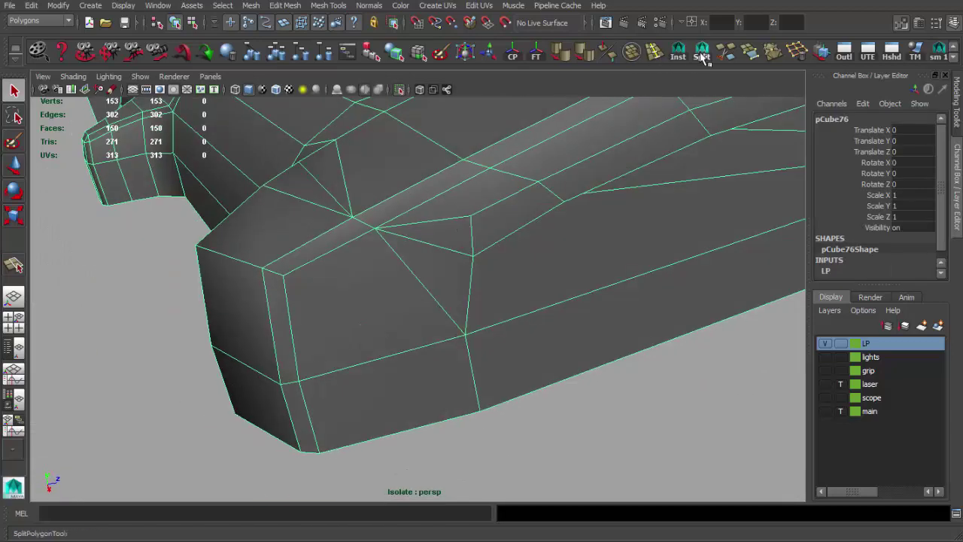
- Cut a trial split across the corner face, then undo it
left_click(426, 429)
key("Return")
mouse_move(426, 430)
left_mouse_down("alt")
mouse_move(445, 283)
mouse_move(359, 334)
mouse_move(388, 283)
mouse_move(398, 200)
mouse_move(462, 240)
mouse_move(468, 276)
mouse_move(604, 387)
mouse_move(515, 343)
mouse_move(625, 344)
mouse_move(570, 344)
left_mouse_up("alt")
key("ctrl+z")
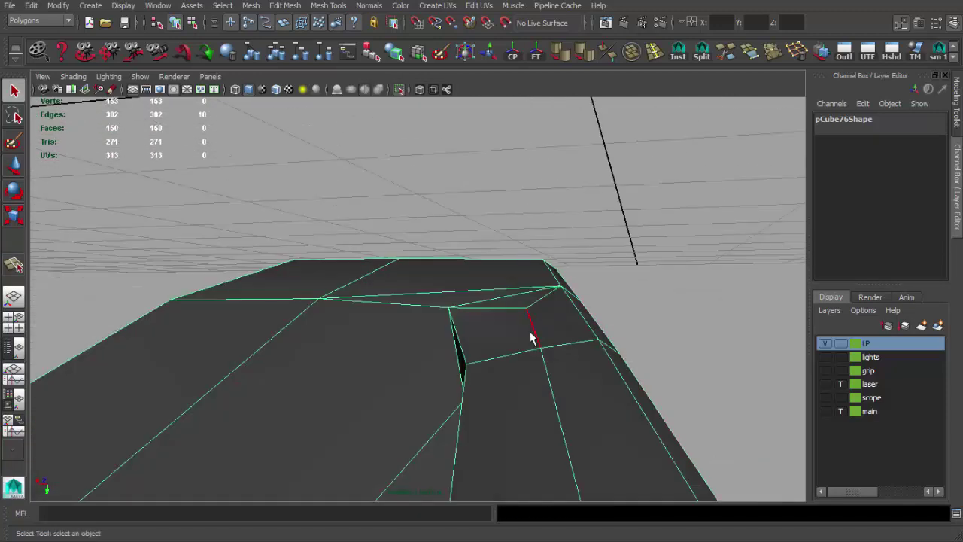
mouse_move(529, 311)
left_mouse_down("alt")
mouse_move(529, 361)
mouse_move(468, 340)
mouse_move(504, 312)
mouse_move(457, 258)
mouse_move(477, 295)
mouse_move(524, 322)
left_mouse_up("alt")
- Split the face near the grip's top corner with a new edge
left_click(701, 51)
key("Return")
key("w")
mouse_move(526, 273)
left_mouse_down("alt")
mouse_move(516, 376)
mouse_move(490, 366)
left_mouse_up("alt")
key("q")
- Box-select and merge the top-corner vertices, leaving 151 vertices and 299 edges
left_click_drag(324, 222, 566, 392)
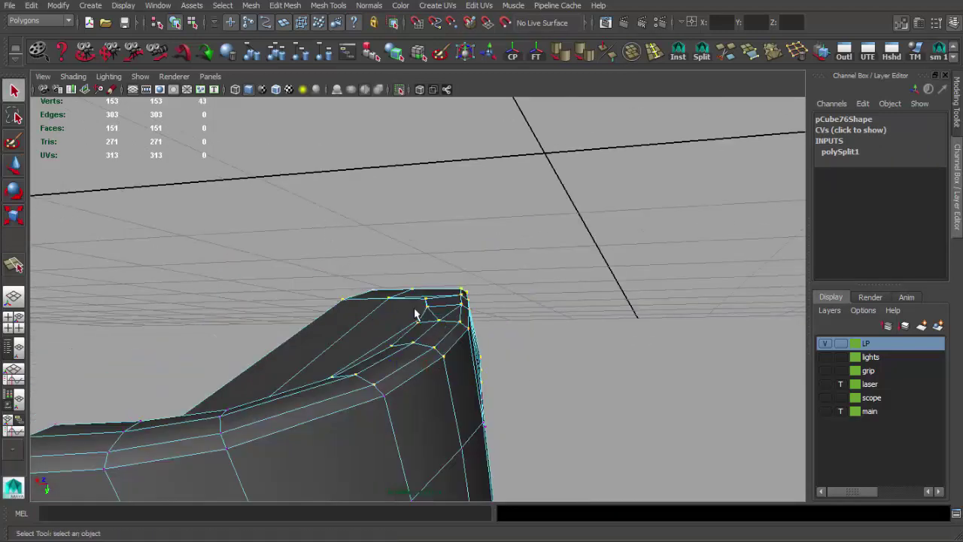
mouse_move(444, 318)
left_mouse_down("alt")
mouse_move(543, 232)
mouse_move(319, 372)
mouse_move(375, 334)
mouse_move(377, 298)
mouse_move(351, 228)
mouse_move(389, 279)
mouse_move(539, 176)
mouse_move(497, 165)
mouse_move(364, 279)
mouse_move(470, 245)
mouse_move(401, 239)
left_mouse_up("alt")
mouse_move(318, 241)
left_mouse_down("alt")
mouse_move(453, 327)
mouse_move(424, 318)
left_mouse_up("alt")
left_click(424, 319)
middle_click_drag(423, 318, 462, 298, "alt")
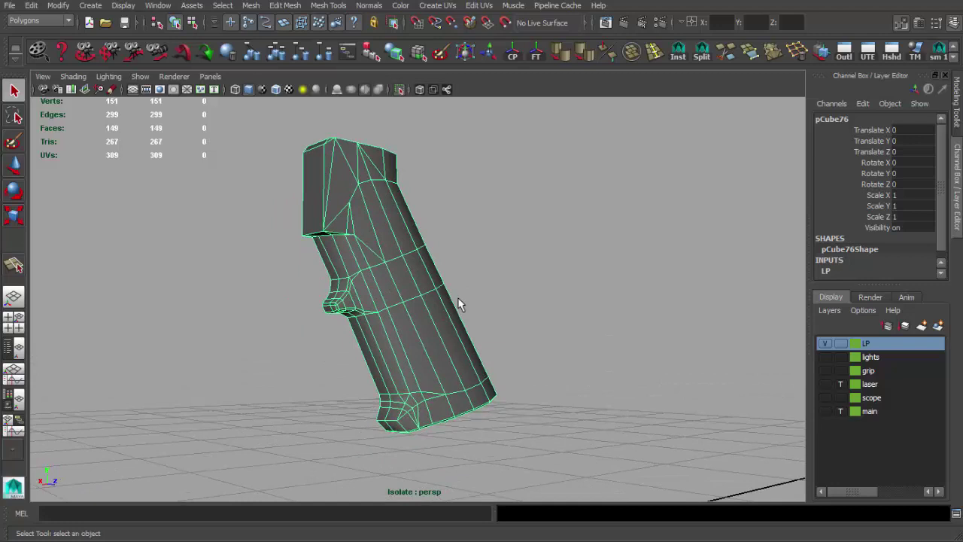
- Collapse an edge at the grip's bottom into a single vertex
mouse_move(458, 304)
left_mouse_down("alt")
mouse_move(428, 346)
mouse_move(369, 273)
mouse_move(606, 348)
mouse_move(533, 363)
mouse_move(466, 346)
mouse_move(614, 385)
mouse_move(614, 346)
mouse_move(509, 333)
mouse_move(496, 386)
mouse_move(546, 371)
mouse_move(464, 395)
mouse_move(453, 299)
left_mouse_up("alt")
key("F10")
left_click(464, 338)
mouse_move(439, 331)
left_mouse_down("alt")
mouse_move(452, 319)
mouse_move(431, 349)
left_mouse_up("alt")
key("ctrl+alt+m")
key("ctrl+alt+m")
- Reselect the grip mesh and frame the trigger area
left_click_drag(367, 353, 449, 352, "alt")
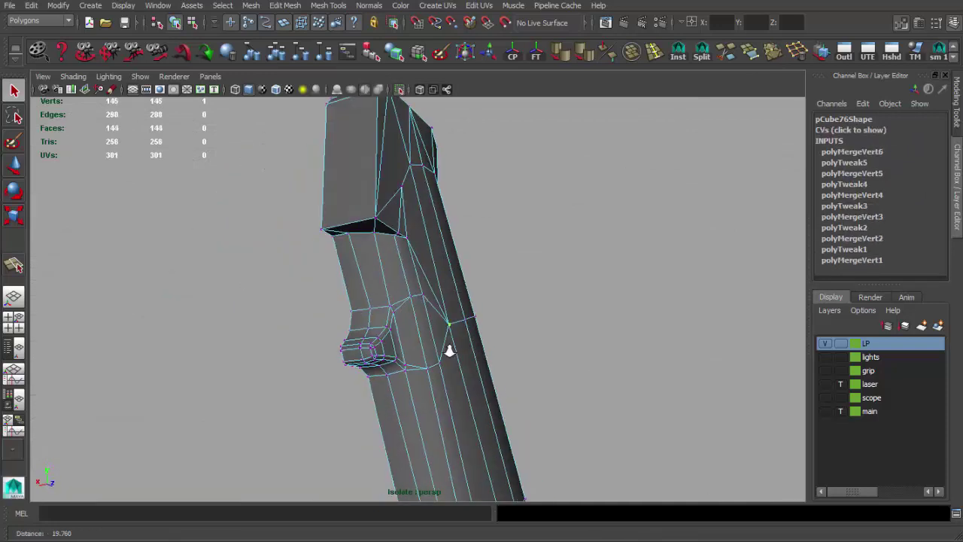
mouse_move(414, 319)
left_mouse_down("alt")
mouse_move(387, 318)
mouse_move(516, 300)
mouse_move(551, 325)
mouse_move(430, 322)
left_mouse_up("alt")
left_click(419, 296)
left_click(418, 226)
left_click_drag(419, 226, 391, 262, "alt")
right_click_drag(392, 257, 368, 262, "alt")
mouse_move(404, 319)
left_mouse_down("alt")
mouse_move(389, 296)
mouse_move(383, 316)
mouse_move(424, 309)
left_mouse_up("alt")
right_click_drag(423, 309, 376, 309, "alt")
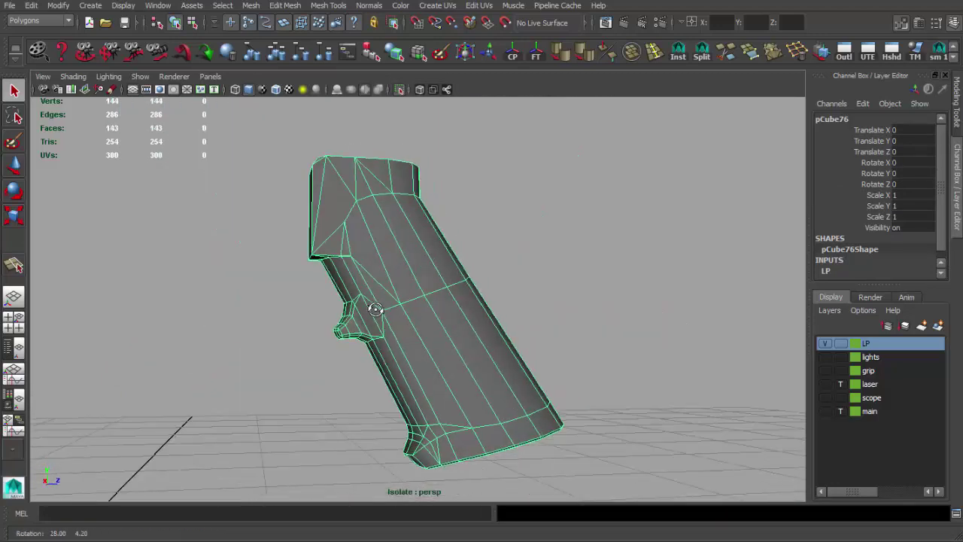
left_click_drag(375, 309, 445, 311, "alt")
mouse_move(444, 312)
right_mouse_down("alt")
mouse_move(548, 375)
mouse_move(459, 340)
right_mouse_up("alt")
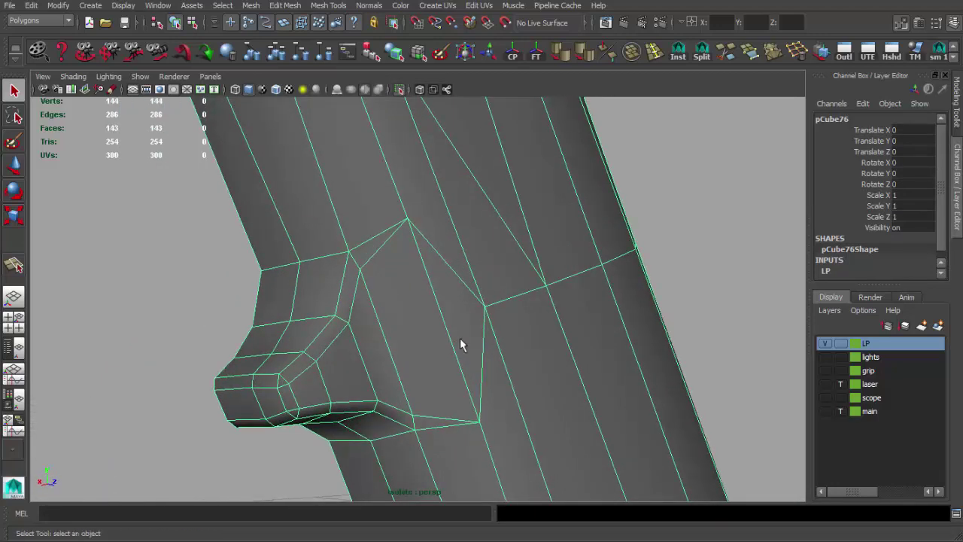
- Select an edge near the trigger, then undo the last two changes
right_click_drag(397, 345, 363, 267)
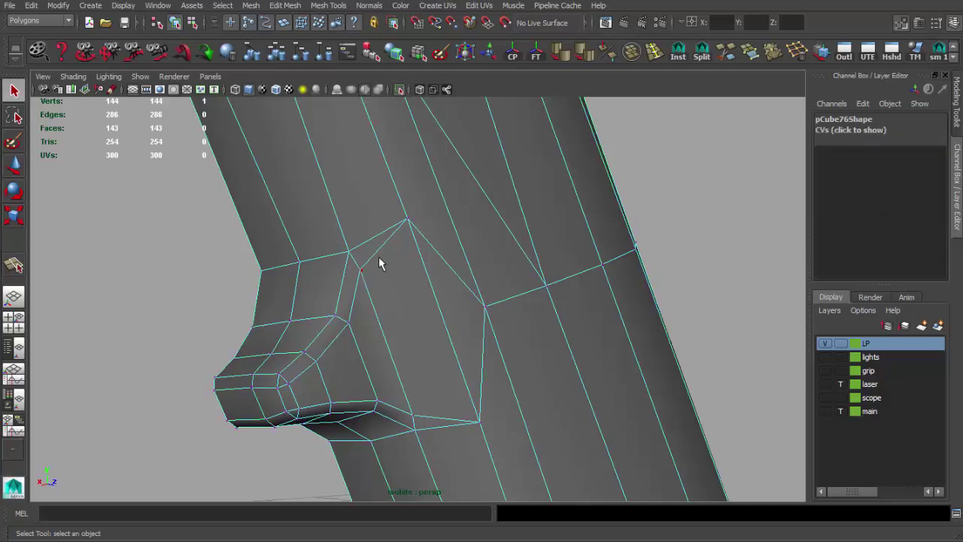
left_click(443, 410)
key("ctrl+z")
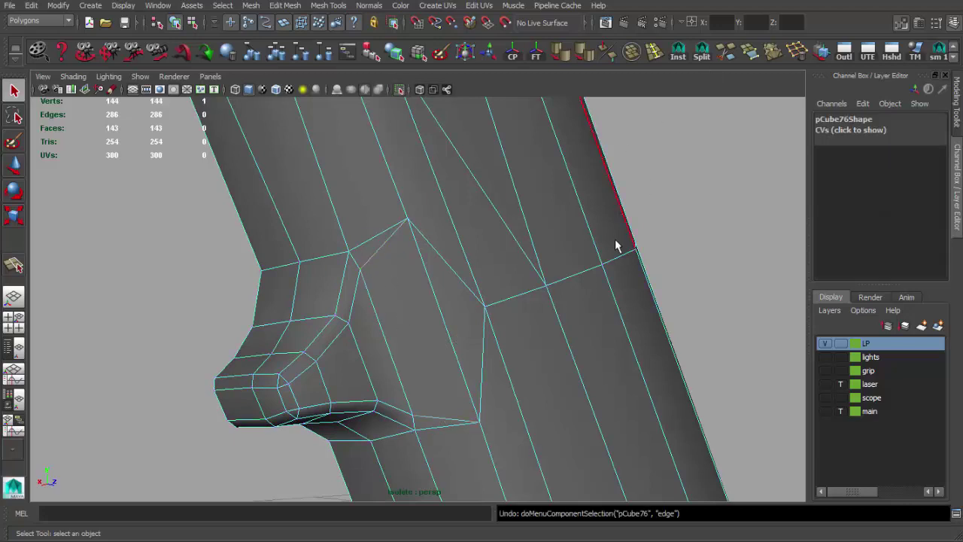
key("ctrl+z")
key("ctrl+z")
key("ctrl+z")
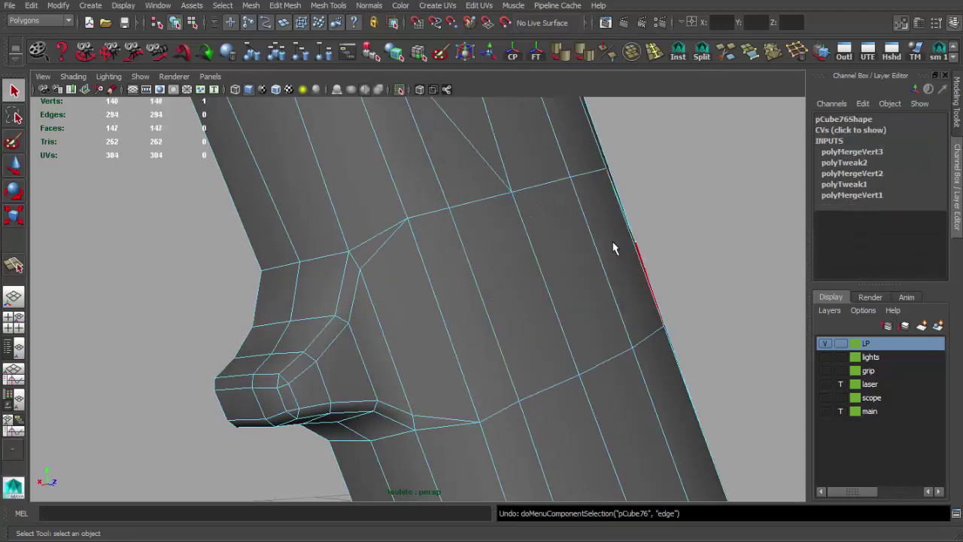
- Delete the selected edge loops around the trigger guard
left_click_drag(613, 248, 488, 259, "alt")
mouse_move(341, 288)
left_mouse_down("alt")
mouse_move(449, 272)
mouse_move(477, 316)
mouse_move(361, 213)
mouse_move(385, 246)
mouse_move(354, 256)
left_mouse_up("alt")
key("F8")
mouse_move(353, 256)
right_mouse_down("alt")
mouse_move(316, 266)
mouse_move(319, 277)
right_mouse_up("alt")
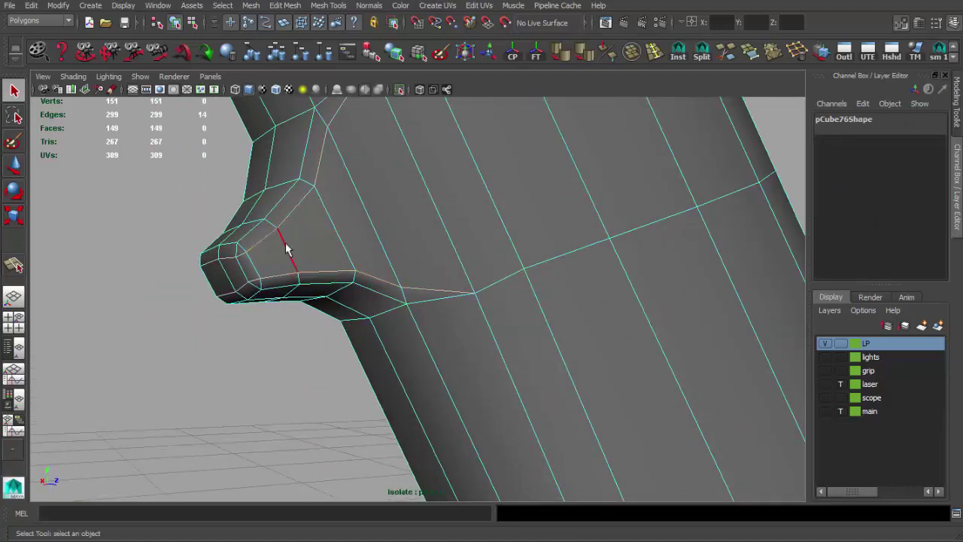
left_click_drag(286, 248, 333, 269, "alt")
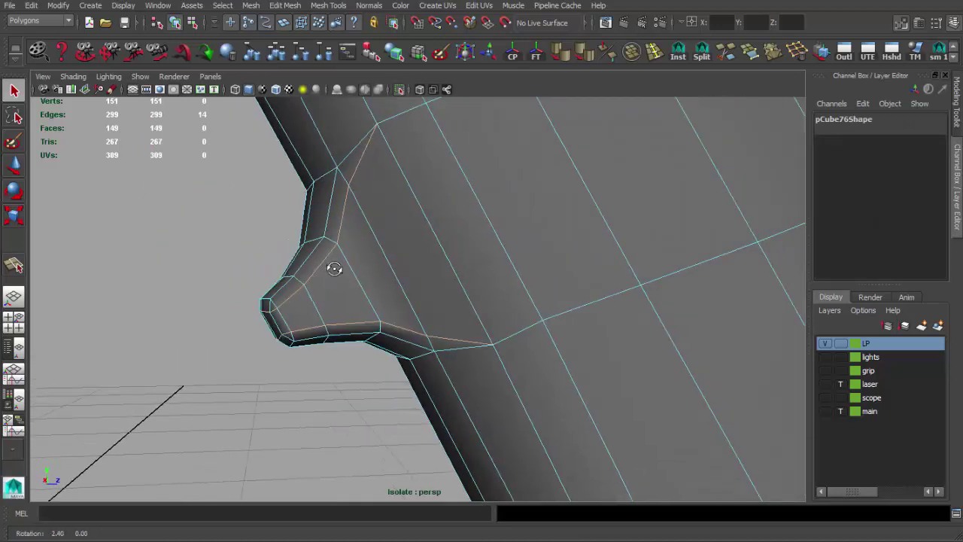
left_click(796, 51)
- Soften the edges of the lower grip's faces
left_click_drag(252, 355, 339, 322, "alt")
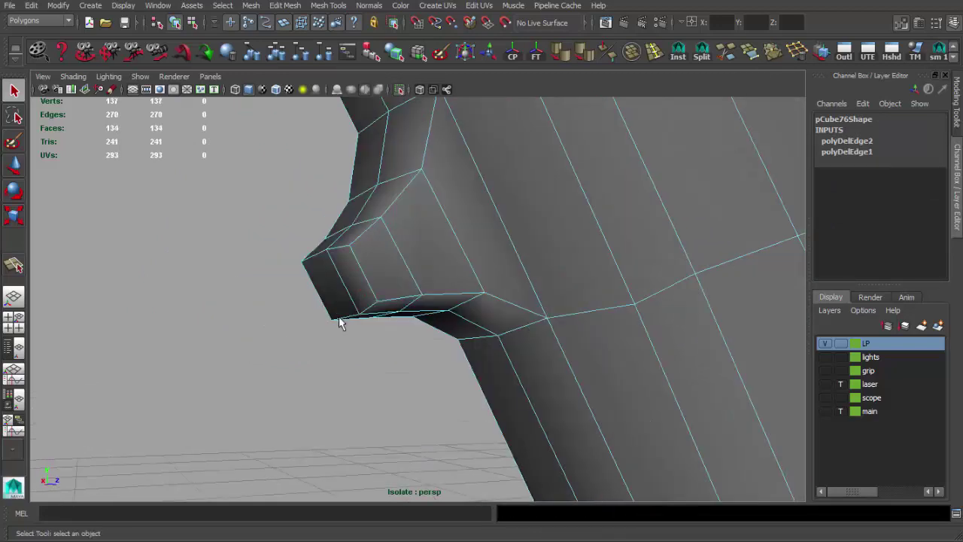
mouse_move(397, 278)
left_mouse_down("alt")
mouse_move(449, 258)
mouse_move(468, 334)
left_mouse_up("alt")
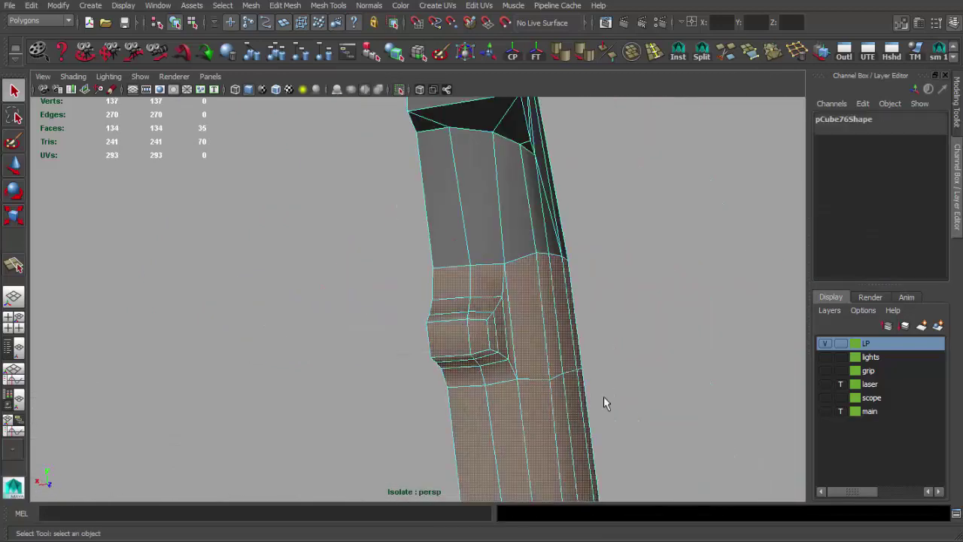
left_click(564, 58)
left_click(621, 312)
left_click(477, 305)
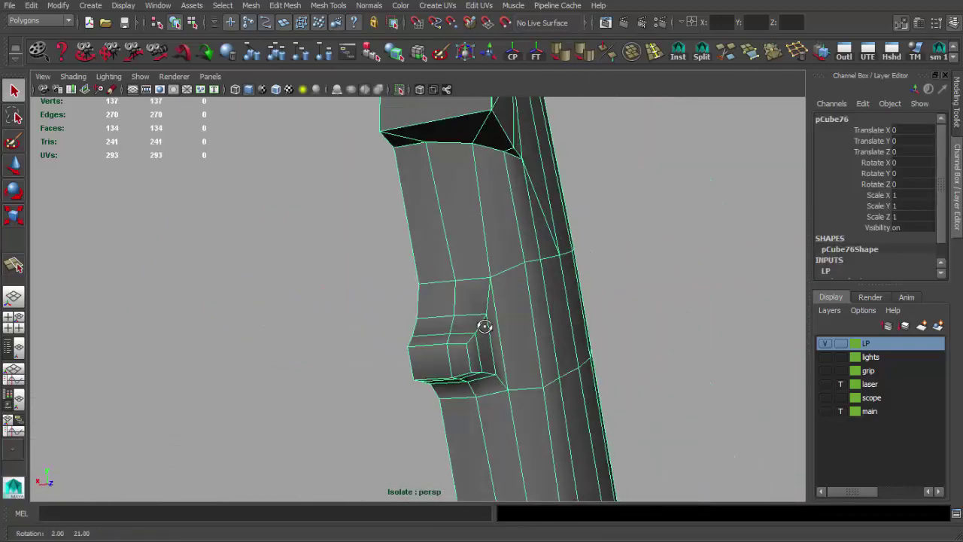
scroll(455, 303, "up", 5)
- Select the edges beside the trigger on the grip
left_click_drag(454, 303, 400, 286, "alt")
key("F10")
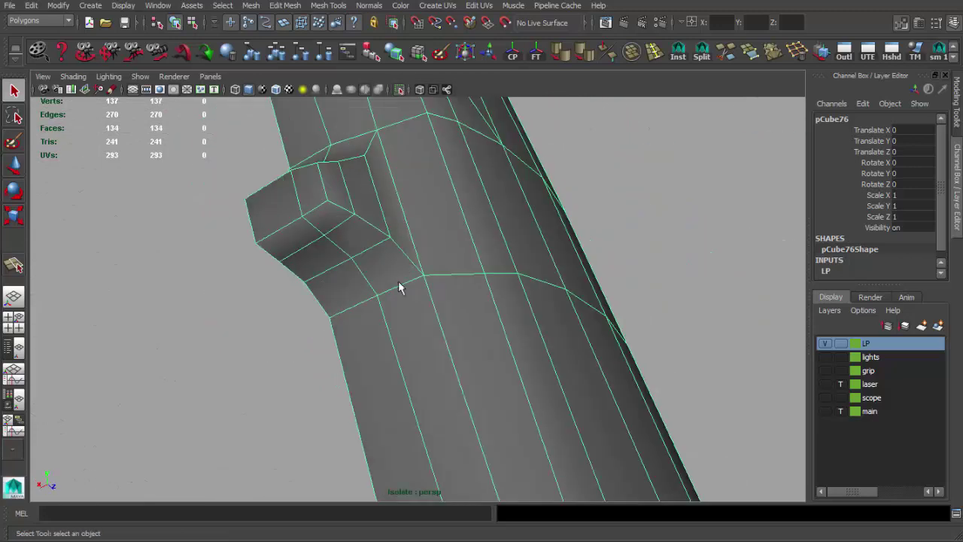
left_click(407, 280)
left_click_drag(360, 188, 522, 137, "alt")
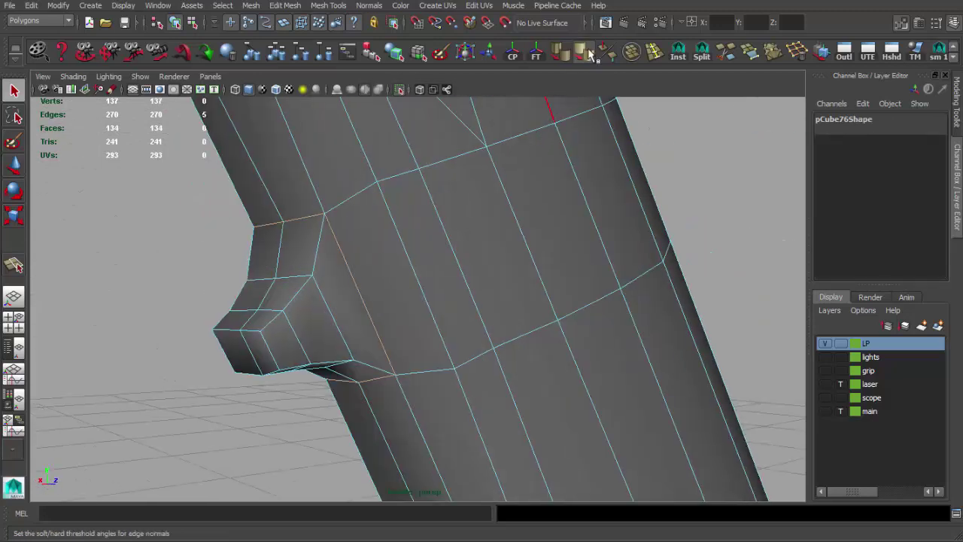
left_click(306, 324)
left_click(329, 320)
key("F10")
- Select an edge loop around the grip's flare, then reselect the whole pCube76 mesh
left_click(333, 337)
mouse_move(333, 337)
left_mouse_down("alt")
mouse_move(360, 319)
mouse_move(338, 294)
mouse_move(323, 294)
left_mouse_up("alt")
double_click(322, 323)
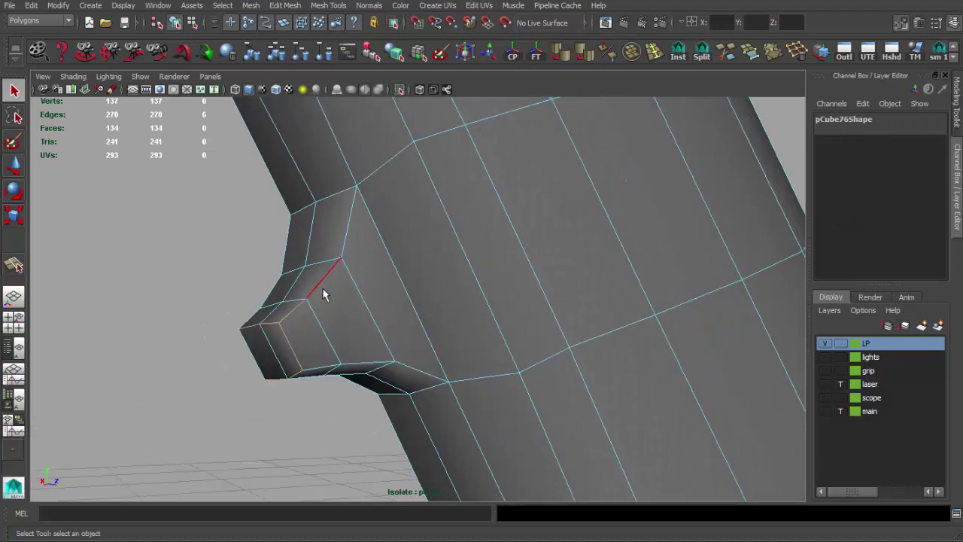
mouse_move(325, 328)
left_mouse_down("alt")
mouse_move(323, 287)
mouse_move(391, 361)
mouse_move(348, 314)
mouse_move(524, 382)
mouse_move(359, 285)
mouse_move(379, 295)
left_mouse_up("alt")
left_click(359, 285)
- Fit the flare vertices to the high-poly outline in the maximized Side view
mouse_move(401, 100)
left_mouse_down("alt")
mouse_move(458, 275)
mouse_move(414, 264)
mouse_move(623, 421)
left_mouse_up("alt")
key("space")
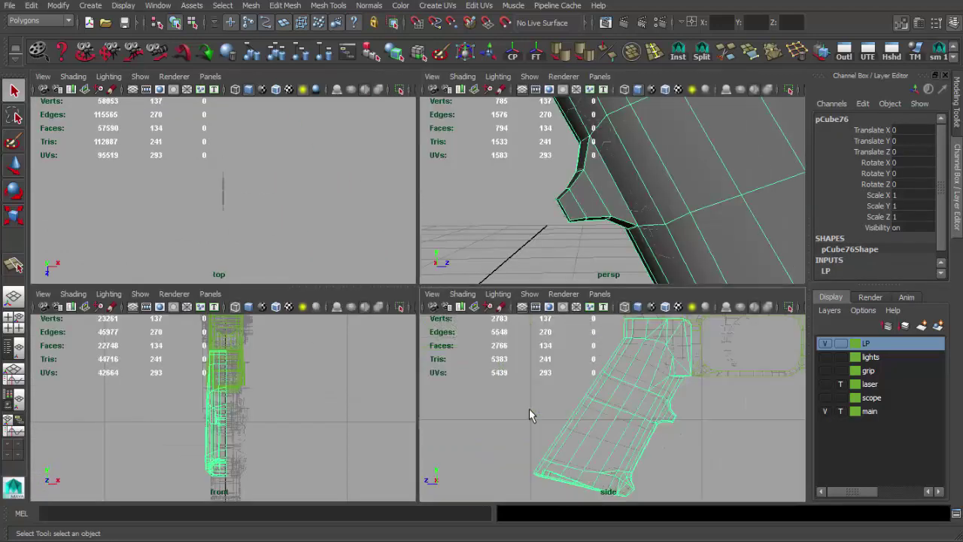
key("space")
scroll(452, 353, "up", 5)
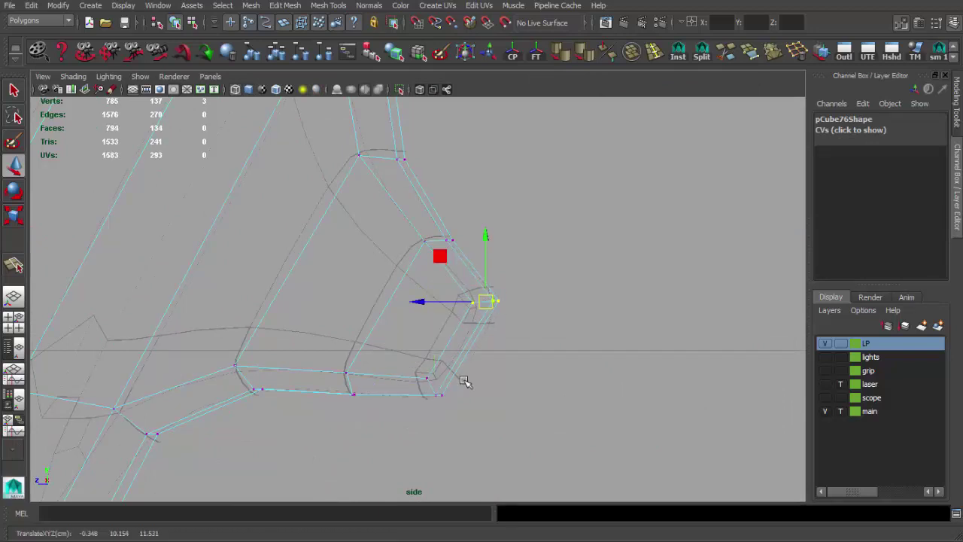
key("space")
key("space")
- Check the flare in perspective, then hide the main layer to show the 472-vertex low-poly shell
mouse_move(447, 273)
left_mouse_down("alt")
mouse_move(436, 273)
mouse_move(484, 253)
mouse_move(488, 215)
mouse_move(429, 266)
mouse_move(440, 273)
mouse_move(278, 310)
left_mouse_up("alt")
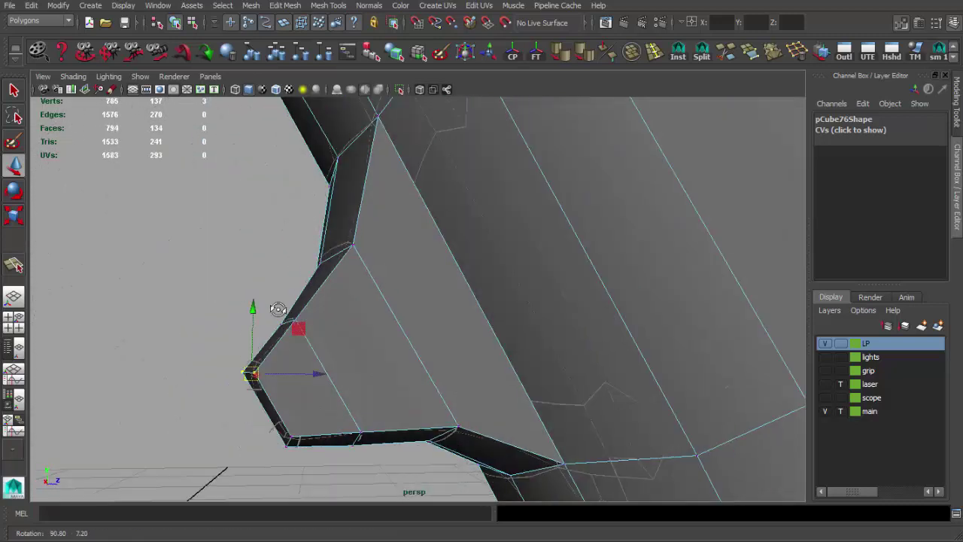
left_click_drag(271, 371, 290, 403, "alt")
key("q")
right_click_drag(289, 402, 293, 387)
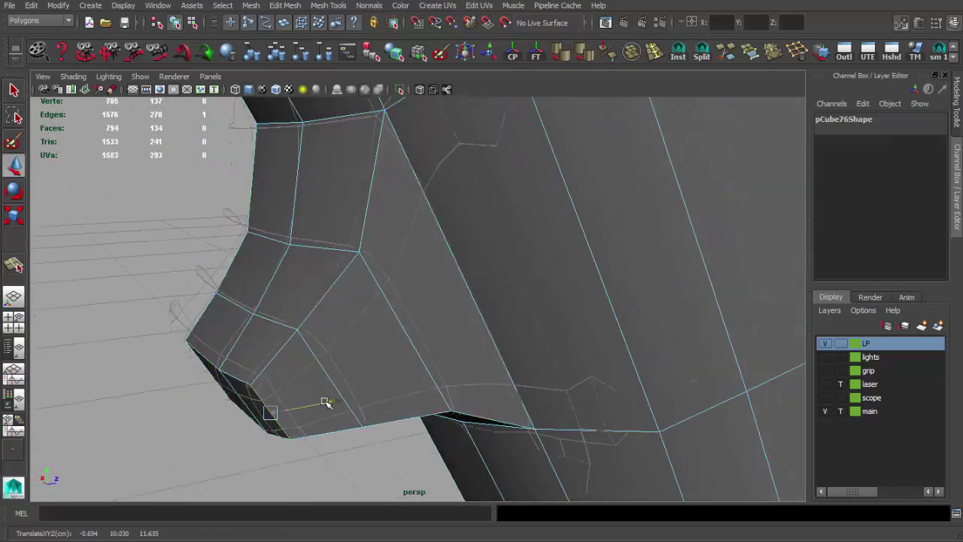
left_click(360, 341)
mouse_move(360, 341)
left_mouse_down("alt")
mouse_move(441, 302)
mouse_move(318, 296)
mouse_move(433, 286)
left_mouse_up("alt")
key("ctrl+z")
key("ctrl+z")
key("ctrl+z")
key("ctrl+z")
key("ctrl+z")
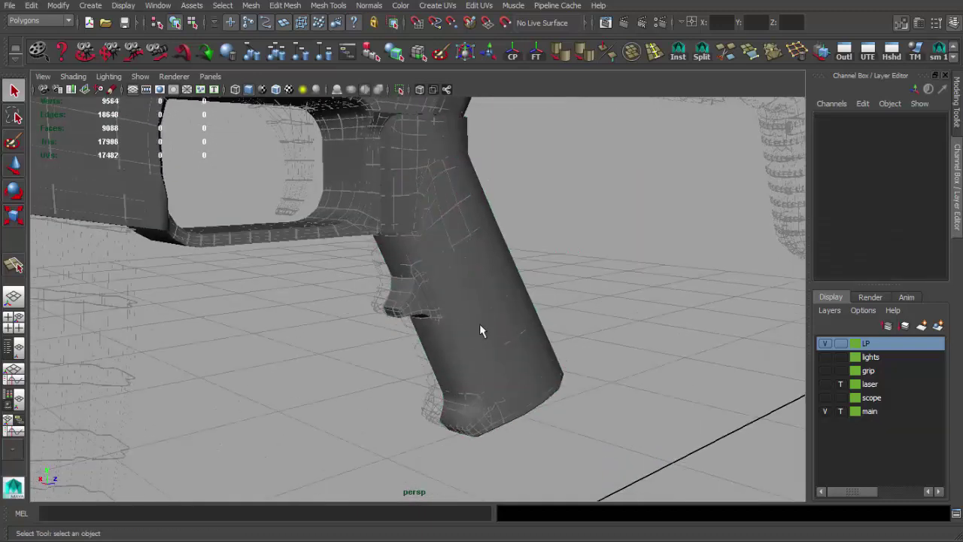
left_click(827, 412)
mouse_move(584, 348)
left_mouse_down("alt")
mouse_move(286, 294)
mouse_move(337, 318)
mouse_move(420, 226)
mouse_move(382, 263)
mouse_move(376, 221)
mouse_move(389, 204)
left_mouse_up("alt")
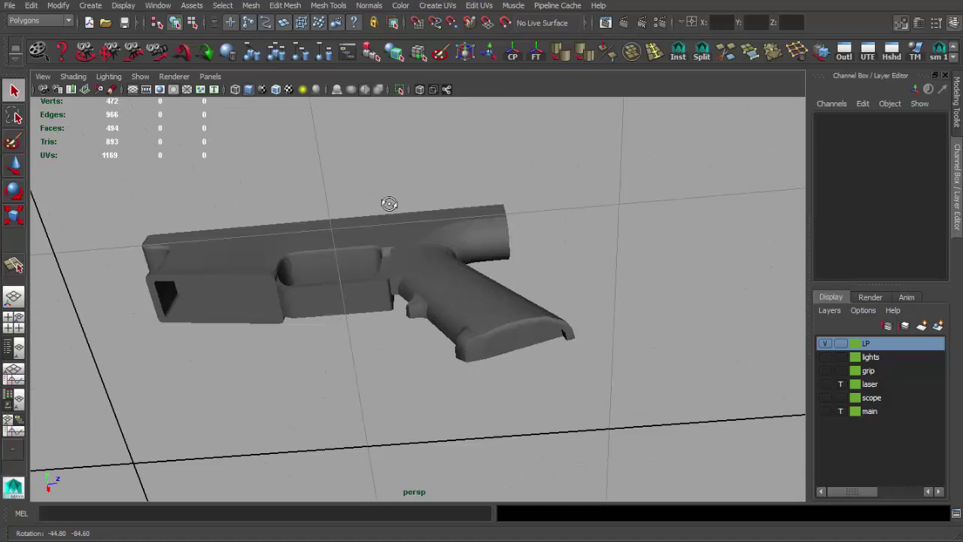
- Select the edge loop along the low-poly grip's bottom rim
right_click_drag(389, 204, 507, 327, "alt")
mouse_move(508, 328)
left_mouse_down("alt")
mouse_move(391, 203)
mouse_move(423, 239)
mouse_move(407, 304)
mouse_move(423, 282)
mouse_move(462, 266)
mouse_move(507, 288)
mouse_move(327, 298)
mouse_move(265, 318)
mouse_move(295, 298)
mouse_move(419, 157)
mouse_move(381, 205)
left_mouse_up("alt")
left_click(443, 252)
right_click_drag(381, 211, 381, 260, "alt")
left_click_drag(381, 260, 419, 262, "alt")
double_click(121, 331)
- Return the grip to object mode and inspect its underside and base
mouse_move(122, 331)
left_mouse_down("alt")
mouse_move(220, 352)
mouse_move(462, 334)
left_mouse_up("alt")
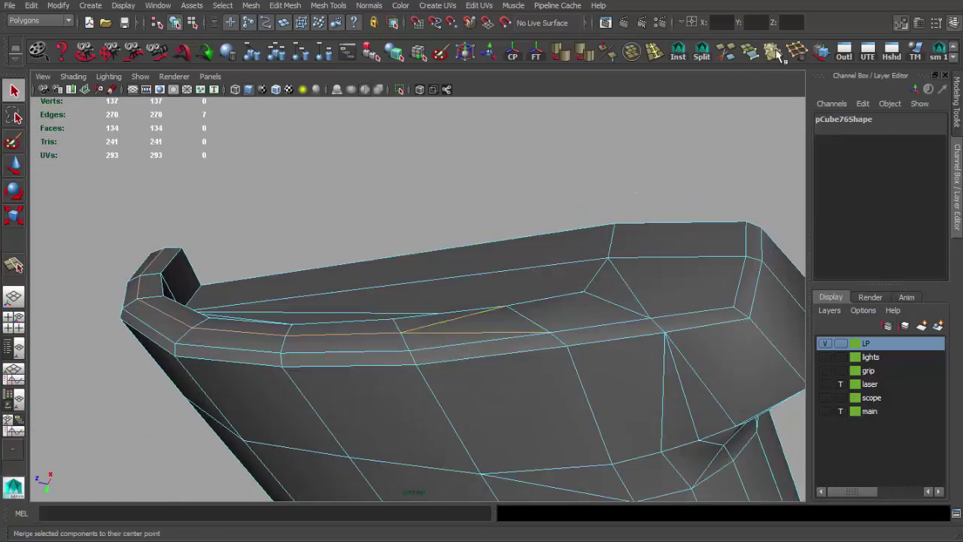
right_click_drag(312, 345, 337, 322)
mouse_move(337, 322)
left_mouse_down("alt")
mouse_move(356, 279)
mouse_move(526, 263)
mouse_move(439, 279)
mouse_move(497, 280)
mouse_move(402, 278)
mouse_move(439, 266)
mouse_move(516, 297)
mouse_move(445, 256)
mouse_move(452, 311)
mouse_move(389, 398)
mouse_move(428, 400)
mouse_move(386, 391)
left_mouse_up("alt")
left_click(474, 279)
left_click(386, 393)
mouse_move(394, 347)
left_mouse_down("alt")
mouse_move(468, 301)
mouse_move(550, 167)
left_mouse_up("alt")
key("F8")
mouse_move(508, 247)
left_mouse_down("alt")
mouse_move(288, 294)
mouse_move(323, 328)
left_mouse_up("alt")
- Select an edge on the grip's base in edge mode, checking it in wireframe
right_click(440, 297)
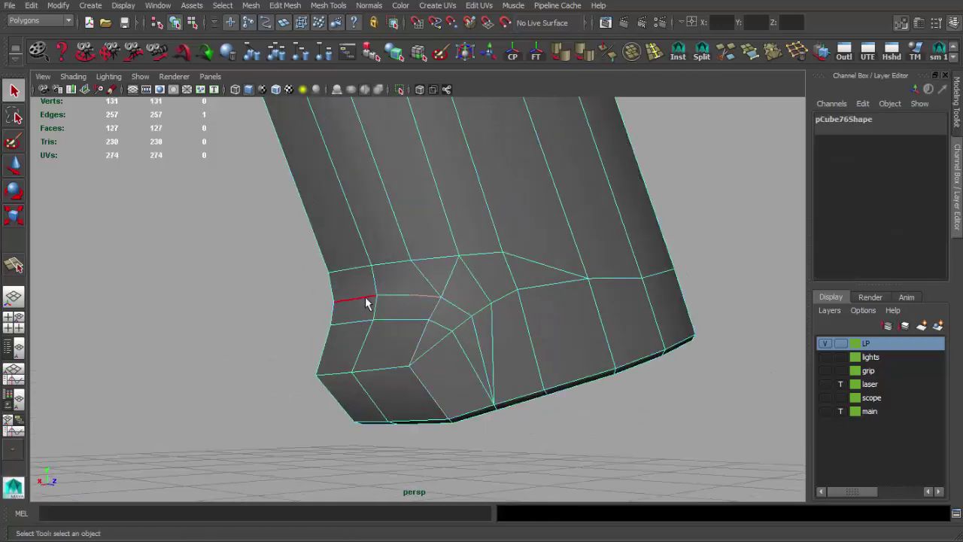
left_click_drag(404, 292, 408, 311, "alt")
key("4")
key("F9")
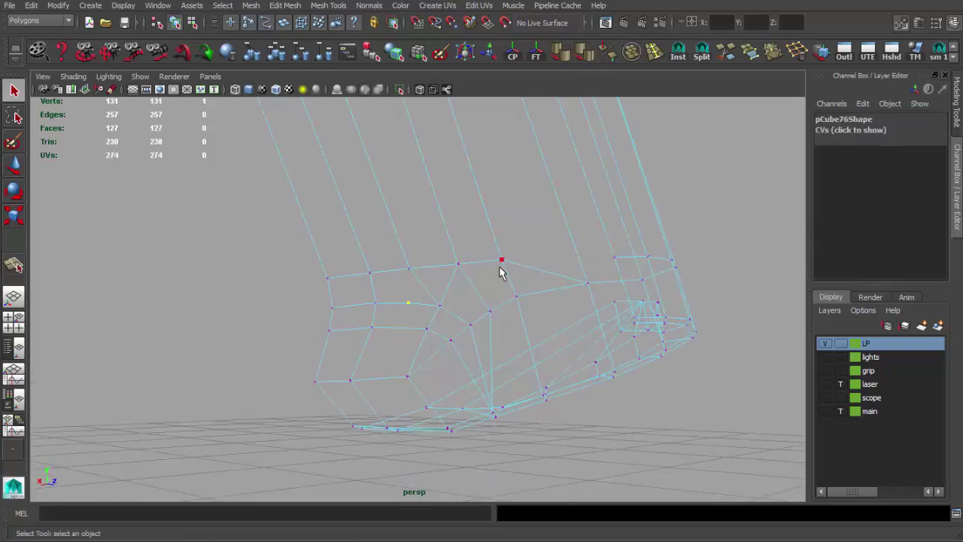
key("5")
key("F10")
left_click(460, 299)
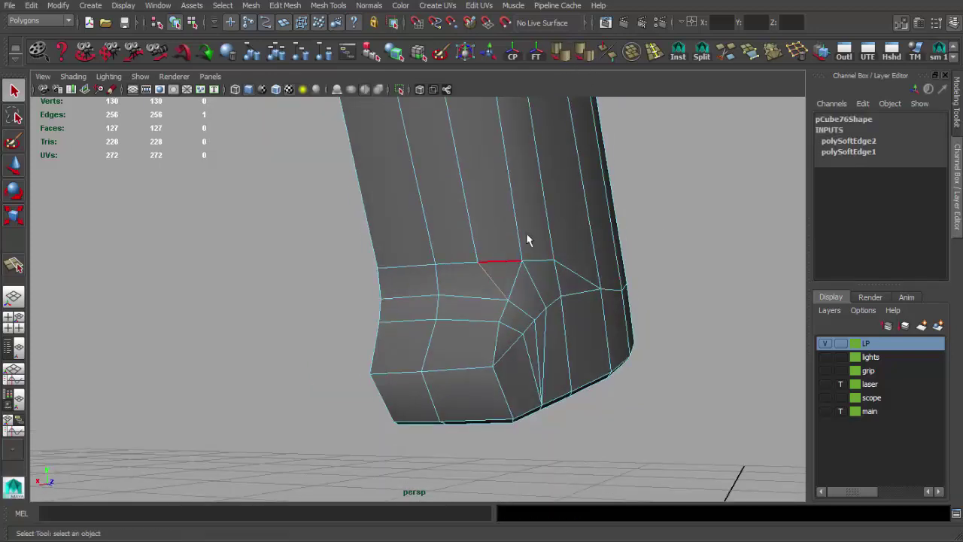
- Reselect the grip and inspect its base from a low side angle
right_click_drag(526, 240, 563, 299, "alt")
mouse_move(563, 298)
left_mouse_down("alt")
mouse_move(537, 305)
mouse_move(338, 279)
left_mouse_up("alt")
mouse_move(338, 279)
right_mouse_down("alt")
mouse_move(691, 413)
mouse_move(647, 406)
right_mouse_up("alt")
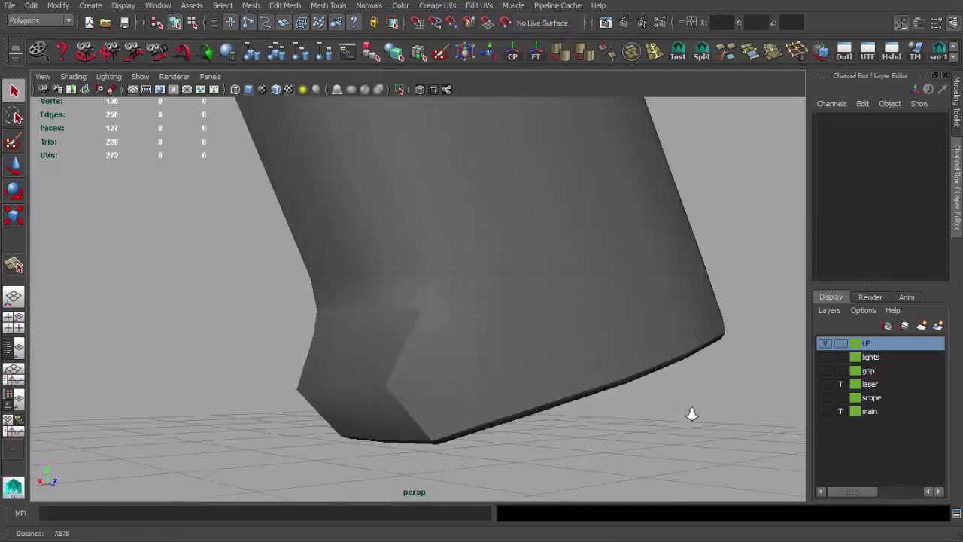
left_click(431, 287)
mouse_move(413, 327)
left_mouse_down("alt")
mouse_move(473, 312)
mouse_move(453, 357)
left_mouse_up("alt")
right_click_drag(453, 356, 533, 424, "alt")
mouse_move(508, 376)
left_mouse_down("alt")
mouse_move(480, 347)
mouse_move(519, 292)
mouse_move(486, 273)
left_mouse_up("alt")
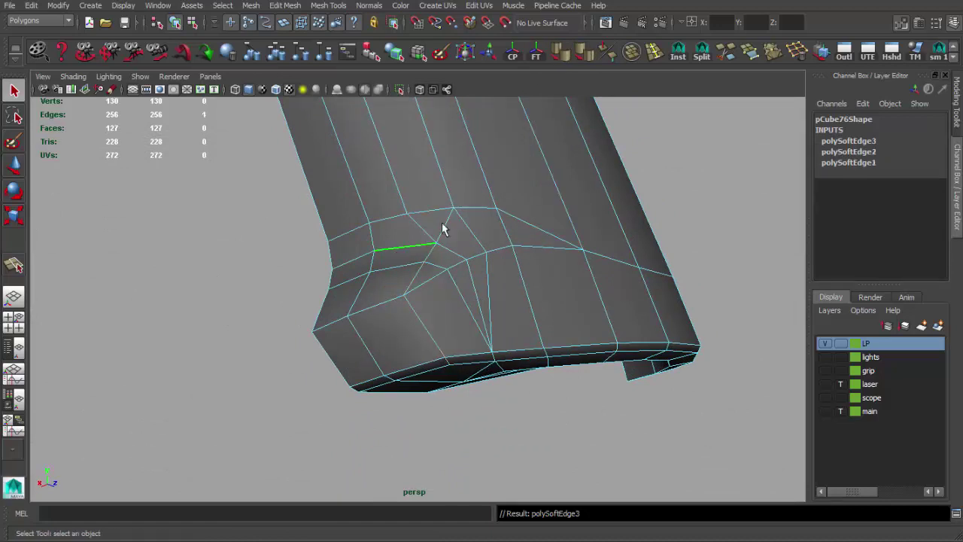
- Clear the selection, reselect the grip, and view its upper part
left_click(358, 280)
right_click_drag(357, 280, 353, 291, "alt")
mouse_move(353, 290)
left_mouse_down("alt")
mouse_move(319, 221)
mouse_move(339, 221)
left_mouse_up("alt")
mouse_move(339, 221)
right_mouse_down("alt")
mouse_move(382, 309)
mouse_move(447, 318)
right_mouse_up("alt")
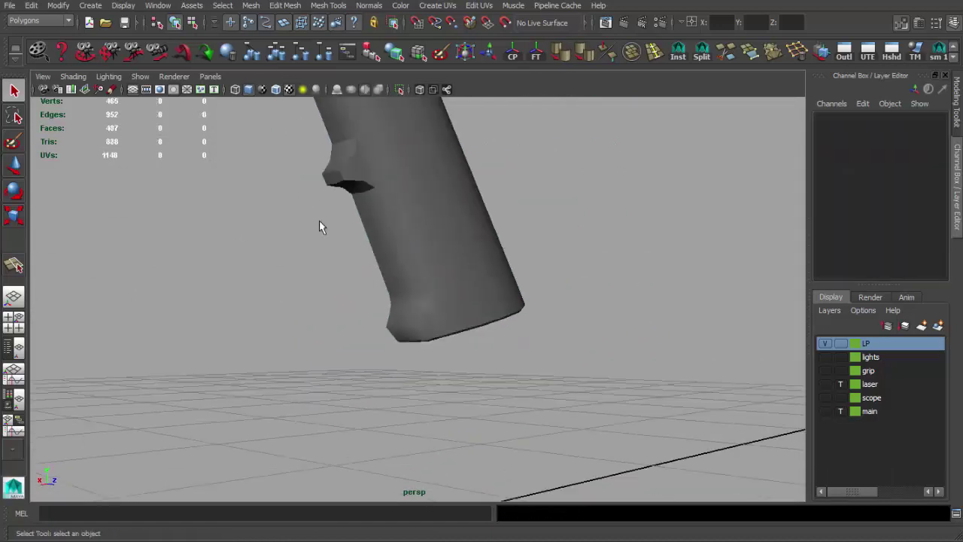
left_click(382, 309)
left_click_drag(446, 318, 447, 211, "alt")
right_click_drag(447, 211, 448, 280, "alt")
mouse_move(448, 280)
left_mouse_down("alt")
mouse_move(389, 306)
mouse_move(368, 286)
left_mouse_up("alt")
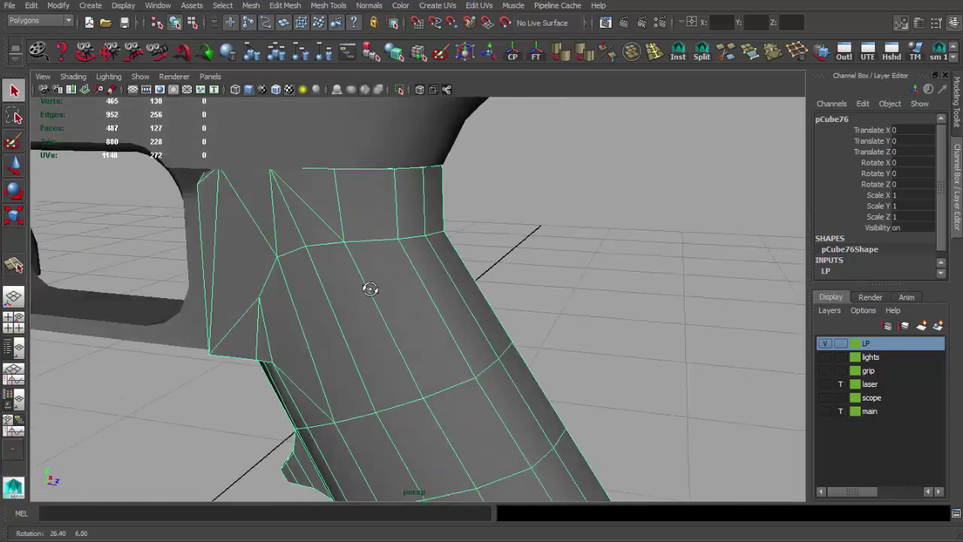
- Show the high-poly reference layer and zoom the side view to the grip's rear top corner
key("space")
key("space")
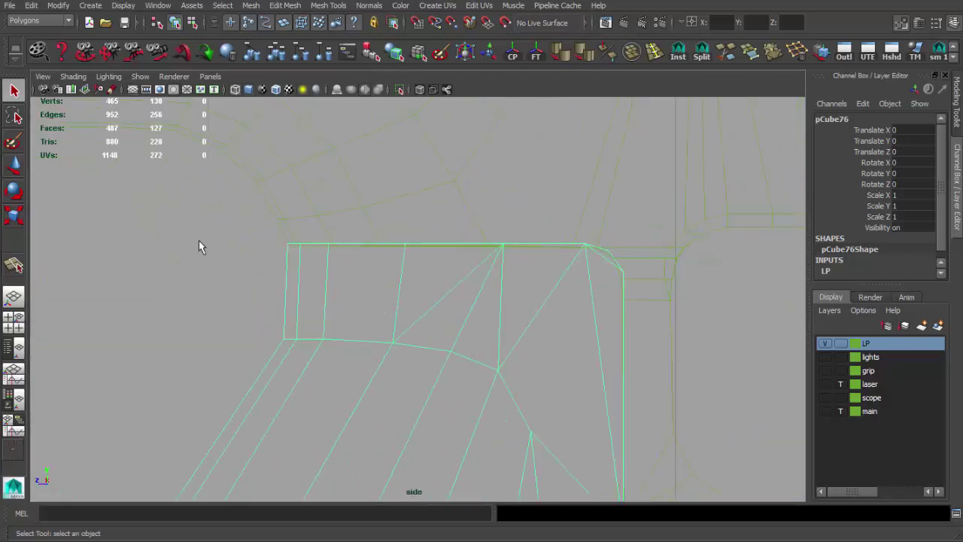
left_click(825, 411)
scroll(530, 234, "up", 2)
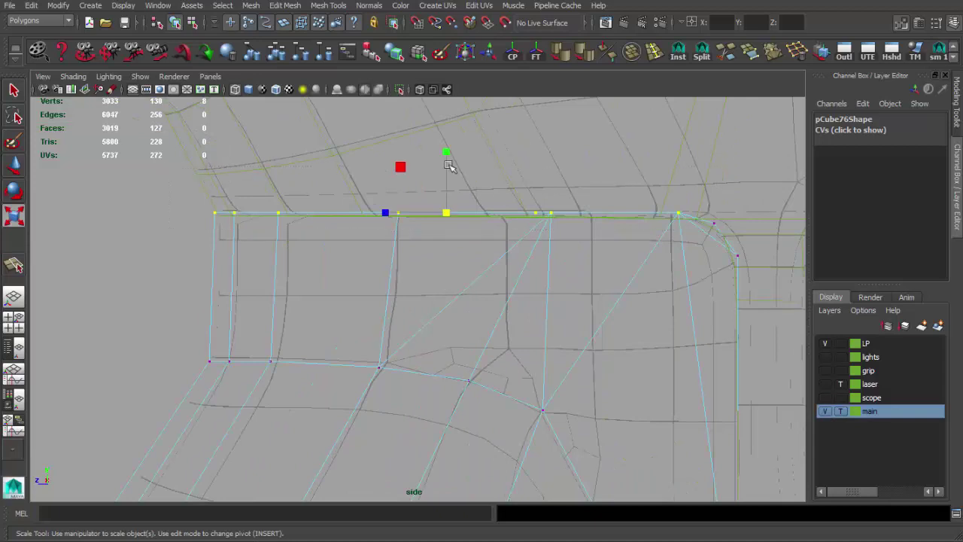
scroll(533, 226, "up", 2)
middle_click_drag(533, 226, 581, 349, "alt")
scroll(688, 277, "down", 5)
scroll(429, 301, "up", 3)
scroll(401, 376, "up", 2)
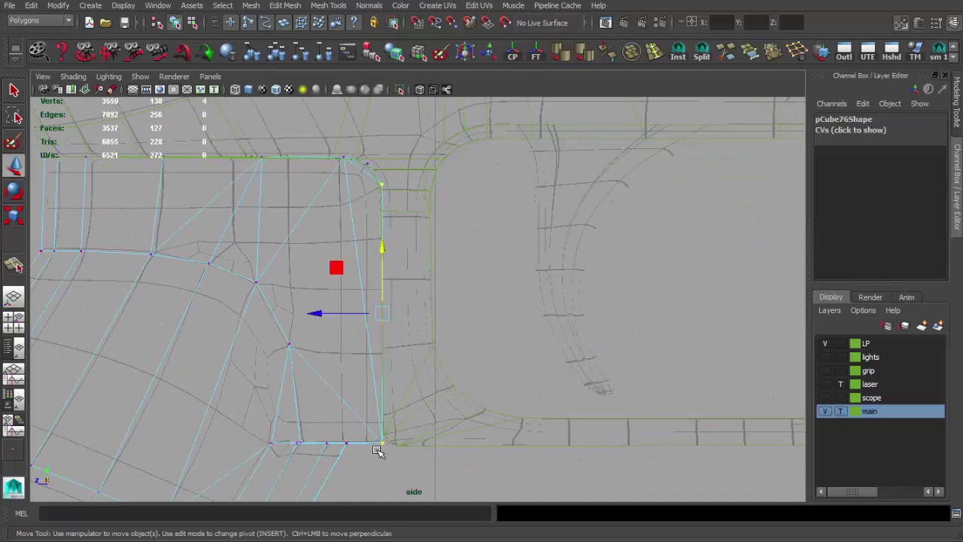
- Move the grip's top corner vertex up to the receiver edge in Side and Persp views
key("space")
key("space")
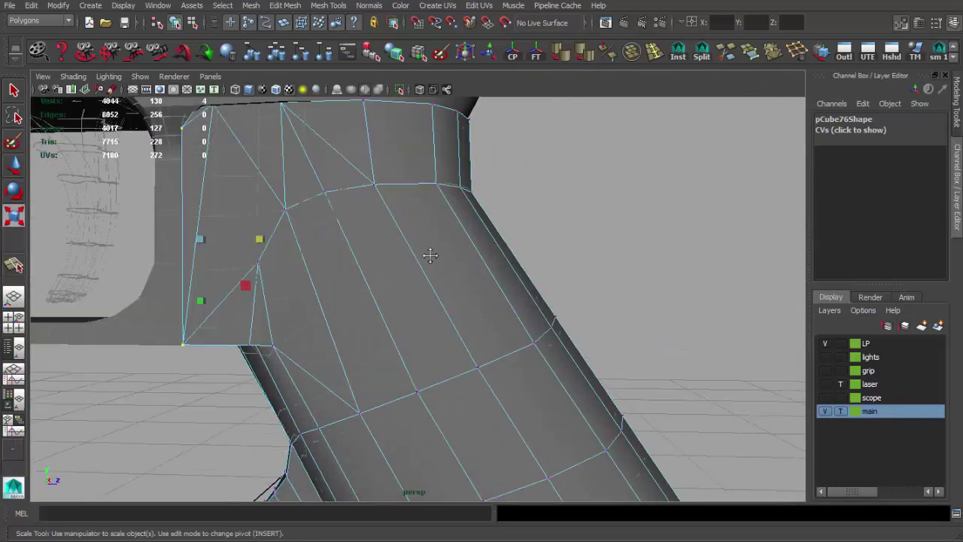
left_click_drag(429, 253, 546, 275, "alt")
scroll(557, 351, "up", 2)
key("w")
mouse_move(494, 252)
left_mouse_down("alt")
mouse_move(426, 258)
mouse_move(324, 215)
mouse_move(388, 243)
mouse_move(394, 256)
mouse_move(406, 250)
left_mouse_up("alt")
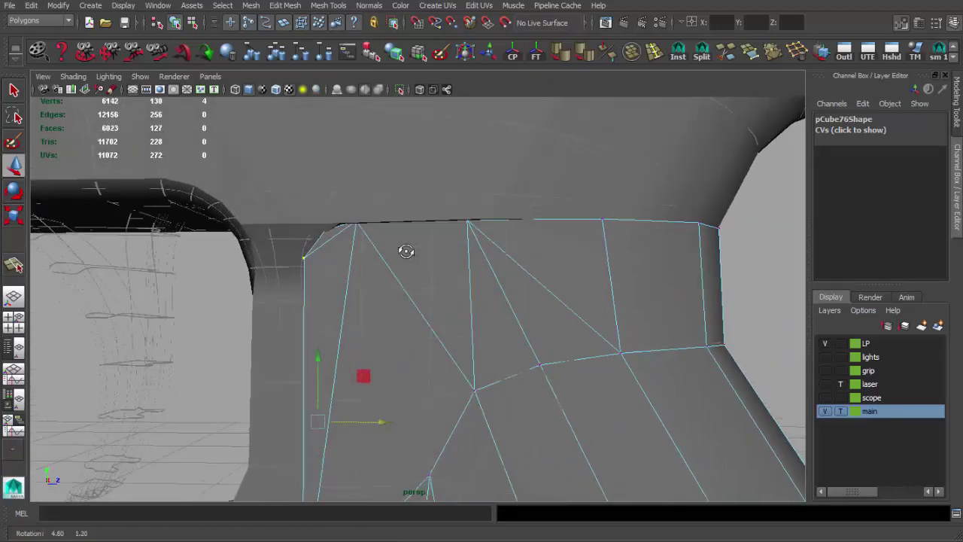
key("space")
key("space")
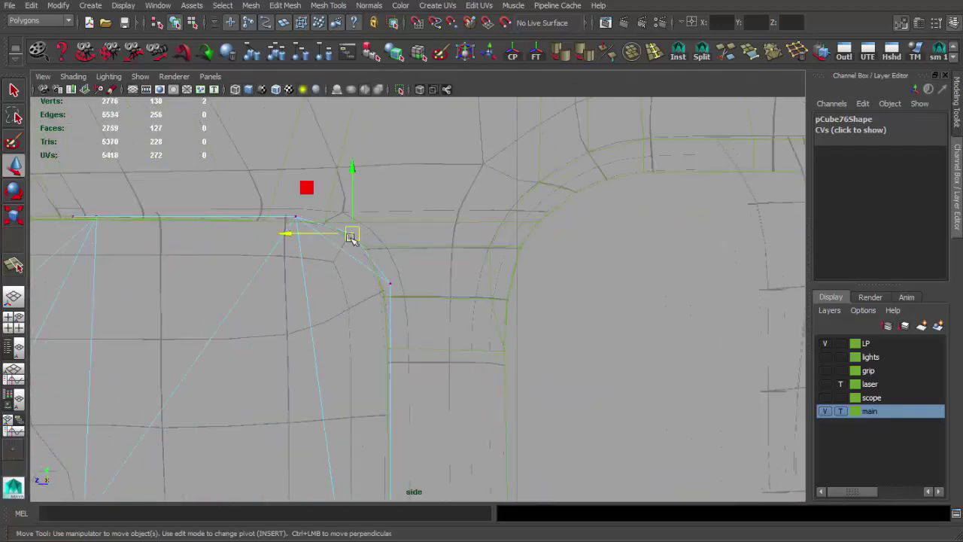
key("space")
key("space")
mouse_move(477, 258)
left_mouse_down("alt")
mouse_move(519, 270)
mouse_move(542, 260)
mouse_move(732, 269)
mouse_move(241, 260)
mouse_move(404, 321)
mouse_move(415, 294)
left_mouse_up("alt")
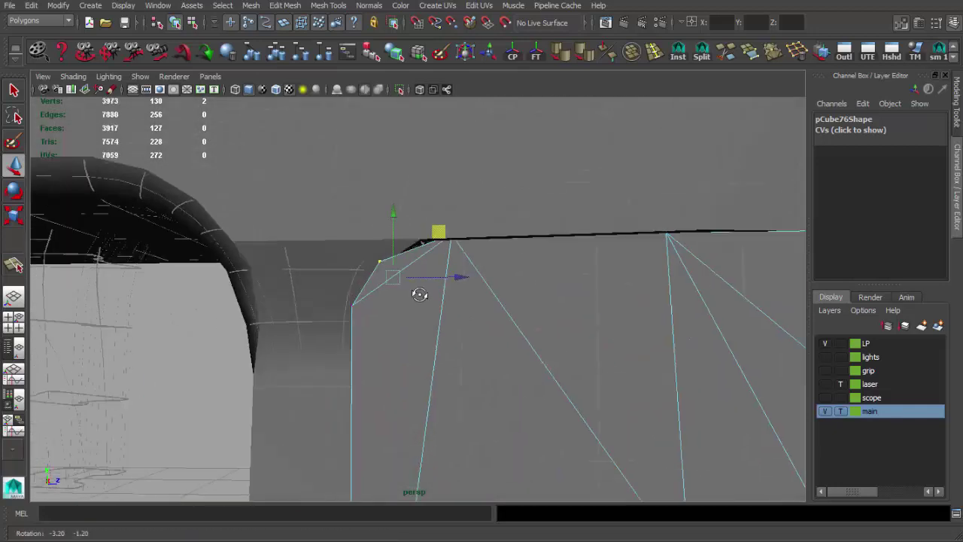
middle_click_drag(414, 294, 438, 226)
key("ctrl+z")
key("ctrl+z")
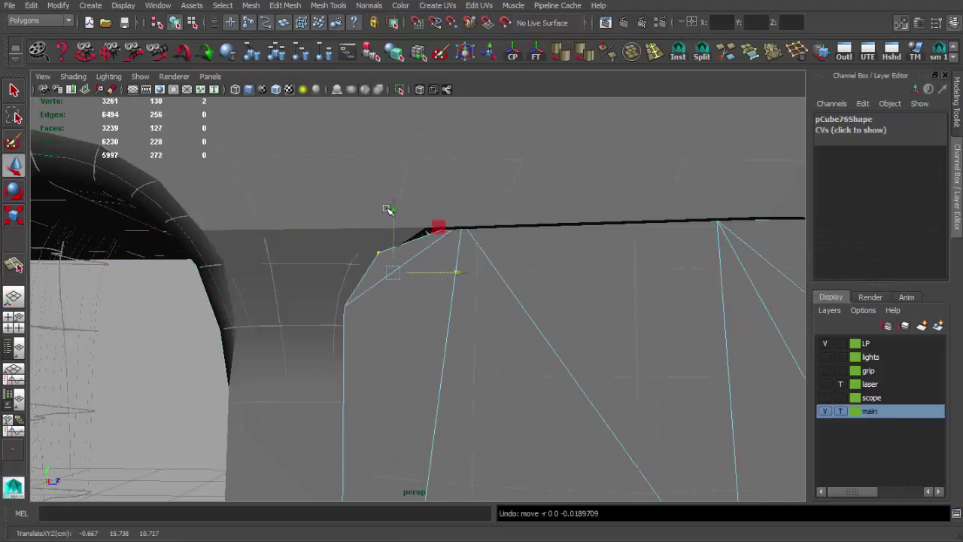
- Hide the high-poly reference layer and zoom into the trigger-guard corner
mouse_move(474, 285)
left_mouse_down("alt")
mouse_move(745, 361)
mouse_move(468, 318)
left_mouse_up("alt")
left_click(824, 411)
mouse_move(541, 340)
left_mouse_down("alt")
mouse_move(621, 340)
mouse_move(692, 399)
mouse_move(631, 385)
mouse_move(554, 389)
mouse_move(527, 402)
mouse_move(314, 299)
mouse_move(257, 290)
mouse_move(301, 333)
mouse_move(490, 306)
mouse_move(537, 60)
left_mouse_up("alt")
left_click(257, 290)
left_click(637, 369)
mouse_move(637, 369)
left_mouse_down("alt")
mouse_move(494, 401)
mouse_move(516, 376)
left_mouse_up("alt")
right_click_drag(516, 376, 668, 420, "alt")
left_click_drag(670, 420, 491, 333, "alt")
- Select the grip's top corner vertex at the trigger-guard corner with the Move tool
left_click(490, 333)
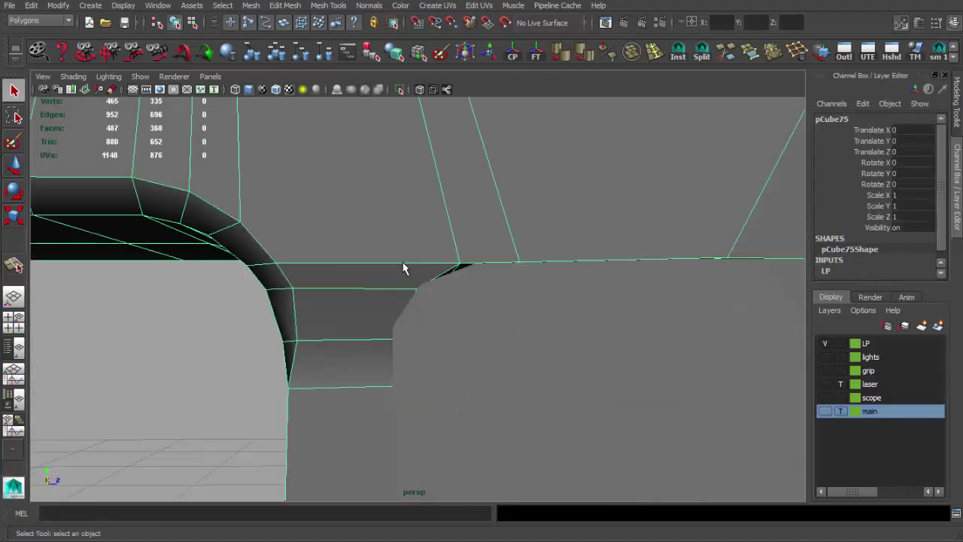
left_click_drag(403, 268, 413, 269, "alt")
mouse_move(411, 306)
left_mouse_down("alt")
mouse_move(460, 326)
mouse_move(434, 305)
left_mouse_up("alt")
key("F9")
key("w")
left_click(444, 278)
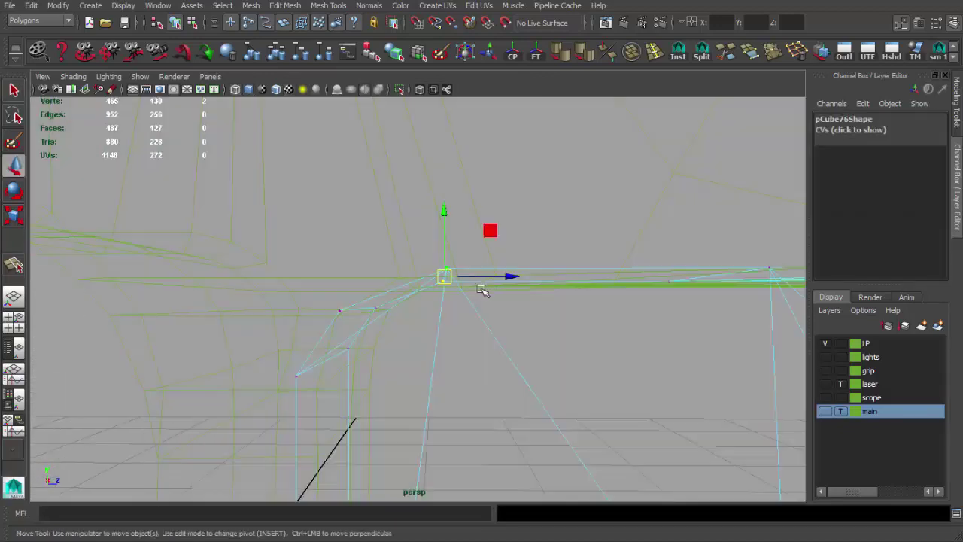
- Check the vertex placement in the four-view layout and perspective view
key("space")
key("space")
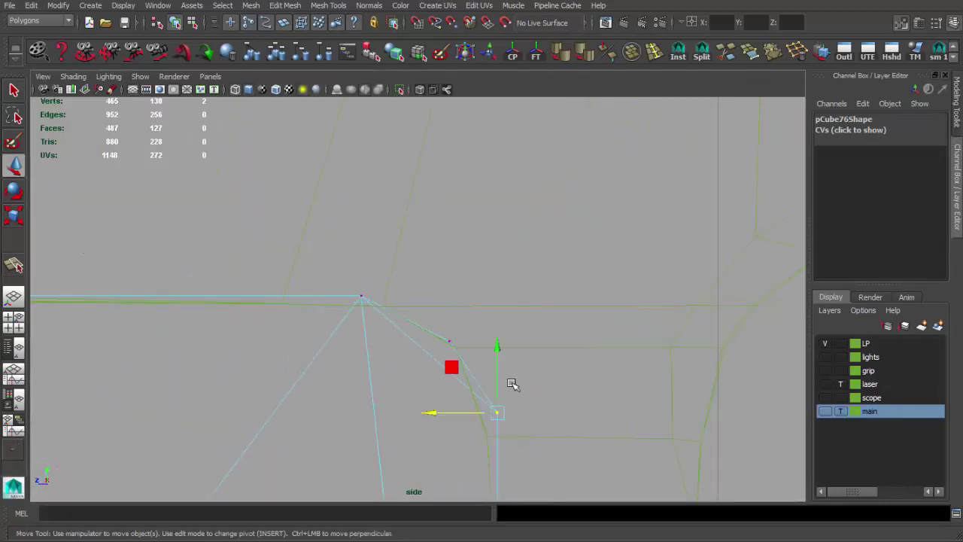
key("space")
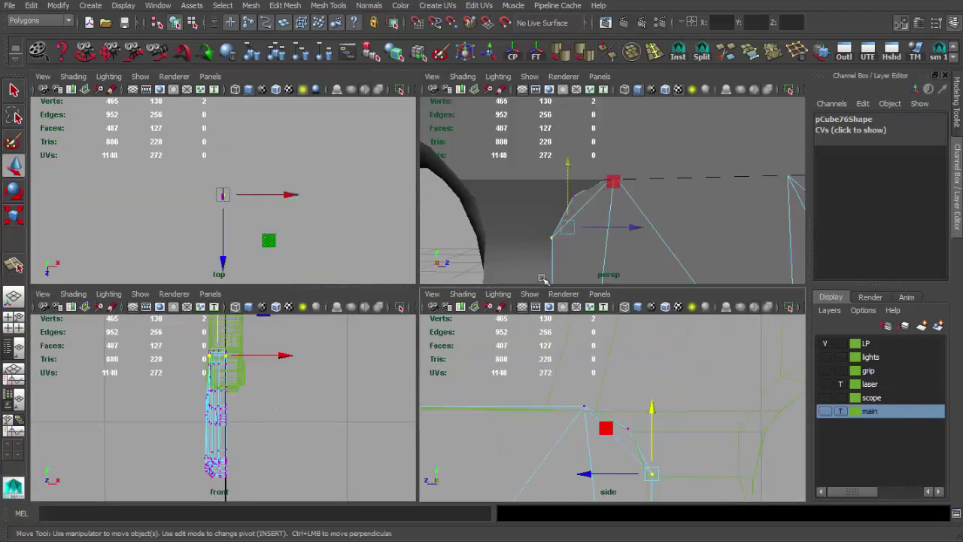
key("space")
left_click_drag(467, 291, 476, 293, "alt")
mouse_move(496, 351)
left_mouse_down("alt")
mouse_move(700, 350)
mouse_move(526, 333)
mouse_move(607, 327)
mouse_move(376, 280)
mouse_move(441, 308)
left_mouse_up("alt")
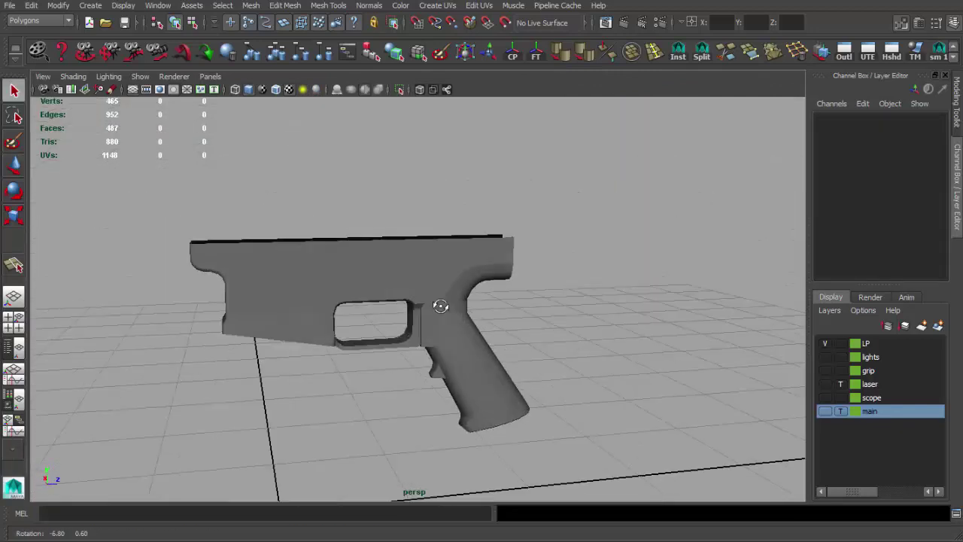
- Select the grip and check it in the front and perspective views
left_click(444, 353)
key("w")
key("space")
key("space")
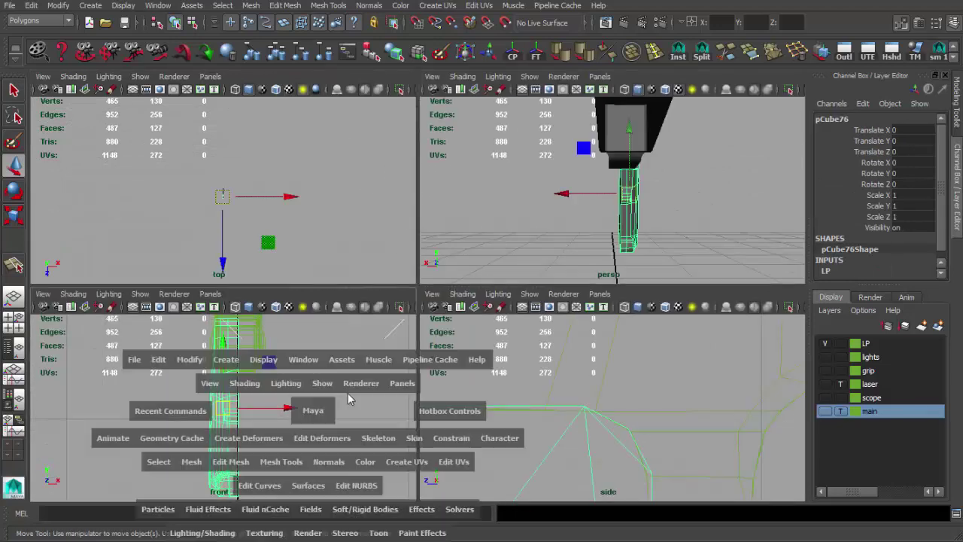
key("F8")
key("q")
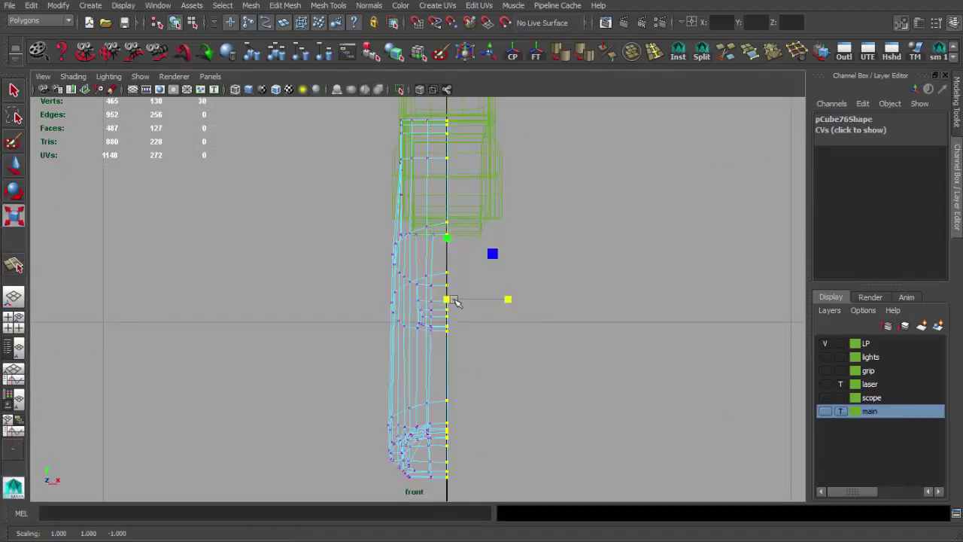
key("space")
key("space")
key("F8")
mouse_move(501, 273)
left_mouse_down("alt")
mouse_move(522, 290)
mouse_move(535, 214)
left_mouse_up("alt")
key("w")
- Create a mirrored instance of the grip half and orbit to inspect it
left_click(677, 54)
scroll(550, 308, "up", 5)
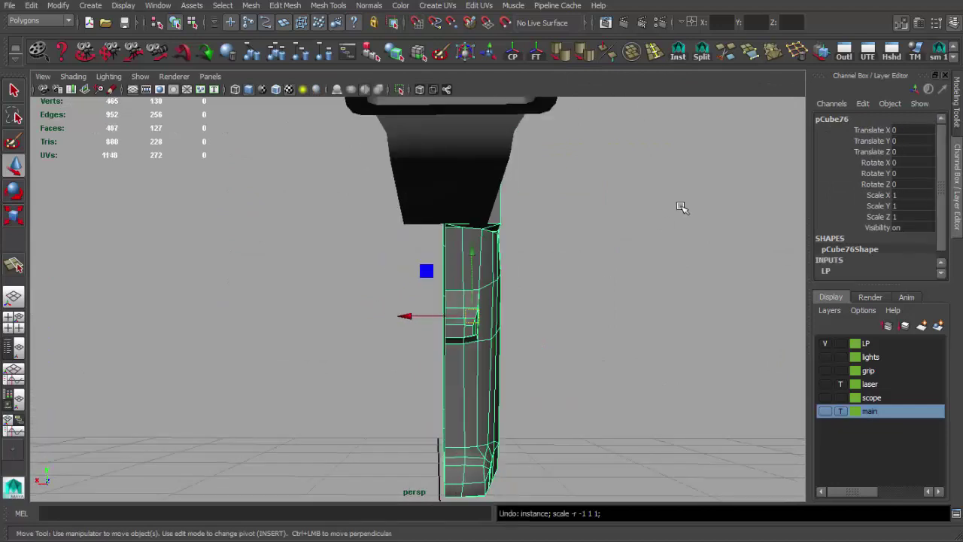
mouse_move(510, 278)
left_mouse_down("alt")
mouse_move(413, 425)
mouse_move(441, 459)
mouse_move(378, 416)
left_mouse_up("alt")
left_click_drag(576, 333, 459, 296, "alt")
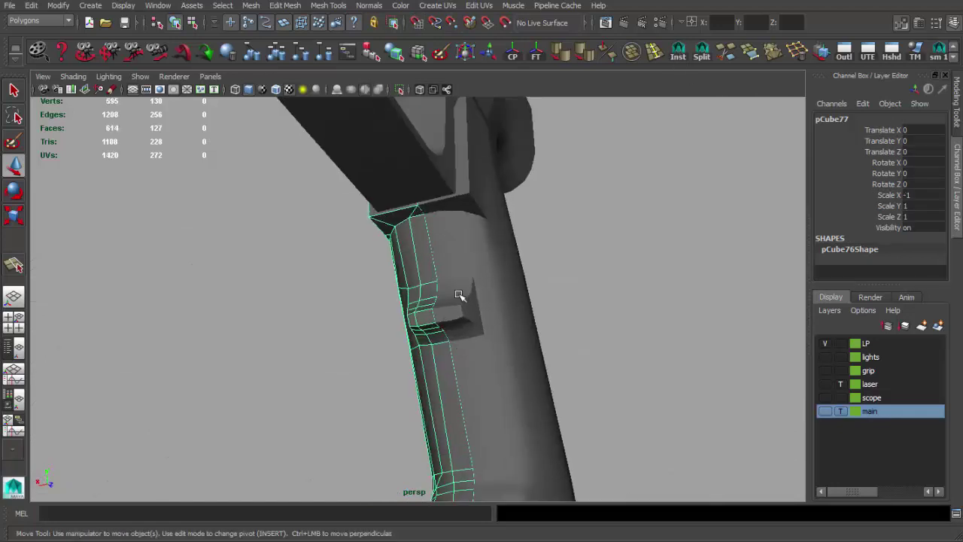
left_click_drag(491, 227, 341, 98, "alt")
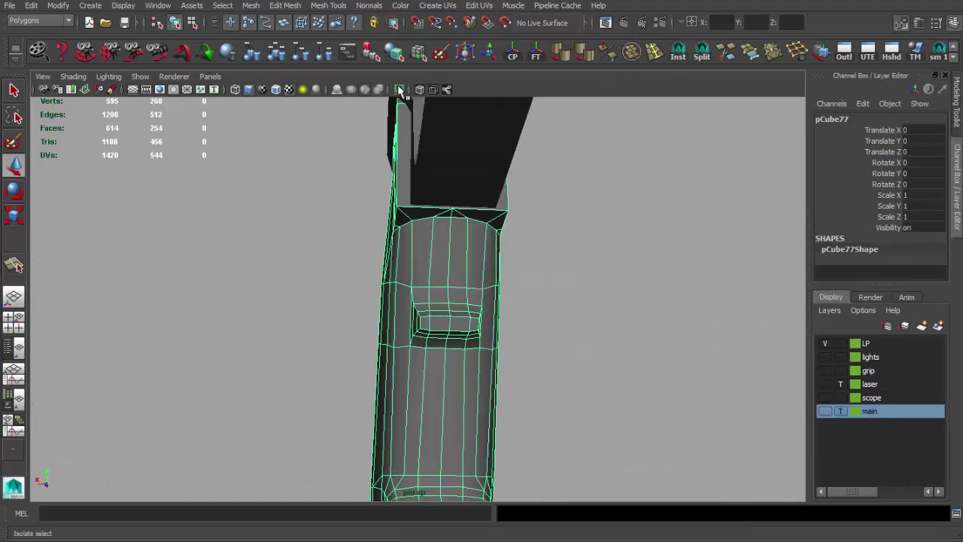
- Exit isolate view and merge the selected center vertices from the front view
left_click(400, 91)
key("space")
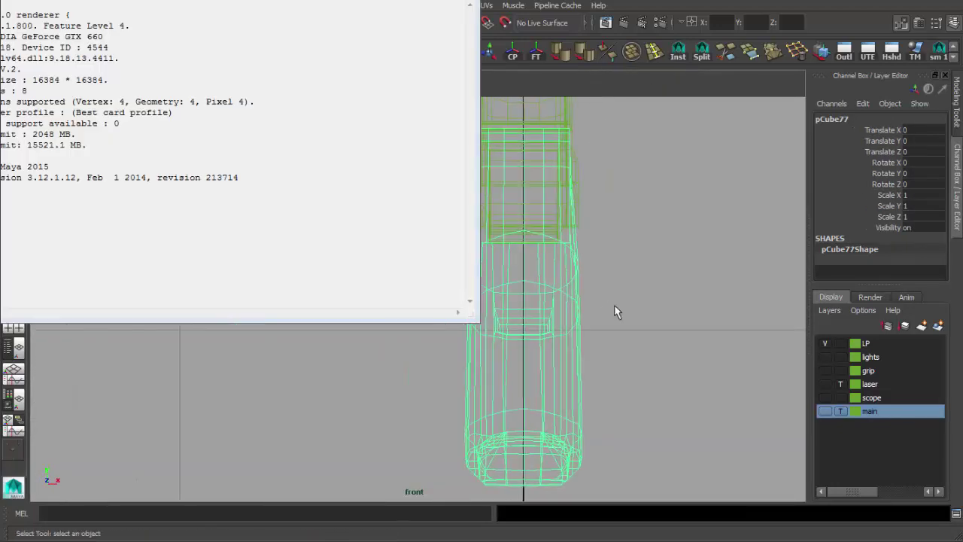
left_click(554, 174)
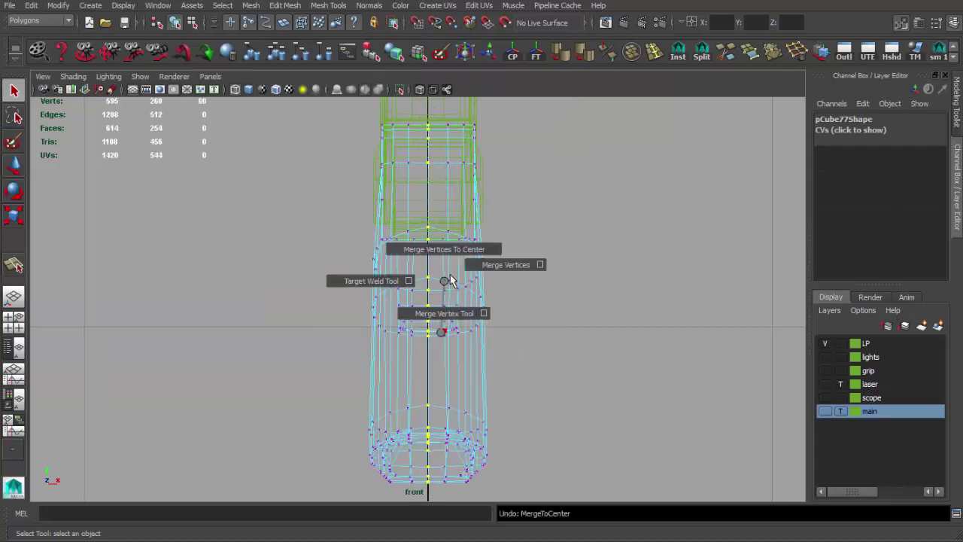
right_click_drag(450, 281, 500, 264, "shift")
key("space")
key("space")
- Soften the grip's edge normals in smooth-shaded object mode
key("F8")
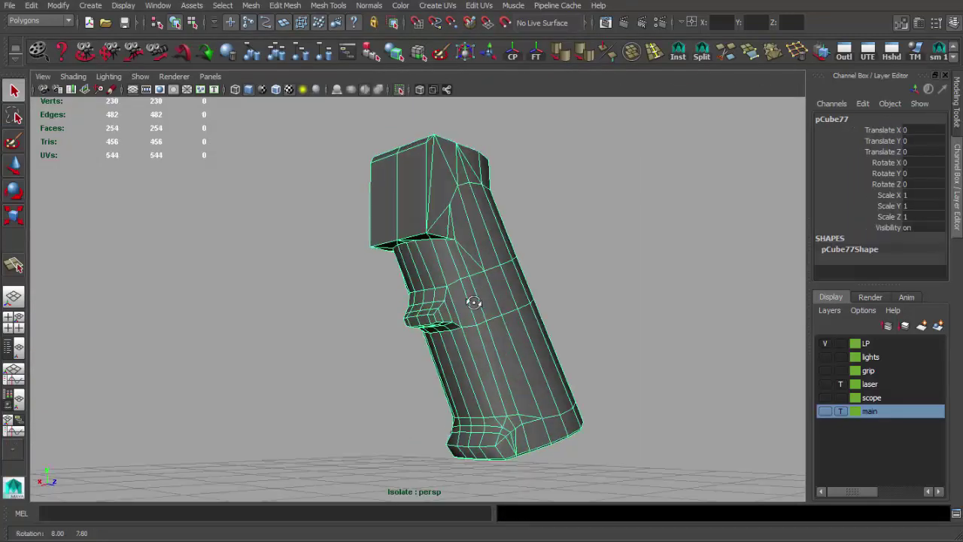
right_click_drag(468, 303, 502, 299, "alt")
key("3")
mouse_move(503, 299)
left_mouse_down("alt")
mouse_move(439, 281)
mouse_move(534, 327)
mouse_move(468, 302)
left_mouse_up("alt")
left_click(391, 284)
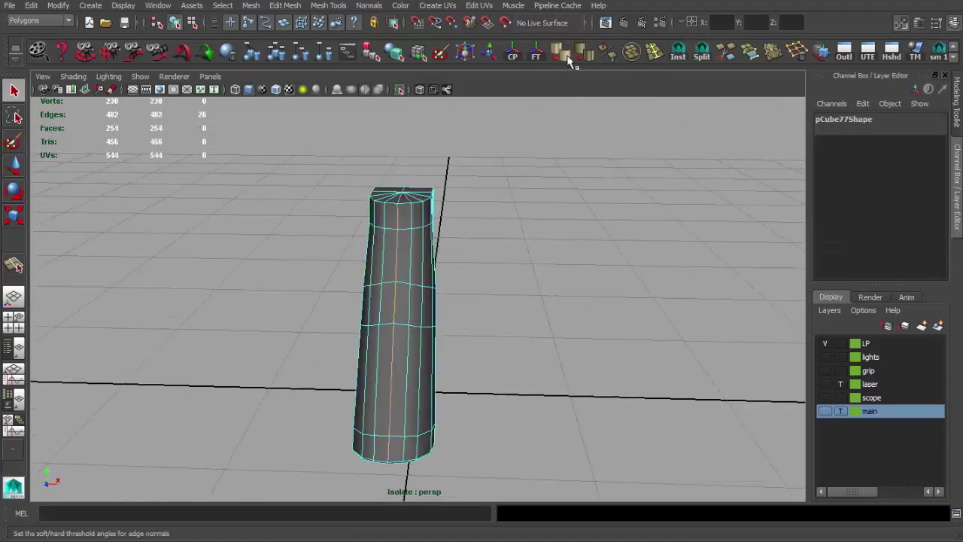
mouse_move(512, 215)
left_mouse_down("alt")
mouse_move(423, 268)
mouse_move(451, 181)
left_mouse_up("alt")
left_click(432, 353)
- Reselect the grip and zoom in to inspect its bottom
left_click(321, 310)
mouse_move(320, 310)
left_mouse_down("alt")
mouse_move(327, 228)
mouse_move(423, 219)
mouse_move(389, 211)
mouse_move(478, 221)
mouse_move(461, 198)
mouse_move(378, 299)
mouse_move(408, 290)
mouse_move(473, 336)
left_mouse_up("alt")
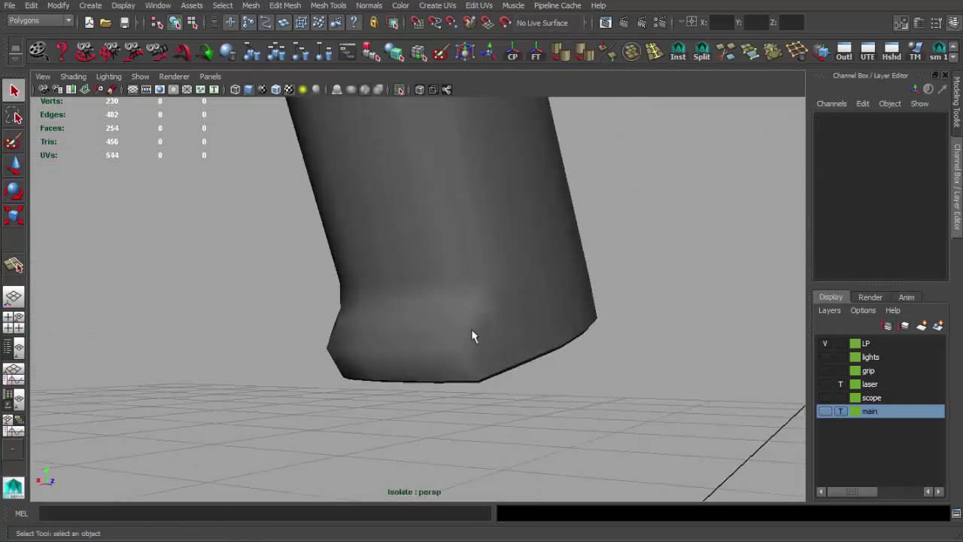
mouse_move(458, 289)
left_mouse_down("alt")
mouse_move(499, 307)
mouse_move(266, 260)
mouse_move(522, 299)
mouse_move(367, 317)
mouse_move(262, 313)
mouse_move(398, 350)
left_mouse_up("alt")
left_click(267, 261)
left_click(397, 351)
scroll(406, 316, "up", 5)
mouse_move(415, 296)
left_mouse_down("alt")
mouse_move(397, 299)
mouse_move(444, 353)
mouse_move(602, 335)
left_mouse_up("alt")
scroll(444, 353, "up", 3)
- Switch the grip to edge selection and orbit to find loops to remove
right_click(418, 337)
scroll(401, 230, "down", 5)
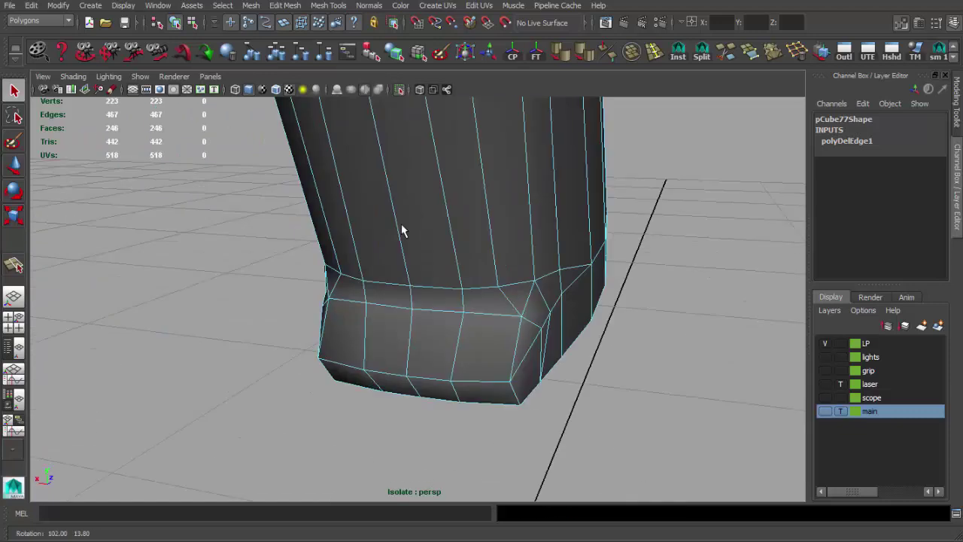
left_click_drag(402, 231, 440, 260, "alt")
left_click(533, 237)
mouse_move(534, 238)
left_mouse_down("alt")
mouse_move(530, 203)
mouse_move(494, 200)
mouse_move(253, 226)
mouse_move(258, 243)
mouse_move(398, 222)
mouse_move(434, 231)
left_mouse_up("alt")
left_click(434, 231)
scroll(438, 223, "up", 3)
left_click(489, 214)
mouse_move(489, 214)
left_mouse_down("alt")
mouse_move(554, 195)
mouse_move(264, 187)
mouse_move(318, 168)
mouse_move(335, 175)
left_mouse_up("alt")
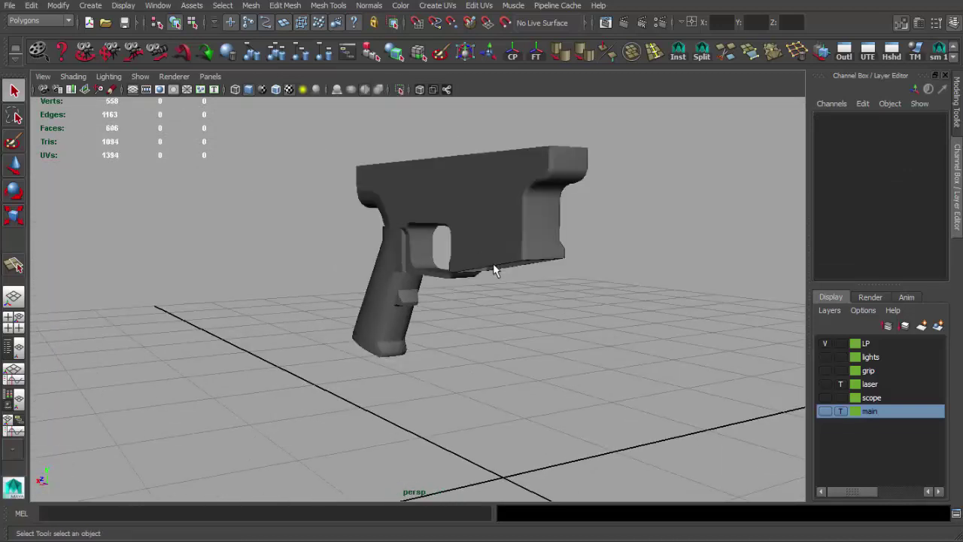
- Frame the grip and select a whole edge loop around it
left_click_drag(494, 271, 584, 266, "alt")
left_click(421, 301)
mouse_move(421, 301)
left_mouse_down("alt")
mouse_move(489, 232)
mouse_move(423, 313)
mouse_move(483, 271)
left_mouse_up("alt")
key("f")
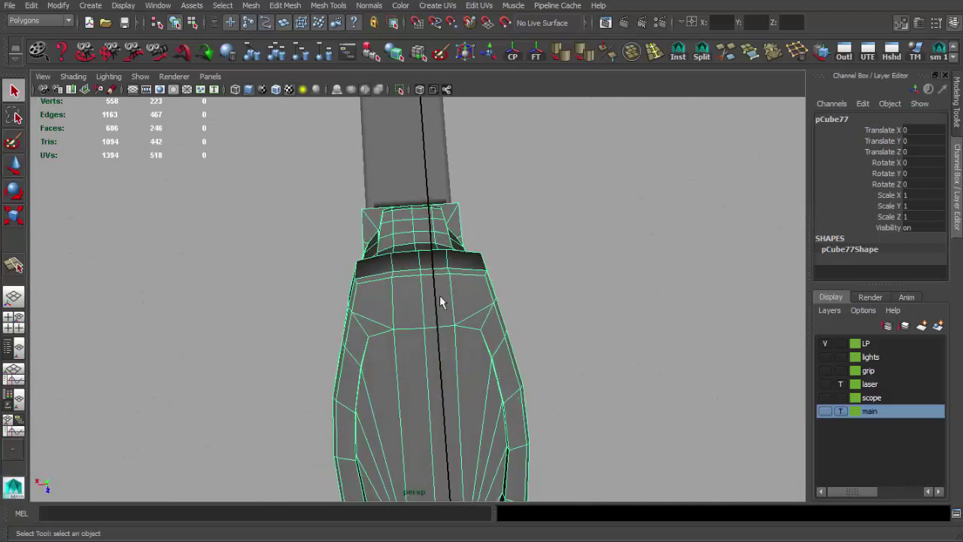
double_click(424, 293)
left_click_drag(424, 293, 423, 308, "alt")
- Isolate the grip in wireframe display and enter vertex editing
mouse_move(476, 390)
left_mouse_down("alt")
mouse_move(283, 391)
mouse_move(354, 354)
mouse_move(591, 337)
mouse_move(502, 265)
mouse_move(516, 236)
left_mouse_up("alt")
key("4")
mouse_move(539, 291)
left_mouse_down("alt")
mouse_move(475, 249)
mouse_move(464, 323)
mouse_move(691, 85)
left_mouse_up("alt")
key("5")
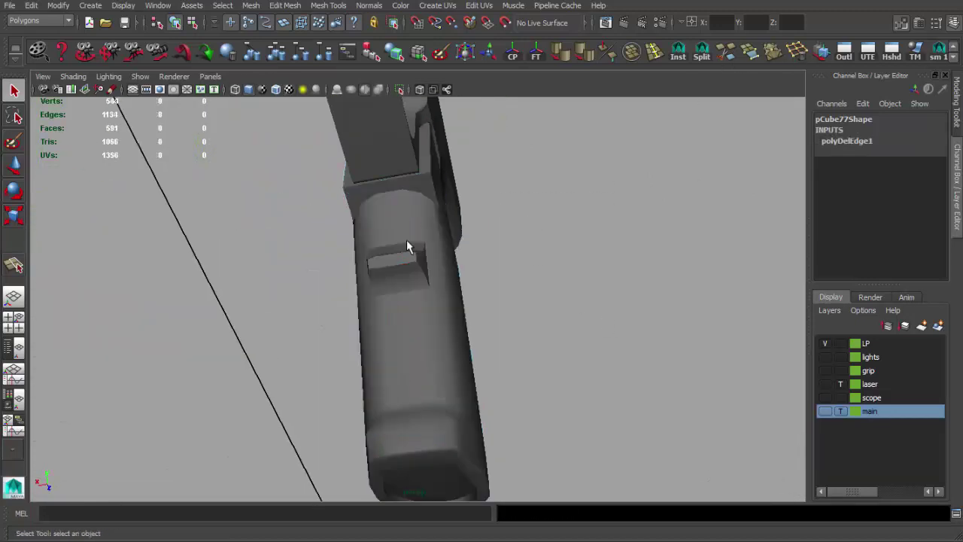
left_click(400, 89)
mouse_move(404, 91)
left_mouse_down("alt")
mouse_move(418, 258)
mouse_move(456, 338)
mouse_move(386, 301)
mouse_move(490, 291)
mouse_move(397, 243)
mouse_move(422, 219)
left_mouse_up("alt")
key("4")
key("F9")
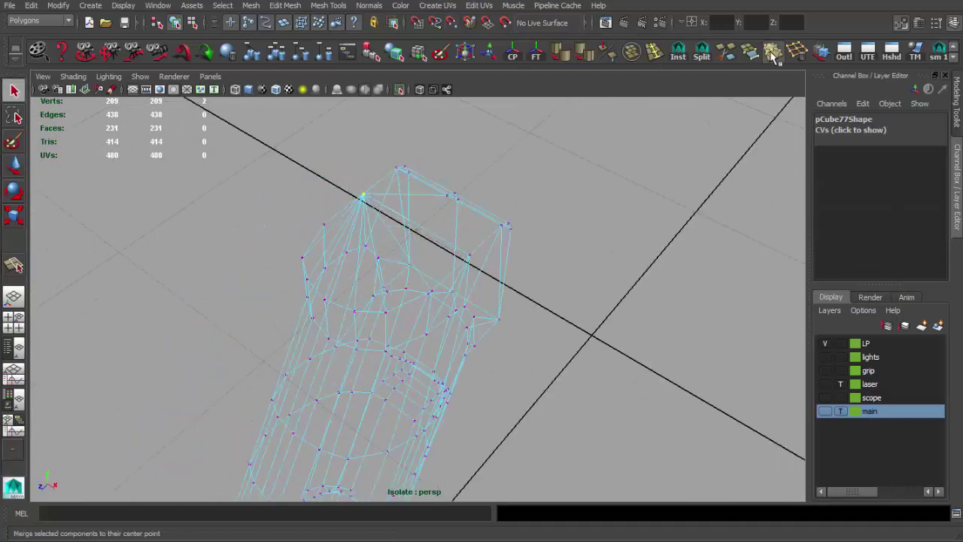
- Merge the grip's top-corner vertices
key("5")
left_click_drag(488, 221, 412, 233, "alt")
key("4")
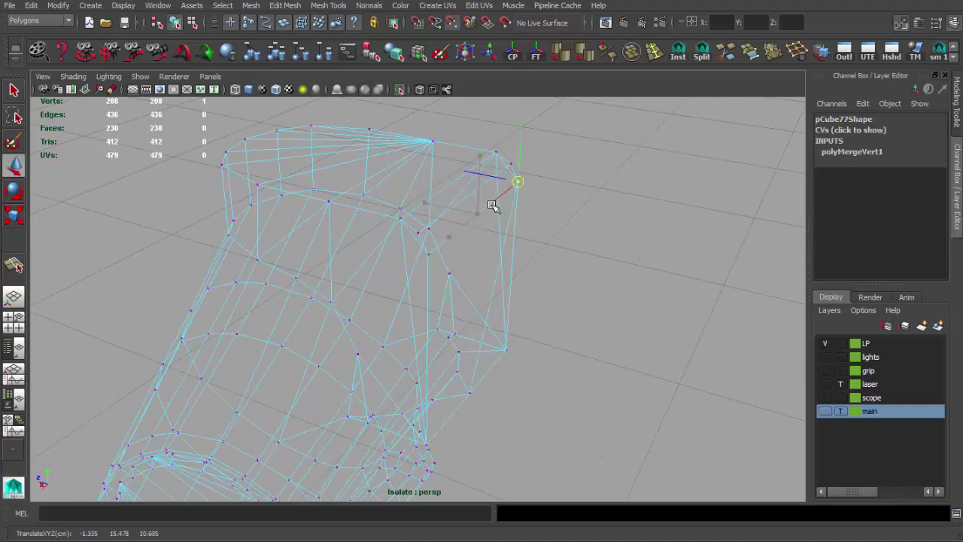
key("5")
mouse_move(467, 283)
left_mouse_down("alt")
mouse_move(461, 258)
mouse_move(391, 262)
left_mouse_up("alt")
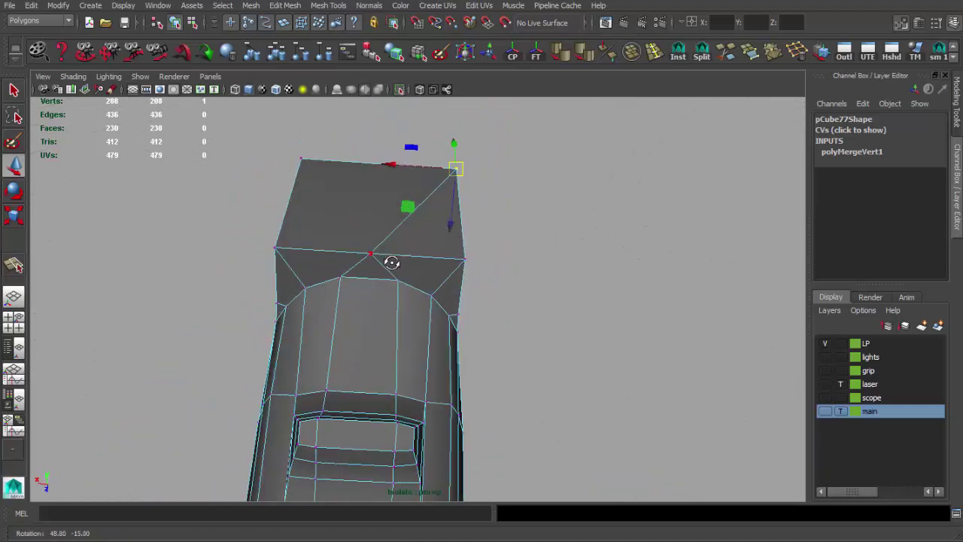
mouse_move(472, 258)
left_mouse_down("alt")
mouse_move(524, 273)
mouse_move(412, 308)
left_mouse_up("alt")
key("q")
key("F9")
key("5")
scroll(415, 260, "up", 5)
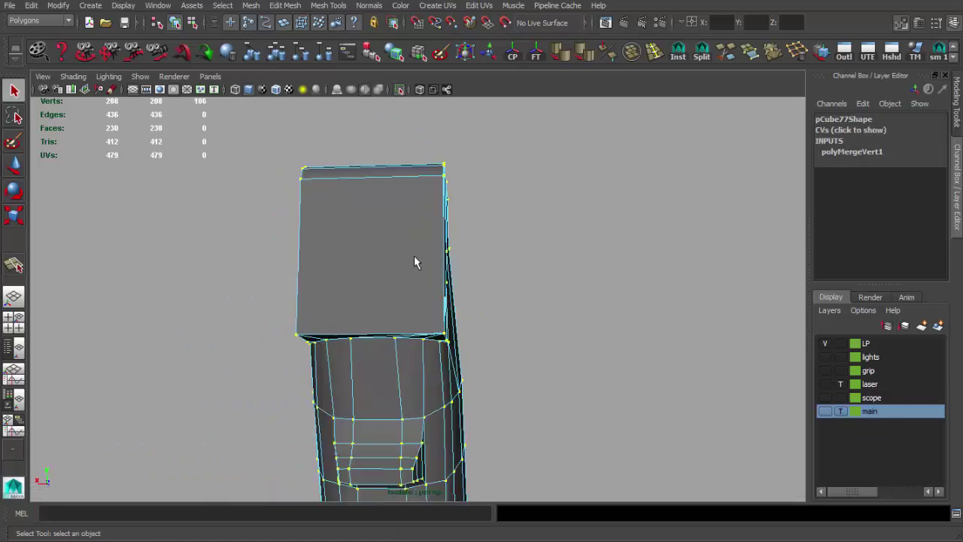
right_click(357, 250, "shift")
- Select edges on the grip top and set their soft/hard shading normals
left_click_drag(399, 273, 416, 192, "alt")
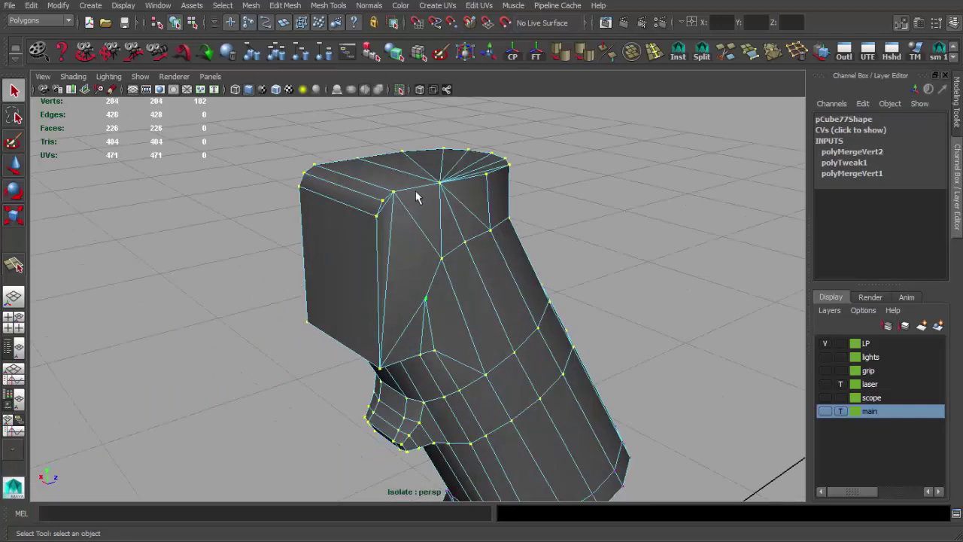
left_click_drag(486, 182, 389, 218, "alt")
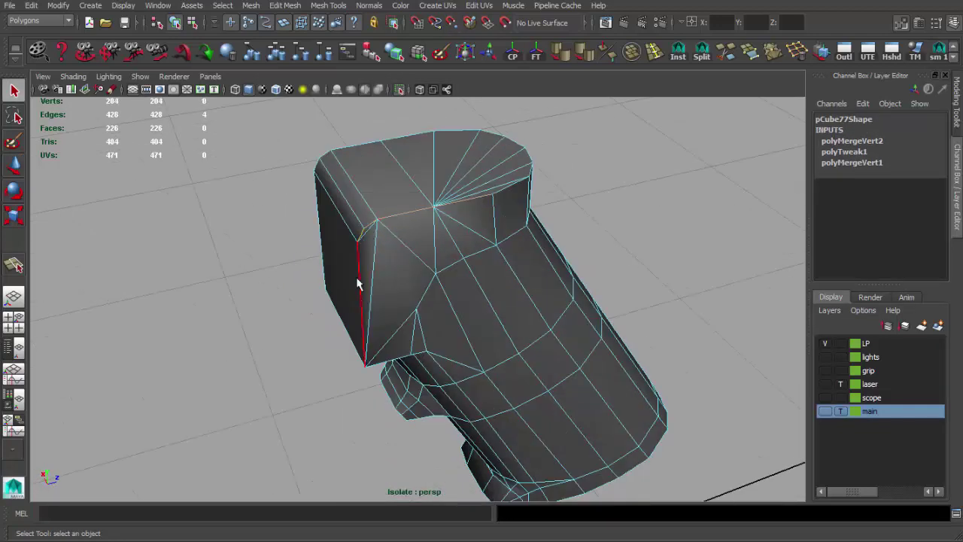
left_click(357, 285, "shift")
left_click_drag(356, 284, 390, 329, "alt")
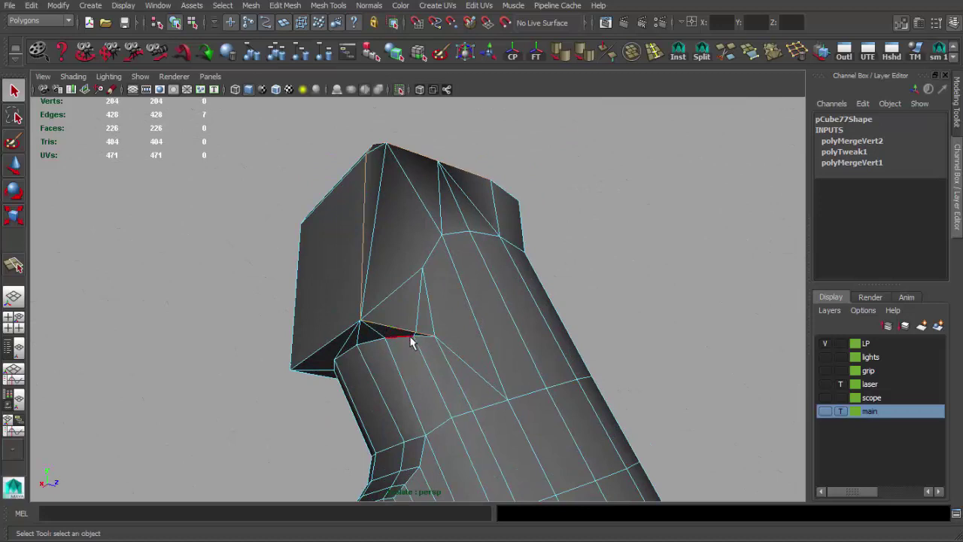
left_click(590, 60)
left_click_drag(527, 188, 444, 236, "alt")
key("F8")
mouse_move(539, 206)
left_mouse_down("alt")
mouse_move(494, 301)
mouse_move(637, 217)
mouse_move(727, 269)
mouse_move(516, 281)
mouse_move(394, 266)
mouse_move(293, 227)
mouse_move(414, 238)
mouse_move(371, 296)
mouse_move(256, 303)
mouse_move(317, 287)
left_mouse_up("alt")
- Reselect the grip and inspect its smooth-shaded side up close
left_click(372, 296)
left_click(256, 304)
left_click(361, 266)
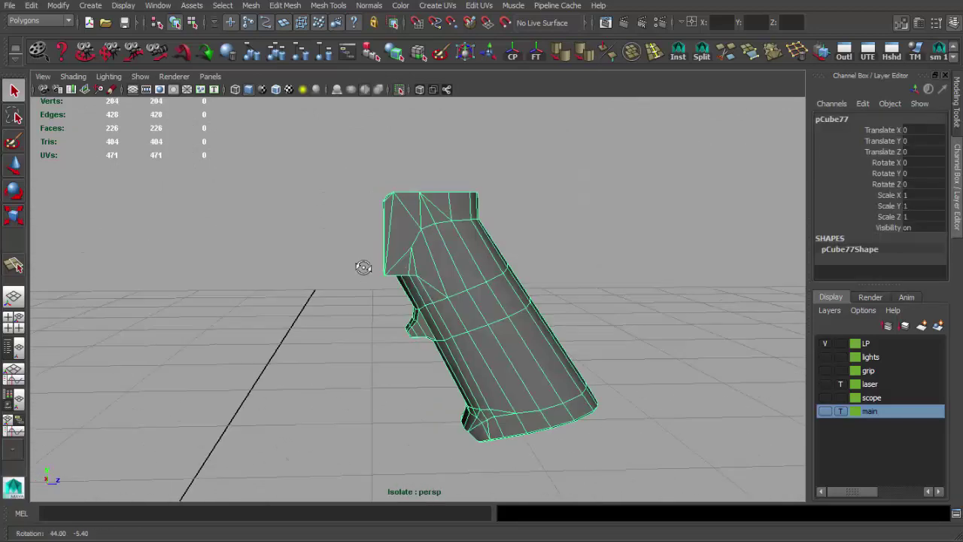
left_click_drag(361, 266, 326, 191, "alt")
right_click_drag(326, 191, 286, 259, "alt")
mouse_move(287, 259)
left_mouse_down("alt")
mouse_move(378, 160)
mouse_move(294, 182)
mouse_move(321, 290)
mouse_move(447, 316)
mouse_move(386, 311)
mouse_move(441, 296)
left_mouse_up("alt")
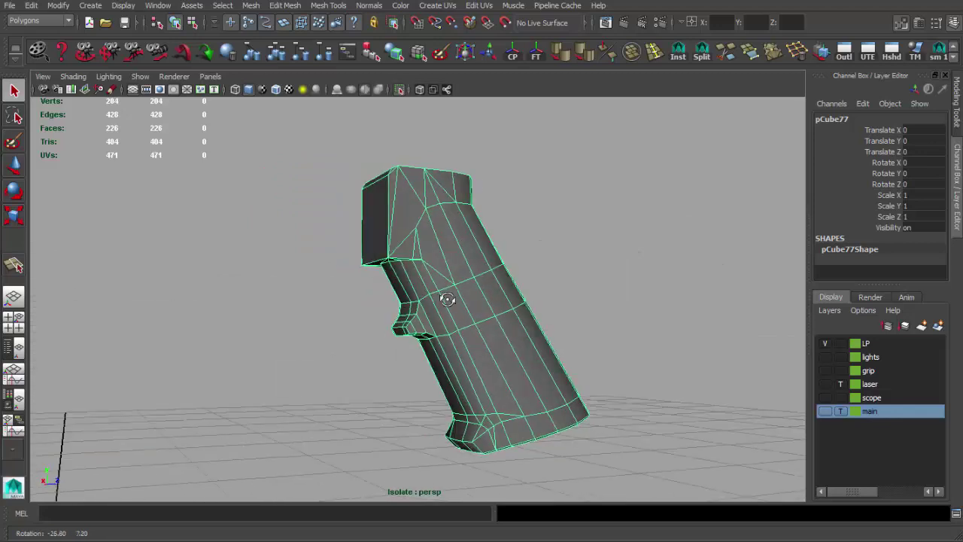
right_click_drag(440, 297, 537, 329, "alt")
left_click_drag(537, 329, 476, 279, "alt")
- Remove a short side edge, then undo the two unwanted edge deletions
mouse_move(579, 184)
left_mouse_down("alt")
mouse_move(609, 197)
mouse_move(539, 203)
mouse_move(611, 177)
mouse_move(568, 189)
left_mouse_up("alt")
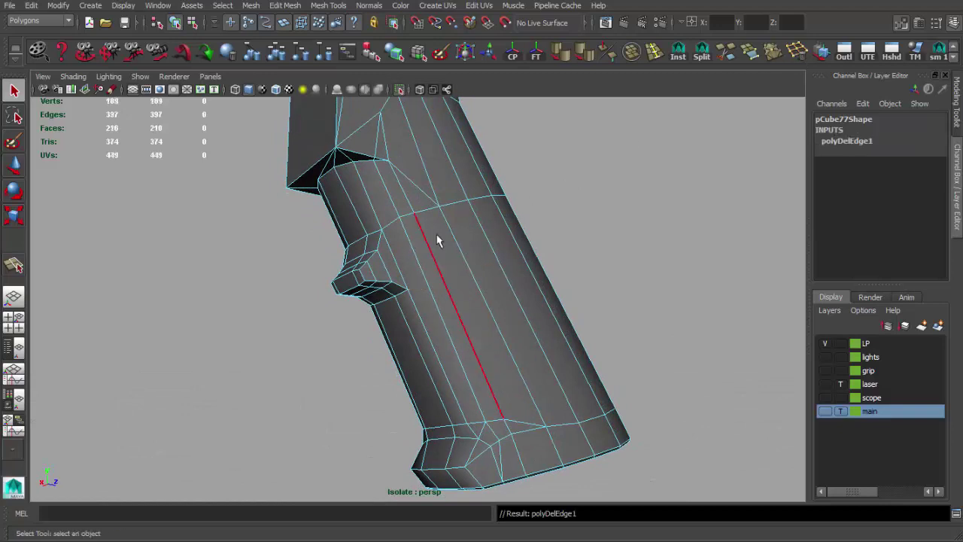
left_click_drag(422, 245, 444, 218, "alt")
left_click(446, 212)
key("ctrl+z")
mouse_move(383, 264)
left_mouse_down("alt")
mouse_move(492, 262)
mouse_move(372, 333)
mouse_move(383, 365)
mouse_move(551, 331)
left_mouse_up("alt")
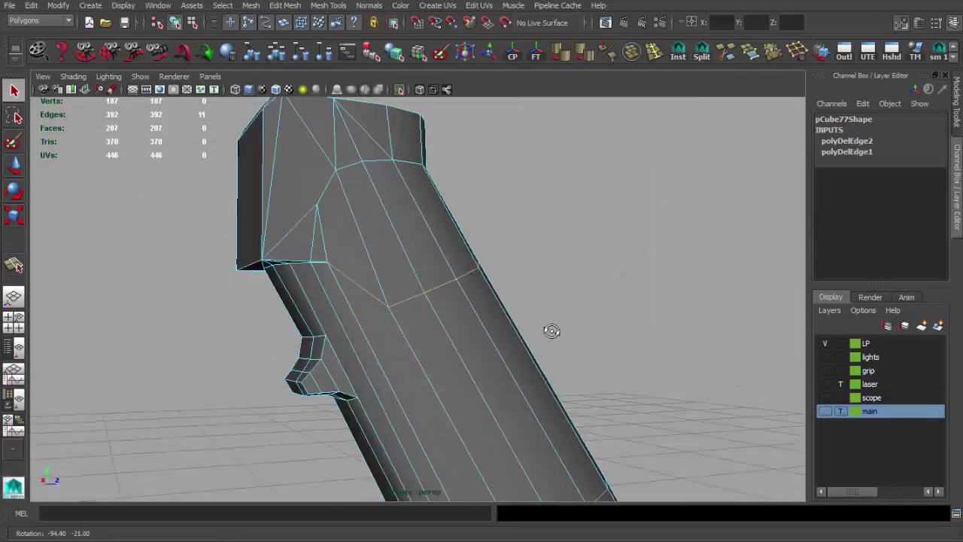
key("ctrl+z")
mouse_move(469, 333)
left_mouse_down("alt")
mouse_move(378, 296)
mouse_move(456, 310)
left_mouse_up("alt")
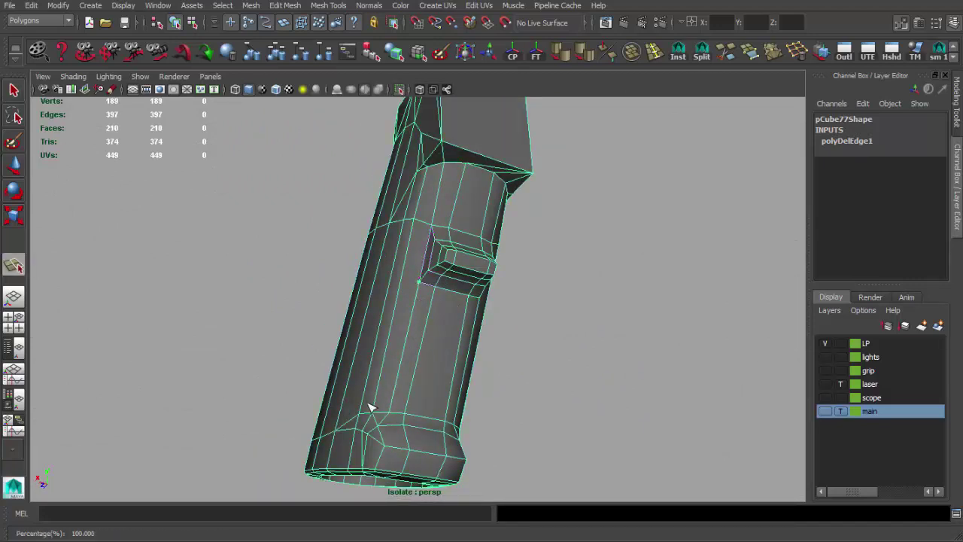
- Cut two split edges across the grip's side, bringing pCube77 to 212 faces
mouse_move(373, 449)
left_mouse_down("alt")
mouse_move(468, 414)
mouse_move(438, 252)
mouse_move(361, 229)
left_mouse_up("alt")
key("Return")
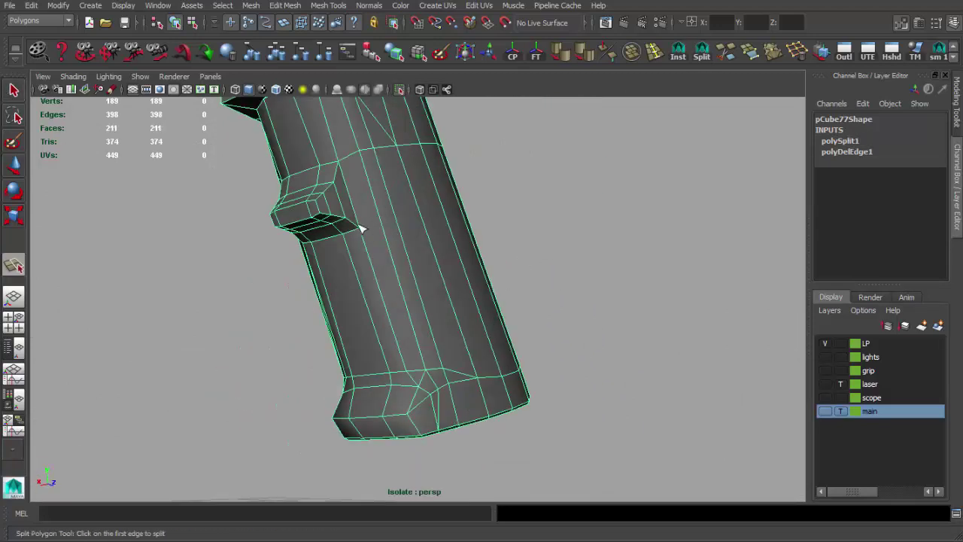
key("Return")
mouse_move(422, 352)
left_mouse_down("alt")
mouse_move(548, 324)
mouse_move(448, 299)
left_mouse_up("alt")
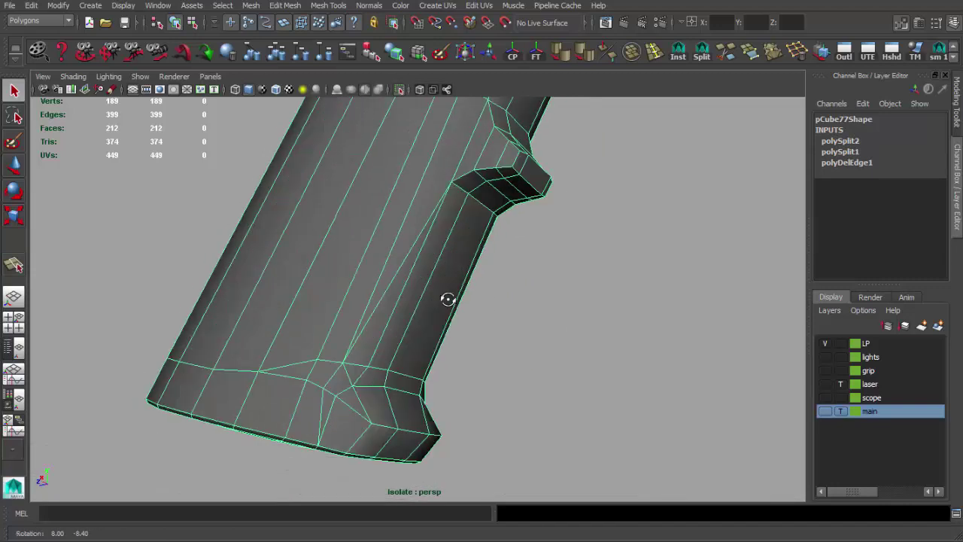
left_click_drag(484, 265, 410, 264, "alt")
mouse_move(423, 221)
left_mouse_down("alt")
mouse_move(444, 275)
mouse_move(394, 316)
mouse_move(368, 299)
mouse_move(413, 316)
mouse_move(338, 309)
mouse_move(246, 336)
mouse_move(554, 266)
mouse_move(587, 318)
mouse_move(440, 348)
mouse_move(421, 391)
mouse_move(609, 369)
mouse_move(582, 402)
mouse_move(705, 381)
mouse_move(373, 348)
mouse_move(364, 378)
mouse_move(439, 134)
left_mouse_up("alt")
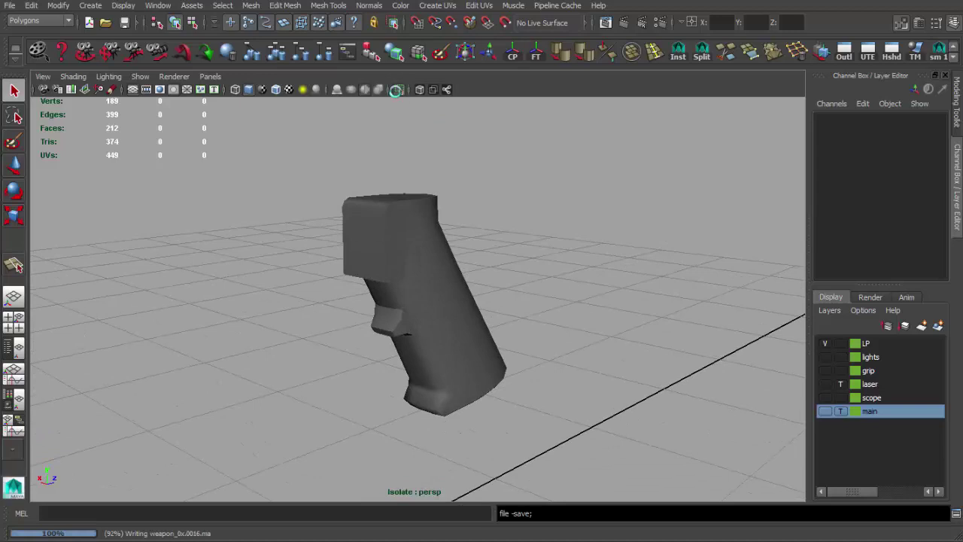
- Return to the whole gun and switch the display to the high-poly rifle
key("ctrl+1")
mouse_move(474, 215)
left_mouse_down("alt")
mouse_move(376, 224)
mouse_move(499, 193)
left_mouse_up("alt")
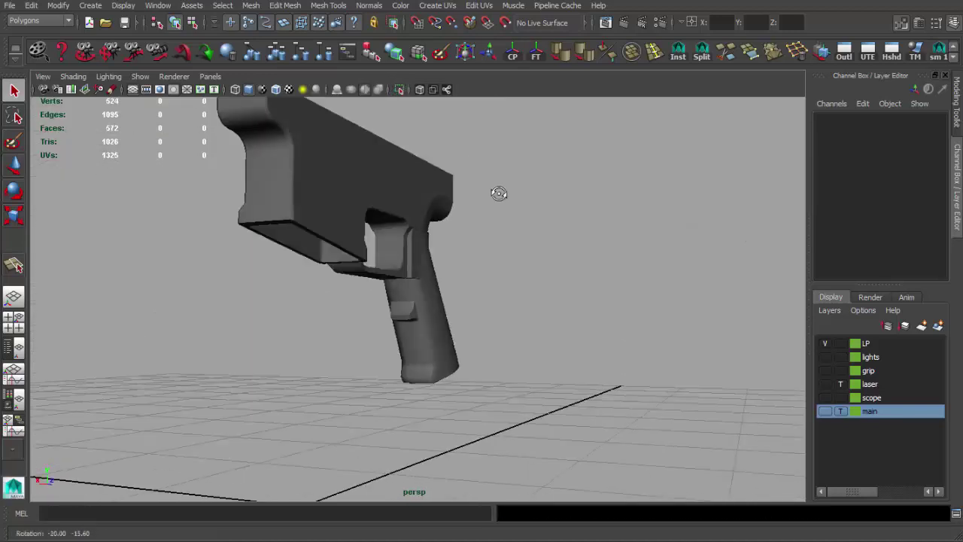
left_click(405, 207)
mouse_move(406, 208)
left_mouse_down("alt")
mouse_move(512, 340)
mouse_move(410, 263)
left_mouse_up("alt")
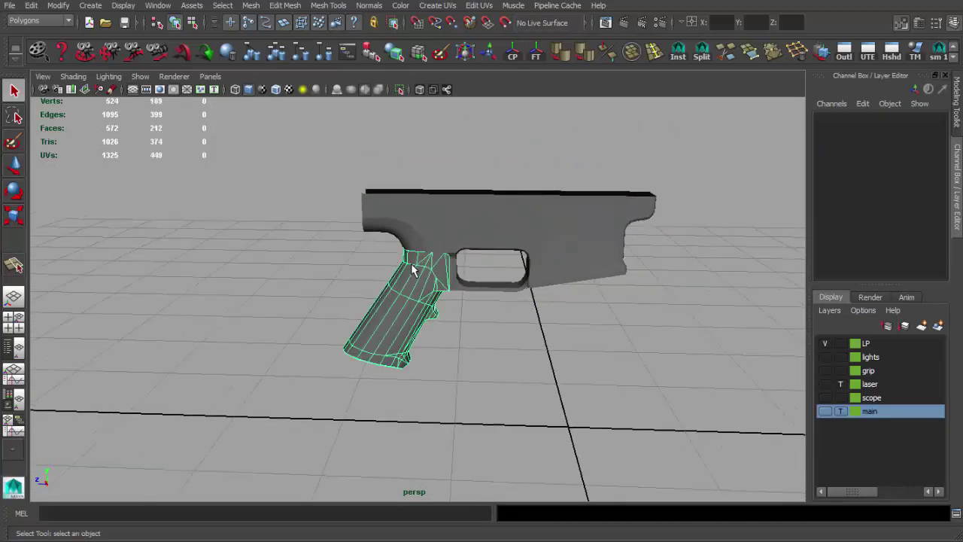
left_click(411, 263)
left_click(919, 364)
mouse_move(919, 364)
left_mouse_down("alt")
mouse_move(608, 311)
mouse_move(554, 348)
mouse_move(491, 351)
left_mouse_up("alt")
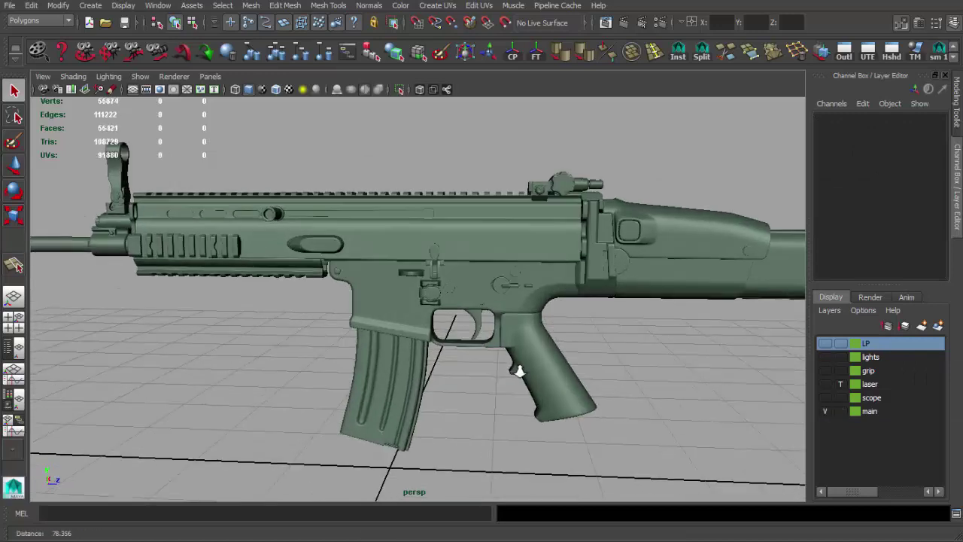
left_click(489, 252)
scroll(547, 259, "up", 3)
scroll(547, 260, "up", 3)
- Hide the handguard, template the main layer, and show the LP layer again
mouse_move(576, 333)
left_mouse_down("alt")
mouse_move(563, 350)
mouse_move(510, 353)
left_mouse_up("alt")
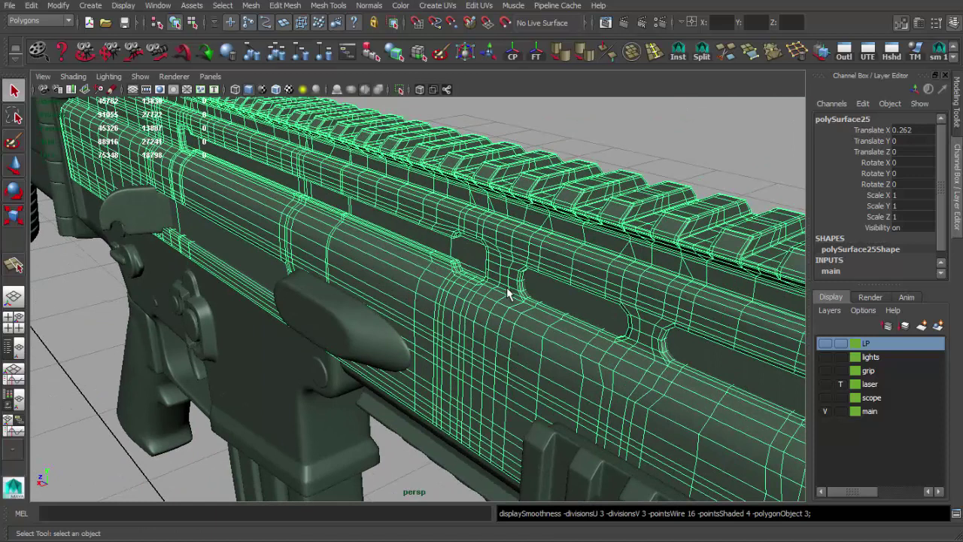
scroll(506, 286, "down", 5)
left_click_drag(462, 286, 334, 276, "alt")
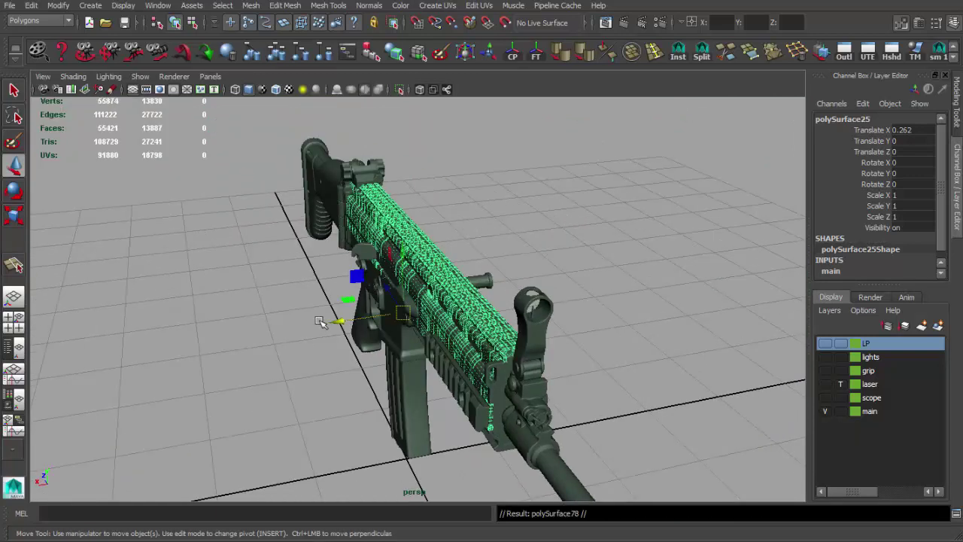
left_click_drag(252, 331, 271, 325, "alt")
key("Delete")
left_click(840, 410)
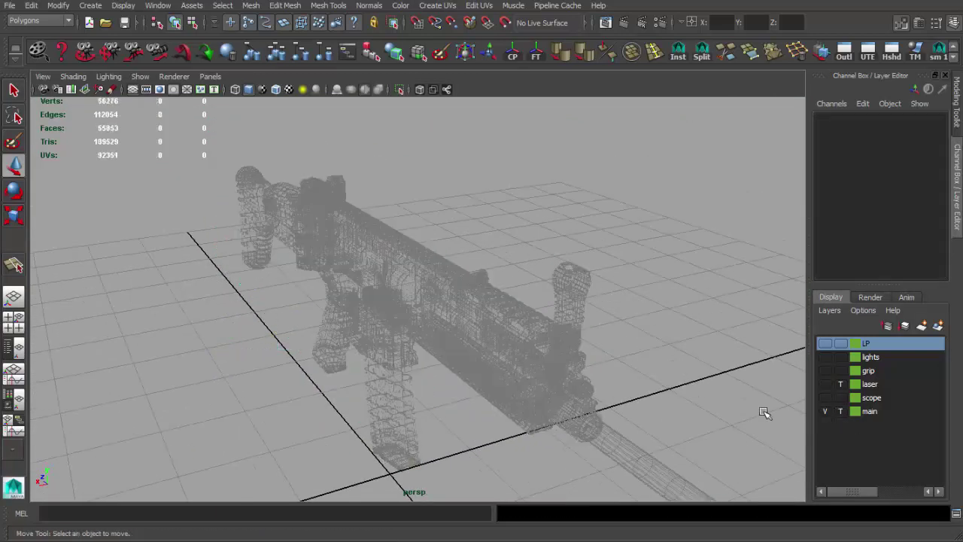
left_click_drag(762, 408, 638, 337, "alt")
scroll(521, 311, "up", 2)
scroll(521, 312, "up", 1)
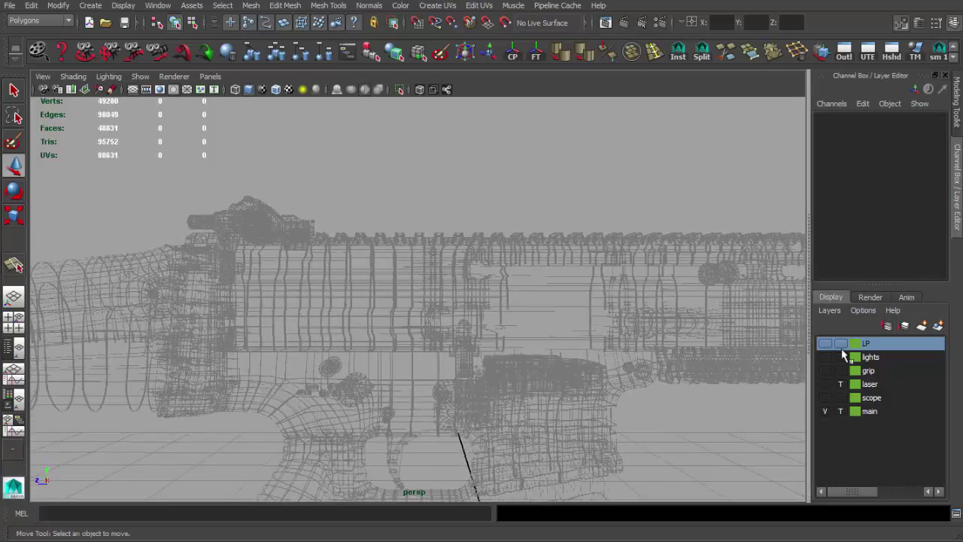
left_click(825, 344)
- Maximise the side view in wireframe and zoom onto the upper rail
mouse_move(615, 342)
left_mouse_down("alt")
mouse_move(593, 290)
mouse_move(572, 301)
left_mouse_up("alt")
key("space")
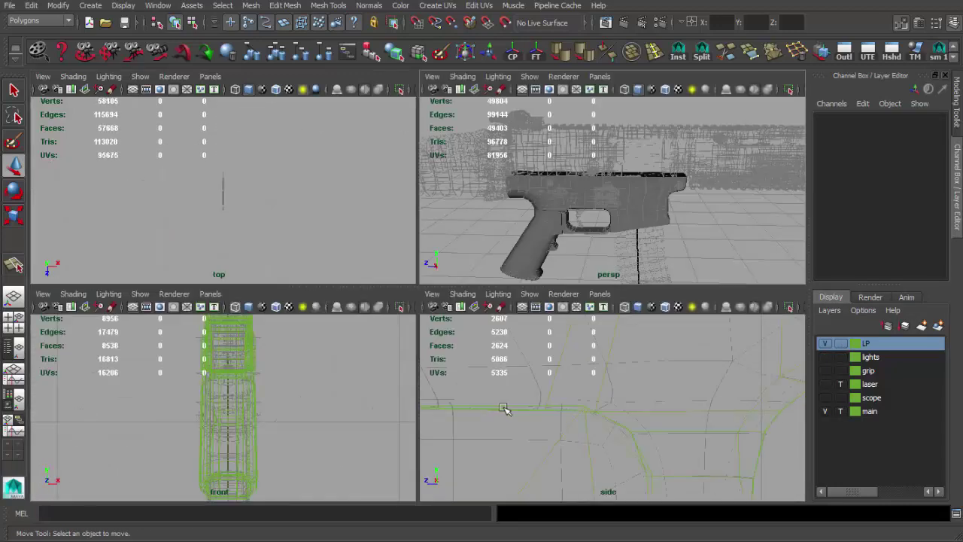
key("space")
scroll(365, 295, "up", 3)
scroll(393, 314, "up", 3)
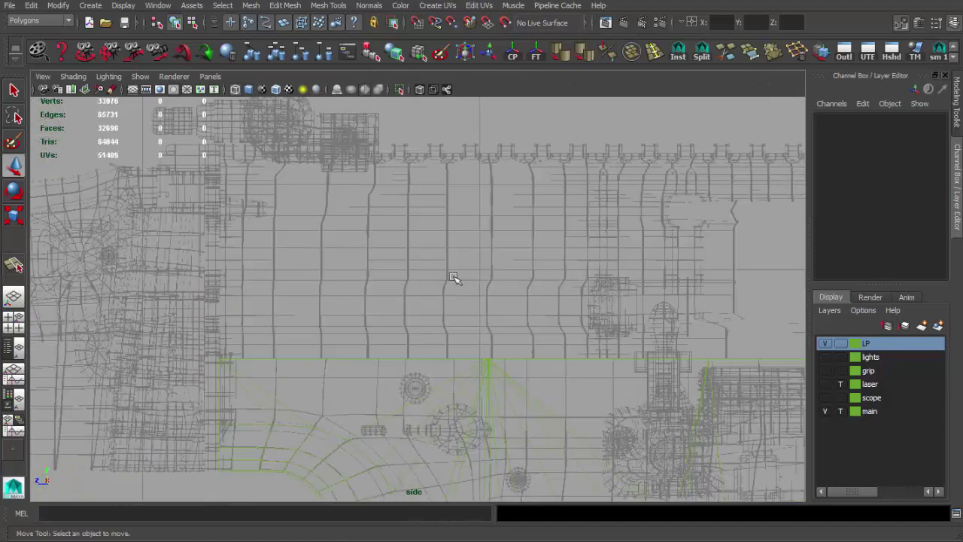
left_click(90, 5)
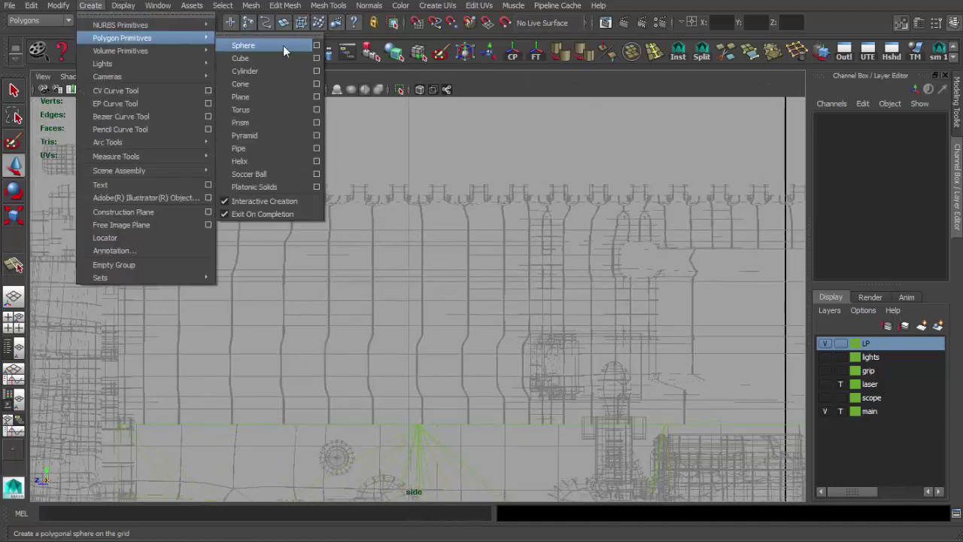
- Create a polygon cube and scale it over a rail tooth
left_click(241, 58)
scroll(377, 188, "up", 3)
scroll(370, 233, "up", 2)
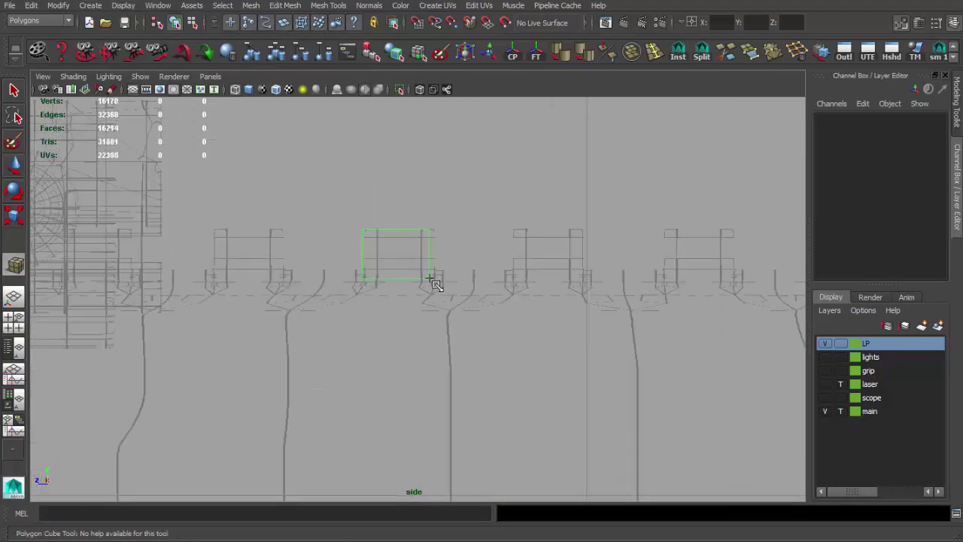
key("w")
scroll(407, 241, "up", 2)
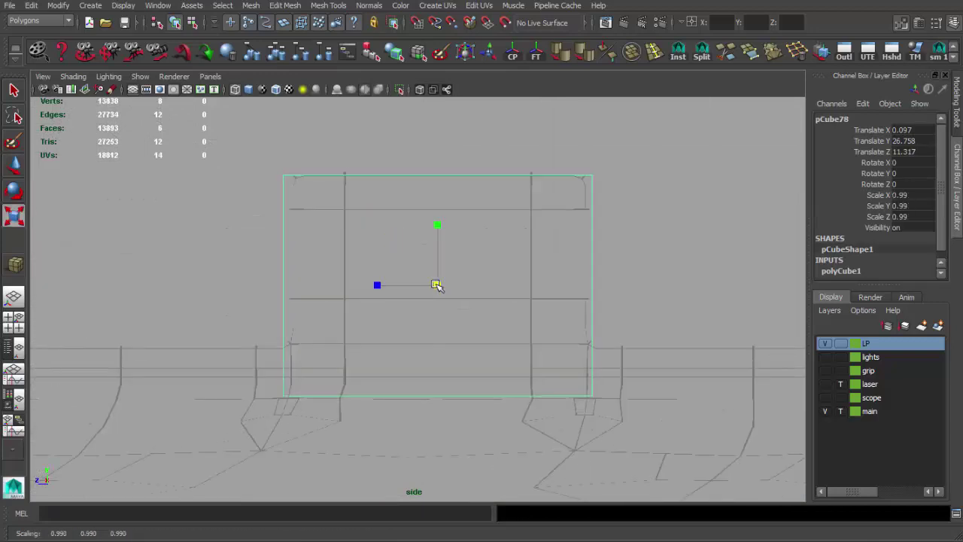
key("q")
key("F8")
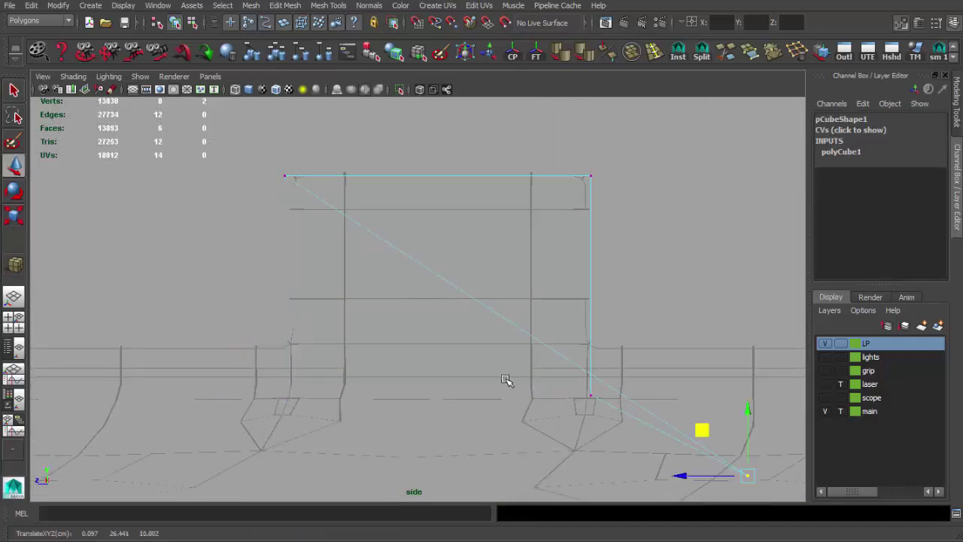
- Inspect the cube in perspective and select its front face for removal
key("space")
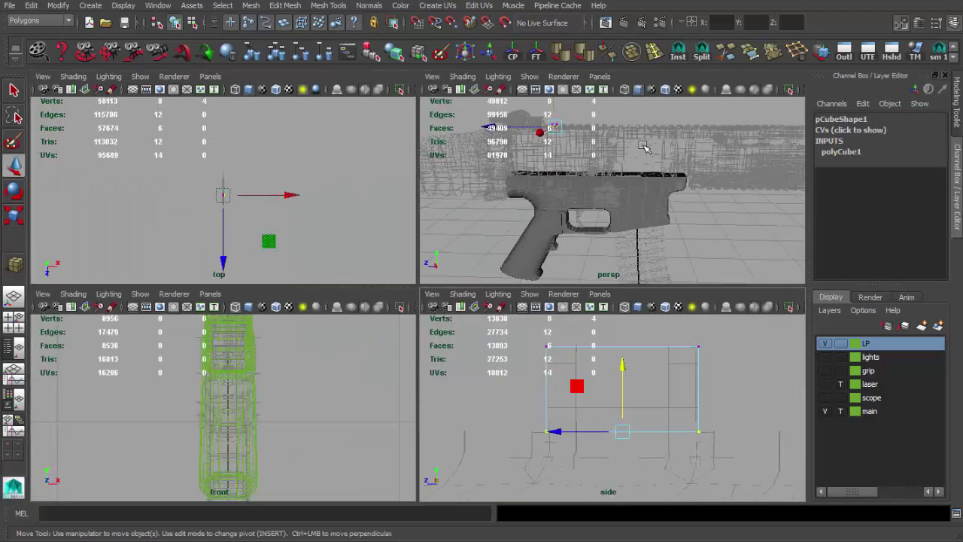
key("space")
mouse_move(422, 276)
left_mouse_down("alt")
mouse_move(441, 248)
mouse_move(408, 305)
mouse_move(374, 266)
mouse_move(423, 301)
mouse_move(441, 286)
mouse_move(456, 188)
mouse_move(463, 202)
left_mouse_up("alt")
mouse_move(431, 347)
left_mouse_down("alt")
mouse_move(421, 256)
mouse_move(444, 260)
mouse_move(451, 248)
mouse_move(288, 263)
mouse_move(528, 253)
left_mouse_up("alt")
key("q")
key("F11")
left_click(441, 259)
- Set the main layer to Reference and move the box's face up onto the tooth
key("w")
left_click(840, 411)
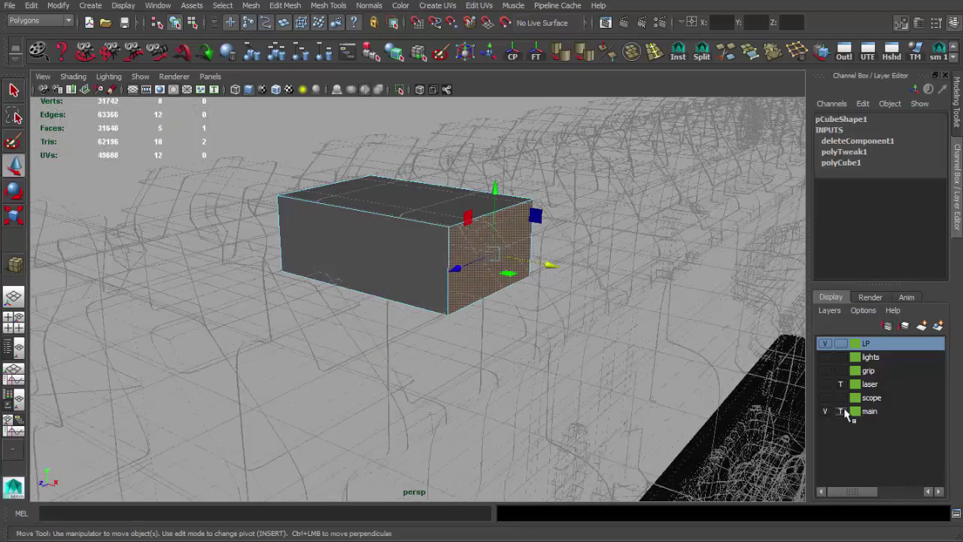
scroll(450, 261, "up", 3)
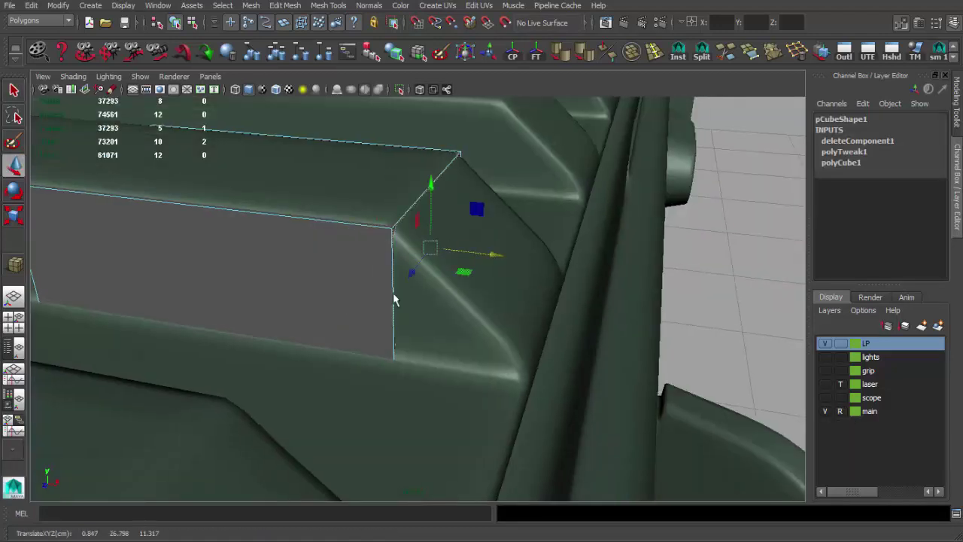
key("q")
left_click_drag(393, 299, 393, 278, "alt")
key("4")
key("w")
key("5")
mouse_move(441, 312)
left_mouse_down("alt")
mouse_move(617, 332)
mouse_move(537, 301)
mouse_move(231, 260)
left_mouse_up("alt")
mouse_move(374, 222)
left_mouse_down()
mouse_move(462, 243)
mouse_move(432, 275)
mouse_move(511, 278)
mouse_move(407, 117)
left_mouse_up()
- Select the box's top face to slope it with the rail tooth
left_click(519, 157)
left_click(516, 161)
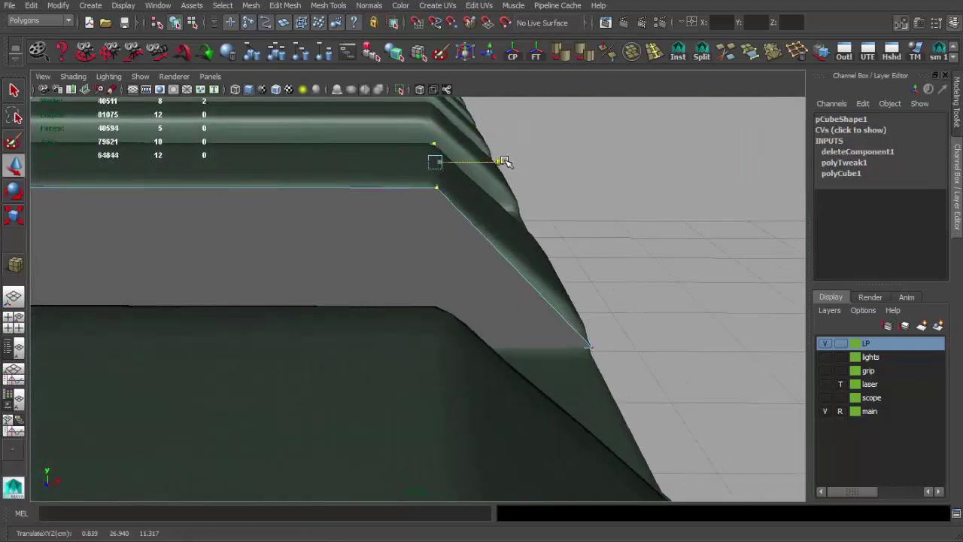
left_click_drag(516, 161, 227, 198, "alt")
mouse_move(271, 170)
left_mouse_down("alt")
mouse_move(338, 273)
mouse_move(323, 318)
left_mouse_up("alt")
mouse_move(303, 253)
left_mouse_down("alt")
mouse_move(351, 183)
mouse_move(500, 265)
left_mouse_up("alt")
left_click(350, 182)
key("w")
- Adjust the box's front face and extrude the selected open edge
key("q")
left_click(500, 265)
key("w")
mouse_move(567, 250)
left_mouse_down("alt")
mouse_move(366, 297)
mouse_move(430, 313)
mouse_move(344, 333)
left_mouse_up("alt")
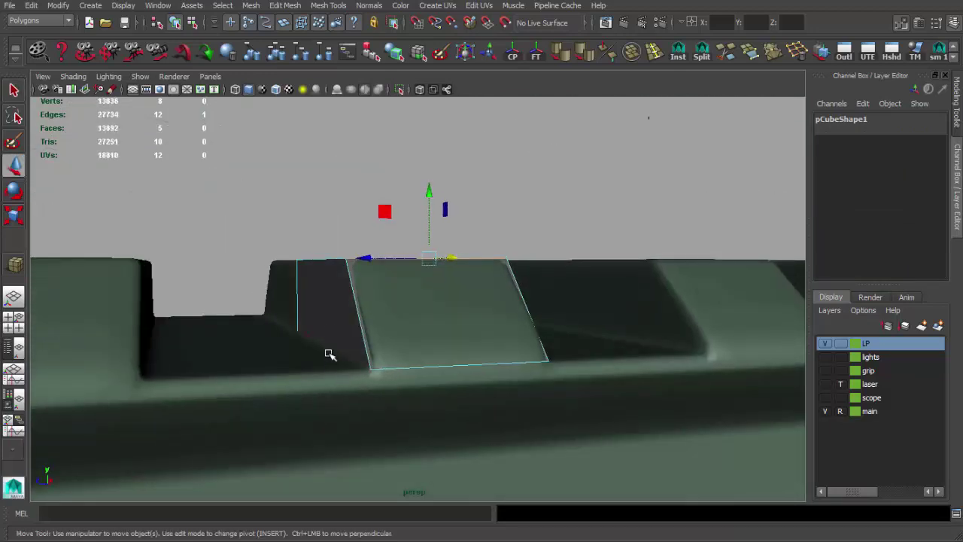
mouse_move(444, 376)
left_mouse_down("alt")
mouse_move(462, 346)
mouse_move(451, 358)
left_mouse_up("alt")
key("ctrl+e")
mouse_move(500, 306)
left_mouse_down("alt")
mouse_move(565, 318)
mouse_move(510, 275)
mouse_move(484, 315)
mouse_move(369, 306)
mouse_move(399, 316)
left_mouse_up("alt")
- Select the box's lower edge and extrude it down into an angled face
key("q")
key("4")
left_click(399, 316)
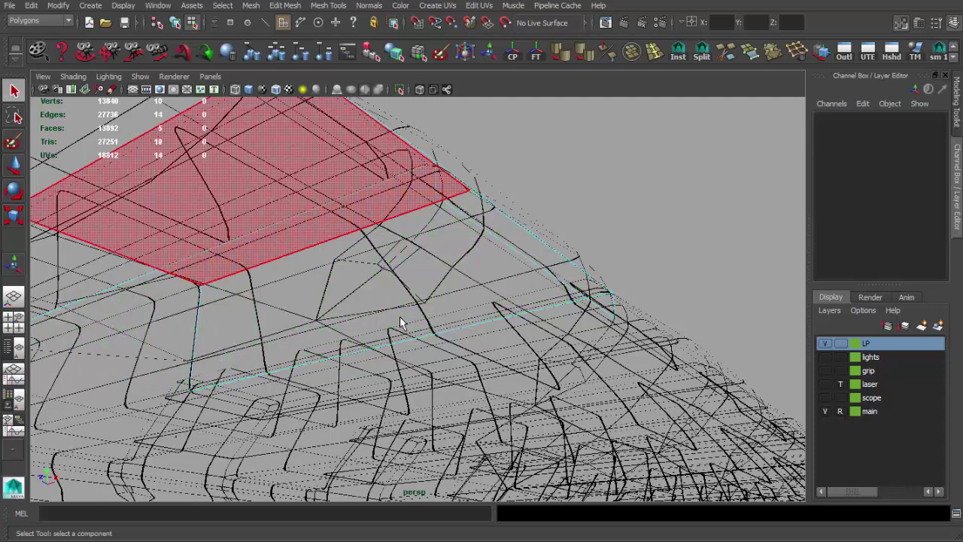
key("f")
key("5")
left_click(419, 364)
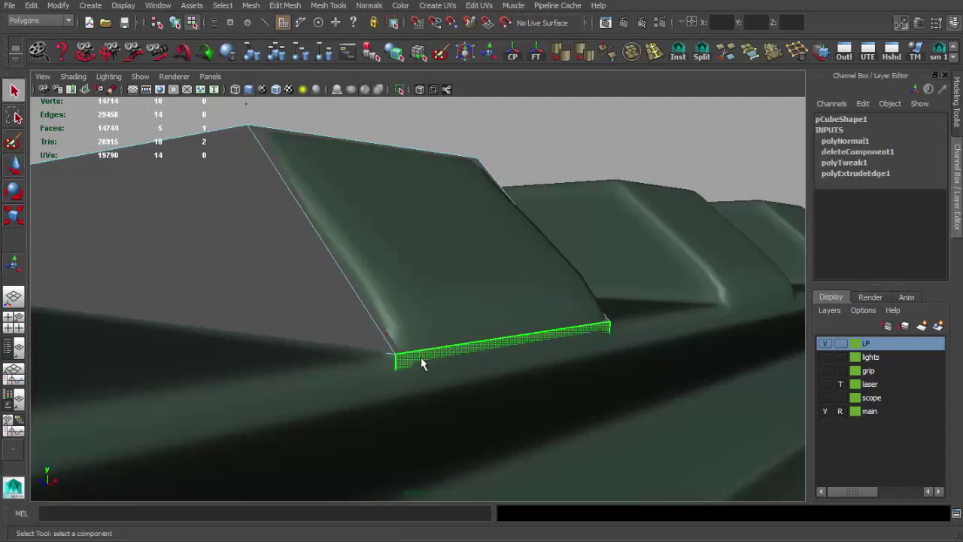
left_click(840, 410)
mouse_move(421, 372)
left_mouse_down("alt")
mouse_move(404, 375)
mouse_move(461, 367)
mouse_move(587, 273)
mouse_move(586, 226)
mouse_move(468, 330)
left_mouse_up("alt")
key("w")
key("ctrl+e")
- Frame and check the extruded strip in the front view
key("space")
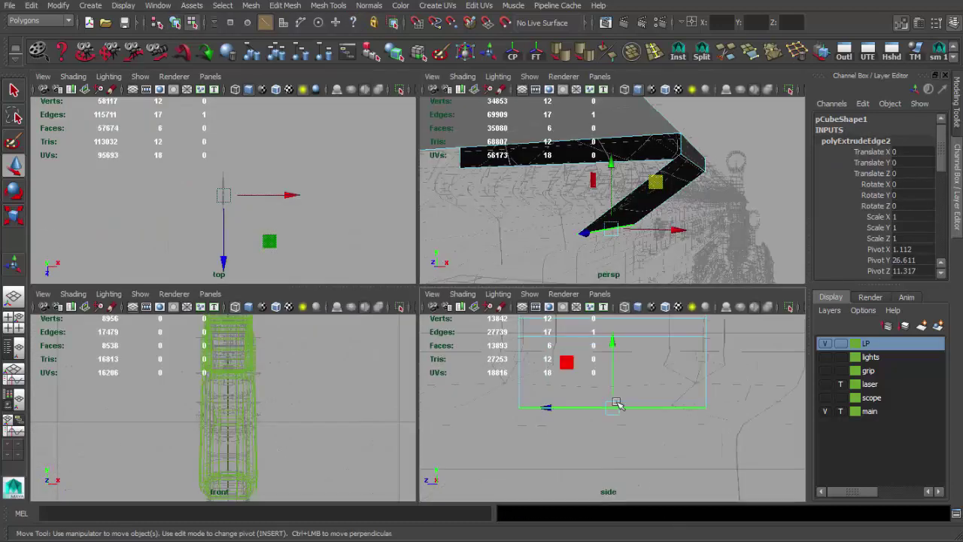
key("f")
key("space")
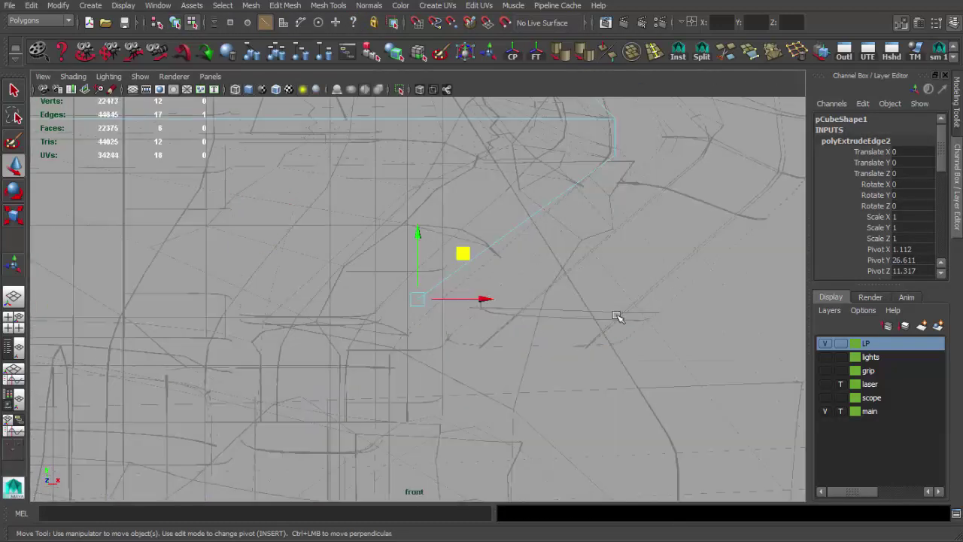
scroll(588, 326, "down", 5)
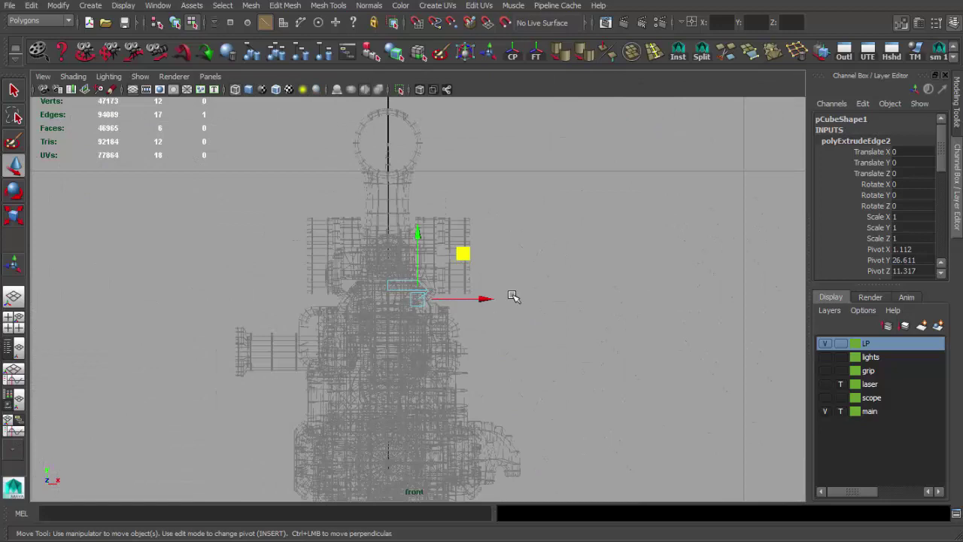
scroll(564, 322, "up", 3)
key("space")
key("space")
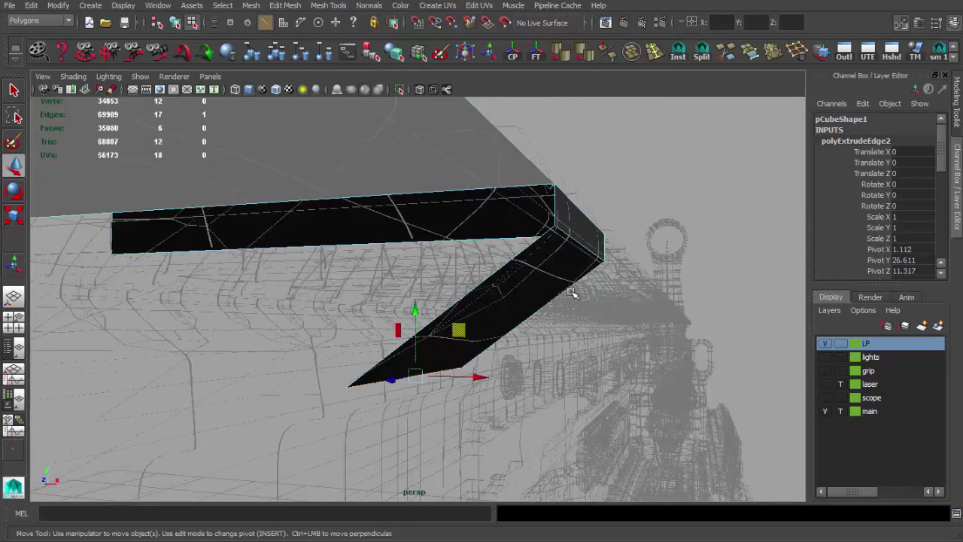
key("space")
middle_click_drag(308, 421, 281, 466, "alt")
- Show the gun unsmoothed, re-template it, and select the extruded strip
left_click(839, 411)
left_click(681, 203)
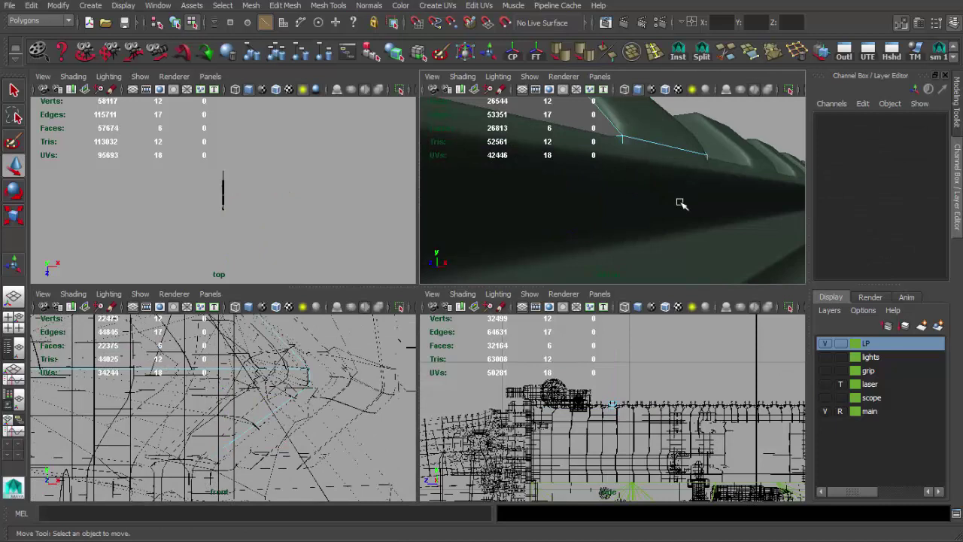
left_click(839, 411)
left_click(714, 248)
key("1")
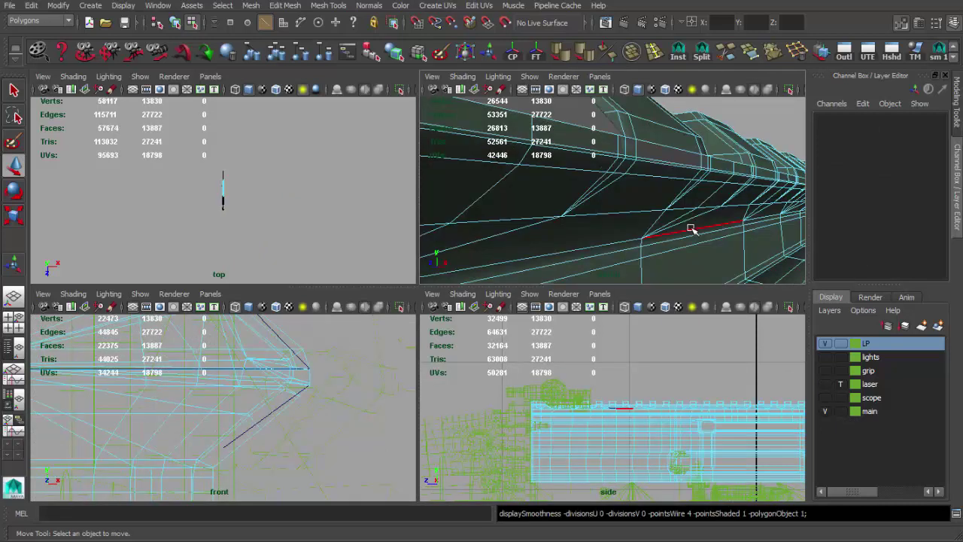
right_click_drag(273, 426, 337, 415, "alt")
left_click(337, 414)
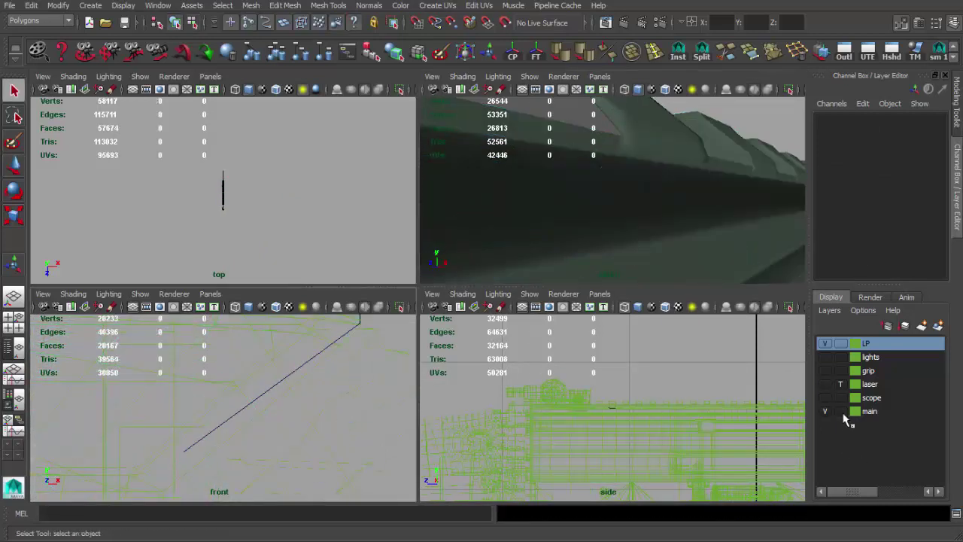
left_click(839, 410)
left_click(265, 391)
- Slide the strip's end along X to follow the receiver's slope
key("w")
key("space")
right_click_drag(477, 297, 468, 312, "alt")
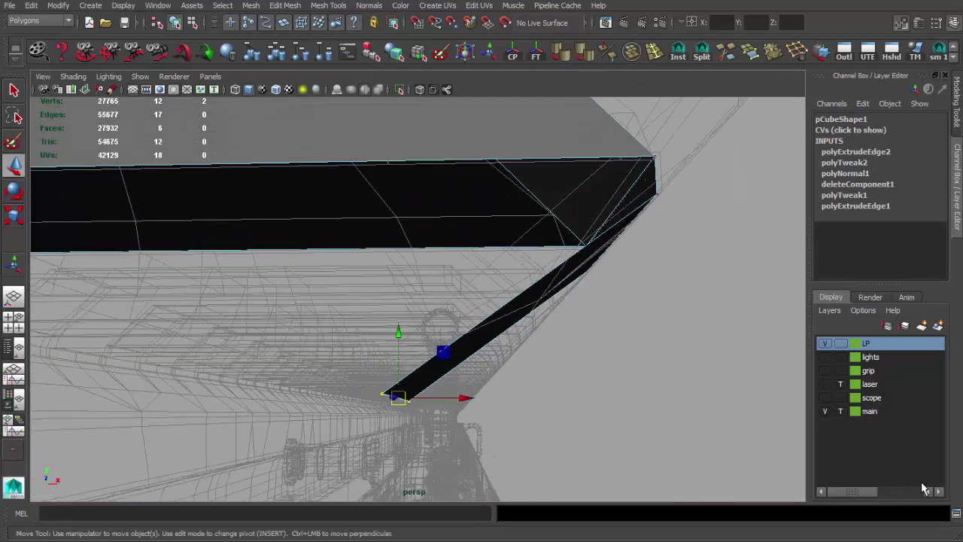
left_click(839, 411)
mouse_move(795, 409)
left_mouse_down("alt")
mouse_move(456, 406)
mouse_move(458, 396)
left_mouse_up("alt")
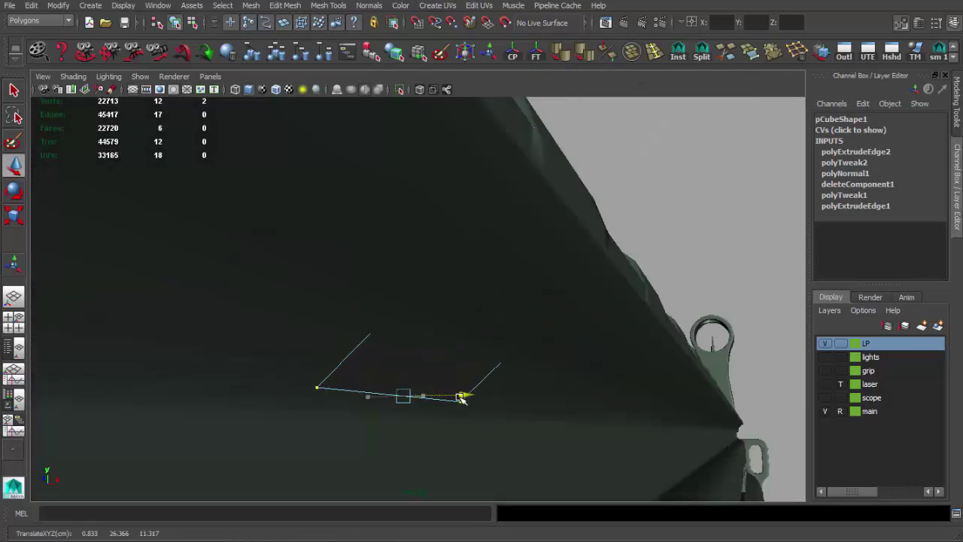
mouse_move(435, 361)
left_mouse_down("alt")
mouse_move(440, 335)
mouse_move(627, 278)
left_mouse_up("alt")
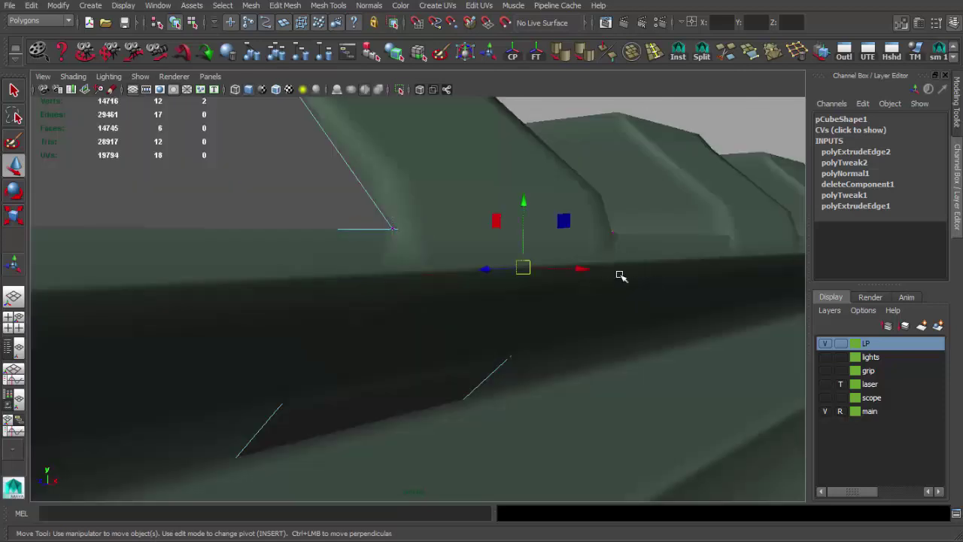
left_click_drag(524, 206, 452, 300, "alt")
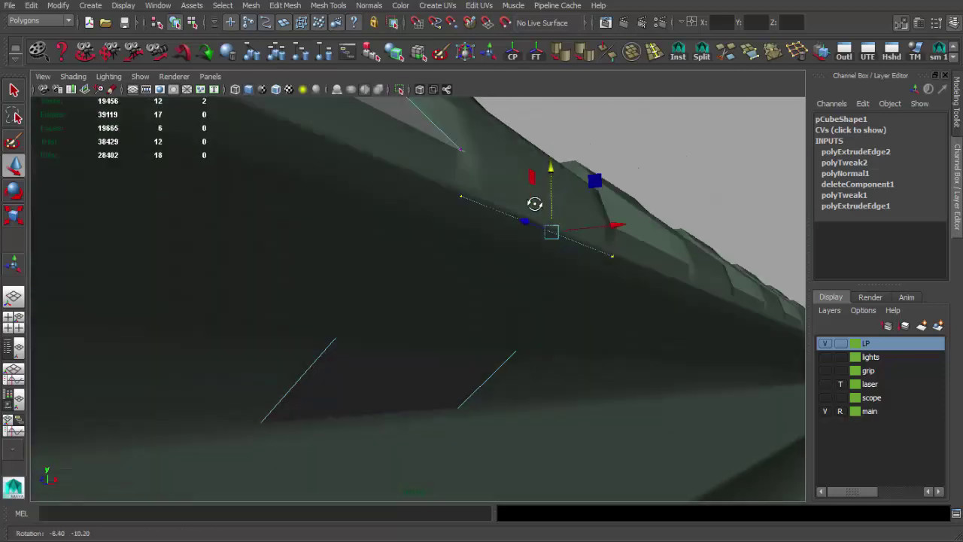
key("q")
left_click(320, 416)
- Extrude the selected edges of the rail-tooth box pCube78
key("4")
left_click(304, 411)
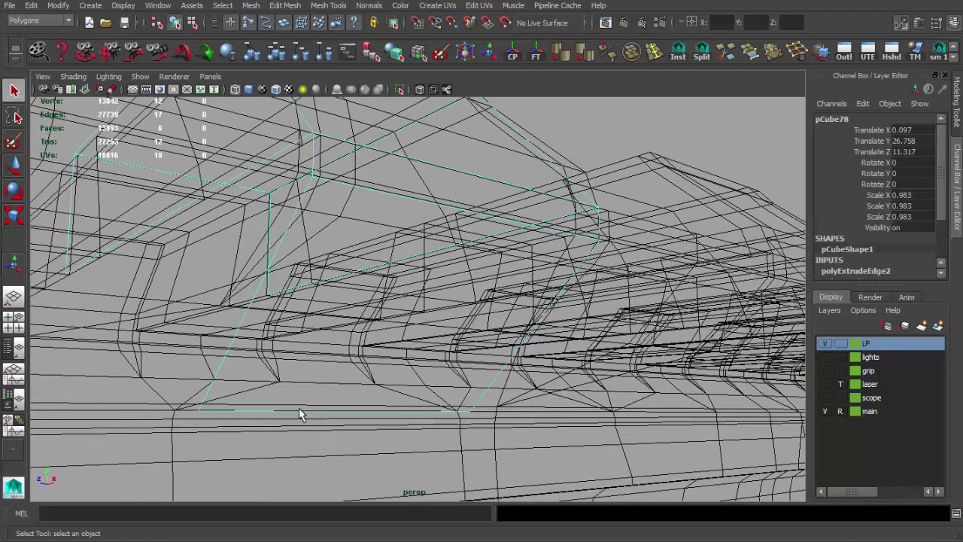
key("F10")
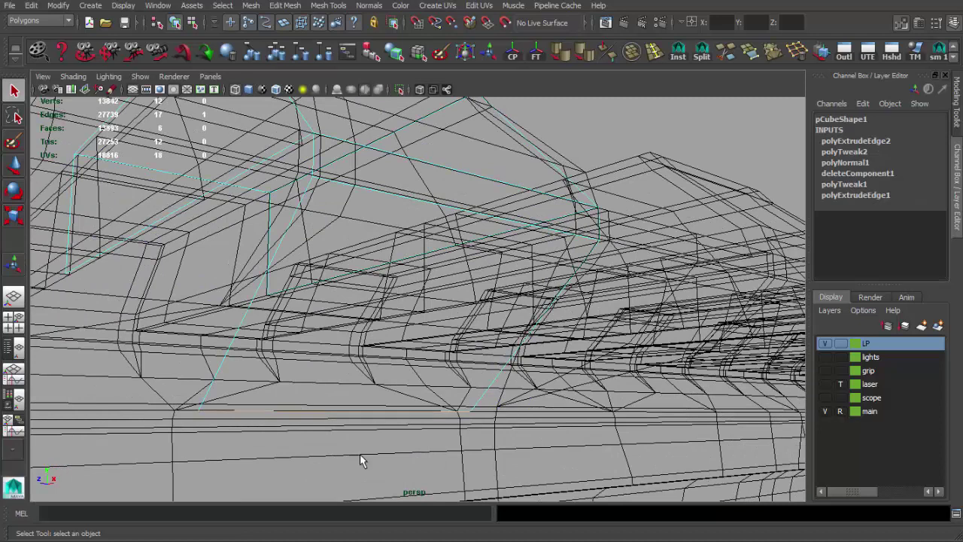
mouse_move(406, 316)
left_mouse_down("alt")
mouse_move(383, 333)
mouse_move(408, 301)
mouse_move(449, 348)
mouse_move(432, 218)
mouse_move(442, 276)
left_mouse_up("alt")
key("ctrl+e")
key("5")
key("space")
key("space")
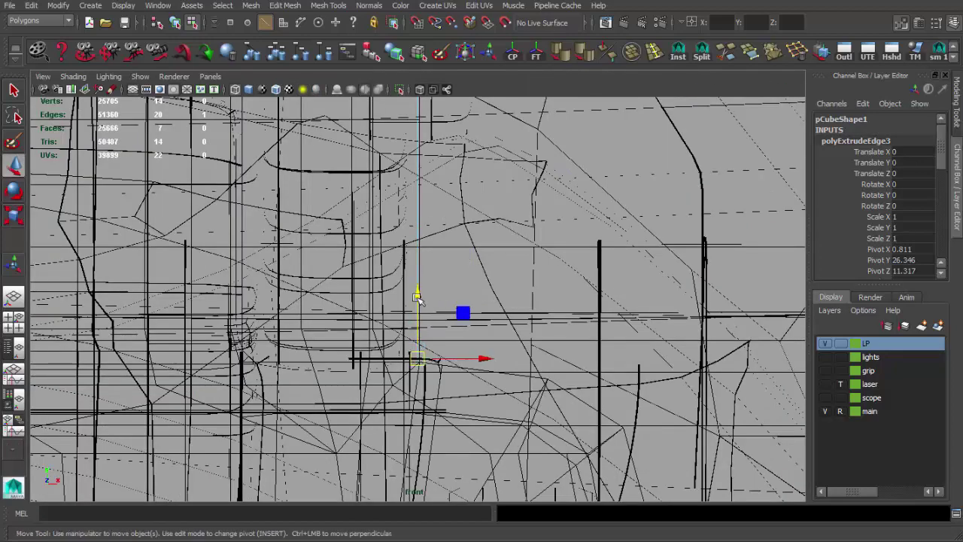
key("space")
key("space")
mouse_move(356, 245)
left_mouse_down("alt")
mouse_move(413, 281)
mouse_move(316, 372)
mouse_move(386, 305)
mouse_move(428, 193)
left_mouse_up("alt")
- Set the gun layer to template and zoom in on the box's bent section
key("F8")
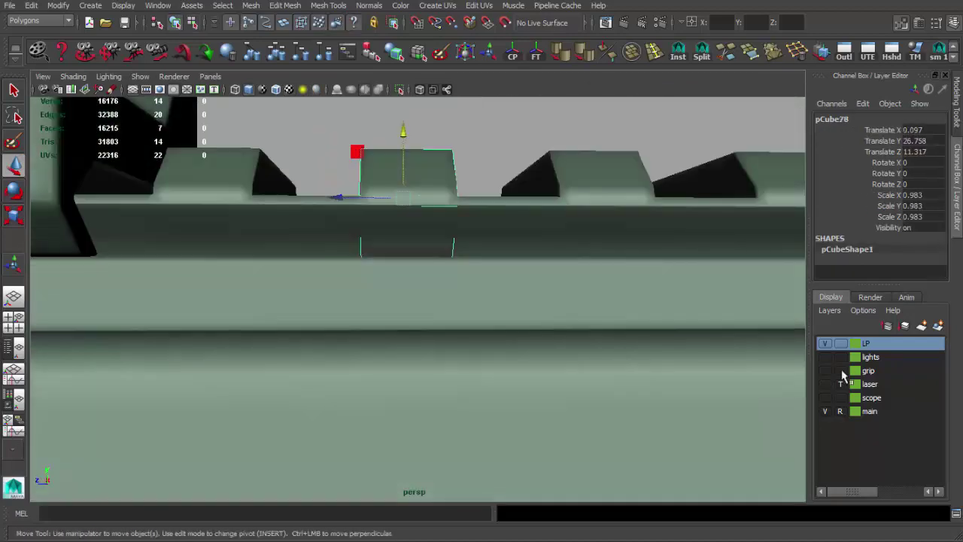
left_click(840, 411)
left_click(841, 411)
mouse_move(505, 200)
left_mouse_down("alt")
mouse_move(429, 286)
mouse_move(502, 100)
left_mouse_up("alt")
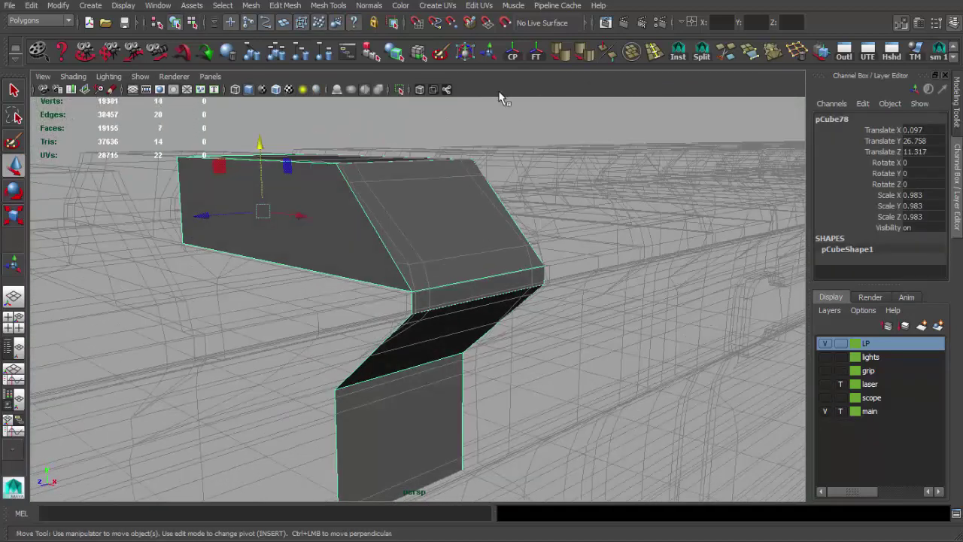
mouse_move(505, 250)
left_mouse_down("alt")
mouse_move(537, 215)
mouse_move(563, 211)
mouse_move(388, 228)
mouse_move(391, 268)
left_mouse_up("alt")
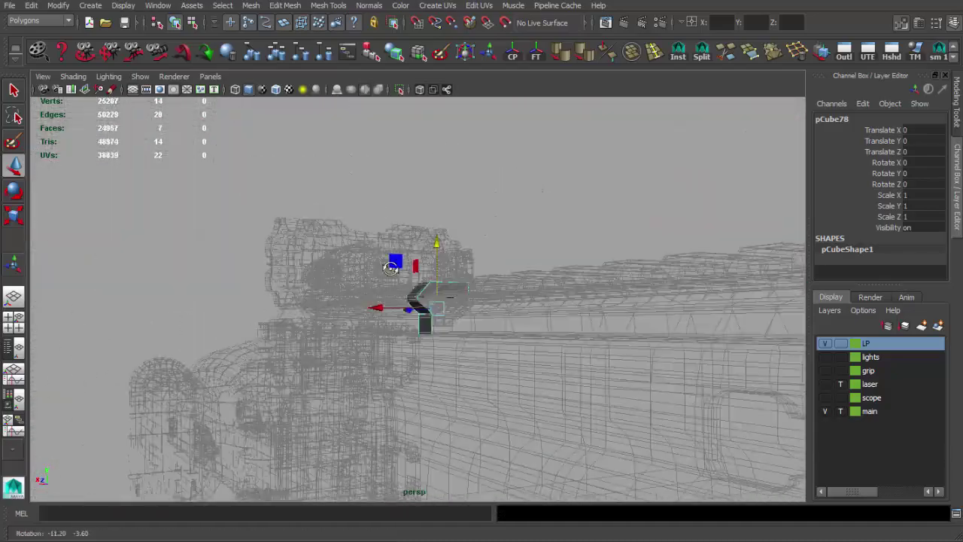
right_click_drag(390, 268, 625, 213, "alt")
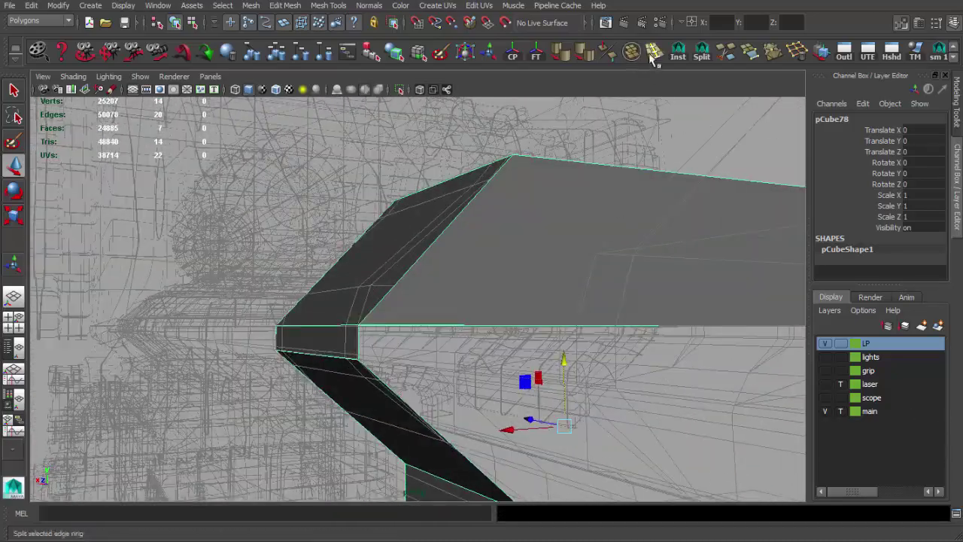
- Insert an edge loop along the bracket and slide it toward the front
left_click(651, 55)
left_click(391, 295)
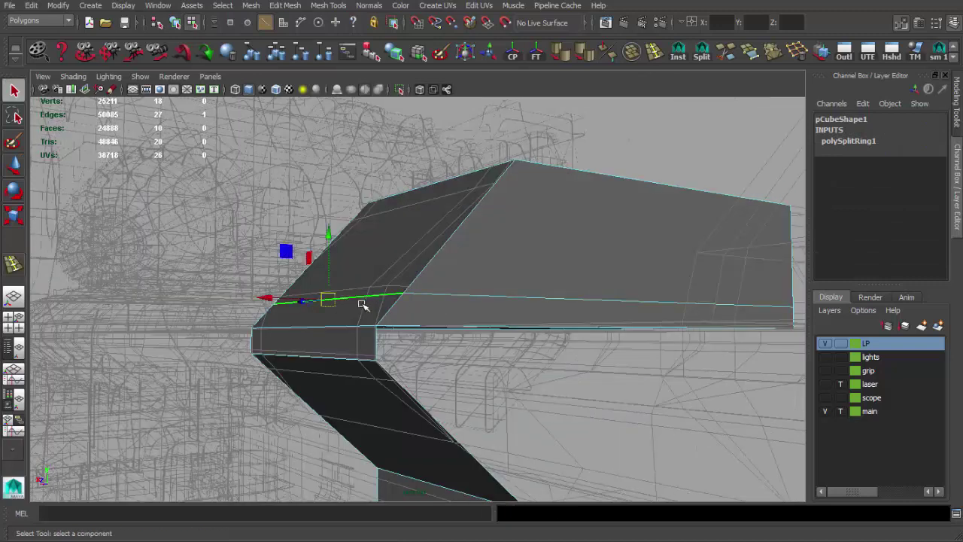
left_click_drag(362, 305, 254, 295)
mouse_move(308, 231)
left_mouse_down("alt")
mouse_move(462, 298)
mouse_move(501, 262)
left_mouse_up("alt")
key("q")
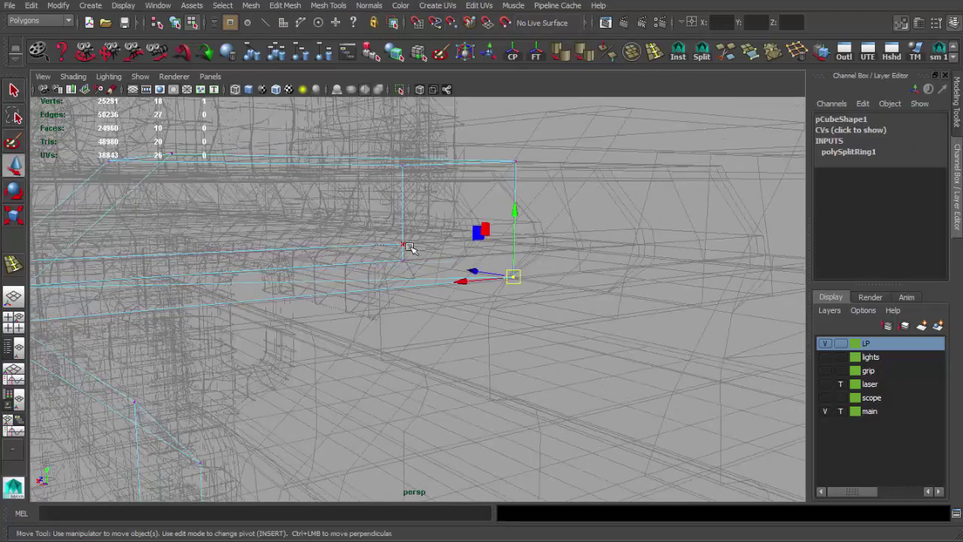
- Apply Soft Edge to the bracket and frame the view on it
left_click_drag(488, 303, 589, 100, "alt")
key("F8")
key("q")
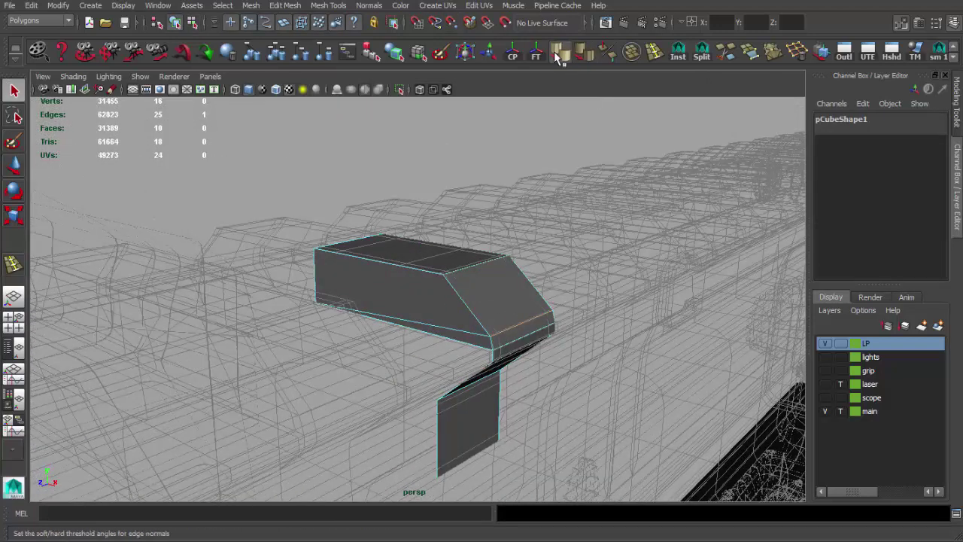
left_click(558, 54)
mouse_move(452, 285)
left_mouse_down("alt")
mouse_move(404, 288)
mouse_move(449, 284)
mouse_move(255, 134)
mouse_move(400, 278)
mouse_move(540, 316)
mouse_move(363, 309)
mouse_move(397, 318)
mouse_move(350, 336)
left_mouse_up("alt")
left_click(448, 284)
left_click(255, 129)
left_click(400, 277)
key("f")
- Cut new edges across the bracket with Split Polygon Tool and delete the stray edges
mouse_move(410, 277)
left_mouse_down("alt")
mouse_move(609, 110)
mouse_move(183, 258)
mouse_move(213, 273)
left_mouse_up("alt")
key("y")
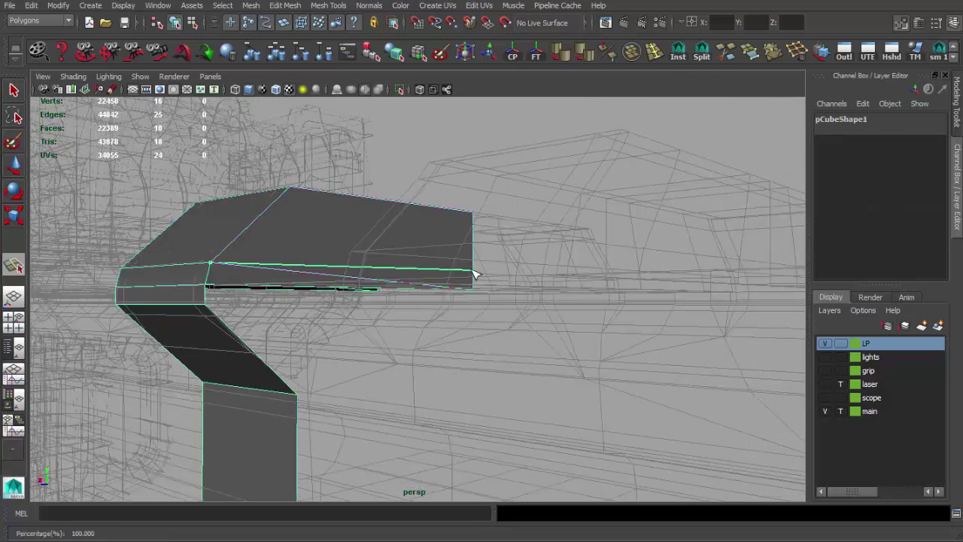
key("q")
mouse_move(344, 273)
left_mouse_down("alt")
mouse_move(342, 283)
mouse_move(291, 279)
mouse_move(509, 293)
mouse_move(306, 275)
left_mouse_up("alt")
key("Delete")
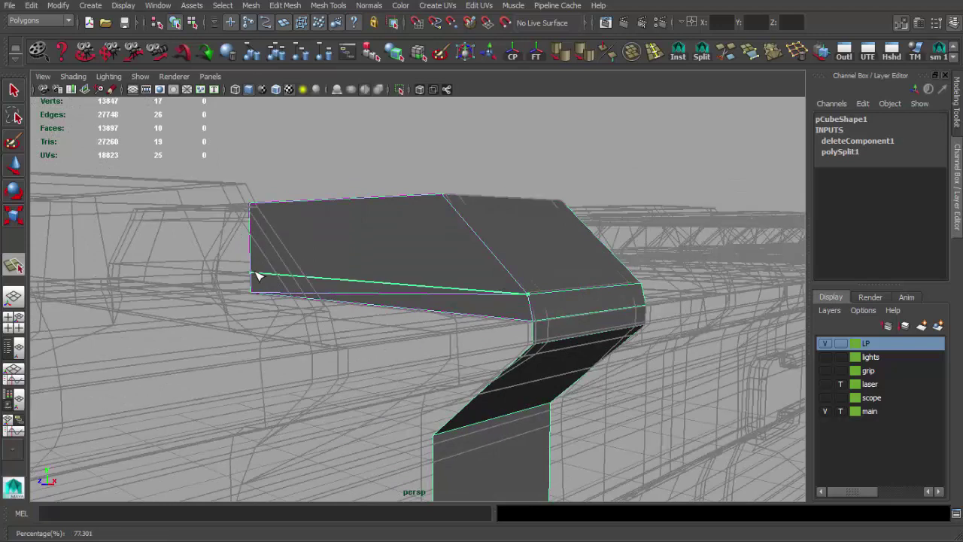
key("q")
left_click(406, 303)
key("Delete")
- Inspect the bracket's edges from several angles and reselect it in edge mode
mouse_move(490, 275)
left_mouse_down("alt")
mouse_move(473, 318)
mouse_move(527, 90)
left_mouse_up("alt")
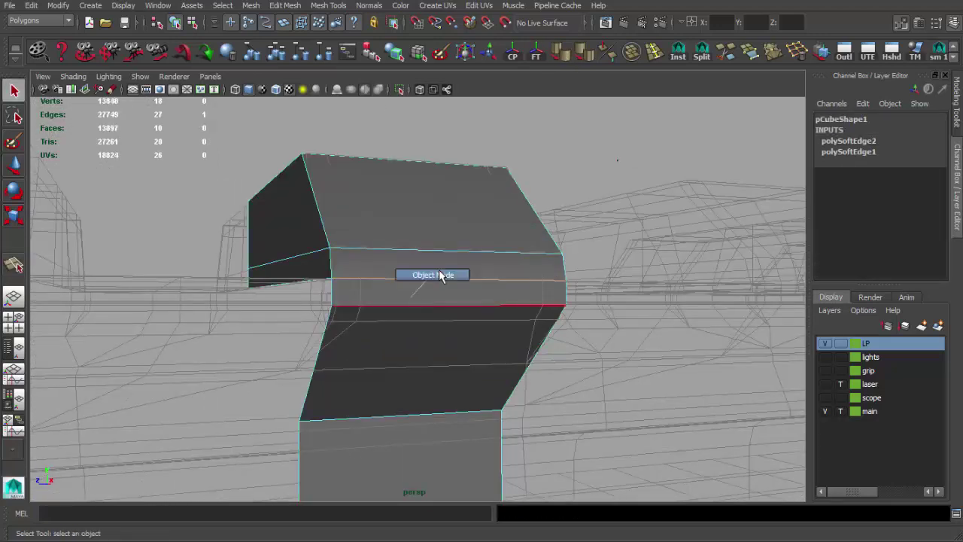
right_click_drag(440, 275, 484, 243, "alt")
mouse_move(484, 243)
left_mouse_down("alt")
mouse_move(541, 266)
mouse_move(531, 274)
left_mouse_up("alt")
right_click_drag(531, 273, 497, 284, "alt")
left_click_drag(497, 284, 467, 290, "alt")
right_click_drag(467, 290, 470, 269)
left_click(471, 269)
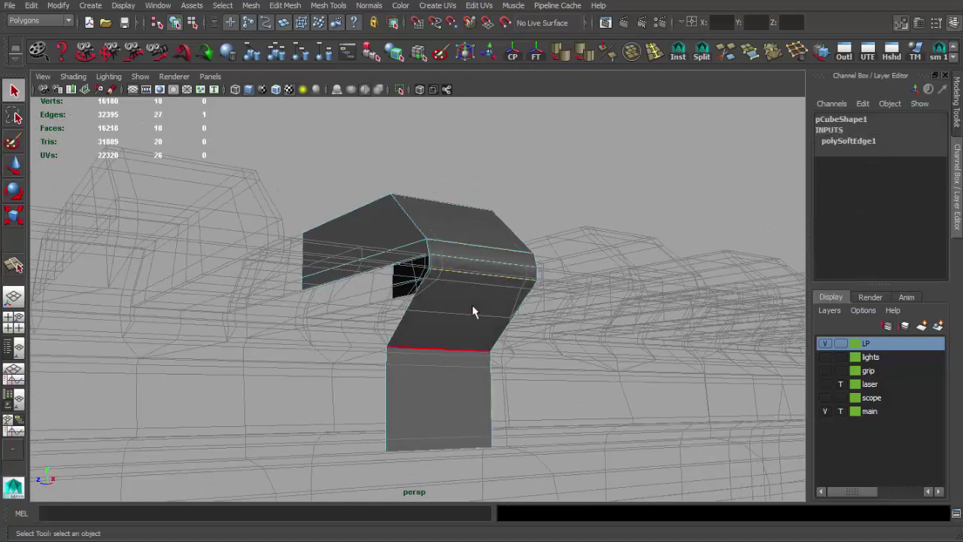
right_click_drag(472, 305, 469, 226, "alt")
mouse_move(469, 226)
left_mouse_down("alt")
mouse_move(397, 218)
mouse_move(522, 266)
mouse_move(443, 259)
left_mouse_up("alt")
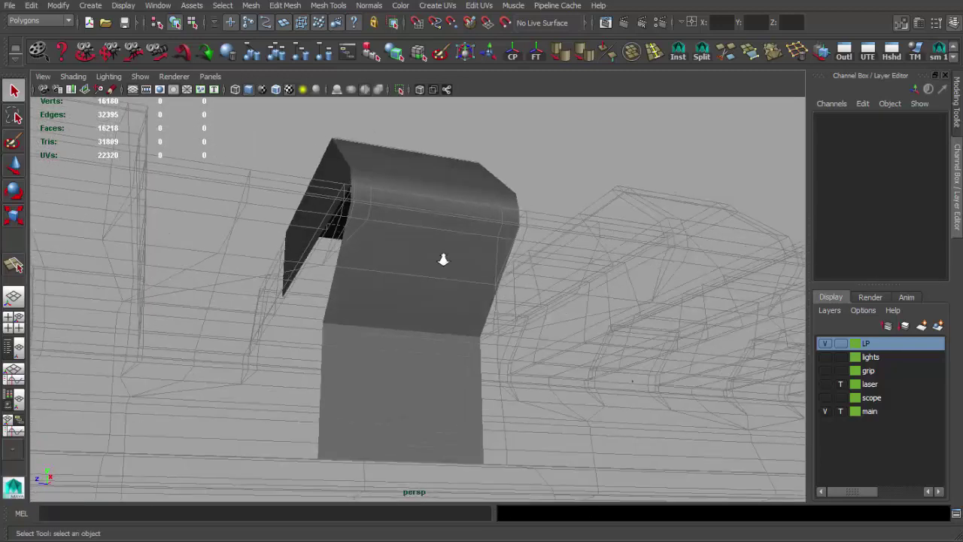
right_click_drag(443, 259, 400, 245, "alt")
mouse_move(399, 245)
left_mouse_down("alt")
mouse_move(351, 245)
mouse_move(290, 268)
mouse_move(378, 302)
mouse_move(336, 319)
left_mouse_up("alt")
left_click(377, 301)
key("F10")
- Extrude the bracket's bottom edge and widen the new faces outward
mouse_move(364, 433)
left_mouse_down("alt")
mouse_move(347, 393)
mouse_move(369, 389)
left_mouse_up("alt")
left_click(345, 406)
key("ctrl+e")
left_click_drag(343, 359, 333, 337, "alt")
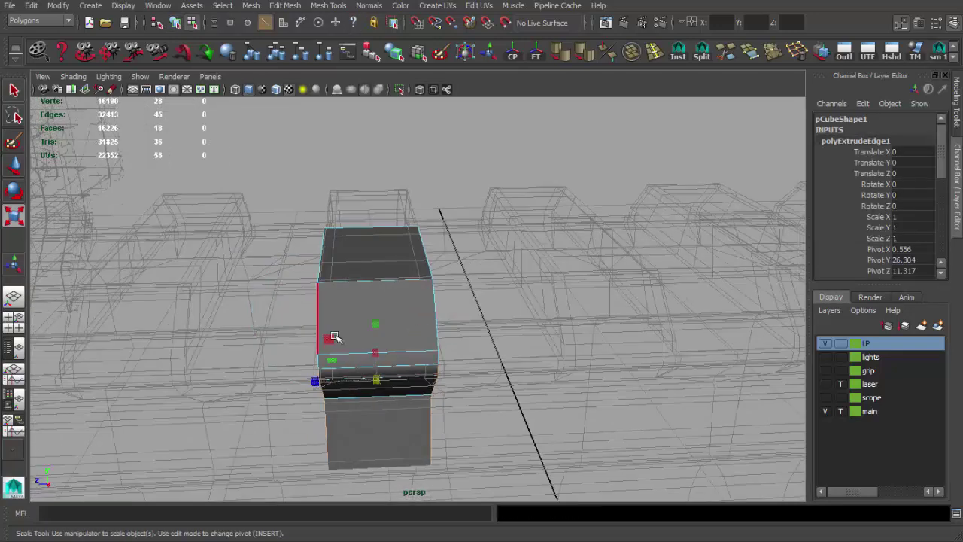
mouse_move(314, 381)
left_mouse_down()
mouse_move(262, 382)
mouse_move(344, 322)
mouse_move(363, 342)
mouse_move(342, 294)
mouse_move(400, 366)
left_mouse_up()
key("F8")
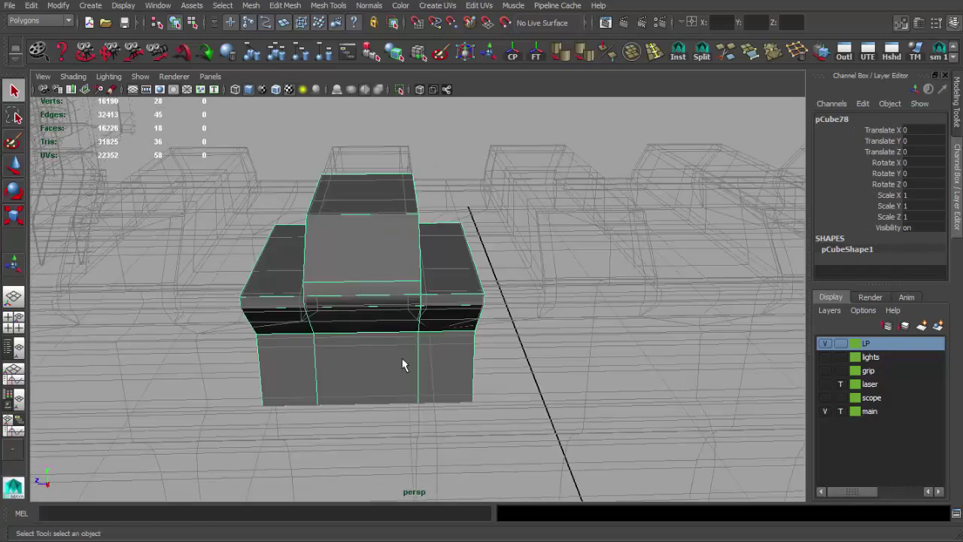
key("F8")
left_click_drag(477, 288, 364, 309, "alt")
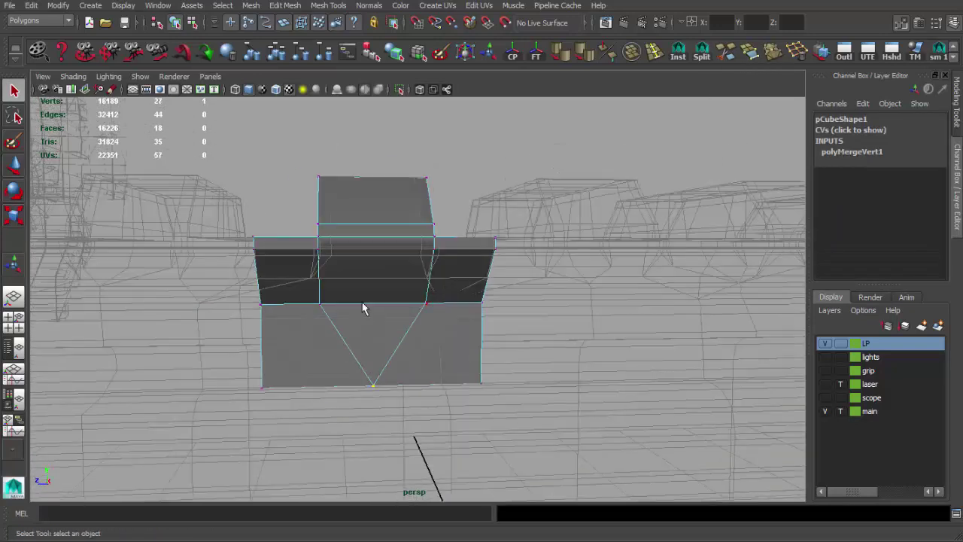
mouse_move(439, 315)
left_mouse_down("alt")
mouse_move(477, 279)
mouse_move(443, 251)
mouse_move(404, 303)
mouse_move(376, 314)
mouse_move(323, 304)
left_mouse_up("alt")
key("F8")
- Duplicate the bracket, move the copy along Z beside it, and combine both pieces
key("w")
key("ctrl+d")
mouse_move(248, 320)
left_mouse_down()
mouse_move(461, 320)
mouse_move(371, 305)
mouse_move(391, 328)
mouse_move(371, 329)
mouse_move(389, 281)
mouse_move(409, 317)
left_mouse_up()
scroll(406, 301, "down", 3)
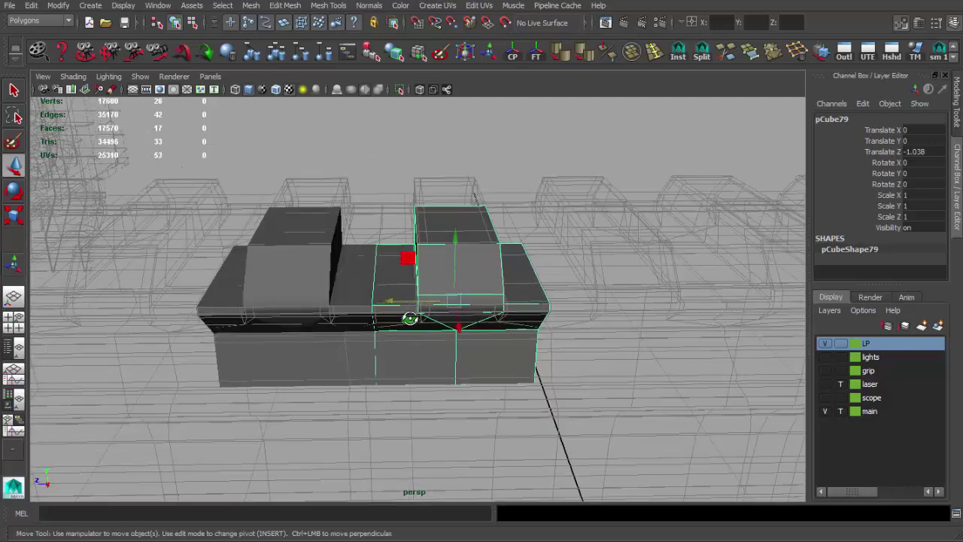
left_click(632, 51)
- Merge the vertices along the centre seam of the combined rail piece
key("q")
scroll(451, 254, "up", 5)
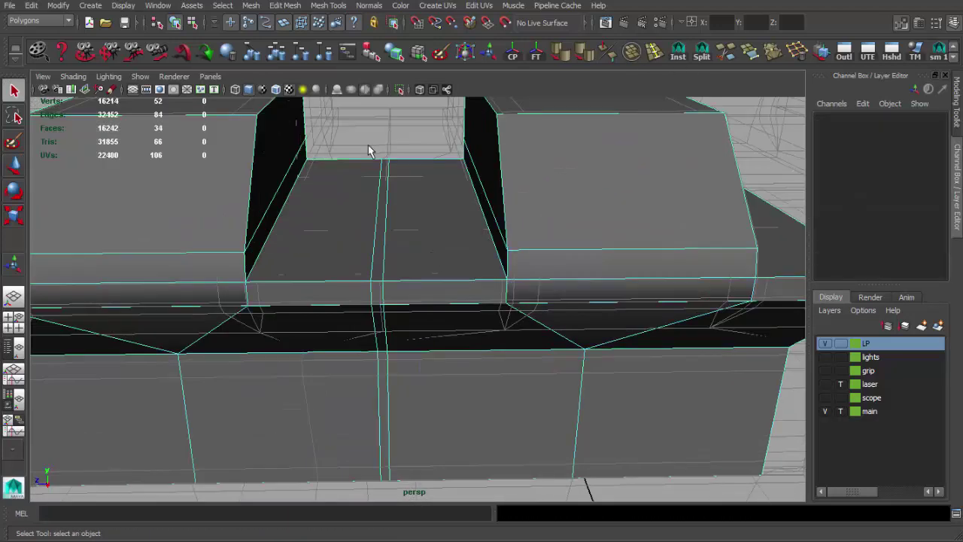
left_click_drag(368, 271, 401, 322)
key("r")
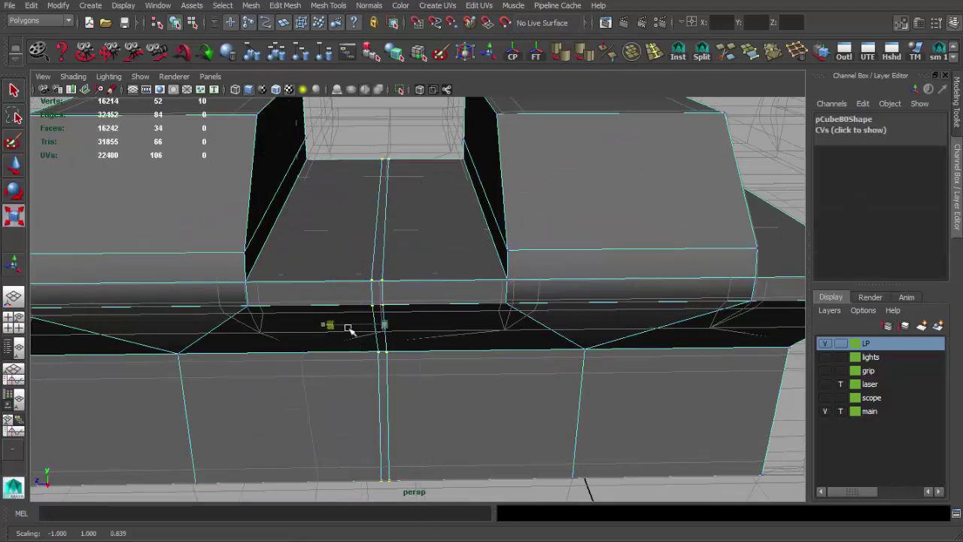
right_click_drag(384, 331, 432, 255, "shift")
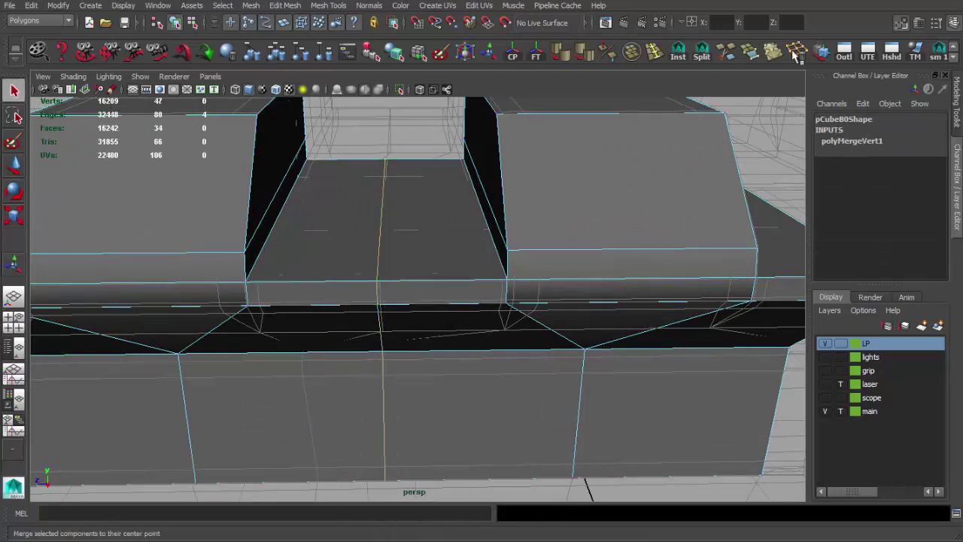
key("F8")
key("f")
mouse_move(477, 290)
left_mouse_down("alt")
mouse_move(420, 287)
mouse_move(283, 249)
mouse_move(507, 303)
mouse_move(473, 298)
left_mouse_up("alt")
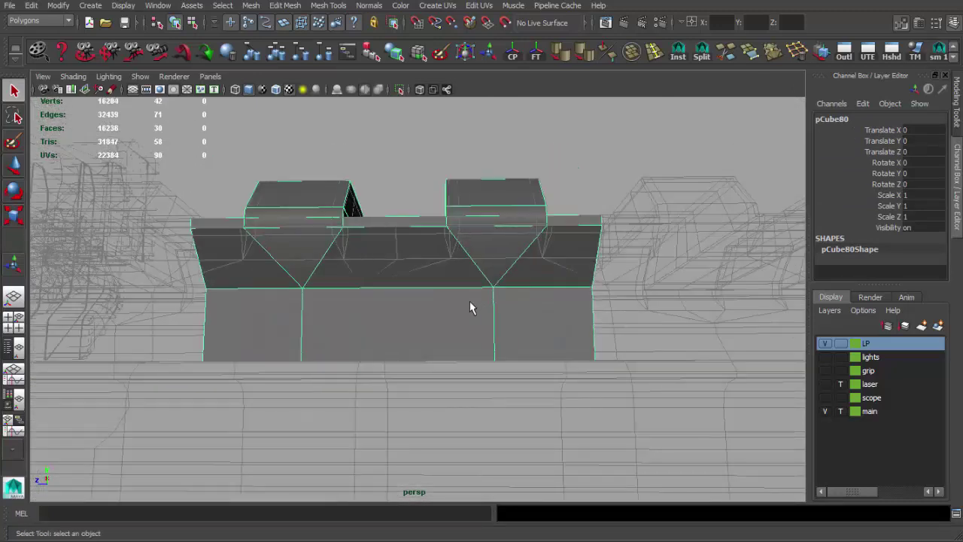
- Soften the edge shading of the combined rail piece
key("F10")
left_click(584, 51)
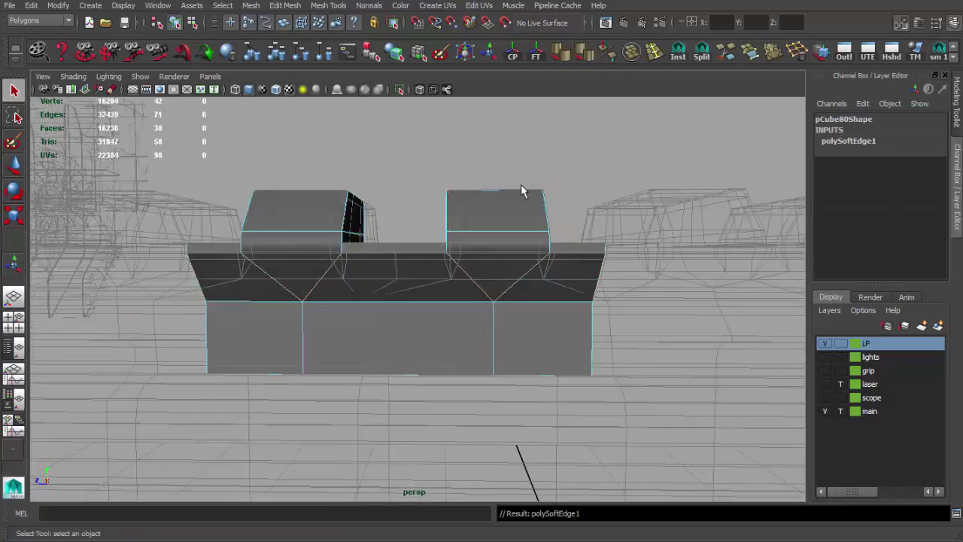
left_click_drag(522, 188, 641, 271, "alt")
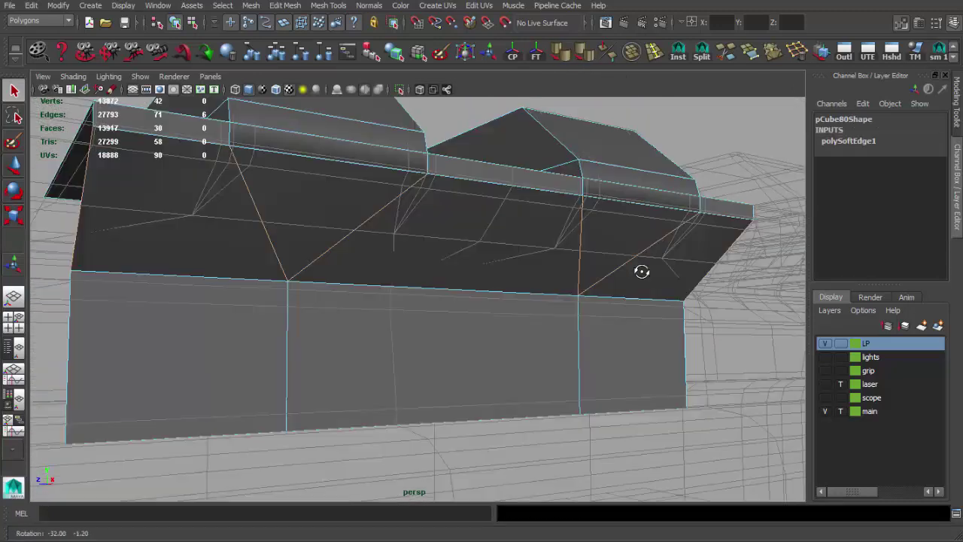
left_click(580, 60)
right_click_drag(487, 213, 487, 213)
left_click_drag(421, 223, 429, 258, "alt")
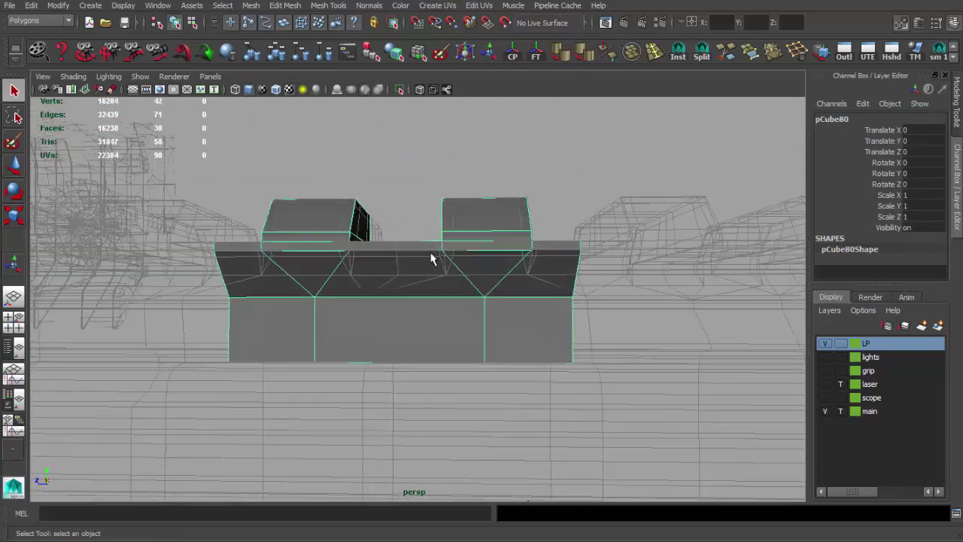
- Collapse the bottom centre edge to a single point and reselect the rail piece
key("F10")
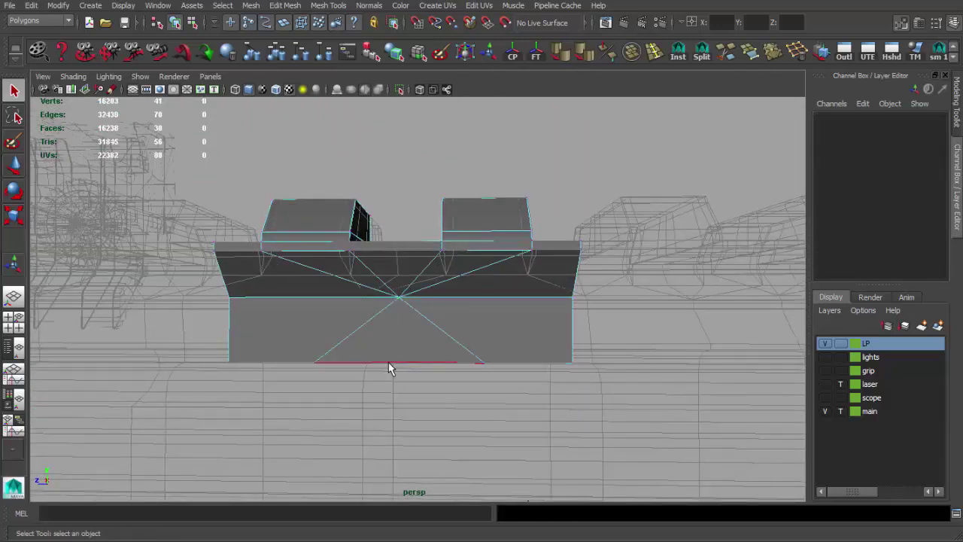
left_click(388, 362)
key("F8")
left_click_drag(389, 323, 459, 344, "alt")
right_click_drag(459, 344, 408, 307, "alt")
mouse_move(408, 308)
left_mouse_down("alt")
mouse_move(451, 333)
mouse_move(442, 347)
mouse_move(422, 300)
mouse_move(379, 343)
mouse_move(451, 323)
mouse_move(457, 251)
left_mouse_up("alt")
left_click(443, 347)
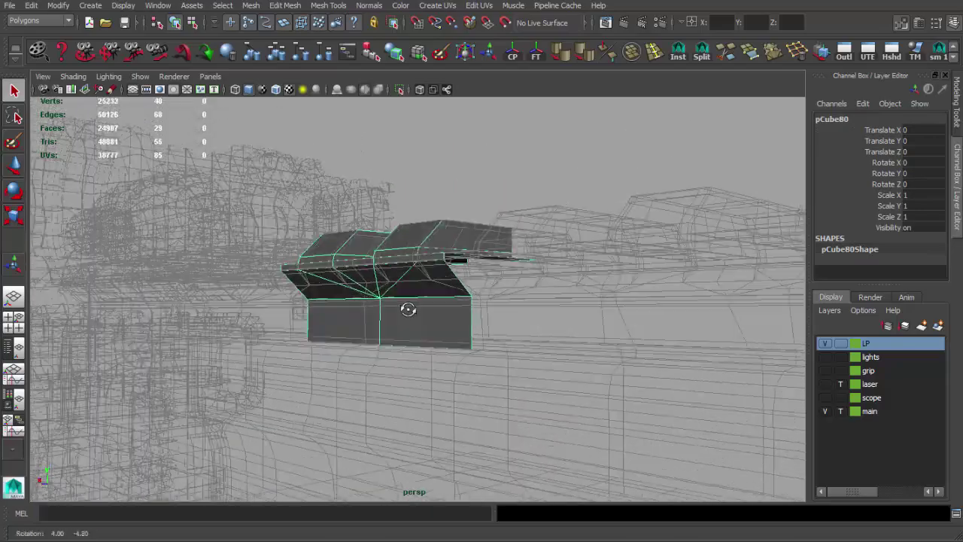
left_click(422, 300)
- Box-select the raised tooth block's vertices on the rail piece in side view
key("w")
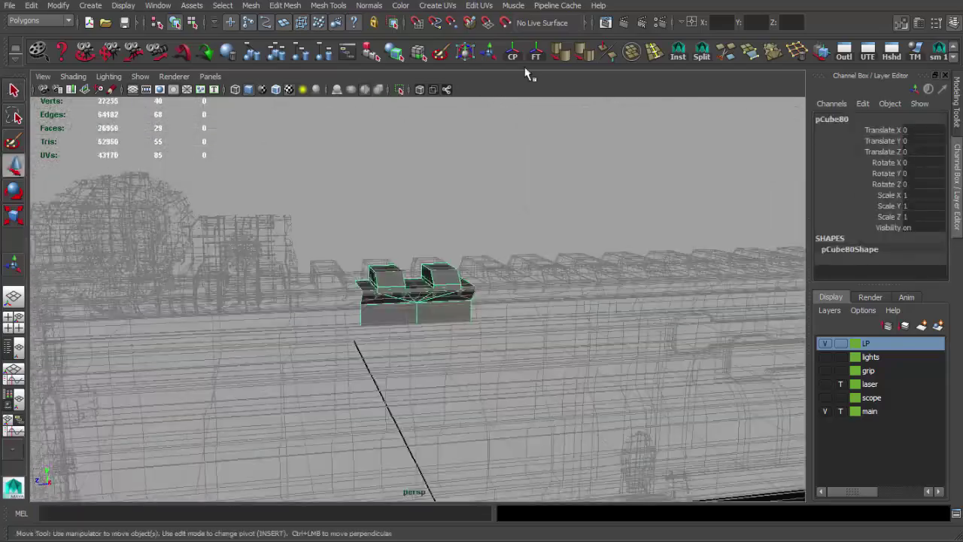
key("f")
right_click_drag(458, 252, 486, 329, "alt")
key("space")
key("space")
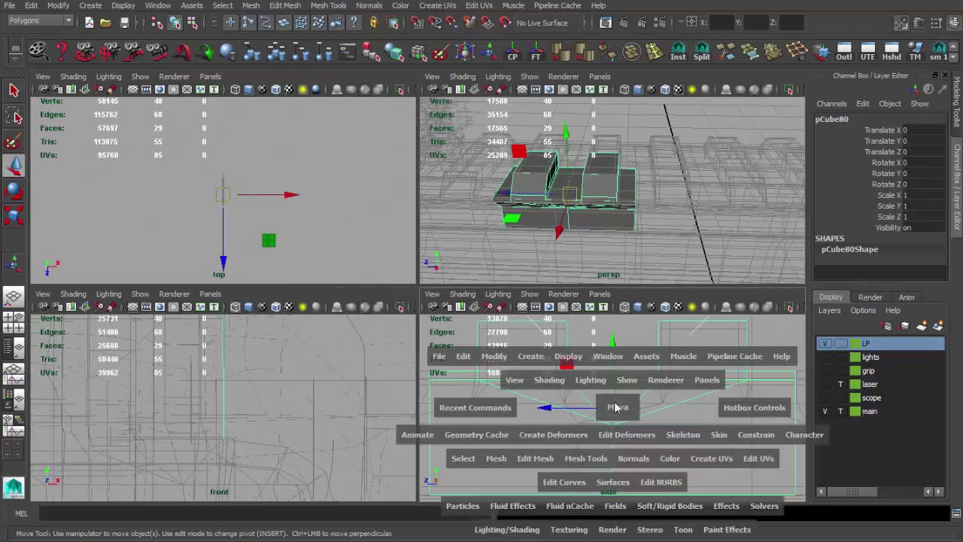
key("f")
key("F9")
left_click_drag(314, 131, 520, 319)
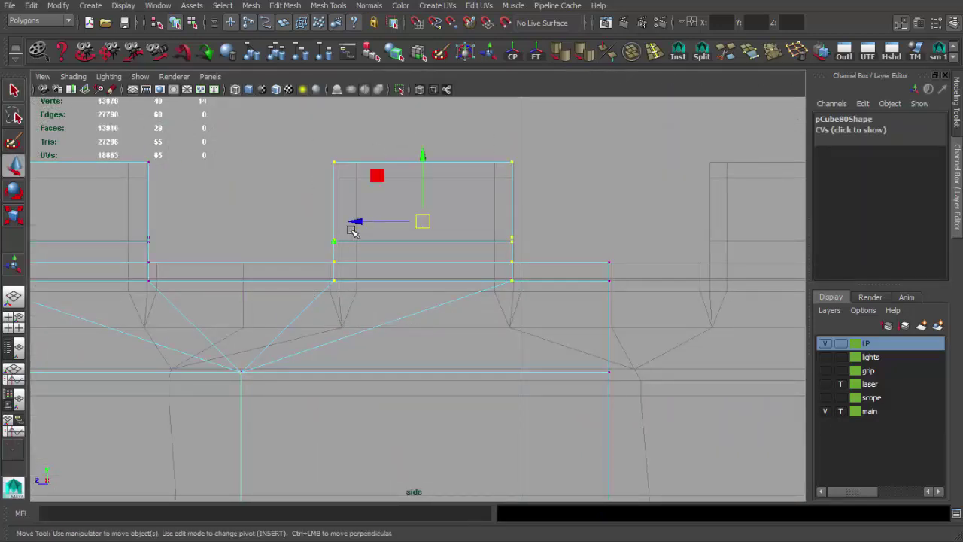
middle_click_drag(400, 216, 419, 262, "alt")
key("w")
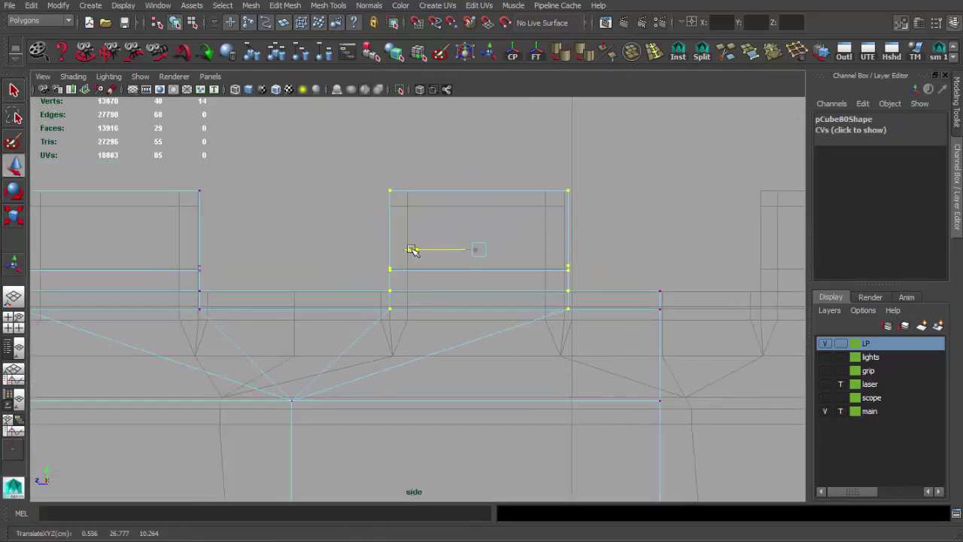
- Duplicate the rail piece with Ctrl+D and slide the copy along Z to the next slot
key("ctrl+d")
key("f")
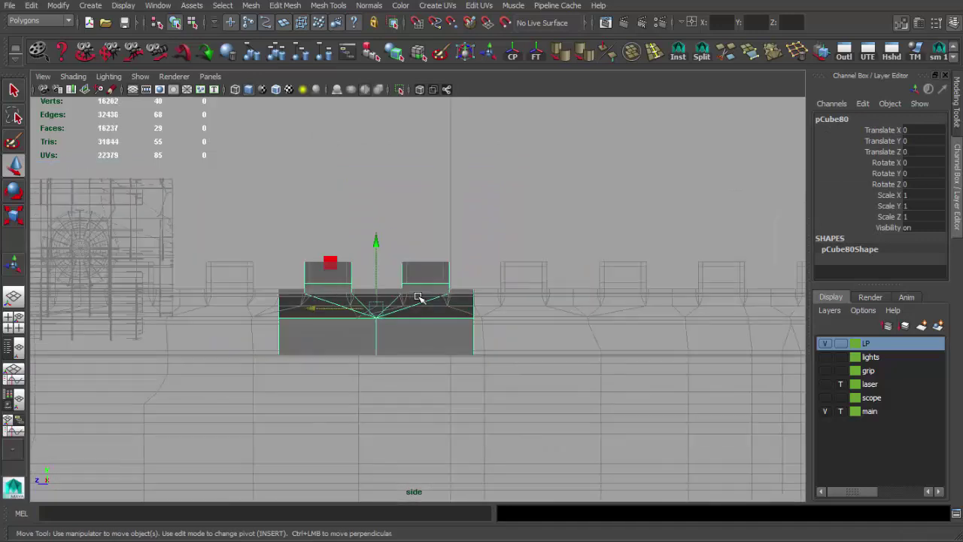
left_click_drag(299, 311, 554, 307)
scroll(408, 311, "down", 2)
scroll(427, 319, "up", 5)
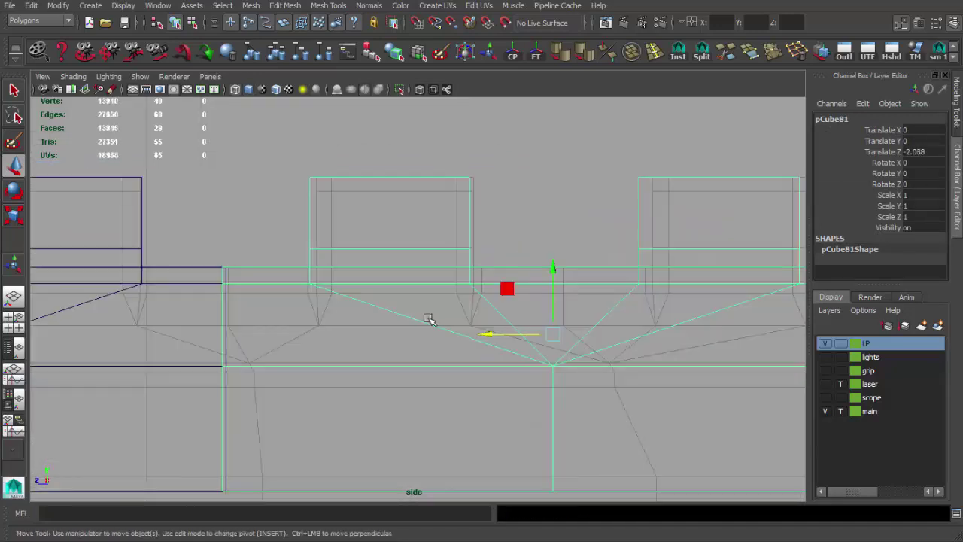
mouse_move(491, 334)
middle_mouse_down("alt")
mouse_move(333, 311)
mouse_move(376, 307)
middle_mouse_up("alt")
- Slide the newest rail copy further along the rail to the following slot
key("q")
key("w")
scroll(462, 246, "up", 2)
scroll(441, 319, "down", 3)
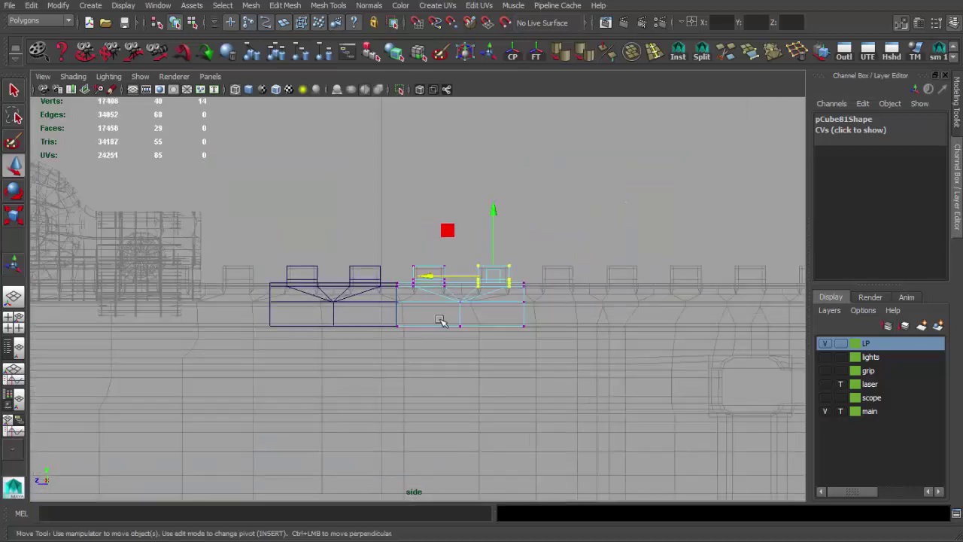
scroll(441, 319, "up", 3)
left_click(344, 290)
left_click_drag(316, 293, 640, 323)
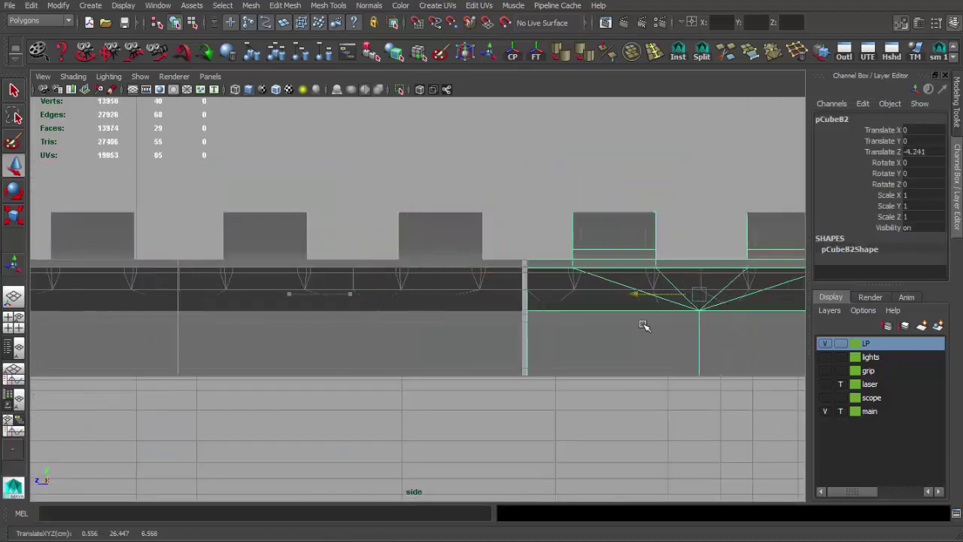
- Reselect the raised tooth block's vertices in wireframe, then return to shaded view
key("4")
middle_click_drag(640, 322, 441, 339, "alt")
scroll(441, 339, "up", 2)
scroll(456, 340, "down", 3)
scroll(301, 343, "up", 2)
key("q")
right_click_drag(380, 207, 494, 217)
left_click_drag(333, 178, 497, 319)
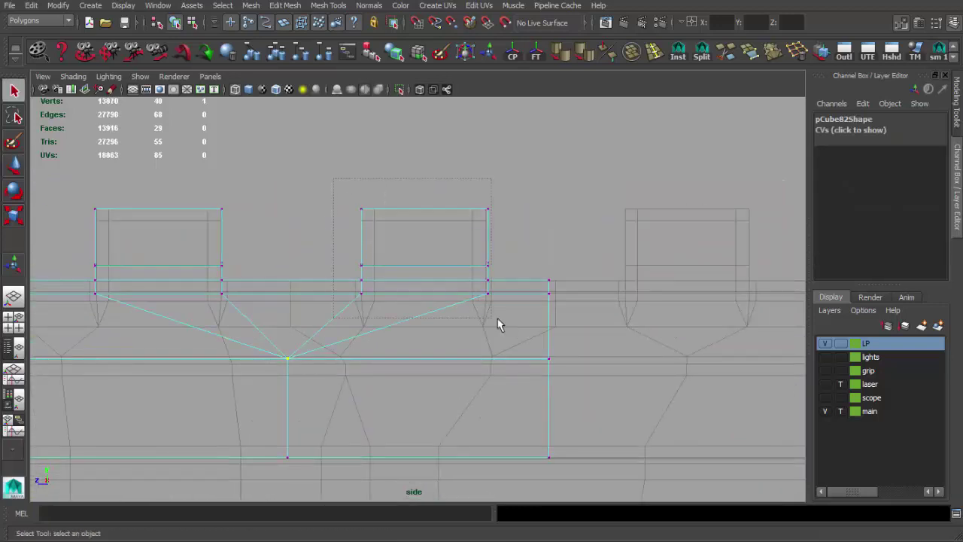
key("w")
scroll(470, 372, "up", 3)
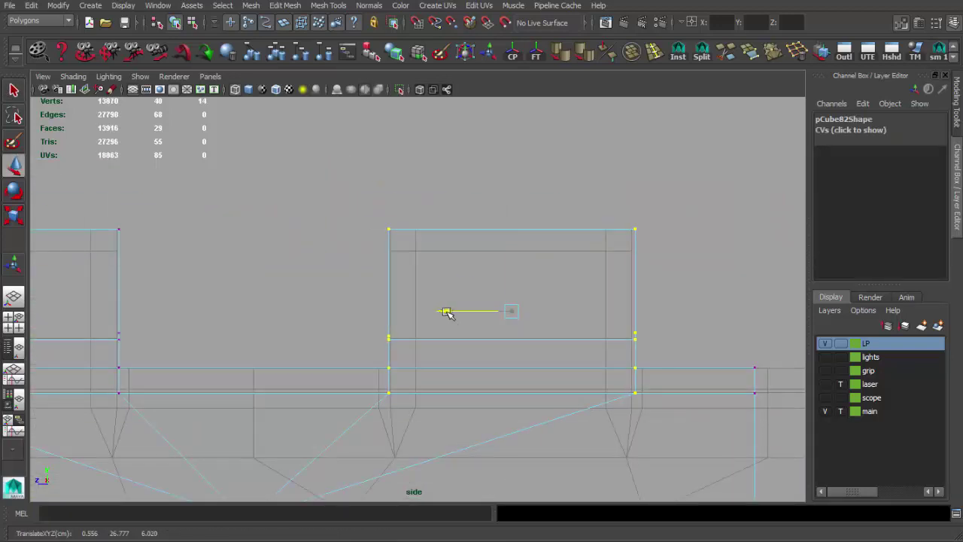
scroll(446, 312, "down", 4)
key("5")
scroll(489, 327, "up", 3)
- Pull back to see the whole rail section and select the next rail piece
key("F8")
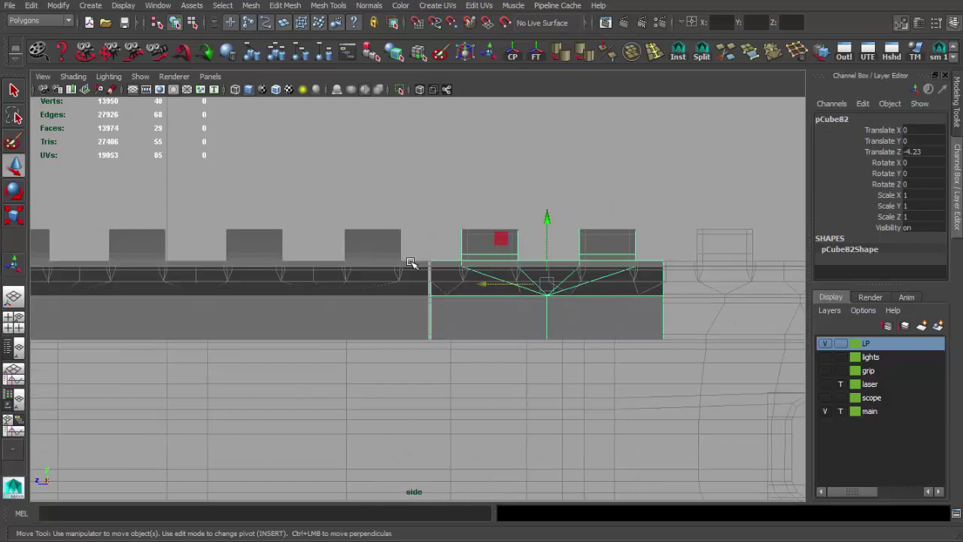
middle_click_drag(634, 60, 490, 208, "alt")
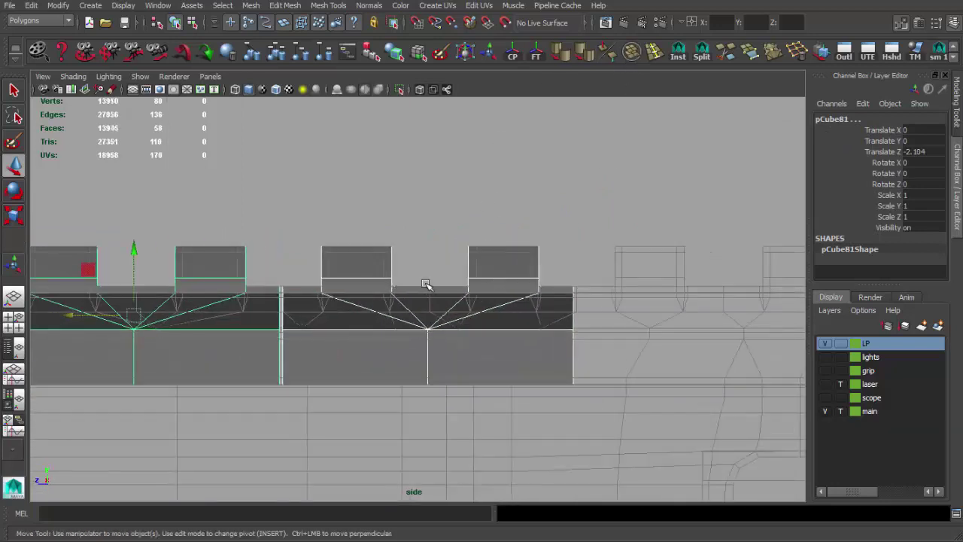
scroll(258, 311, "down", 4)
scroll(425, 271, "up", 3)
left_click(425, 271)
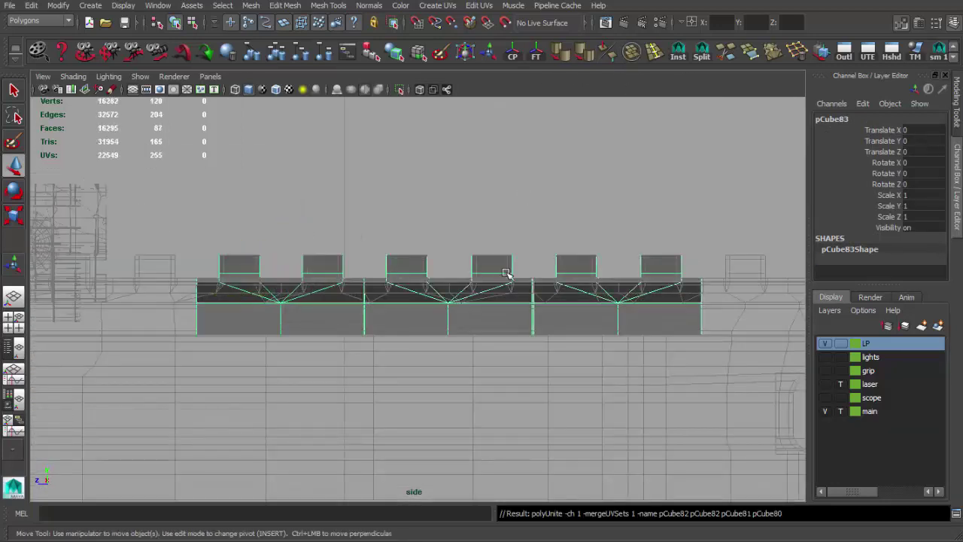
scroll(308, 282, "up", 3)
scroll(396, 211, "up", 2)
- Merge the overlapping vertices at the seam between the two rail halves
key("q")
key("F8")
key("r")
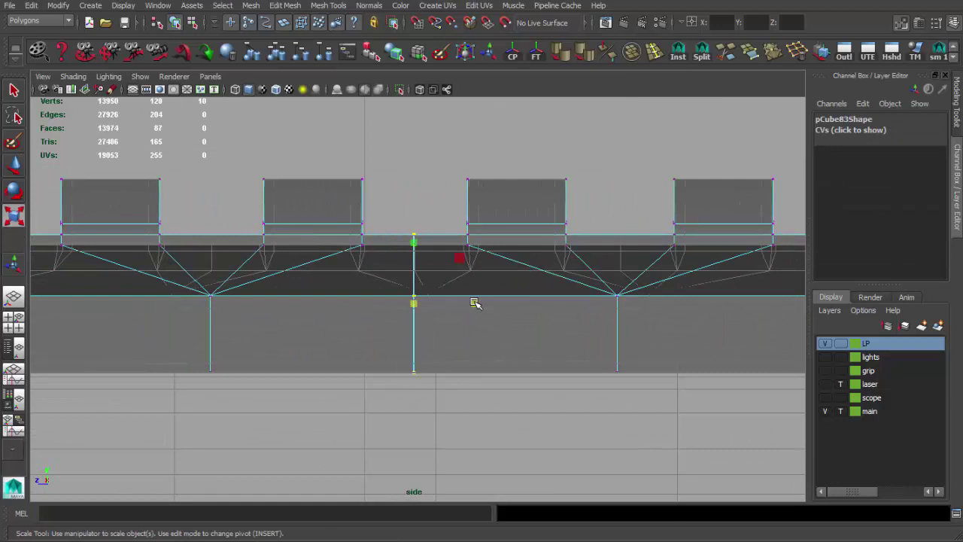
scroll(479, 308, "up", 2)
middle_click_drag(510, 279, 353, 286, "alt")
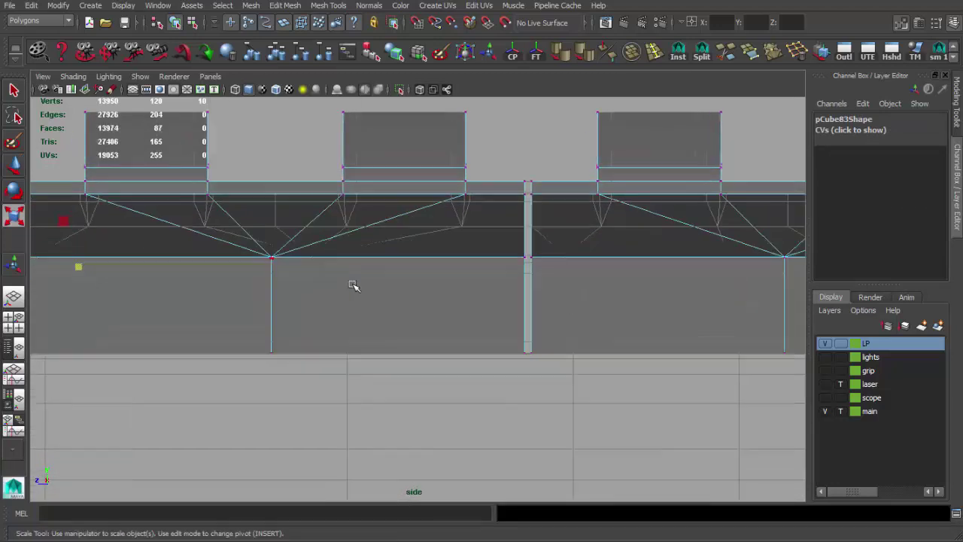
middle_click_drag(401, 212, 476, 262, "alt")
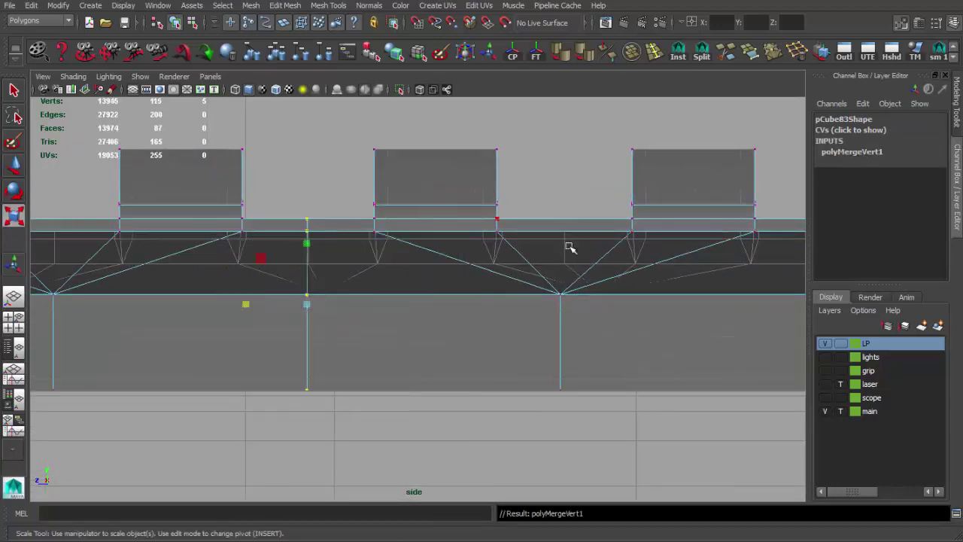
middle_click_drag(569, 246, 520, 183, "alt")
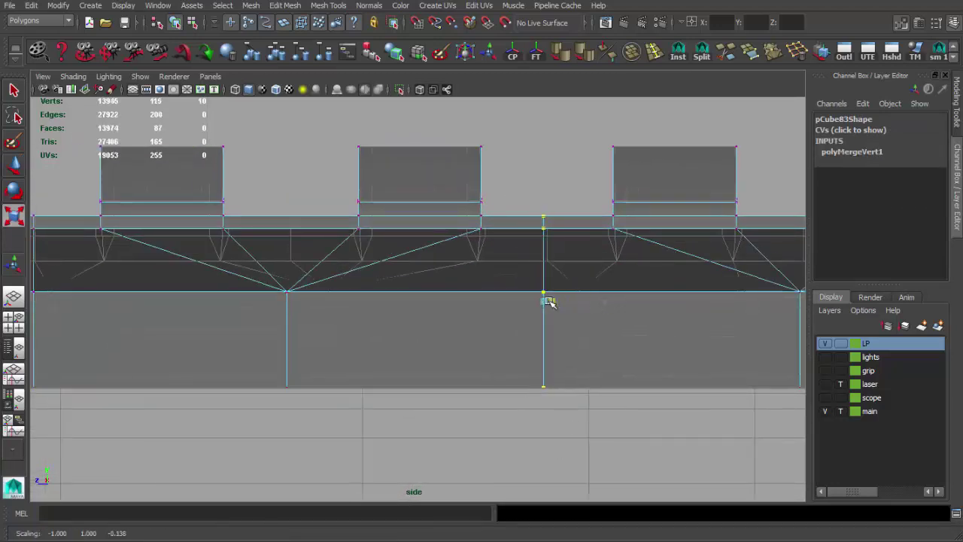
middle_click_drag(568, 301, 456, 313, "alt")
key("w")
right_click_drag(441, 256, 440, 238, "shift")
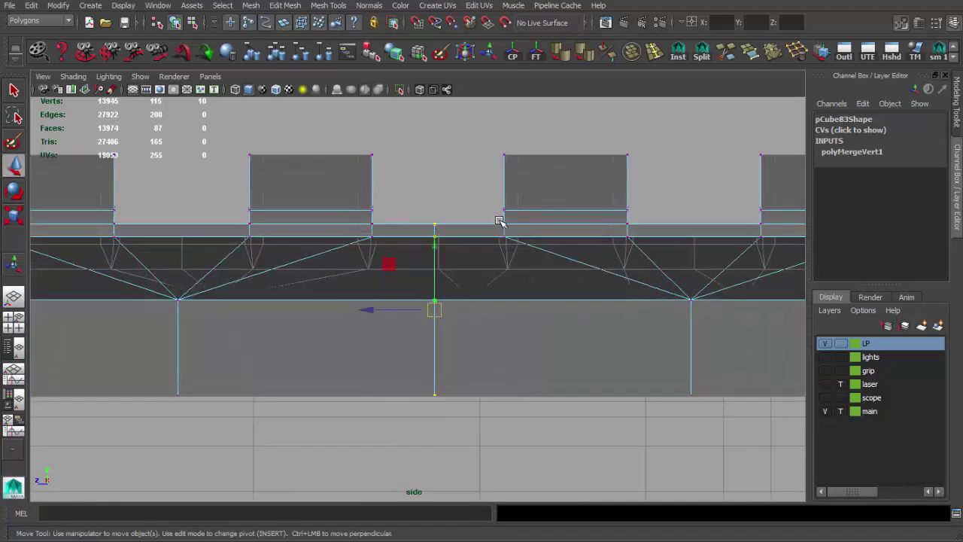
key("q")
scroll(355, 292, "down", 5)
scroll(532, 300, "up", 3)
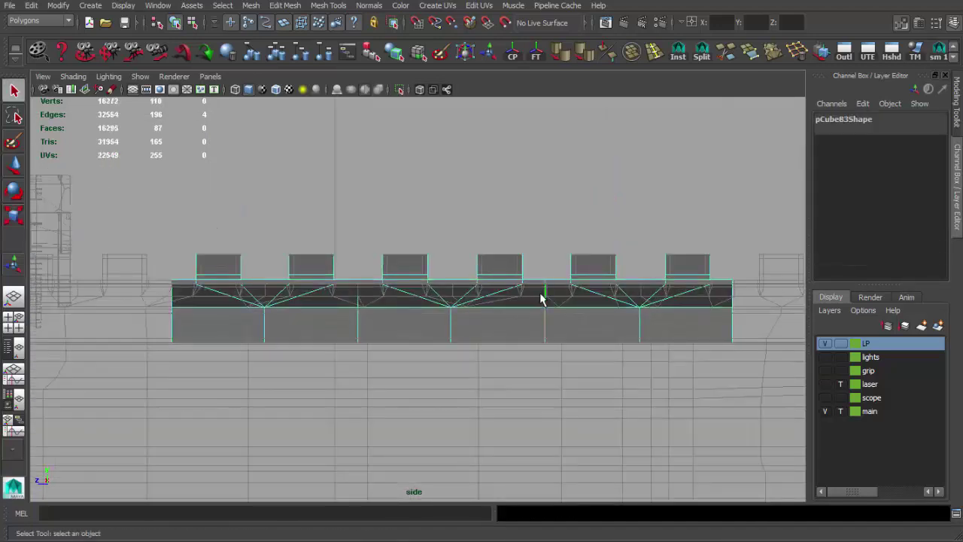
- Duplicate the combined rail section and slide the copy end to end with the original
key("F8")
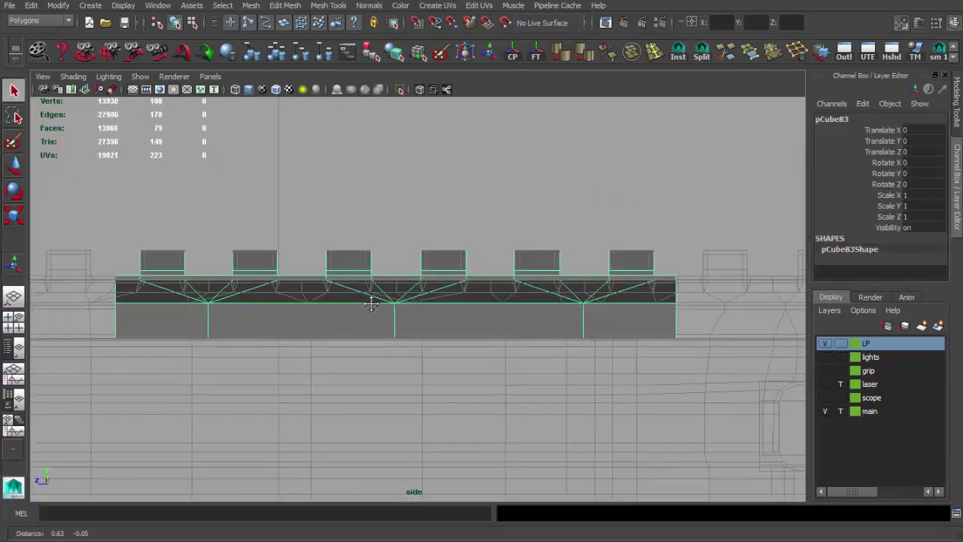
mouse_move(563, 176)
left_mouse_down()
mouse_move(511, 293)
mouse_move(361, 248)
mouse_move(539, 53)
left_mouse_up()
key("w")
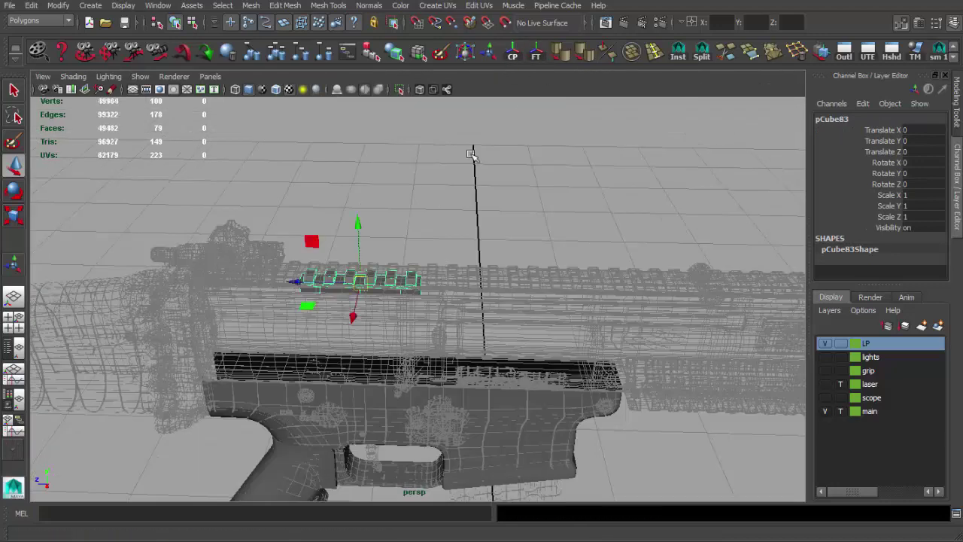
scroll(471, 155, "up", 5)
key("ctrl+d")
left_click_drag(192, 257, 543, 269)
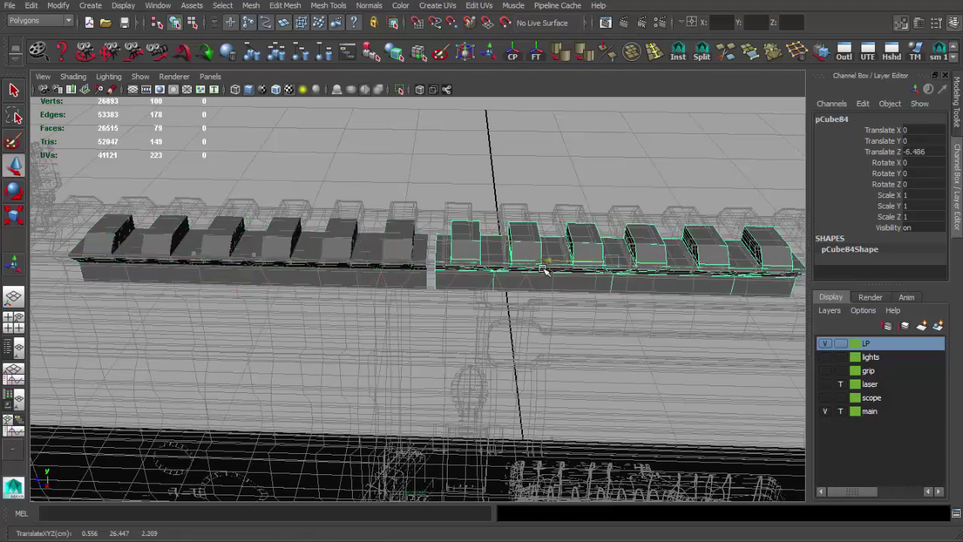
- Check the joined rail teeth tooth by tooth along the rail in side view
key("space")
key("space")
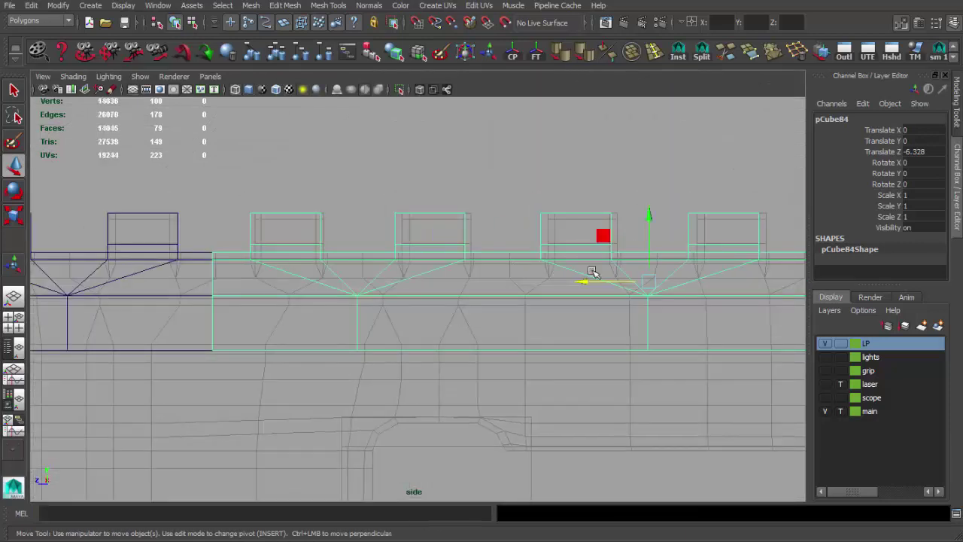
scroll(584, 283, "down", 3)
middle_click_drag(599, 294, 469, 294, "alt")
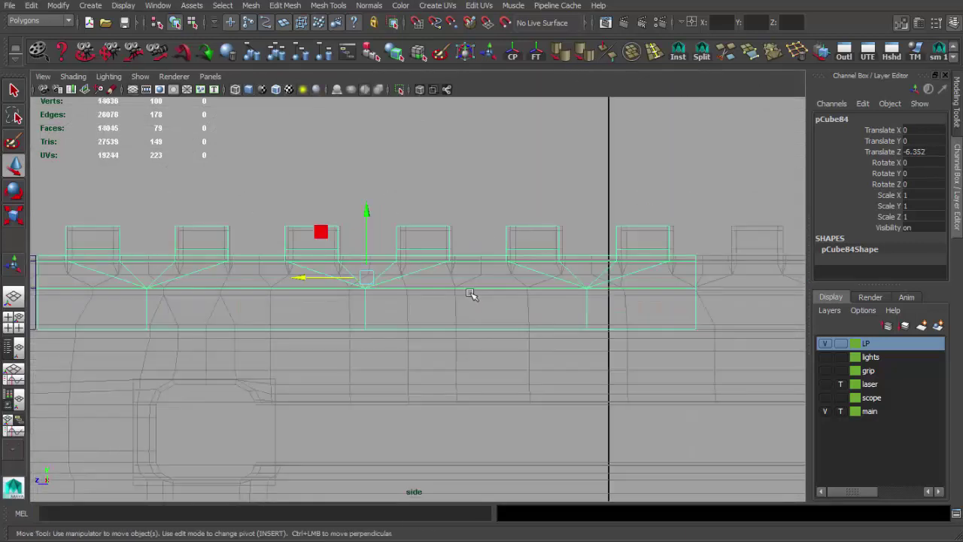
key("q")
key("F8")
scroll(488, 269, "up", 3)
scroll(487, 269, "up", 2)
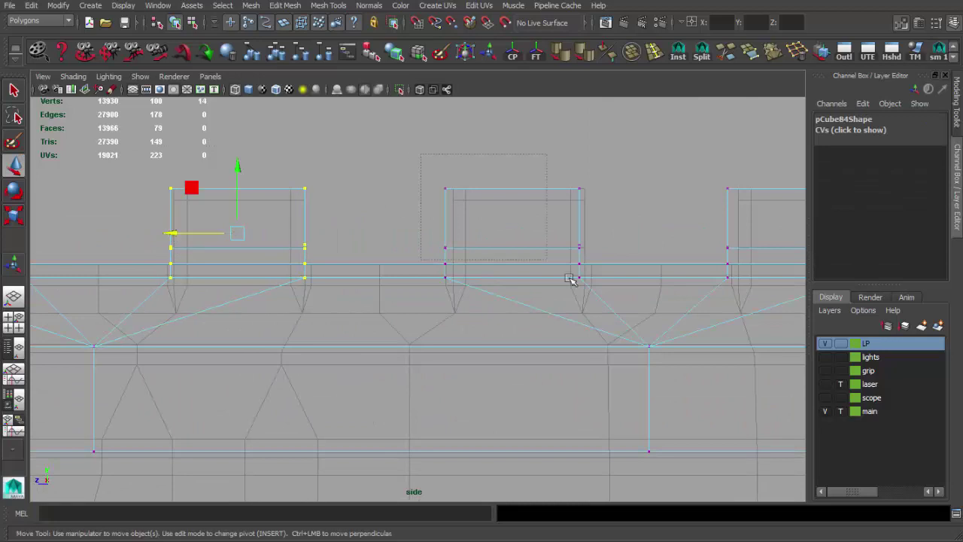
middle_click_drag(455, 234, 348, 232, "alt")
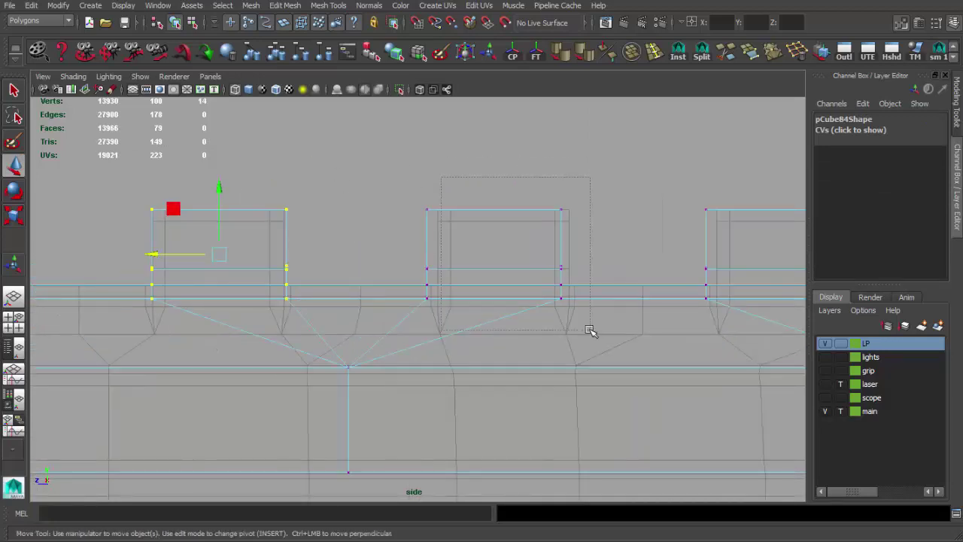
middle_click_drag(479, 265, 255, 278, "alt")
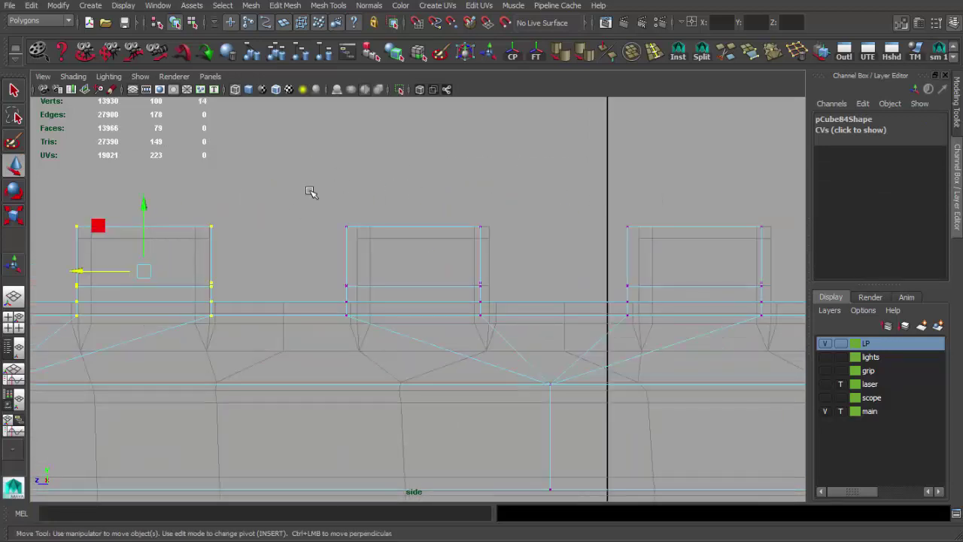
middle_click_drag(603, 193, 372, 216, "alt")
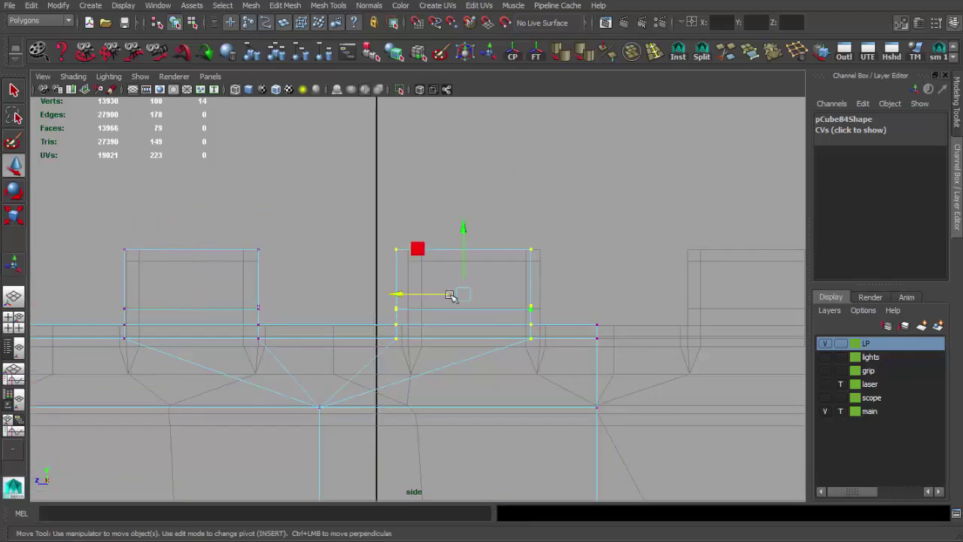
scroll(404, 293, "down", 5)
scroll(404, 294, "down", 3)
- Look down the rail's length, unhide the main rifle layer, and maximise the side view
key("F8")
key("space")
key("space")
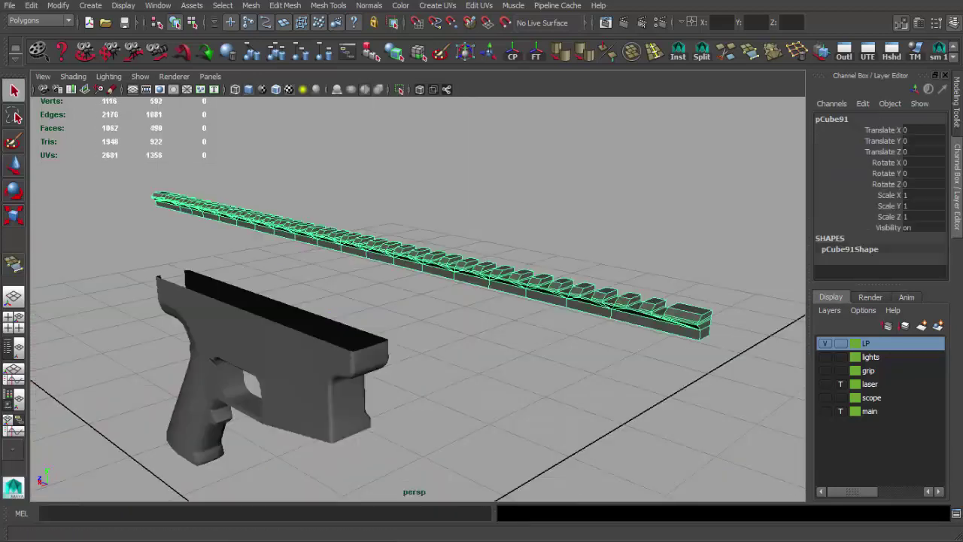
mouse_move(461, 209)
left_mouse_down("alt")
mouse_move(436, 224)
mouse_move(408, 273)
mouse_move(601, 291)
mouse_move(663, 309)
mouse_move(479, 310)
mouse_move(411, 273)
left_mouse_up("alt")
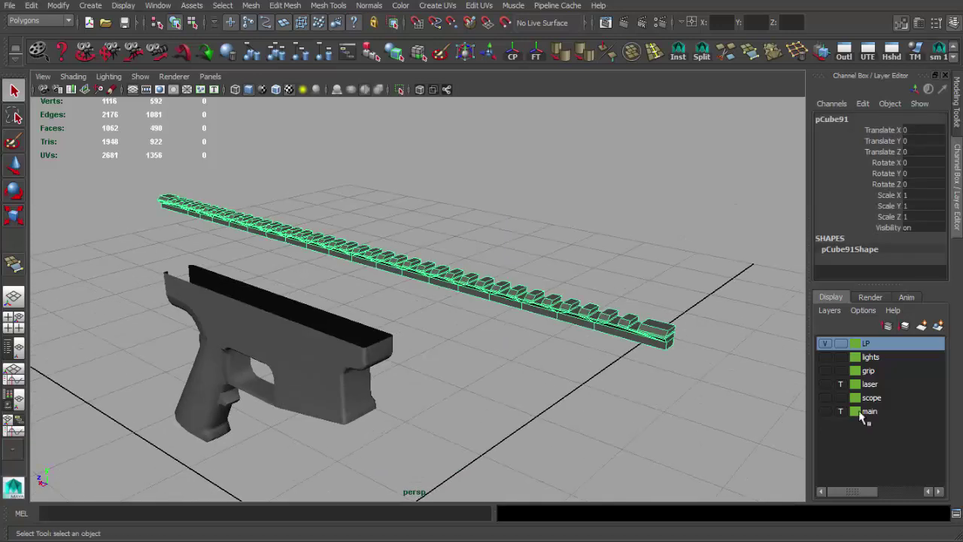
left_click(826, 411)
key("space")
key("space")
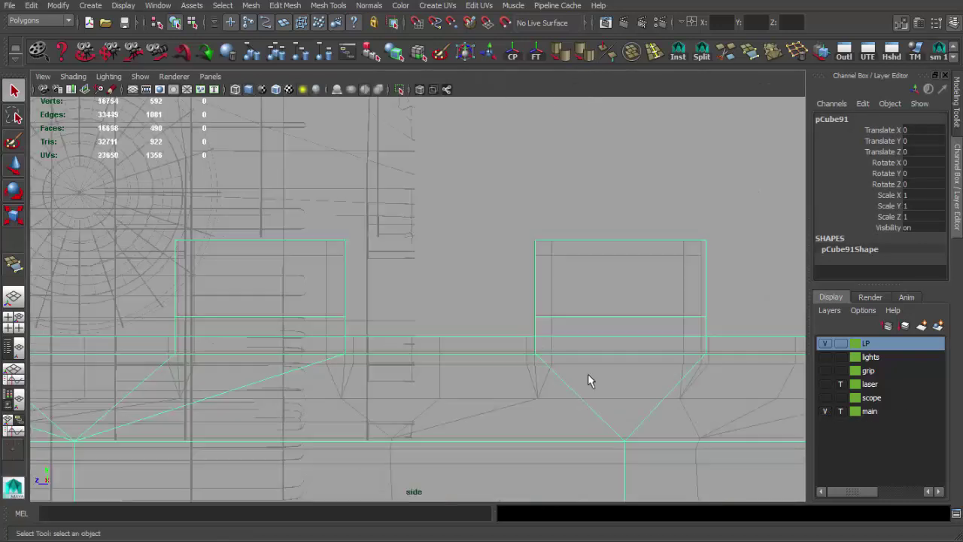
scroll(512, 368, "down", 3)
key("space")
key("space")
scroll(421, 301, "up", 2)
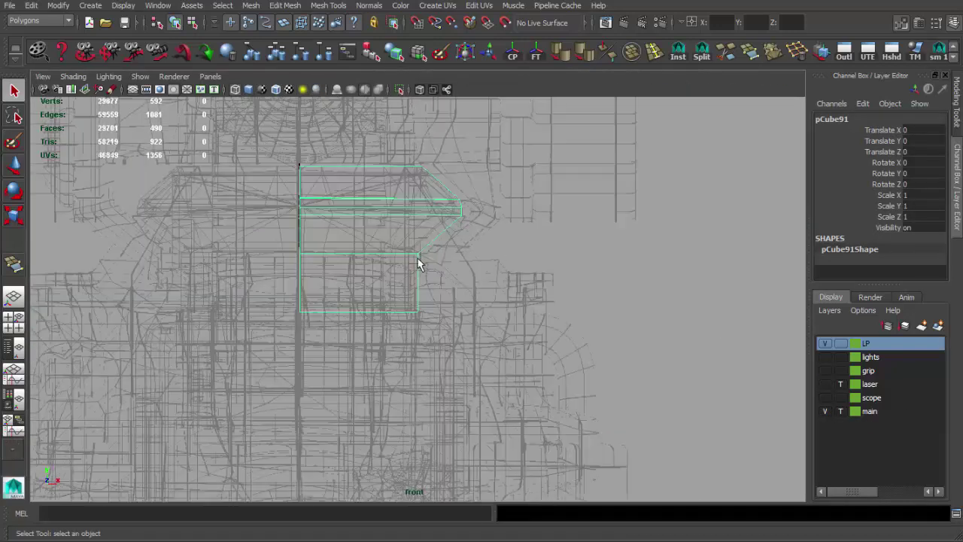
- Extrude the rail's border edges with Ctrl+E and pull them outward to the side
key("F8")
key("F10")
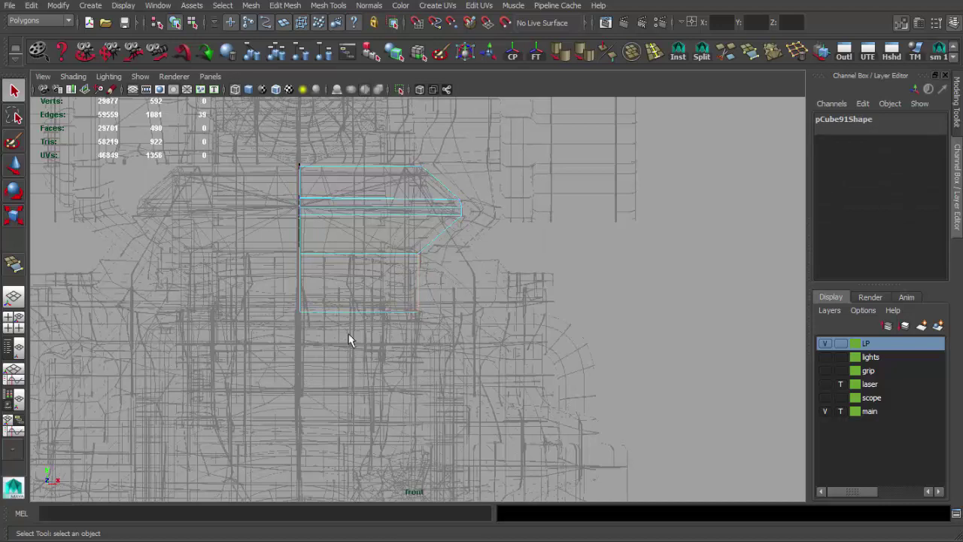
scroll(452, 334, "up", 3)
key("ctrl+e")
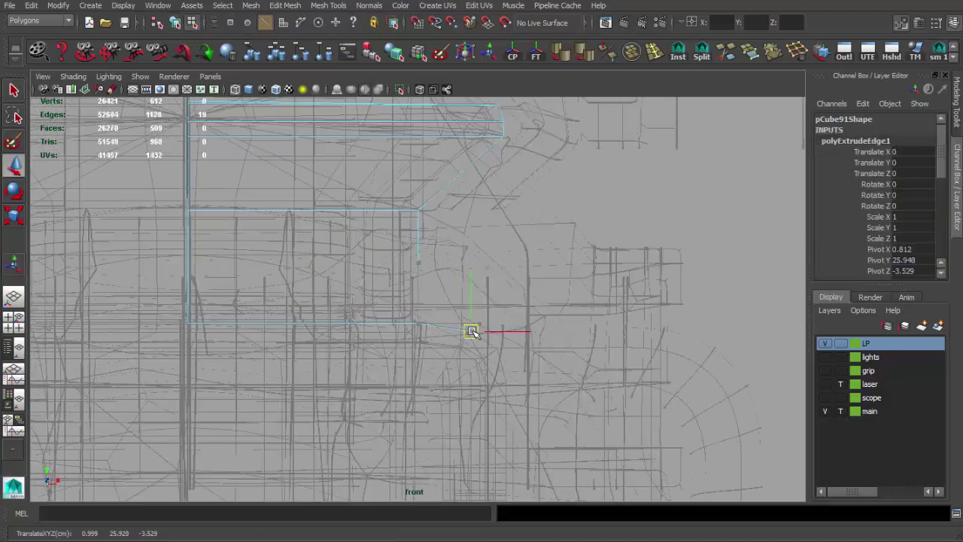
scroll(451, 324, "down", 2)
scroll(342, 232, "down", 2)
middle_click_drag(342, 232, 508, 258, "alt")
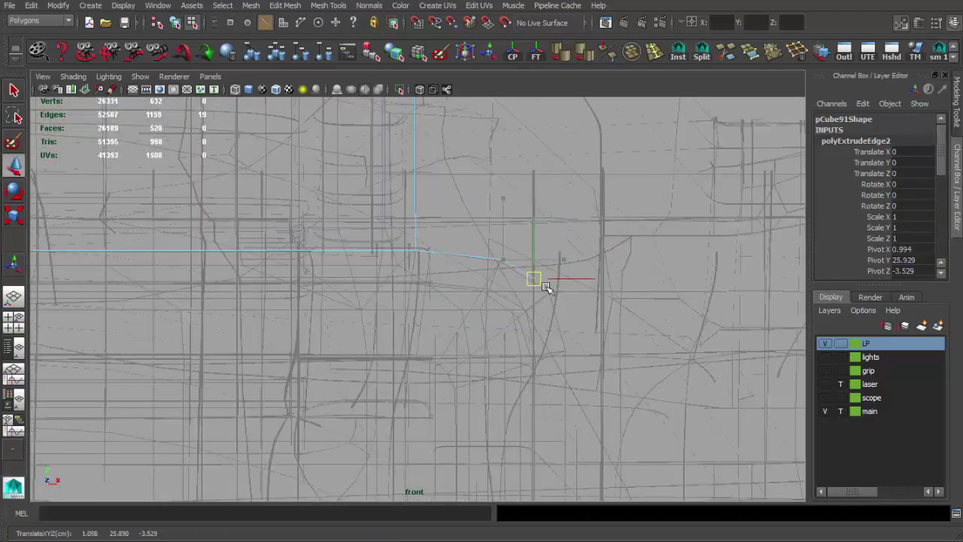
- Extrude the edges again and lower them down the receiver side
key("ctrl+e")
scroll(563, 361, "down", 3)
scroll(522, 383, "up", 2)
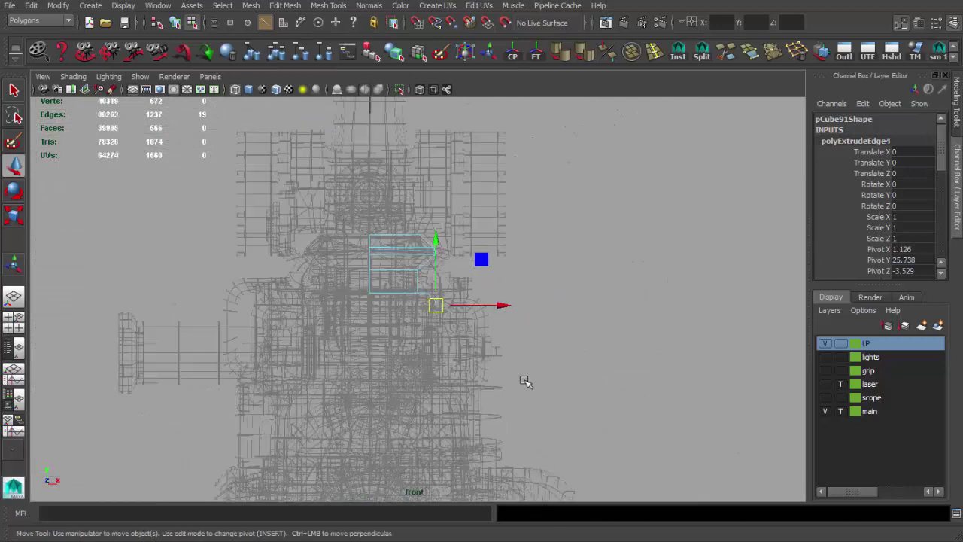
scroll(494, 243, "up", 3)
middle_click_drag(494, 243, 477, 322, "alt")
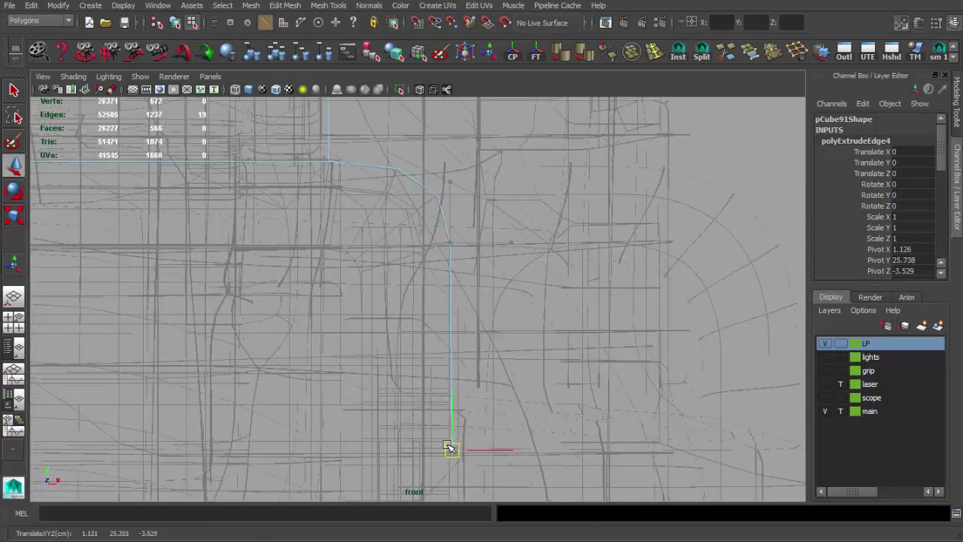
scroll(449, 173, "down", 3)
key("space")
key("space")
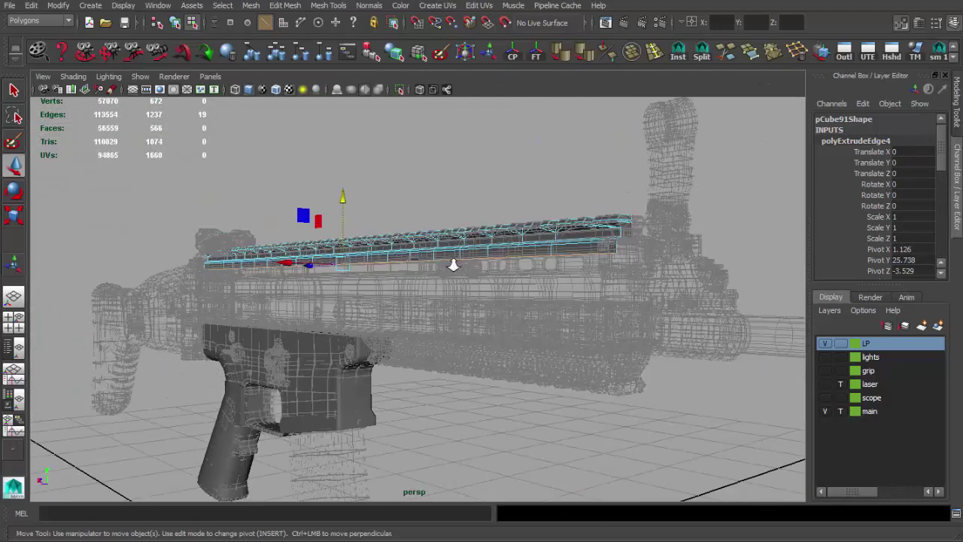
scroll(391, 232, "up", 3)
scroll(391, 232, "up", 2)
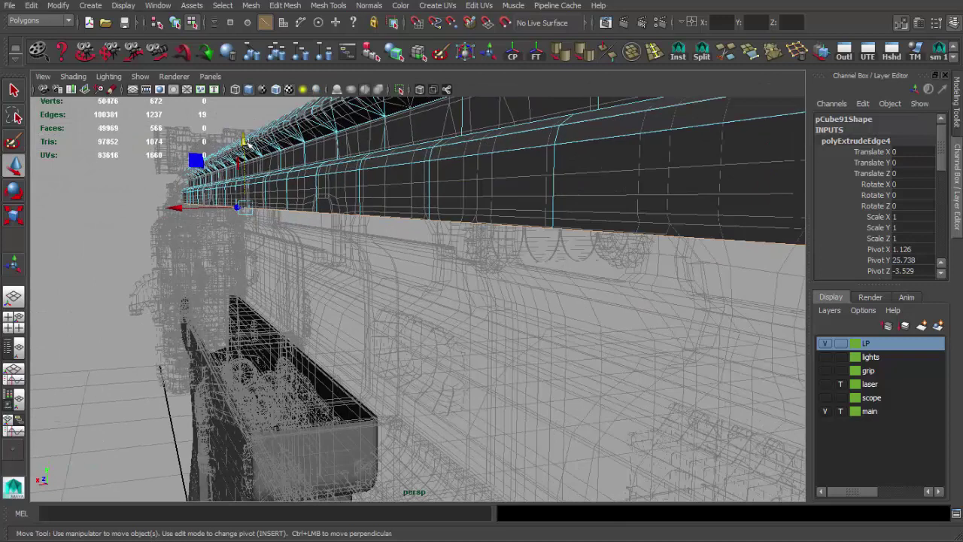
left_click_drag(242, 144, 237, 173)
- Extrude the shell's side edge twice more in the maximised front view
key("space")
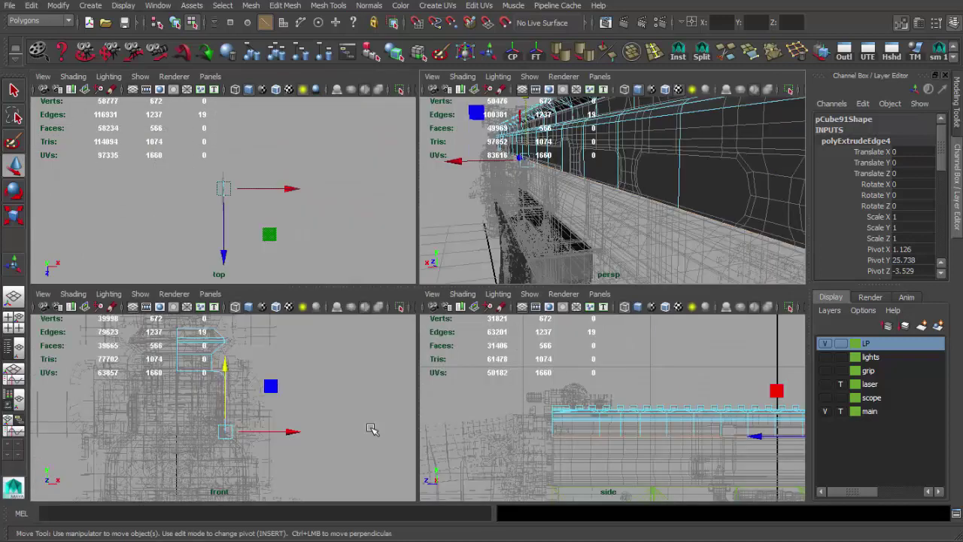
key("space")
scroll(467, 387, "up", 3)
scroll(467, 388, "up", 3)
middle_click_drag(466, 387, 442, 307, "alt")
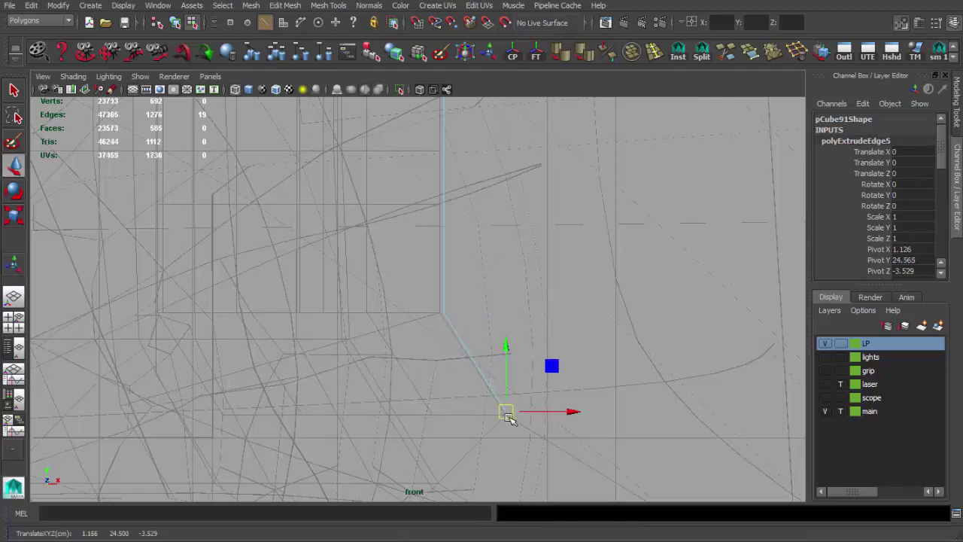
key("ctrl+e")
scroll(451, 354, "down", 3)
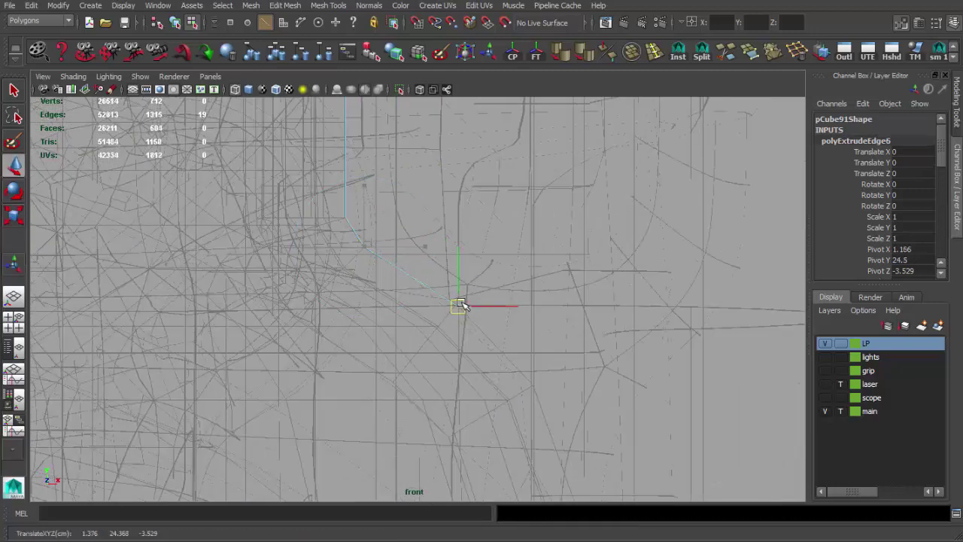
middle_click_drag(539, 385, 461, 234, "alt")
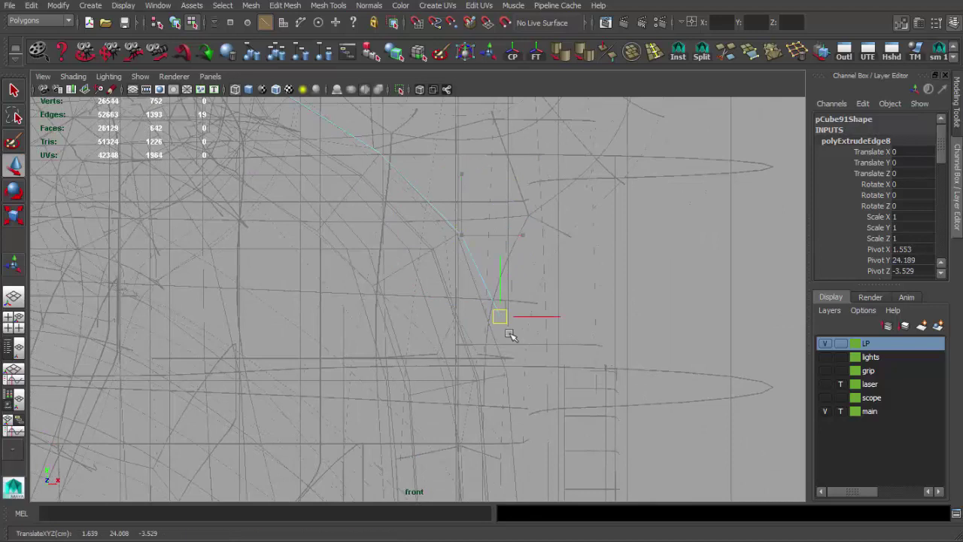
key("ctrl+e")
scroll(510, 379, "down", 3)
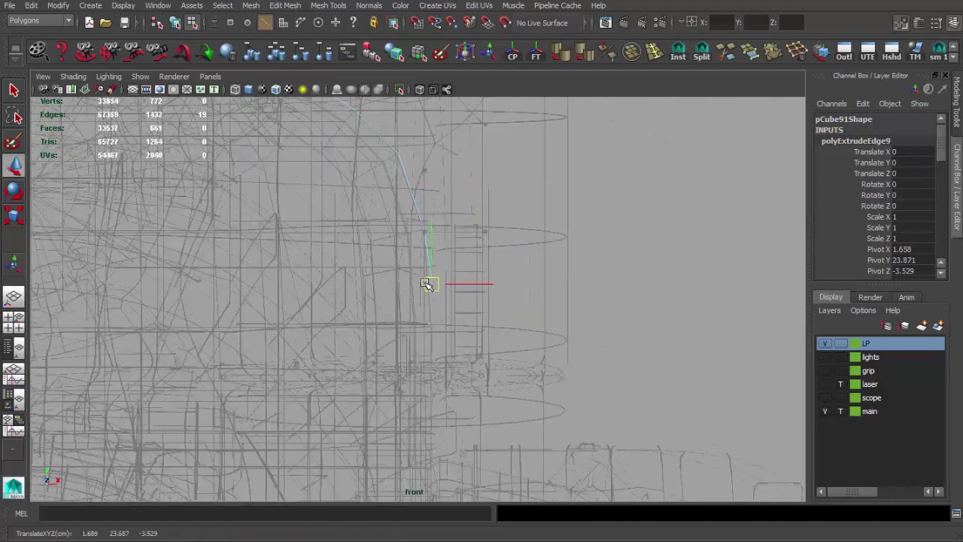
scroll(449, 322, "up", 3)
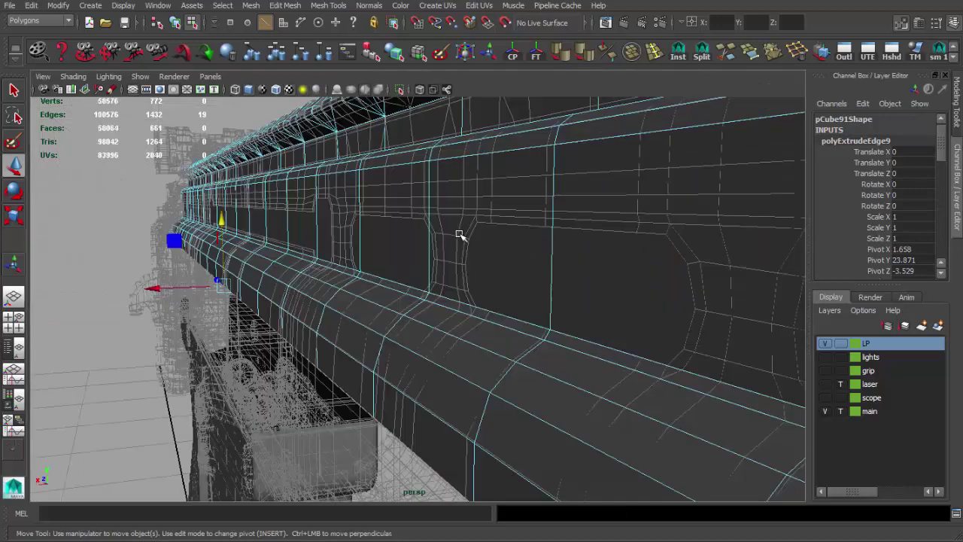
- Orbit around the extrusion against the shaded high-poly gun, then template the gun again
left_click_drag(457, 236, 301, 276, "alt")
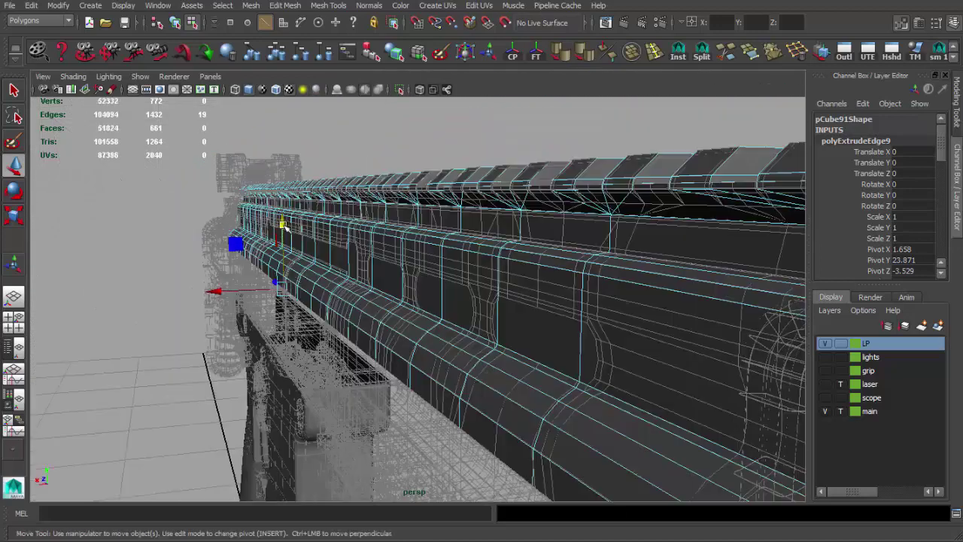
mouse_move(219, 350)
left_mouse_down("alt")
mouse_move(217, 264)
mouse_move(340, 246)
mouse_move(338, 279)
mouse_move(462, 276)
left_mouse_up("alt")
left_click(840, 410)
mouse_move(634, 360)
left_mouse_down("alt")
mouse_move(481, 301)
mouse_move(378, 339)
mouse_move(501, 411)
mouse_move(495, 418)
left_mouse_up("alt")
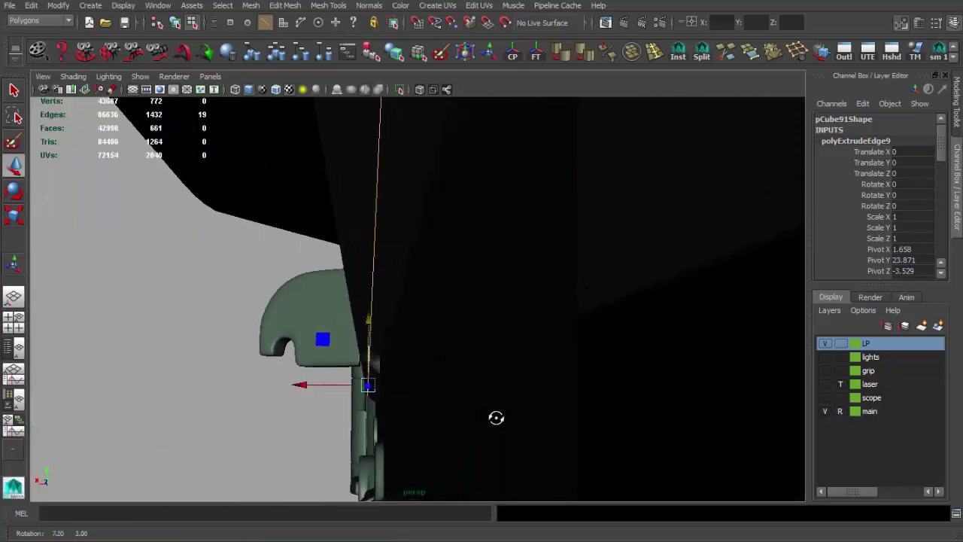
mouse_move(358, 306)
left_mouse_down("alt")
mouse_move(548, 307)
mouse_move(355, 316)
mouse_move(441, 316)
mouse_move(386, 333)
mouse_move(470, 326)
mouse_move(421, 316)
left_mouse_up("alt")
scroll(471, 326, "down", 5)
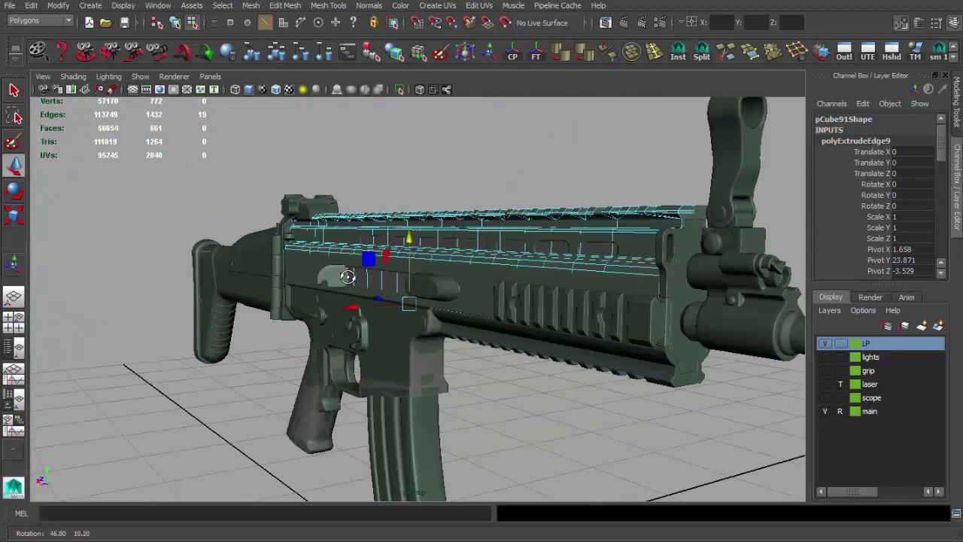
scroll(421, 316, "up", 5)
left_click(839, 412)
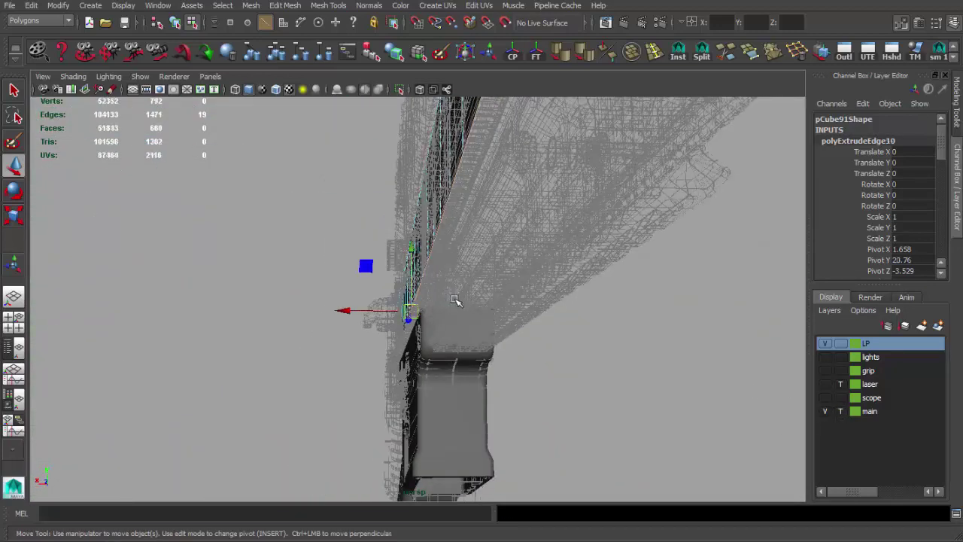
left_click_drag(460, 312, 555, 318, "alt")
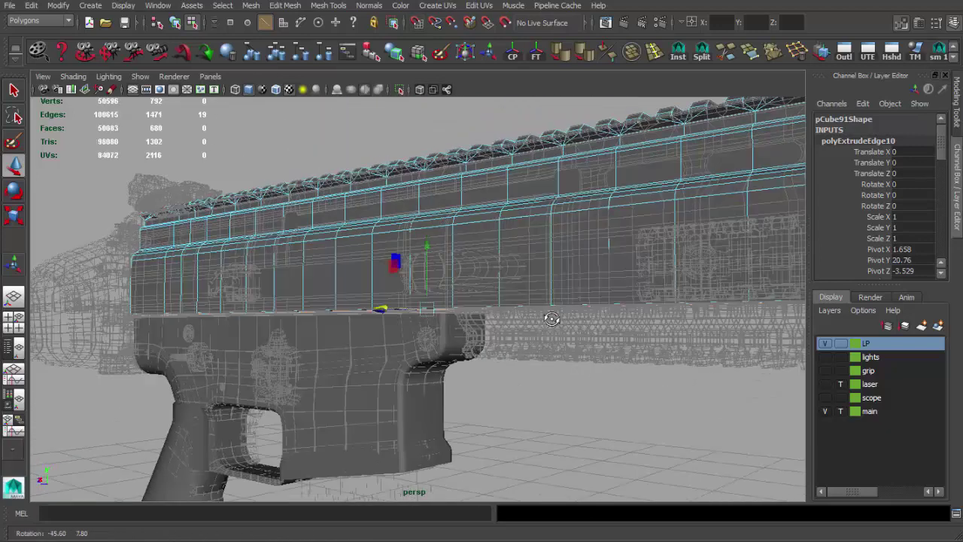
scroll(554, 318, "up", 5)
- Select the shell's side-wall edge and show the high-poly gun shaded for reference
scroll(587, 278, "down", 2)
key("F8")
left_click(214, 279)
scroll(161, 290, "down", 3)
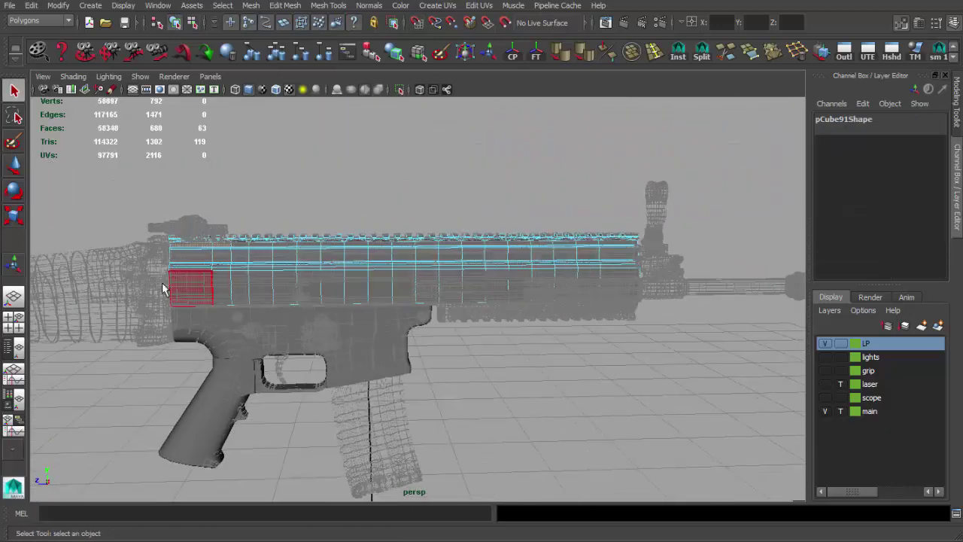
mouse_move(569, 298)
left_mouse_down("alt")
mouse_move(511, 294)
mouse_move(492, 369)
left_mouse_up("alt")
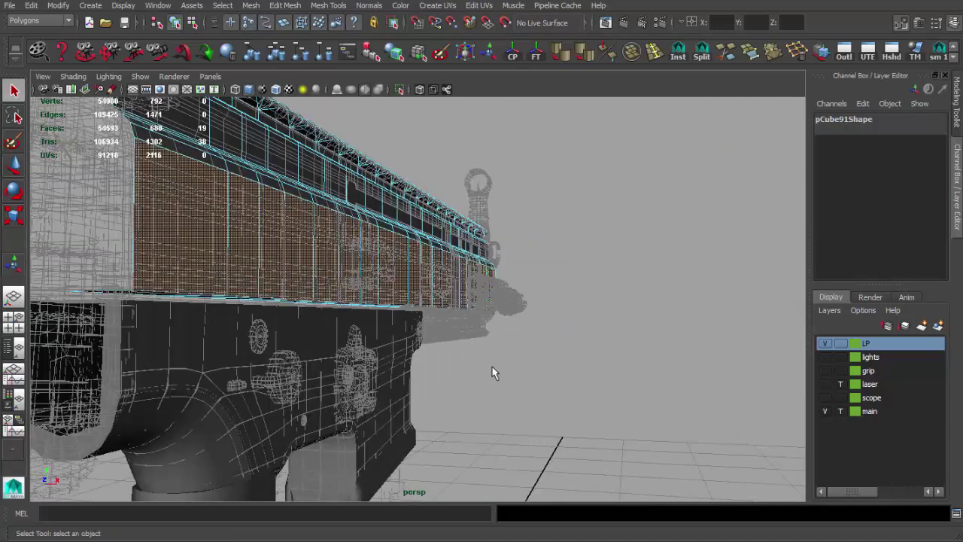
key("space")
key("space")
key("w")
scroll(292, 424, "up", 4)
scroll(457, 392, "up", 2)
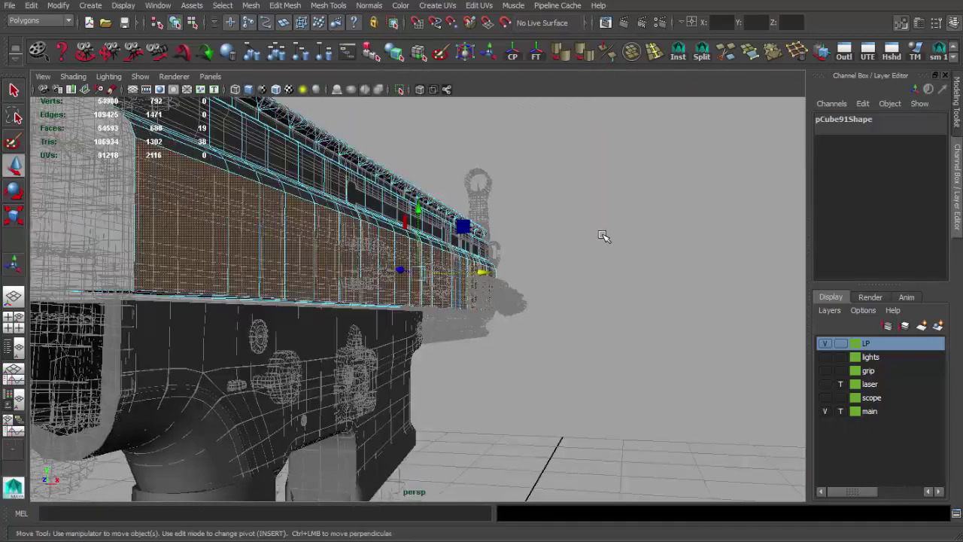
mouse_move(480, 367)
left_mouse_down("alt")
mouse_move(451, 258)
mouse_move(373, 263)
mouse_move(376, 281)
mouse_move(699, 365)
left_mouse_up("alt")
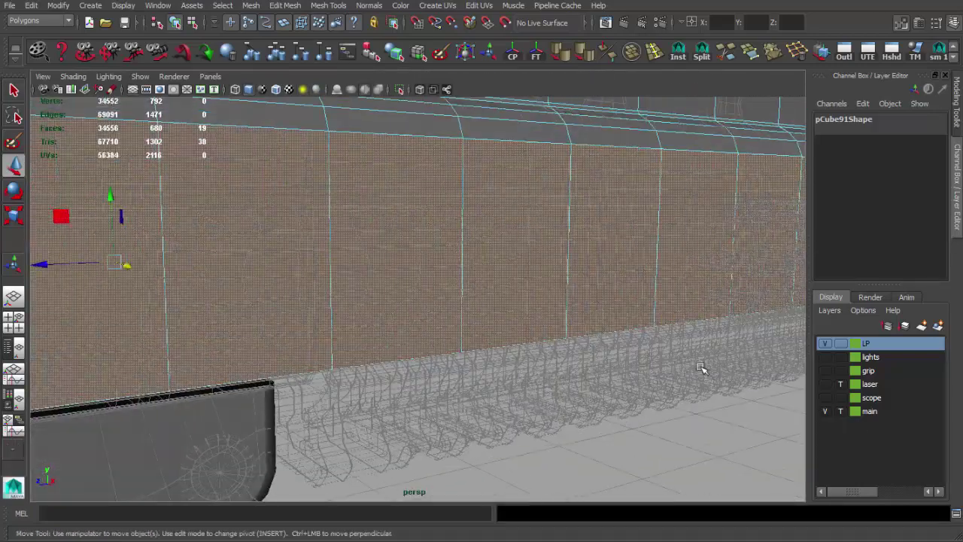
left_click(841, 411)
- Move the side-wall edge onto the receiver line and reselect the pCube91 shell
mouse_move(554, 353)
left_mouse_down("alt")
mouse_move(449, 296)
mouse_move(501, 427)
mouse_move(420, 268)
left_mouse_up("alt")
key("q")
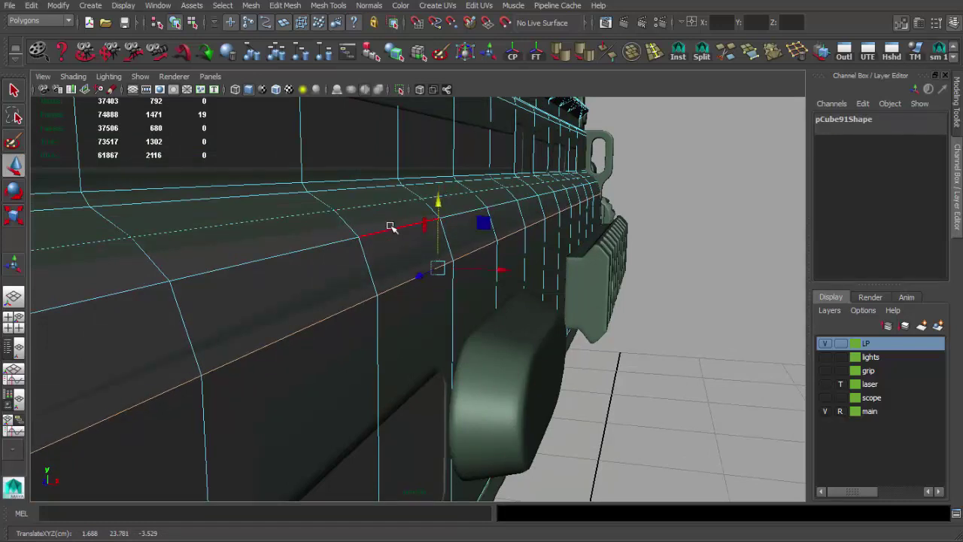
mouse_move(425, 158)
left_mouse_down("alt")
mouse_move(449, 232)
mouse_move(429, 185)
left_mouse_up("alt")
key("q")
left_click(463, 262)
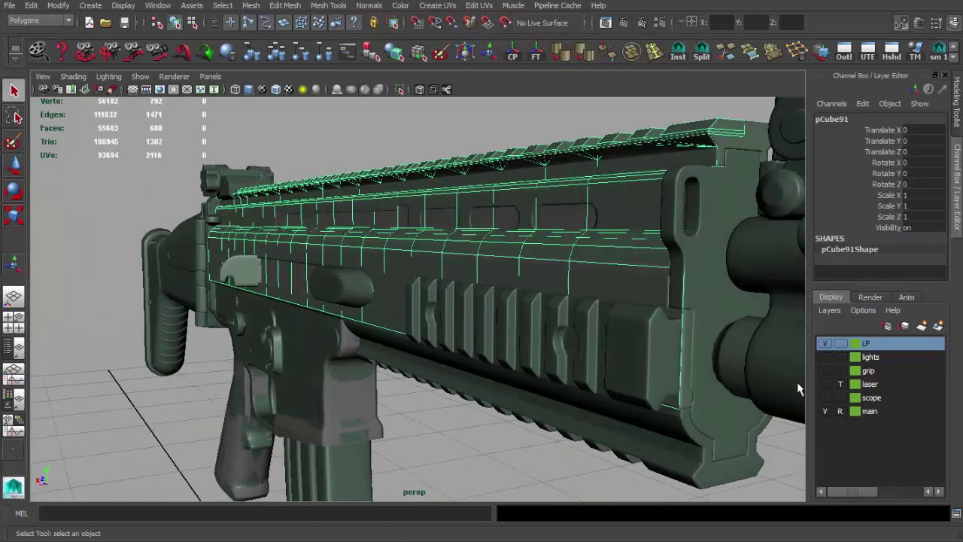
- Hide the high-poly gun and pick rail edges on the low-poly shell to soften
left_click(822, 408)
mouse_move(750, 398)
left_mouse_down("alt")
mouse_move(461, 361)
mouse_move(424, 300)
left_mouse_up("alt")
left_click(529, 374)
left_click(398, 323)
right_click_drag(398, 323, 489, 351, "alt")
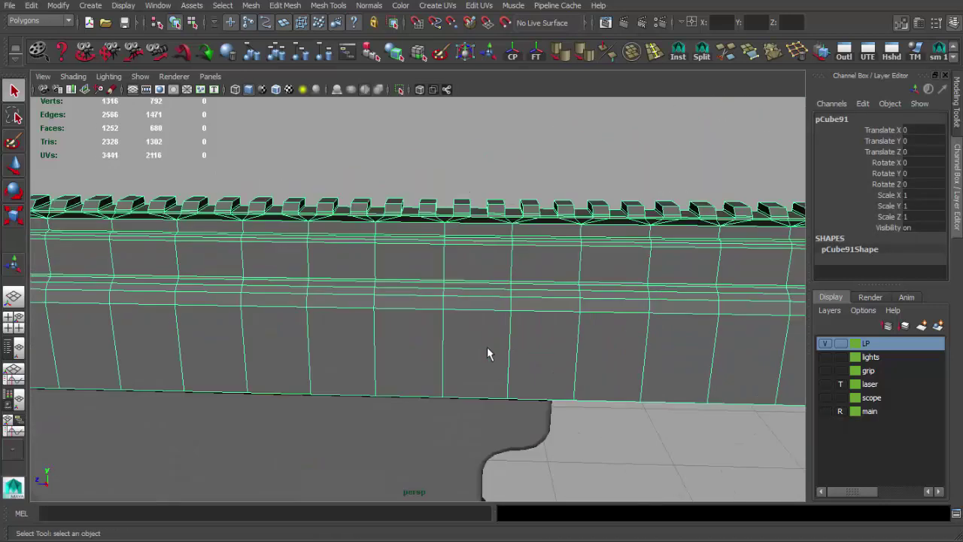
key("F10")
scroll(472, 295, "up", 3)
scroll(525, 242, "up", 2)
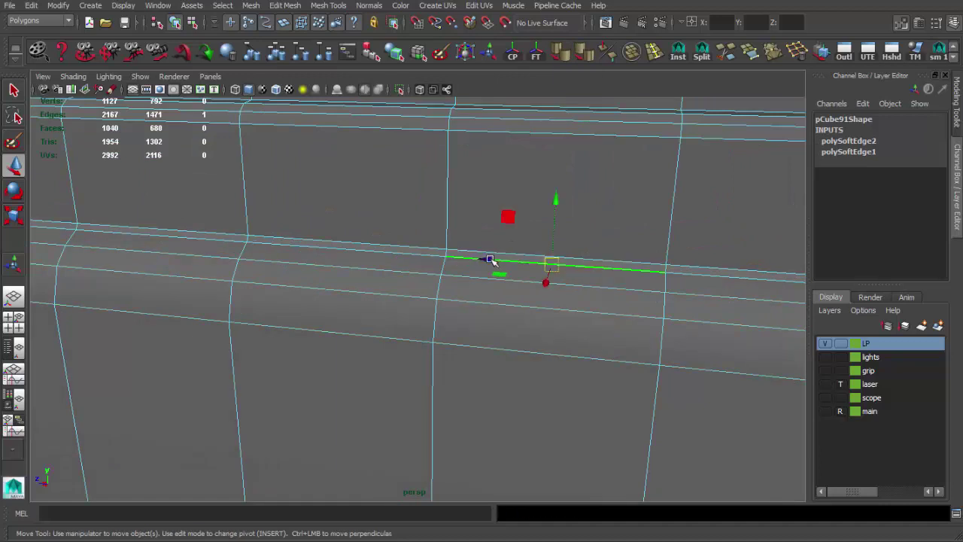
key("F8")
mouse_move(504, 286)
left_mouse_down("alt")
mouse_move(366, 204)
mouse_move(646, 254)
mouse_move(608, 281)
left_mouse_up("alt")
- Soften the chosen rail edges on the shell and check the shaded result
left_click(471, 253)
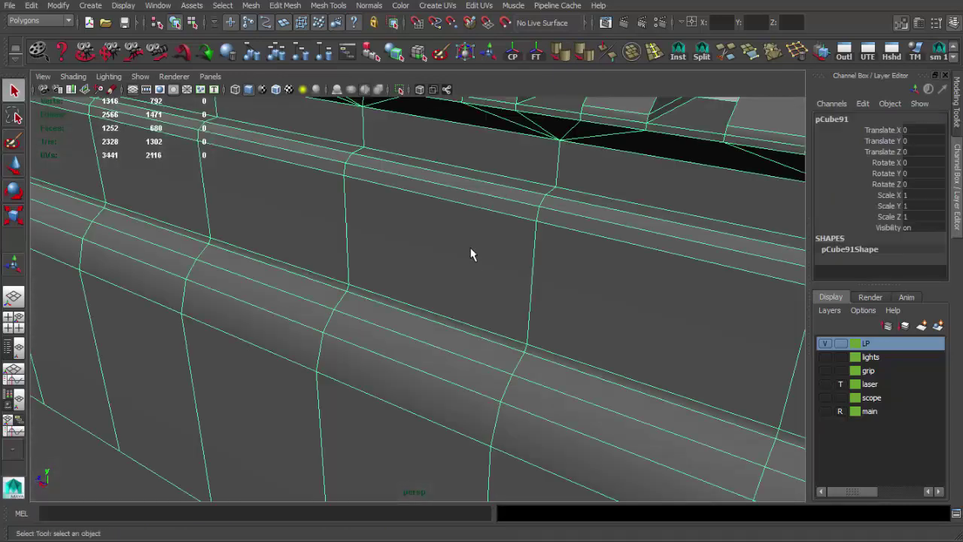
key("F10")
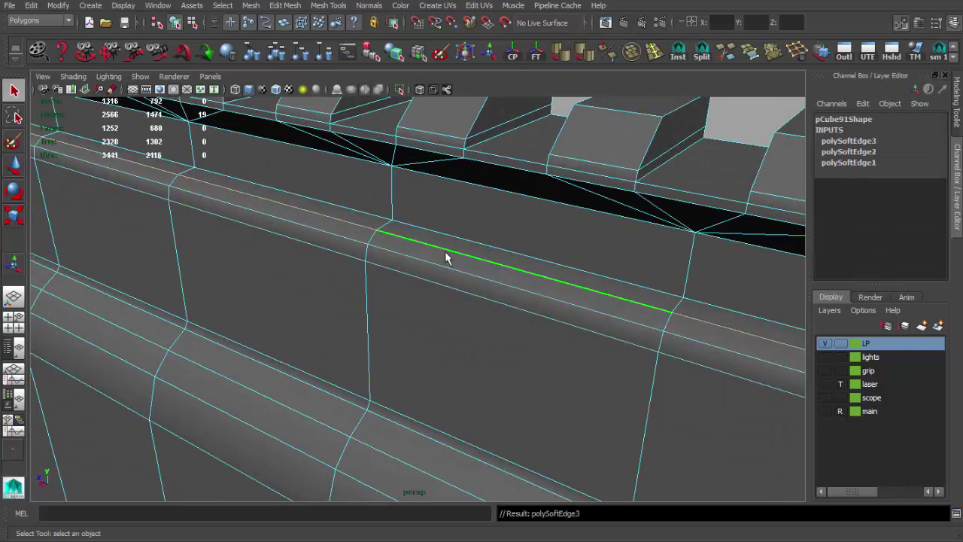
scroll(446, 258, "down", 3)
scroll(464, 254, "down", 5)
key("F8")
mouse_move(509, 218)
left_mouse_down("alt")
mouse_move(591, 217)
mouse_move(412, 237)
mouse_move(344, 219)
mouse_move(294, 254)
mouse_move(428, 221)
mouse_move(290, 205)
mouse_move(366, 284)
mouse_move(359, 306)
left_mouse_up("alt")
left_click(359, 306)
scroll(424, 260, "up", 3)
scroll(658, 410, "up", 2)
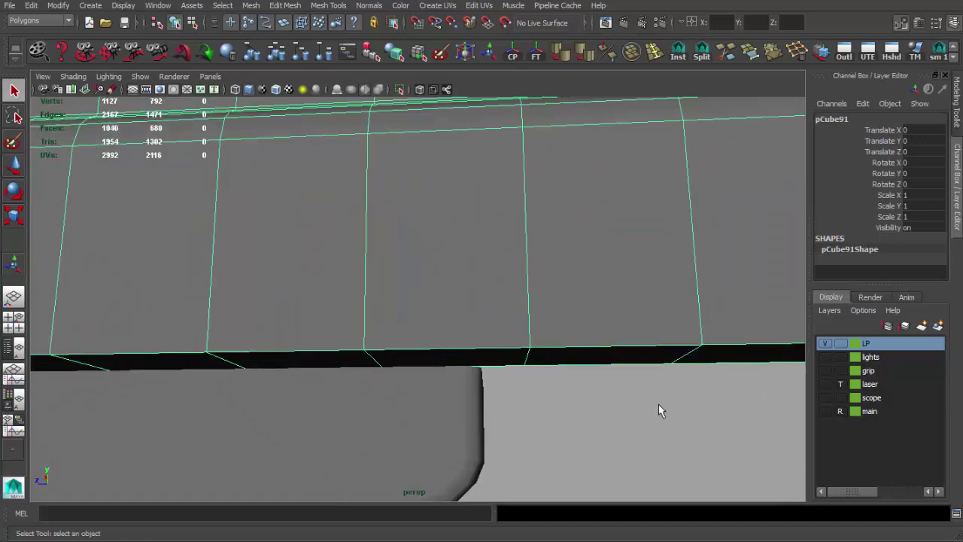
- Show the high-poly gun again, greyed out as a template reference
left_click(825, 410)
left_click(840, 411)
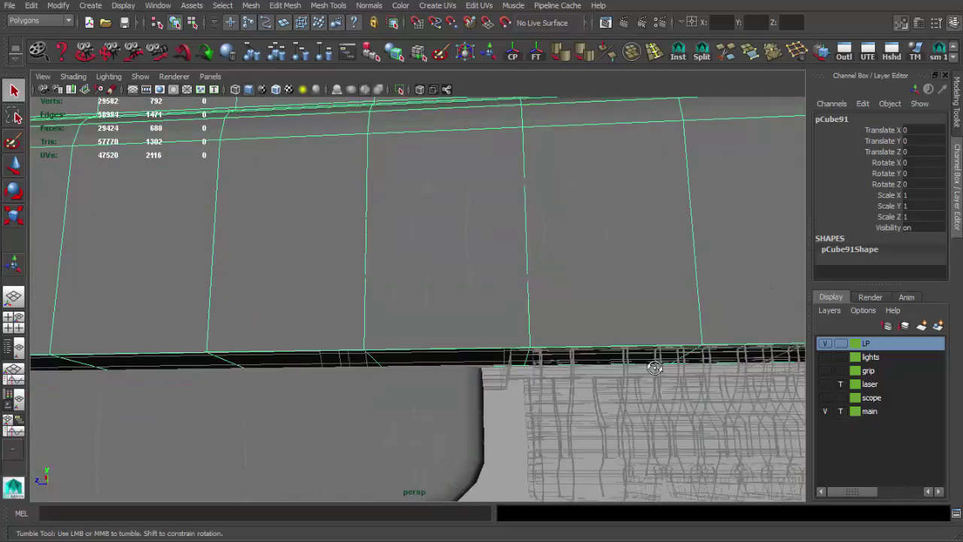
scroll(576, 337, "up", 2)
key("w")
mouse_move(575, 338)
left_mouse_down()
mouse_move(499, 377)
mouse_move(492, 243)
left_mouse_up()
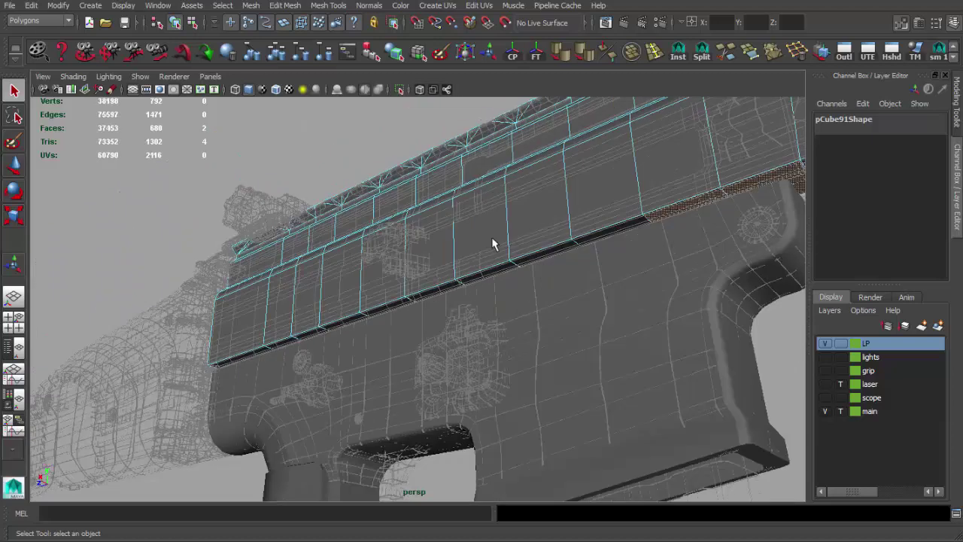
scroll(480, 341, "up", 3)
mouse_move(480, 341)
left_mouse_down("alt")
mouse_move(295, 286)
mouse_move(518, 322)
mouse_move(298, 335)
mouse_move(316, 298)
mouse_move(235, 223)
left_mouse_up("alt")
- Extrude the shell's underside faces and lower them onto the receiver in the front view
key("w")
key("ctrl+e")
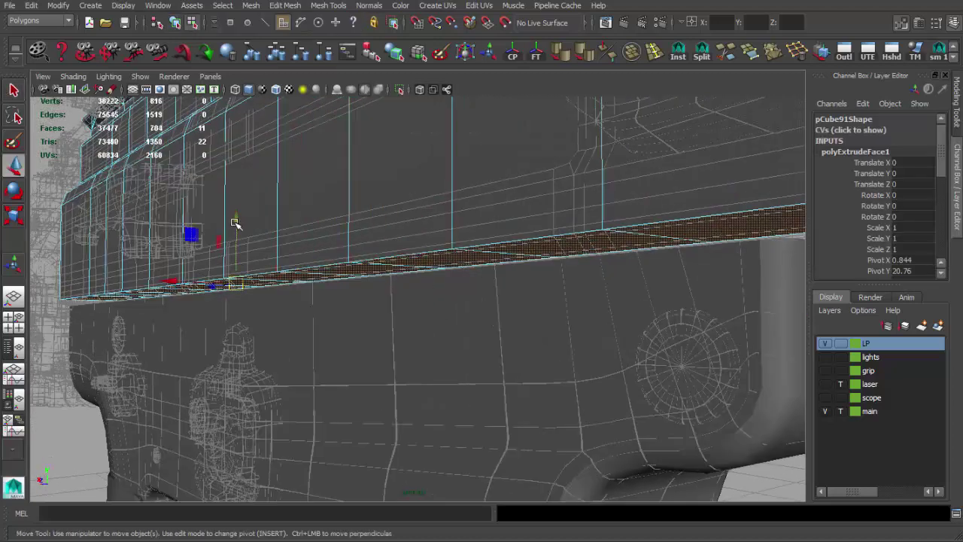
key("space")
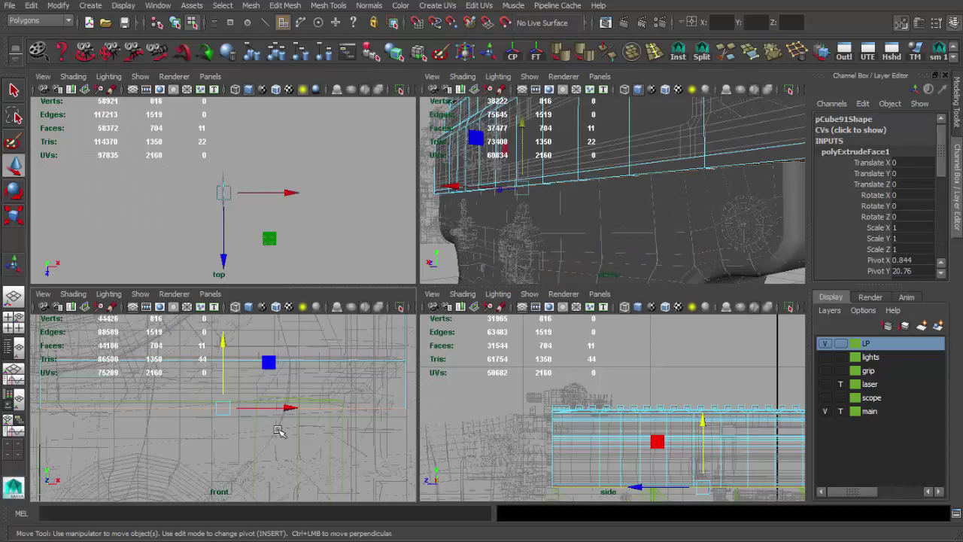
key("space")
right_click_drag(458, 370, 544, 281, "alt")
left_click(571, 276)
mouse_move(574, 282)
middle_mouse_down("alt")
mouse_move(236, 312)
mouse_move(328, 317)
middle_mouse_up("alt")
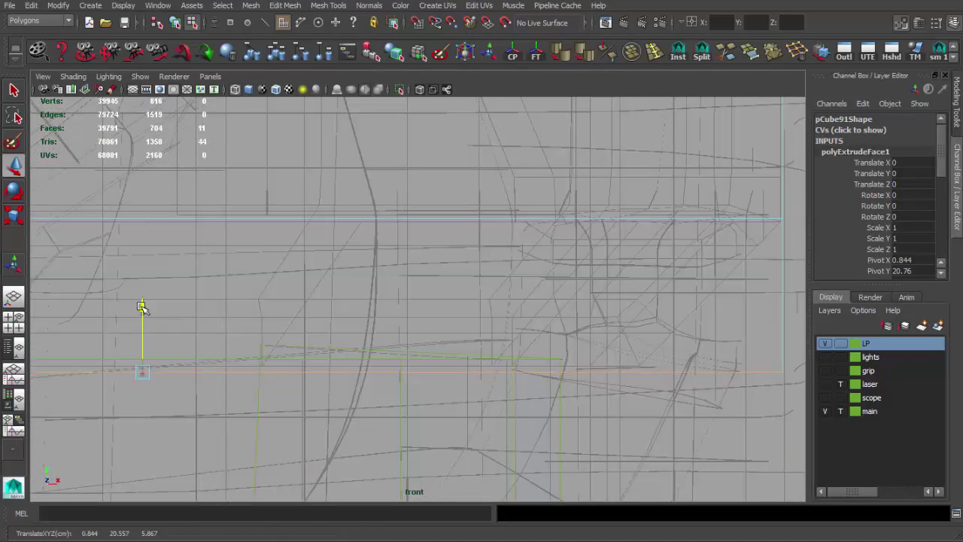
middle_click_drag(619, 344, 544, 362, "alt")
- Move the extrusion's corner vertices to fit the receiver
key("F8")
left_click_drag(515, 347, 596, 364)
key("w")
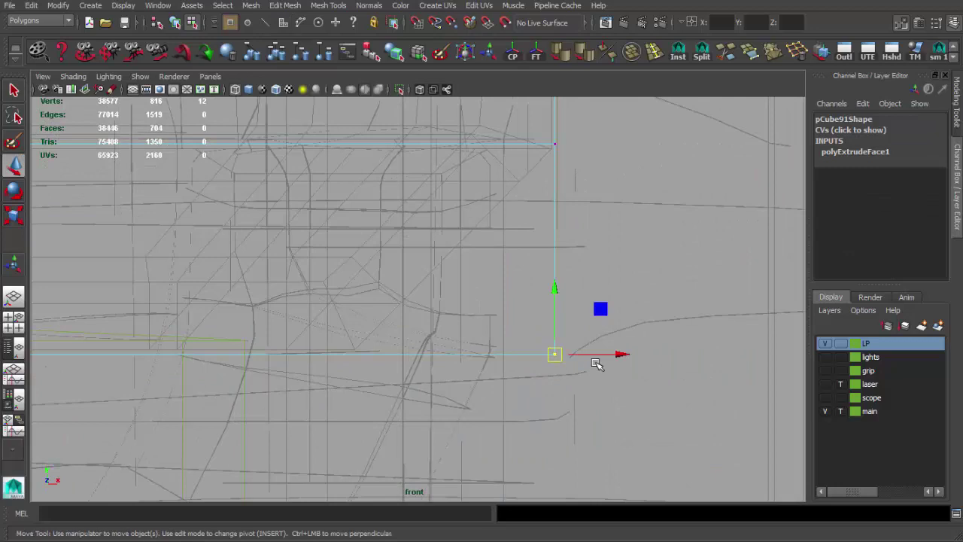
key("space")
key("space")
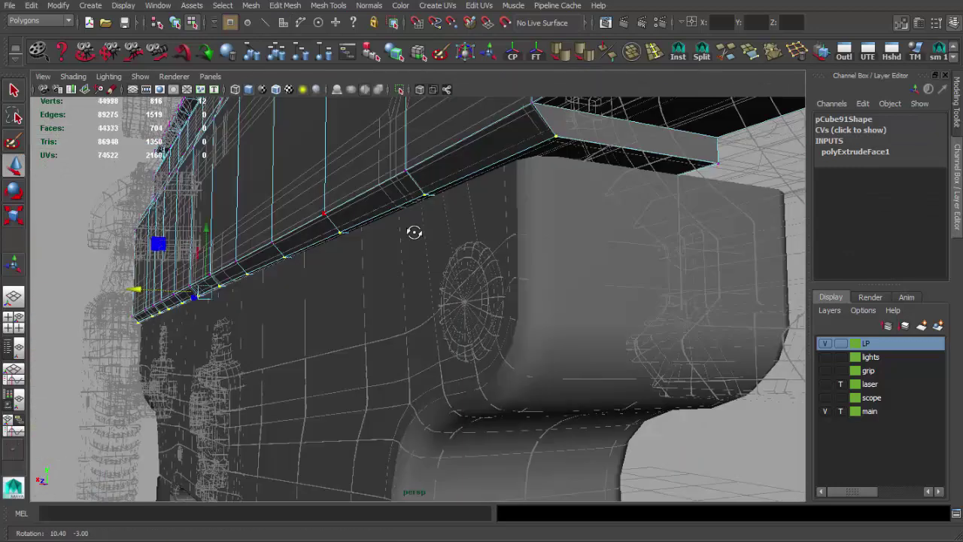
left_click_drag(415, 221, 429, 248, "alt")
right_click_drag(429, 248, 456, 294, "alt")
mouse_move(456, 295)
left_mouse_down("alt")
mouse_move(456, 252)
mouse_move(499, 294)
mouse_move(398, 279)
mouse_move(659, 348)
left_mouse_up("alt")
- Isolate the pCube91 rail shell on its own
key("q")
key("F8")
left_click(660, 348)
left_click(546, 274)
key("f")
mouse_move(482, 334)
left_mouse_down("alt")
mouse_move(505, 337)
mouse_move(379, 257)
mouse_move(344, 318)
mouse_move(290, 361)
mouse_move(490, 306)
mouse_move(389, 309)
left_mouse_up("alt")
key("ctrl+1")
key("F8")
- Delete the face loop along the shell's underside, dropping it to 692 faces
double_click(441, 310)
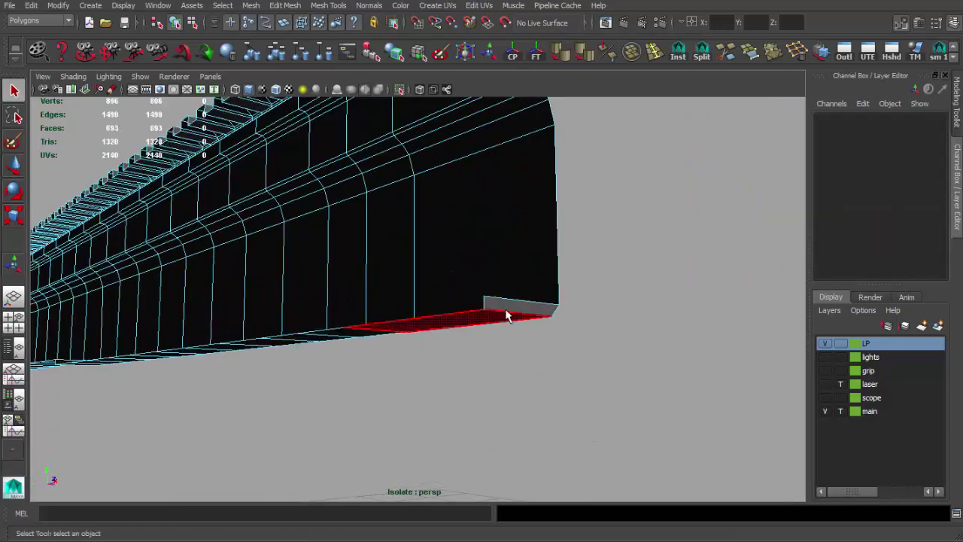
key("Delete")
key("F8")
mouse_move(490, 294)
left_mouse_down("alt")
mouse_move(379, 331)
mouse_move(559, 262)
mouse_move(541, 291)
mouse_move(437, 322)
mouse_move(470, 294)
mouse_move(353, 294)
left_mouse_up("alt")
left_click(559, 262)
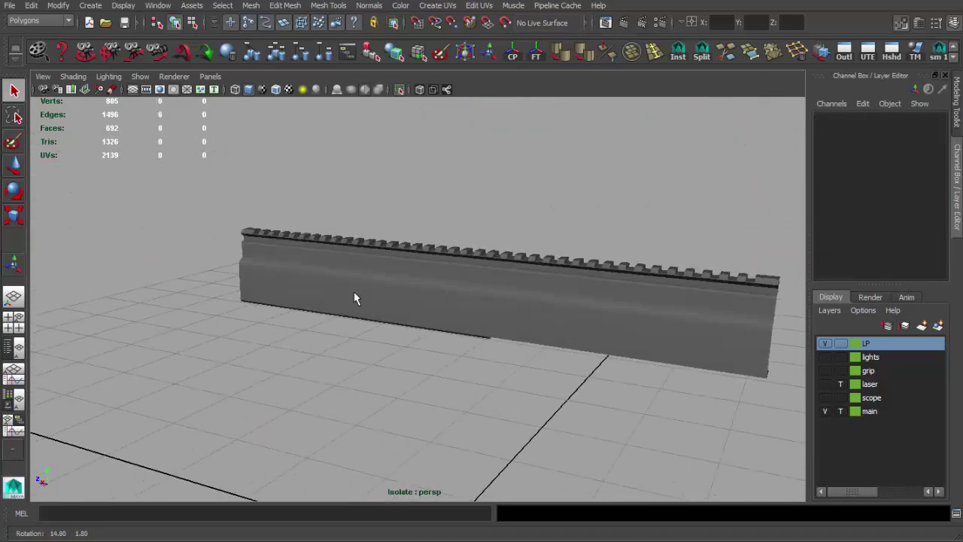
left_click(354, 295)
scroll(354, 294, "up", 5)
mouse_move(283, 307)
left_mouse_down("alt")
mouse_move(406, 328)
mouse_move(288, 286)
mouse_move(339, 308)
left_mouse_up("alt")
scroll(441, 314, "down", 2)
mouse_move(441, 314)
left_mouse_down("alt")
mouse_move(404, 338)
mouse_move(441, 286)
mouse_move(433, 271)
mouse_move(549, 264)
mouse_move(561, 328)
mouse_move(308, 281)
mouse_move(215, 290)
mouse_move(283, 299)
left_mouse_up("alt")
- Turn off Isolate Select so the full rifle shows around the shell
left_click(399, 90)
scroll(403, 286, "up", 5)
scroll(560, 328, "down", 3)
scroll(215, 291, "down", 3)
- Make the main layer visible and selectable, and switch the viewport to Viewport 2.0
left_click(825, 410)
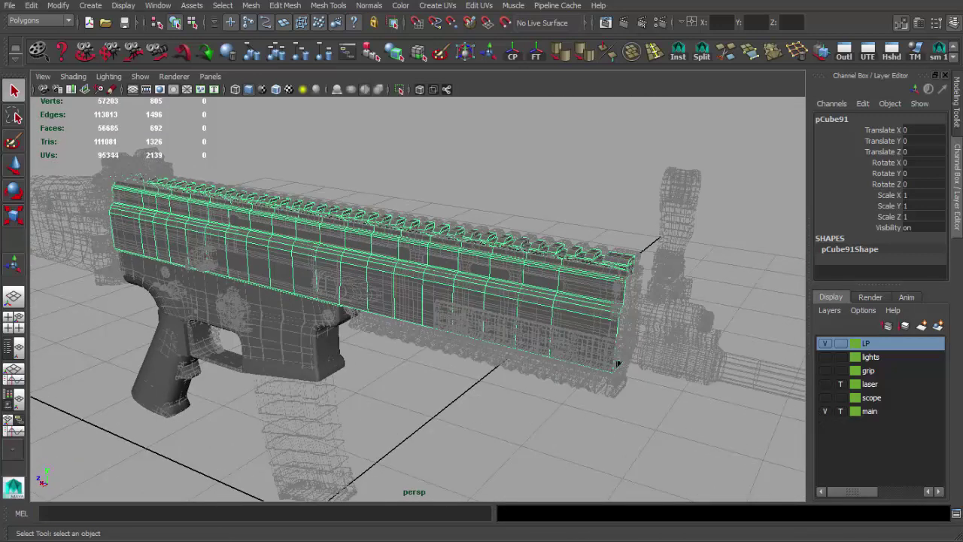
scroll(406, 305, "up", 5)
key("space")
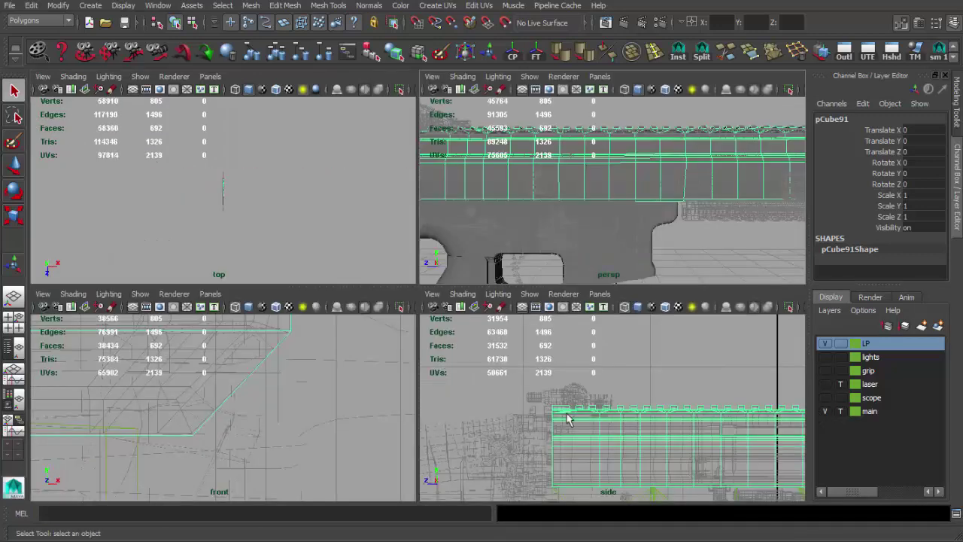
key("space")
scroll(320, 275, "up", 3)
left_click(840, 410)
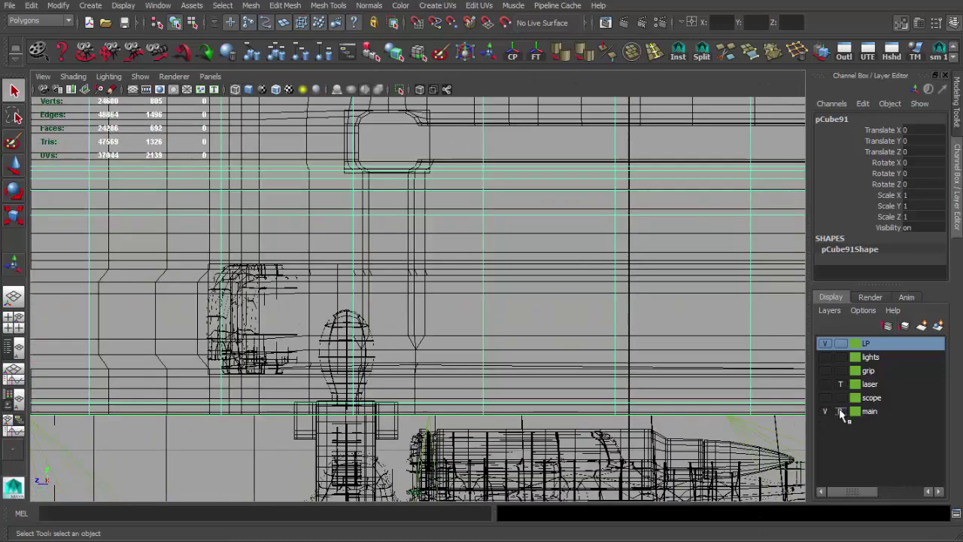
left_click(703, 376)
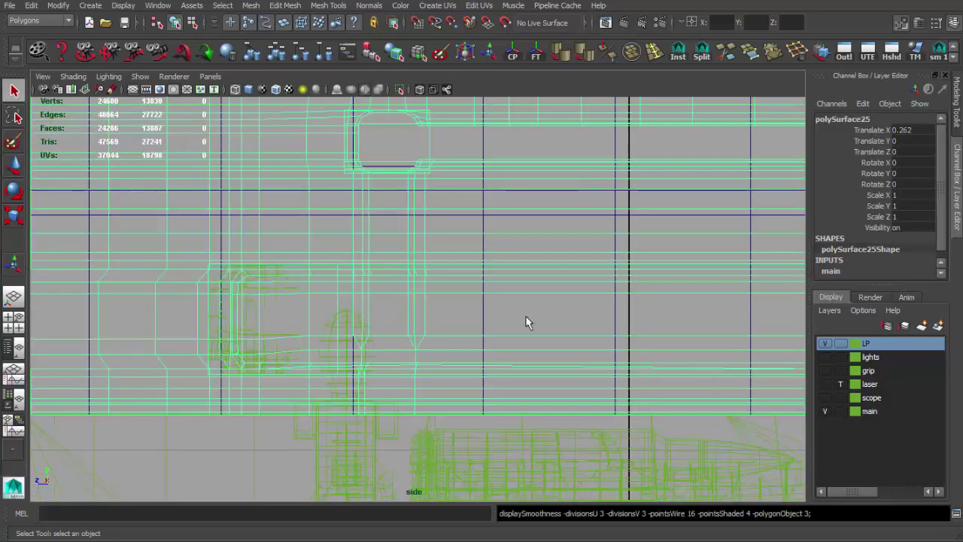
middle_click_drag(521, 311, 461, 323, "alt")
left_click(174, 76)
left_click(184, 96)
middle_click_drag(477, 276, 468, 276, "alt")
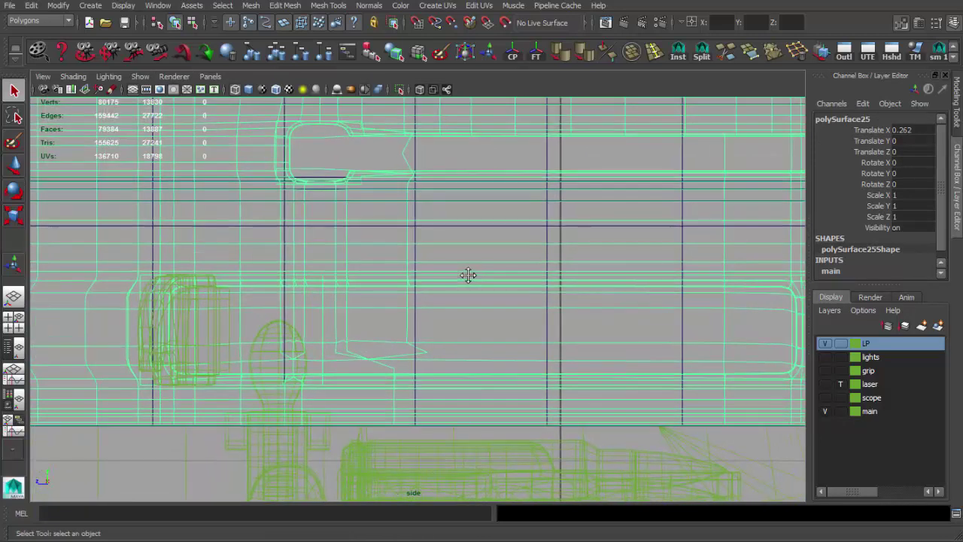
- Template the main layer again and select pCube91 in the perspective view
left_click(840, 411)
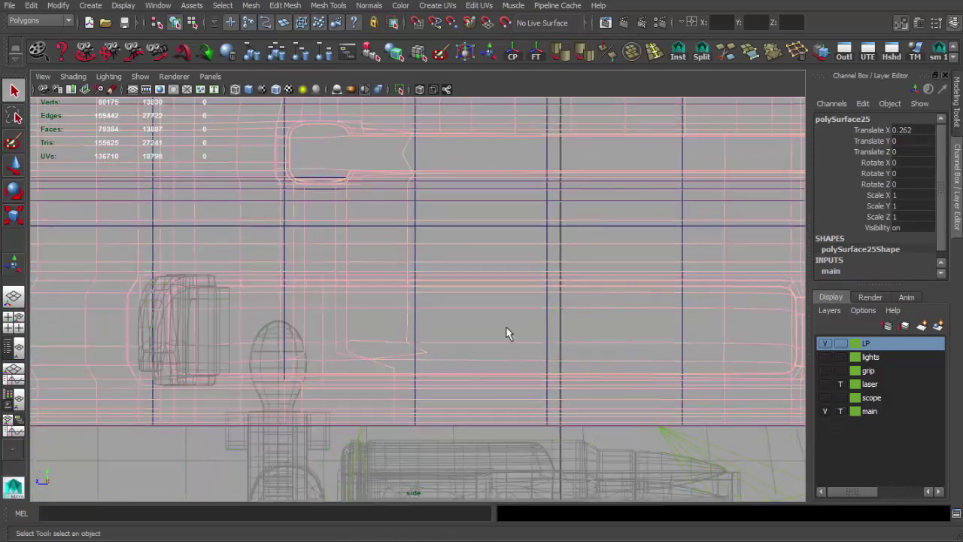
left_click(269, 282)
scroll(356, 286, "up", 2)
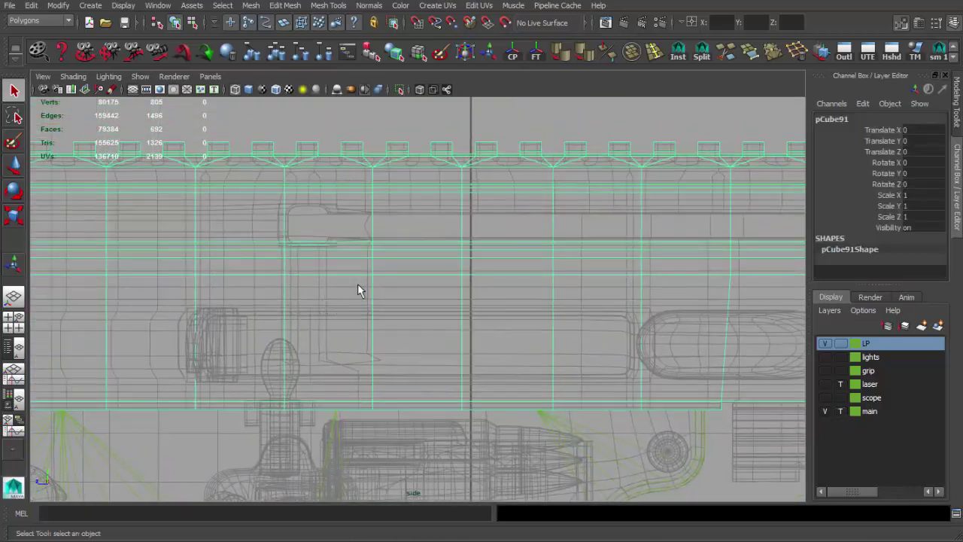
key("space")
left_click_drag(371, 238, 372, 215)
left_click_drag(595, 271, 422, 282, "alt")
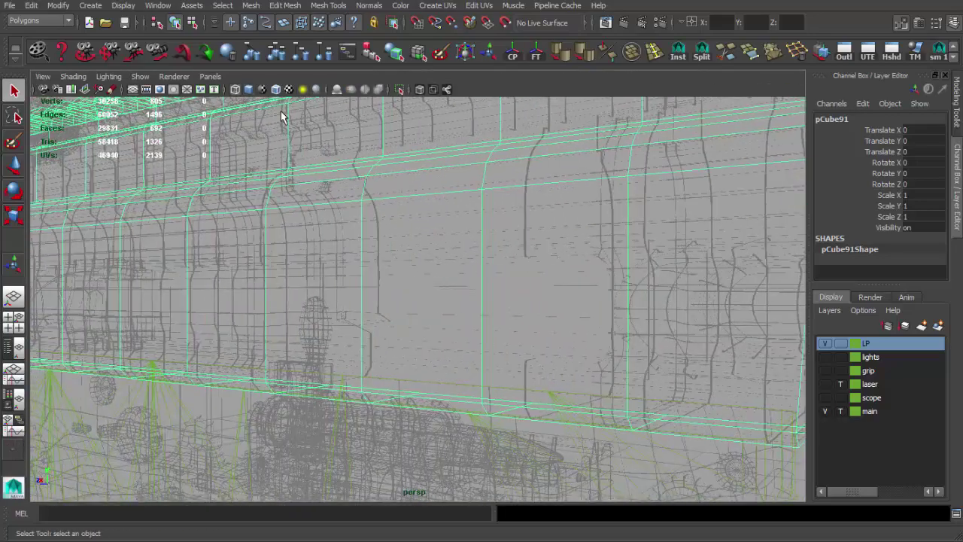
left_click(173, 76)
left_click(189, 96)
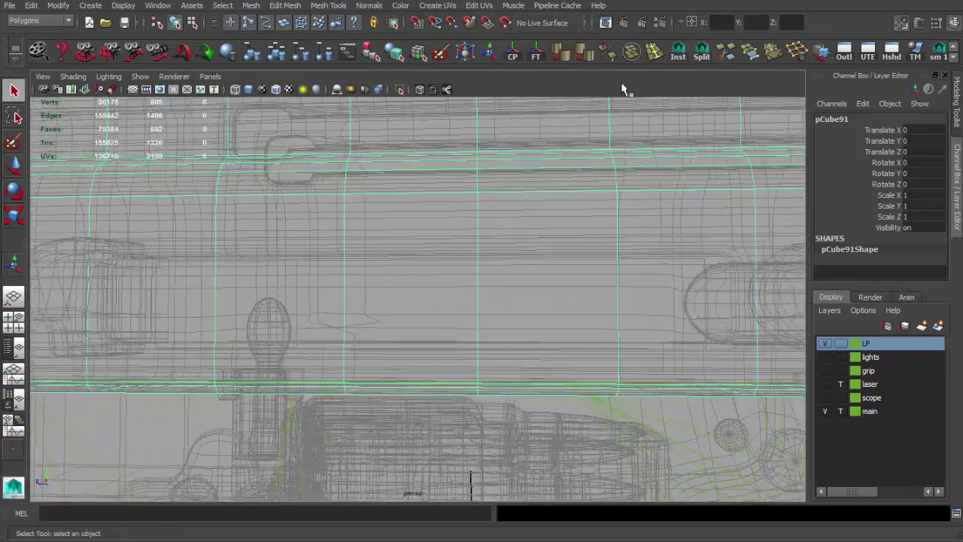
- Insert two edge loops across the shell, bringing it to 730 faces
left_click(655, 51)
mouse_move(369, 248)
left_mouse_down("alt")
mouse_move(334, 257)
mouse_move(439, 279)
mouse_move(389, 349)
mouse_move(366, 307)
mouse_move(421, 313)
left_mouse_up("alt")
left_click(354, 261)
left_click(389, 349)
- In the side view, insert edge loops beside and along the rounded cutout
key("space")
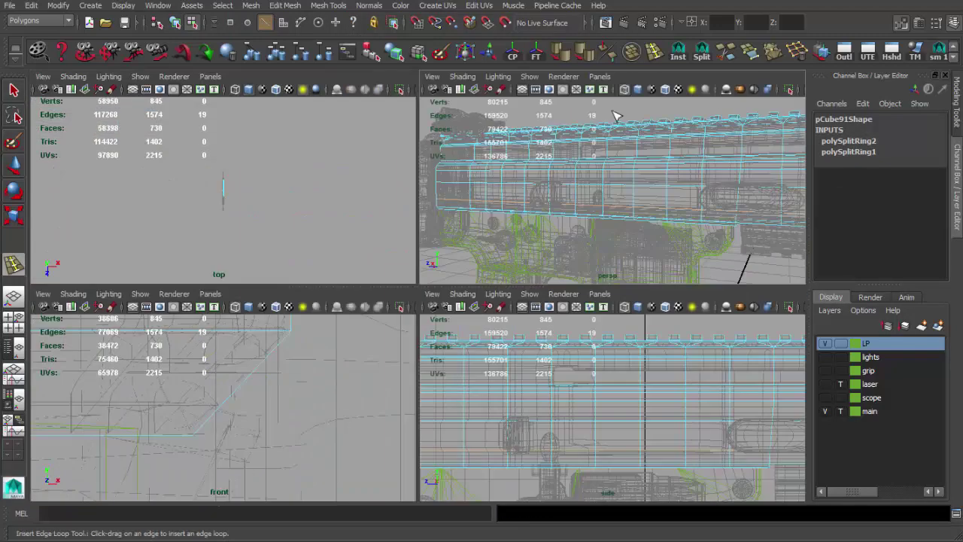
key("space")
scroll(480, 310, "up", 3)
scroll(480, 310, "up", 2)
mouse_move(480, 310)
middle_mouse_down("alt")
mouse_move(429, 290)
mouse_move(610, 363)
mouse_move(365, 293)
middle_mouse_up("alt")
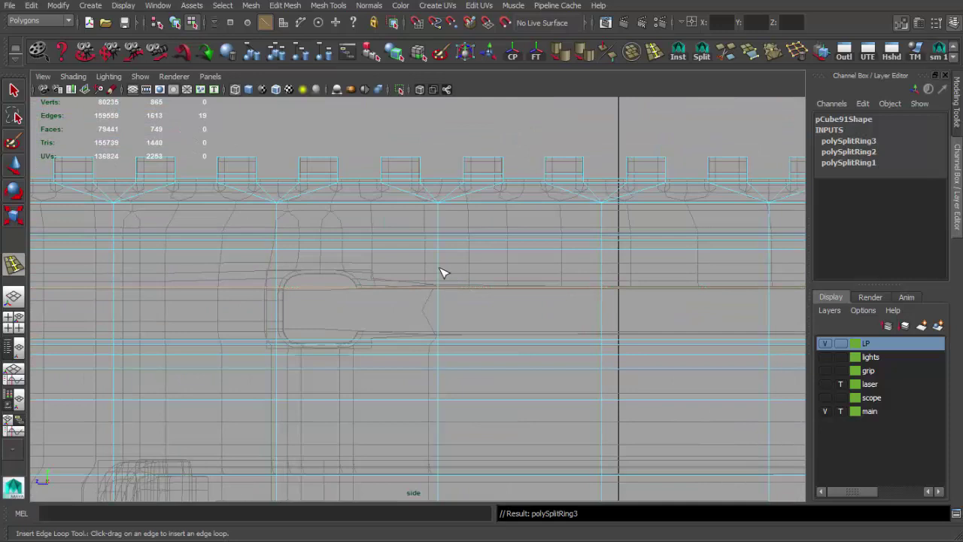
left_click(441, 275)
scroll(440, 283, "up", 3)
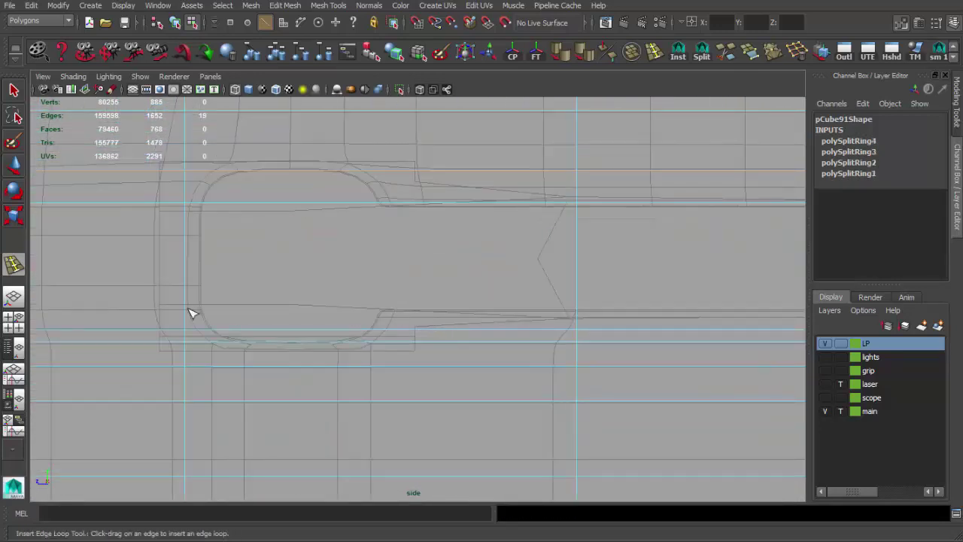
left_click(190, 313)
- Raise the new horizontal edge loop to fit the cutout
key("q")
double_click(417, 204)
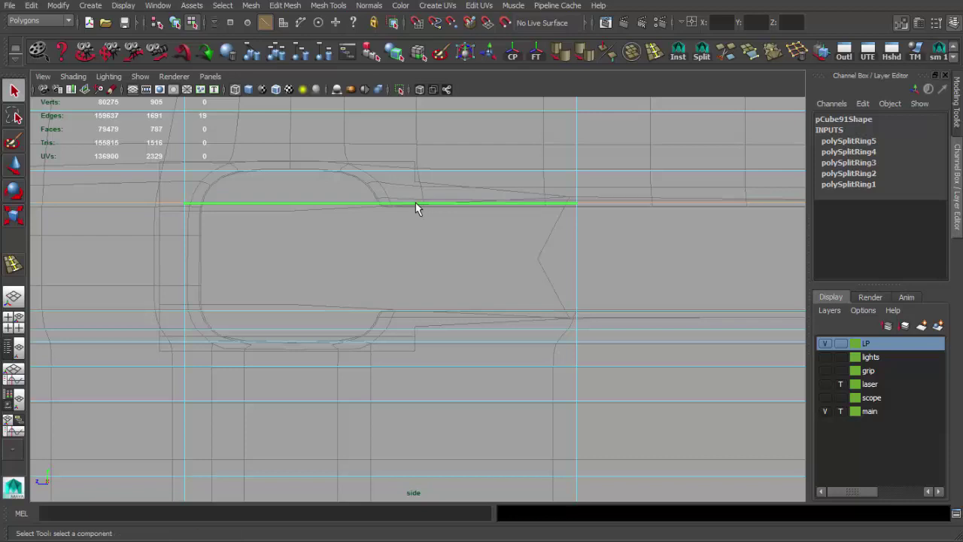
key("w")
key("f")
scroll(477, 277, "up", 3)
middle_click_drag(777, 241, 516, 254, "alt")
left_click_drag(584, 230, 585, 224)
scroll(413, 206, "down", 3)
mouse_move(413, 206)
middle_mouse_down("alt")
mouse_move(301, 216)
mouse_move(516, 211)
middle_mouse_up("alt")
scroll(451, 259, "up", 3)
scroll(451, 259, "up", 2)
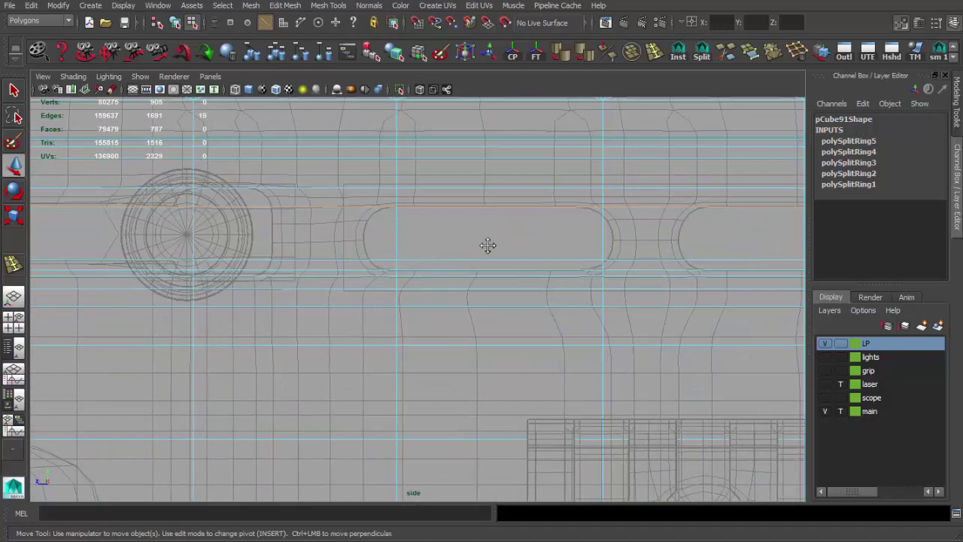
middle_click_drag(486, 243, 430, 254, "alt")
scroll(522, 217, "up", 3)
- Slide a shell edge left along X on the receiver
key("q")
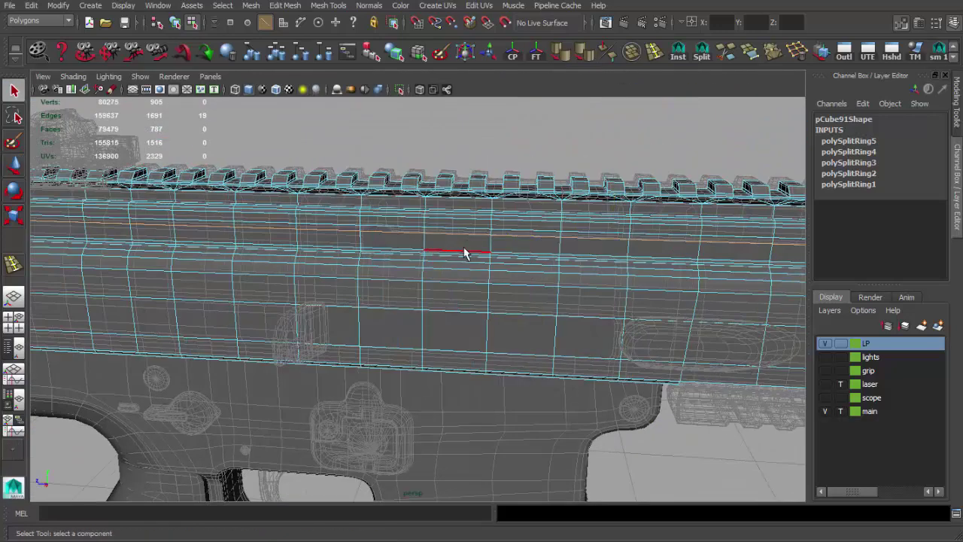
key("F8")
scroll(514, 242, "up", 2)
scroll(514, 242, "up", 5)
scroll(411, 208, "down", 3)
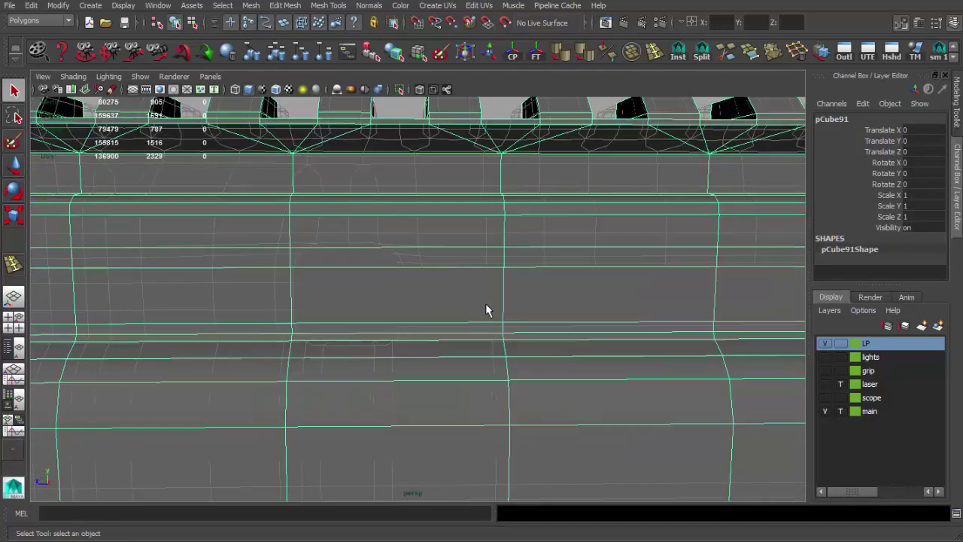
left_click(499, 301)
key("w")
scroll(476, 255, "down", 3)
scroll(451, 264, "up", 1)
left_click_drag(419, 273, 364, 269)
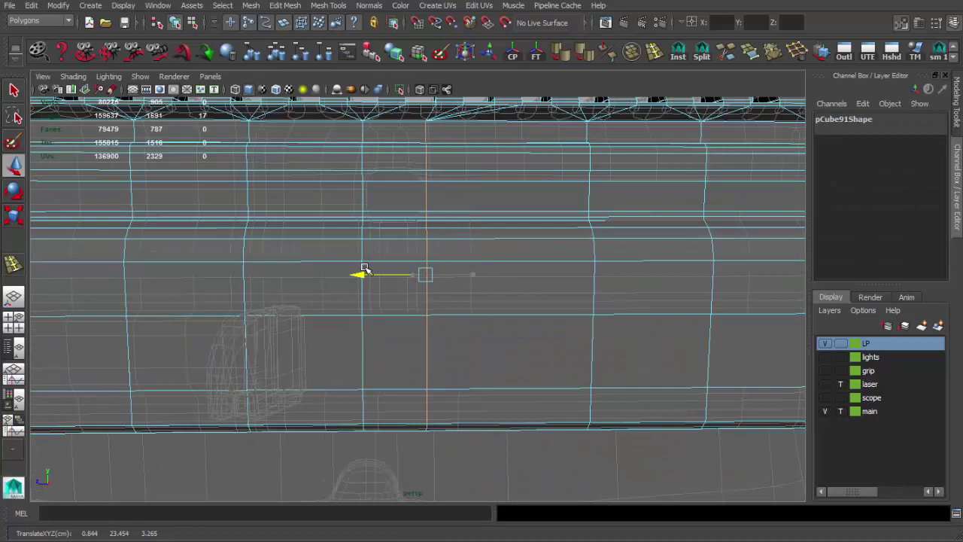
scroll(378, 268, "up", 2)
key("ctrl+z")
left_click_drag(430, 341, 370, 331)
- Check the shifted edge in the side view, then return to shaded perspective
key("space")
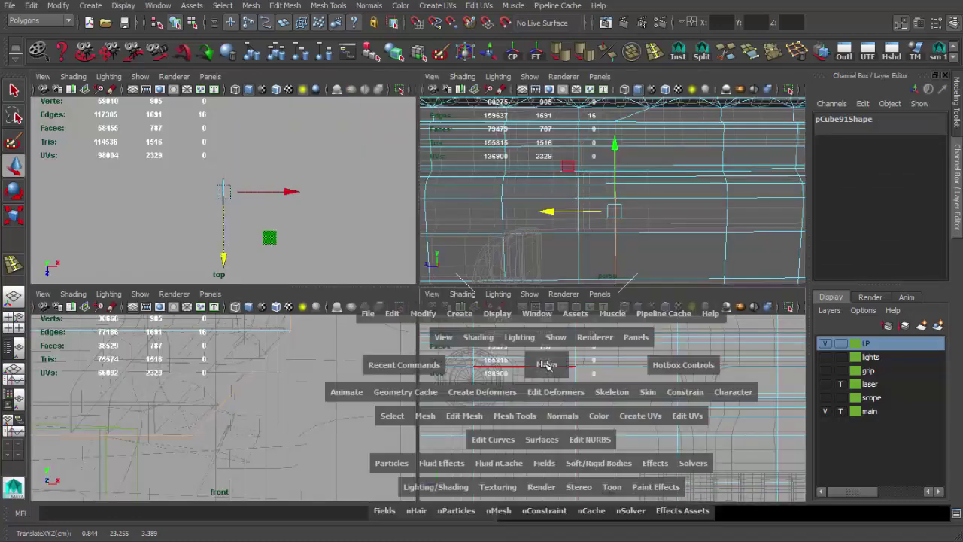
scroll(415, 318, "up", 2)
scroll(311, 279, "up", 1)
middle_click_drag(376, 334, 377, 386, "alt")
scroll(377, 385, "up", 2)
middle_click_drag(315, 119, 335, 267, "alt")
scroll(355, 354, "down", 2)
middle_click_drag(355, 307, 359, 364, "alt")
key("space")
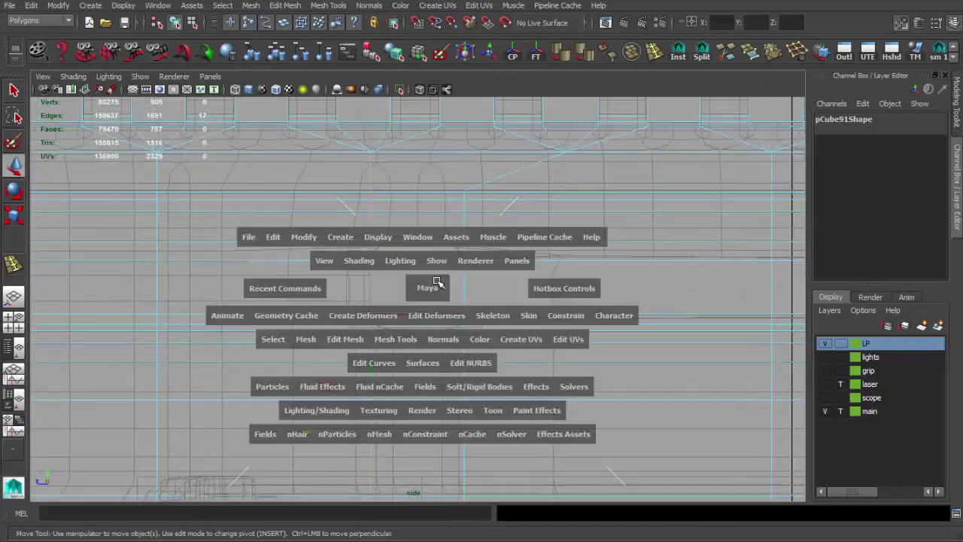
scroll(451, 286, "up", 2)
scroll(433, 287, "up", 2)
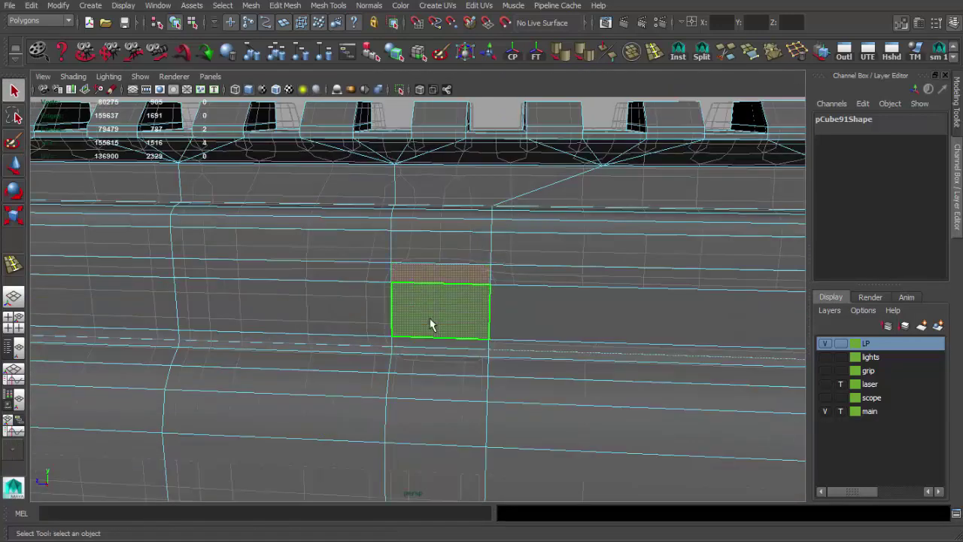
- Slide the corner vertex beside the rounded cutout to the right along X
left_click(432, 308)
key("f")
mouse_move(470, 364)
left_mouse_down("alt")
mouse_move(526, 284)
mouse_move(672, 355)
mouse_move(610, 323)
mouse_move(454, 376)
mouse_move(409, 339)
mouse_move(325, 380)
left_mouse_up("alt")
key("5")
key("F9")
left_click(252, 398)
key("w")
left_click_drag(198, 399, 219, 398)
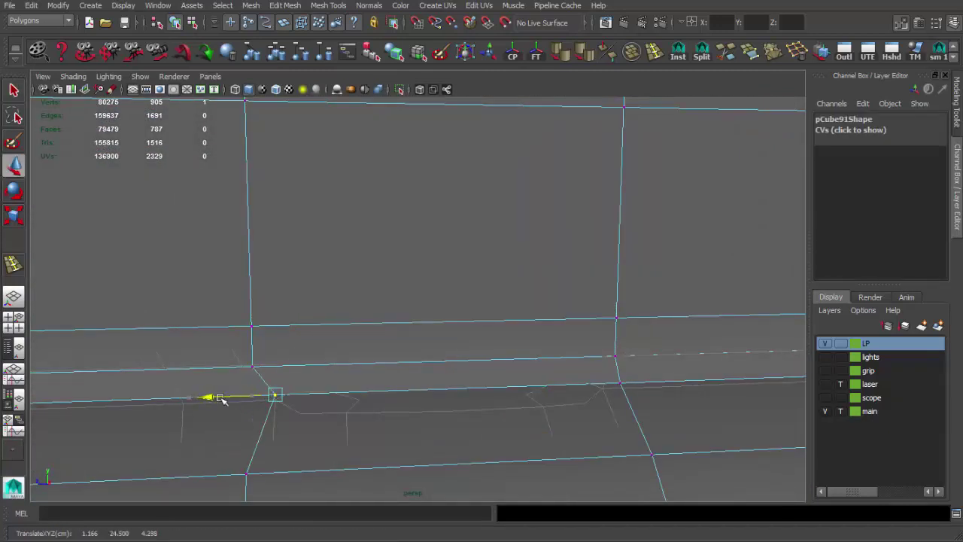
- Scale the bottom edge of the rail shell slightly inward
key("F10")
left_click(452, 392)
key("r")
left_click_drag(451, 392, 423, 389)
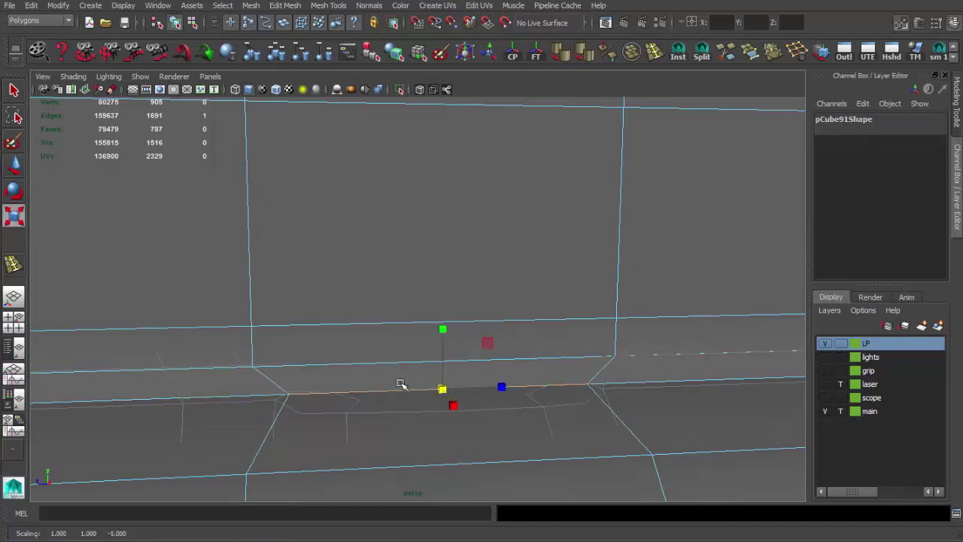
- Insert another edge loop above the cutout and scale it to fit the shell
key("4")
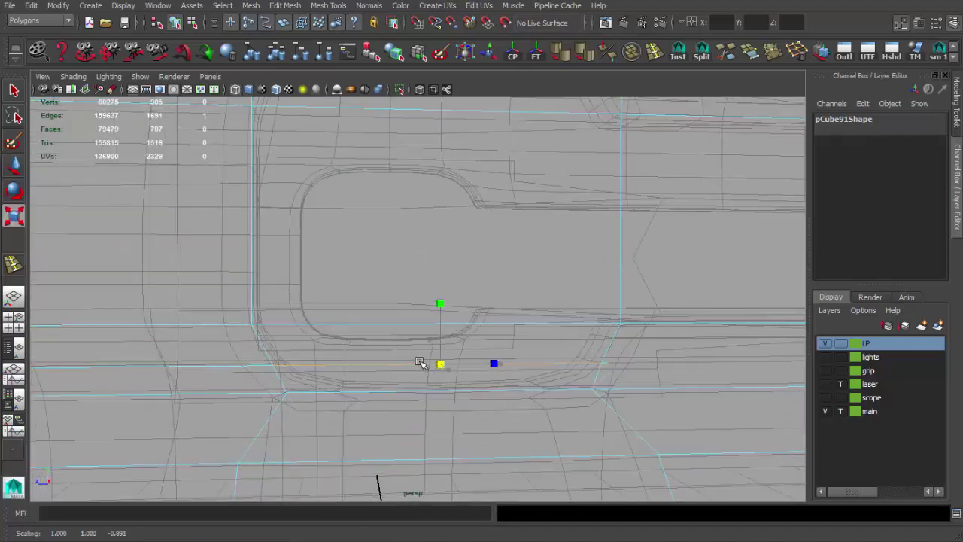
mouse_move(406, 387)
left_mouse_down("alt")
mouse_move(372, 359)
mouse_move(397, 367)
mouse_move(412, 352)
left_mouse_up("alt")
left_click_drag(392, 277, 407, 266, "alt")
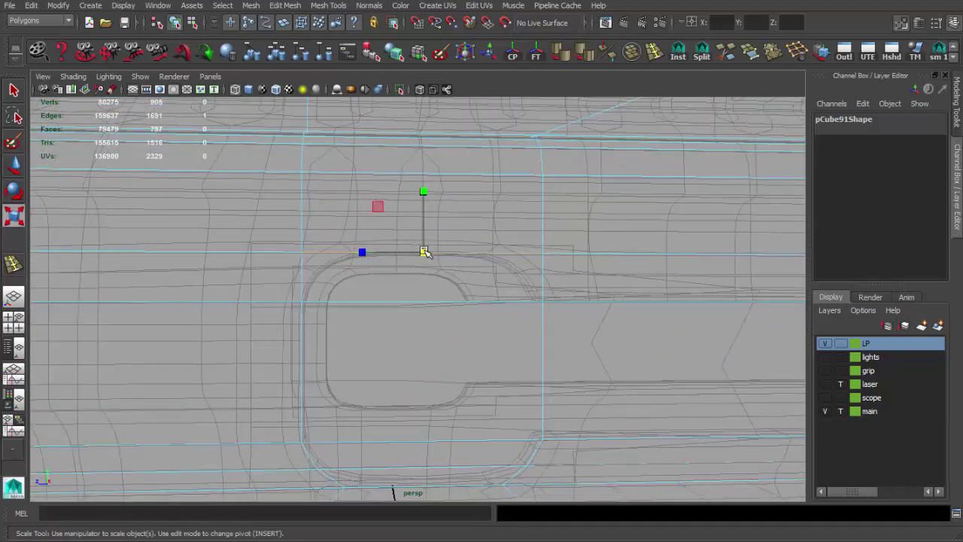
right_click_drag(510, 167, 331, 285, "shift")
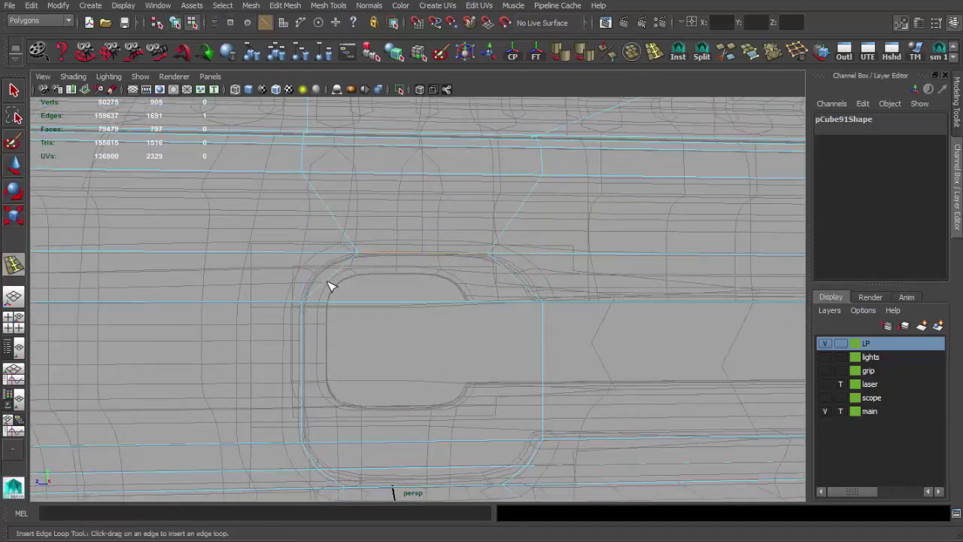
left_click_drag(348, 284, 376, 285)
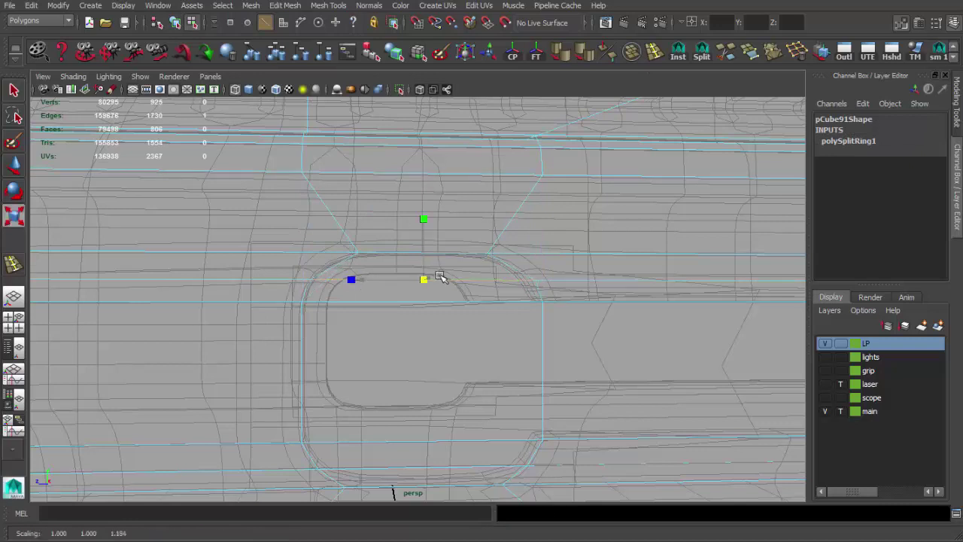
key("w")
key("r")
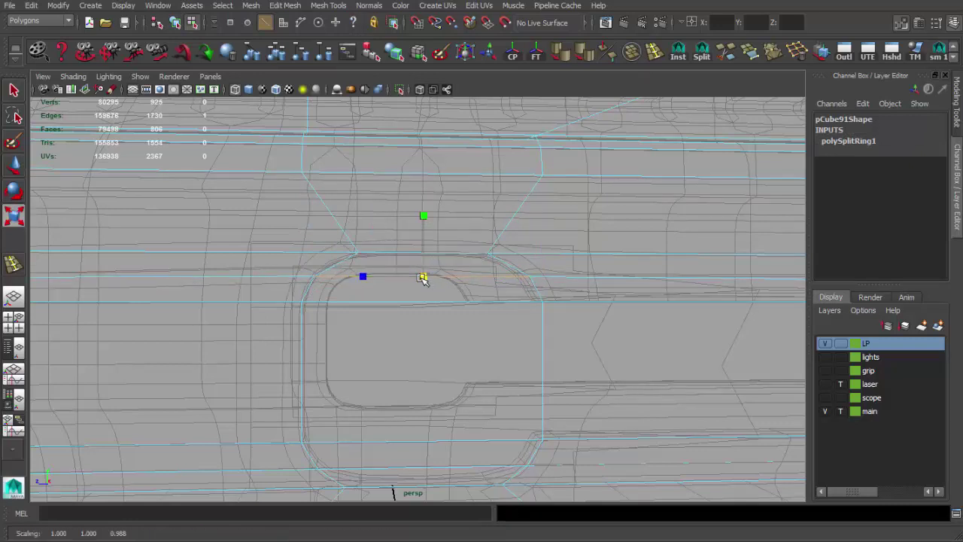
scroll(424, 283, "down", 3)
mouse_move(451, 299)
left_mouse_down("alt")
mouse_move(455, 311)
mouse_move(594, 378)
mouse_move(456, 333)
mouse_move(413, 290)
mouse_move(570, 351)
mouse_move(336, 281)
left_mouse_up("alt")
- Delete the selected extra edges from the pCube91 shell
left_click_drag(589, 289, 329, 288, "alt")
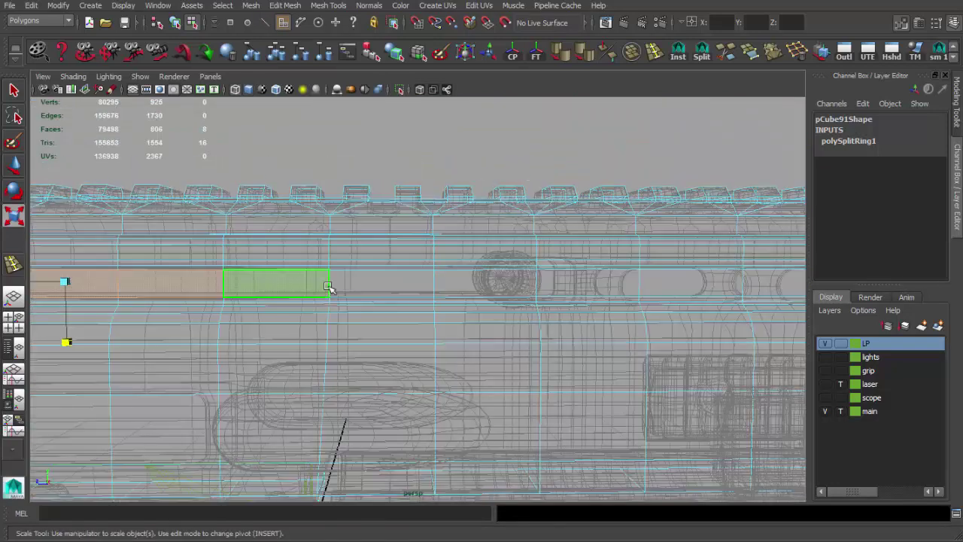
key("F10")
mouse_move(511, 307)
left_mouse_down("alt")
mouse_move(496, 320)
mouse_move(275, 329)
left_mouse_up("alt")
scroll(273, 297, "up", 5)
scroll(369, 303, "up", 2)
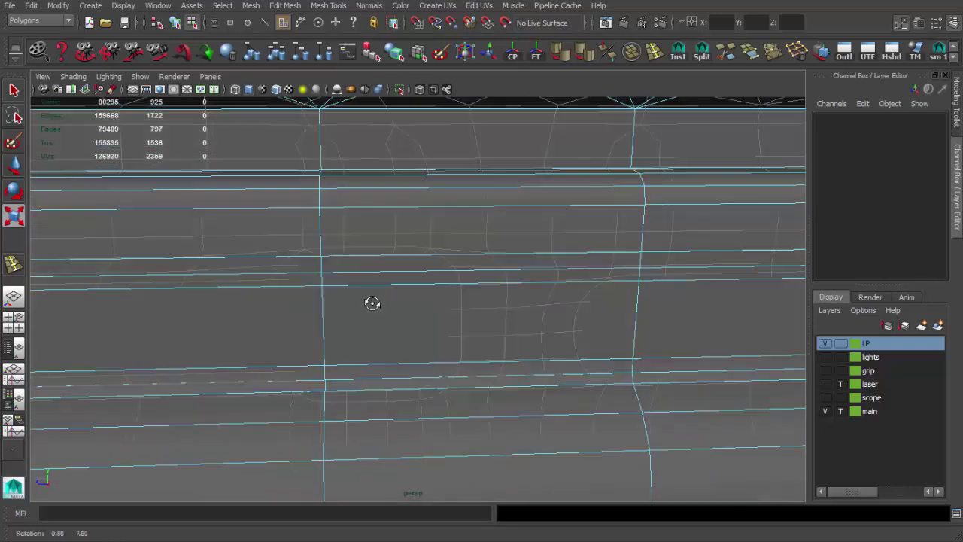
key("4")
- In side view, move the vertices of a vertical edge line to bend around the circular detail
key("q")
left_click_drag(312, 243, 335, 391)
key("w")
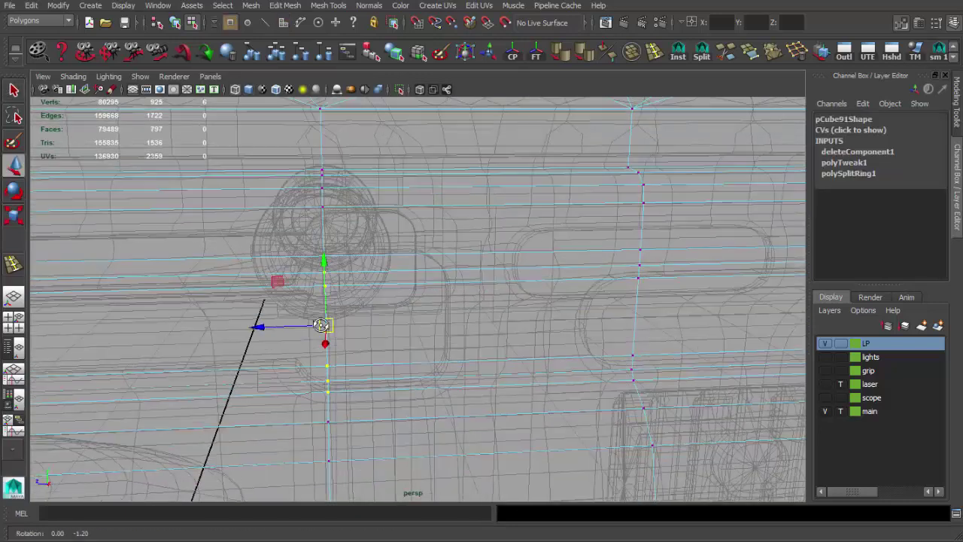
key("space")
key("space")
scroll(500, 369, "down", 3)
scroll(451, 361, "up", 3)
scroll(409, 322, "down", 1)
scroll(413, 327, "down", 5)
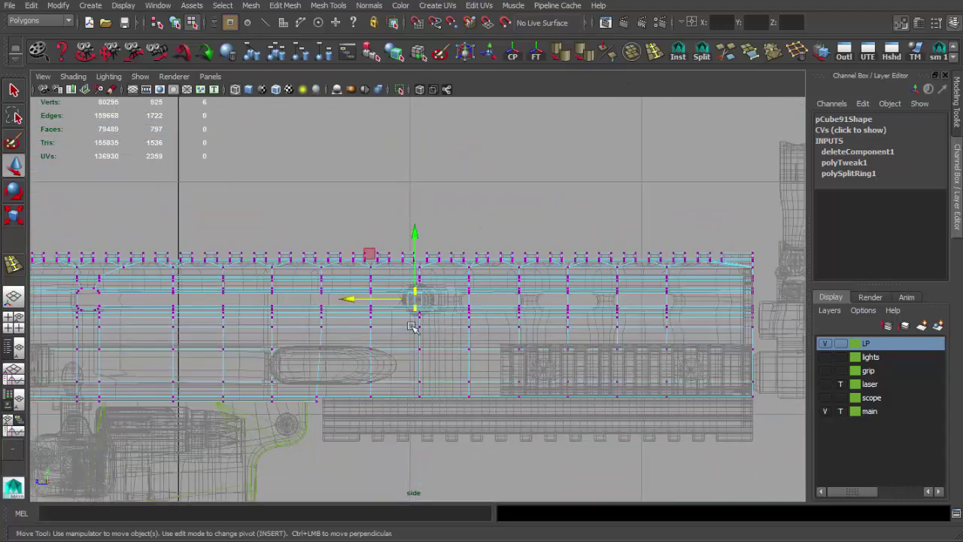
scroll(412, 326, "up", 1)
scroll(544, 324, "up", 1)
scroll(433, 323, "up", 1)
scroll(451, 327, "up", 2)
middle_click_drag(472, 331, 361, 355, "alt")
scroll(352, 236, "up", 1)
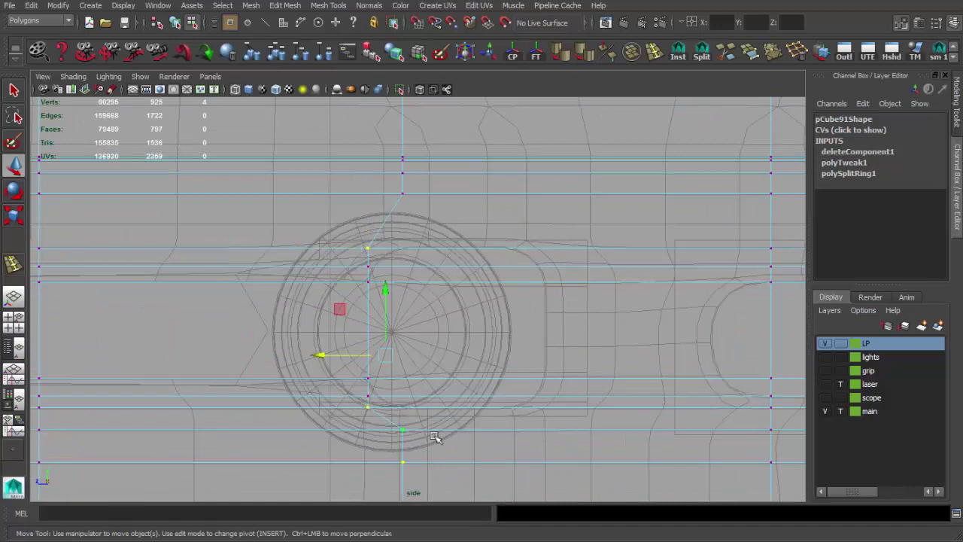
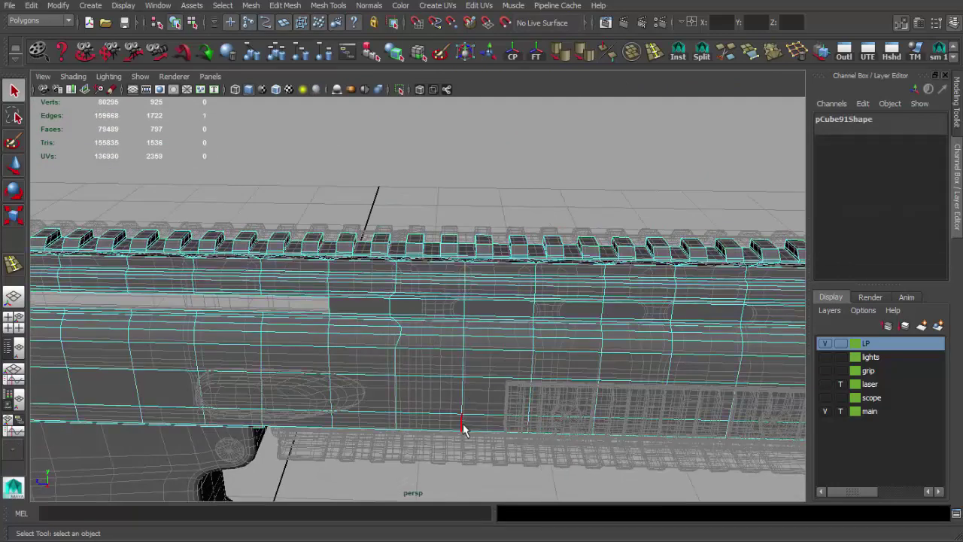
- Select the edge loop along the rail side and slide it left along X
double_click(462, 423)
key("w")
left_click_drag(397, 348, 368, 346)
right_click_drag(364, 345, 528, 196, "alt")
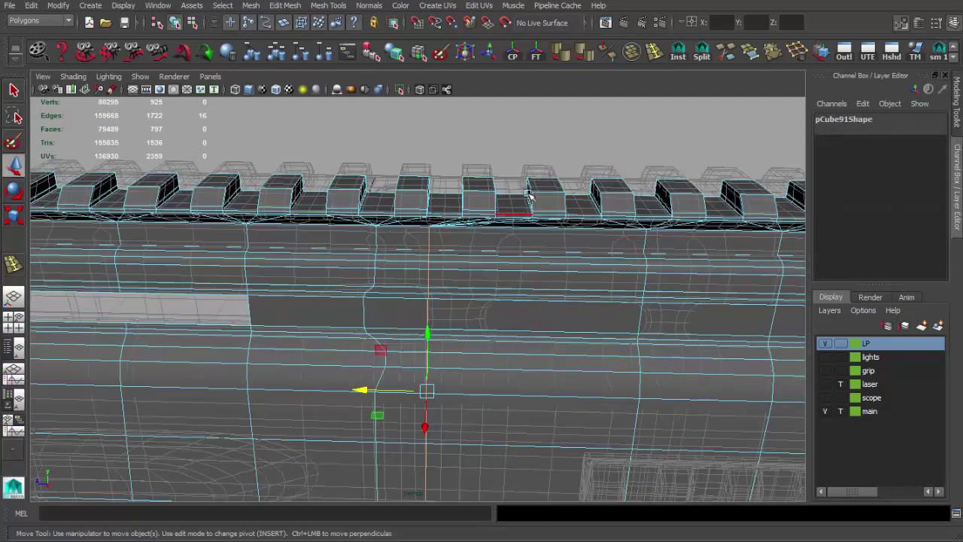
left_click_drag(380, 290, 399, 426, "alt")
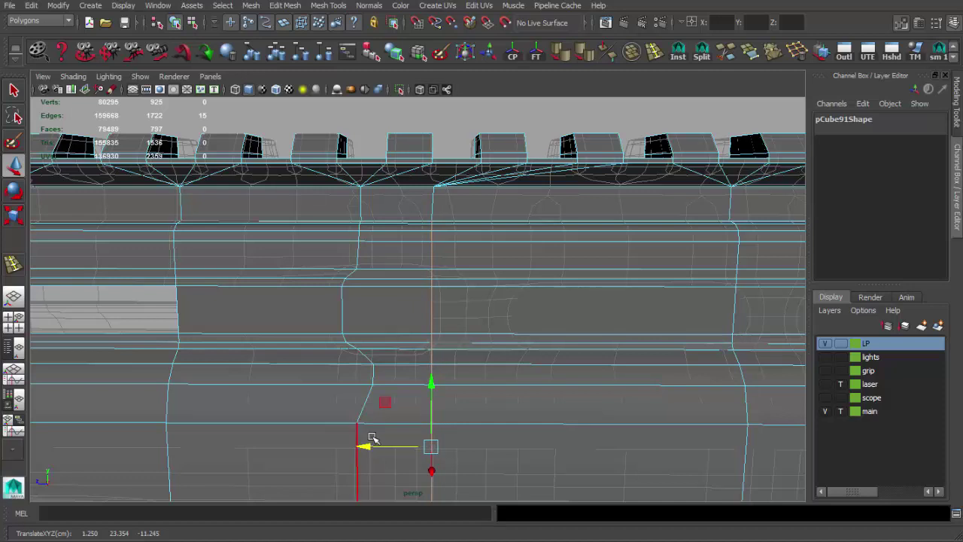
- In the side view, scale two vertices together into a flatter, straighter row
key("space")
key("space")
scroll(526, 316, "up", 3)
key("q")
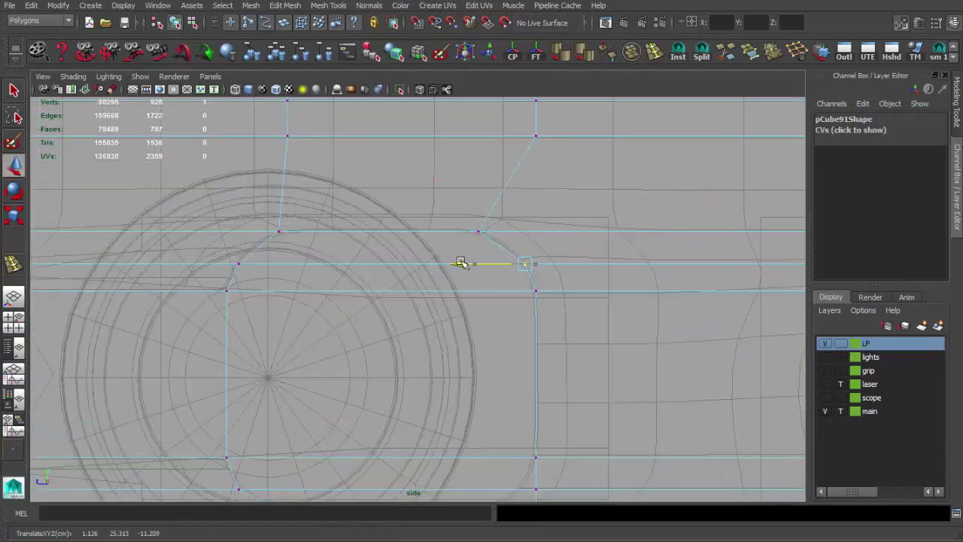
left_click(237, 263, "shift")
key("r")
left_click_drag(381, 198, 381, 248)
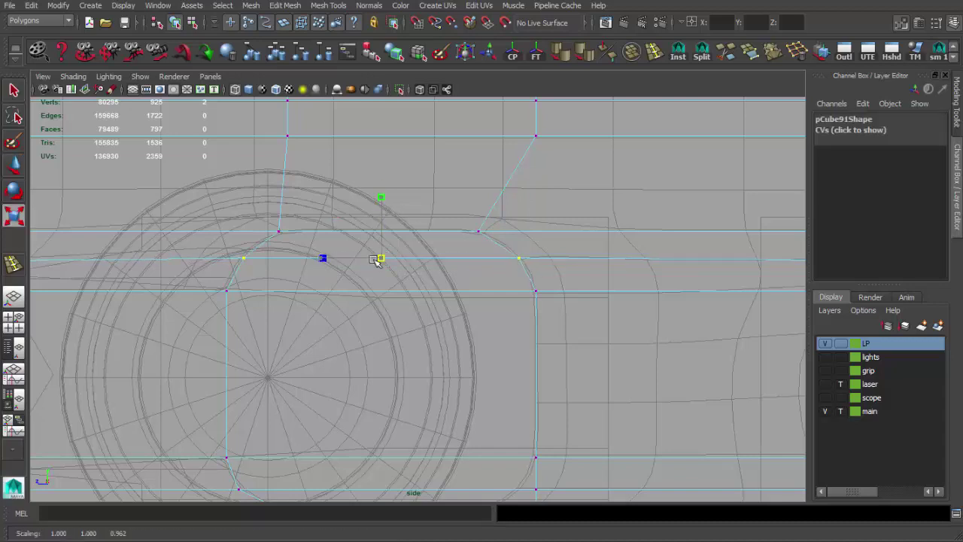
- Marquee-select the lower corner vertex of the detail and move it left
scroll(377, 261, "down", 3)
middle_click_drag(430, 301, 419, 328, "alt")
scroll(419, 327, "up", 4)
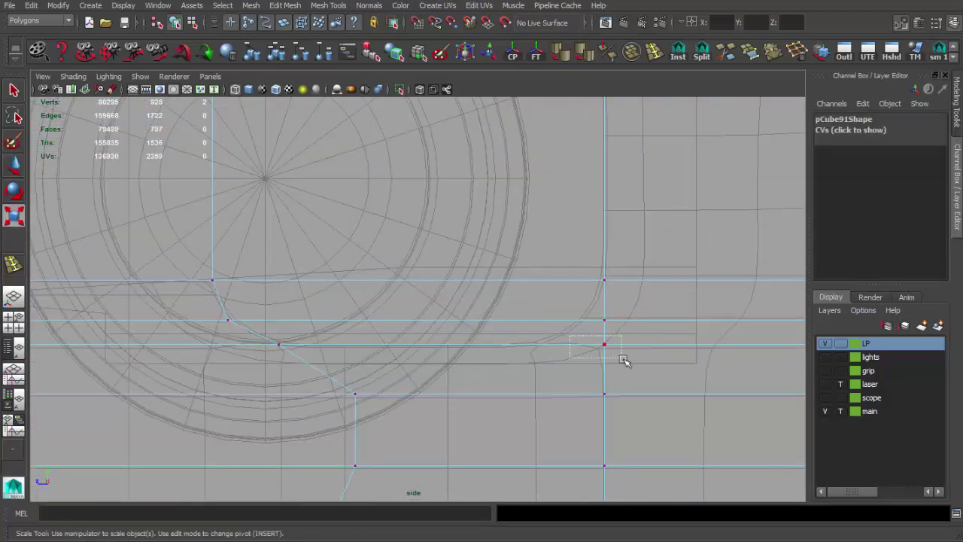
key("w")
left_click_drag(536, 344, 449, 342)
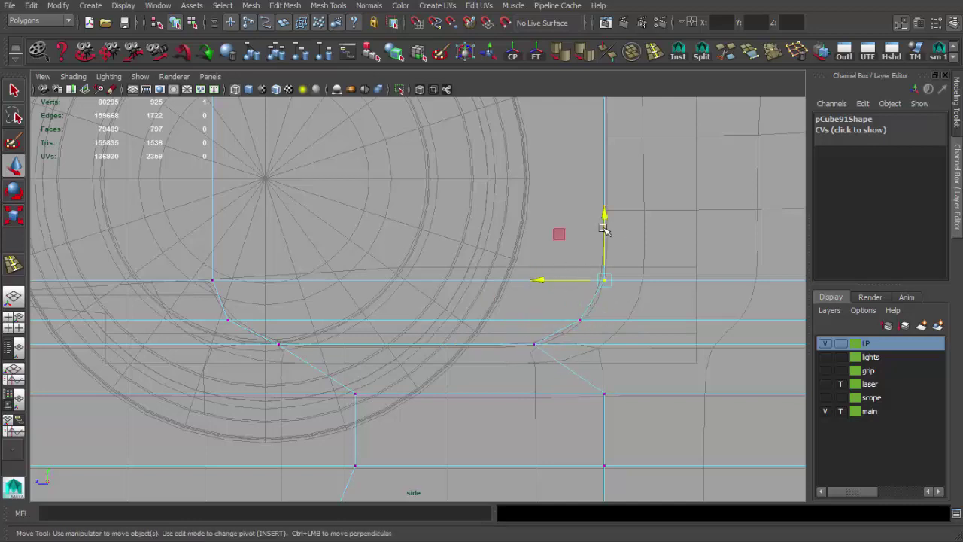
- Return to the perspective view in object mode and orbit around the rail
key("space")
key("q")
key("space")
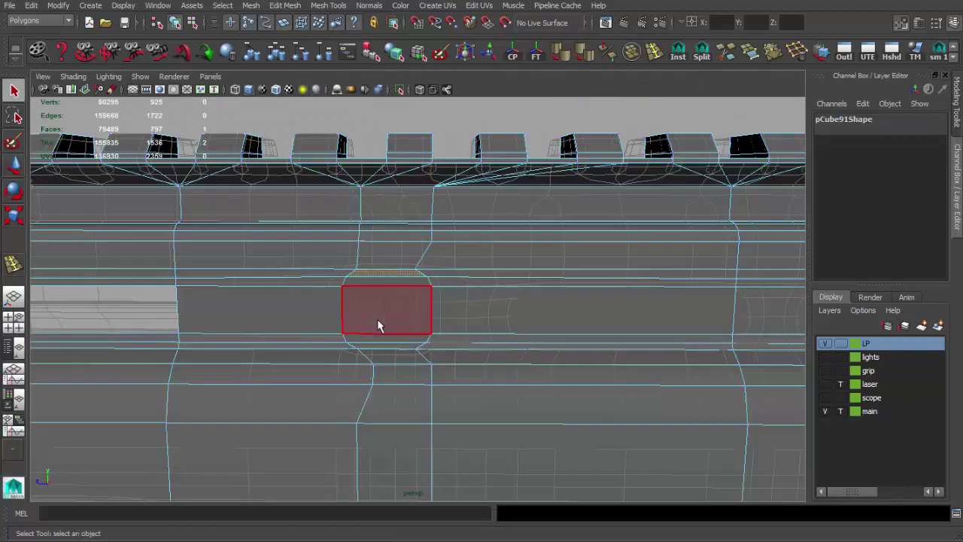
left_click(380, 324)
key("F8")
mouse_move(276, 320)
left_mouse_down("alt")
mouse_move(355, 374)
mouse_move(262, 351)
mouse_move(466, 321)
mouse_move(499, 301)
left_mouse_up("alt")
- In the side view, select the vertex column left of the capsule
mouse_move(499, 301)
middle_mouse_down("alt")
mouse_move(460, 282)
mouse_move(514, 353)
middle_mouse_up("alt")
key("space")
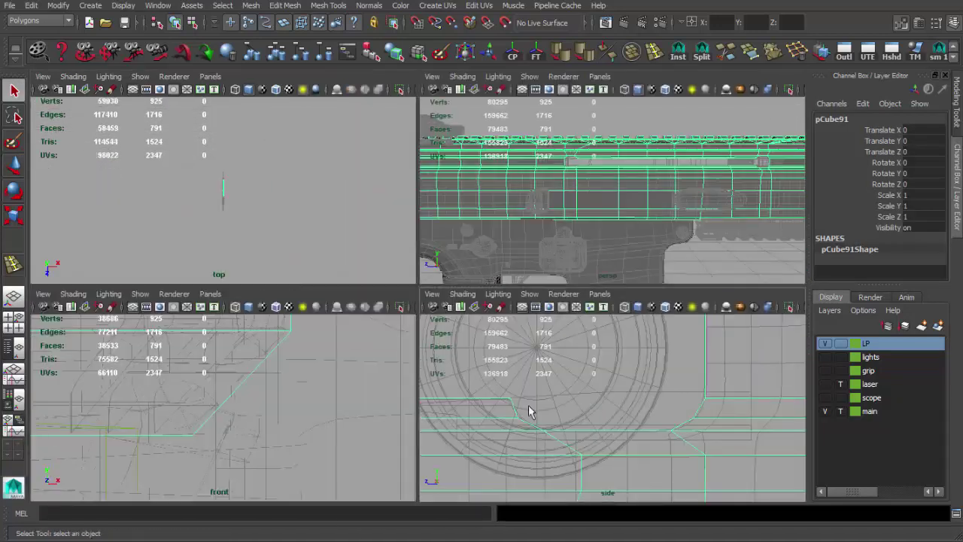
key("space")
scroll(504, 286, "up", 3)
scroll(503, 294, "up", 3)
scroll(503, 294, "down", 1)
key("F9")
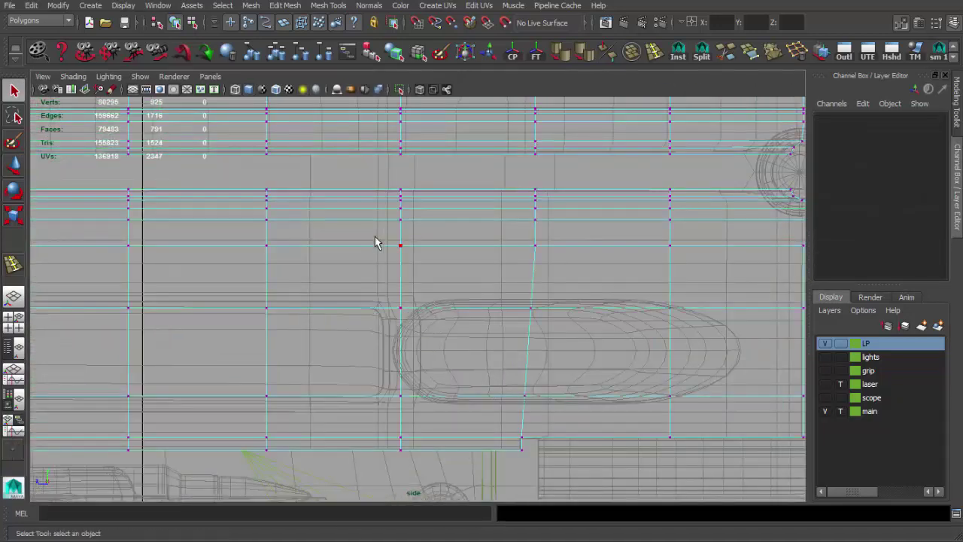
left_click(323, 326)
key("w")
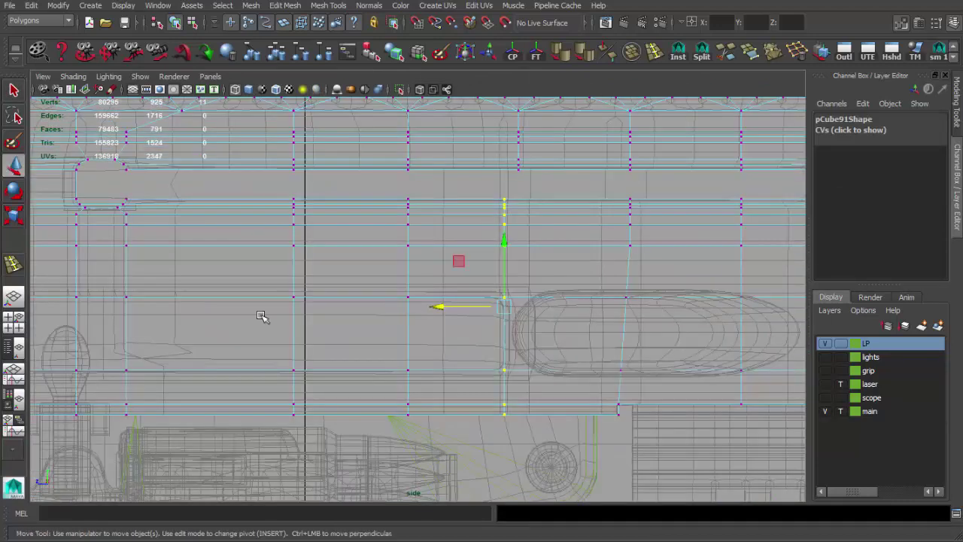
middle_click_drag(258, 316, 490, 321, "alt")
left_click_drag(331, 159, 388, 397)
- Select the vertex column at the block detail for moving
scroll(365, 419, "up", 2)
scroll(348, 296, "up", 2)
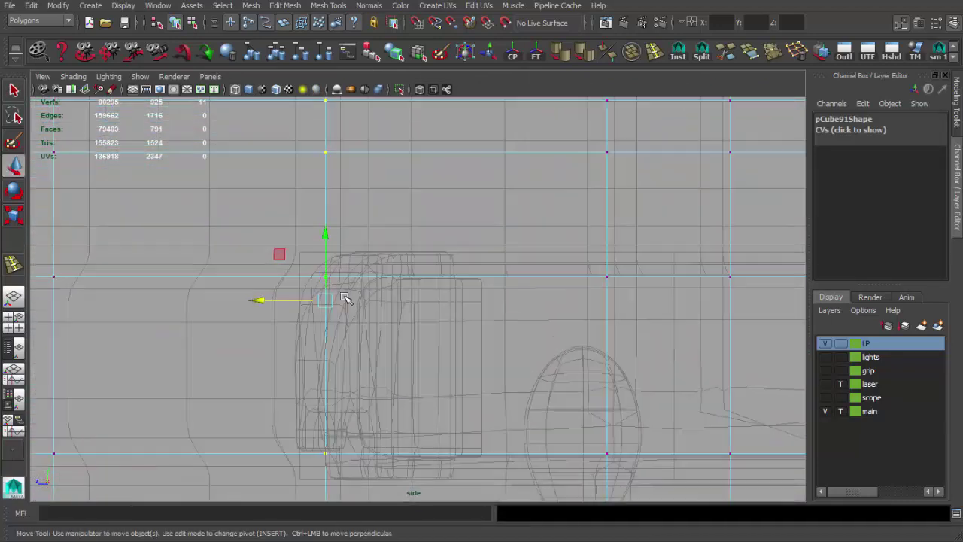
middle_click_drag(531, 151, 537, 152, "alt")
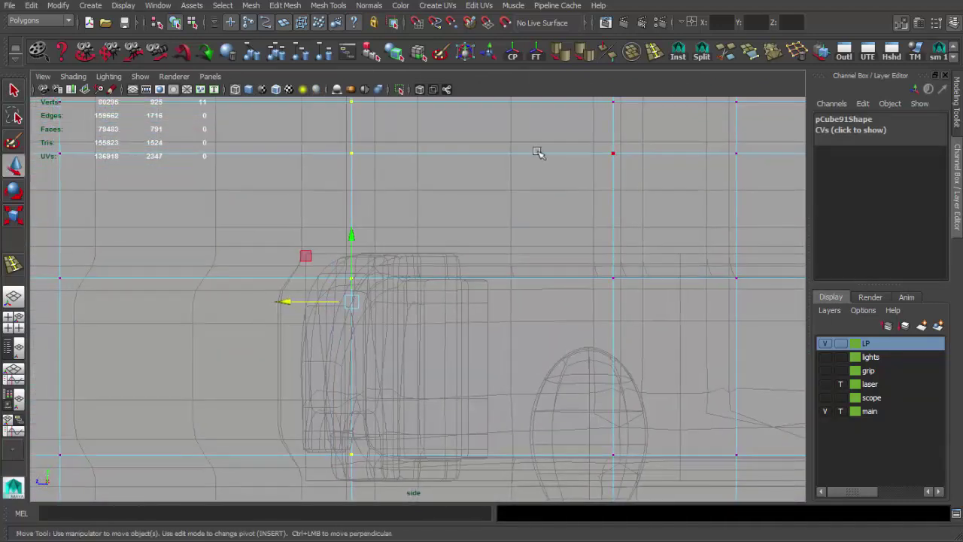
right_click_drag(408, 273, 356, 301, "shift")
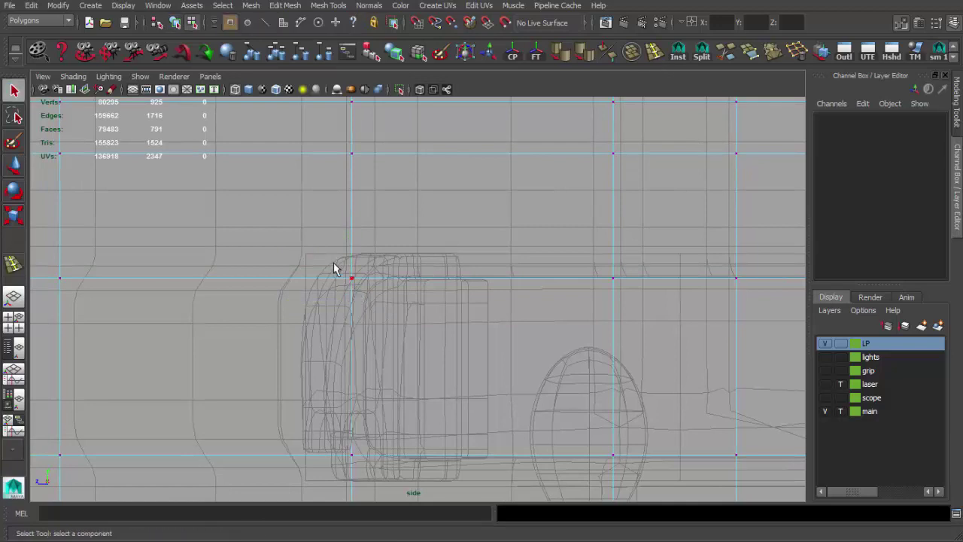
left_click_drag(334, 269, 370, 462)
key("w")
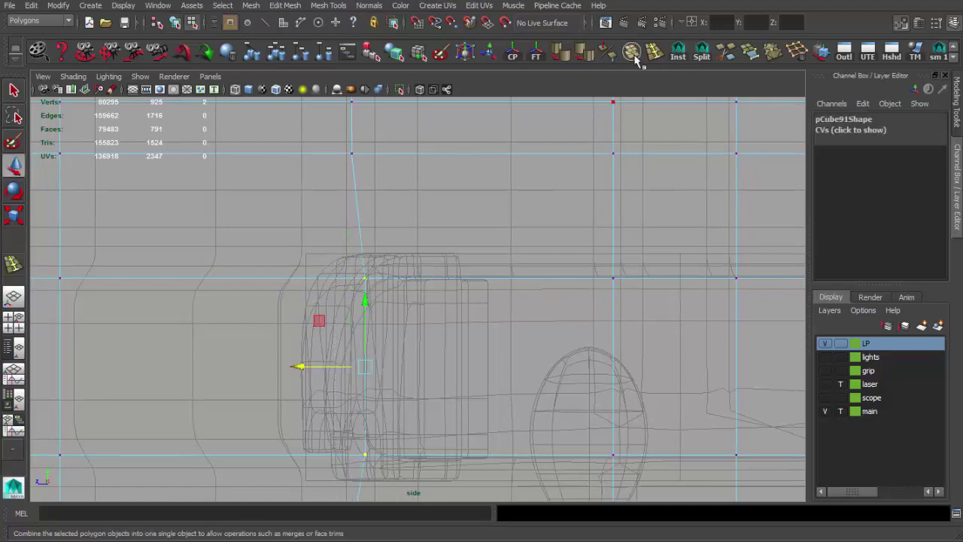
- Insert two new edge loops through the block detail
key("y")
scroll(425, 282, "down", 3)
scroll(391, 309, "up", 3)
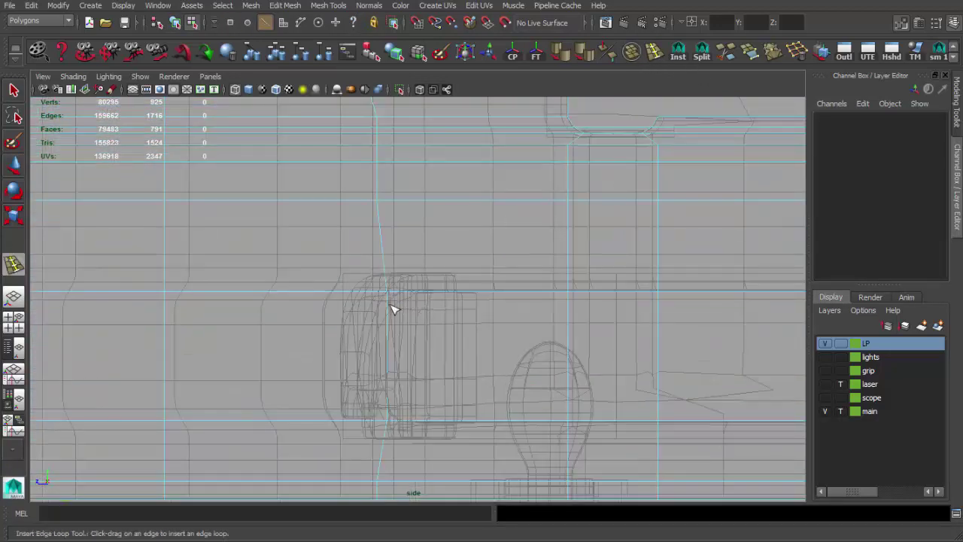
left_click(391, 308)
left_click(386, 409)
key("q")
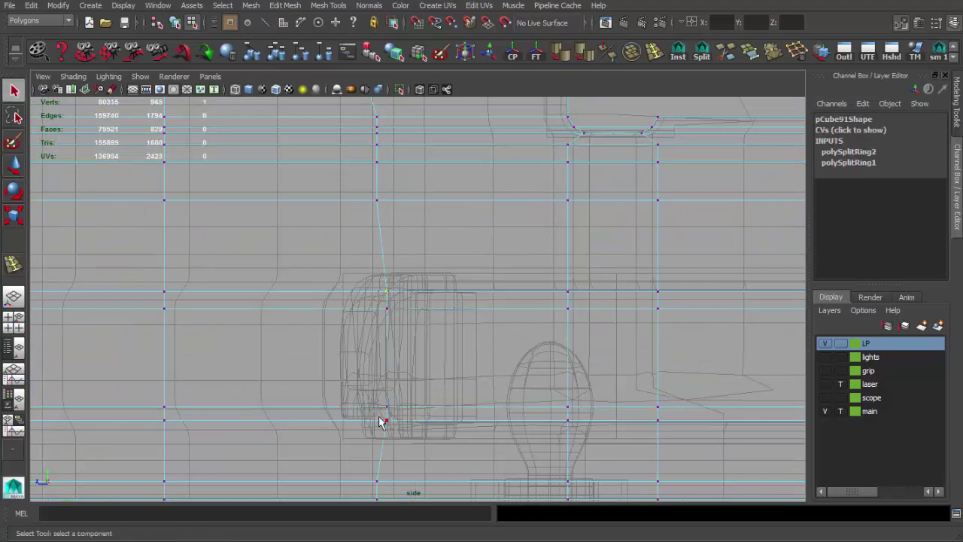
- Add a second vertex to the selection and move the vertices
left_click(380, 421, "shift")
key("w")
scroll(350, 352, "up", 2)
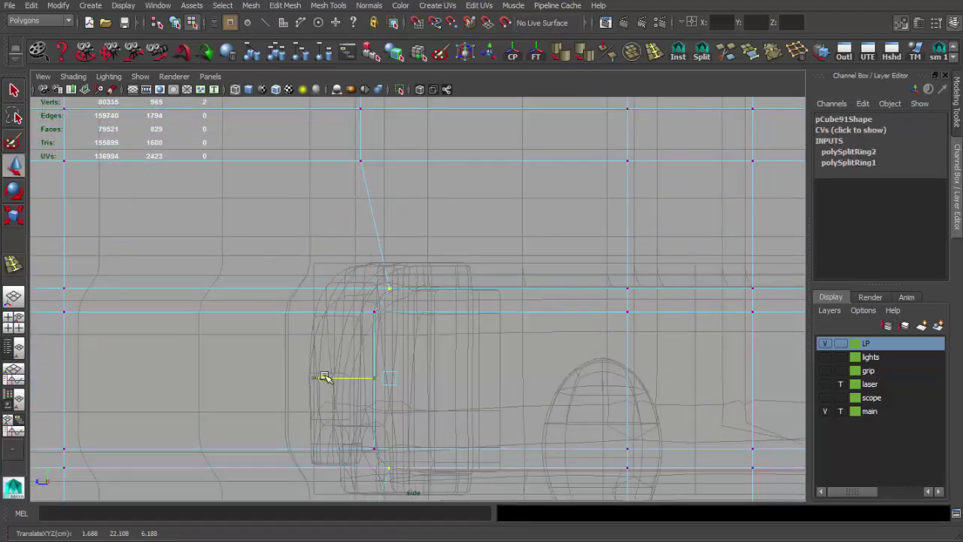
scroll(210, 279, "down", 5)
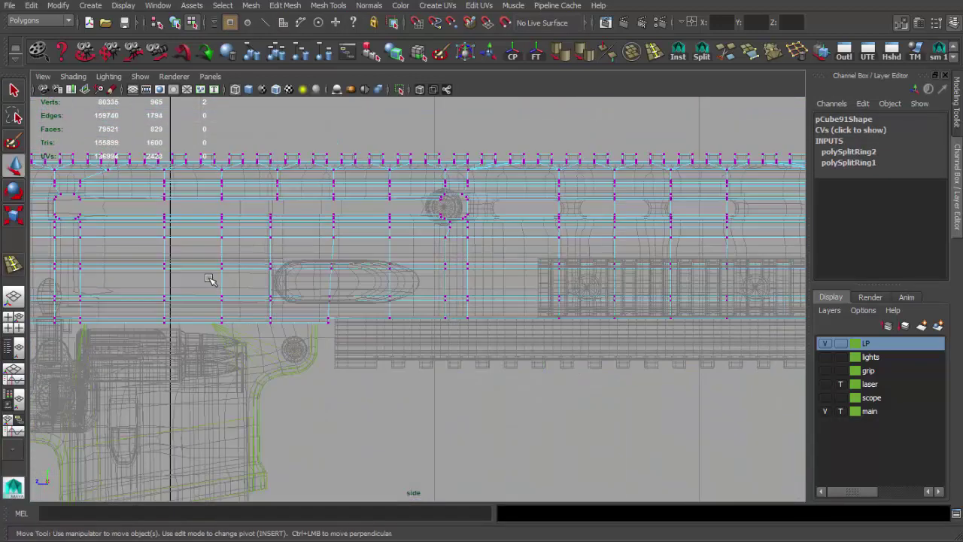
- Move and scale vertices left against the capsule recess's left end
middle_click_drag(485, 289, 191, 258, "alt")
scroll(382, 279, "up", 2)
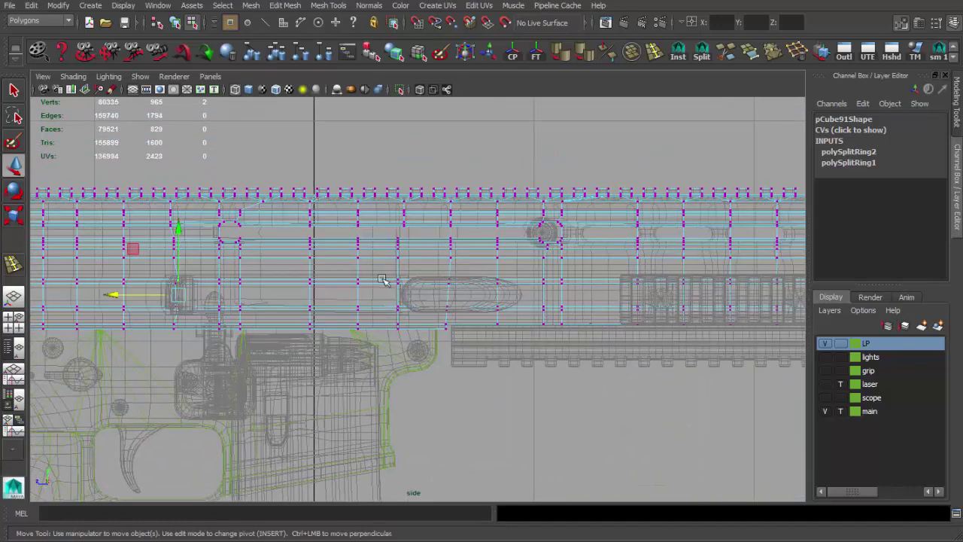
scroll(429, 301, "up", 4)
scroll(524, 335, "up", 2)
scroll(525, 335, "down", 2)
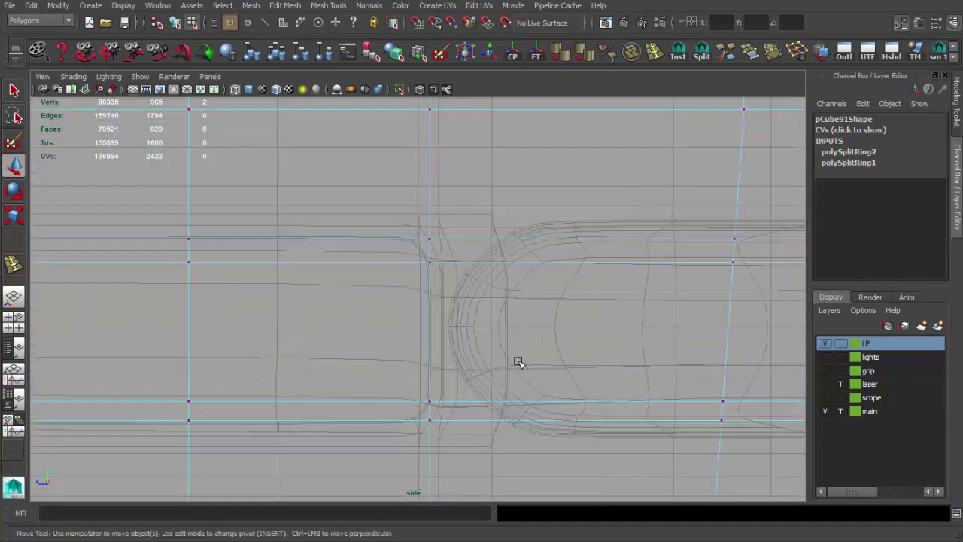
scroll(462, 362, "up", 1)
middle_click_drag(463, 364, 454, 356, "alt")
left_click_drag(404, 216, 443, 252)
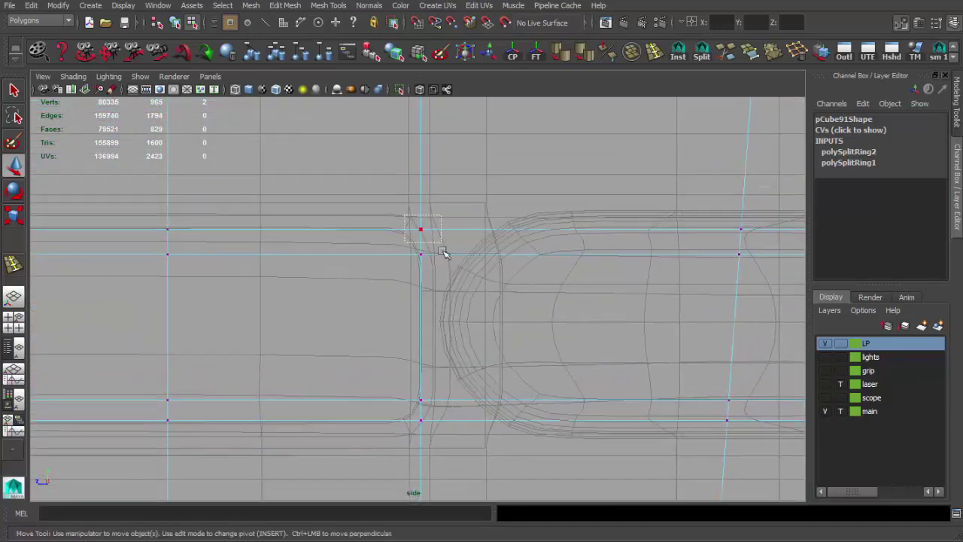
left_click_drag(353, 325, 344, 322)
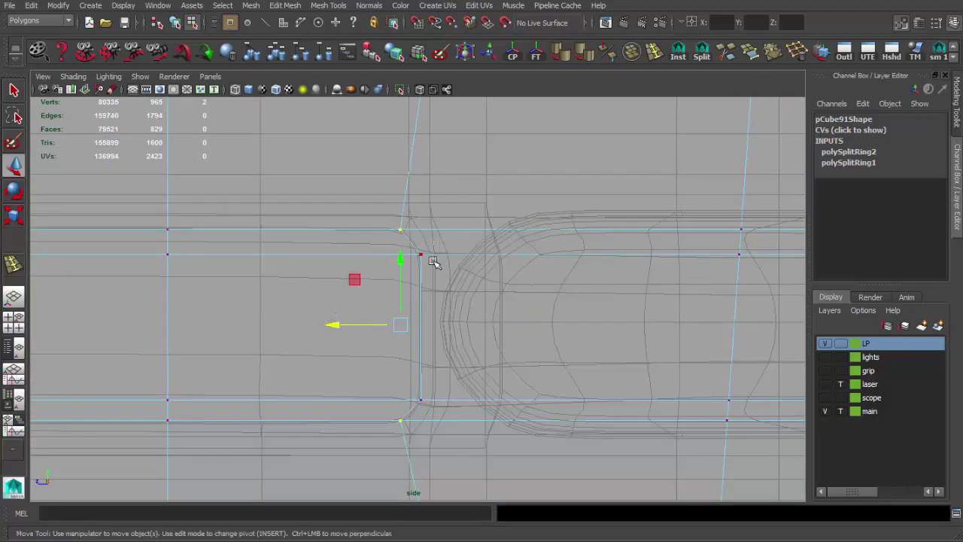
left_click(420, 400, "shift")
key("r")
key("w")
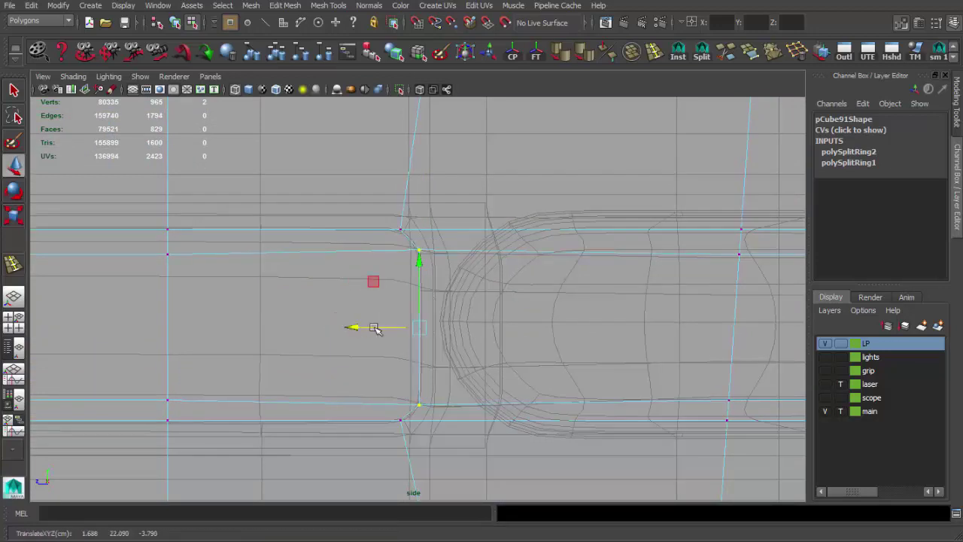
- Return to the perspective view, orbit, and switch to face selection
key("space")
key("space")
key("q")
key("F8")
mouse_move(464, 313)
left_mouse_down("alt")
mouse_move(589, 327)
mouse_move(572, 291)
left_mouse_up("alt")
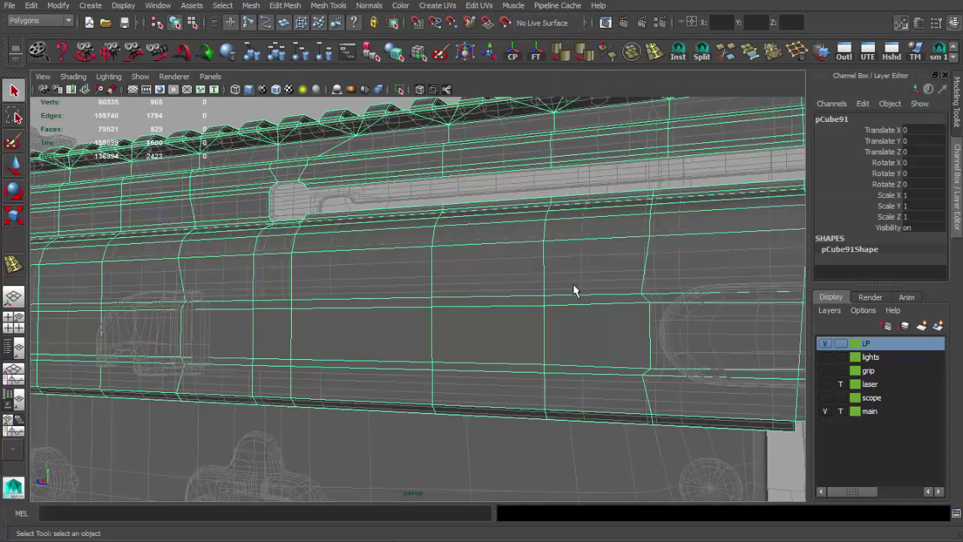
key("F11")
- Select the face loop along the stock side, dropping one face, and frame it
double_click(510, 338)
key("f")
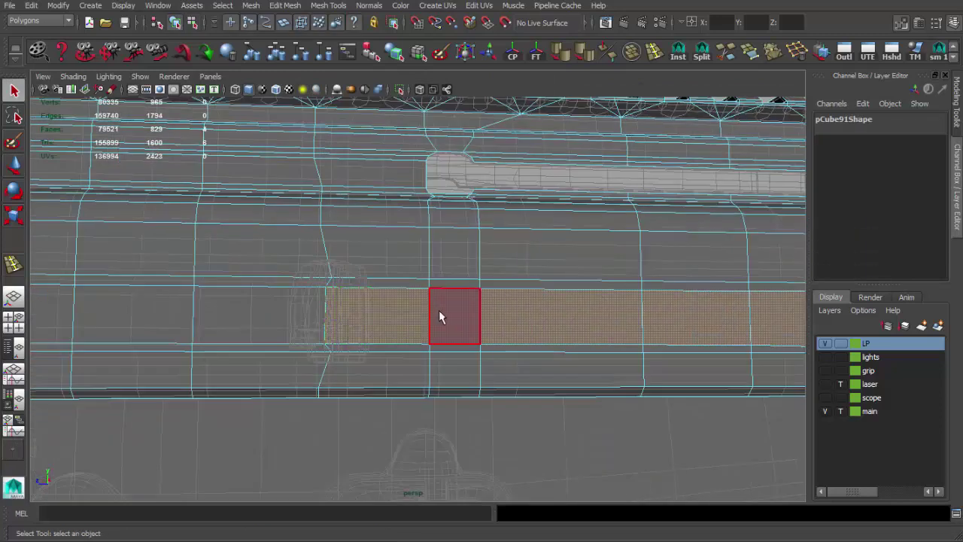
scroll(486, 288, "down", 5)
left_click(500, 299, "ctrl")
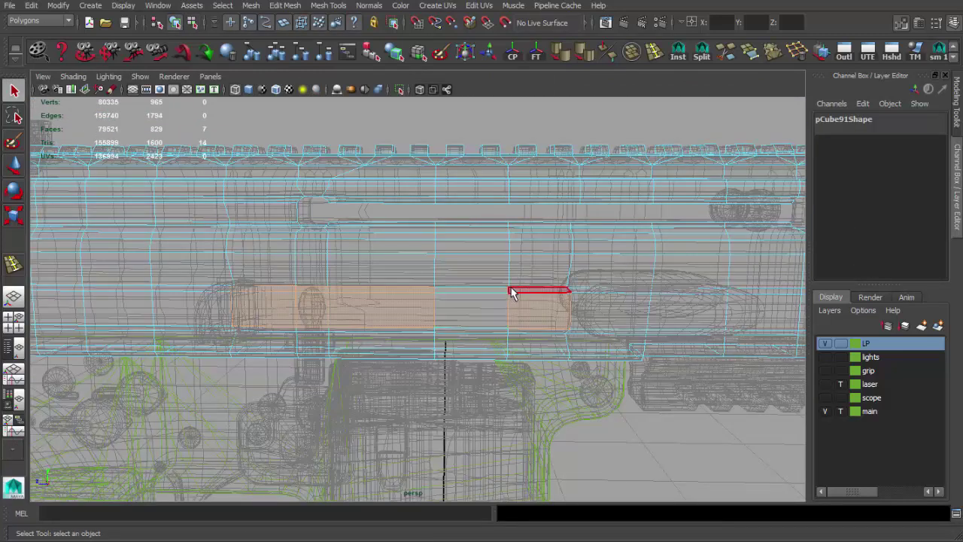
scroll(491, 319, "up", 4)
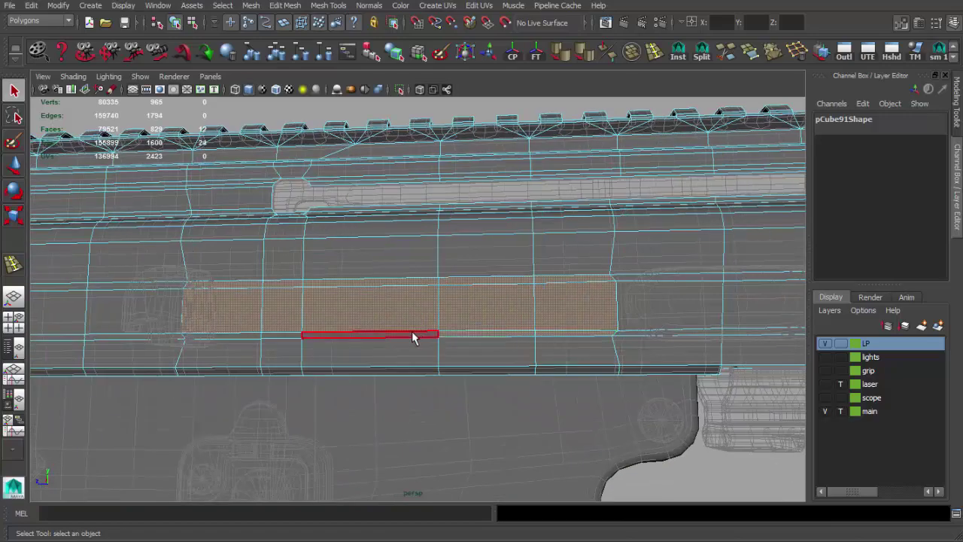
key("w")
key("f")
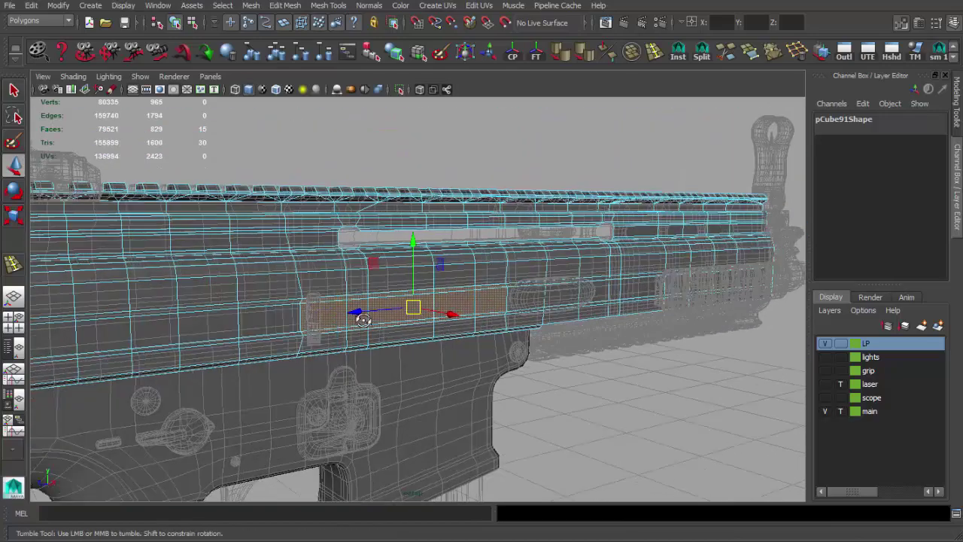
left_click_drag(533, 348, 776, 340, "alt")
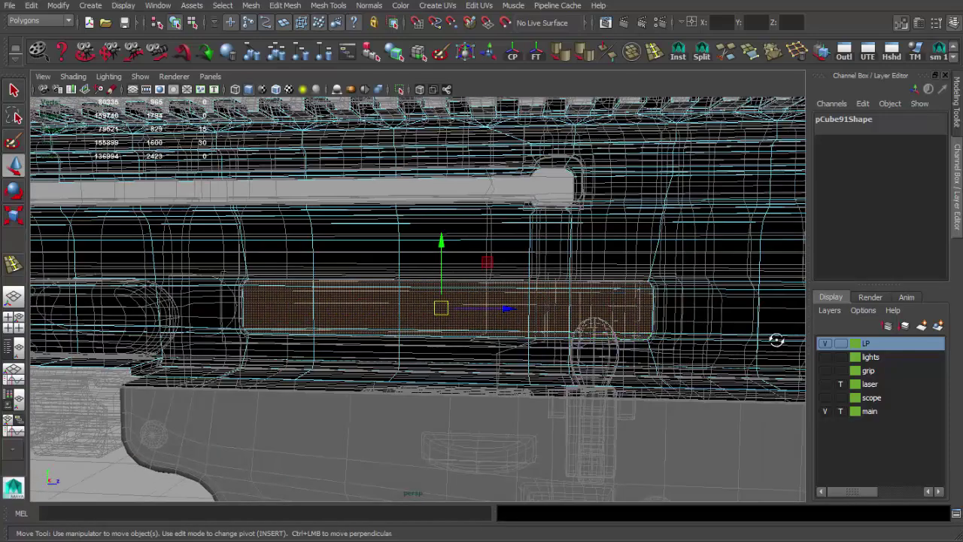
- Clear the faces, select receiver pCube91, and orbit to a side view of the rifle
left_click(601, 266)
left_click_drag(569, 253, 366, 253, "alt")
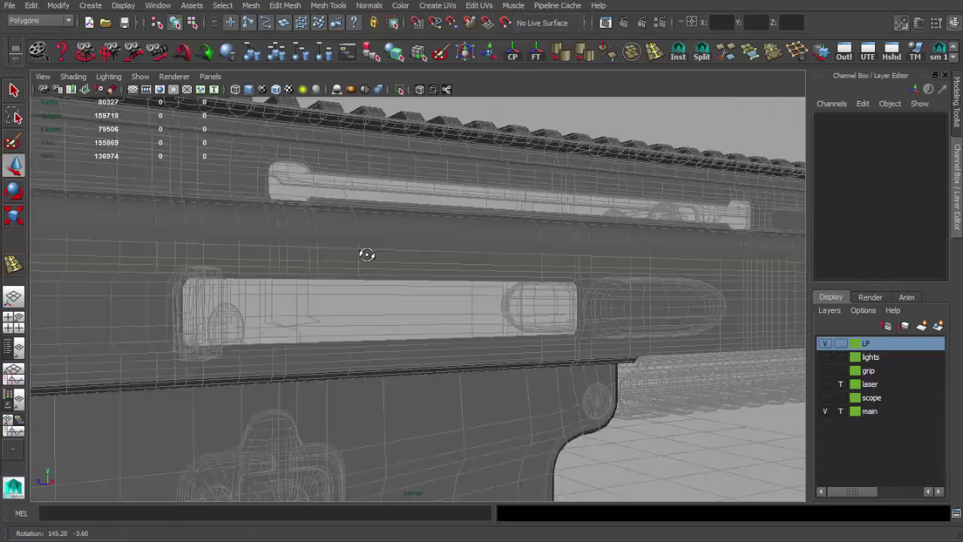
left_click(439, 260)
mouse_move(438, 261)
left_mouse_down("alt")
mouse_move(406, 264)
mouse_move(518, 282)
left_mouse_up("alt")
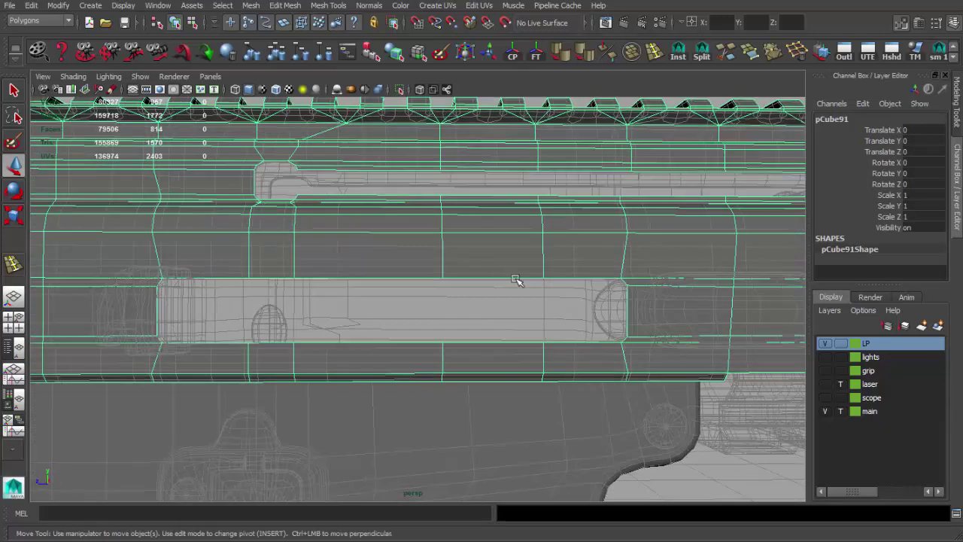
key("q")
key("F10")
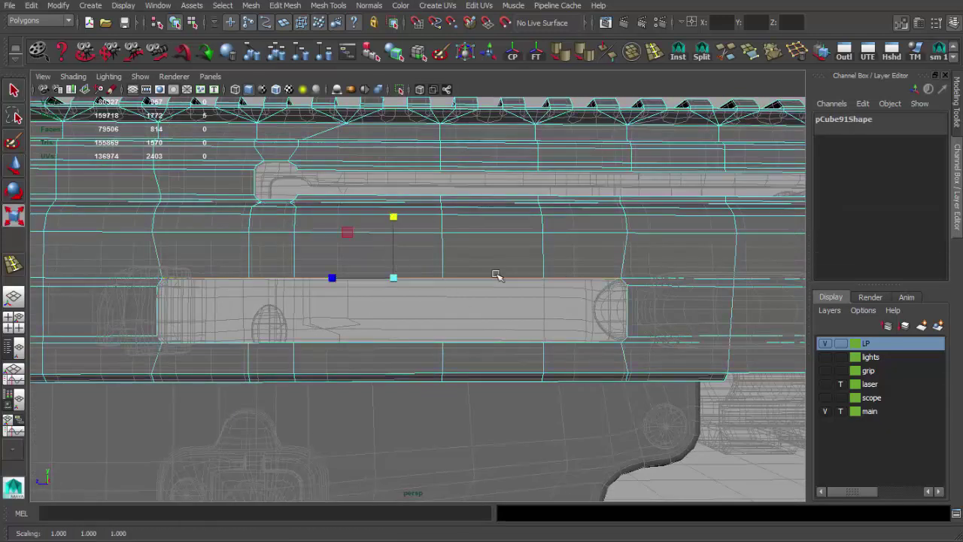
key("F8")
right_click_drag(496, 275, 447, 279, "alt")
left_click_drag(447, 279, 477, 376, "alt")
right_click_drag(477, 376, 554, 379, "alt")
left_click_drag(554, 380, 752, 399, "alt")
- Hide the high-poly main layer and reselect the low-poly receiver pCube91
left_click(824, 411)
scroll(441, 318, "up", 3)
left_click(441, 318)
scroll(413, 325, "up", 3)
mouse_move(412, 325)
left_mouse_down("alt")
mouse_move(548, 350)
mouse_move(554, 368)
mouse_move(404, 316)
mouse_move(312, 329)
mouse_move(361, 339)
mouse_move(462, 330)
left_mouse_up("alt")
- Select the upper receiver mesh pCube91 and turn to a straight side view of the rail
scroll(401, 335, "up", 5)
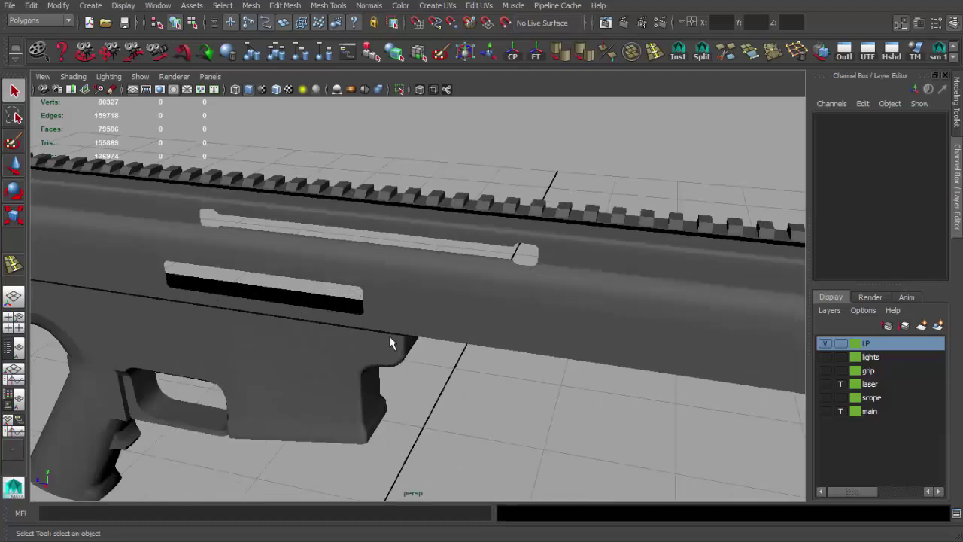
left_click(451, 296)
scroll(526, 298, "up", 2)
scroll(454, 309, "down", 1)
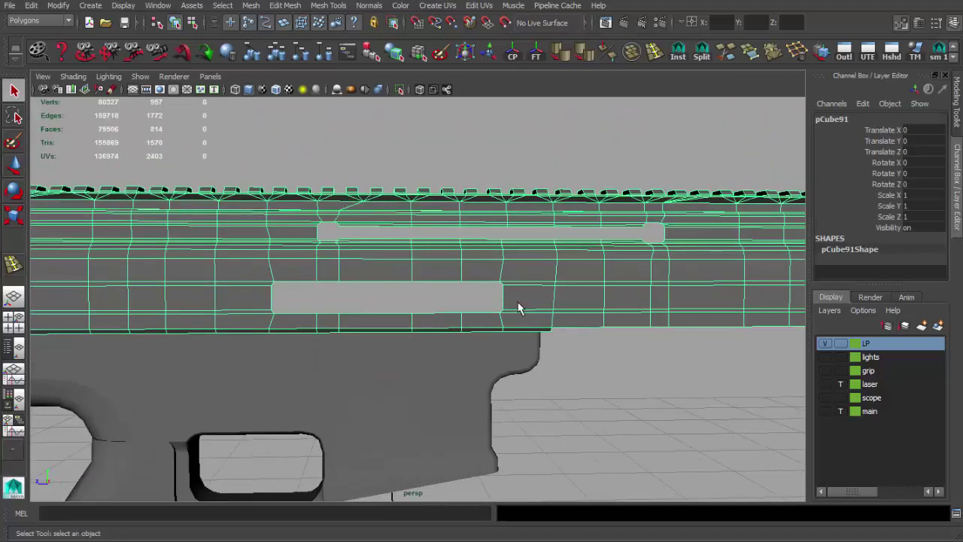
scroll(519, 308, "down", 2)
left_click_drag(518, 308, 396, 291, "alt")
scroll(515, 303, "up", 1)
left_click_drag(514, 296, 424, 280, "alt")
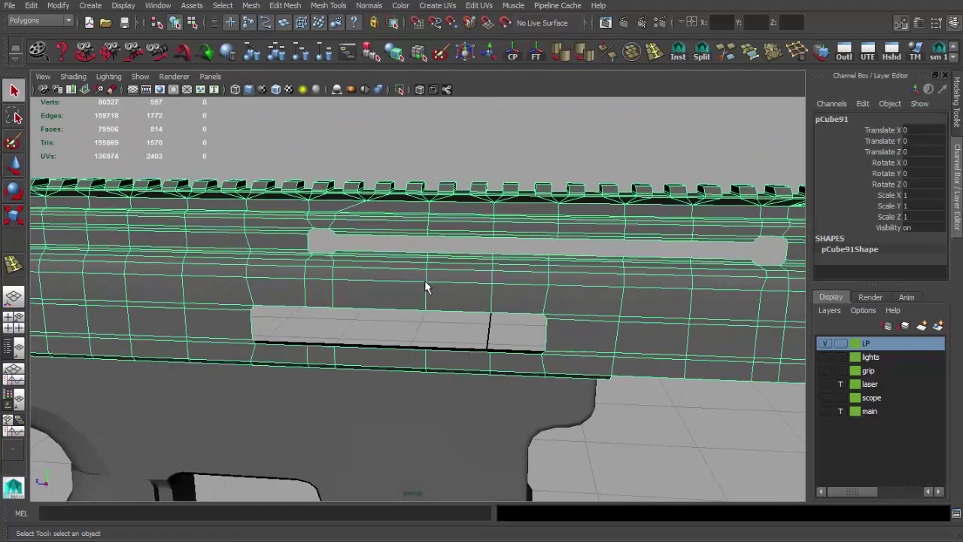
scroll(424, 280, "up", 2)
middle_click_drag(424, 280, 356, 302, "alt")
scroll(355, 302, "down", 2)
- Delete four vertical edge loops across the receiver
key("F10")
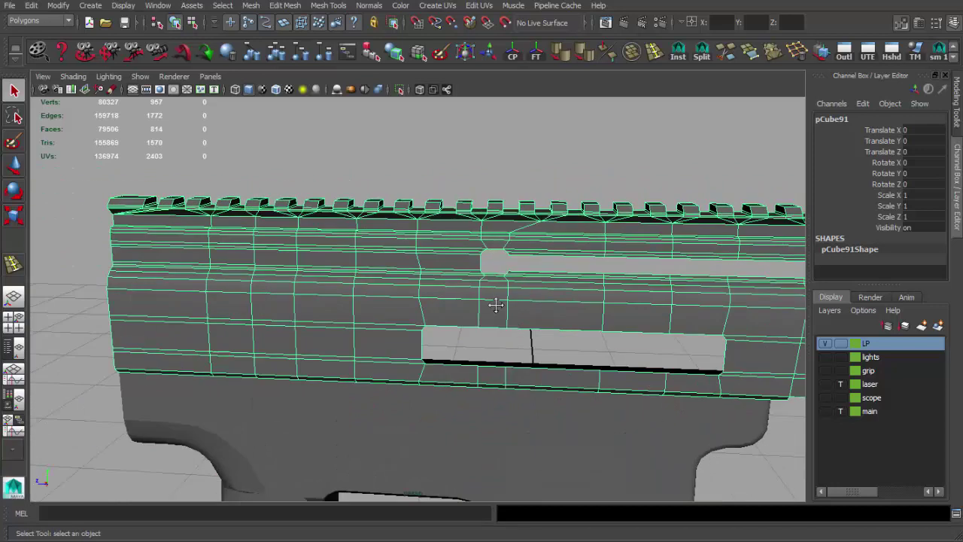
double_click(355, 309)
double_click(297, 308, "shift")
double_click(254, 308, "shift")
double_click(208, 310, "shift")
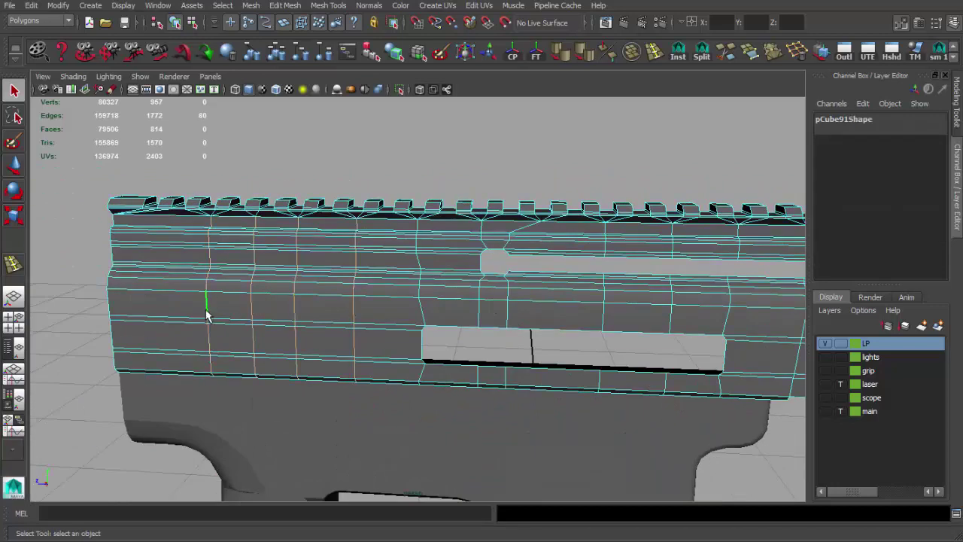
scroll(356, 305, "up", 1)
left_click(797, 51)
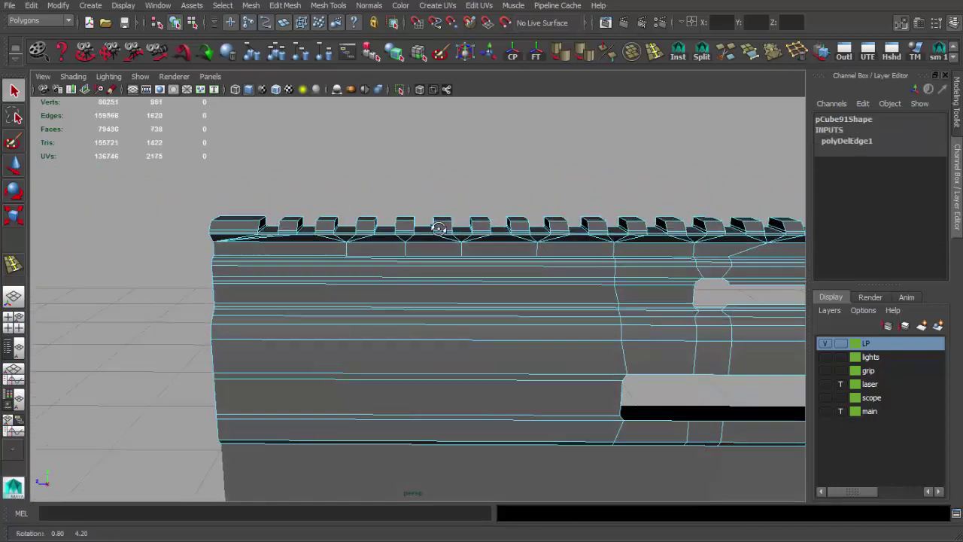
- Merge a vertex below the rail into its neighbour
scroll(291, 268, "up", 3)
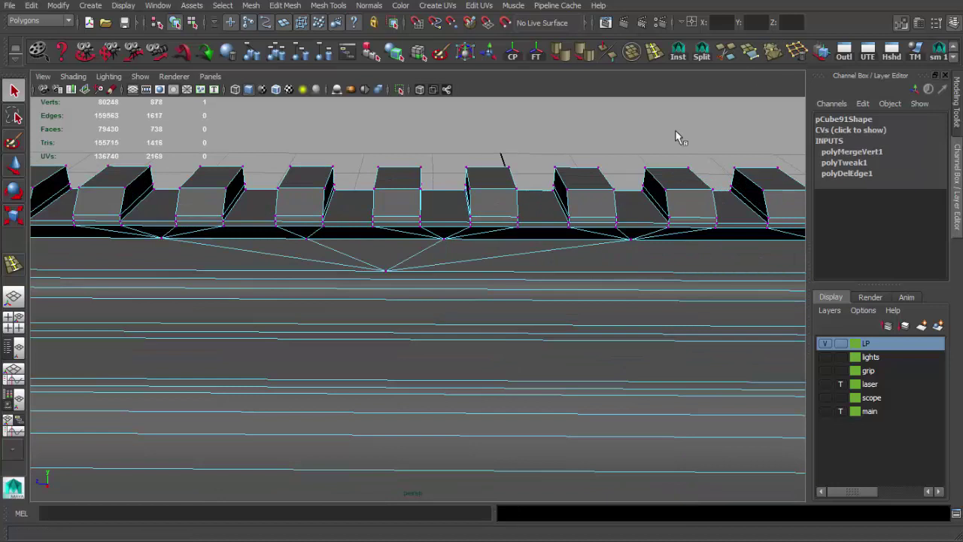
scroll(466, 230, "down", 1)
scroll(393, 281, "down", 2)
left_click(401, 279)
key("w")
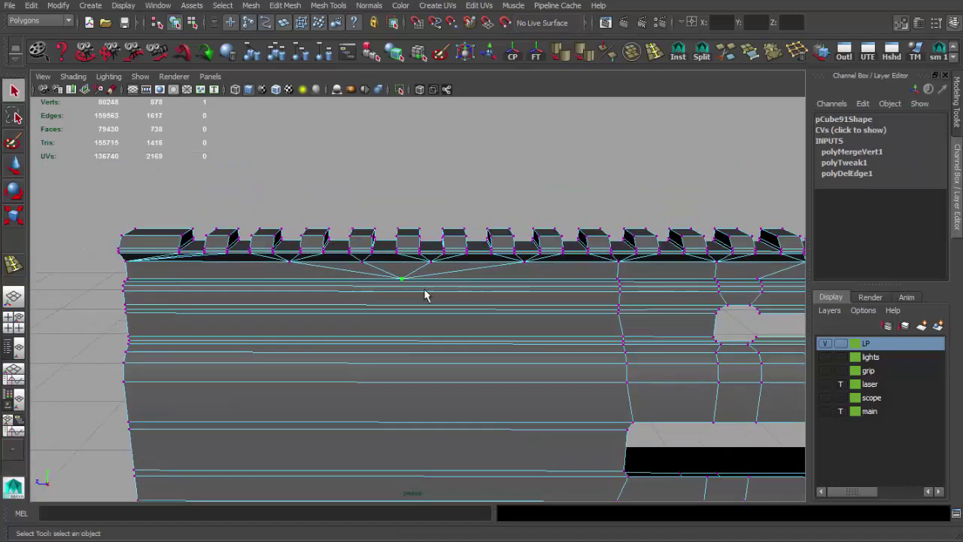
scroll(630, 292, "up", 2)
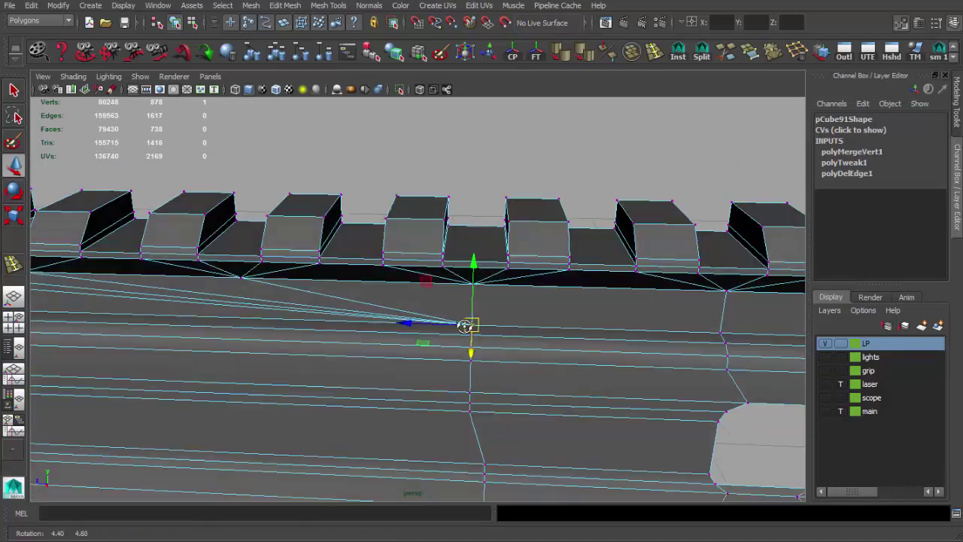
scroll(481, 331, "up", 2)
key("q")
left_click(779, 61)
mouse_move(236, 311)
left_mouse_down("alt")
mouse_move(180, 308)
mouse_move(383, 328)
left_mouse_up("alt")
key("F8")
- Reselect the receiver mesh pCube91 and bring the cutout into close view
left_click_drag(582, 140, 419, 304, "alt")
scroll(368, 230, "down", 3)
mouse_move(368, 230)
left_mouse_down("alt")
mouse_move(408, 365)
mouse_move(401, 309)
mouse_move(432, 313)
mouse_move(350, 294)
mouse_move(348, 327)
mouse_move(483, 361)
left_mouse_up("alt")
left_click(408, 366)
scroll(434, 334, "up", 3)
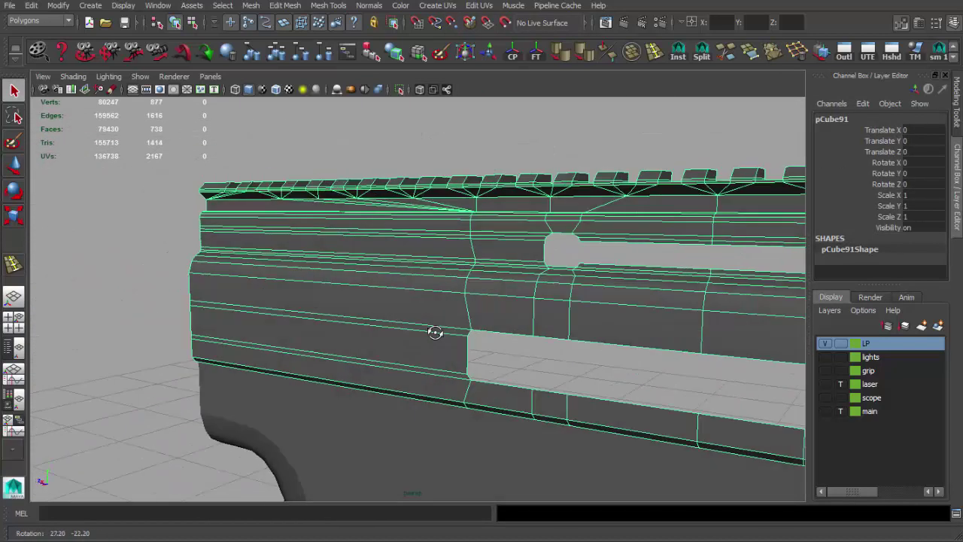
scroll(399, 349, "up", 3)
left_click_drag(410, 354, 373, 357, "alt")
mouse_move(374, 356)
right_mouse_down("alt")
mouse_move(124, 331)
mouse_move(337, 340)
right_mouse_up("alt")
mouse_move(338, 339)
left_mouse_down("alt")
mouse_move(362, 287)
mouse_move(437, 359)
mouse_move(444, 348)
mouse_move(406, 255)
mouse_move(447, 288)
mouse_move(419, 295)
left_mouse_up("alt")
- Inspect the rail's lower side on the receiver in edge mode
key("F10")
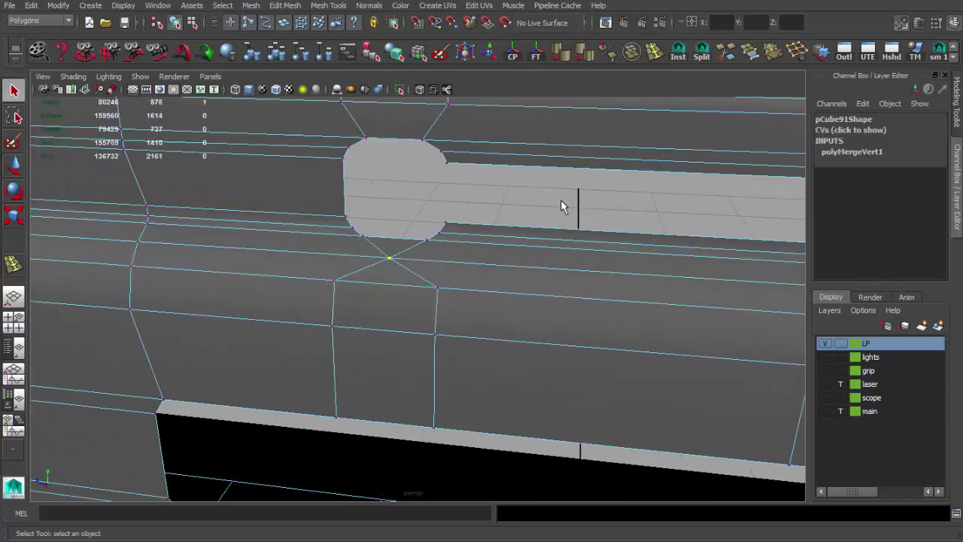
right_click_drag(382, 423, 378, 337)
left_click(383, 423)
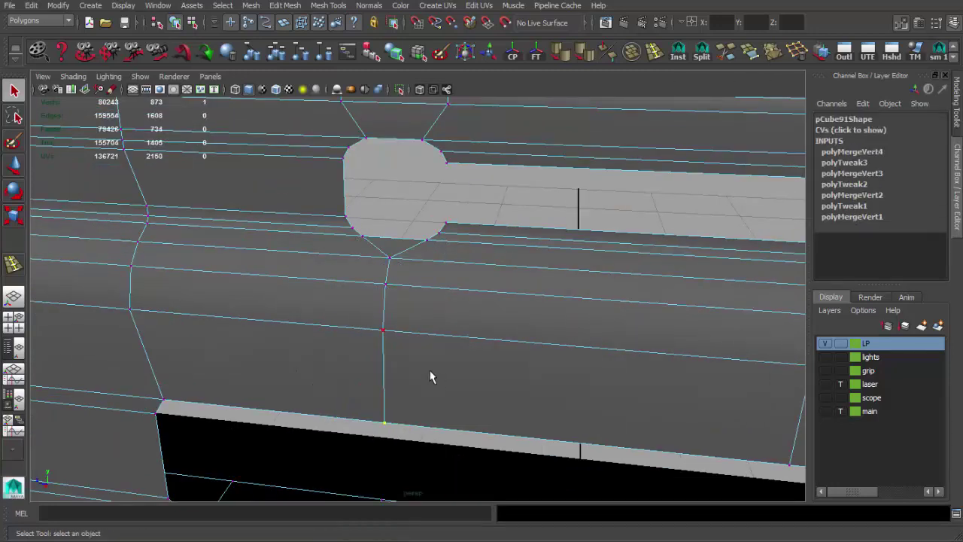
scroll(479, 337, "down", 3)
scroll(391, 351, "up", 3)
scroll(437, 315, "up", 2)
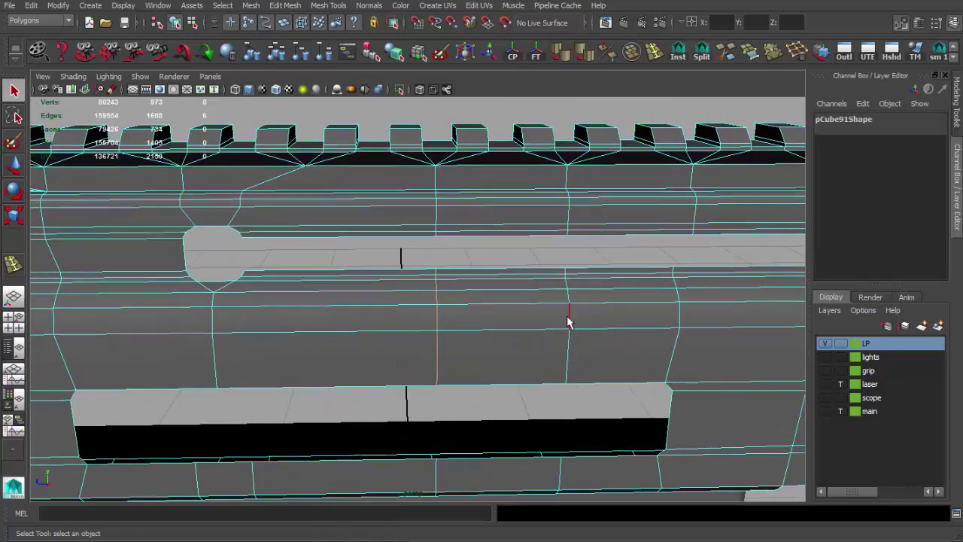
mouse_move(731, 125)
left_mouse_down("alt")
mouse_move(516, 316)
mouse_move(536, 348)
left_mouse_up("alt")
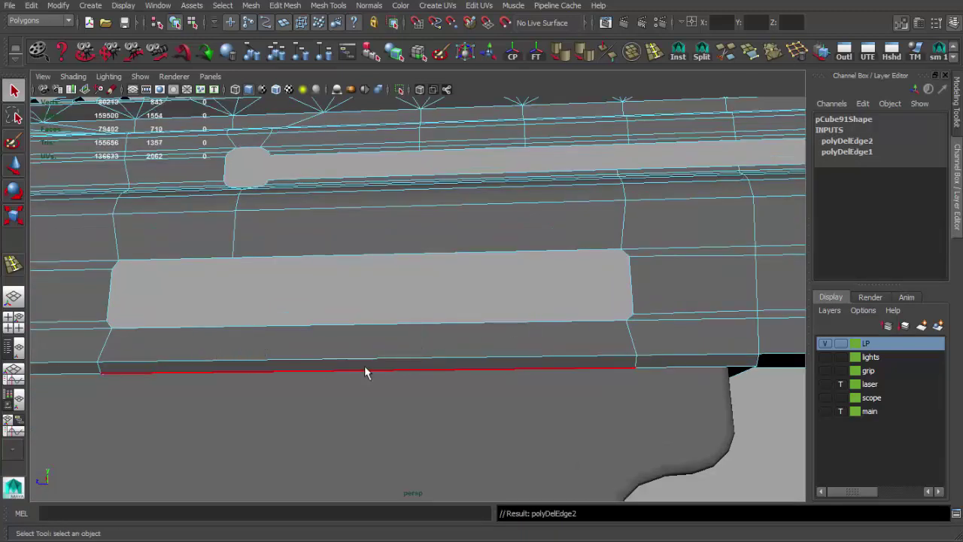
left_click_drag(365, 372, 561, 291, "alt")
key("F8")
mouse_move(552, 333)
left_mouse_down("alt")
mouse_move(554, 359)
mouse_move(583, 357)
mouse_move(436, 308)
mouse_move(457, 329)
mouse_move(434, 303)
mouse_move(429, 360)
left_mouse_up("alt")
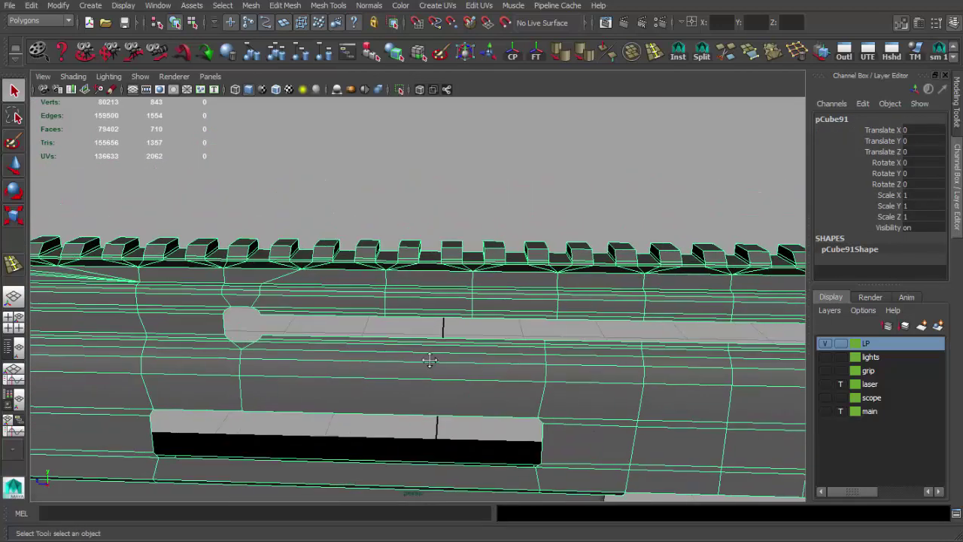
scroll(429, 359, "up", 3)
- Merge stray vertex pairs below the rail
right_click_drag(432, 339, 429, 311)
left_click(438, 332)
left_click(770, 56)
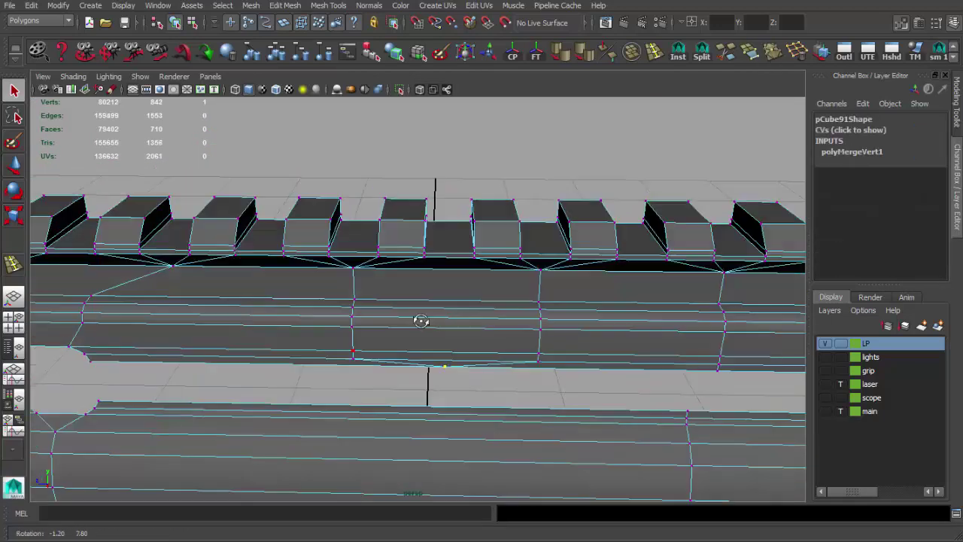
left_click_drag(419, 318, 444, 364, "alt")
left_click(447, 359)
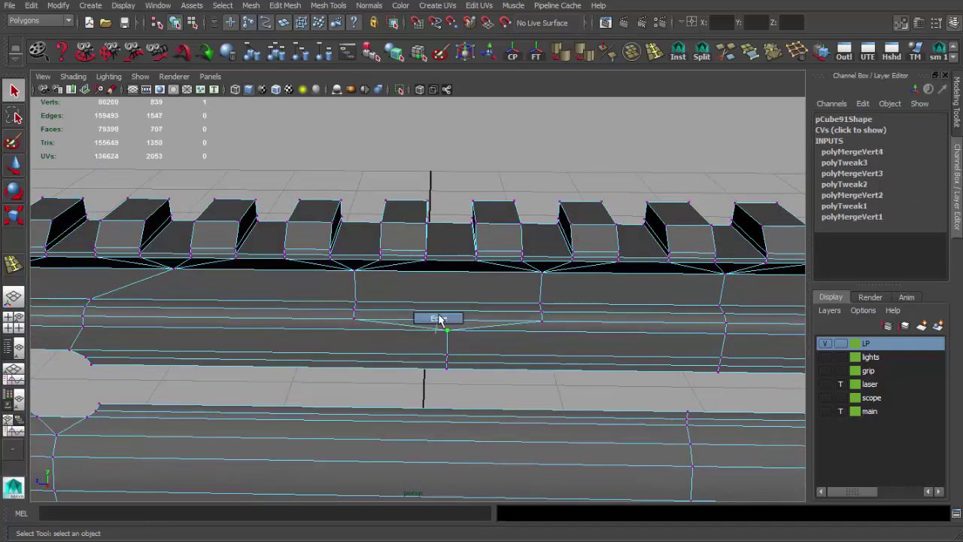
left_click(447, 311)
left_click_drag(447, 316, 376, 310, "alt")
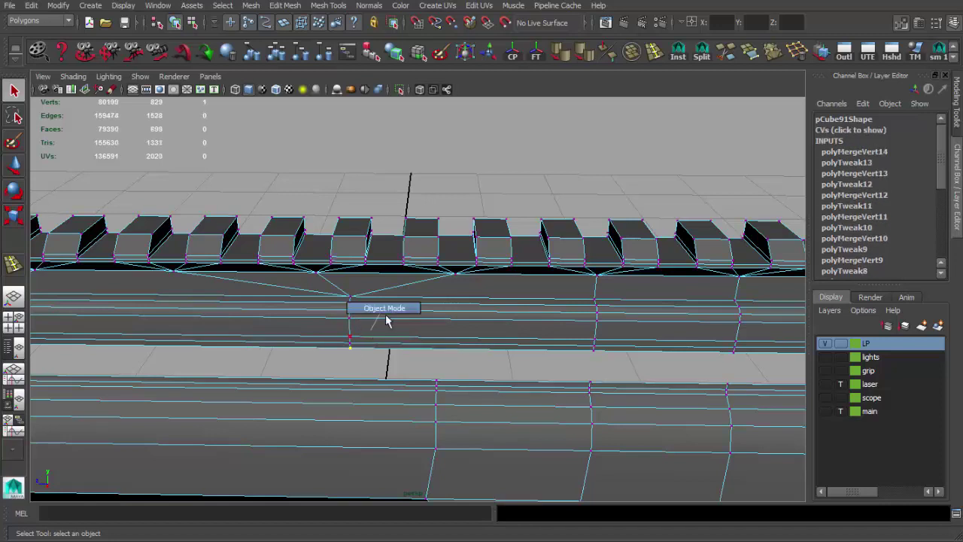
right_click_drag(385, 320, 385, 316)
right_click_drag(385, 316, 401, 213, "alt")
- Drag several receiver vertices onto their neighbours, removing a sliver face
right_click_drag(446, 246, 449, 295, "alt")
key("F9")
left_click_drag(348, 287, 449, 305)
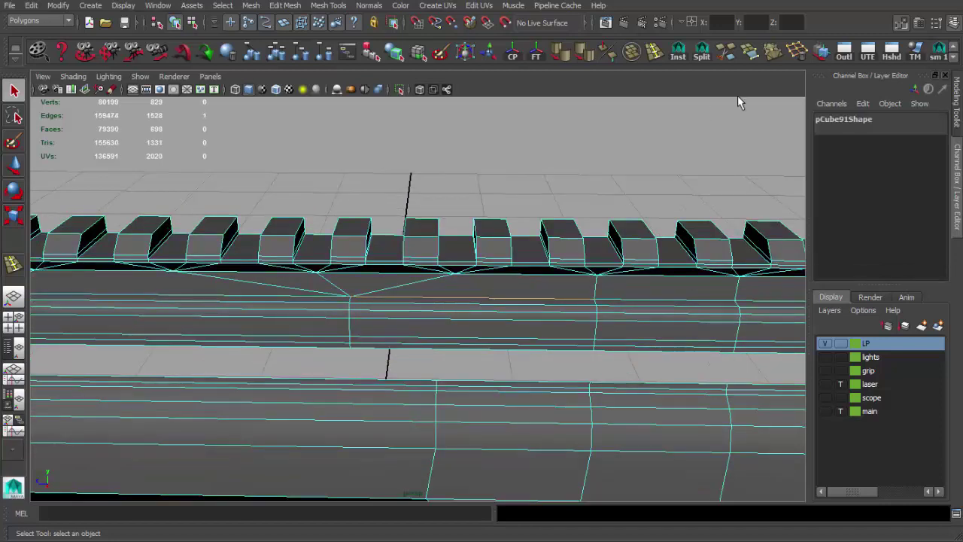
right_click_drag(449, 294, 553, 288, "alt")
left_click_drag(493, 310, 493, 317)
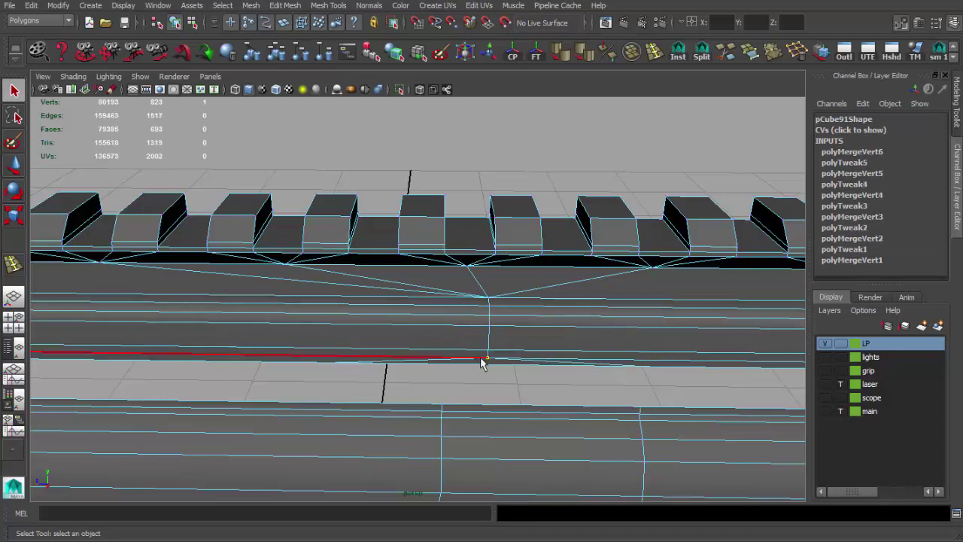
mouse_move(519, 342)
left_mouse_down("alt")
mouse_move(471, 301)
mouse_move(476, 347)
left_mouse_up("alt")
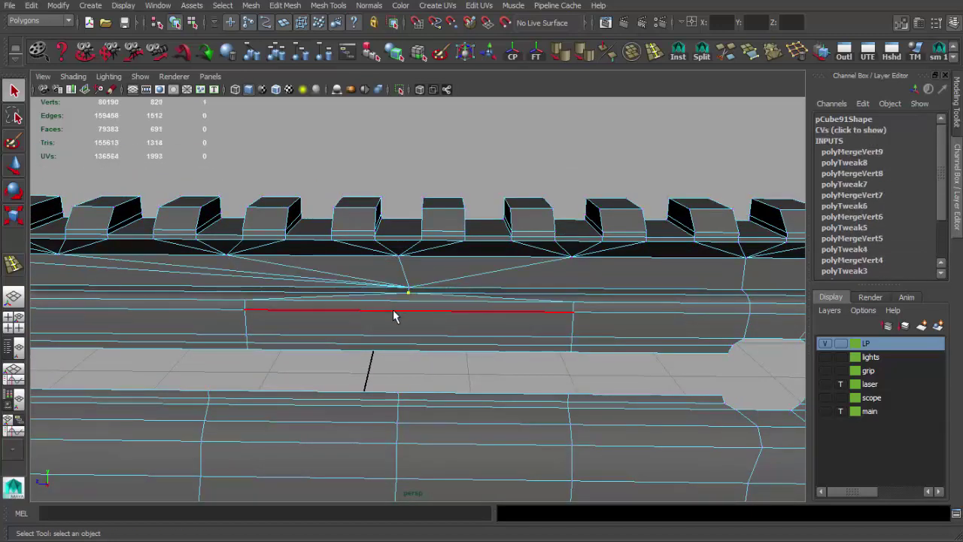
left_click_drag(404, 324, 407, 311)
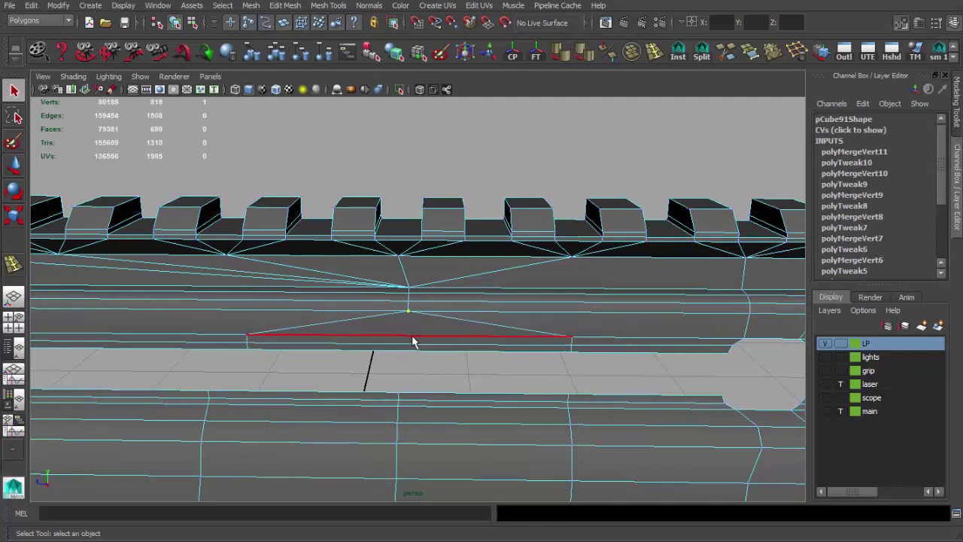
key("F8")
- Delete an unneeded edge on the receiver
mouse_move(404, 348)
left_mouse_down("alt")
mouse_move(407, 333)
mouse_move(238, 206)
mouse_move(344, 249)
mouse_move(427, 252)
mouse_move(394, 275)
mouse_move(217, 253)
mouse_move(327, 251)
mouse_move(291, 256)
mouse_move(404, 326)
mouse_move(374, 236)
mouse_move(370, 279)
mouse_move(392, 286)
mouse_move(233, 251)
left_mouse_up("alt")
key("F10")
left_click(378, 300)
left_click(788, 59)
- Merge the vertices beside the rail cutout and two pairs along the lower edge
mouse_move(509, 267)
left_mouse_down("alt")
mouse_move(397, 258)
mouse_move(474, 303)
mouse_move(261, 260)
mouse_move(403, 255)
mouse_move(414, 243)
left_mouse_up("alt")
mouse_move(414, 243)
right_mouse_down("alt")
mouse_move(378, 236)
mouse_move(391, 303)
mouse_move(441, 309)
right_mouse_up("alt")
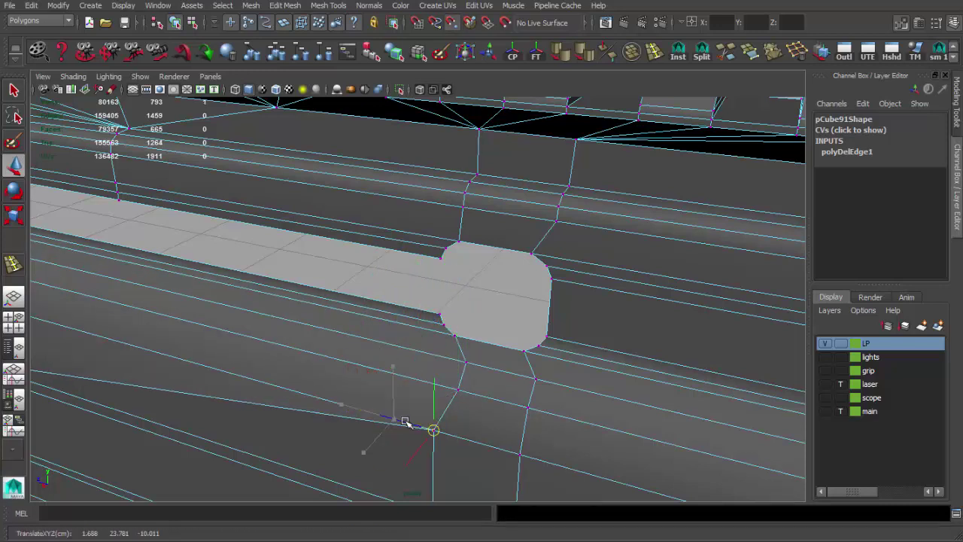
left_click_drag(405, 422, 466, 369, "alt")
key("q")
left_click_drag(459, 318, 516, 334)
left_click(773, 52)
left_click_drag(467, 354, 482, 363, "alt")
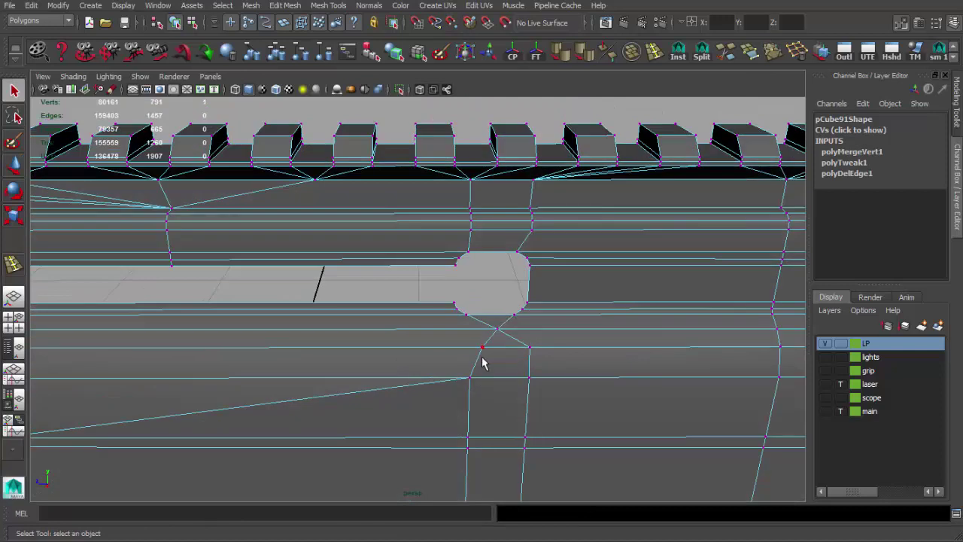
left_click_drag(543, 391, 452, 351, "alt")
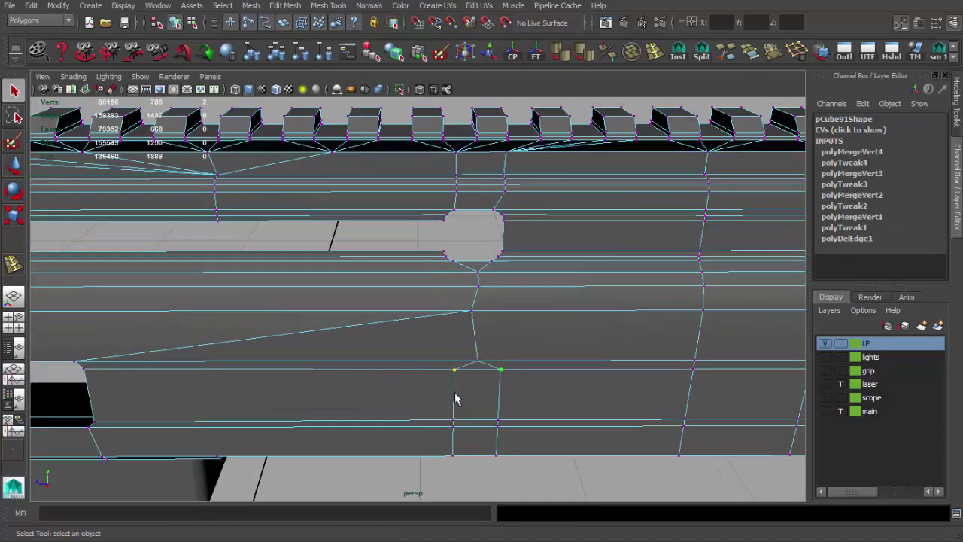
left_click_drag(486, 437, 533, 427, "alt")
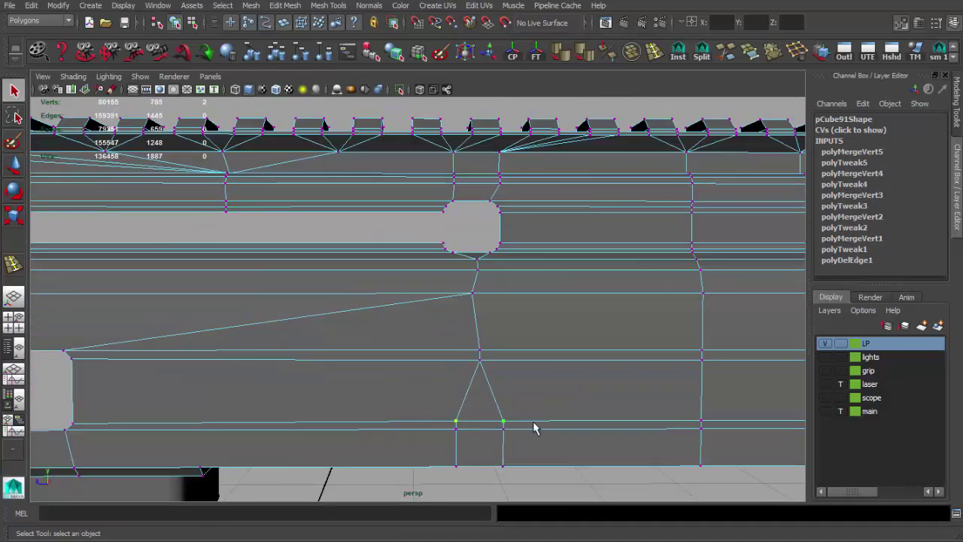
left_click_drag(490, 455, 486, 472, "alt")
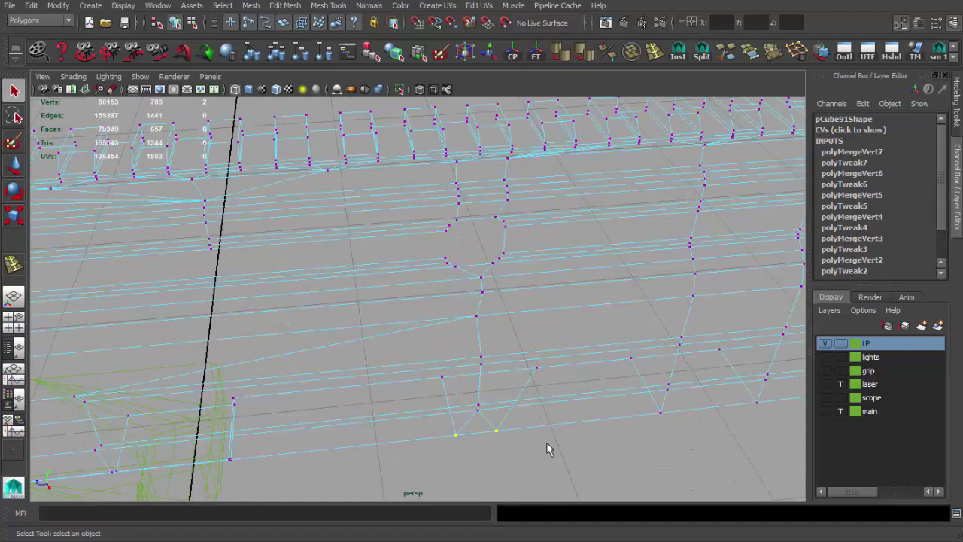
left_click_drag(548, 449, 509, 407, "alt")
- Move a vertex on the stock mesh into place
key("5")
key("F8")
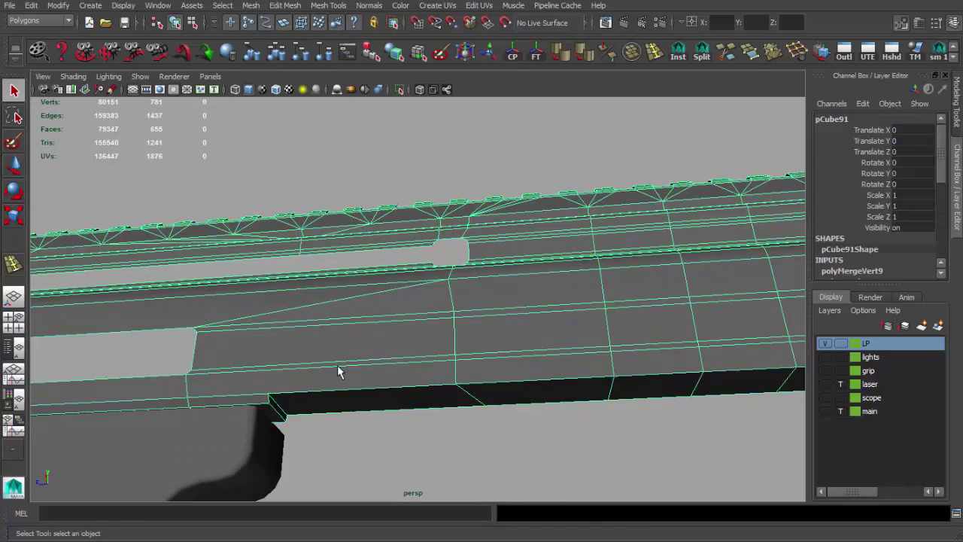
left_click_drag(399, 123, 381, 273, "alt")
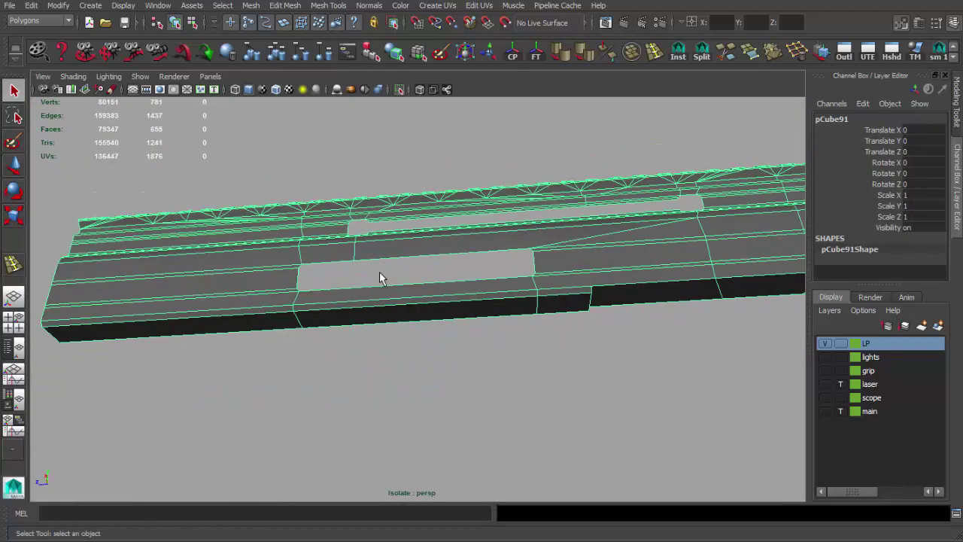
scroll(396, 319, "up", 3)
right_click(354, 376)
right_click_drag(355, 376, 375, 361)
left_click_drag(370, 425, 519, 391)
key("q")
scroll(402, 311, "down", 3)
key("w")
mouse_move(354, 323)
left_mouse_down()
mouse_move(439, 329)
mouse_move(351, 348)
mouse_move(513, 325)
left_mouse_up()
- Select the vertices at the stock's end and merge them together
left_click(264, 365)
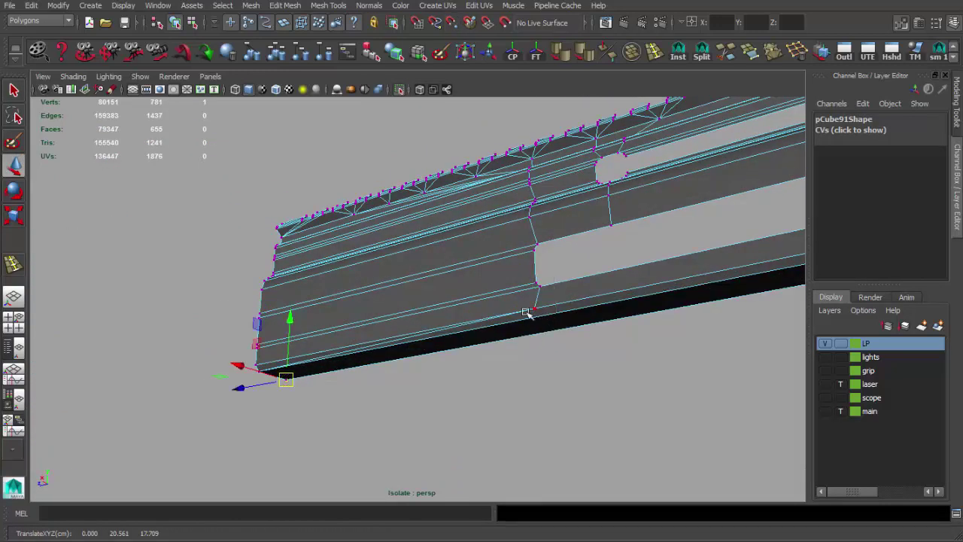
key("q")
mouse_move(272, 361)
left_mouse_down("alt")
mouse_move(369, 327)
mouse_move(359, 273)
left_mouse_up("alt")
mouse_move(250, 283)
left_mouse_down()
mouse_move(271, 303)
mouse_move(213, 220)
left_mouse_up()
mouse_move(213, 220)
left_mouse_down()
mouse_move(244, 258)
mouse_move(294, 221)
mouse_move(522, 296)
mouse_move(339, 300)
left_mouse_up()
key("ctrl+z")
key("ctrl+z")
key("ctrl+z")
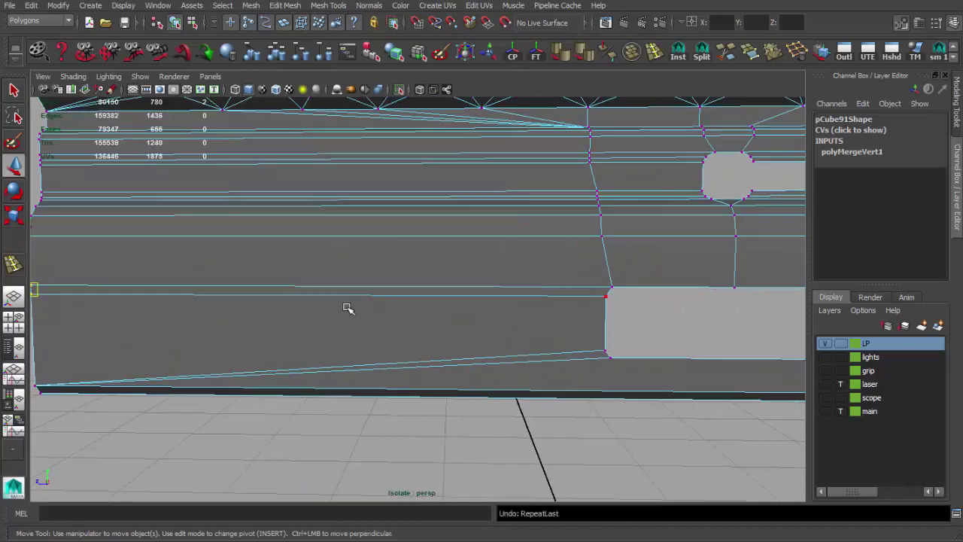
key("ctrl+z")
key("ctrl+z")
key("ctrl+z")
key("ctrl+z")
key("ctrl+z")
key("ctrl+z")
right_click_drag(303, 264, 242, 253, "alt")
mouse_move(242, 253)
left_mouse_down("alt")
mouse_move(431, 269)
mouse_move(289, 266)
left_mouse_up("alt")
mouse_move(181, 299)
left_mouse_down("alt")
mouse_move(175, 266)
mouse_move(193, 259)
left_mouse_up("alt")
left_click(772, 51)
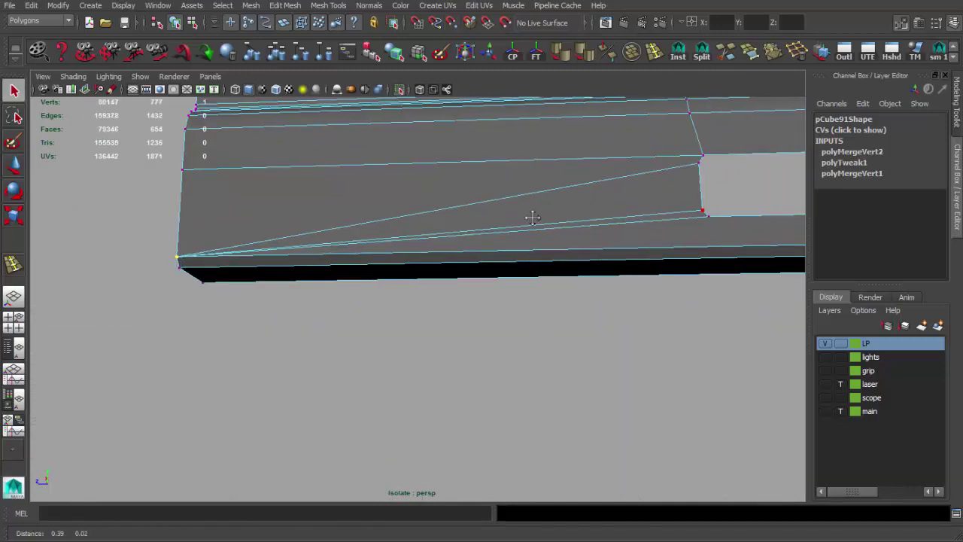
- Merge the selected stock vertices with a 0.0010 threshold
key("F8")
mouse_move(527, 216)
right_mouse_down("alt")
mouse_move(414, 258)
mouse_move(196, 216)
right_mouse_up("alt")
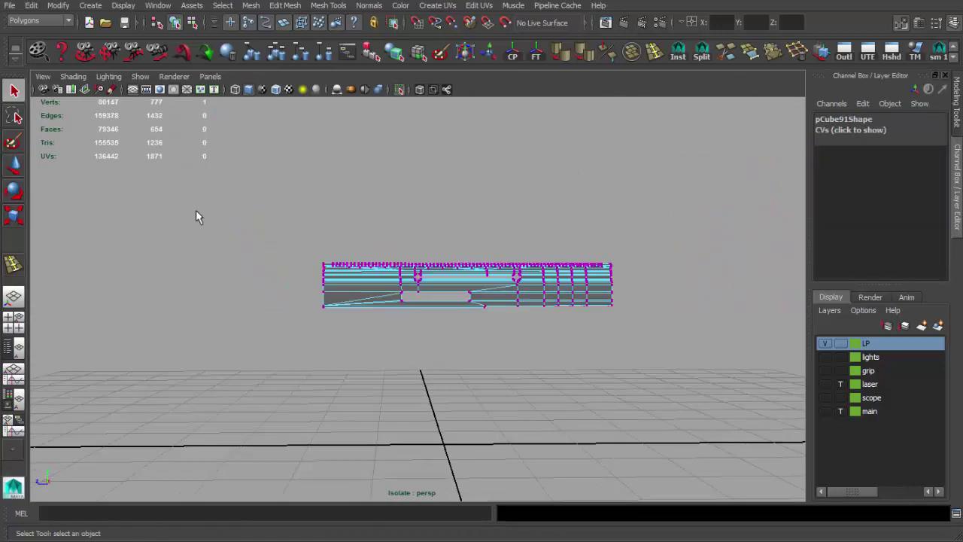
key("F9")
key("f")
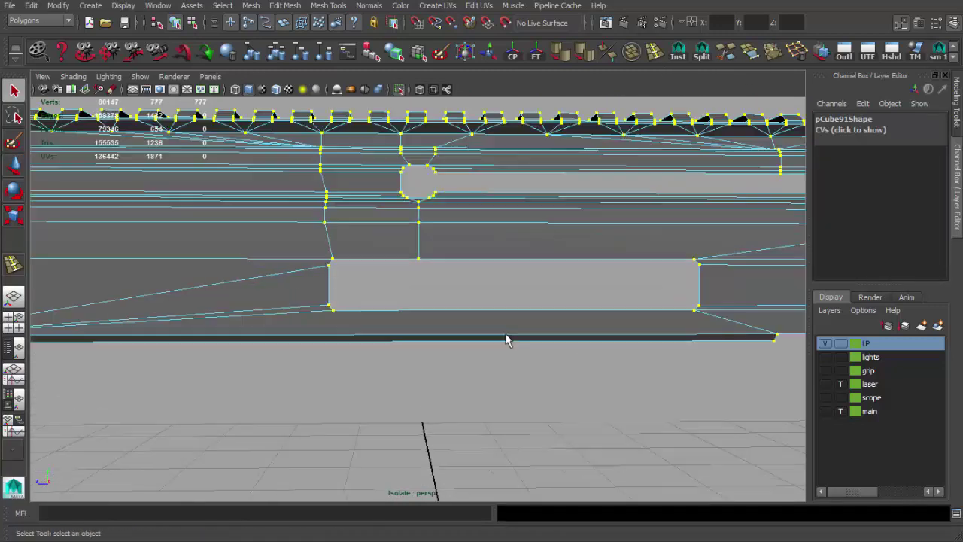
right_click_drag(448, 235, 457, 197, "shift")
right_click_drag(552, 179, 551, 179, "shift")
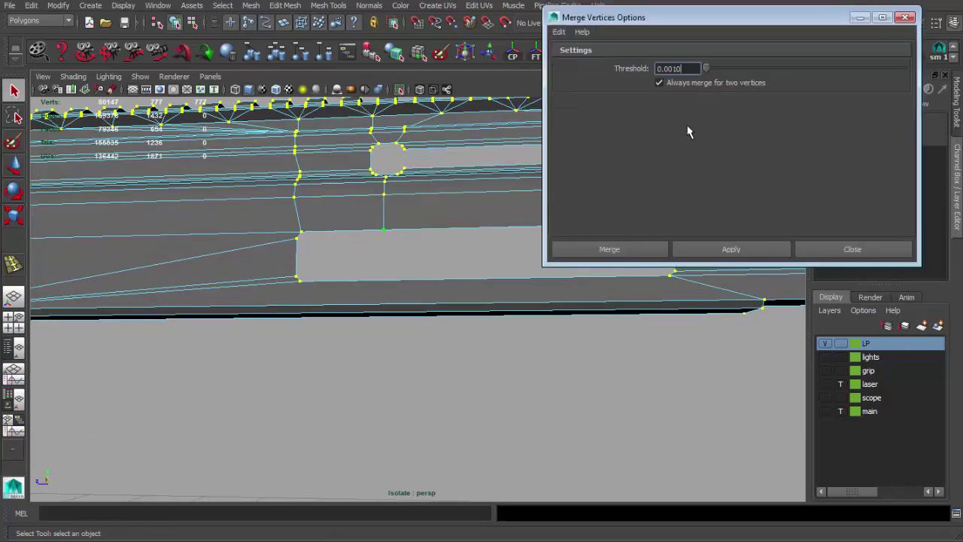
left_click(823, 254)
- Select long horizontal edges on the stock mesh for softening
key("F8")
right_click_drag(500, 203, 432, 329, "alt")
mouse_move(431, 328)
left_mouse_down("alt")
mouse_move(471, 299)
mouse_move(428, 293)
mouse_move(430, 269)
mouse_move(504, 275)
left_mouse_up("alt")
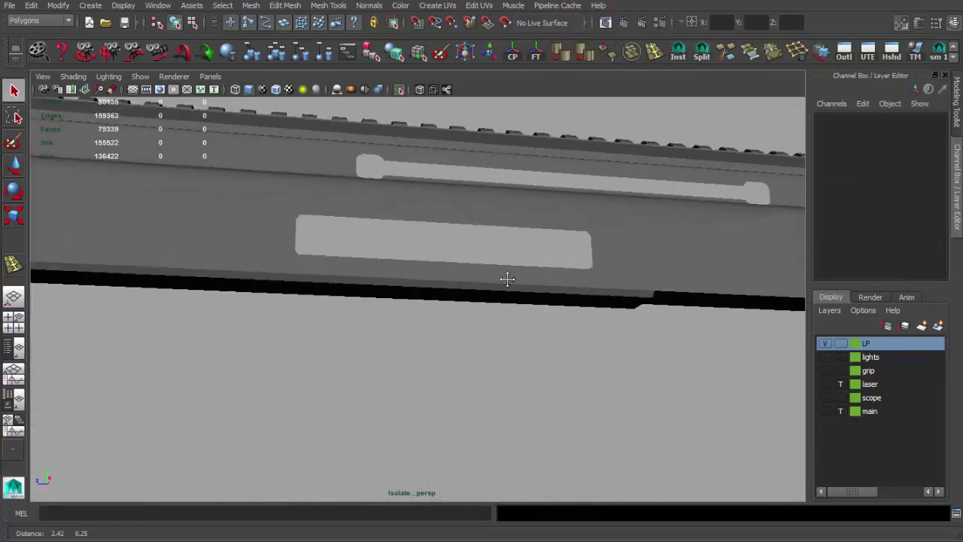
mouse_move(504, 275)
right_mouse_down("alt")
mouse_move(391, 351)
mouse_move(432, 287)
right_mouse_up("alt")
left_click(432, 287)
key("F10")
left_click(484, 287)
left_click(503, 280)
mouse_move(503, 280)
left_mouse_down("alt")
mouse_move(361, 253)
mouse_move(455, 266)
mouse_move(383, 266)
mouse_move(422, 271)
mouse_move(468, 248)
left_mouse_up("alt")
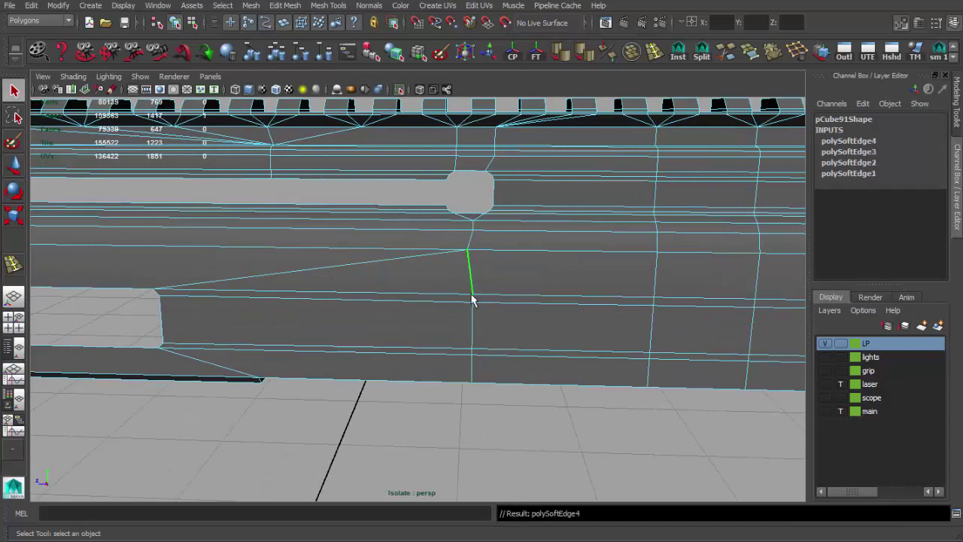
- Frame the whole stock from the front and select the stock mesh
scroll(470, 322, "down", 3)
mouse_move(468, 318)
left_mouse_down("alt")
mouse_move(183, 243)
mouse_move(282, 233)
mouse_move(512, 263)
mouse_move(356, 275)
left_mouse_up("alt")
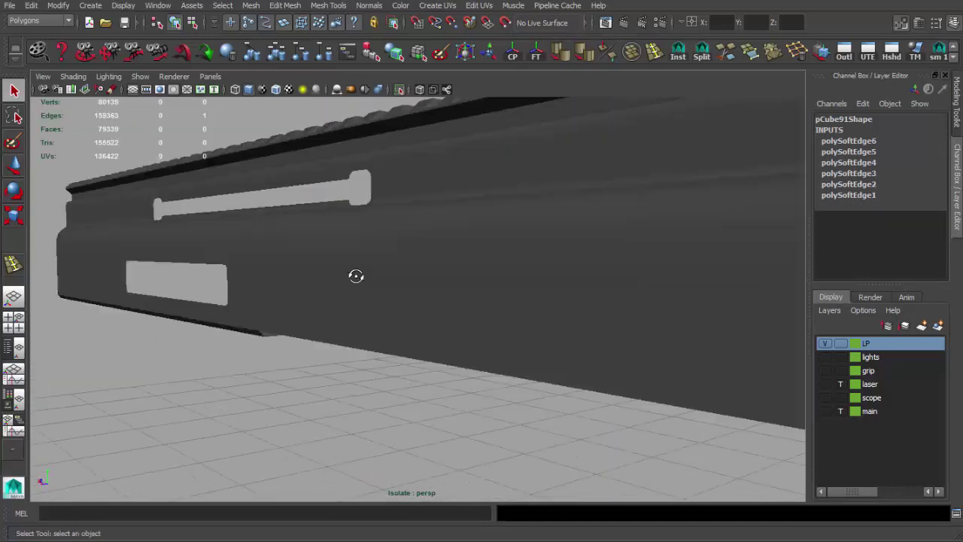
left_click(415, 380)
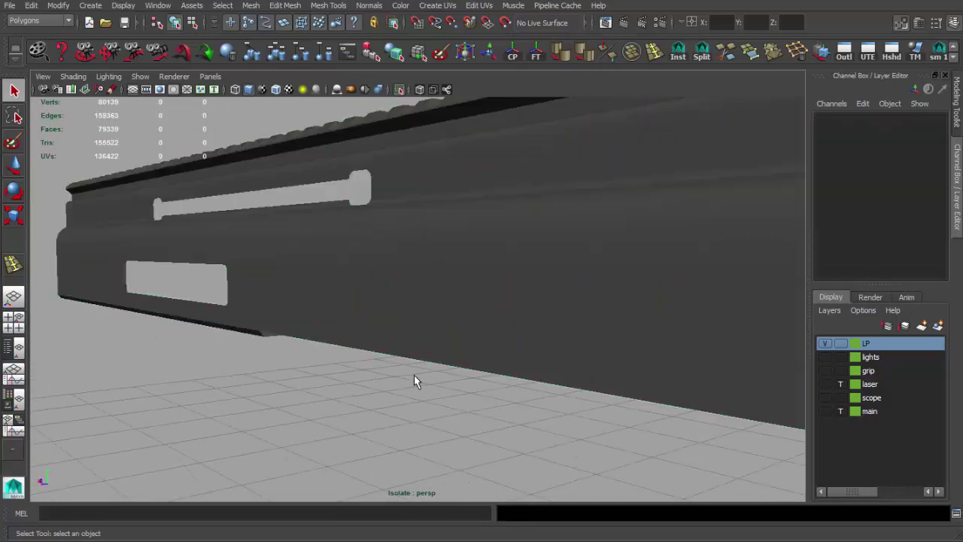
left_click_drag(414, 381, 380, 301, "alt")
scroll(380, 300, "down", 5)
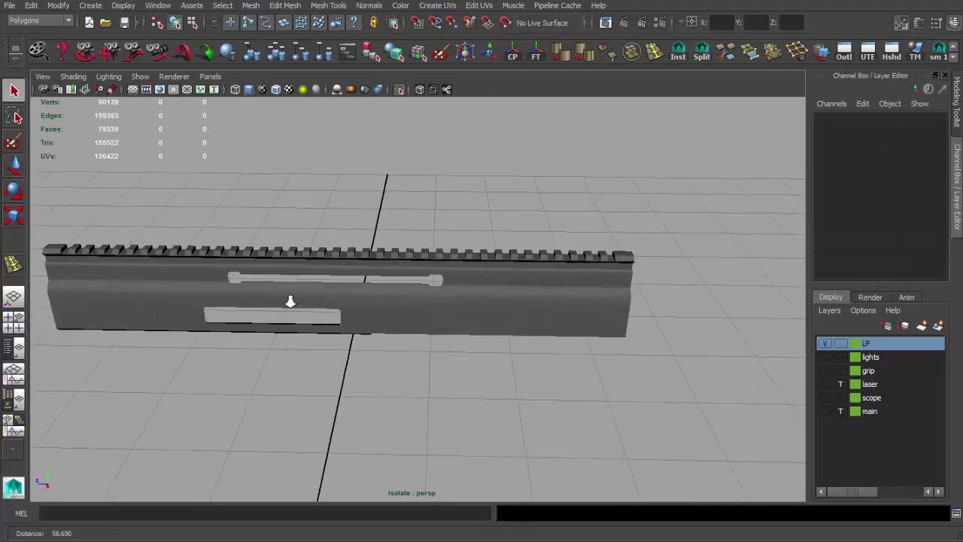
scroll(424, 315, "up", 5)
left_click(424, 315)
- Cut a new edge across the face beside the lower slot with the Split Polygon Tool
scroll(610, 344, "up", 2)
scroll(483, 294, "up", 2)
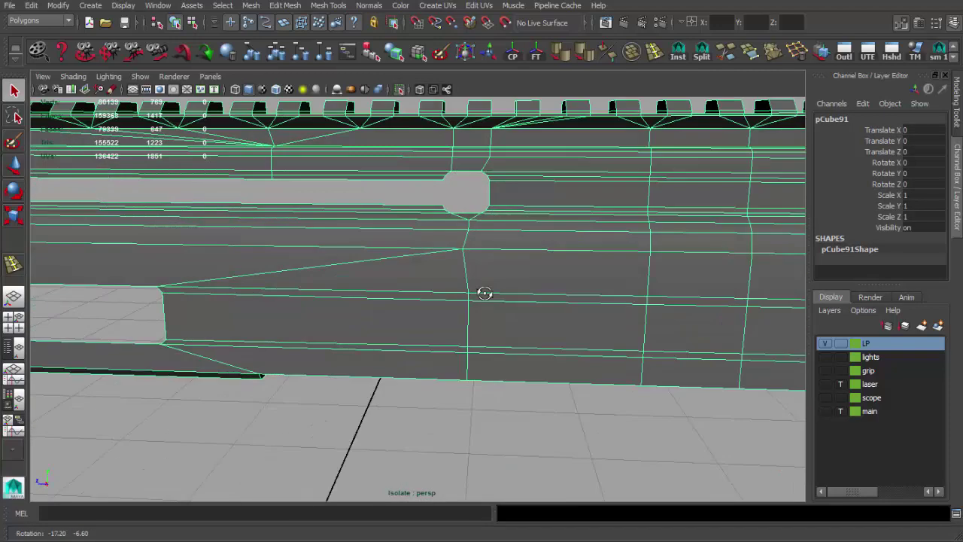
scroll(483, 294, "up", 2)
scroll(492, 157, "up", 1)
key("y")
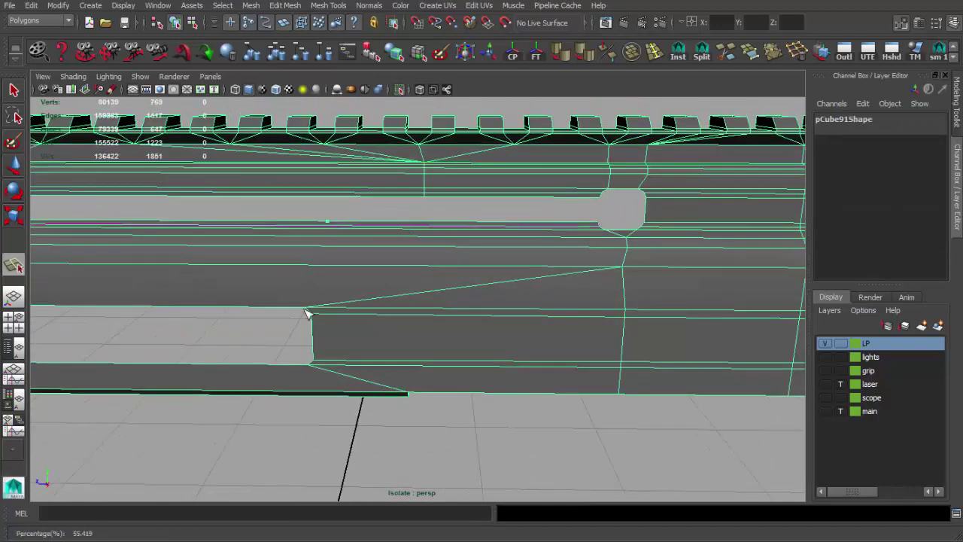
key("q")
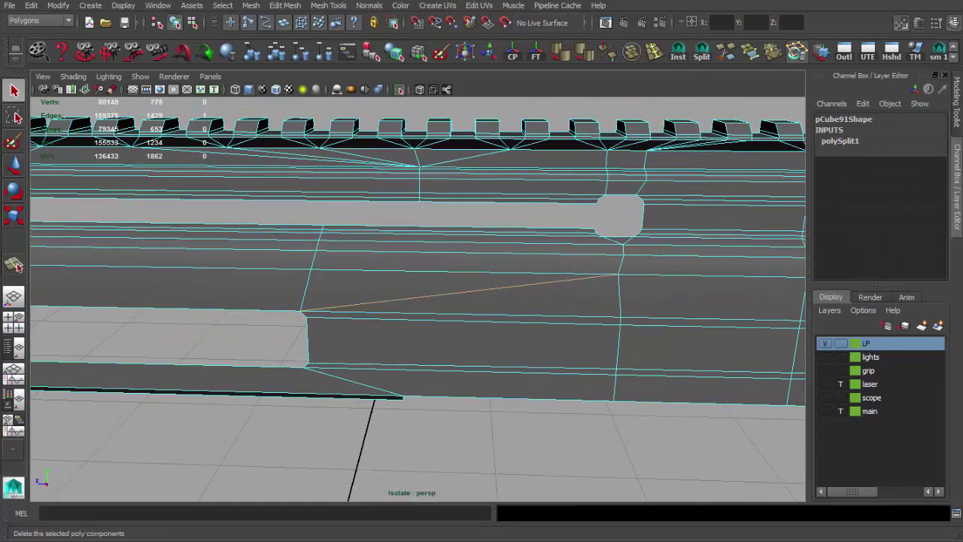
key("F8")
- From a side-on view, select a band of faces along the stock
scroll(484, 268, "down", 3)
left_click(602, 344)
mouse_move(338, 249)
left_mouse_down("alt")
mouse_move(587, 331)
mouse_move(508, 291)
left_mouse_up("alt")
left_click(426, 294)
right_click_drag(426, 294, 424, 354)
double_click(328, 245)
key("F10")
- Switch the stock to edge editing and apply an edge command to the selection
key("F8")
scroll(580, 383, "up", 5)
key("F10")
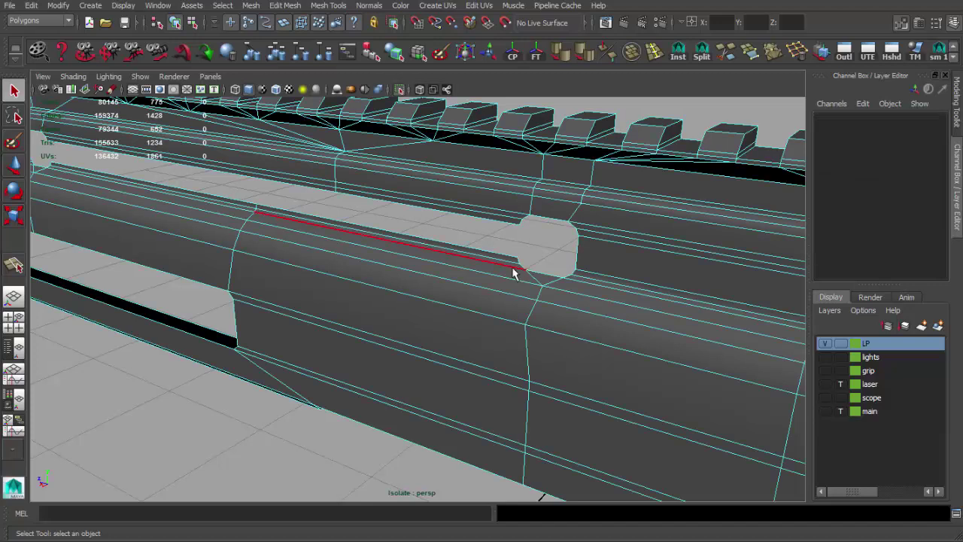
left_click_drag(452, 269, 426, 268, "alt")
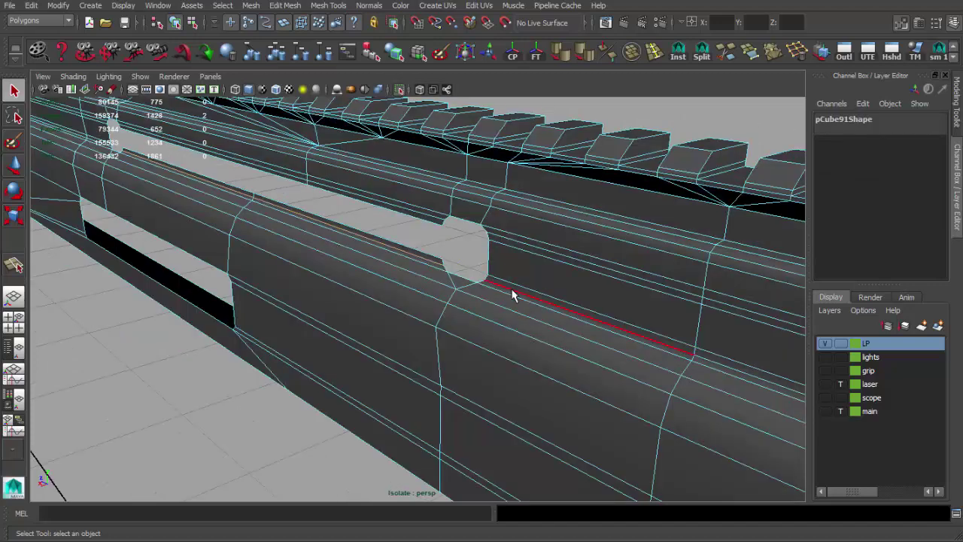
scroll(511, 295, "up", 3)
left_click(471, 257)
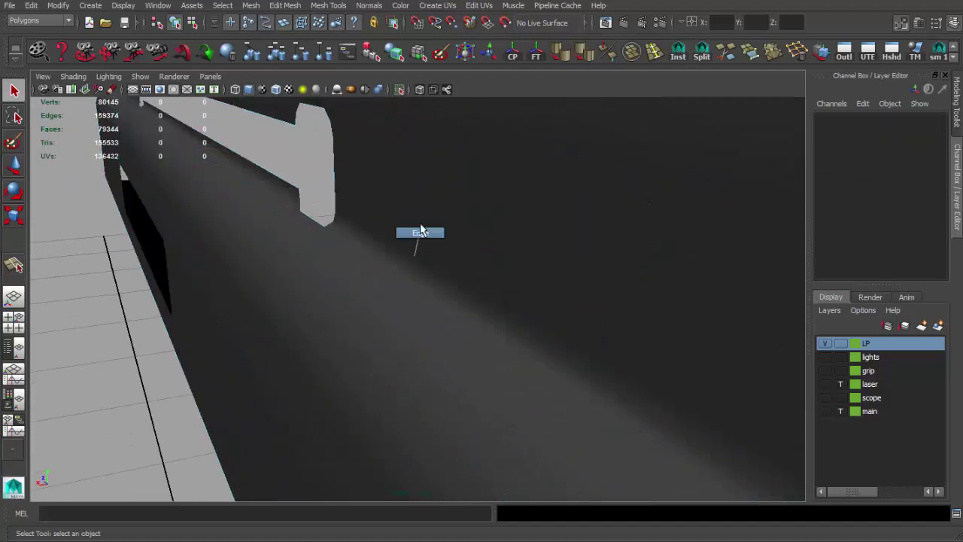
right_click_drag(415, 254, 420, 230)
- Undo the recent edge changes and the stock selection
key("ctrl+z")
key("ctrl+z")
key("ctrl+z")
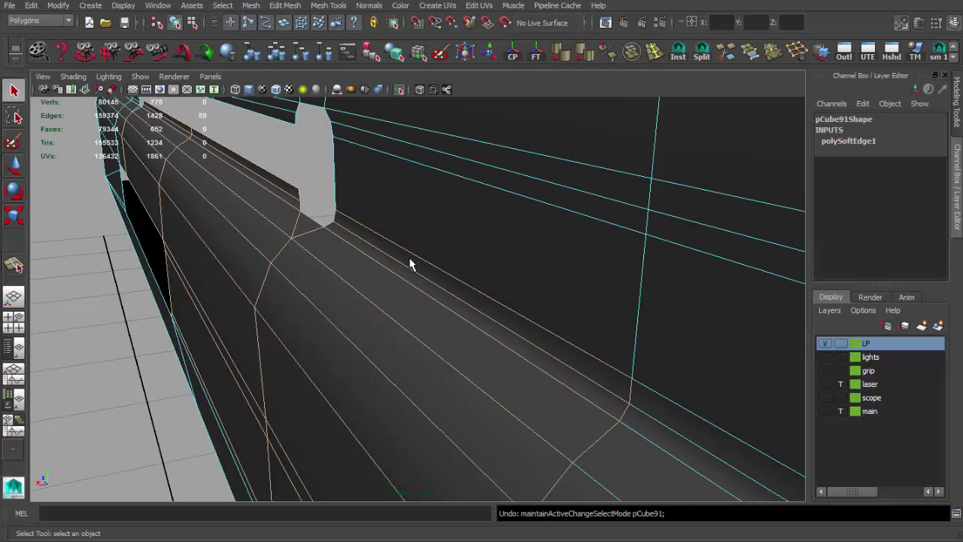
key("ctrl+z")
key("ctrl+z")
key("ctrl+z")
key("ctrl+z")
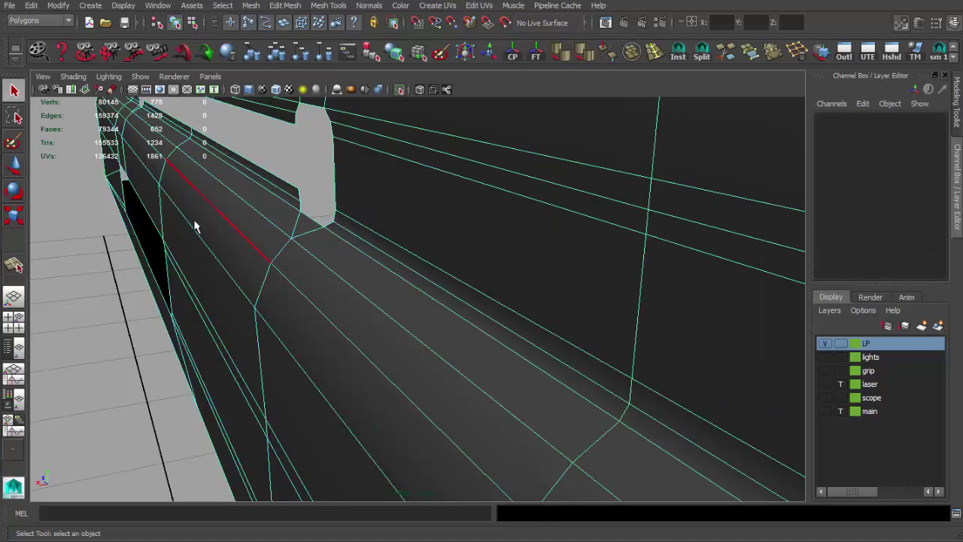
key("ctrl+z")
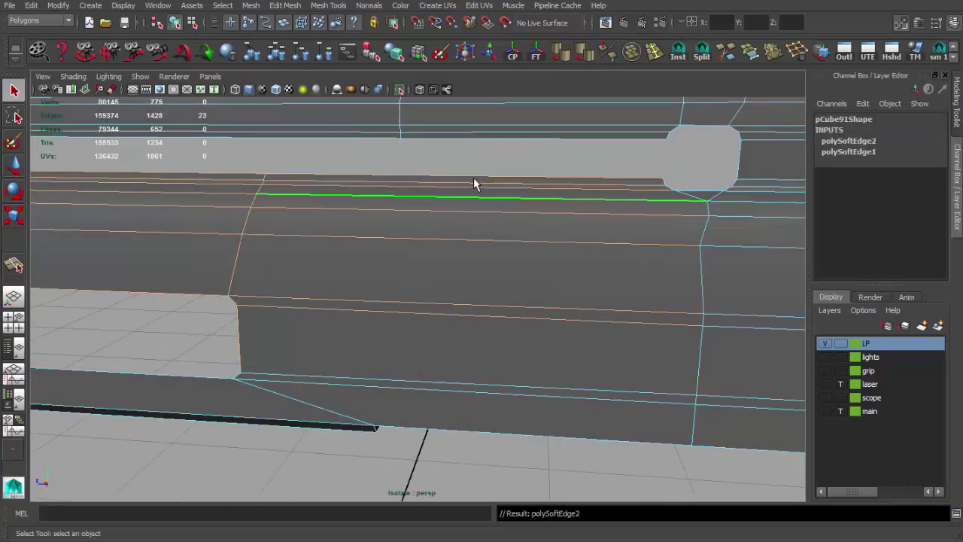
left_click_drag(452, 207, 524, 257, "alt")
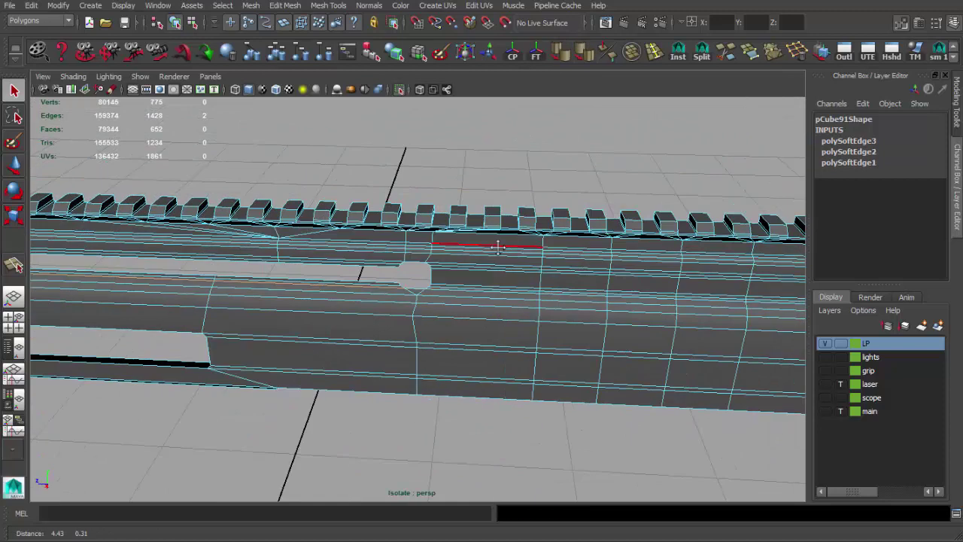
key("ctrl+z")
key("ctrl+z")
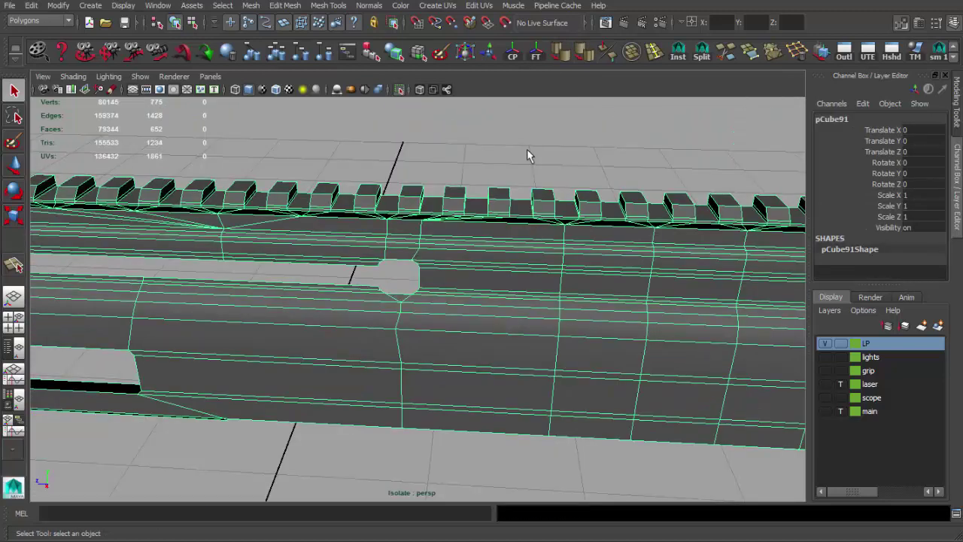
key("ctrl+z")
key("ctrl+z")
- Select the vertices near the lower slot's corner on the stock
left_click(589, 254)
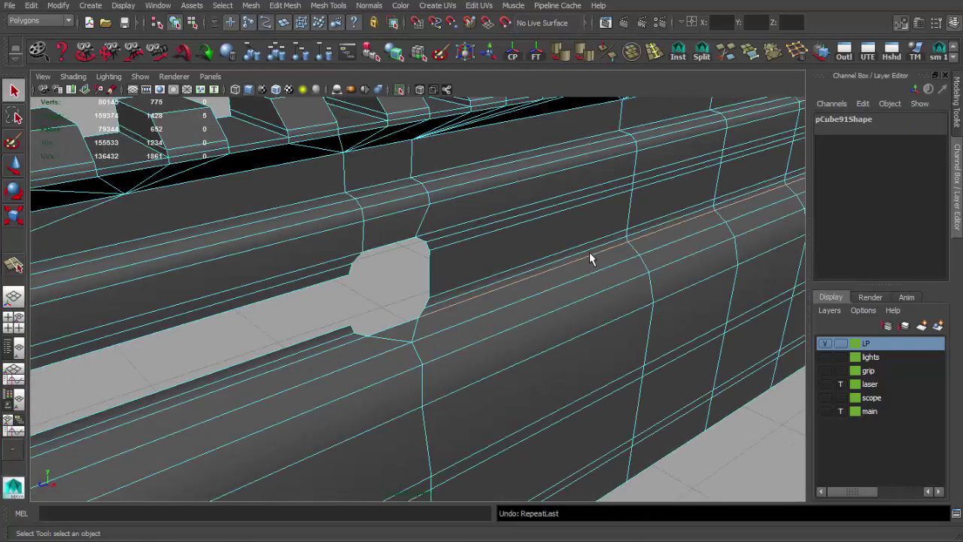
mouse_move(590, 205)
left_mouse_down("alt")
mouse_move(634, 247)
mouse_move(640, 218)
mouse_move(529, 221)
mouse_move(436, 210)
mouse_move(314, 172)
mouse_move(520, 188)
mouse_move(418, 179)
mouse_move(391, 200)
left_mouse_up("alt")
left_click(391, 200)
key("F10")
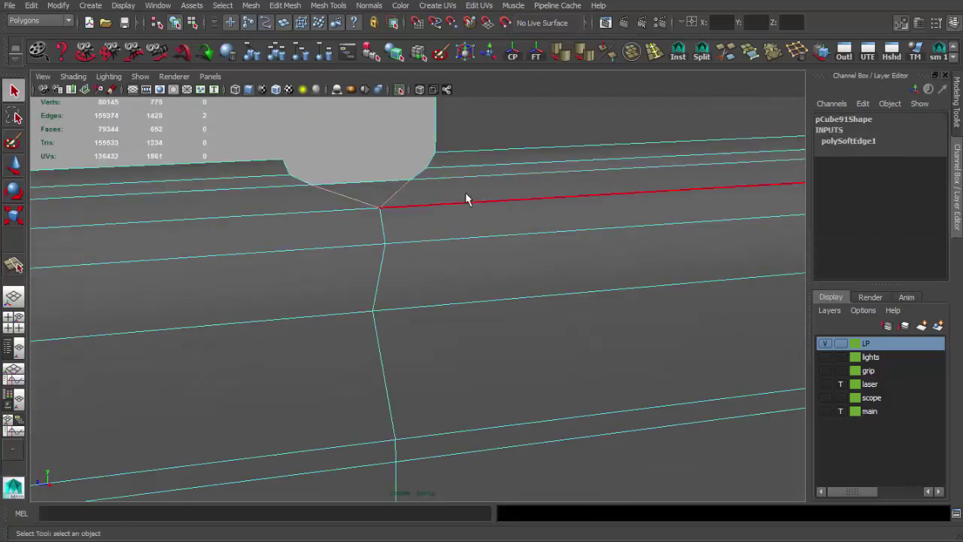
left_click_drag(465, 198, 434, 204, "alt")
key("F9")
left_click_drag(332, 226, 381, 261)
key("F8")
- Get an angled close view of the whole stock and reselect the stock mesh
mouse_move(292, 245)
left_mouse_down("alt")
mouse_move(347, 200)
mouse_move(549, 382)
mouse_move(586, 256)
mouse_move(701, 309)
mouse_move(466, 244)
left_mouse_up("alt")
right_click_drag(613, 269, 376, 241, "alt")
mouse_move(376, 240)
left_mouse_down("alt")
mouse_move(263, 226)
mouse_move(325, 226)
mouse_move(350, 208)
mouse_move(374, 232)
mouse_move(314, 223)
left_mouse_up("alt")
left_click(322, 243)
left_click(321, 243)
scroll(379, 228, "down", 5)
scroll(313, 223, "up", 5)
right_click_drag(314, 223, 404, 230, "alt")
mouse_move(404, 230)
left_mouse_down("alt")
mouse_move(348, 256)
mouse_move(370, 263)
mouse_move(361, 262)
left_mouse_up("alt")
left_click(376, 236)
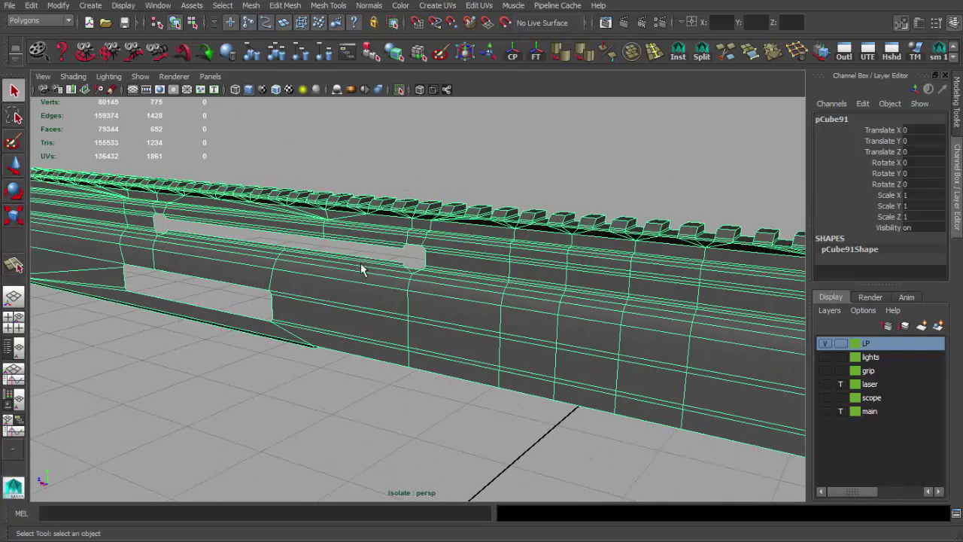
- Merge two vertices at the buttplate end and move the resulting vertex
scroll(292, 232, "up", 5)
scroll(459, 285, "up", 2)
key("F8")
mouse_move(479, 269)
left_mouse_down("alt")
mouse_move(445, 258)
mouse_move(466, 274)
left_mouse_up("alt")
left_click(767, 53)
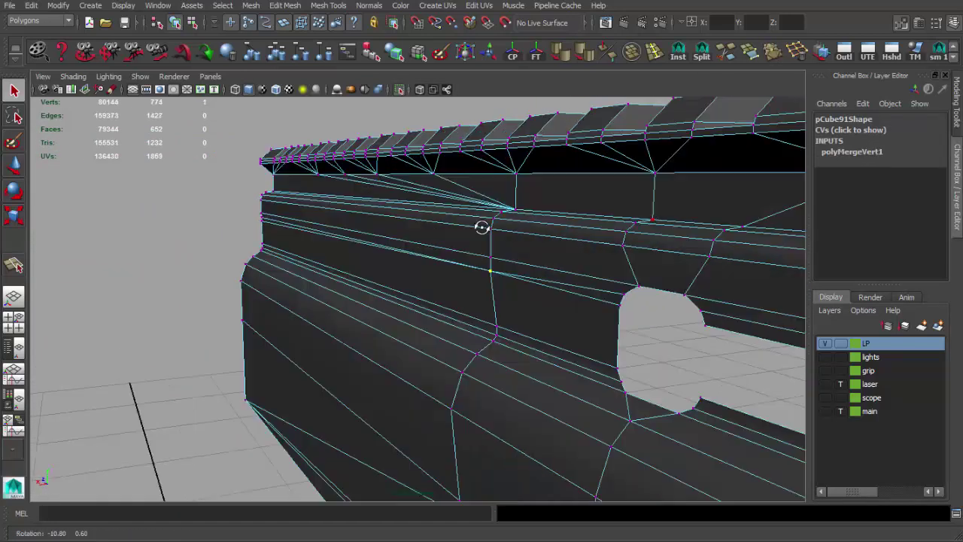
left_click_drag(482, 279, 524, 278, "alt")
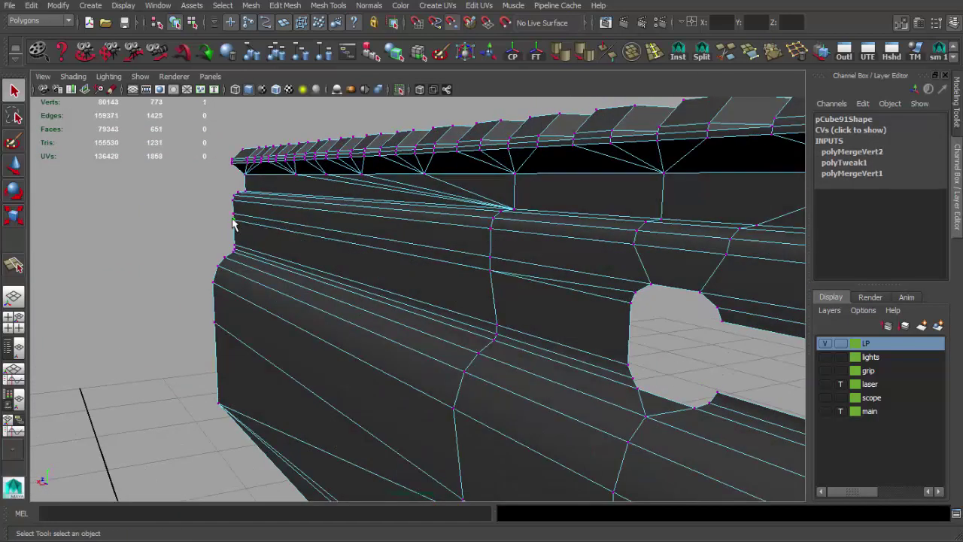
key("w")
left_click_drag(232, 222, 337, 249, "alt")
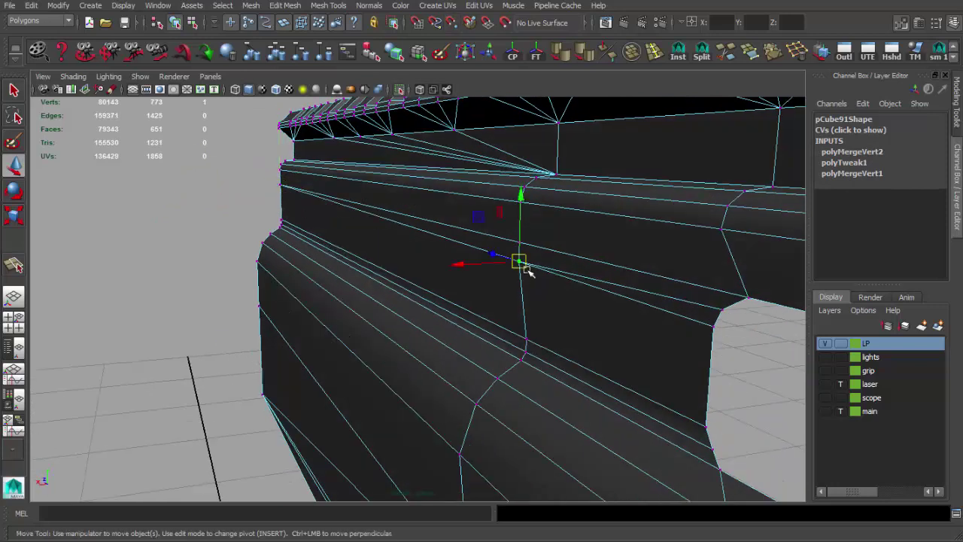
key("F8")
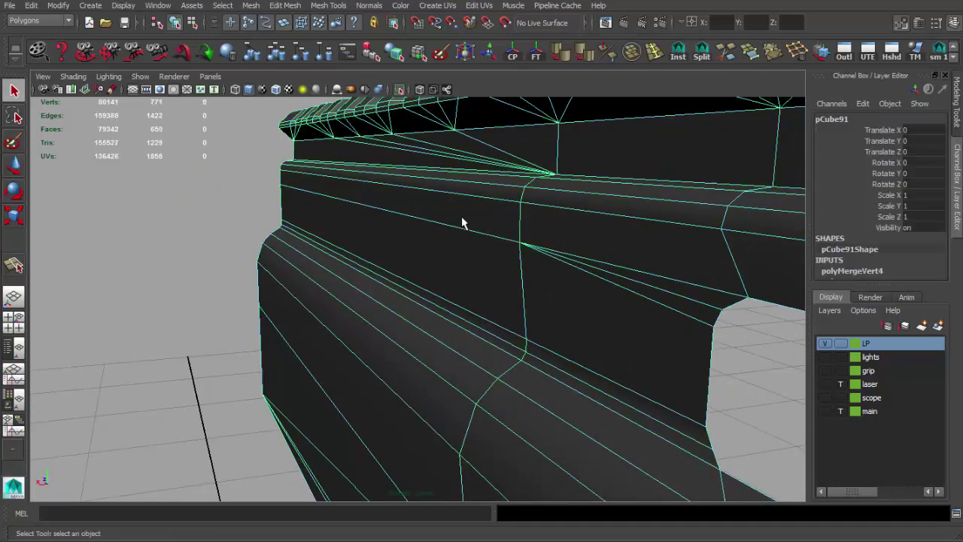
- Select the rail part and pick an edge along it in edge mode
left_click_drag(461, 216, 291, 215, "alt")
right_click_drag(290, 215, 357, 237, "alt")
middle_click_drag(537, 231, 374, 240, "alt")
left_click(374, 241)
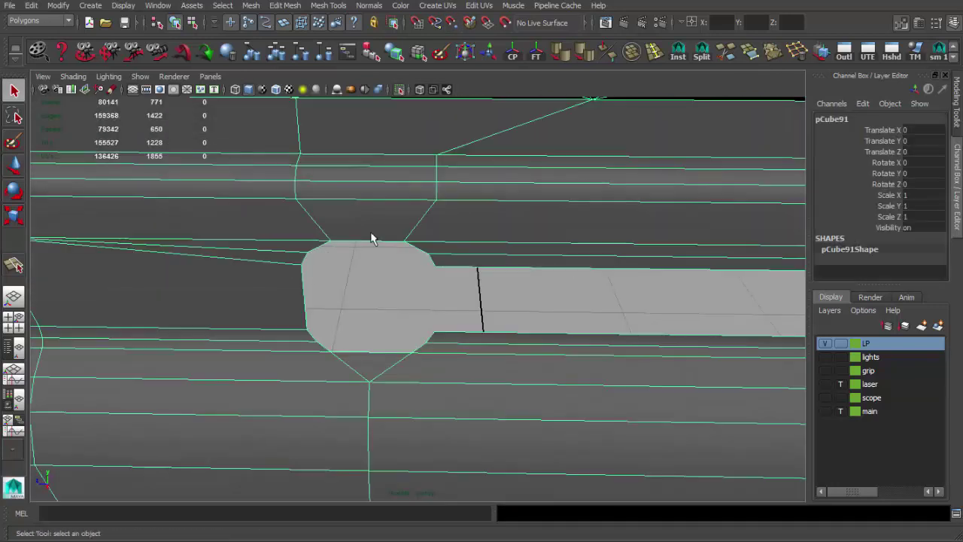
scroll(410, 258, "down", 3)
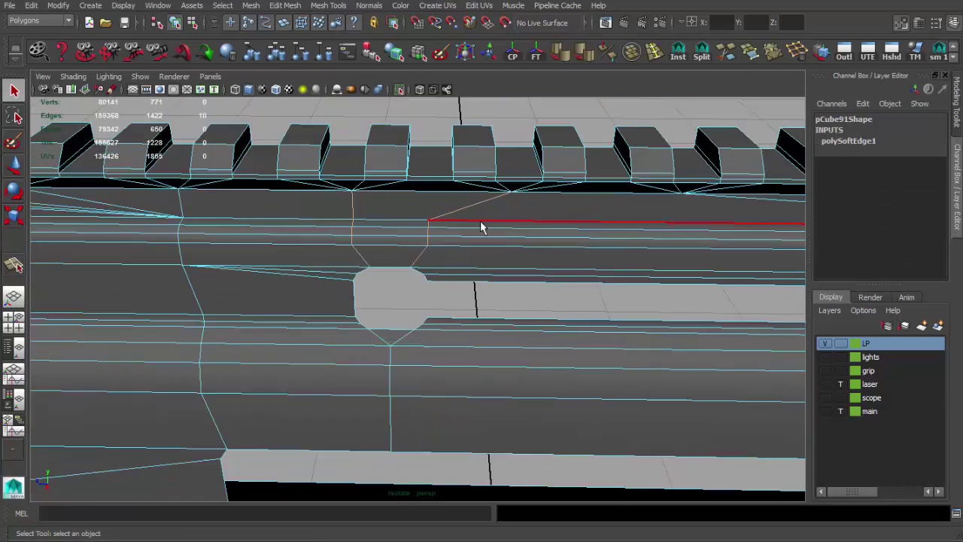
key("F10")
left_click(393, 360)
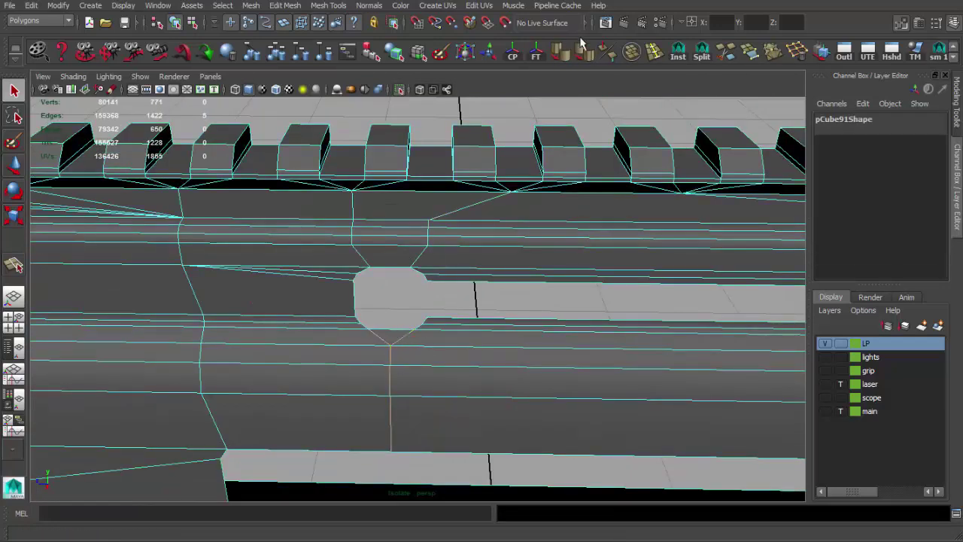
left_click(484, 229)
- From a lower angle, pick an edge near the rail's lower lip
mouse_move(484, 230)
left_mouse_down("alt")
mouse_move(505, 225)
mouse_move(383, 176)
left_mouse_up("alt")
scroll(553, 279, "up", 2)
key("F10")
left_click(444, 280)
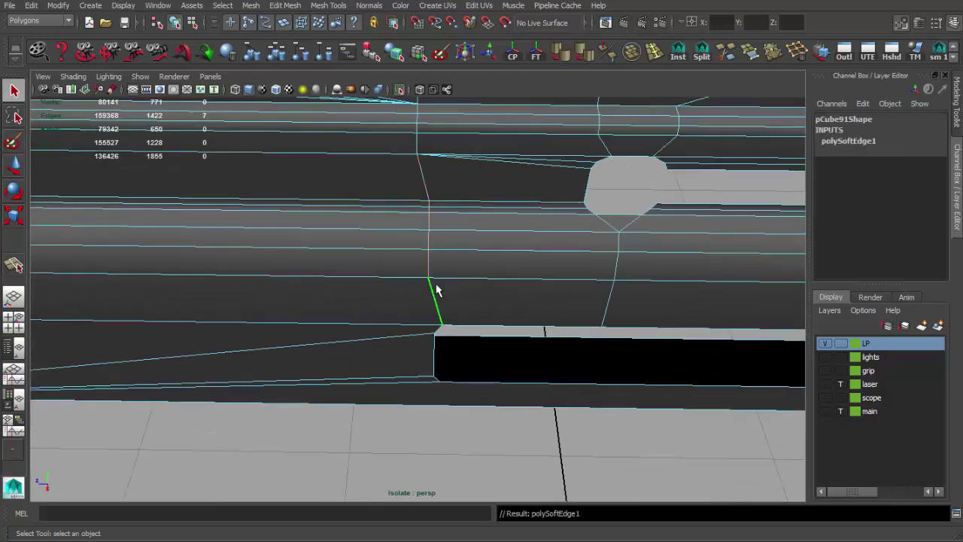
right_click_drag(532, 229, 526, 232)
- Select the rail mesh from a flat side view
mouse_move(520, 339)
left_mouse_down("alt")
mouse_move(516, 294)
mouse_move(606, 234)
mouse_move(562, 267)
mouse_move(494, 294)
mouse_move(225, 228)
mouse_move(292, 254)
mouse_move(383, 250)
mouse_move(346, 224)
mouse_move(401, 260)
left_mouse_up("alt")
scroll(402, 261, "up", 3)
left_click(482, 208)
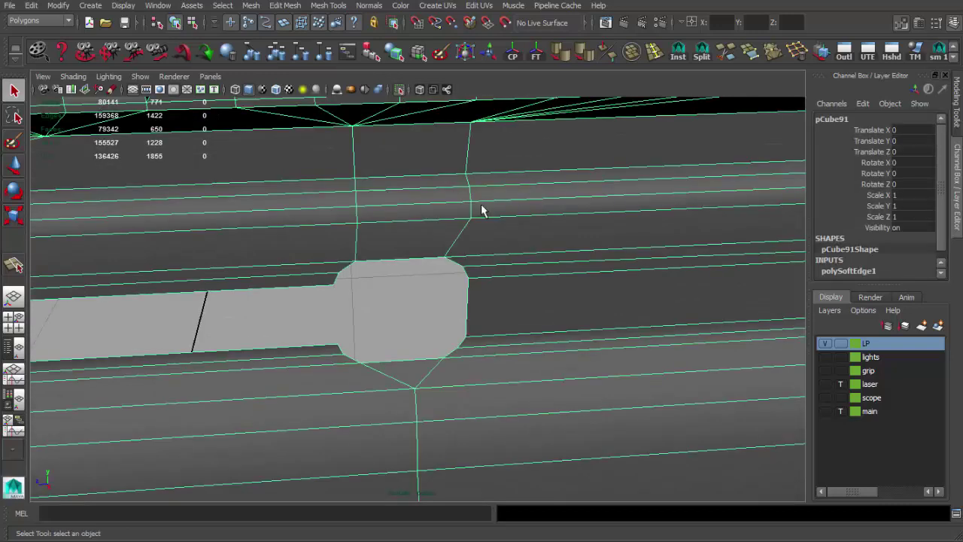
scroll(467, 232, "down", 5)
mouse_move(481, 224)
left_mouse_down("alt")
mouse_move(484, 157)
mouse_move(400, 189)
mouse_move(412, 235)
mouse_move(434, 228)
mouse_move(346, 216)
left_mouse_up("alt")
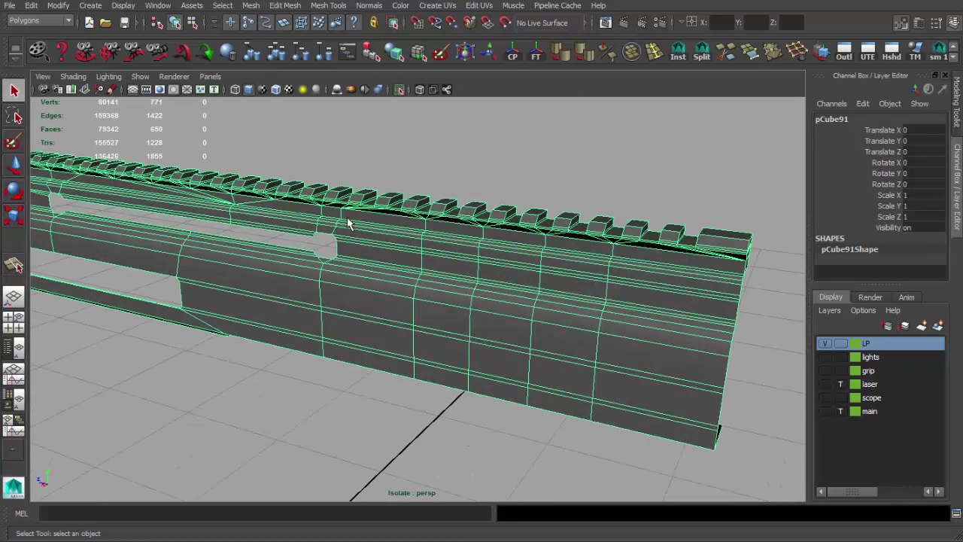
right_click_drag(347, 217, 446, 241, "alt")
mouse_move(446, 241)
left_mouse_down("alt")
mouse_move(269, 185)
mouse_move(202, 227)
mouse_move(324, 230)
mouse_move(504, 318)
mouse_move(584, 311)
mouse_move(595, 281)
mouse_move(544, 296)
left_mouse_up("alt")
left_click(504, 319)
- Select the corner vertex at the rail's end
scroll(501, 273, "up", 5)
scroll(495, 239, "up", 3)
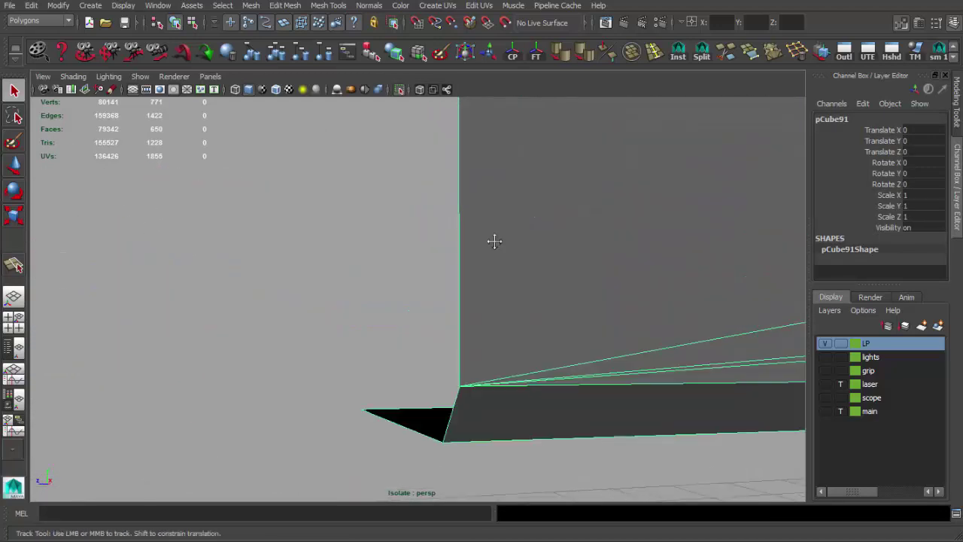
left_click_drag(225, 225, 322, 264)
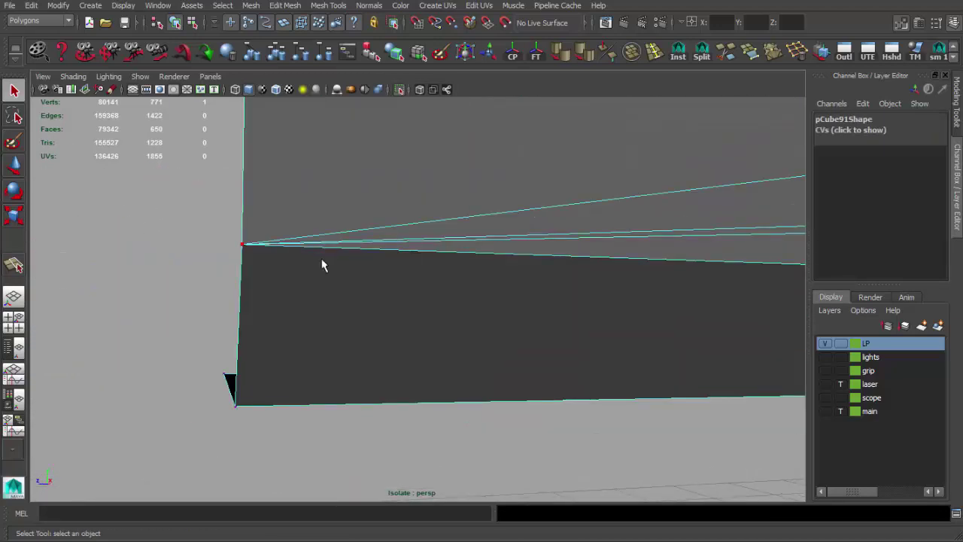
scroll(322, 265, "down", 3)
scroll(479, 271, "down", 4)
mouse_move(238, 298)
left_mouse_down("alt")
mouse_move(386, 267)
mouse_move(439, 187)
mouse_move(567, 276)
left_mouse_up("alt")
- Reselect the rail pCube91 from a three-quarter view of the gun
left_click(385, 267)
left_click(439, 187)
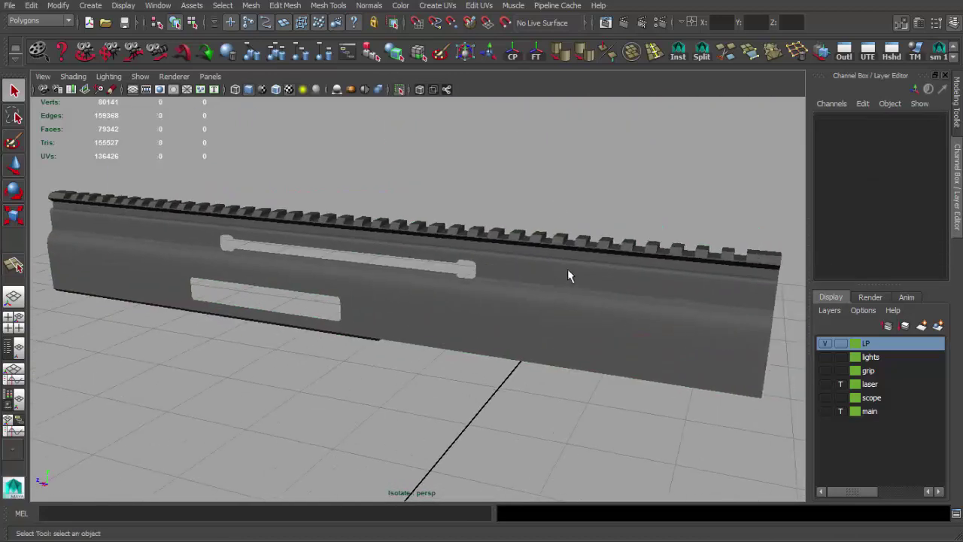
left_click(549, 279)
left_click(503, 211)
left_click_drag(503, 211, 526, 219, "alt")
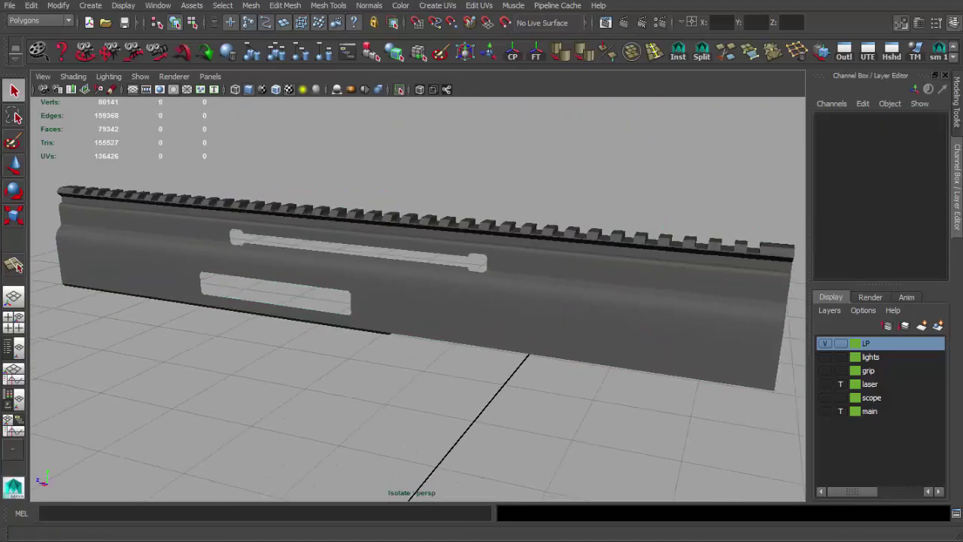
scroll(427, 294, "down", 3)
mouse_move(427, 294)
left_mouse_down("alt")
mouse_move(369, 300)
mouse_move(436, 304)
mouse_move(343, 289)
mouse_move(429, 311)
mouse_move(524, 320)
mouse_move(319, 215)
mouse_move(393, 225)
mouse_move(354, 249)
mouse_move(366, 275)
mouse_move(369, 241)
left_mouse_up("alt")
left_click(369, 301)
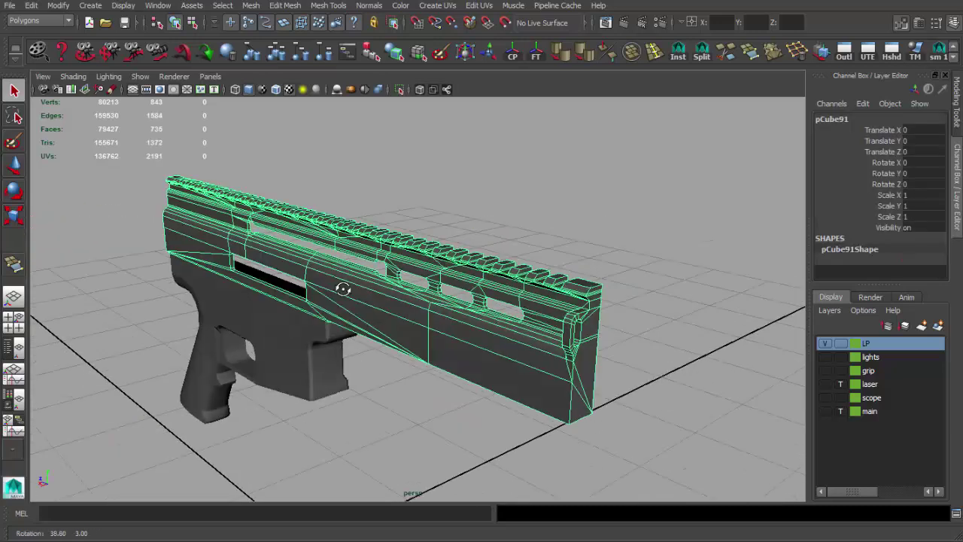
scroll(343, 289, "up", 5)
scroll(524, 320, "down", 5)
scroll(319, 215, "down", 3)
- In the orthographic view, select the vertices along the rail's centre line
key("w")
key("space")
key("space")
key("space")
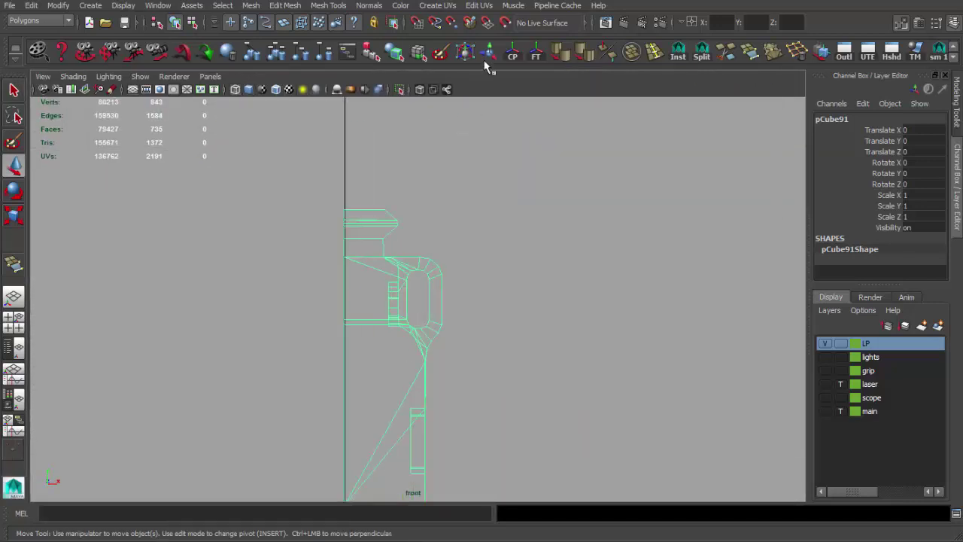
key("F9")
left_click_drag(356, 115, 379, 472)
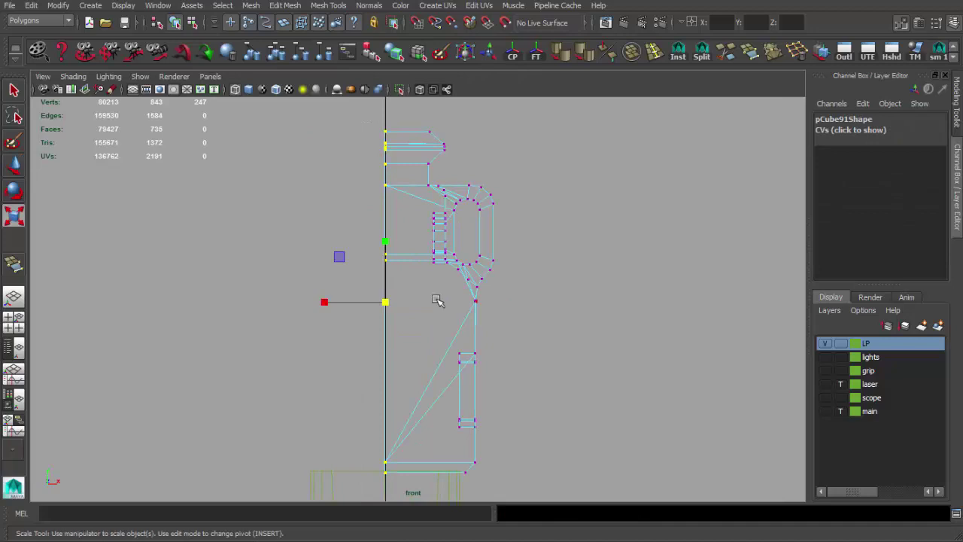
key("space")
key("space")
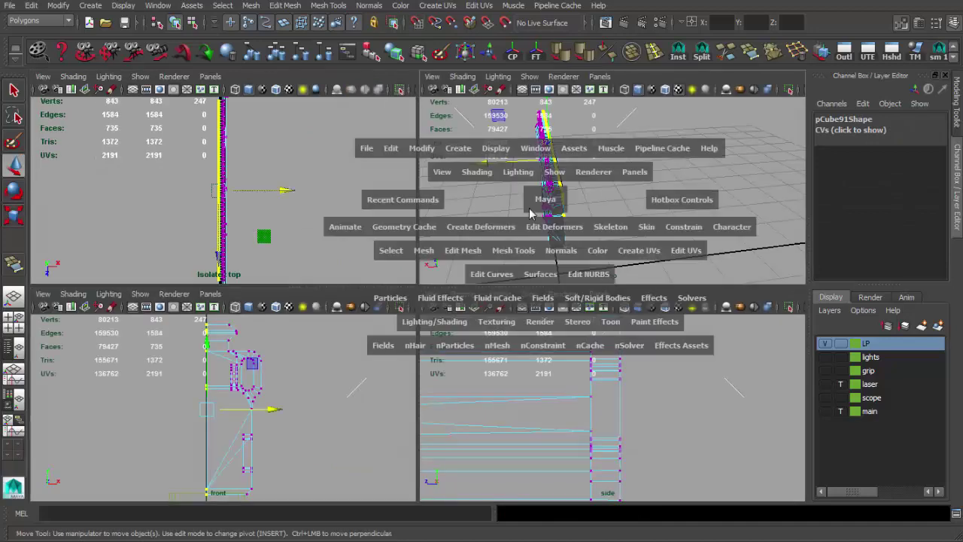
key("space")
key("space")
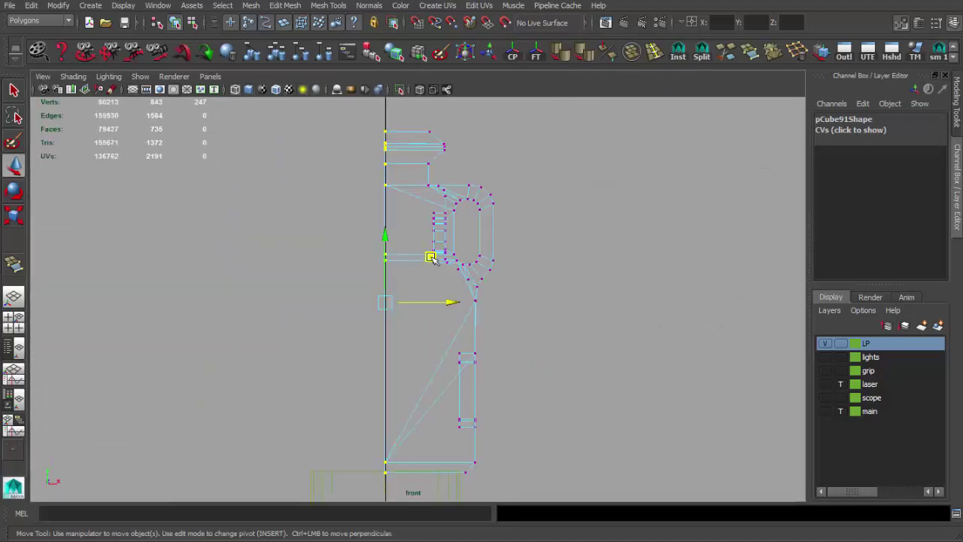
- Combine both rail halves into pCube93 and merge the centre-seam vertices
left_click(439, 218)
key("w")
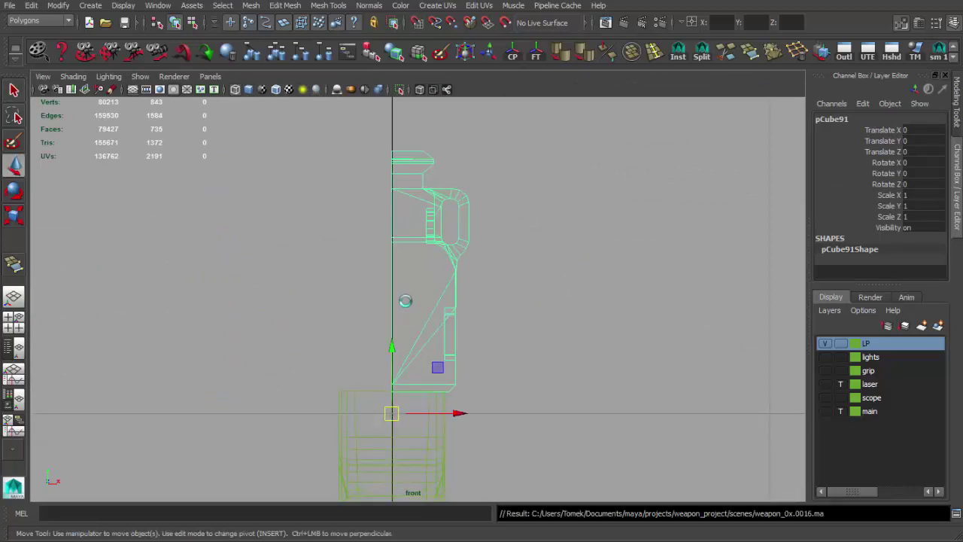
left_click(630, 51)
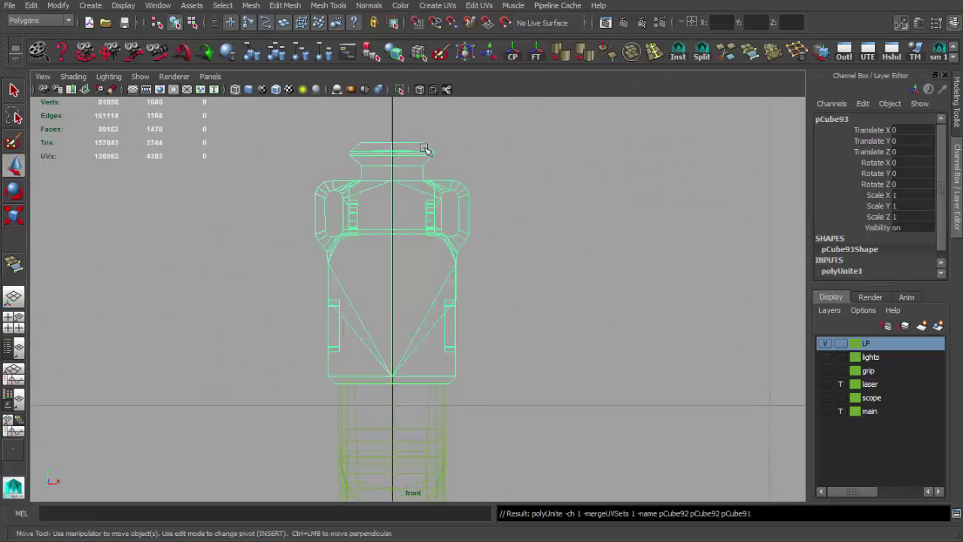
key("q")
right_click_drag(392, 164, 424, 109, "shift")
- Switch pCube93 to edge selection and view its front end from above
key("space")
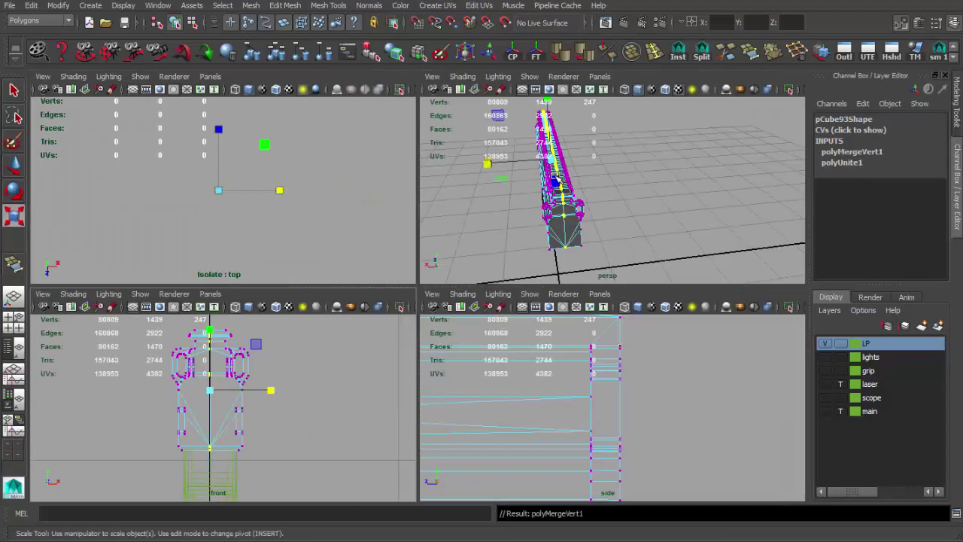
key("space")
key("q")
key("F8")
scroll(216, 324, "up", 5)
key("F8")
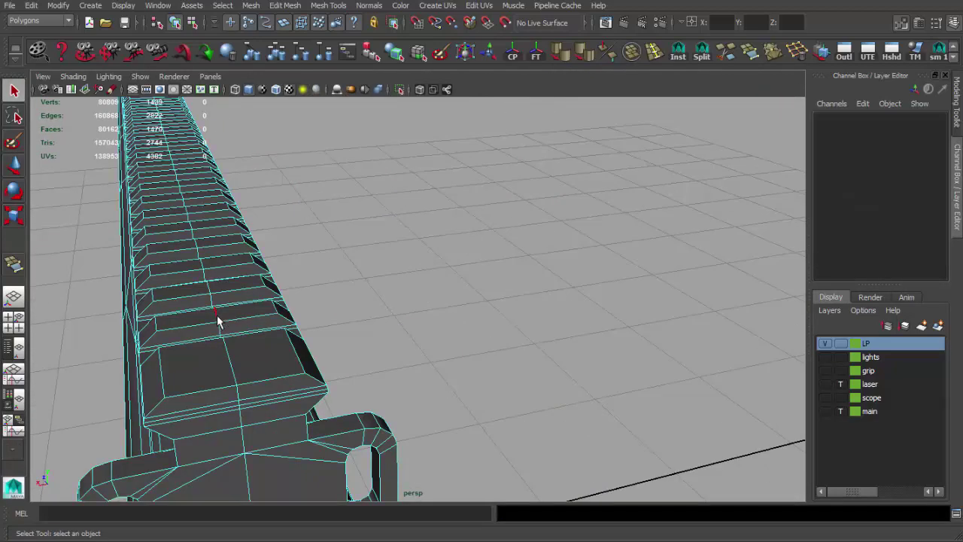
left_click_drag(215, 323, 352, 304, "alt")
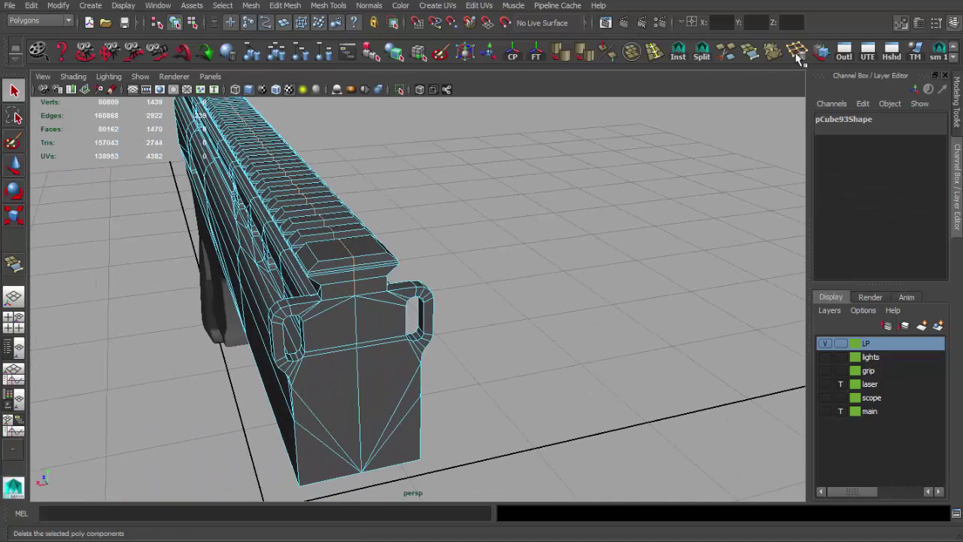
mouse_move(540, 203)
left_mouse_down("alt")
mouse_move(378, 263)
mouse_move(386, 260)
mouse_move(397, 281)
mouse_move(458, 255)
left_mouse_up("alt")
- Split the rear block's end face with two new edges using the Split Polygon Tool
key("F8")
right_click_drag(458, 256, 375, 296, "alt")
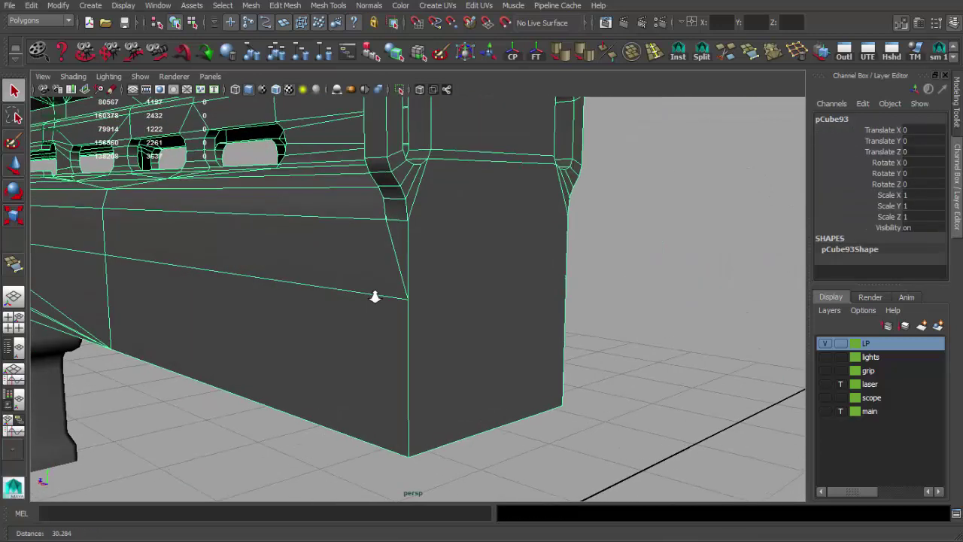
left_click(702, 56)
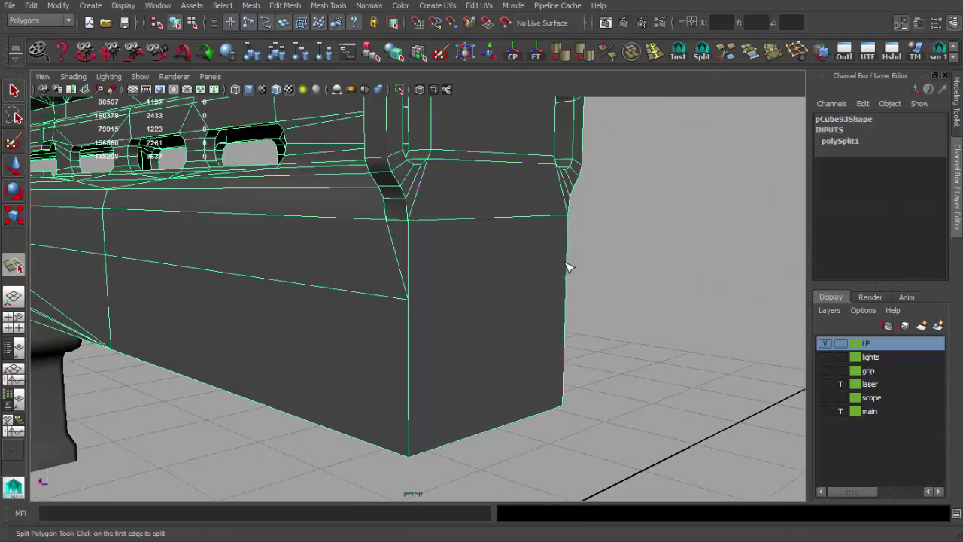
key("q")
scroll(421, 323, "down", 5)
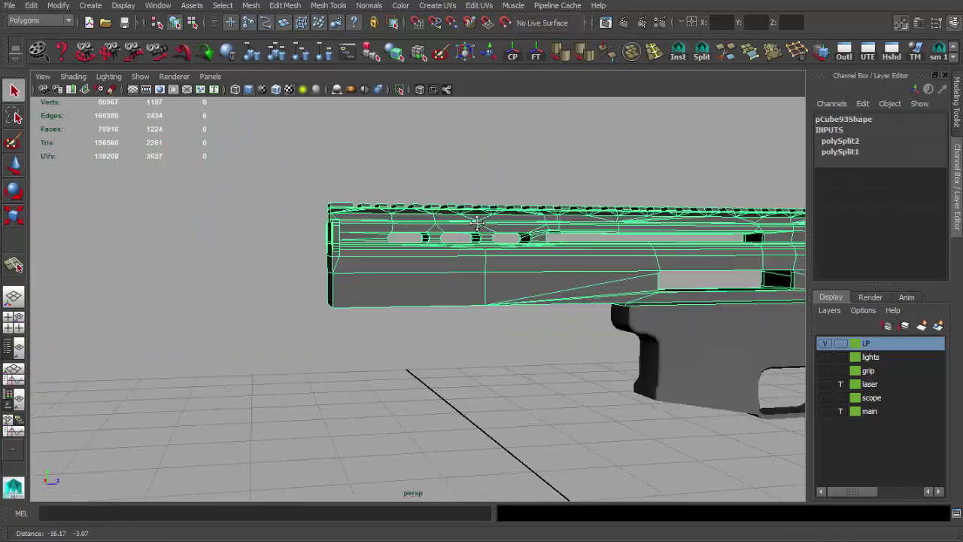
scroll(649, 314, "up", 5)
- Inspect the new split edges from the front, side and trigger area of the rifle
mouse_move(649, 313)
left_mouse_down("alt")
mouse_move(532, 275)
mouse_move(478, 301)
left_mouse_up("alt")
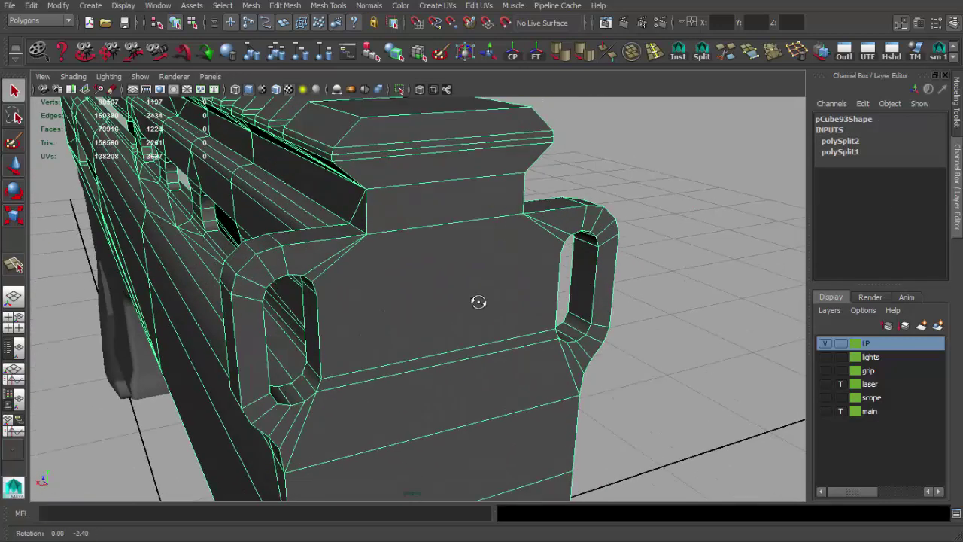
mouse_move(560, 287)
left_mouse_down("alt")
mouse_move(423, 264)
mouse_move(621, 301)
mouse_move(543, 277)
mouse_move(566, 273)
mouse_move(131, 286)
mouse_move(334, 274)
mouse_move(429, 291)
mouse_move(225, 234)
mouse_move(115, 267)
left_mouse_up("alt")
left_click(594, 293)
left_click(543, 277)
left_click(131, 286)
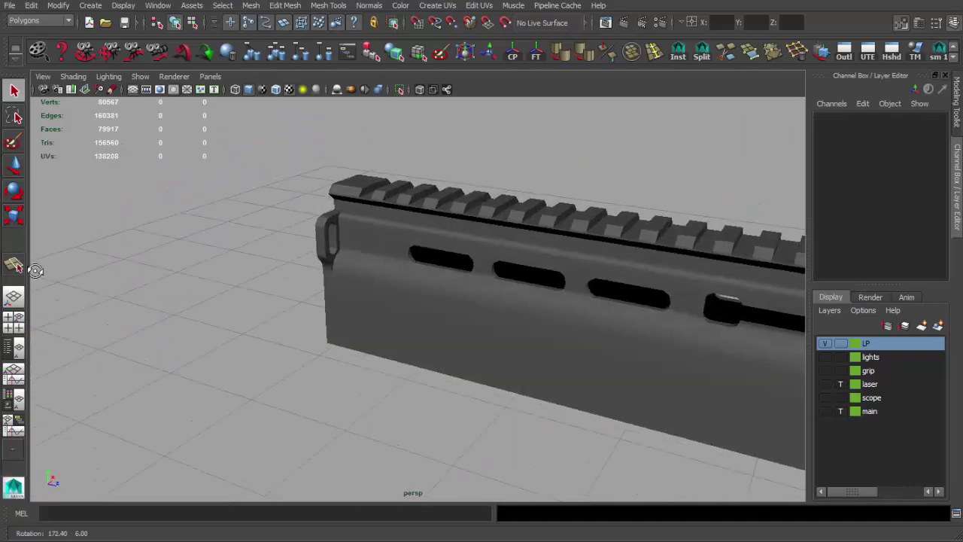
right_click_drag(115, 268, 414, 282, "alt")
mouse_move(415, 281)
left_mouse_down("alt")
mouse_move(313, 221)
mouse_move(410, 257)
mouse_move(178, 254)
mouse_move(340, 271)
mouse_move(303, 271)
mouse_move(489, 275)
mouse_move(452, 241)
mouse_move(173, 178)
mouse_move(402, 218)
mouse_move(573, 200)
mouse_move(644, 180)
mouse_move(585, 177)
left_mouse_up("alt")
scroll(534, 336, "up", 5)
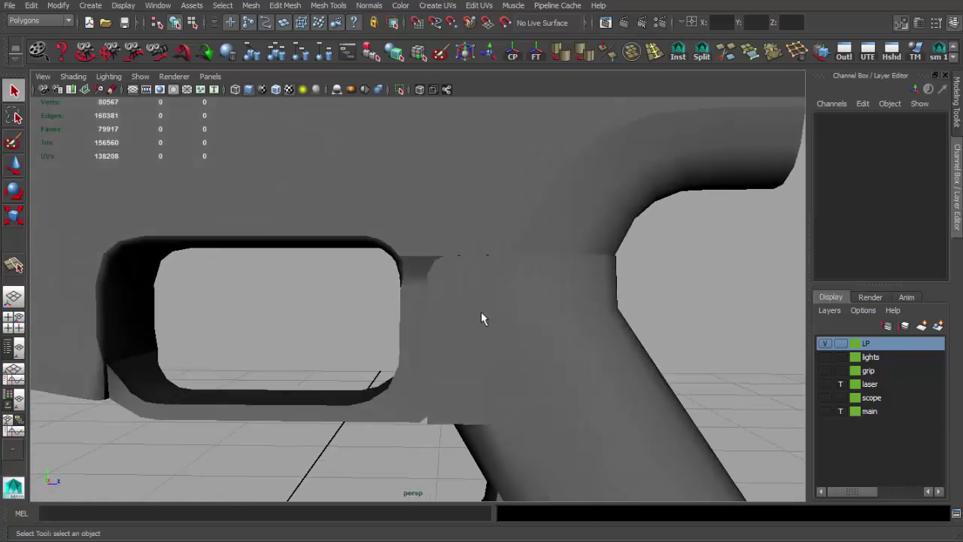
left_click_drag(484, 312, 489, 255, "alt")
- Create a new polygon plane over the lower rail slot in the side view
left_click(469, 300)
scroll(469, 299, "down", 5)
left_click(322, 409)
mouse_move(322, 408)
left_mouse_down("alt")
mouse_move(333, 268)
mouse_move(429, 318)
mouse_move(461, 289)
left_mouse_up("alt")
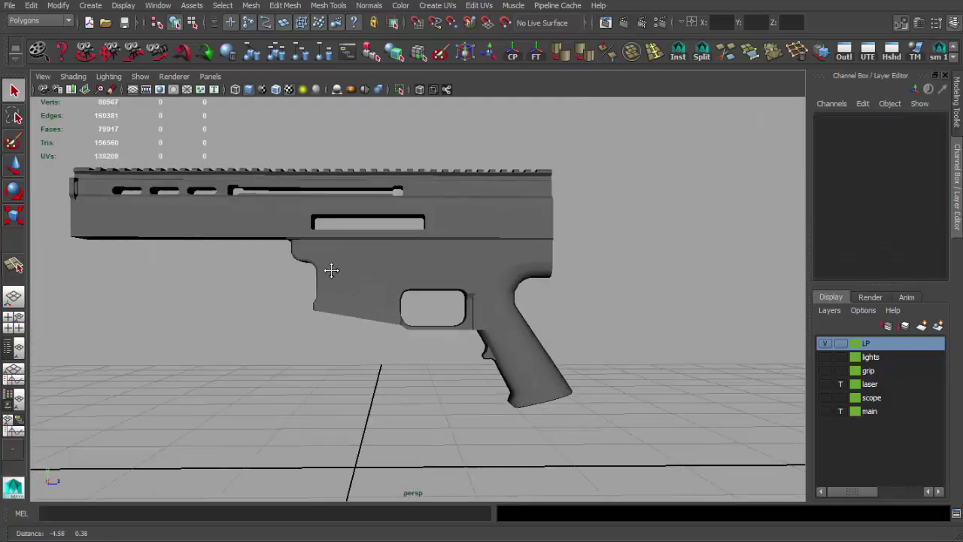
left_click(90, 6)
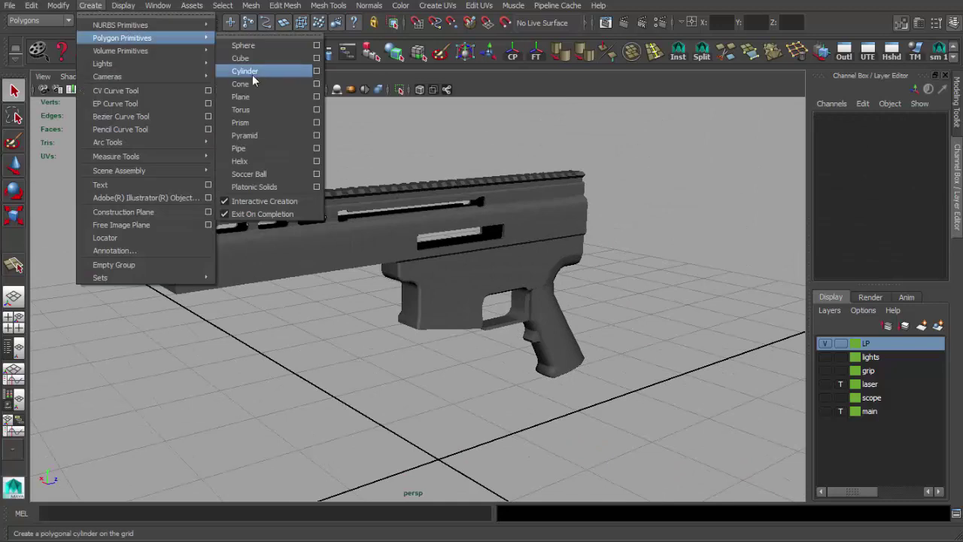
left_click(260, 96)
key("space")
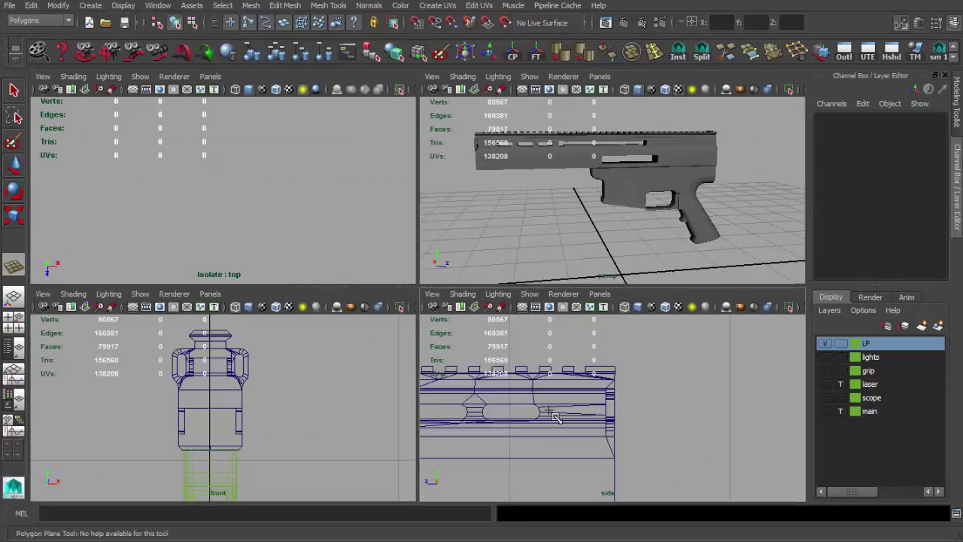
key("space")
middle_click_drag(279, 354, 374, 298, "alt")
scroll(373, 298, "up", 5)
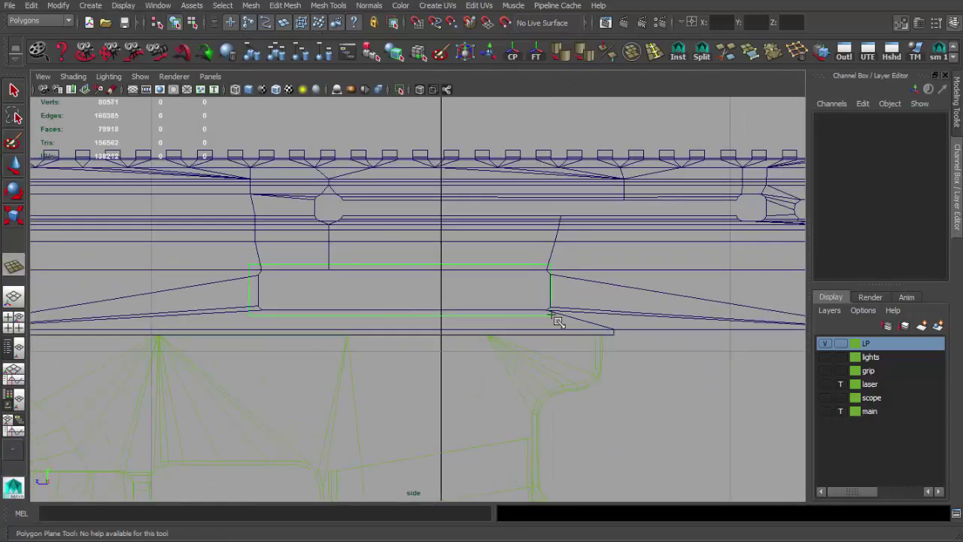
left_click_drag(557, 321, 560, 317)
left_click(505, 281)
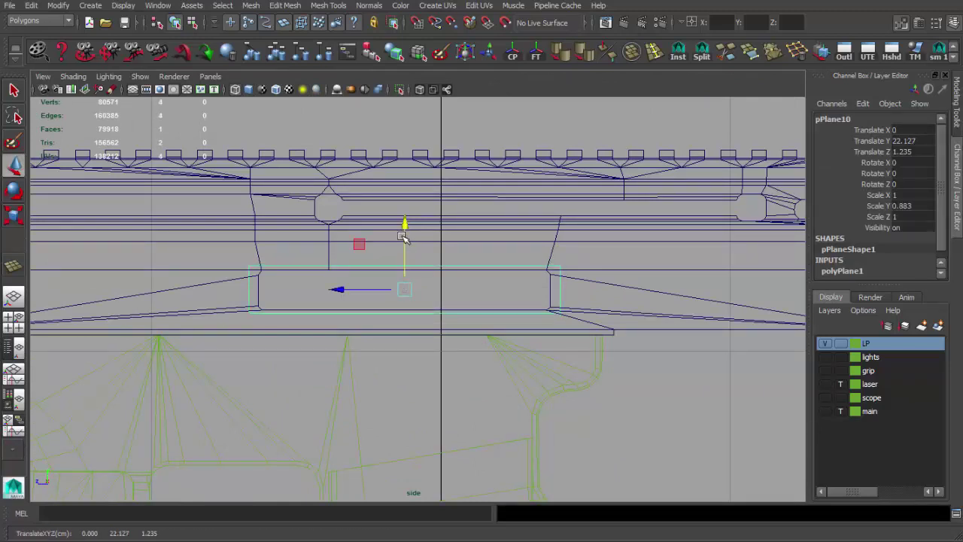
- Select the plane's right-side vertices to refit them to the slot
scroll(404, 238, "down", 3)
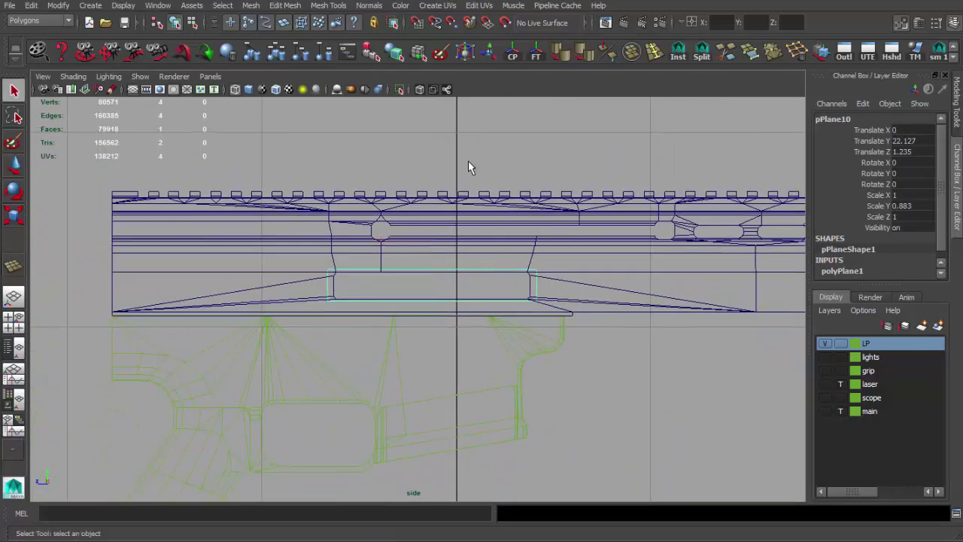
key("F9")
left_click_drag(468, 167, 566, 339)
scroll(636, 288, "up", 2)
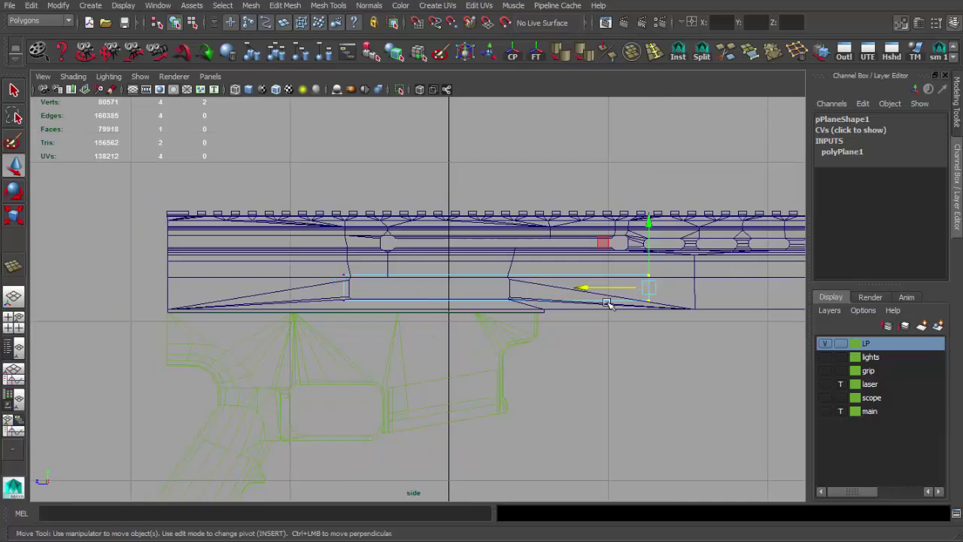
scroll(404, 326, "up", 2)
scroll(456, 213, "up", 3)
- Nudge the slot plane pPlane10 slightly along X inside the receiver slot
mouse_move(456, 213)
left_mouse_down("alt")
mouse_move(430, 237)
mouse_move(494, 51)
left_mouse_up("alt")
left_click(419, 213)
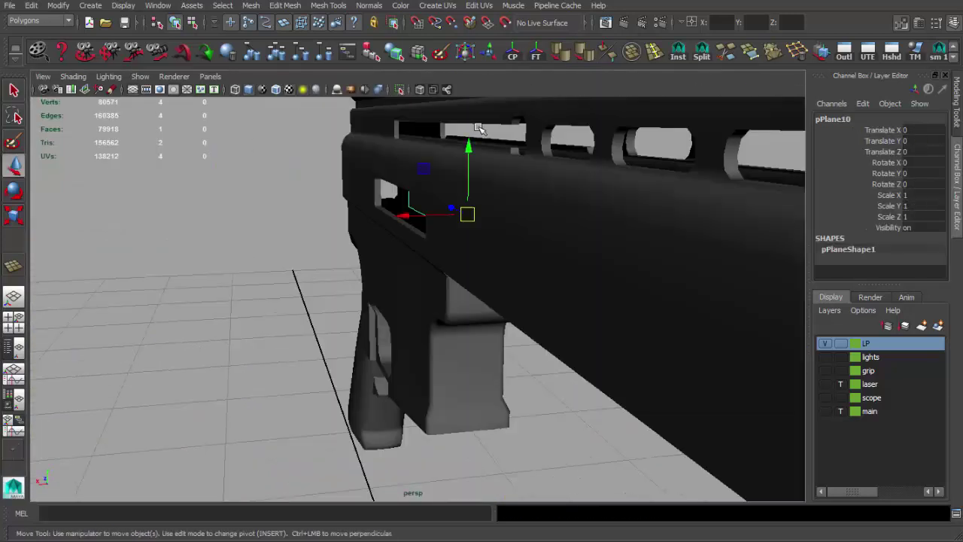
scroll(383, 215, "up", 2)
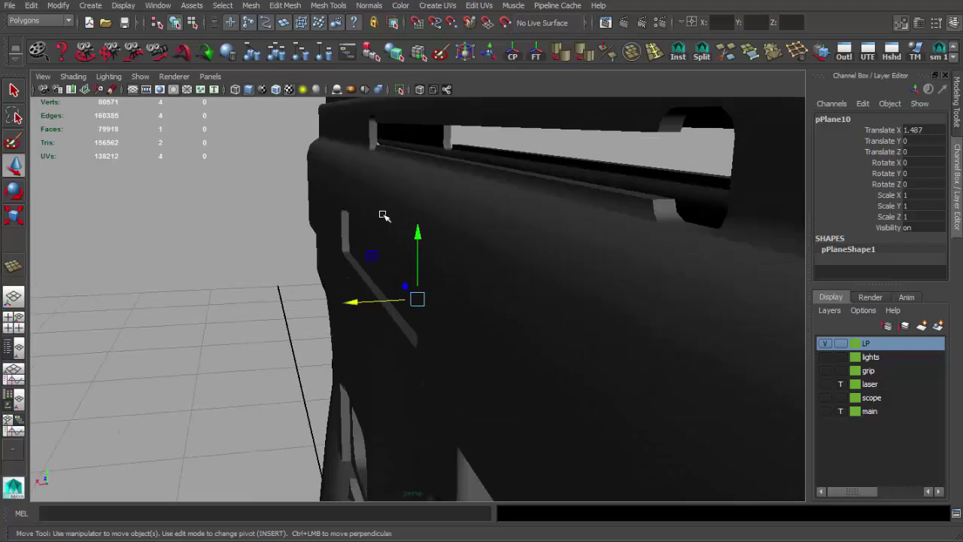
scroll(424, 251, "up", 2)
left_click_drag(391, 215, 382, 214)
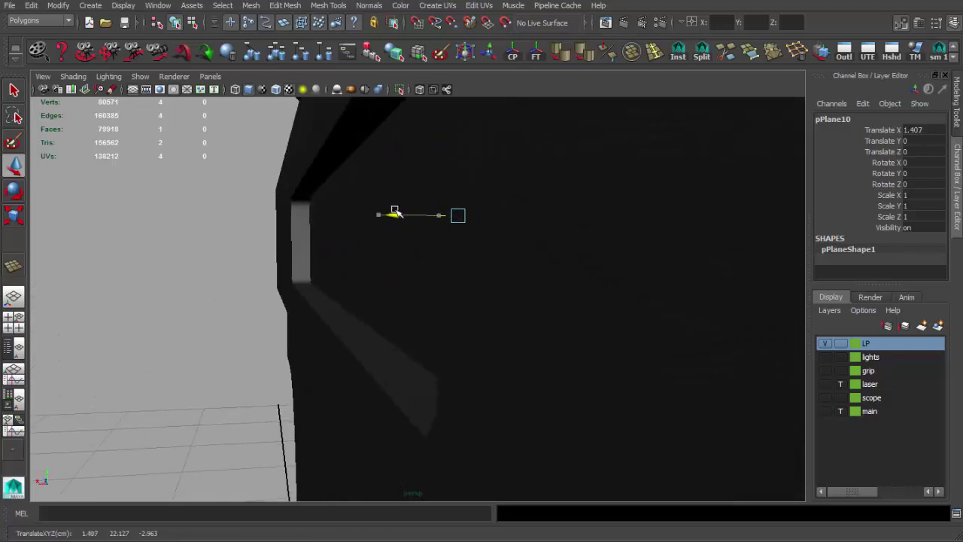
- Duplicate the plane as pPlane11, raised to Translate Y 2.859 over the upper slots, ready to scale
scroll(418, 298, "down", 5)
left_click_drag(418, 298, 432, 185, "alt")
key("ctrl+d")
key("space")
key("space")
key("r")
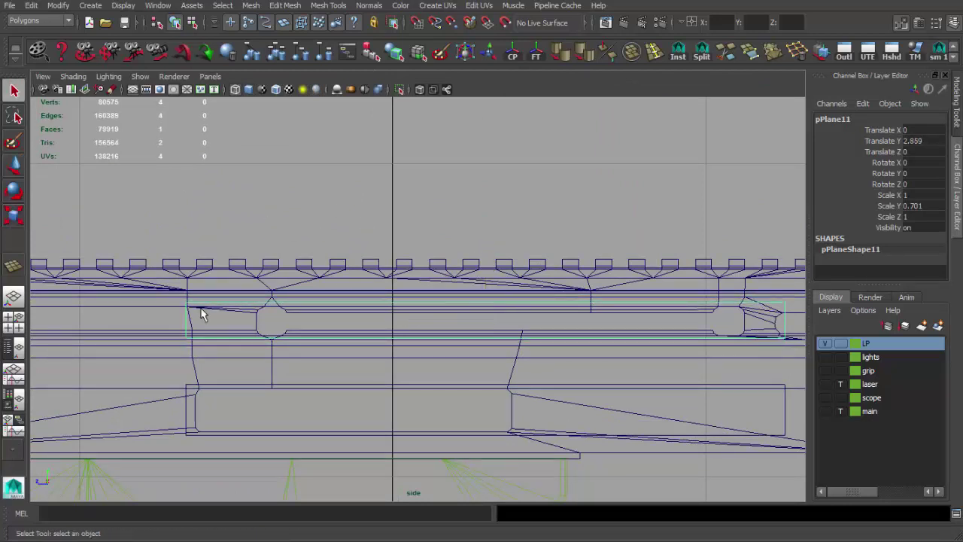
- Select a corner vertex of the copied plane and frame the rail slots
left_click_drag(201, 314, 138, 321)
key("w")
middle_click_drag(194, 316, 318, 279, "alt")
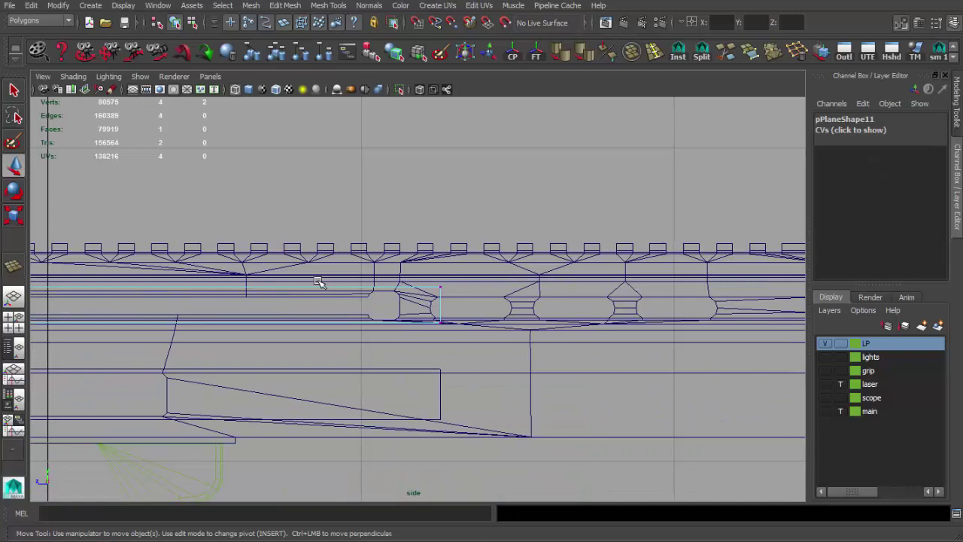
right_click_drag(318, 279, 408, 310, "alt")
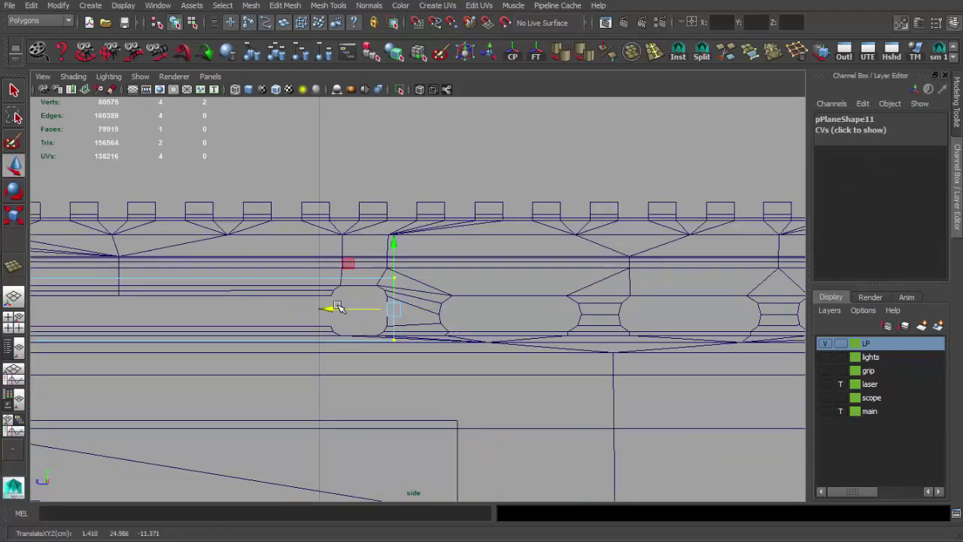
key("space")
key("space")
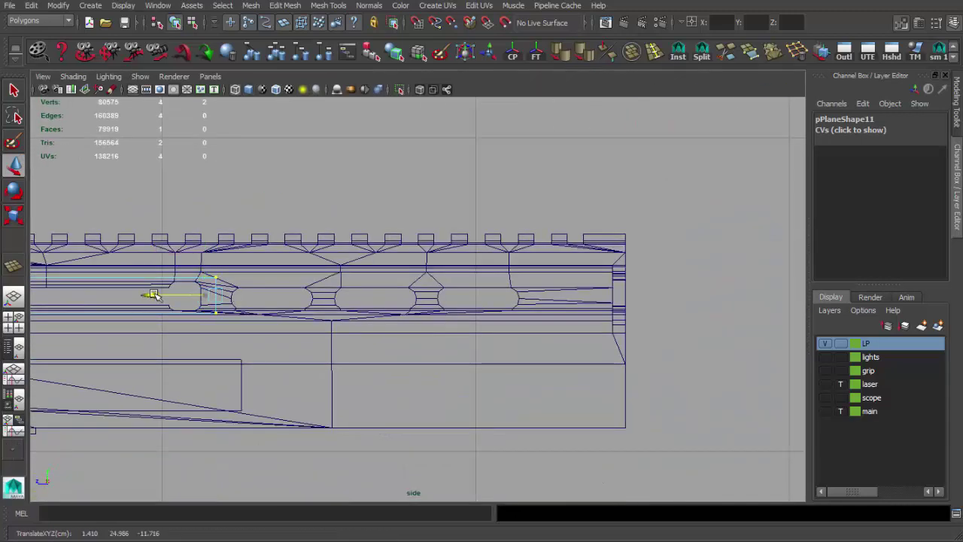
middle_click_drag(455, 294, 601, 278, "alt")
right_click_drag(601, 279, 388, 302, "alt")
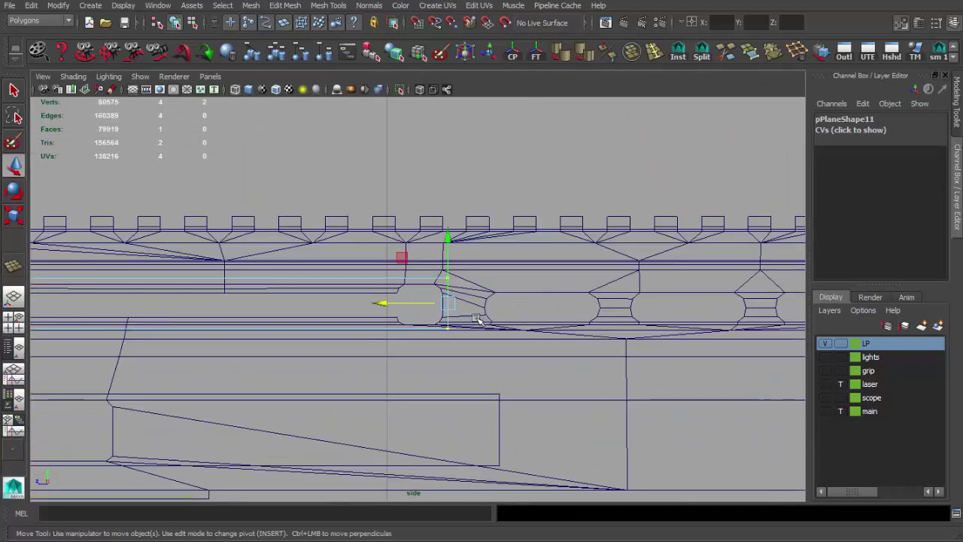
key("space")
key("space")
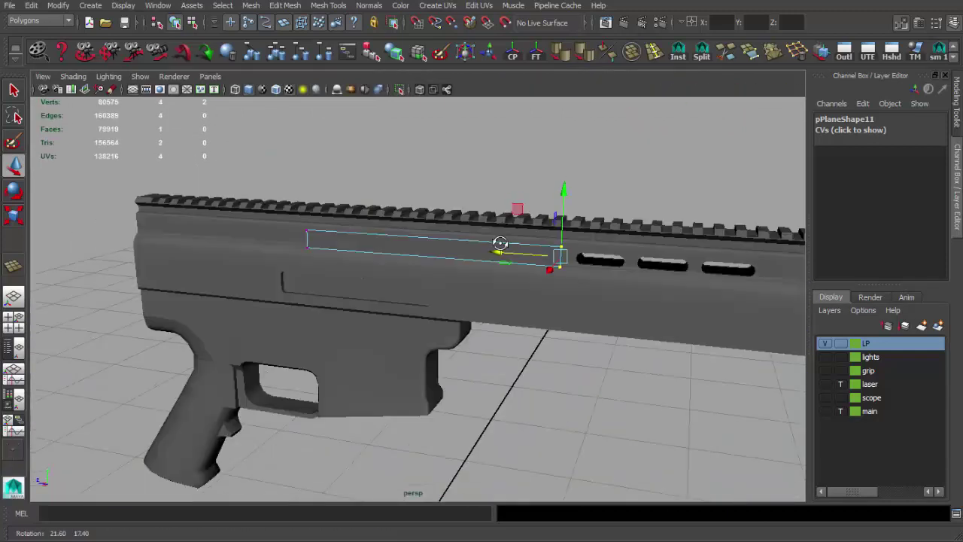
left_click_drag(495, 248, 548, 258, "alt")
right_click_drag(548, 258, 466, 291, "alt")
- Nudge the plane along X and compare its fit against the high-poly main layer
key("q")
key("w")
left_click_drag(390, 265, 462, 260, "alt")
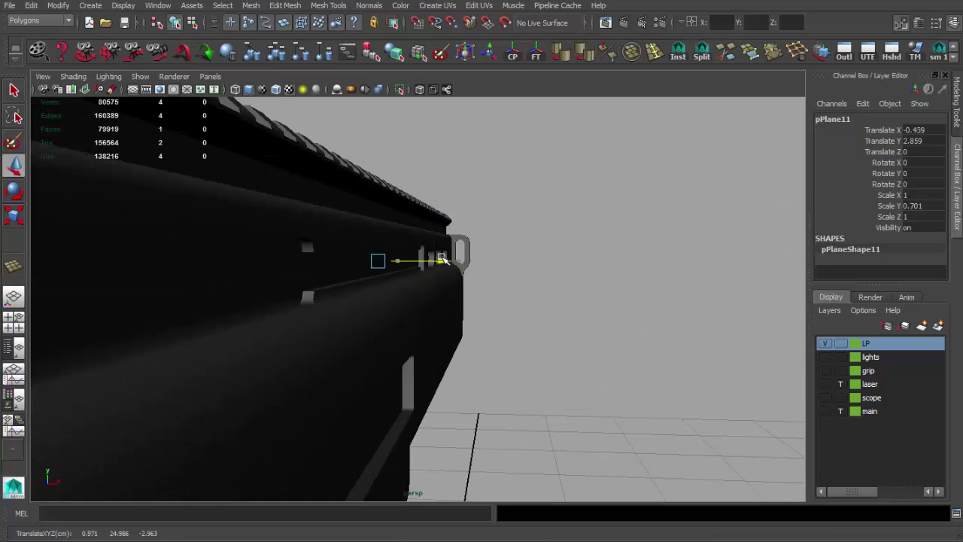
left_click_drag(442, 259, 433, 260)
mouse_move(317, 298)
left_mouse_down("alt")
mouse_move(369, 283)
mouse_move(421, 286)
left_mouse_up("alt")
left_click(825, 410)
mouse_move(561, 347)
left_mouse_down("alt")
mouse_move(488, 322)
mouse_move(645, 328)
mouse_move(563, 290)
mouse_move(497, 286)
mouse_move(429, 313)
left_mouse_up("alt")
scroll(429, 314, "up", 3)
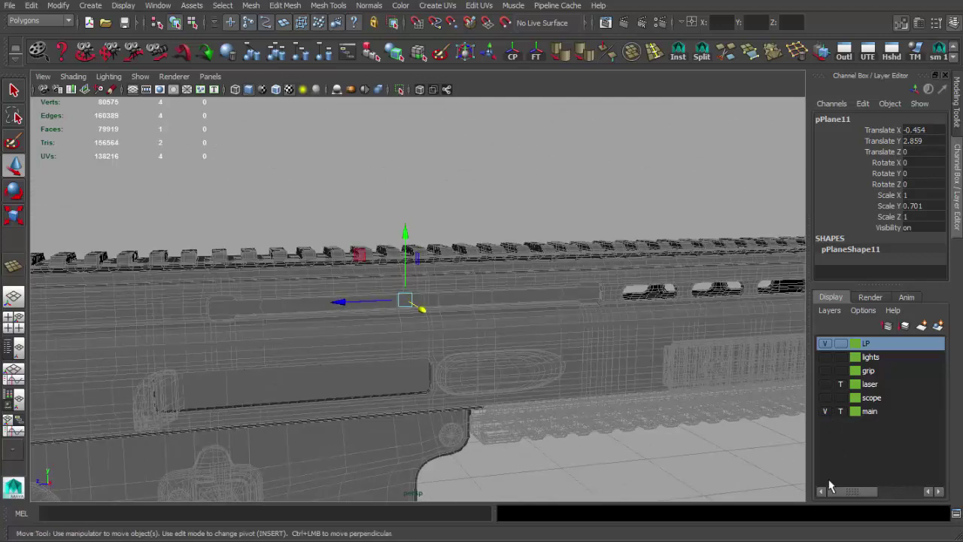
left_click_drag(560, 274, 519, 321, "alt")
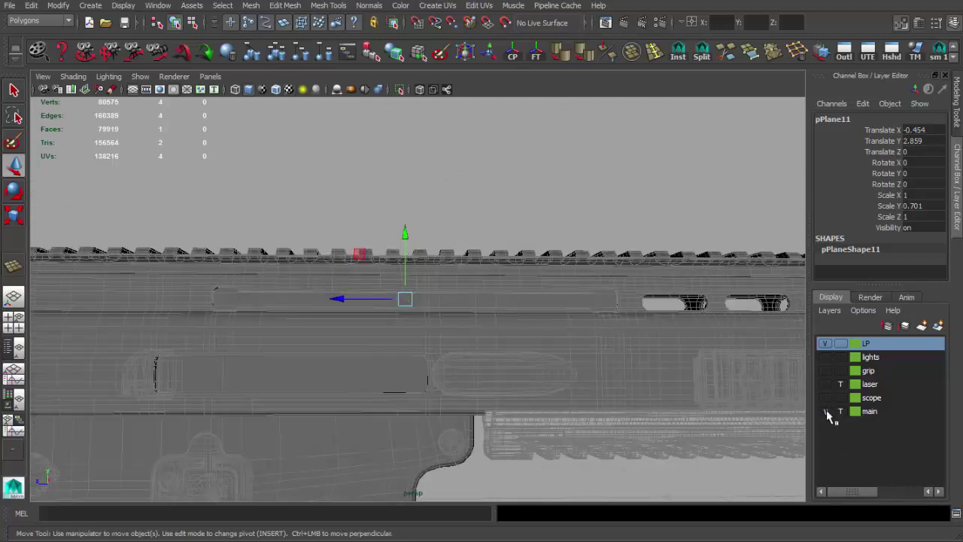
- Pull the lower plane's right-edge vertices left to the end of the slot
key("space")
key("space")
key("q")
key("w")
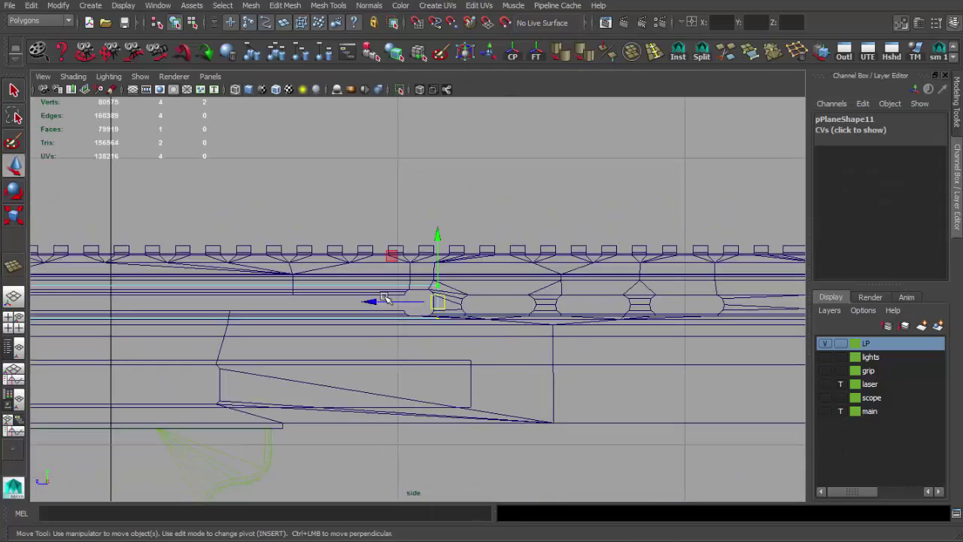
scroll(665, 315, "up", 3)
scroll(527, 286, "up", 2)
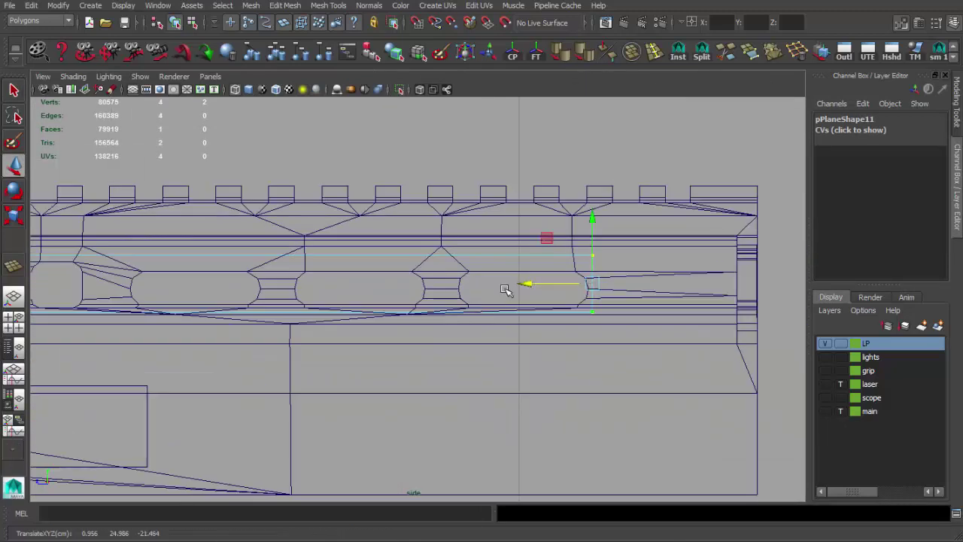
scroll(489, 305, "down", 3)
middle_click_drag(469, 318, 554, 316, "alt")
left_click(594, 298)
key("q")
left_click(594, 298)
key("w")
left_click_drag(569, 315, 366, 315)
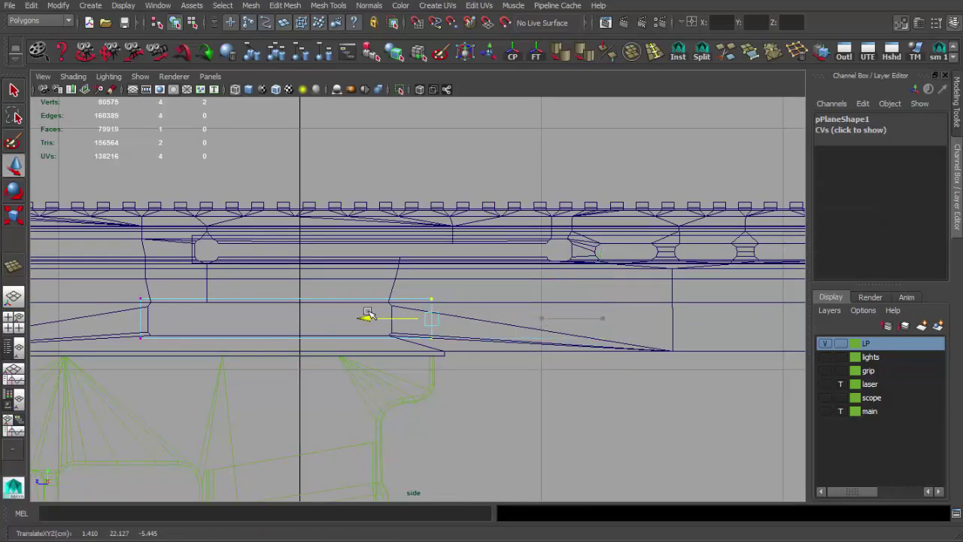
- Check the plane's fit in shaded perspective and select the slot cover plane
key("space")
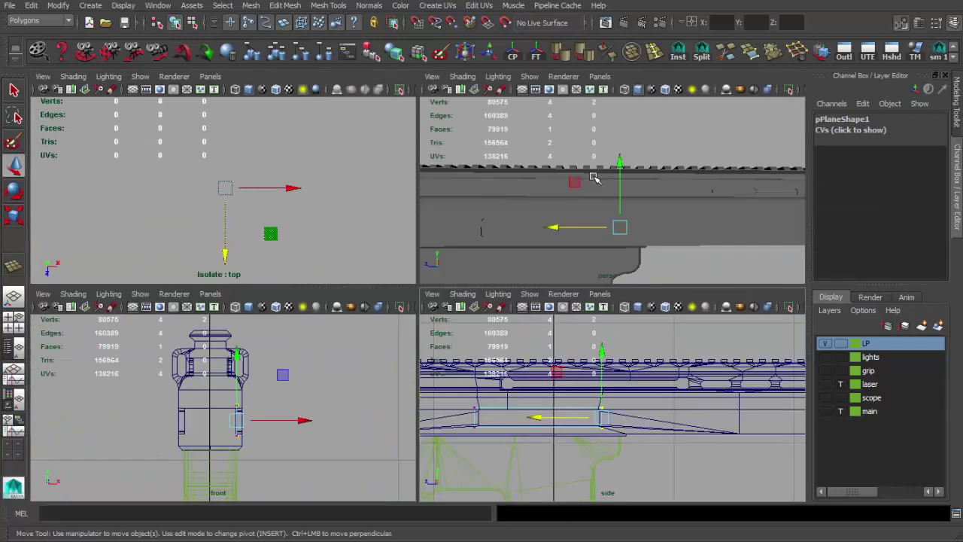
key("space")
key("space")
key("space")
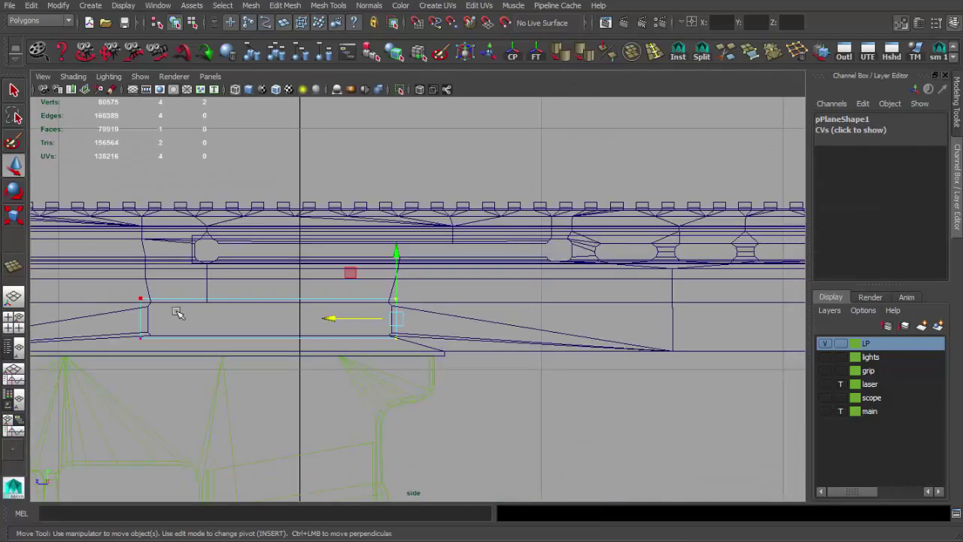
key("space")
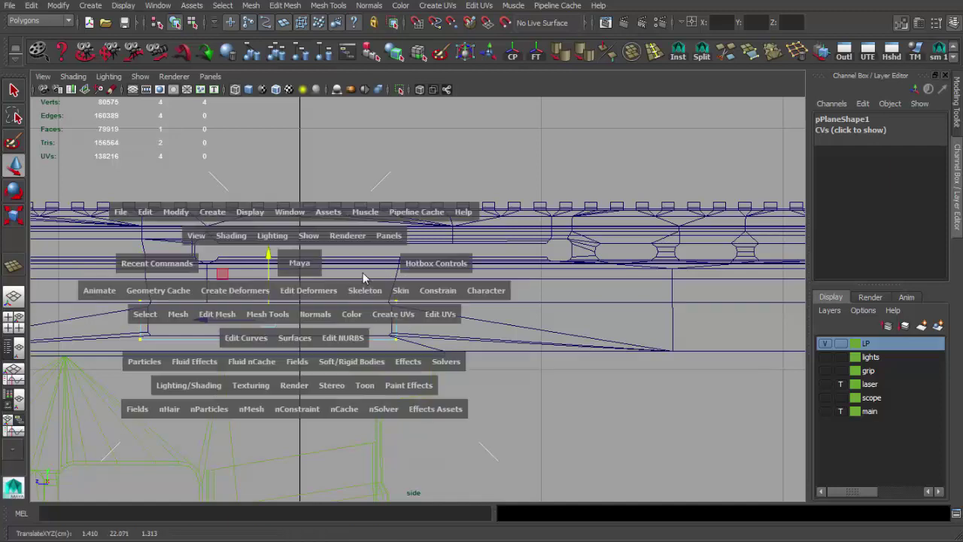
left_click_drag(267, 253, 451, 260)
key("4")
key("5")
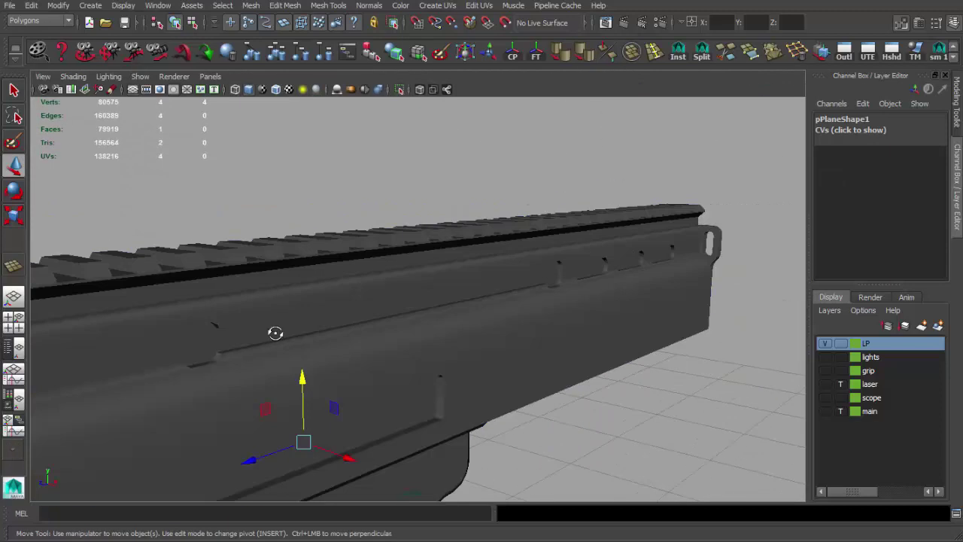
left_click_drag(276, 333, 544, 353, "alt")
left_click(440, 284)
key("w")
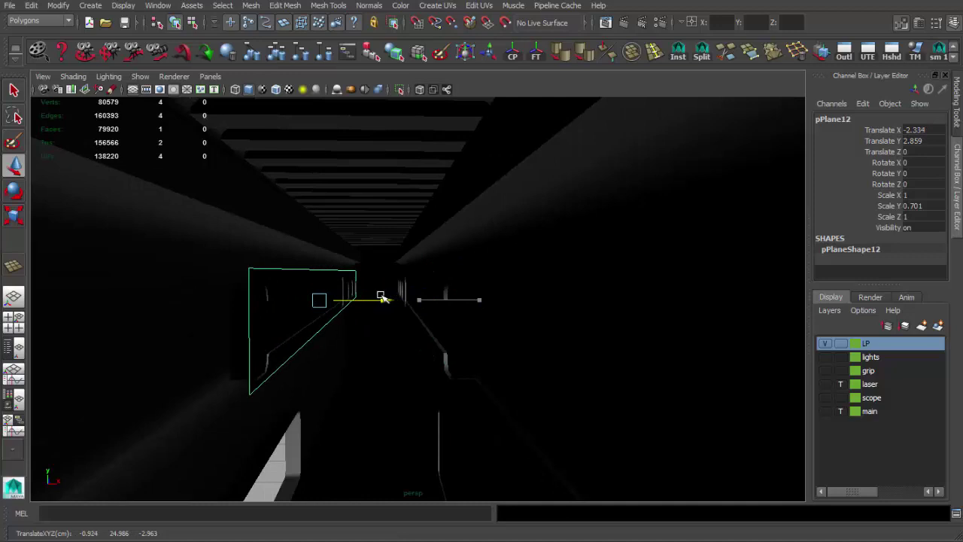
- Combine the slot planes and rail into one mesh, pPlane14
left_click_drag(431, 286, 462, 268)
key("4")
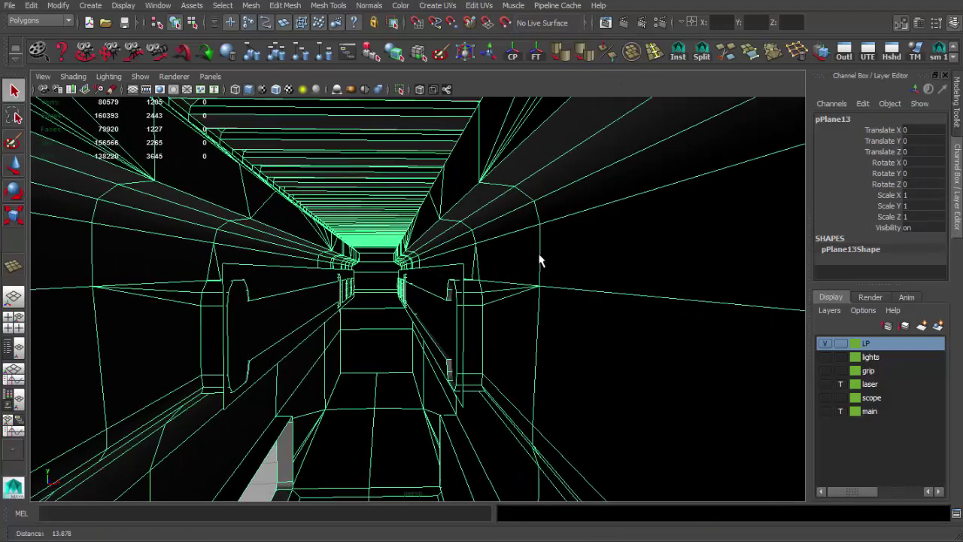
left_click_drag(539, 236, 478, 351, "alt")
left_click(478, 352, "shift")
left_click_drag(511, 296, 560, 159, "alt")
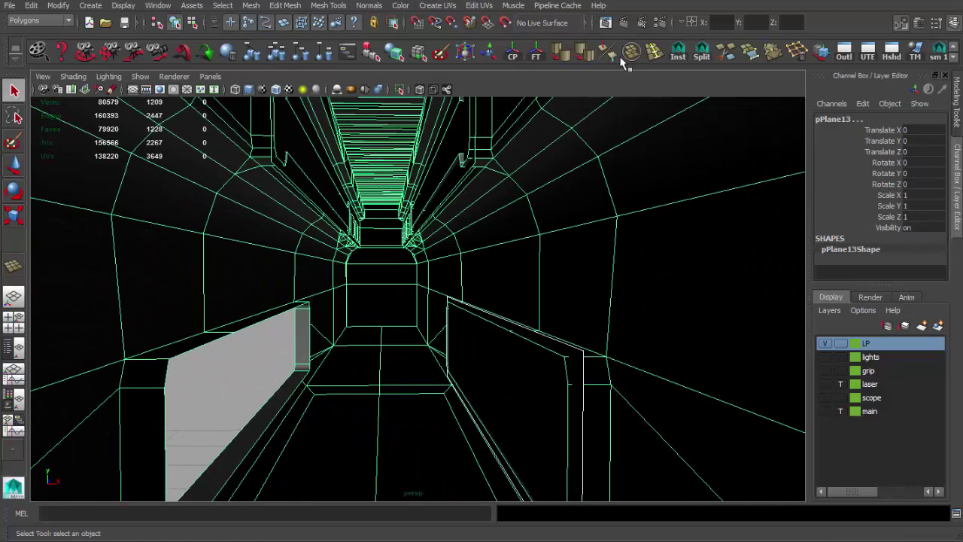
- Delete the unneeded edges from pPlane14 and inspect the closed side slots
key("F10")
left_click(393, 350)
key("5")
mouse_move(393, 354)
left_mouse_down("alt")
mouse_move(427, 301)
mouse_move(580, 305)
mouse_move(361, 268)
left_mouse_up("alt")
left_click(801, 51)
key("F8")
left_click(362, 353)
mouse_move(362, 353)
left_mouse_down("alt")
mouse_move(460, 336)
mouse_move(528, 305)
left_mouse_up("alt")
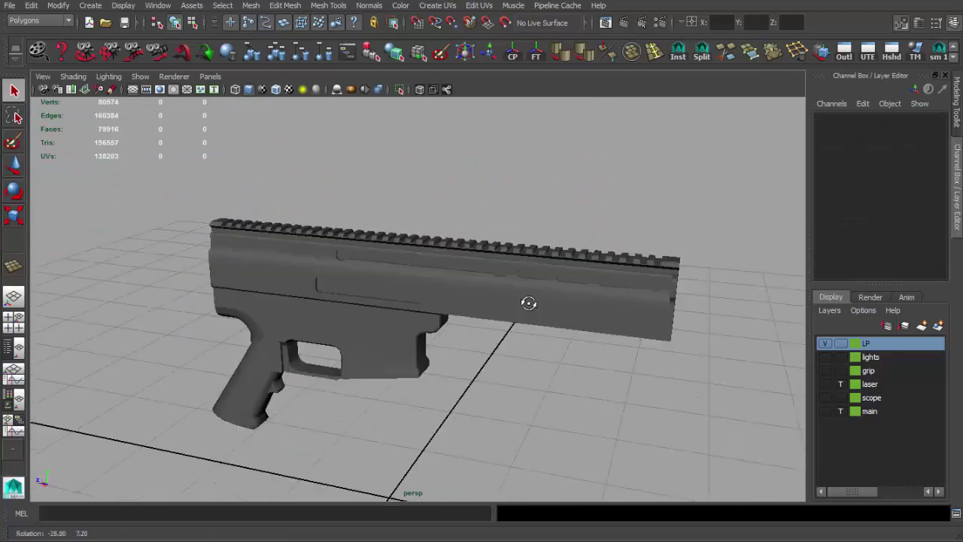
right_click_drag(528, 305, 687, 359, "alt")
scroll(521, 290, "up", 3)
mouse_move(522, 290)
left_mouse_down("alt")
mouse_move(535, 290)
mouse_move(374, 301)
mouse_move(415, 315)
mouse_move(286, 268)
mouse_move(426, 267)
mouse_move(501, 348)
mouse_move(528, 304)
left_mouse_up("alt")
- Frame the left end of the receiver slot in a straight side view
left_click(456, 279)
left_click(501, 348)
right_click_drag(511, 250, 580, 254, "alt")
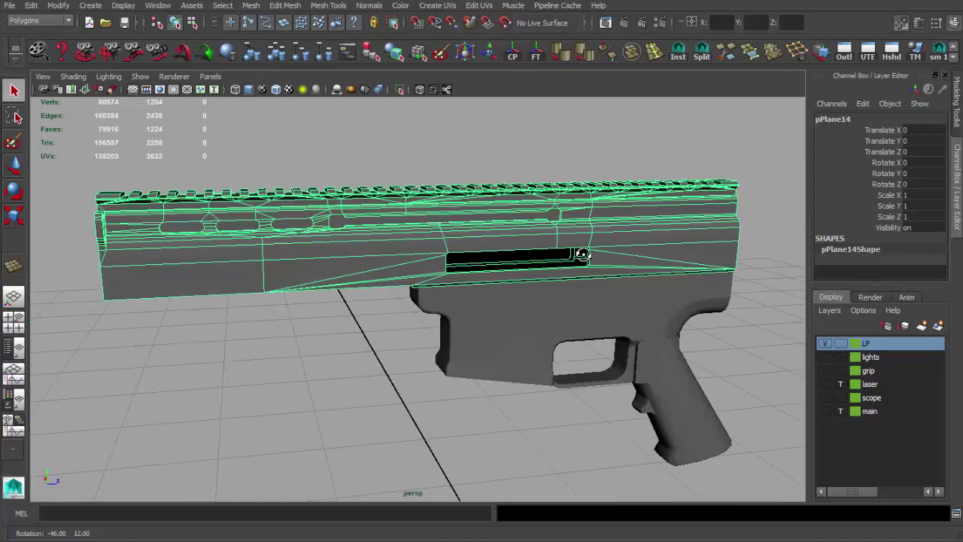
left_click_drag(580, 253, 602, 253, "alt")
right_click_drag(617, 253, 389, 278, "alt")
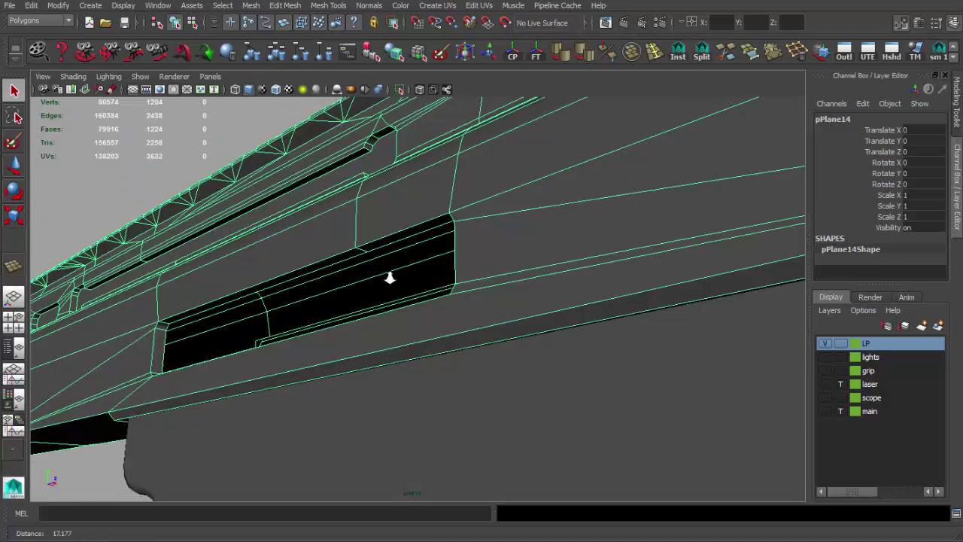
mouse_move(389, 278)
left_mouse_down("alt")
mouse_move(511, 247)
mouse_move(262, 310)
left_mouse_up("alt")
scroll(316, 289, "up", 3)
left_click(335, 297)
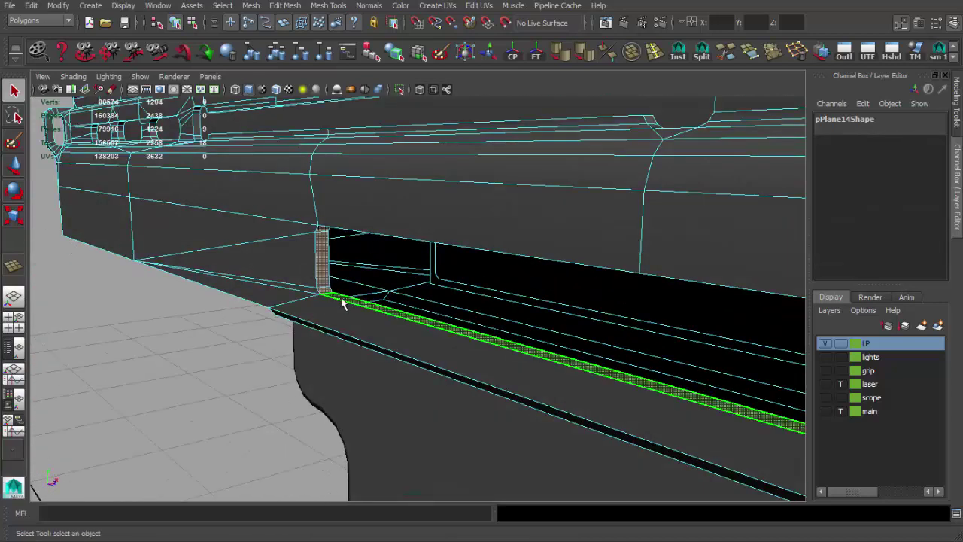
mouse_move(322, 290)
left_mouse_down("alt")
mouse_move(381, 286)
mouse_move(394, 304)
mouse_move(477, 318)
mouse_move(563, 230)
mouse_move(542, 267)
left_mouse_up("alt")
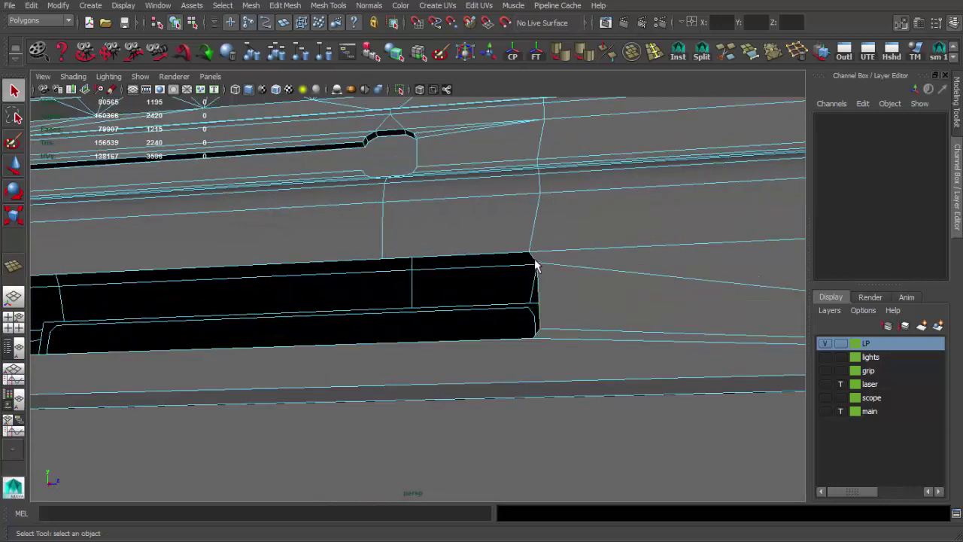
- Build a new face across the slot opening from its border edge
left_click(538, 288)
key("w")
mouse_move(537, 307)
left_mouse_down("alt")
mouse_move(552, 317)
mouse_move(383, 301)
mouse_move(617, 226)
left_mouse_up("alt")
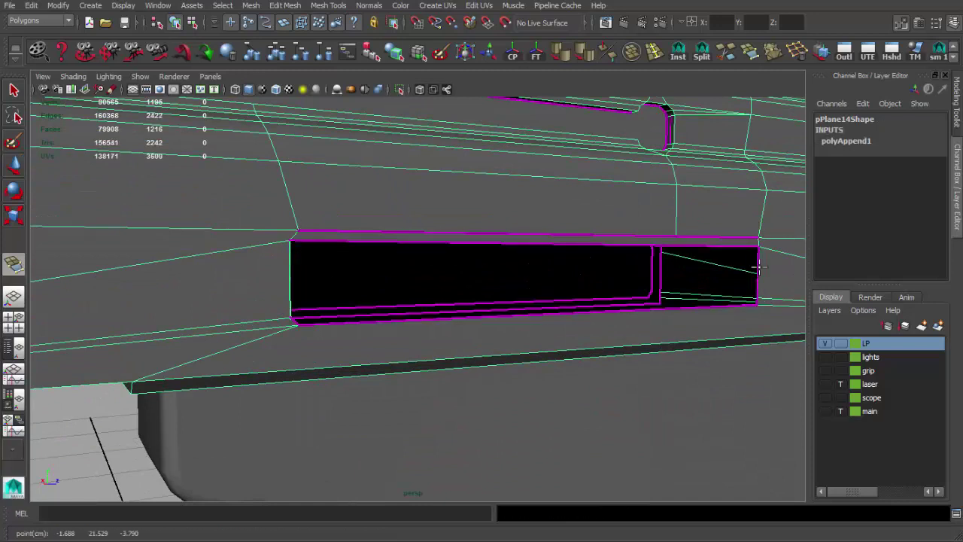
key("Return")
mouse_move(353, 298)
left_mouse_down("alt")
mouse_move(369, 253)
mouse_move(422, 279)
mouse_move(576, 275)
mouse_move(507, 239)
left_mouse_up("alt")
- Delete the stray edge and append another face to close the remaining gap
left_click(508, 239)
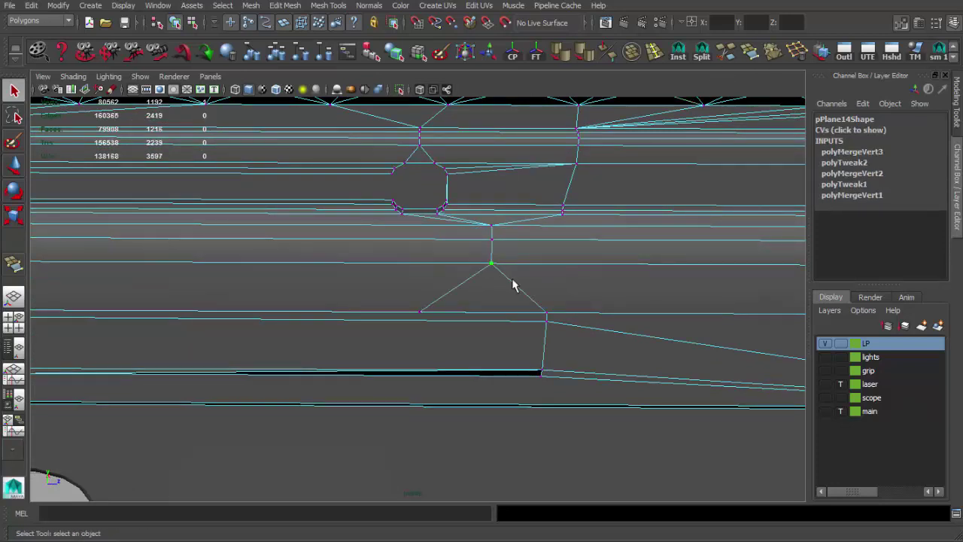
mouse_move(518, 325)
left_mouse_down("alt")
mouse_move(677, 334)
mouse_move(554, 247)
mouse_move(467, 221)
mouse_move(443, 239)
left_mouse_up("alt")
key("Delete")
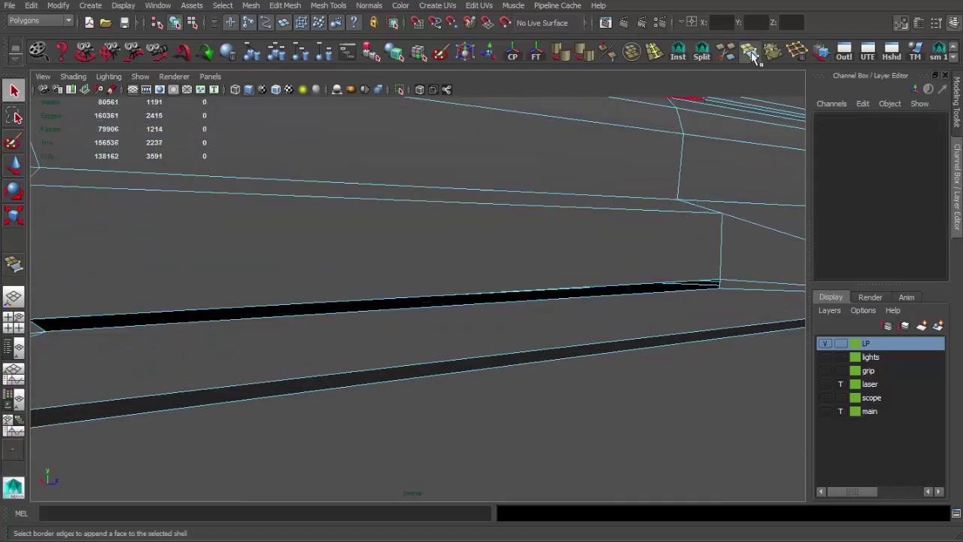
mouse_move(561, 269)
left_mouse_down("alt")
mouse_move(499, 273)
mouse_move(526, 284)
mouse_move(505, 283)
left_mouse_up("alt")
left_click(506, 284)
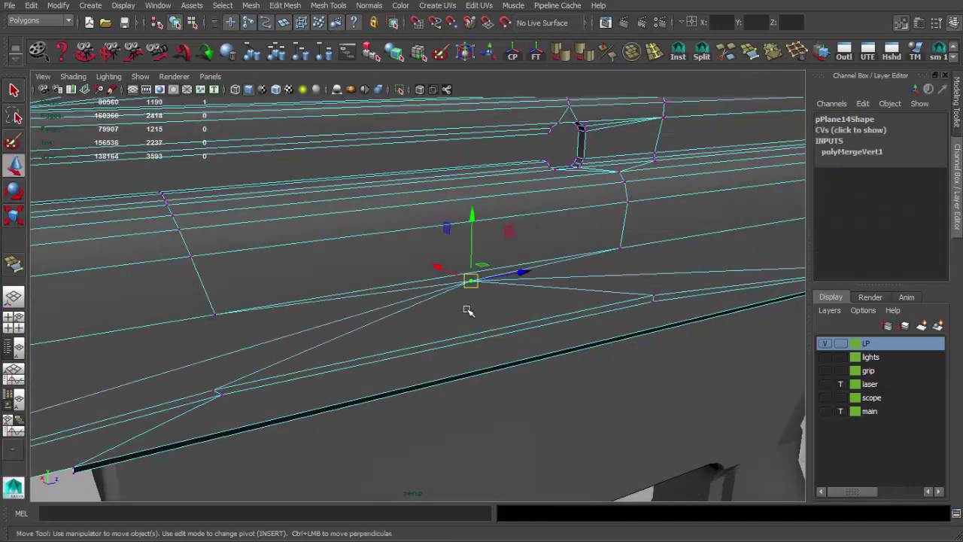
key("q")
left_click_drag(660, 259, 519, 321, "alt")
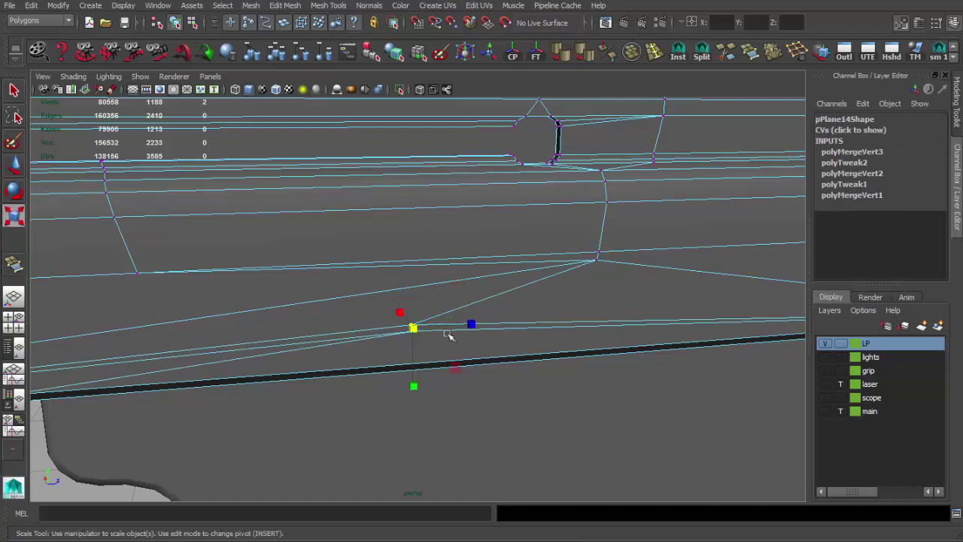
mouse_move(469, 324)
left_mouse_down("alt")
mouse_move(453, 252)
mouse_move(400, 271)
mouse_move(426, 275)
mouse_move(462, 255)
mouse_move(448, 241)
left_mouse_up("alt")
- Delete the long redundant edge along the gun body's lower side
key("q")
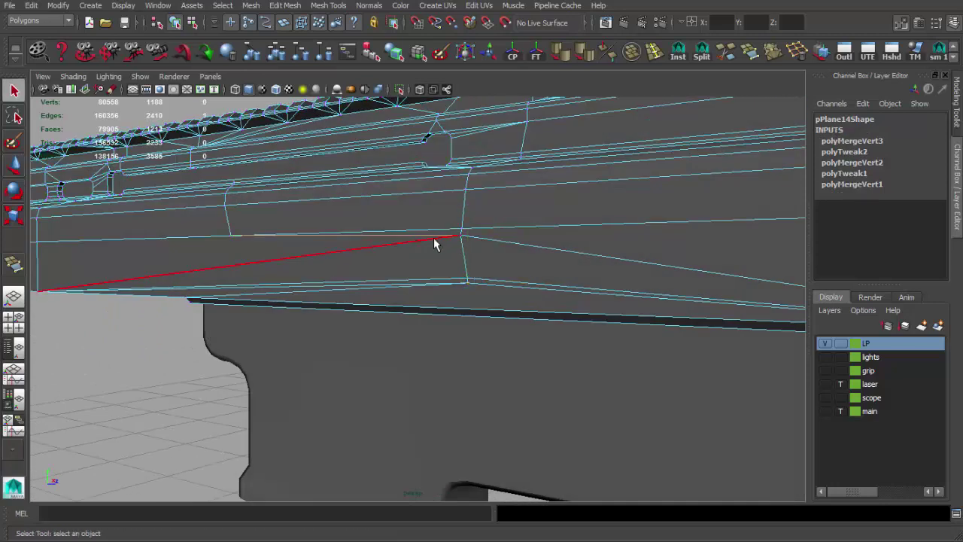
left_click_drag(514, 233, 467, 245, "alt")
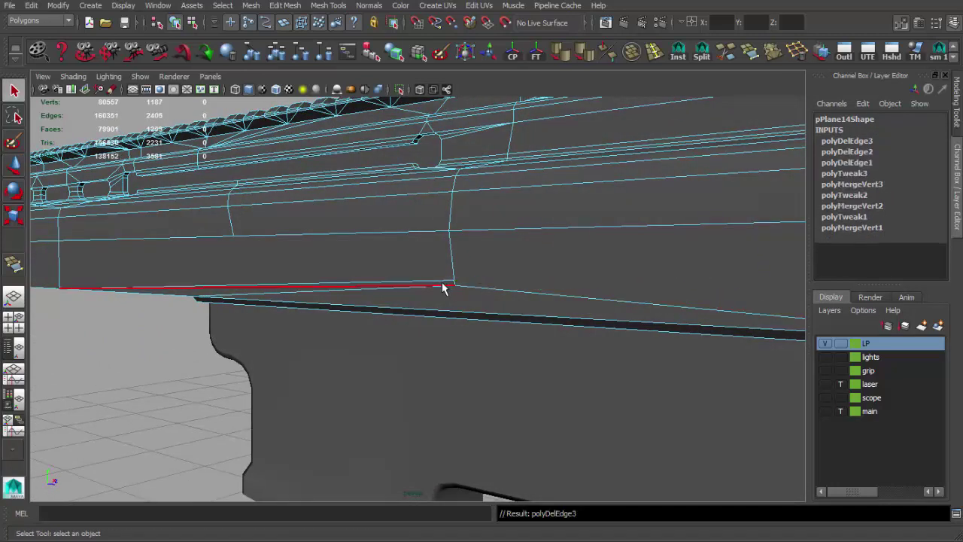
mouse_move(434, 287)
left_mouse_down("alt")
mouse_move(369, 266)
mouse_move(674, 208)
mouse_move(574, 259)
mouse_move(430, 254)
mouse_move(538, 250)
left_mouse_up("alt")
left_click(596, 280)
key("Delete")
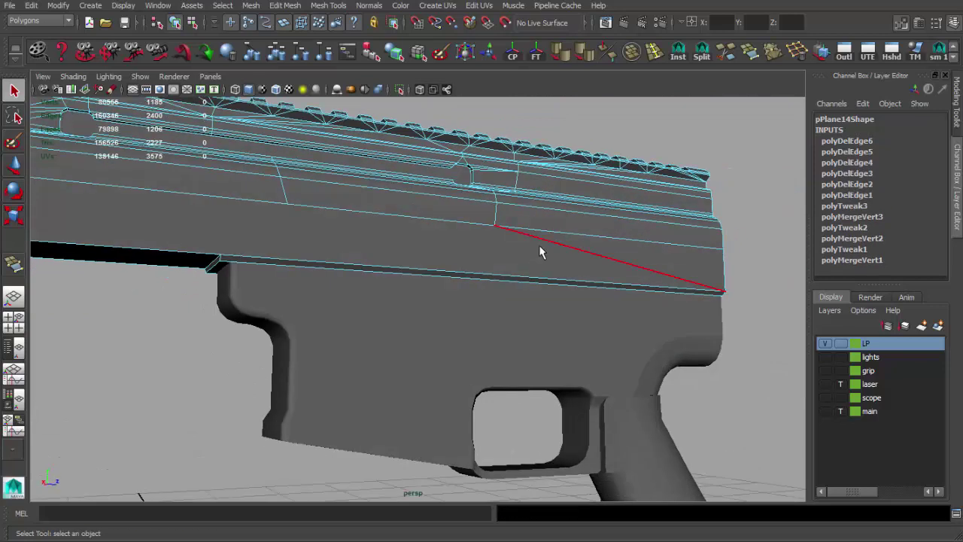
key("F8")
key("f")
- Split the side panel below the rail with a new vertical edge and position its vertex
right_click_drag(499, 245, 582, 247, "alt")
mouse_move(582, 247)
left_mouse_down("alt")
mouse_move(389, 235)
mouse_move(662, 84)
left_mouse_up("alt")
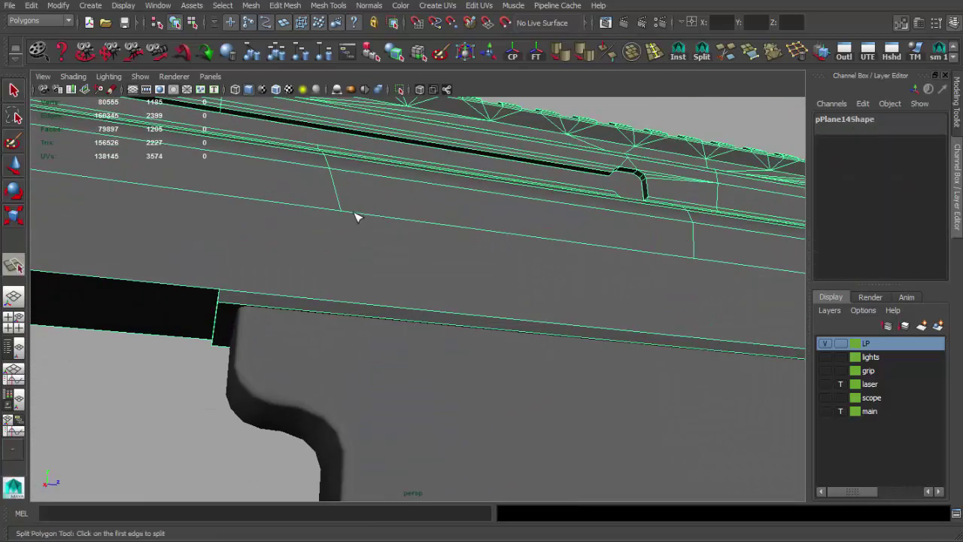
mouse_move(331, 291)
left_mouse_down("alt")
mouse_move(319, 294)
mouse_move(404, 323)
left_mouse_up("alt")
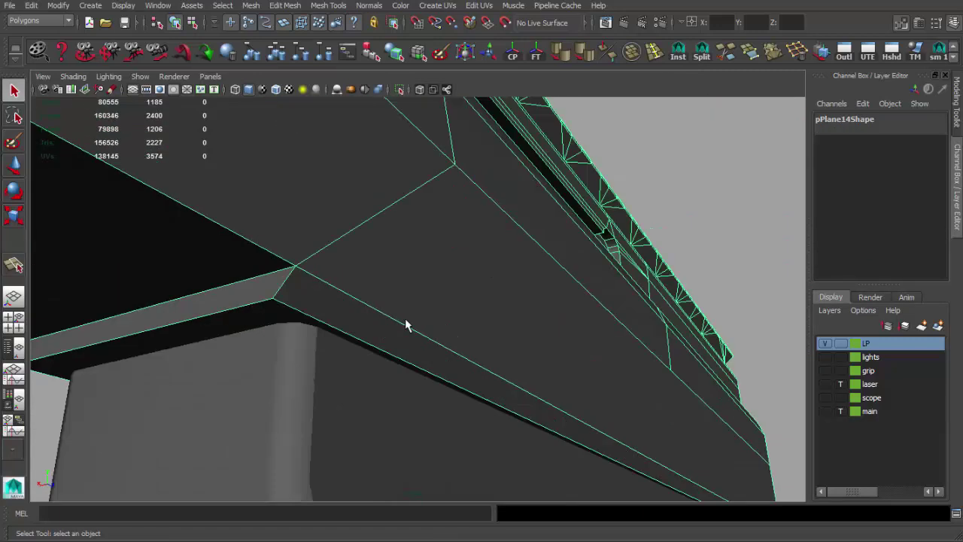
right_click_drag(404, 322, 325, 324, "alt")
left_click_drag(324, 324, 279, 323, "alt")
mouse_move(279, 324)
right_mouse_down("alt")
mouse_move(232, 300)
mouse_move(344, 308)
right_mouse_up("alt")
mouse_move(344, 307)
left_mouse_down("alt")
mouse_move(443, 275)
mouse_move(354, 251)
mouse_move(398, 263)
left_mouse_up("alt")
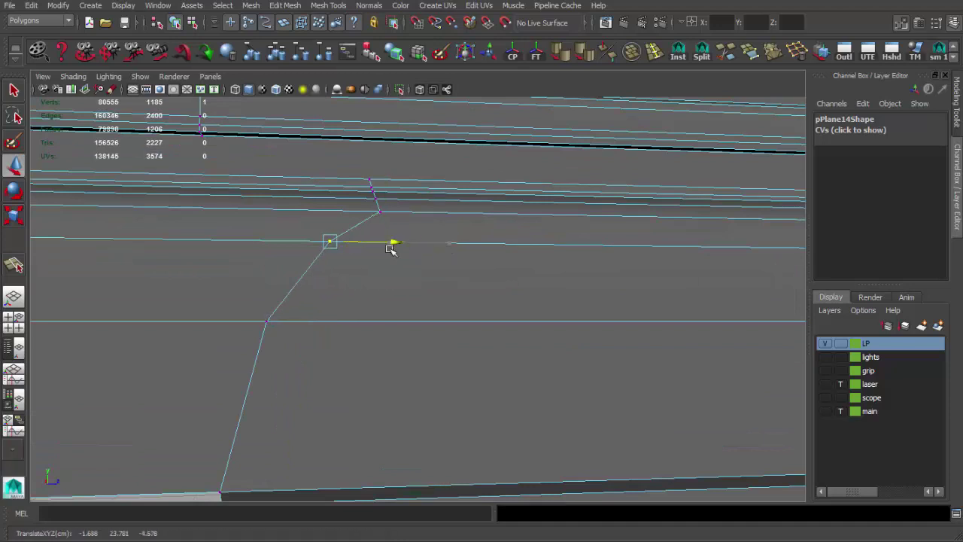
left_click_drag(397, 222, 434, 281, "alt")
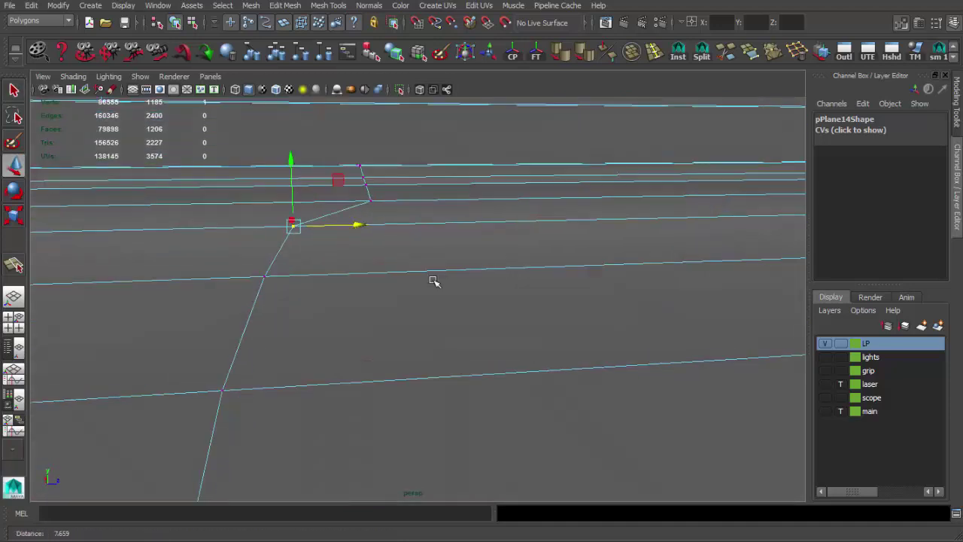
mouse_move(403, 203)
left_mouse_down("alt")
mouse_move(399, 217)
mouse_move(492, 294)
mouse_move(471, 275)
mouse_move(398, 295)
mouse_move(441, 306)
mouse_move(458, 251)
mouse_move(452, 303)
left_mouse_up("alt")
scroll(453, 303, "up", 5)
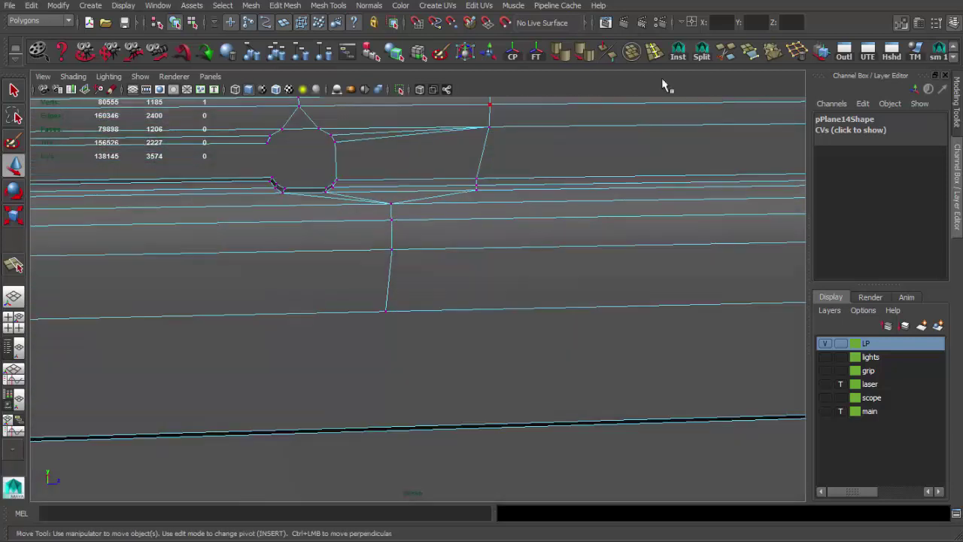
mouse_move(391, 306)
left_mouse_down("alt")
mouse_move(339, 339)
mouse_move(236, 322)
mouse_move(398, 310)
mouse_move(376, 335)
left_mouse_up("alt")
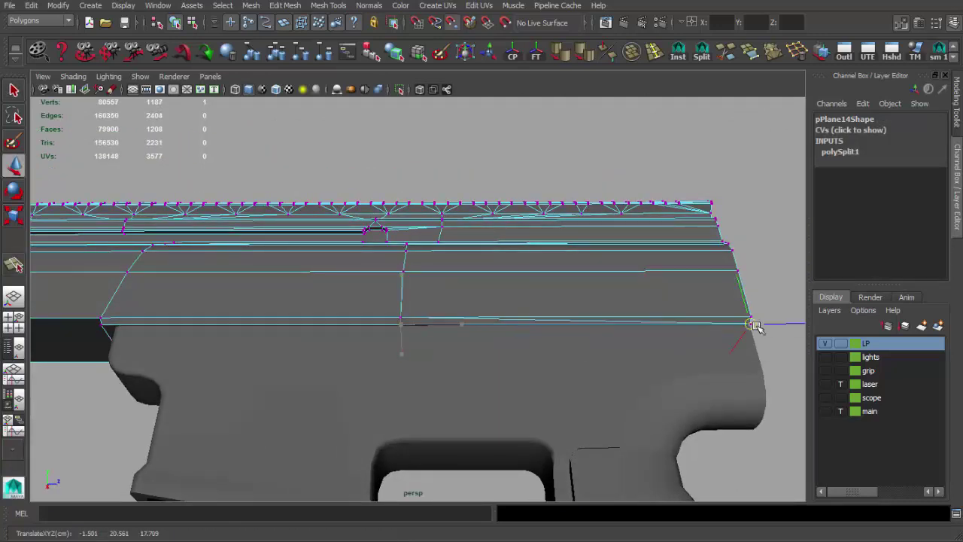
left_click_drag(754, 325, 505, 290, "alt")
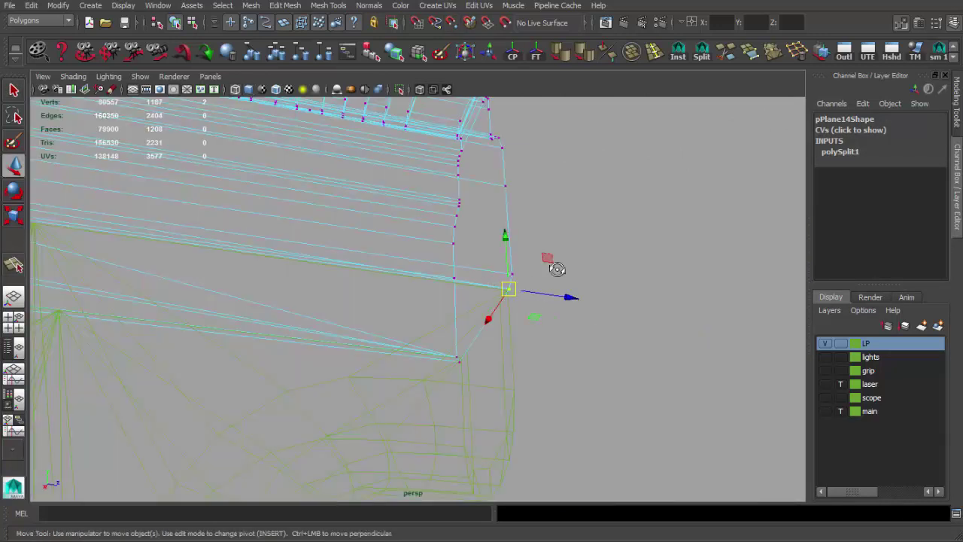
- Merge the extra corner vertex near the gun body's side cutout
left_click(772, 51)
key("5")
scroll(426, 279, "down", 3)
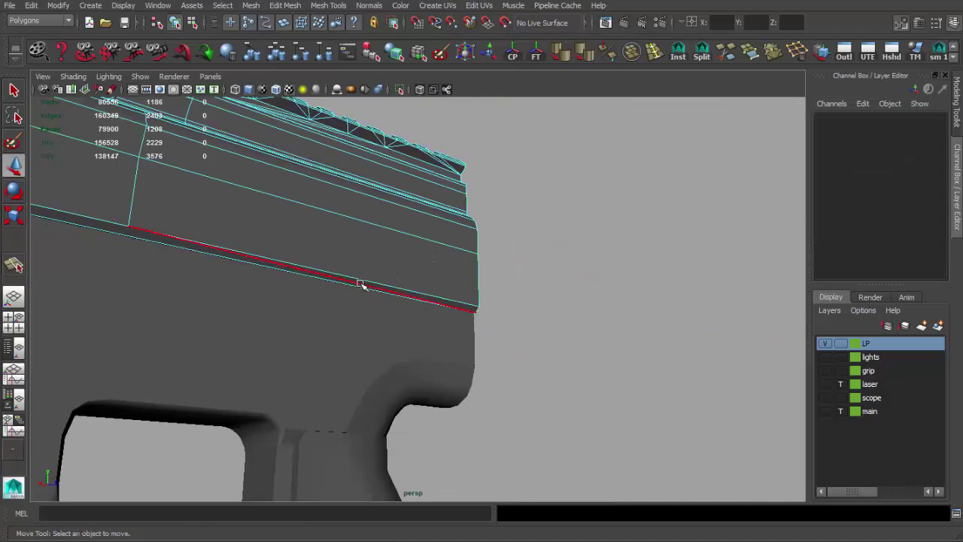
scroll(489, 278, "down", 3)
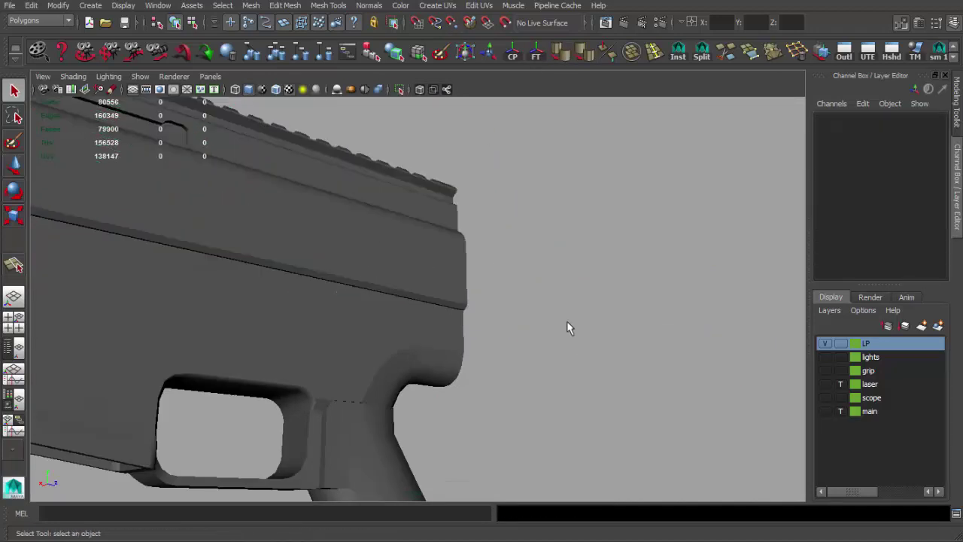
- Select the gun body and go into vertex editing on it
left_click_drag(568, 326, 356, 321, "alt")
left_click(451, 300)
scroll(526, 353, "up", 4)
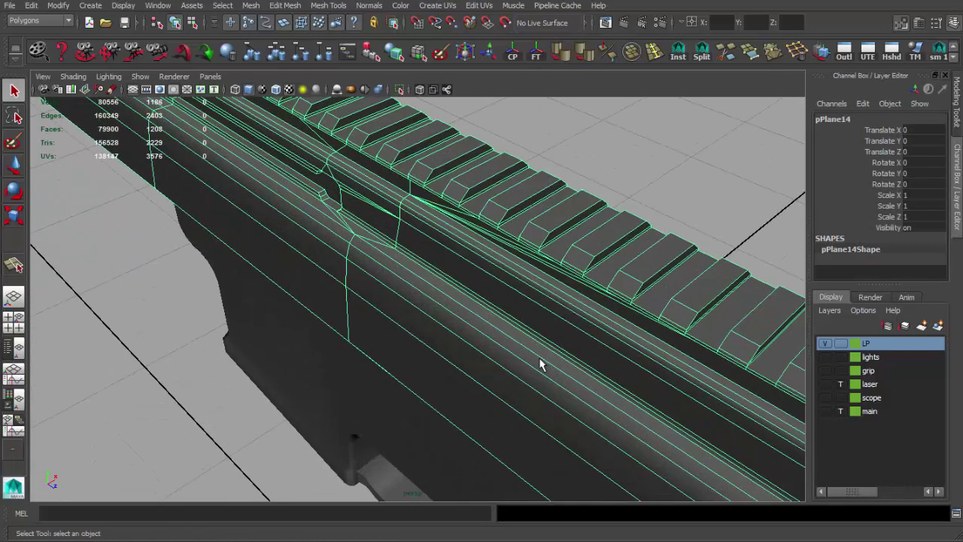
mouse_move(538, 358)
left_mouse_down("alt")
mouse_move(447, 301)
mouse_move(511, 258)
mouse_move(378, 270)
mouse_move(536, 340)
left_mouse_up("alt")
scroll(655, 328, "up", 3)
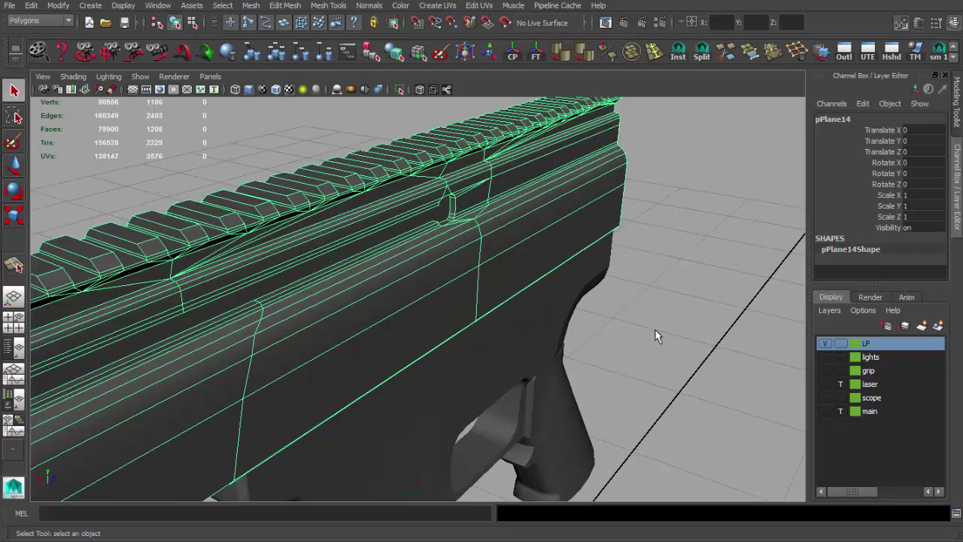
key("F9")
scroll(398, 301, "up", 3)
scroll(312, 254, "down", 2)
scroll(312, 254, "up", 4)
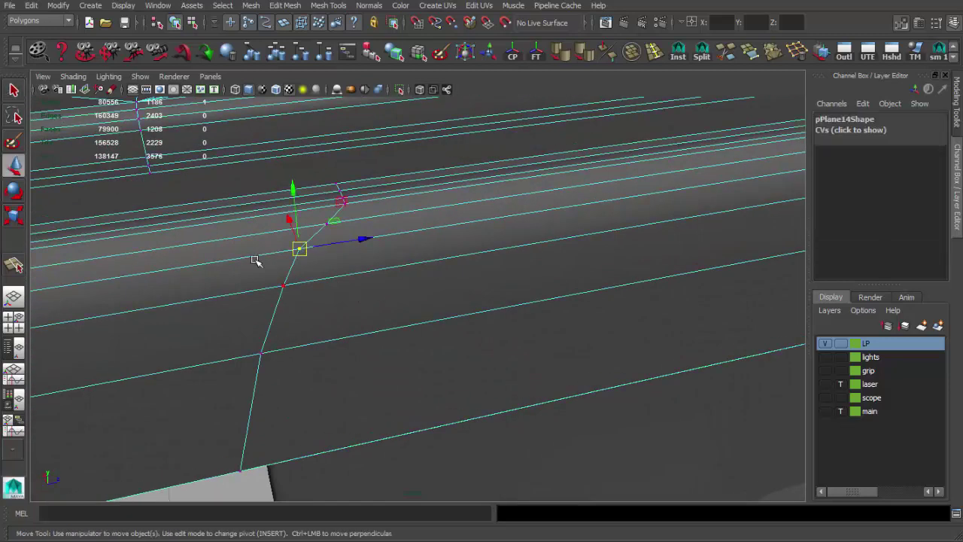
key("F8")
scroll(384, 213, "down", 3)
scroll(351, 245, "up", 2)
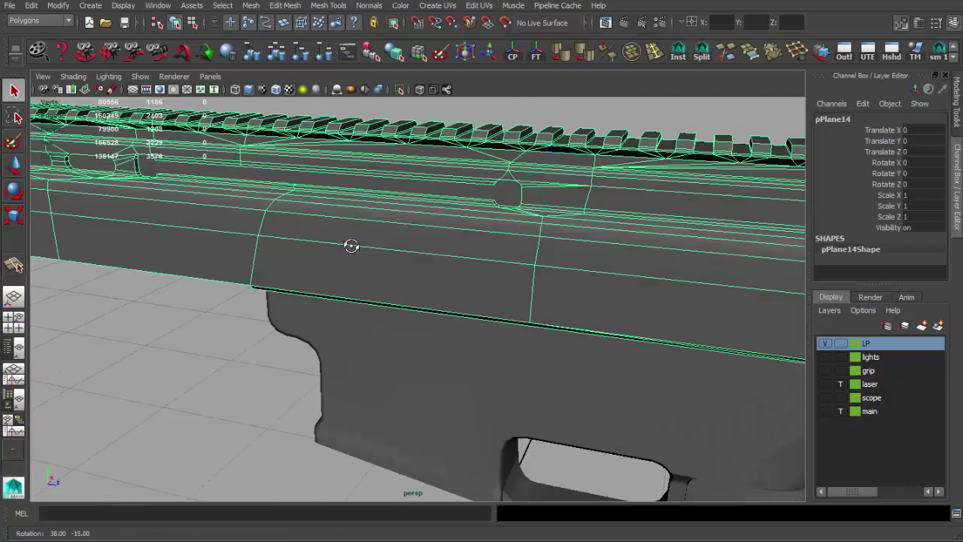
scroll(464, 260, "up", 1)
scroll(544, 265, "up", 2)
scroll(545, 265, "down", 2)
key("F9")
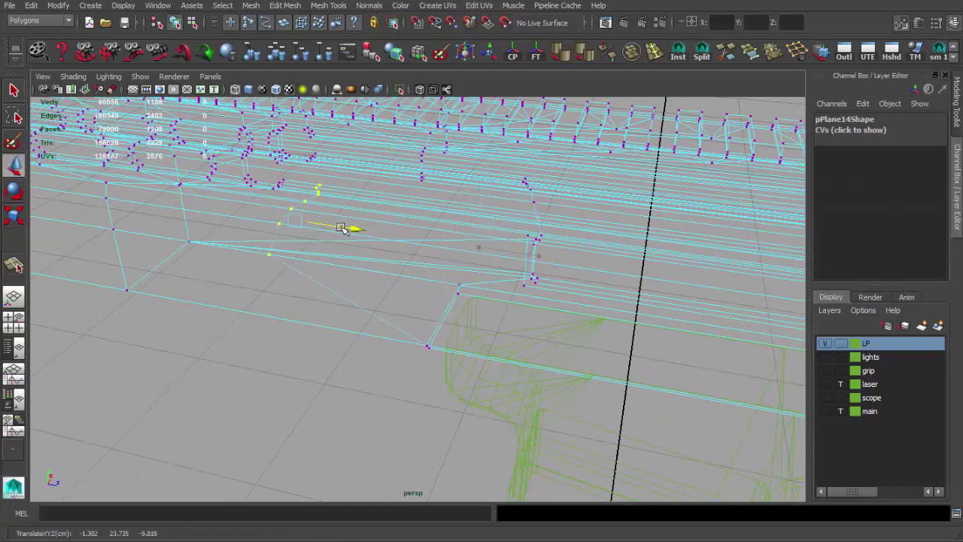
- Merge the vertical edge loop's vertices to their center to straighten it
key("5")
scroll(425, 221, "up", 2)
scroll(421, 236, "up", 2)
scroll(370, 251, "up", 2)
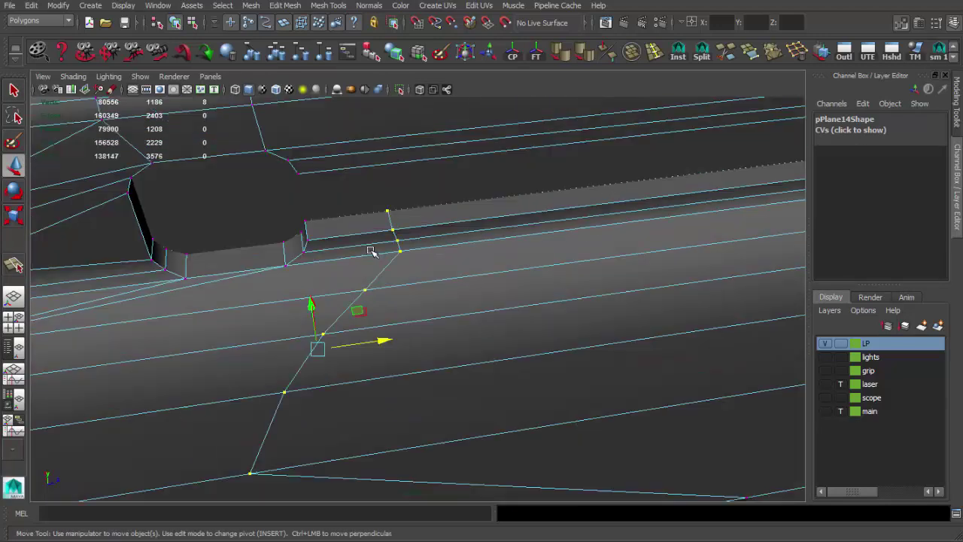
key("4")
scroll(413, 244, "up", 1)
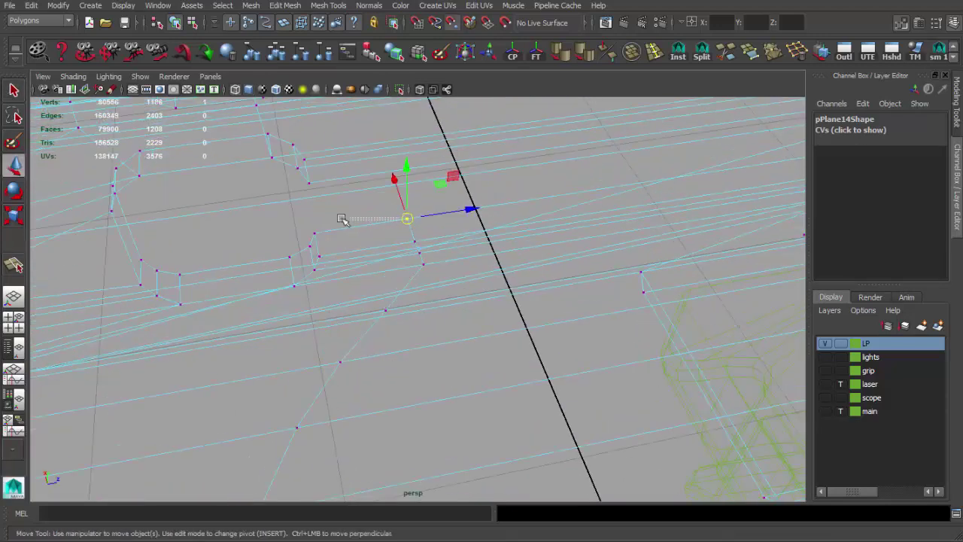
mouse_move(342, 219)
left_mouse_down("alt")
mouse_move(383, 230)
mouse_move(371, 224)
mouse_move(464, 154)
left_mouse_up("alt")
key("q")
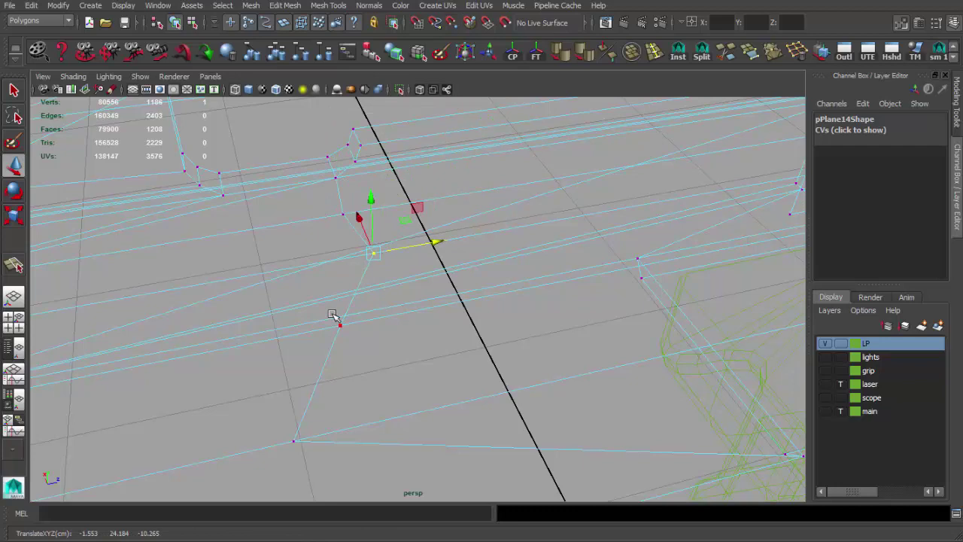
left_click_drag(356, 469, 377, 284, "alt")
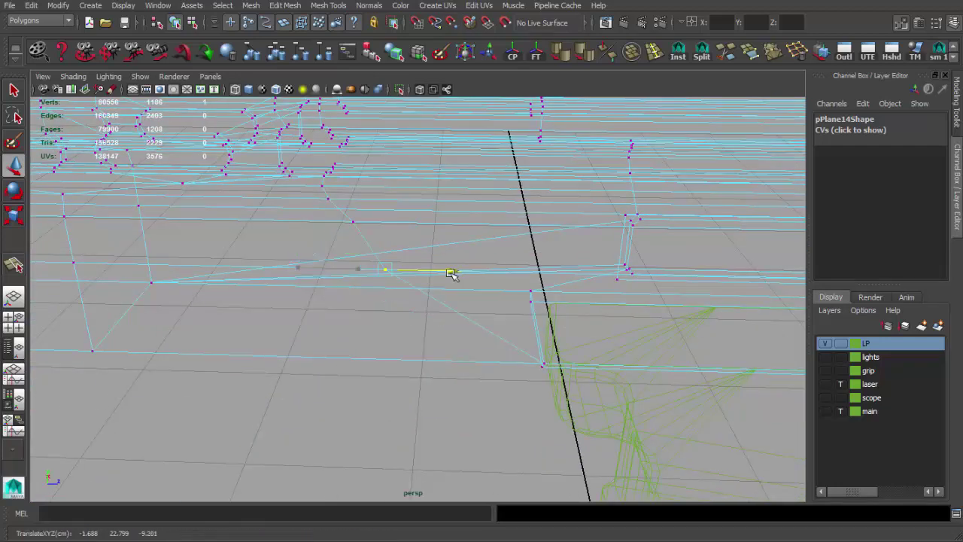
mouse_move(471, 271)
left_mouse_down("alt")
mouse_move(370, 242)
mouse_move(364, 256)
left_mouse_up("alt")
key("q")
mouse_move(389, 275)
right_mouse_down("shift")
mouse_move(411, 208)
mouse_move(425, 286)
right_mouse_up("shift")
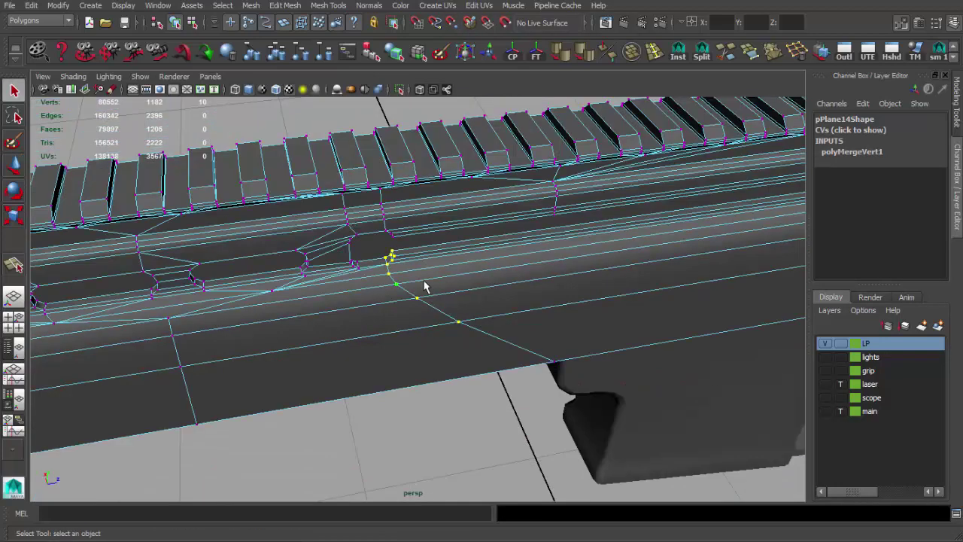
- Check the upper gun body in smooth preview (3), then return to normal display (1)
key("F8")
scroll(418, 263, "down", 3)
left_click(417, 284)
key("3")
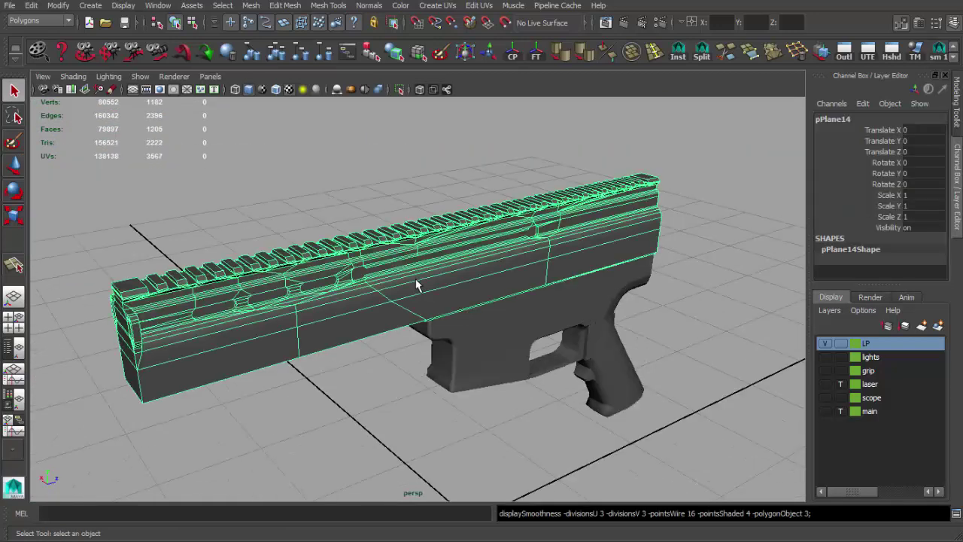
scroll(392, 286, "up", 5)
mouse_move(389, 248)
left_mouse_down("alt")
mouse_move(599, 328)
mouse_move(484, 308)
mouse_move(312, 307)
mouse_move(329, 318)
mouse_move(269, 249)
mouse_move(489, 351)
mouse_move(323, 285)
mouse_move(570, 264)
mouse_move(343, 301)
mouse_move(413, 254)
mouse_move(470, 303)
mouse_move(555, 235)
mouse_move(398, 252)
mouse_move(436, 209)
mouse_move(535, 256)
mouse_move(752, 256)
left_mouse_up("alt")
key("1")
- Make the main layer with the full high-poly rifle visible again
scroll(413, 254, "down", 3)
left_click(469, 303)
left_click(529, 320)
mouse_move(529, 321)
left_mouse_down("alt")
mouse_move(648, 307)
mouse_move(475, 329)
mouse_move(328, 316)
left_mouse_up("alt")
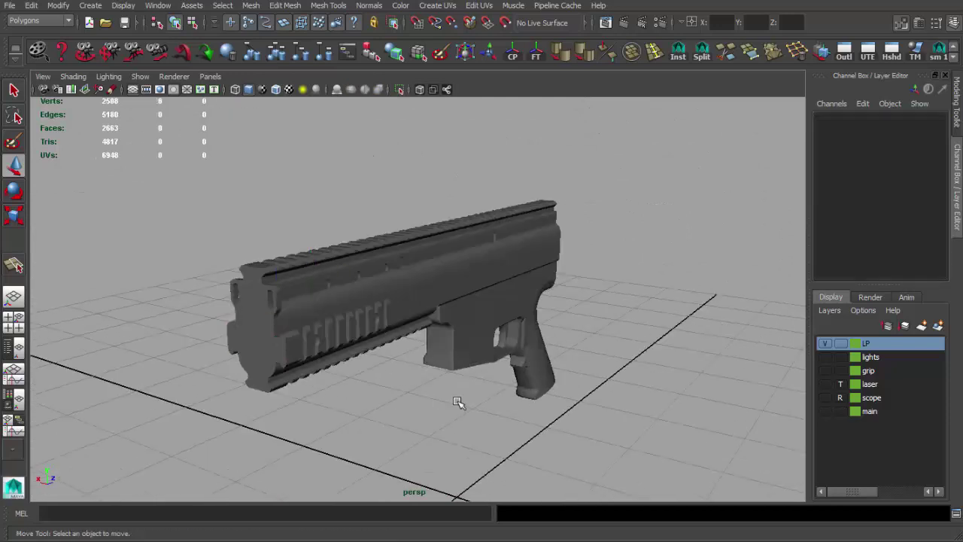
left_click(825, 411)
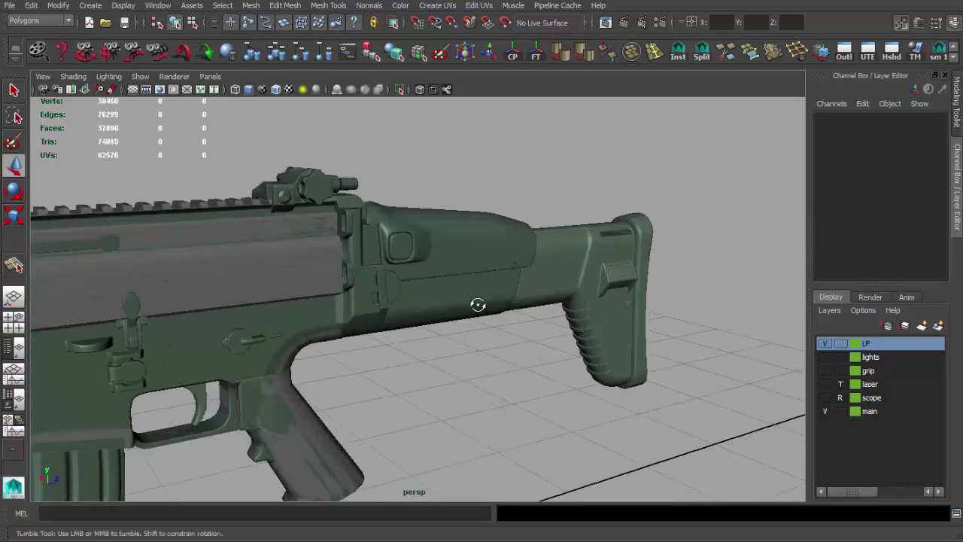
- Select the stock copy and leave it offset beside the rifle at Translate X -8.969
left_click(430, 309)
mouse_move(419, 332)
left_mouse_down("alt")
mouse_move(472, 303)
mouse_move(458, 281)
mouse_move(341, 318)
left_mouse_up("alt")
key("ctrl+z")
key("shift+z")
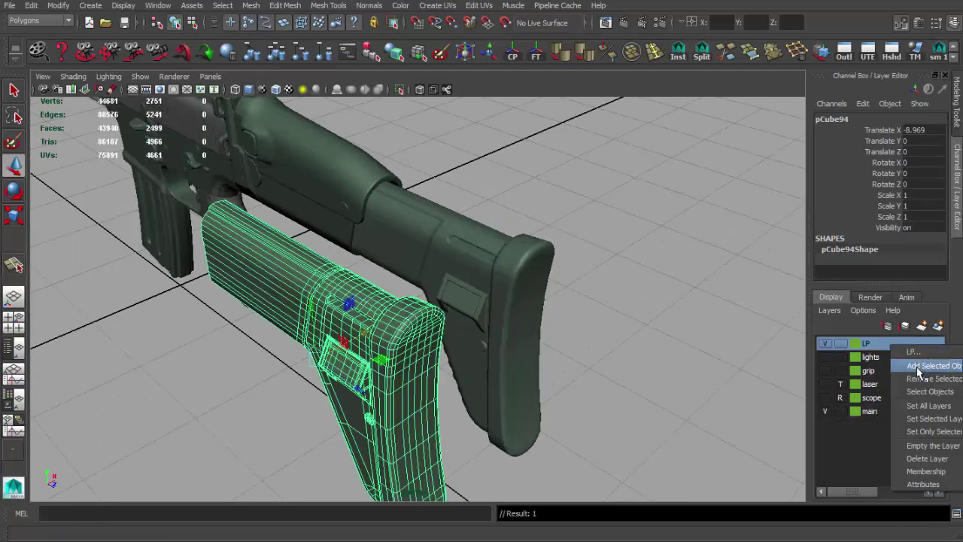
- Template the rifle layer and set the stock's Translate X to 0
left_click(841, 411)
left_click(909, 130)
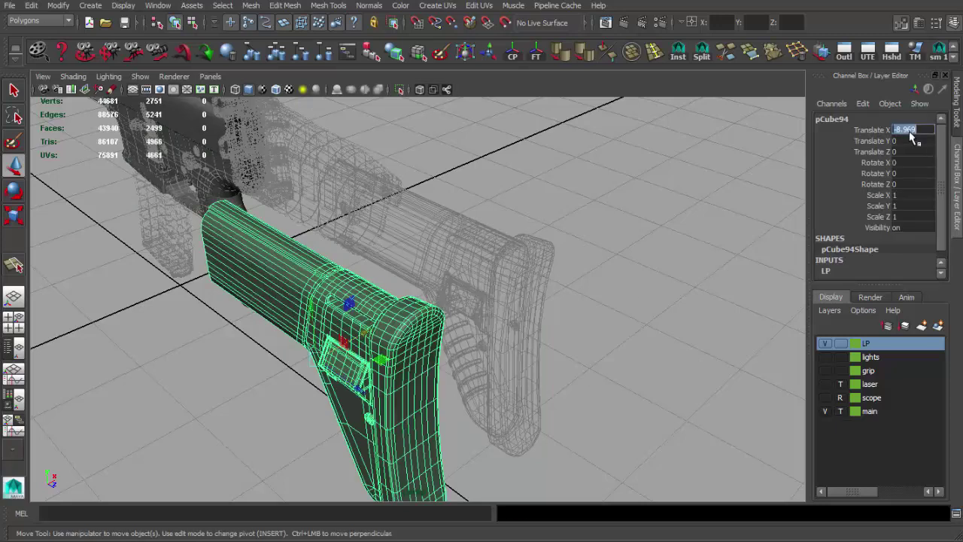
type("0")
key("Return")
left_click_drag(526, 304, 566, 232, "alt")
- Assign the existing pCylinder1SG material to the stock from the marking menu
right_click_drag(377, 232, 395, 295)
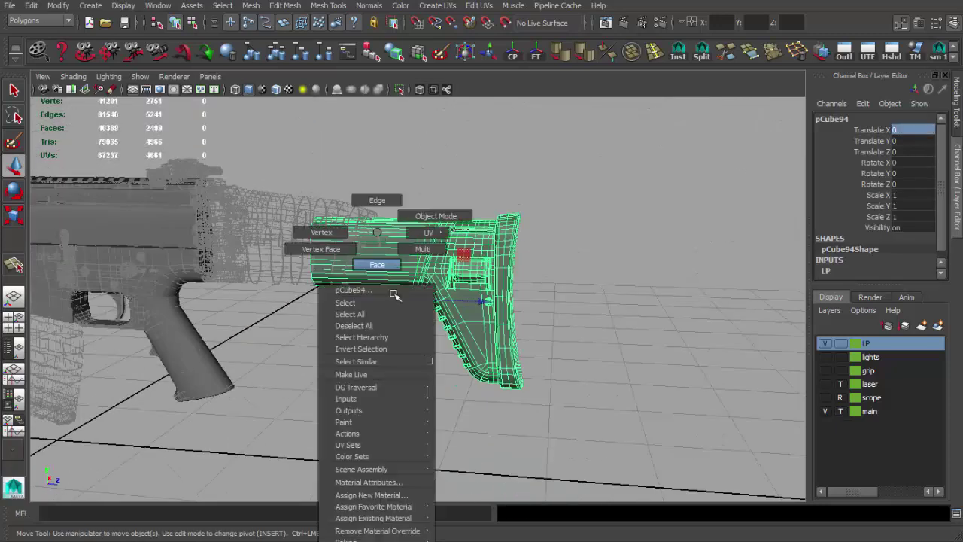
left_click(465, 529)
right_click_drag(419, 258, 421, 324)
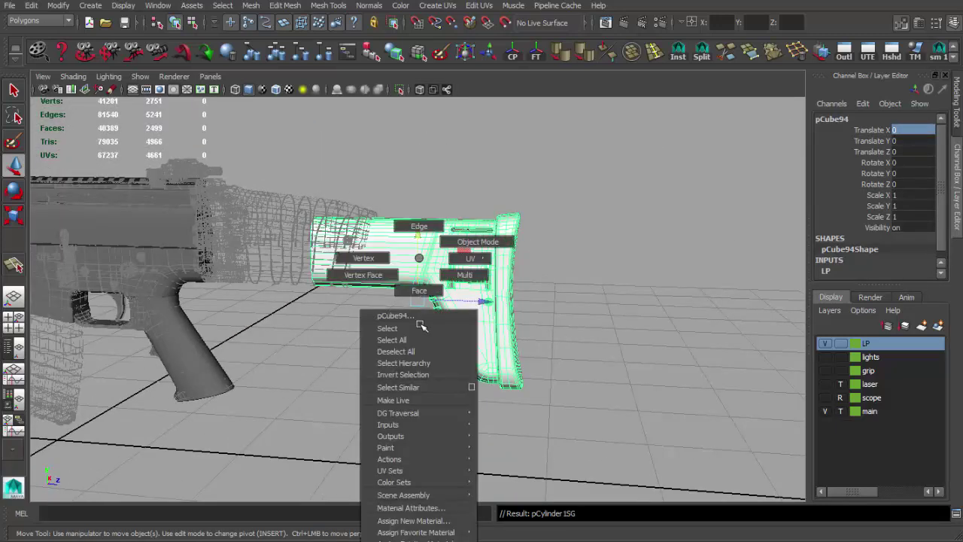
left_click(608, 337)
left_click_drag(607, 337, 584, 449, "alt")
left_click(430, 296)
key("1")
mouse_move(430, 296)
left_mouse_down("alt")
mouse_move(485, 331)
mouse_move(421, 286)
left_mouse_up("alt")
scroll(395, 278, "up", 3)
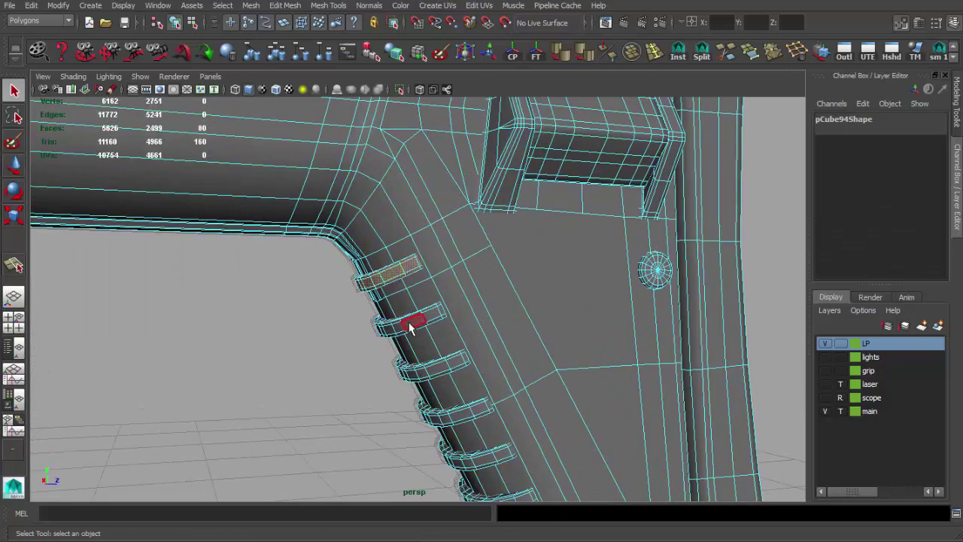
left_click_drag(489, 444, 372, 389, "alt")
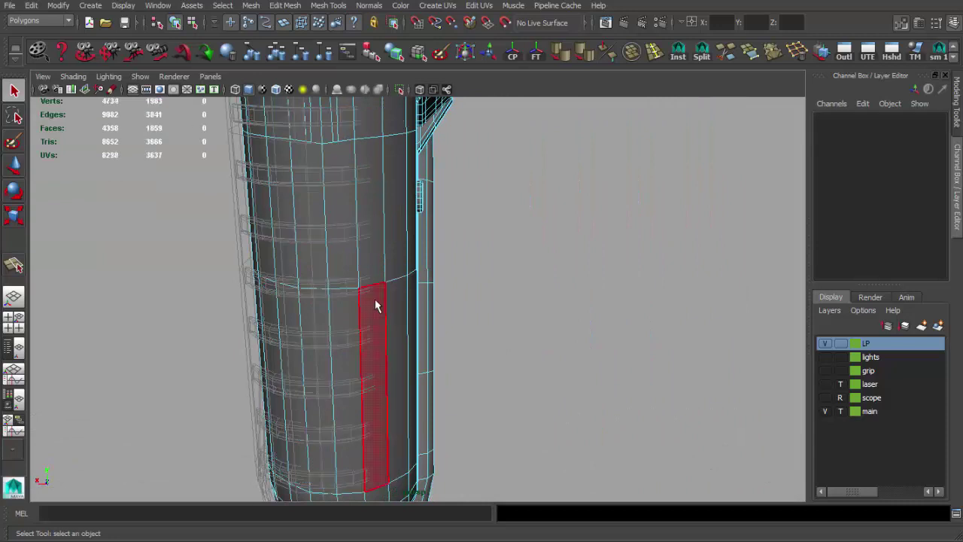
- Shift the stock along X, then zero its Translate X so it aligns with the rifle
key("F8")
scroll(403, 282, "up", 2)
scroll(405, 237, "down", 4)
mouse_move(333, 301)
left_mouse_down()
mouse_move(326, 271)
mouse_move(526, 226)
mouse_move(570, 241)
mouse_move(499, 254)
left_mouse_up()
type("0")
key("Return")
key("ctrl+z")
key("ctrl+z")
scroll(701, 333, "up", 5)
left_click_drag(700, 333, 550, 266, "alt")
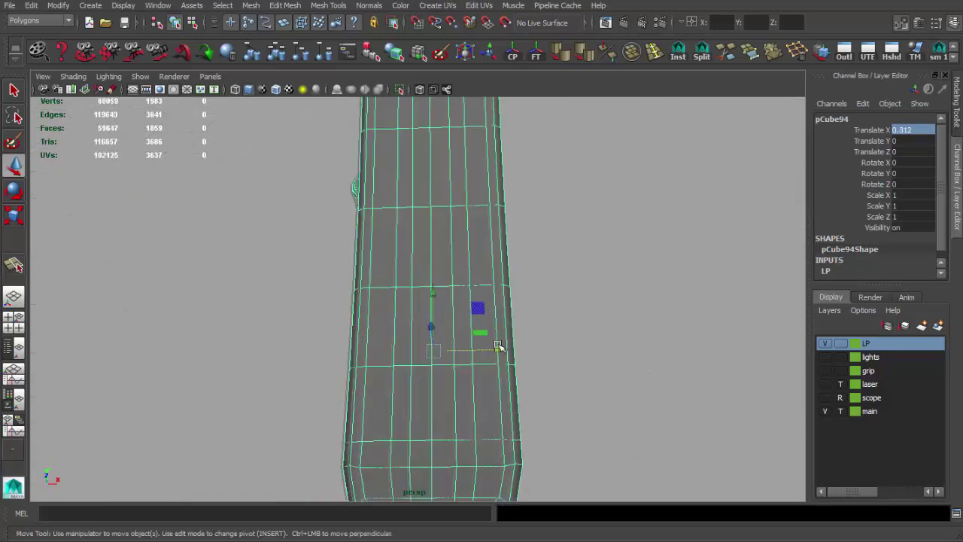
left_click(536, 54)
scroll(451, 301, "down", 3)
mouse_move(451, 301)
left_mouse_down("alt")
mouse_move(640, 243)
mouse_move(464, 241)
mouse_move(348, 215)
left_mouse_up("alt")
scroll(404, 203, "up", 3)
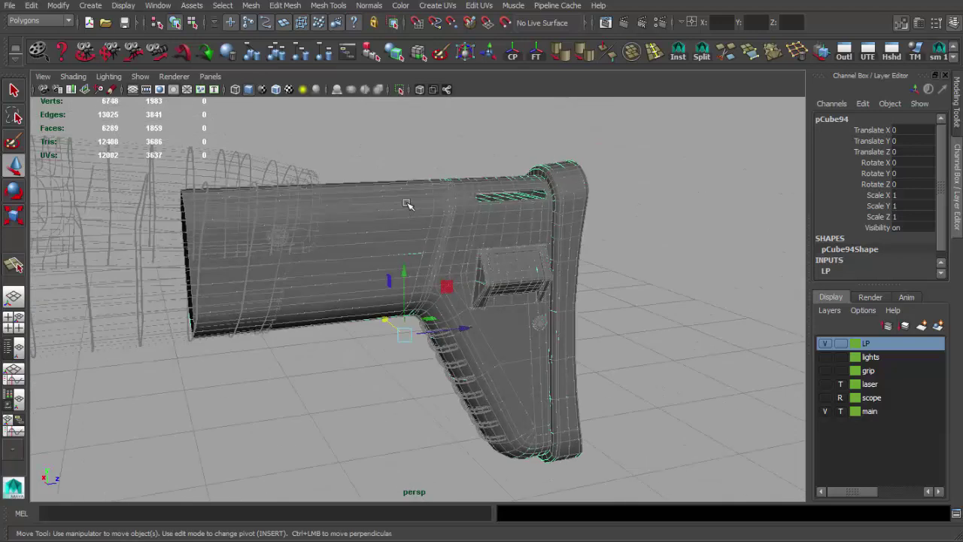
scroll(404, 203, "up", 2)
- Hide the main layer and delete the stock's right-half faces in front view
left_click(824, 411)
scroll(414, 258, "down", 5)
mouse_move(414, 258)
left_mouse_down("alt")
mouse_move(477, 225)
mouse_move(477, 275)
left_mouse_up("alt")
key("space")
key("space")
key("q")
left_click(419, 126)
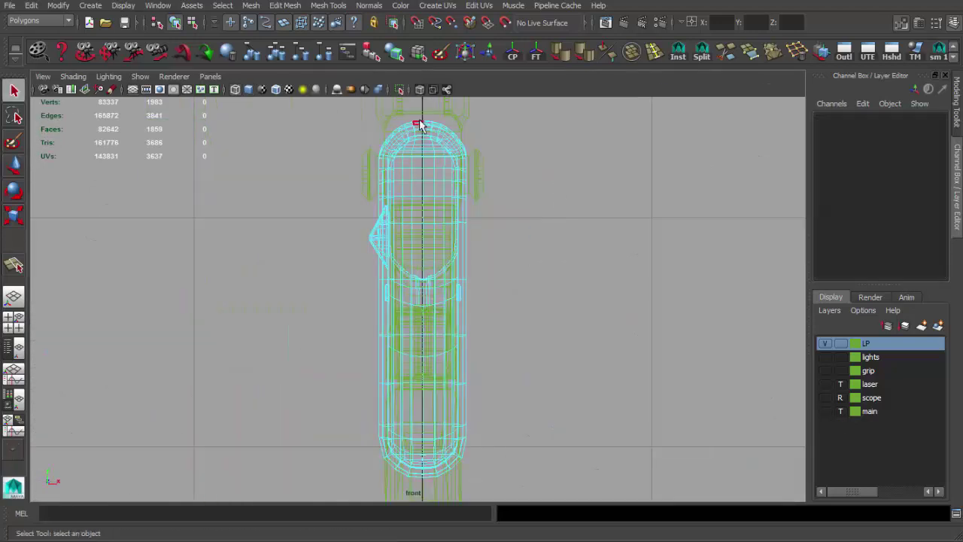
left_click_drag(637, 536, 631, 527)
key("Delete")
- Select the half stock and frame it in the view
key("space")
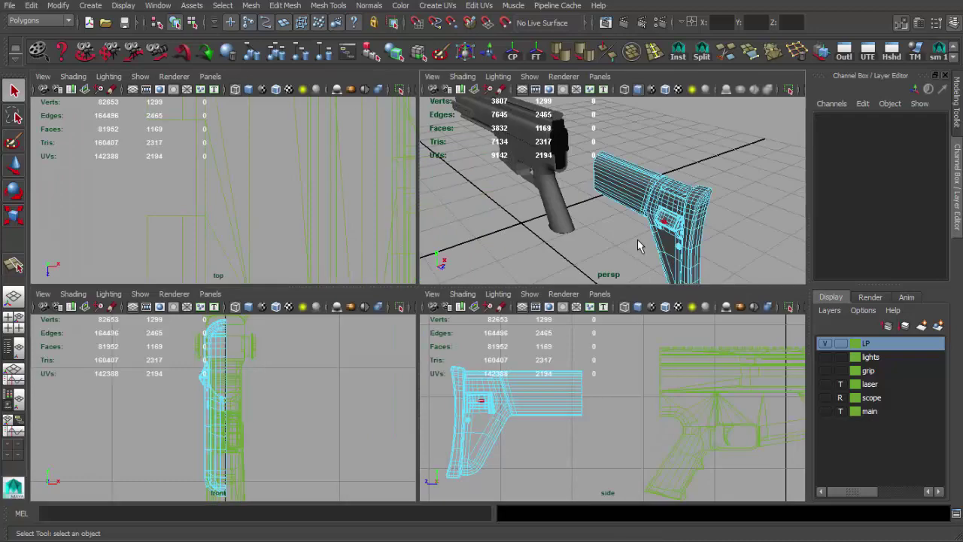
key("space")
left_click(497, 260)
key("f")
scroll(395, 318, "up", 5)
mouse_move(396, 318)
left_mouse_down("alt")
mouse_move(348, 311)
mouse_move(488, 308)
mouse_move(576, 422)
mouse_move(514, 325)
mouse_move(399, 307)
mouse_move(468, 278)
mouse_move(576, 253)
mouse_move(602, 264)
mouse_move(519, 271)
mouse_move(527, 316)
left_mouse_up("alt")
scroll(488, 309, "down", 5)
scroll(576, 422, "up", 5)
scroll(526, 316, "up", 3)
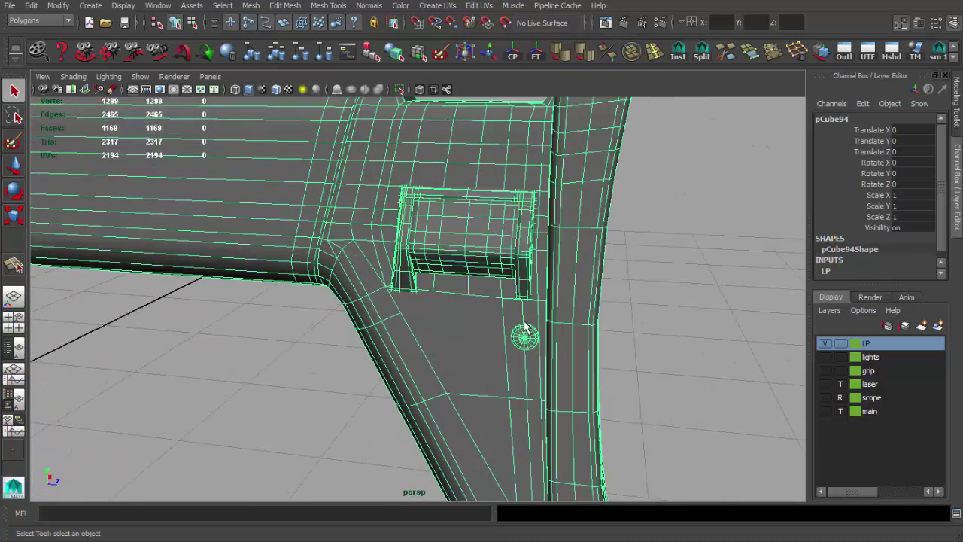
- Enter component editing and select the edge loop on the stock's vertical strip
key("F11")
scroll(563, 343, "down", 5)
scroll(459, 309, "up", 5)
mouse_move(459, 309)
left_mouse_down("alt")
mouse_move(576, 322)
mouse_move(551, 323)
mouse_move(505, 361)
left_mouse_up("alt")
scroll(551, 323, "down", 5)
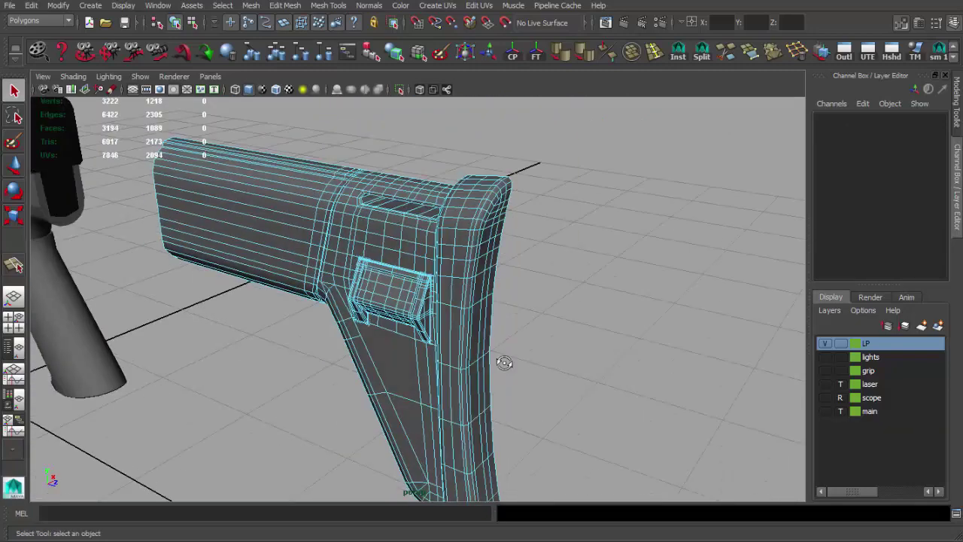
scroll(505, 361, "up", 4)
double_click(483, 240)
scroll(479, 225, "down", 5)
- Delete two more edge loops from the stock
scroll(665, 129, "up", 1)
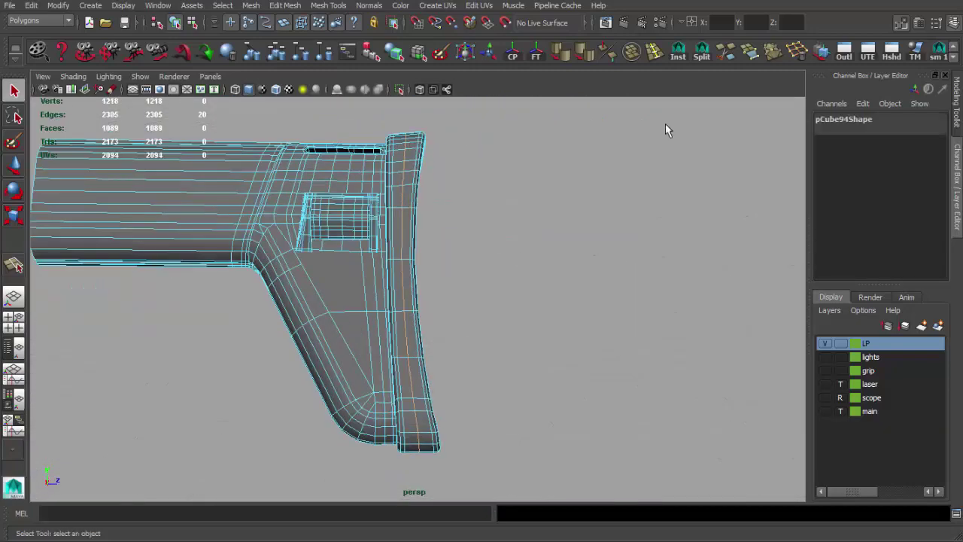
scroll(491, 215, "up", 4)
mouse_move(490, 215)
left_mouse_down("alt")
mouse_move(441, 334)
mouse_move(422, 326)
mouse_move(470, 320)
left_mouse_up("alt")
key("Delete")
scroll(432, 188, "down", 3)
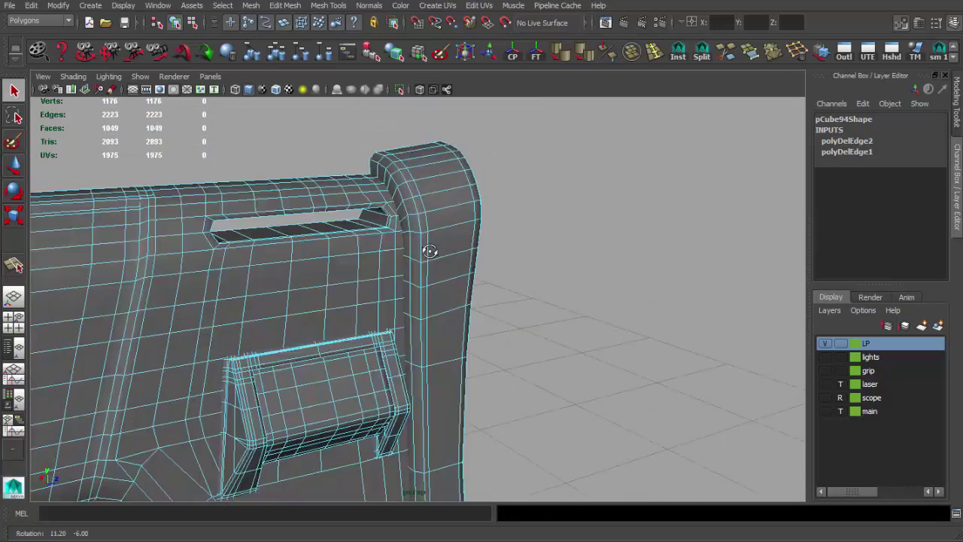
key("ctrl+z")
key("ctrl+z")
key("shift+z")
key("shift+z")
mouse_move(437, 258)
left_mouse_down("alt")
mouse_move(361, 258)
mouse_move(376, 225)
mouse_move(394, 226)
mouse_move(402, 230)
mouse_move(358, 221)
mouse_move(397, 258)
mouse_move(293, 231)
left_mouse_up("alt")
key("Delete")
key("Delete")
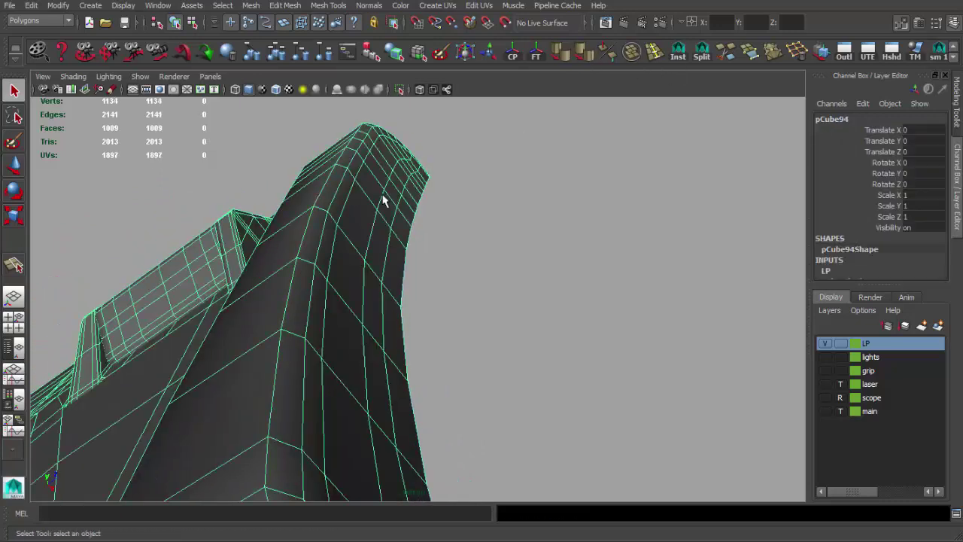
- Apply Normals > Soften Edge to the stock and inspect its shading from several angles
right_click_drag(360, 207, 361, 208)
left_click(406, 103)
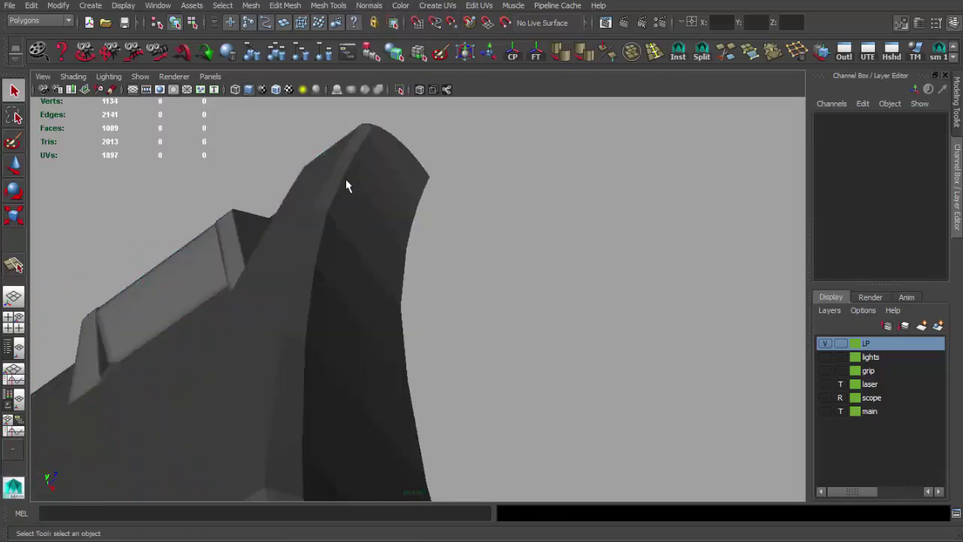
left_click(395, 143)
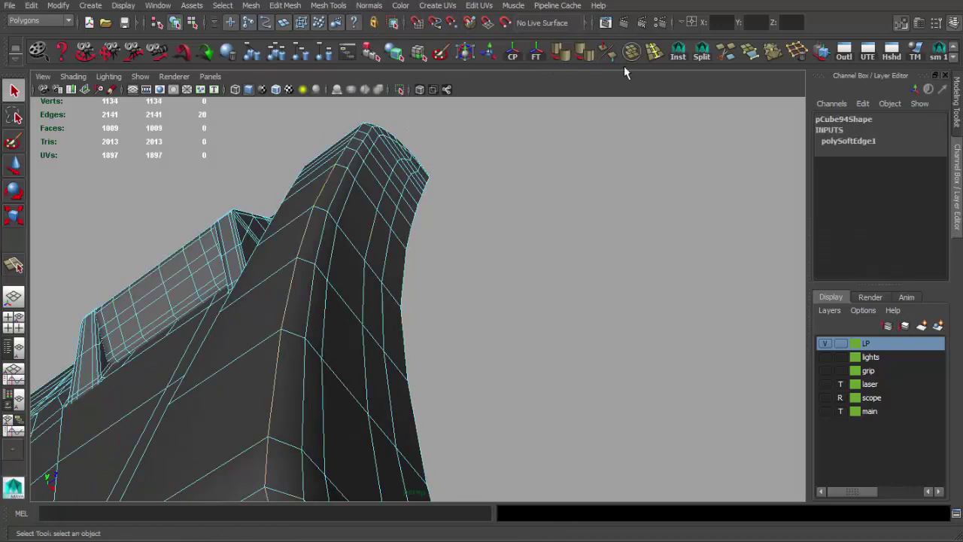
left_click_drag(450, 161, 345, 234, "alt")
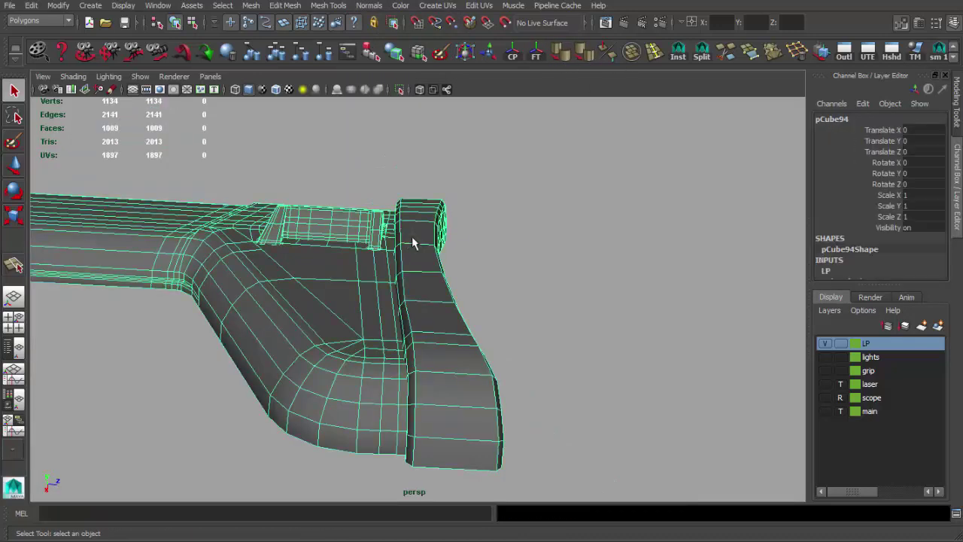
mouse_move(413, 241)
left_mouse_down("alt")
mouse_move(503, 264)
mouse_move(458, 312)
mouse_move(360, 298)
left_mouse_up("alt")
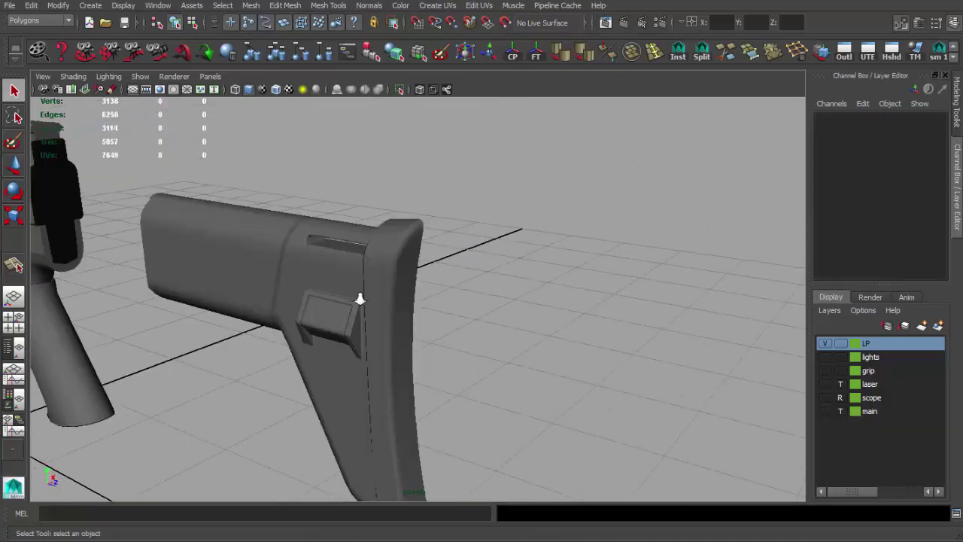
left_click(359, 299)
mouse_move(383, 247)
left_mouse_down("alt")
mouse_move(509, 230)
mouse_move(449, 157)
mouse_move(470, 152)
left_mouse_up("alt")
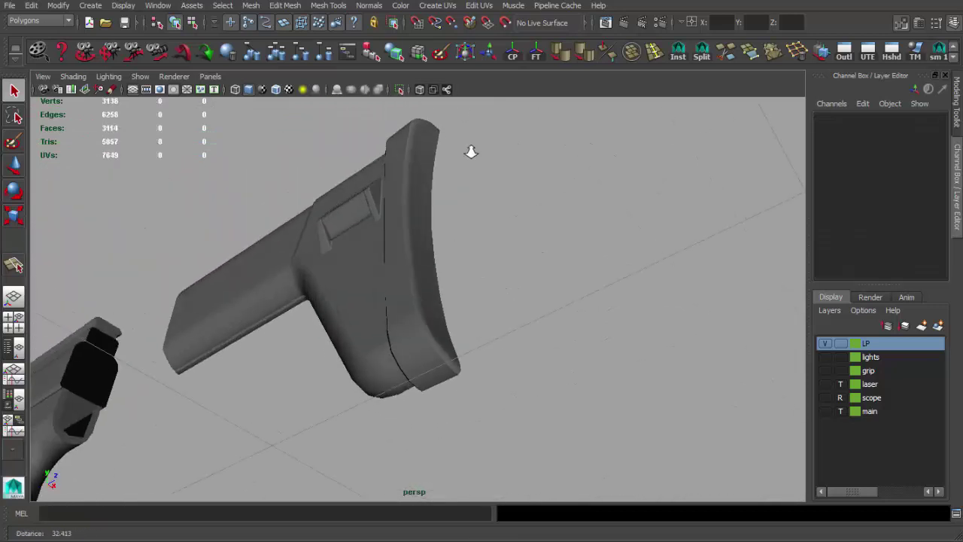
left_click(383, 189)
key("f")
mouse_move(383, 189)
left_mouse_down("alt")
mouse_move(361, 208)
mouse_move(383, 172)
mouse_move(451, 284)
mouse_move(464, 256)
mouse_move(415, 252)
left_mouse_up("alt")
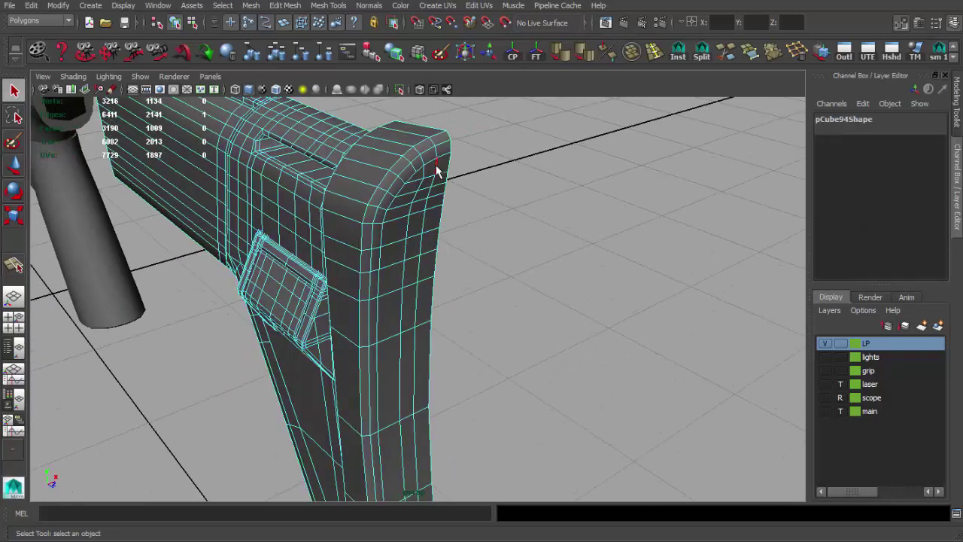
left_click_drag(438, 151, 468, 161, "alt")
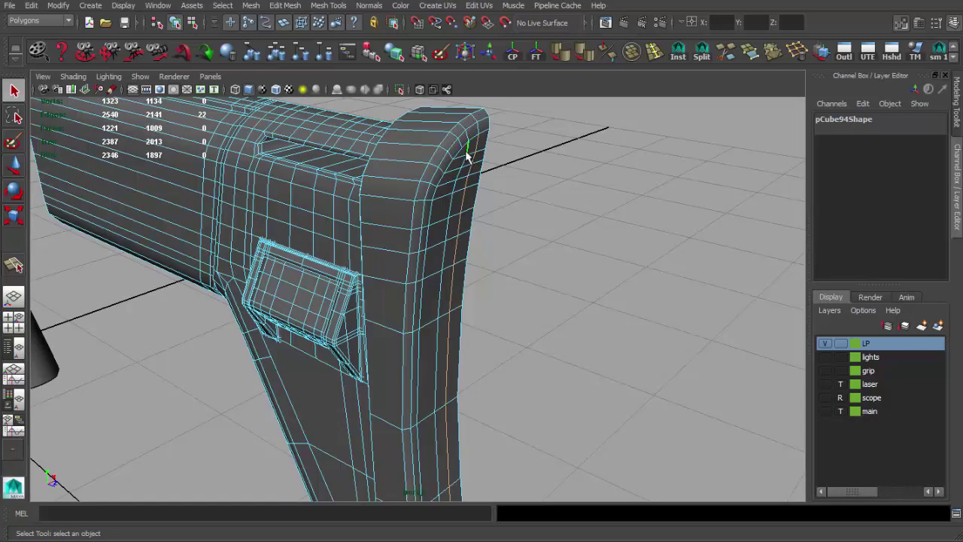
right_click_drag(467, 156, 436, 205, "alt")
mouse_move(447, 212)
left_mouse_down("alt")
mouse_move(400, 211)
mouse_move(426, 258)
left_mouse_up("alt")
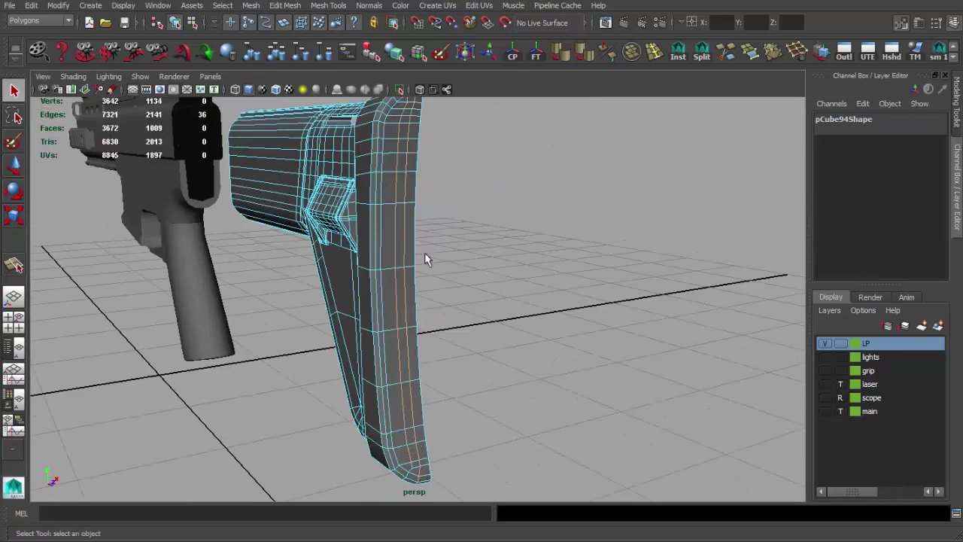
right_click_drag(426, 258, 495, 330, "alt")
left_click_drag(529, 411, 399, 232, "alt")
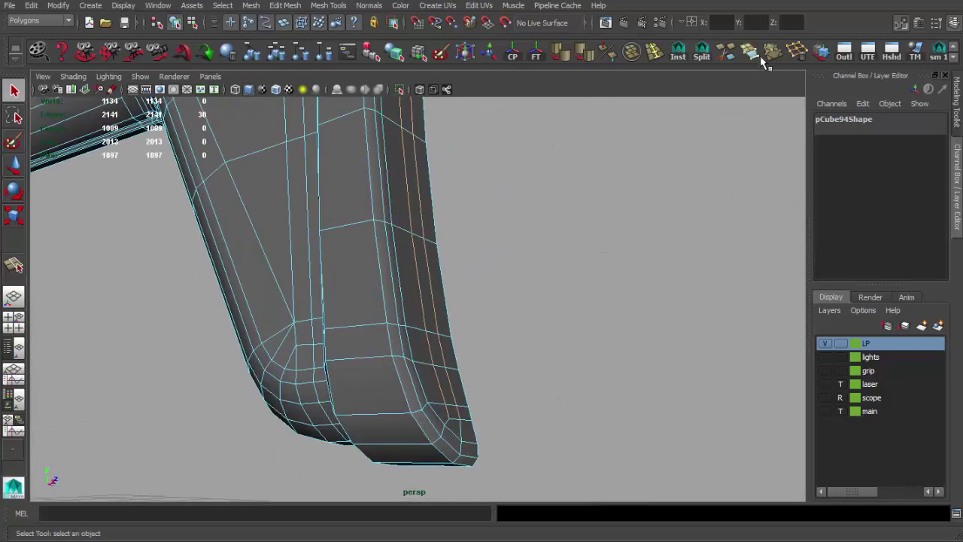
- Remove an edge loop on the butt end with Ctrl+Delete, leaving 962 faces
left_click(796, 51)
right_click_drag(474, 381, 461, 251, "alt")
mouse_move(460, 250)
left_mouse_down("alt")
mouse_move(522, 328)
mouse_move(444, 258)
mouse_move(504, 336)
left_mouse_up("alt")
left_click(452, 255)
left_click(797, 51)
key("ctrl+Delete")
right_click_drag(542, 318, 406, 306, "alt")
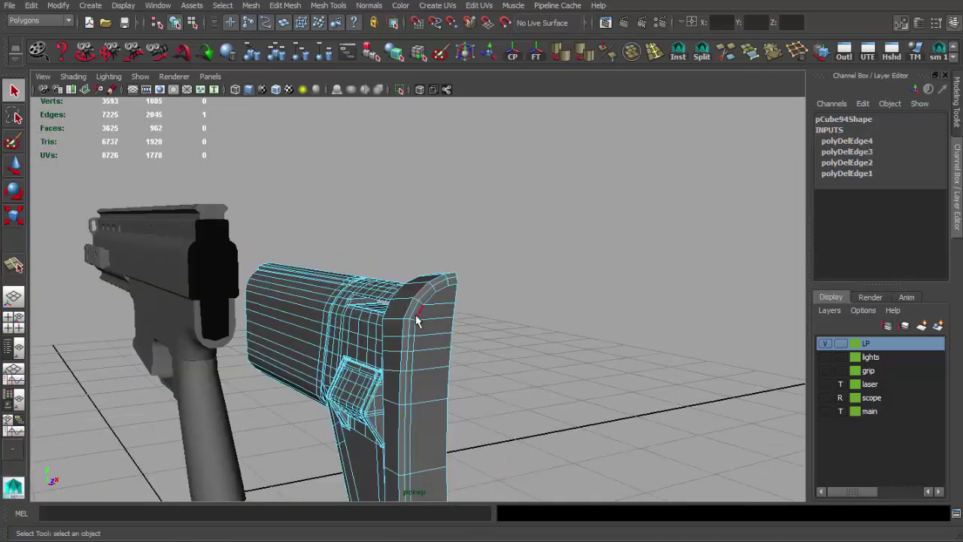
- Frame the stock and undo the last two selection changes
left_click_drag(406, 313, 411, 259, "alt")
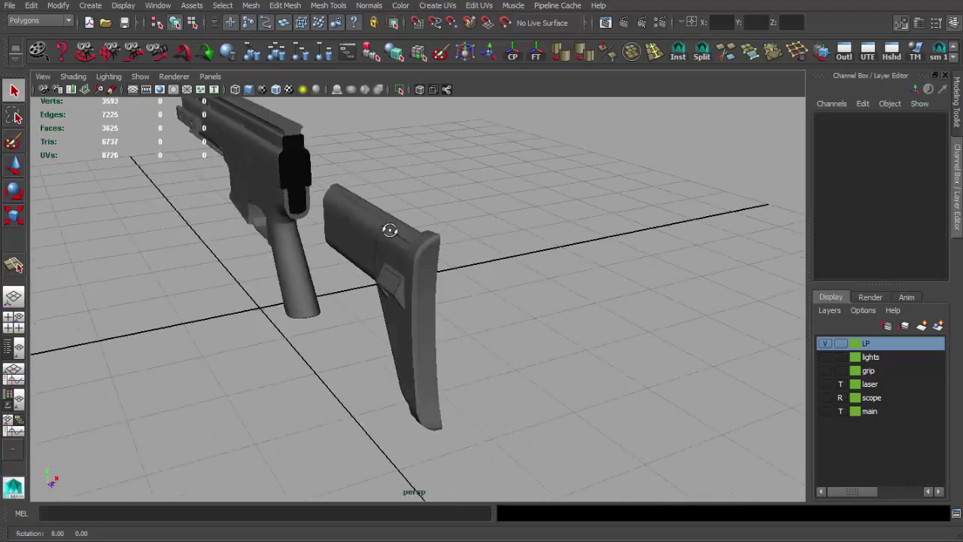
left_click(412, 260)
key("f")
key("ctrl+z")
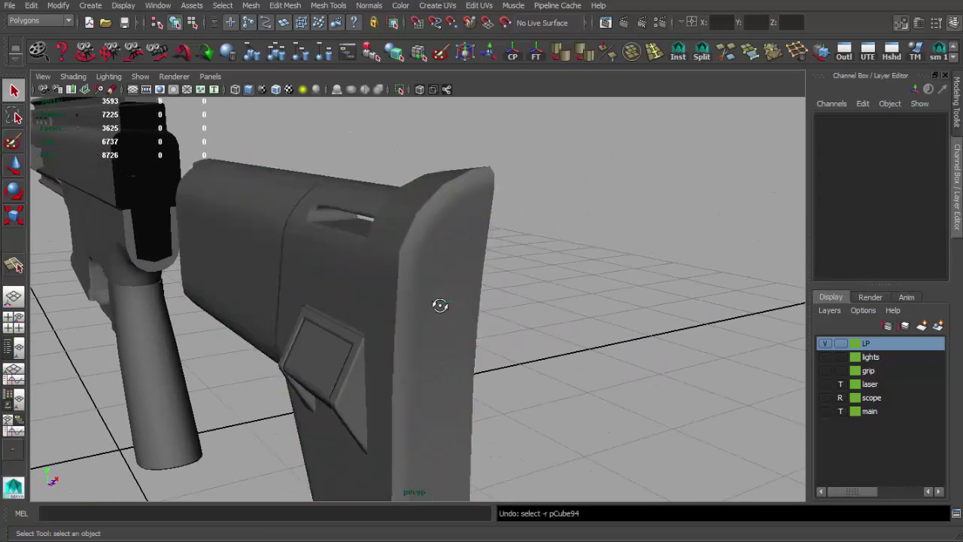
key("ctrl+z")
mouse_move(439, 303)
left_mouse_down("alt")
mouse_move(405, 274)
mouse_move(456, 230)
mouse_move(531, 277)
mouse_move(501, 268)
mouse_move(706, 273)
mouse_move(415, 269)
mouse_move(432, 249)
mouse_move(419, 313)
left_mouse_up("alt")
- Select an edge on the stock's back and delete it
left_click(414, 269)
left_click(420, 298)
left_click(796, 54)
mouse_move(481, 316)
left_mouse_down("alt")
mouse_move(464, 301)
mouse_move(462, 208)
mouse_move(477, 243)
mouse_move(464, 258)
left_mouse_up("alt")
mouse_move(464, 222)
left_mouse_down("alt")
mouse_move(454, 161)
mouse_move(449, 361)
mouse_move(378, 344)
mouse_move(431, 336)
mouse_move(611, 58)
left_mouse_up("alt")
mouse_move(420, 258)
left_mouse_down("alt")
mouse_move(451, 220)
mouse_move(464, 254)
mouse_move(440, 250)
mouse_move(489, 251)
mouse_move(466, 265)
left_mouse_up("alt")
- Switch to vertex mode and pick a vertex on the buttplate
key("q")
left_click(440, 337)
key("F8")
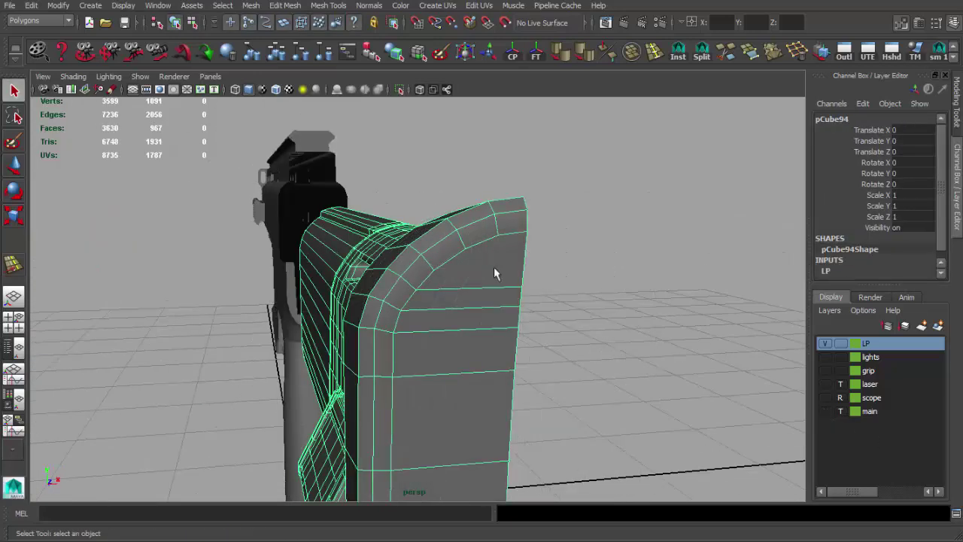
mouse_move(494, 273)
left_mouse_down("alt")
mouse_move(467, 248)
mouse_move(494, 203)
left_mouse_up("alt")
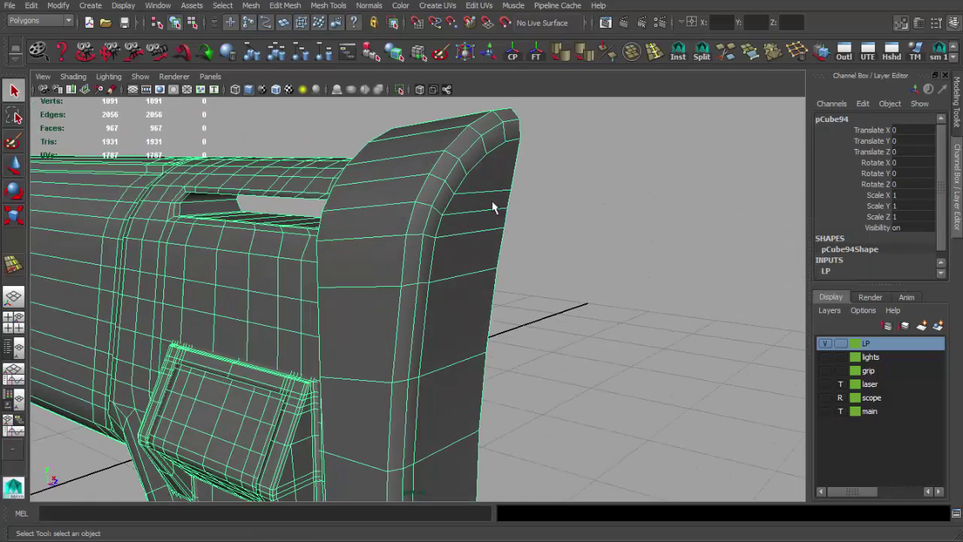
key("F9")
left_click(510, 137)
- Select a vertex at the stock's rounded buttplate corner with the Move tool active
key("w")
mouse_move(513, 126)
left_mouse_down("alt")
mouse_move(473, 279)
mouse_move(443, 300)
mouse_move(543, 284)
mouse_move(475, 334)
left_mouse_up("alt")
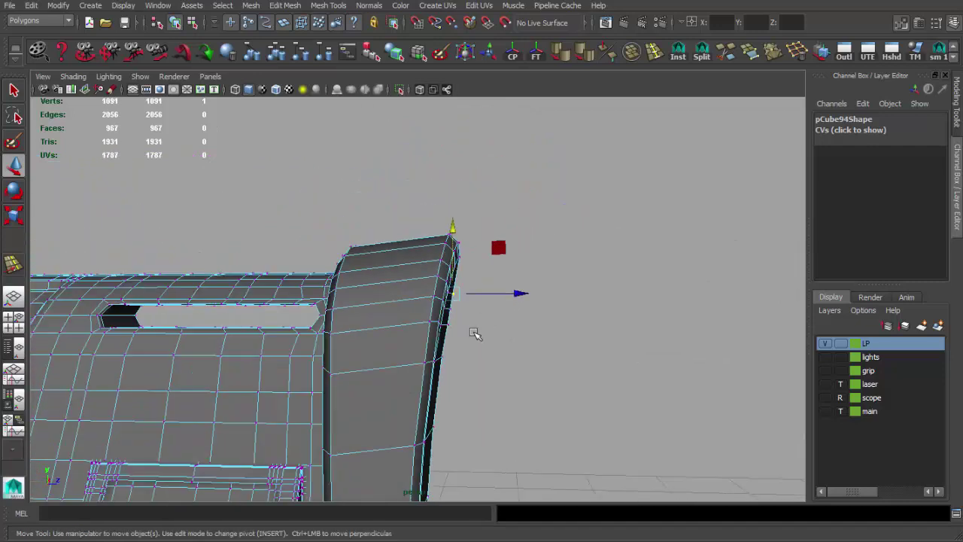
mouse_move(468, 295)
left_mouse_down("alt")
mouse_move(441, 286)
mouse_move(376, 294)
mouse_move(391, 295)
left_mouse_up("alt")
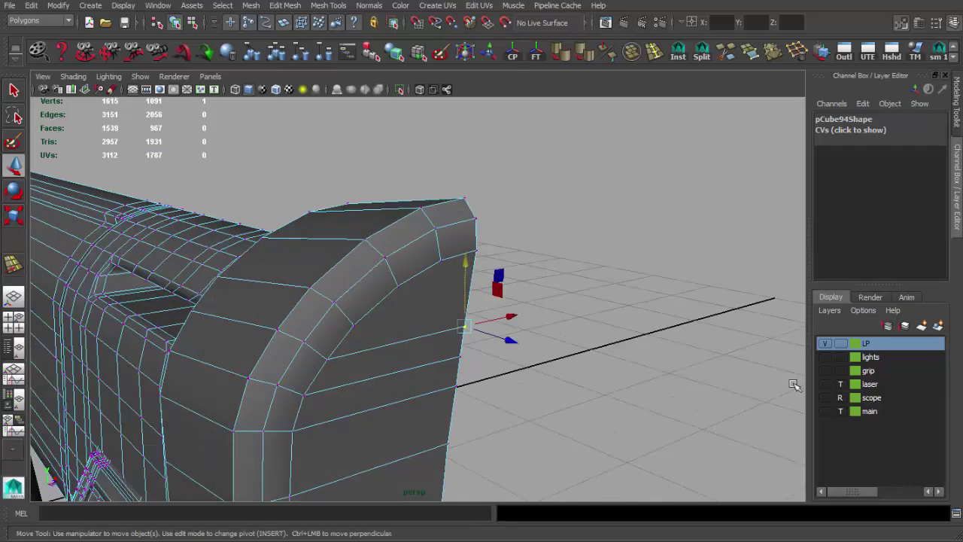
left_click_drag(507, 318, 589, 305, "alt")
mouse_move(466, 301)
left_mouse_down("alt")
mouse_move(387, 305)
mouse_move(386, 251)
mouse_move(490, 240)
mouse_move(394, 284)
mouse_move(361, 286)
mouse_move(413, 339)
mouse_move(394, 245)
left_mouse_up("alt")
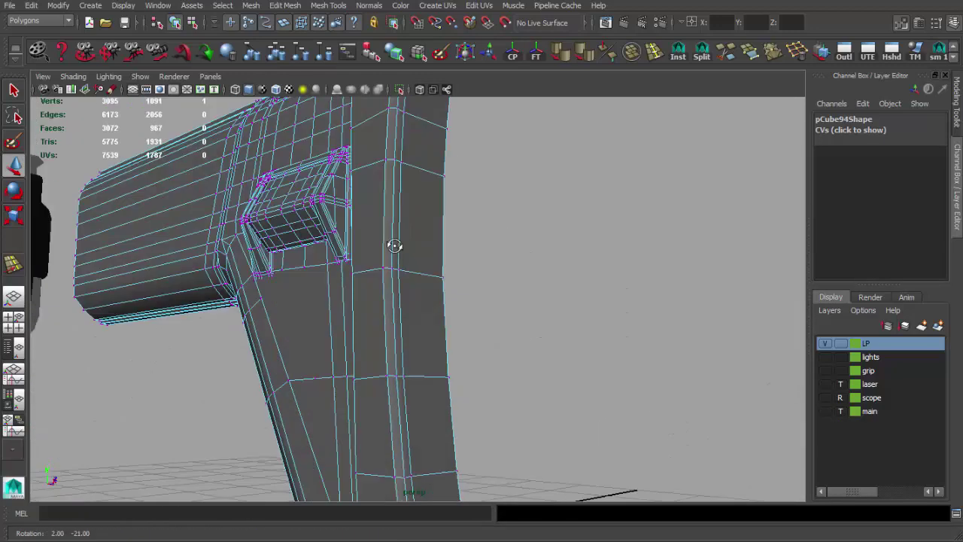
scroll(398, 256, "up", 5)
key("q")
left_click(393, 277)
key("w")
mouse_move(428, 388)
left_mouse_down("alt")
mouse_move(415, 330)
mouse_move(394, 402)
mouse_move(461, 397)
mouse_move(468, 304)
mouse_move(475, 327)
left_mouse_up("alt")
- Inspect the buttplate-top vertices in wireframe, then return to shaded-with-wireframe display
key("4")
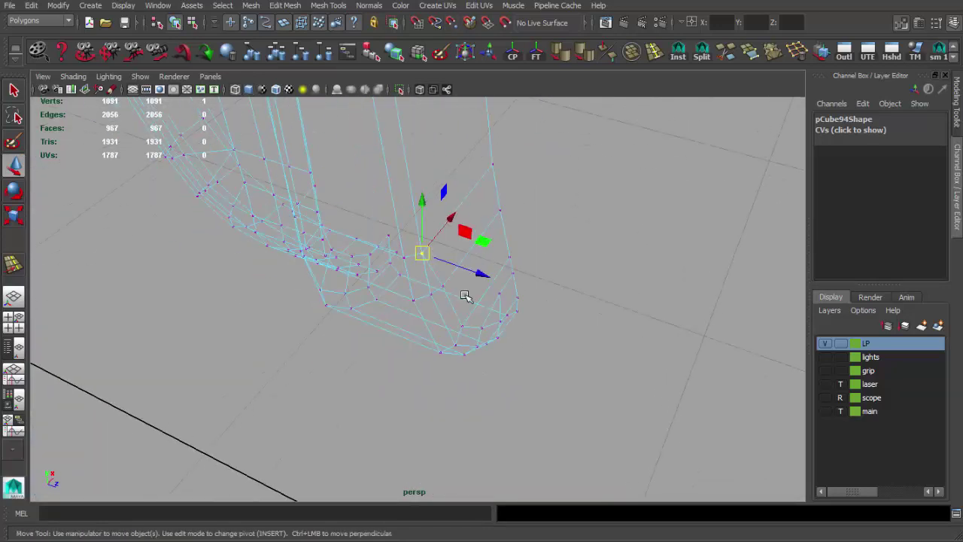
mouse_move(455, 339)
left_mouse_down("alt")
mouse_move(424, 260)
mouse_move(449, 310)
left_mouse_up("alt")
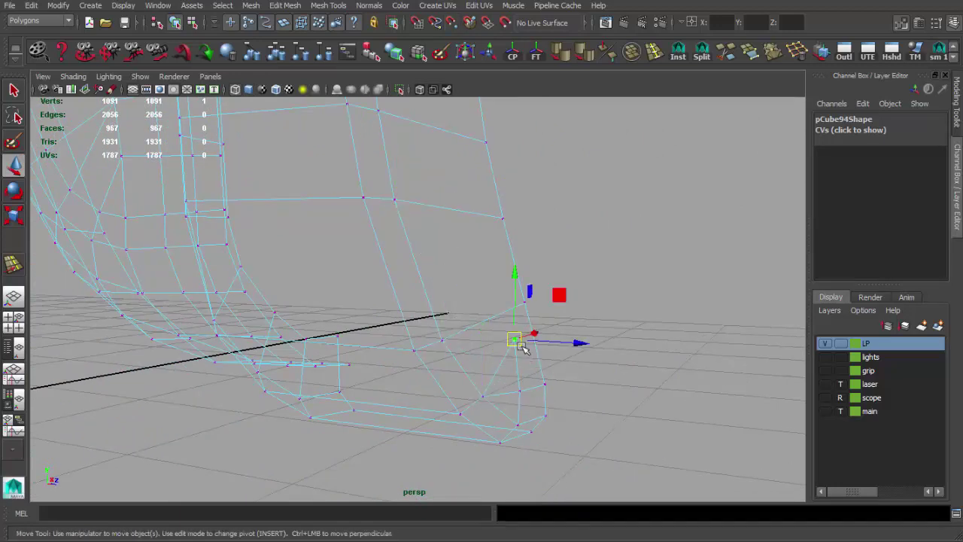
mouse_move(515, 419)
left_mouse_down("alt")
mouse_move(516, 441)
mouse_move(534, 408)
mouse_move(473, 361)
mouse_move(421, 248)
mouse_move(379, 273)
mouse_move(434, 241)
mouse_move(426, 339)
mouse_move(421, 290)
left_mouse_up("alt")
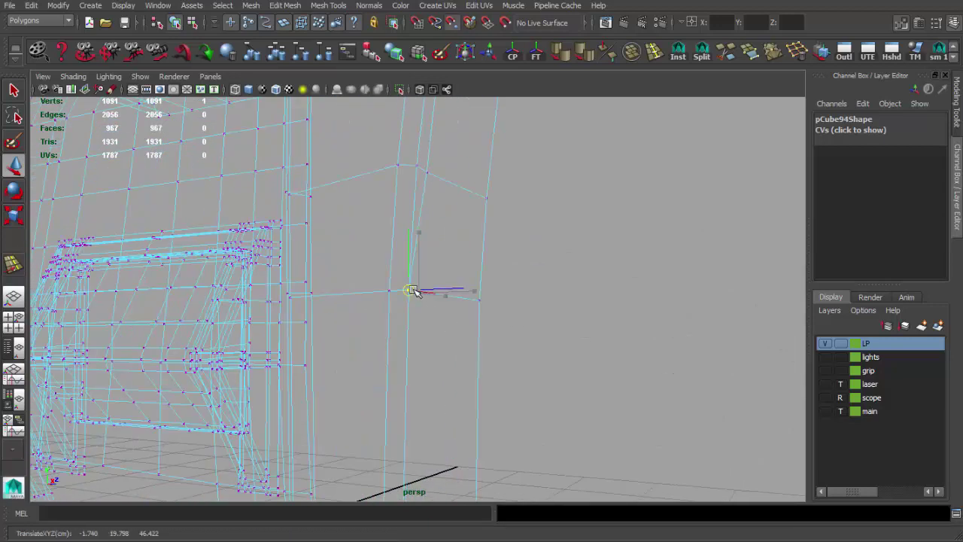
mouse_move(424, 169)
left_mouse_down("alt")
mouse_move(432, 366)
mouse_move(432, 303)
mouse_move(437, 323)
left_mouse_up("alt")
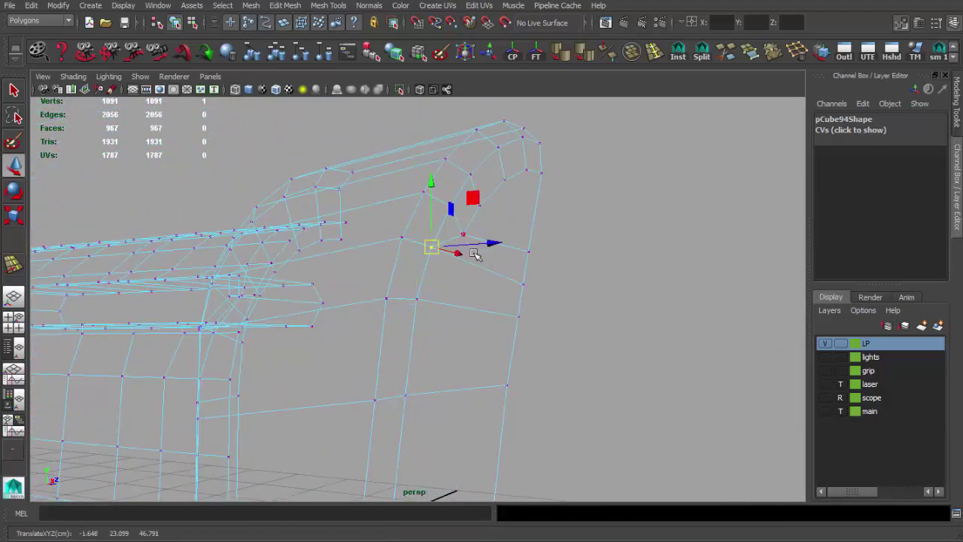
mouse_move(469, 189)
middle_mouse_down("alt")
mouse_move(425, 324)
mouse_move(461, 321)
middle_mouse_up("alt")
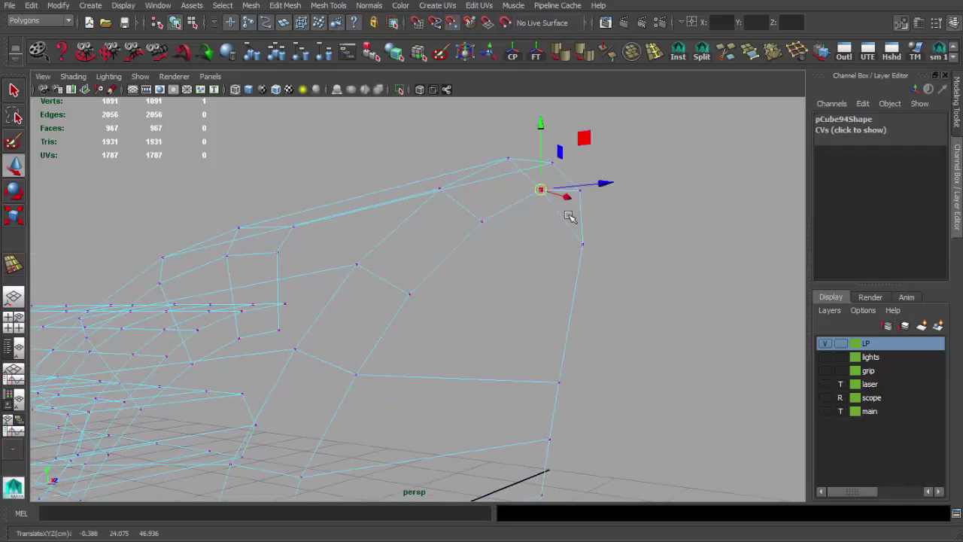
left_click_drag(562, 223, 473, 263, "alt")
key("w")
key("5")
left_click_drag(369, 247, 455, 197, "alt")
key("q")
- Merge the selected buttplate corner vertices to center and view the result from the side
right_click_drag(419, 314, 464, 250, "shift")
scroll(444, 249, "up", 5)
scroll(455, 293, "up", 3)
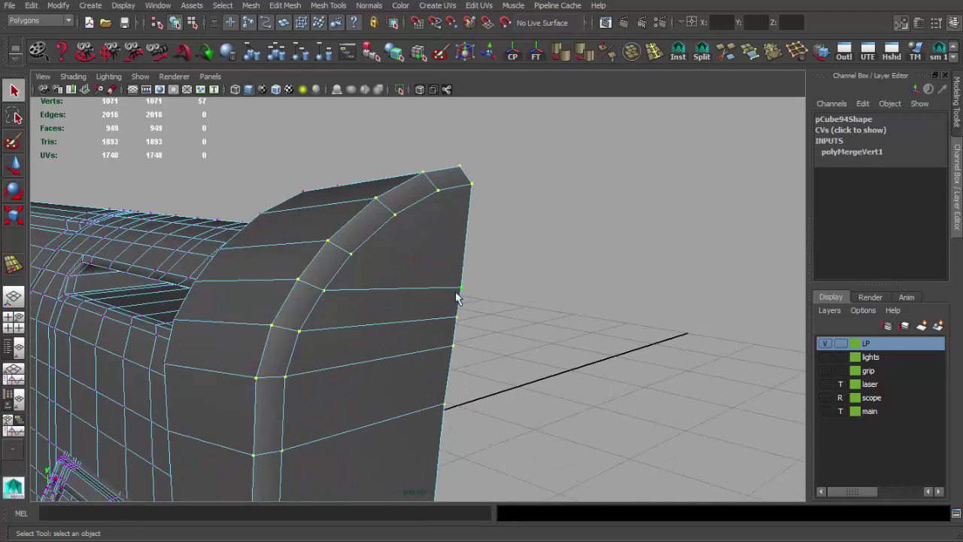
left_click_drag(463, 219, 451, 284, "alt")
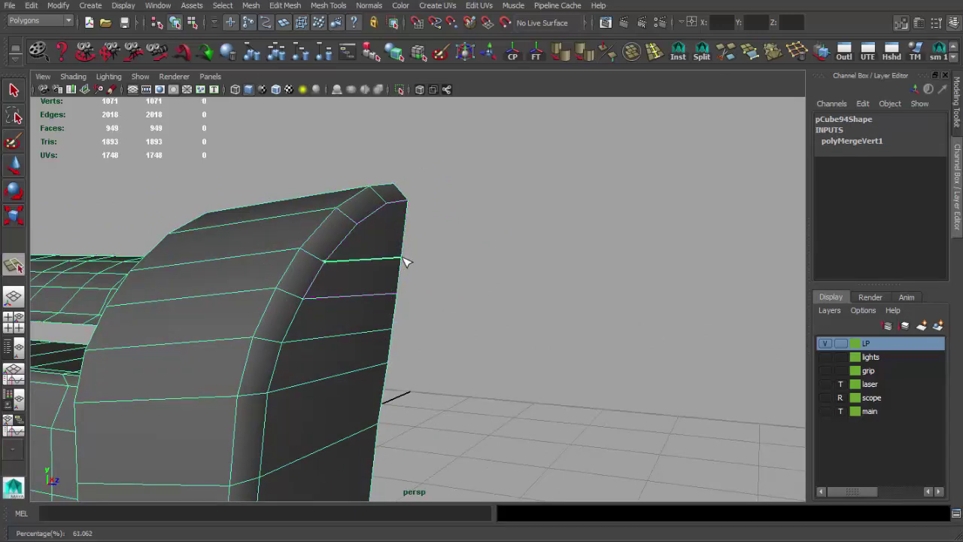
mouse_move(364, 254)
left_mouse_down("alt")
mouse_move(486, 338)
mouse_move(342, 310)
mouse_move(406, 320)
mouse_move(391, 317)
left_mouse_up("alt")
key("space")
key("space")
scroll(306, 237, "up", 5)
scroll(454, 194, "up", 2)
- Return to the perspective view, leave vertex mode and clear the selection
key("F9")
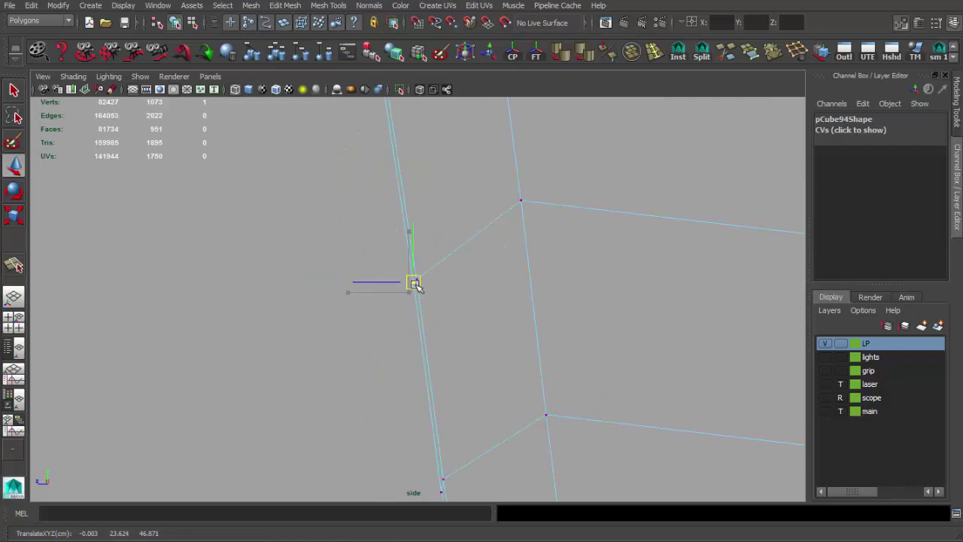
key("space")
mouse_move(456, 362)
left_mouse_down()
mouse_move(454, 150)
mouse_move(488, 174)
mouse_move(430, 176)
mouse_move(397, 295)
mouse_move(375, 282)
mouse_move(265, 286)
mouse_move(452, 283)
mouse_move(476, 292)
mouse_move(291, 266)
mouse_move(402, 279)
mouse_move(368, 219)
left_mouse_up()
key("F8")
left_click(265, 287)
mouse_move(368, 219)
right_mouse_down("alt")
mouse_move(563, 415)
mouse_move(596, 381)
right_mouse_up("alt")
mouse_move(595, 382)
left_mouse_down("alt")
mouse_move(366, 225)
mouse_move(559, 316)
mouse_move(612, 311)
left_mouse_up("alt")
- Select the stock, isolate it in the view and zoom in on the buttplate
left_click(559, 316)
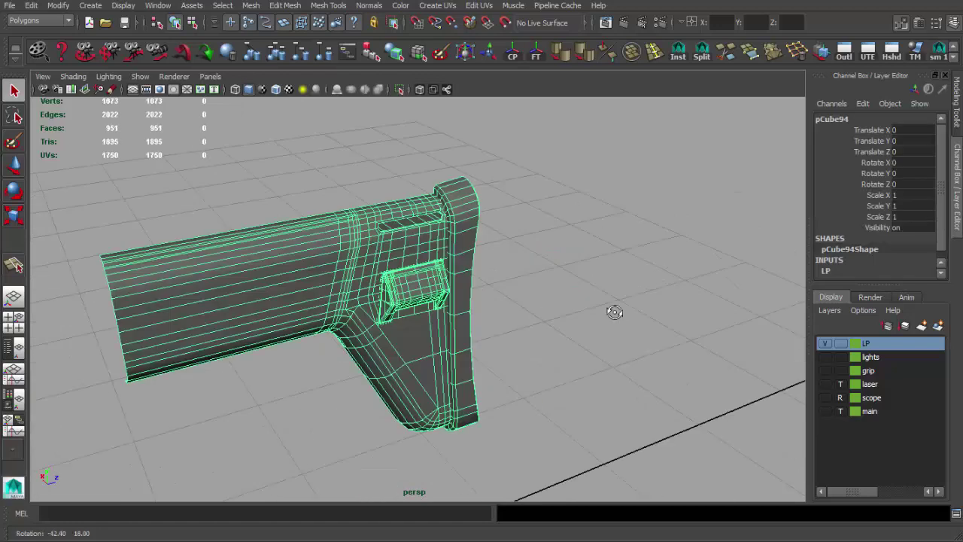
right_click_drag(612, 311, 470, 288, "alt")
scroll(472, 288, "down", 3)
left_click_drag(467, 279, 444, 214, "alt")
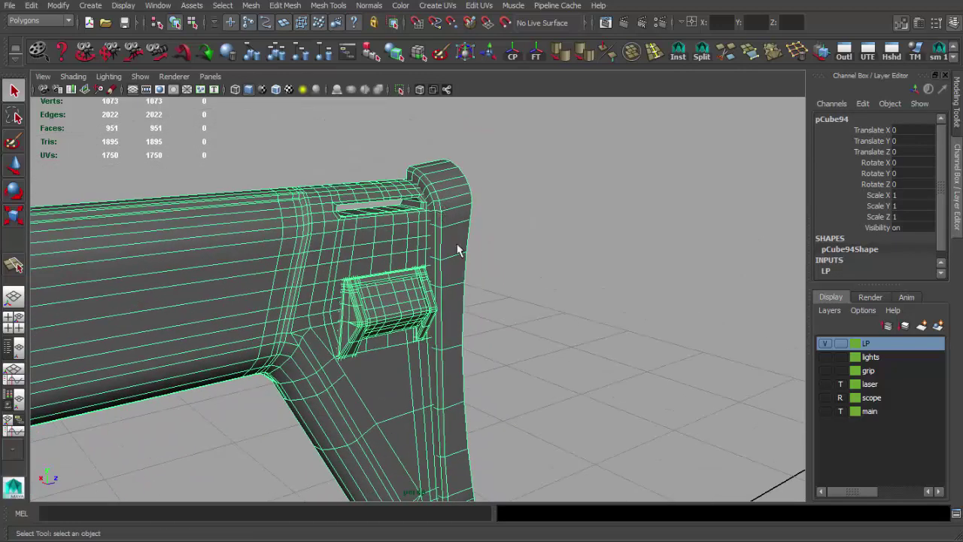
left_click_drag(458, 250, 440, 213, "alt")
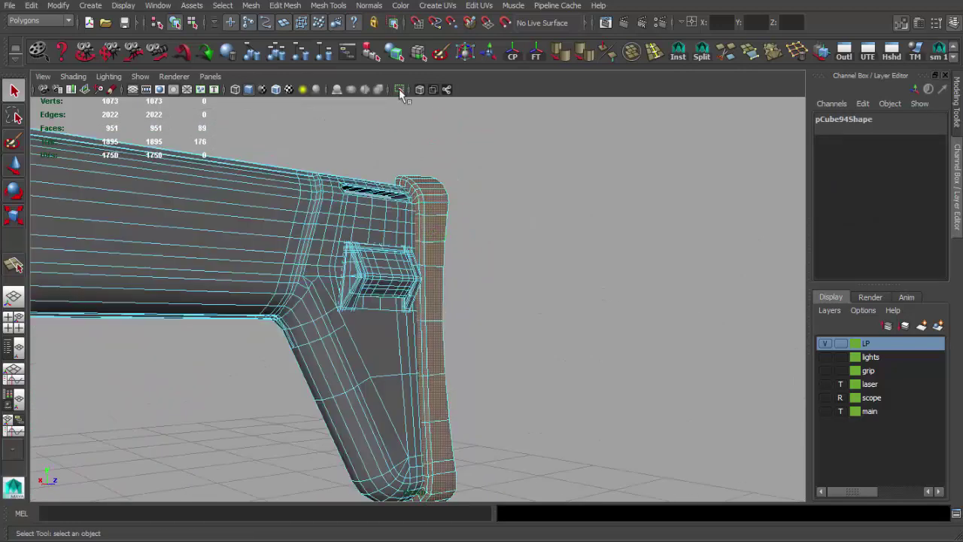
left_click(399, 89)
right_click_drag(397, 209, 661, 345, "alt")
left_click_drag(662, 345, 413, 150, "alt")
- Merge buttplate vertices by snapping a vertex onto its neighbour with the Move tool
key("F9")
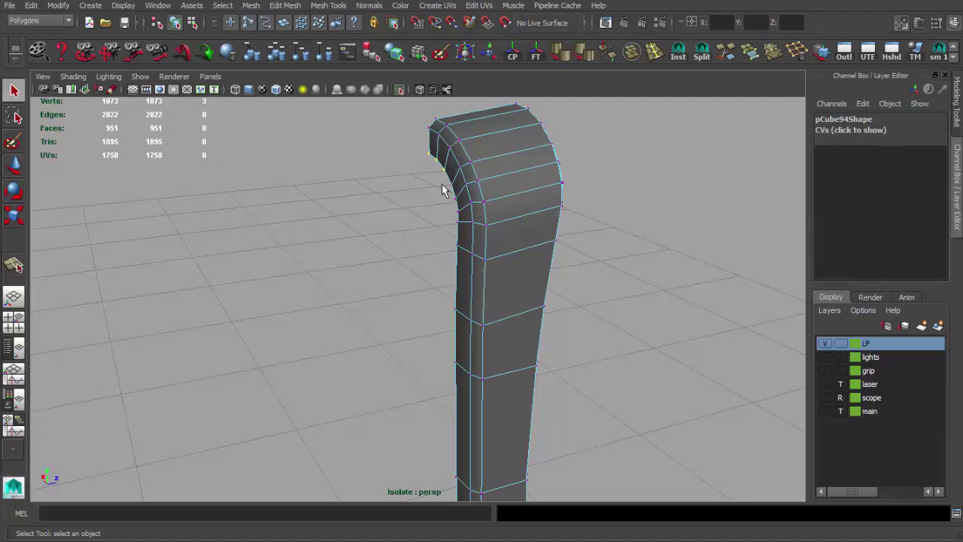
left_click(769, 56)
key("f")
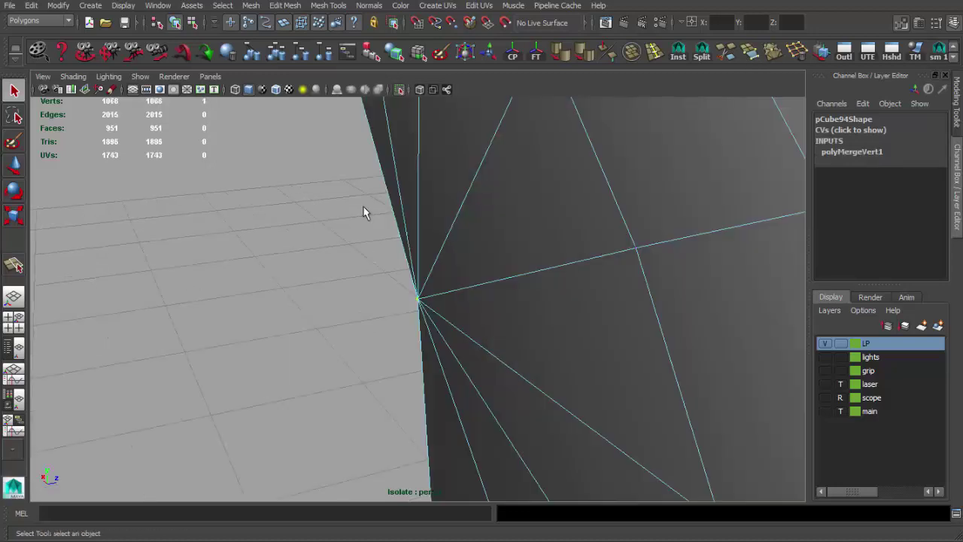
right_click_drag(365, 208, 382, 305, "alt")
key("w")
left_click_drag(328, 309, 344, 260, "alt")
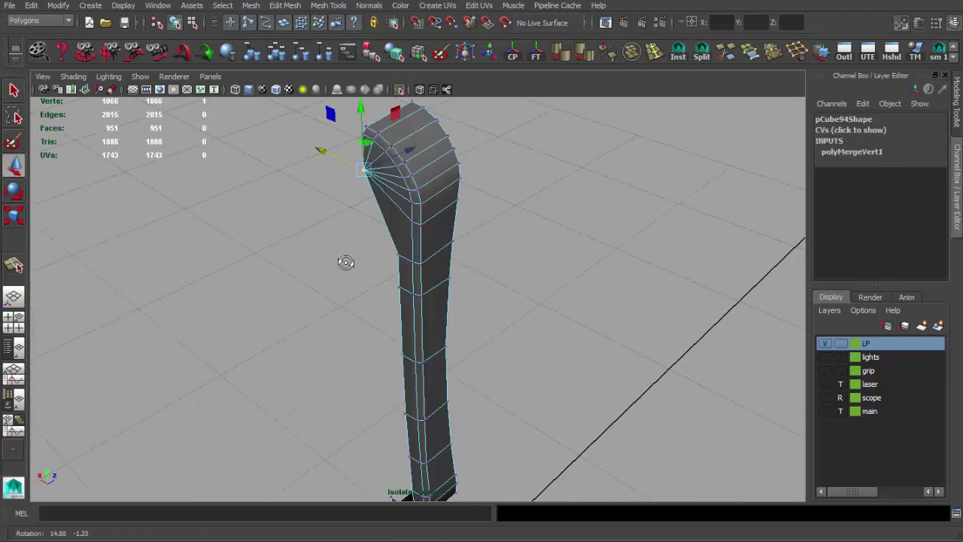
- Examine the stock's bottom end, trying vertex and edge selections there
left_click_drag(392, 181, 343, 210, "alt")
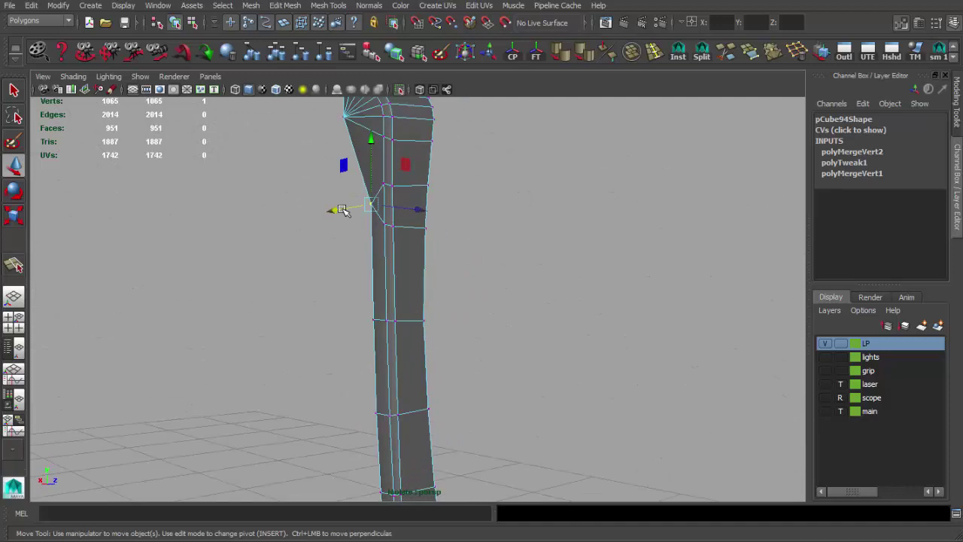
mouse_move(337, 366)
left_mouse_down("alt")
mouse_move(318, 339)
mouse_move(303, 350)
mouse_move(353, 301)
mouse_move(377, 254)
left_mouse_up("alt")
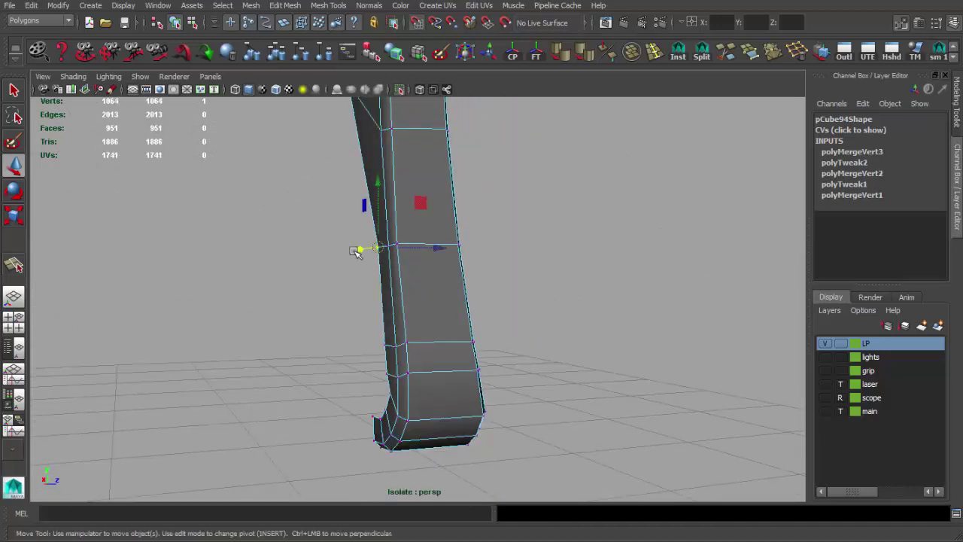
mouse_move(378, 352)
left_mouse_down("alt")
mouse_move(323, 316)
mouse_move(342, 359)
mouse_move(411, 270)
mouse_move(369, 275)
mouse_move(440, 286)
mouse_move(373, 279)
left_mouse_up("alt")
left_click(411, 270)
left_click_drag(420, 241, 423, 252, "alt")
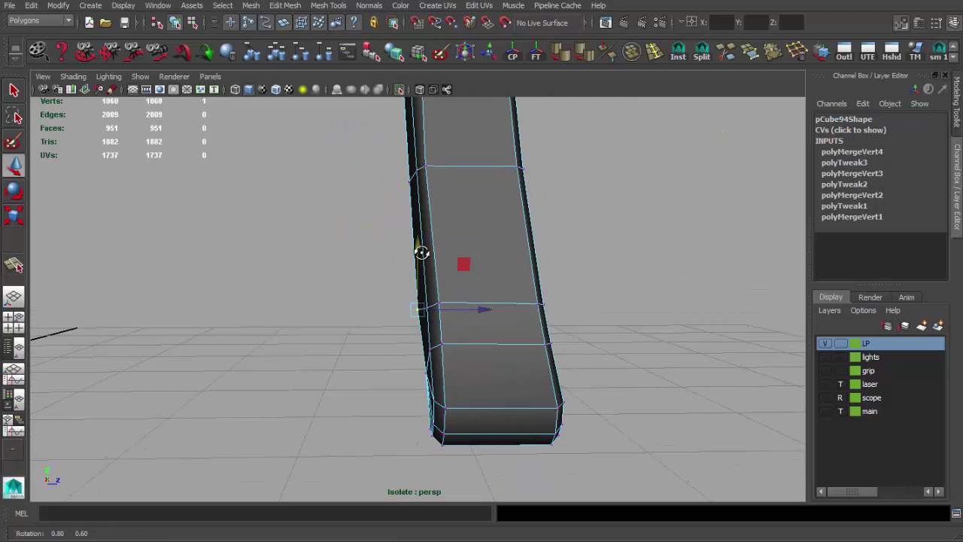
mouse_move(444, 316)
left_mouse_down("alt")
mouse_move(419, 365)
mouse_move(424, 382)
left_mouse_up("alt")
left_click_drag(482, 373, 473, 308, "alt")
left_click(420, 257)
left_click_drag(419, 258, 438, 271, "alt")
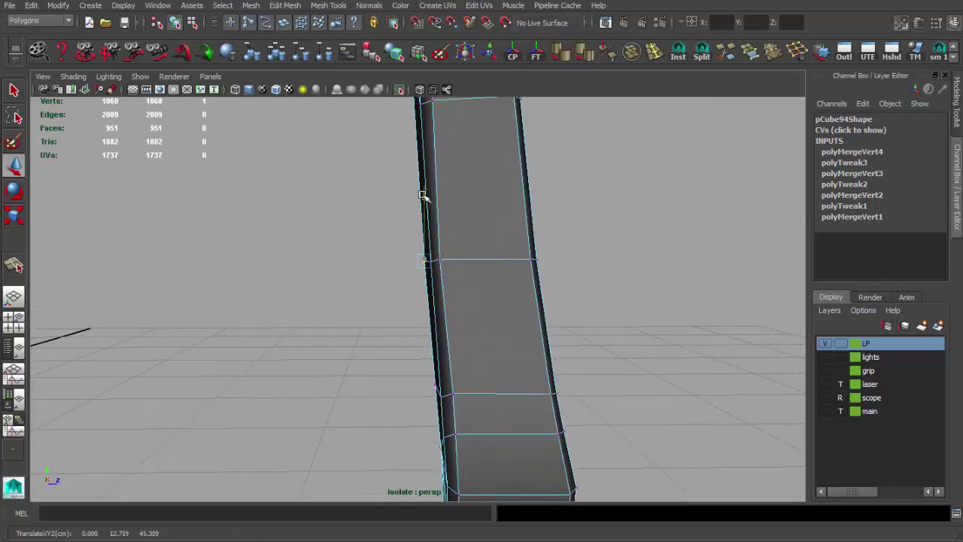
- Leave component mode and select the whole stock, viewing the buttplate from low
mouse_move(478, 239)
left_mouse_down("alt")
mouse_move(436, 241)
mouse_move(449, 291)
left_mouse_up("alt")
key("q")
scroll(436, 286, "down", 5)
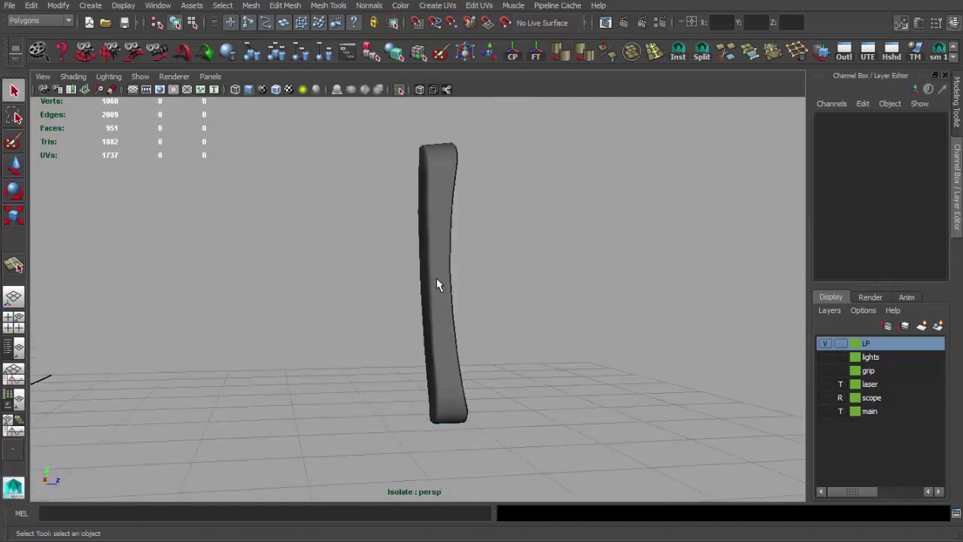
left_click(438, 284)
scroll(557, 260, "up", 5)
scroll(557, 260, "down", 5)
mouse_move(376, 254)
left_mouse_down("alt")
mouse_move(516, 221)
mouse_move(437, 226)
left_mouse_up("alt")
- Extract the button's faces from the stock as a separate piece
left_click(436, 225)
scroll(436, 221, "up", 3)
scroll(407, 244, "up", 2)
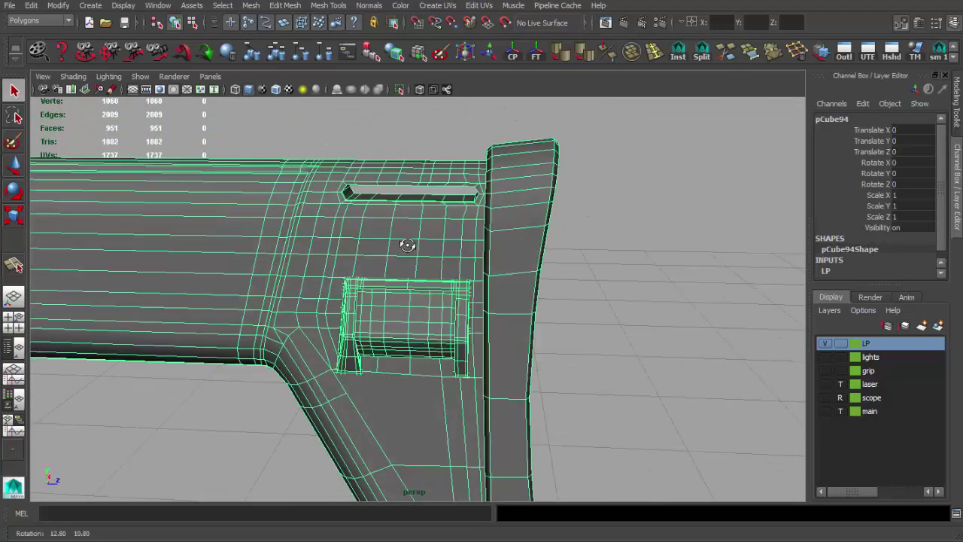
key("F11")
left_click(374, 314)
left_click(251, 6)
left_click(271, 67)
key("f")
left_click_drag(421, 271, 440, 258, "alt")
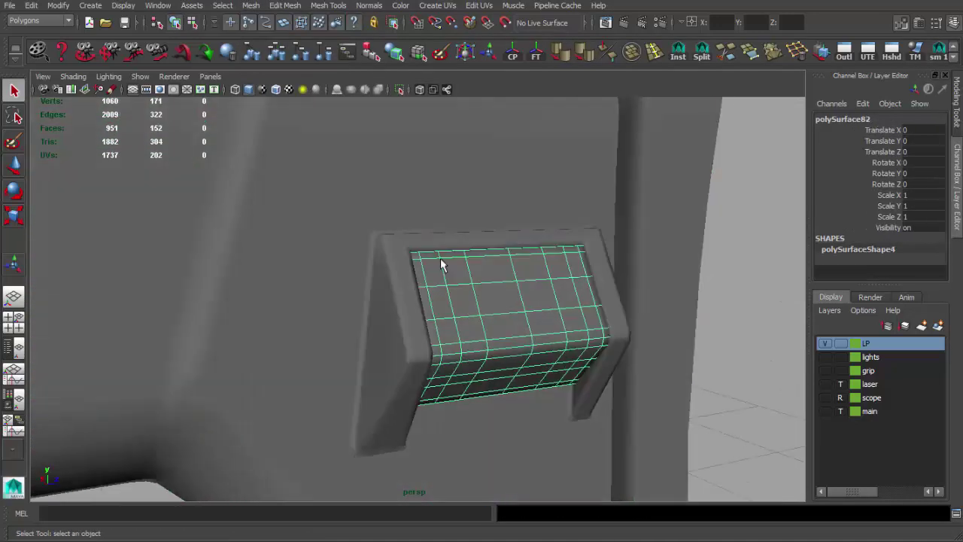
scroll(645, 251, "down", 5)
left_click(644, 251)
- Extract the stock body's 383 faces as a separate piece with Mesh > Extract
left_click_drag(554, 241, 489, 223, "alt")
left_click(490, 223)
scroll(386, 235, "up", 2)
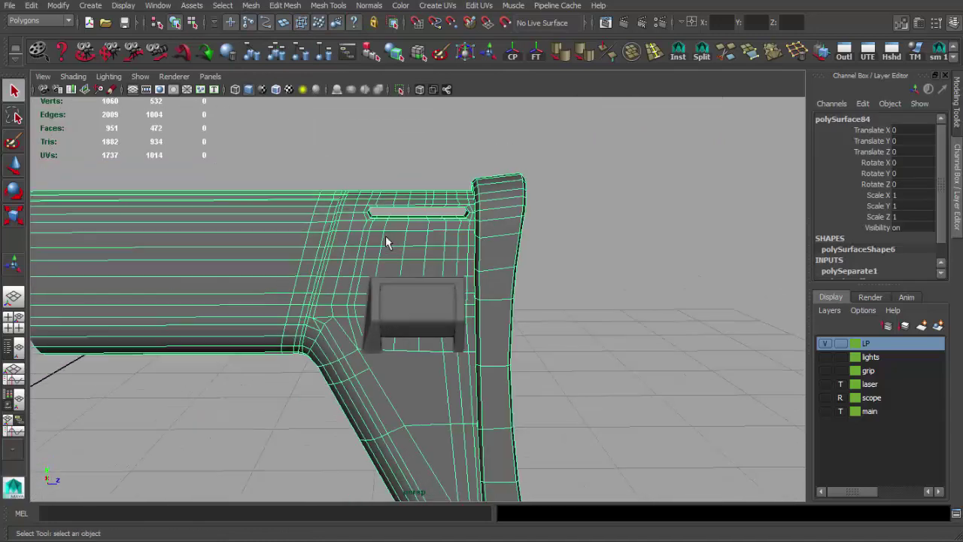
scroll(385, 236, "down", 3)
key("F11")
left_click_drag(662, 443, 196, 136)
left_click(250, 5)
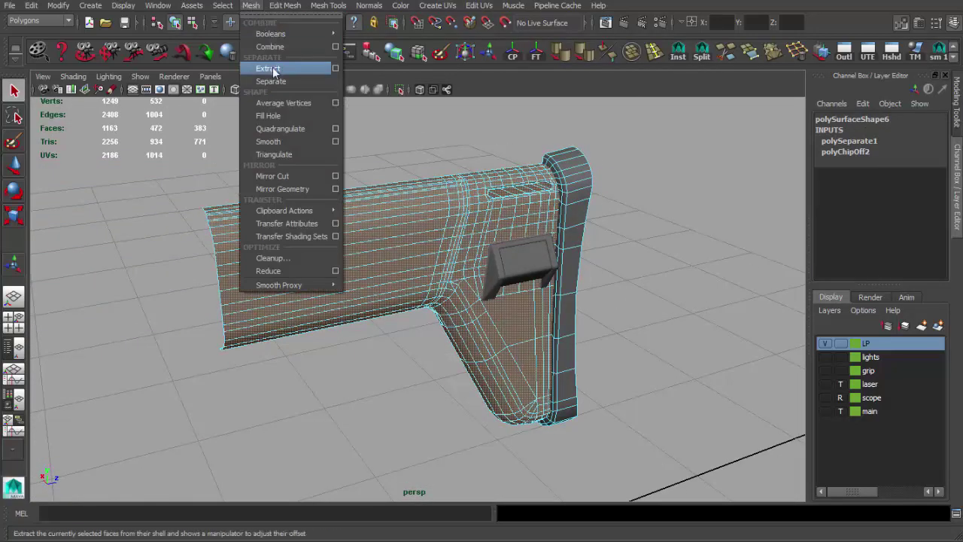
left_click(271, 69)
scroll(456, 215, "down", 3)
left_click_drag(456, 215, 524, 212, "alt")
- Select the main stock body and switch to face selection
left_click(524, 213)
mouse_move(448, 198)
left_mouse_down("alt")
mouse_move(400, 248)
mouse_move(619, 279)
mouse_move(621, 221)
mouse_move(516, 249)
left_mouse_up("alt")
left_click(431, 210)
scroll(432, 210, "up", 3)
left_click(413, 223)
scroll(516, 249, "up", 3)
key("F11")
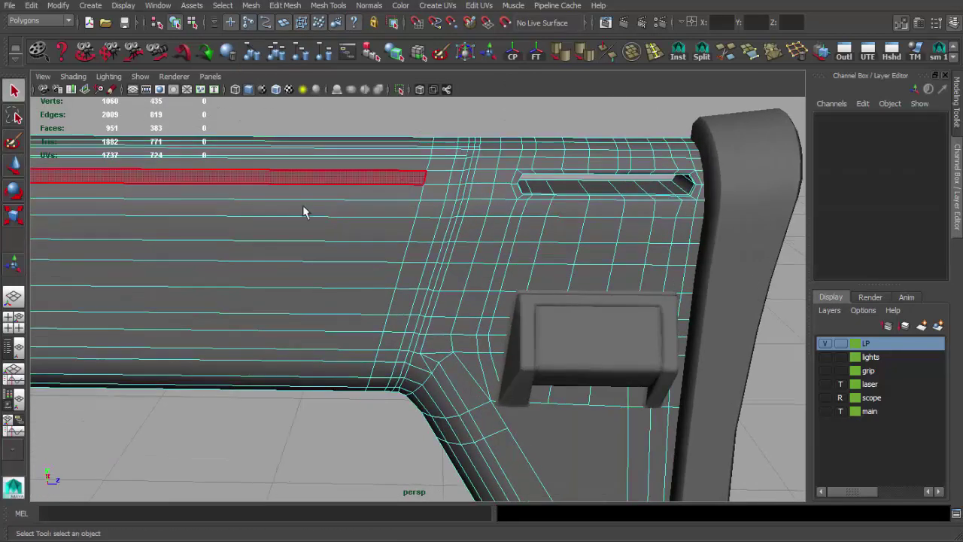
scroll(303, 211, "down", 3)
- Delete a 14-face loop from the stock body's underside
mouse_move(304, 211)
left_mouse_down("alt")
mouse_move(343, 243)
mouse_move(279, 348)
left_mouse_up("alt")
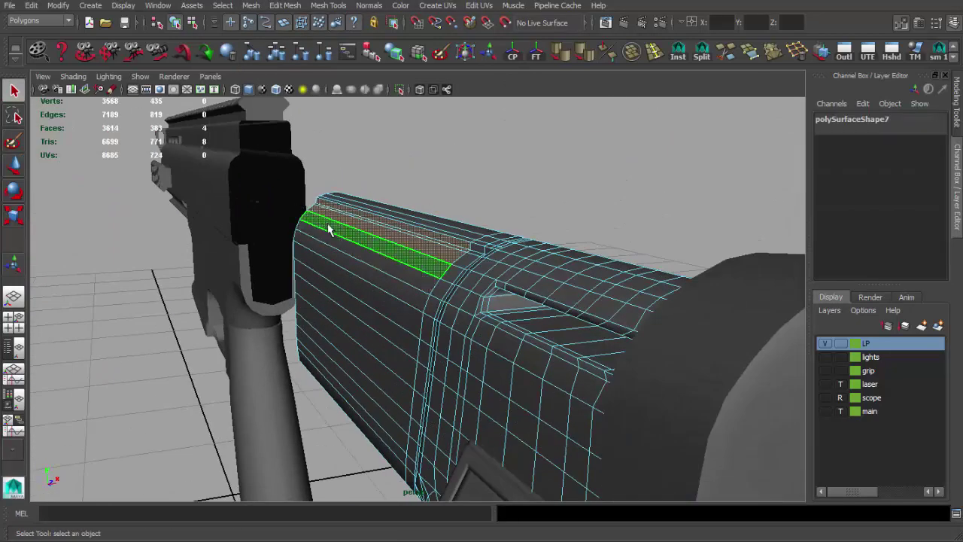
middle_click_drag(279, 348, 258, 318, "alt")
mouse_move(258, 319)
left_mouse_down("alt")
mouse_move(273, 279)
mouse_move(490, 285)
mouse_move(419, 314)
mouse_move(409, 266)
mouse_move(456, 297)
mouse_move(464, 275)
mouse_move(597, 280)
left_mouse_up("alt")
key("w")
mouse_move(582, 243)
left_mouse_down("alt")
mouse_move(563, 161)
mouse_move(639, 159)
mouse_move(619, 165)
mouse_move(563, 140)
mouse_move(531, 279)
mouse_move(639, 388)
mouse_move(461, 423)
mouse_move(451, 369)
mouse_move(474, 383)
mouse_move(456, 348)
mouse_move(472, 350)
mouse_move(333, 339)
mouse_move(359, 402)
mouse_move(443, 374)
left_mouse_up("alt")
double_click(563, 140, "shift")
right_click_drag(512, 256, 496, 204, "alt")
key("Delete")
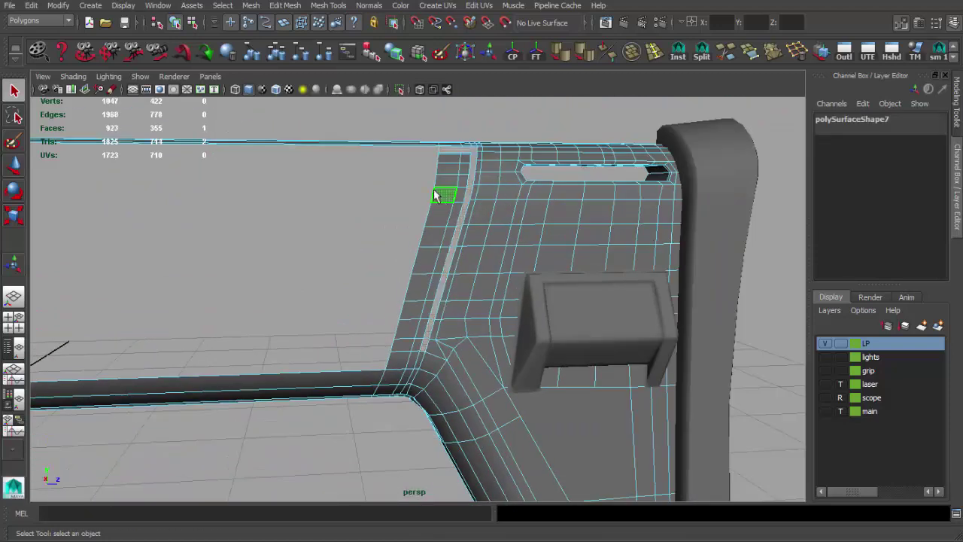
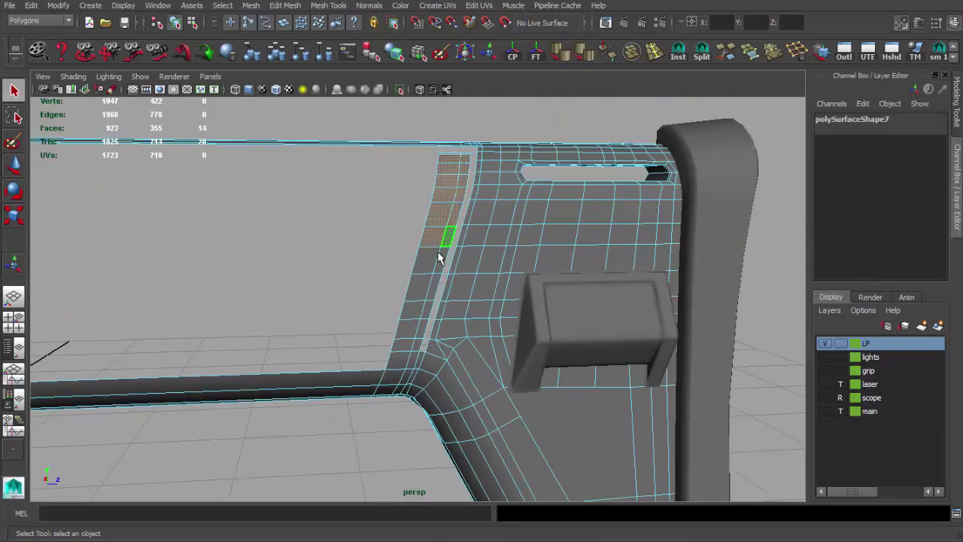
- Delete the stock's old face strip and the stray edges left behind
left_click_drag(421, 319, 421, 319, "shift")
mouse_move(421, 320)
left_mouse_down("alt")
mouse_move(368, 336)
mouse_move(504, 354)
mouse_move(483, 333)
left_mouse_up("alt")
key("w")
key("Delete")
right_click_drag(462, 275, 519, 192, "alt")
mouse_move(519, 192)
left_mouse_down("alt")
mouse_move(434, 295)
mouse_move(479, 232)
mouse_move(426, 349)
mouse_move(516, 183)
mouse_move(439, 382)
mouse_move(415, 323)
mouse_move(471, 280)
mouse_move(346, 296)
left_mouse_up("alt")
key("q")
key("Delete")
- Extrude the border edges, scale the strip to about half depth, and pull it left
key("ctrl+e")
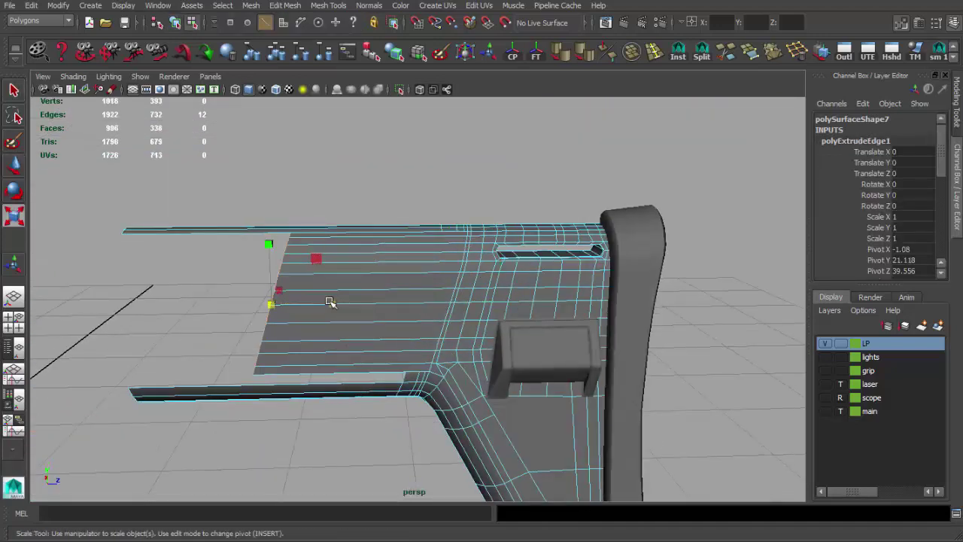
middle_click_drag(329, 302, 346, 301)
right_click_drag(346, 301, 404, 292, "alt")
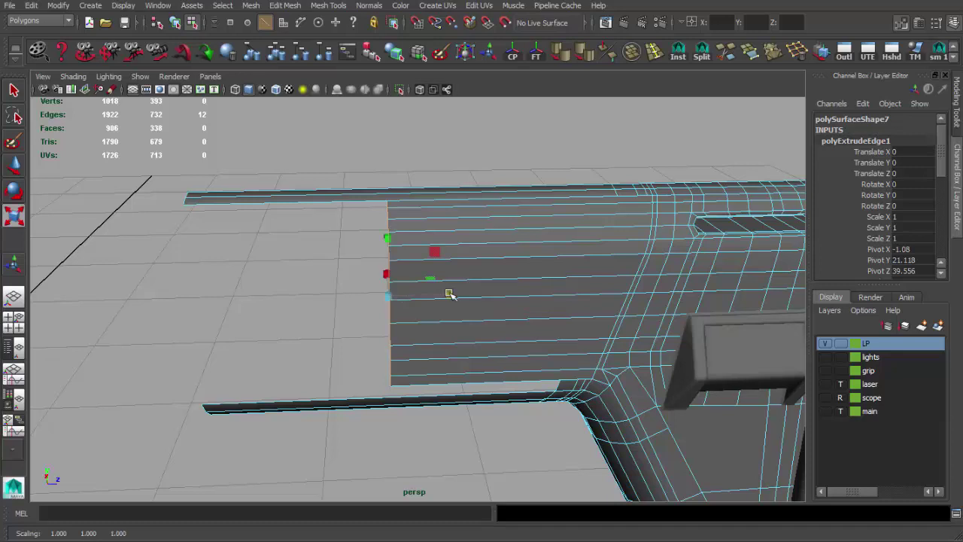
mouse_move(430, 296)
left_mouse_down()
mouse_move(258, 285)
mouse_move(465, 272)
left_mouse_up()
key("f")
- Merge the new strip's vertices into the mesh and return to object selection
mouse_move(394, 167)
left_mouse_down("alt")
mouse_move(481, 318)
mouse_move(408, 306)
left_mouse_up("alt")
middle_click_drag(409, 306, 536, 210, "alt")
mouse_move(536, 209)
left_mouse_down("alt")
mouse_move(541, 248)
mouse_move(414, 262)
mouse_move(516, 254)
mouse_move(540, 264)
left_mouse_up("alt")
key("F8")
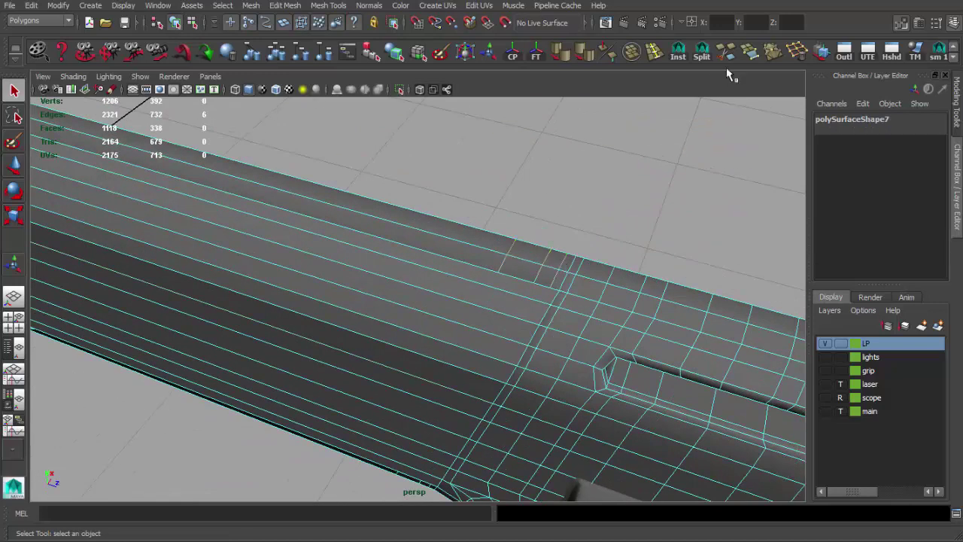
- Undo the last edge deletion at the inner corner, then delete a face loop along the stock
mouse_move(477, 293)
left_mouse_down("alt")
mouse_move(511, 275)
mouse_move(483, 226)
left_mouse_up("alt")
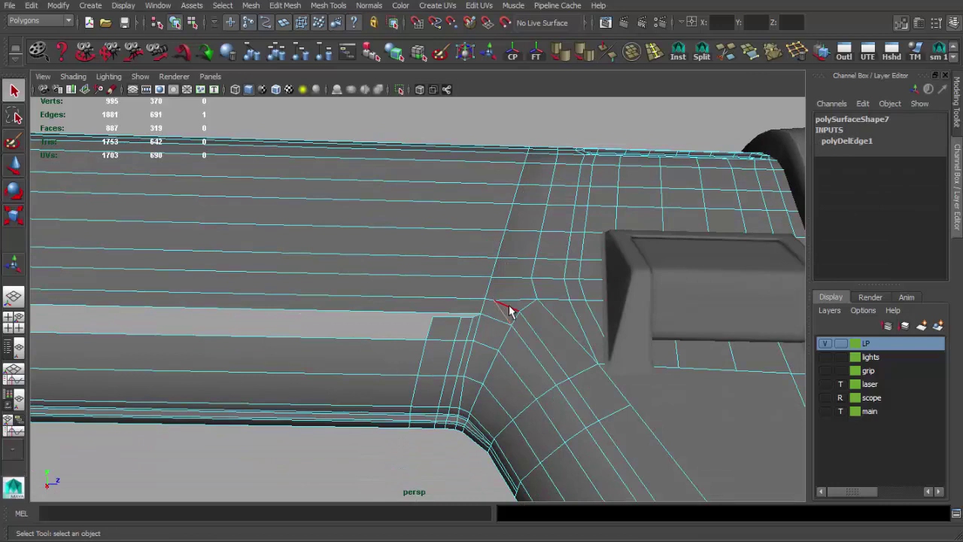
scroll(462, 301, "up", 3)
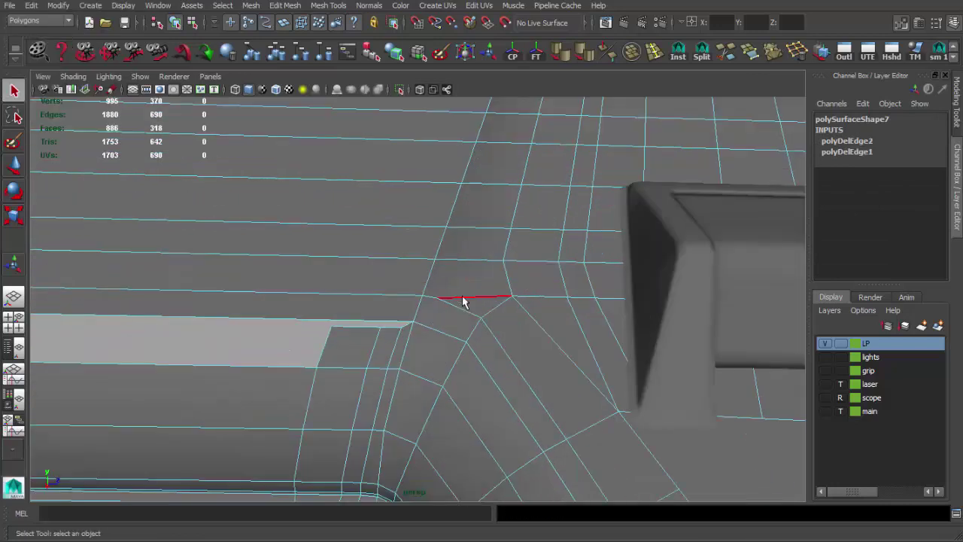
scroll(481, 308, "down", 2)
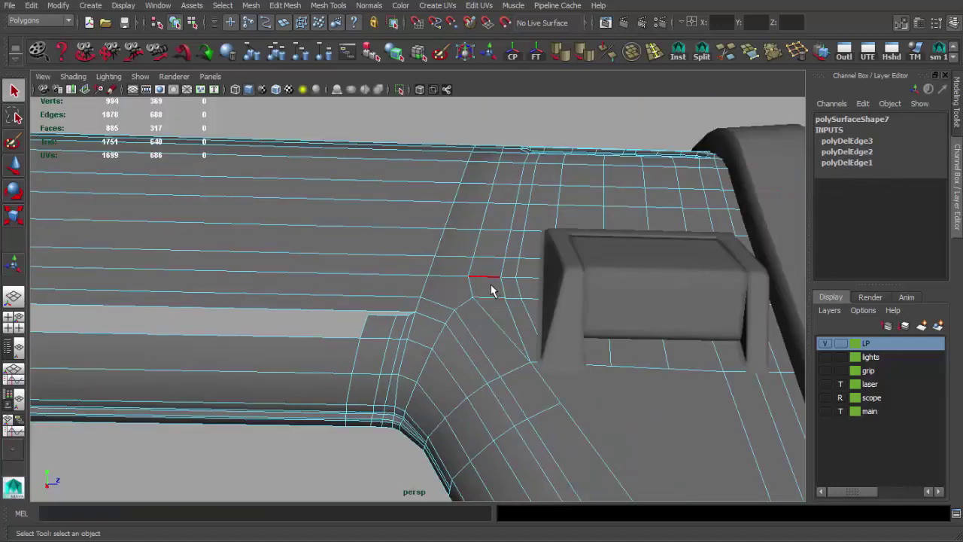
left_click_drag(468, 285, 447, 263, "alt")
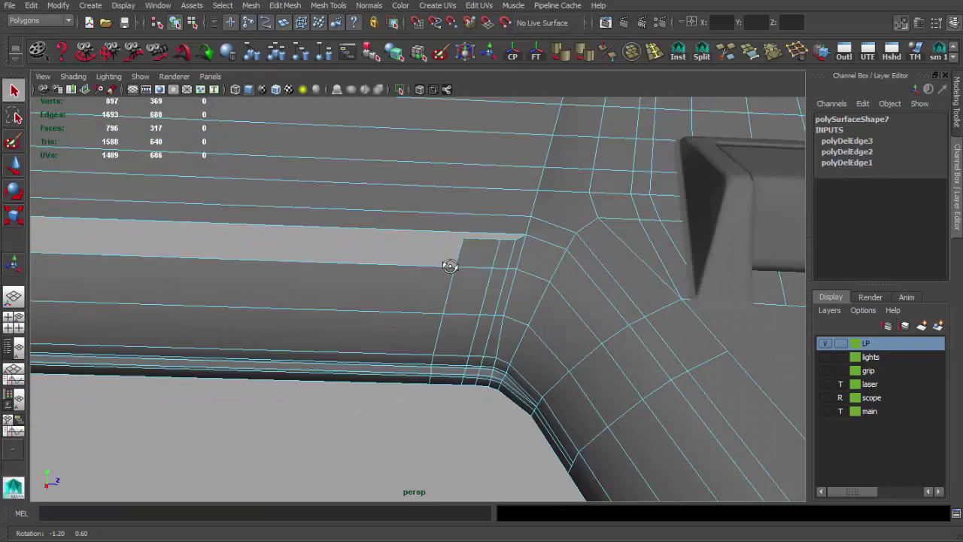
left_click(416, 268)
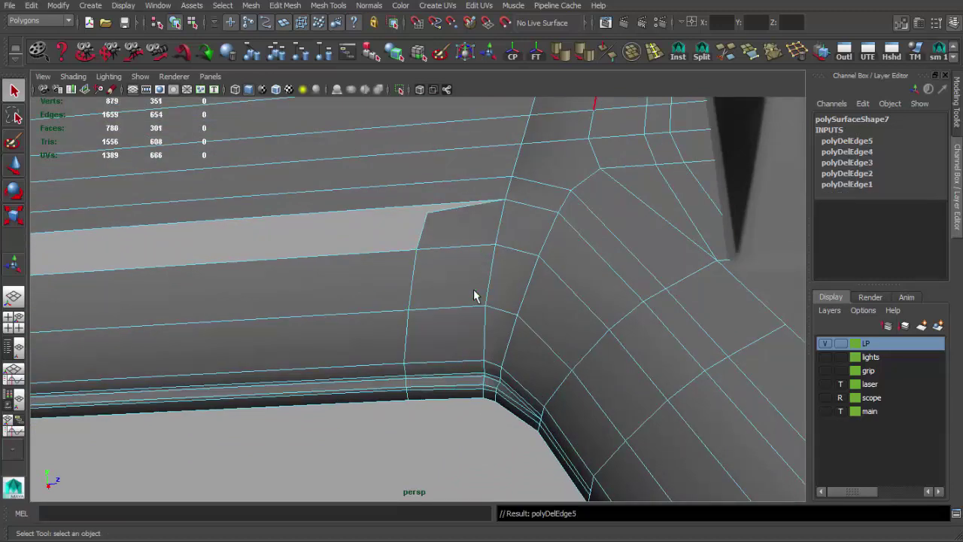
key("ctrl+z")
left_click_drag(471, 314, 449, 310, "alt")
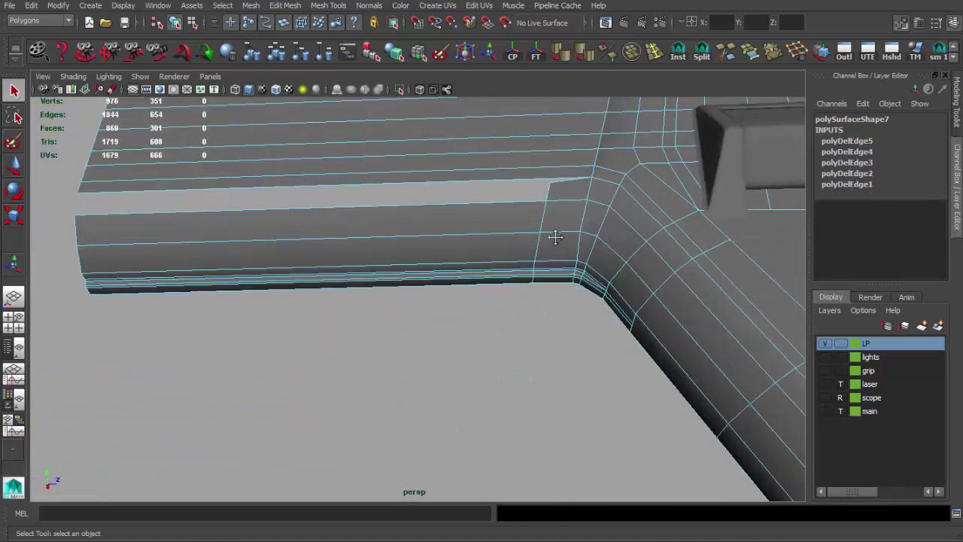
double_click(474, 277)
key("Delete")
- Fill the open hole at the corner with a new face using Append to Polygon
mouse_move(456, 316)
left_mouse_down("alt")
mouse_move(457, 331)
mouse_move(451, 301)
left_mouse_up("alt")
left_click(457, 331)
right_click_drag(451, 301, 520, 305, "shift")
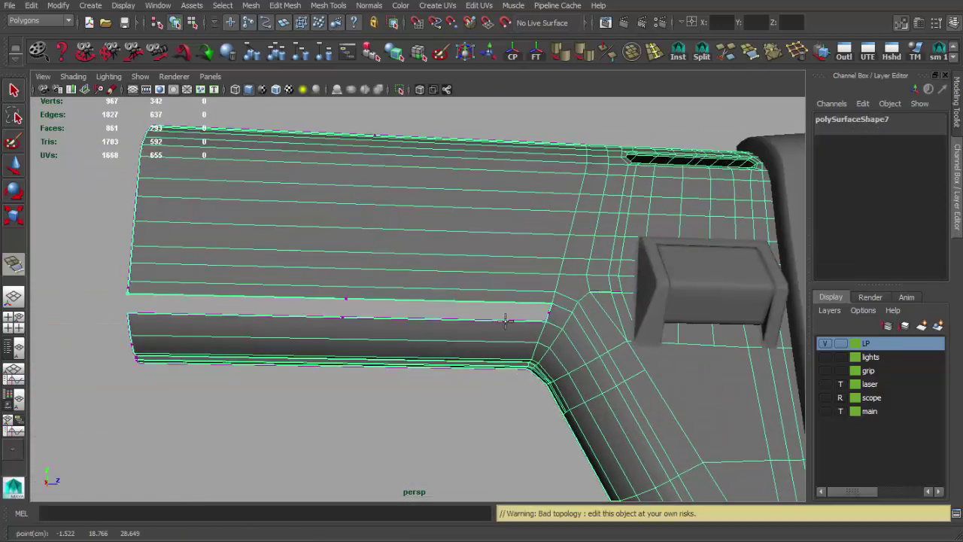
left_click(506, 320)
key("Return")
left_click_drag(506, 320, 552, 111, "alt")
mouse_move(564, 220)
left_mouse_down("alt")
mouse_move(518, 178)
mouse_move(432, 256)
left_mouse_up("alt")
- Apply Normals > Set to Face to the stock
key("alt+shift+d")
left_click(370, 5)
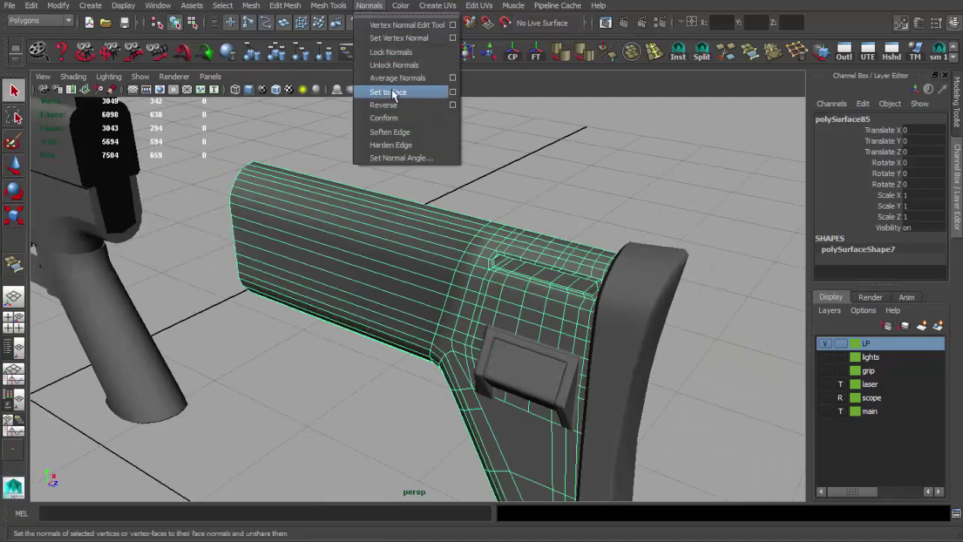
left_click(392, 93)
left_click(489, 150)
left_click(440, 215)
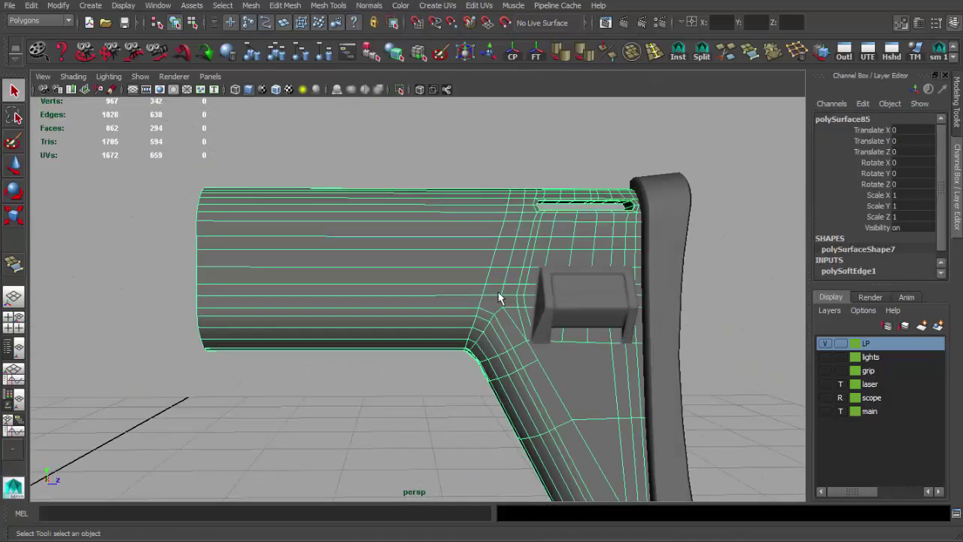
- Delete the extra faces at the stock's inner corner
left_click_drag(441, 215, 466, 192, "alt")
right_click_drag(467, 192, 559, 285, "alt")
mouse_move(558, 285)
left_mouse_down("alt")
mouse_move(501, 172)
mouse_move(518, 281)
mouse_move(429, 249)
mouse_move(453, 222)
mouse_move(428, 208)
left_mouse_up("alt")
right_click_drag(428, 208, 601, 232, "alt")
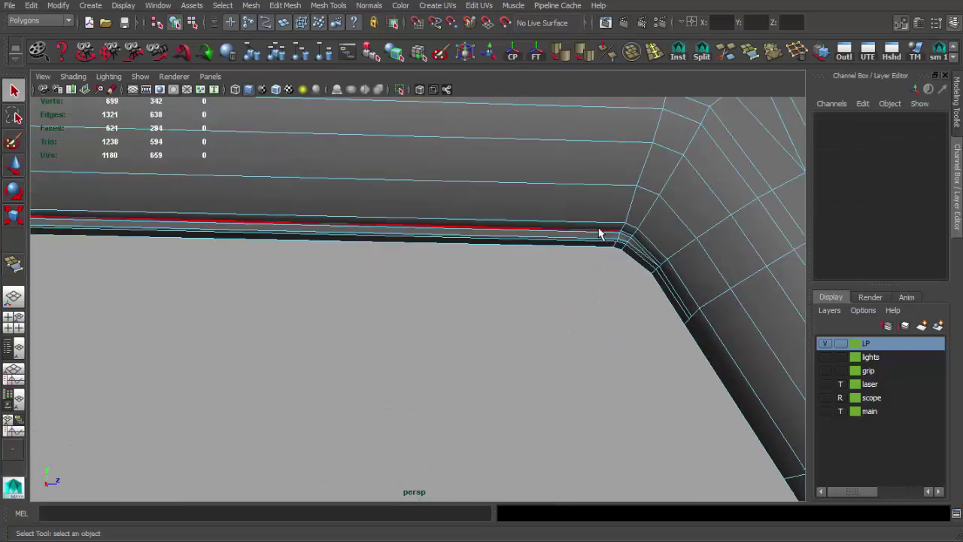
left_click(618, 251)
mouse_move(604, 260)
left_mouse_down("alt")
mouse_move(286, 248)
mouse_move(436, 248)
left_mouse_up("alt")
key("w")
left_click_drag(520, 287, 522, 251, "alt")
key("Delete")
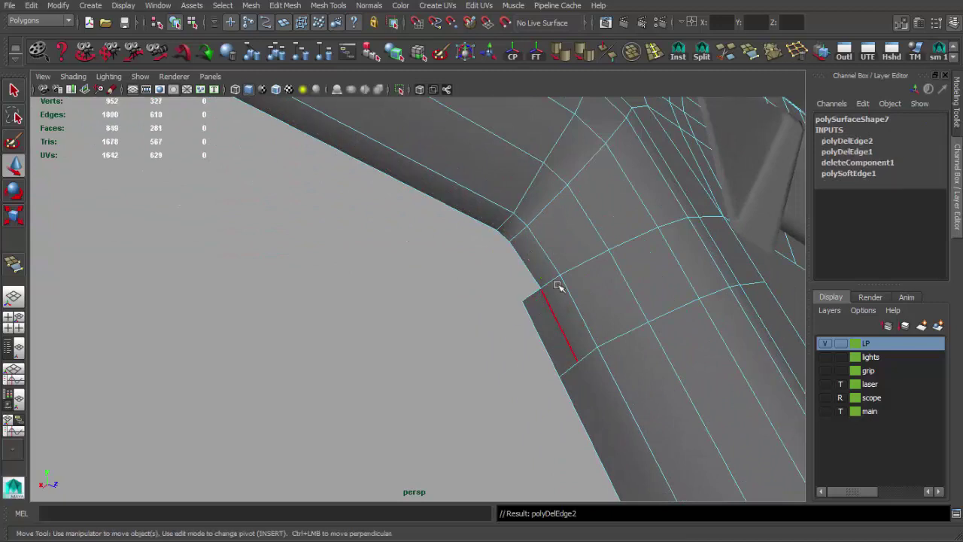
- Merge the stray vertex at the grip corner into the mesh
mouse_move(518, 269)
left_mouse_down("alt")
mouse_move(421, 278)
mouse_move(354, 254)
mouse_move(538, 348)
mouse_move(423, 357)
mouse_move(421, 337)
mouse_move(495, 288)
mouse_move(506, 312)
left_mouse_up("alt")
left_click(354, 254, "shift")
key("q")
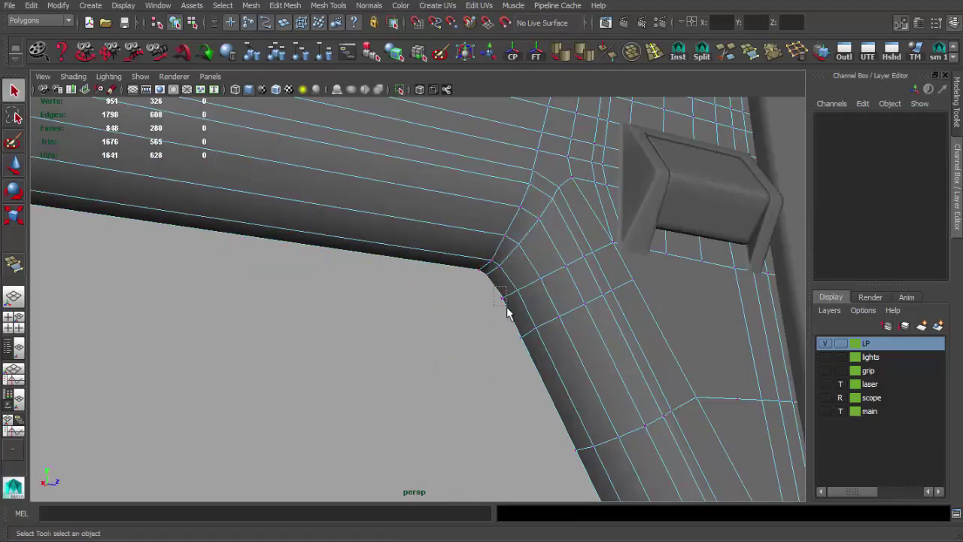
left_click(772, 51)
mouse_move(480, 213)
left_mouse_down("alt")
mouse_move(492, 293)
mouse_move(529, 213)
mouse_move(469, 268)
left_mouse_up("alt")
left_click(529, 213)
key("F9")
left_click(482, 271)
key("w")
key("q")
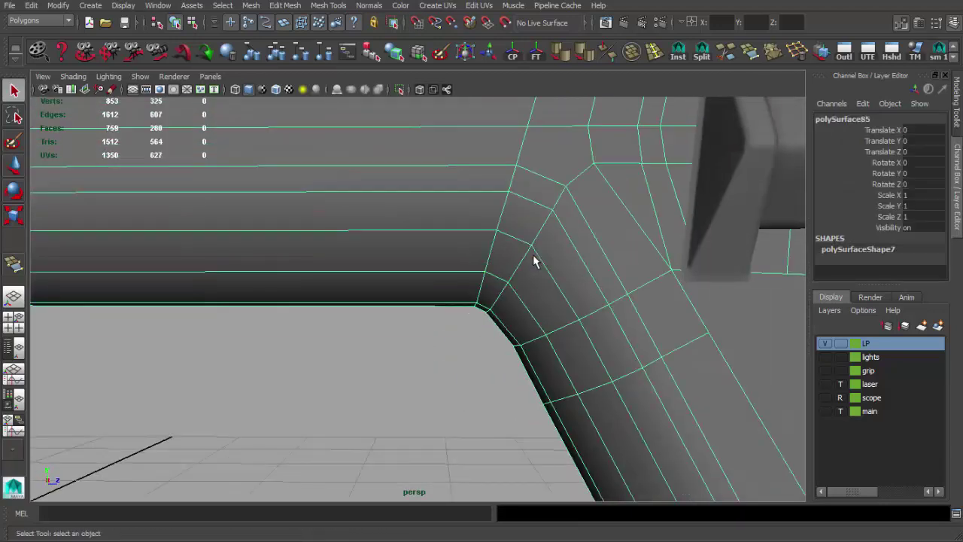
- Cut a new edge across the corner with Split Polygon
left_click_drag(533, 258, 488, 273, "alt")
key("F10")
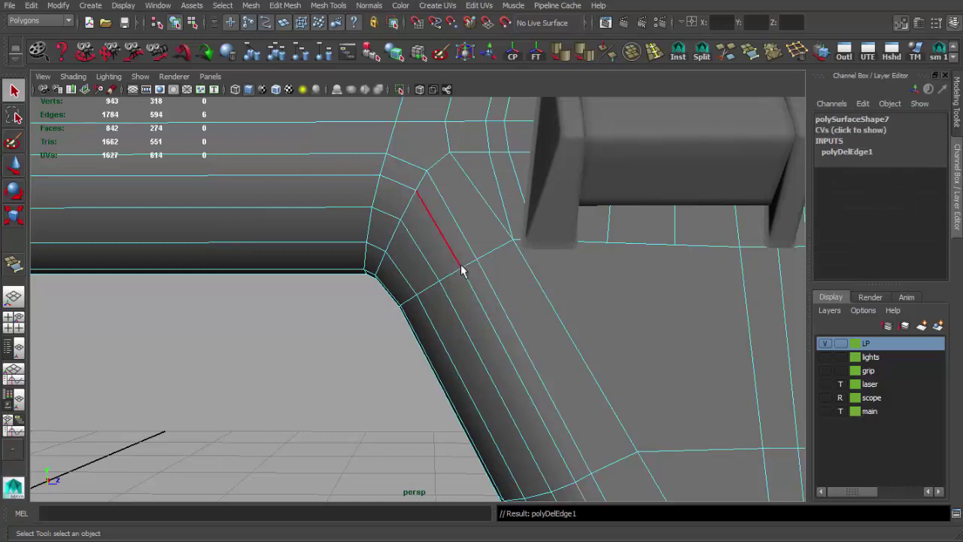
key("F8")
scroll(441, 258, "down", 5)
scroll(440, 230, "down", 3)
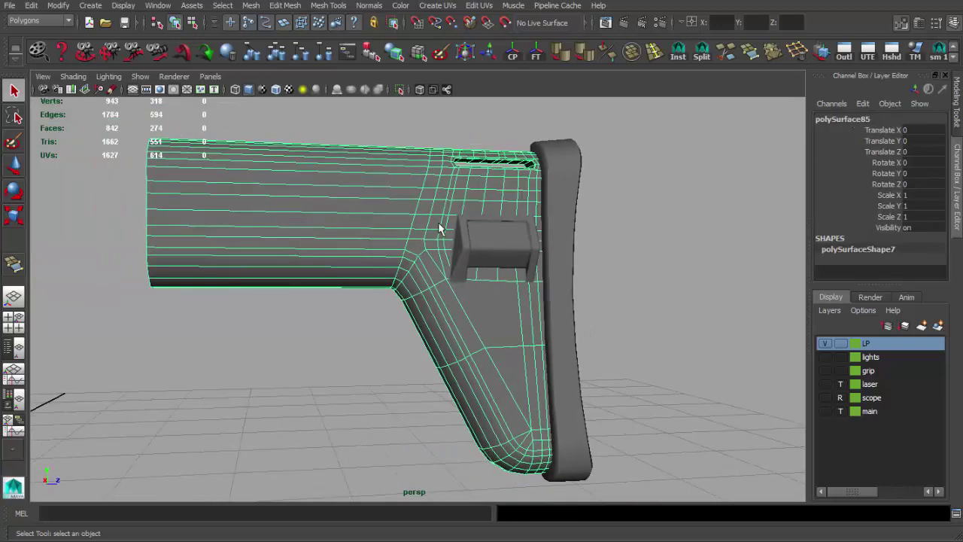
scroll(441, 230, "up", 8)
left_click(750, 52)
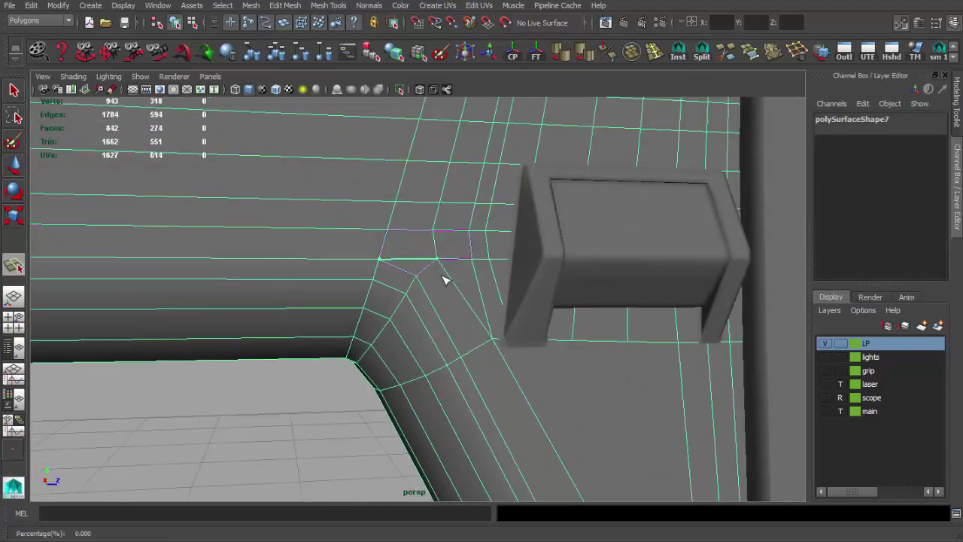
key("Return")
key("q")
left_click_drag(443, 280, 566, 253, "alt")
- Delete the edge loops around the top slot and reselect the whole stock
left_click(383, 266)
left_click_drag(383, 267, 431, 276, "alt")
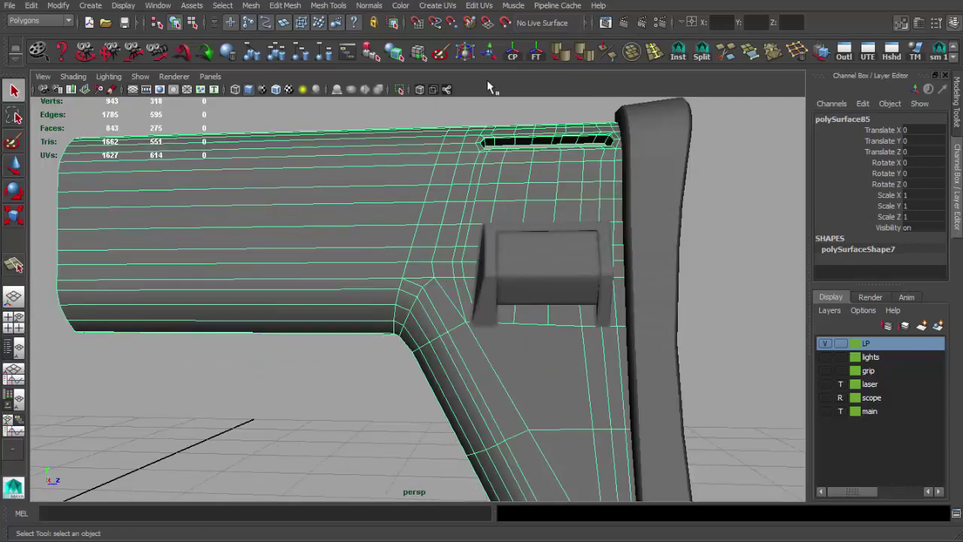
key("F10")
mouse_move(447, 101)
left_mouse_down("alt")
mouse_move(402, 339)
mouse_move(337, 245)
mouse_move(376, 266)
mouse_move(530, 263)
left_mouse_up("alt")
left_click(313, 327)
left_click(796, 51)
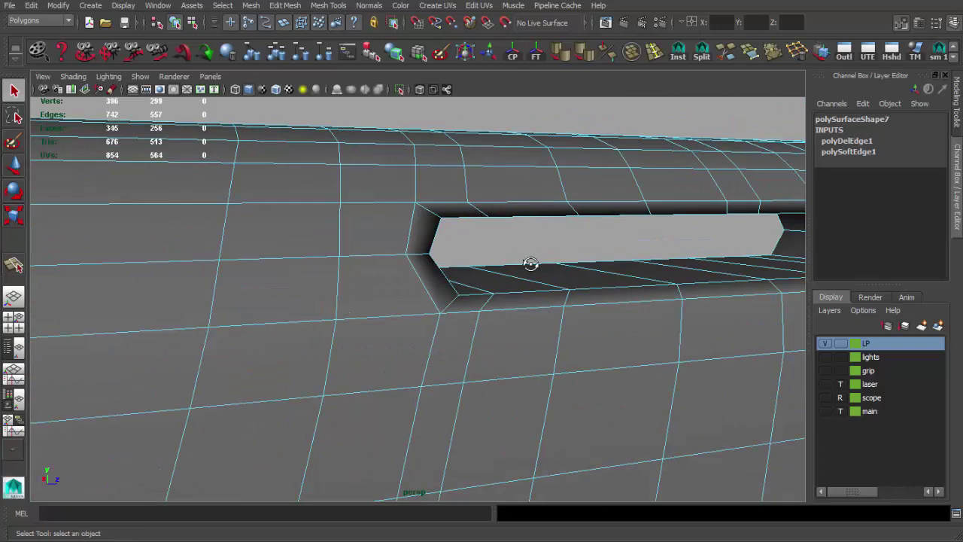
right_click_drag(531, 263, 509, 301, "alt")
mouse_move(509, 301)
left_mouse_down("alt")
mouse_move(351, 286)
mouse_move(595, 306)
left_mouse_up("alt")
right_click_drag(594, 307, 455, 290, "alt")
mouse_move(456, 290)
left_mouse_down("alt")
mouse_move(449, 269)
mouse_move(392, 227)
mouse_move(412, 230)
mouse_move(373, 247)
mouse_move(421, 248)
mouse_move(398, 150)
left_mouse_up("alt")
left_click(392, 227)
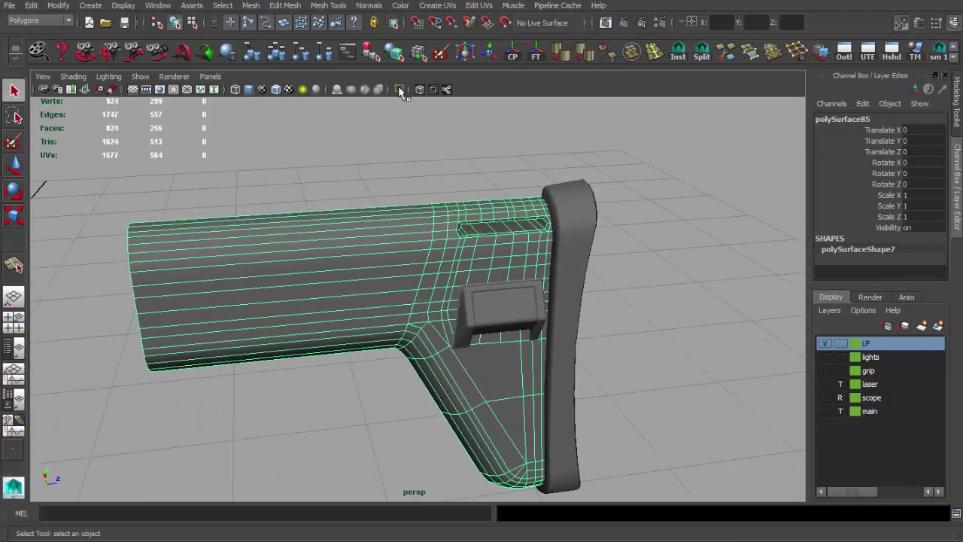
- Isolate the stock and delete a redundant edge loop on its side
left_click(398, 89)
right_click_drag(398, 89, 401, 226, "alt")
mouse_move(401, 226)
left_mouse_down("alt")
mouse_move(481, 226)
mouse_move(474, 218)
left_mouse_up("alt")
right_click_drag(474, 218, 501, 258, "alt")
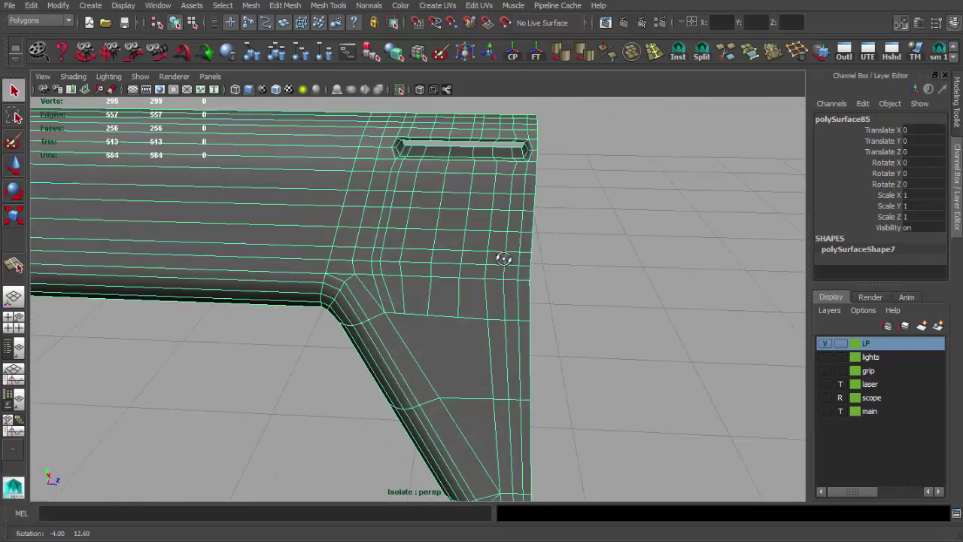
key("F10")
left_click(495, 187)
scroll(516, 163, "down", 2)
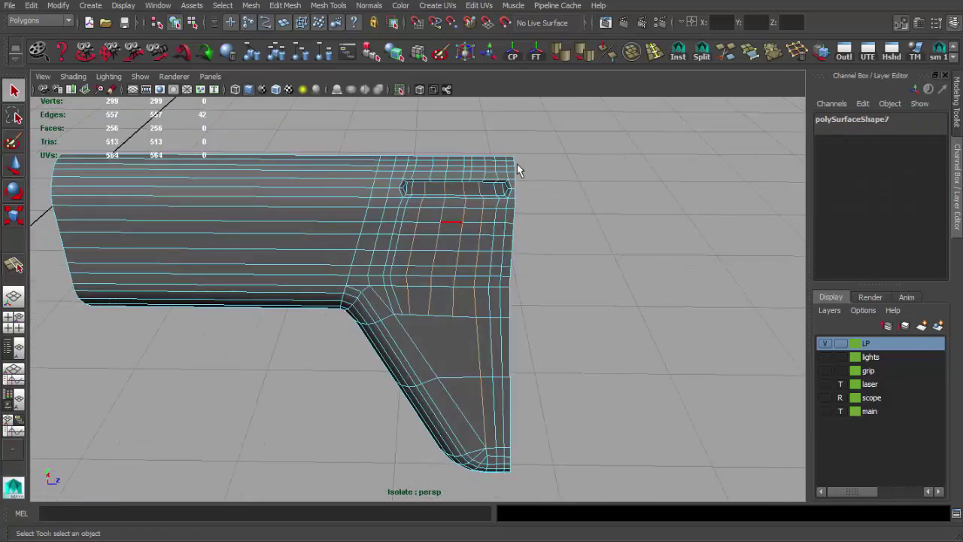
scroll(519, 166, "up", 3)
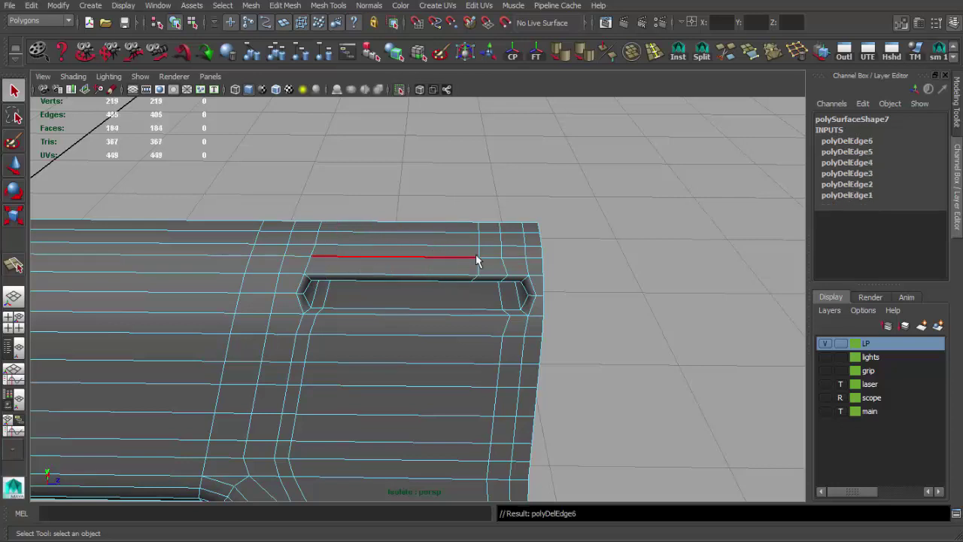
scroll(509, 294, "down", 3)
mouse_move(438, 230)
left_mouse_down("alt")
mouse_move(322, 239)
mouse_move(331, 241)
left_mouse_up("alt")
double_click(331, 233)
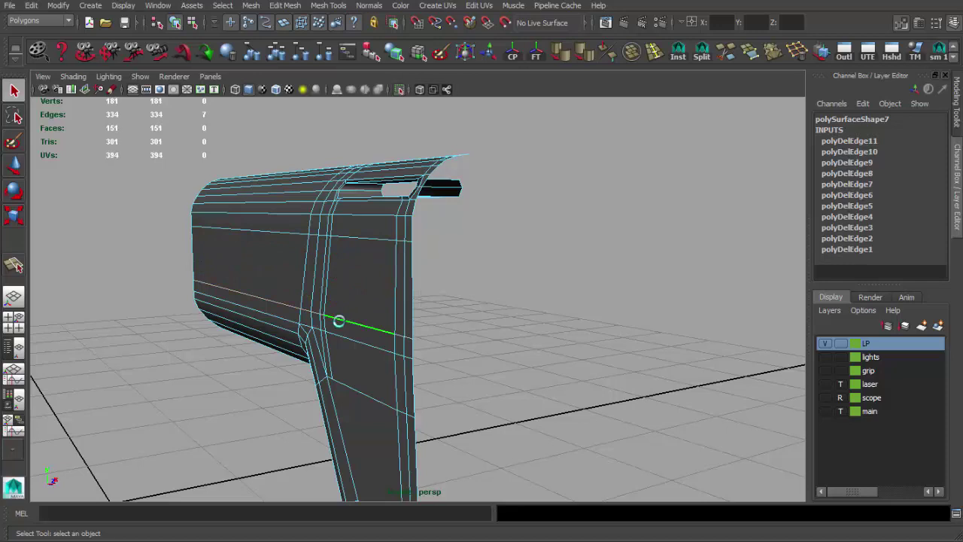
key("ctrl+Delete")
- Reselect the stock and bring its corner into a close view
scroll(469, 301, "up", 3)
mouse_move(469, 301)
left_mouse_down("alt")
mouse_move(563, 307)
mouse_move(354, 308)
left_mouse_up("alt")
scroll(421, 284, "up", 2)
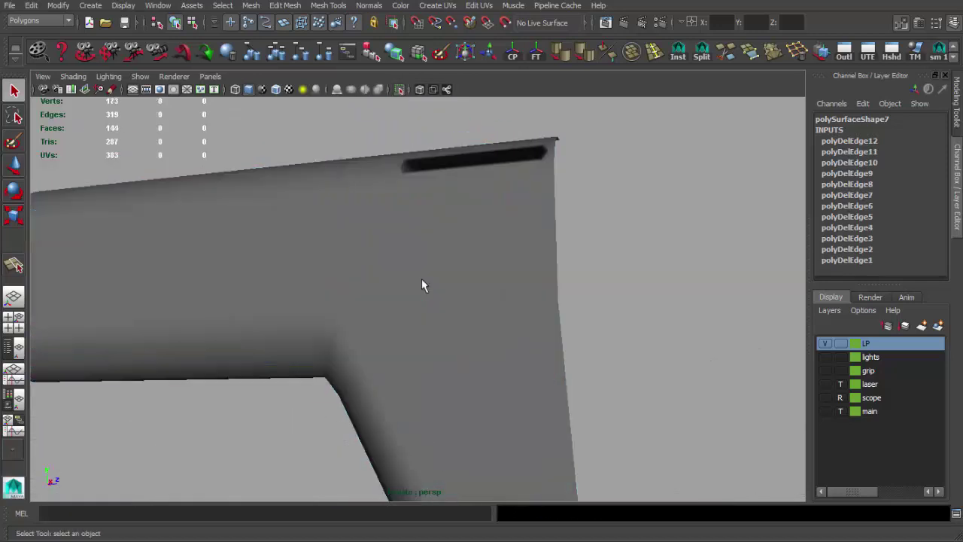
scroll(421, 284, "down", 5)
left_click_drag(608, 318, 606, 330, "alt")
left_click(468, 316)
scroll(469, 316, "up", 5)
left_click_drag(468, 316, 438, 269, "alt")
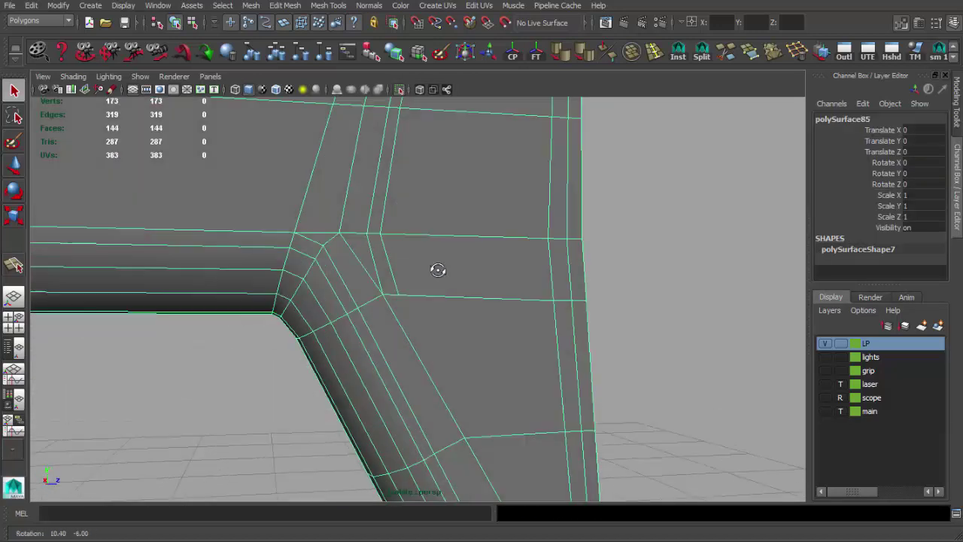
scroll(476, 326, "down", 5)
left_click_drag(515, 246, 503, 266, "alt")
scroll(503, 266, "up", 3)
- Remove a long redundant edge loop on the stock with Delete Edge
right_click_drag(477, 220, 485, 194)
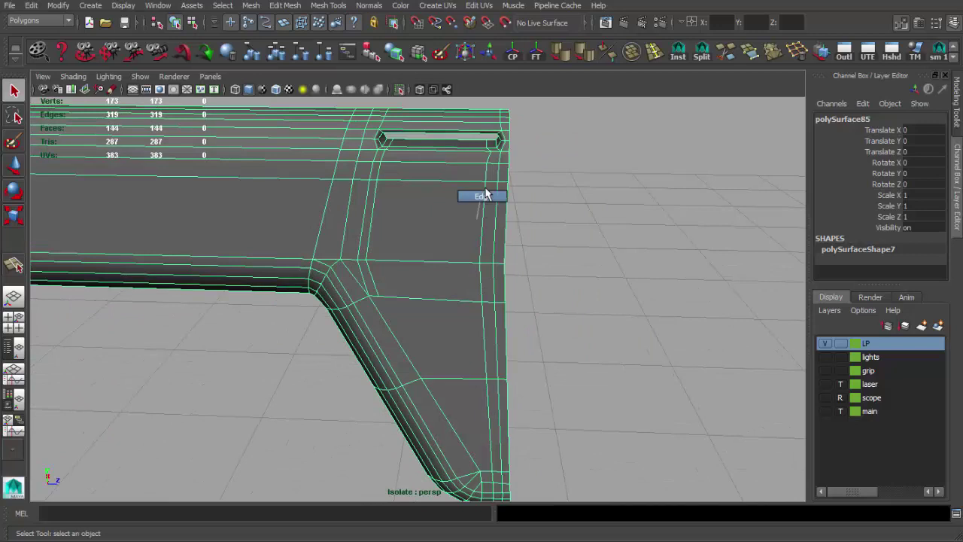
double_click(499, 218)
scroll(505, 208, "down", 4)
scroll(765, 83, "up", 1)
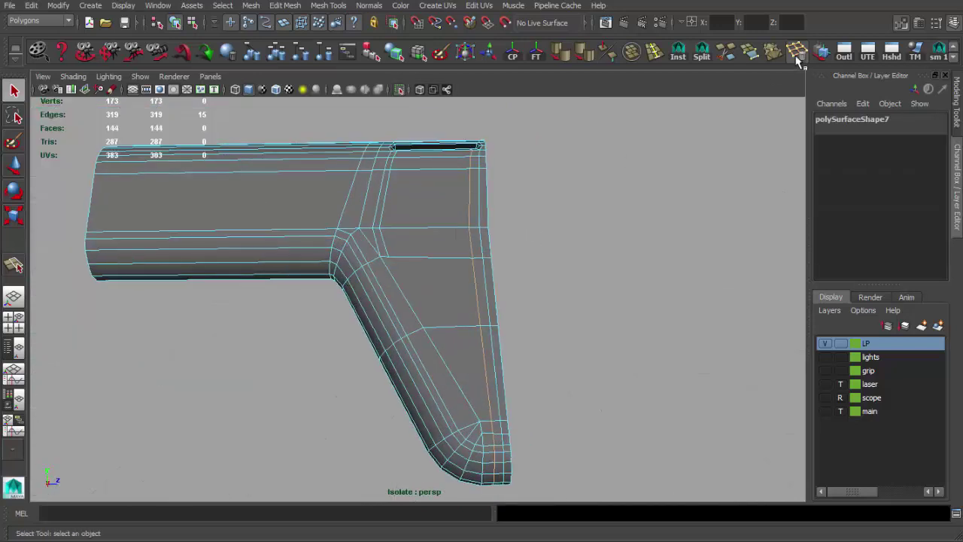
left_click(797, 53)
scroll(461, 215, "up", 3)
left_click_drag(462, 215, 437, 232, "alt")
left_click_drag(462, 271, 448, 201, "alt")
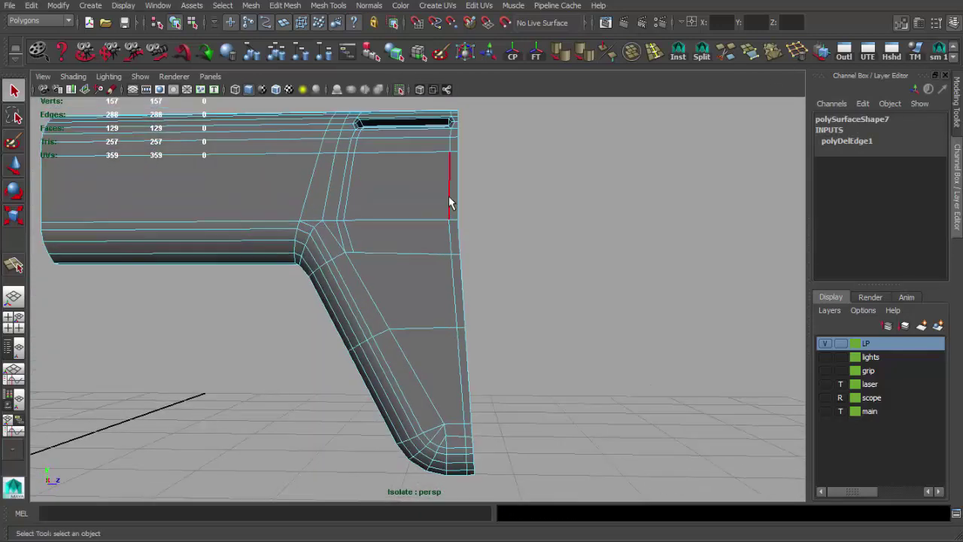
key("Delete")
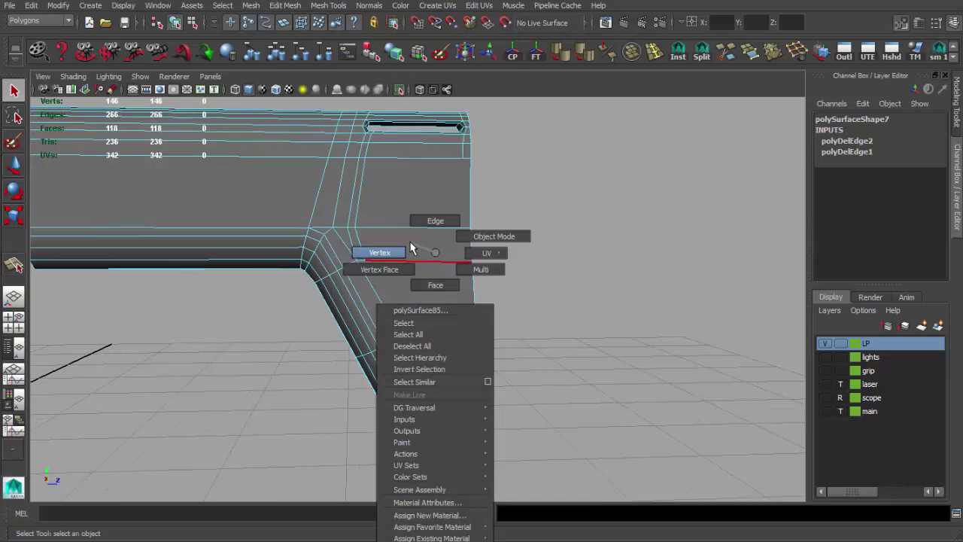
- Merge two pairs of vertices on the grip into single vertices
right_click_drag(441, 254, 394, 254)
key("ctrl+z")
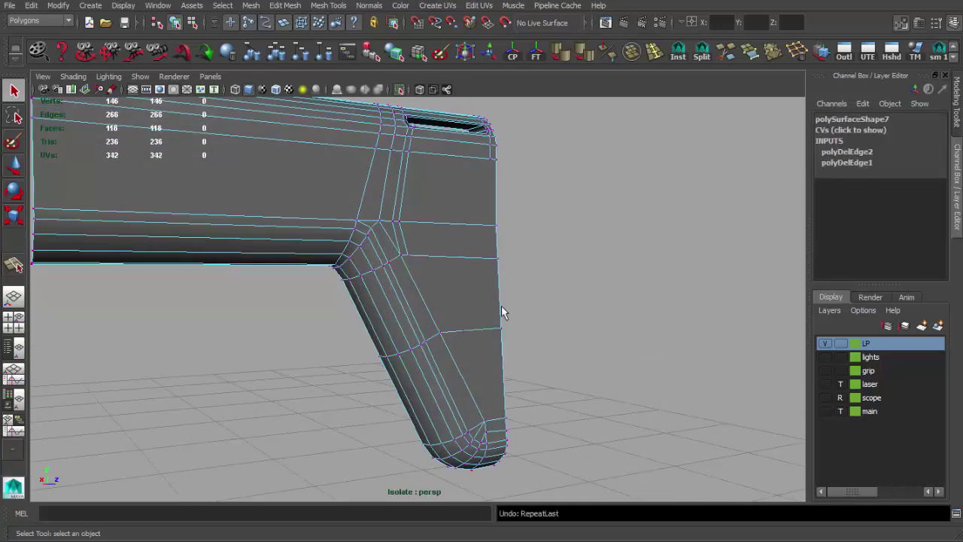
left_click_drag(555, 304, 660, 176, "alt")
right_click_drag(660, 176, 457, 326, "shift")
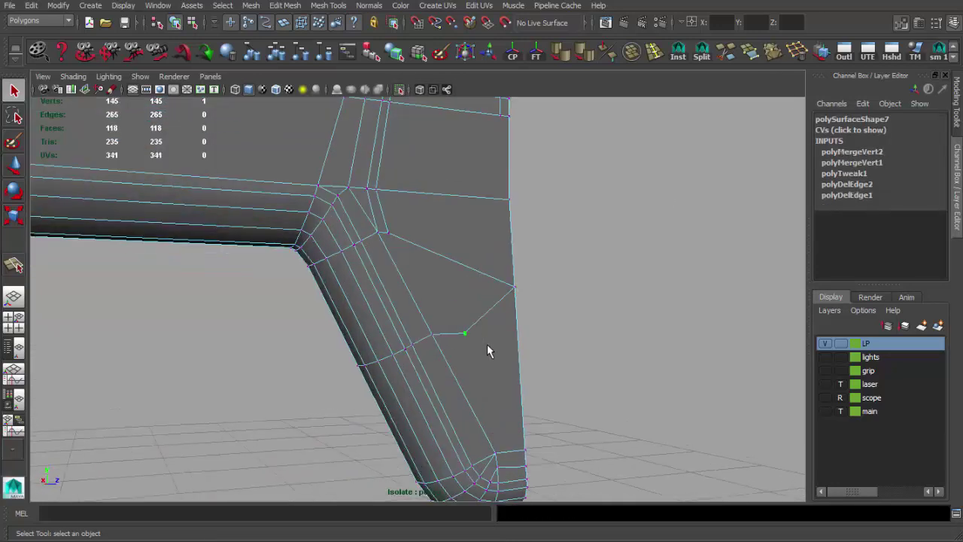
right_click_drag(482, 265, 490, 263, "shift")
- Delete the leftover edge on the grip face
left_click_drag(489, 262, 421, 262, "alt")
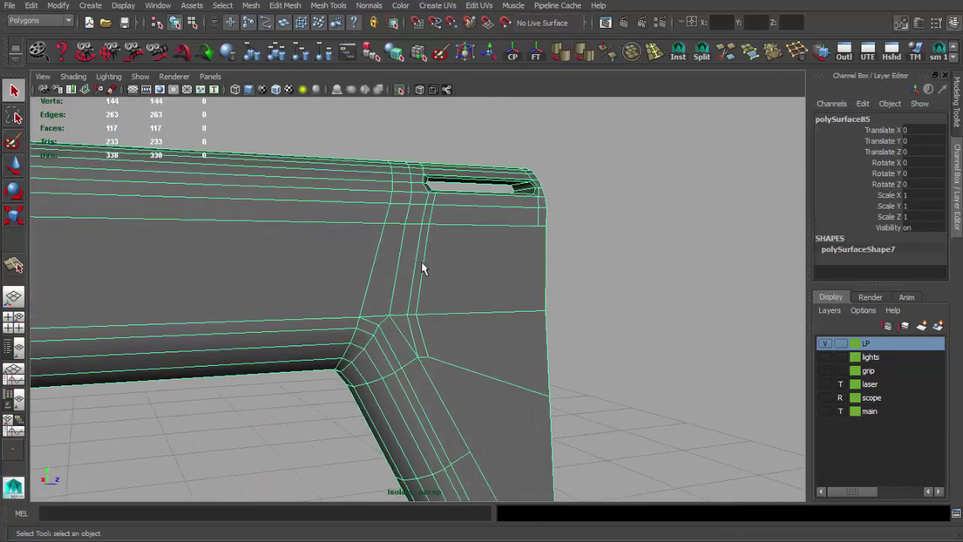
left_click(423, 264)
left_click(813, 51)
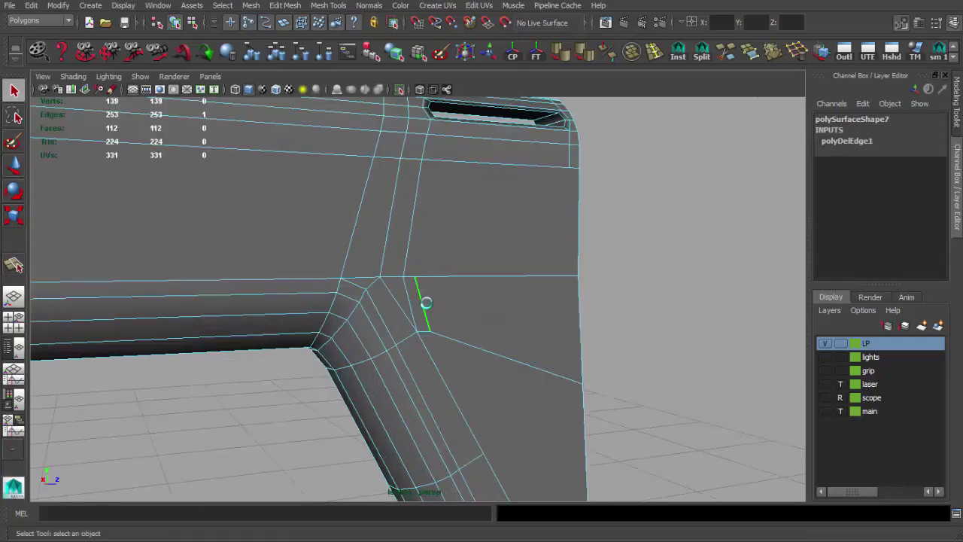
key("Delete")
- Try deleting a stray vertex, then select a vertex at the bend
key("w")
left_click_drag(468, 285, 433, 294, "alt")
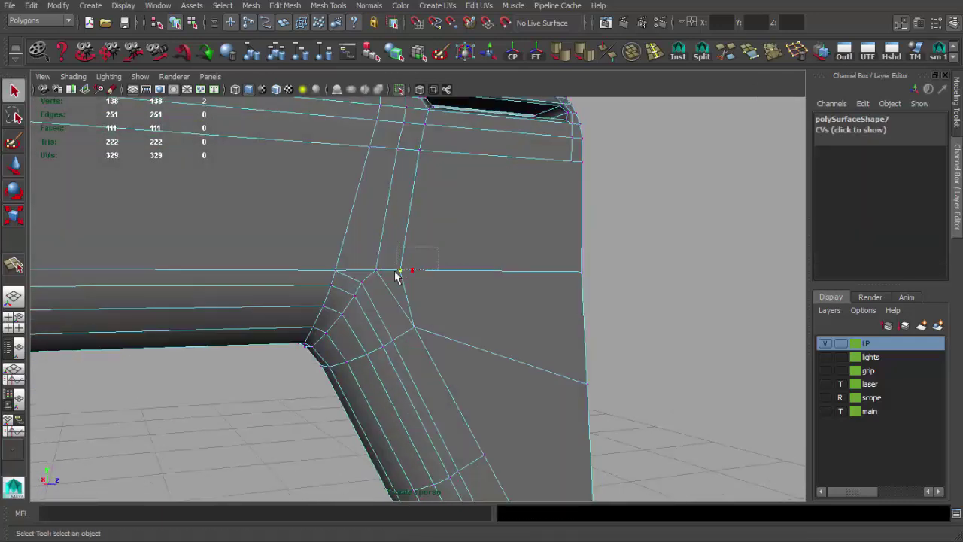
key("Delete")
key("F8")
mouse_move(458, 251)
left_mouse_down("alt")
mouse_move(414, 253)
mouse_move(432, 263)
left_mouse_up("alt")
key("F8")
key("w")
left_click(417, 282)
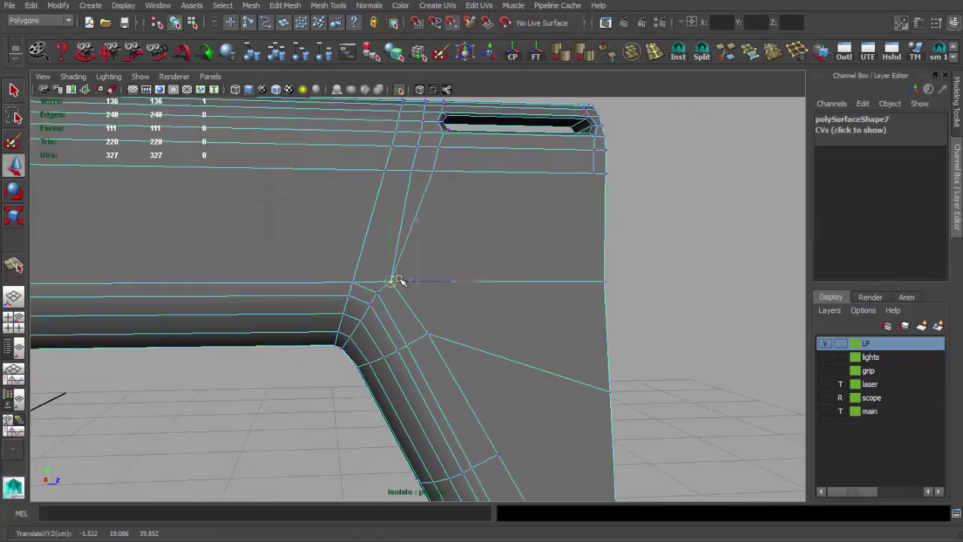
- Merge the two bend-corner vertices together at their centre
mouse_move(419, 336)
left_mouse_down("alt")
mouse_move(397, 316)
mouse_move(467, 333)
mouse_move(464, 275)
left_mouse_up("alt")
left_click(466, 333)
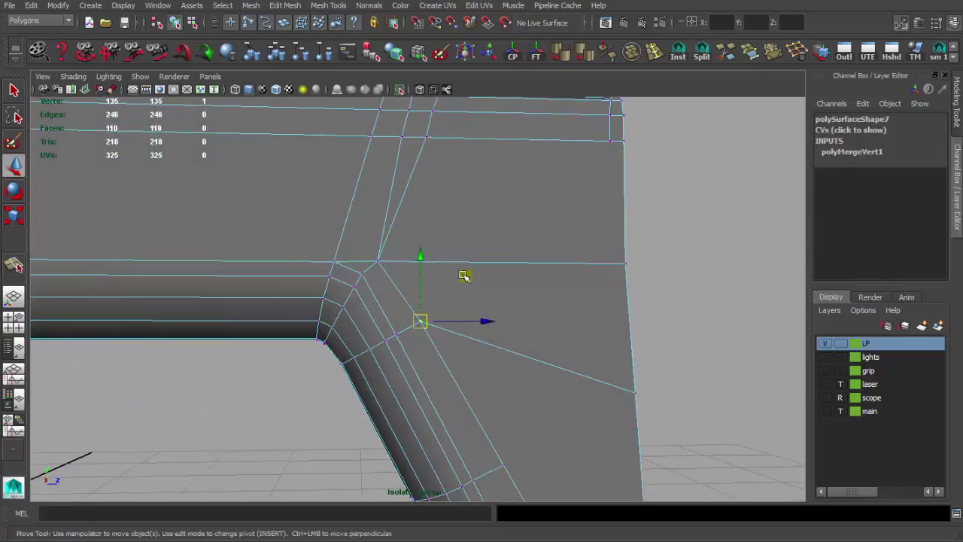
middle_click_drag(495, 445, 444, 293, "alt")
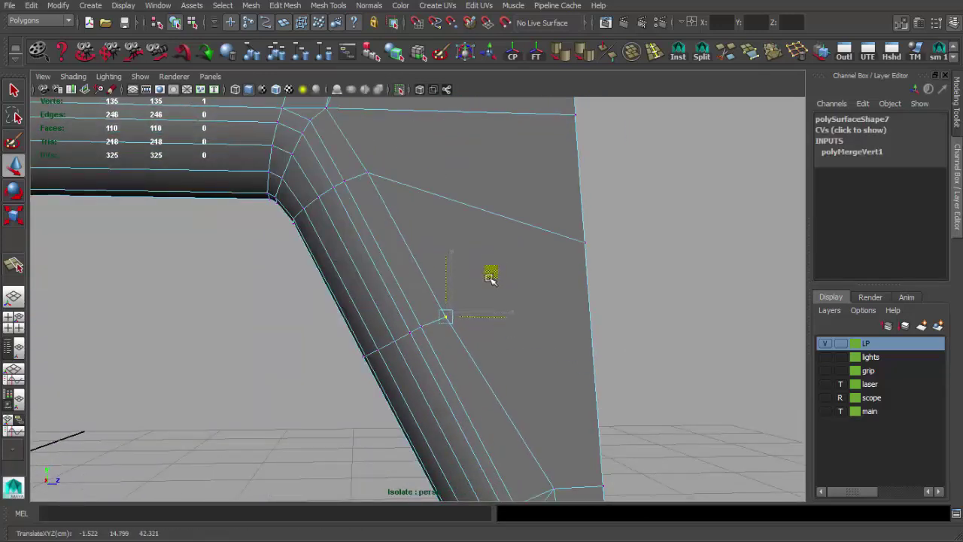
left_click_drag(489, 276, 494, 303, "alt")
scroll(484, 308, "up", 3)
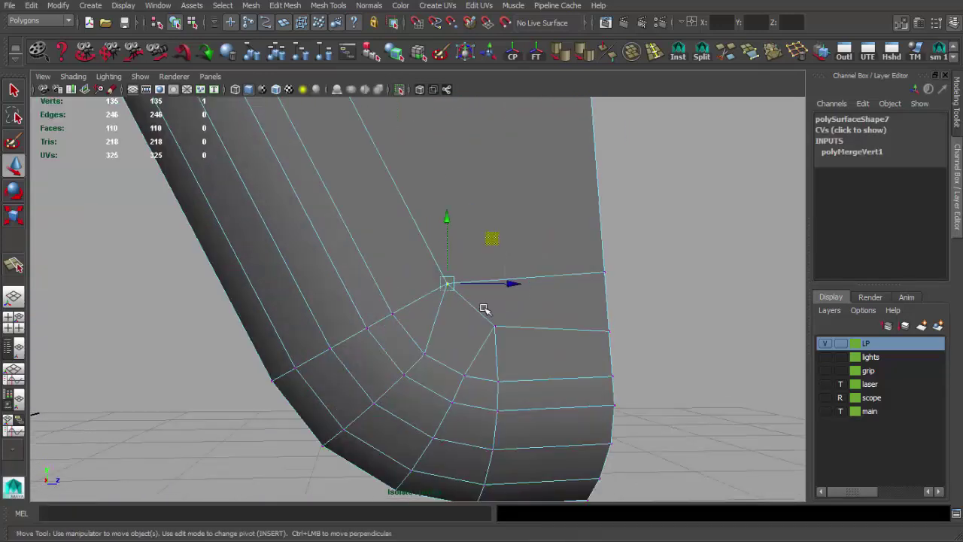
left_click_drag(496, 254, 522, 305, "alt")
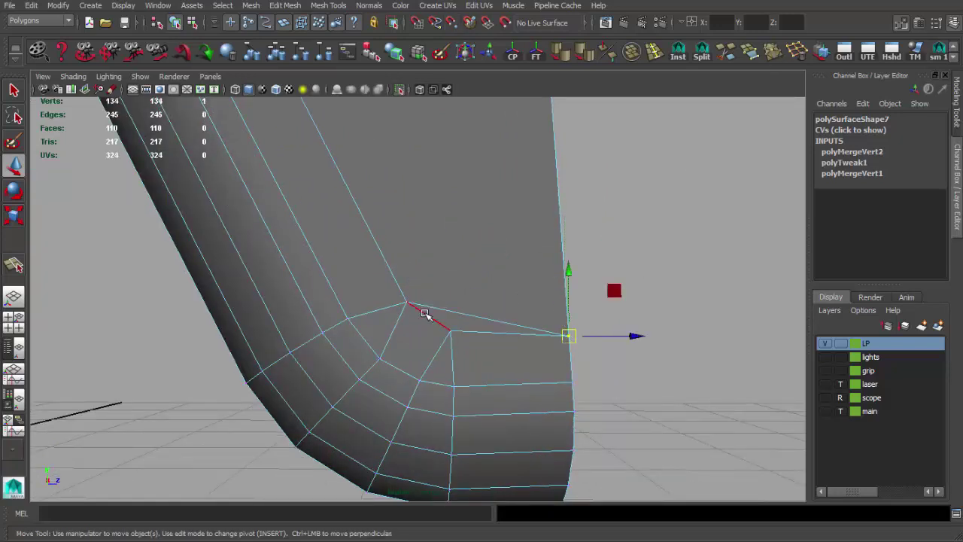
right_click_drag(492, 322, 643, 219, "shift")
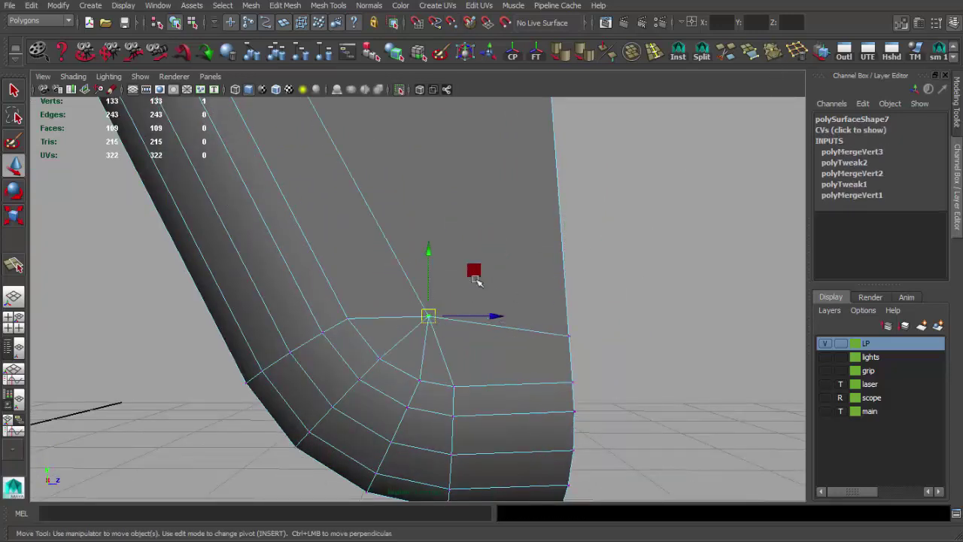
scroll(476, 280, "down", 5)
mouse_move(477, 293)
left_mouse_down("alt")
mouse_move(451, 249)
mouse_move(413, 273)
mouse_move(641, 318)
mouse_move(496, 253)
mouse_move(479, 311)
mouse_move(338, 264)
left_mouse_up("alt")
- Clear the grip's construction history and delete the edges running across it
key("q")
key("F8")
key("alt+shift+d")
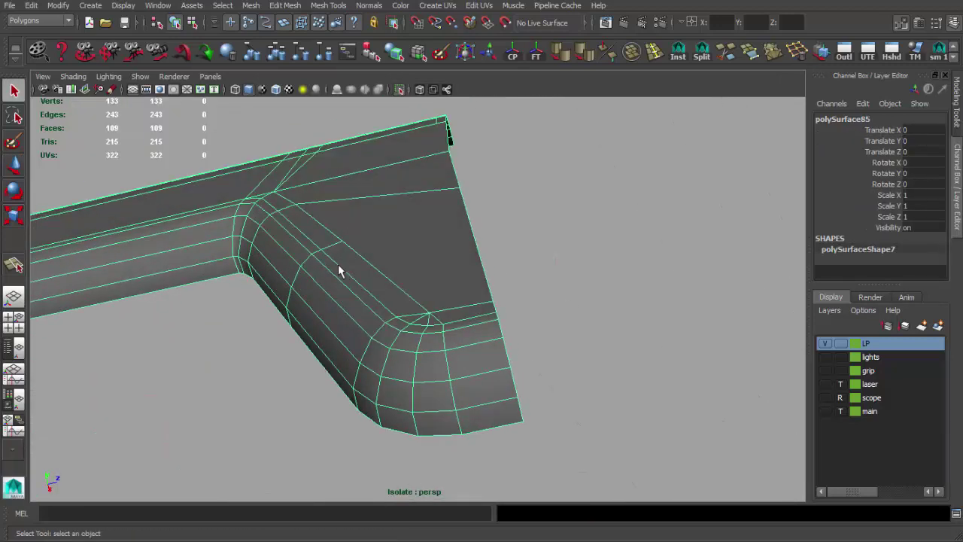
key("F10")
left_click(293, 204)
key("Delete")
scroll(359, 251, "up", 3)
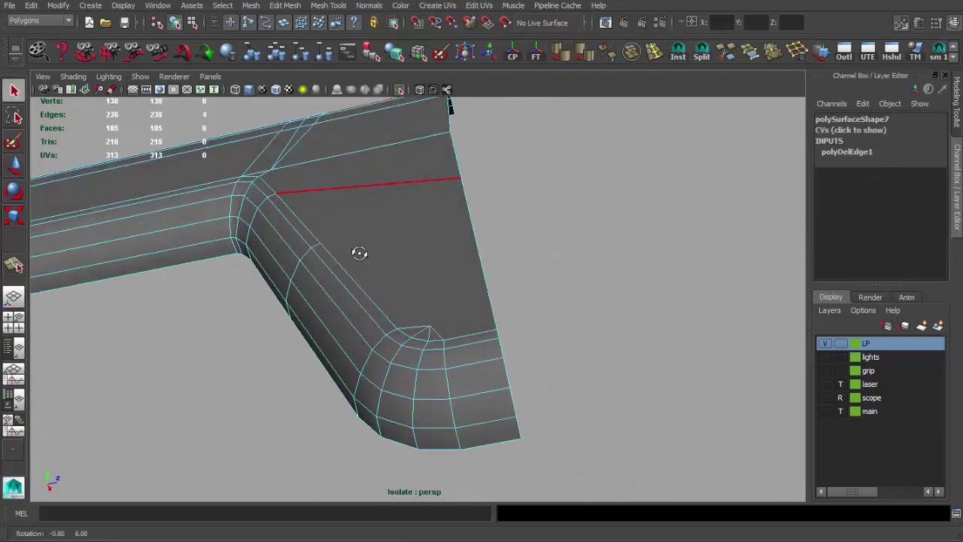
scroll(436, 381, "up", 3)
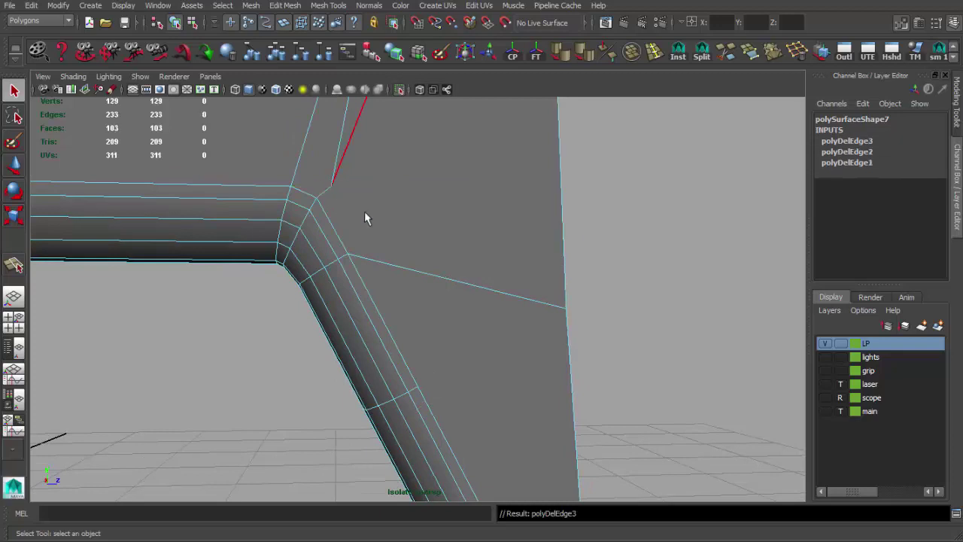
- Delete the leftover vertex at the bend and the stray corner vertex on the grip edge
key("F9")
left_click(331, 186)
key("Delete")
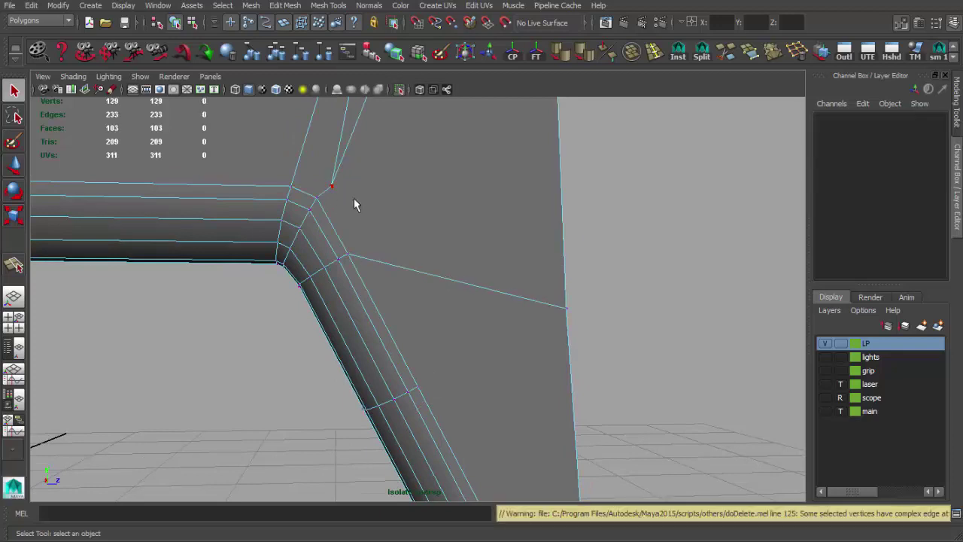
scroll(361, 218, "down", 3)
left_click(376, 239)
key("w")
left_click(463, 285)
middle_click_drag(418, 305, 429, 222, "alt")
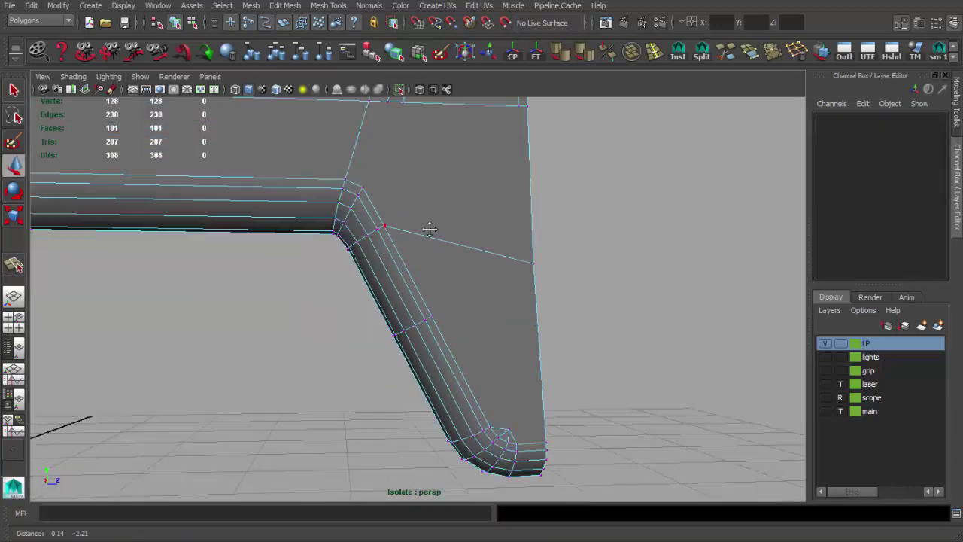
left_click(503, 412)
key("Delete")
mouse_move(516, 387)
middle_mouse_down("alt")
mouse_move(493, 273)
mouse_move(515, 275)
middle_mouse_up("alt")
key("F8")
key("F8")
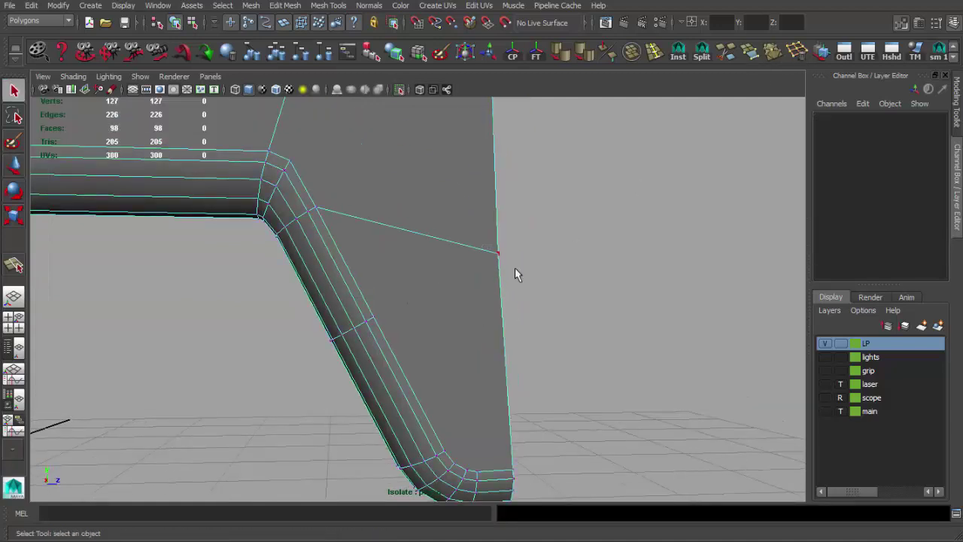
key("q")
- Split a new edge from the stock's inner bend across to its back edge
scroll(473, 253, "down", 2)
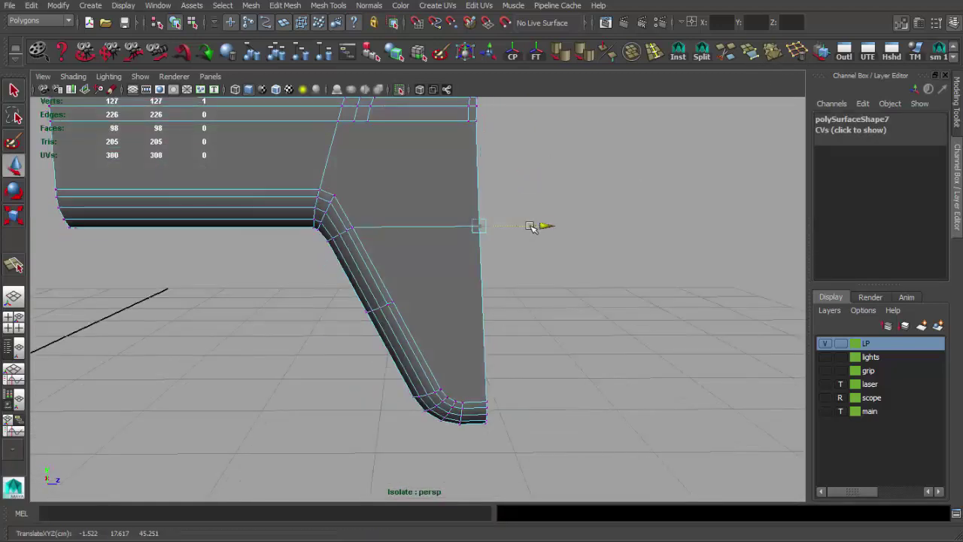
scroll(530, 227, "up", 3)
key("F8")
mouse_move(454, 293)
left_mouse_down("alt")
mouse_move(441, 323)
mouse_move(361, 337)
left_mouse_up("alt")
scroll(361, 338, "down", 2)
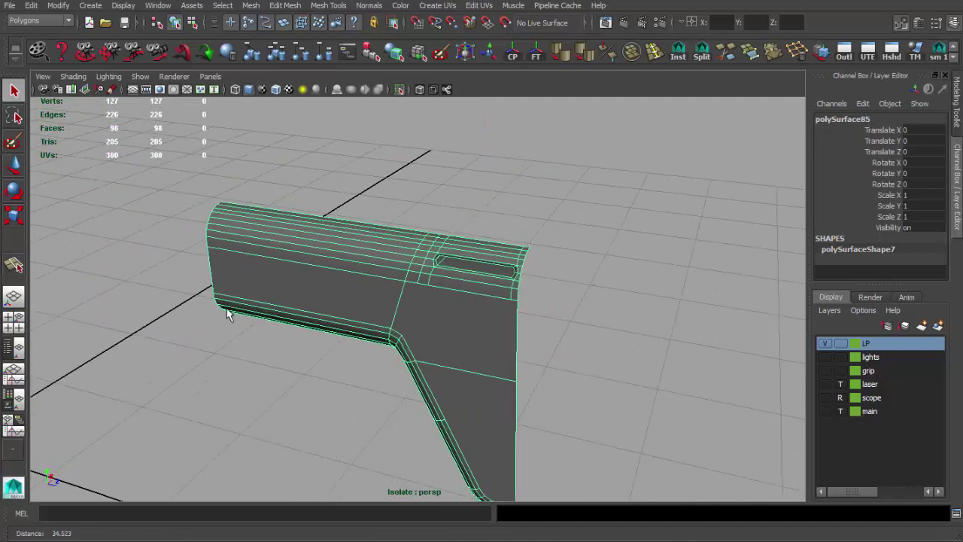
left_click_drag(228, 314, 371, 358, "alt")
scroll(389, 326, "up", 4)
mouse_move(595, 233)
left_mouse_down("alt")
mouse_move(606, 256)
mouse_move(511, 180)
mouse_move(453, 197)
left_mouse_up("alt")
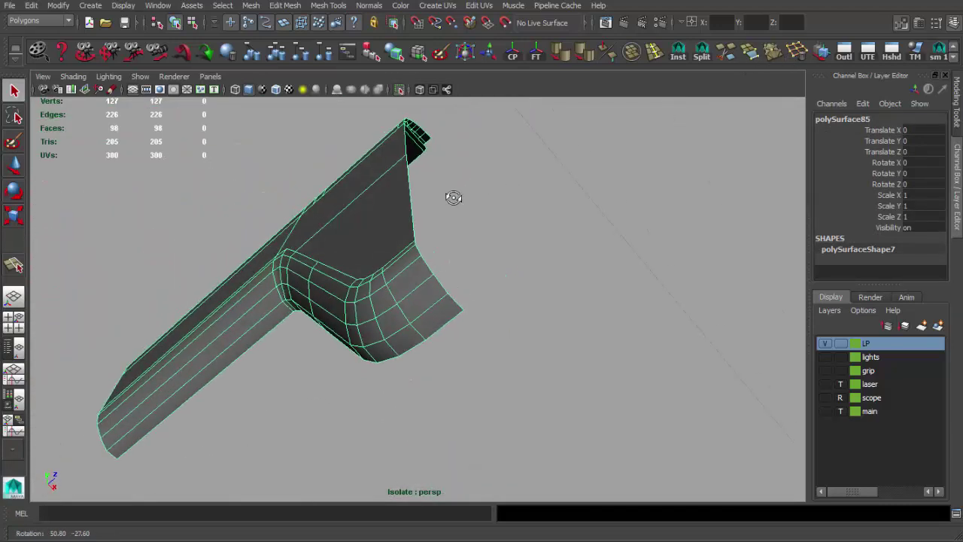
key("bracketleft")
mouse_move(467, 247)
right_mouse_down("alt")
mouse_move(524, 220)
mouse_move(571, 214)
right_mouse_up("alt")
left_click(701, 51)
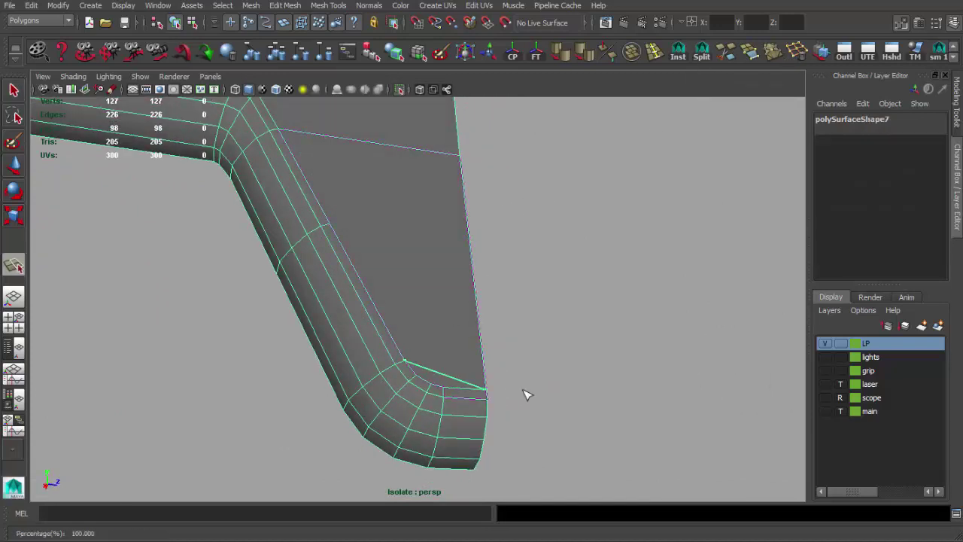
key("Return")
- Cut a new edge across the grip face with the Split Polygon Tool
left_click(516, 366)
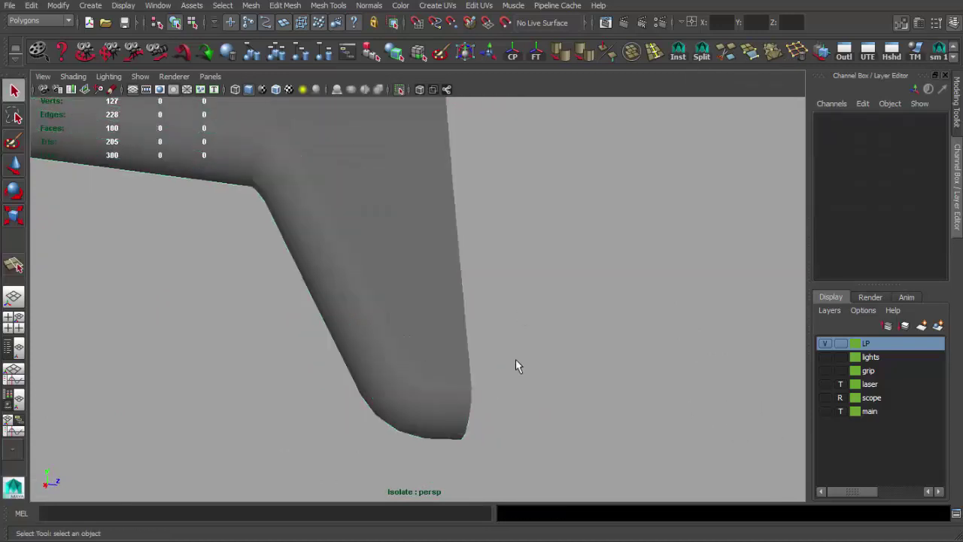
left_click_drag(516, 365, 503, 369, "alt")
left_click(417, 346)
mouse_move(503, 369)
right_mouse_down("alt")
mouse_move(417, 346)
mouse_move(335, 273)
right_mouse_up("alt")
key("g")
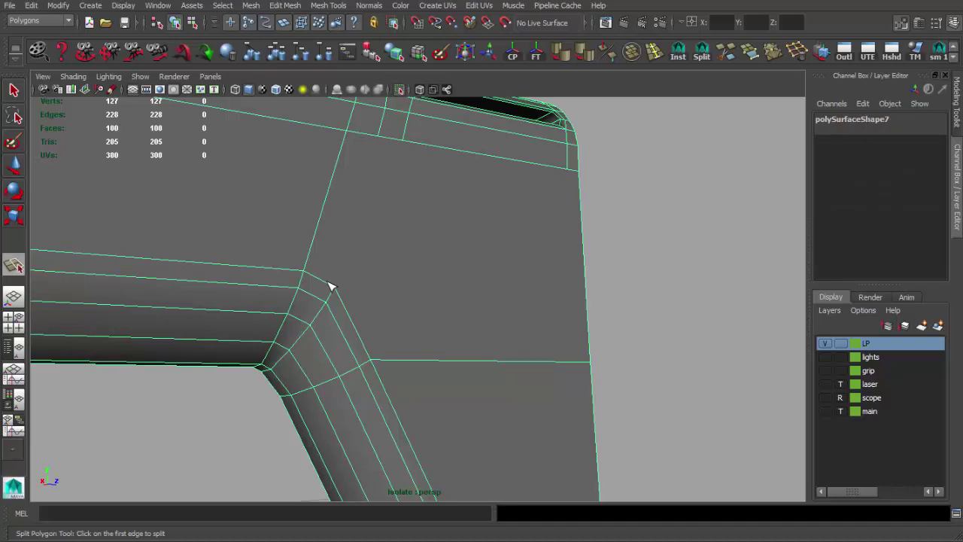
mouse_move(408, 159)
left_mouse_down("alt")
mouse_move(398, 220)
mouse_move(383, 236)
left_mouse_up("alt")
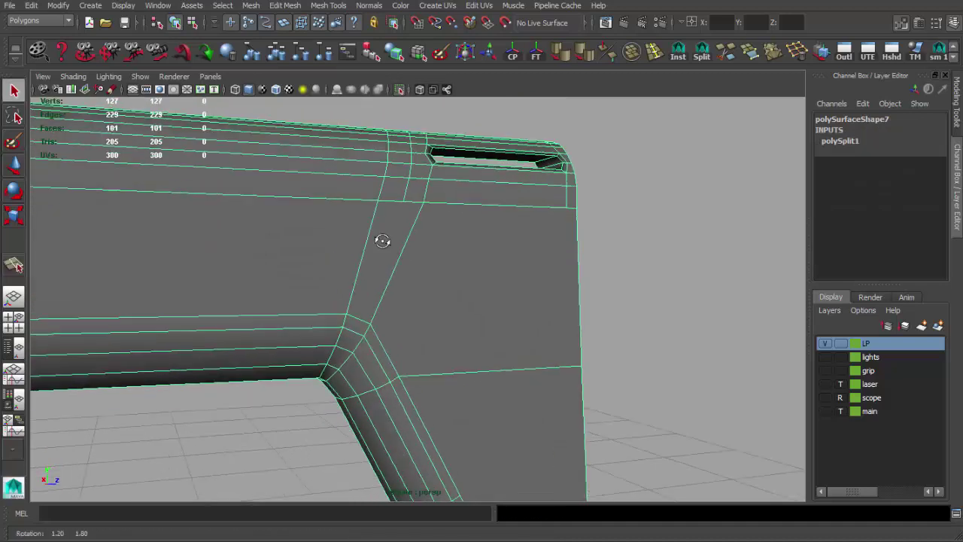
left_click_drag(379, 322, 399, 383, "alt")
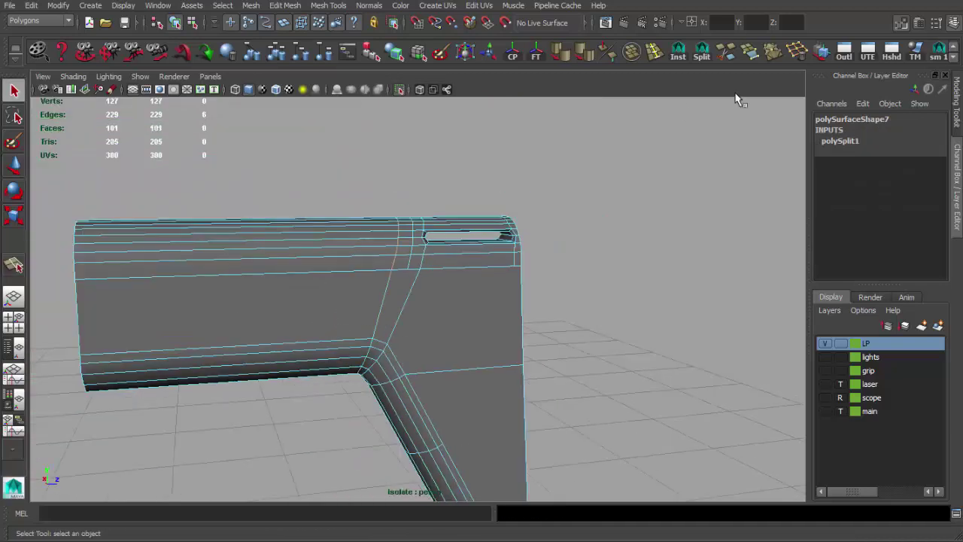
scroll(421, 302, "up", 3)
left_click(357, 329)
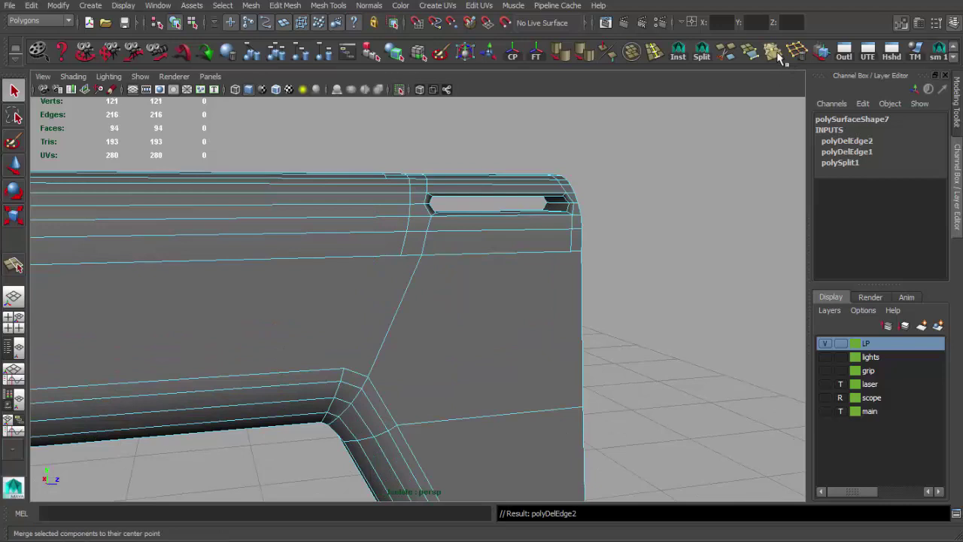
scroll(490, 272, "up", 2)
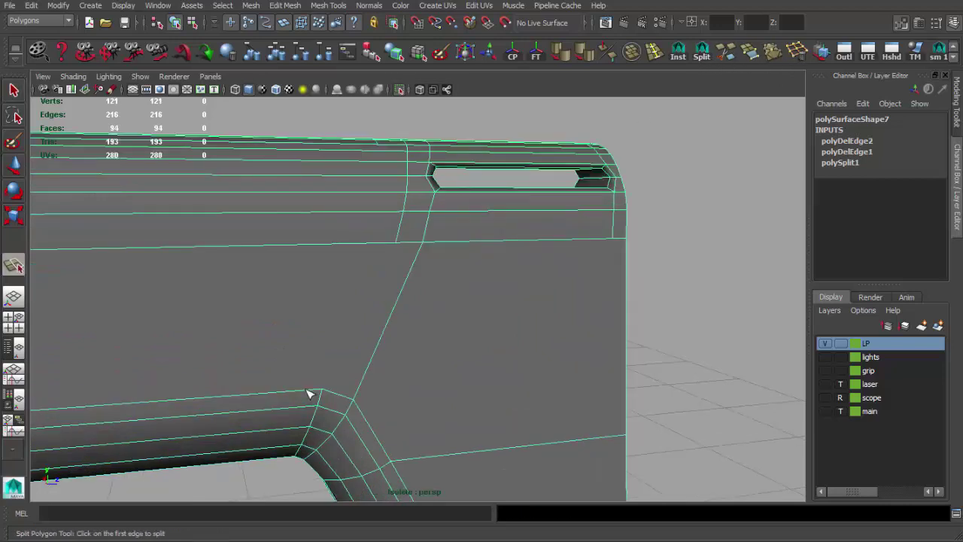
mouse_move(425, 316)
left_mouse_down("alt")
mouse_move(399, 307)
mouse_move(426, 248)
left_mouse_up("alt")
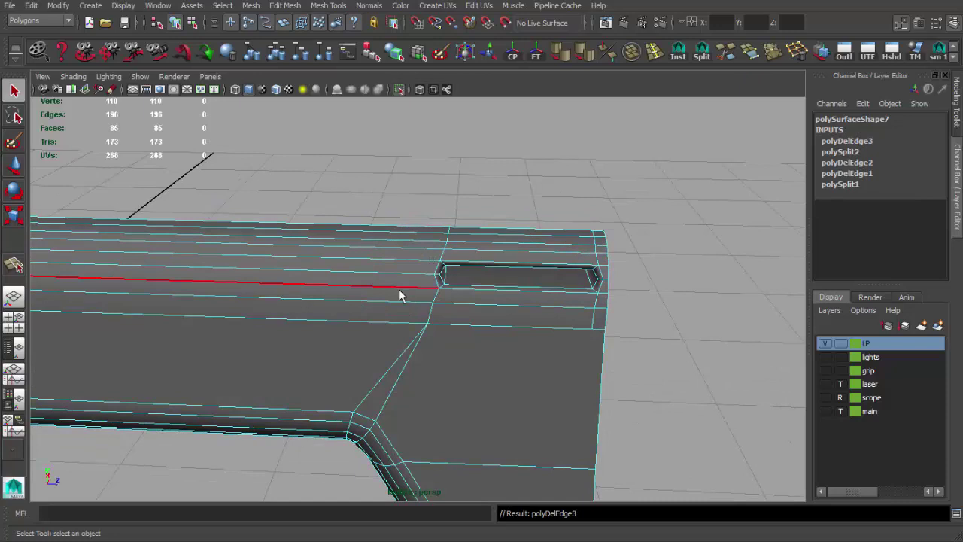
- Split another face across the grip's handle near the lower bend
key("F8")
left_click(443, 301)
key("f")
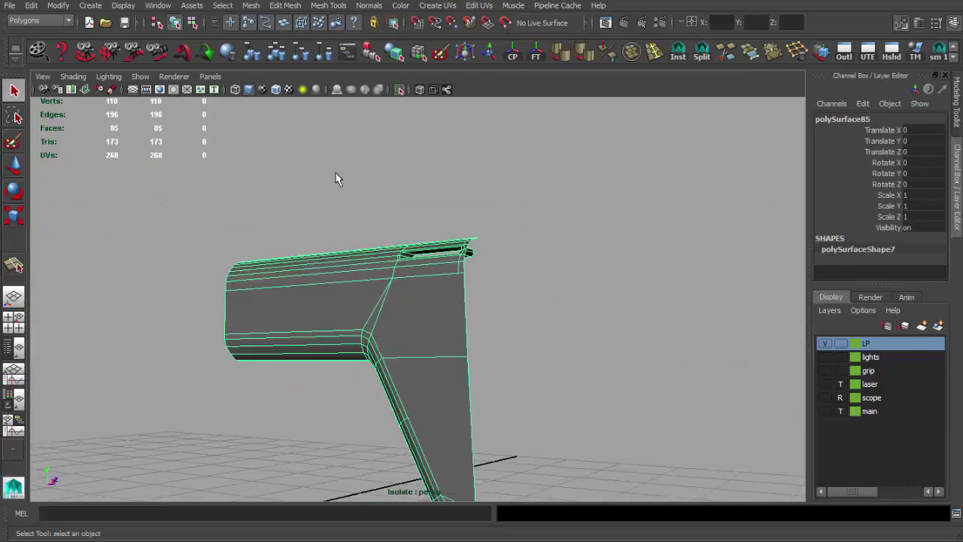
left_click(336, 178)
left_click_drag(337, 178, 391, 226, "alt")
left_click(408, 319)
left_click_drag(409, 318, 451, 286, "alt")
scroll(452, 223, "up", 5)
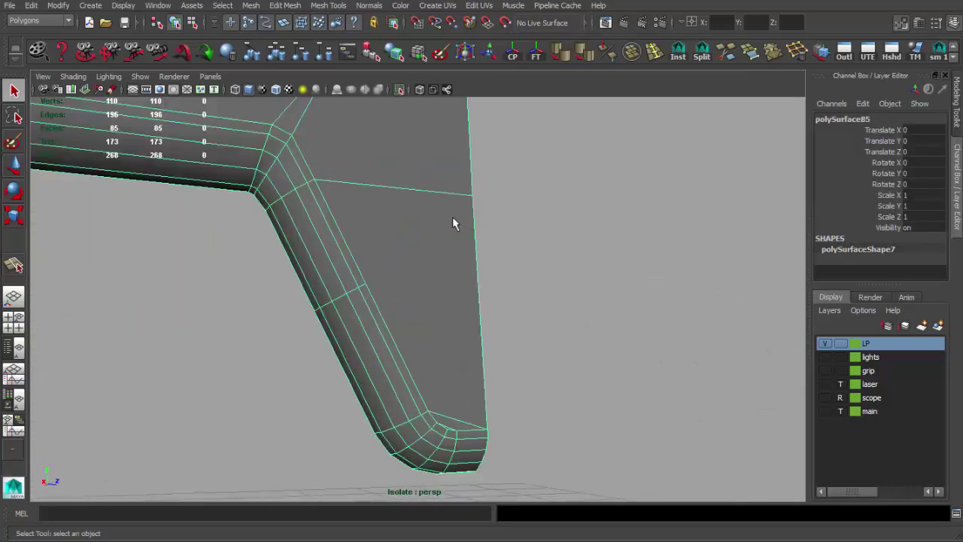
right_click_drag(452, 222, 409, 297, "shift")
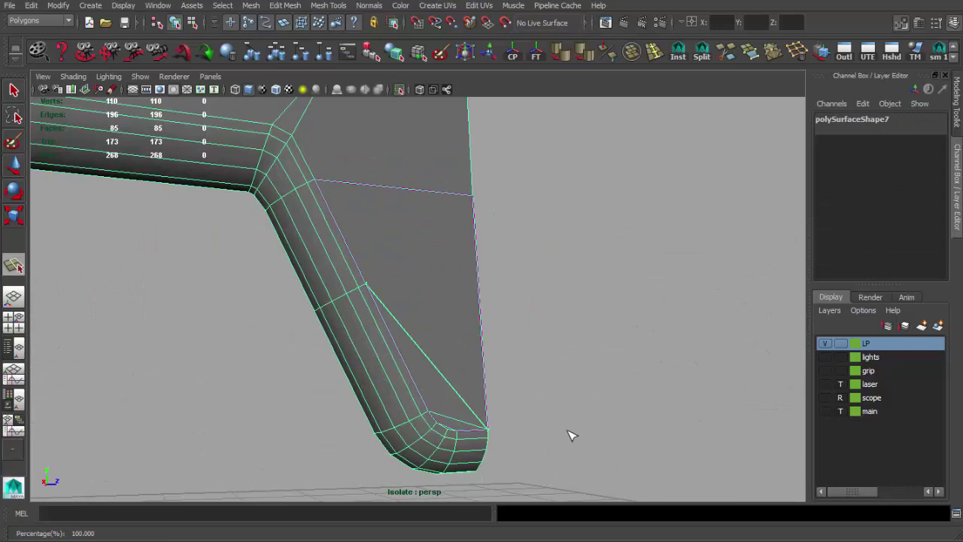
scroll(556, 376, "down", 5)
left_click(544, 337)
- Select the extra edge loop running around the handle bend
left_click(430, 302)
left_click(408, 237, "shift")
left_click(451, 188, "shift")
left_click(489, 248)
mouse_move(489, 248)
left_mouse_down("alt")
mouse_move(454, 225)
mouse_move(330, 246)
mouse_move(476, 217)
mouse_move(421, 227)
mouse_move(394, 247)
mouse_move(379, 211)
mouse_move(516, 263)
left_mouse_up("alt")
left_click(422, 227)
left_click(516, 263)
scroll(419, 293, "up", 3)
left_click(418, 294)
mouse_move(419, 294)
left_mouse_down("alt")
mouse_move(505, 326)
mouse_move(387, 228)
mouse_move(382, 260)
left_mouse_up("alt")
right_click_drag(382, 260, 347, 255)
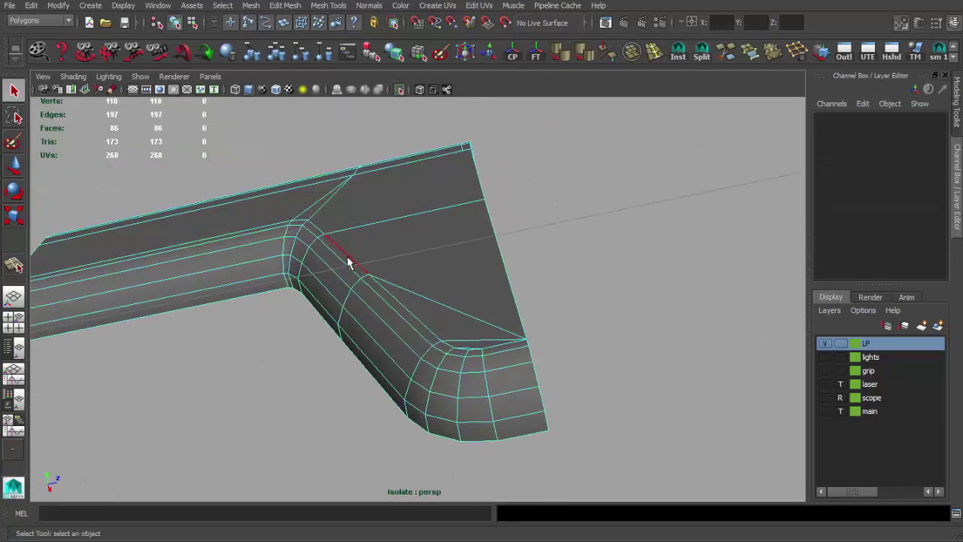
double_click(346, 256)
mouse_move(477, 350)
left_mouse_down("alt")
mouse_move(413, 322)
mouse_move(442, 350)
left_mouse_up("alt")
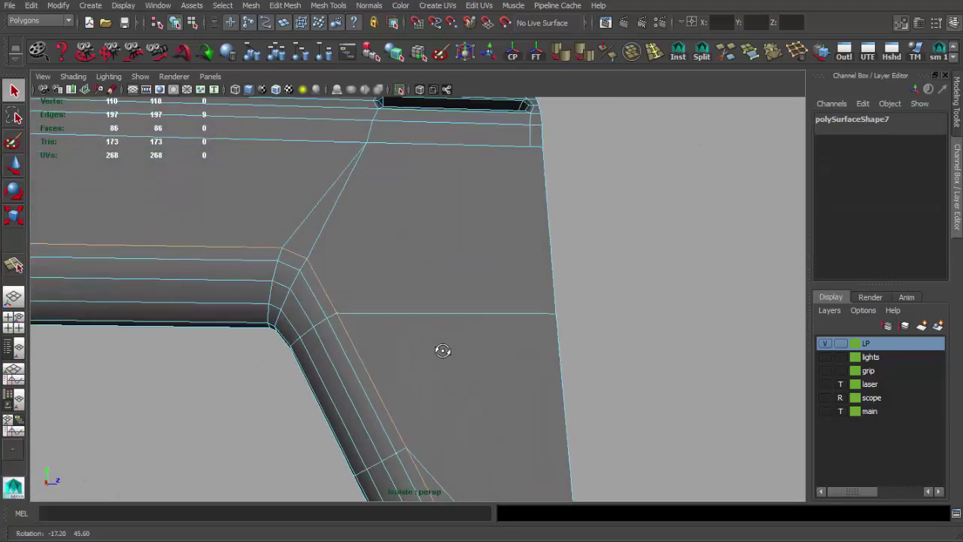
scroll(442, 350, "down", 3)
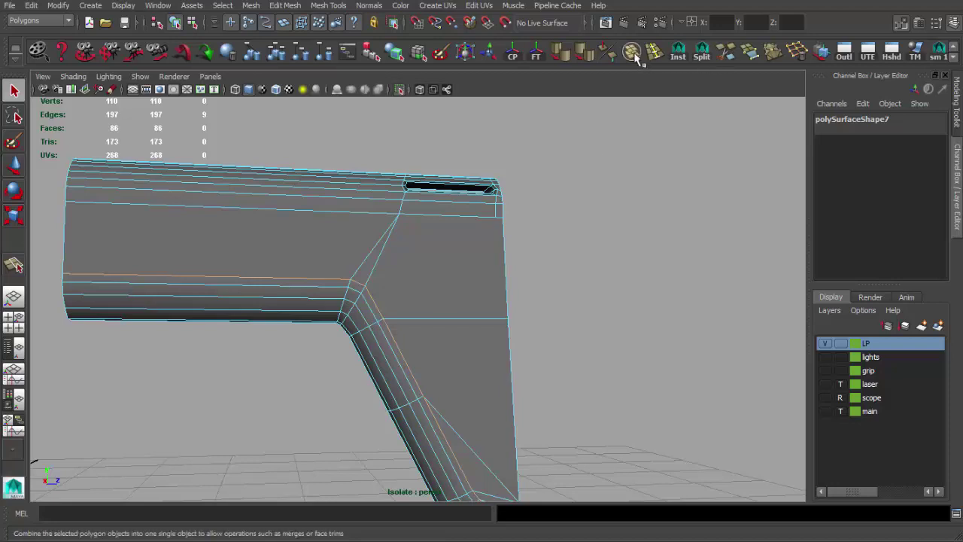
- Undo back to the earlier edge selection on the grip
right_click_drag(428, 280, 534, 333)
left_click(535, 333)
mouse_move(535, 334)
left_mouse_down("alt")
mouse_move(595, 339)
mouse_move(319, 367)
mouse_move(492, 359)
left_mouse_up("alt")
key("ctrl+z")
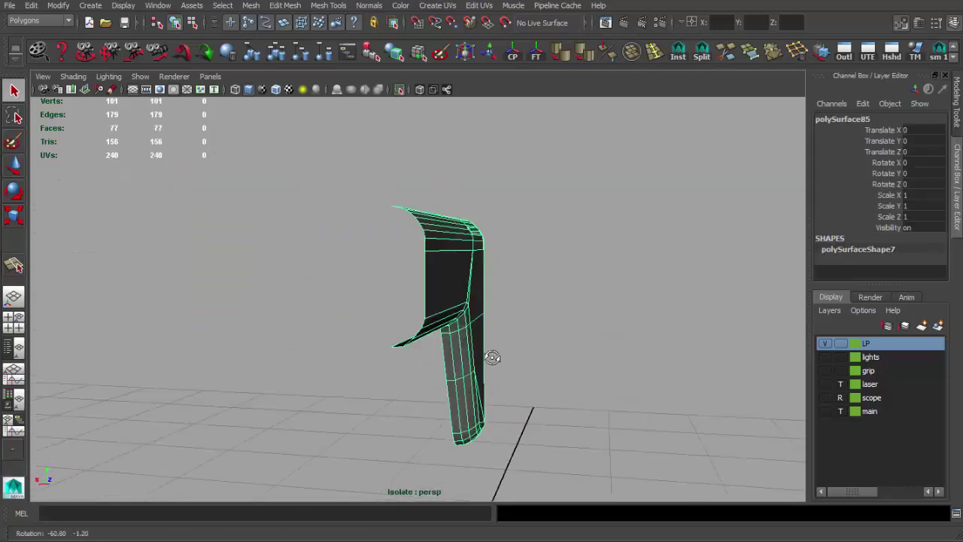
right_click_drag(491, 359, 558, 348, "alt")
left_click(558, 349)
key("ctrl+z")
key("ctrl+z")
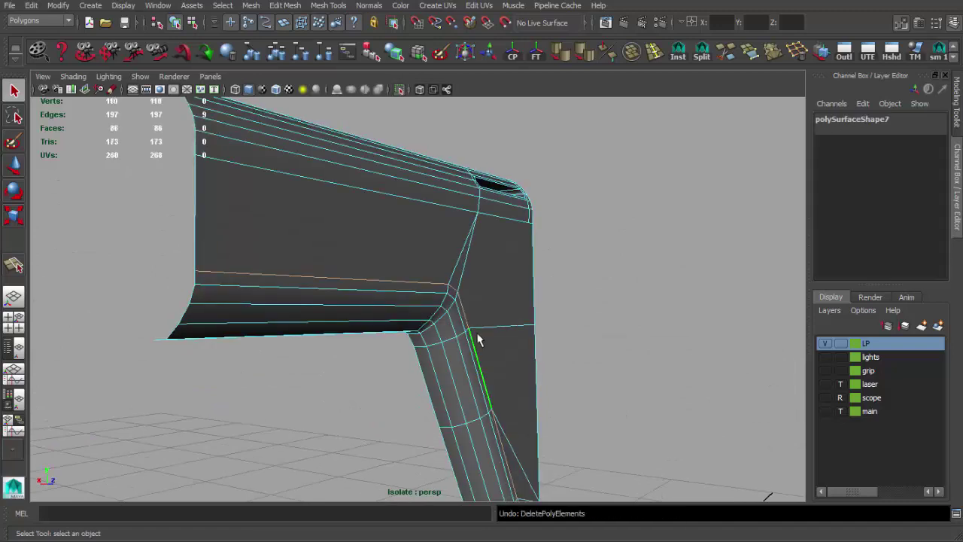
key("ctrl+z")
left_click(476, 337)
left_click_drag(477, 337, 477, 333, "alt")
left_click_drag(336, 331, 451, 300, "alt")
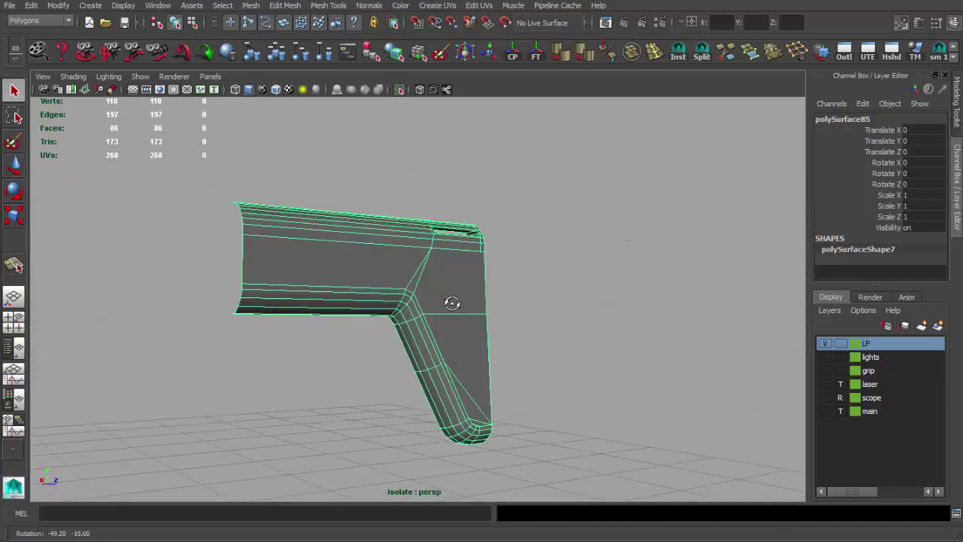
scroll(570, 361, "up", 5)
scroll(511, 278, "up", 3)
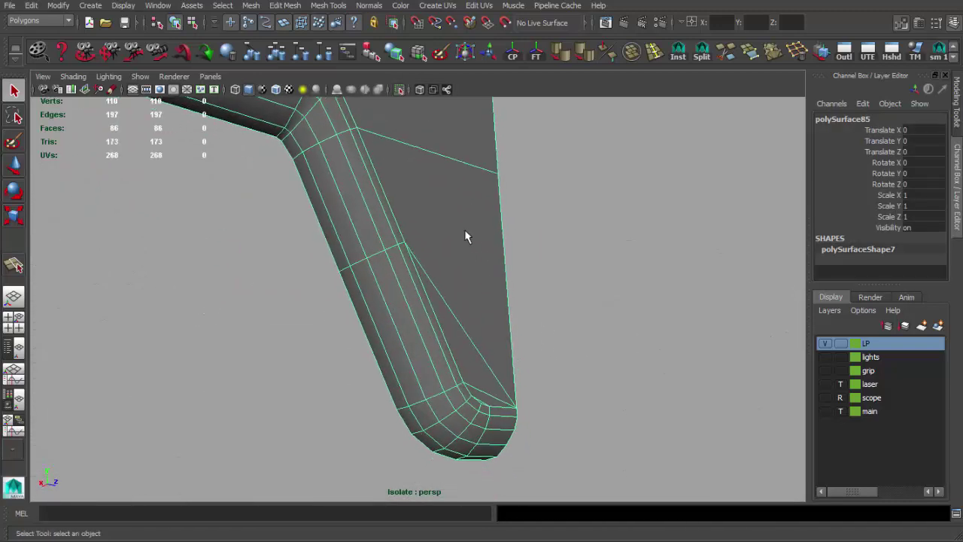
scroll(455, 256, "down", 2)
scroll(421, 277, "down", 2)
scroll(406, 301, "down", 2)
scroll(410, 331, "up", 1)
- Delete the extra bend edges, leaving 104 vertices, 185 edges and 80 faces
right_click(410, 340)
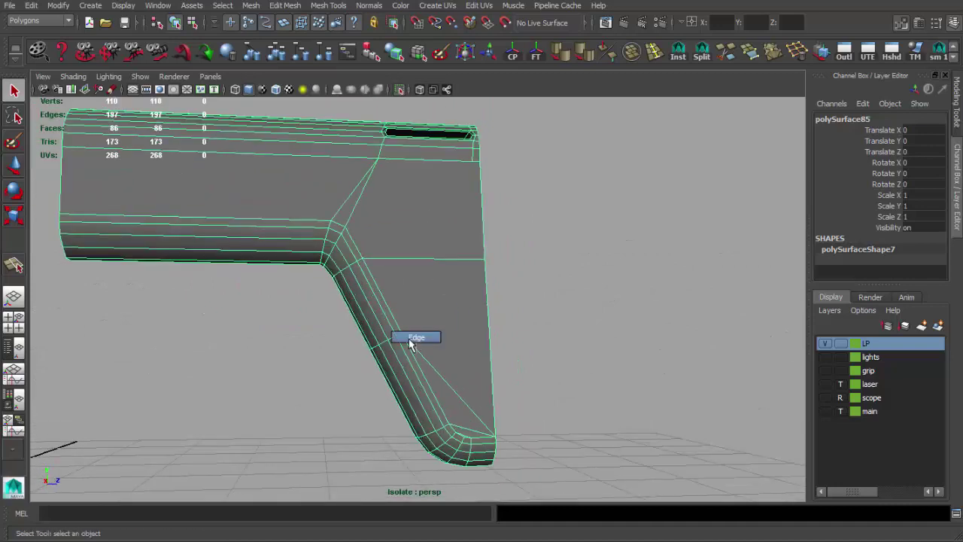
left_click_drag(399, 338, 495, 326, "alt")
scroll(494, 327, "up", 3)
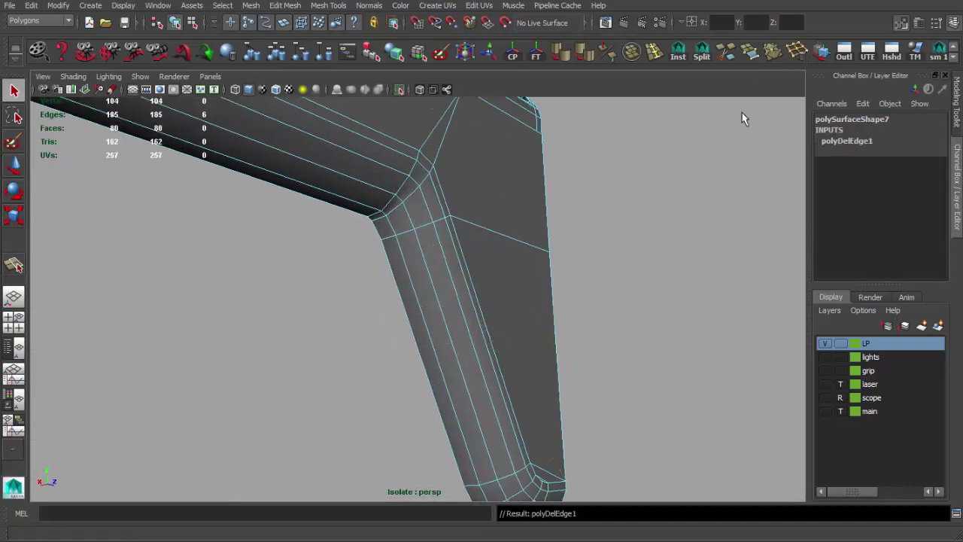
key("F8")
scroll(468, 279, "down", 3)
left_click_drag(469, 279, 405, 297, "alt")
left_click(343, 373)
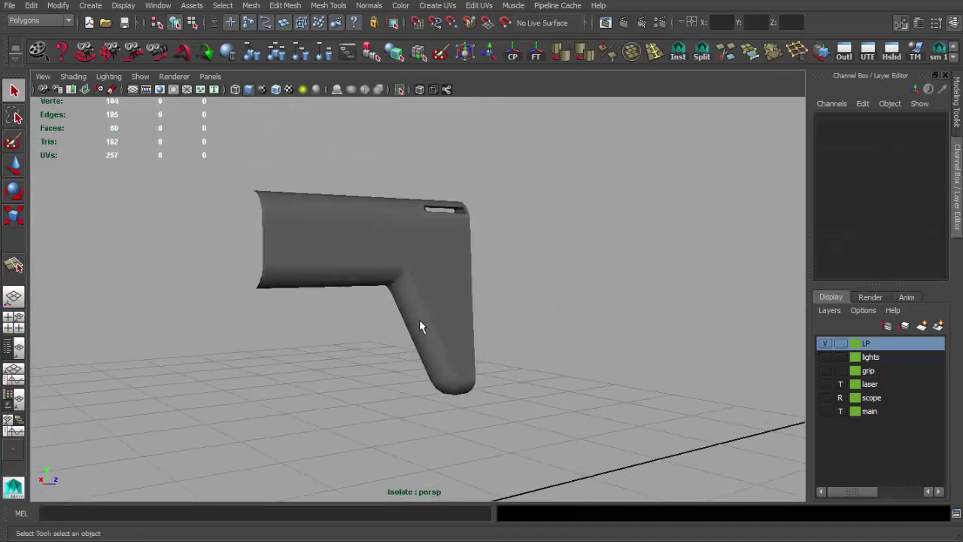
left_click(422, 321)
scroll(709, 345, "up", 3)
scroll(454, 299, "down", 1)
scroll(449, 331, "down", 1)
scroll(448, 331, "up", 2)
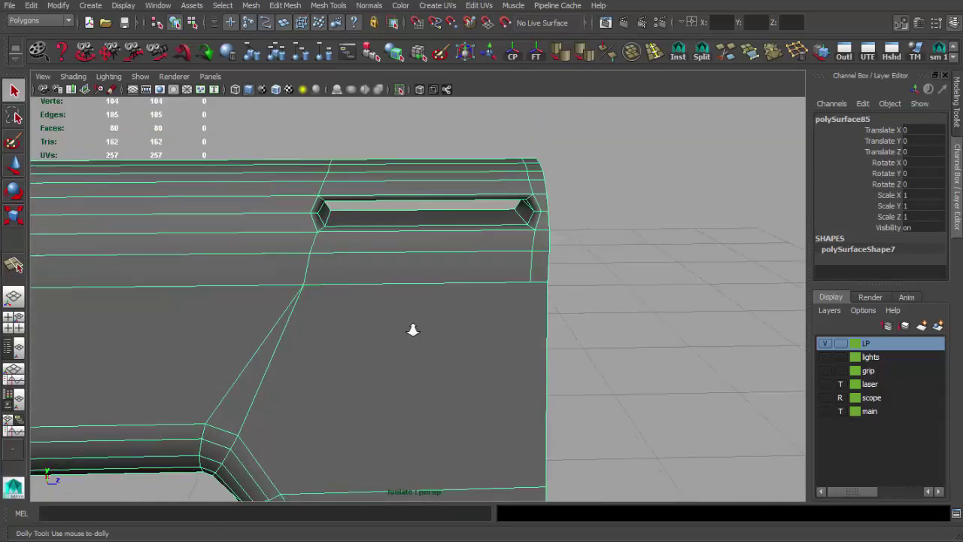
left_click_drag(413, 327, 477, 313, "alt")
scroll(477, 314, "down", 3)
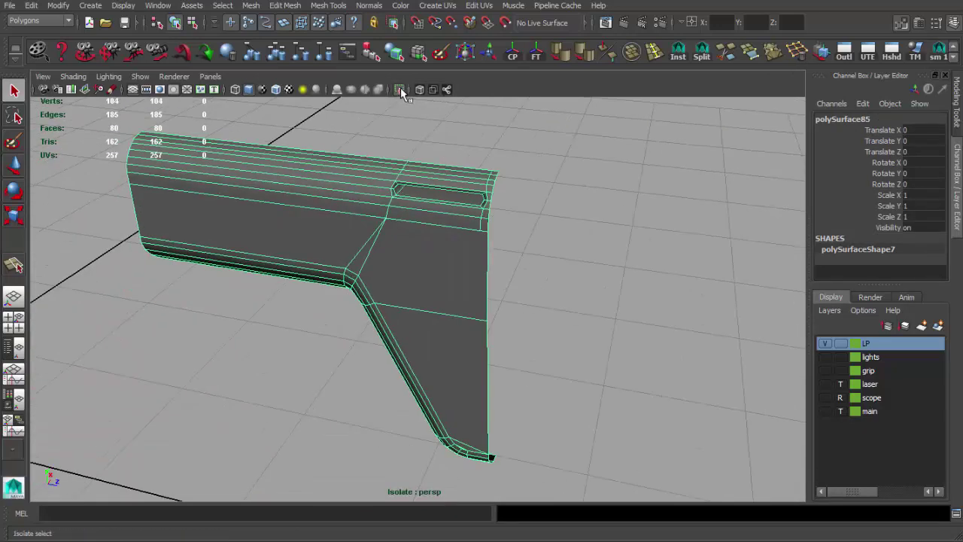
- Turn off Isolate Select and select the whole low-poly stock mesh
left_click(400, 89)
mouse_move(500, 189)
left_mouse_down("alt")
mouse_move(351, 193)
mouse_move(451, 192)
mouse_move(632, 303)
mouse_move(310, 212)
left_mouse_up("alt")
left_click(507, 210)
left_click(464, 223)
left_click(631, 303)
left_click(370, 256)
key("f")
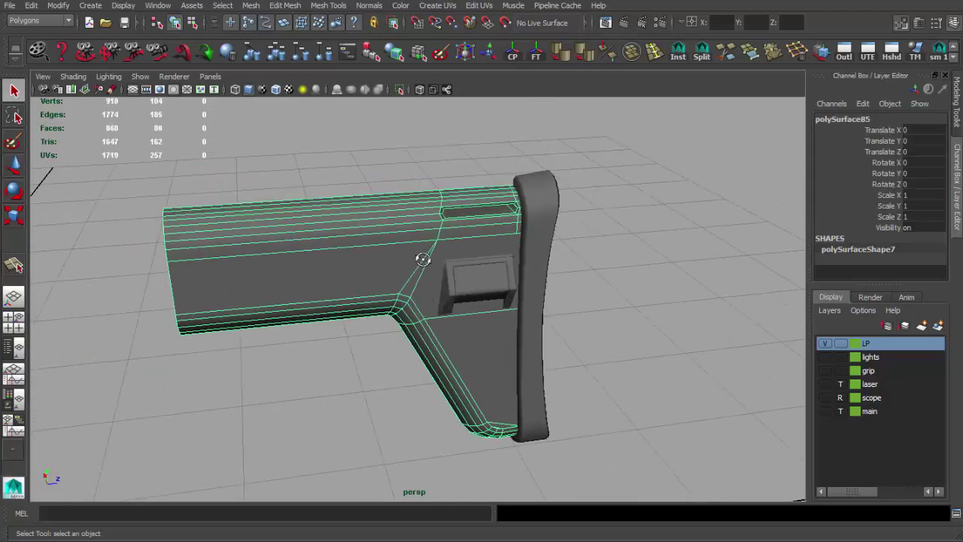
scroll(462, 318, "up", 3)
left_click(572, 309)
scroll(571, 309, "down", 5)
mouse_move(571, 309)
left_mouse_down("alt")
mouse_move(481, 271)
mouse_move(333, 262)
mouse_move(231, 235)
mouse_move(376, 248)
mouse_move(494, 232)
left_mouse_up("alt")
left_click(481, 271)
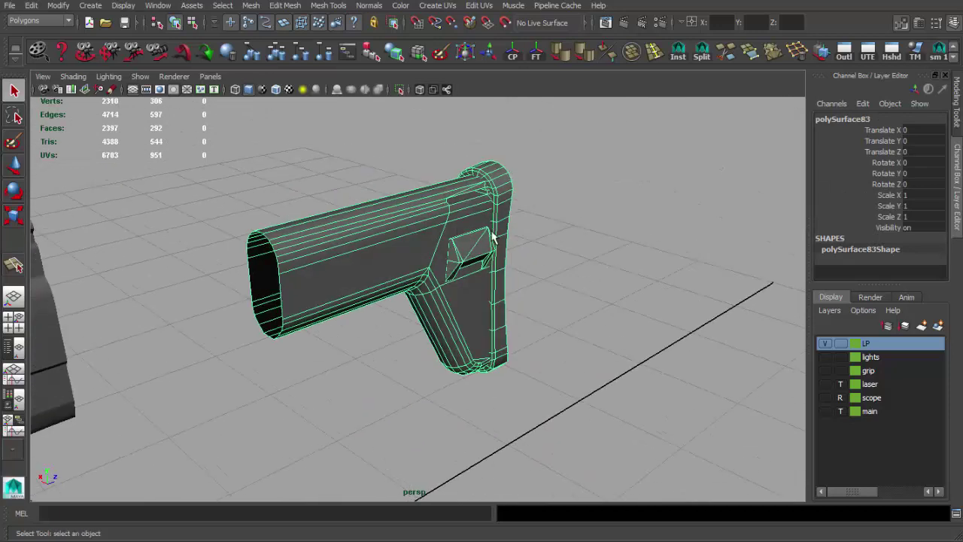
left_click(571, 316)
scroll(441, 273, "up", 3)
mouse_move(441, 273)
left_mouse_down("alt")
mouse_move(538, 242)
mouse_move(524, 294)
mouse_move(645, 275)
mouse_move(323, 232)
mouse_move(215, 273)
mouse_move(338, 290)
left_mouse_up("alt")
left_click(538, 242)
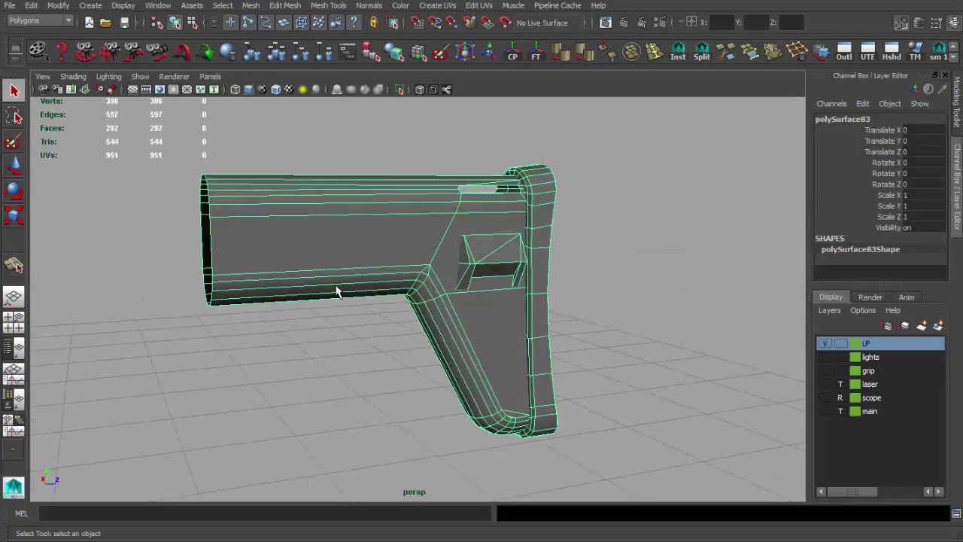
scroll(327, 261, "down", 3)
scroll(326, 261, "up", 1)
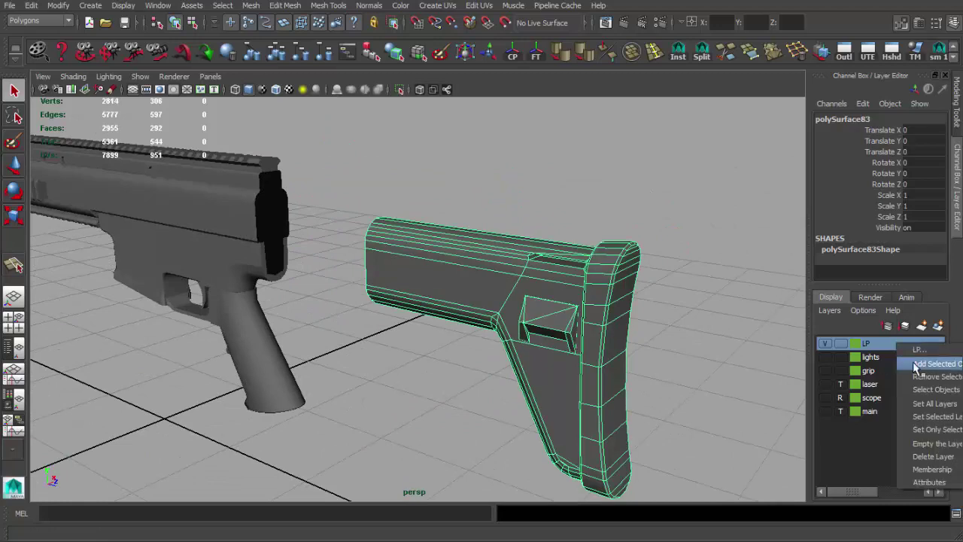
- Add the stock to the LP layer and toggle the layer's visibility to check it
left_click(916, 366)
left_click(824, 343)
left_click(824, 343)
mouse_move(542, 301)
left_mouse_down("alt")
mouse_move(581, 303)
mouse_move(790, 476)
left_mouse_up("alt")
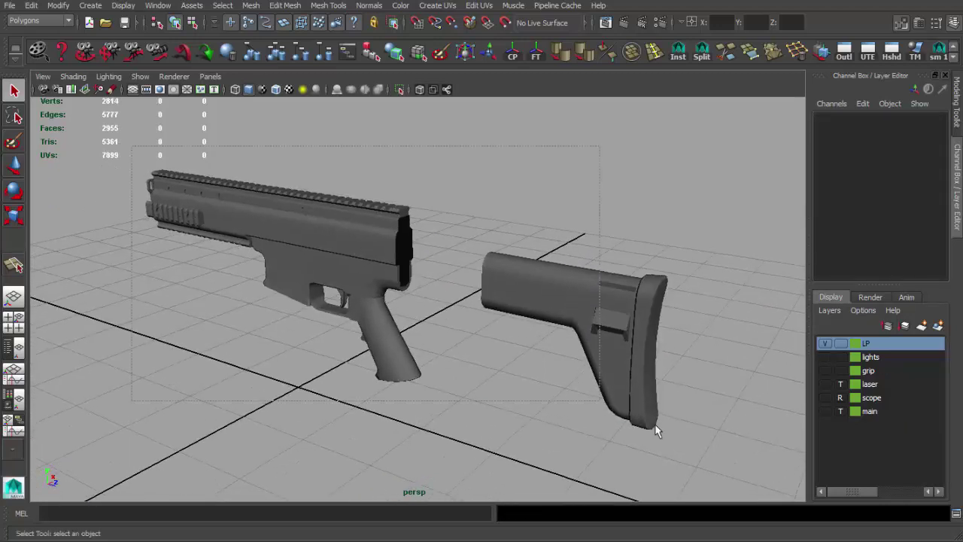
- Inspect the low-poly stock's faces from several angles and reselect it
left_click_drag(655, 427, 157, 148)
left_click(253, 153)
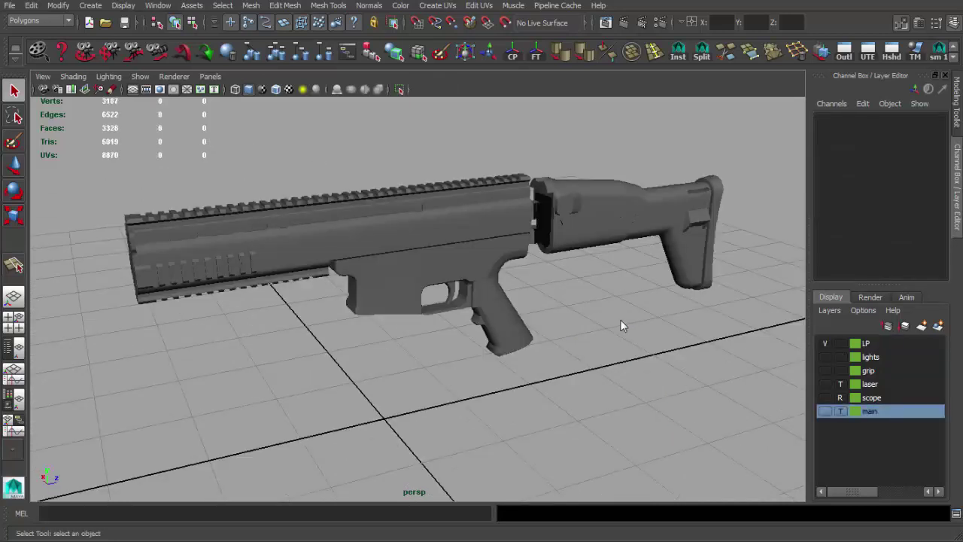
scroll(509, 290, "up", 5)
scroll(499, 226, "up", 3)
left_click(498, 225)
mouse_move(499, 225)
left_mouse_down("alt")
mouse_move(370, 298)
mouse_move(459, 256)
mouse_move(481, 273)
left_mouse_up("alt")
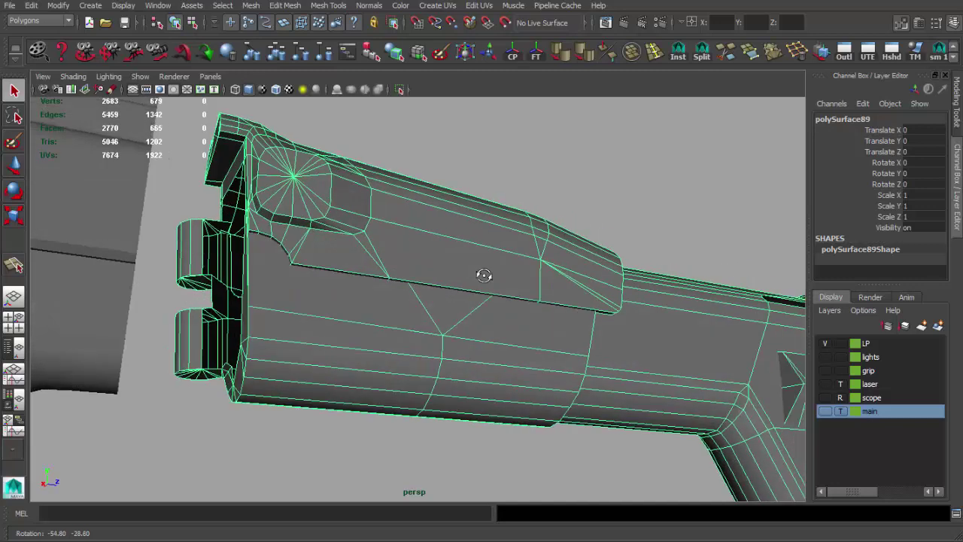
left_click(478, 192)
mouse_move(478, 191)
left_mouse_down("alt")
mouse_move(501, 218)
mouse_move(387, 260)
mouse_move(429, 189)
mouse_move(426, 166)
mouse_move(453, 187)
mouse_move(383, 172)
mouse_move(318, 193)
mouse_move(246, 196)
left_mouse_up("alt")
left_click(501, 217)
left_click(430, 189)
left_click(380, 228)
mouse_move(381, 228)
left_mouse_down("alt")
mouse_move(436, 217)
mouse_move(398, 221)
mouse_move(490, 263)
mouse_move(660, 275)
mouse_move(570, 248)
mouse_move(537, 263)
left_mouse_up("alt")
key("F11")
left_click(528, 323)
mouse_move(529, 323)
left_mouse_down("alt")
mouse_move(451, 284)
mouse_move(597, 308)
mouse_move(595, 360)
mouse_move(521, 316)
mouse_move(542, 296)
mouse_move(511, 276)
mouse_move(488, 316)
left_mouse_up("alt")
mouse_move(531, 232)
left_mouse_down("alt")
mouse_move(481, 261)
mouse_move(386, 243)
mouse_move(426, 329)
mouse_move(382, 323)
mouse_move(524, 326)
mouse_move(427, 288)
mouse_move(423, 308)
mouse_move(447, 231)
left_mouse_up("alt")
scroll(468, 283, "down", 3)
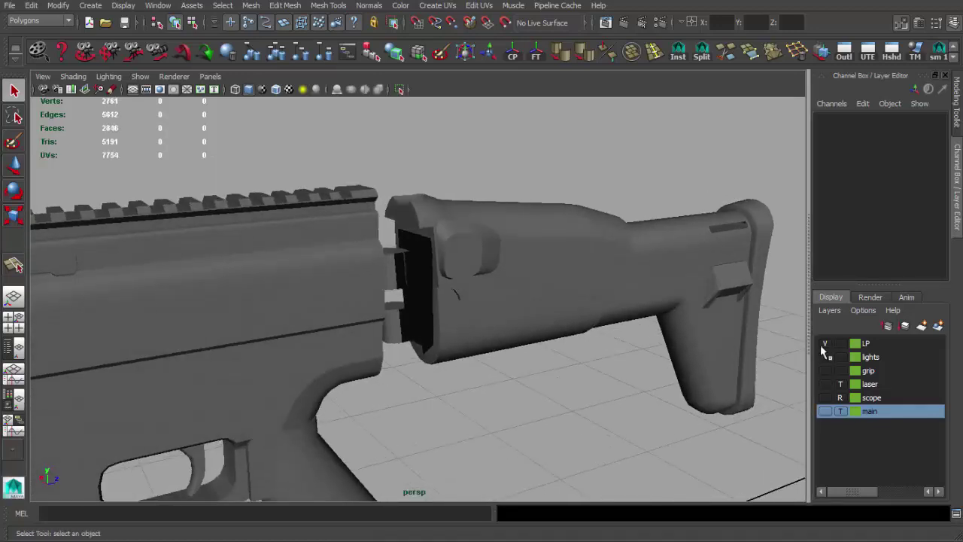
left_click(736, 301)
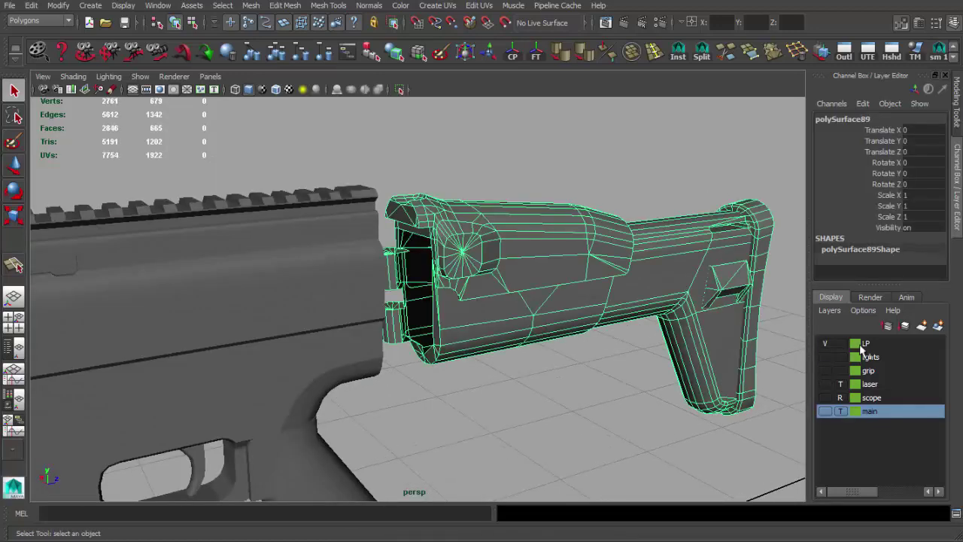
- Template the LP layer, then make the main layer visible with reference display
left_click(840, 344)
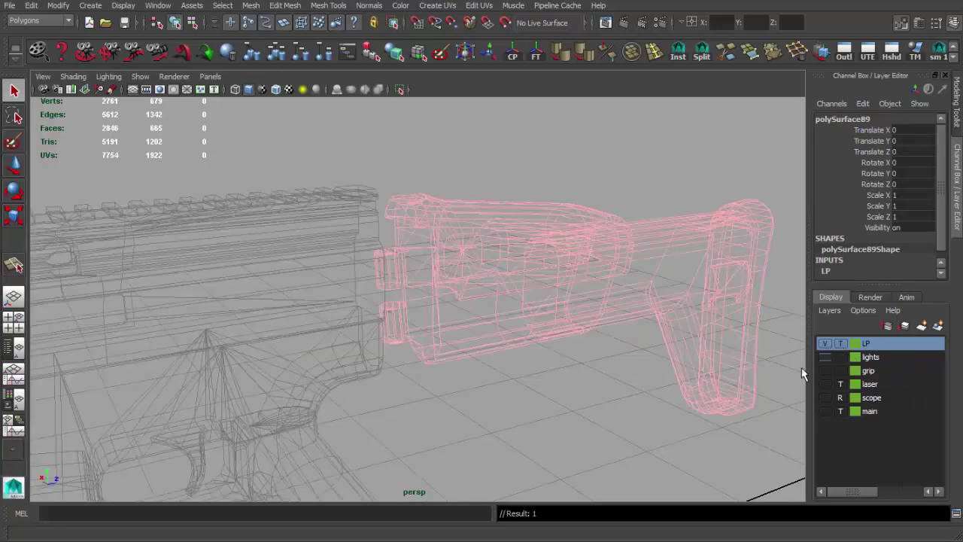
left_click(825, 411)
left_click(837, 414)
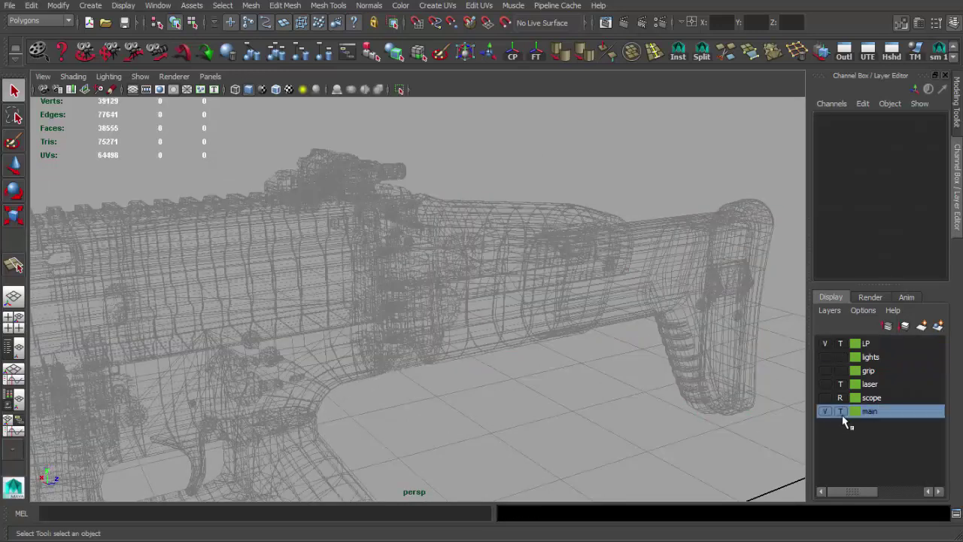
left_click(840, 411)
- Inspect the high-poly receiver and stock parts up close, then pull back to a three-quarter view
right_click_drag(425, 314, 452, 333, "alt")
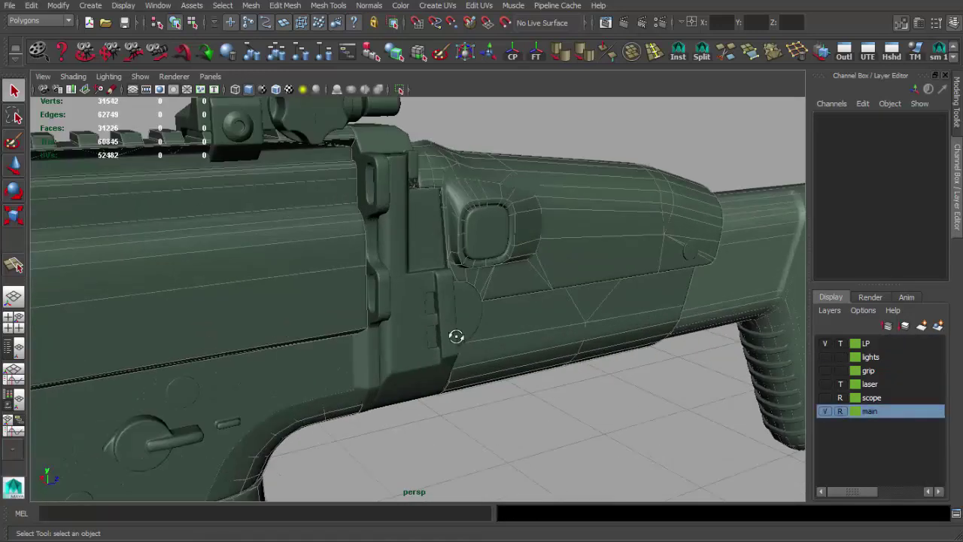
left_click(430, 328)
left_click_drag(430, 328, 379, 280, "alt")
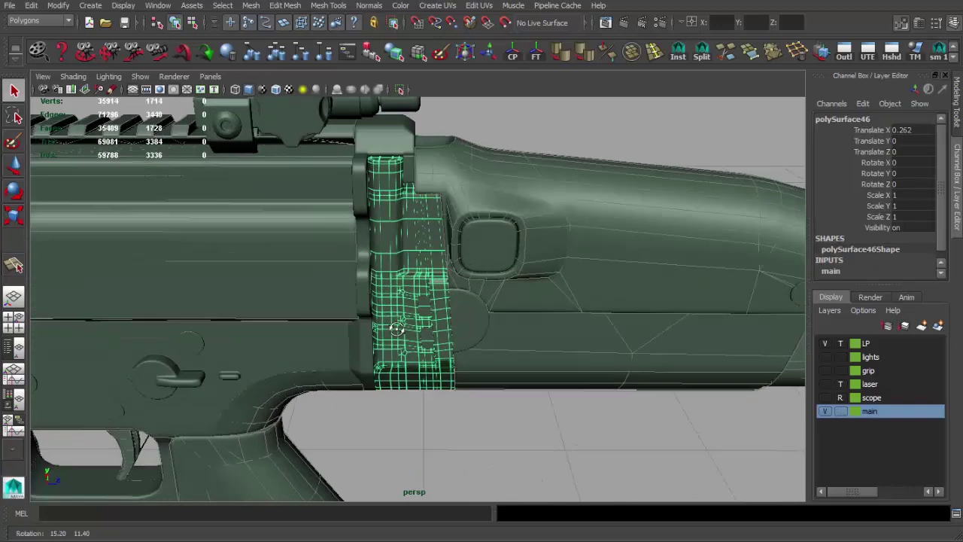
mouse_move(395, 248)
left_mouse_down("alt")
mouse_move(277, 215)
mouse_move(204, 211)
mouse_move(146, 222)
mouse_move(342, 268)
left_mouse_up("alt")
mouse_move(342, 269)
right_mouse_down("alt")
mouse_move(316, 264)
mouse_move(486, 314)
right_mouse_up("alt")
mouse_move(486, 314)
left_mouse_down("alt")
mouse_move(449, 314)
mouse_move(401, 256)
mouse_move(596, 237)
mouse_move(554, 221)
mouse_move(594, 271)
mouse_move(638, 211)
mouse_move(624, 296)
mouse_move(492, 248)
mouse_move(524, 275)
mouse_move(448, 287)
mouse_move(518, 175)
left_mouse_up("alt")
left_click(380, 235)
left_click(568, 117)
mouse_move(567, 117)
left_mouse_down("alt")
mouse_move(507, 176)
mouse_move(281, 157)
mouse_move(259, 142)
mouse_move(383, 144)
mouse_move(533, 237)
mouse_move(549, 235)
mouse_move(438, 278)
mouse_move(630, 204)
mouse_move(533, 279)
mouse_move(413, 280)
mouse_move(426, 281)
mouse_move(338, 301)
left_mouse_up("alt")
- Check the barrel and front sight post of the high-poly rifle
left_click(339, 301)
left_click(371, 242)
mouse_move(371, 243)
left_mouse_down("alt")
mouse_move(451, 232)
mouse_move(424, 273)
mouse_move(501, 222)
left_mouse_up("alt")
left_click(478, 227)
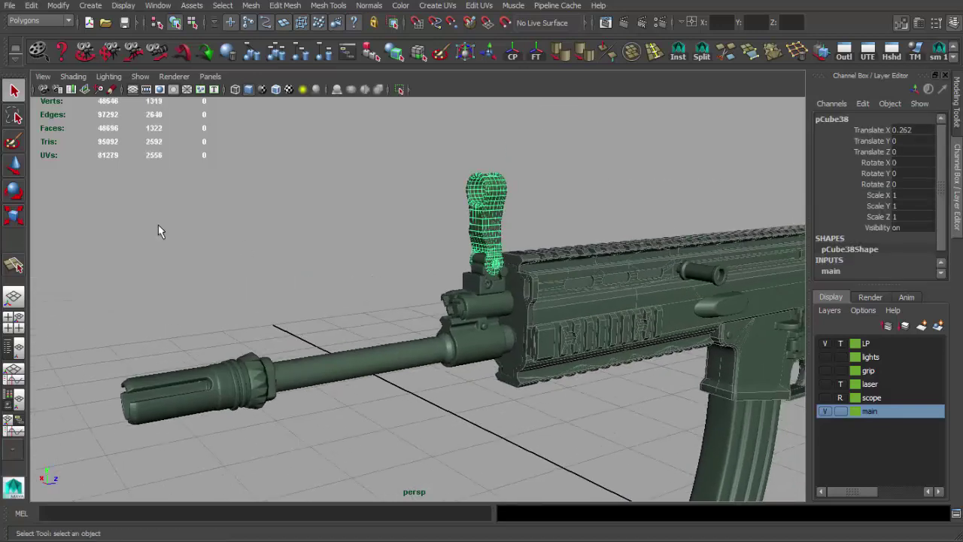
left_click(431, 407)
- Inspect the high-poly magazine up close
left_click_drag(431, 407, 481, 307, "alt")
right_click_drag(481, 306, 393, 270, "alt")
middle_click_drag(394, 271, 421, 255, "alt")
right_click_drag(422, 255, 422, 397, "alt")
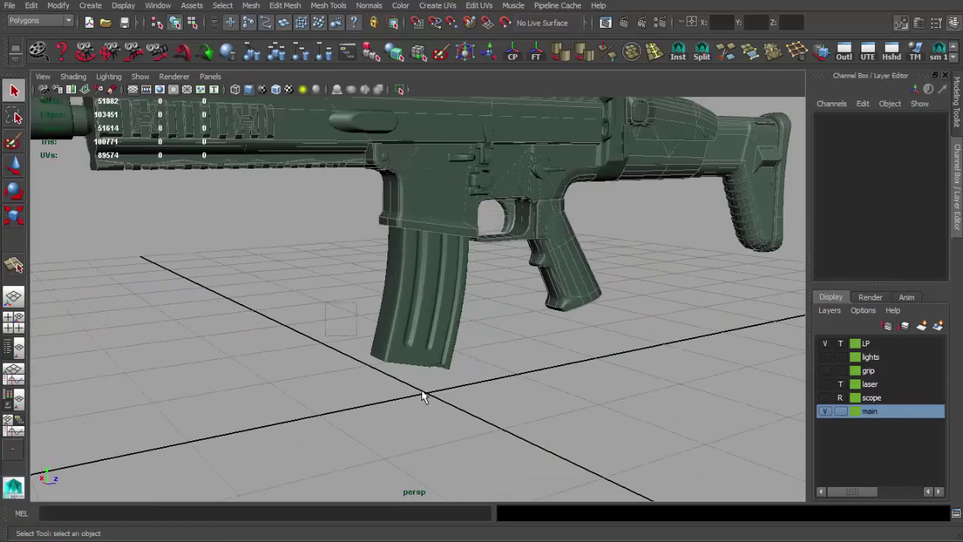
left_click(417, 338)
left_click_drag(417, 338, 384, 308, "alt")
right_click_drag(384, 308, 353, 301, "alt")
mouse_move(353, 301)
left_mouse_down("alt")
mouse_move(307, 299)
mouse_move(477, 296)
mouse_move(541, 314)
mouse_move(486, 346)
mouse_move(589, 359)
mouse_move(412, 255)
left_mouse_up("alt")
left_click(332, 320)
- Inspect the receiver, grip and rear sight from both sides, then frame the whole rifle
right_click_drag(412, 255, 490, 308, "alt")
mouse_move(491, 308)
left_mouse_down("alt")
mouse_move(479, 317)
mouse_move(255, 314)
mouse_move(397, 289)
left_mouse_up("alt")
left_click(398, 289)
right_click_drag(397, 289, 571, 336, "alt")
mouse_move(571, 336)
left_mouse_down("alt")
mouse_move(405, 274)
mouse_move(342, 272)
left_mouse_up("alt")
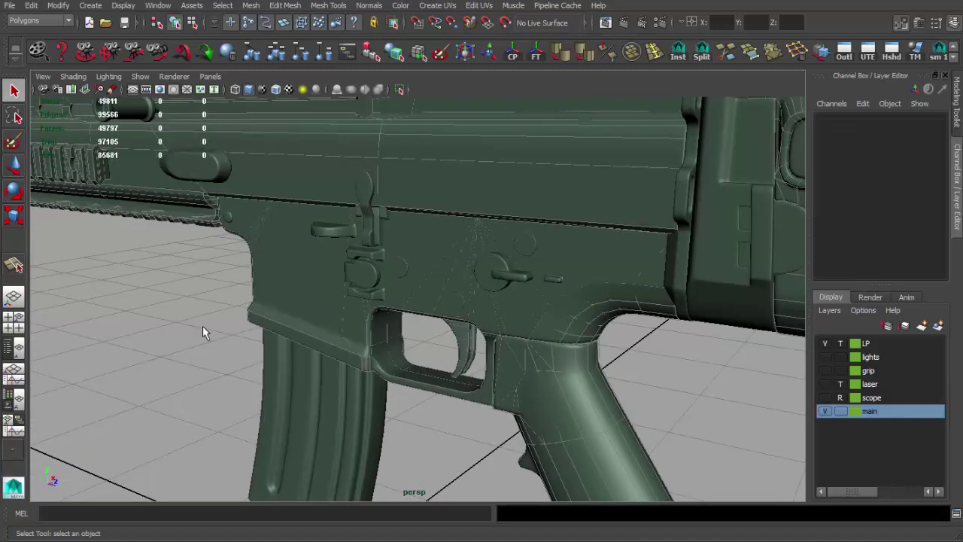
right_click_drag(203, 327, 151, 315, "alt")
left_click_drag(150, 316, 420, 266, "alt")
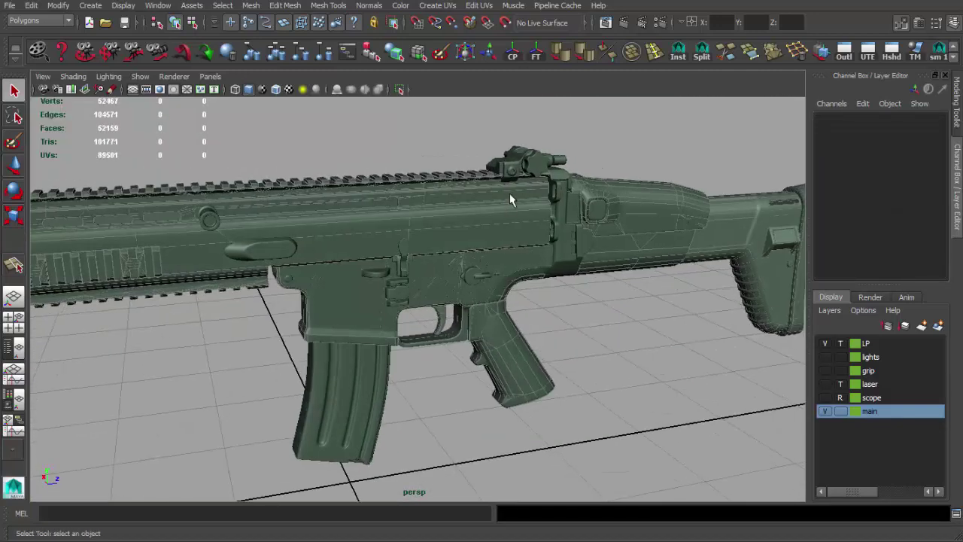
left_click(505, 164)
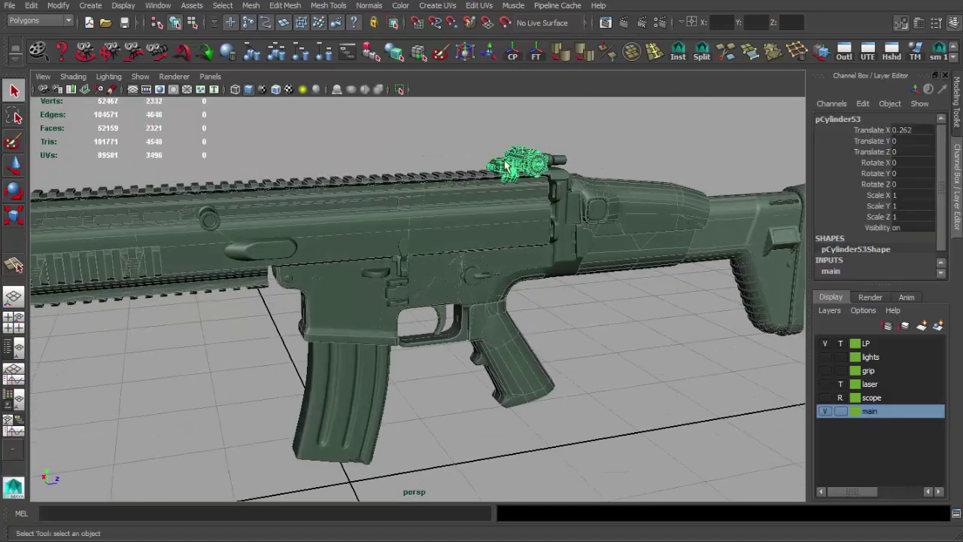
right_click_drag(505, 164, 366, 191, "alt")
left_click_drag(367, 191, 409, 201, "alt")
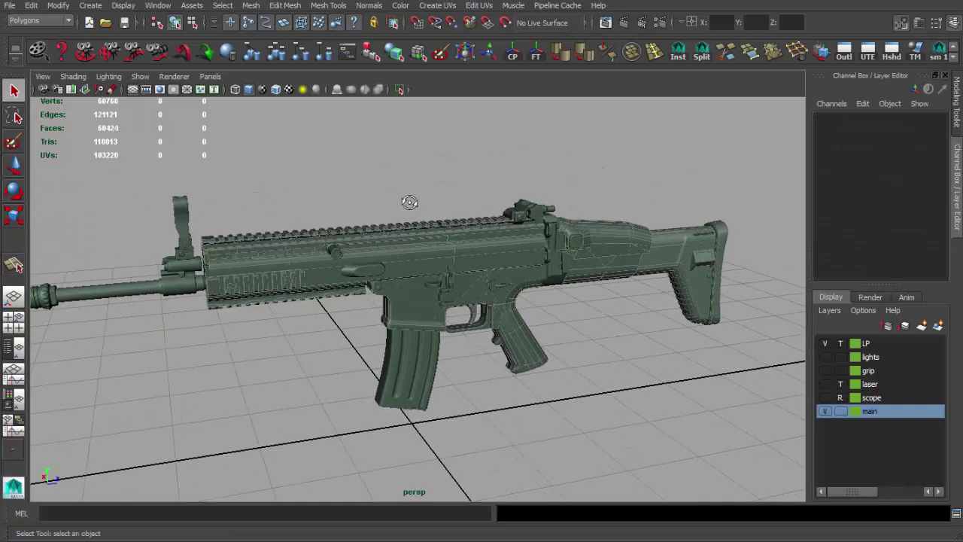
middle_click_drag(409, 202, 498, 244, "alt")
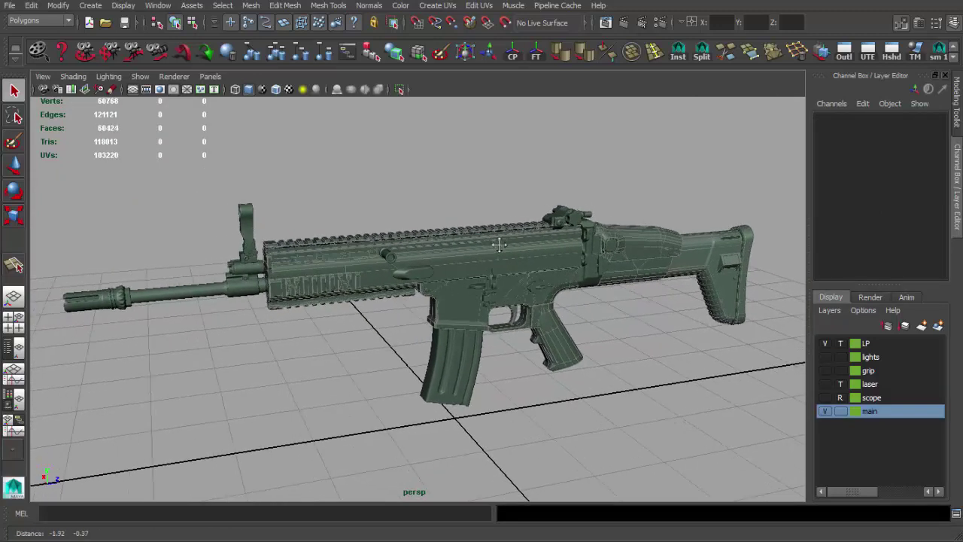
- Hide the main layer and show the scope layer to inspect the scope
left_click(824, 409)
left_click(824, 399)
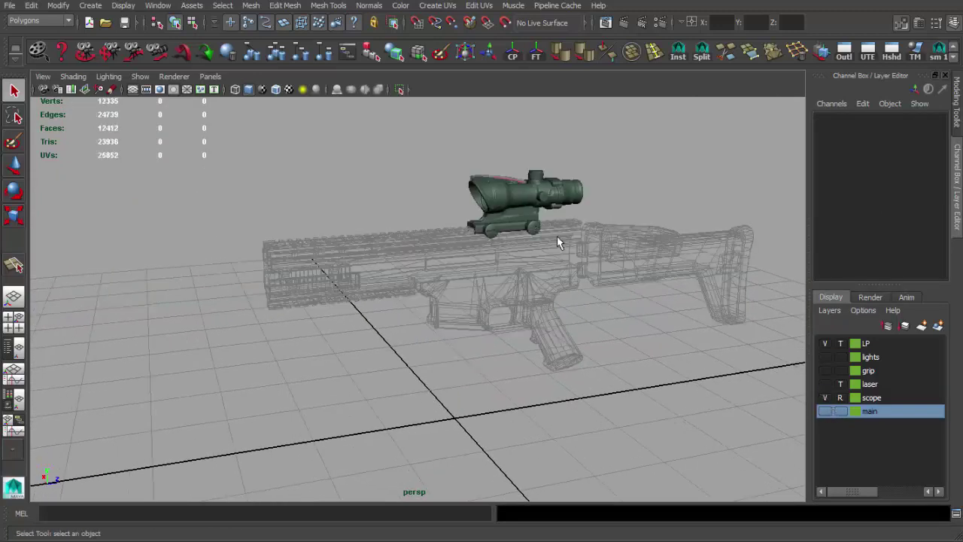
scroll(557, 235, "up", 5)
mouse_move(302, 282)
left_mouse_down("alt")
mouse_move(490, 256)
mouse_move(291, 259)
left_mouse_up("alt")
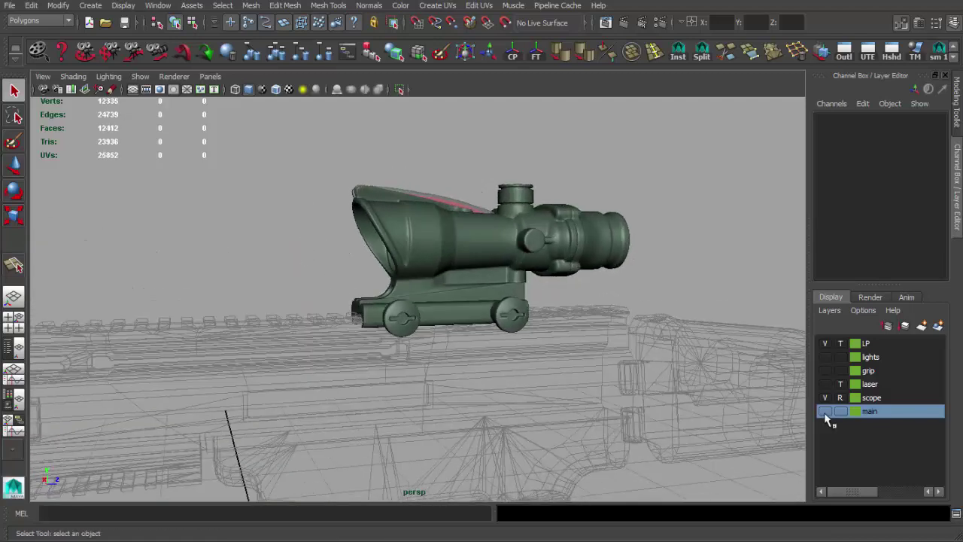
- Show the main layer, hide the scope layer, and select the original barrel cylinder
left_click(824, 412)
left_click(824, 397)
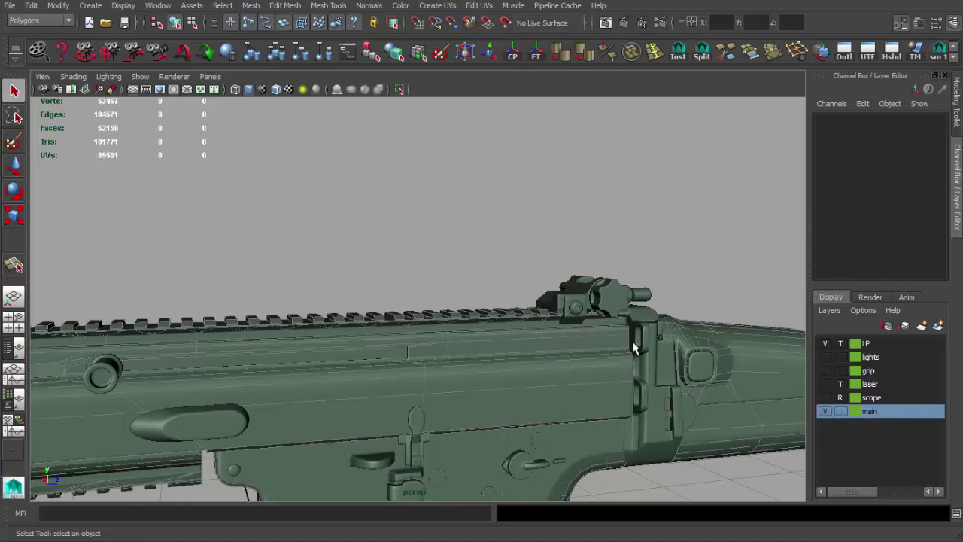
right_click_drag(677, 271, 590, 264, "alt")
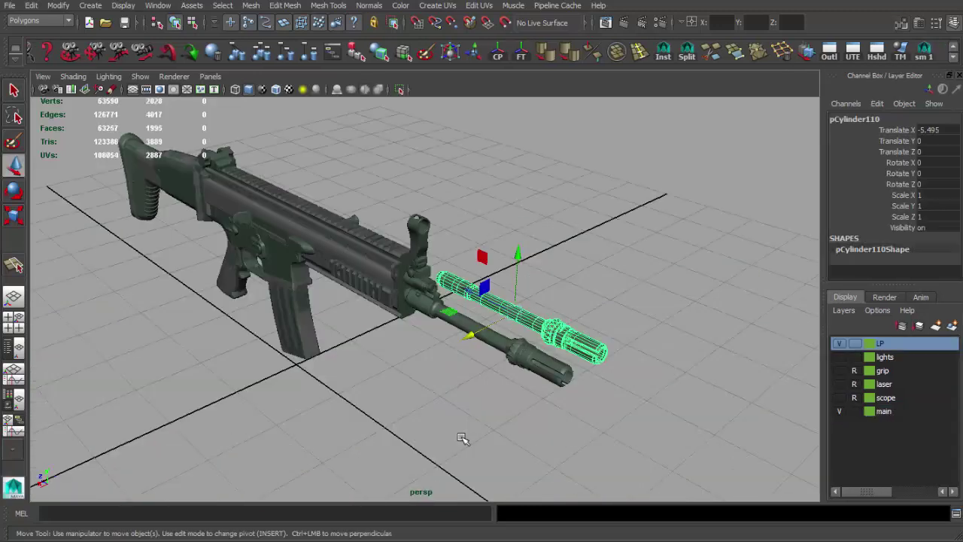
mouse_move(460, 381)
left_mouse_down("alt")
mouse_move(458, 318)
mouse_move(411, 309)
mouse_move(444, 334)
left_mouse_up("alt")
left_click(449, 341)
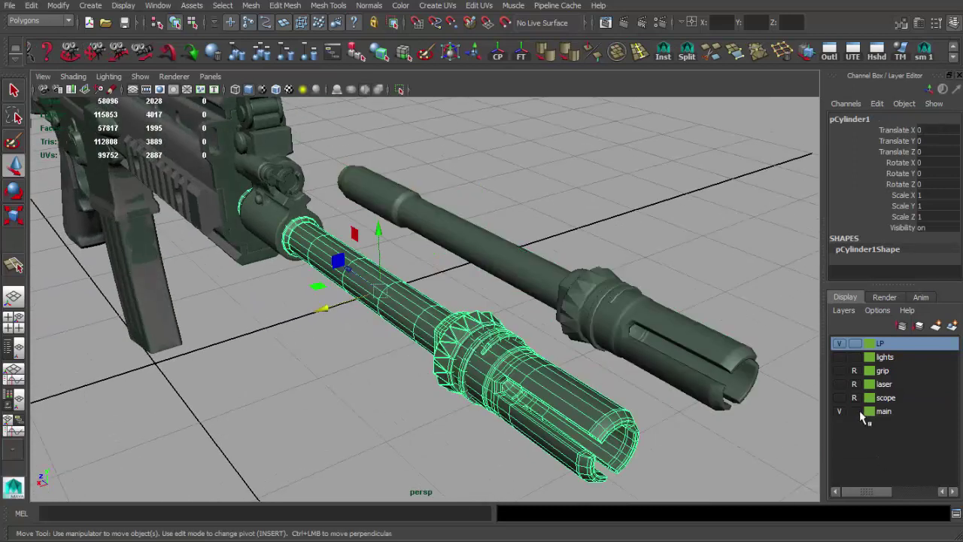
- Add the original barrel cylinder pCylinder1 to the main layer
key("ctrl+z")
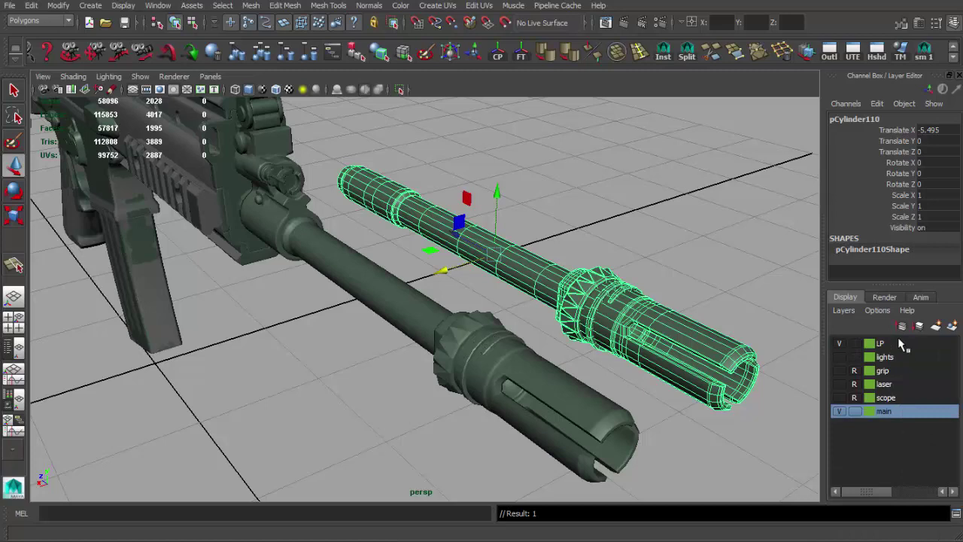
left_click(854, 410)
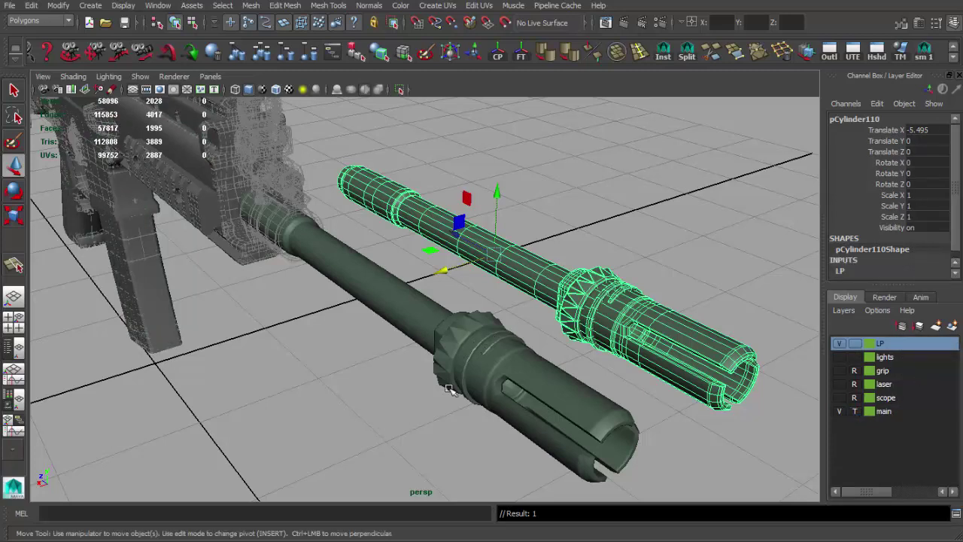
key("ctrl+z")
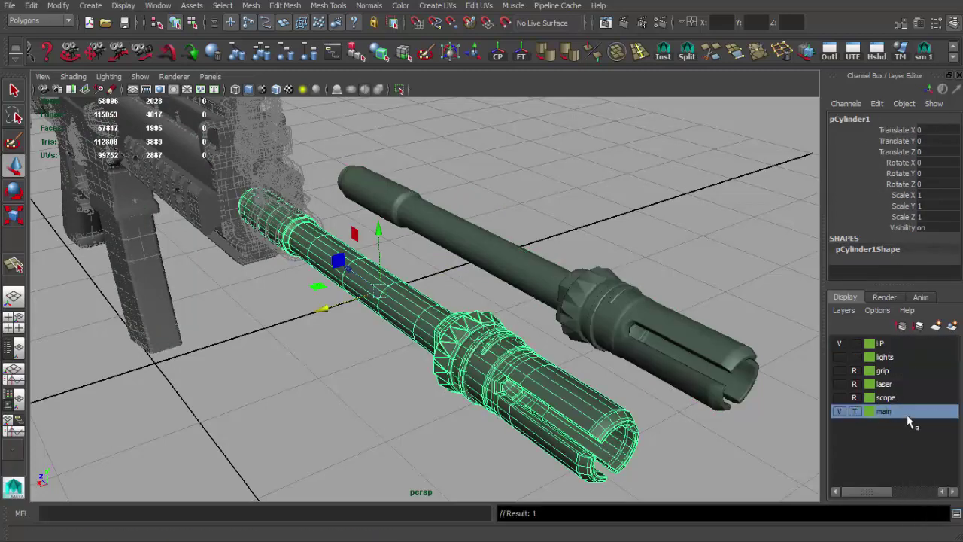
left_click(949, 438)
left_click(855, 411)
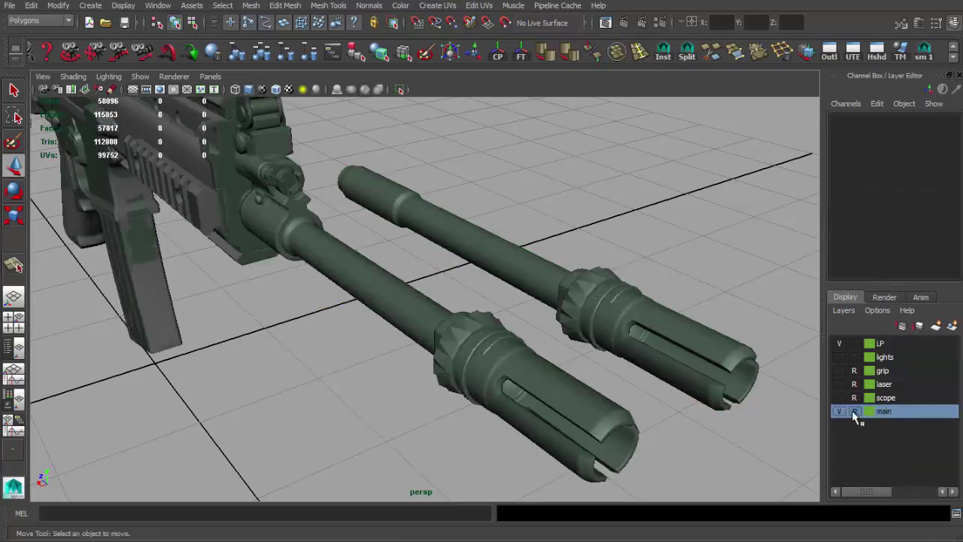
left_click(547, 398)
- Template the main layer and set the LP barrel copy's Translate X to 0
left_click(677, 342)
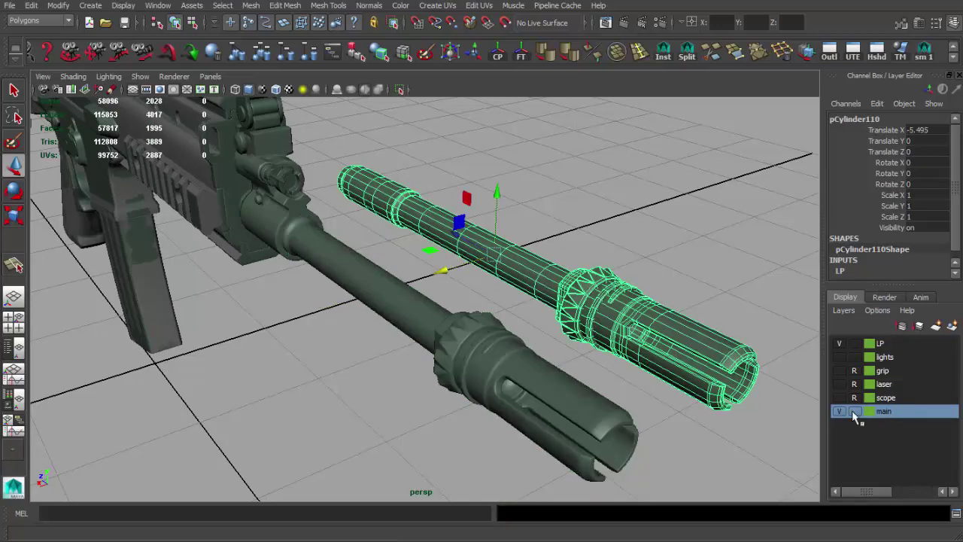
left_click(854, 411)
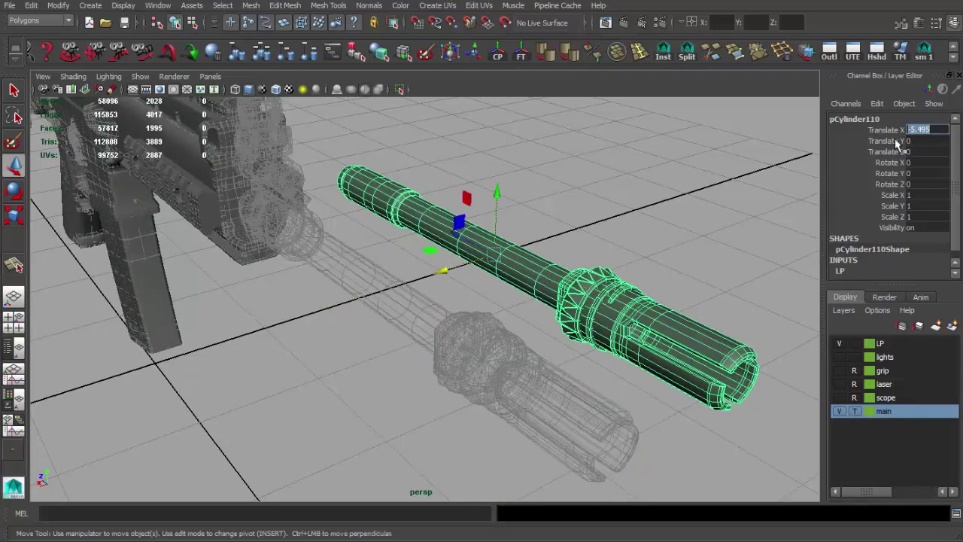
type("0")
key("Return")
key("space")
mouse_move(557, 209)
left_mouse_down("alt")
mouse_move(491, 252)
mouse_move(529, 245)
mouse_move(425, 246)
left_mouse_up("alt")
- Reselect the LP barrel copy pCylinder110 and switch to edge mode
key("F10")
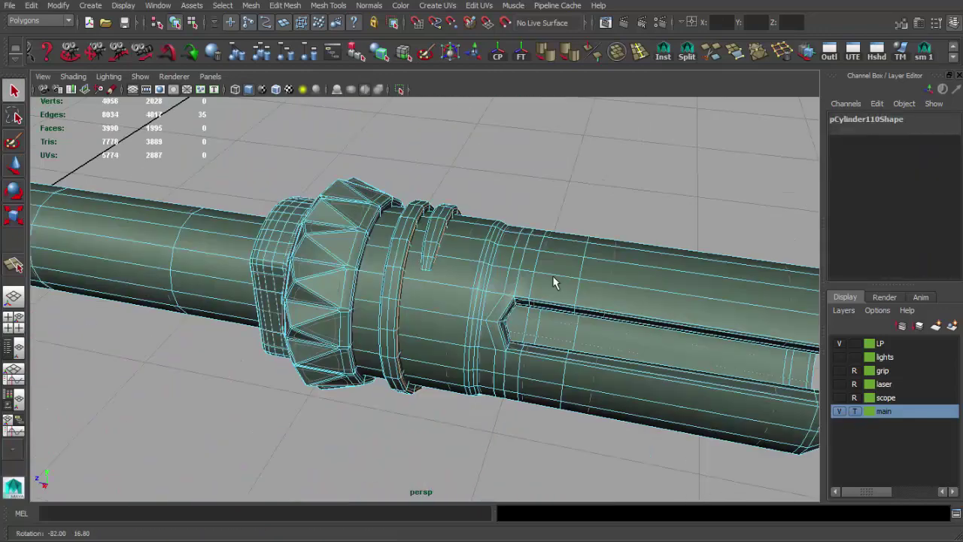
scroll(552, 282, "up", 5)
scroll(436, 261, "down", 3)
scroll(421, 248, "down", 5)
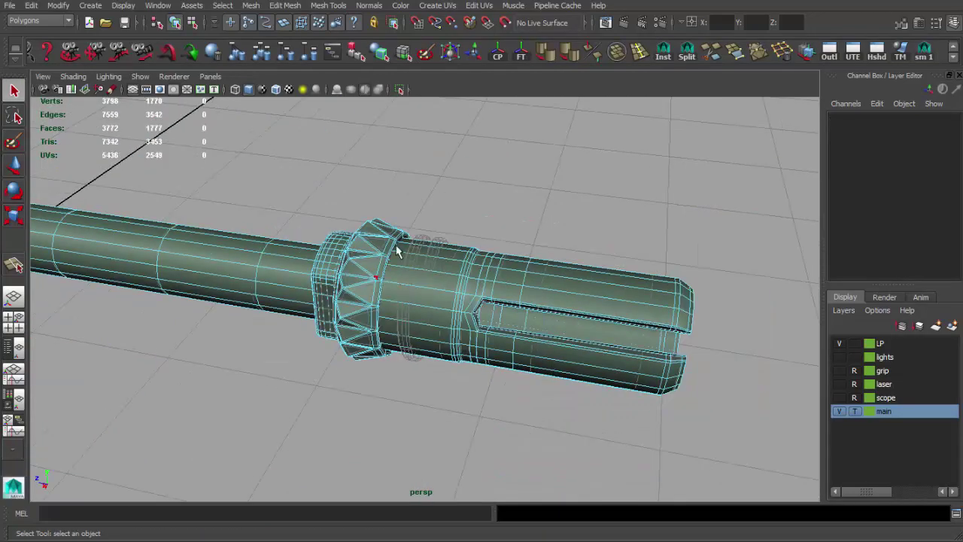
key("F8")
scroll(411, 158, "down", 3)
right_click_drag(411, 158, 501, 443)
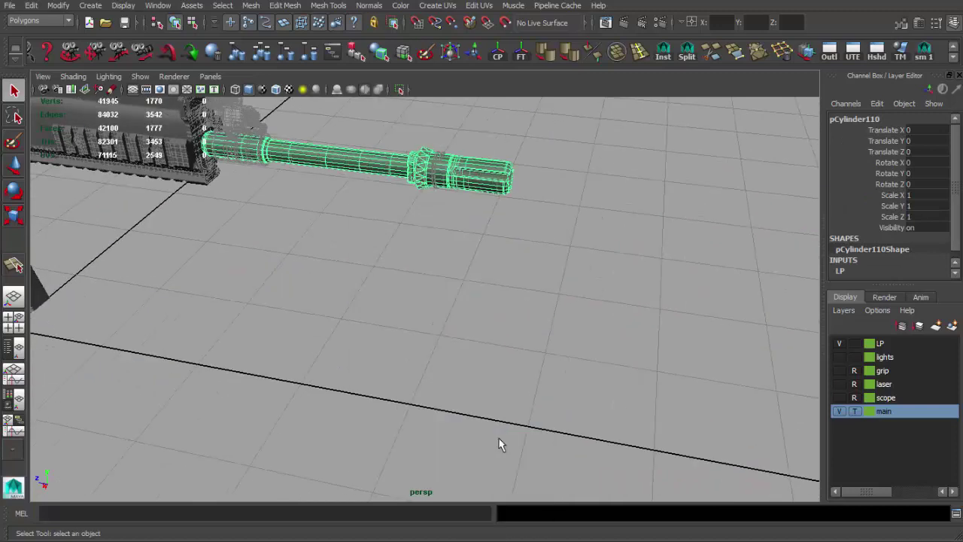
left_click(482, 282)
scroll(482, 282, "up", 5)
left_click(311, 273)
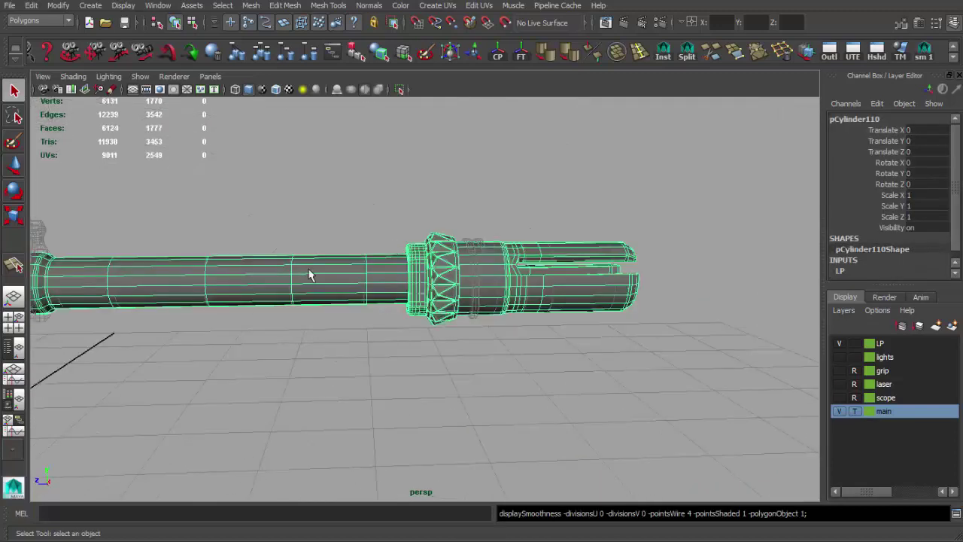
key("F8")
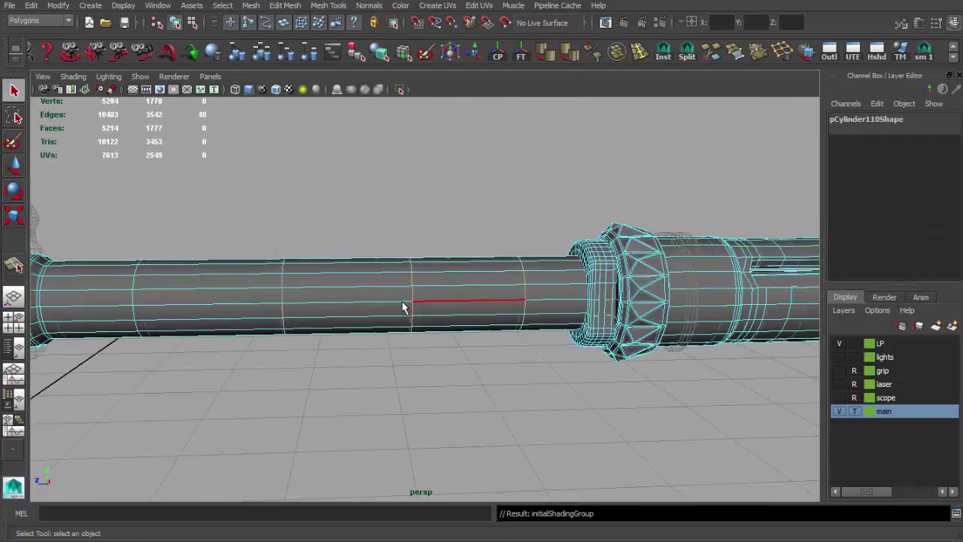
- Delete three redundant edge loops along the LP barrel's thick section
left_click(787, 58)
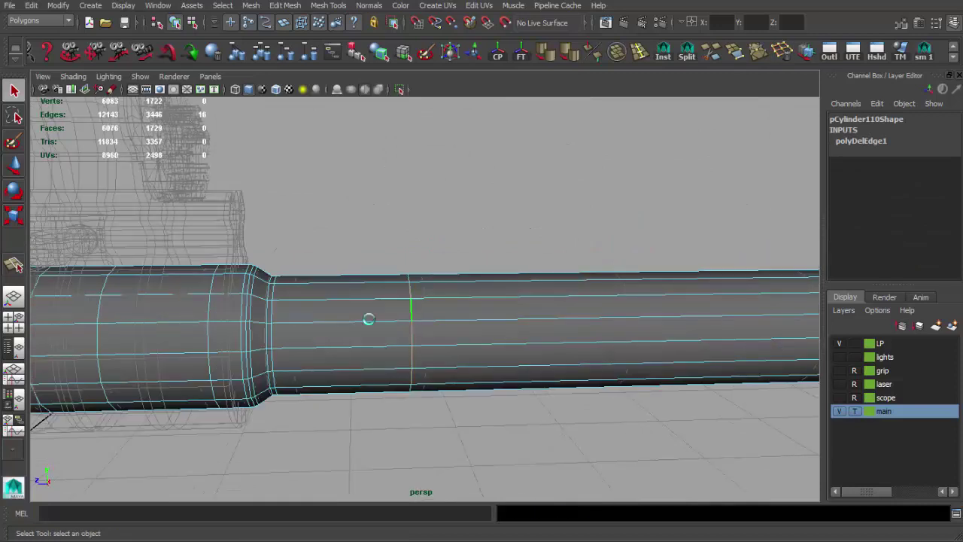
key("Delete")
scroll(473, 361, "up", 3)
scroll(334, 303, "up", 3)
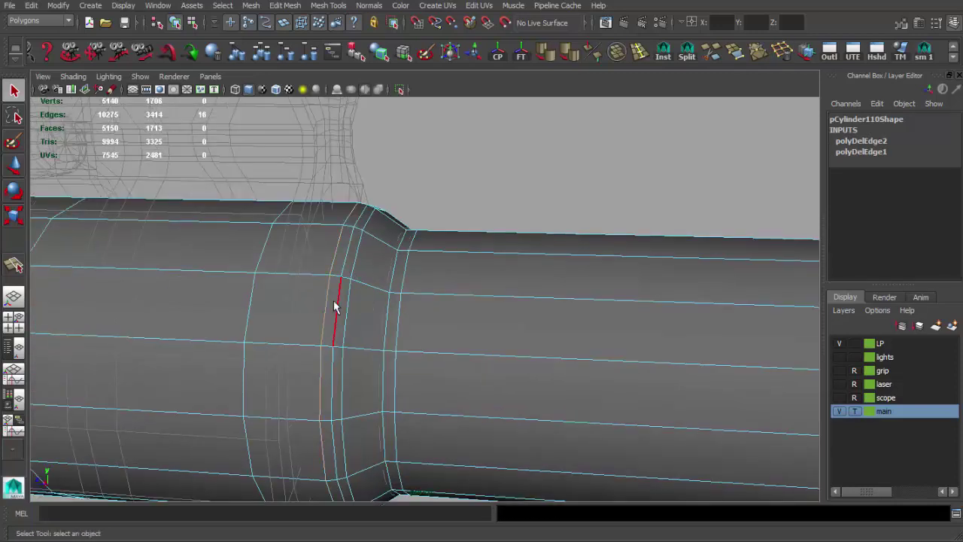
key("Delete")
left_click_drag(399, 317, 359, 282, "alt")
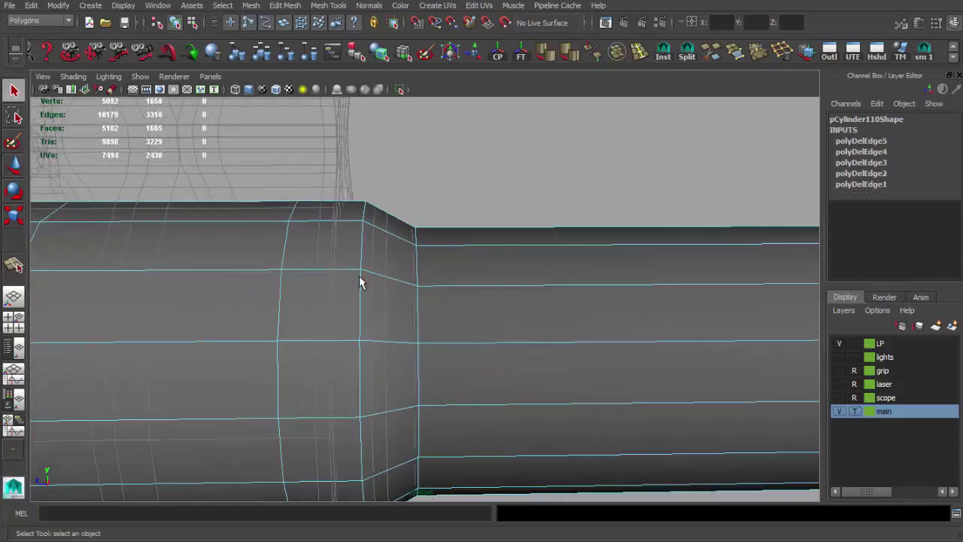
scroll(302, 357, "down", 3)
middle_click_drag(185, 329, 427, 282, "alt")
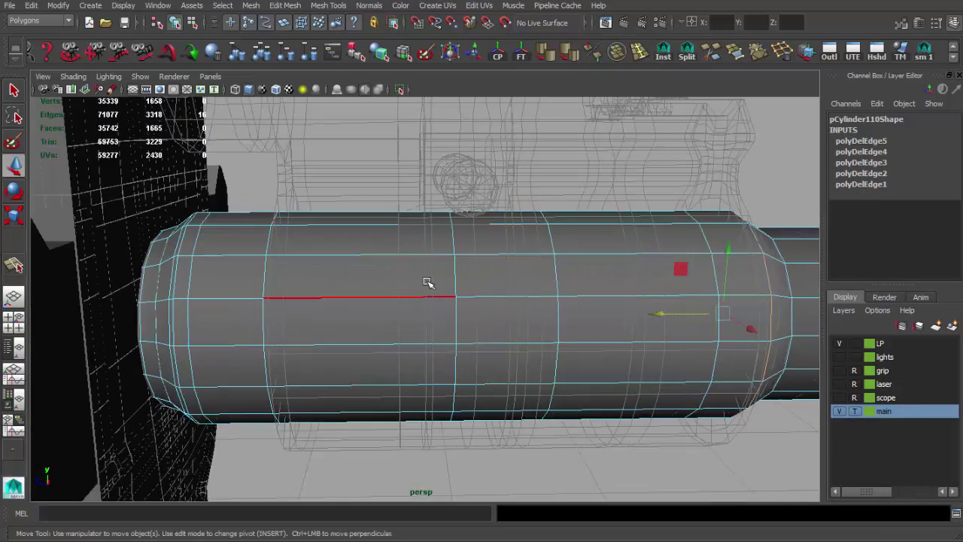
key("Delete")
scroll(393, 301, "up", 2)
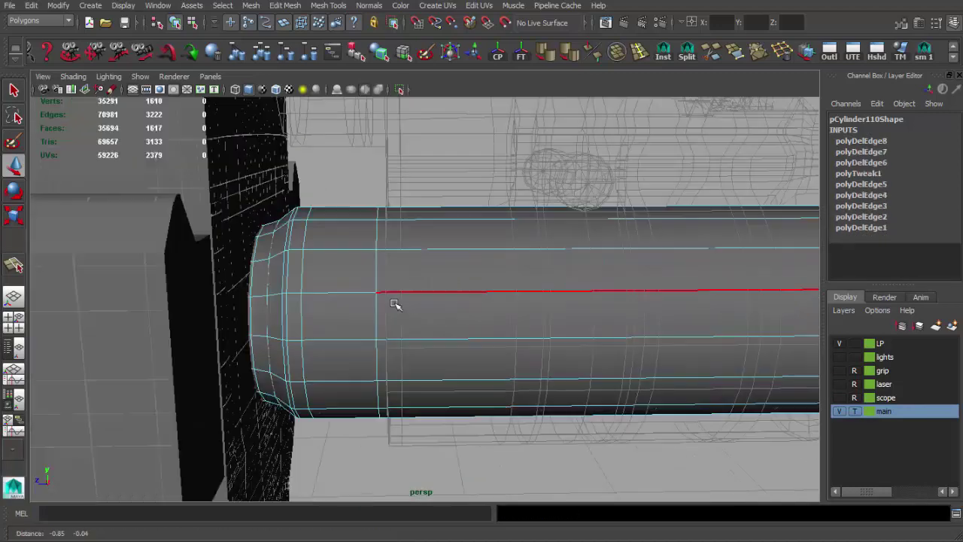
- Examine the barrel end in wireframe and shaded views
left_click_drag(258, 278, 292, 273, "alt")
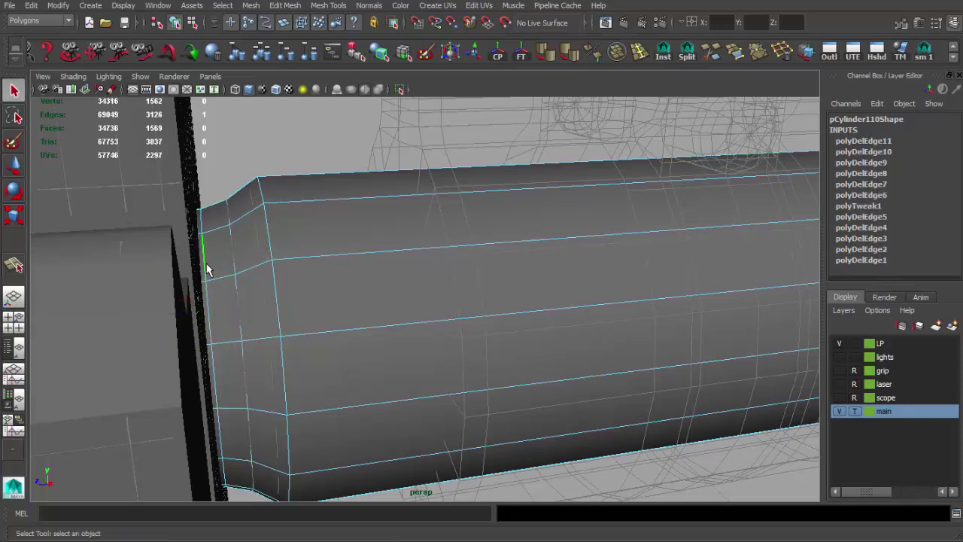
mouse_move(234, 267)
left_mouse_down("alt")
mouse_move(201, 268)
mouse_move(308, 272)
mouse_move(391, 243)
mouse_move(421, 247)
mouse_move(392, 194)
mouse_move(420, 406)
mouse_move(498, 369)
mouse_move(455, 298)
mouse_move(351, 305)
mouse_move(498, 202)
left_mouse_up("alt")
key("4")
key("5")
key("4")
key("w")
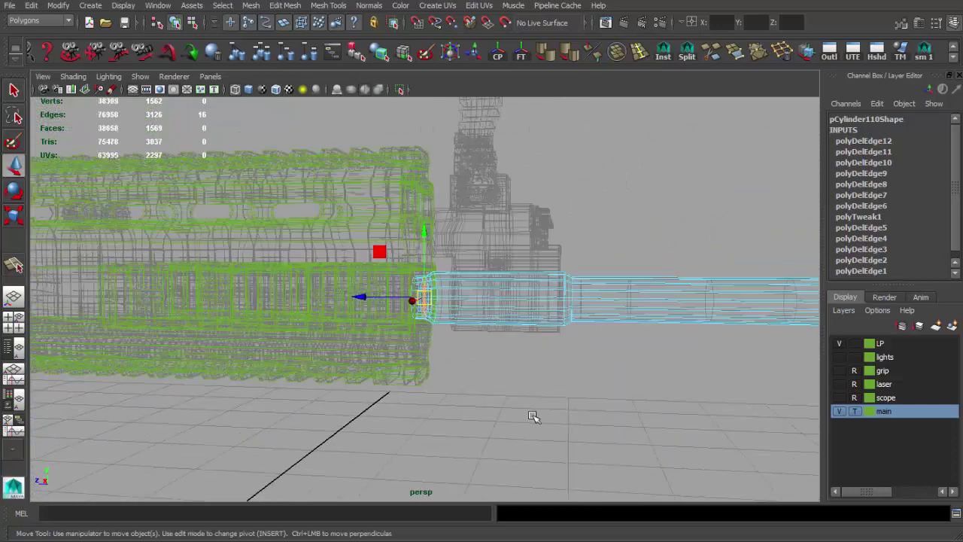
- Delete the extra edge at the barrel end, leaving 3110 edges, and reselect the whole copy
scroll(489, 384, "up", 5)
scroll(405, 313, "up", 3)
key("5")
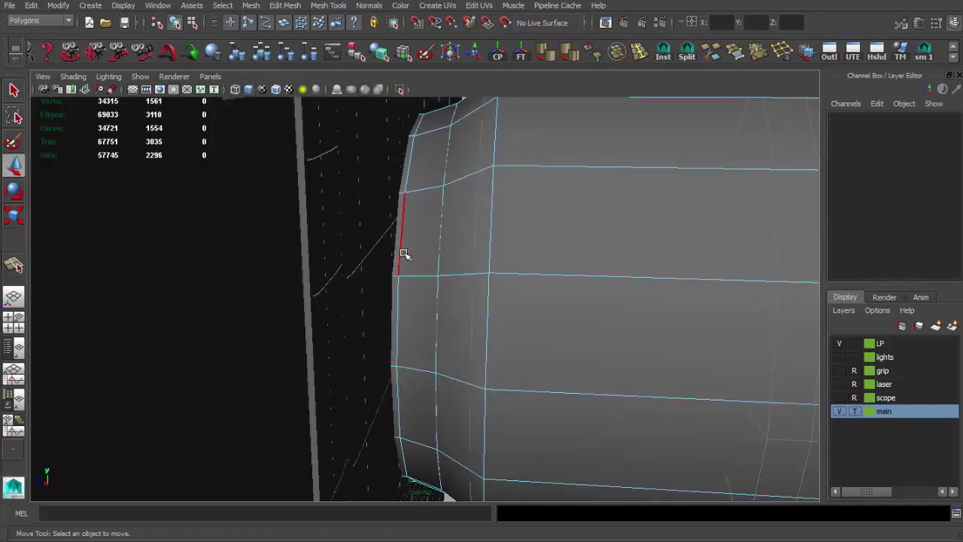
left_click(404, 255)
left_click_drag(403, 255, 414, 269, "alt")
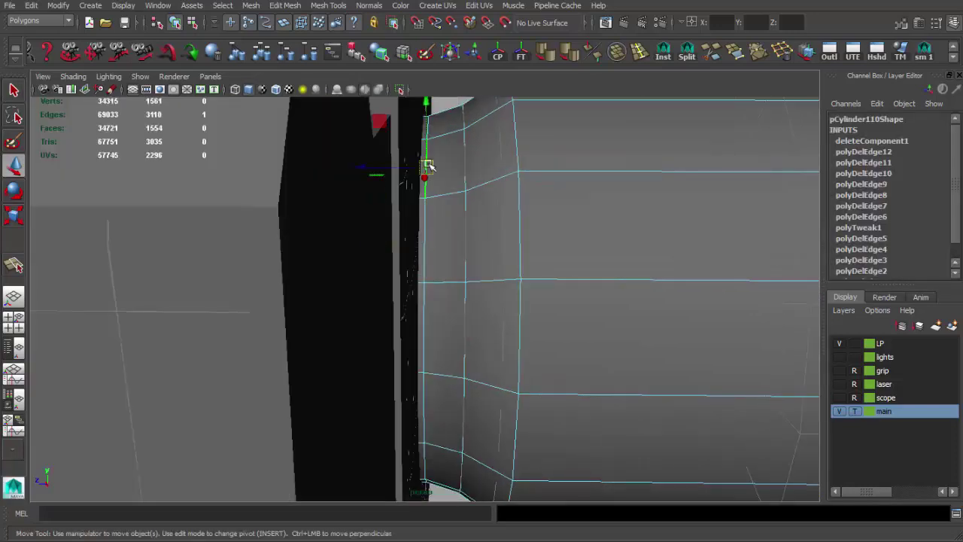
key("4")
left_click_drag(429, 268, 468, 316, "alt")
key("F8")
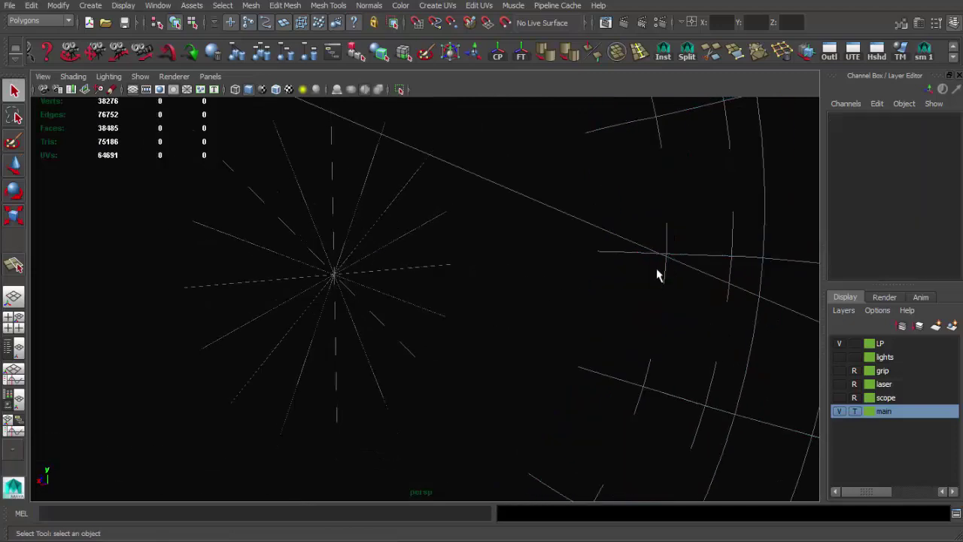
- Isolate the barrel copy and select the edge loop at its end
key("5")
double_click(426, 295)
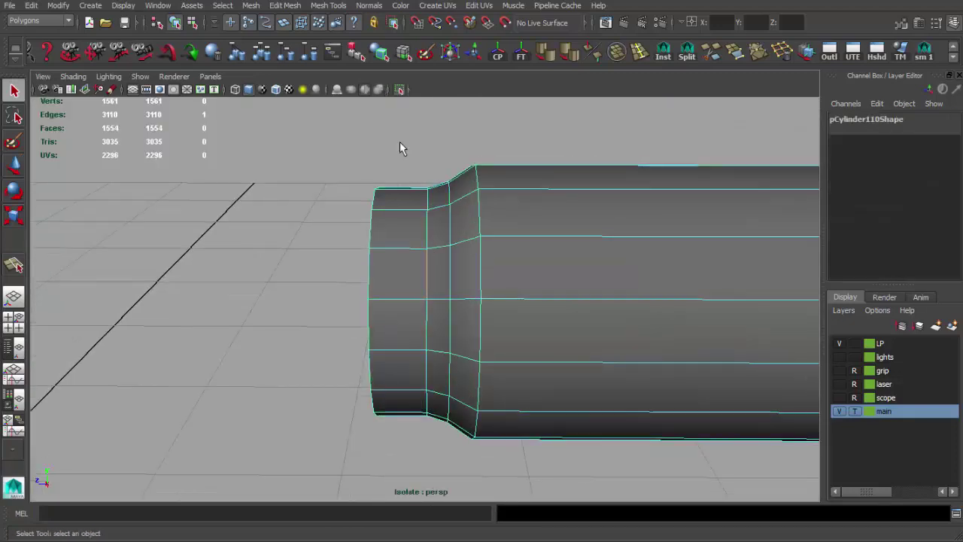
key("4")
left_click_drag(413, 179, 458, 425, "alt")
key("5")
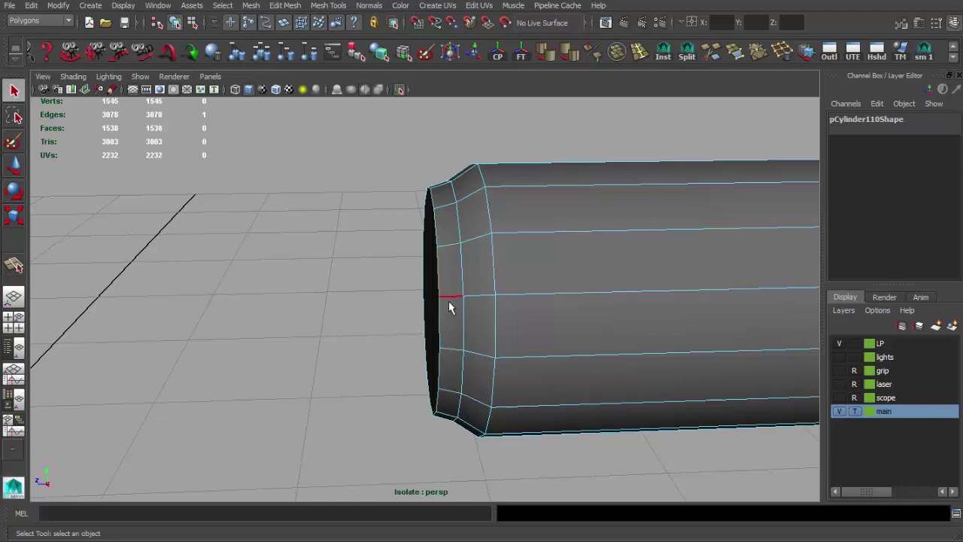
- Delete the barrel's end cap face
left_click_drag(449, 307, 419, 361, "alt")
scroll(419, 361, "up", 3)
right_click_drag(439, 344, 466, 323)
left_click_drag(438, 344, 404, 328, "alt")
left_click(404, 329)
key("Delete")
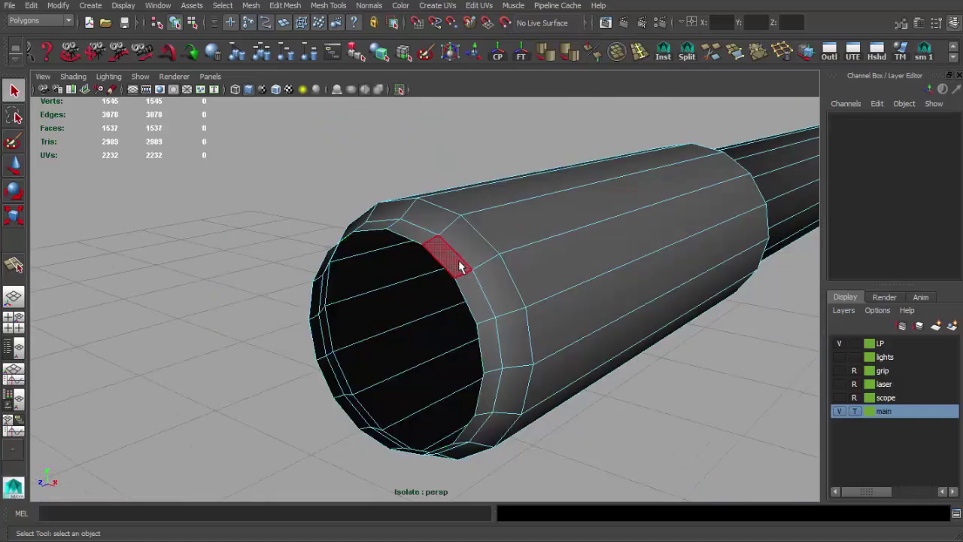
- Extrude the open-end edge loop to pull a new rim past the end
left_click_drag(461, 265, 403, 321, "alt")
double_click(365, 286)
key("ctrl+e")
left_click_drag(297, 341, 277, 342)
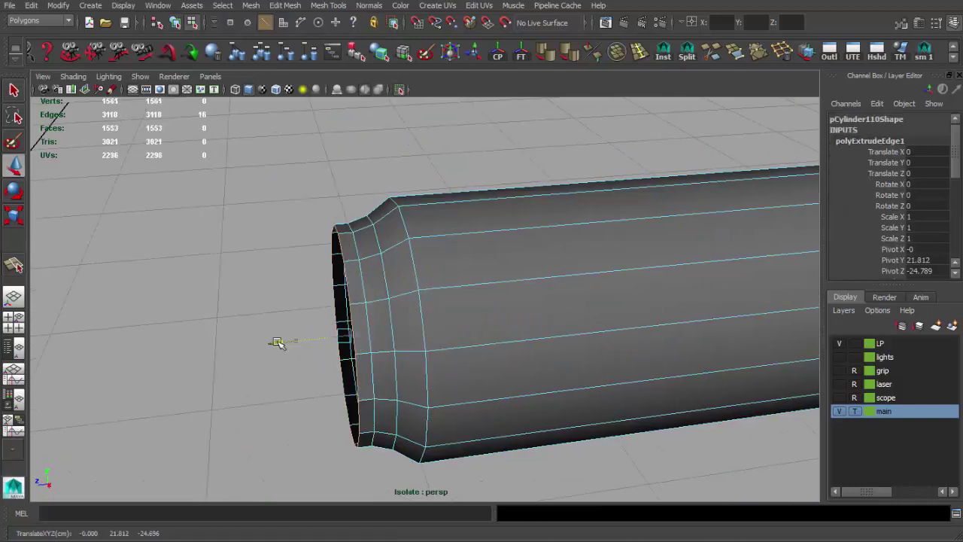
- Delete the extra edge loop near the end and scale the end loop slightly inward
double_click(362, 287)
key("Delete")
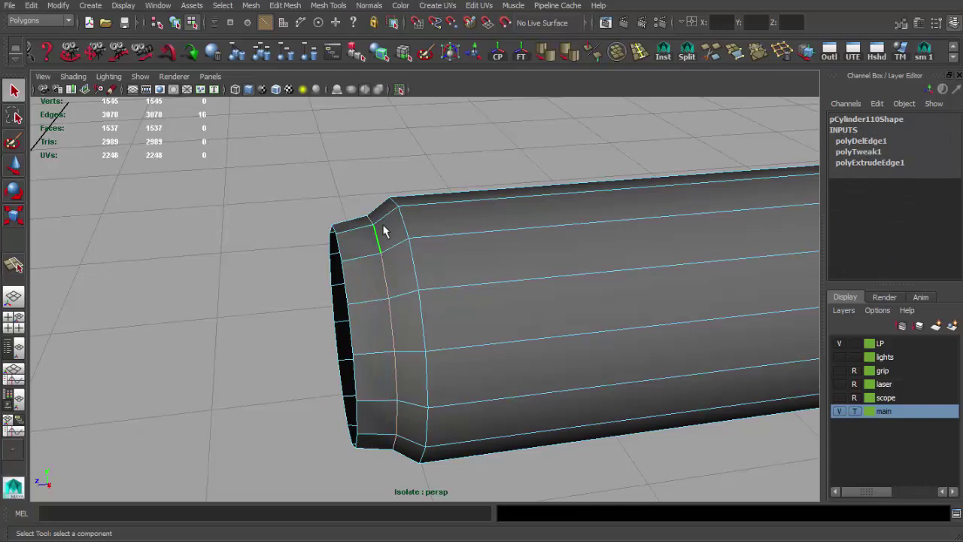
key("ctrl+1")
key("r")
left_click_drag(318, 338, 349, 333, "ctrl")
key("4")
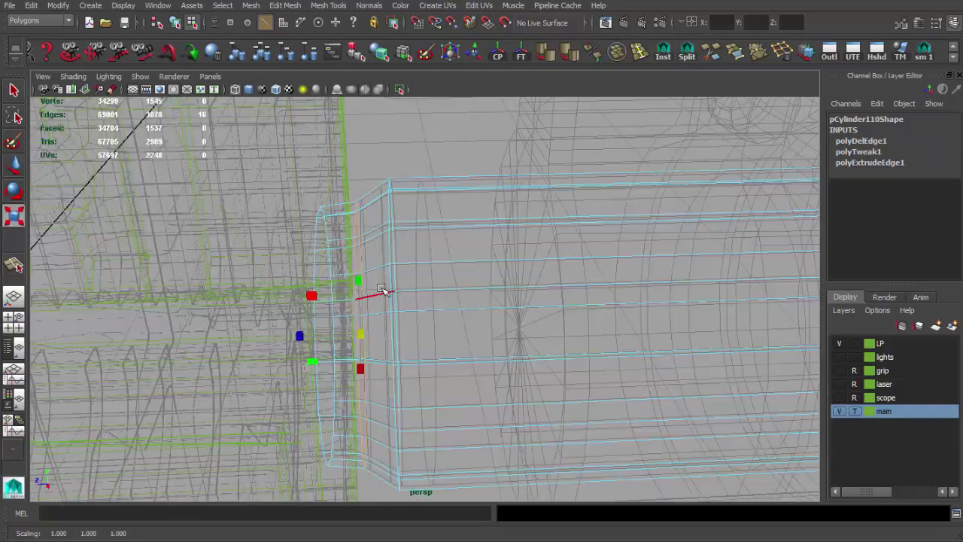
key("5")
mouse_move(316, 336)
left_mouse_down("alt")
mouse_move(356, 318)
mouse_move(301, 336)
left_mouse_up("alt")
- Select the whole barrel cylinder and apply Soften Edge twice
key("w")
key("F8")
key("q")
left_click_drag(386, 275, 365, 288, "alt")
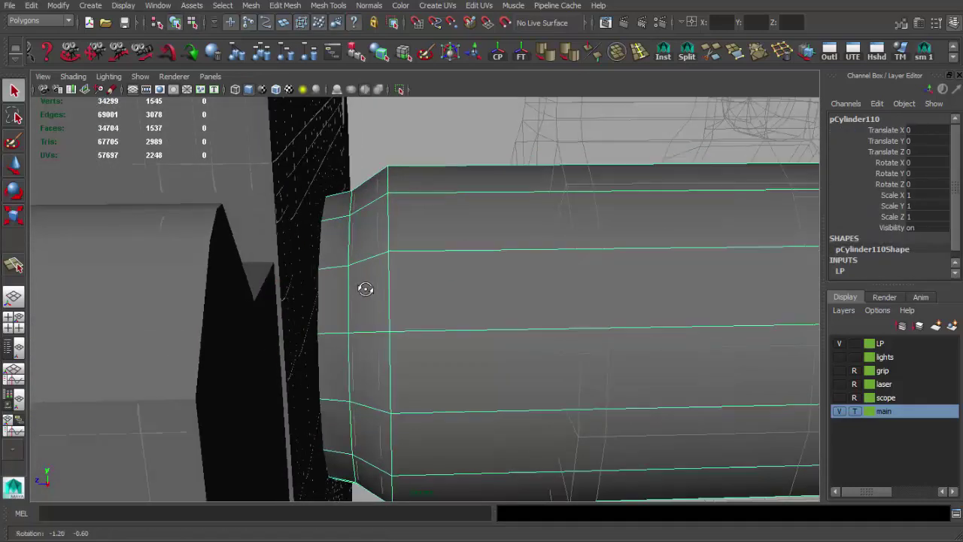
scroll(400, 300, "down", 5)
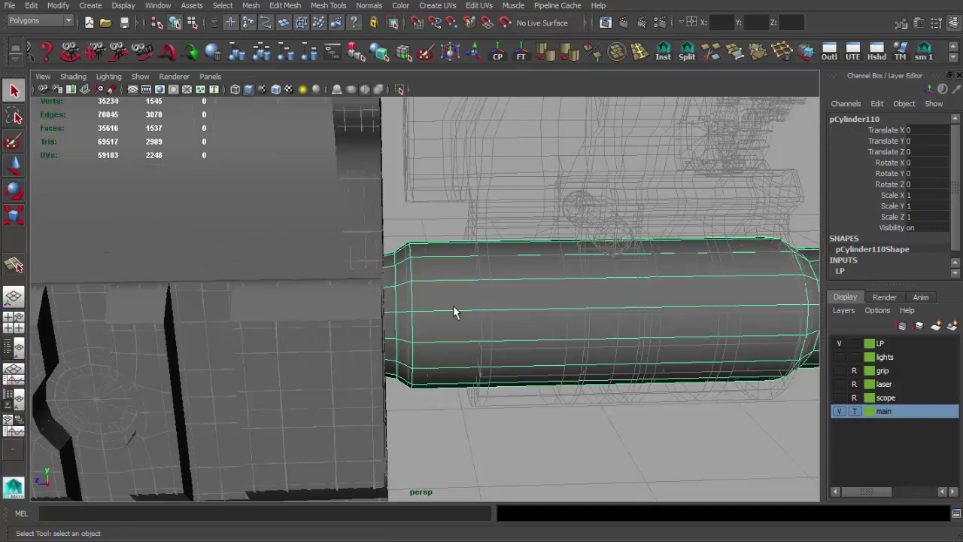
right_click_drag(454, 311, 603, 104, "shift")
scroll(380, 270, "up", 5)
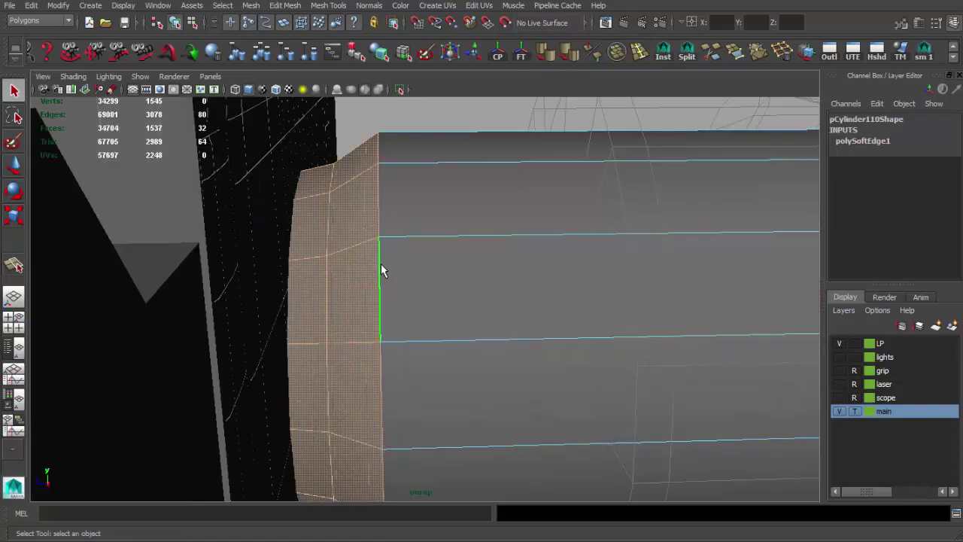
left_click(571, 53)
- Soften the edge loop around the barrel end, bringing the barrel to 1537 faces
mouse_move(465, 242)
right_mouse_down()
mouse_move(397, 227)
mouse_move(433, 198)
right_mouse_up()
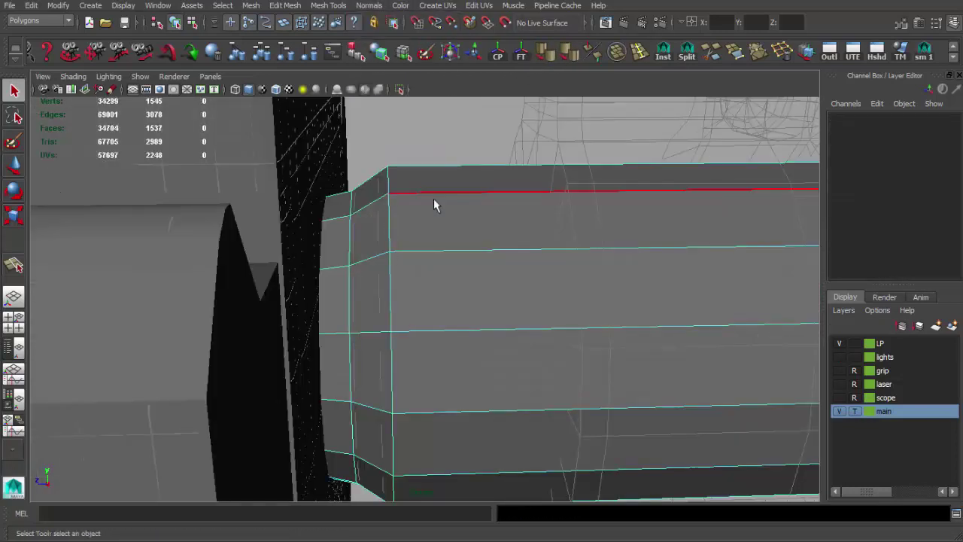
double_click(393, 212)
left_click(570, 53)
mouse_move(615, 245)
left_mouse_down("alt")
mouse_move(467, 240)
mouse_move(205, 184)
left_mouse_up("alt")
left_click(283, 227)
mouse_move(245, 192)
middle_mouse_down("alt")
mouse_move(463, 311)
mouse_move(629, 344)
middle_mouse_up("alt")
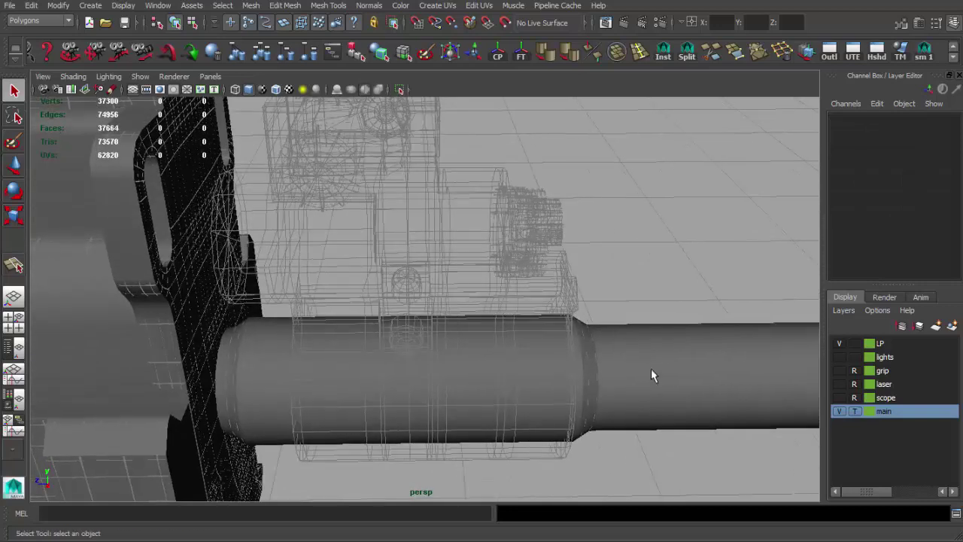
scroll(652, 374, "down", 3)
- Extract the barrel's ring faces as a separate collar object, then isolate and frame it
scroll(689, 370, "up", 3)
left_click(550, 351)
left_click_drag(550, 351, 476, 329, "alt")
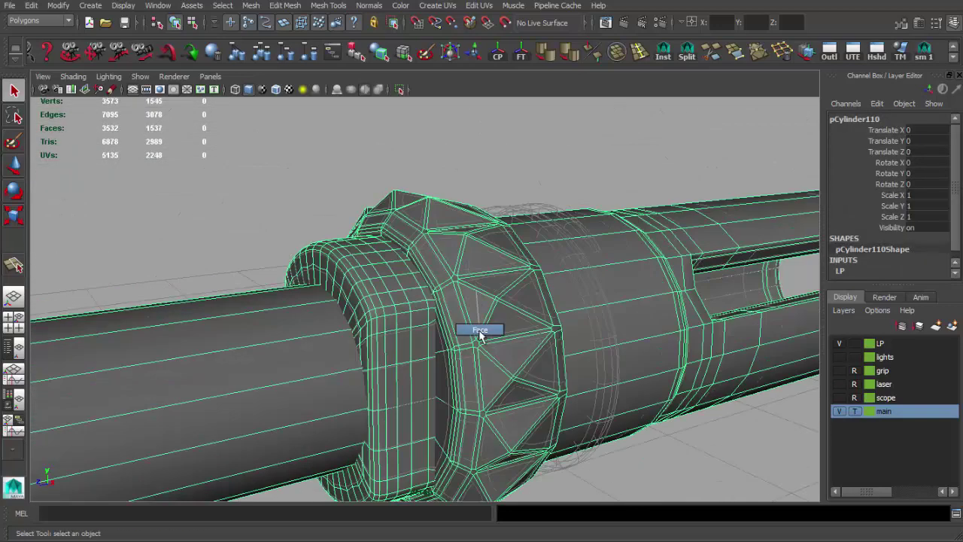
left_click(251, 5)
left_click(286, 73)
left_click(448, 227)
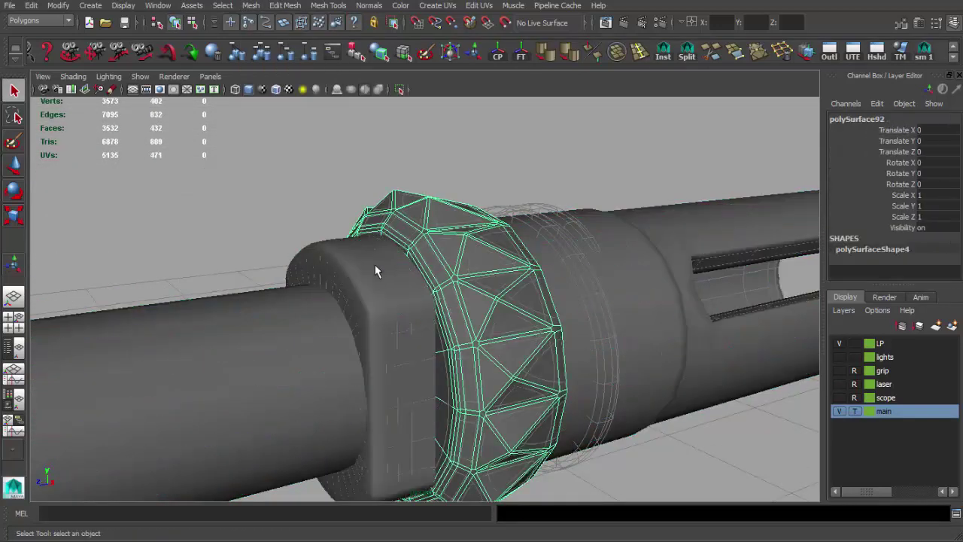
key("F8")
left_click(386, 253)
key("ctrl+1")
key("f")
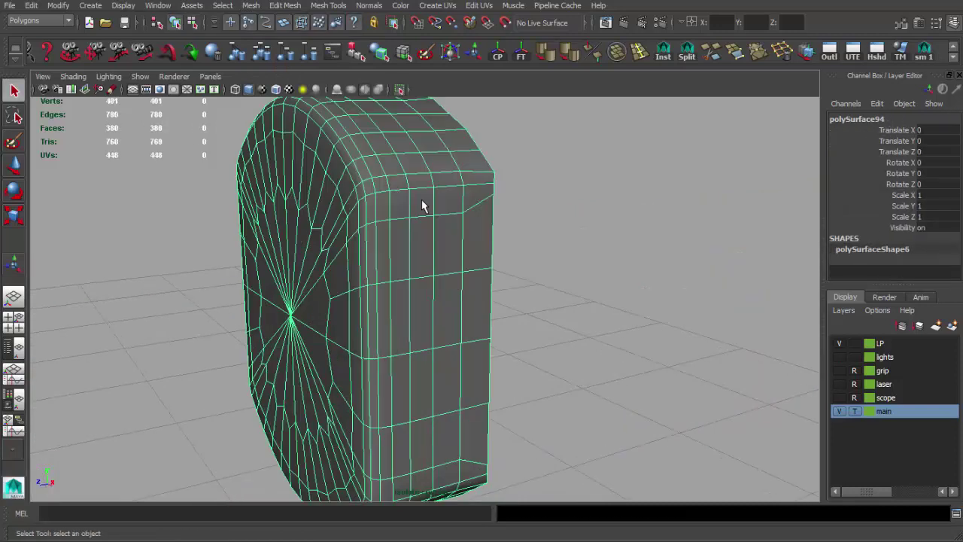
- Delete several redundant edge loops from the collar
key("ctrl+z")
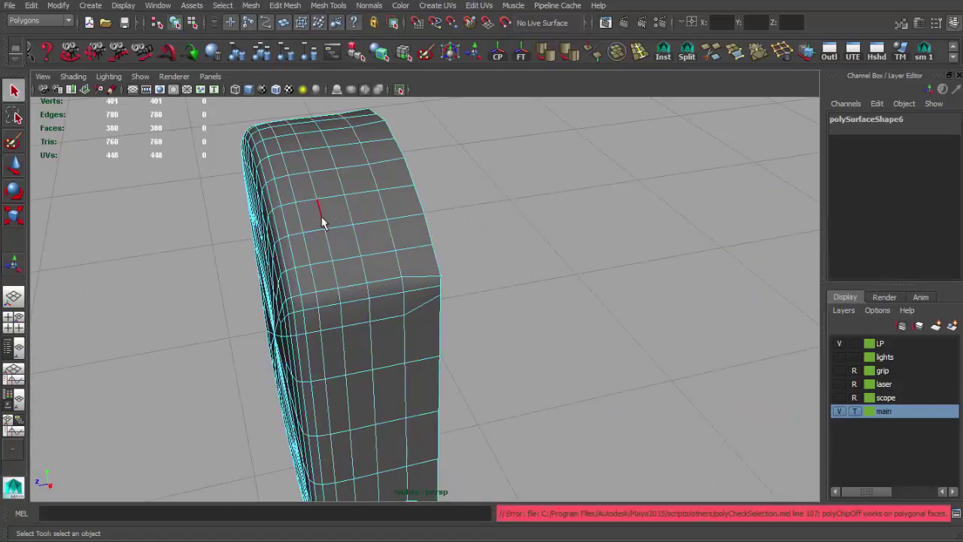
left_click(784, 56)
left_click_drag(526, 226, 387, 210, "alt")
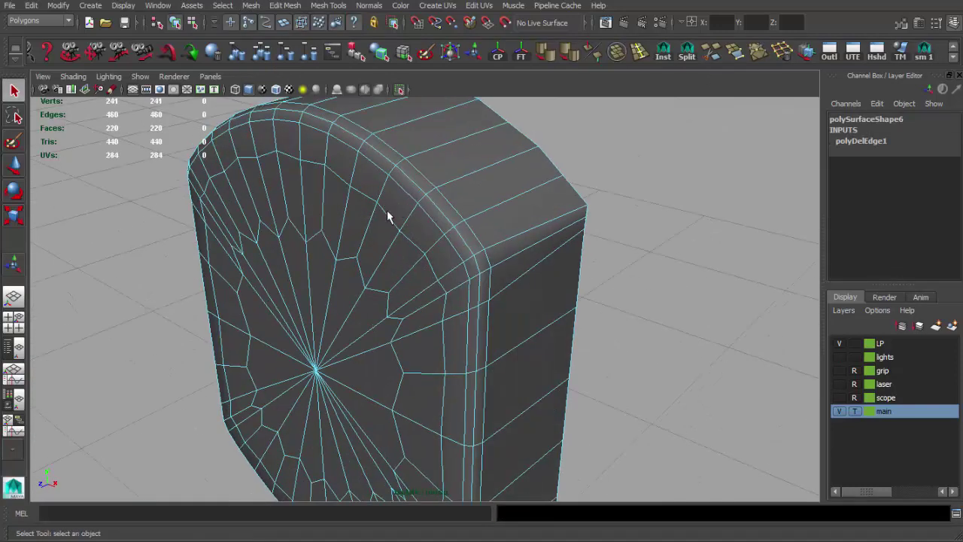
key("g")
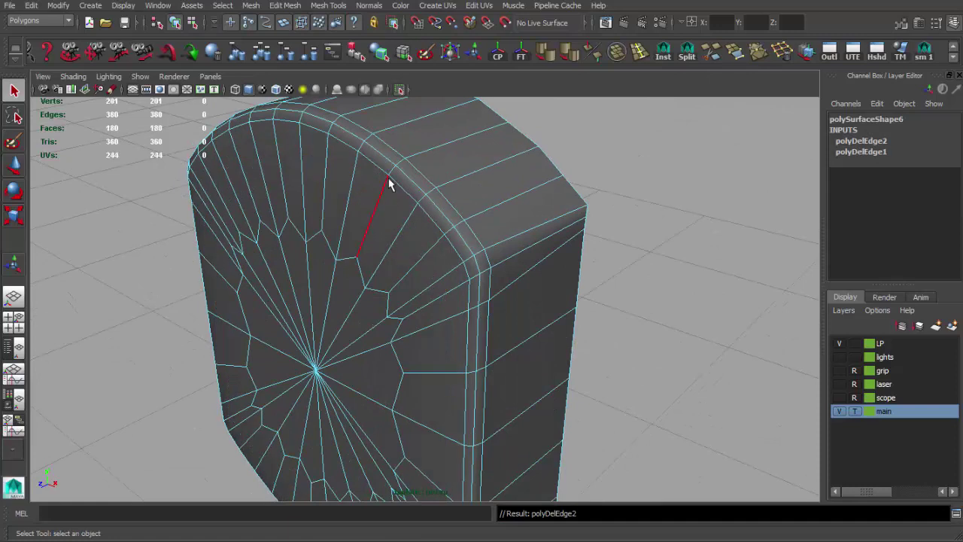
key("g")
mouse_move(398, 189)
left_mouse_down("alt")
mouse_move(391, 238)
mouse_move(341, 181)
left_mouse_up("alt")
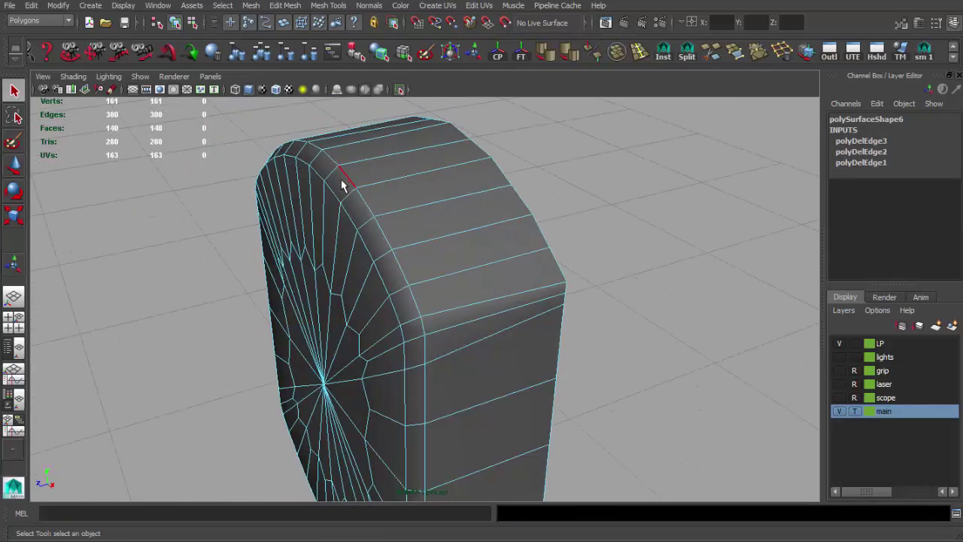
left_click(400, 89)
left_click_drag(401, 254, 328, 229, "alt")
key("w")
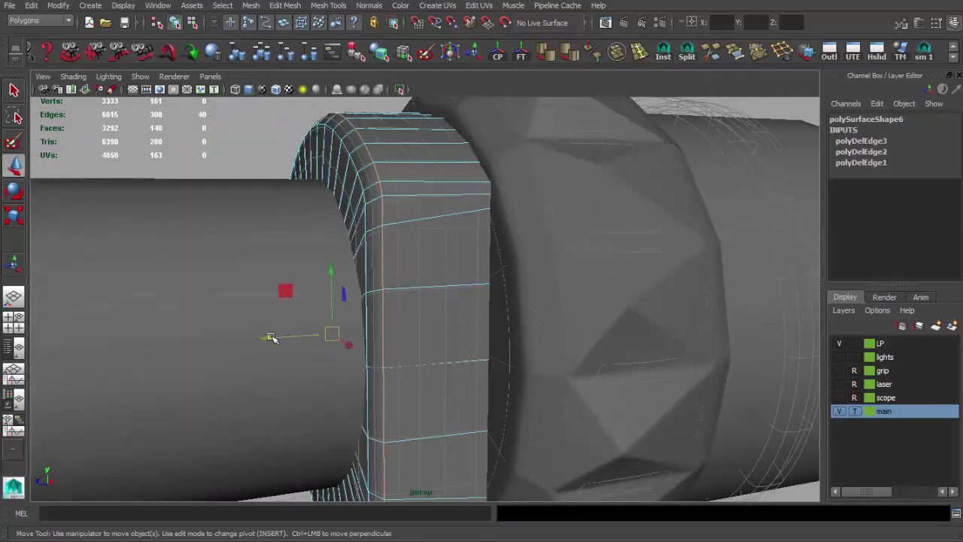
key("g")
mouse_move(258, 336)
left_mouse_down("alt")
mouse_move(550, 226)
mouse_move(458, 215)
mouse_move(462, 252)
mouse_move(425, 242)
left_mouse_up("alt")
- Soften the edges of the rounded collar
left_click(457, 251)
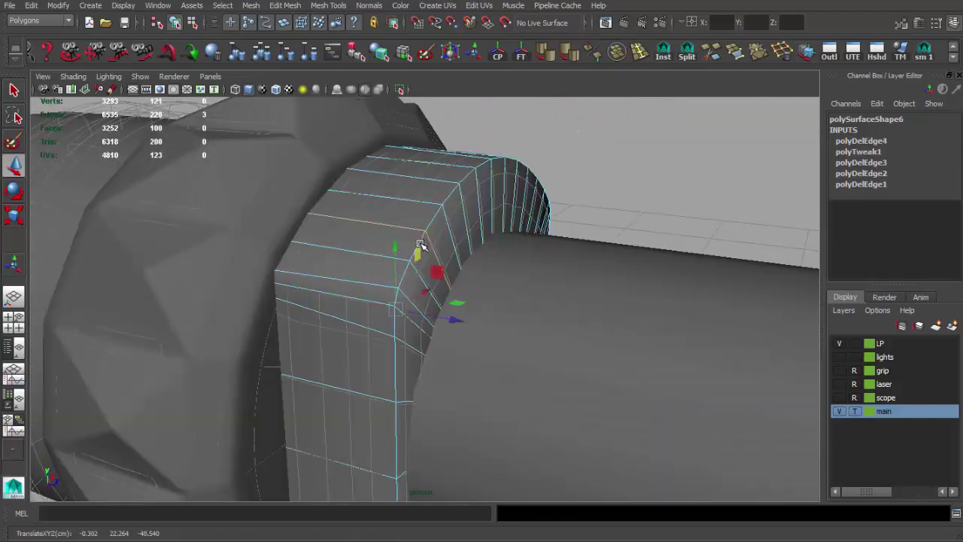
left_click(576, 59)
key("F8")
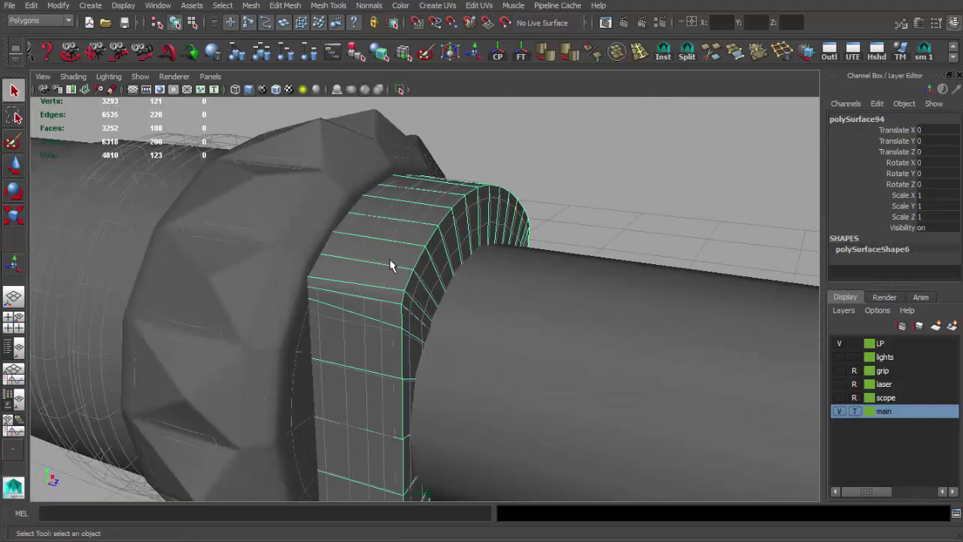
left_click_drag(394, 264, 371, 102, "alt")
- Check the collar in wireframe, then select a vertex on it to tweak
key("4")
key("ctrl+1")
key("5")
key("F9")
mouse_move(365, 284)
left_mouse_down("alt")
mouse_move(269, 251)
mouse_move(369, 264)
left_mouse_up("alt")
left_click(599, 257)
mouse_move(461, 204)
left_mouse_down("alt")
mouse_move(539, 252)
mouse_move(682, 260)
left_mouse_up("alt")
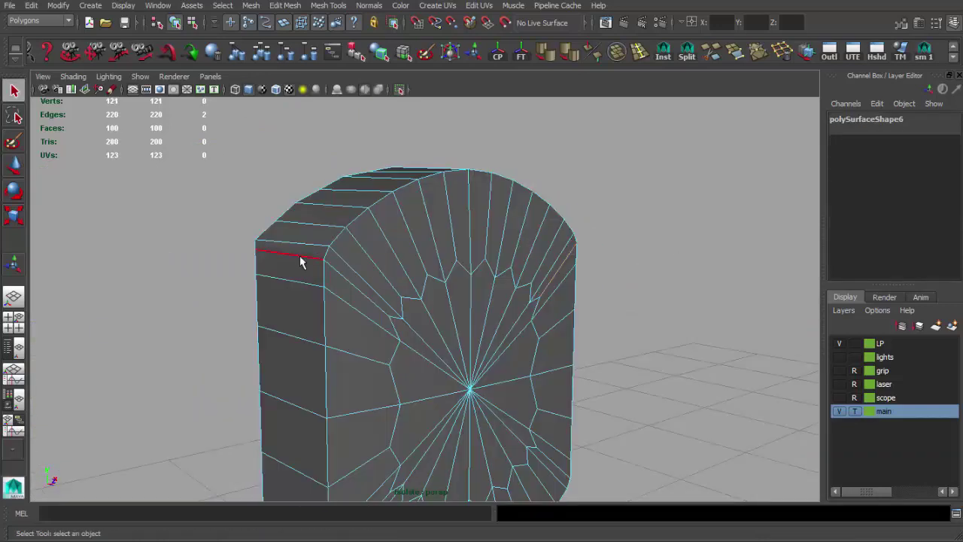
- Delete the collar cap's inner edges and merge the inner vertices to the centre
key("Delete")
left_click_drag(430, 305, 397, 333, "alt")
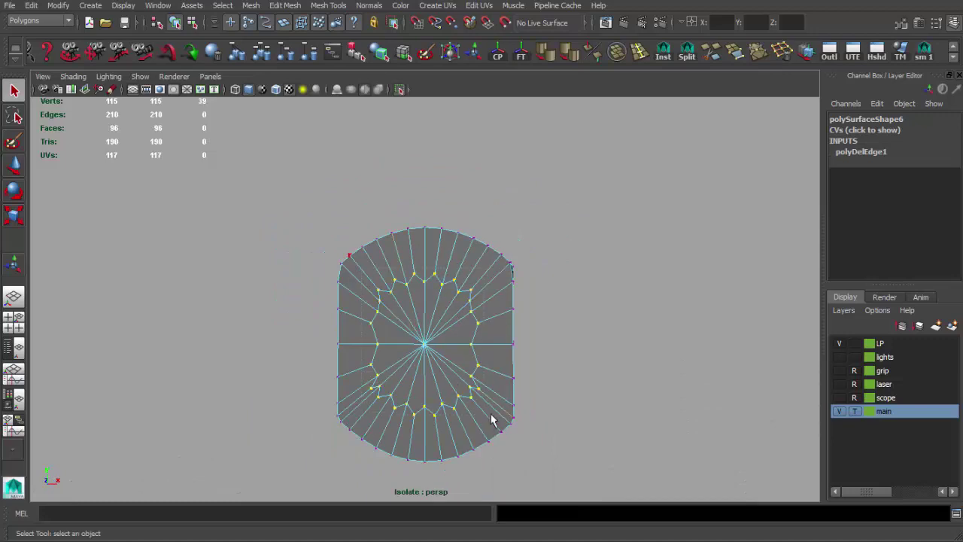
left_click(757, 51)
key("F8")
left_click_drag(447, 294, 590, 370, "alt")
key("F10")
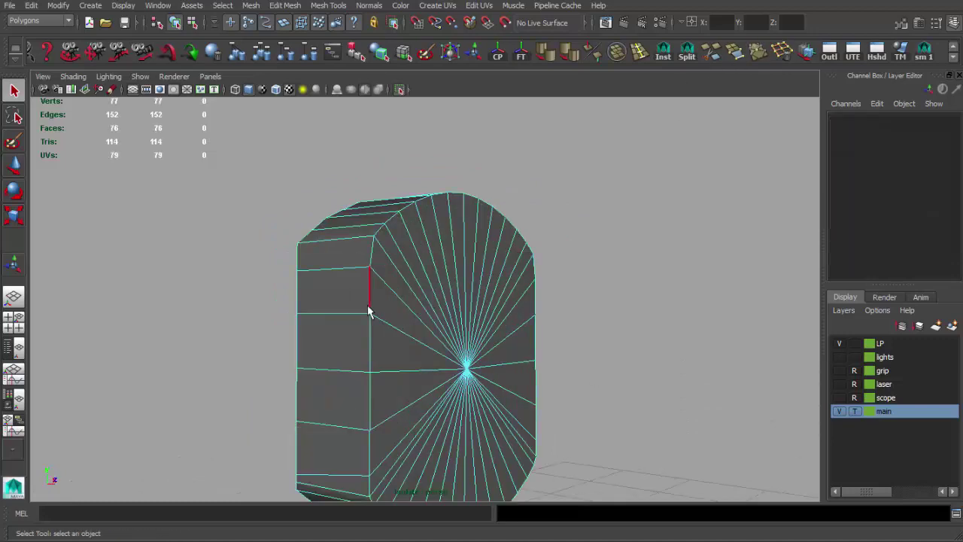
- Delete the redundant edges around the collar's cap one by one
left_click_drag(389, 328, 480, 337, "alt")
left_click(481, 337)
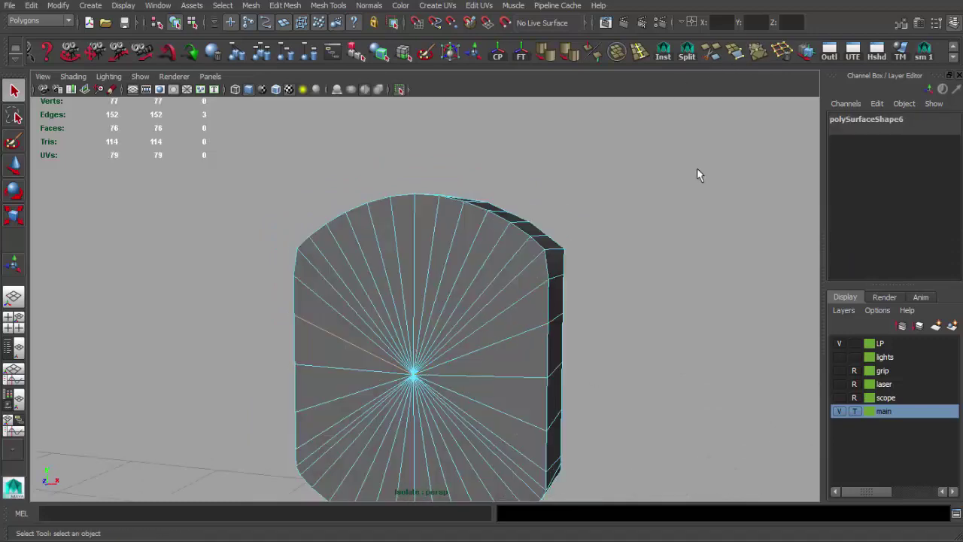
key("Delete")
middle_click_drag(523, 356, 519, 278, "alt")
left_click(517, 256)
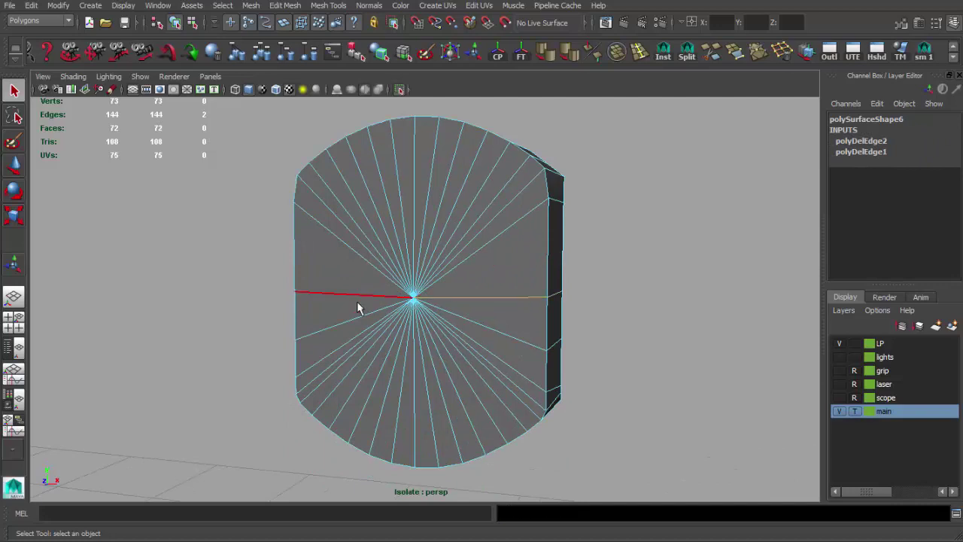
left_click(346, 326)
key("Delete")
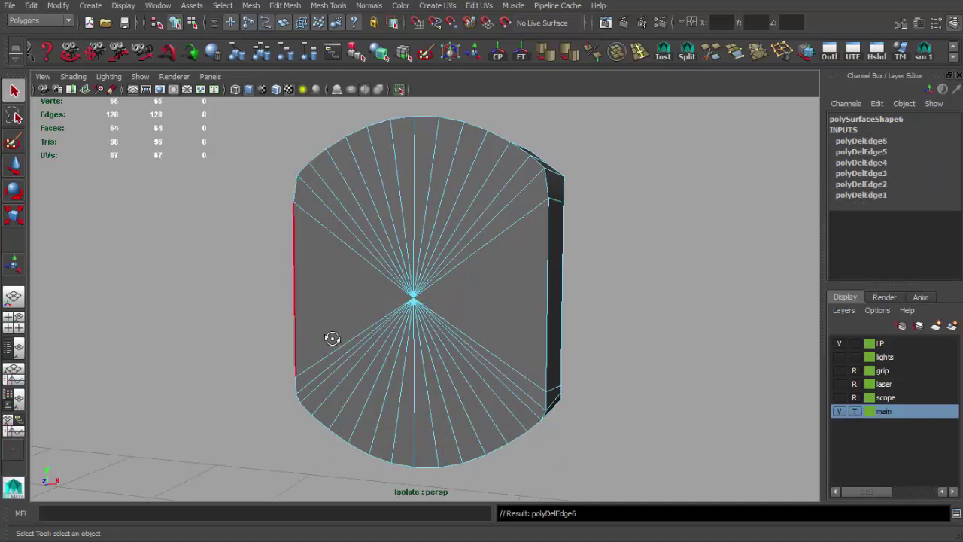
left_click_drag(329, 337, 363, 356, "alt")
left_click(363, 356)
left_click(324, 401)
key("Delete")
mouse_move(324, 401)
left_mouse_down("alt")
mouse_move(501, 350)
mouse_move(551, 373)
mouse_move(486, 351)
mouse_move(490, 344)
mouse_move(554, 391)
mouse_move(315, 385)
mouse_move(602, 366)
mouse_move(544, 380)
left_mouse_up("alt")
key("Delete")
- Select the collar's 12 redundant side edges and delete them
key("w")
key("r")
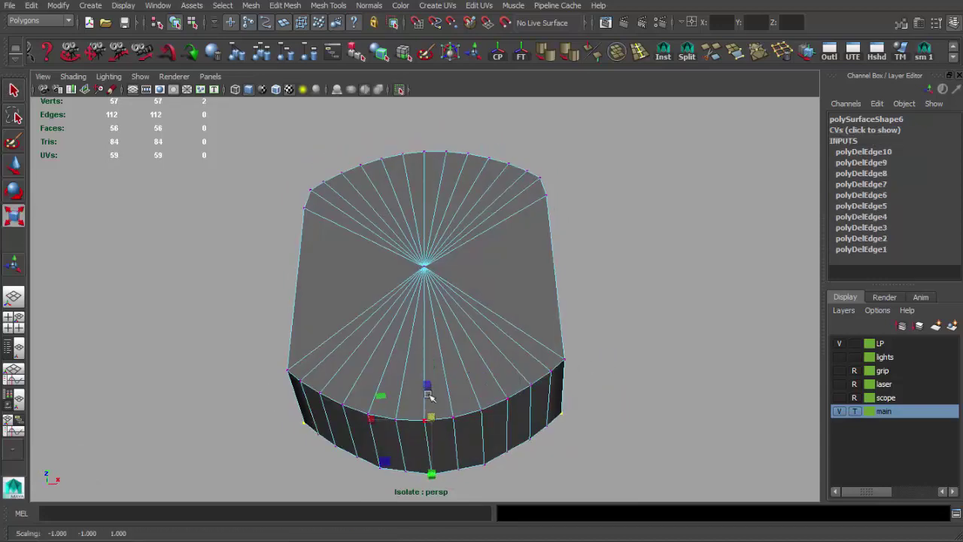
left_click_drag(428, 396, 463, 415, "alt")
left_click_drag(453, 449, 398, 446, "alt")
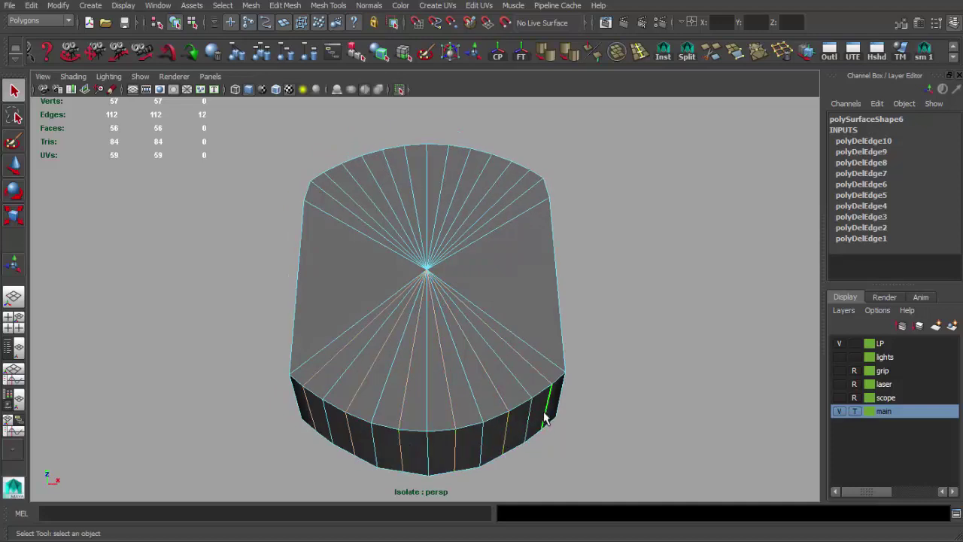
right_click_drag(429, 269, 494, 287)
left_click_drag(526, 280, 357, 238, "alt")
right_click_drag(358, 238, 388, 208)
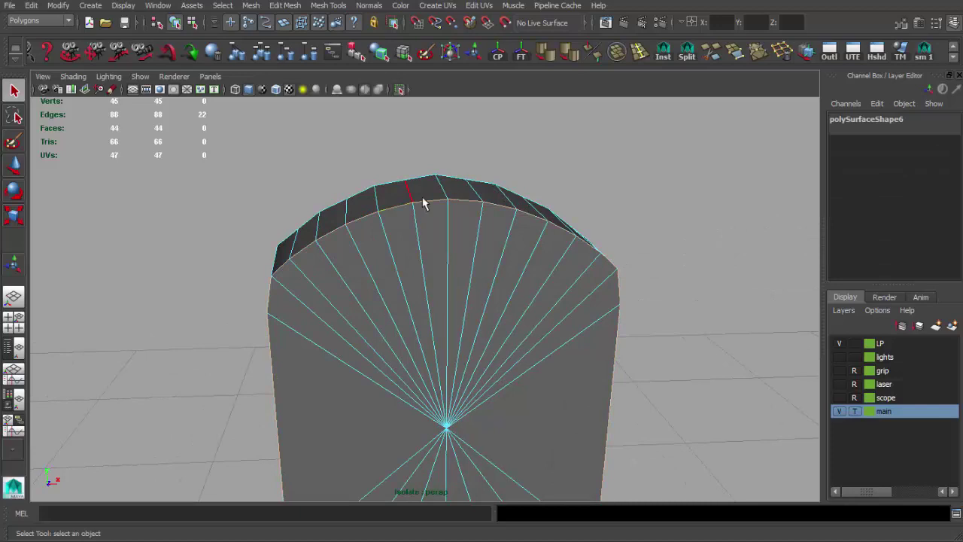
mouse_move(474, 202)
left_mouse_down("alt")
mouse_move(506, 243)
mouse_move(453, 258)
mouse_move(366, 226)
left_mouse_up("alt")
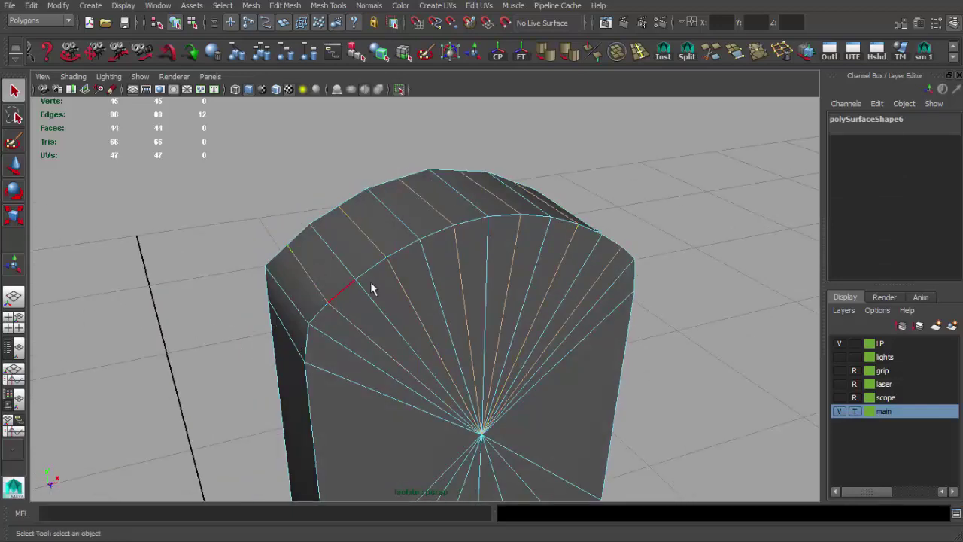
key("Delete")
- Delete the last two remaining redundant edges on the collar
left_click_drag(370, 281, 337, 279, "alt")
left_click(282, 282)
key("Delete")
mouse_move(528, 298)
left_mouse_down("alt")
mouse_move(546, 278)
mouse_move(465, 249)
mouse_move(496, 247)
left_mouse_up("alt")
left_click(546, 279)
key("Delete")
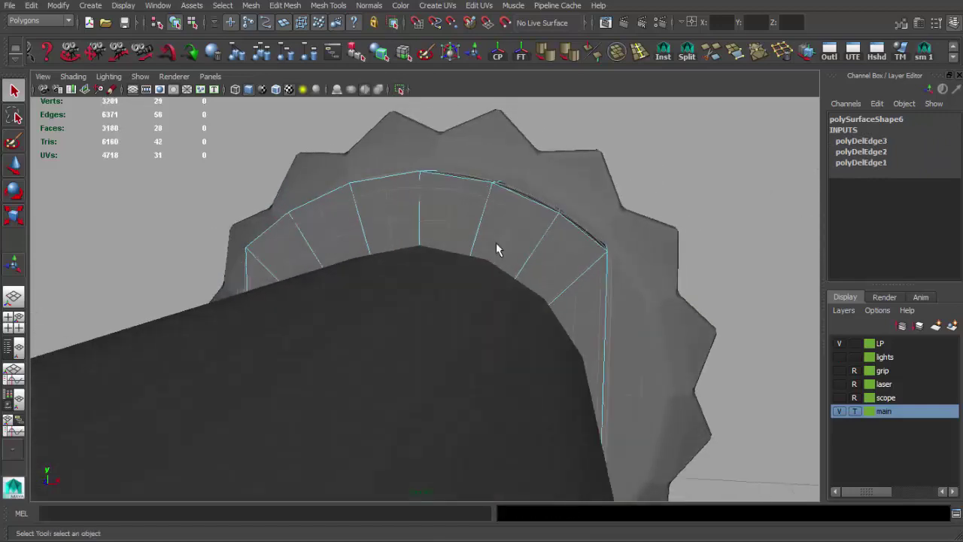
- Orbit and zoom around the collar ring to inspect its inner rim
scroll(487, 272, "down", 2)
left_click_drag(625, 436, 622, 376, "alt")
mouse_move(564, 331)
left_mouse_down("alt")
mouse_move(451, 287)
mouse_move(462, 267)
left_mouse_up("alt")
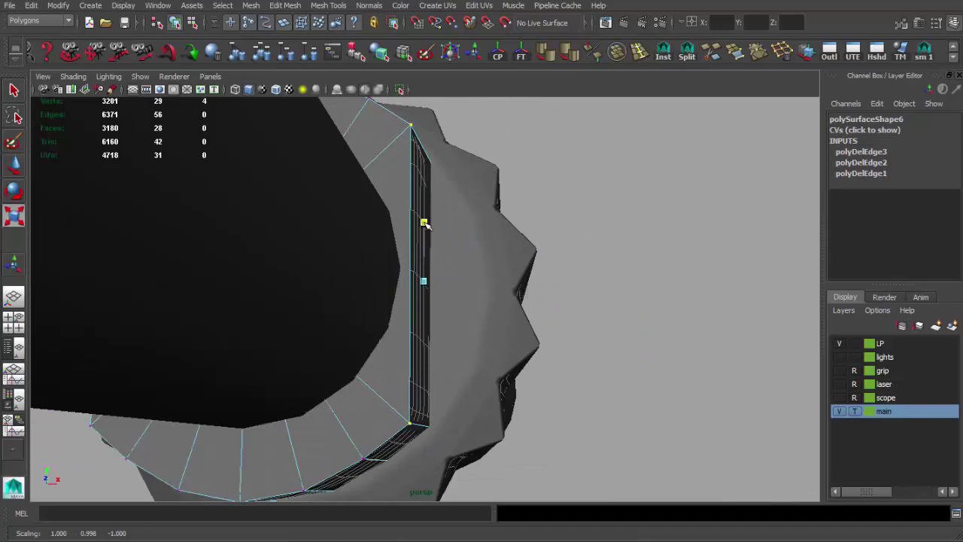
mouse_move(425, 226)
left_mouse_down("alt")
mouse_move(399, 249)
mouse_move(466, 271)
left_mouse_up("alt")
mouse_move(349, 237)
left_mouse_down("alt")
mouse_move(326, 429)
mouse_move(290, 282)
left_mouse_up("alt")
right_click_drag(290, 281, 284, 302, "alt")
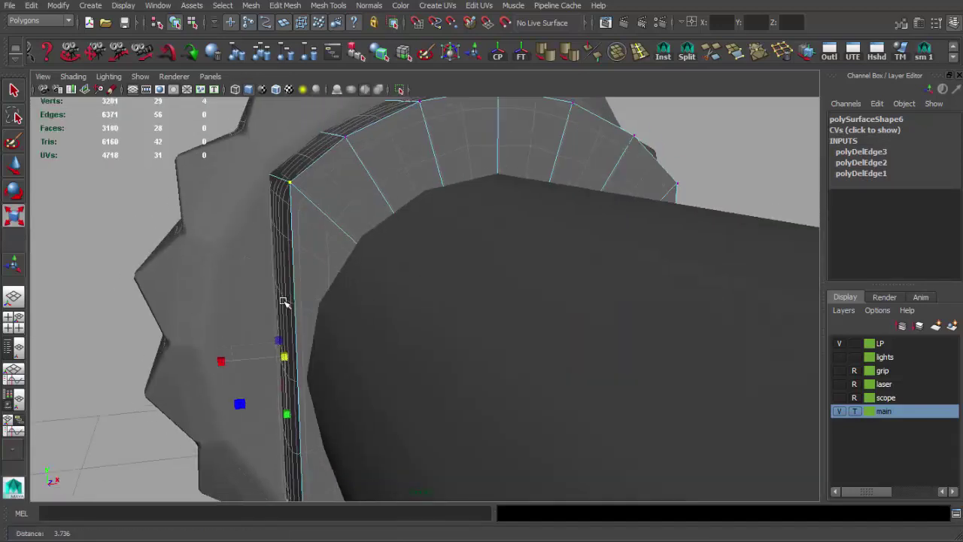
left_click_drag(283, 302, 333, 365, "alt")
key("w")
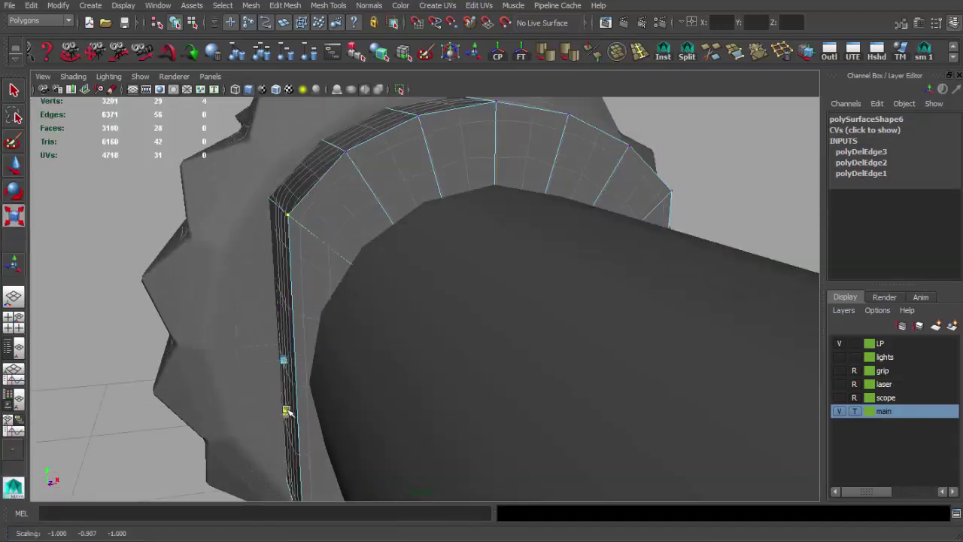
key("w")
mouse_move(285, 414)
left_mouse_down("alt")
mouse_move(301, 333)
mouse_move(361, 397)
mouse_move(441, 401)
mouse_move(500, 441)
left_mouse_up("alt")
key("q")
- Pick an edge on the collar and check its scale
left_click(500, 441)
key("r")
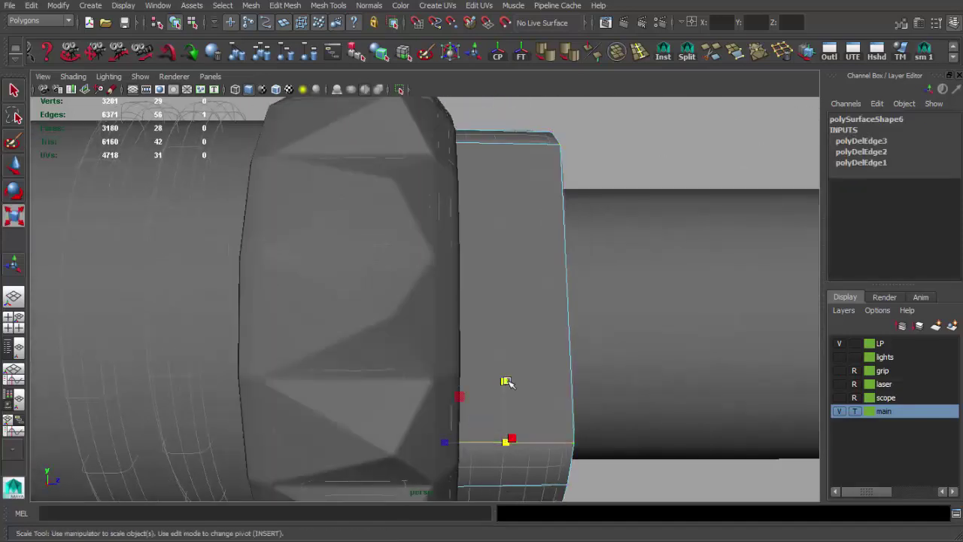
mouse_move(501, 396)
left_mouse_down("alt")
mouse_move(404, 191)
mouse_move(482, 293)
mouse_move(387, 252)
left_mouse_up("alt")
key("q")
- Select the long barrel tube (polySurface95) and view it from the side
left_click(456, 205)
left_click_drag(457, 204, 268, 198, "alt")
mouse_move(269, 197)
right_mouse_down("alt")
mouse_move(264, 286)
mouse_move(323, 278)
right_mouse_up("alt")
middle_click_drag(322, 278, 487, 297, "alt")
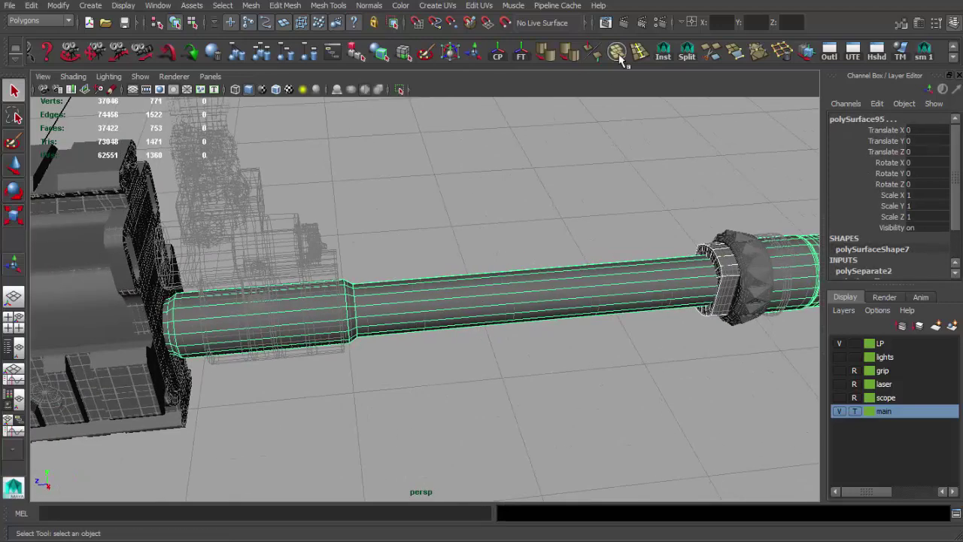
- Isolate the flash hider tube polySurface94 and check its mesh in wireframe
left_click(487, 297)
right_click_drag(376, 247, 509, 286, "alt")
left_click(401, 88)
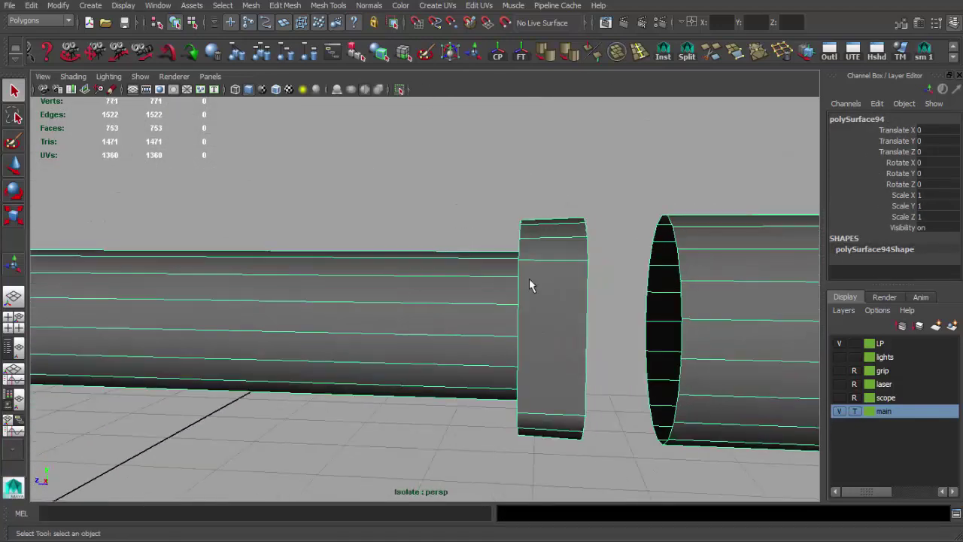
scroll(430, 251, "up", 3)
scroll(431, 259, "up", 2)
key("4")
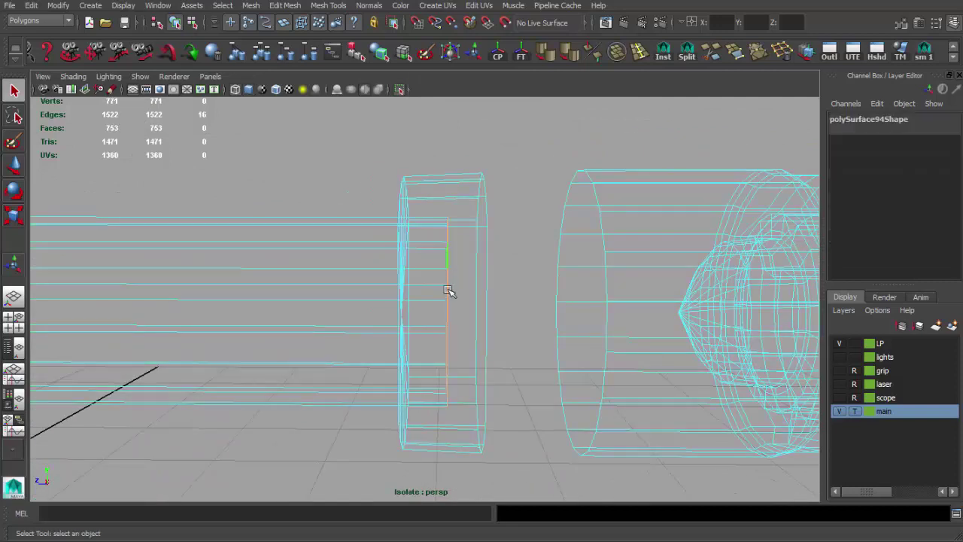
key("w")
key("5")
key("F8")
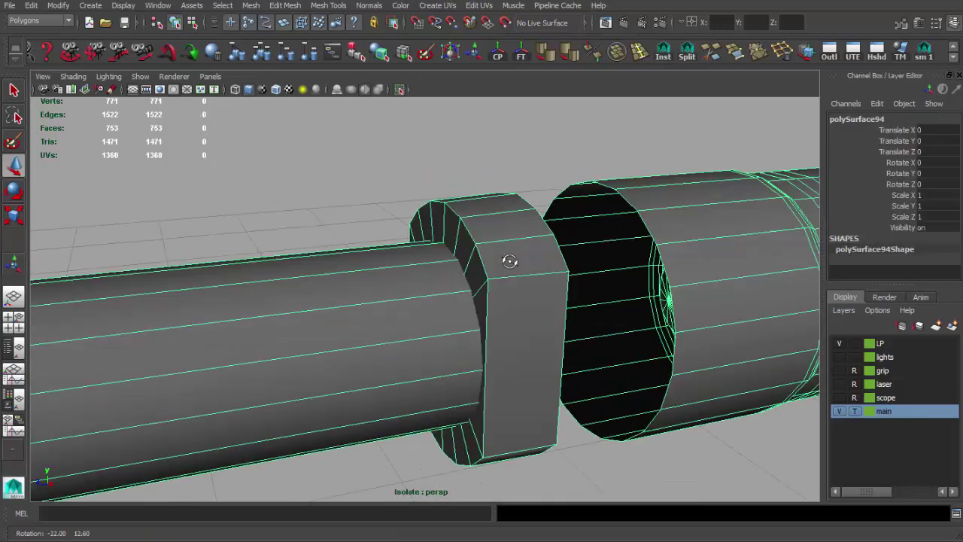
- Delete the extra edge loop on the collar and the vertical loop near the slot
left_click(401, 89)
left_click_drag(509, 214, 439, 238, "alt")
right_click_drag(438, 239, 383, 243, "alt")
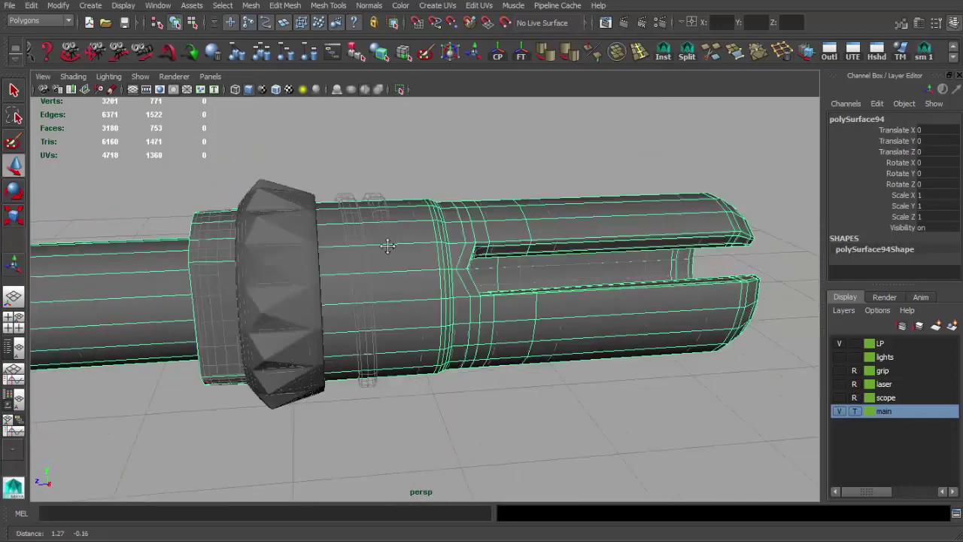
scroll(383, 243, "up", 5)
middle_click_drag(328, 189, 399, 254, "alt")
key("q")
key("F10")
double_click(409, 215)
key("Delete")
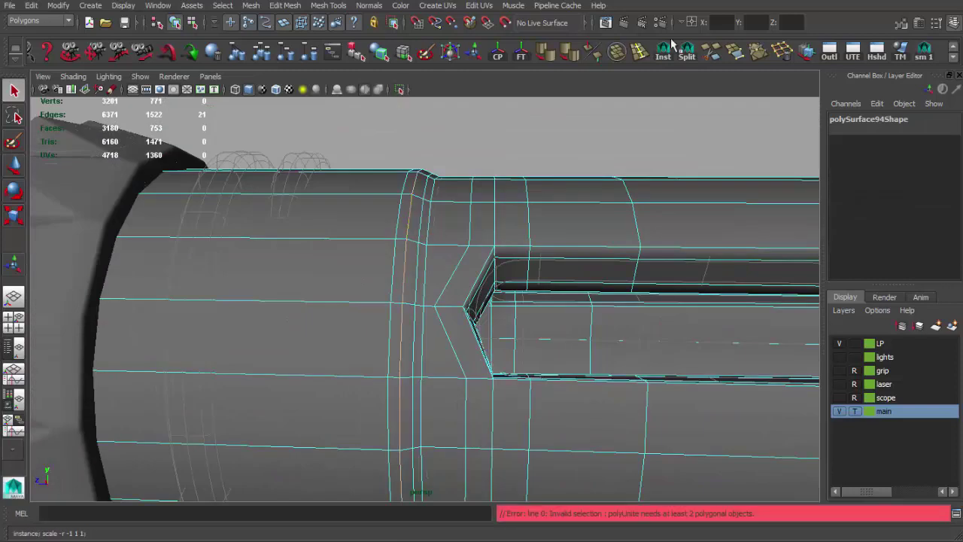
double_click(421, 226)
key("Delete")
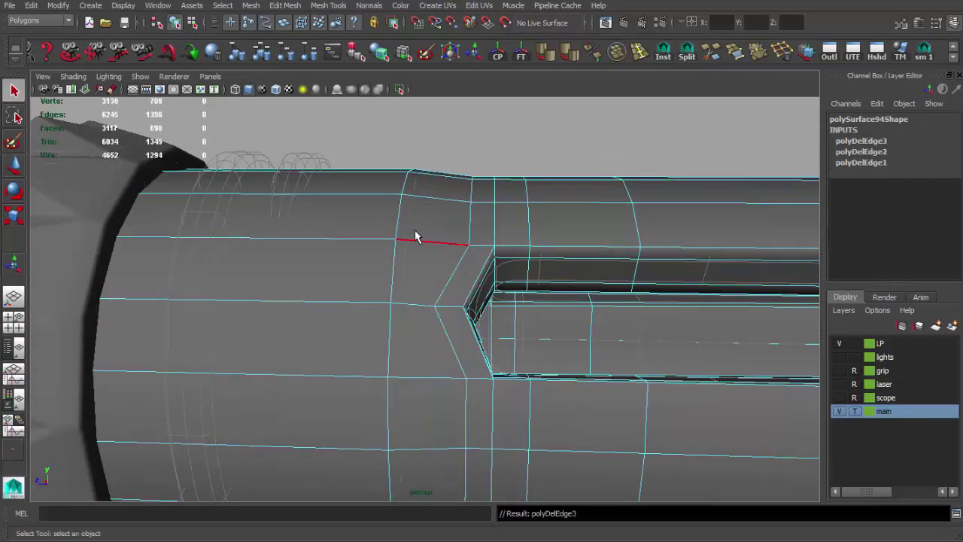
- Scale the picked edge ring down to about 0.97, then delete the selected edges
mouse_move(399, 365)
left_mouse_down()
mouse_move(333, 301)
mouse_move(226, 237)
mouse_move(213, 239)
left_mouse_up()
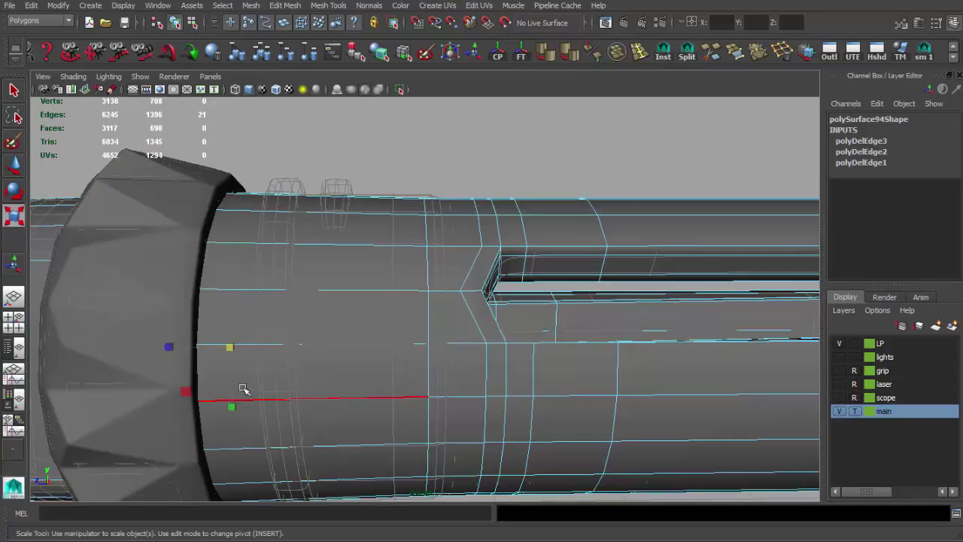
left_click_drag(228, 350, 223, 349)
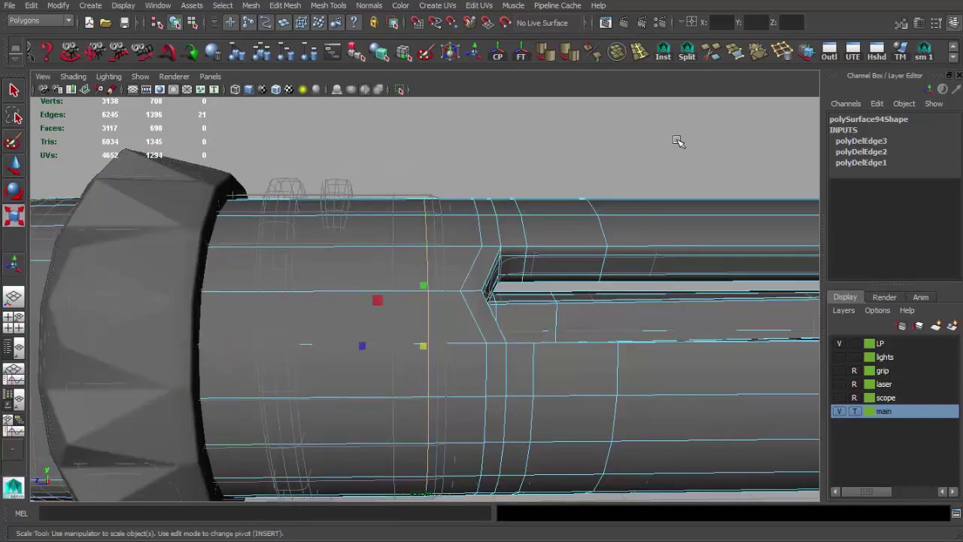
key("Delete")
key("q")
key("F8")
- Delete the redundant edge loops inside the slot
left_click_drag(473, 225, 473, 294, "alt")
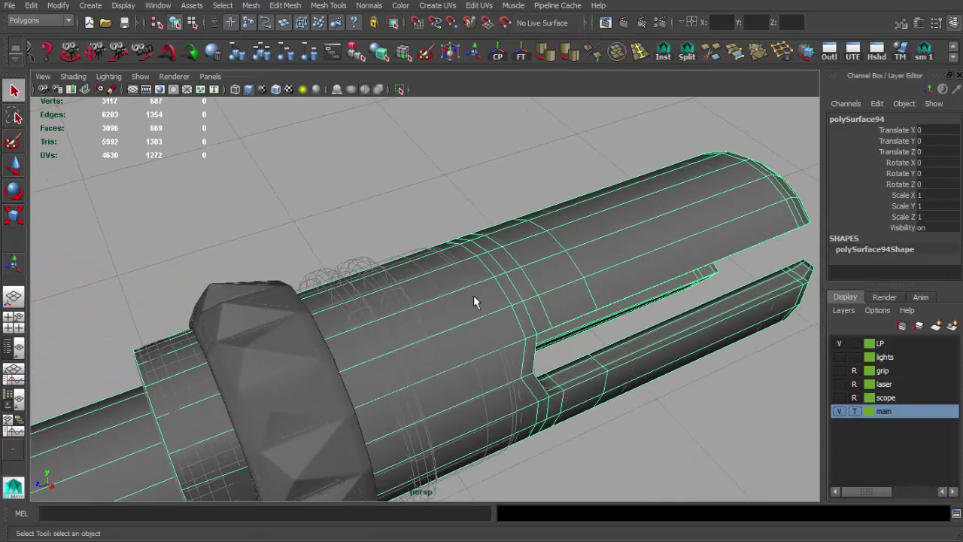
right_click_drag(473, 295, 586, 268, "alt")
left_click_drag(587, 268, 449, 254, "alt")
key("Delete")
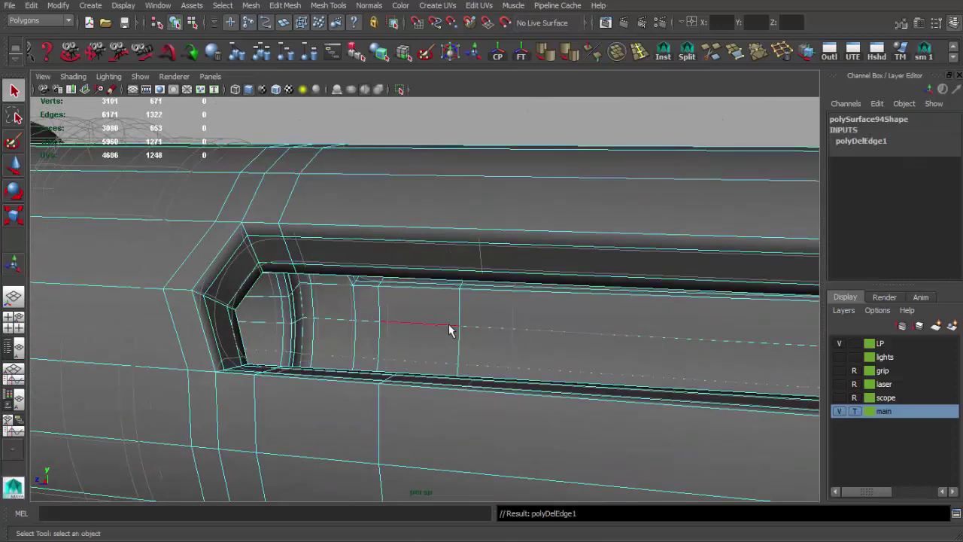
key("Delete")
left_click_drag(383, 423, 441, 315, "alt")
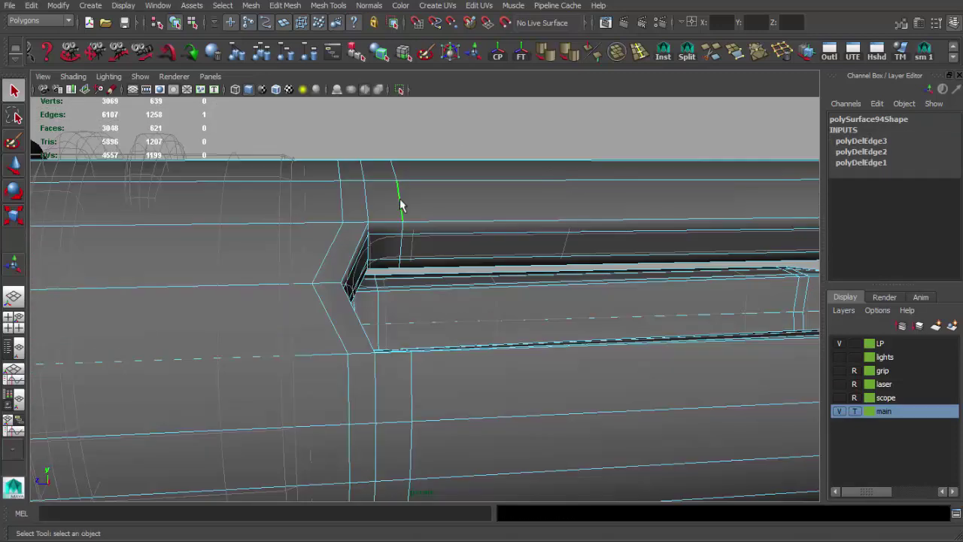
key("Delete")
mouse_move(409, 383)
left_mouse_down("alt")
mouse_move(409, 319)
mouse_move(303, 271)
mouse_move(258, 306)
left_mouse_up("alt")
key("Delete")
key("F8")
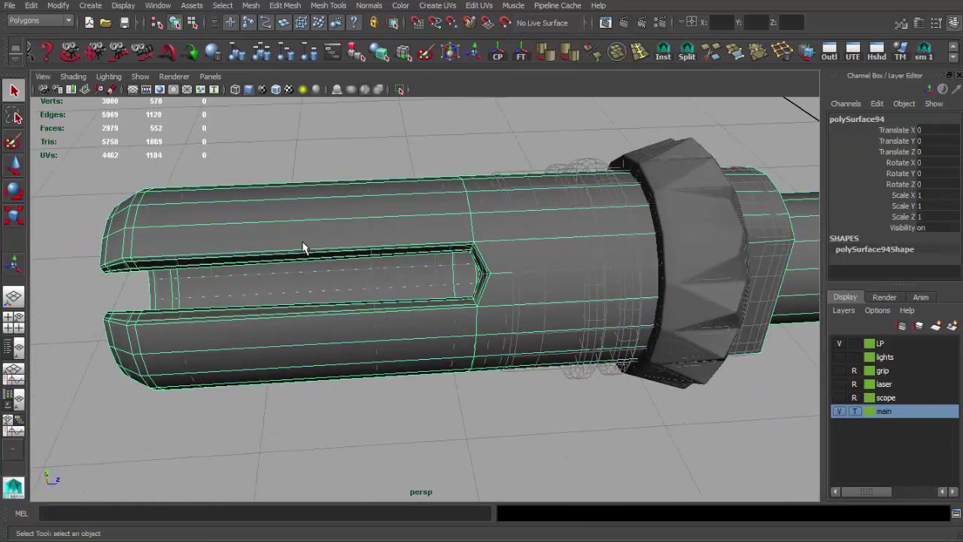
- Delete two redundant edge loops running along the prongs
left_click_drag(303, 243, 377, 229, "alt")
mouse_move(220, 233)
left_mouse_down("alt")
mouse_move(476, 267)
mouse_move(322, 203)
left_mouse_up("alt")
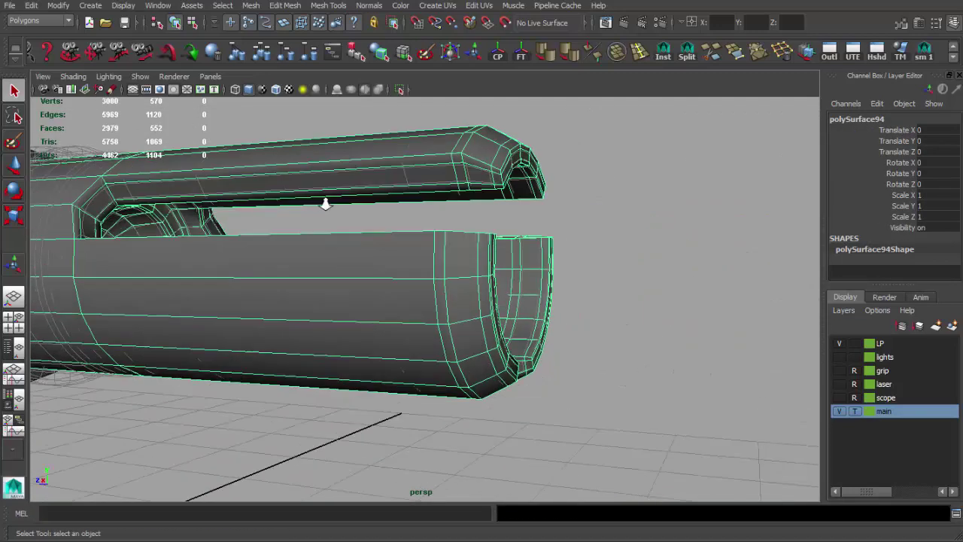
right_click_drag(322, 204, 399, 218, "alt")
key("F8")
double_click(401, 226)
key("Delete")
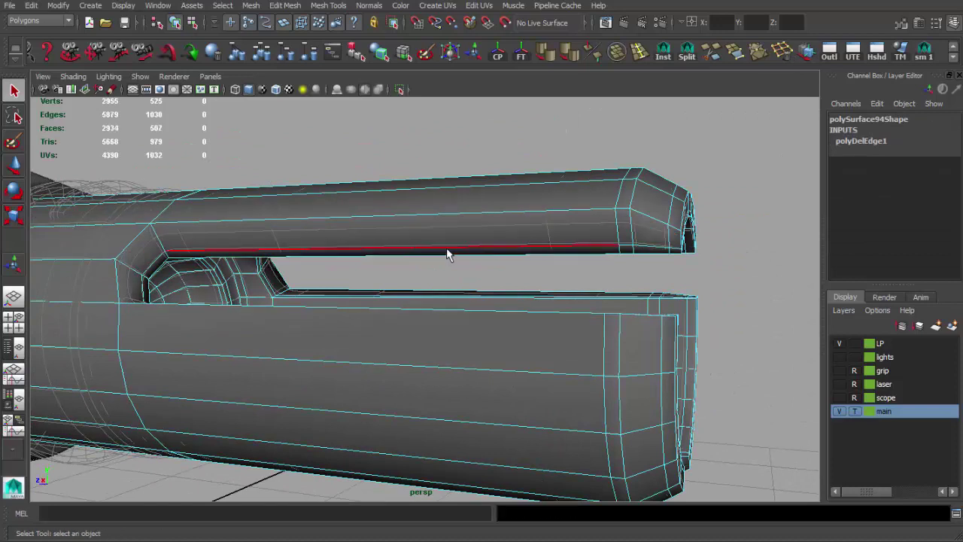
double_click(447, 253)
key("Delete")
mouse_move(522, 230)
left_mouse_down("alt")
mouse_move(322, 241)
mouse_move(451, 279)
mouse_move(363, 279)
left_mouse_up("alt")
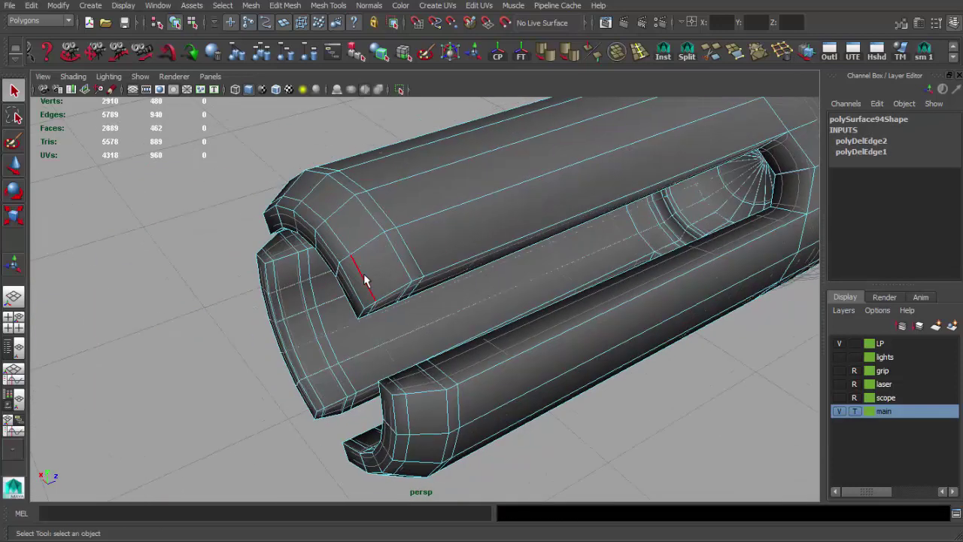
- Delete the upper and lower prong edge loops, undoing the front-end loop deletion
double_click(363, 273)
key("Delete")
double_click(404, 406)
key("Delete")
double_click(301, 360)
key("Delete")
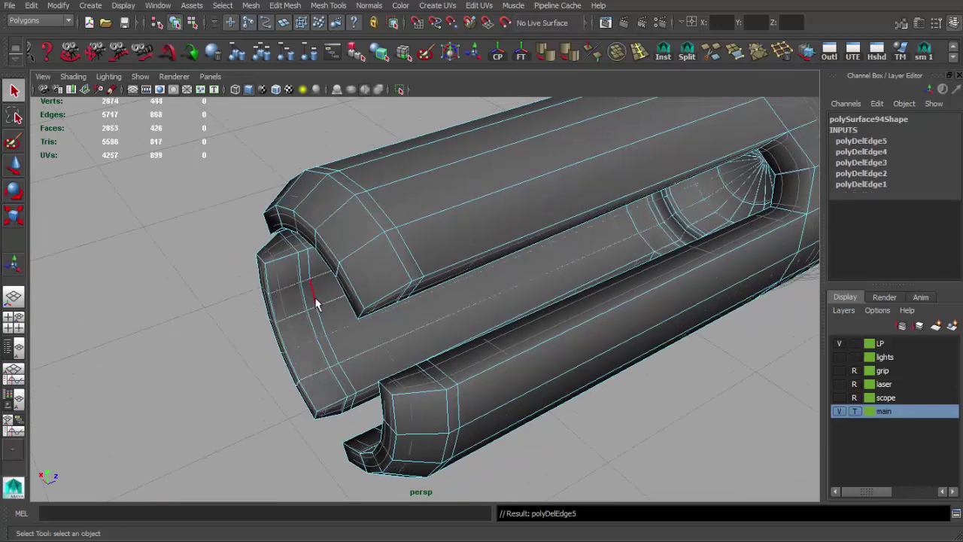
key("ctrl+z")
- Reselect the flash hider, isolate it briefly, then show the scene shaded with wireframe
mouse_move(377, 223)
left_mouse_down("alt")
mouse_move(361, 275)
mouse_move(481, 252)
left_mouse_up("alt")
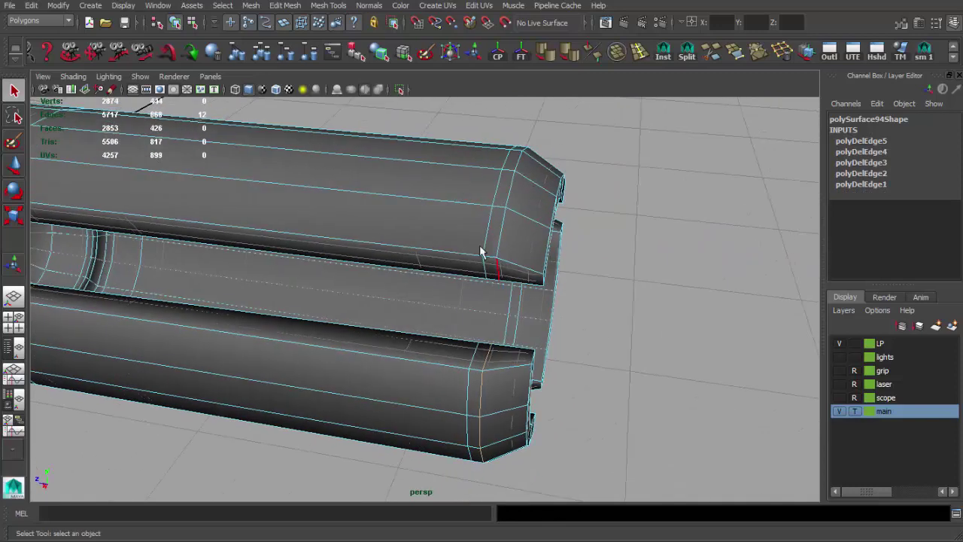
mouse_move(467, 360)
left_mouse_down("alt")
mouse_move(387, 268)
mouse_move(399, 355)
mouse_move(462, 189)
mouse_move(649, 191)
mouse_move(421, 266)
mouse_move(514, 273)
mouse_move(388, 230)
mouse_move(485, 294)
mouse_move(294, 262)
mouse_move(383, 101)
mouse_move(414, 180)
mouse_move(405, 92)
left_mouse_up("alt")
key("F8")
left_click(649, 191)
left_click(513, 273)
key("ctrl+1")
left_click(405, 91)
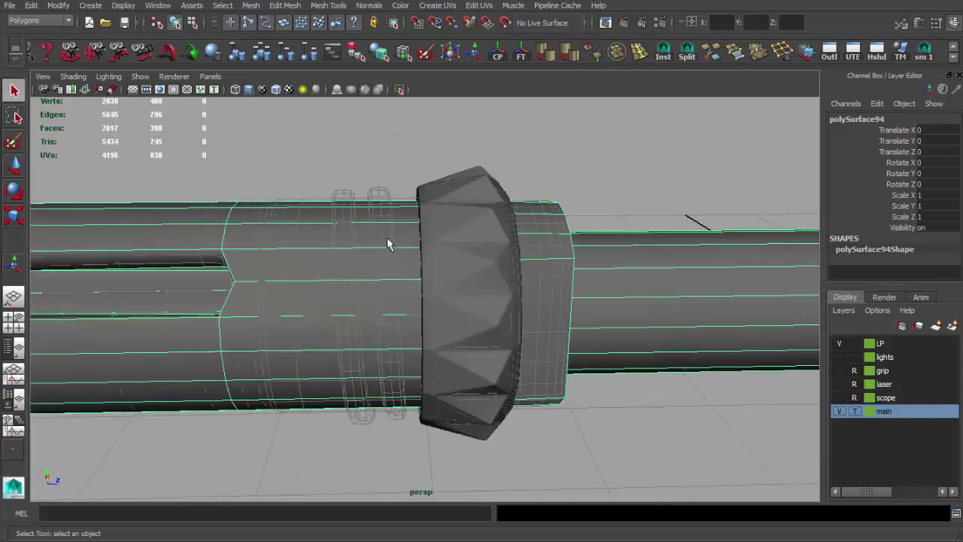
left_click(415, 209)
key("4")
key("5")
- Delete the redundant edges and edge loop on the barrel's end ring
mouse_move(397, 188)
left_mouse_down("alt")
mouse_move(687, 316)
mouse_move(542, 320)
left_mouse_up("alt")
mouse_move(429, 292)
left_mouse_down("alt")
mouse_move(471, 312)
mouse_move(303, 279)
left_mouse_up("alt")
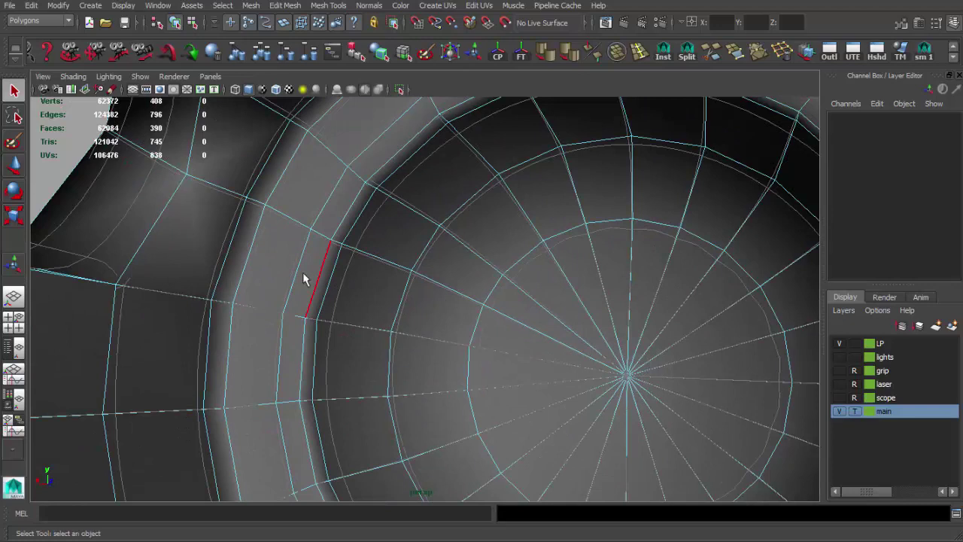
key("Delete")
double_click(366, 208)
key("Delete")
mouse_move(370, 213)
left_mouse_down("alt")
mouse_move(252, 194)
mouse_move(315, 194)
mouse_move(350, 260)
mouse_move(316, 333)
mouse_move(423, 229)
mouse_move(359, 326)
mouse_move(419, 230)
mouse_move(423, 274)
left_mouse_up("alt")
key("Delete")
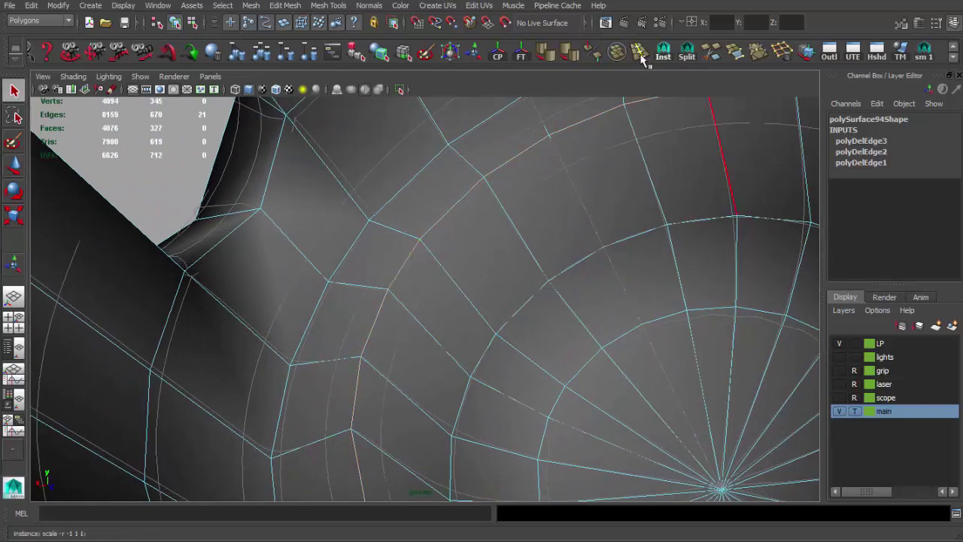
key("F8")
- Soften the edge loop on the flash hider's end face
key("w")
double_click(507, 167)
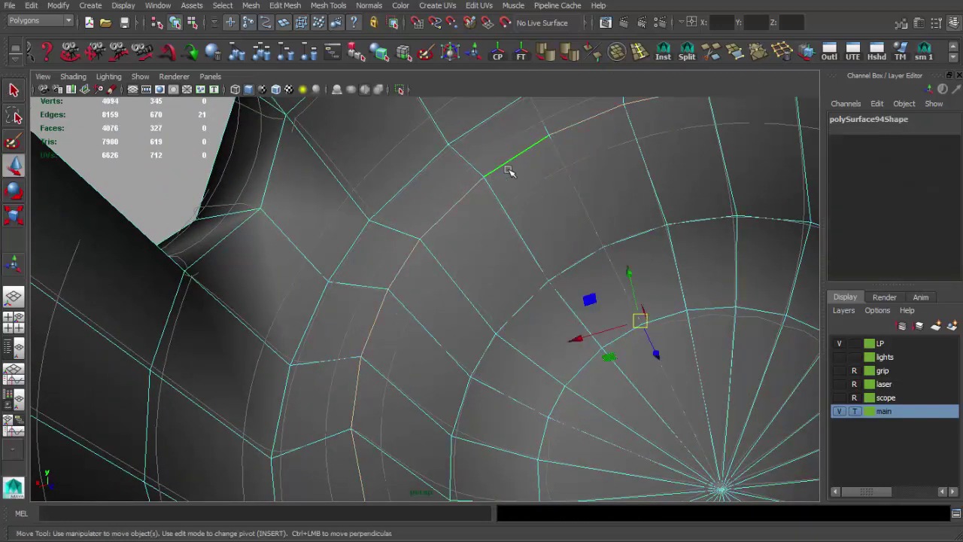
left_click(569, 53)
left_click(433, 159)
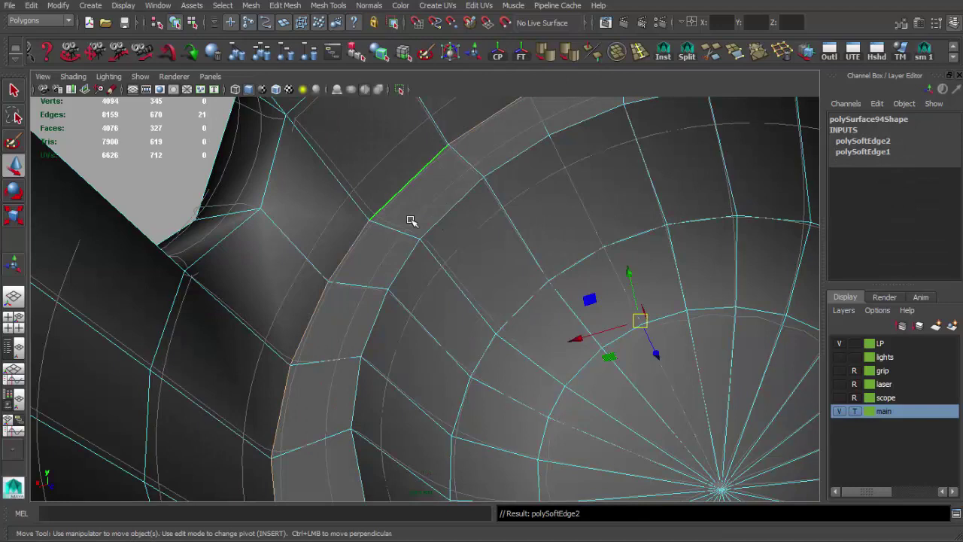
left_click_drag(496, 277, 382, 276, "alt")
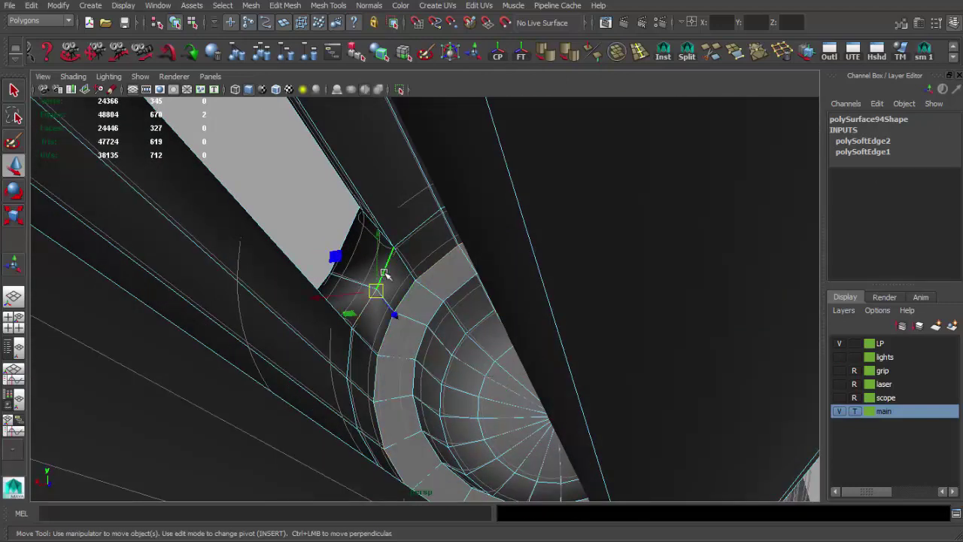
scroll(384, 273, "down", 5)
key("q")
scroll(421, 301, "down", 3)
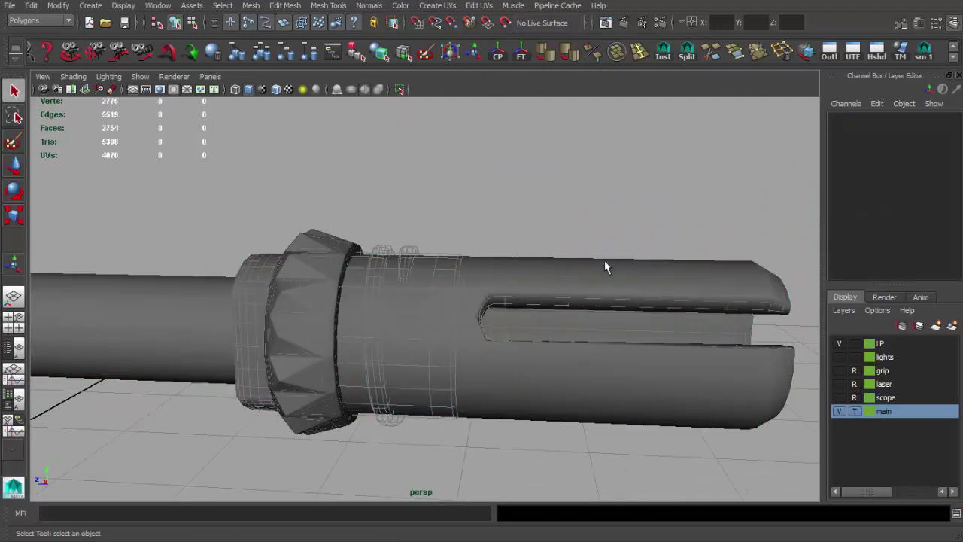
scroll(587, 256, "up", 2)
left_click(637, 263)
scroll(546, 208, "up", 5)
- Soften a series of prong edges on the flash hider
left_click_drag(546, 209, 472, 216, "alt")
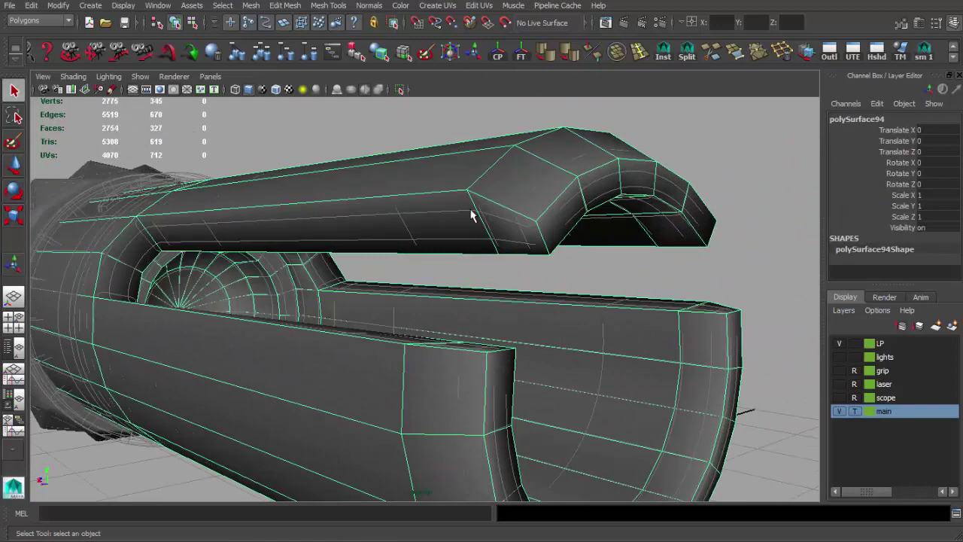
key("F10")
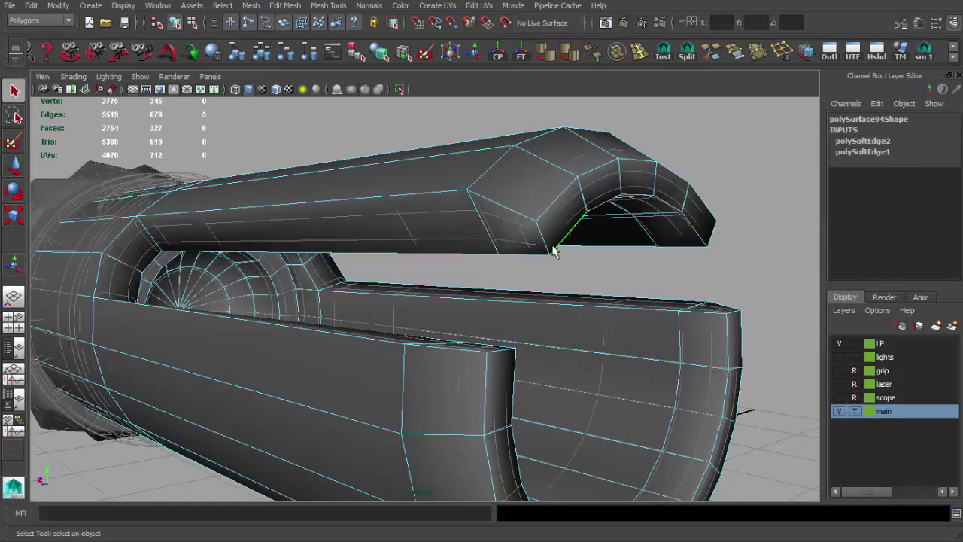
left_click(553, 252)
left_click(569, 197)
left_click_drag(573, 202, 473, 305, "alt")
left_click(471, 309)
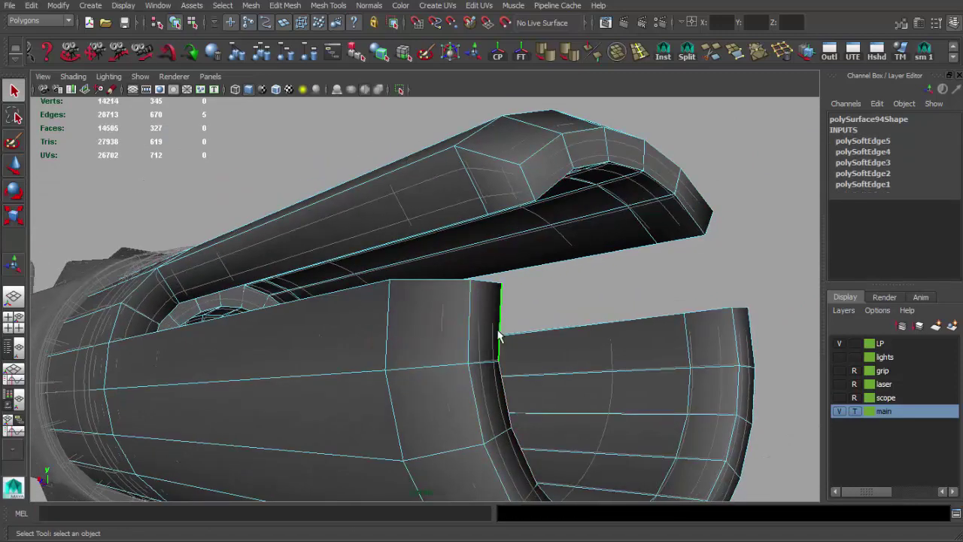
left_click(498, 337)
left_click(730, 344)
left_click(748, 341)
- Soften the remaining prong edges on the underside and close-up areas
mouse_move(748, 340)
left_mouse_down("alt")
mouse_move(612, 206)
mouse_move(562, 373)
left_mouse_up("alt")
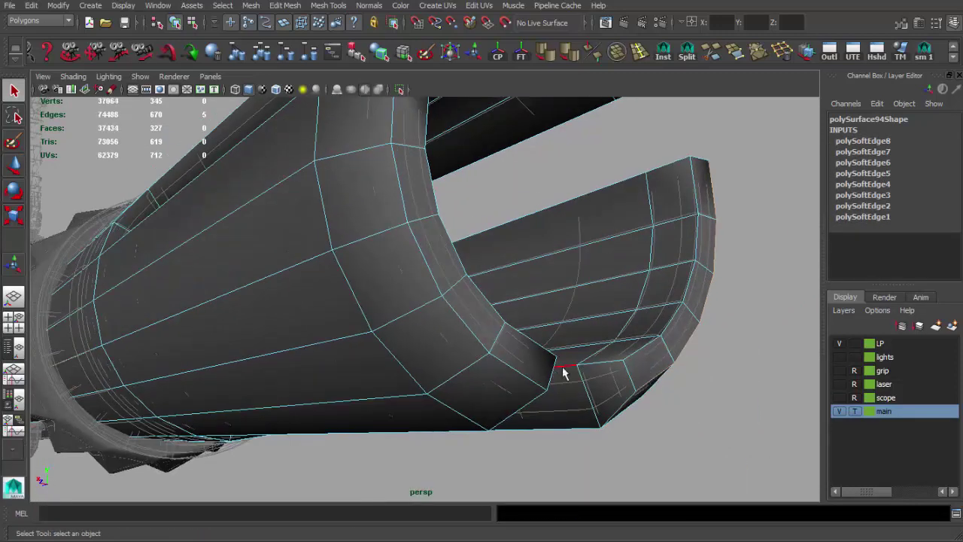
left_click(559, 376)
left_click(630, 380)
left_click(701, 161)
mouse_move(700, 161)
left_mouse_down("alt")
mouse_move(573, 290)
mouse_move(439, 204)
mouse_move(384, 228)
left_mouse_up("alt")
left_click(573, 290)
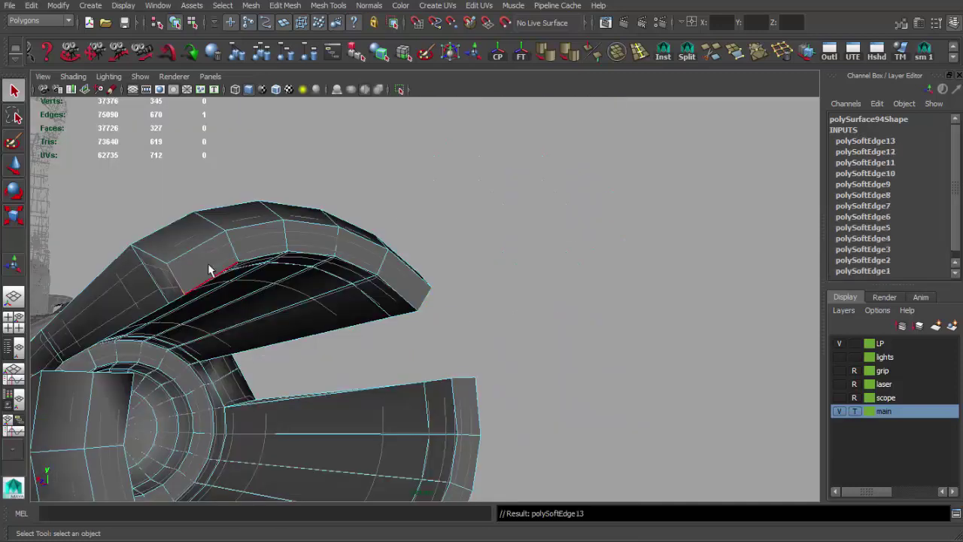
left_click(209, 269)
mouse_move(209, 270)
left_mouse_down("alt")
mouse_move(450, 222)
mouse_move(408, 233)
mouse_move(457, 249)
mouse_move(303, 185)
left_mouse_up("alt")
left_click(449, 222)
mouse_move(349, 309)
left_mouse_down("alt")
mouse_move(389, 339)
mouse_move(325, 257)
left_mouse_up("alt")
- Soften the lower slot edges and the long slot edges on the upper piece
left_click(312, 279)
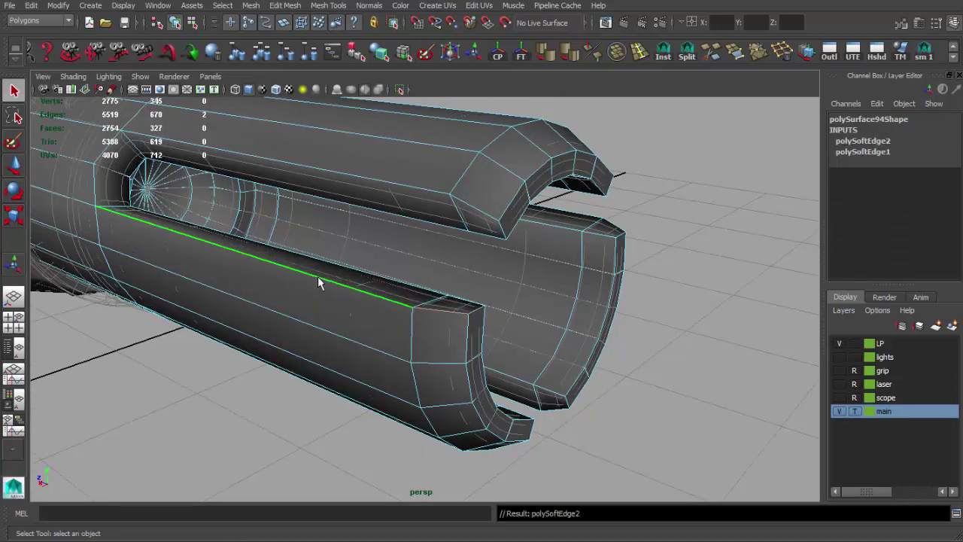
left_click(419, 218)
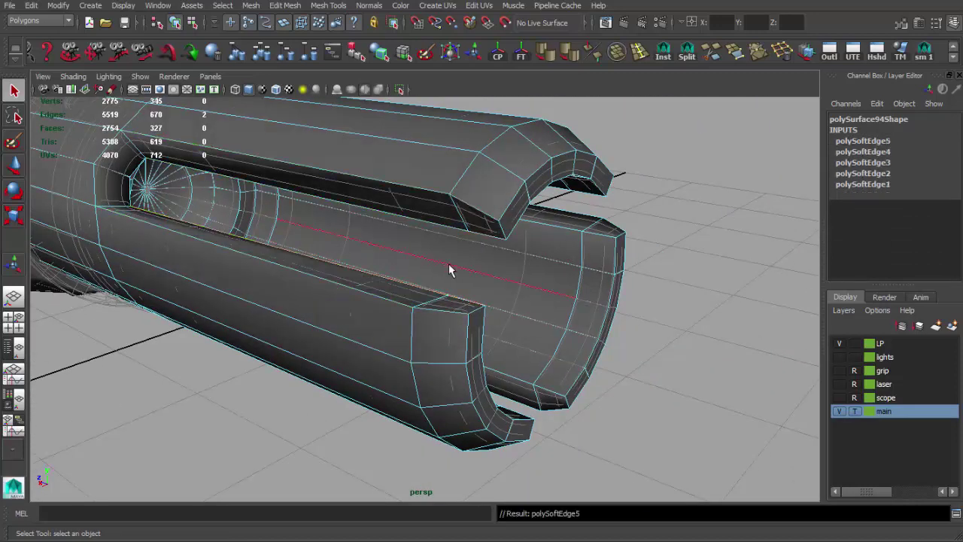
left_click(577, 221)
left_click_drag(576, 221, 484, 162, "alt")
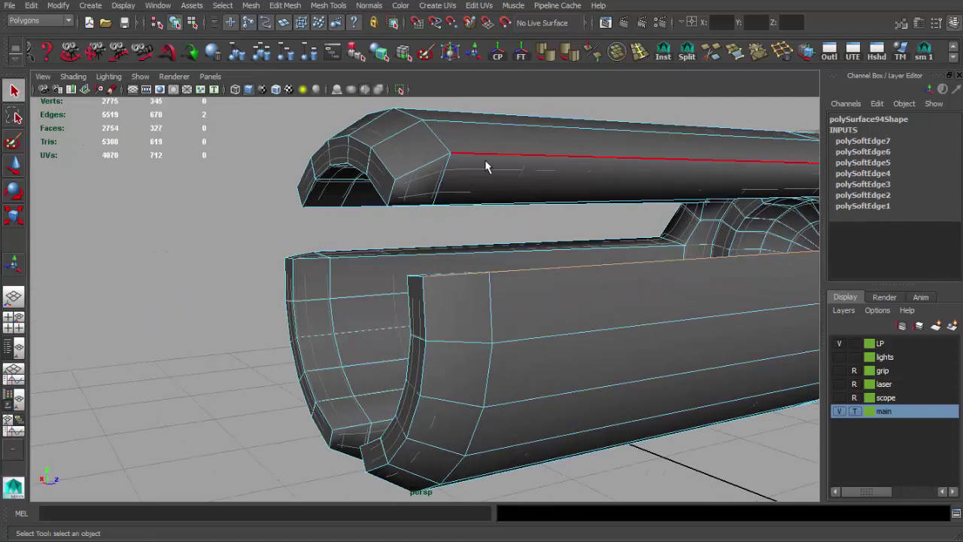
left_click(468, 201)
left_click(420, 197)
mouse_move(421, 197)
left_mouse_down("alt")
mouse_move(489, 263)
mouse_move(520, 241)
mouse_move(506, 273)
mouse_move(287, 340)
left_mouse_up("alt")
left_click(507, 256)
key("g")
left_click(278, 298)
key("g")
- Soften the top slot edge, the full slot edge loop and edges down the barrel
mouse_move(279, 297)
left_mouse_down("alt")
mouse_move(326, 275)
mouse_move(411, 271)
mouse_move(429, 181)
left_mouse_up("alt")
left_click(429, 174)
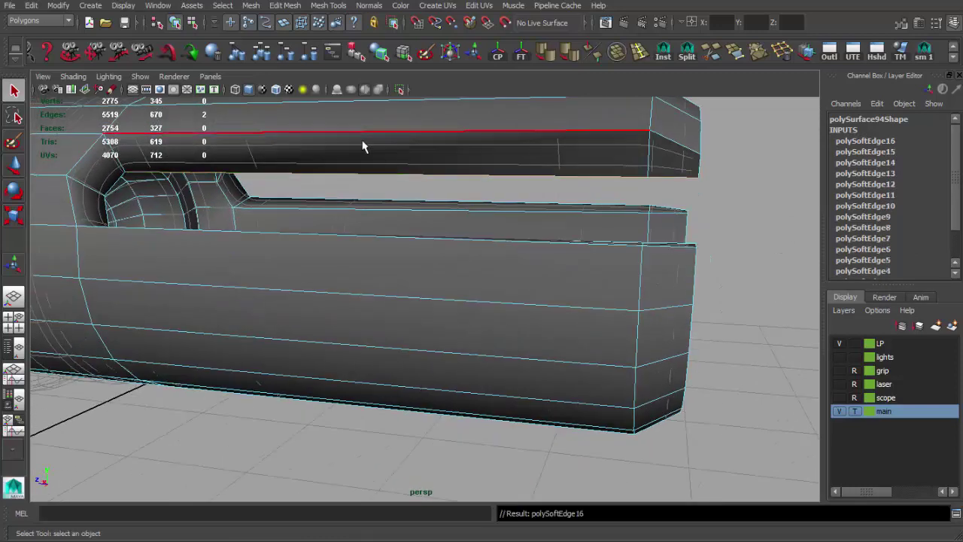
left_click_drag(327, 186, 429, 207, "alt")
key("g")
double_click(424, 254)
key("g")
left_click_drag(424, 255, 443, 259, "alt")
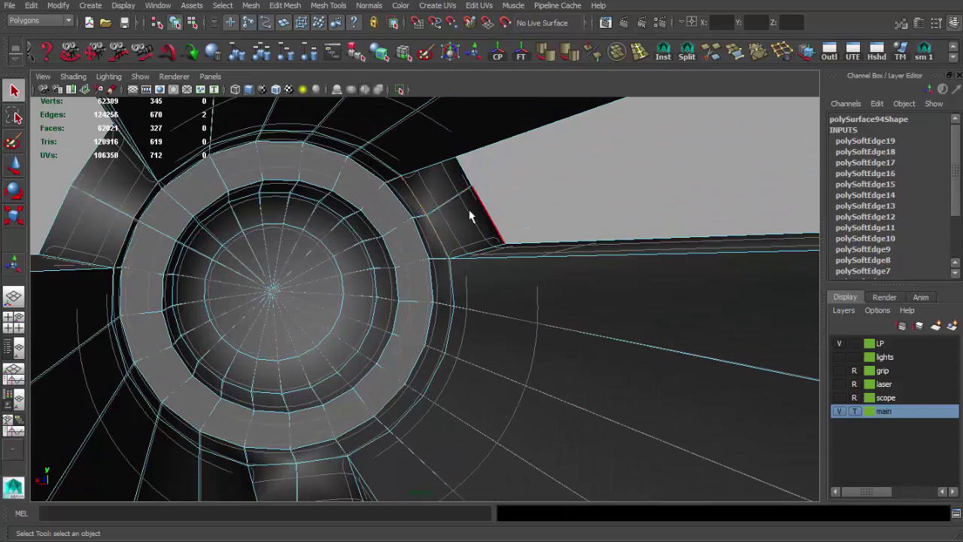
key("g")
mouse_move(483, 221)
left_mouse_down("alt")
mouse_move(406, 291)
mouse_move(429, 236)
mouse_move(446, 254)
mouse_move(213, 158)
mouse_move(127, 194)
mouse_move(208, 157)
mouse_move(329, 199)
mouse_move(376, 308)
mouse_move(461, 300)
mouse_move(398, 279)
mouse_move(489, 289)
mouse_move(372, 227)
mouse_move(281, 254)
mouse_move(193, 253)
mouse_move(365, 227)
mouse_move(351, 205)
mouse_move(290, 247)
mouse_move(372, 236)
mouse_move(420, 185)
mouse_move(163, 226)
mouse_move(299, 191)
mouse_move(311, 251)
mouse_move(576, 395)
mouse_move(659, 343)
mouse_move(376, 276)
mouse_move(352, 296)
left_mouse_up("alt")
key("g")
- Select the slotted barrel piece and isolate it to inspect the softened slot
left_click(462, 301)
right_click_drag(352, 296, 389, 335, "alt")
mouse_move(389, 336)
left_mouse_down("alt")
mouse_move(338, 323)
mouse_move(406, 331)
left_mouse_up("alt")
right_click_drag(406, 331, 434, 344, "alt")
mouse_move(434, 344)
left_mouse_down("alt")
mouse_move(451, 311)
mouse_move(455, 336)
left_mouse_up("alt")
key("ctrl+1")
left_click(464, 156)
mouse_move(464, 157)
left_mouse_down("alt")
mouse_move(383, 249)
mouse_move(293, 254)
mouse_move(339, 243)
mouse_move(295, 297)
mouse_move(372, 224)
left_mouse_up("alt")
left_click(292, 253)
- Select and delete two surplus edges on the barrel's round end face
right_click_drag(372, 223, 395, 189, "alt")
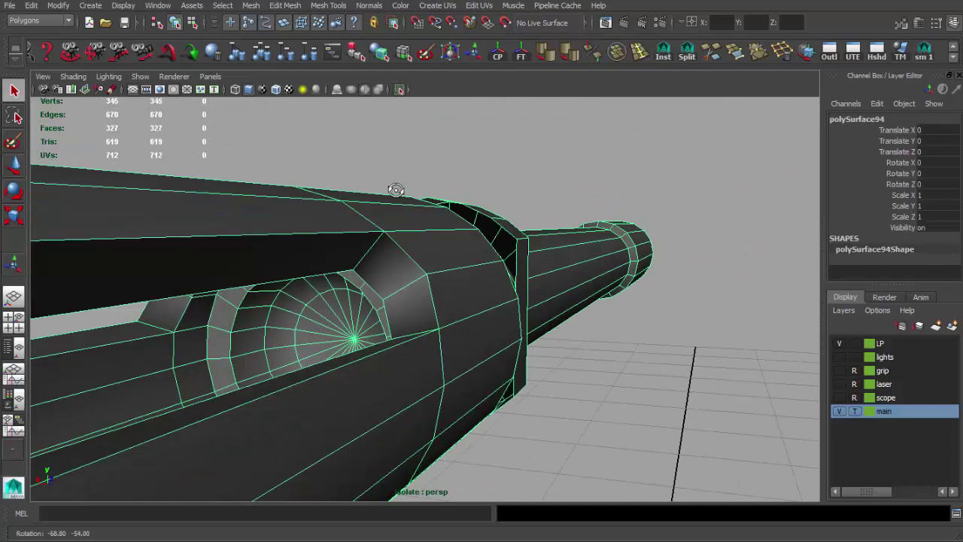
left_click_drag(395, 188, 323, 243, "alt")
mouse_move(323, 243)
right_mouse_down("alt")
mouse_move(389, 293)
mouse_move(344, 308)
right_mouse_up("alt")
left_click(209, 279)
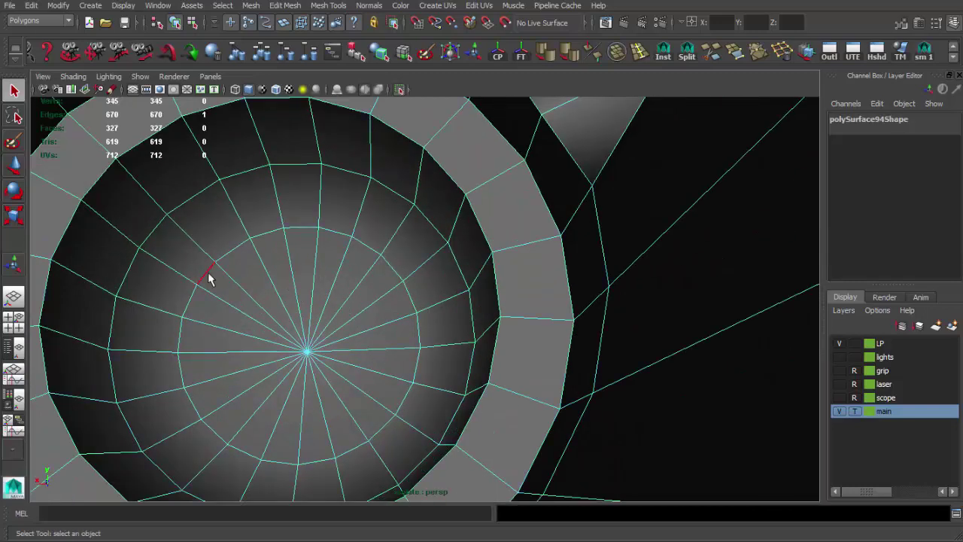
left_click(243, 211)
right_click_drag(230, 219, 582, 355, "alt")
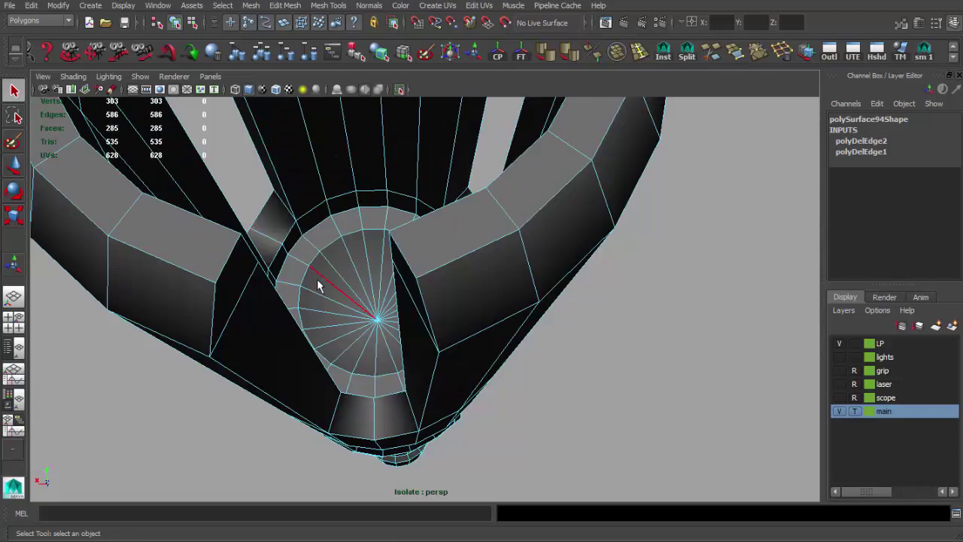
key("F8")
- Review the lighter barrel from several angles, reselecting it and examining its slotted side
mouse_move(582, 348)
left_mouse_down("alt")
mouse_move(451, 322)
mouse_move(269, 243)
left_mouse_up("alt")
right_click_drag(268, 242, 419, 279, "alt")
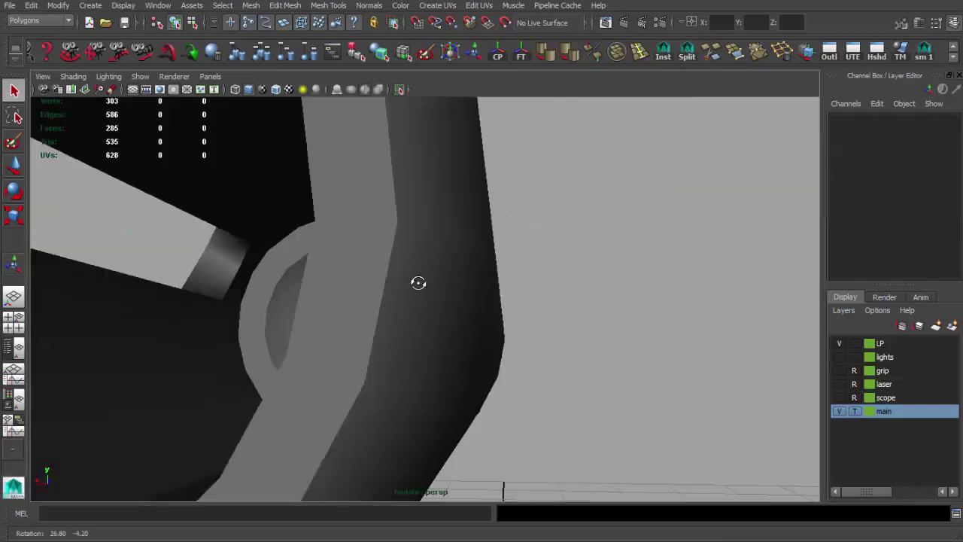
left_click_drag(418, 279, 340, 290, "alt")
left_click(311, 258)
right_click_drag(333, 239, 527, 221, "alt")
left_click_drag(527, 221, 429, 215, "alt")
right_click_drag(429, 215, 430, 298, "alt")
left_click(377, 226)
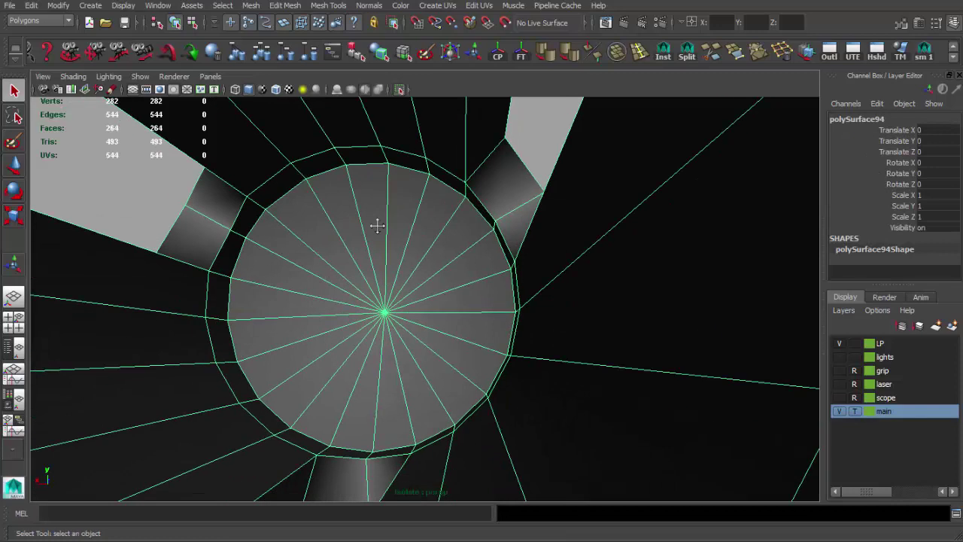
right_click_drag(344, 239, 351, 221, "alt")
mouse_move(350, 221)
left_mouse_down("alt")
mouse_move(208, 249)
mouse_move(359, 232)
left_mouse_up("alt")
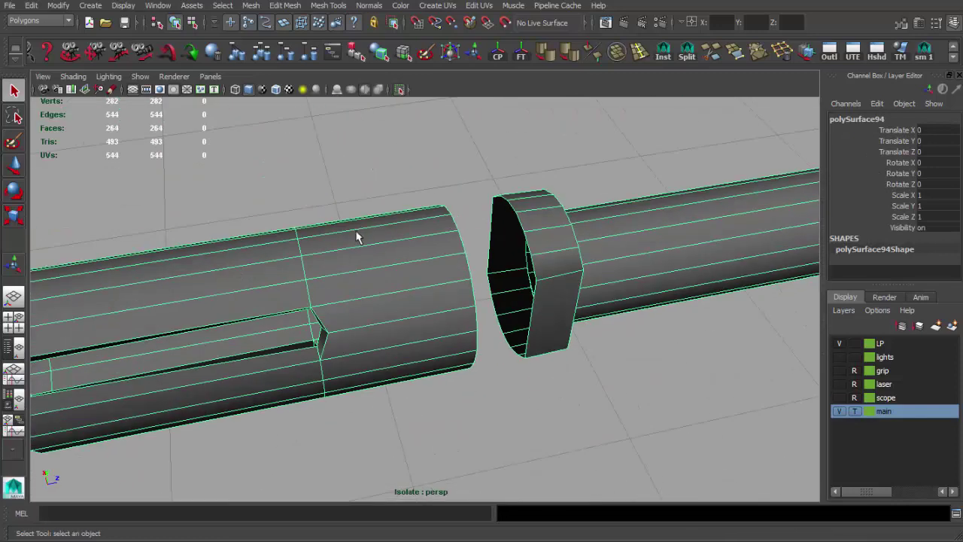
right_click_drag(358, 232, 509, 199, "alt")
mouse_move(508, 200)
left_mouse_down("alt")
mouse_move(426, 140)
mouse_move(429, 215)
left_mouse_up("alt")
right_click_drag(429, 215, 432, 241, "alt")
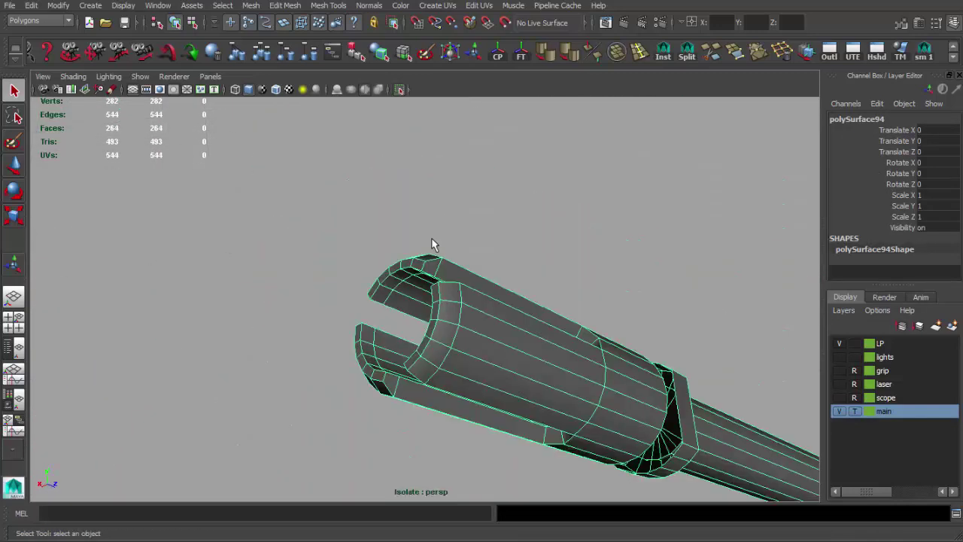
left_click_drag(431, 241, 318, 209, "alt")
- Isolate two shell faces of the slotted cylinder and pick a vertex in wireframe view
key("F11")
left_click_drag(373, 242, 391, 190, "alt")
mouse_move(390, 190)
right_mouse_down("alt")
mouse_move(428, 230)
mouse_move(382, 151)
right_mouse_up("alt")
left_click(368, 248)
left_click(471, 325)
left_click(398, 90)
left_click_drag(382, 150, 400, 212, "alt")
key("F9")
key("w")
left_click(433, 214)
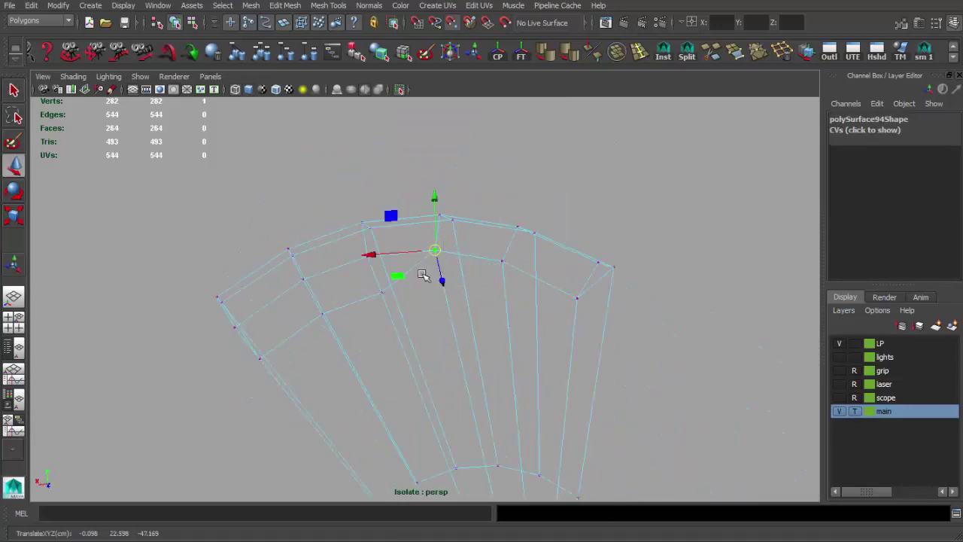
- Merge the first shell's selected vertices and bring back the full shaded model
mouse_move(324, 316)
left_mouse_down("alt")
mouse_move(387, 323)
mouse_move(370, 302)
left_mouse_up("alt")
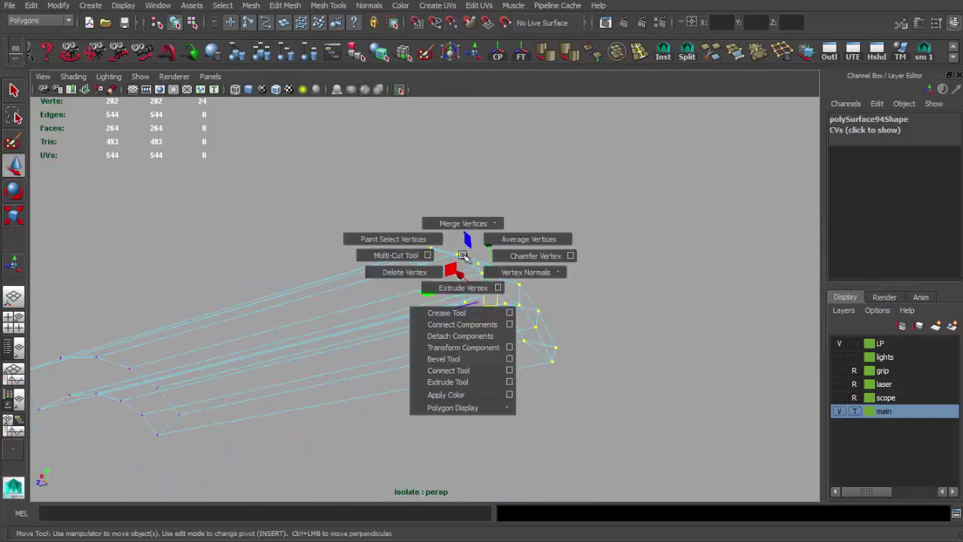
right_click_drag(451, 278, 516, 206, "shift")
key("5")
key("F8")
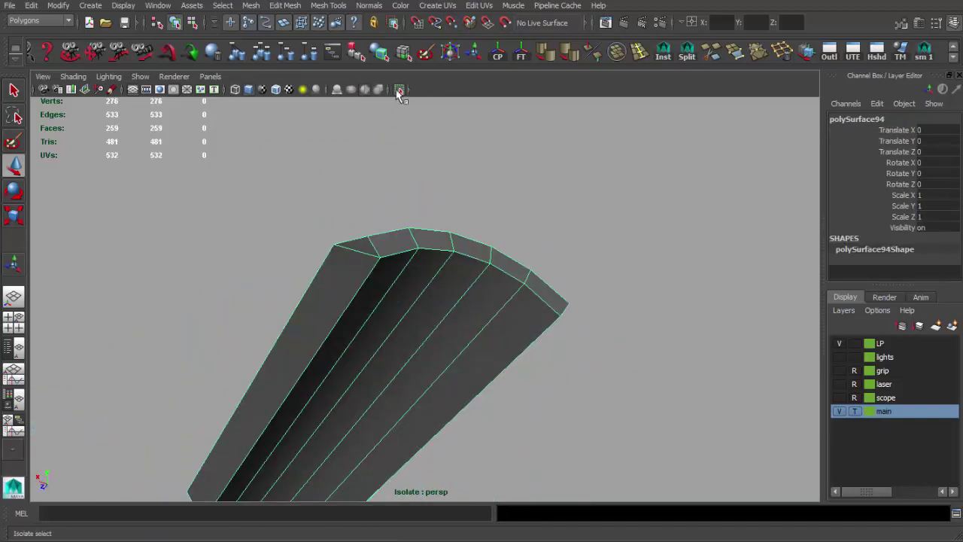
left_click(399, 90)
left_click_drag(296, 269, 419, 189, "alt")
- Isolate the next shell piece of the barrel by its faces
key("F11")
mouse_move(476, 291)
left_mouse_down("alt")
mouse_move(608, 322)
mouse_move(483, 264)
left_mouse_up("alt")
left_click(542, 350)
mouse_move(541, 351)
left_mouse_down("alt")
mouse_move(459, 235)
mouse_move(531, 263)
left_mouse_up("alt")
left_click(397, 90)
right_click_drag(441, 230, 481, 326, "alt")
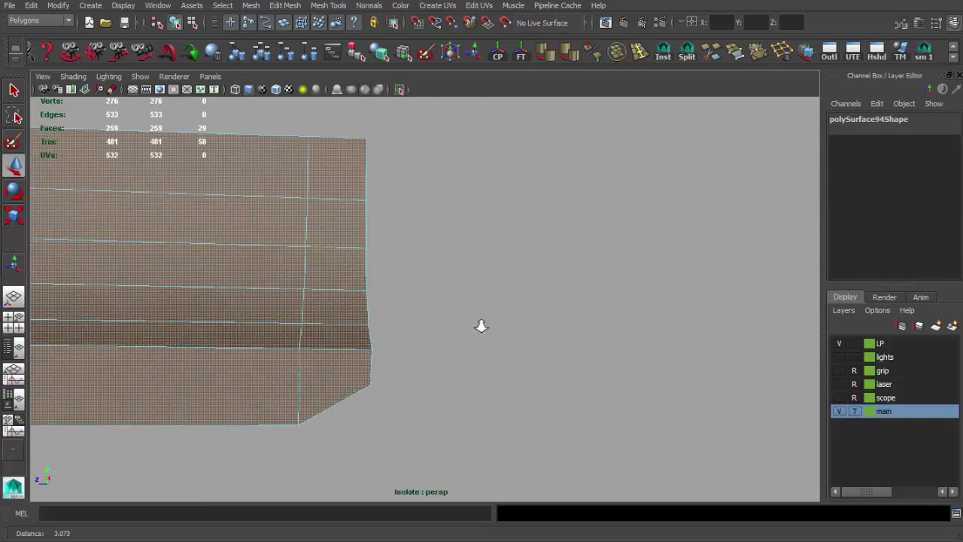
left_click_drag(481, 326, 501, 298, "alt")
middle_click_drag(390, 129, 419, 208, "alt")
- Select this shell's end vertices and merge them
key("F9")
left_click(420, 219)
key("w")
left_click_drag(420, 219, 463, 279, "alt")
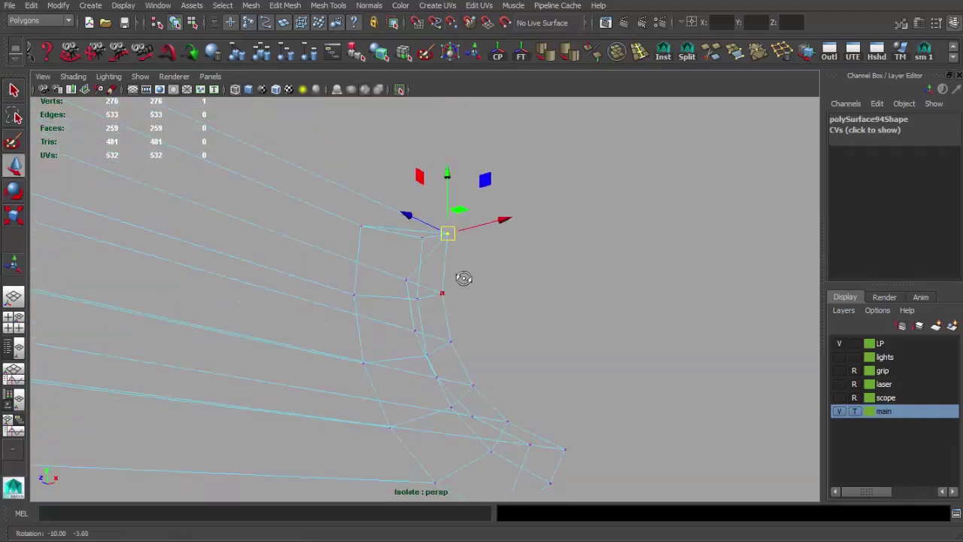
left_click_drag(477, 361, 445, 323, "alt")
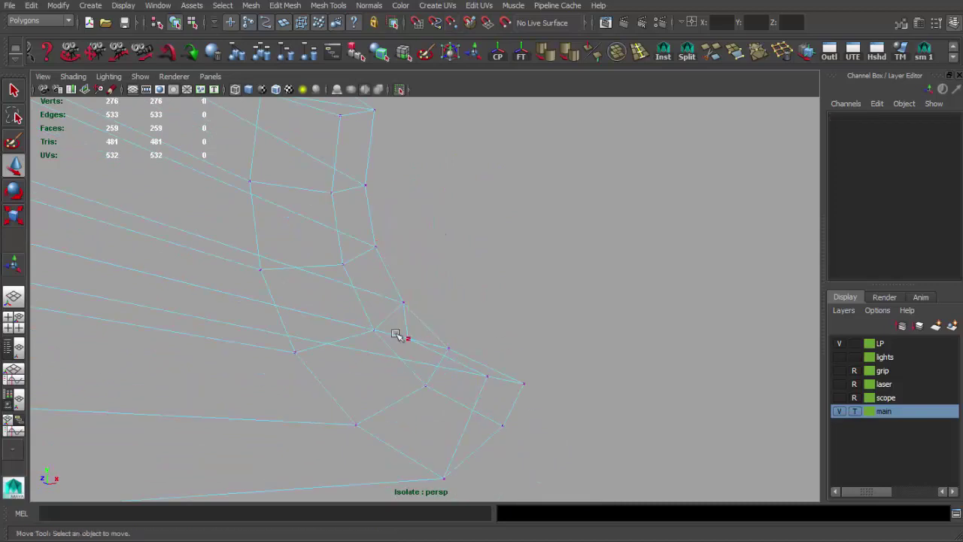
right_click_drag(369, 279, 367, 250, "shift")
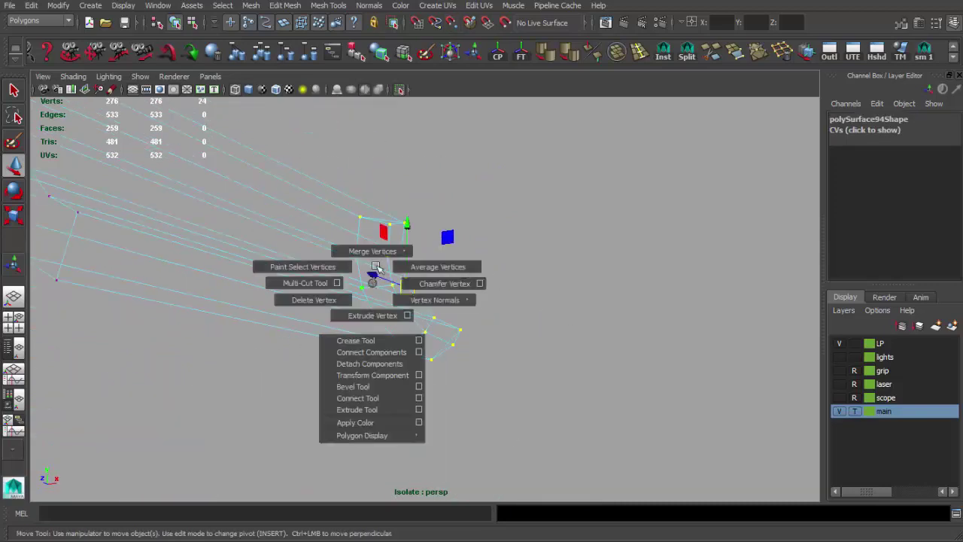
key("F8")
- Show the full model again and isolate the left shell piece
mouse_move(397, 301)
left_mouse_down("alt")
mouse_move(490, 361)
mouse_move(473, 222)
mouse_move(285, 294)
mouse_move(413, 258)
mouse_move(357, 253)
left_mouse_up("alt")
key("ctrl+1")
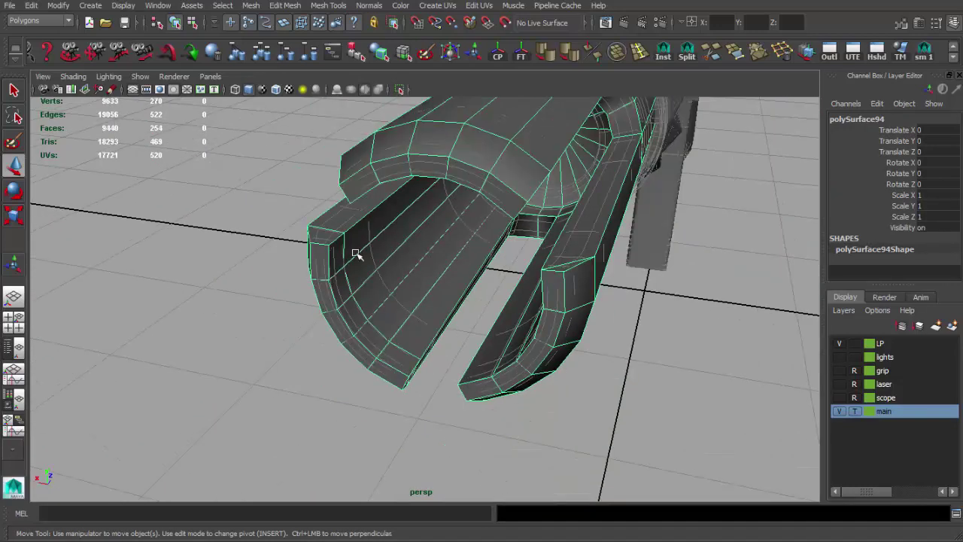
key("ctrl+F11")
left_click_drag(422, 397, 421, 396)
key("ctrl+1")
scroll(544, 299, "up", 5)
scroll(618, 307, "up", 3)
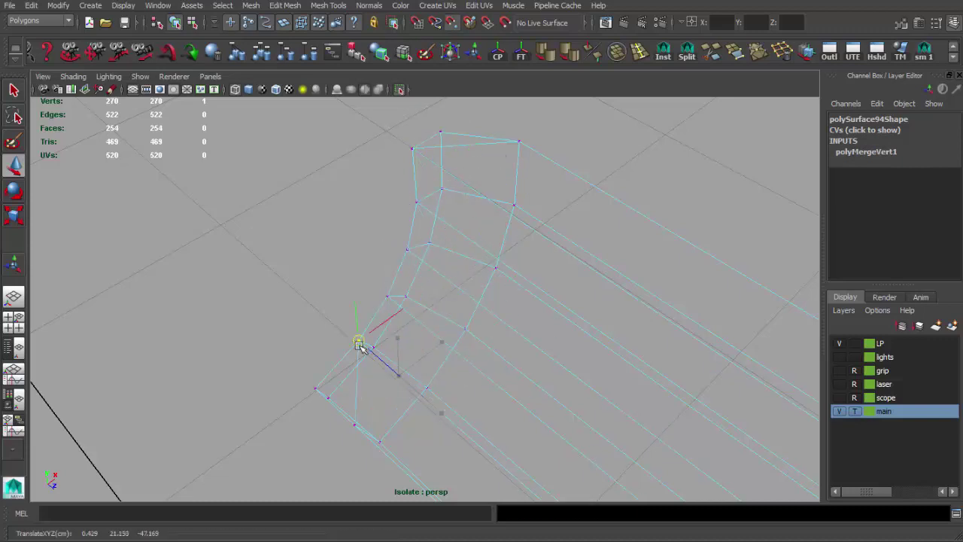
mouse_move(308, 391)
left_mouse_down("alt")
mouse_move(398, 327)
mouse_move(449, 329)
left_mouse_up("alt")
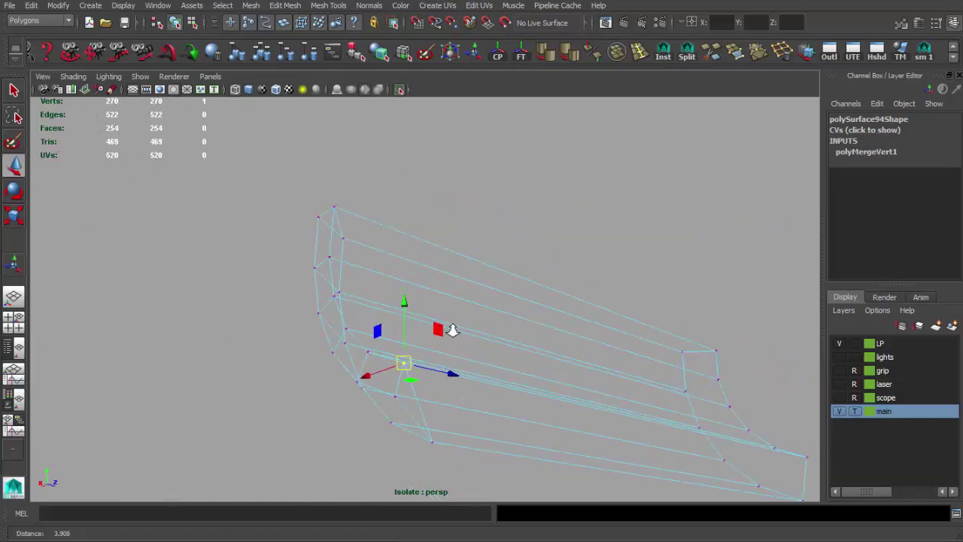
- Merge the left shell's loose end vertices and restore the full model
key("5")
right_click_drag(448, 341, 516, 289, "shift")
key("q")
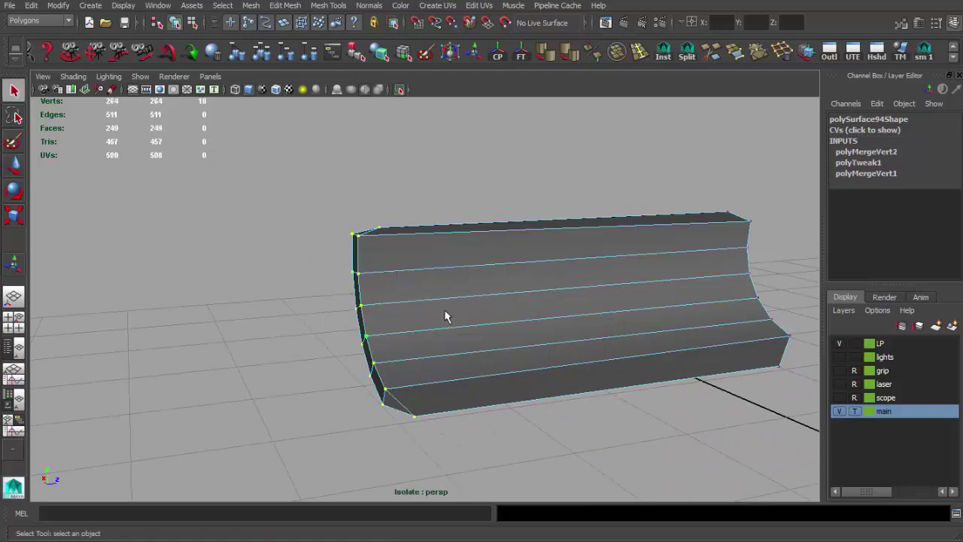
left_click(286, 318)
scroll(428, 299, "up", 5)
mouse_move(428, 299)
left_mouse_down("alt")
mouse_move(489, 337)
mouse_move(377, 352)
mouse_move(318, 267)
left_mouse_up("alt")
left_click(399, 89)
- Select the barrel piece and inspect its edges from several angles
mouse_move(406, 111)
left_mouse_down("alt")
mouse_move(399, 237)
mouse_move(442, 262)
mouse_move(292, 226)
mouse_move(426, 253)
mouse_move(386, 279)
mouse_move(349, 264)
mouse_move(486, 252)
mouse_move(456, 256)
left_mouse_up("alt")
scroll(322, 246, "down", 3)
scroll(449, 253, "up", 3)
left_click(421, 267)
scroll(349, 264, "up", 5)
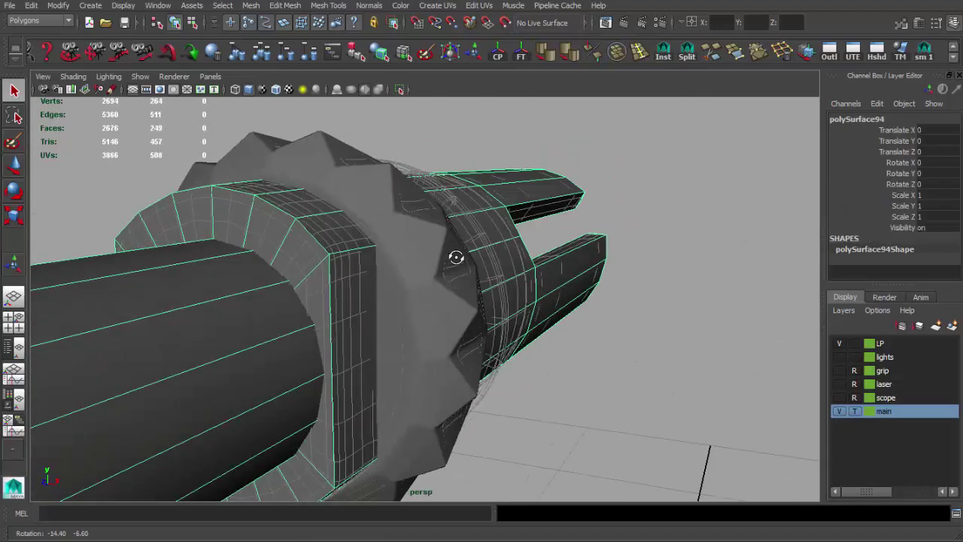
key("F10")
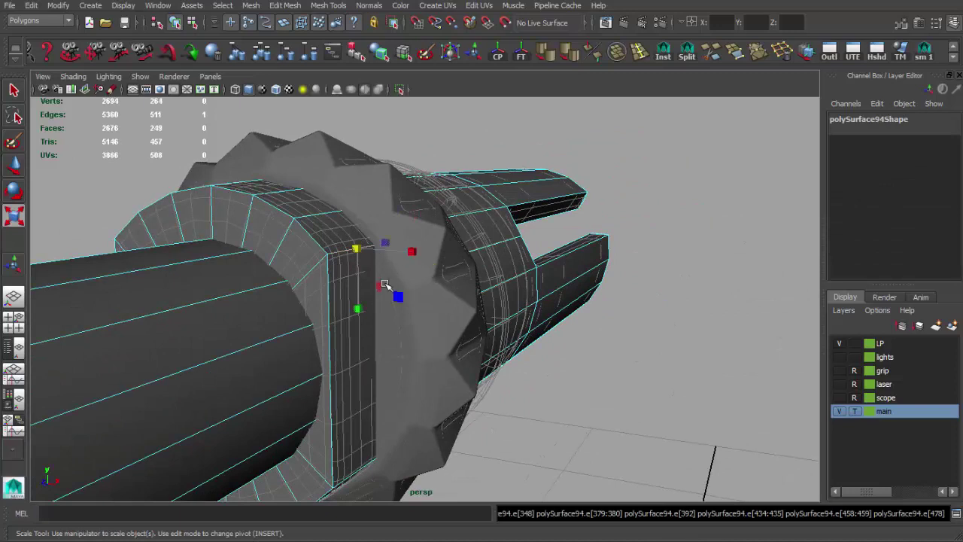
mouse_move(356, 250)
left_mouse_down("alt")
mouse_move(516, 303)
mouse_move(270, 310)
left_mouse_up("alt")
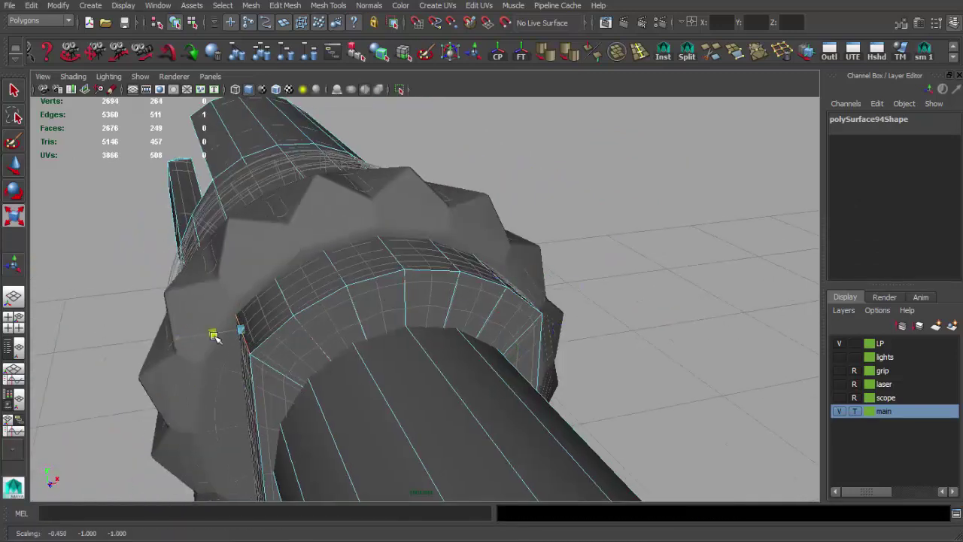
mouse_move(200, 336)
left_mouse_down("alt")
mouse_move(318, 210)
mouse_move(359, 248)
mouse_move(448, 258)
left_mouse_up("alt")
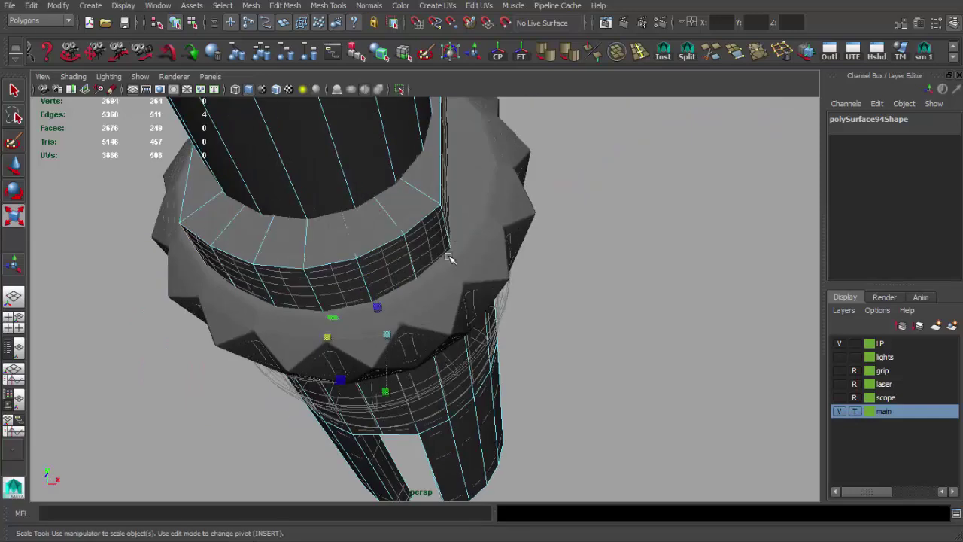
mouse_move(504, 227)
left_mouse_down("alt")
mouse_move(366, 251)
mouse_move(382, 241)
mouse_move(211, 215)
mouse_move(455, 301)
mouse_move(343, 230)
mouse_move(311, 262)
left_mouse_up("alt")
key("F8")
- Clear the selection and hide the main layer in the Layer Editor
left_click(263, 254)
mouse_move(263, 254)
right_mouse_down("alt")
mouse_move(389, 204)
mouse_move(430, 253)
right_mouse_up("alt")
left_click(400, 232)
left_click_drag(429, 254, 327, 240, "alt")
right_click_drag(328, 240, 271, 172, "alt")
mouse_move(270, 172)
left_mouse_down("alt")
mouse_move(320, 168)
mouse_move(311, 146)
left_mouse_up("alt")
mouse_move(311, 145)
right_mouse_down("alt")
mouse_move(297, 184)
mouse_move(248, 150)
right_mouse_up("alt")
left_click_drag(248, 150, 316, 195, "alt")
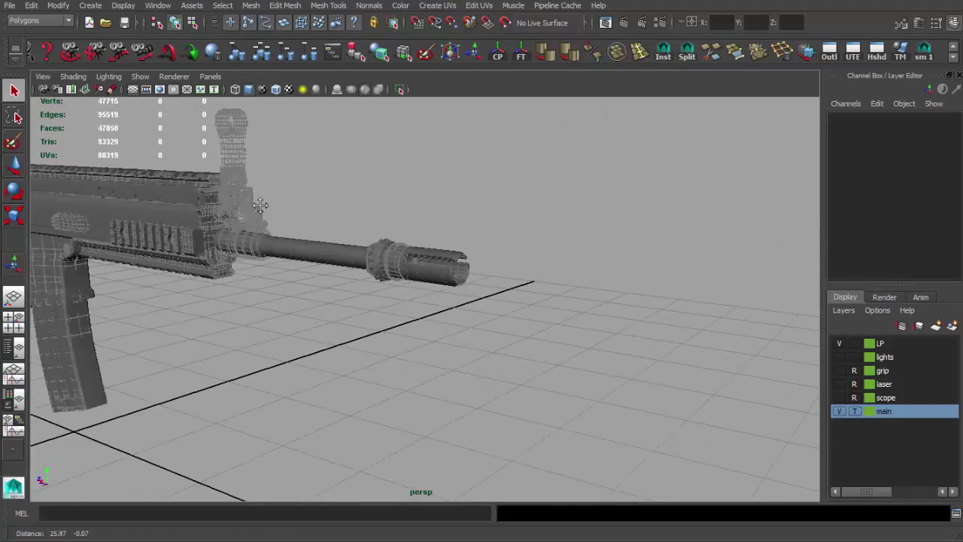
right_click_drag(316, 196, 361, 226, "alt")
left_click(839, 411)
- Select the faceted ring around the barrel's muzzle and frame it
mouse_move(777, 382)
left_mouse_down("alt")
mouse_move(584, 264)
mouse_move(629, 275)
left_mouse_up("alt")
mouse_move(629, 275)
right_mouse_down("alt")
mouse_move(542, 288)
mouse_move(221, 258)
right_mouse_up("alt")
mouse_move(221, 258)
left_mouse_down("alt")
mouse_move(533, 324)
mouse_move(421, 286)
left_mouse_up("alt")
mouse_move(422, 285)
right_mouse_down("alt")
mouse_move(350, 264)
mouse_move(503, 268)
right_mouse_up("alt")
left_click(441, 268)
key("f")
mouse_move(503, 268)
left_mouse_down("alt")
mouse_move(480, 242)
mouse_move(673, 241)
mouse_move(534, 222)
mouse_move(548, 204)
mouse_move(512, 214)
left_mouse_up("alt")
- Select the ring's vertices and set the Merge Vertices threshold to 10
key("F9")
mouse_move(513, 214)
right_mouse_down("alt")
mouse_move(376, 226)
mouse_move(451, 241)
right_mouse_up("alt")
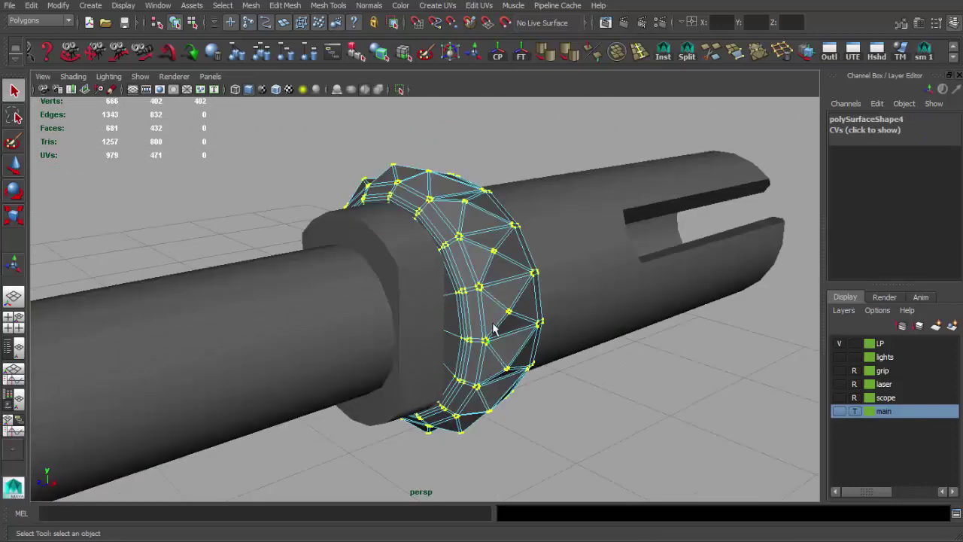
left_click_drag(451, 240, 422, 238, "alt")
mouse_move(422, 239)
right_mouse_down("shift")
mouse_move(489, 239)
mouse_move(431, 197)
right_mouse_up("shift")
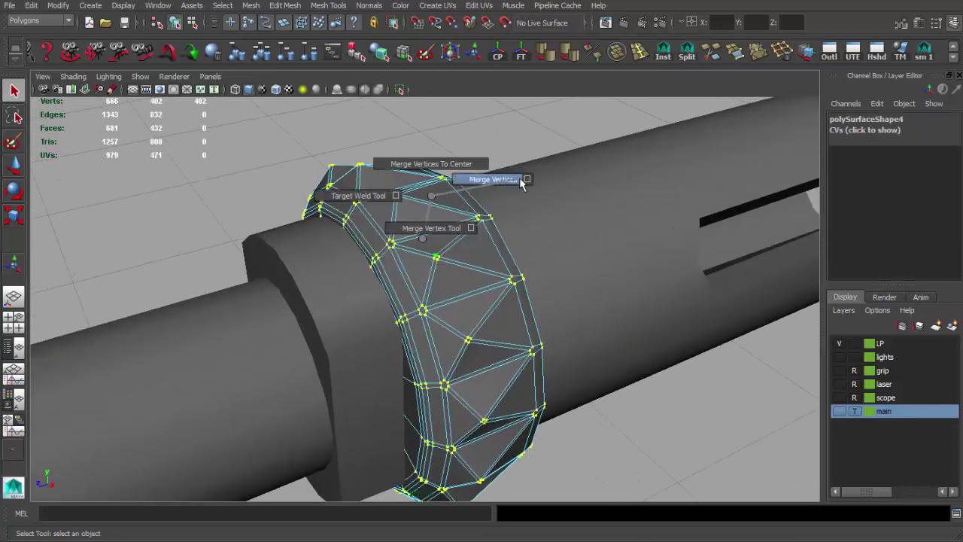
right_click_drag(521, 181, 527, 179, "shift")
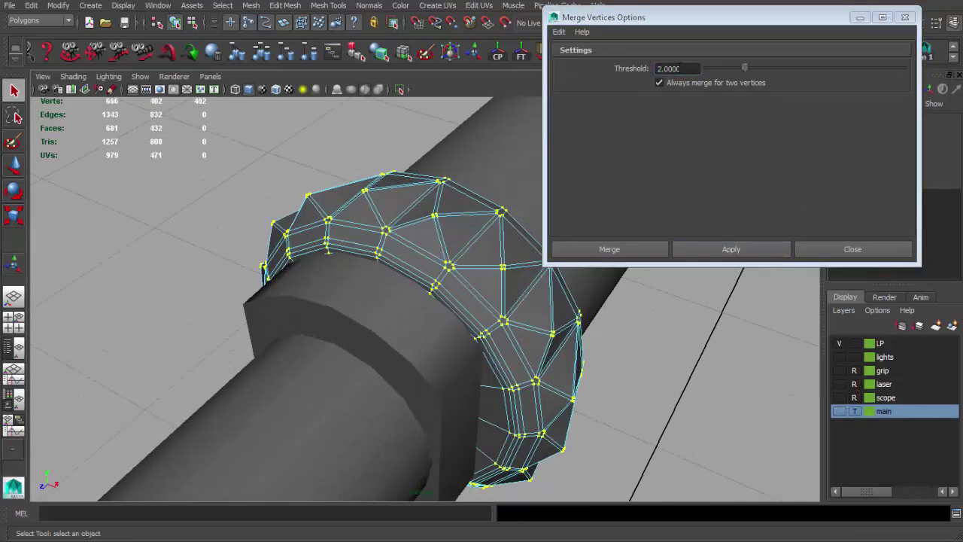
double_click(677, 69)
type("10")
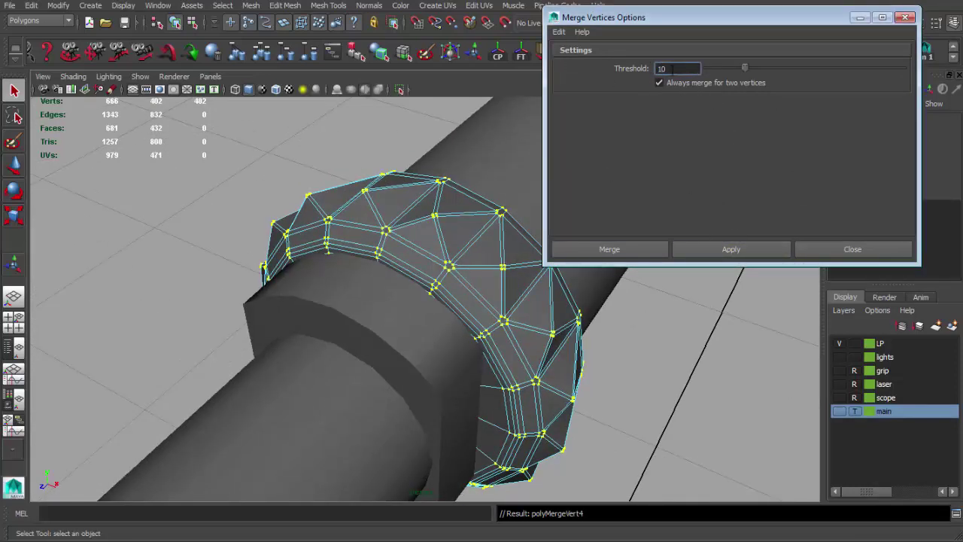
left_click(819, 254)
- Reselect all of the collar ring's vertices and merge them
key("F8")
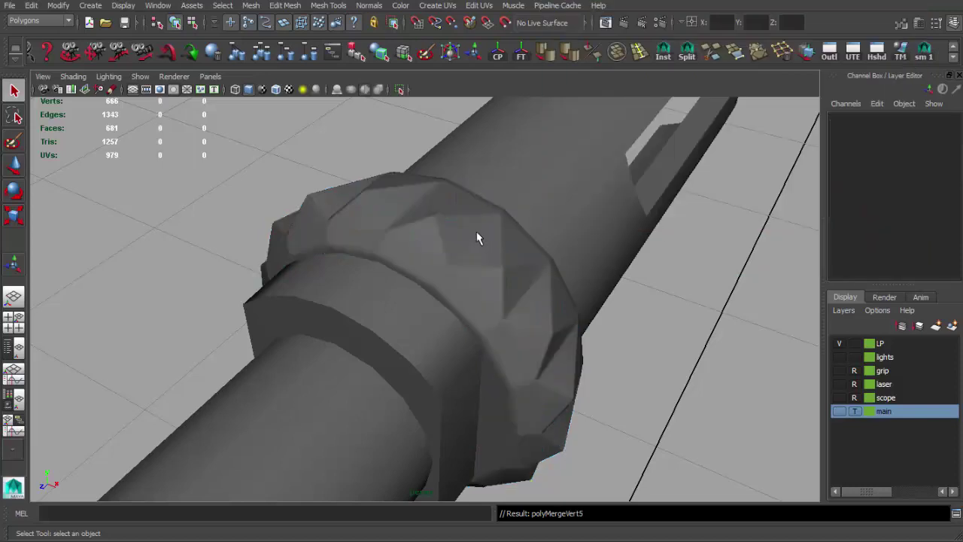
left_click(474, 233)
left_click_drag(473, 233, 579, 229, "alt")
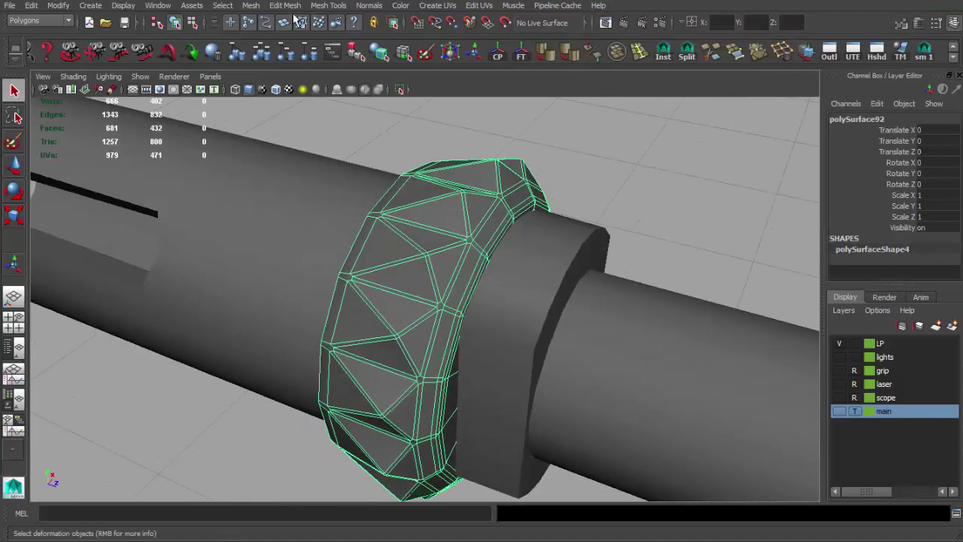
right_click(430, 209, "shift")
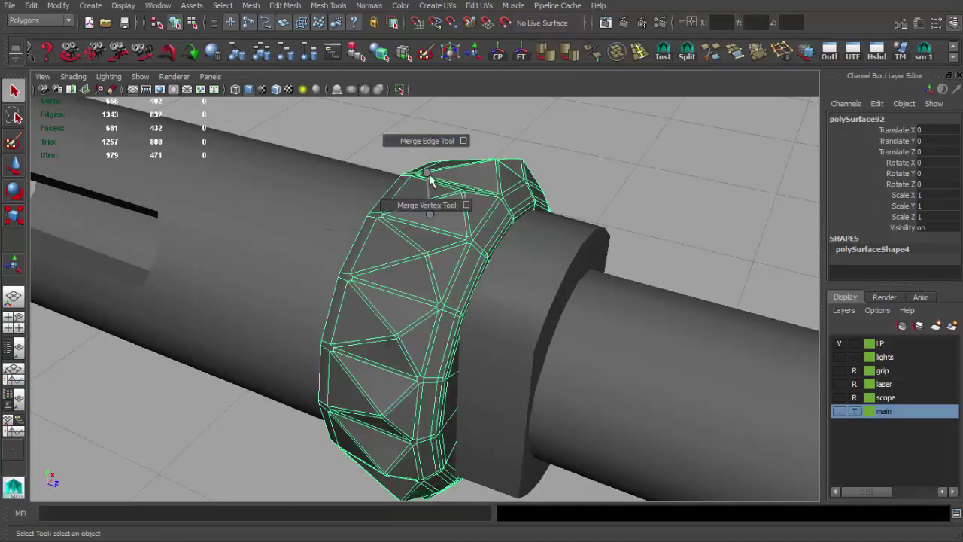
left_click(430, 180)
right_click_drag(430, 180, 280, 158, "alt")
right_click(408, 286, "shift")
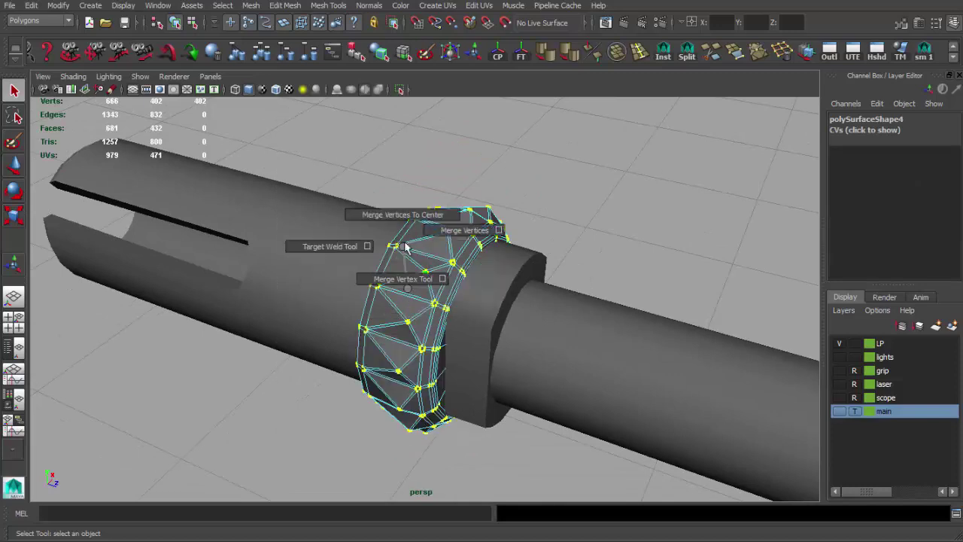
left_click(492, 231)
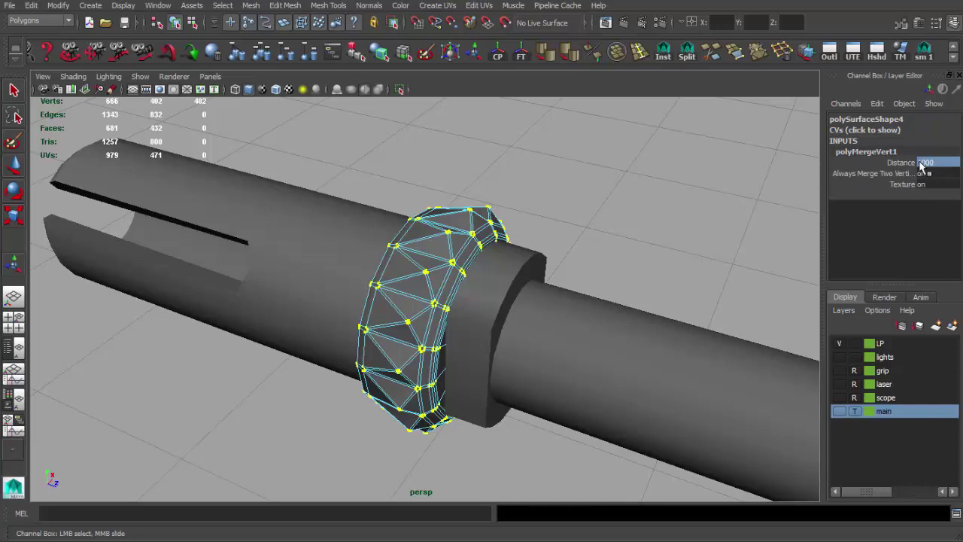
- Commit a 0.1 merge distance, dropping the ring to 378 vertices
left_click_drag(656, 227, 719, 251, "alt")
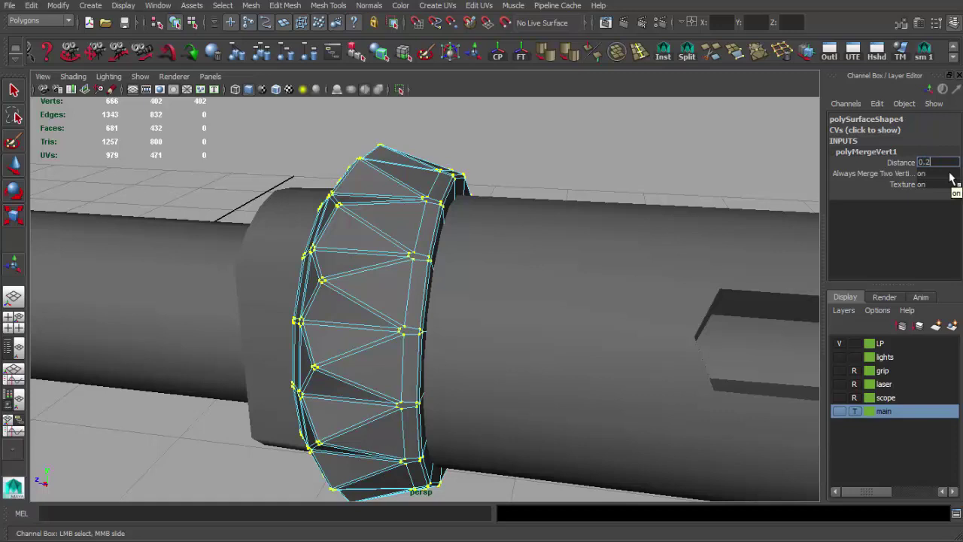
key("Return")
mouse_move(421, 245)
left_mouse_down("alt")
mouse_move(638, 222)
mouse_move(426, 225)
mouse_move(409, 243)
mouse_move(582, 219)
mouse_move(338, 252)
mouse_move(454, 213)
mouse_move(339, 224)
mouse_move(456, 253)
mouse_move(445, 271)
mouse_move(571, 105)
mouse_move(476, 158)
mouse_move(533, 217)
mouse_move(460, 256)
mouse_move(475, 261)
mouse_move(489, 248)
mouse_move(457, 233)
mouse_move(511, 168)
mouse_move(458, 133)
mouse_move(363, 163)
mouse_move(394, 217)
mouse_move(425, 184)
left_mouse_up("alt")
key("F8")
left_click(582, 219)
- Apply Soften Edge to the collar ring and check its smooth shading
left_click(445, 271)
left_click(560, 56)
left_click(456, 232)
left_click(394, 217)
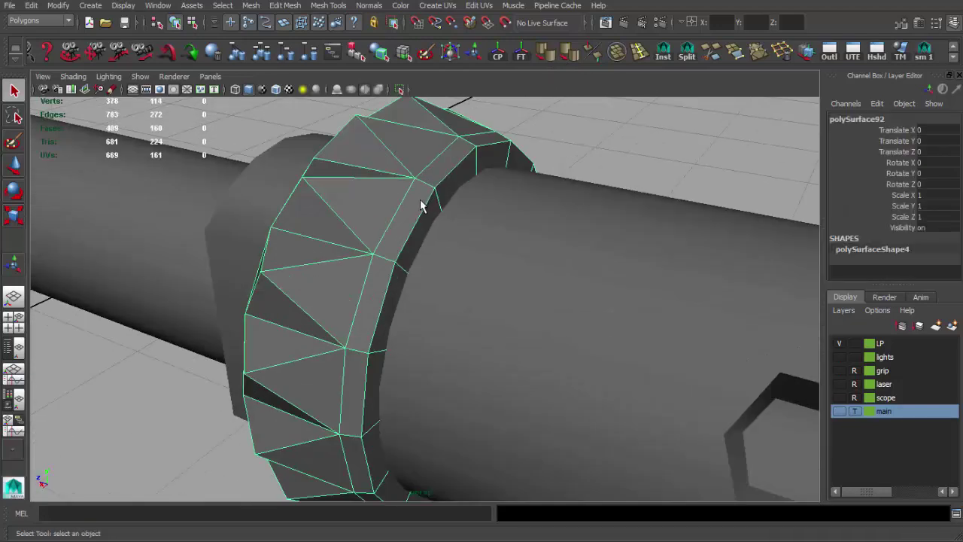
- Soften the flash hider collar ring's edges and check the shading from both sides
left_click(558, 55)
left_click(538, 165)
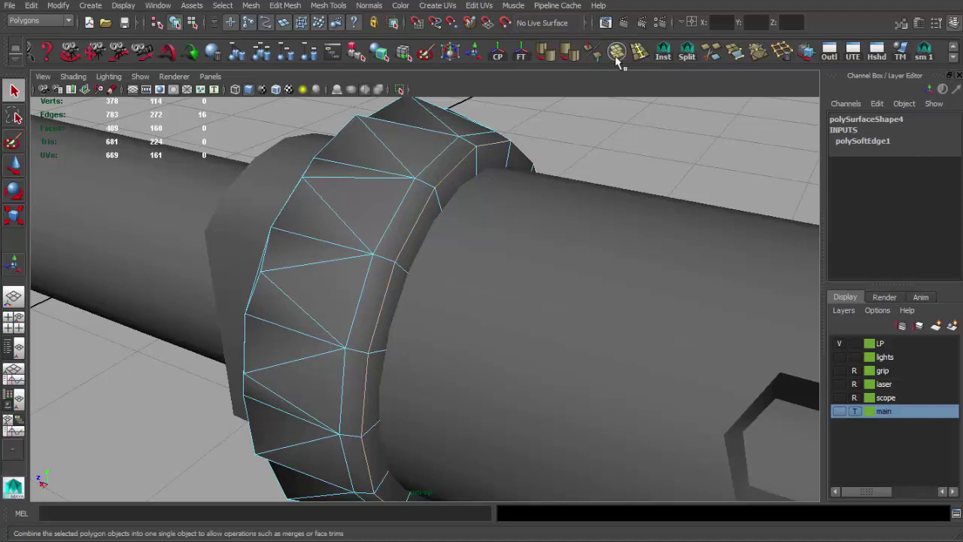
left_click_drag(431, 191, 426, 204, "alt")
mouse_move(479, 219)
left_mouse_down("alt")
mouse_move(446, 193)
mouse_move(446, 203)
left_mouse_up("alt")
- Marquee-select the ring's edges in the side view and apply Soften Edge
key("space")
key("space")
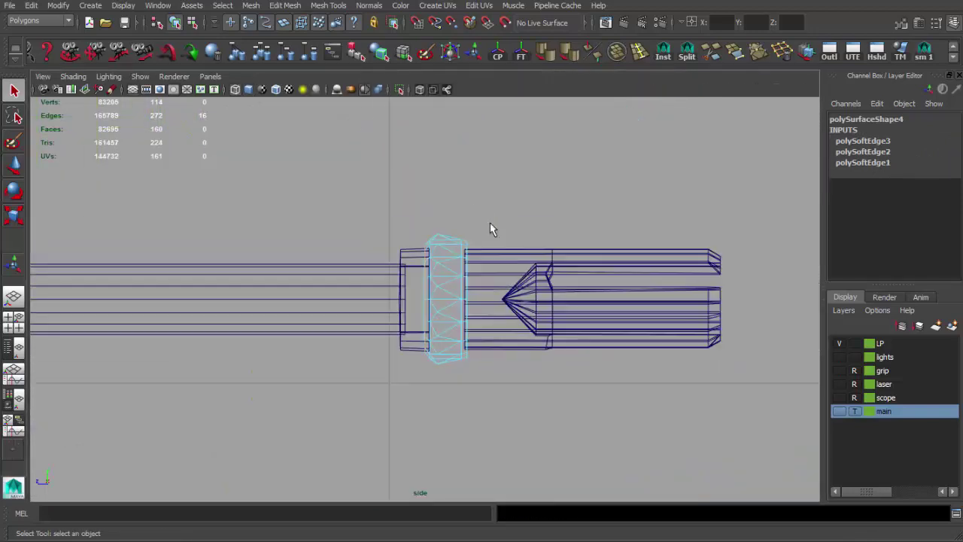
scroll(444, 231, "up", 2)
left_click_drag(441, 183, 460, 435)
scroll(485, 338, "up", 2)
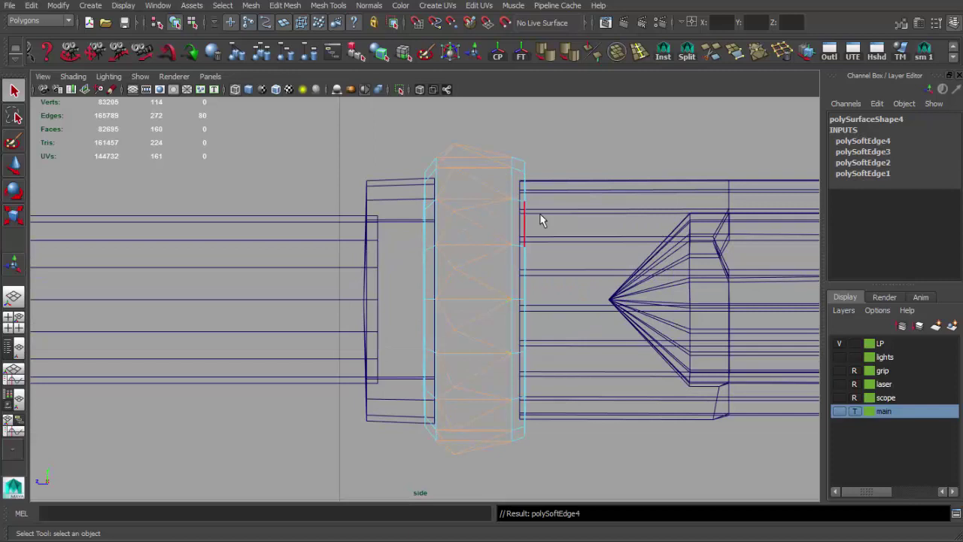
left_click(567, 54)
key("space")
key("space")
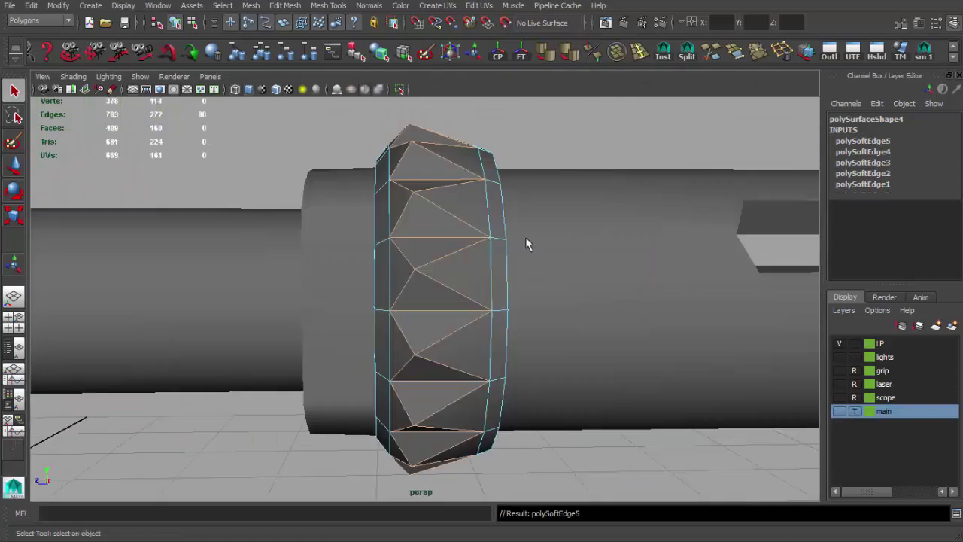
- Orbit around the rifle barrel, selecting it to inspect its shading
left_click(503, 134)
mouse_move(503, 134)
left_mouse_down("alt")
mouse_move(616, 155)
mouse_move(458, 218)
mouse_move(649, 308)
mouse_move(372, 224)
mouse_move(307, 241)
left_mouse_up("alt")
left_click(451, 254)
scroll(451, 254, "down", 5)
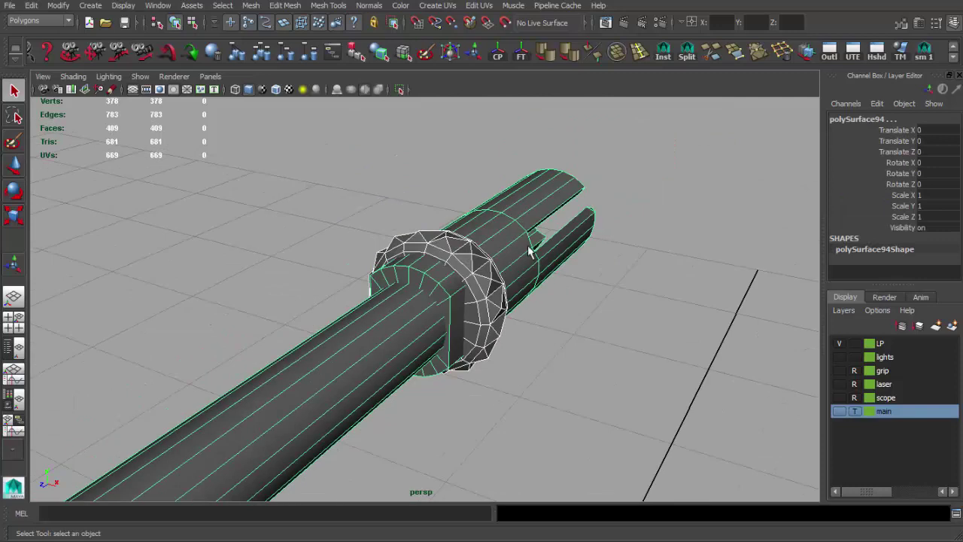
mouse_move(590, 118)
left_mouse_down("alt")
mouse_move(368, 197)
mouse_move(503, 292)
mouse_move(443, 266)
mouse_move(472, 234)
mouse_move(286, 279)
mouse_move(278, 296)
left_mouse_up("alt")
left_click(367, 198)
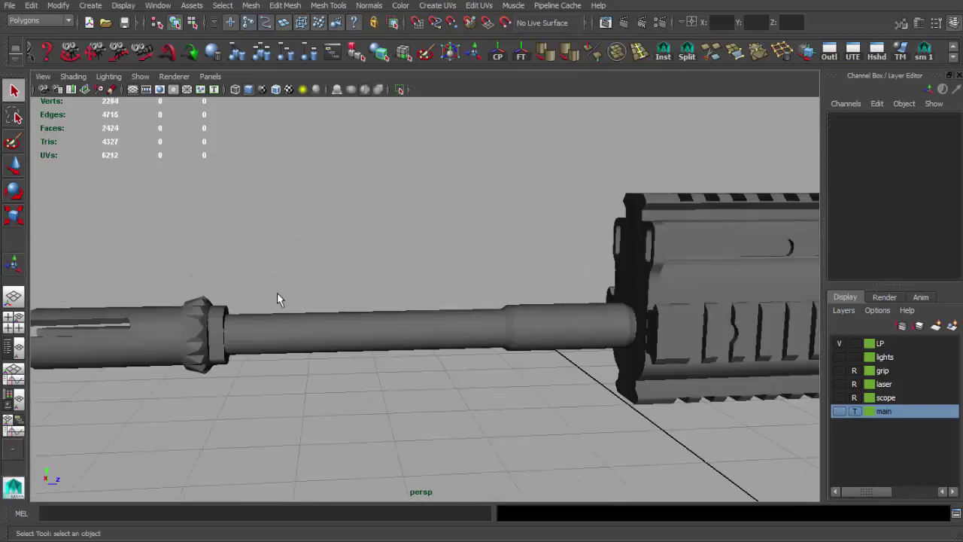
scroll(278, 296, "up", 5)
scroll(357, 322, "up", 2)
- Inspect the whole low-poly LP rifle, checking the barrel, body and laser part
left_click(358, 321)
mouse_move(357, 321)
left_mouse_down("alt")
mouse_move(213, 294)
mouse_move(388, 301)
mouse_move(286, 268)
left_mouse_up("alt")
left_click(389, 301, "shift")
scroll(389, 301, "down", 3)
left_click(356, 286)
mouse_move(286, 269)
middle_mouse_down("alt")
mouse_move(414, 238)
mouse_move(814, 424)
middle_mouse_up("alt")
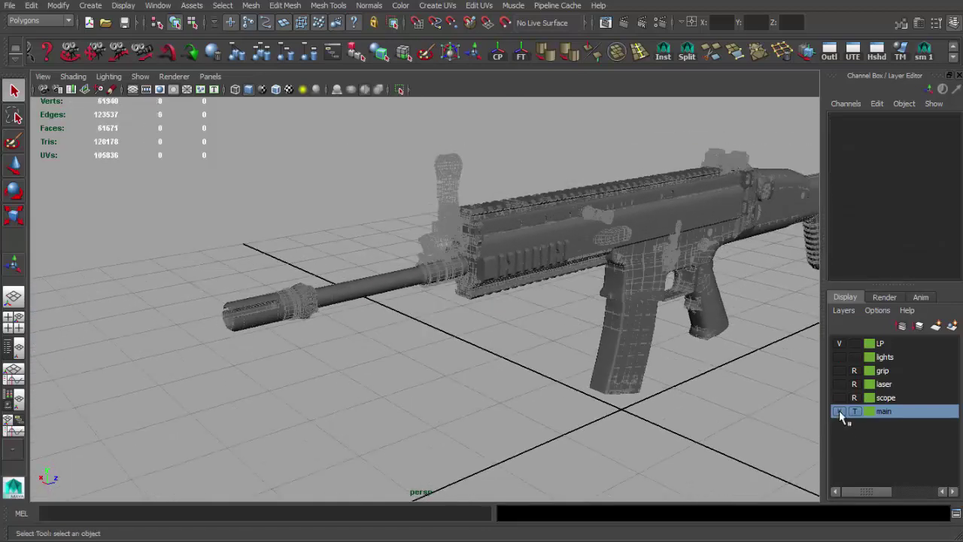
mouse_move(421, 286)
left_mouse_down("alt")
mouse_move(339, 333)
mouse_move(363, 267)
mouse_move(224, 301)
mouse_move(183, 286)
mouse_move(379, 311)
mouse_move(504, 269)
mouse_move(348, 239)
mouse_move(279, 262)
mouse_move(395, 232)
mouse_move(627, 376)
mouse_move(489, 324)
left_mouse_up("alt")
left_click(363, 267)
left_click(379, 311)
- Make the high-poly scope layer visible on the low-poly rifle
right_click_drag(489, 324, 502, 320, "alt")
left_click_drag(503, 321, 381, 301, "alt")
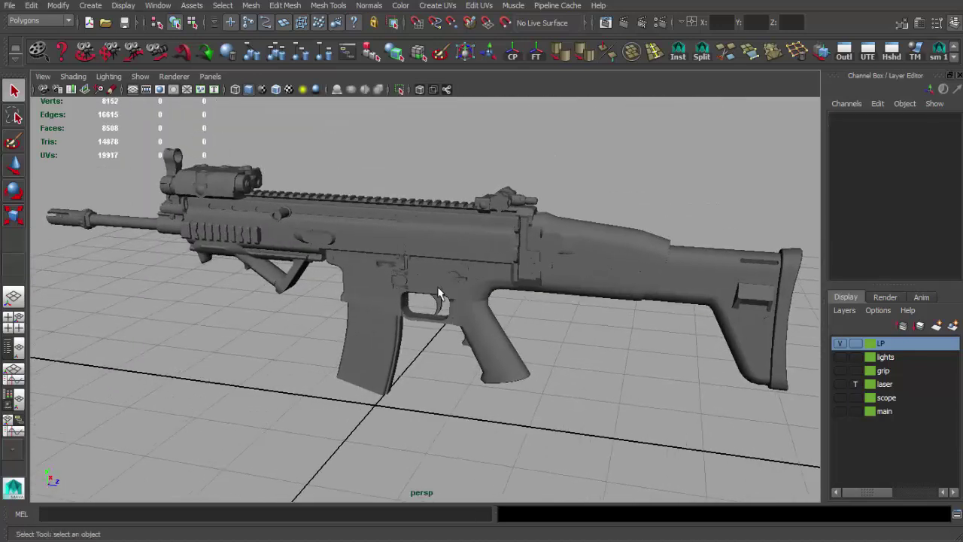
right_click_drag(381, 301, 469, 366, "alt")
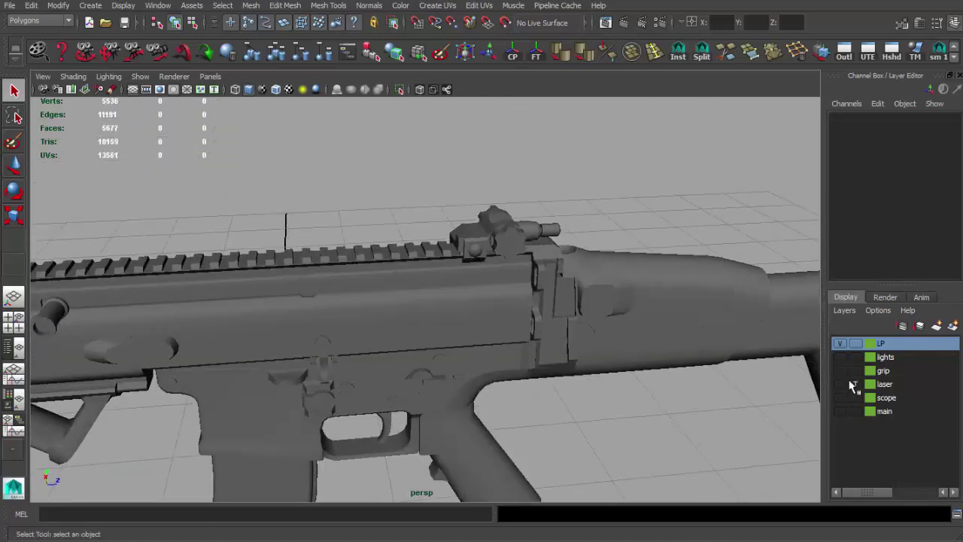
left_click(839, 397)
left_click(854, 397)
- Inspect the high-poly scope from the side and straight on from the front
mouse_move(662, 301)
left_mouse_down("alt")
mouse_move(710, 288)
mouse_move(467, 240)
left_mouse_up("alt")
left_click(854, 397)
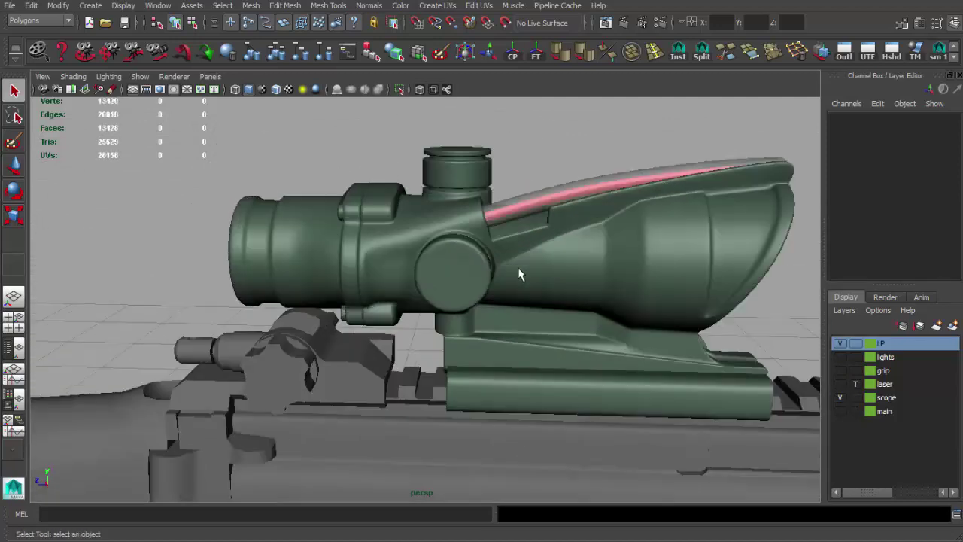
left_click(517, 267)
mouse_move(518, 267)
left_mouse_down("alt")
mouse_move(677, 233)
mouse_move(627, 226)
mouse_move(636, 227)
left_mouse_up("alt")
right_click_drag(636, 227, 552, 241, "alt")
mouse_move(552, 241)
left_mouse_down("alt")
mouse_move(456, 227)
mouse_move(483, 232)
left_mouse_up("alt")
mouse_move(483, 231)
right_mouse_down("alt")
mouse_move(307, 195)
mouse_move(393, 221)
right_mouse_up("alt")
left_click(296, 197)
mouse_move(394, 221)
left_mouse_down("alt")
mouse_move(359, 206)
mouse_move(408, 208)
mouse_move(355, 207)
mouse_move(482, 222)
mouse_move(559, 212)
mouse_move(511, 247)
mouse_move(533, 275)
left_mouse_up("alt")
- Set the scope layer to reference so it displays shaded but unselectable
left_click(533, 275)
left_click(614, 237)
mouse_move(614, 237)
left_mouse_down("alt")
mouse_move(569, 206)
mouse_move(624, 273)
left_mouse_up("alt")
left_click(554, 240)
left_click_drag(556, 238, 722, 263, "alt")
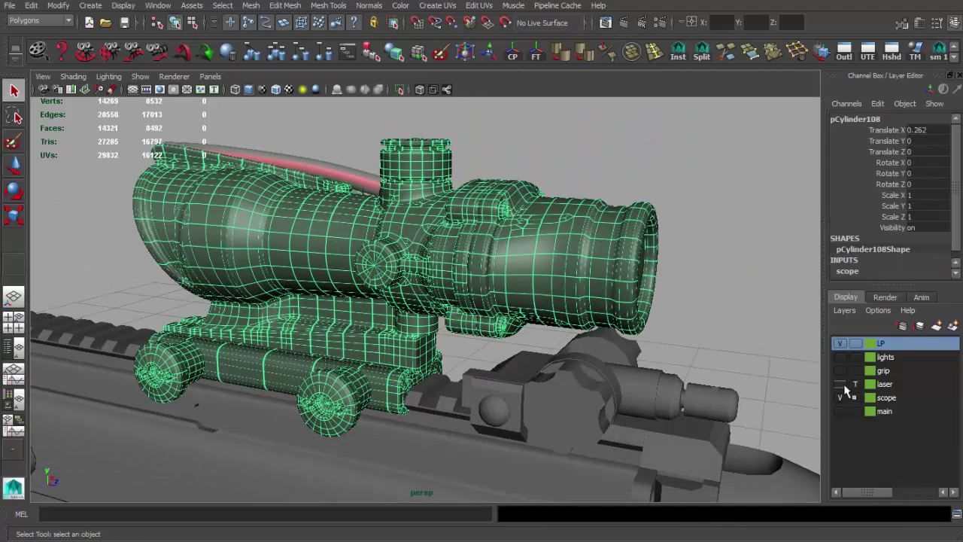
left_click(854, 397)
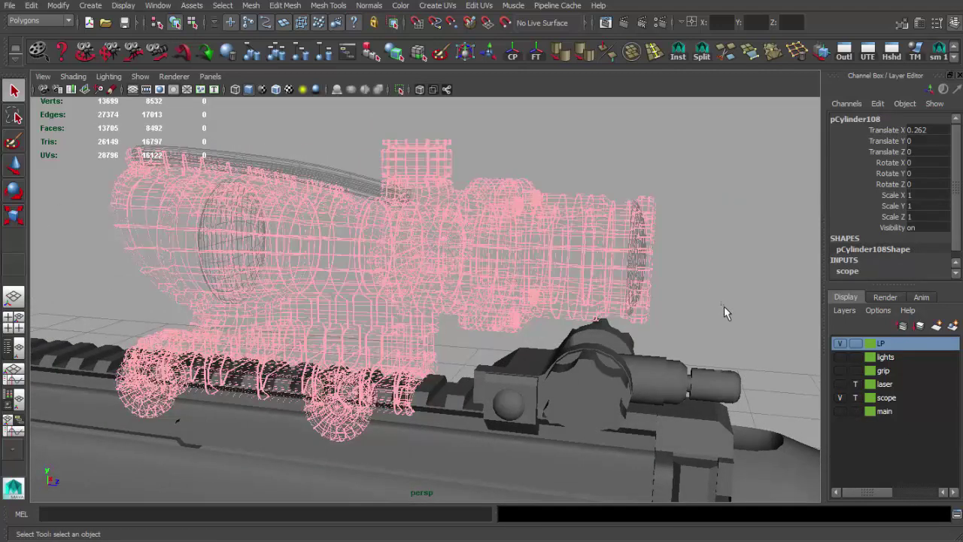
left_click(724, 308)
left_click_drag(724, 308, 727, 333, "alt")
left_click(855, 398)
mouse_move(750, 303)
left_mouse_down("alt")
mouse_move(523, 265)
mouse_move(604, 273)
mouse_move(610, 286)
mouse_move(554, 275)
mouse_move(533, 253)
mouse_move(484, 258)
left_mouse_up("alt")
left_click(90, 6)
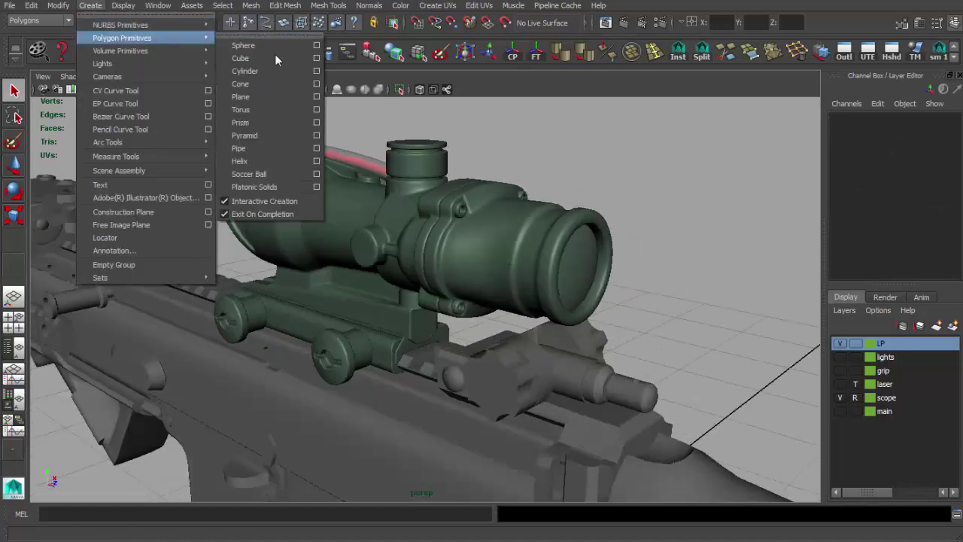
- Create a polygon cylinder in the front view over the scope's front lens
left_click(244, 71)
key("space")
key("space")
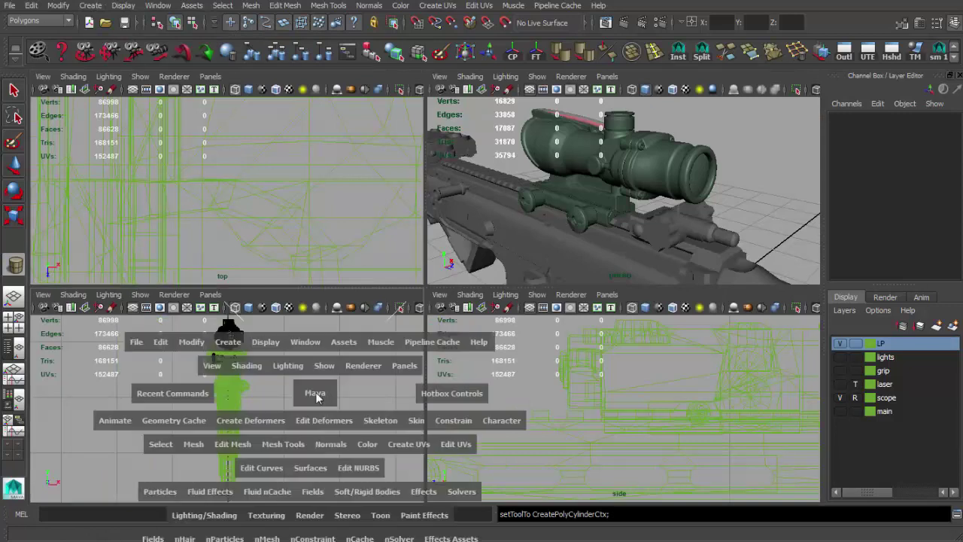
scroll(406, 270, "up", 5)
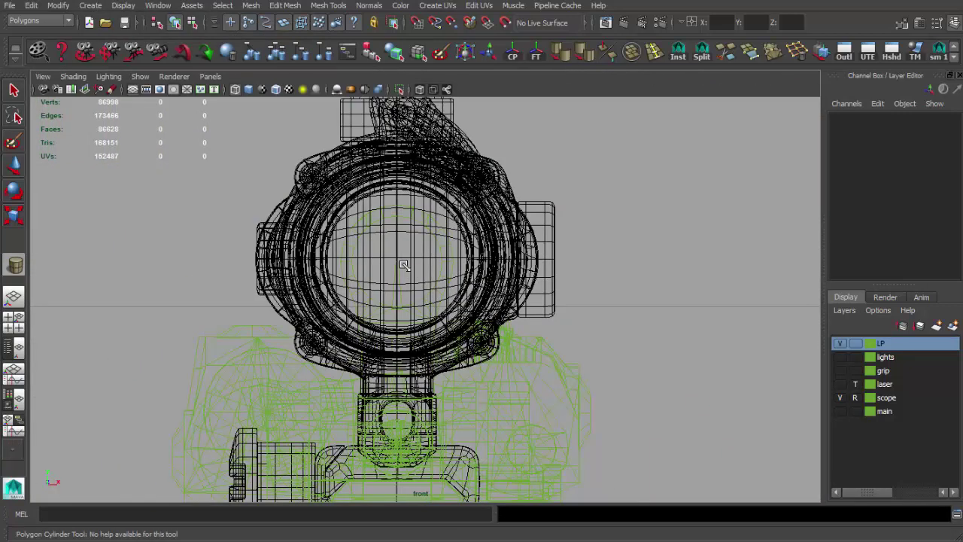
left_click(496, 286)
key("space")
key("space")
- Frame the new cylinder and scale it down to 0.884 to fit the lens
key("f")
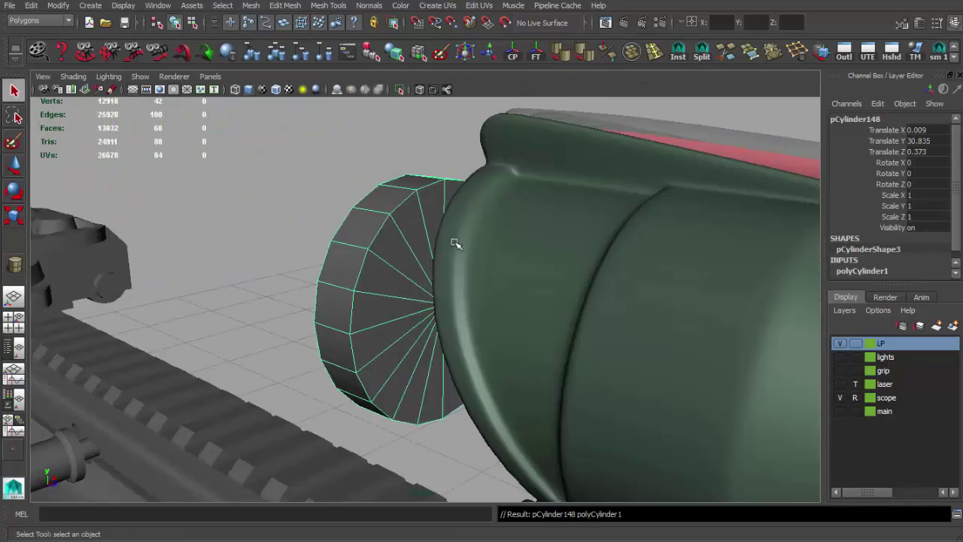
scroll(486, 317, "down", 3)
key("w")
key("f")
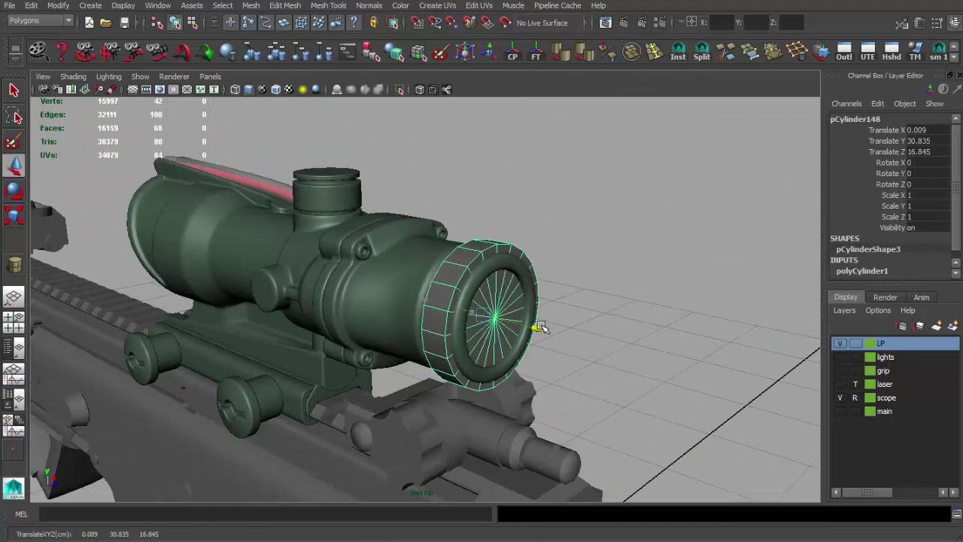
scroll(542, 327, "up", 2)
scroll(494, 322, "up", 2)
scroll(485, 328, "up", 2)
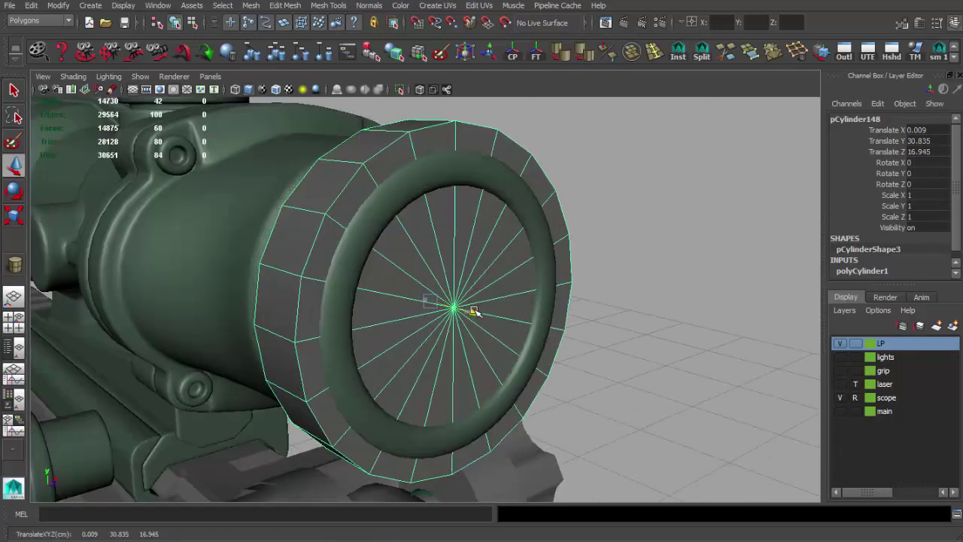
left_click_drag(430, 303, 380, 283)
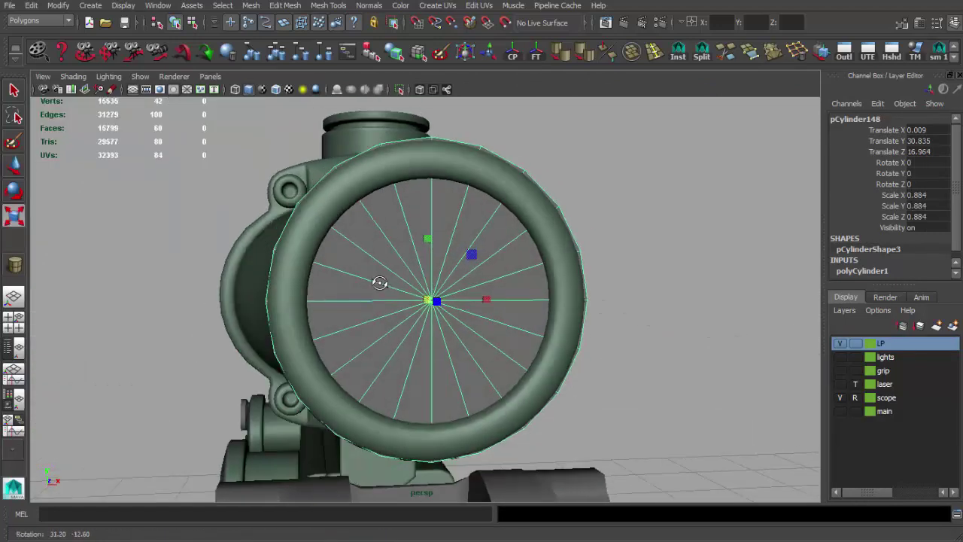
- Line up a front view of the lens and give the cylinder 26 axis subdivisions
left_click_drag(316, 192, 265, 208, "alt")
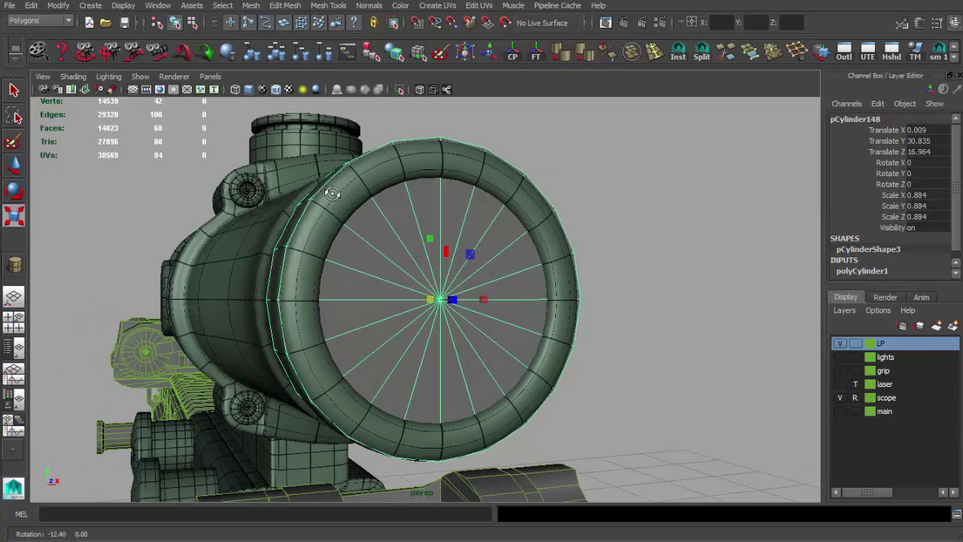
scroll(366, 228, "down", 2)
left_click_drag(367, 228, 323, 226, "alt")
scroll(452, 286, "up", 2)
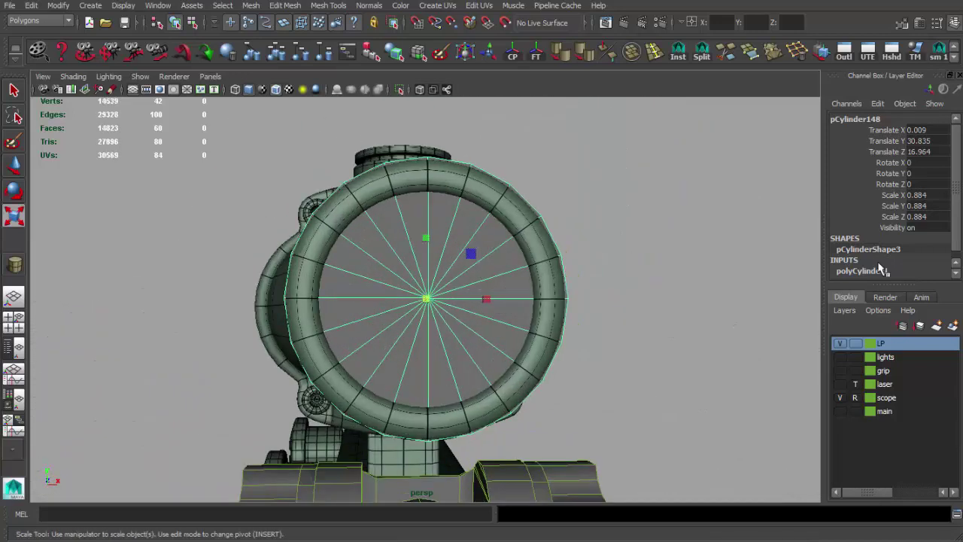
left_click(862, 271)
scroll(916, 241, "down", 3)
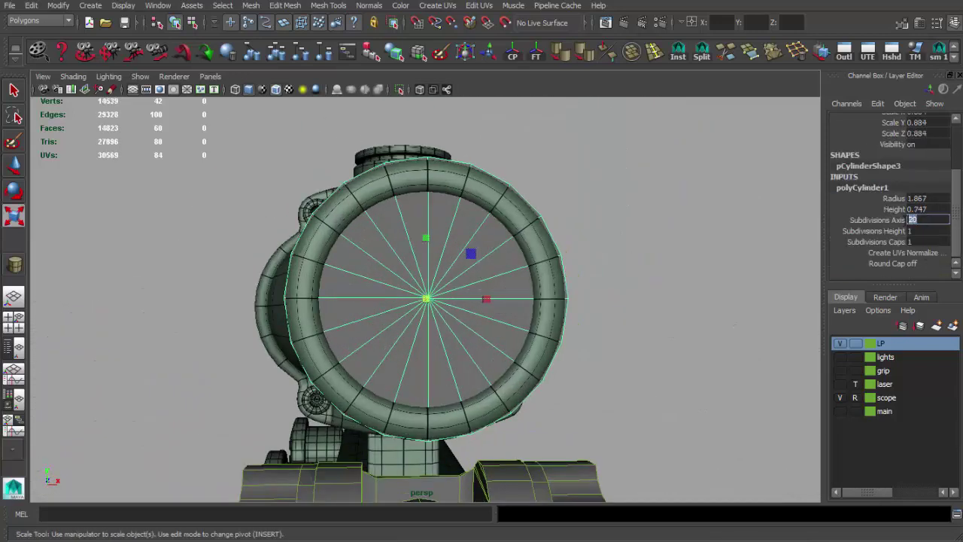
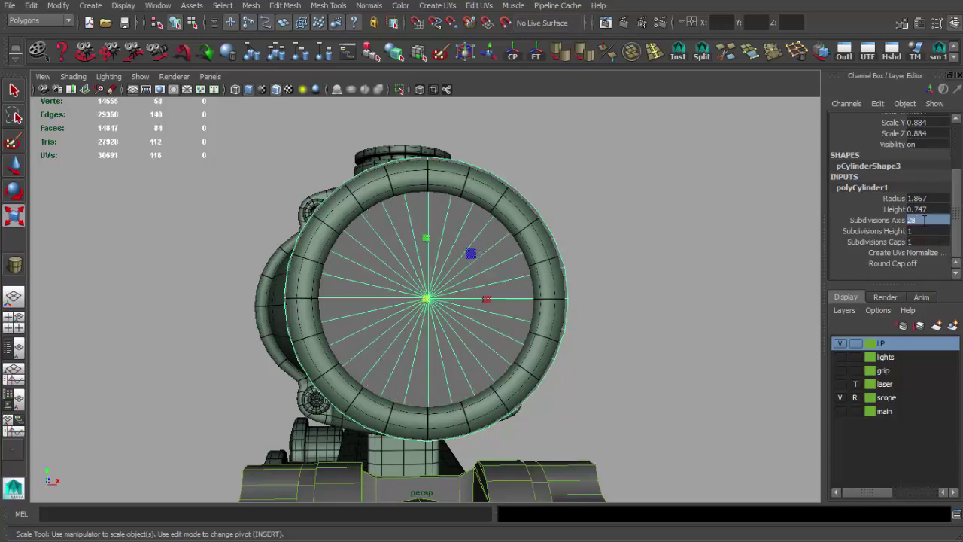
- Orbit and zoom around the gun to inspect the scope disc from the side
mouse_move(639, 288)
left_mouse_down("alt")
mouse_move(441, 326)
mouse_move(436, 343)
left_mouse_up("alt")
scroll(436, 344, "down", 3)
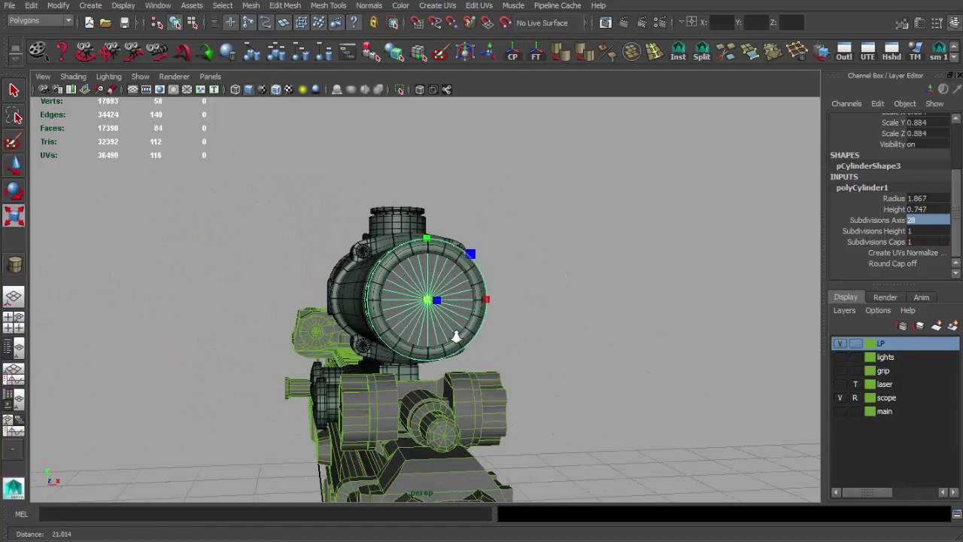
scroll(520, 354, "down", 3)
scroll(512, 296, "down", 2)
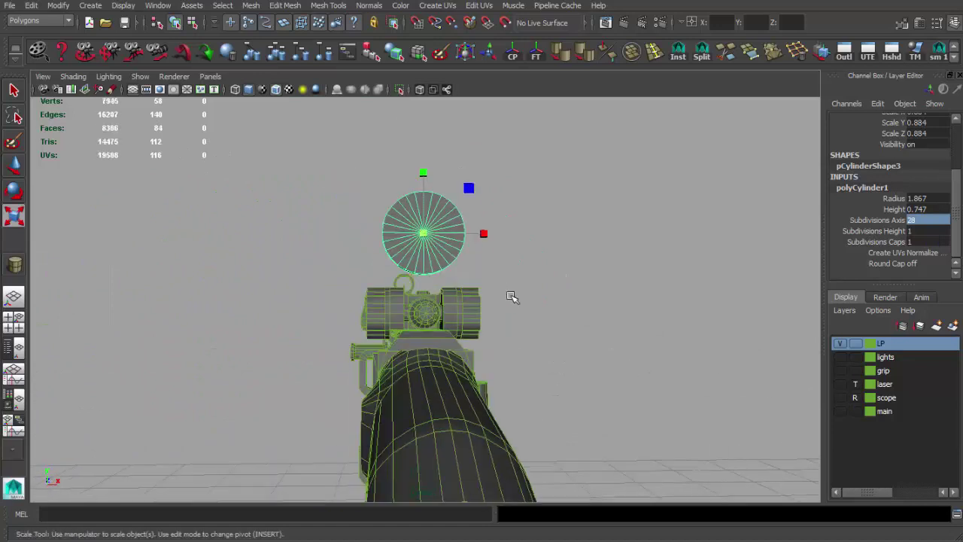
left_click(555, 310)
mouse_move(388, 210)
left_mouse_down("alt")
mouse_move(520, 217)
mouse_move(509, 255)
left_mouse_up("alt")
middle_click_drag(509, 255, 340, 271, "alt")
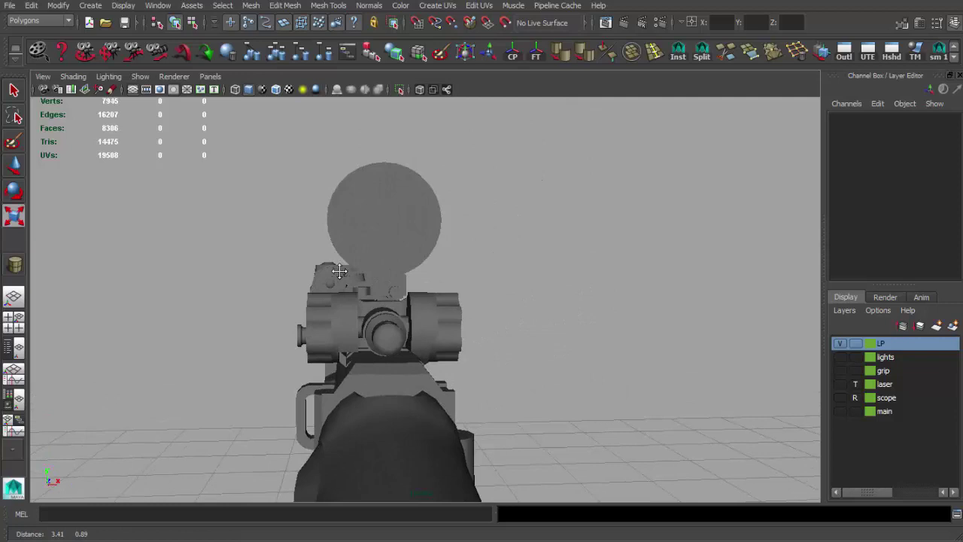
scroll(339, 271, "up", 2)
key("r")
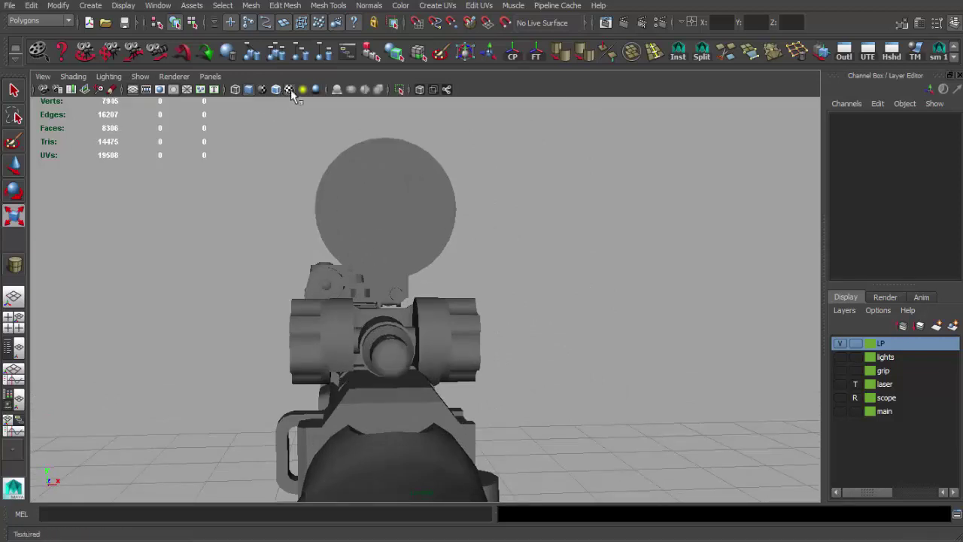
mouse_move(417, 292)
left_mouse_down("alt")
mouse_move(475, 249)
mouse_move(546, 310)
left_mouse_up("alt")
- Turn off Wireframe on Shaded so models display plain smooth-shaded
left_click(260, 88)
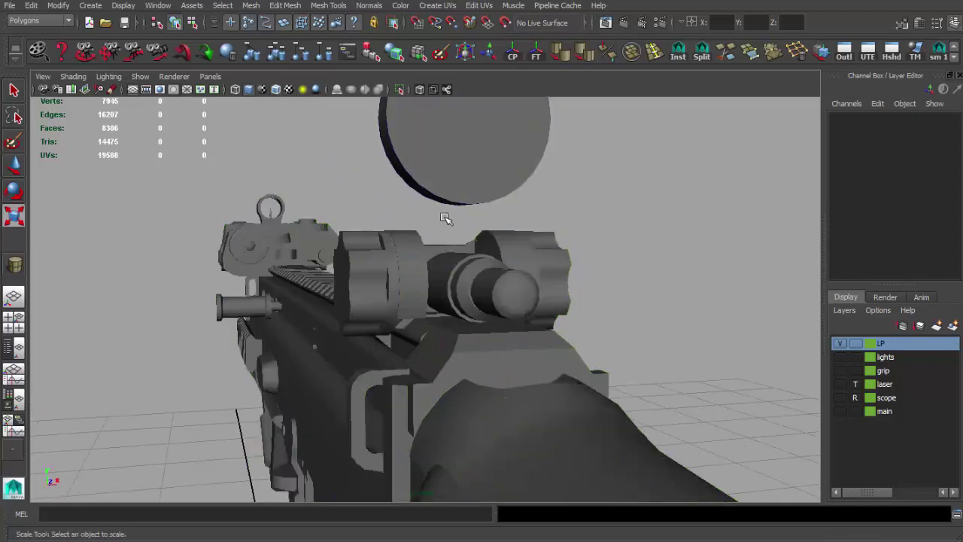
left_click_drag(419, 227, 459, 197, "alt")
mouse_move(313, 376)
left_mouse_down("alt")
mouse_move(253, 351)
mouse_move(273, 366)
mouse_move(314, 361)
mouse_move(238, 316)
mouse_move(310, 281)
mouse_move(331, 295)
left_mouse_up("alt")
left_click(253, 351)
- Select the scope disc pCylinder148 and make the scope layer visible again
mouse_move(331, 294)
right_mouse_down("alt")
mouse_move(198, 273)
mouse_move(334, 275)
mouse_move(375, 304)
right_mouse_up("alt")
mouse_move(375, 304)
left_mouse_down("alt")
mouse_move(456, 307)
mouse_move(395, 236)
mouse_move(511, 232)
mouse_move(456, 219)
left_mouse_up("alt")
left_click(456, 307)
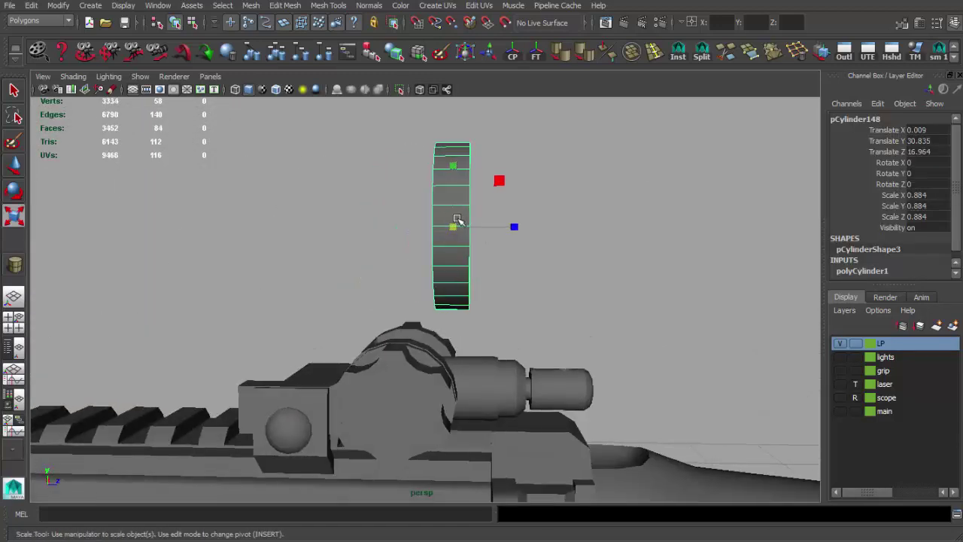
left_click(839, 397)
- Set the scope layer's display to Template so the scope becomes a grey wireframe
left_click(854, 397)
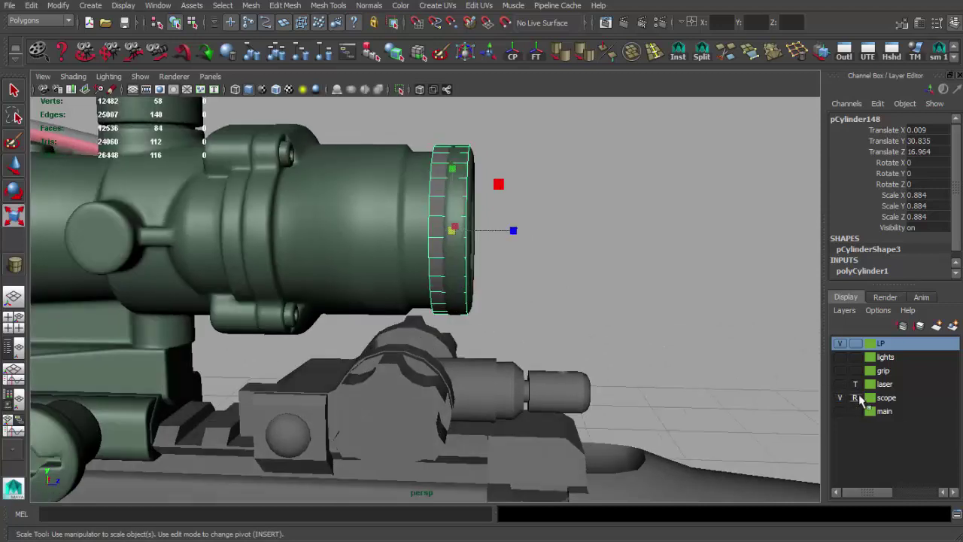
left_click(854, 397)
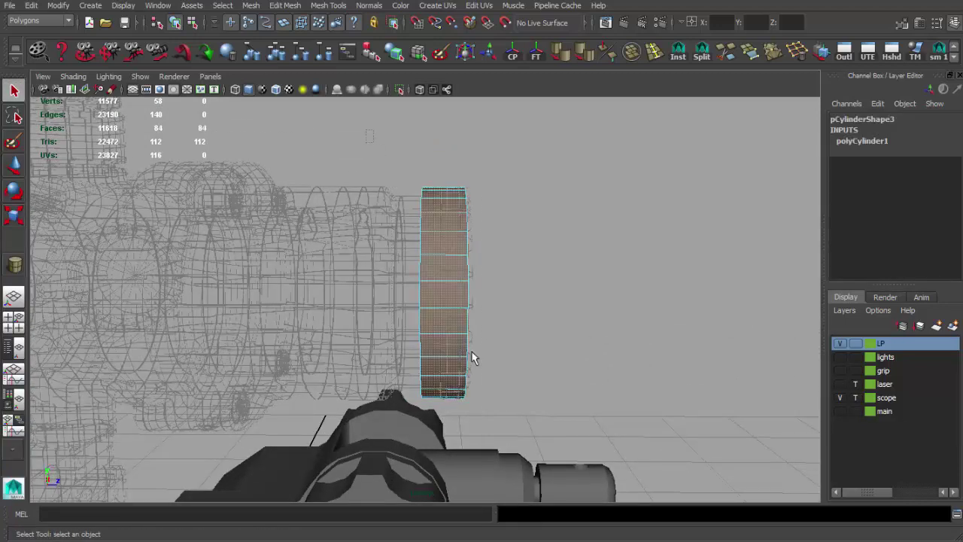
mouse_move(513, 292)
left_mouse_down("alt")
mouse_move(486, 288)
mouse_move(420, 173)
left_mouse_up("alt")
right_click(474, 173)
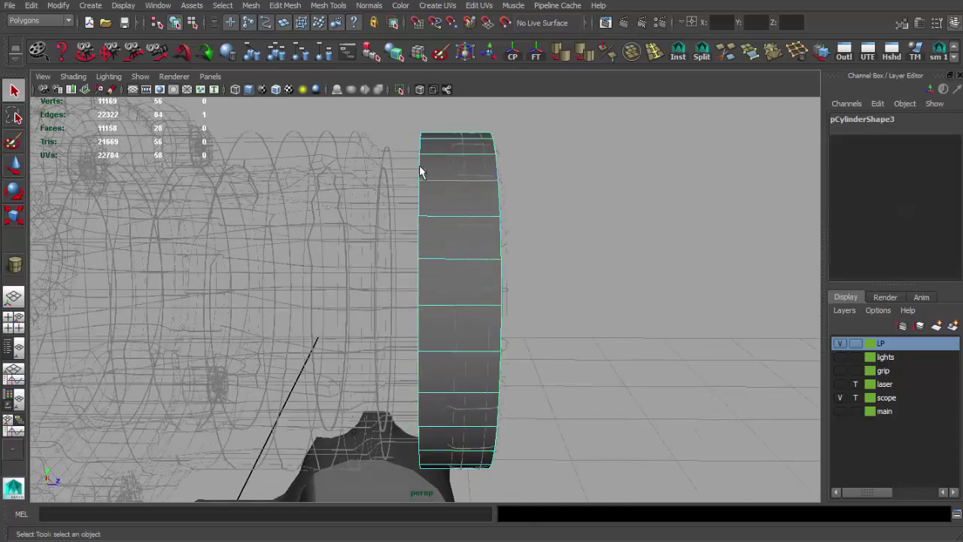
- Select the ring and centre it at Translate X 0 in front view, then check side view
key("space")
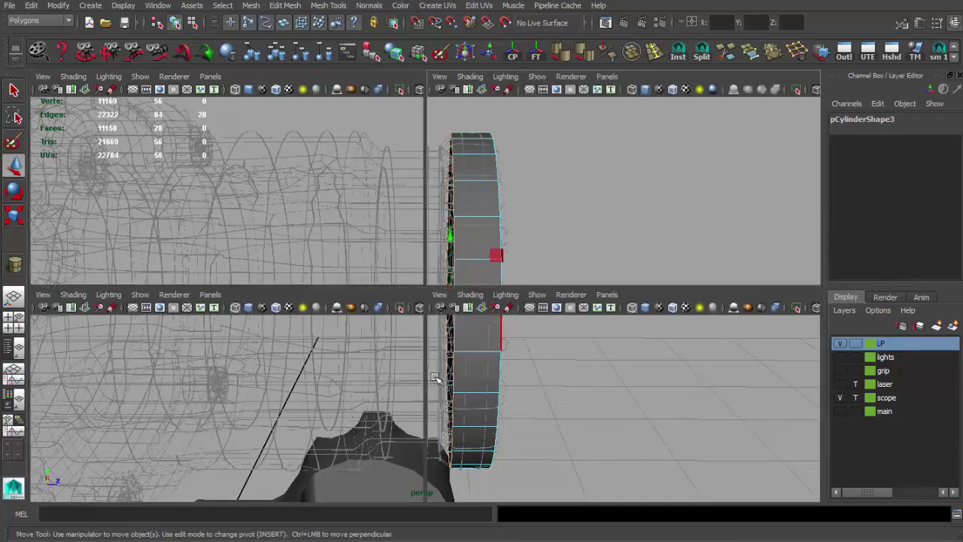
left_click_drag(649, 177, 591, 150, "alt")
left_click(591, 151)
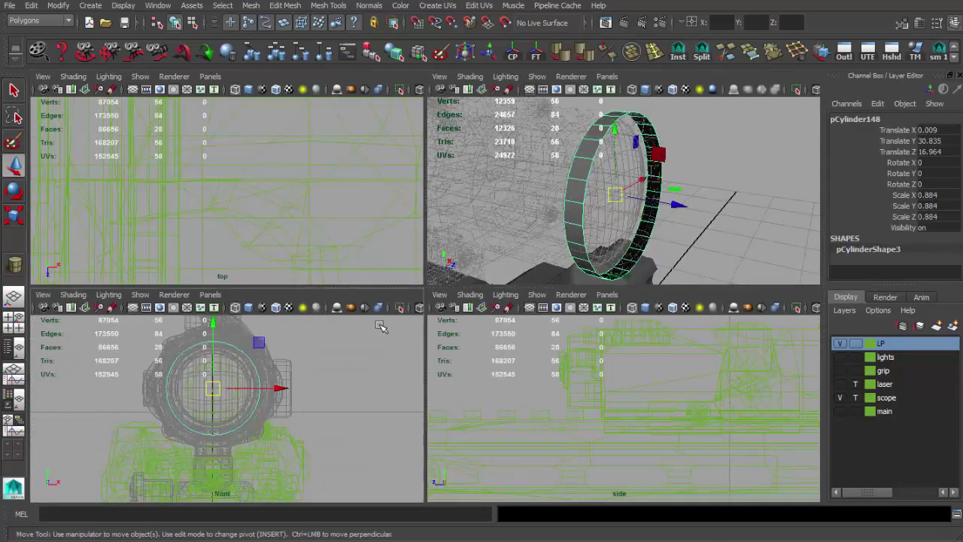
key("space")
scroll(432, 294, "up", 2)
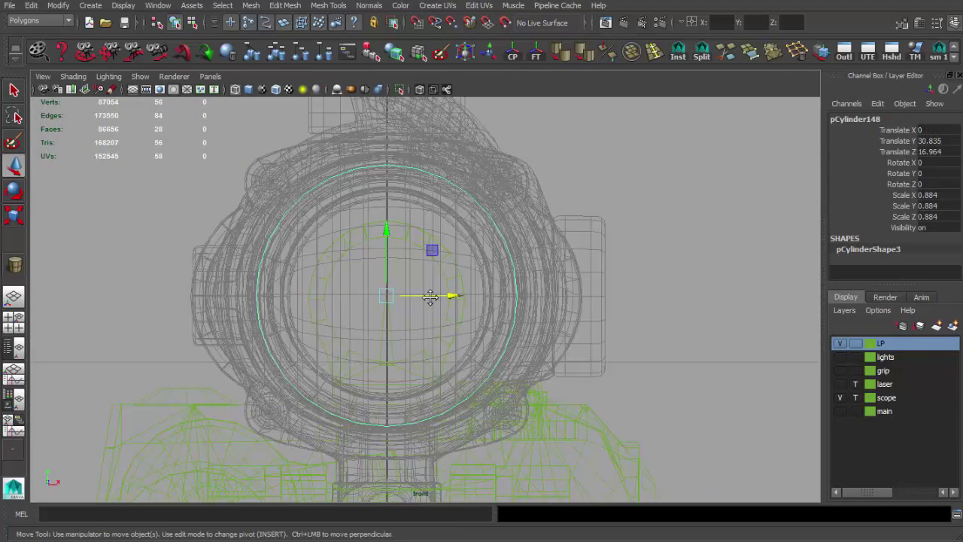
key("space")
key("space")
scroll(447, 258, "down", 2)
scroll(397, 252, "up", 3)
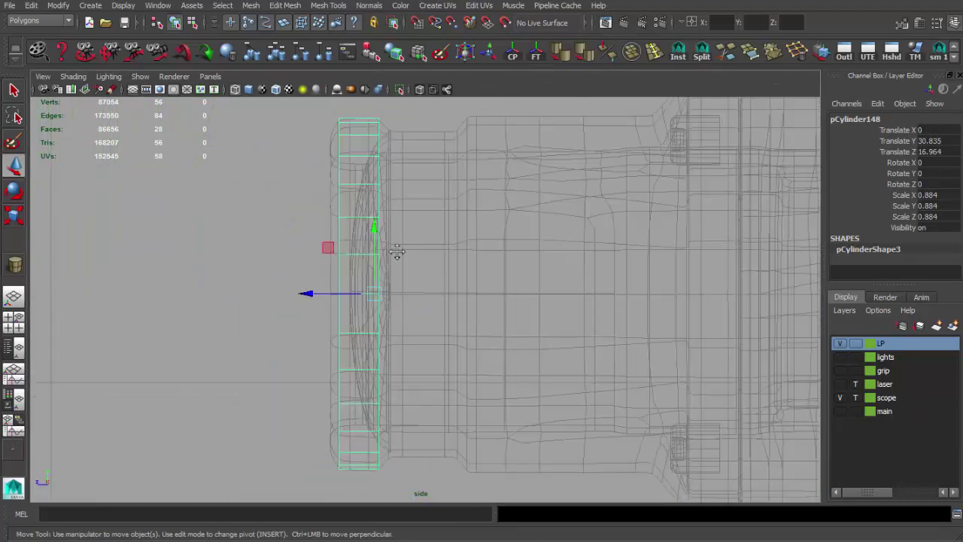
key("r")
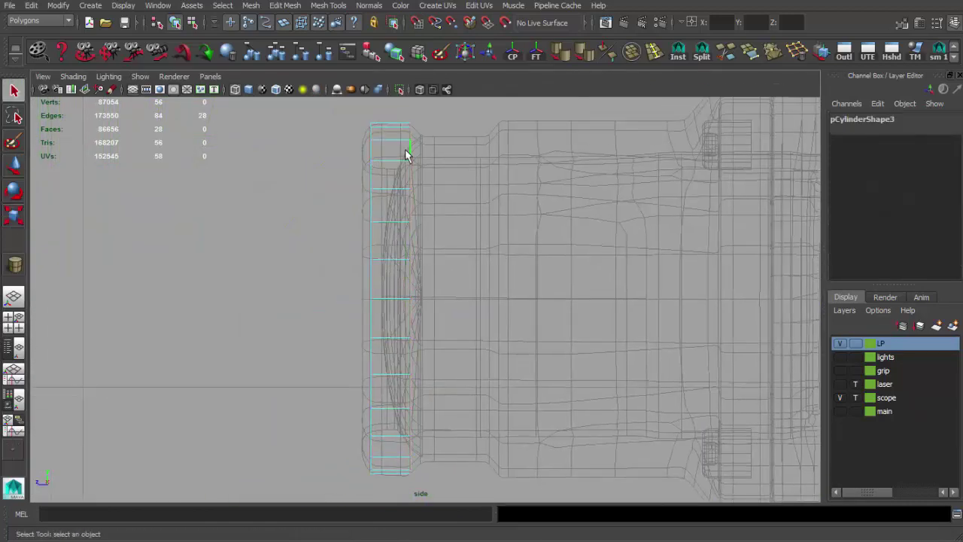
- Extrude the ring's border edges into a tube tracing the templated scope
right_click_drag(460, 286, 460, 286, "shift")
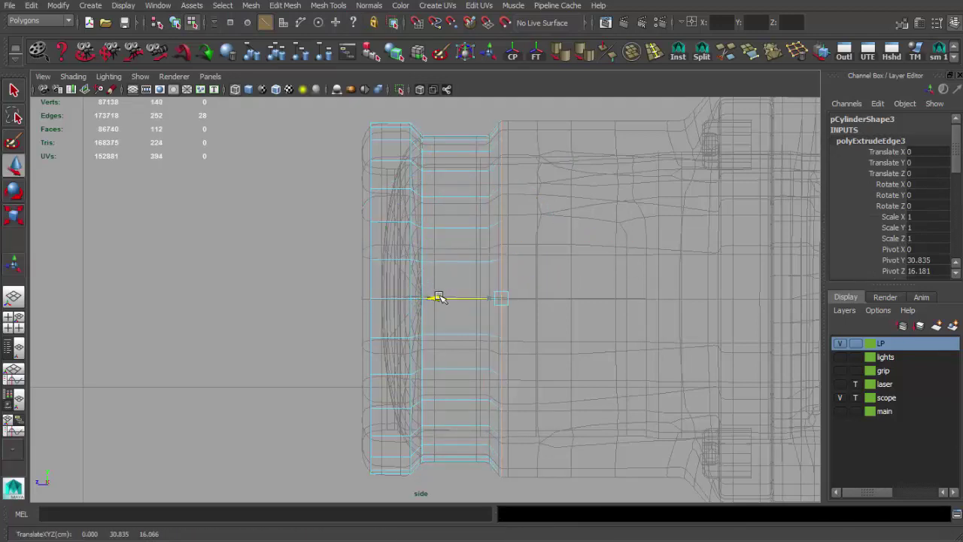
middle_click_drag(446, 294, 488, 307, "alt")
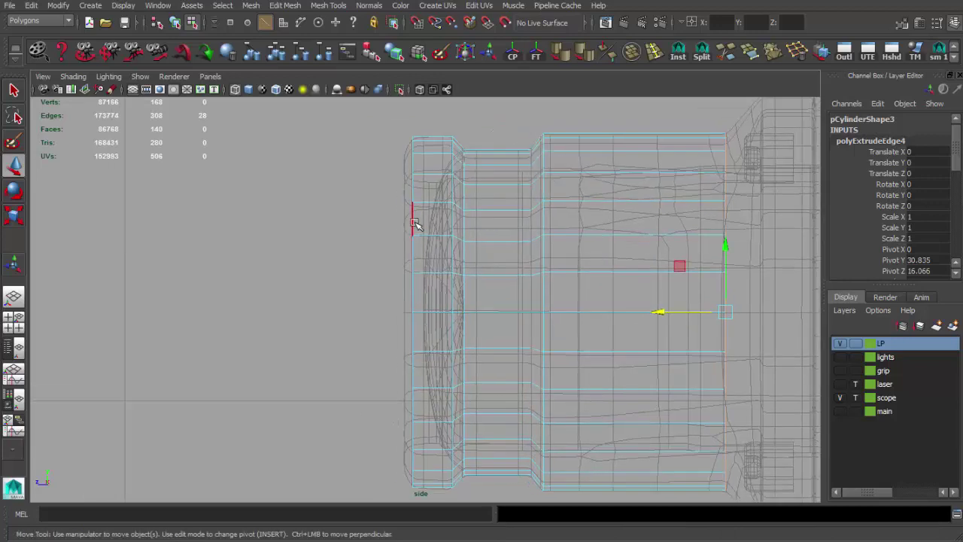
key("space")
key("space")
right_click_drag(481, 210, 316, 223, "alt")
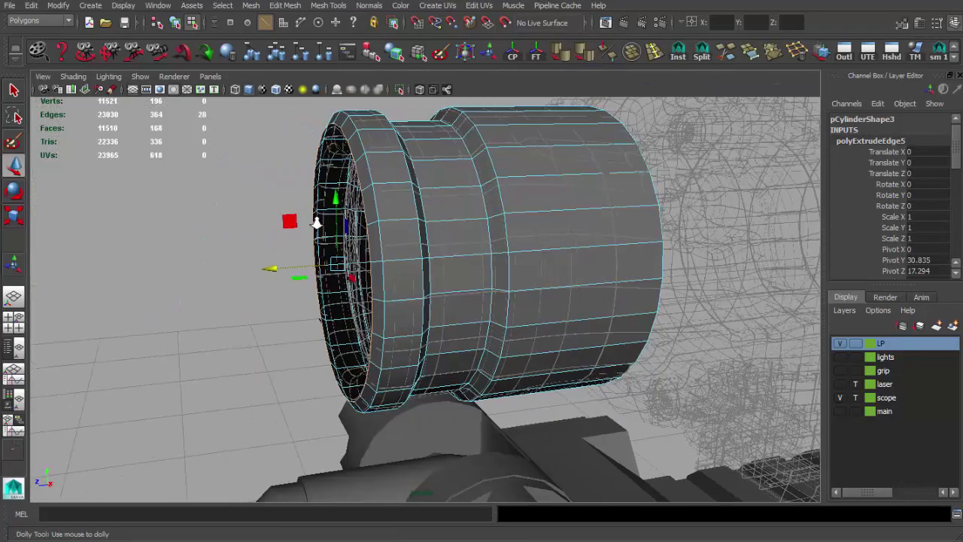
left_click_drag(316, 223, 459, 304, "alt")
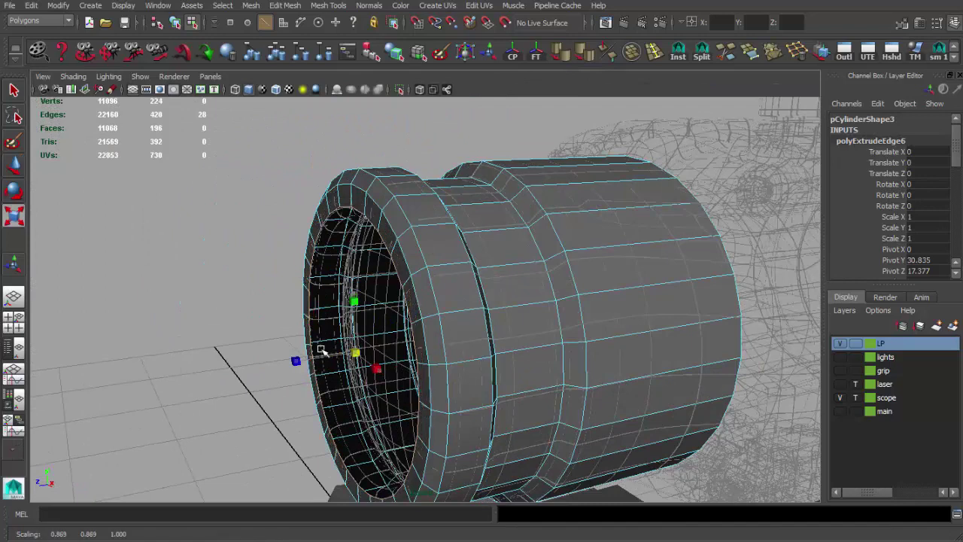
left_click_drag(321, 351, 407, 242, "alt")
mouse_move(565, 261)
left_mouse_down("alt")
mouse_move(471, 383)
mouse_move(529, 305)
mouse_move(423, 343)
left_mouse_up("alt")
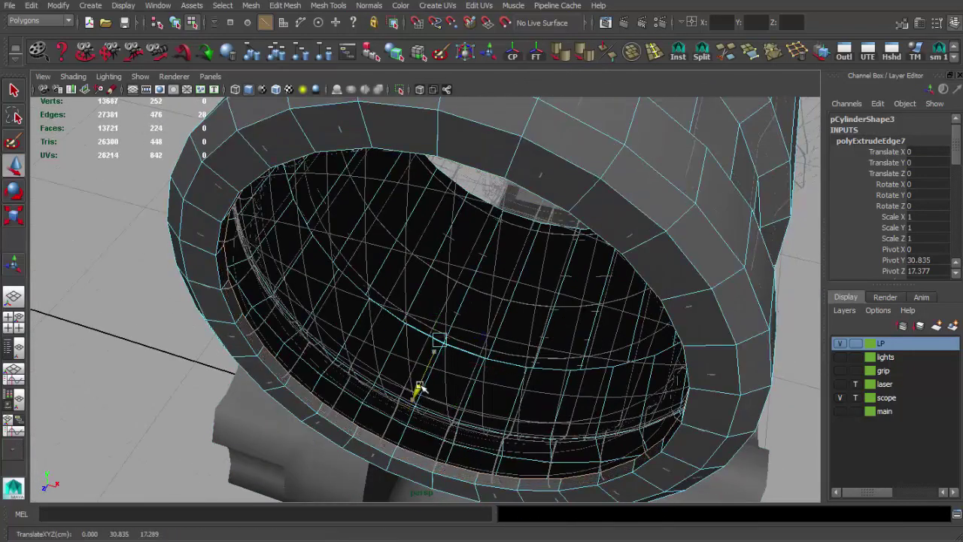
left_click_drag(409, 328, 165, 220, "alt")
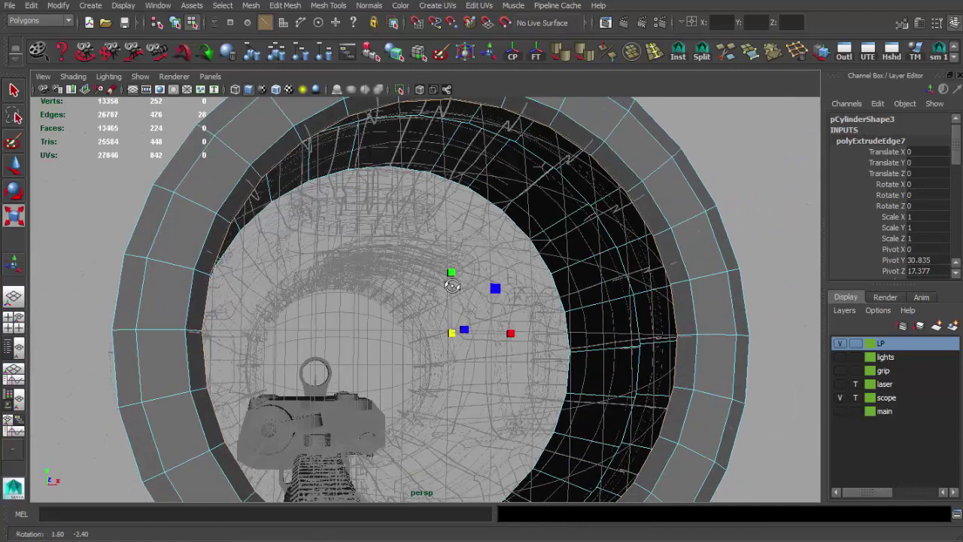
- Scale the extruded edges inward to form the recessed front opening, and reselect the cylinder
key("r")
mouse_move(485, 332)
left_mouse_down("alt")
mouse_move(470, 338)
mouse_move(428, 275)
mouse_move(320, 272)
mouse_move(427, 346)
mouse_move(409, 311)
mouse_move(451, 318)
mouse_move(343, 262)
mouse_move(498, 294)
left_mouse_up("alt")
right_click_drag(497, 293, 592, 334, "alt")
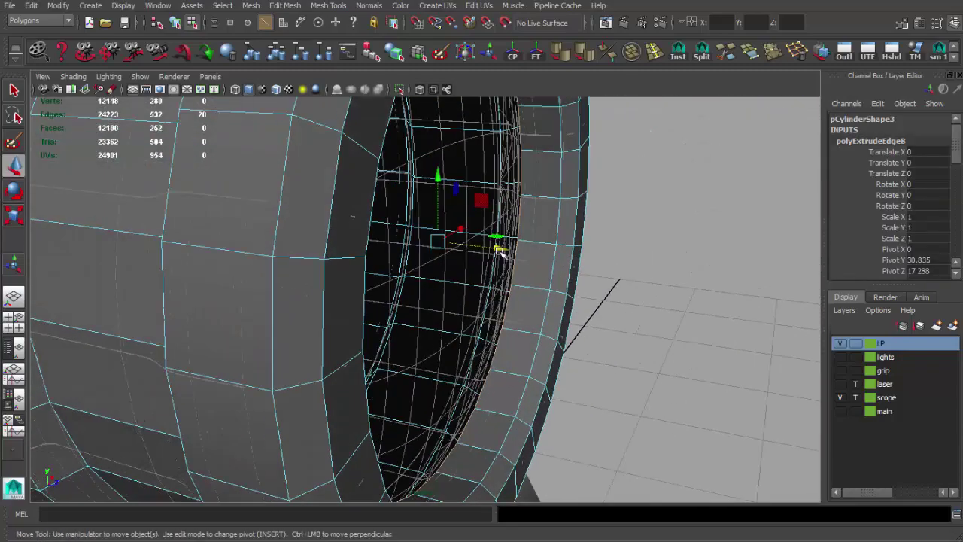
mouse_move(487, 251)
left_mouse_down("alt")
mouse_move(349, 258)
mouse_move(318, 307)
mouse_move(278, 268)
mouse_move(440, 226)
left_mouse_up("alt")
key("q")
left_click(278, 268)
left_click(440, 225)
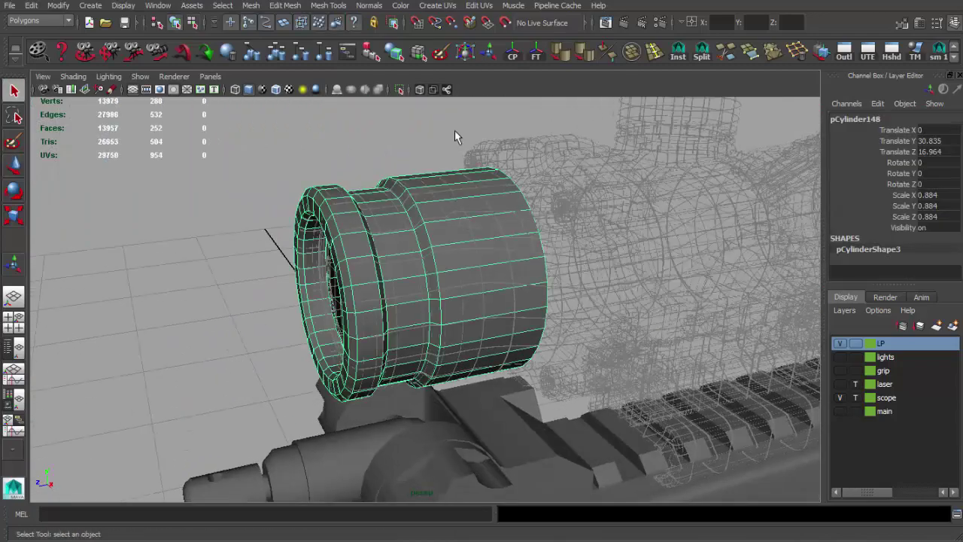
mouse_move(481, 173)
left_mouse_down("alt")
mouse_move(408, 204)
mouse_move(490, 244)
mouse_move(519, 189)
mouse_move(557, 216)
mouse_move(489, 260)
mouse_move(496, 229)
mouse_move(469, 262)
mouse_move(493, 316)
left_mouse_up("alt")
- Select the front tube and frame the scope closely from the rifle's other side
left_click(490, 245)
left_click(490, 261)
key("w")
mouse_move(566, 263)
left_mouse_down("alt")
mouse_move(482, 251)
mouse_move(612, 262)
mouse_move(623, 266)
mouse_move(615, 282)
mouse_move(644, 275)
mouse_move(294, 263)
left_mouse_up("alt")
right_click_drag(294, 263, 438, 275, "alt")
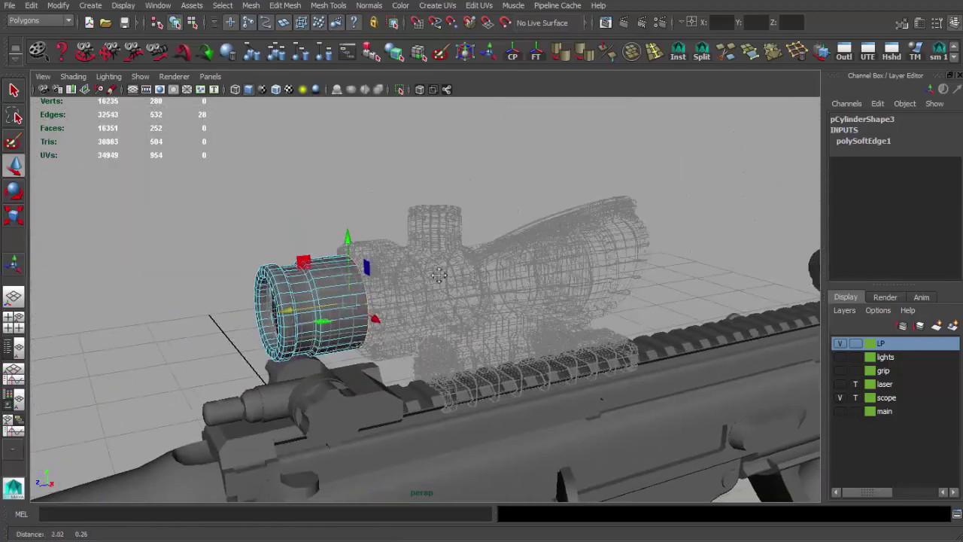
left_click_drag(438, 275, 616, 308, "alt")
right_click_drag(617, 308, 634, 313, "alt")
mouse_move(634, 313)
left_mouse_down("alt")
mouse_move(462, 284)
mouse_move(387, 204)
left_mouse_up("alt")
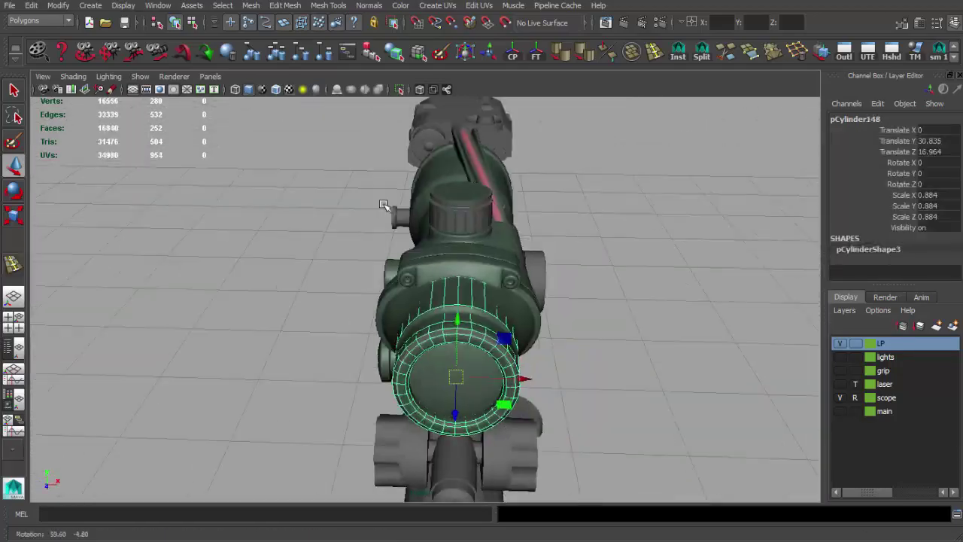
key("q")
- Set the scope layer to Reference display and view the scene in wireframe from the top
left_click(564, 306)
key("4")
left_click_drag(471, 472, 486, 417, "alt")
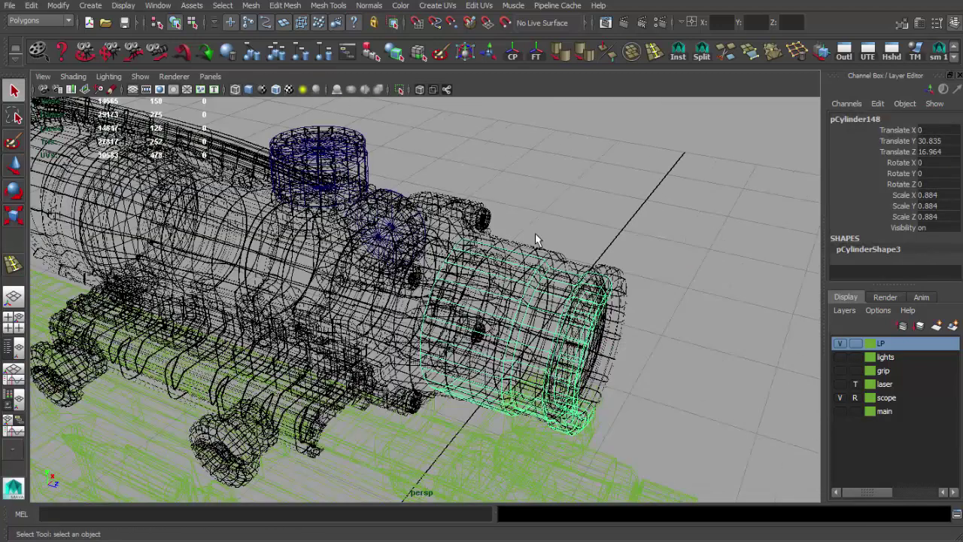
key("space")
scroll(192, 241, "up", 3)
key("space")
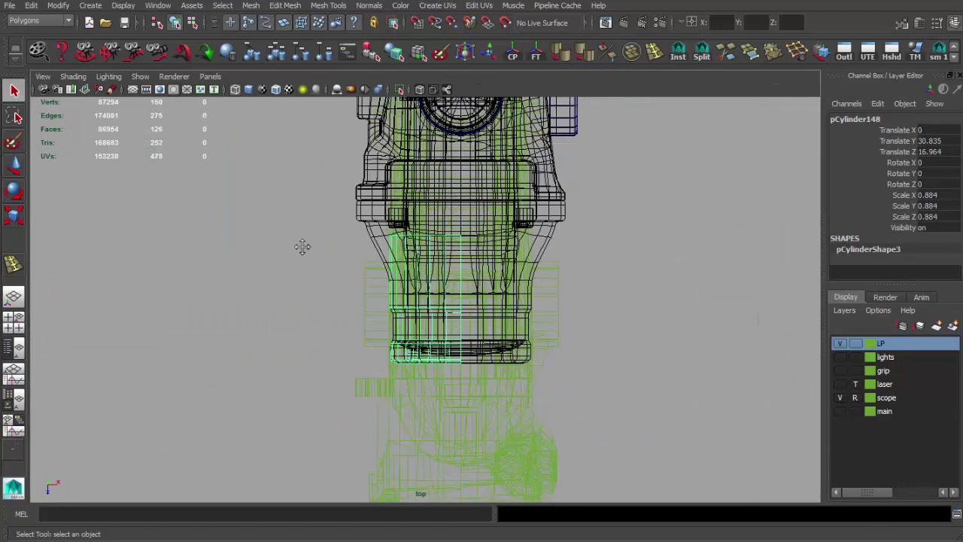
scroll(301, 247, "up", 3)
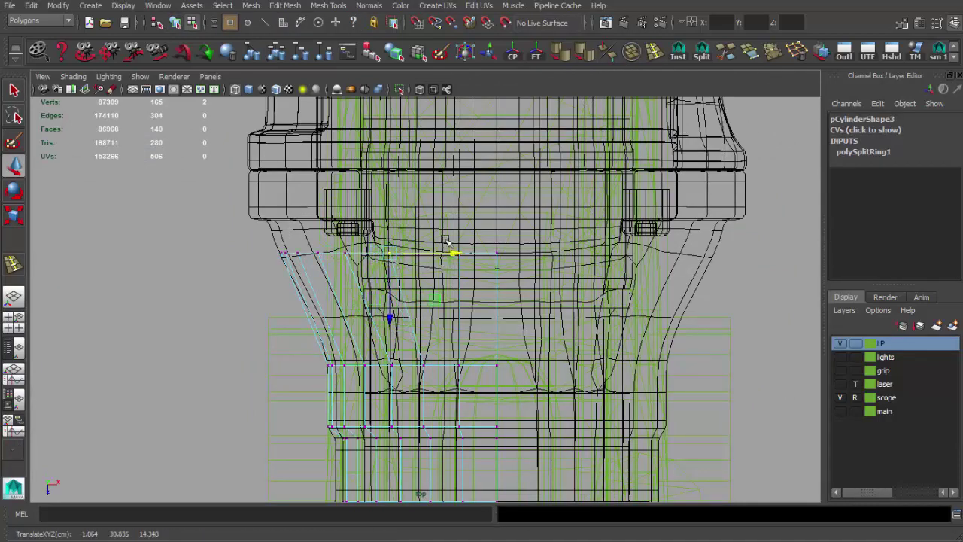
- Maximize the perspective view and orbit around the scope to a side view
key("space")
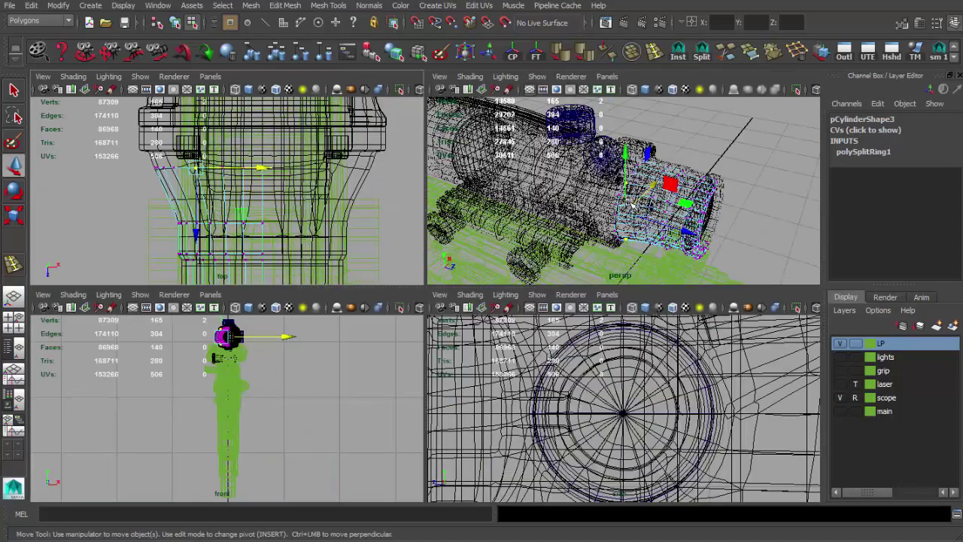
key("space")
left_click_drag(481, 301, 529, 297, "alt")
left_click_drag(461, 292, 348, 367, "alt")
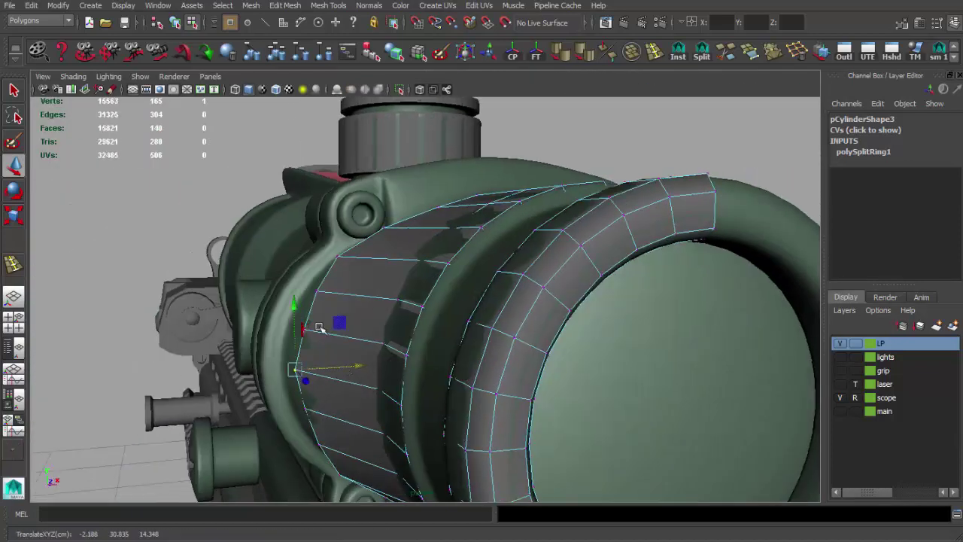
left_click_drag(319, 328, 404, 260, "alt")
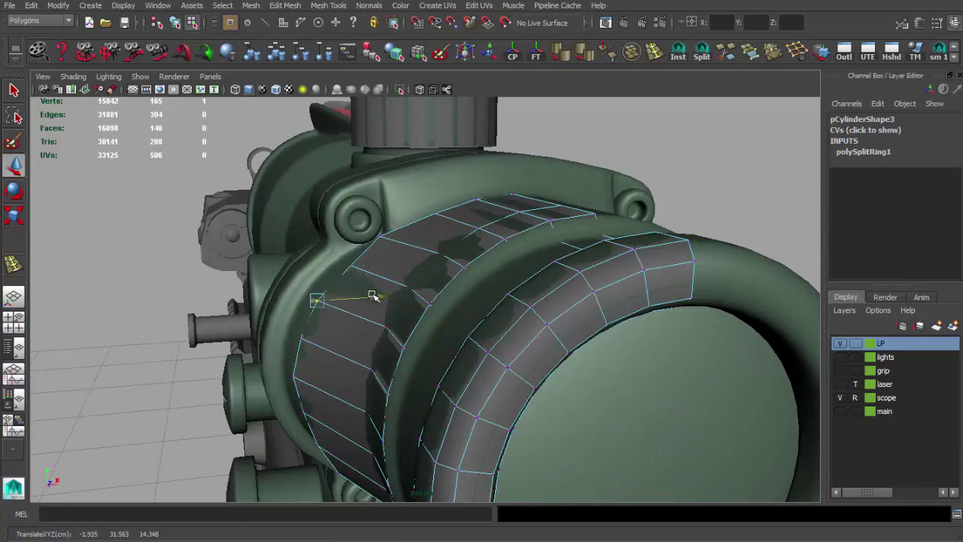
left_click_drag(372, 295, 390, 352, "alt")
mouse_move(441, 329)
left_mouse_down("alt")
mouse_move(436, 283)
mouse_move(286, 350)
mouse_move(316, 398)
mouse_move(355, 374)
left_mouse_up("alt")
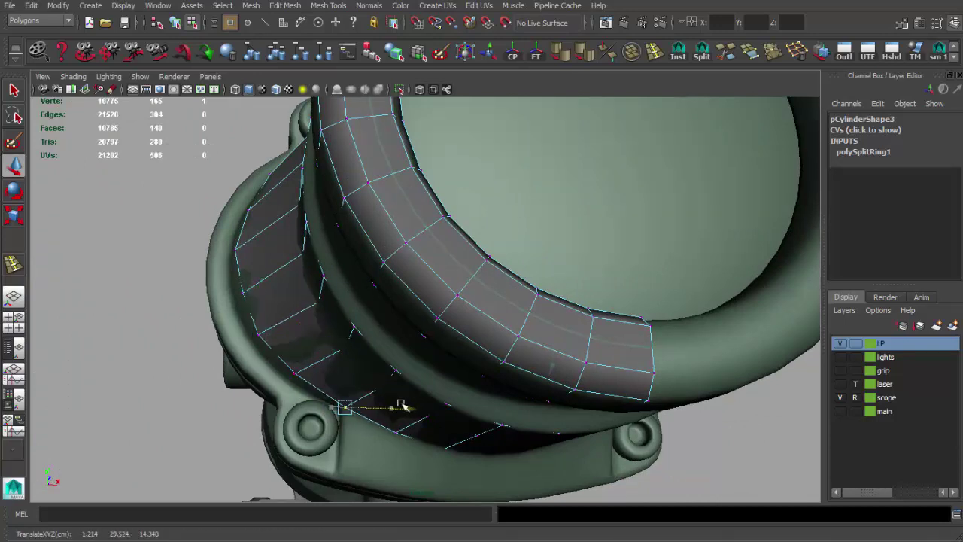
mouse_move(415, 406)
left_mouse_down("alt")
mouse_move(482, 324)
mouse_move(408, 287)
mouse_move(518, 225)
mouse_move(447, 286)
mouse_move(398, 262)
mouse_move(428, 251)
mouse_move(497, 326)
mouse_move(447, 344)
mouse_move(400, 395)
mouse_move(382, 366)
mouse_move(318, 318)
mouse_move(404, 333)
left_mouse_up("alt")
- Select the scope cage object and hide the LP layer
key("F8")
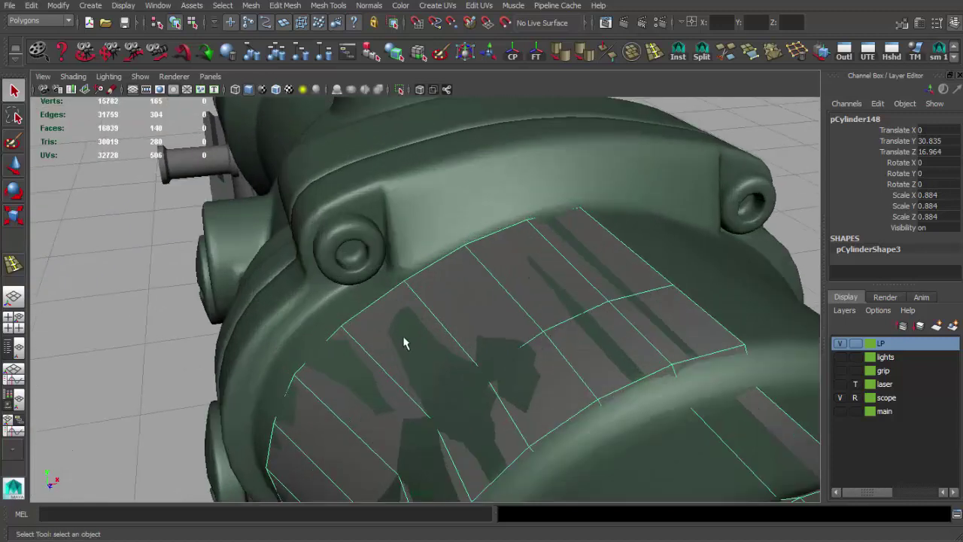
left_click(406, 290)
key("w")
key("q")
mouse_move(457, 276)
left_mouse_down("alt")
mouse_move(430, 335)
mouse_move(489, 292)
mouse_move(451, 316)
mouse_move(568, 194)
mouse_move(436, 348)
mouse_move(505, 401)
mouse_move(468, 323)
left_mouse_up("alt")
left_click(436, 376)
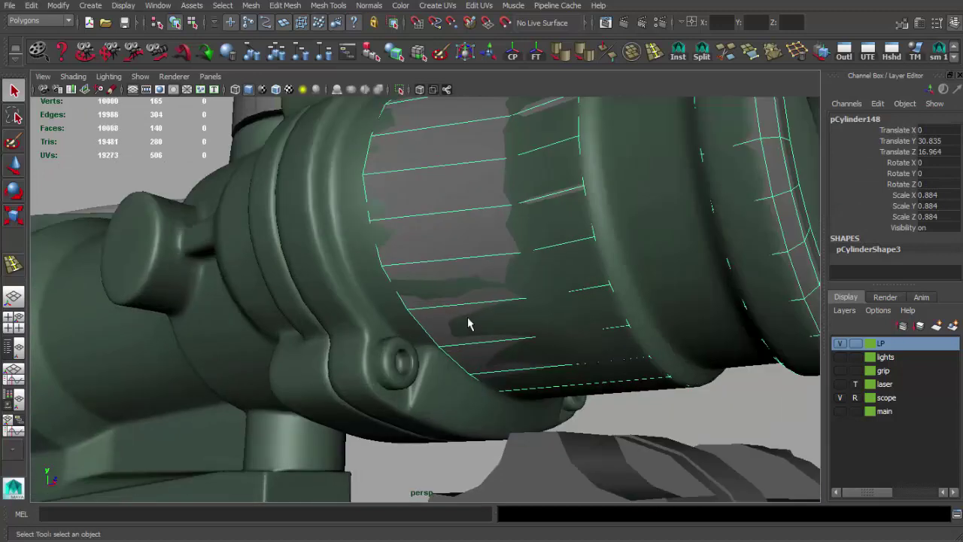
left_click(840, 343)
mouse_move(526, 361)
left_mouse_down("alt")
mouse_move(475, 412)
mouse_move(453, 359)
mouse_move(409, 308)
mouse_move(369, 318)
mouse_move(504, 321)
mouse_move(549, 309)
mouse_move(489, 281)
mouse_move(493, 388)
mouse_move(483, 393)
left_mouse_up("alt")
- Move a cage vertex to fit the scope barrel, checking the result in wireframe
key("F9")
key("w")
left_click(354, 337)
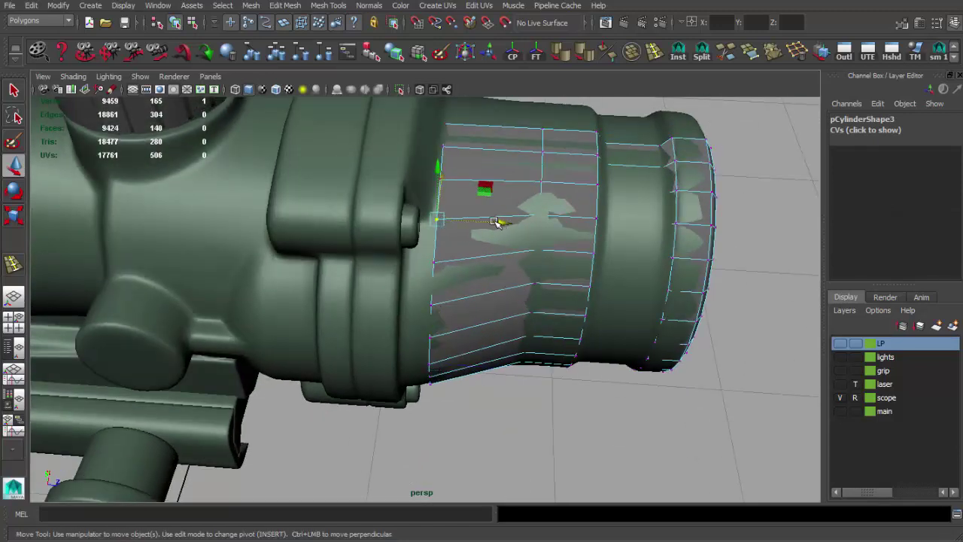
left_click_drag(472, 308, 469, 275, "alt")
scroll(468, 275, "up", 3)
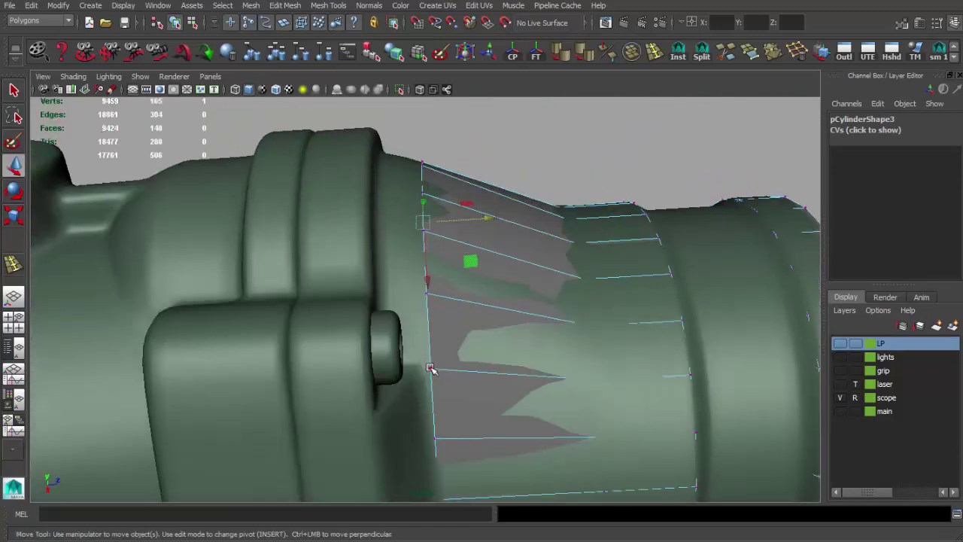
left_click_drag(430, 367, 484, 365)
scroll(489, 322, "down", 5)
mouse_move(460, 326)
left_mouse_down("alt")
mouse_move(378, 338)
mouse_move(461, 407)
left_mouse_up("alt")
key("4")
key("5")
key("4")
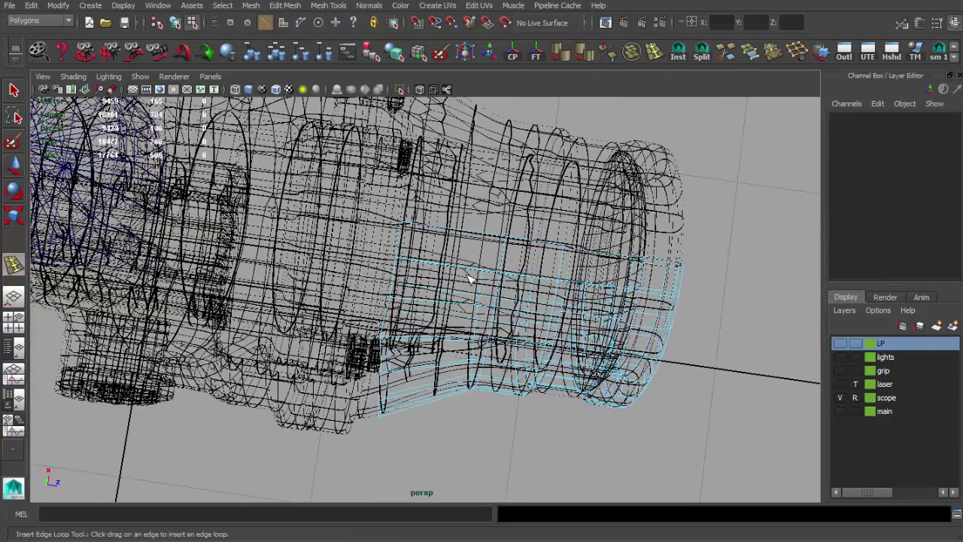
- Insert an edge loop around the cage and slide it along the barrel
left_click(423, 384)
key("5")
mouse_move(423, 383)
left_mouse_down("alt")
mouse_move(312, 369)
mouse_move(378, 318)
left_mouse_up("alt")
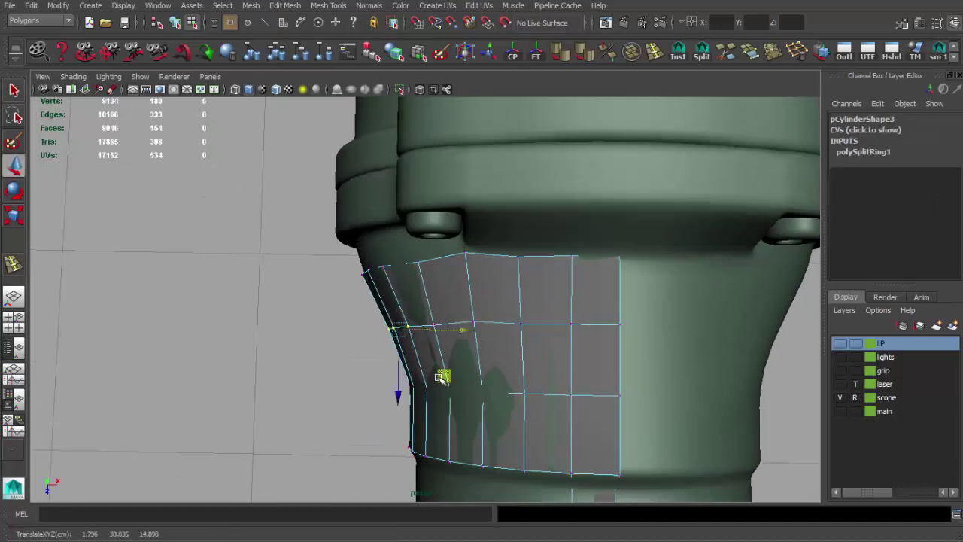
mouse_move(427, 370)
left_mouse_down("alt")
mouse_move(527, 364)
mouse_move(456, 322)
mouse_move(477, 365)
left_mouse_up("alt")
key("q")
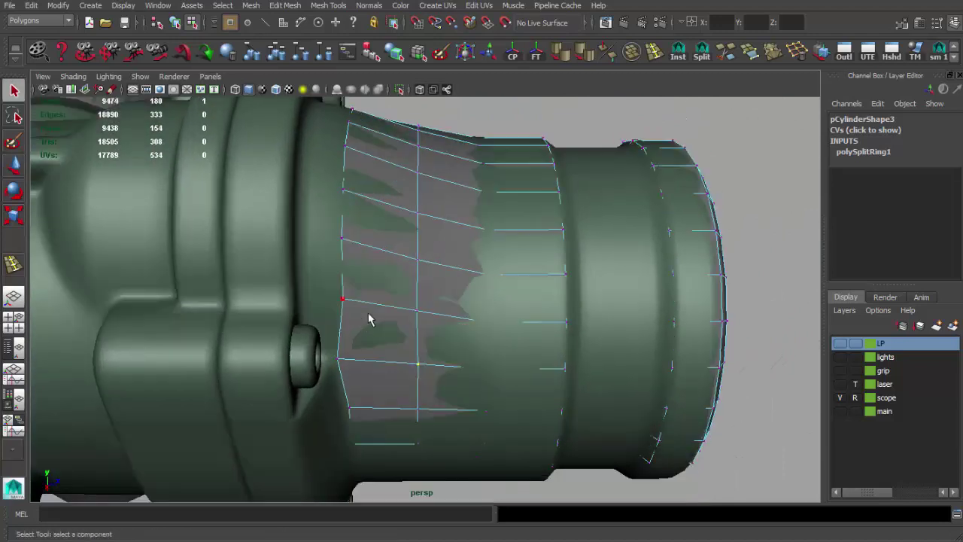
- Extrude the cage's border edge and scale the extrusion flat against the scope body
left_click_drag(348, 305, 356, 246, "alt")
left_click_drag(327, 195, 394, 308, "alt")
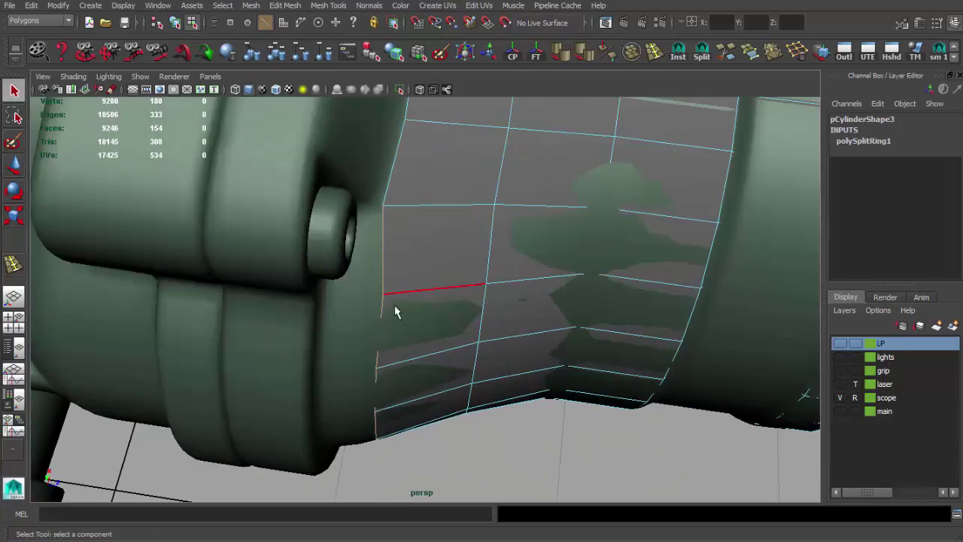
left_click(394, 301)
key("ctrl+e")
mouse_move(401, 352)
left_mouse_down("alt")
mouse_move(326, 322)
mouse_move(418, 332)
mouse_move(314, 281)
mouse_move(423, 299)
mouse_move(364, 257)
mouse_move(544, 288)
mouse_move(543, 237)
mouse_move(457, 279)
mouse_move(421, 368)
mouse_move(467, 258)
mouse_move(519, 207)
mouse_move(554, 264)
mouse_move(514, 320)
mouse_move(616, 273)
mouse_move(525, 366)
mouse_move(500, 272)
left_mouse_up("alt")
key("r")
key("F8")
- Adjust a cage vertex beside the ring bolt from a side view of the barrel
key("q")
key("w")
right_click_drag(503, 255, 482, 226, "alt")
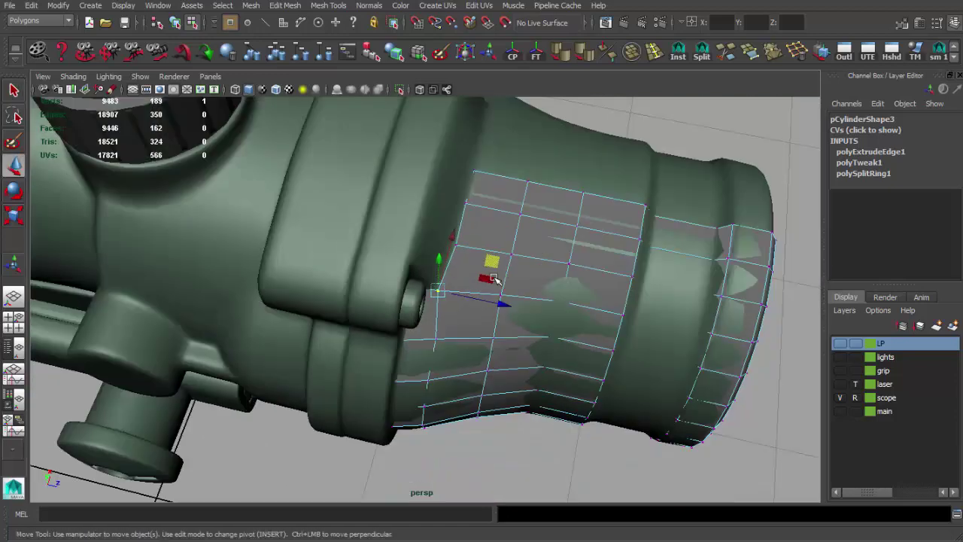
left_click_drag(481, 225, 437, 183, "alt")
left_click_drag(535, 201, 421, 324, "alt")
left_click(498, 241)
scroll(383, 314, "up", 3)
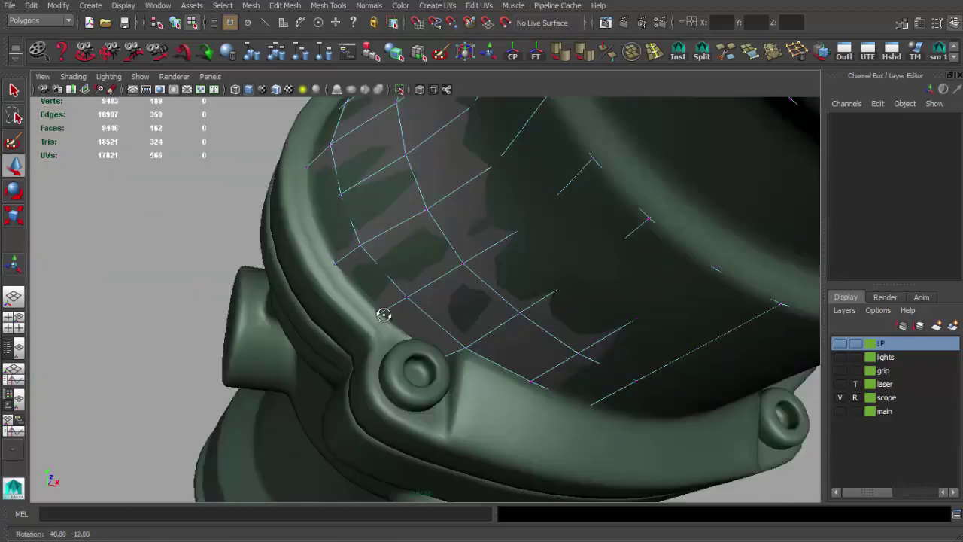
left_click(447, 350)
mouse_move(451, 386)
left_mouse_down("alt")
mouse_move(493, 428)
mouse_move(495, 391)
left_mouse_up("alt")
mouse_move(499, 353)
left_mouse_down("alt")
mouse_move(492, 276)
mouse_move(454, 235)
mouse_move(505, 248)
mouse_move(517, 239)
mouse_move(518, 75)
left_mouse_up("alt")
- Soften the cage's edges and scale selected vertices to fit the barrel
key("F8")
left_click(562, 60)
mouse_move(451, 188)
left_mouse_down("alt")
mouse_move(406, 235)
mouse_move(468, 286)
mouse_move(438, 259)
mouse_move(399, 313)
left_mouse_up("alt")
scroll(436, 256, "up", 3)
key("F8")
mouse_move(369, 286)
left_mouse_down("alt")
mouse_move(365, 344)
mouse_move(396, 307)
mouse_move(346, 266)
left_mouse_up("alt")
key("w")
key("space")
key("space")
mouse_move(413, 325)
left_mouse_down("alt")
mouse_move(421, 363)
mouse_move(456, 361)
left_mouse_up("alt")
key("r")
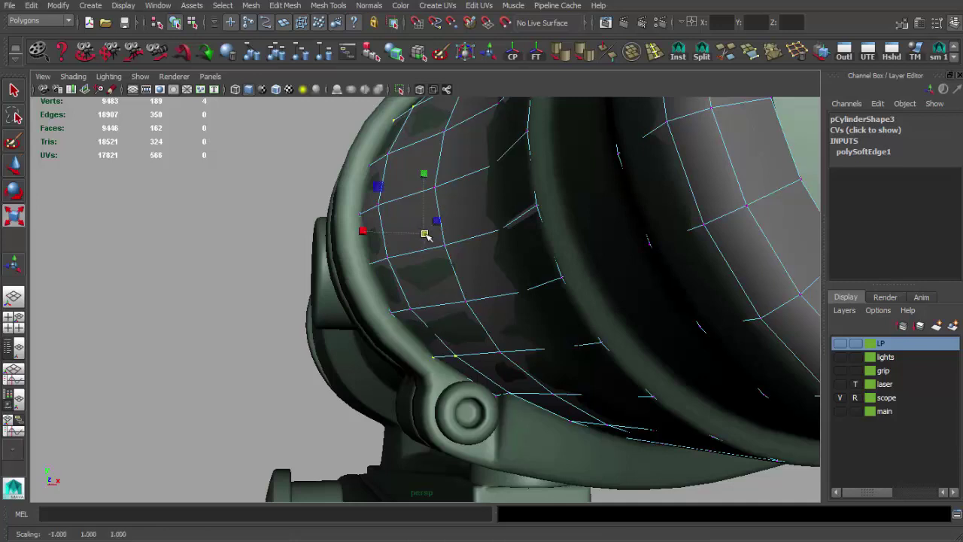
left_click_drag(426, 175, 506, 128, "alt")
key("F8")
key("q")
- Extrude the cage's border edges and pull them over the mount ring
left_click_drag(458, 215, 432, 296, "alt")
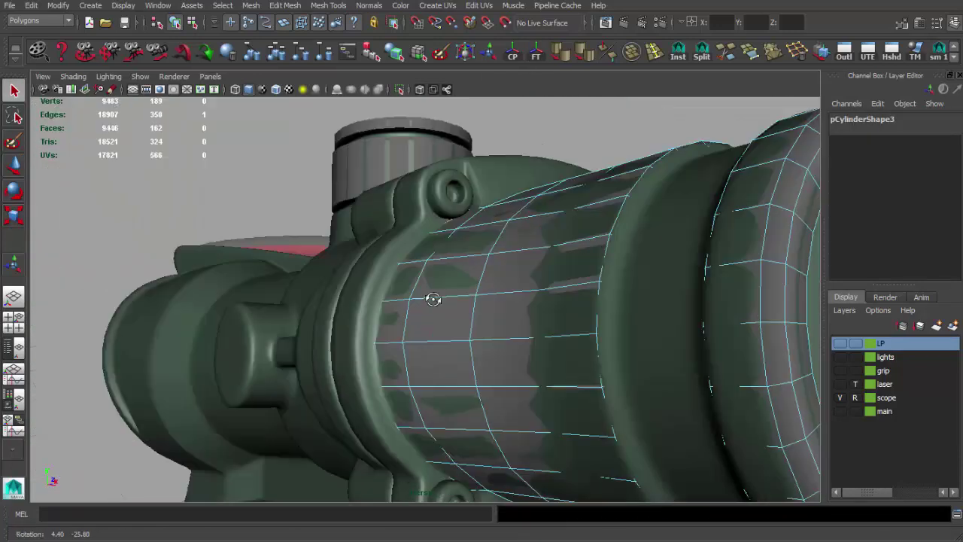
mouse_move(449, 469)
left_mouse_down("alt")
mouse_move(415, 328)
mouse_move(398, 343)
left_mouse_up("alt")
key("ctrl+e")
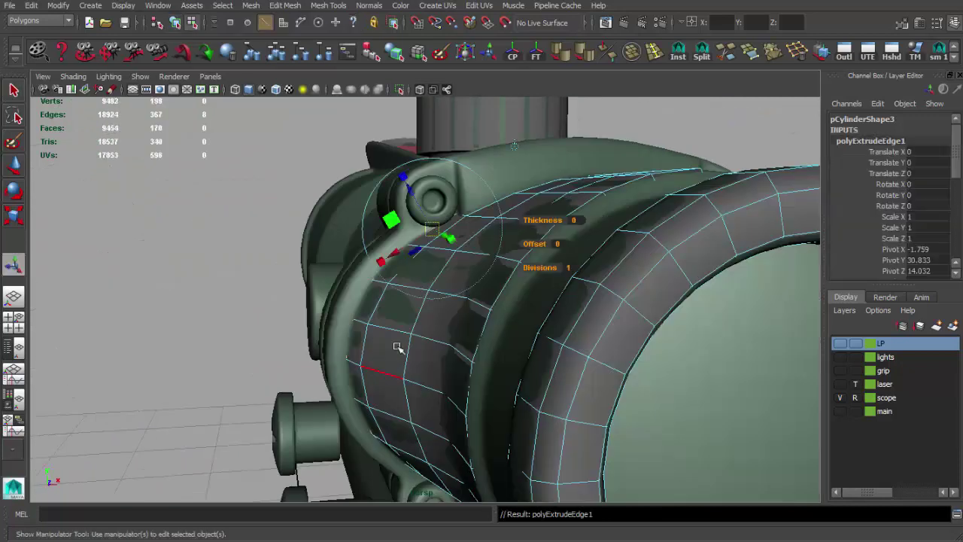
left_click_drag(462, 354, 443, 357)
scroll(306, 312, "down", 5)
left_click_drag(305, 312, 376, 330, "alt")
scroll(423, 351, "up", 5)
mouse_move(423, 350)
left_mouse_down("alt")
mouse_move(446, 362)
mouse_move(415, 370)
mouse_move(415, 337)
mouse_move(429, 366)
left_mouse_up("alt")
- Inspect the new extrusion in the front view and return to shaded display
key("space")
scroll(214, 430, "up", 3)
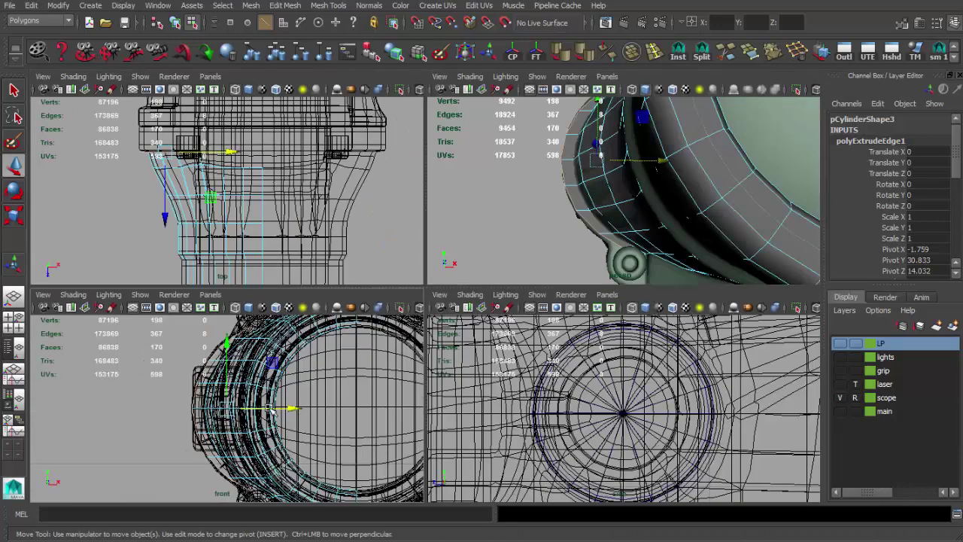
key("space")
middle_click_drag(338, 376, 374, 336, "alt")
scroll(377, 288, "up", 2)
mouse_move(376, 286)
left_mouse_down("alt")
mouse_move(387, 222)
mouse_move(516, 254)
left_mouse_up("alt")
key("5")
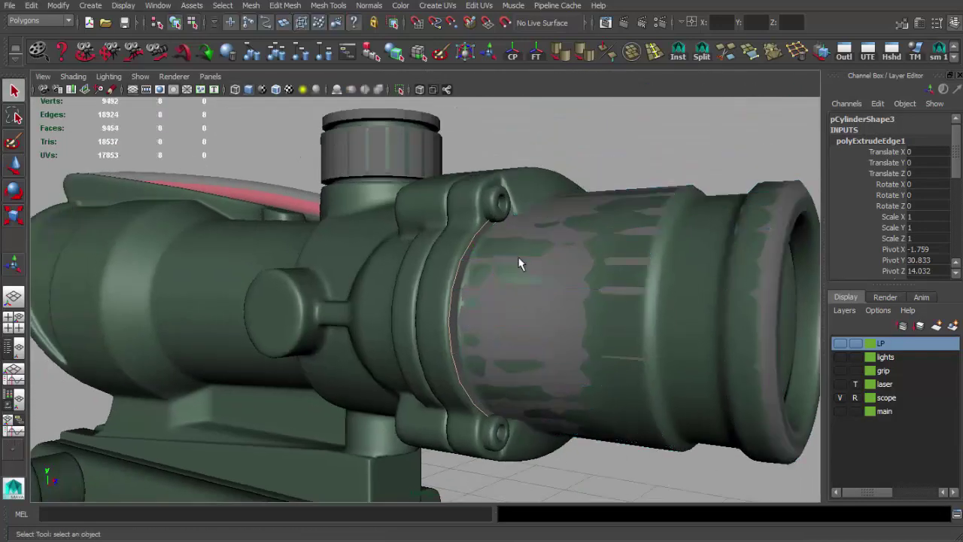
- Give pCylinder108 a smooth mesh preview at level 1 using the sm 1 shelf button and Smooth Mesh
left_click(440, 228)
left_click(936, 54)
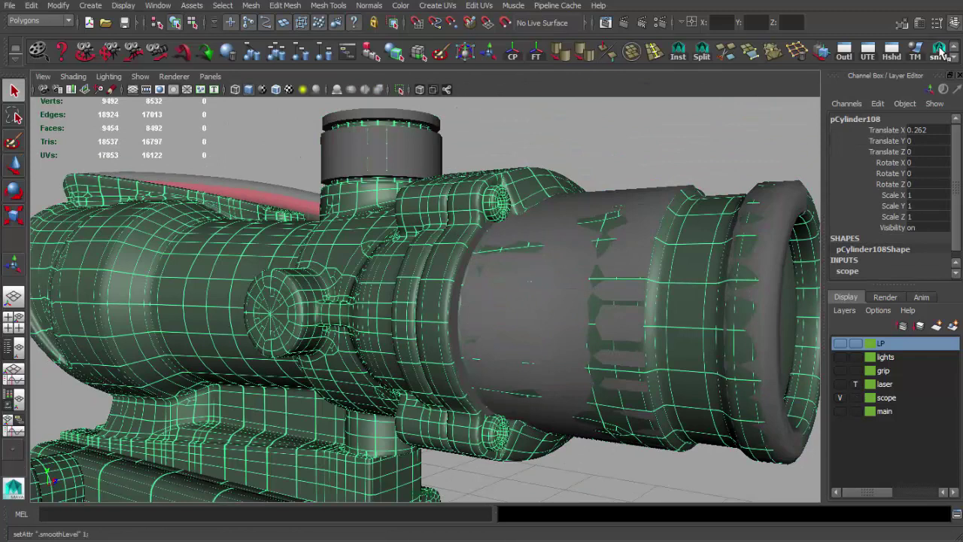
key("ctrl+a")
left_click(718, 245)
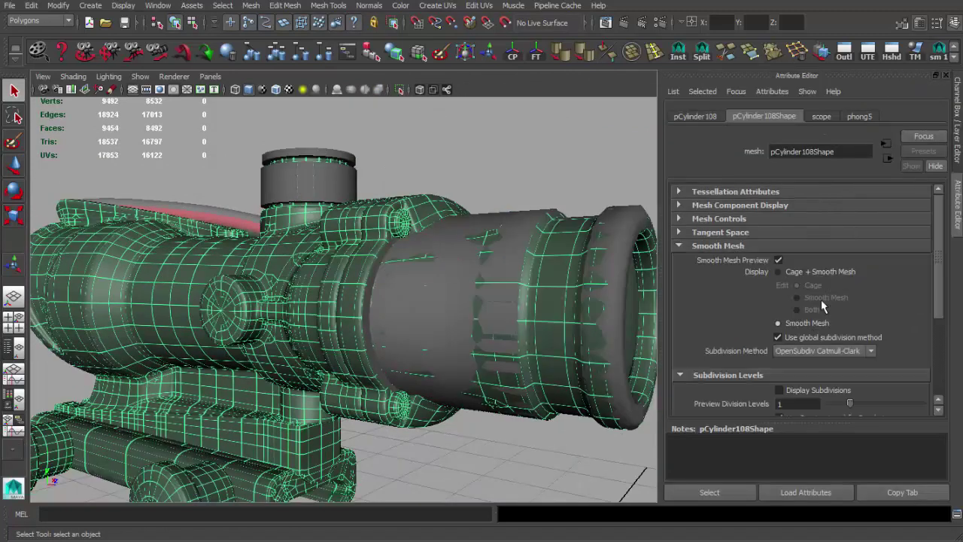
left_click(514, 158)
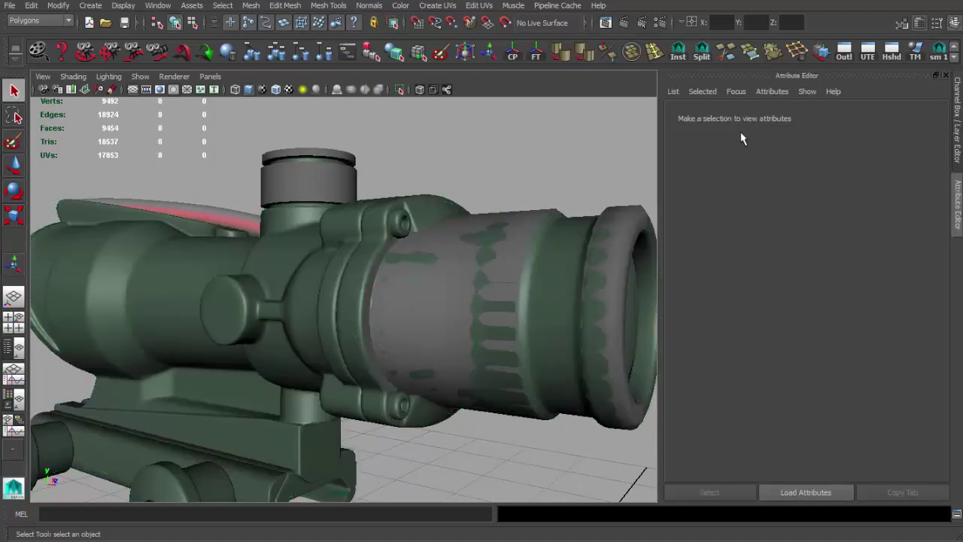
key("ctrl+a")
- Set the scope layer back to reference and frame the ring cage in four views
left_click(858, 397)
left_click(858, 397)
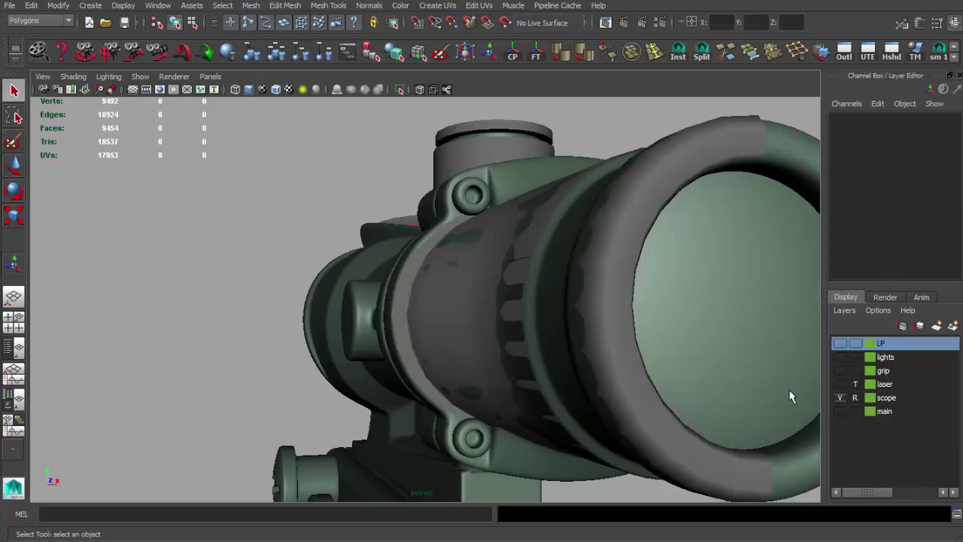
left_click(452, 301)
key("f")
key("space")
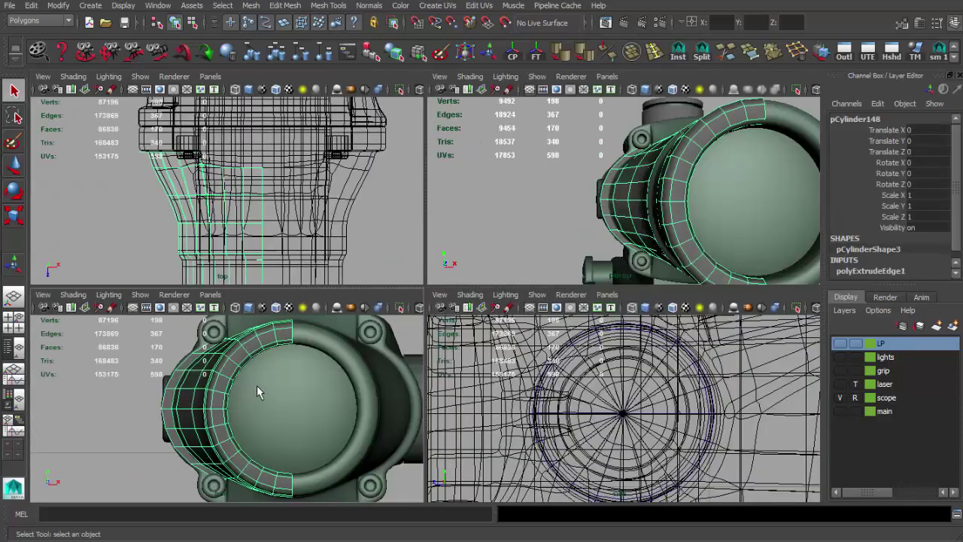
- In the front wireframe view, tweak cage vertices and cut a new edge across the cage
key("space")
key("4")
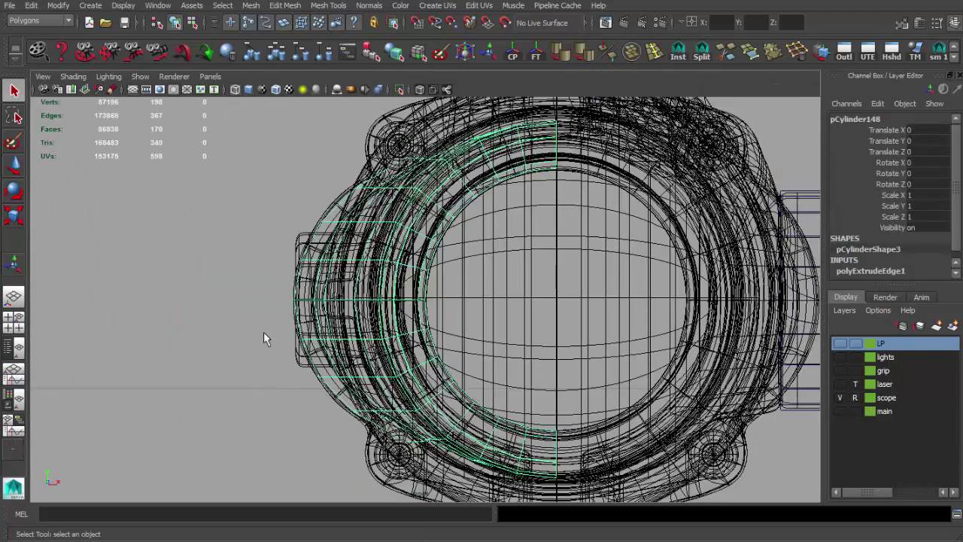
scroll(263, 332, "up", 4)
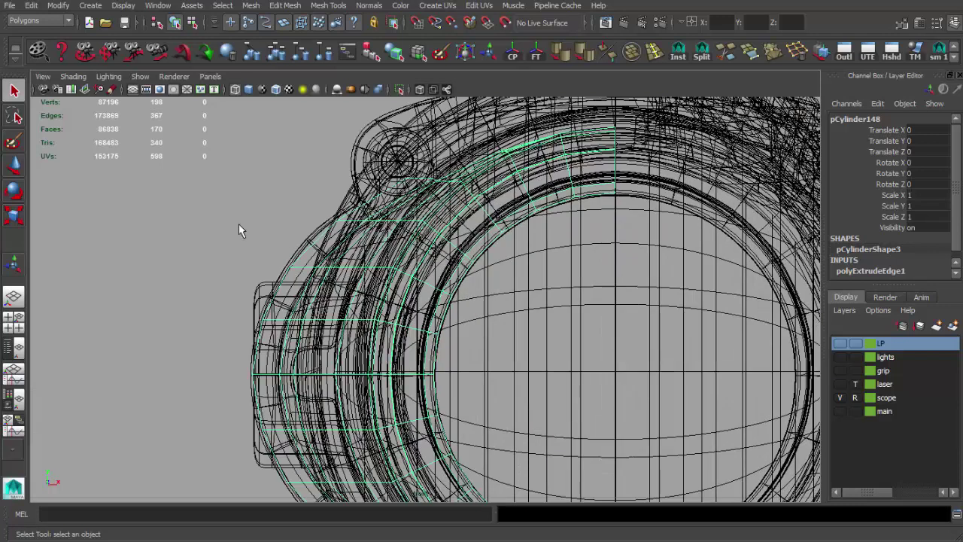
key("F8")
left_click(337, 221)
key("w")
scroll(367, 231, "up", 3)
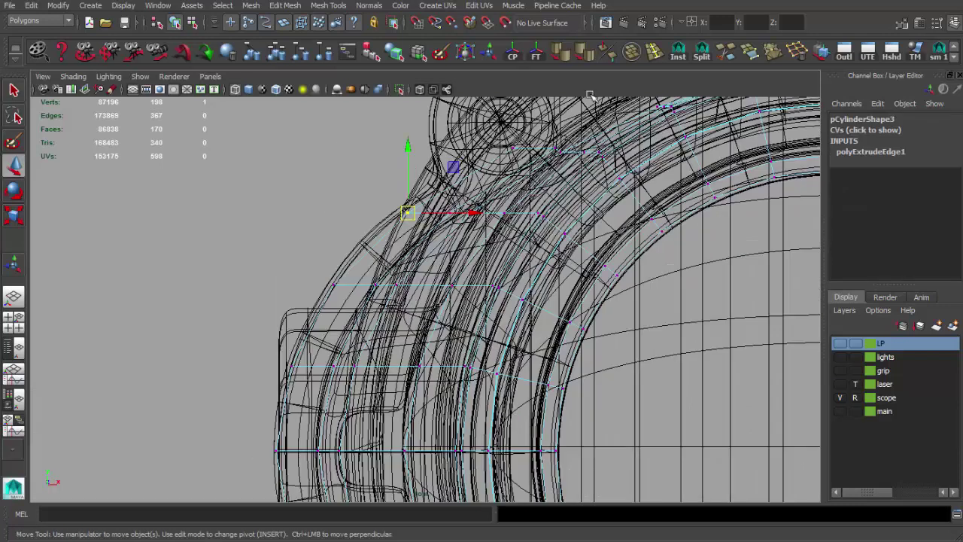
left_click(704, 60)
key("q")
mouse_move(397, 288)
middle_mouse_down("alt")
mouse_move(446, 198)
mouse_move(391, 293)
middle_mouse_up("alt")
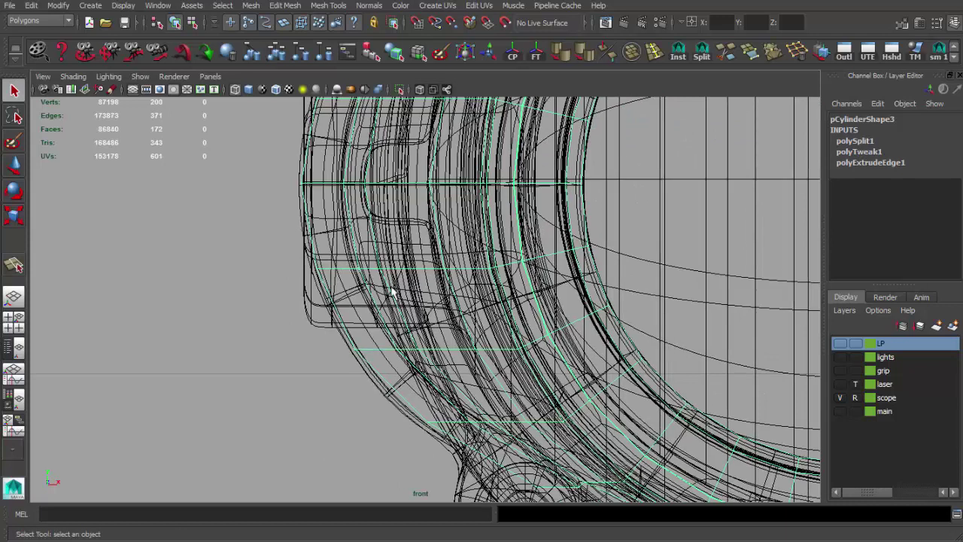
key("Return")
middle_click_drag(392, 393, 371, 345, "alt")
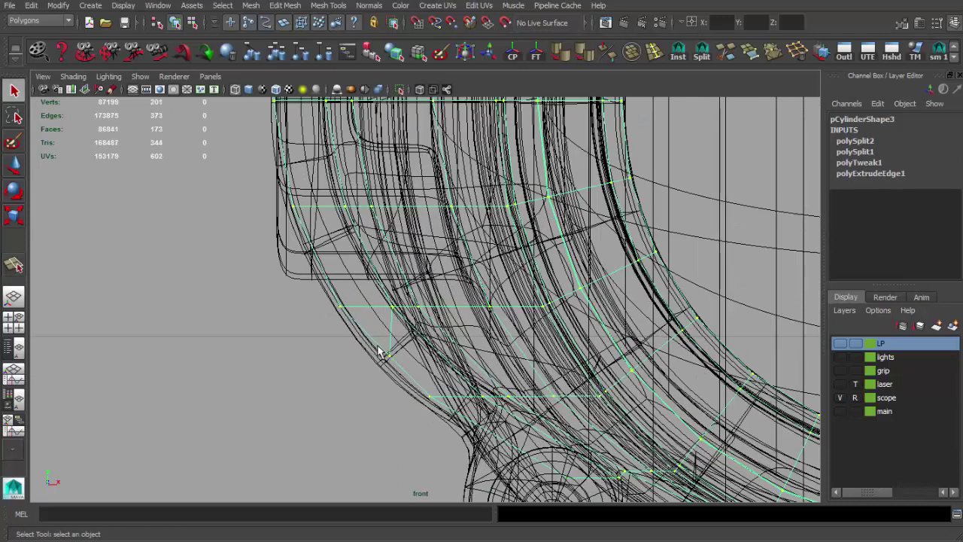
left_click(380, 363)
key("w")
mouse_move(341, 306)
middle_mouse_down("alt")
mouse_move(354, 351)
mouse_move(326, 279)
mouse_move(319, 310)
middle_mouse_up("alt")
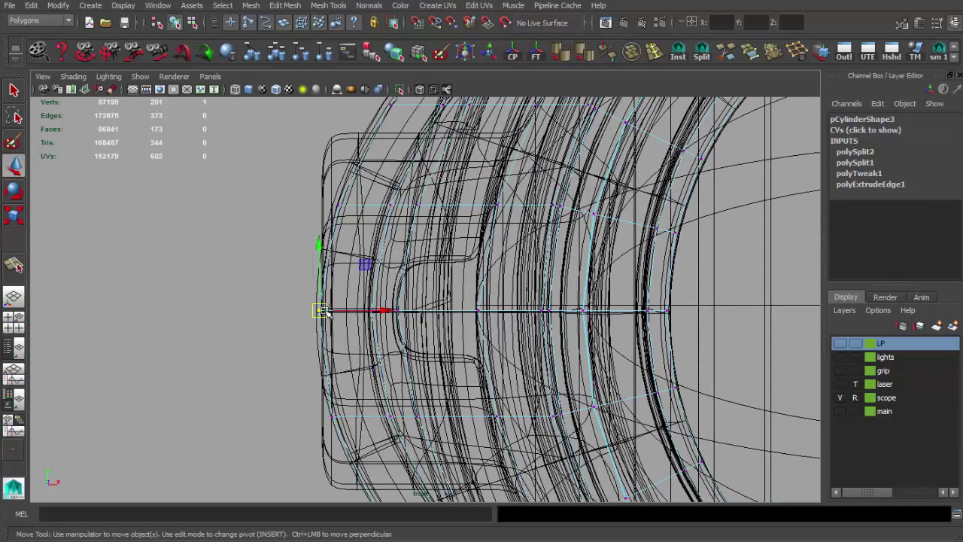
- Cut two more edges across the cage faces from its border
left_click(702, 57)
left_click(336, 258)
left_click(370, 315)
key("Return")
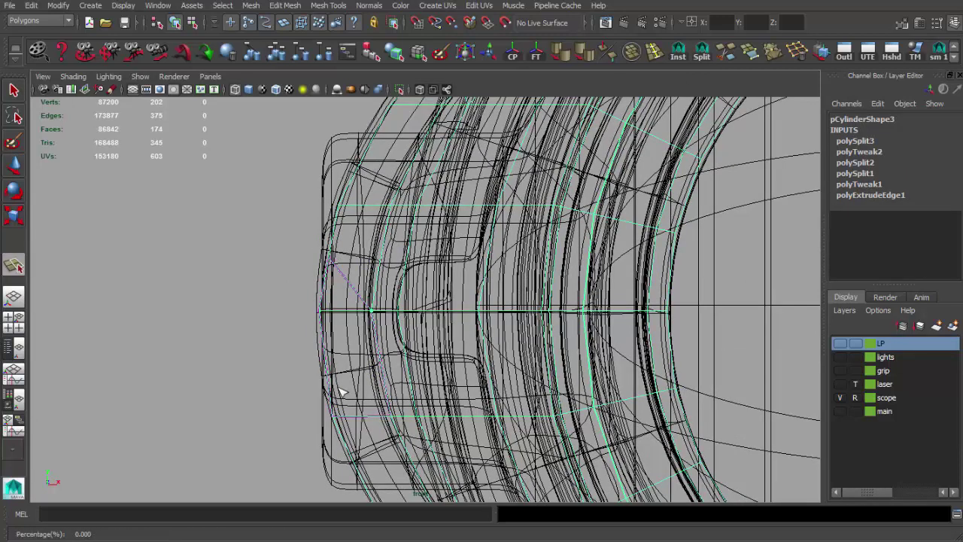
left_click(328, 374)
key("Return")
left_click(325, 411)
mouse_move(326, 412)
middle_mouse_down("alt")
mouse_move(323, 301)
mouse_move(344, 382)
middle_mouse_up("alt")
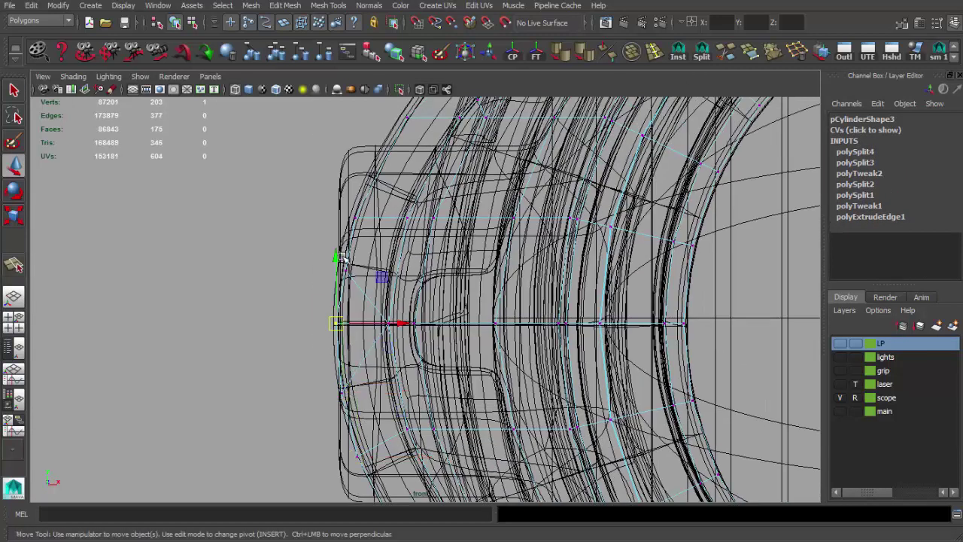
middle_click_drag(342, 265, 342, 301, "alt")
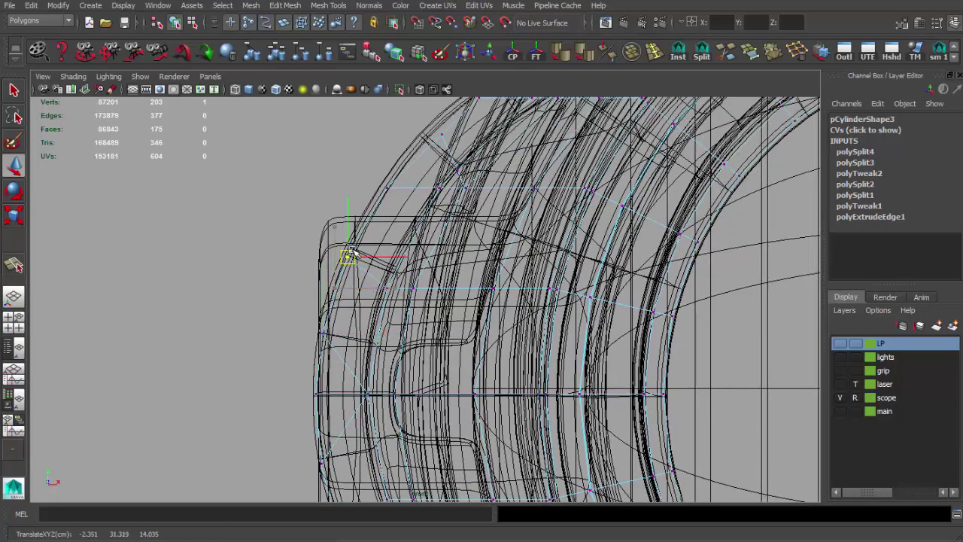
middle_click_drag(374, 234, 326, 338, "alt")
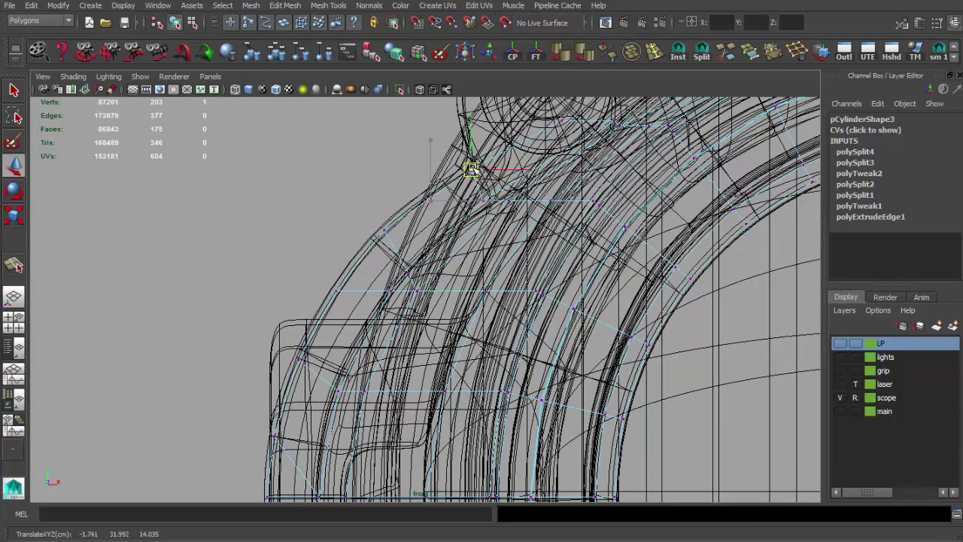
- In shaded view, select the rim edge near the ring's knob and extrude it
key("5")
mouse_move(441, 225)
left_mouse_down("alt")
mouse_move(429, 258)
mouse_move(446, 275)
mouse_move(383, 299)
left_mouse_up("alt")
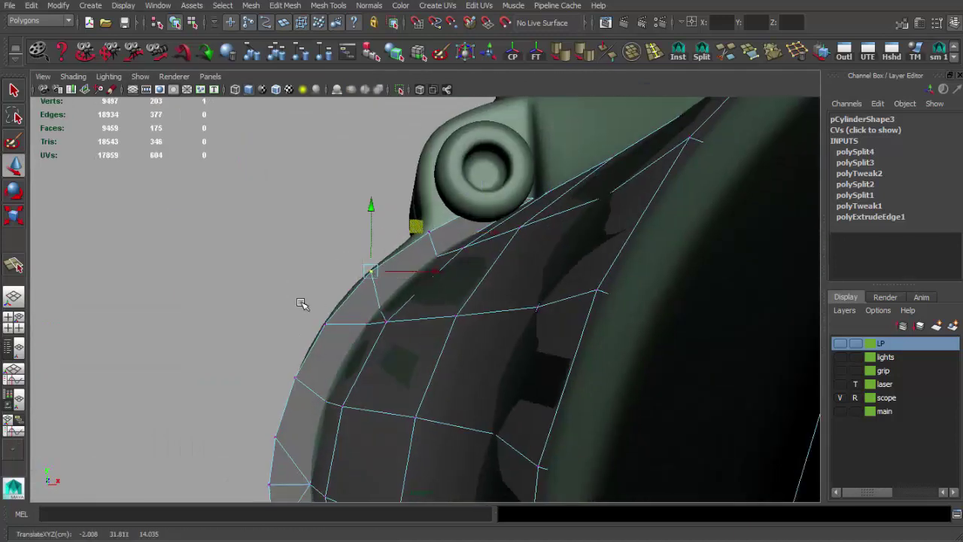
mouse_move(392, 284)
left_mouse_down("alt")
mouse_move(481, 309)
mouse_move(387, 303)
mouse_move(386, 275)
mouse_move(336, 355)
left_mouse_up("alt")
key("q")
left_click(387, 275)
right_click_drag(336, 355, 358, 348, "alt")
mouse_move(385, 381)
left_mouse_down("alt")
mouse_move(361, 396)
mouse_move(406, 286)
mouse_move(516, 304)
mouse_move(502, 351)
mouse_move(462, 349)
mouse_move(516, 318)
mouse_move(513, 309)
mouse_move(391, 331)
left_mouse_up("alt")
key("ctrl+e")
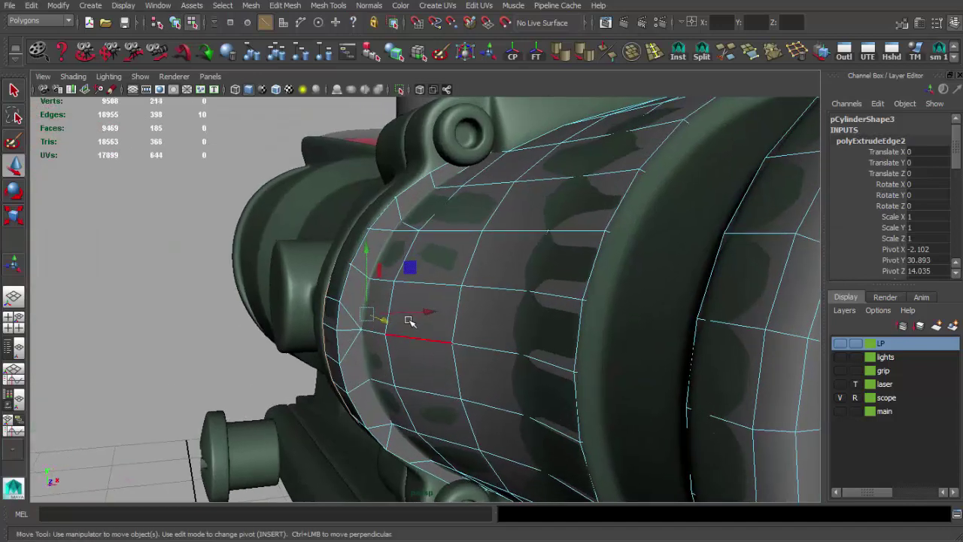
- In the side wireframe view, move cage rim vertices onto the ring's outline
key("space")
key("space")
scroll(368, 213, "up", 5)
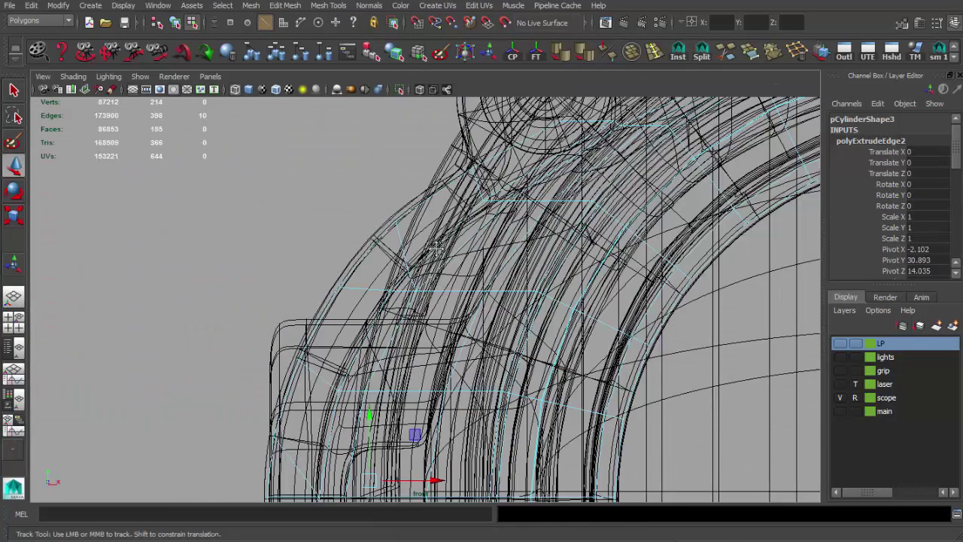
key("q")
left_click(376, 213)
key("w")
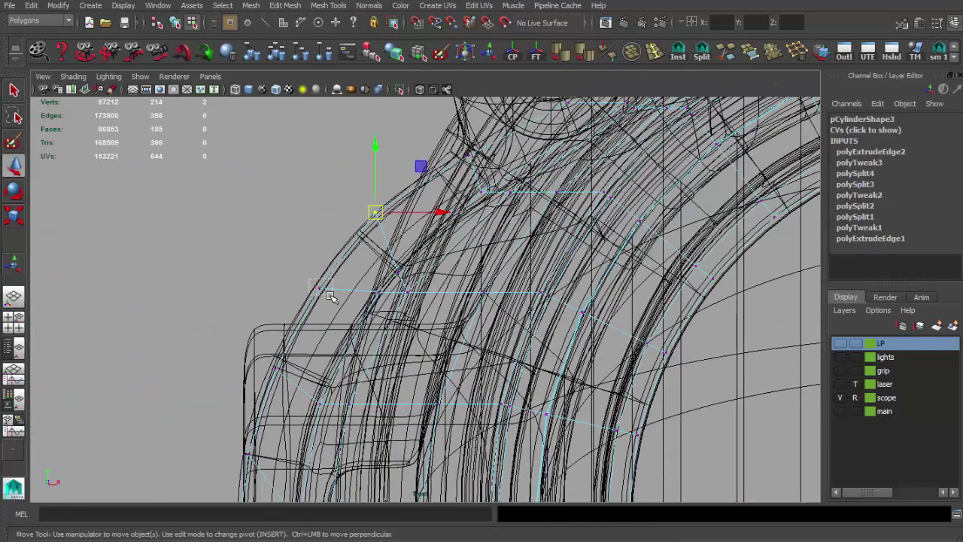
mouse_move(314, 314)
middle_mouse_down("alt")
mouse_move(353, 277)
mouse_move(316, 355)
middle_mouse_up("alt")
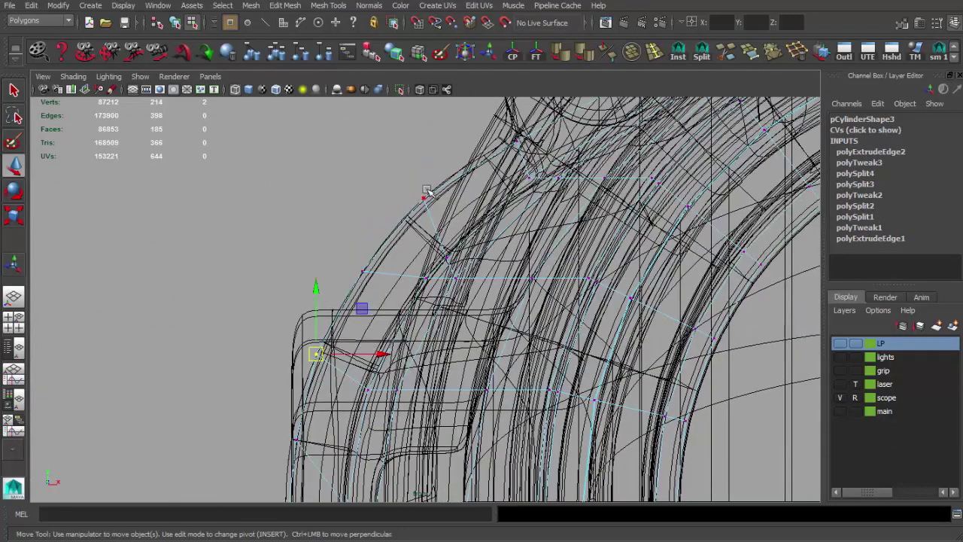
middle_click_drag(465, 190, 489, 205, "alt")
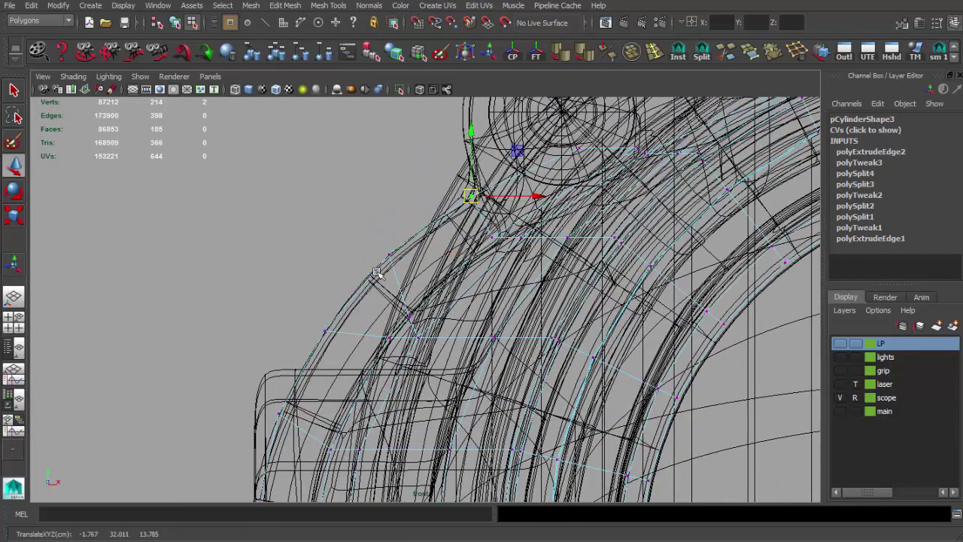
scroll(376, 272, "down", 5)
scroll(361, 263, "up", 3)
scroll(350, 252, "up", 2)
scroll(350, 252, "up", 2)
scroll(353, 319, "up", 1)
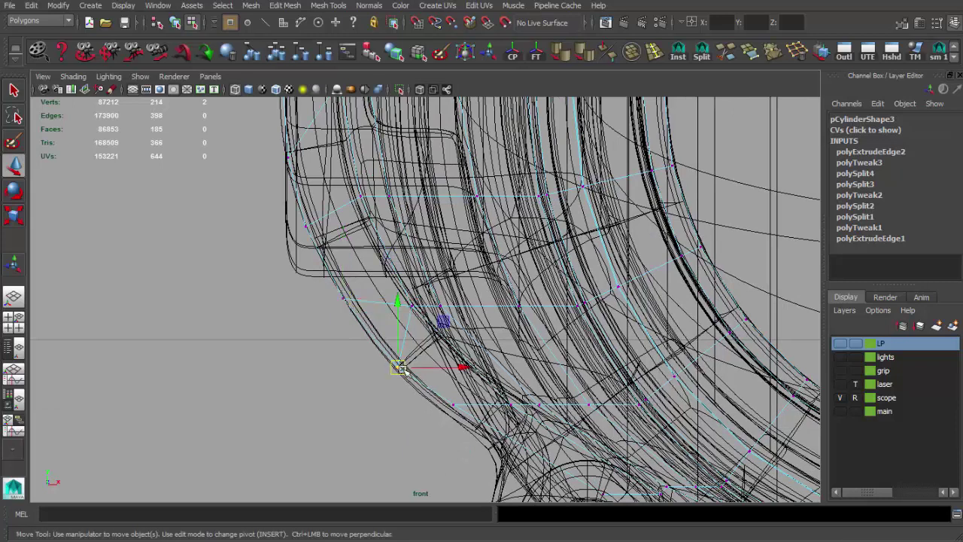
scroll(398, 361, "up", 1)
scroll(387, 331, "up", 1)
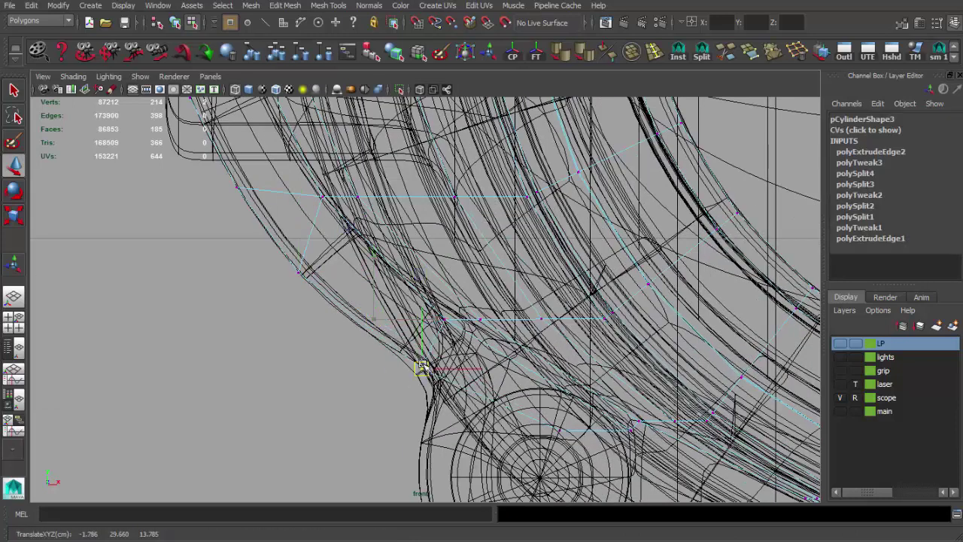
middle_click_drag(415, 367, 506, 342, "alt")
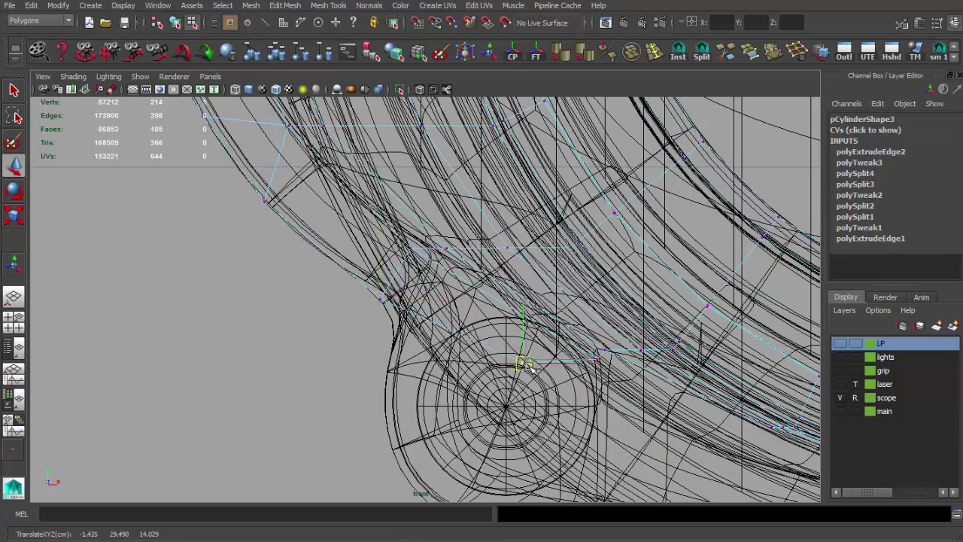
scroll(554, 376, "down", 4)
scroll(445, 349, "up", 4)
scroll(432, 285, "up", 1)
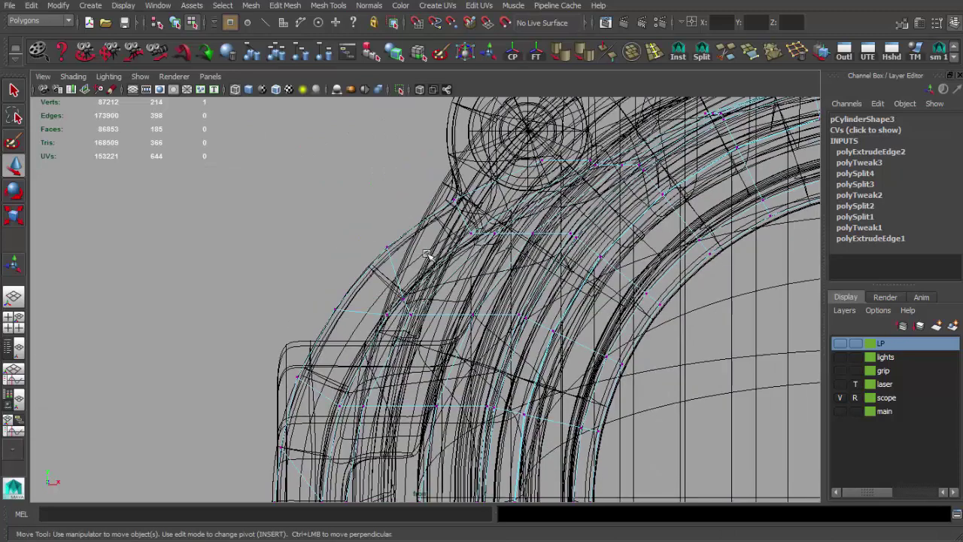
- In shaded perspective, select the rim edge beside the knob and extrude it upward
key("space")
key("space")
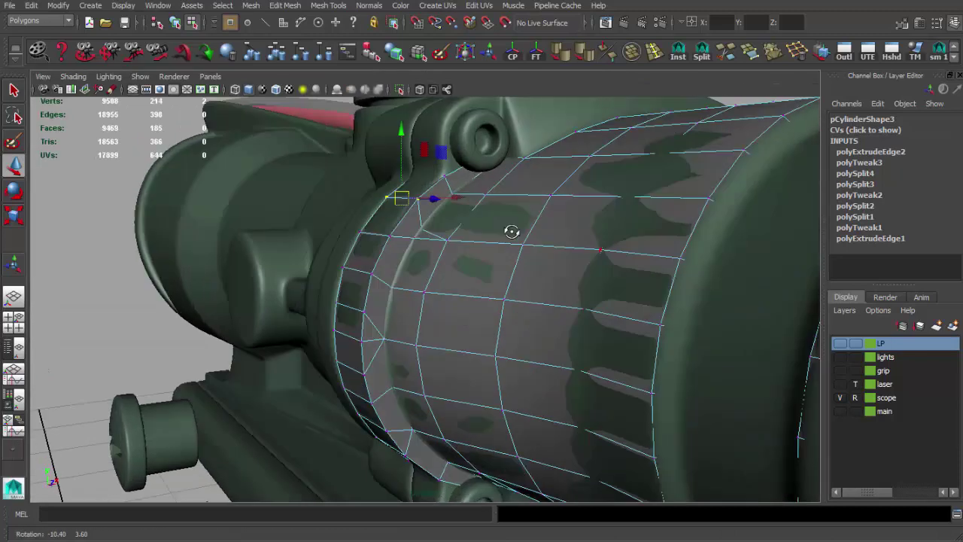
left_click_drag(602, 237, 584, 241, "alt")
scroll(447, 271, "up", 3)
left_click_drag(448, 271, 410, 263, "alt")
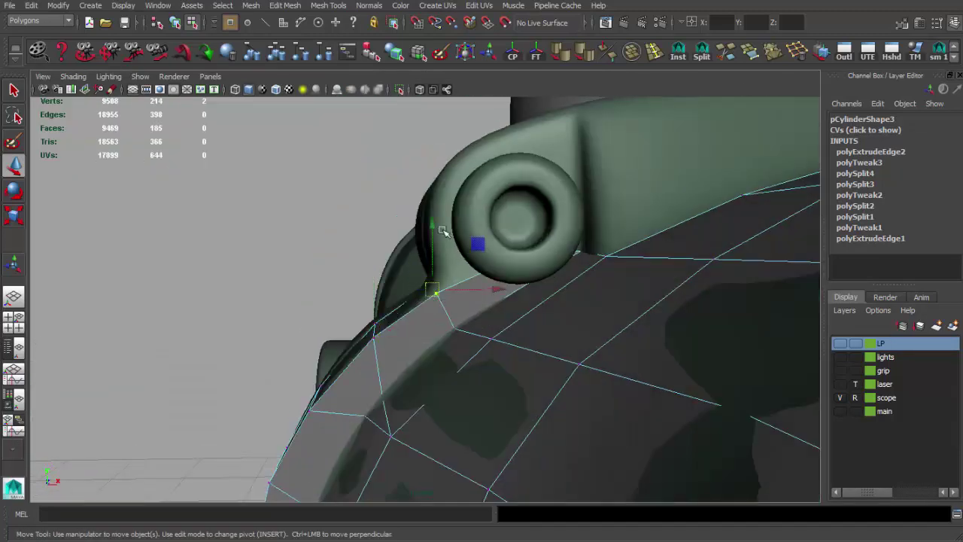
key("e")
mouse_move(451, 233)
left_mouse_down("alt")
mouse_move(440, 234)
mouse_move(437, 344)
mouse_move(425, 221)
mouse_move(434, 328)
mouse_move(460, 358)
mouse_move(436, 318)
mouse_move(366, 279)
left_mouse_up("alt")
left_click(436, 318)
right_click_drag(365, 279, 382, 202, "shift")
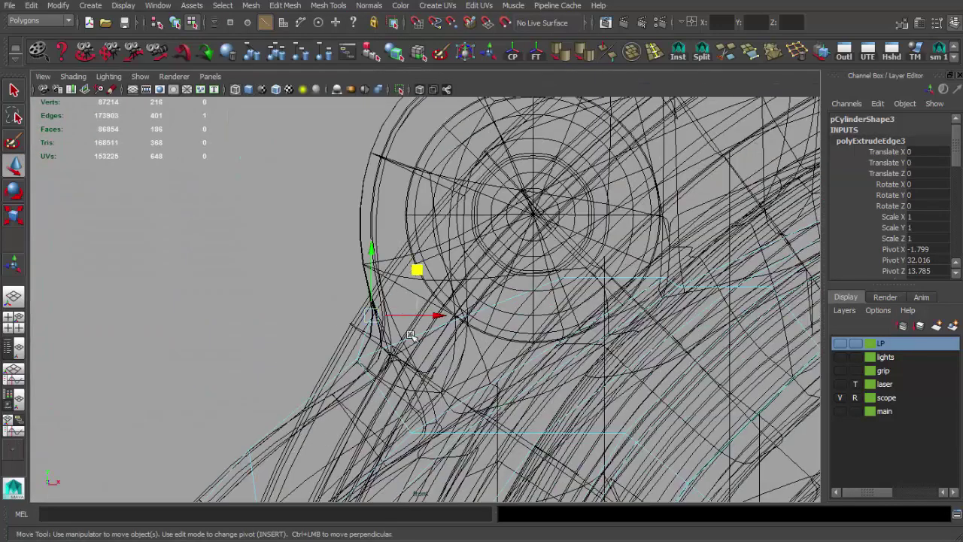
- Extrude two edges around the knob and move the tip vertices along its outline
key("ctrl+e")
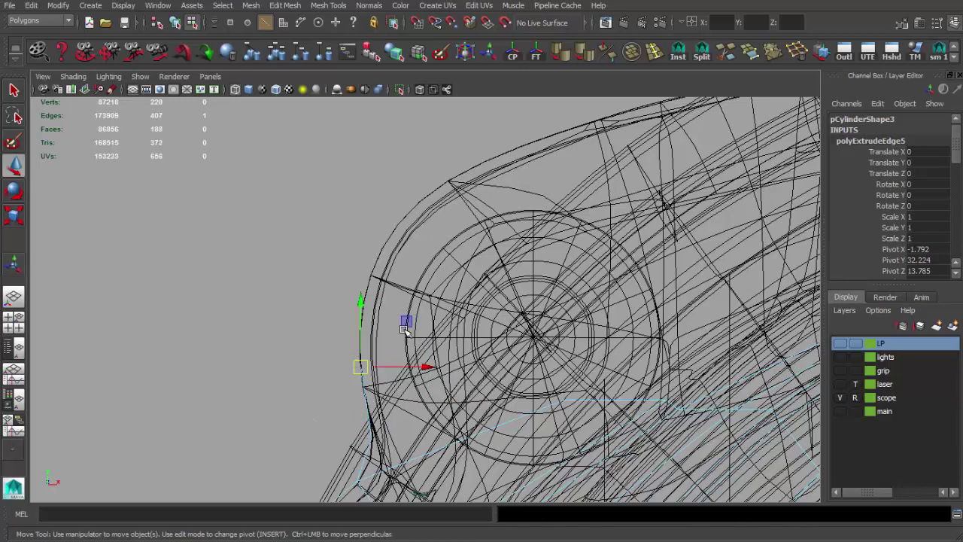
key("ctrl+e")
left_click_drag(437, 185, 518, 110)
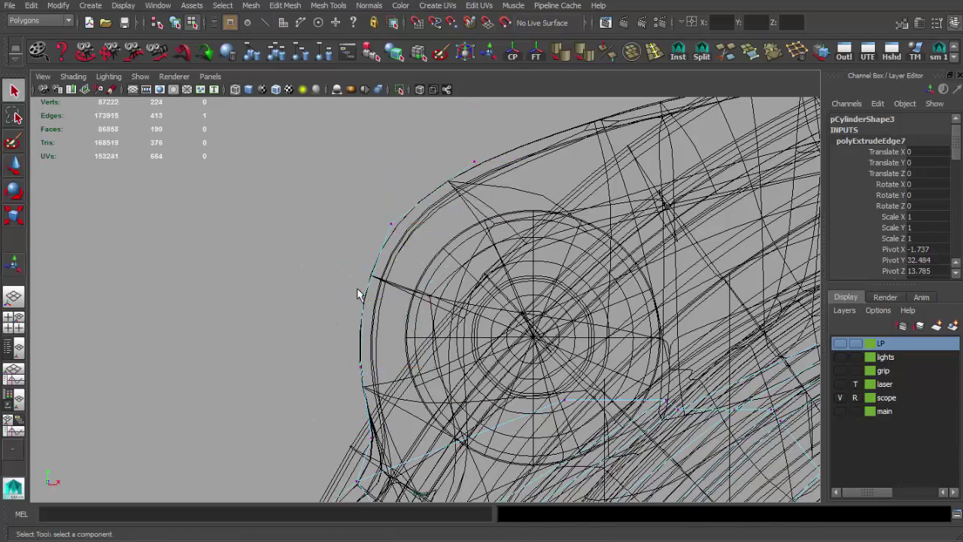
left_click_drag(358, 293, 364, 283)
key("w")
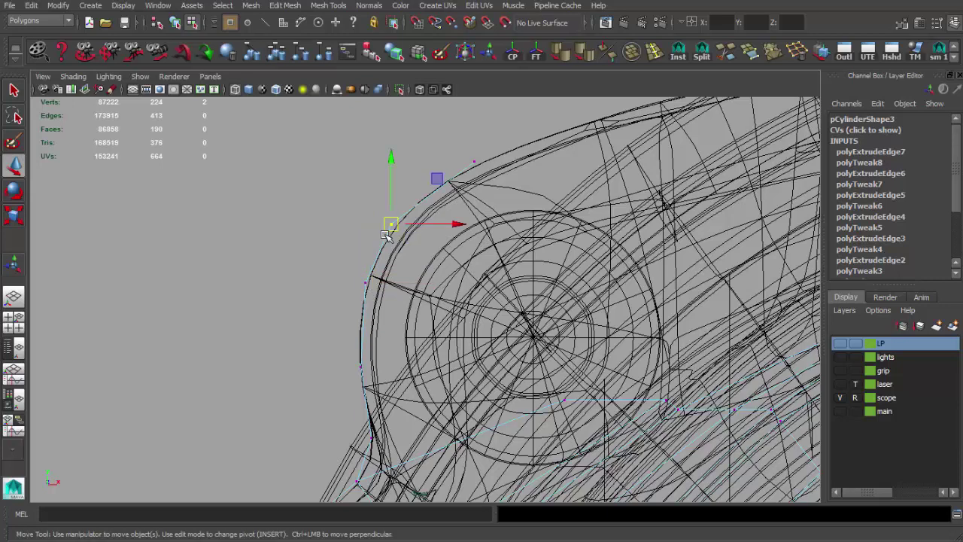
mouse_move(403, 382)
left_mouse_down("alt")
mouse_move(431, 216)
mouse_move(492, 203)
mouse_move(503, 175)
left_mouse_up("alt")
key("5")
mouse_move(490, 230)
left_mouse_down("alt")
mouse_move(451, 214)
mouse_move(458, 188)
mouse_move(551, 119)
left_mouse_up("alt")
- Extrude the strip's end edge twice more along the ring's top outline
key("q")
left_click(451, 214)
key("ctrl+e")
key("w")
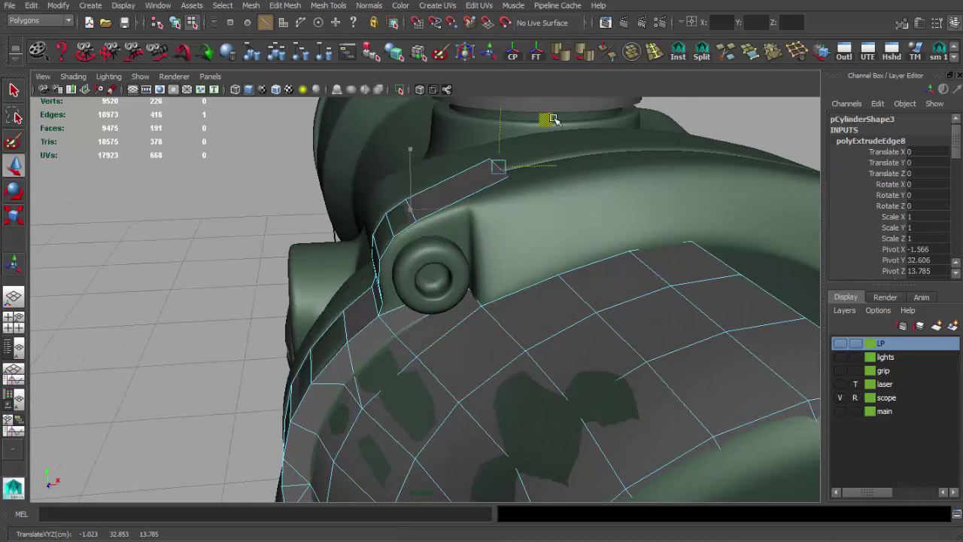
key("space")
key("space")
middle_click_drag(436, 218, 382, 216, "alt")
key("ctrl+e")
key("w")
left_click_drag(375, 173, 389, 165)
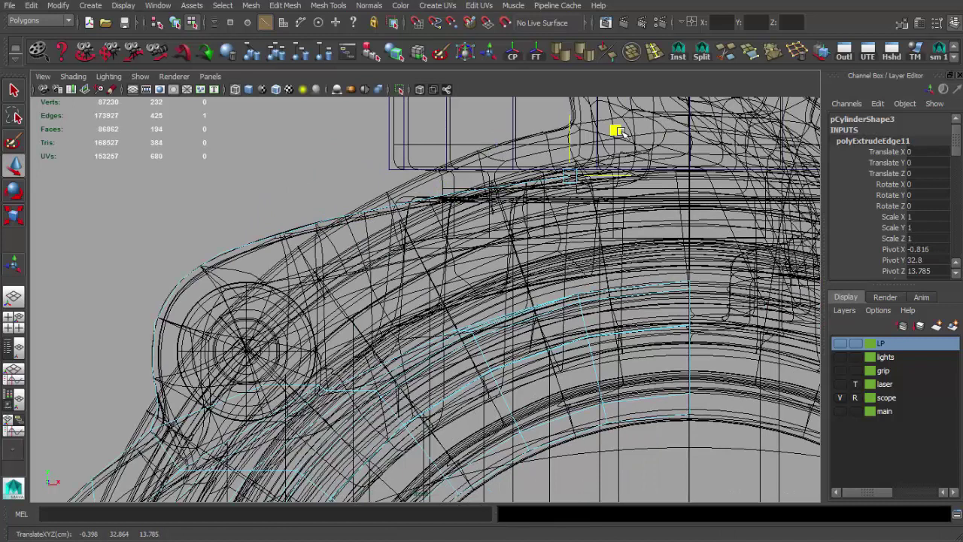
key("space")
mouse_move(617, 132)
left_mouse_down()
mouse_move(624, 176)
mouse_move(454, 188)
mouse_move(488, 243)
left_mouse_up()
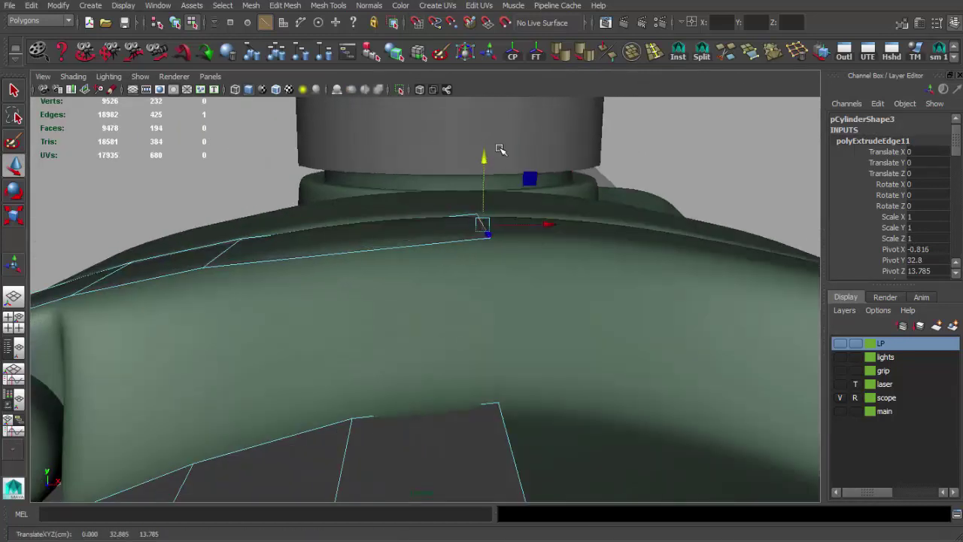
- Insert an edge loop across the top strip, then reselect the whole scope cage
key("ctrl+e")
left_click(350, 251)
key("w")
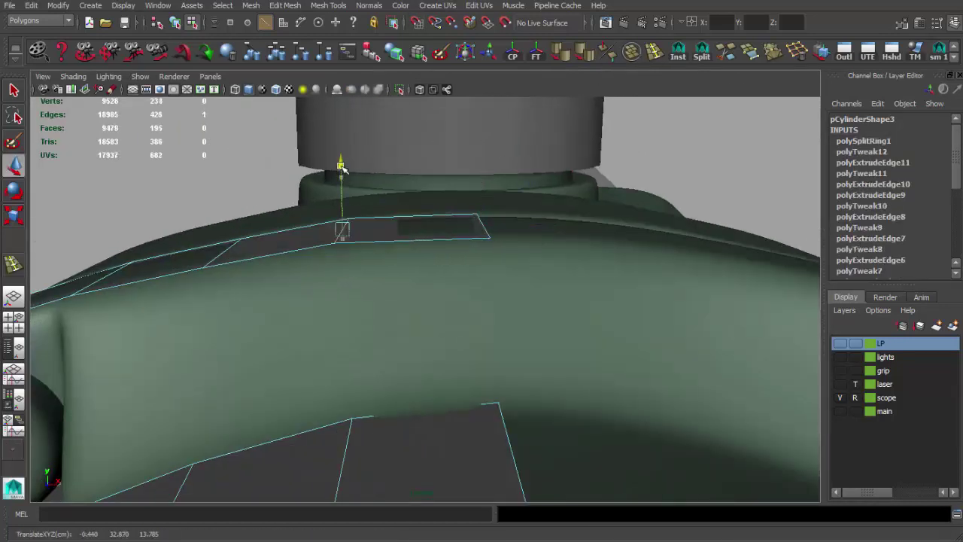
scroll(348, 211, "down", 5)
key("q")
left_click(494, 343)
mouse_move(495, 343)
left_mouse_down("alt")
mouse_move(435, 244)
mouse_move(449, 279)
mouse_move(477, 223)
left_mouse_up("alt")
- Select an edge ring around the barrel and slide it along the scope
key("4")
key("5")
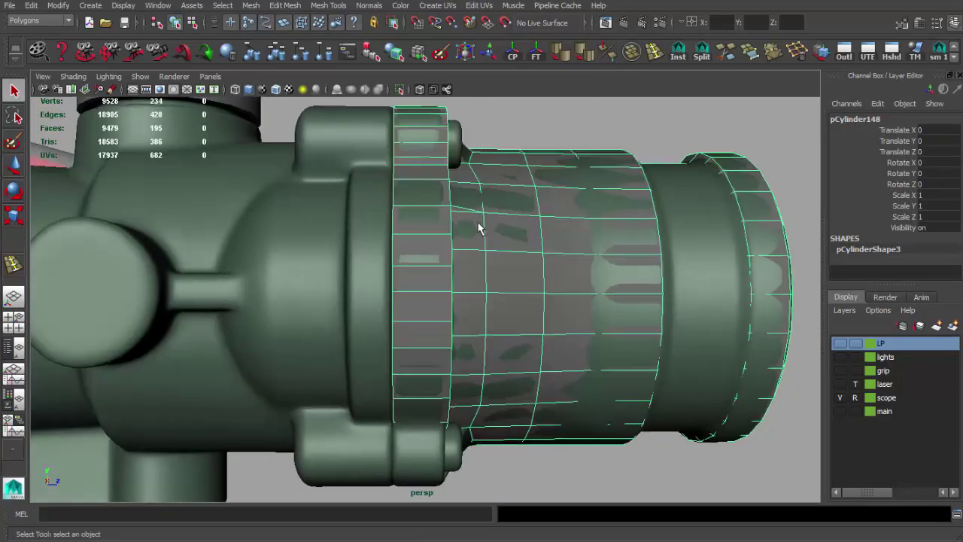
right_click_drag(460, 128, 425, 114, "alt")
left_click(441, 452)
mouse_move(442, 451)
left_mouse_down("alt")
mouse_move(407, 416)
mouse_move(403, 197)
mouse_move(422, 248)
left_mouse_up("alt")
key("w")
double_click(359, 277)
left_click(422, 155, "shift")
scroll(366, 312, "up", 3)
left_click(366, 312, "shift")
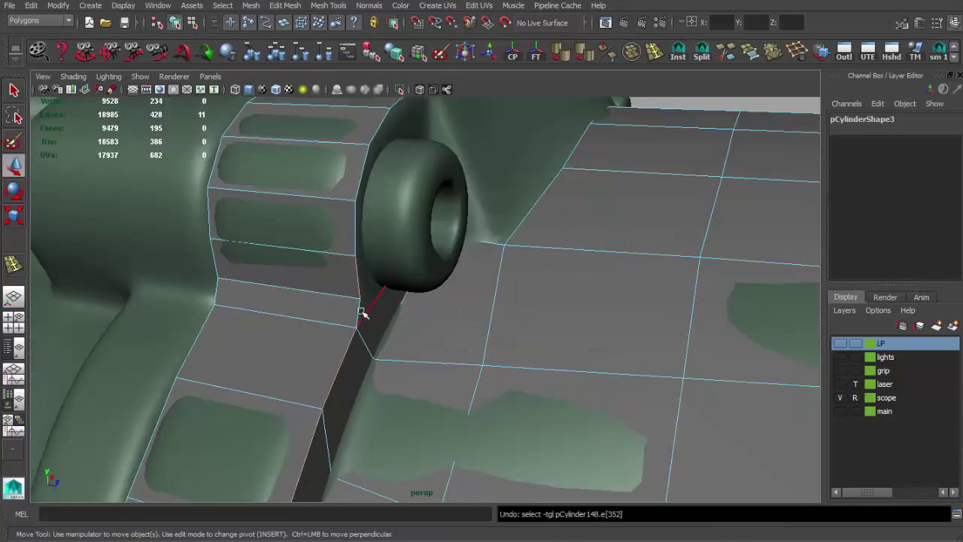
scroll(476, 214, "down", 2)
left_click(483, 190, "shift")
mouse_move(483, 189)
left_mouse_down("alt")
mouse_move(447, 380)
mouse_move(487, 312)
left_mouse_up("alt")
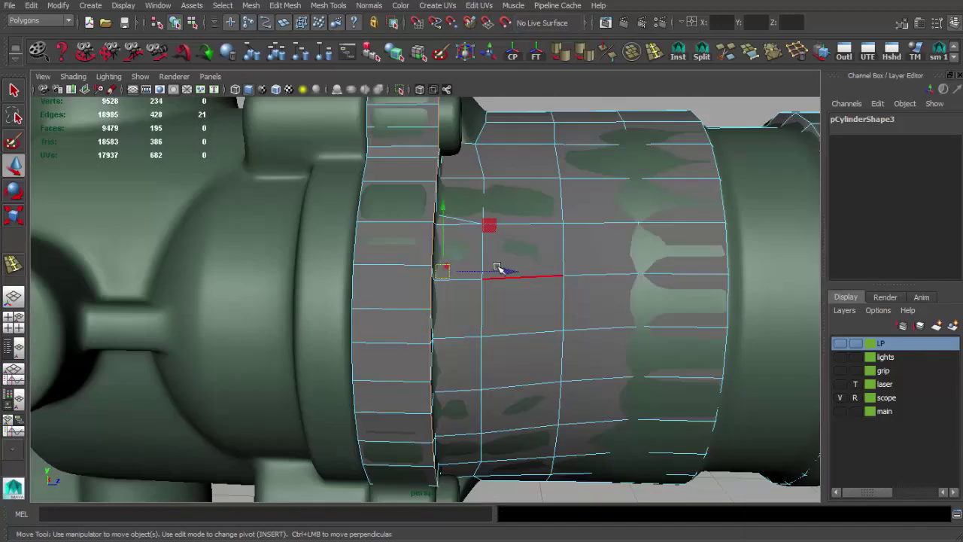
mouse_move(516, 270)
left_mouse_down()
mouse_move(410, 342)
mouse_move(399, 327)
left_mouse_up()
- Reselect the cage and apply Soften Edge to it
key("q")
key("F8")
mouse_move(466, 353)
left_mouse_down("alt")
mouse_move(452, 378)
mouse_move(511, 204)
mouse_move(490, 215)
left_mouse_up("alt")
left_click(475, 281)
key("F8")
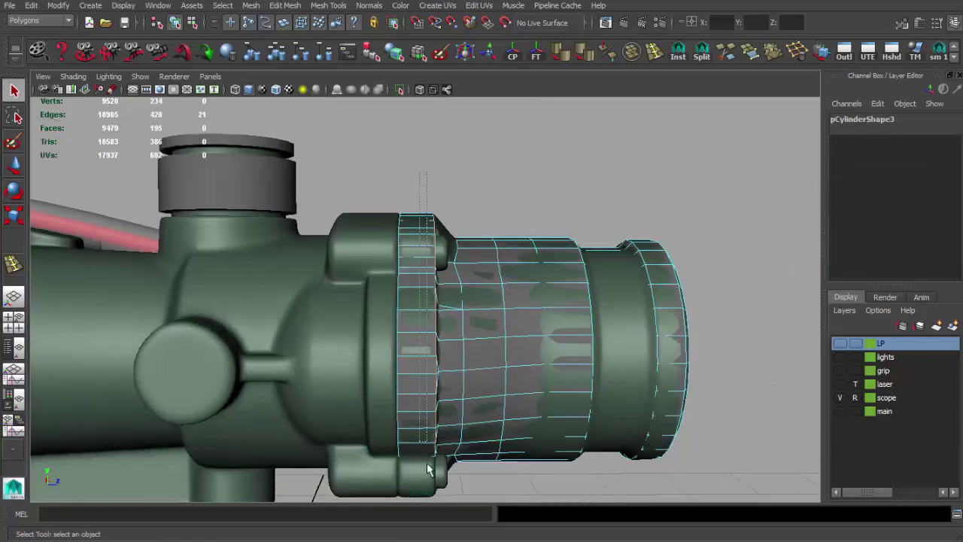
left_click(584, 51)
key("q")
key("F8")
- Soften all the cage's edges again, then harden the ring seam edges
mouse_move(464, 268)
left_mouse_down("alt")
mouse_move(499, 269)
mouse_move(497, 221)
mouse_move(466, 206)
mouse_move(421, 266)
left_mouse_up("alt")
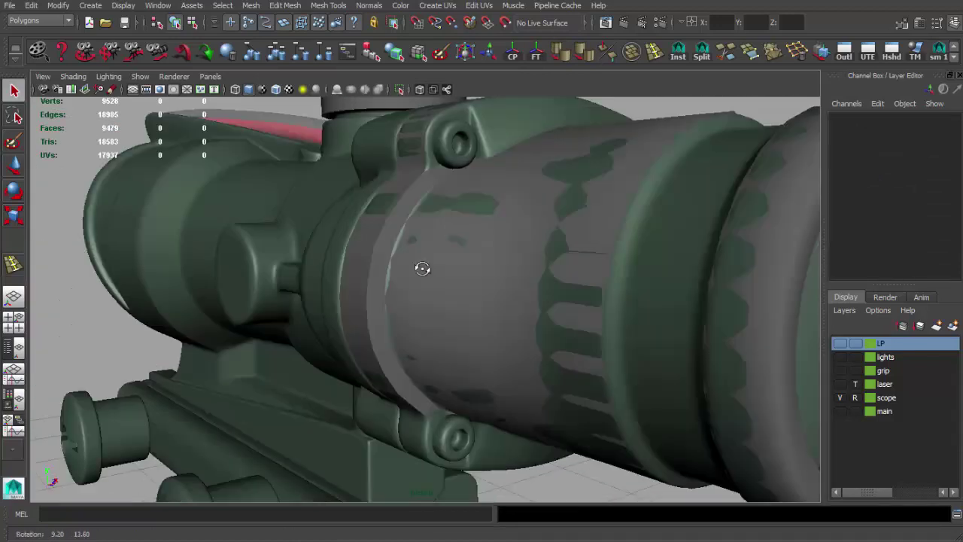
scroll(444, 259, "up", 3)
left_click(444, 259)
scroll(438, 275, "down", 3)
left_click(575, 57)
left_click_drag(467, 226, 449, 218, "alt")
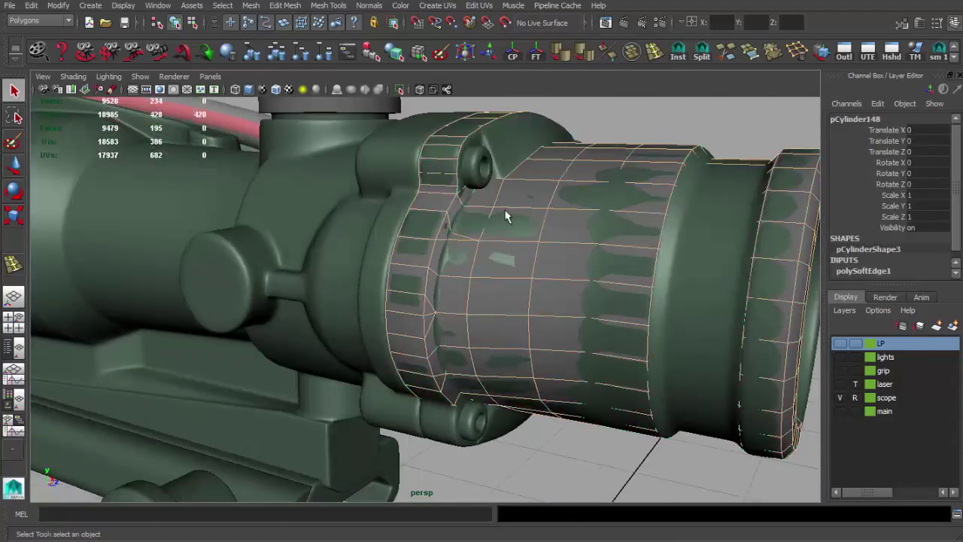
key("F8")
left_click(584, 53)
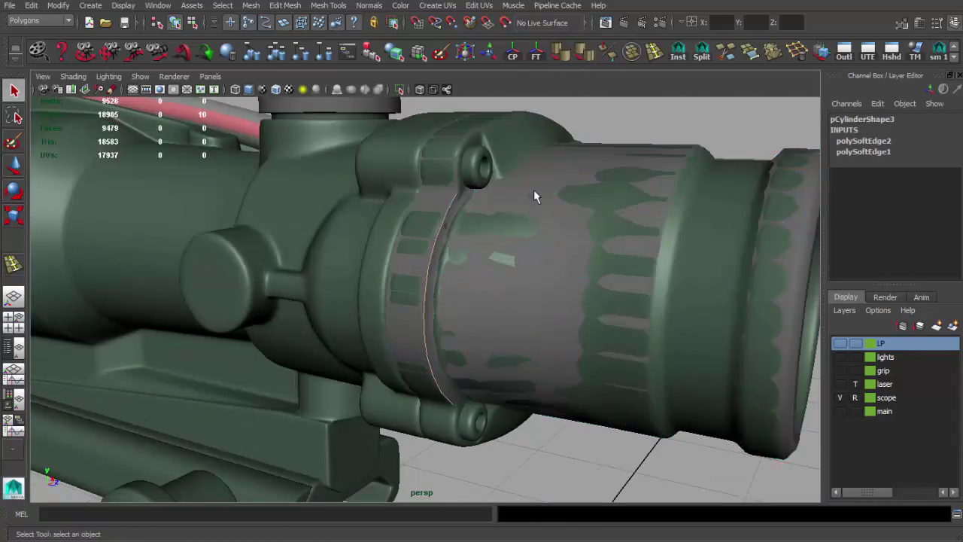
- Hide and reshow the scope layer to check cage shading, then select the high-poly scope body
left_click(840, 399)
mouse_move(451, 319)
left_mouse_down("alt")
mouse_move(473, 316)
mouse_move(455, 359)
mouse_move(467, 277)
mouse_move(490, 247)
left_mouse_up("alt")
key("F8")
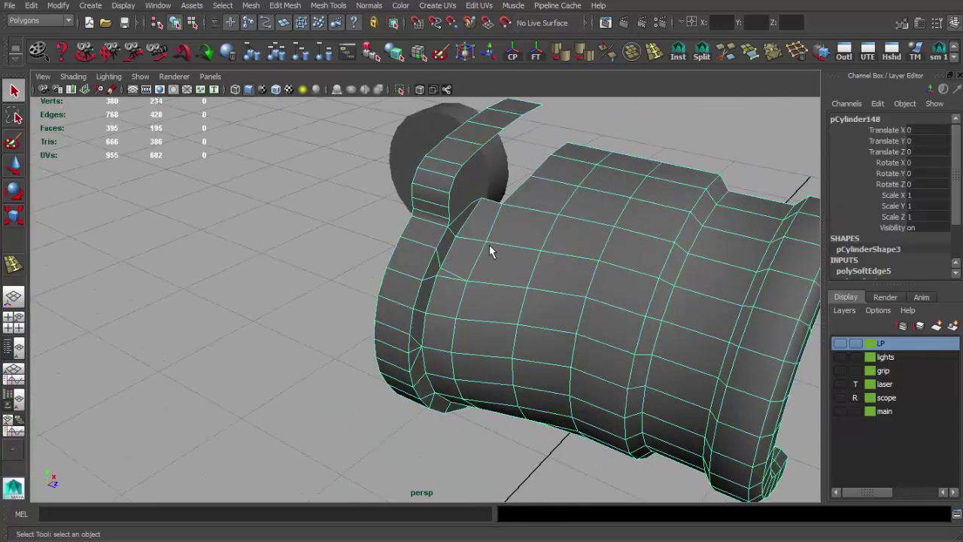
left_click(565, 189)
left_click_drag(565, 189, 440, 105, "alt")
left_click(841, 397)
mouse_move(716, 389)
left_mouse_down("alt")
mouse_move(514, 252)
mouse_move(556, 293)
mouse_move(394, 373)
mouse_move(436, 378)
mouse_move(378, 371)
mouse_move(506, 363)
mouse_move(406, 354)
left_mouse_up("alt")
left_click(513, 252)
mouse_move(406, 353)
right_mouse_down("alt")
mouse_move(380, 356)
mouse_move(501, 369)
right_mouse_up("alt")
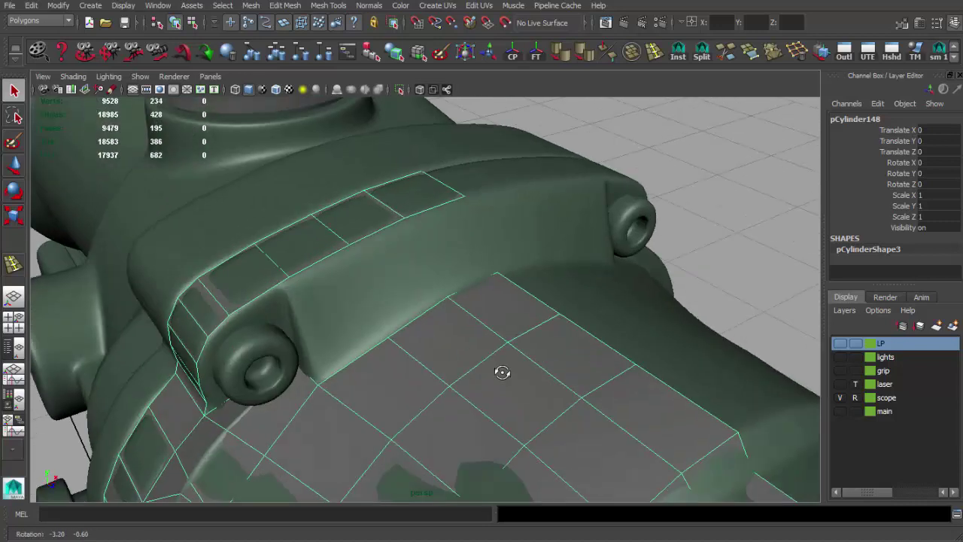
left_click_drag(501, 369, 541, 361, "alt")
left_click(513, 280)
left_click_drag(513, 280, 519, 280, "alt")
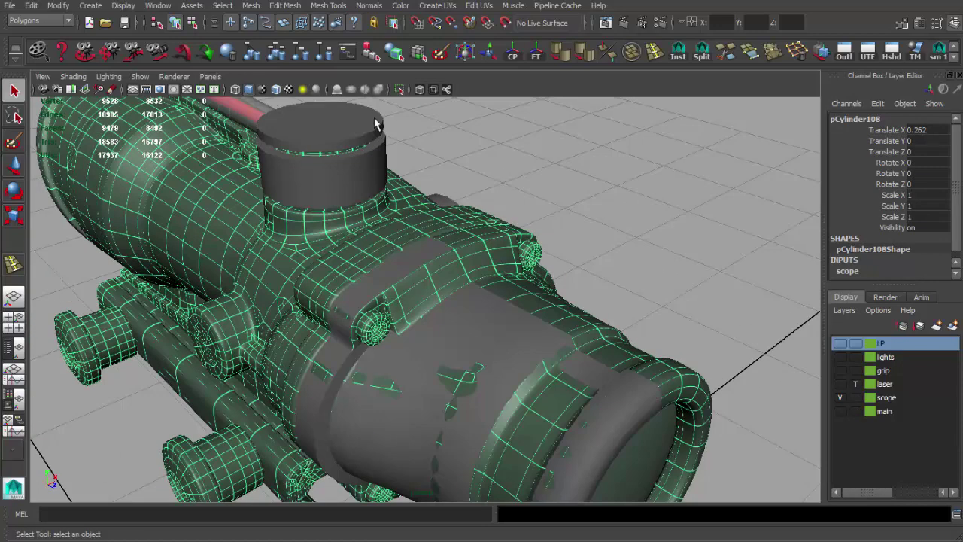
- Make the scope mesh the live surface and turn on Quad Draw
left_click(505, 25)
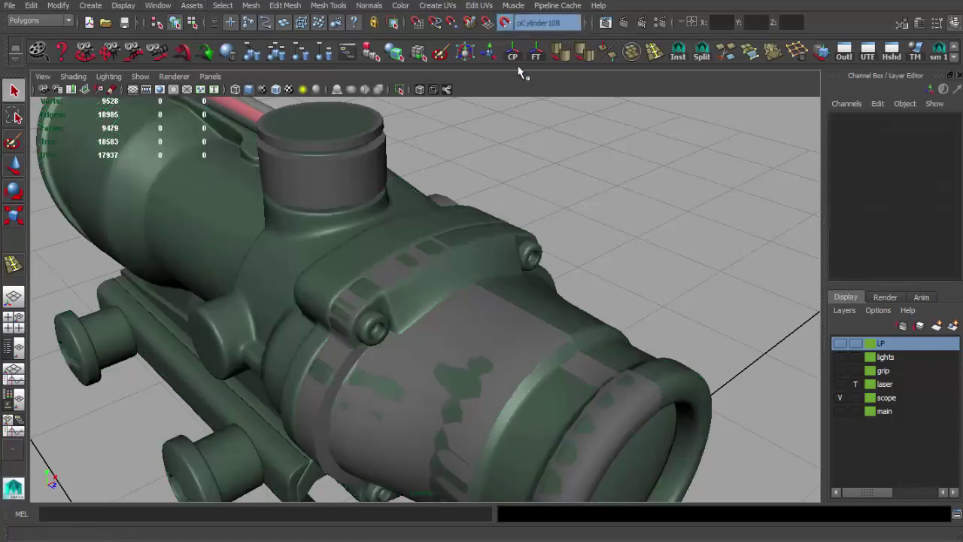
left_click(482, 316)
left_click(901, 23)
scroll(883, 366, "down", 3)
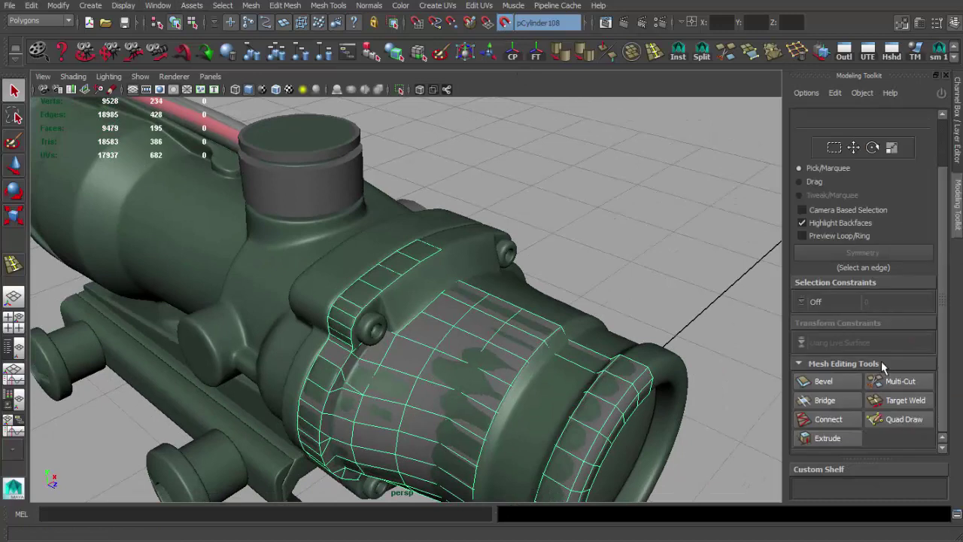
left_click(895, 419)
scroll(507, 301, "up", 5)
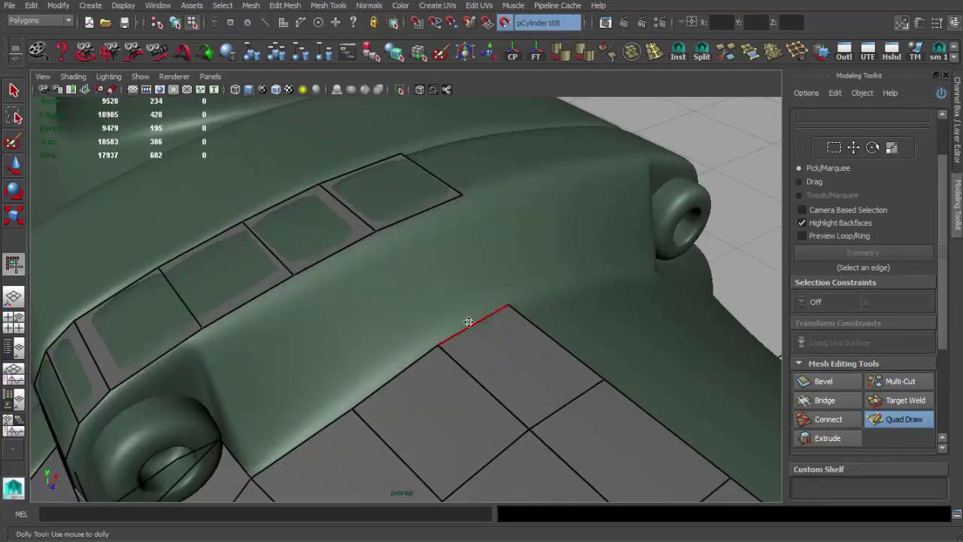
- Fill the missing triangle on the front barrel cage, redoing it after an undo
middle_click_drag(441, 266, 391, 286, "alt")
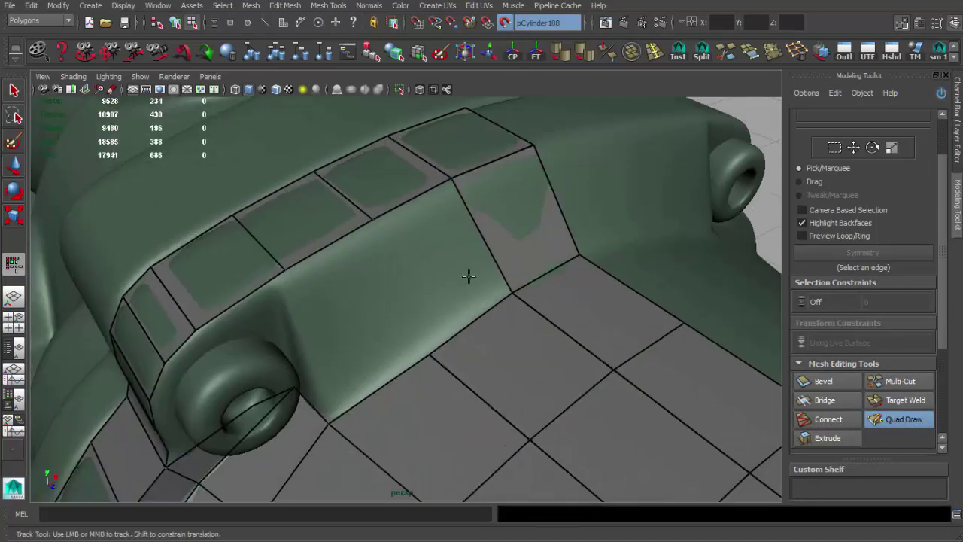
left_click(367, 293, "shift")
key("ctrl+z")
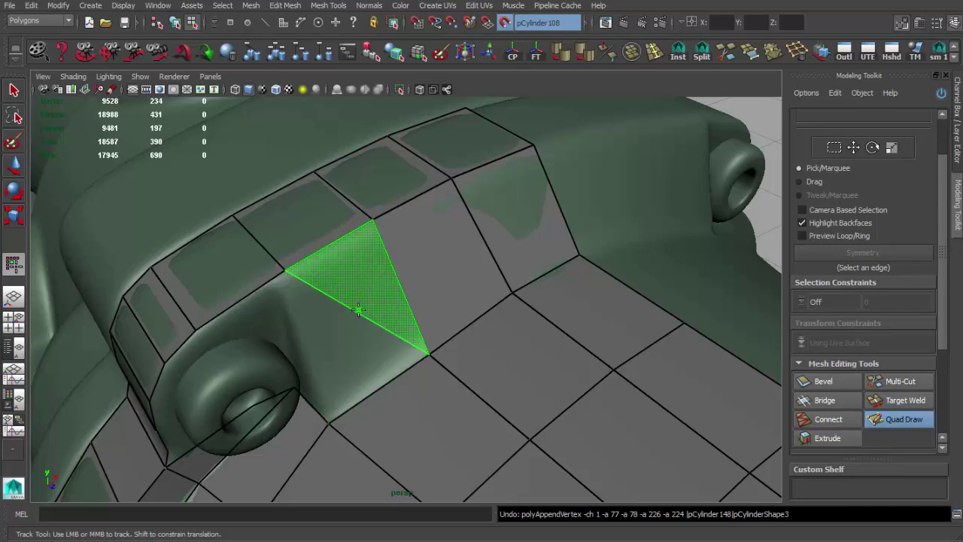
scroll(428, 286, "down", 5)
scroll(458, 292, "up", 3)
left_click(457, 293, "shift")
- Reselect the front barrel retopology cage and show the Channel Box / Layer Editor
scroll(457, 293, "down", 3)
mouse_move(457, 292)
left_mouse_down("alt")
mouse_move(337, 326)
mouse_move(273, 279)
mouse_move(481, 281)
mouse_move(533, 338)
left_mouse_up("alt")
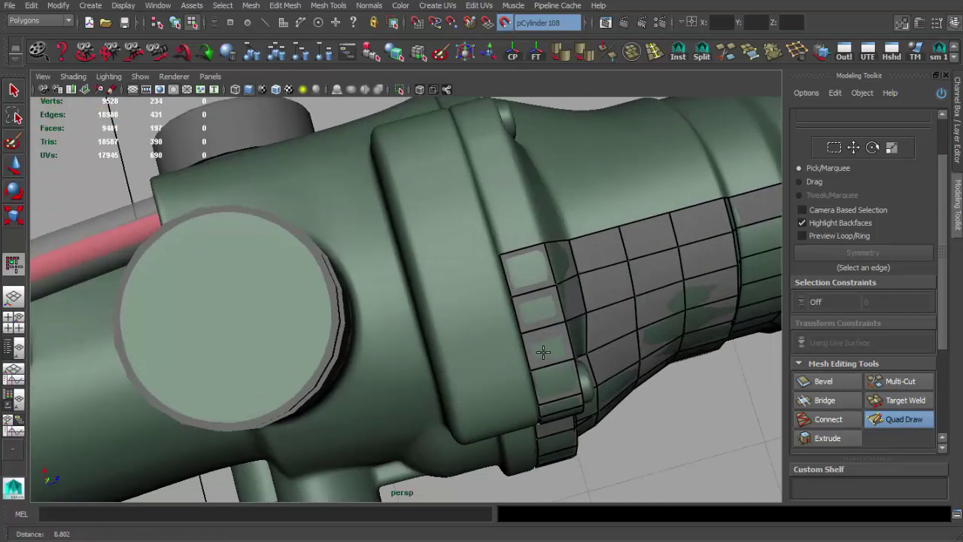
scroll(545, 297, "up", 2)
mouse_move(545, 298)
left_mouse_down("alt")
mouse_move(485, 219)
mouse_move(370, 240)
mouse_move(453, 331)
left_mouse_up("alt")
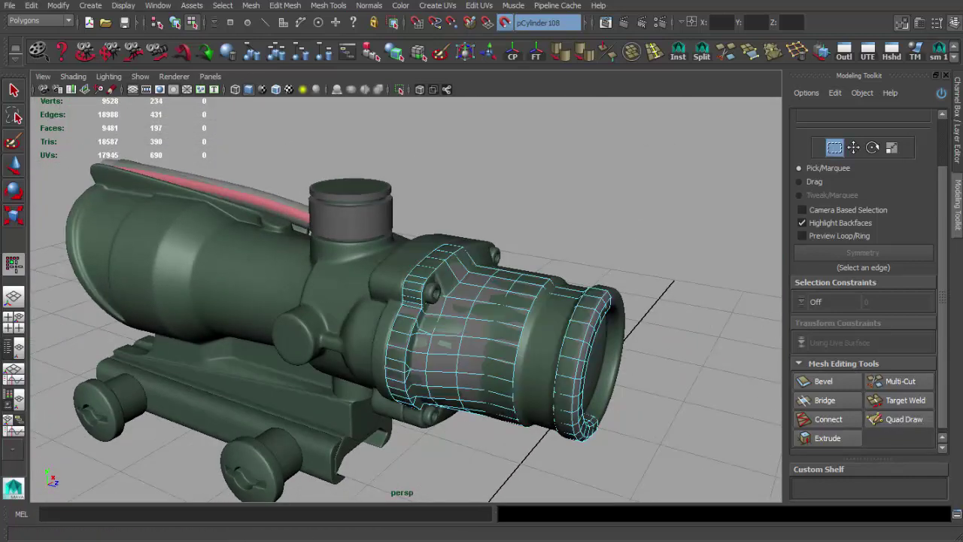
left_click_drag(559, 251, 538, 225, "alt")
left_click(440, 281)
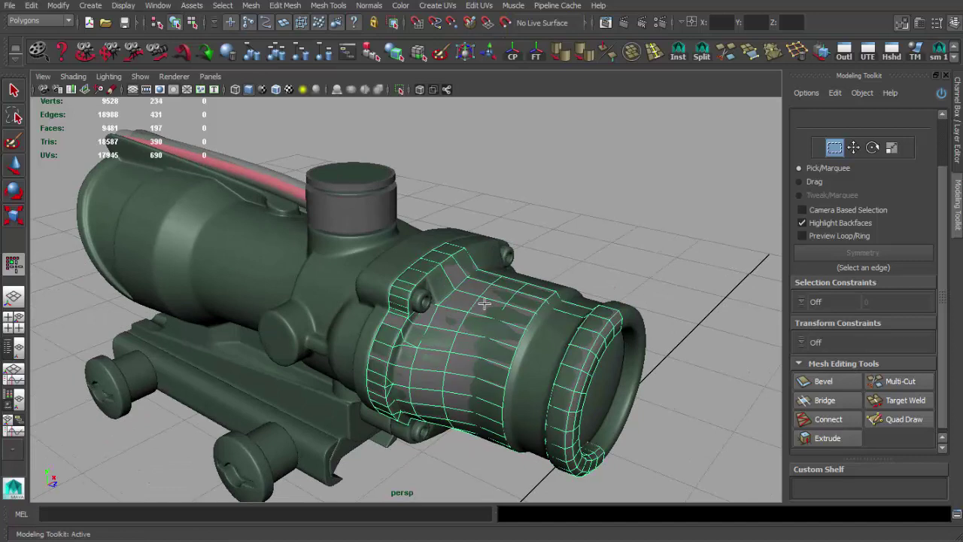
left_click(950, 78)
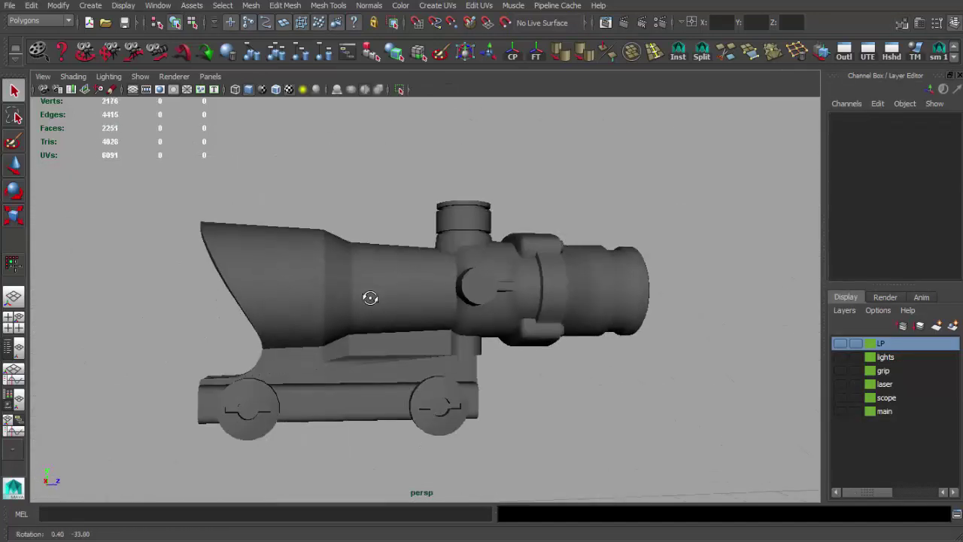
- Show the scope layer and make the scope body the live surface
mouse_move(367, 323)
left_mouse_down("alt")
mouse_move(321, 332)
mouse_move(532, 314)
left_mouse_up("alt")
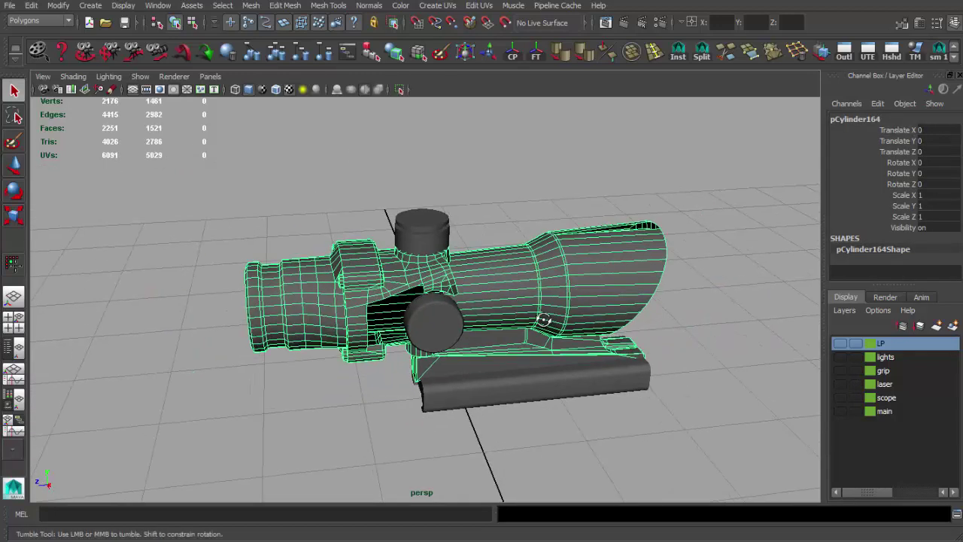
left_click(840, 398)
scroll(501, 308, "up", 5)
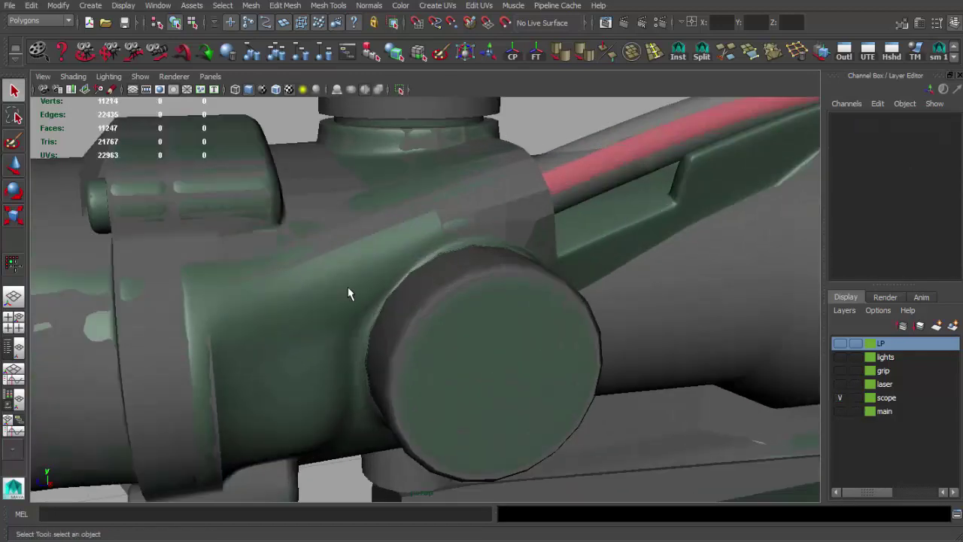
left_click(348, 294)
left_click(506, 26)
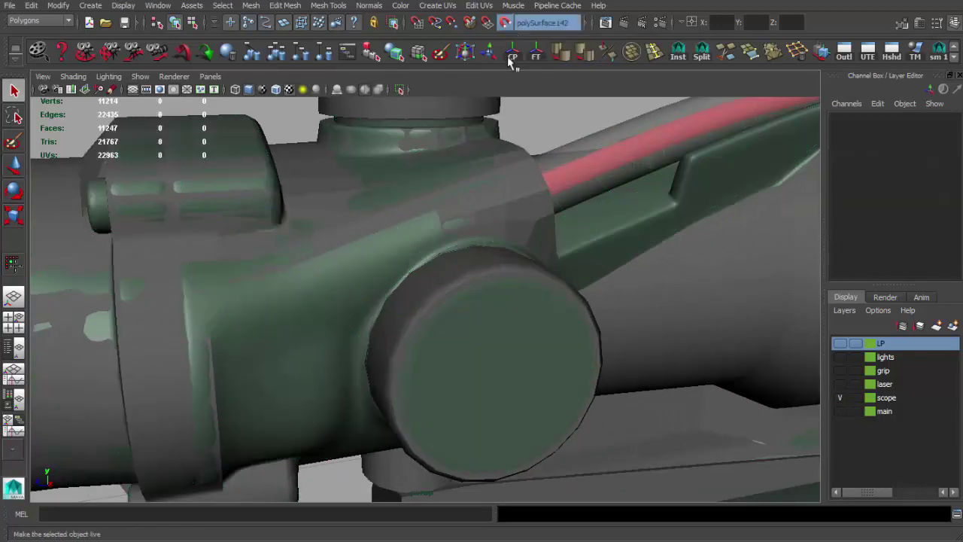
scroll(502, 273, "down", 5)
- Select the scope body's retopology cage and activate Quad Draw from Modeling Toolkit
left_click(500, 275)
scroll(527, 272, "up", 5)
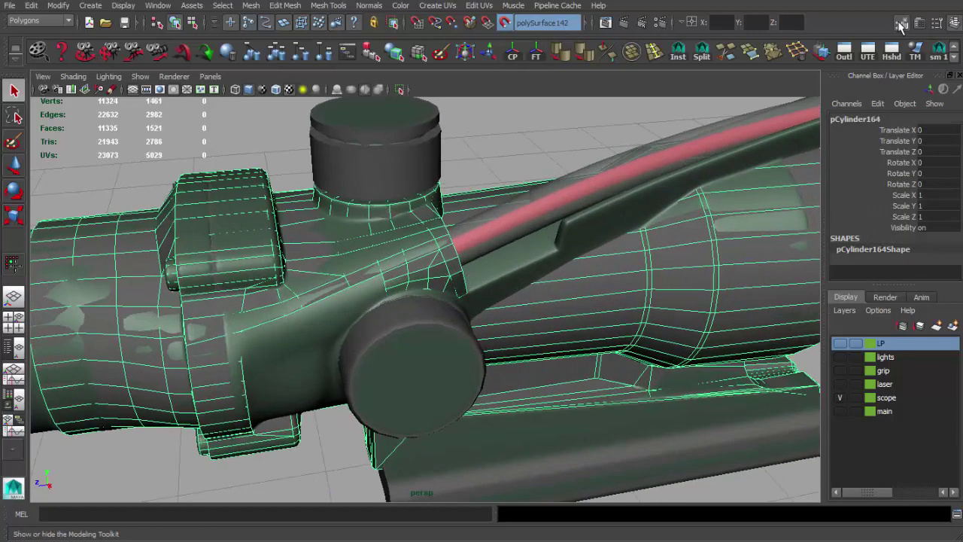
left_click(901, 25)
scroll(901, 432, "down", 2)
left_click(903, 415)
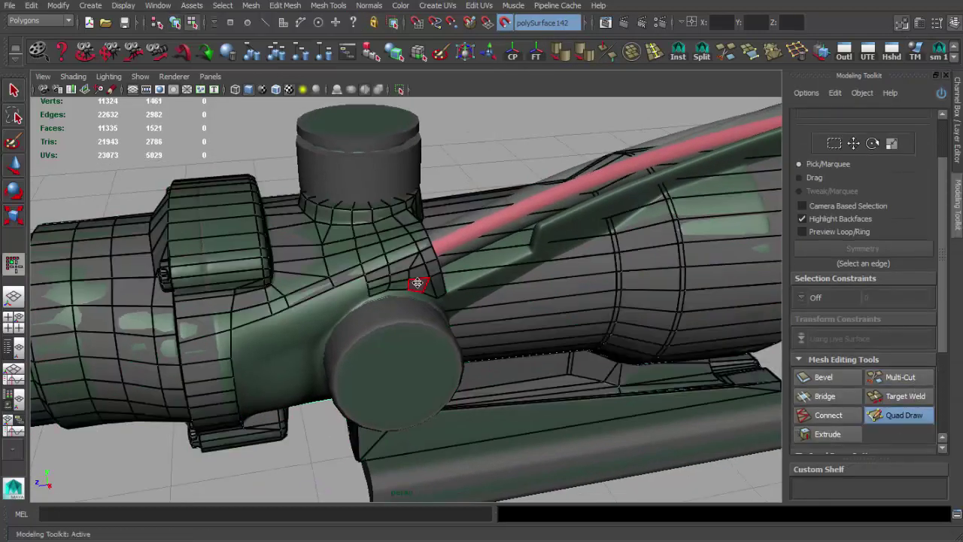
scroll(415, 286, "up", 3)
- Fill a quad on the cage near the turret, then undo it
middle_click_drag(364, 203, 477, 301, "alt")
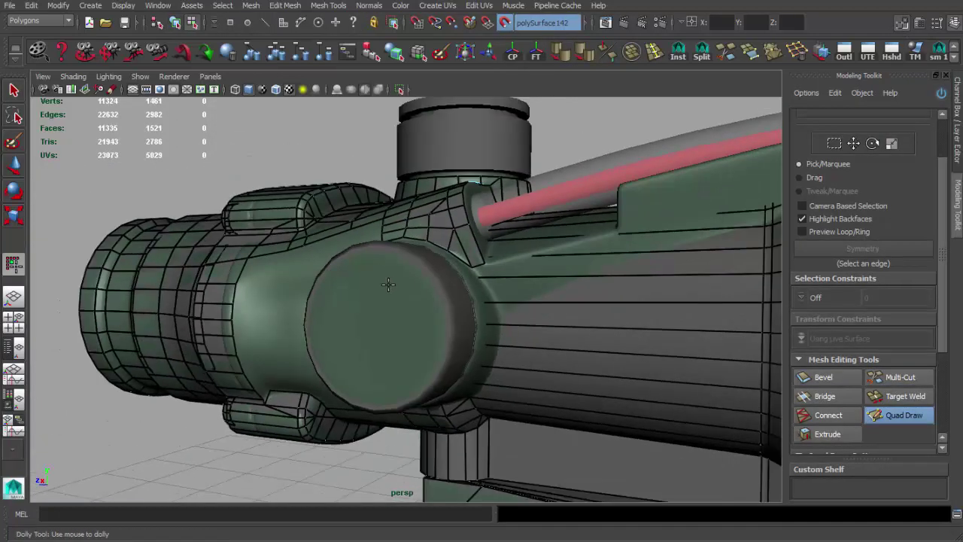
left_click_drag(477, 301, 500, 288, "alt")
scroll(500, 288, "up", 3)
middle_click_drag(500, 288, 508, 293, "alt")
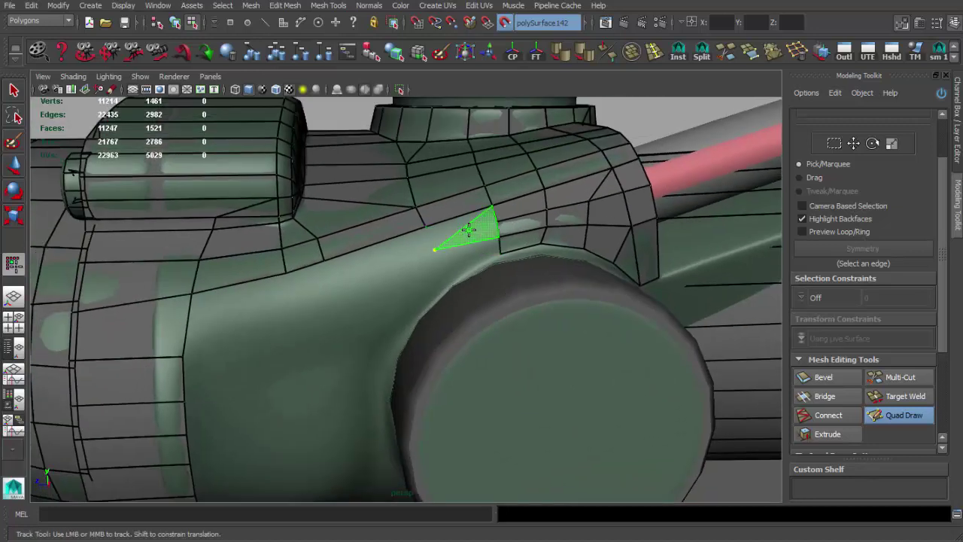
scroll(451, 248, "up", 3)
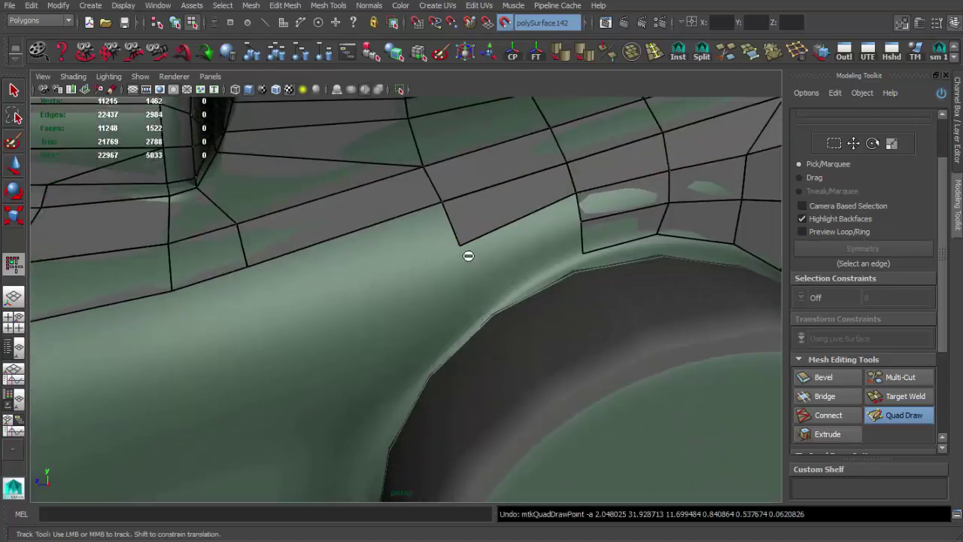
scroll(458, 238, "down", 3)
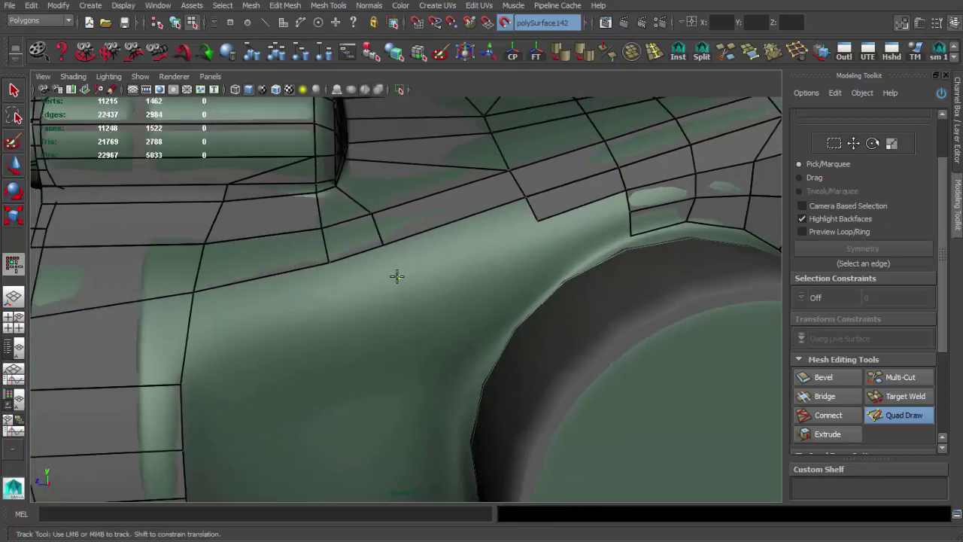
left_click(462, 233, "shift")
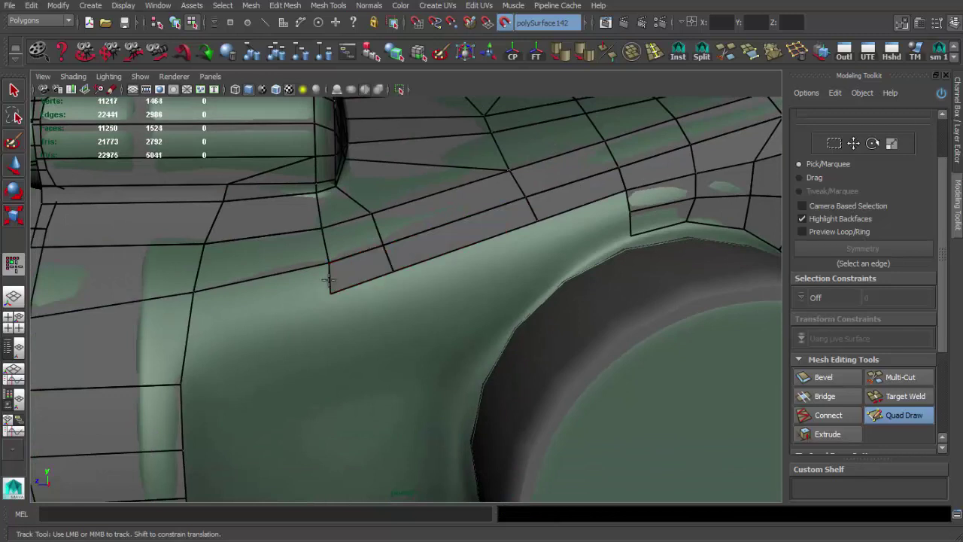
key("ctrl+z")
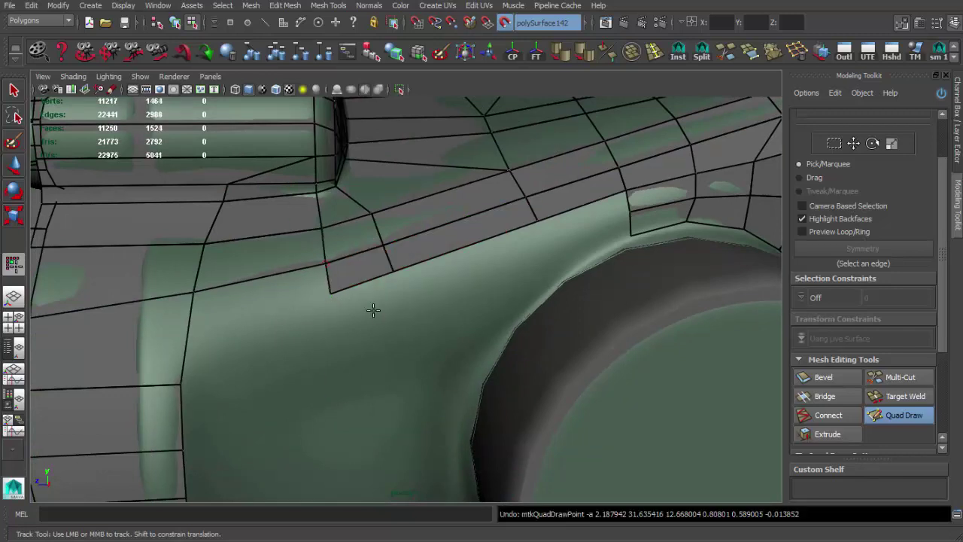
- Fill a new quad below the cage strip along the mount ring's edge
left_click_drag(373, 309, 313, 301, "alt")
left_click(314, 301, "shift")
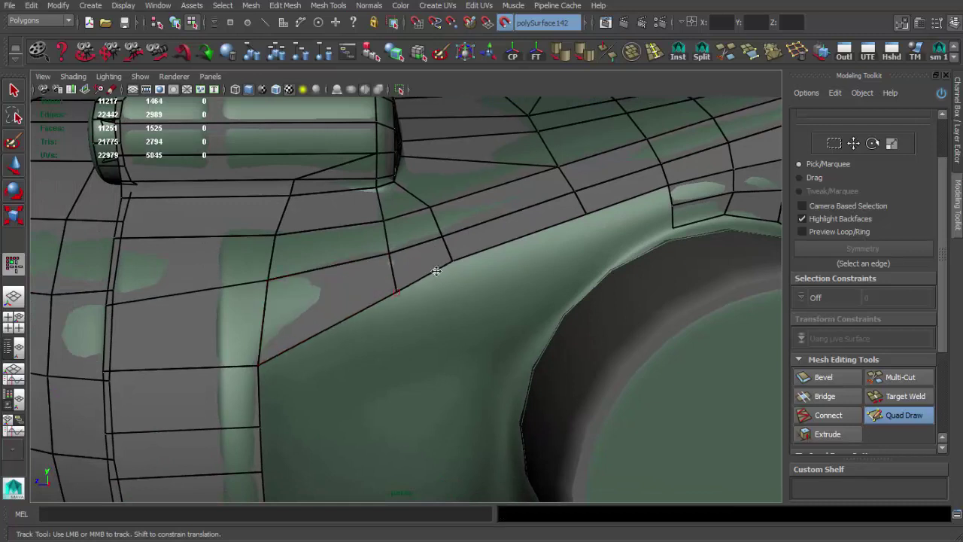
scroll(370, 247, "down", 5)
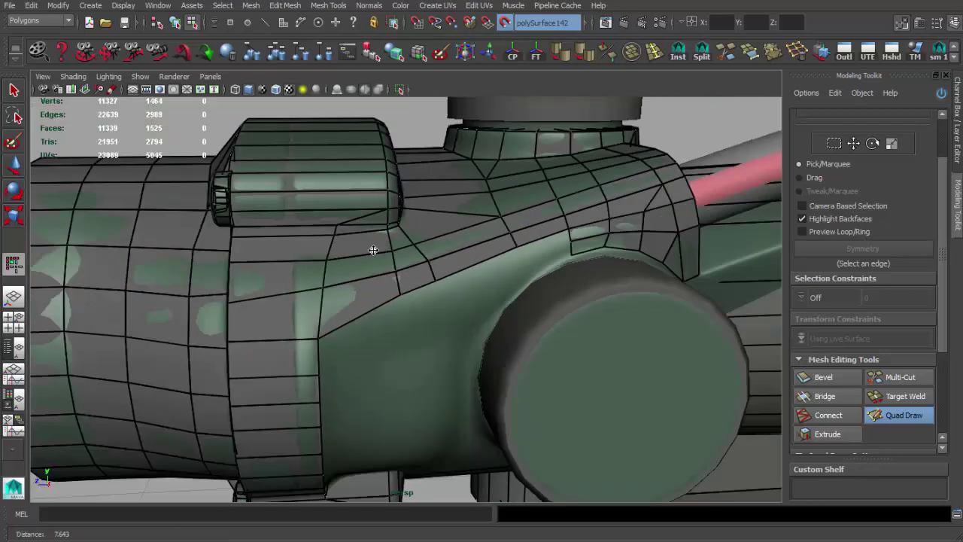
scroll(349, 249, "up", 5)
mouse_move(343, 255)
left_mouse_down("alt")
mouse_move(503, 298)
mouse_move(318, 288)
left_mouse_up("alt")
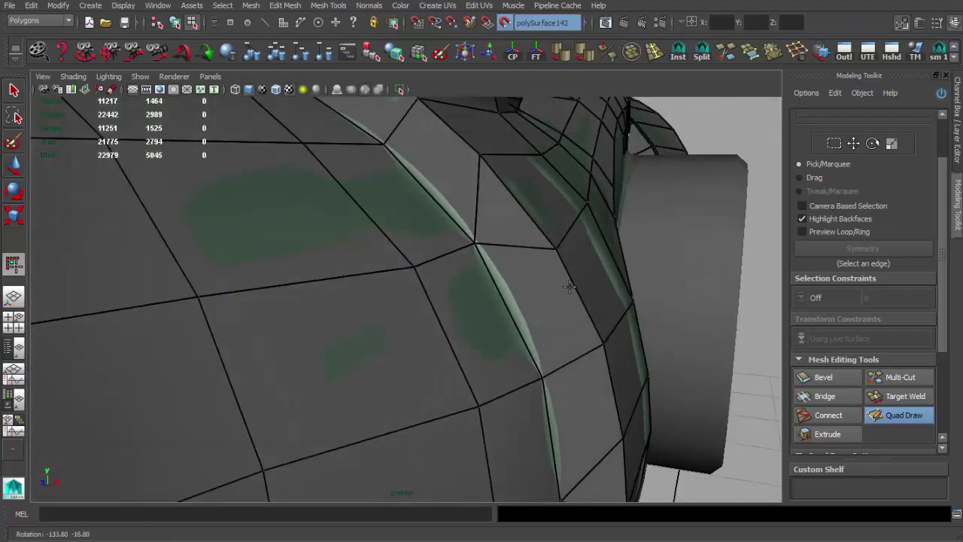
- Fill several quads along the turret base next to the cage strip
scroll(318, 288, "down", 5)
scroll(371, 247, "up", 5)
scroll(336, 258, "up", 3)
scroll(390, 249, "down", 3)
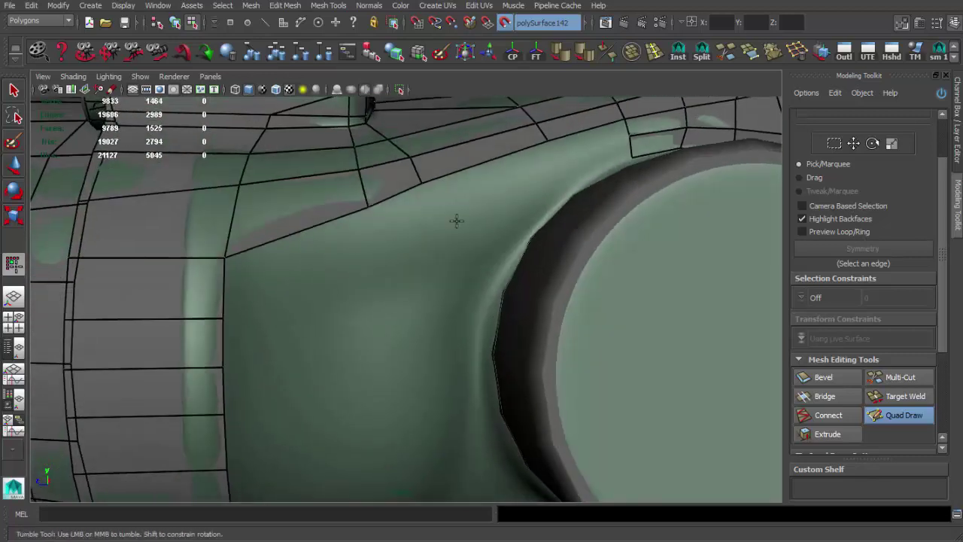
scroll(390, 273, "up", 3)
left_click(320, 311, "shift")
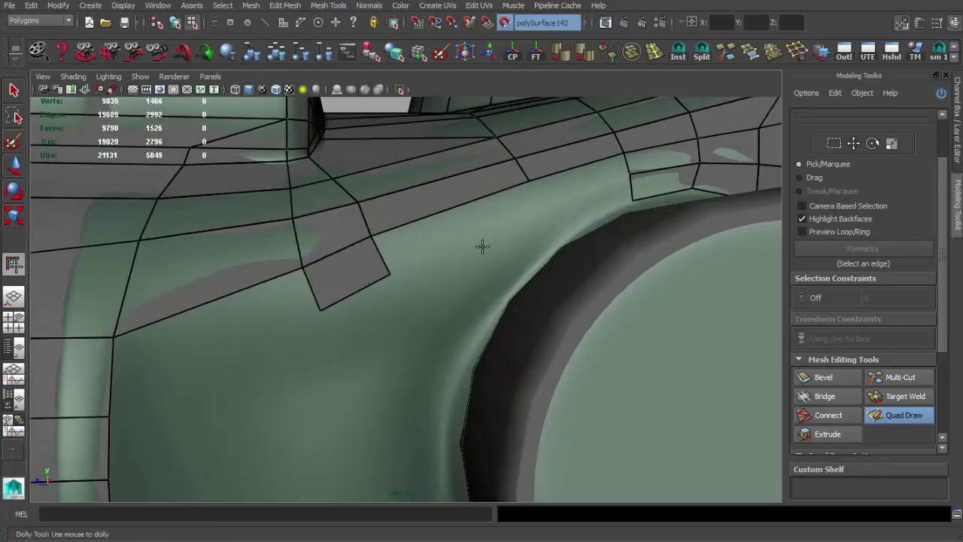
left_click(535, 223, "shift")
scroll(549, 213, "up", 2)
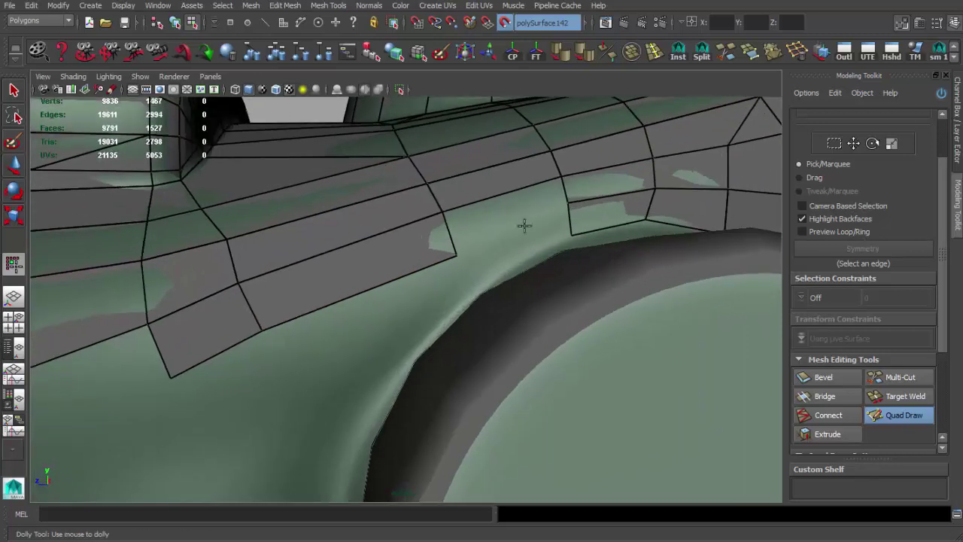
left_click(501, 219, "shift")
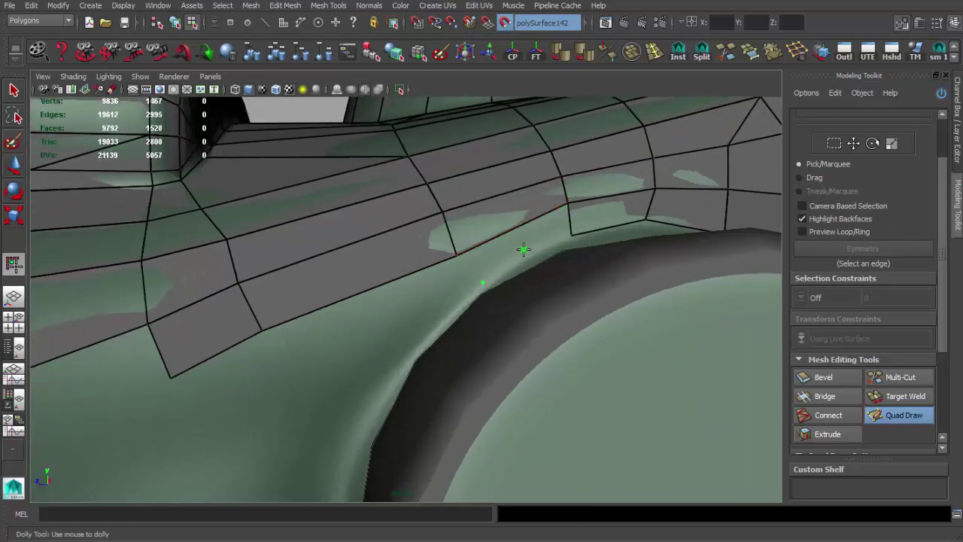
left_click(523, 249, "shift")
middle_click_drag(523, 249, 498, 258, "alt")
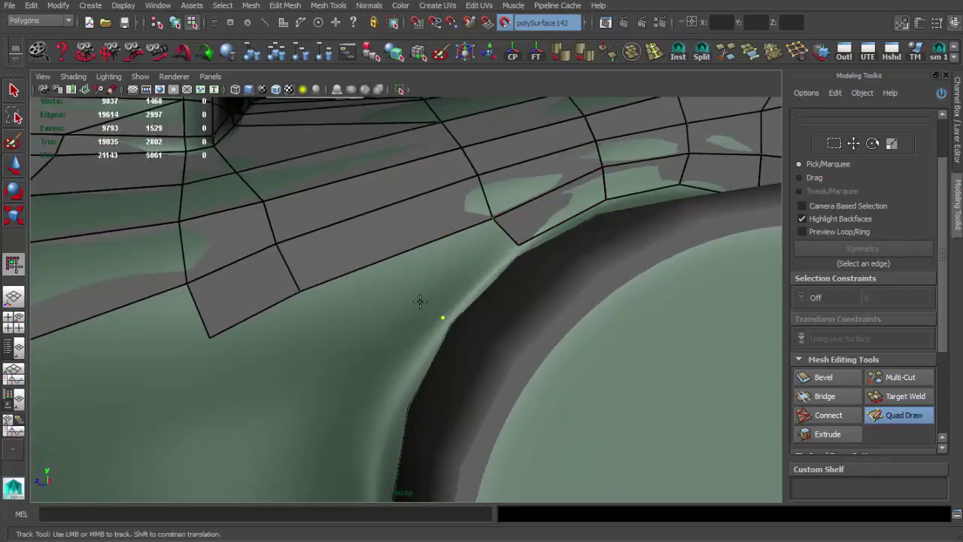
- Fill the gap between the strip and the earlier quad, and add a corner quad
left_click(340, 297, "shift")
mouse_move(339, 296)
left_mouse_down("alt")
mouse_move(328, 291)
mouse_move(333, 254)
mouse_move(416, 296)
mouse_move(482, 226)
mouse_move(458, 254)
left_mouse_up("alt")
right_click_drag(458, 254, 269, 279, "alt")
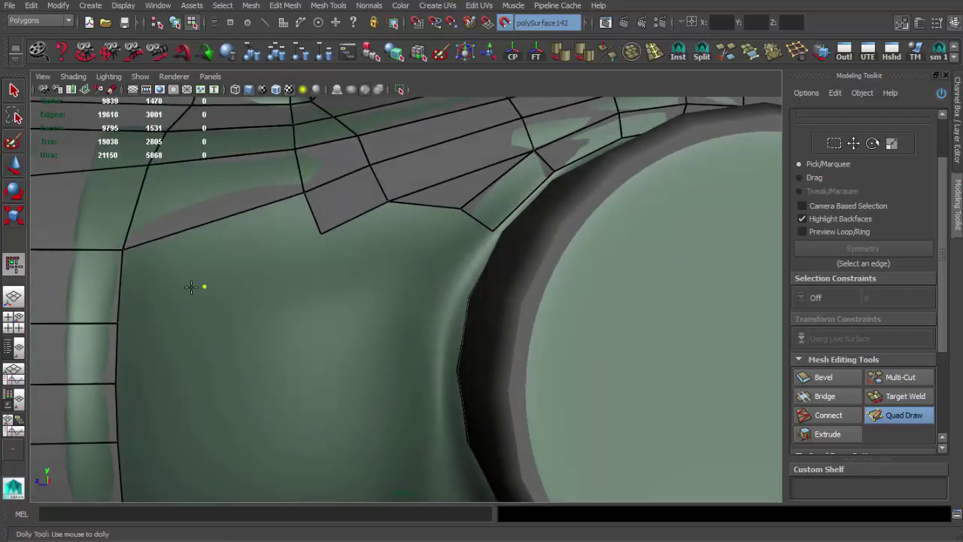
middle_click_drag(182, 304, 280, 249, "alt")
left_click(262, 295, "shift")
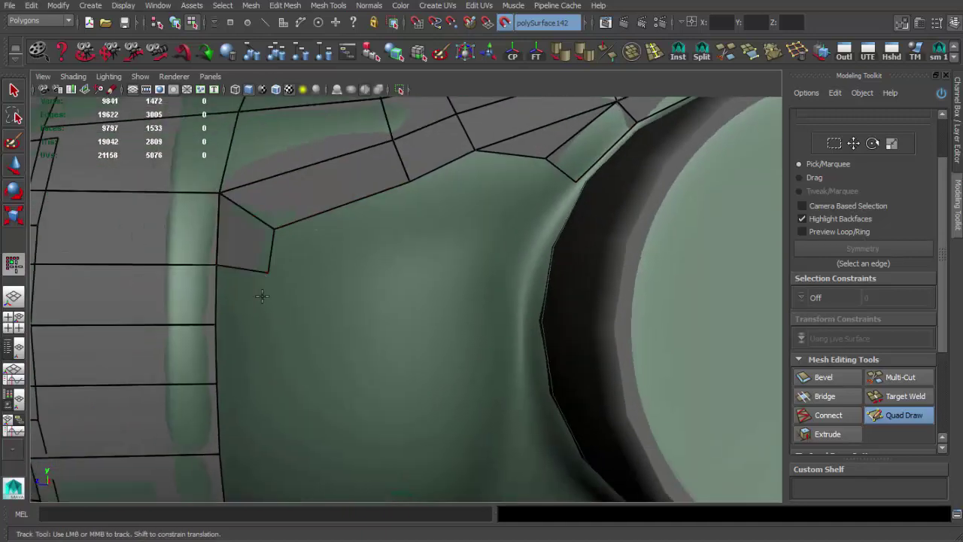
mouse_move(270, 287)
left_mouse_down("alt")
mouse_move(279, 296)
mouse_move(268, 277)
mouse_move(259, 317)
left_mouse_up("alt")
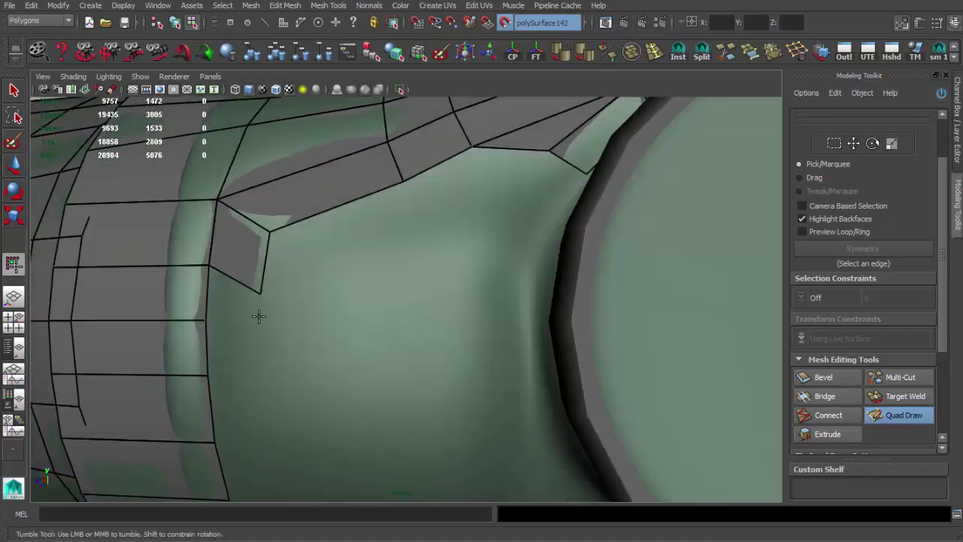
scroll(249, 319, "down", 3)
- Commit the previewed quad face at the tube ring corner
middle_click_drag(248, 319, 333, 243, "alt")
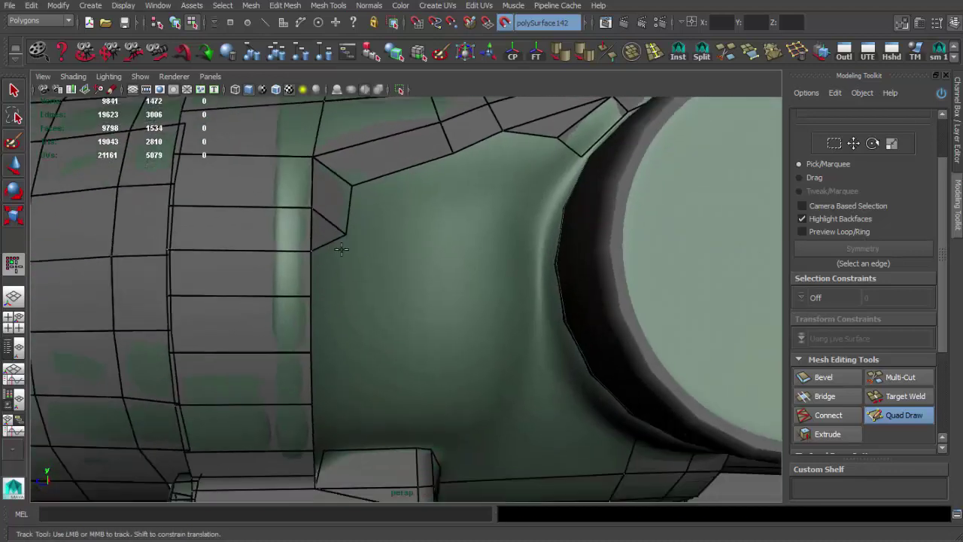
scroll(333, 243, "up", 3)
left_click(322, 318, "shift")
middle_click_drag(322, 317, 406, 278, "alt")
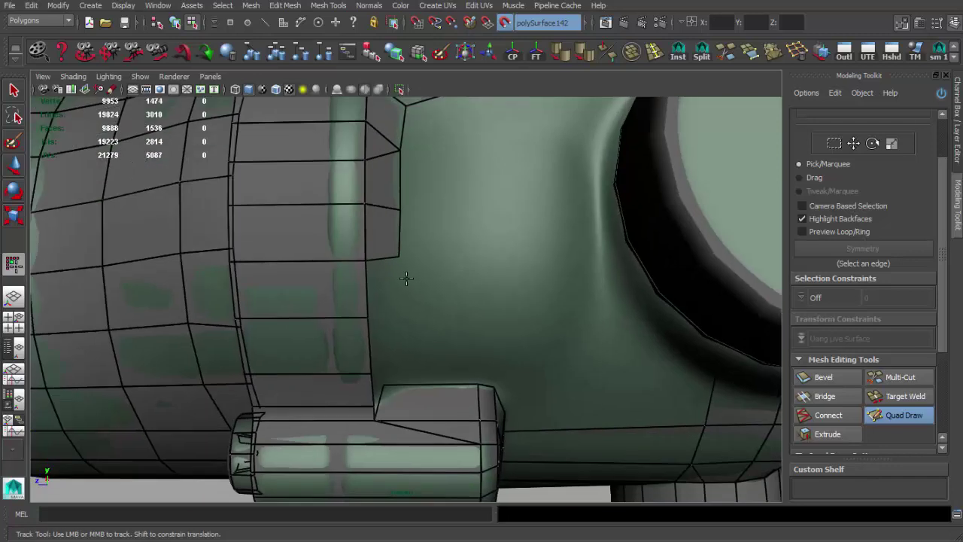
left_click_drag(422, 315, 415, 266, "alt")
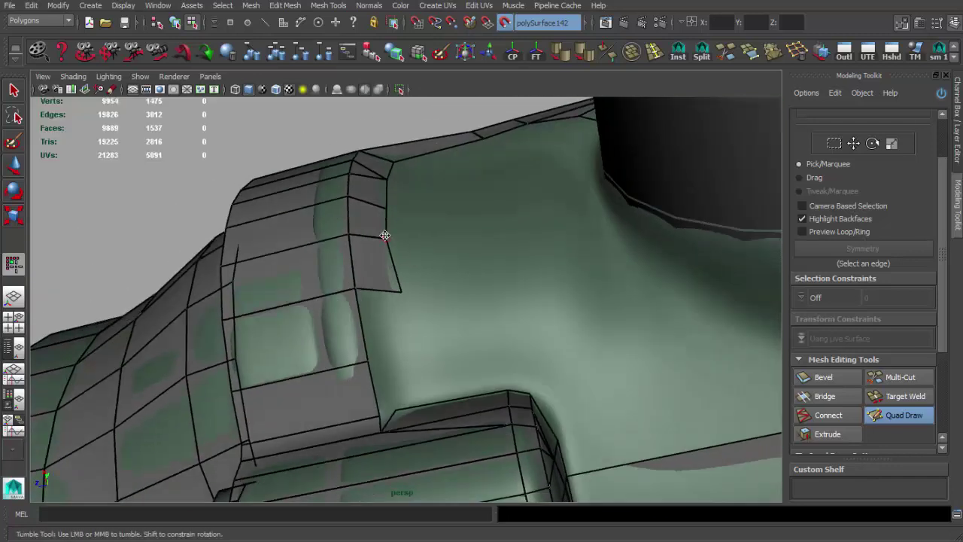
- Delete a stray cage vertex, fill a quad up to the placed dot, then undo the last edit
left_click(391, 245, "ctrl+shift")
mouse_move(391, 245)
left_mouse_down("alt")
mouse_move(401, 261)
mouse_move(471, 300)
left_mouse_up("alt")
scroll(401, 262, "down", 2)
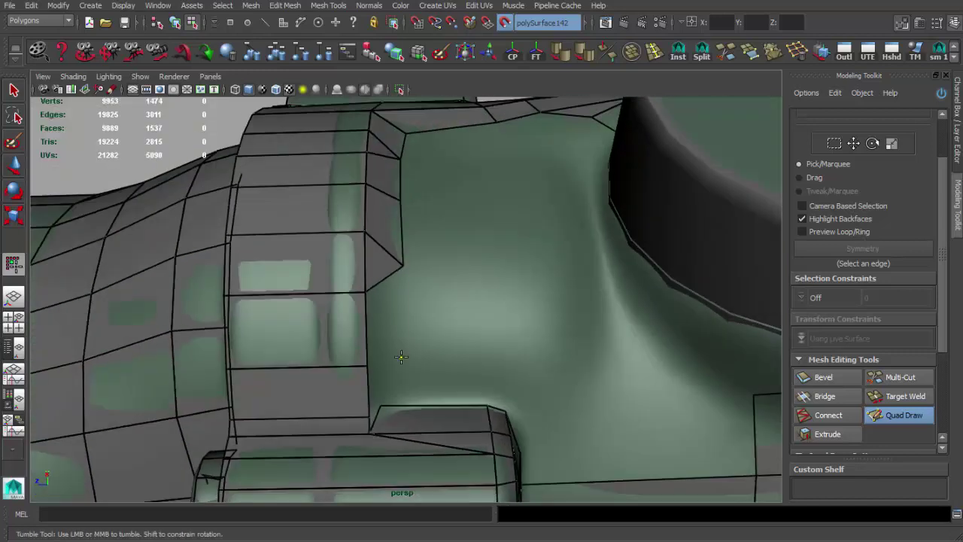
left_click(392, 329, "shift")
scroll(400, 252, "up", 2)
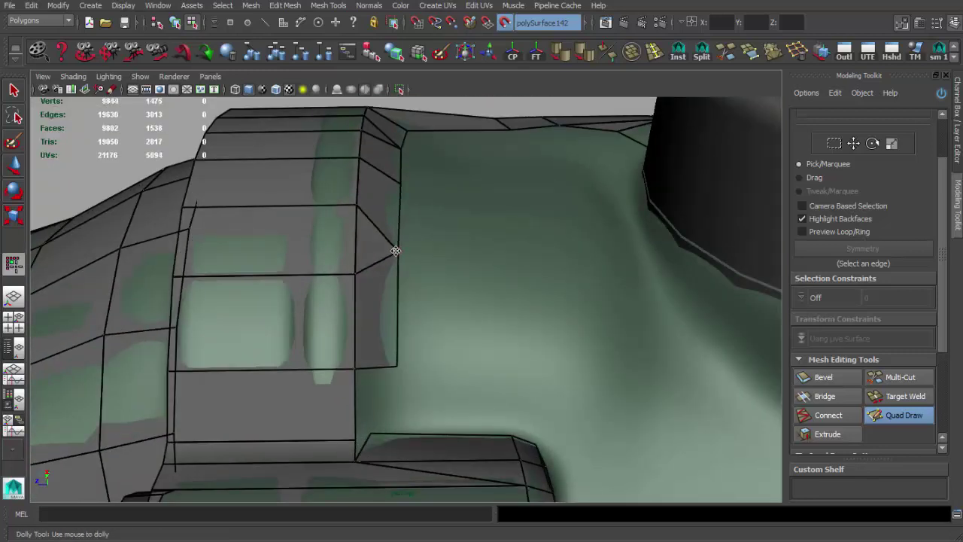
left_click_drag(396, 251, 414, 314, "alt")
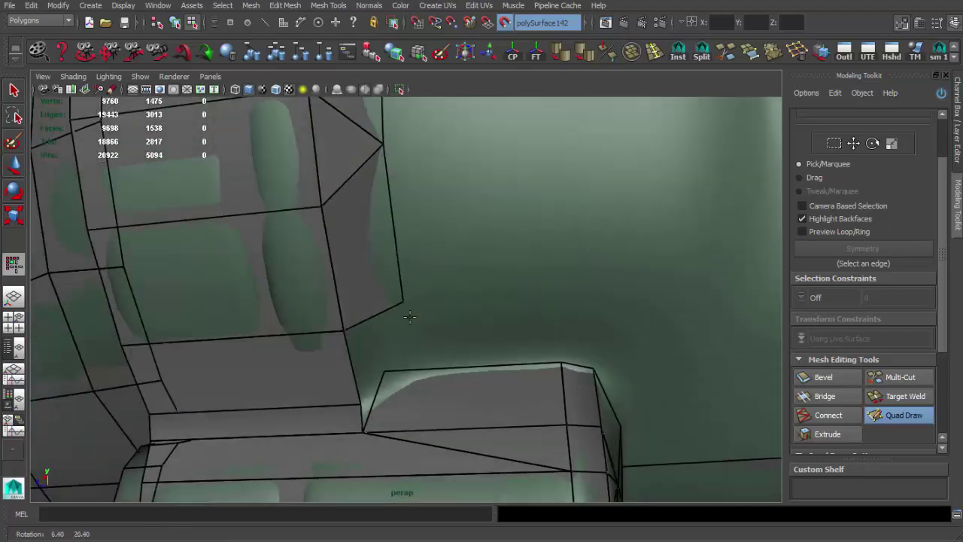
mouse_move(414, 314)
left_mouse_down("alt")
mouse_move(379, 367)
mouse_move(387, 334)
mouse_move(398, 331)
left_mouse_up("alt")
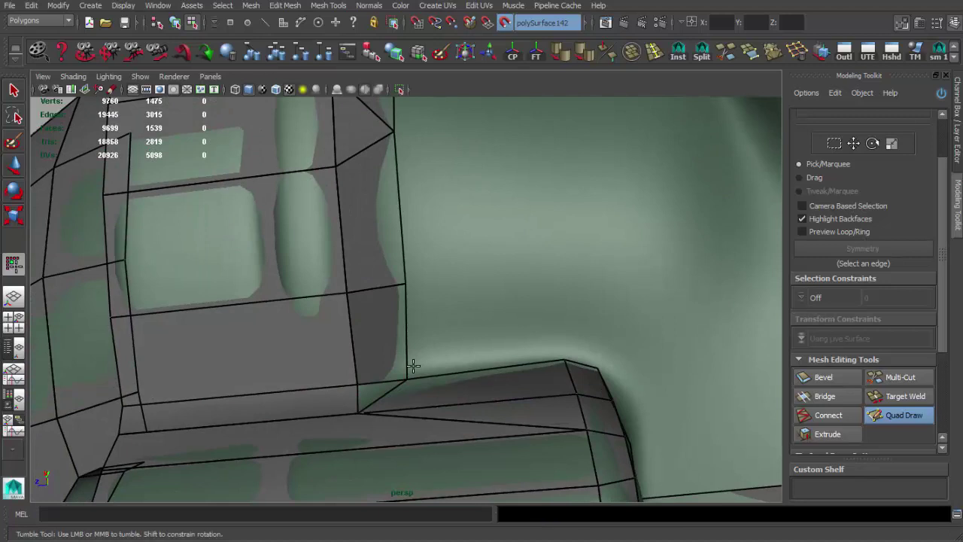
right_click_drag(399, 331, 422, 327, "alt")
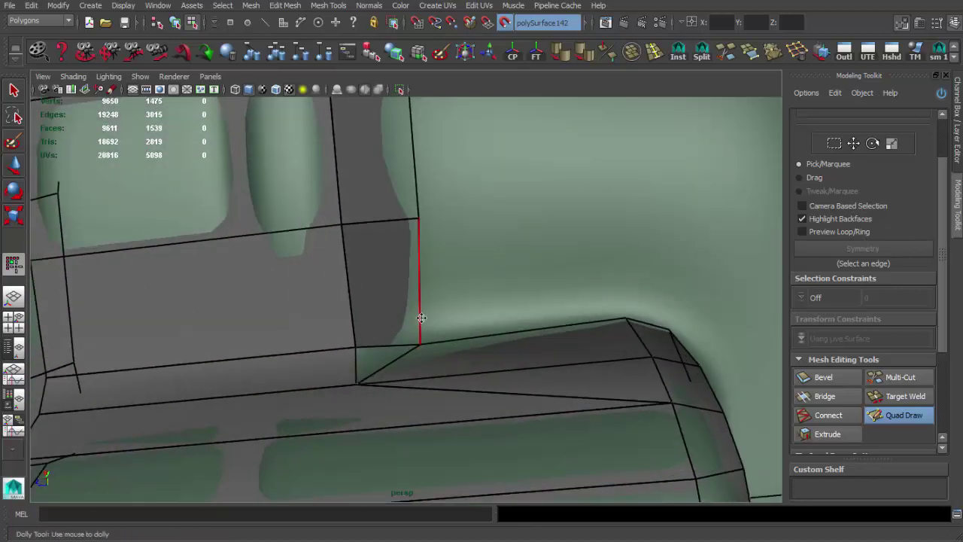
key("ctrl+z")
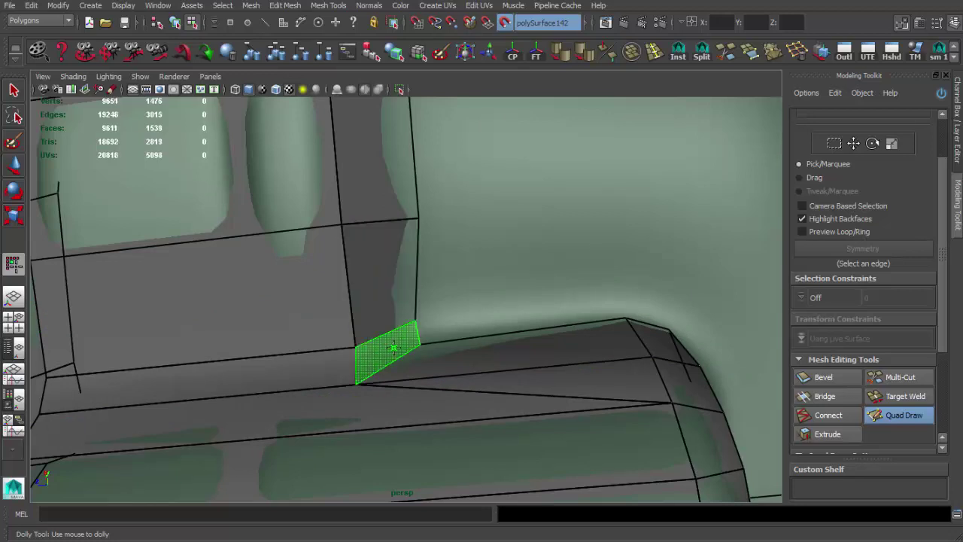
- Orbit and zoom in to inspect the corner where the tube ring meets the lower mount
right_click_drag(508, 337, 412, 238, "alt")
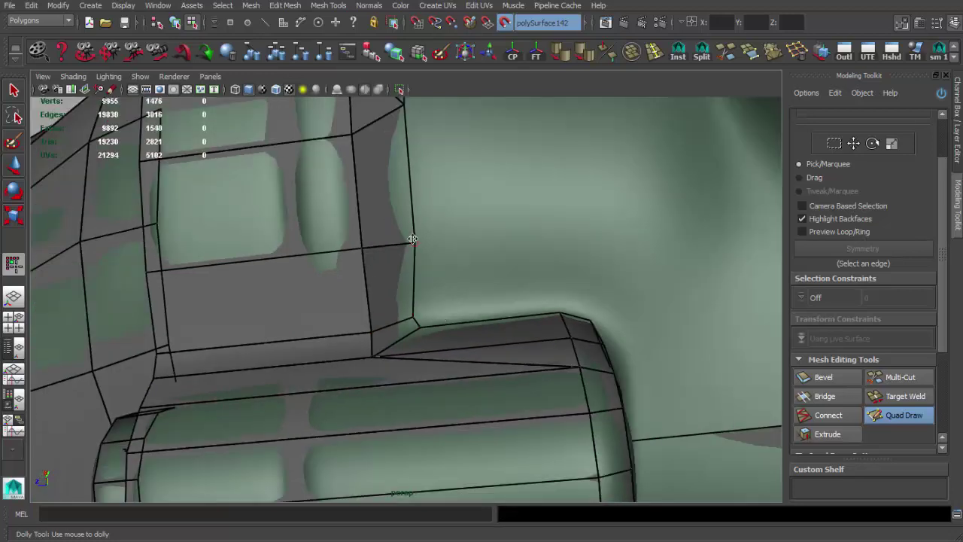
right_click_drag(511, 294, 451, 271, "alt")
left_click_drag(348, 262, 402, 281, "alt")
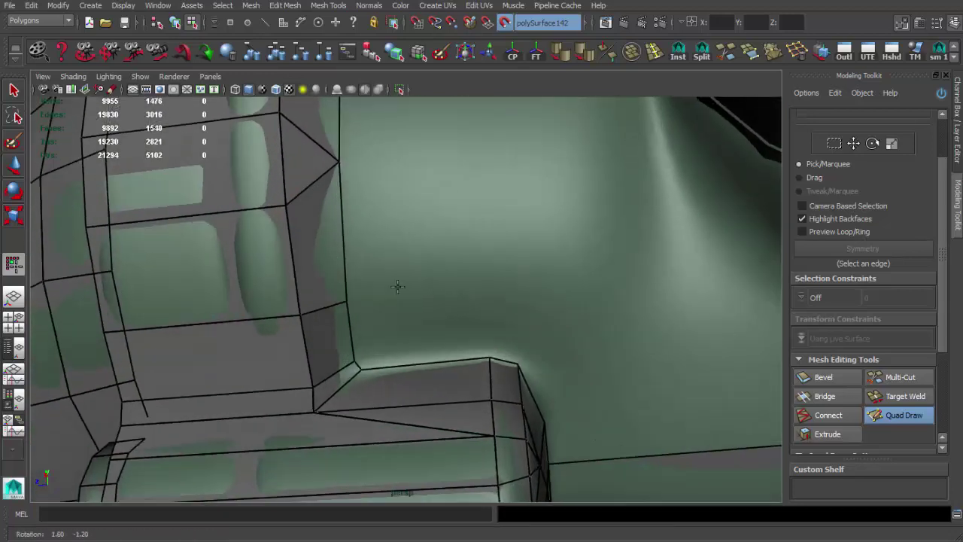
right_click_drag(401, 281, 397, 365, "alt")
scroll(534, 353, "down", 5)
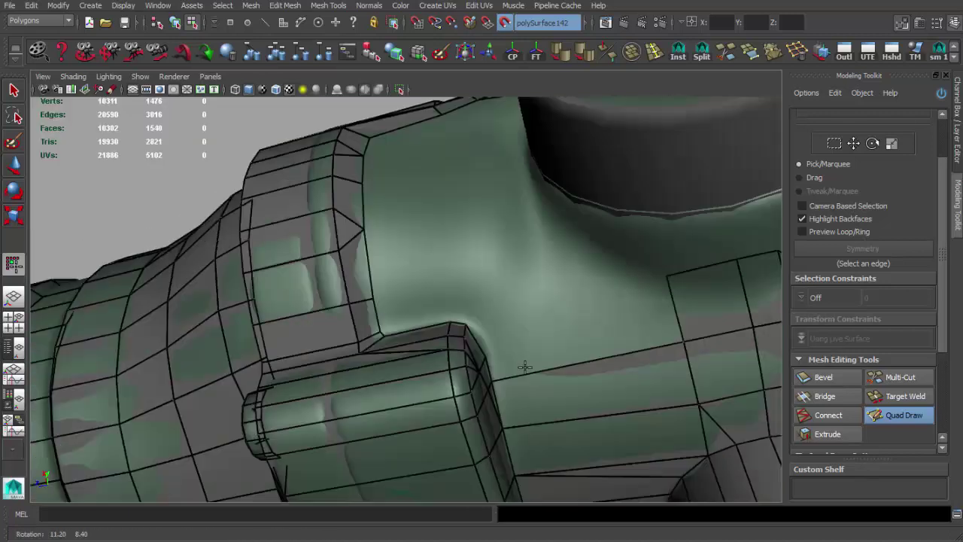
scroll(522, 365, "down", 3)
scroll(555, 350, "up", 5)
scroll(540, 352, "up", 2)
mouse_move(540, 352)
left_mouse_down("alt")
mouse_move(499, 383)
mouse_move(433, 270)
left_mouse_up("alt")
- Fill a quad, insert an edge loop through it, and add a quad right of the strip
left_click(394, 305, "shift")
left_click_drag(395, 304, 480, 319, "alt")
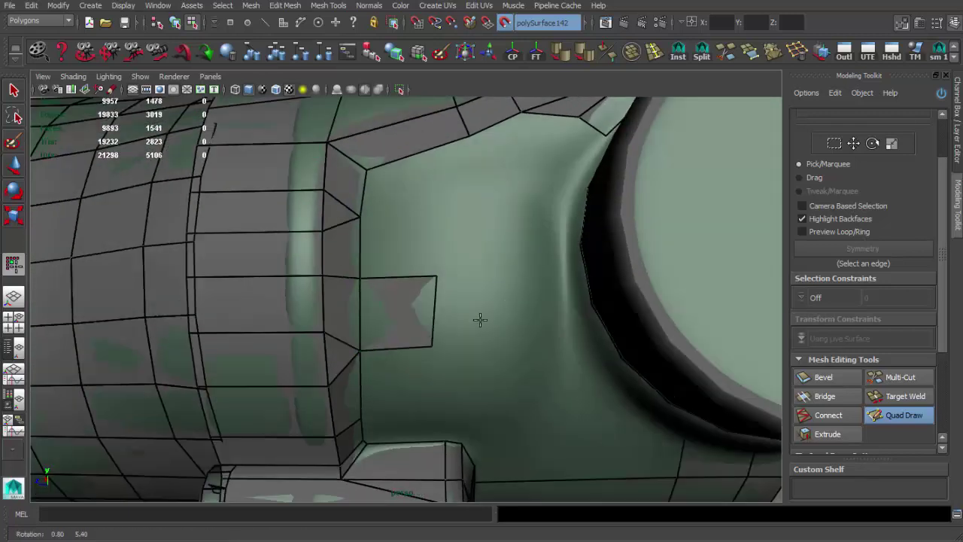
left_click(433, 343, "ctrl")
scroll(532, 327, "up", 4)
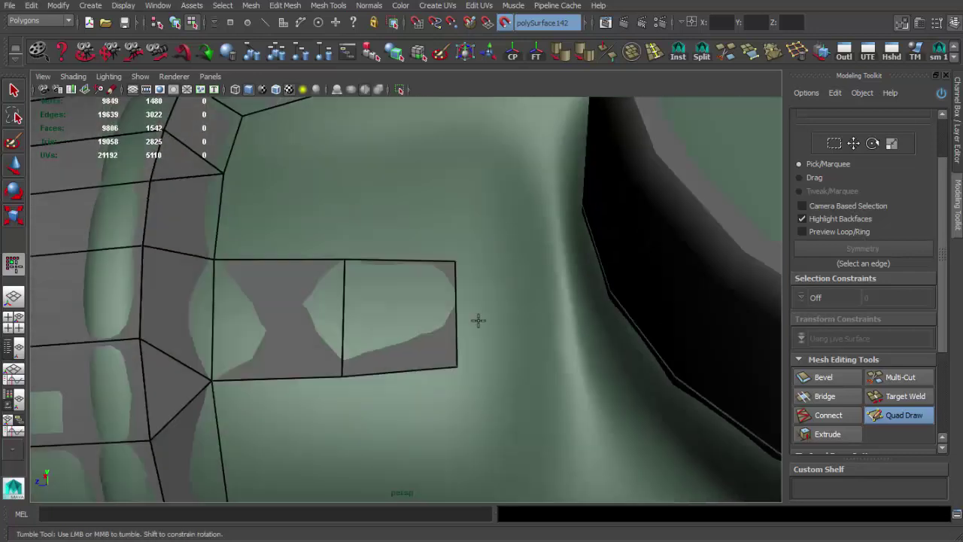
scroll(477, 320, "up", 2)
left_click(511, 339, "shift")
middle_click_drag(355, 321, 354, 303, "alt")
right_click_drag(354, 304, 368, 230, "alt")
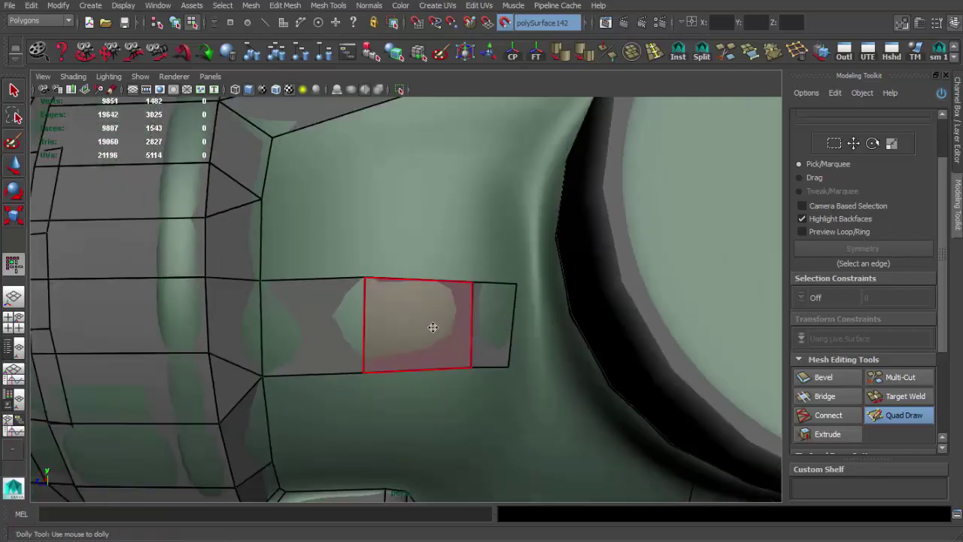
- Fill quads at the strip's left end and above it, nudging a vertex right
left_click(322, 262, "shift")
left_click(414, 252, "shift")
left_click_drag(414, 253, 393, 277, "alt")
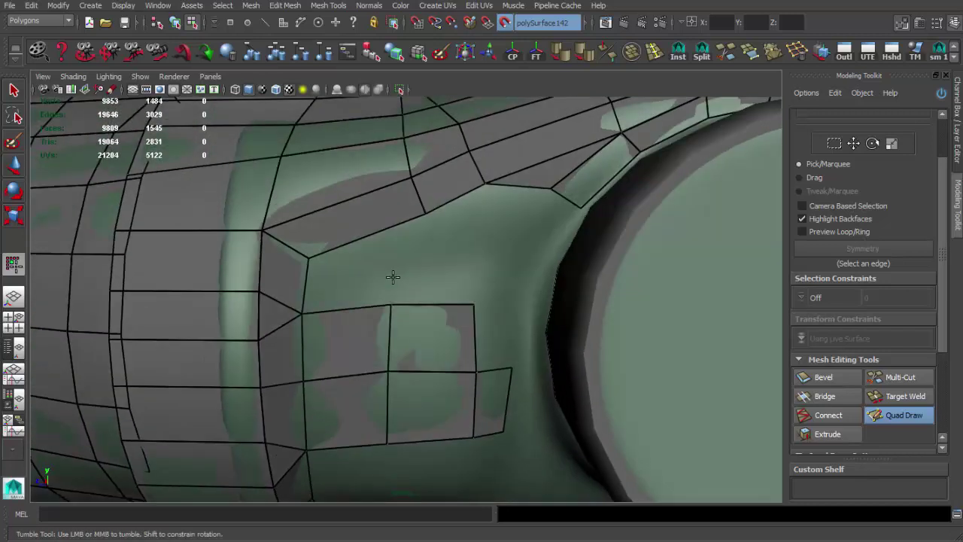
left_click(380, 270, "shift")
left_click_drag(391, 304, 401, 307)
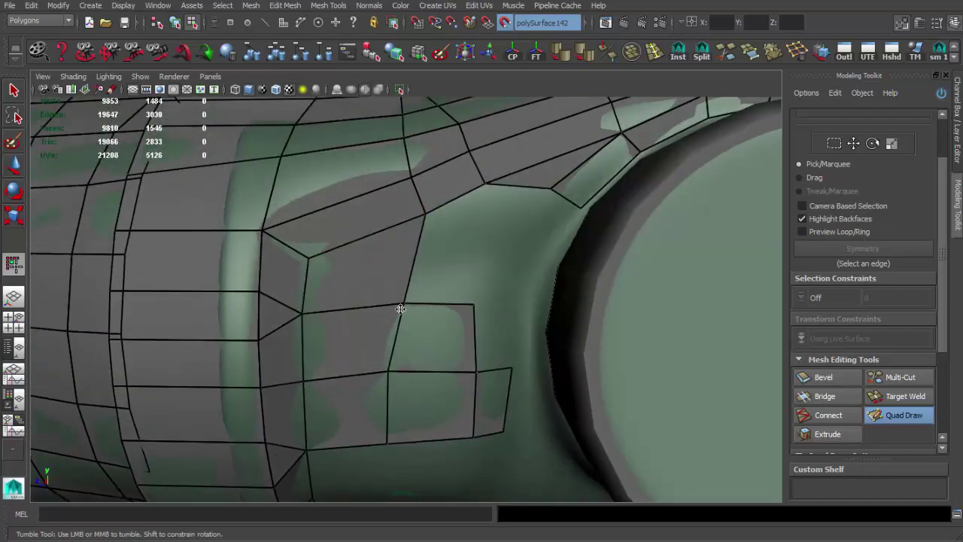
mouse_move(414, 218)
right_mouse_down("alt")
mouse_move(396, 281)
mouse_move(424, 264)
right_mouse_up("alt")
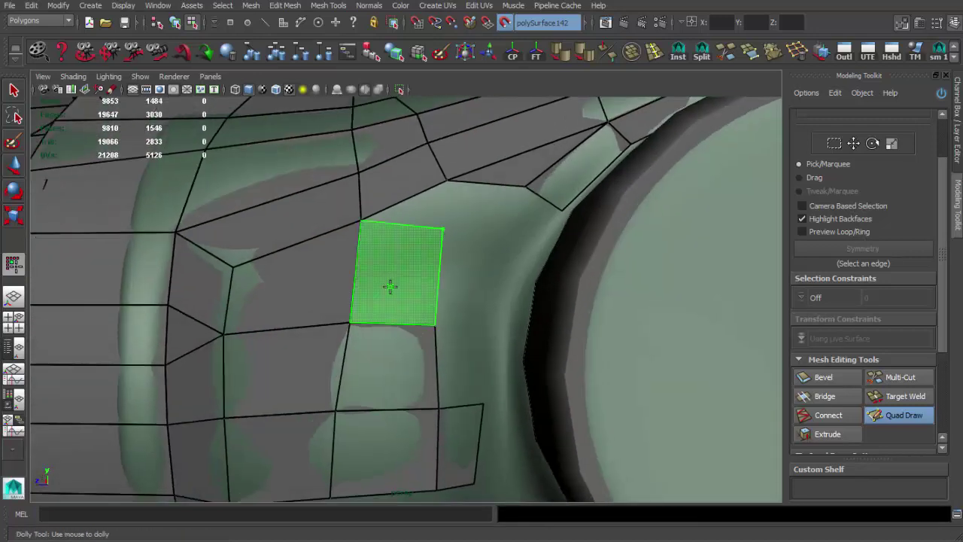
- Fill quads above the lower quad, merge a stray vertex, and delete a collapsing vertex
left_click(445, 227, "shift")
left_click(444, 201, "shift")
left_click_drag(446, 231, 447, 184)
left_click_drag(447, 184, 494, 215, "alt")
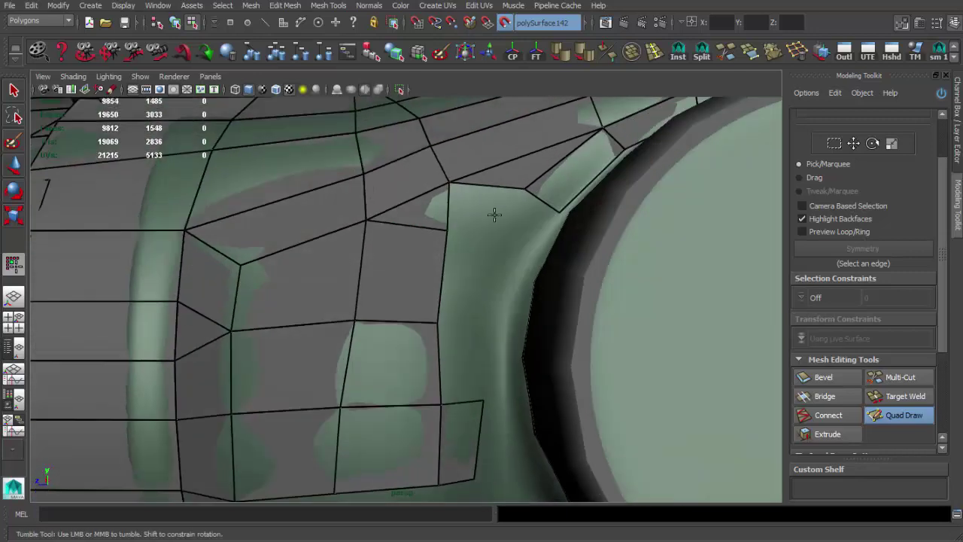
scroll(459, 255, "down", 3)
scroll(481, 267, "up", 3)
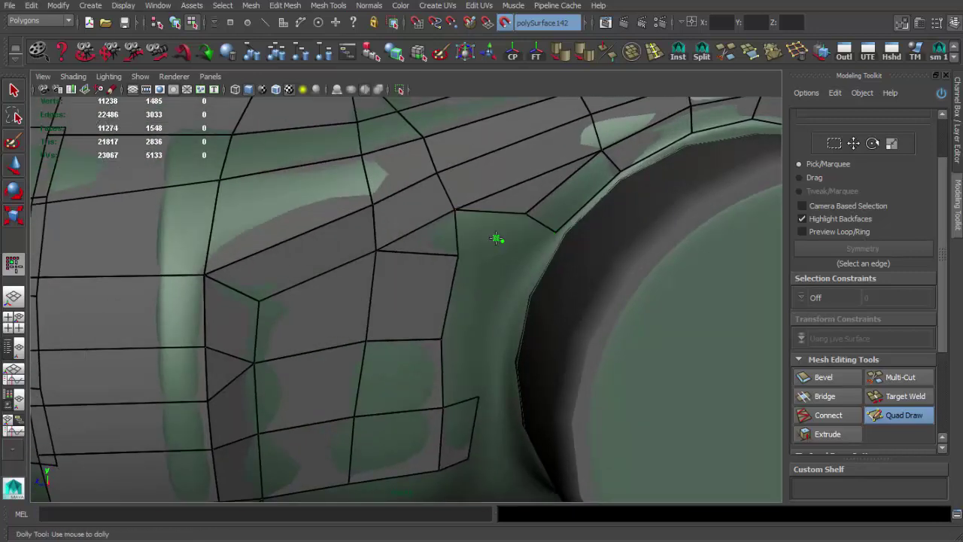
left_click(518, 253, "ctrl+shift")
scroll(510, 265, "down", 3)
scroll(445, 213, "up", 3)
- Add quads beside the border edge and delete a misplaced quad face
mouse_move(445, 228)
left_mouse_down("alt")
mouse_move(430, 241)
mouse_move(509, 249)
mouse_move(508, 240)
left_mouse_up("alt")
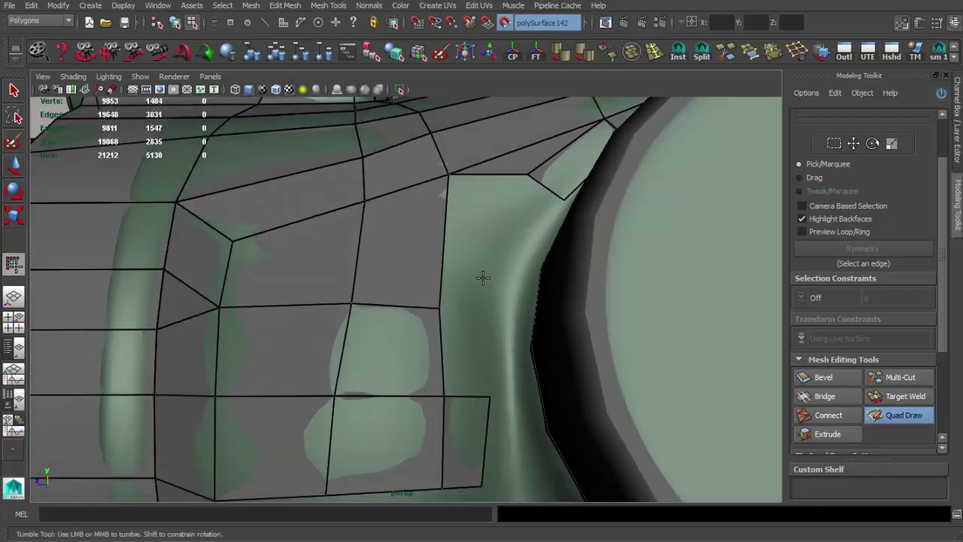
left_click_drag(482, 277, 496, 278, "alt")
left_click(469, 237, "shift")
mouse_move(472, 362)
left_mouse_down("alt")
mouse_move(485, 275)
mouse_move(436, 256)
left_mouse_up("alt")
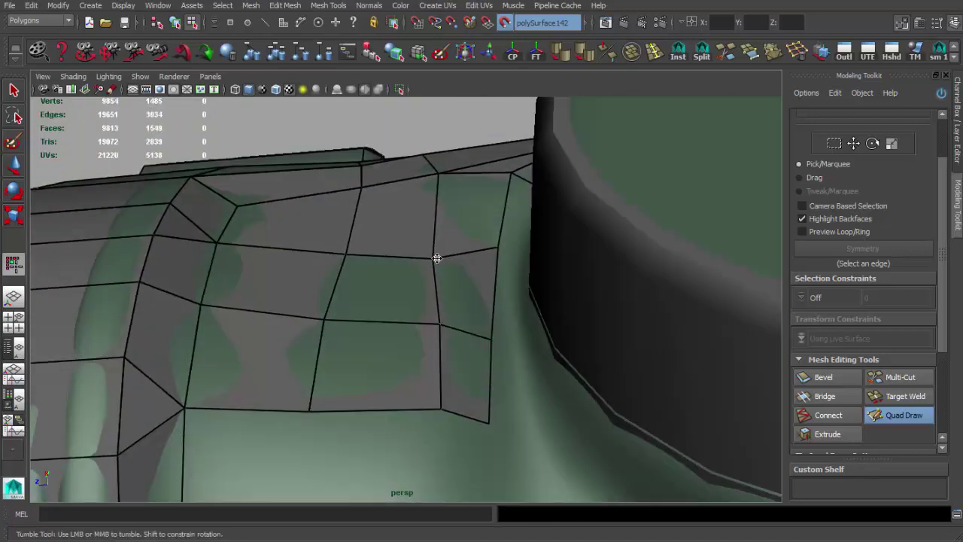
mouse_move(443, 324)
left_mouse_down("alt")
mouse_move(529, 333)
mouse_move(546, 356)
mouse_move(426, 373)
mouse_move(511, 371)
mouse_move(563, 351)
left_mouse_up("alt")
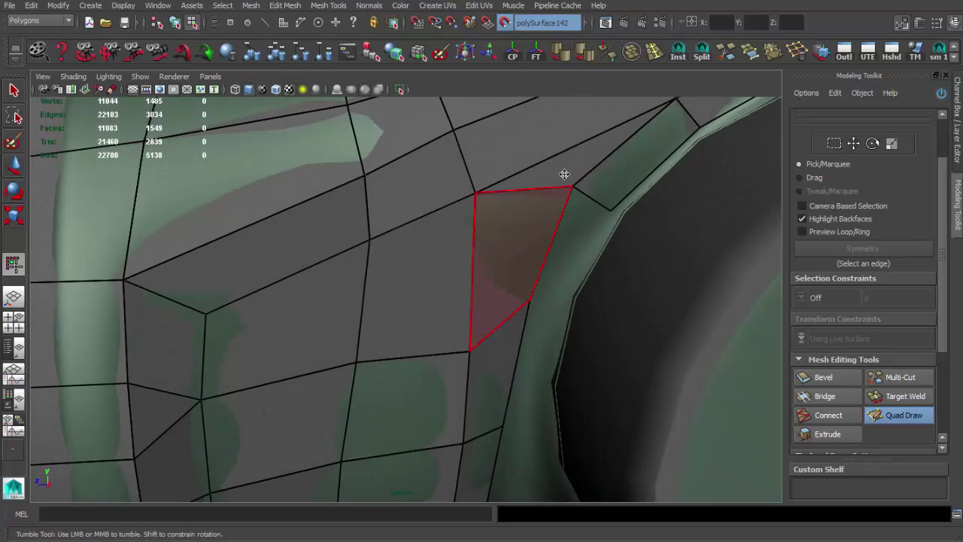
left_click(513, 264, "shift")
left_click_drag(514, 264, 549, 213, "alt")
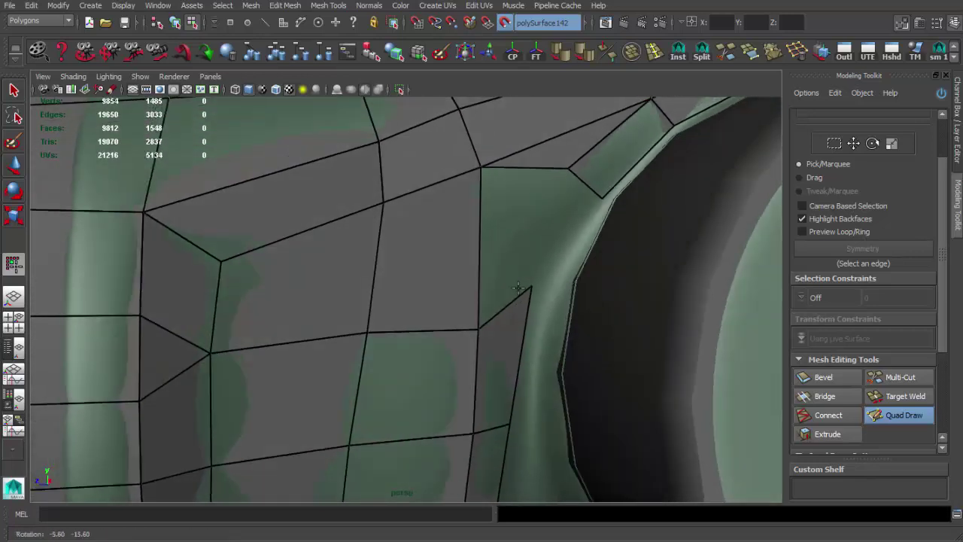
left_click(458, 266, "ctrl+shift")
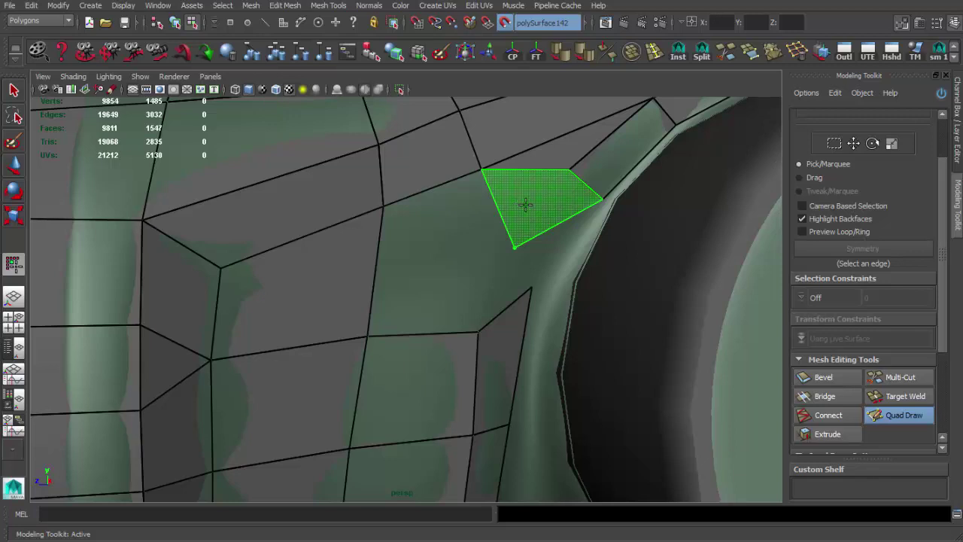
- Fill the remaining upper, right and left gaps beside the turret rim with faces
left_click(497, 216, "shift")
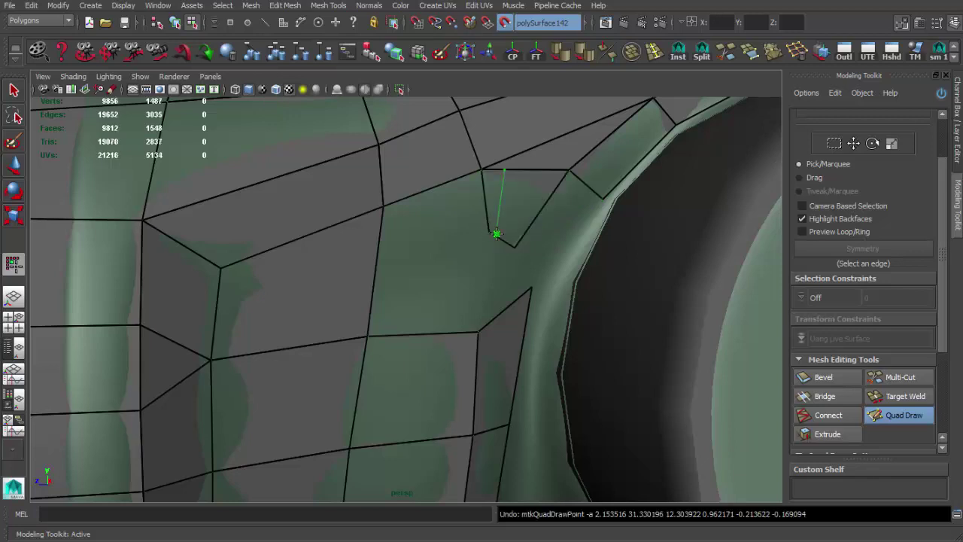
left_click_drag(496, 234, 484, 221, "alt")
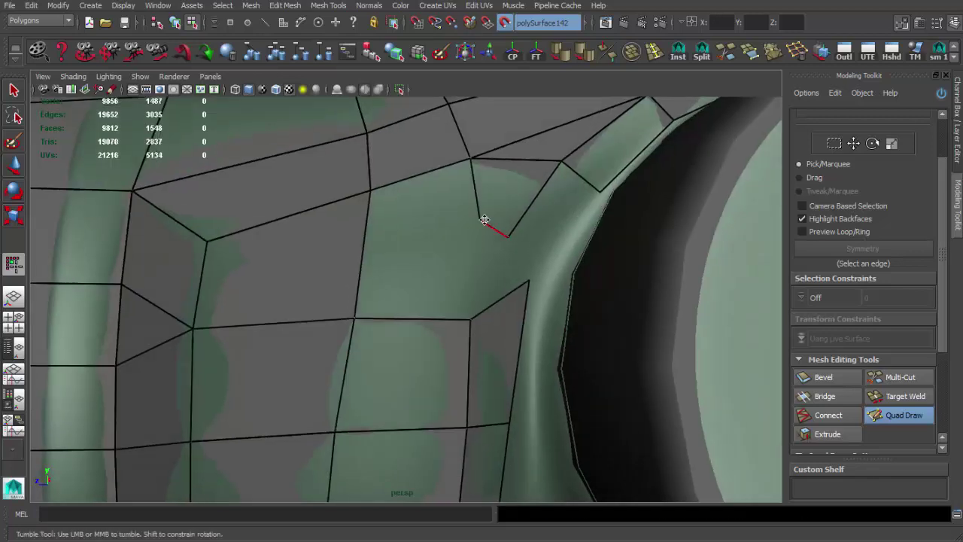
left_click(544, 258, "shift")
left_click_drag(542, 258, 525, 281, "alt")
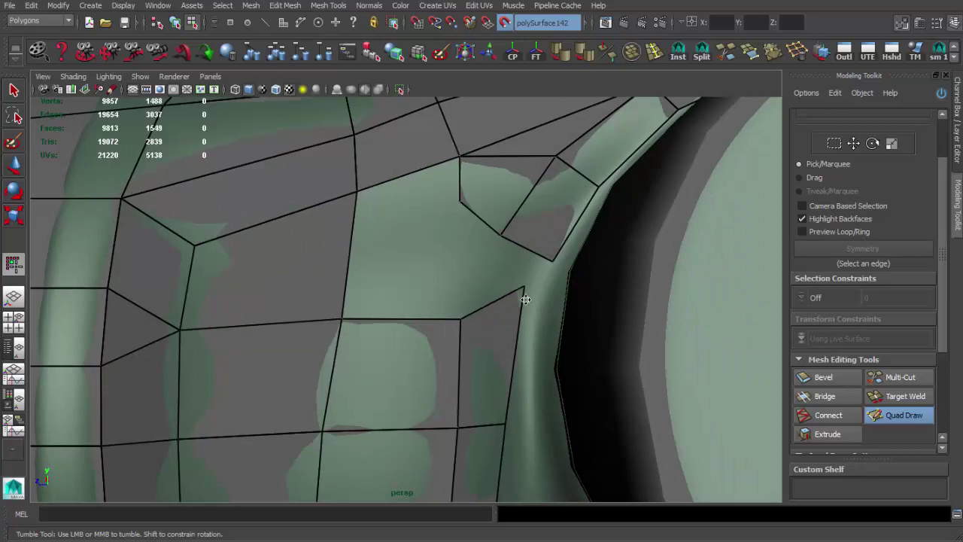
left_click(509, 279, "shift")
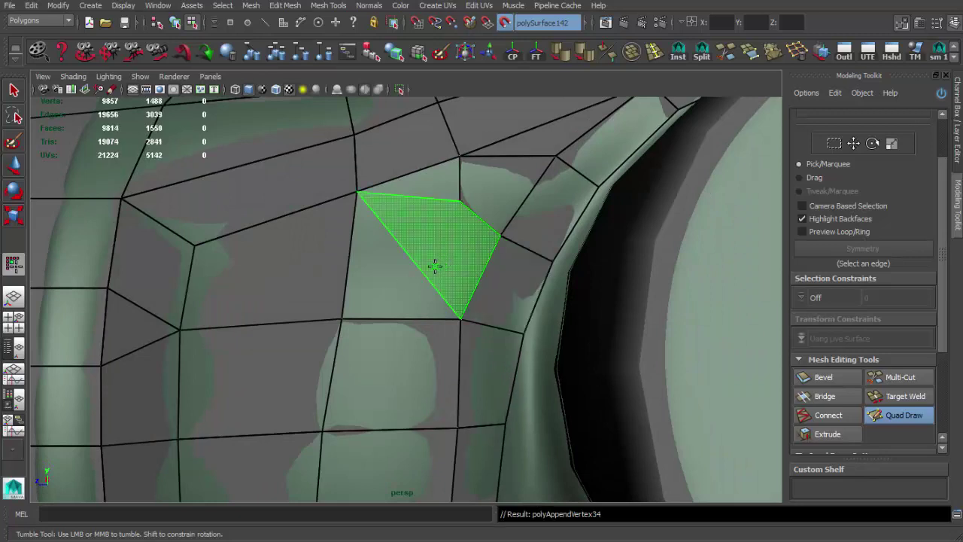
left_click(407, 222, "shift")
left_click(406, 222, "shift")
left_click_drag(522, 285, 457, 294, "alt")
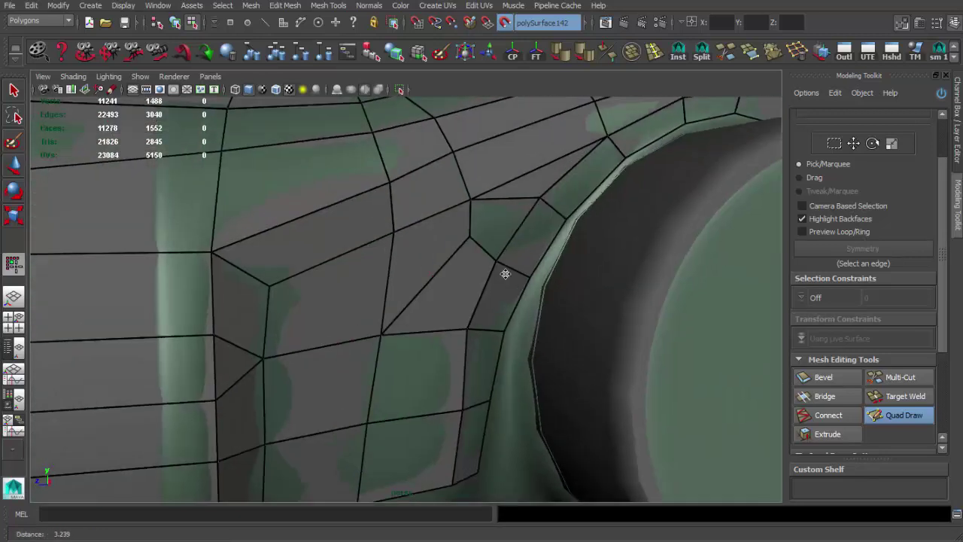
- Cancel a pending edge cut and nudge a single cage vertex near the knob
left_click(900, 379)
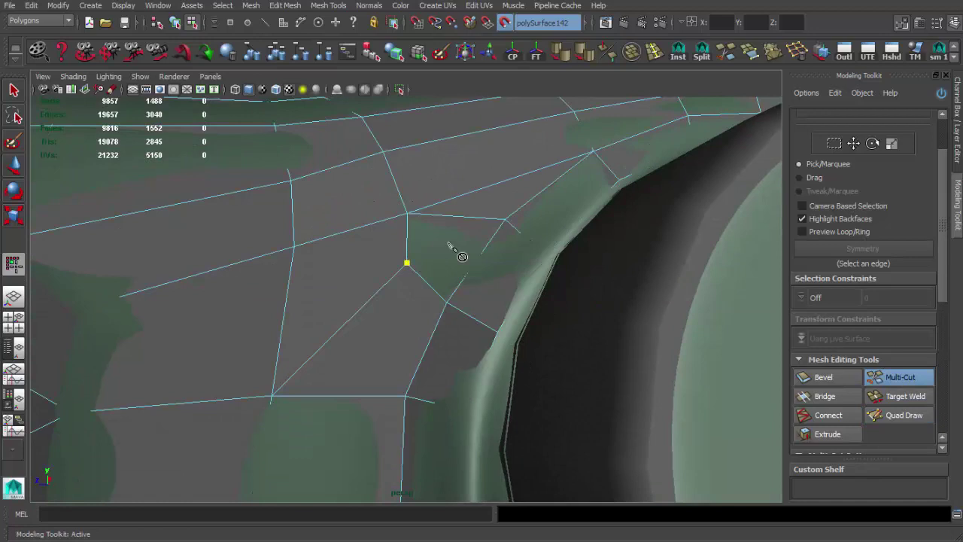
mouse_move(504, 227)
left_mouse_down("alt")
mouse_move(489, 282)
mouse_move(473, 277)
left_mouse_up("alt")
key("Return")
left_click(419, 273)
key("w")
mouse_move(378, 275)
left_mouse_down()
mouse_move(392, 269)
mouse_move(421, 303)
mouse_move(391, 303)
mouse_move(451, 330)
mouse_move(359, 321)
left_mouse_up()
key("q")
- Return to Quad Draw and undo the latest vertex placements beside the knob
left_click(902, 415)
scroll(489, 333, "down", 5)
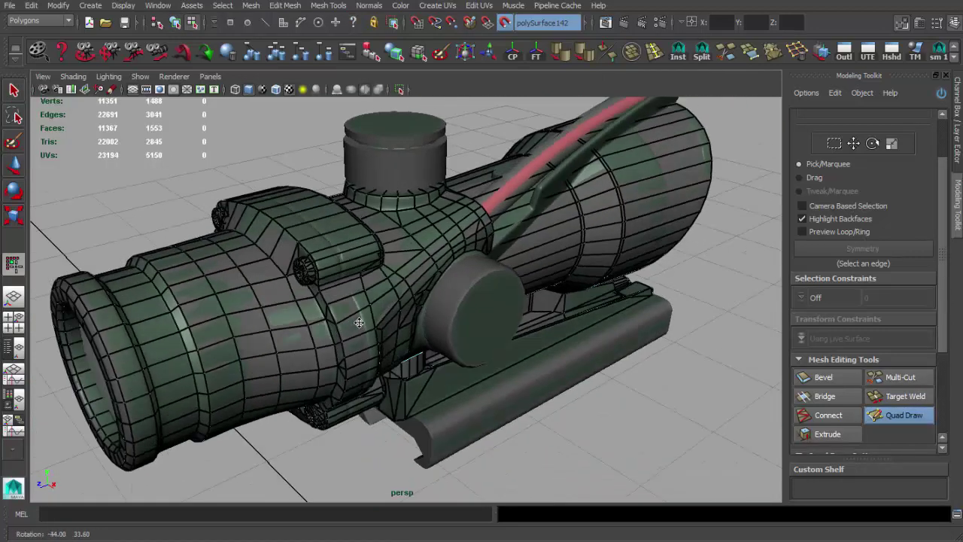
scroll(548, 370, "up", 3)
scroll(500, 335, "down", 1)
scroll(456, 279, "up", 5)
scroll(474, 346, "up", 2)
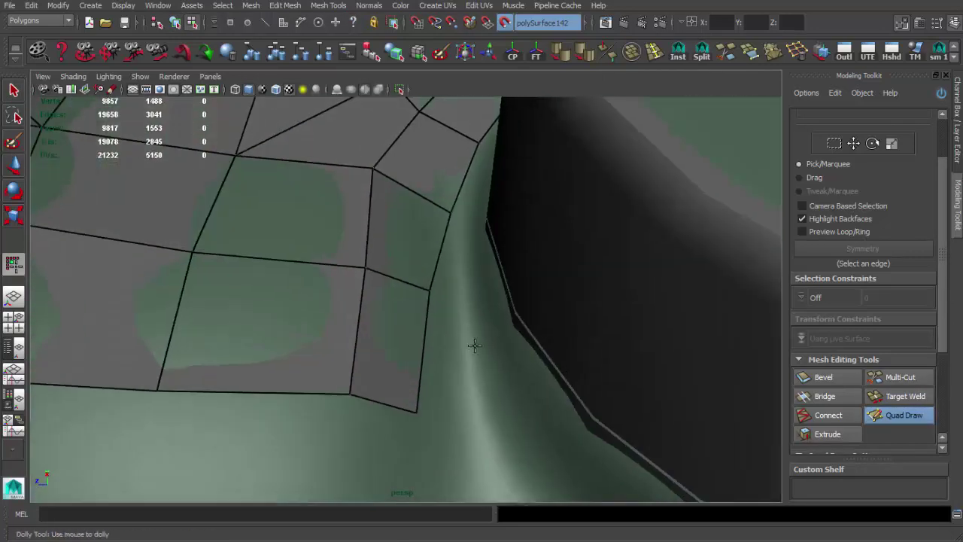
mouse_move(453, 294)
left_mouse_down("alt")
mouse_move(468, 322)
mouse_move(462, 239)
mouse_move(468, 252)
left_mouse_up("alt")
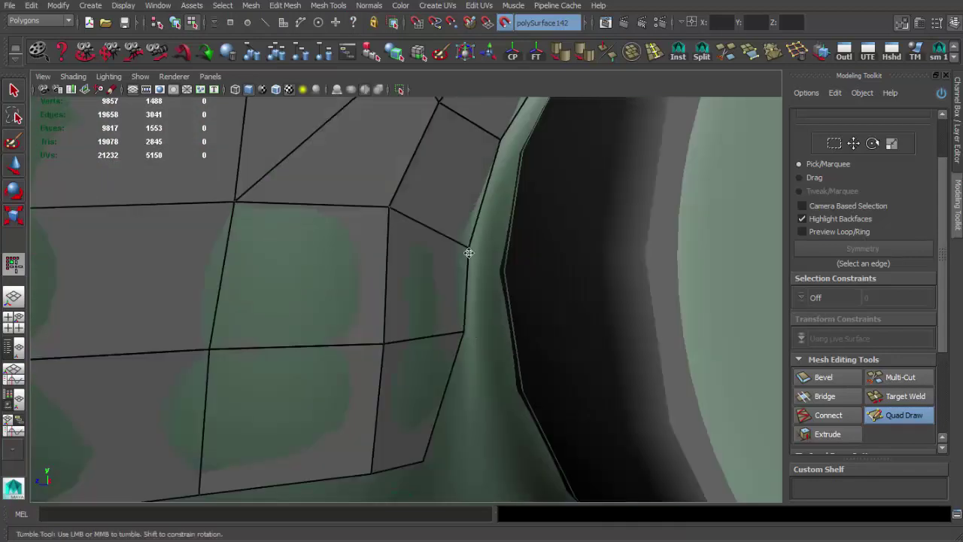
left_click_drag(443, 314, 411, 453, "alt")
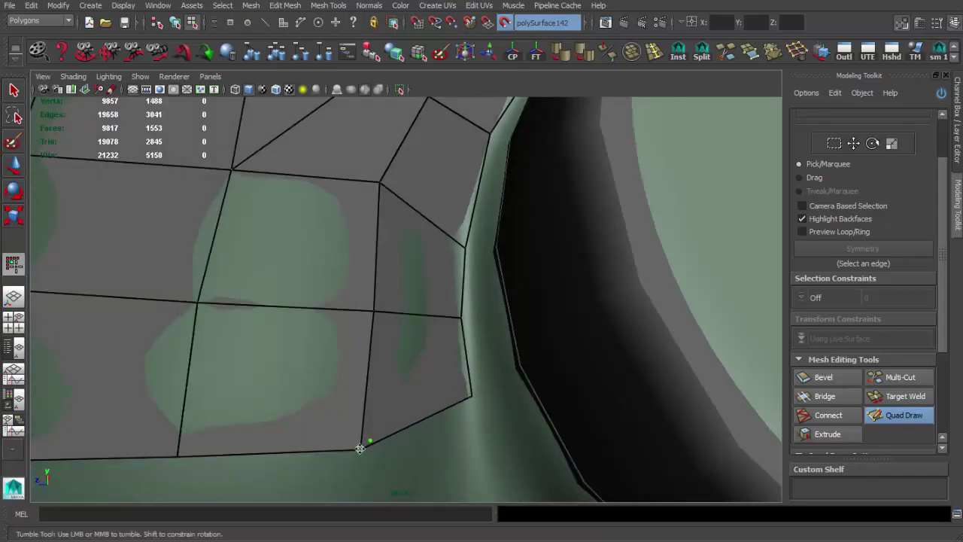
middle_click_drag(360, 448, 399, 340, "alt")
scroll(362, 358, "up", 1)
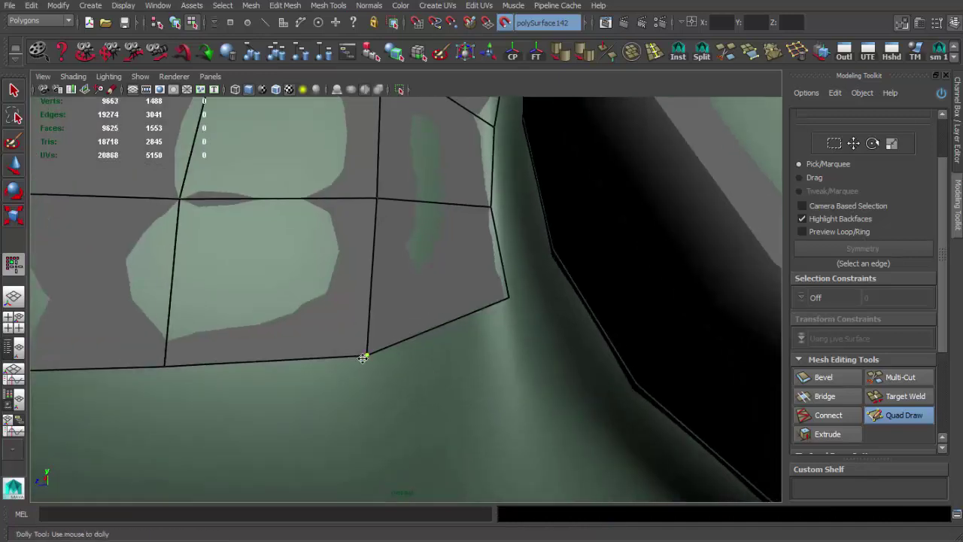
key("ctrl+z")
key("ctrl+z")
key("ctrl+z")
key("ctrl+z")
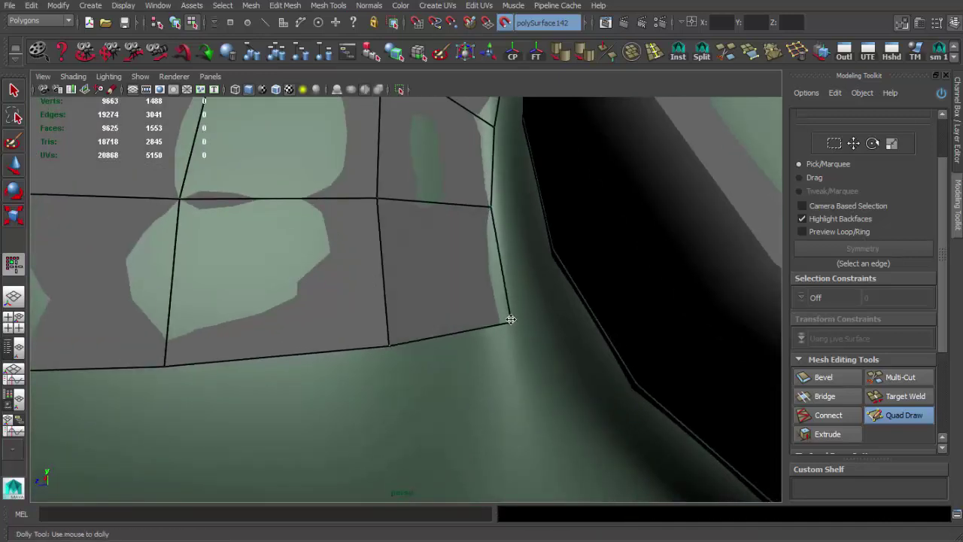
left_click_drag(476, 338, 479, 197, "alt")
mouse_move(479, 199)
right_mouse_down("alt")
mouse_move(323, 266)
mouse_move(344, 241)
mouse_move(413, 224)
right_mouse_up("alt")
- Fill the gap at the knob base with a triangle and a face strip, evening the quads
left_click_drag(471, 348, 376, 331, "alt")
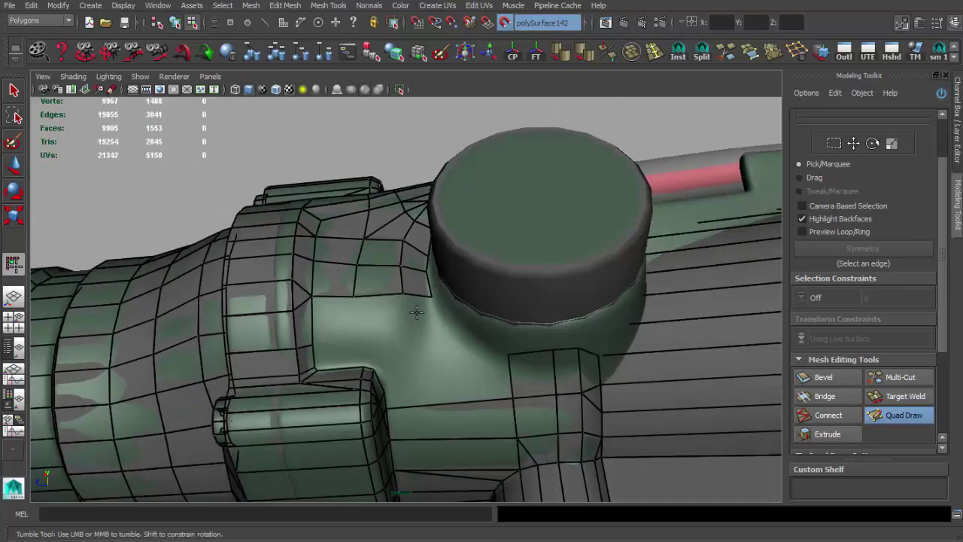
right_click_drag(376, 331, 351, 337, "alt")
left_click_drag(350, 338, 344, 344, "alt")
left_click(301, 286, "shift")
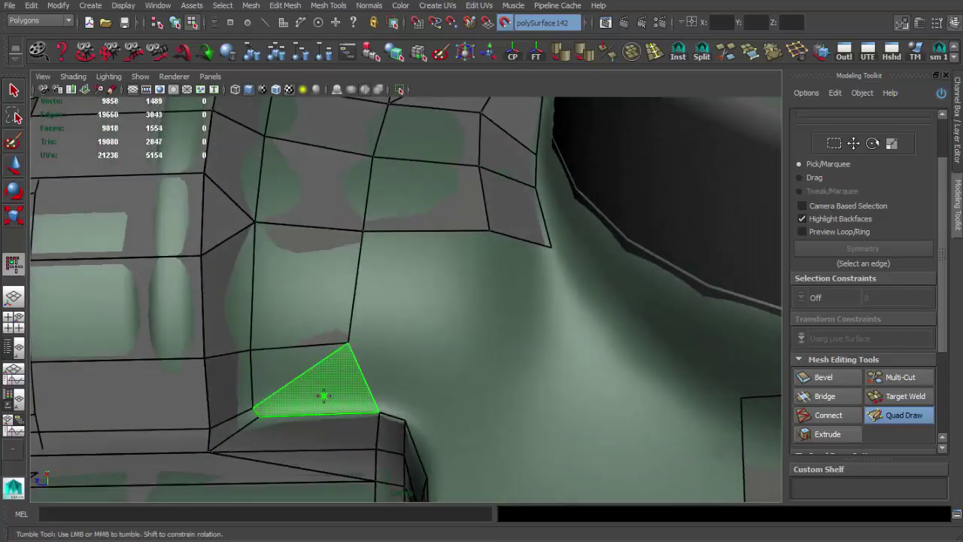
left_click(340, 389, "shift")
middle_click_drag(340, 389, 390, 362, "alt")
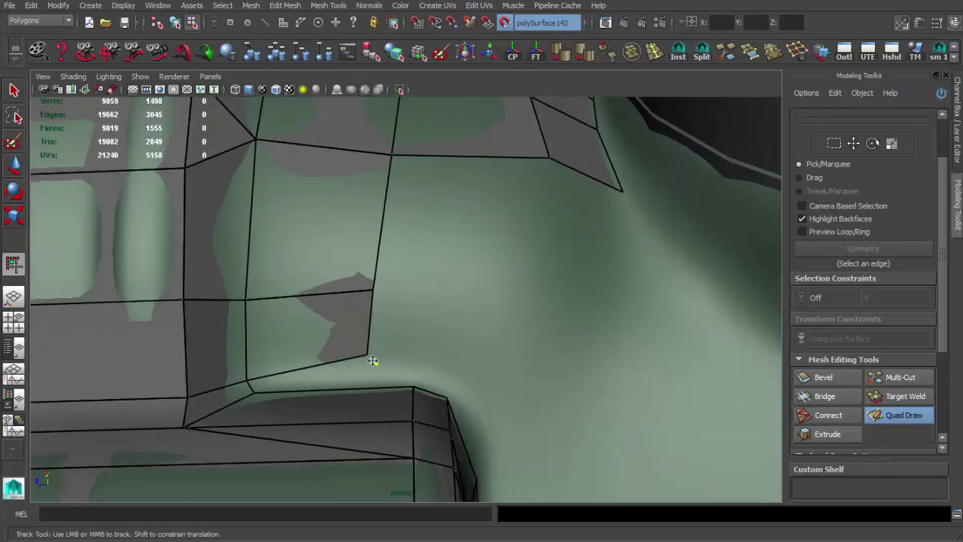
left_click_drag(364, 354, 375, 362)
left_click(343, 381, "shift")
right_click_drag(344, 380, 381, 321, "alt")
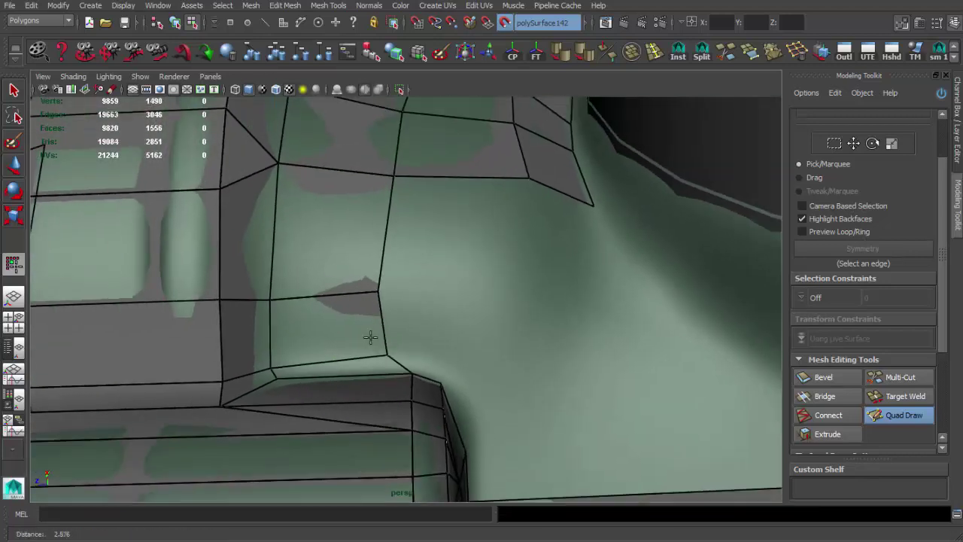
left_click_drag(381, 321, 403, 322)
- Place vertices to add more faces beside the knob base, undoing one misplaced move
mouse_move(395, 175)
left_mouse_down("alt")
mouse_move(434, 261)
mouse_move(486, 295)
left_mouse_up("alt")
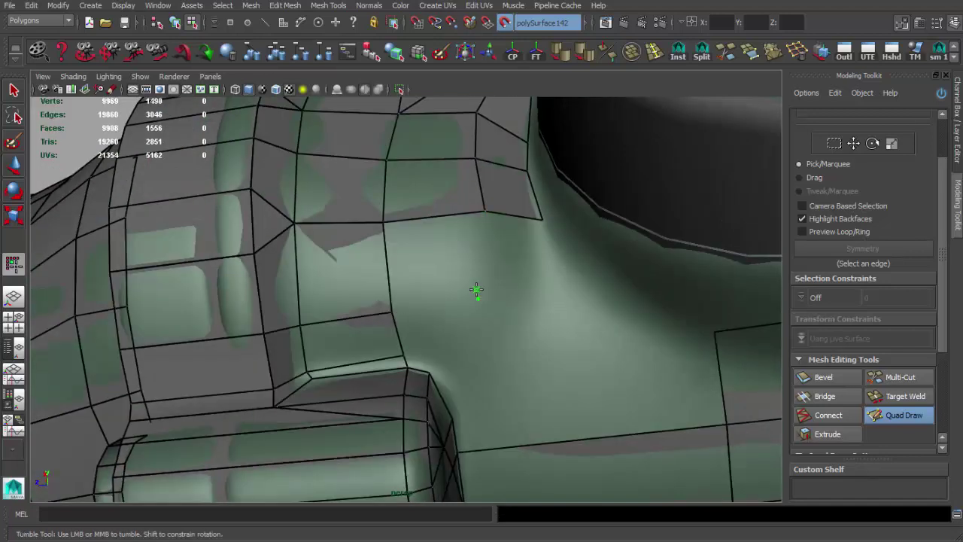
left_click(473, 296, "shift")
mouse_move(473, 295)
left_mouse_down("alt")
mouse_move(496, 324)
mouse_move(484, 338)
left_mouse_up("alt")
left_click(497, 333)
left_click(445, 306, "shift")
mouse_move(444, 306)
left_mouse_down("alt")
mouse_move(522, 299)
mouse_move(501, 260)
left_mouse_up("alt")
left_click(500, 260, "shift")
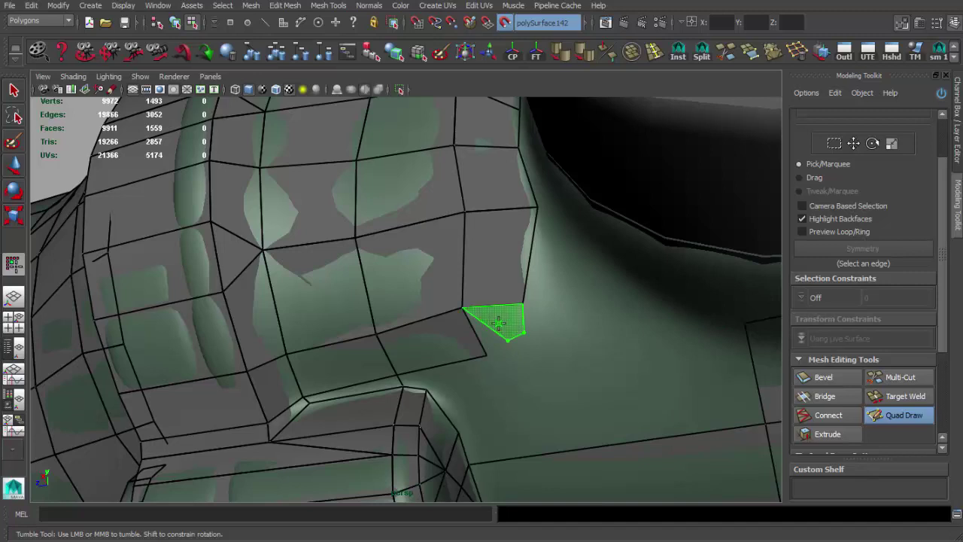
key("ctrl+z")
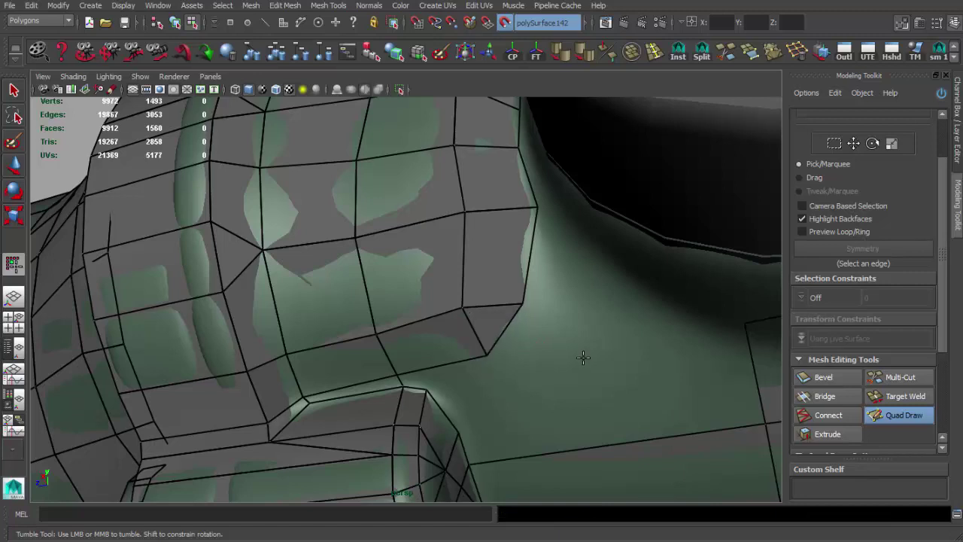
left_click_drag(583, 357, 511, 328, "alt")
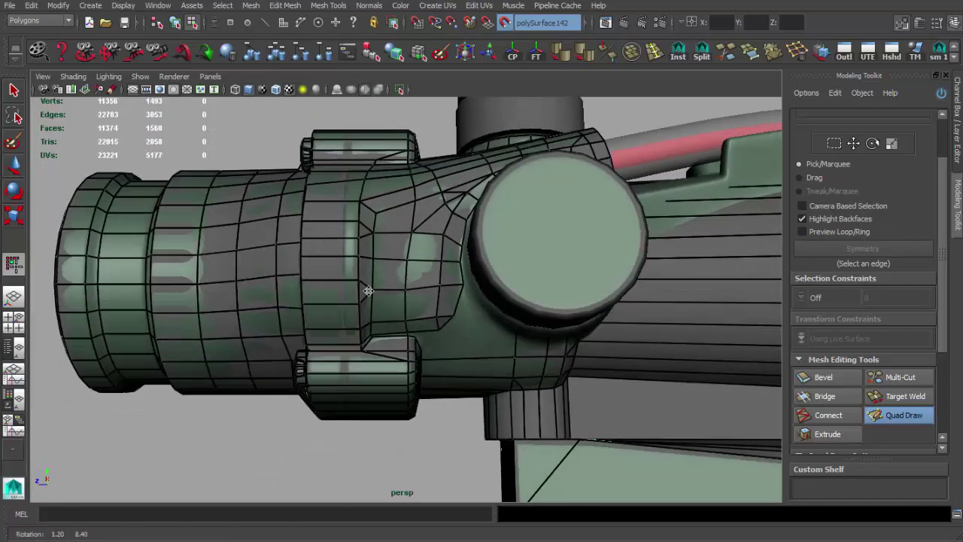
mouse_move(477, 264)
right_mouse_down("alt")
mouse_move(483, 288)
mouse_move(451, 271)
right_mouse_up("alt")
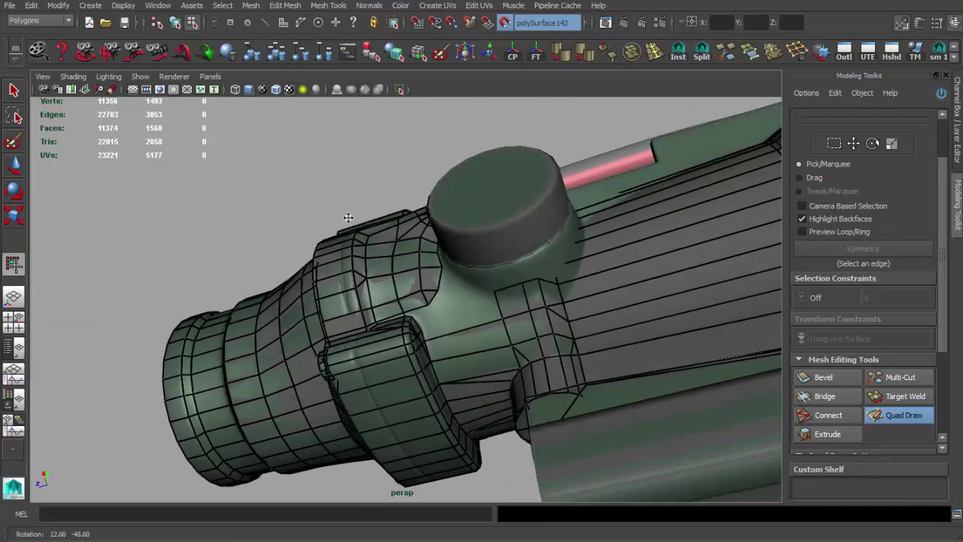
- Add a quad joined to the existing edge at the knob base
mouse_move(451, 270)
left_mouse_down("alt")
mouse_move(362, 279)
mouse_move(527, 248)
left_mouse_up("alt")
middle_click_drag(526, 248, 696, 236, "alt")
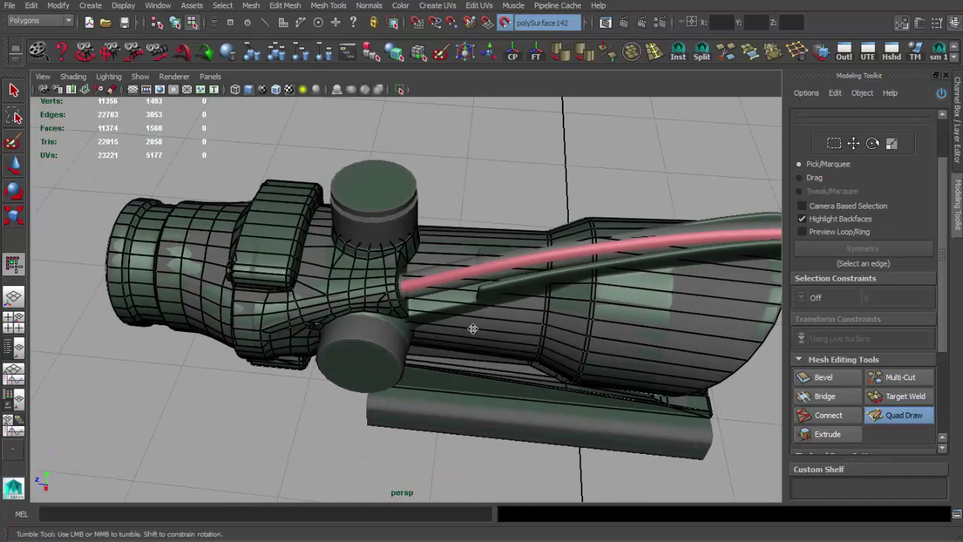
scroll(696, 235, "up", 3)
mouse_move(358, 303)
left_mouse_down("alt")
mouse_move(266, 235)
mouse_move(391, 286)
left_mouse_up("alt")
right_click_drag(391, 286, 510, 323, "alt")
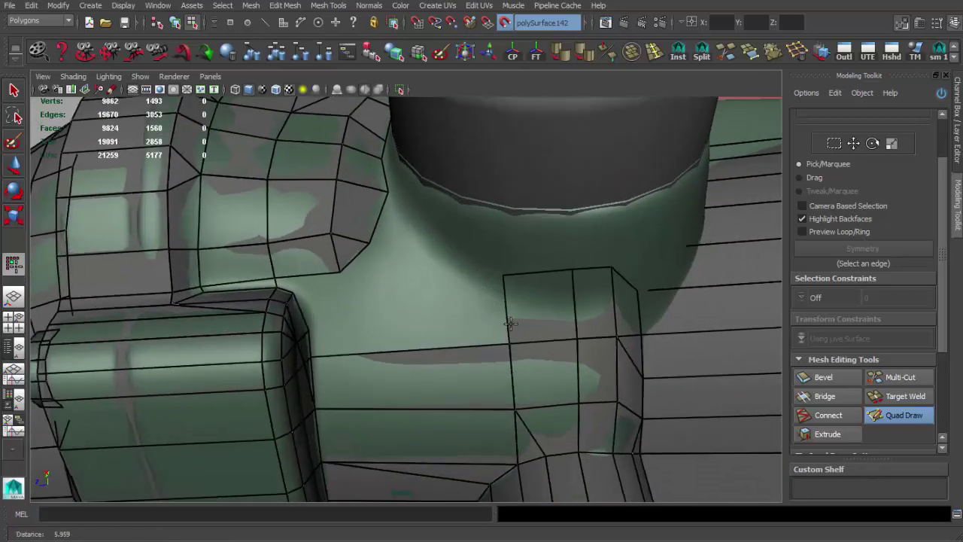
left_click_drag(510, 323, 468, 304, "alt")
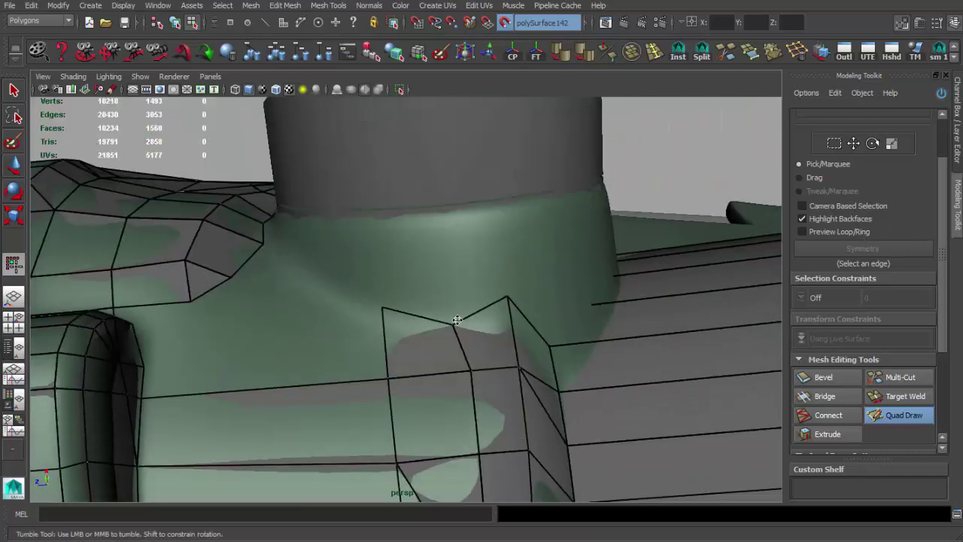
left_click_drag(456, 320, 421, 331, "alt")
middle_click_drag(421, 331, 392, 334, "alt")
left_click_drag(409, 344, 437, 286, "alt")
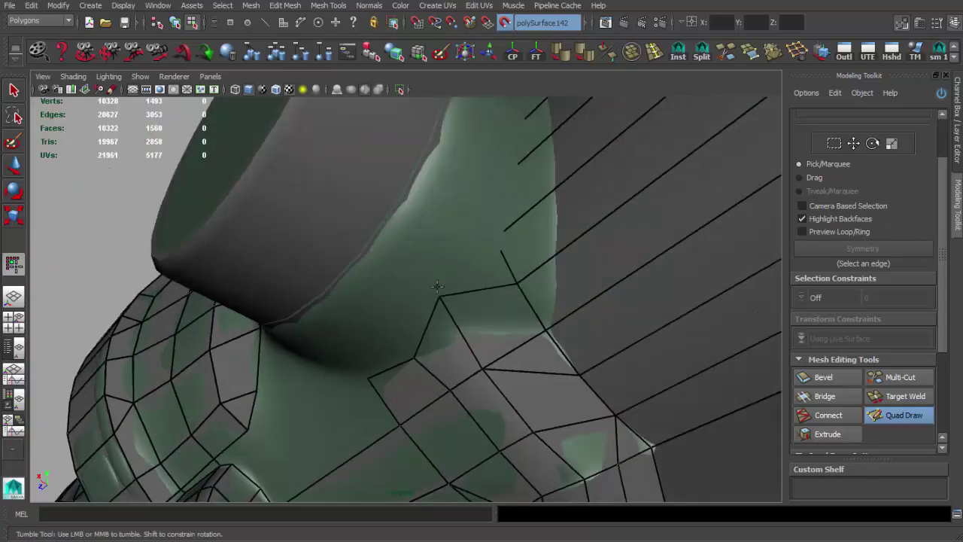
left_click_drag(438, 328, 525, 290, "alt")
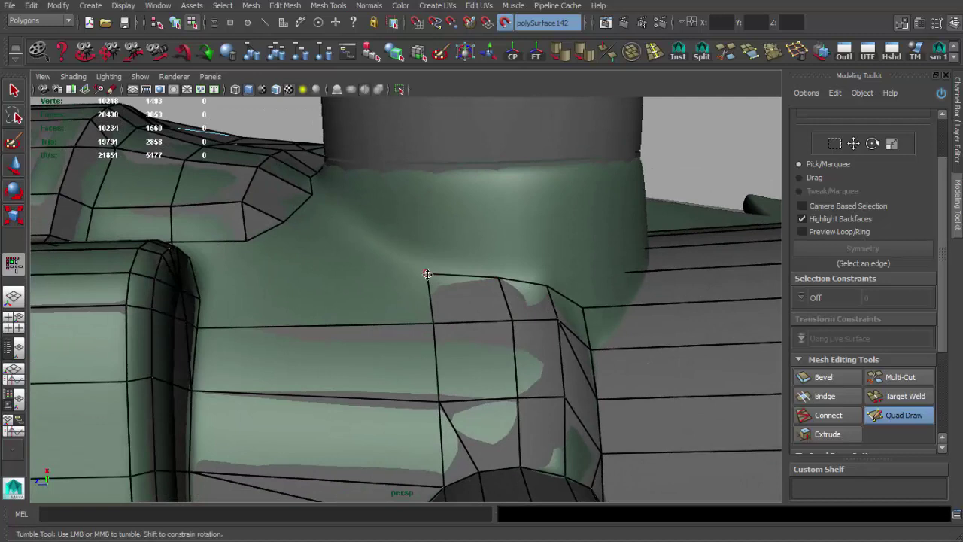
left_click_drag(467, 280, 394, 334, "alt")
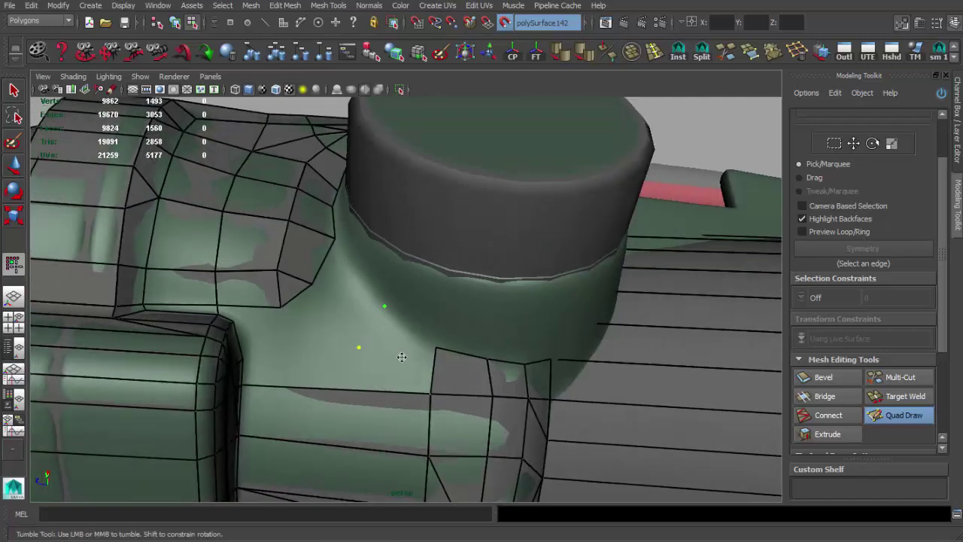
left_click(402, 356, "shift")
left_click(341, 288, "shift")
- Add another quad around the knob base, then show the Channel Box/Layer Editor
left_click_drag(341, 288, 389, 362, "alt")
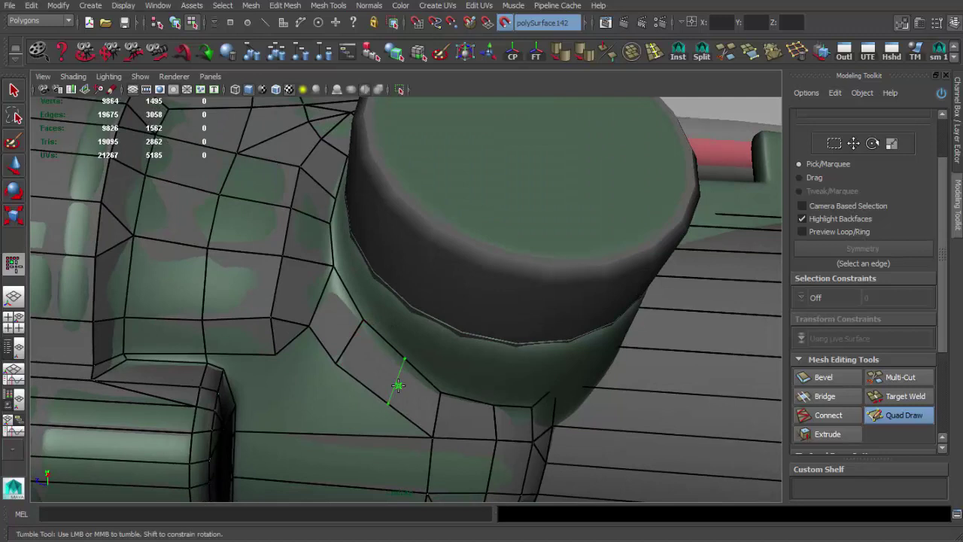
left_click(399, 385, "ctrl")
middle_click_drag(398, 385, 397, 388, "alt")
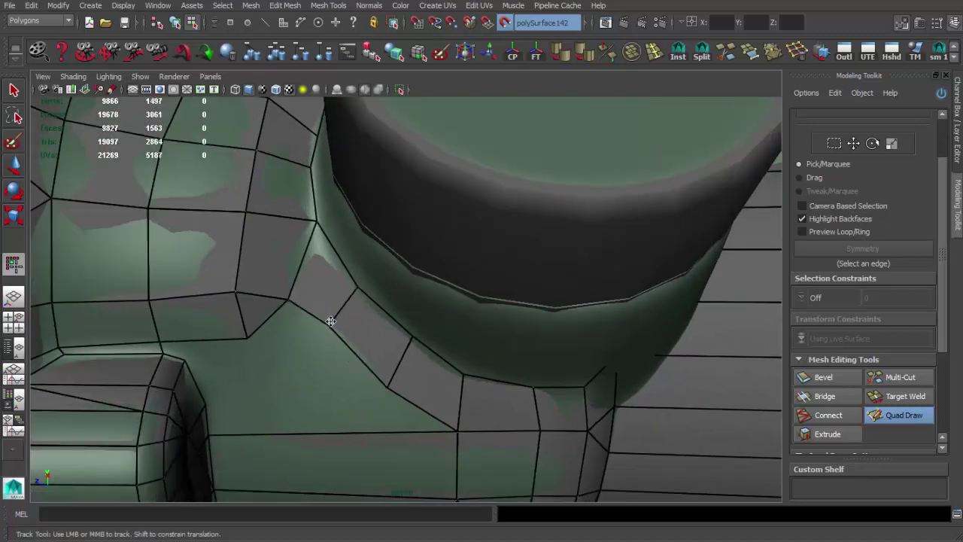
scroll(330, 321, "down", 5)
mouse_move(330, 321)
left_mouse_down("alt")
mouse_move(300, 318)
mouse_move(438, 303)
left_mouse_up("alt")
scroll(438, 303, "up", 5)
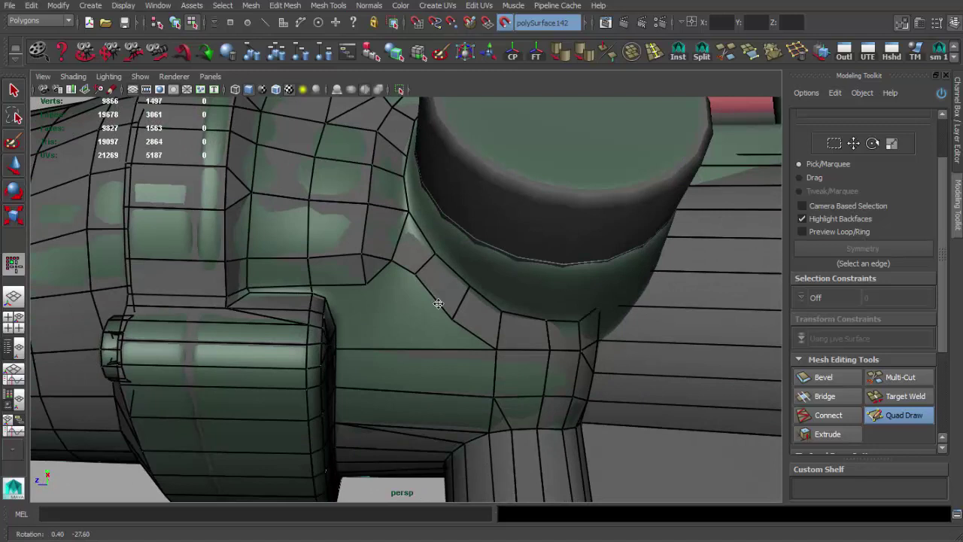
scroll(438, 303, "up", 2)
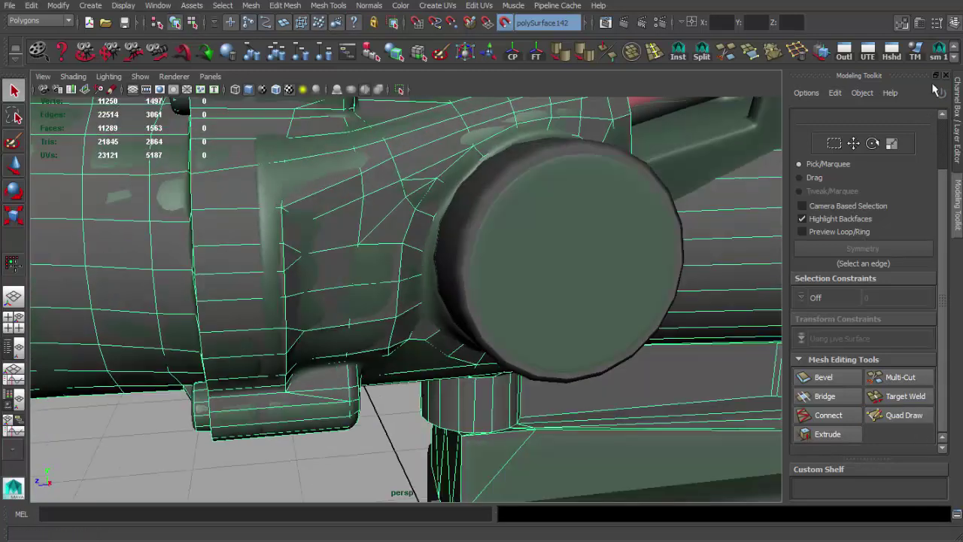
left_click(946, 76)
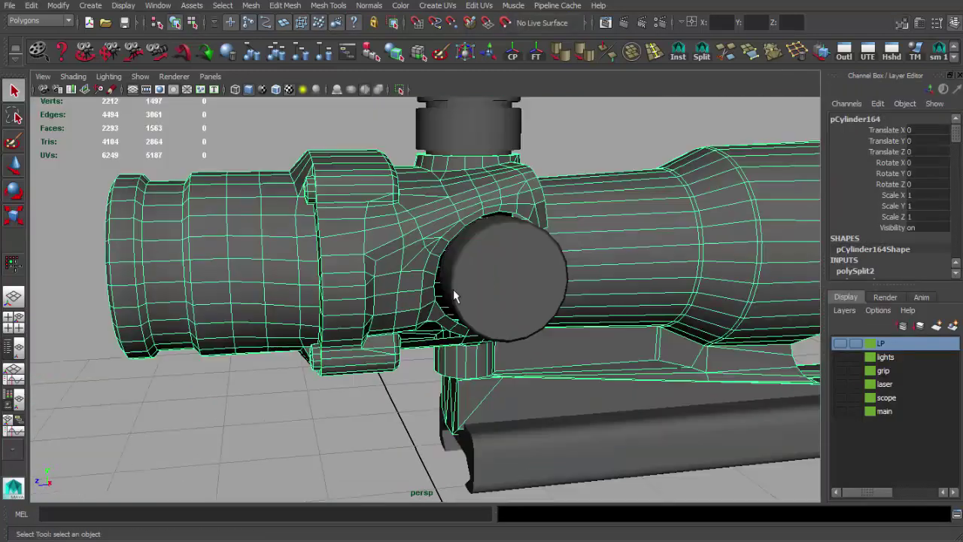
left_click_drag(453, 289, 313, 303, "alt")
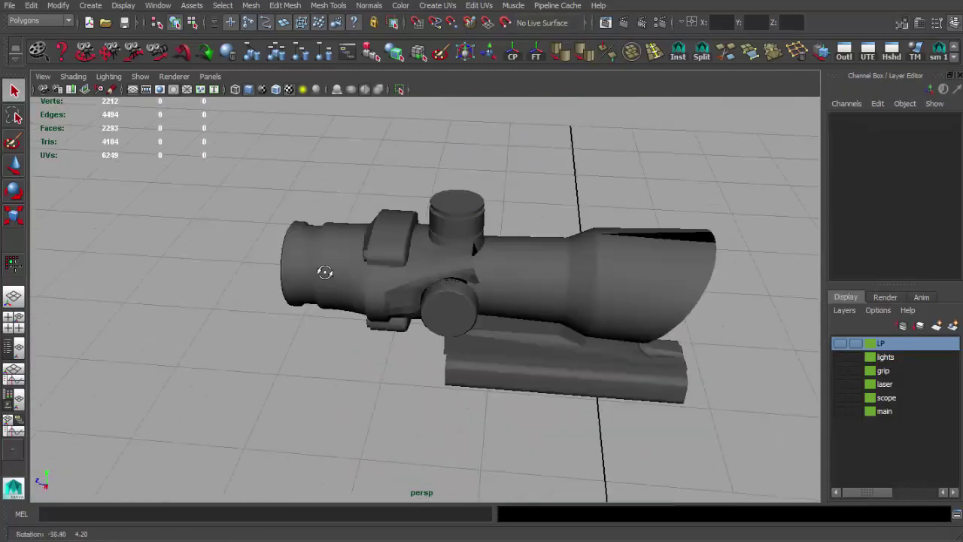
- Select the edge loop along the seam near the knob and soften it
left_click_drag(450, 205, 408, 273, "alt")
key("F11")
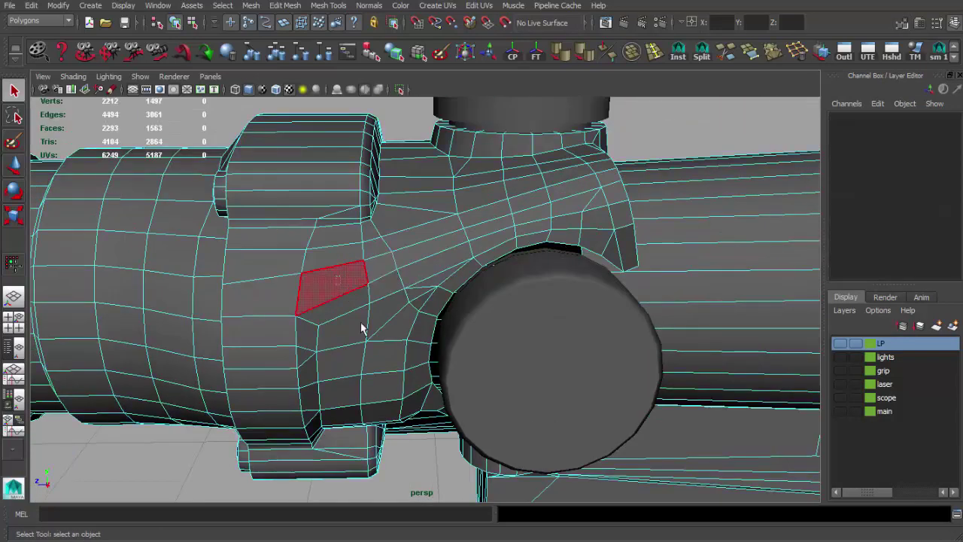
left_click_drag(376, 357, 392, 306)
left_click(383, 293)
double_click(397, 292, "shift")
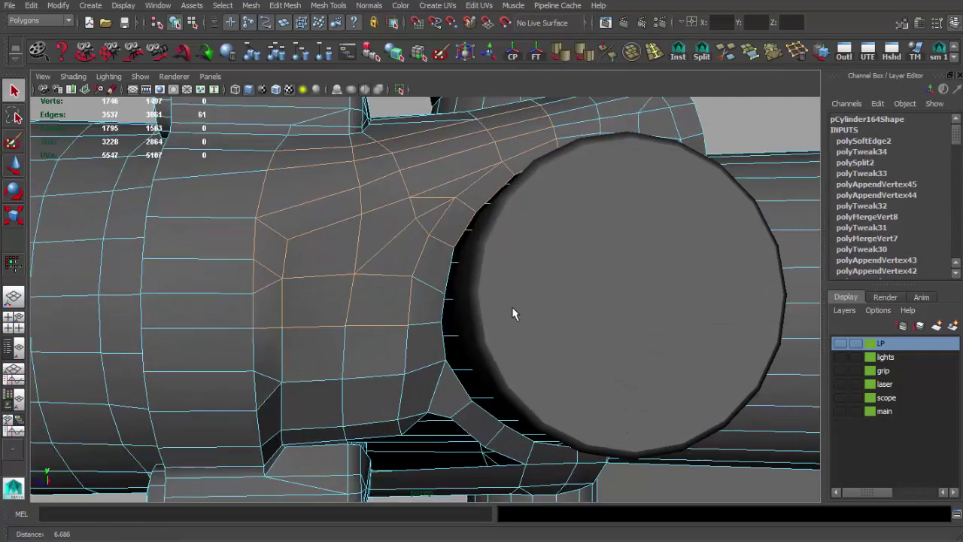
left_click_drag(357, 372, 388, 344, "alt")
left_click(389, 343, "shift")
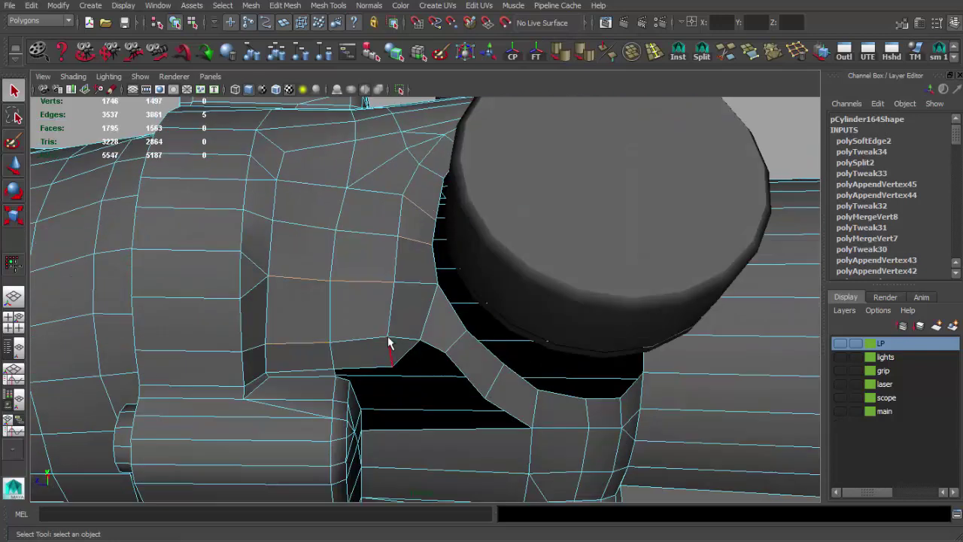
key("alt+s")
left_click(266, 301)
- Soften further edges along the vertical seam and select the pCylinder164 scope object
key("alt+s")
left_click(254, 269)
key("alt+s")
left_click(253, 359)
key("alt+s")
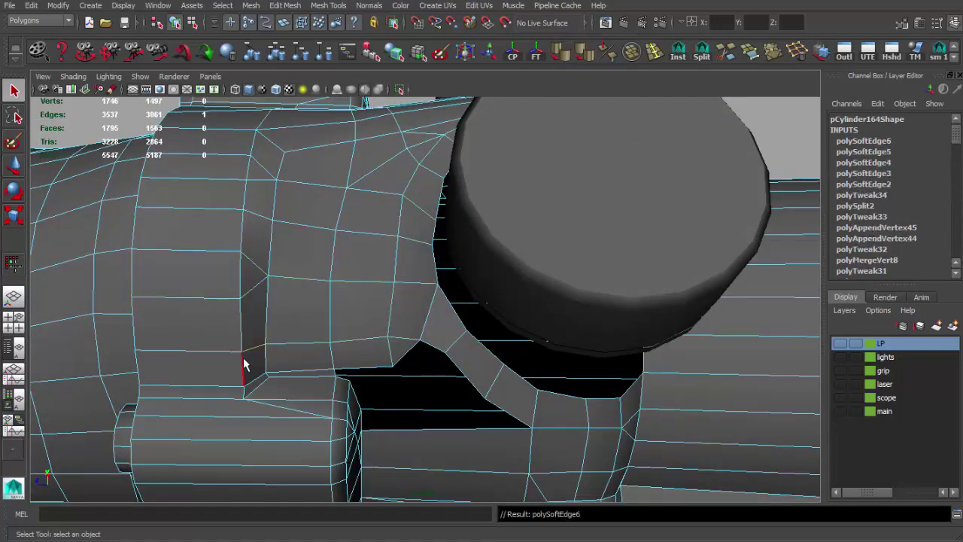
left_click(238, 275)
key("alt+s")
left_click(258, 239)
key("F8")
- Soften the edge near the scope's lower corner
key("F10")
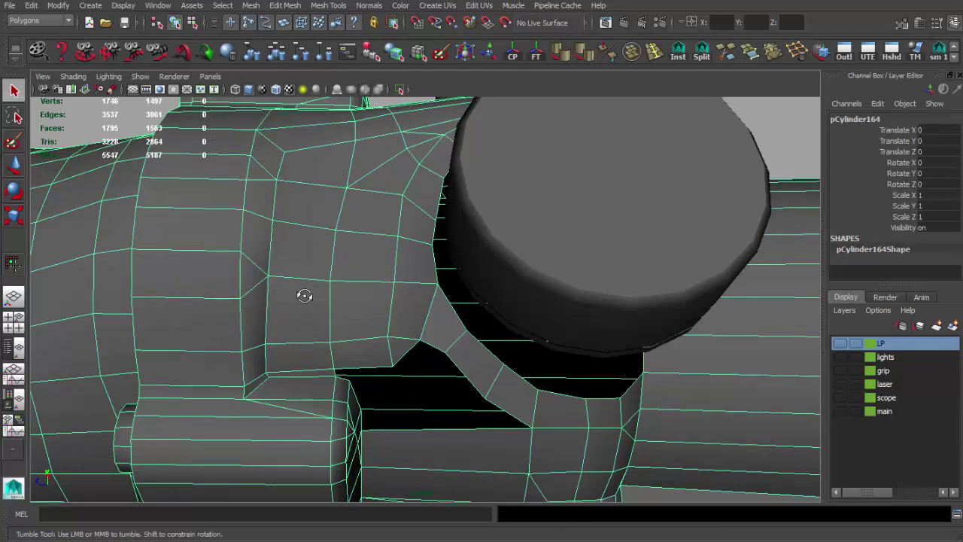
scroll(306, 294, "up", 2)
left_click(242, 355)
key("alt+s")
left_click(208, 338)
key("alt+s")
key("F8")
scroll(376, 143, "down", 5)
left_click_drag(376, 143, 387, 204, "alt")
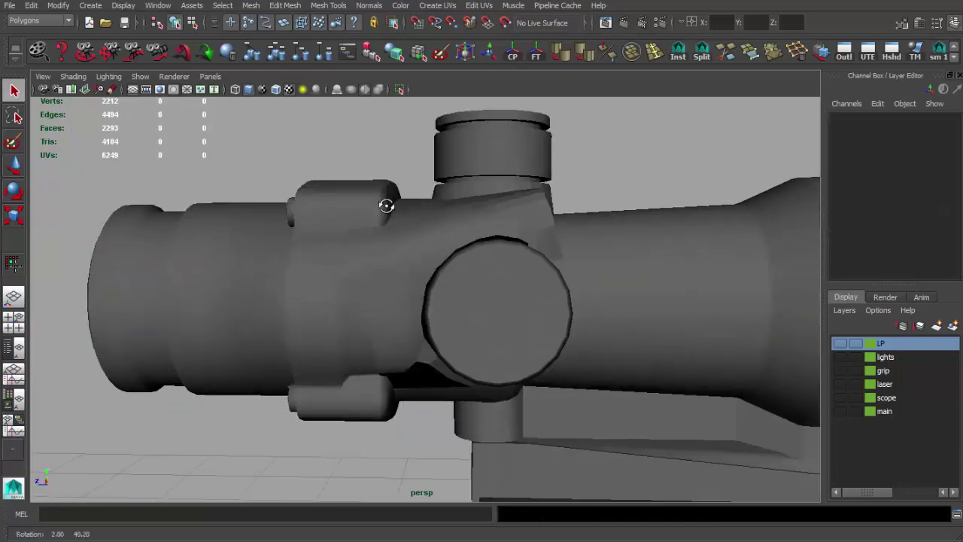
scroll(386, 204, "up", 5)
- Soften an edge on the scope's side and the edge under the barrel
key("F10")
left_click(284, 352)
key("alt+s")
scroll(284, 353, "down", 5)
key("F8")
mouse_move(492, 359)
left_mouse_down("alt")
mouse_move(428, 253)
mouse_move(393, 344)
left_mouse_up("alt")
key("F10")
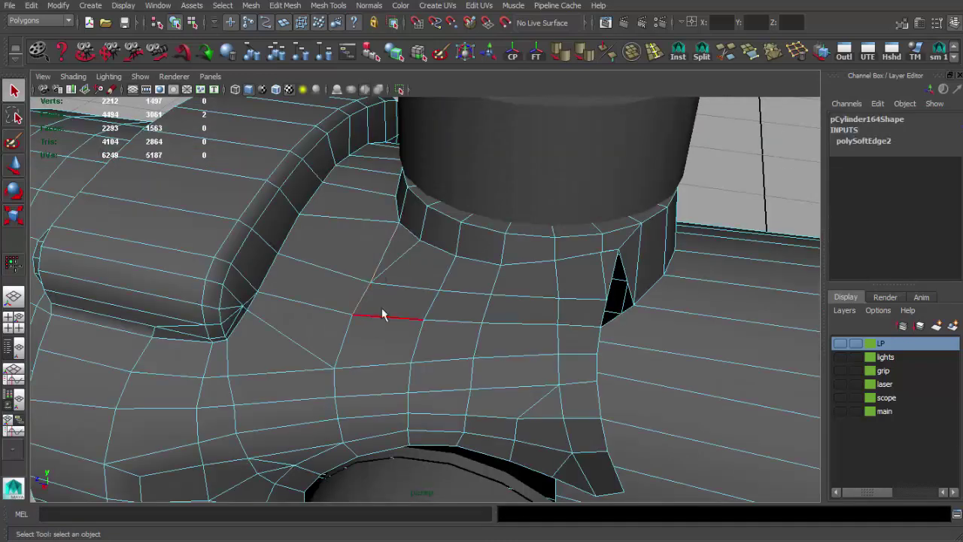
left_click(571, 57)
key("alt+s")
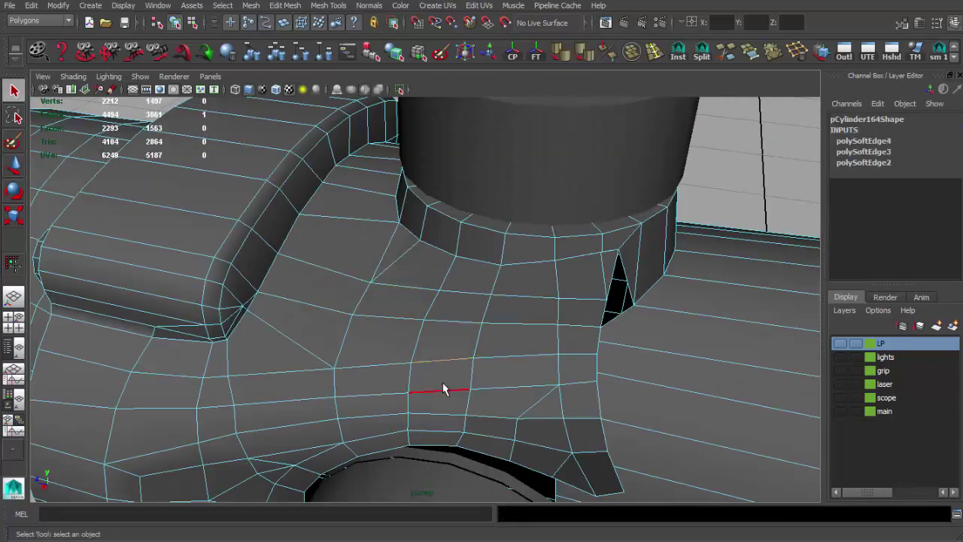
key("alt+s")
key("alt+s")
key("alt+s")
- Soften three more edges around the turret base
key("alt+s")
key("alt+s")
left_click(555, 278)
key("alt+s")
key("alt+s")
left_click(569, 294)
key("alt+s")
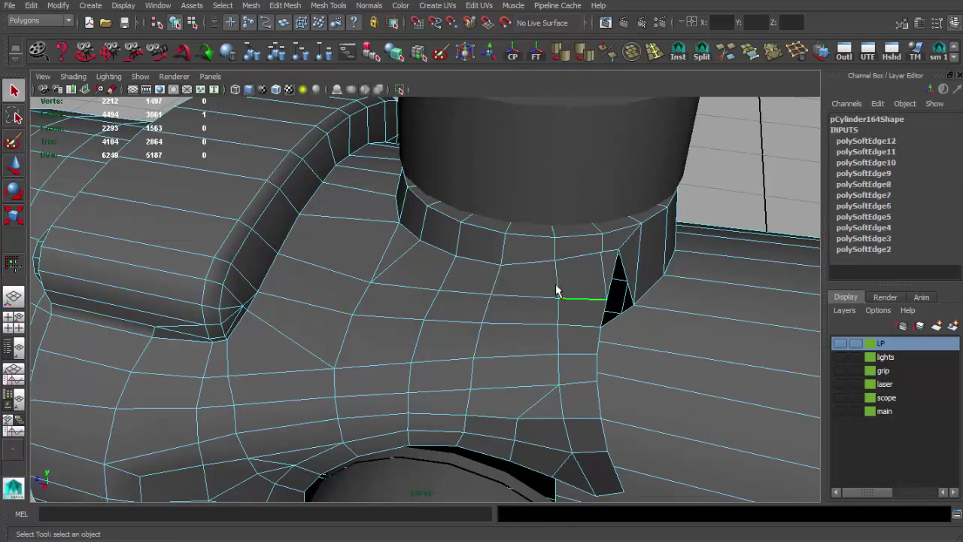
left_click(554, 251)
key("alt+s")
key("alt+s")
key("alt+s")
- Soften an edge on the turret neck and one just below the turret
left_click_drag(615, 272, 487, 291, "alt")
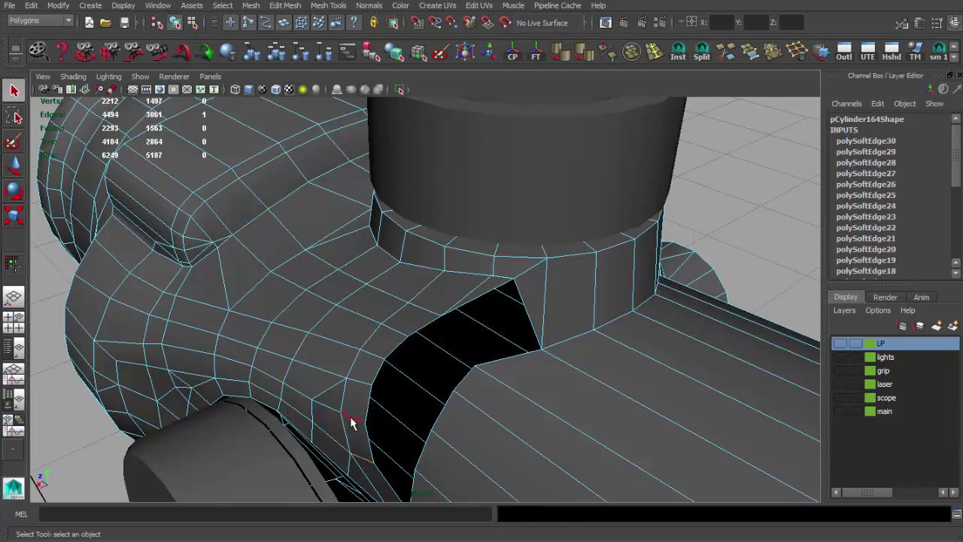
left_click_drag(316, 410, 419, 287, "alt")
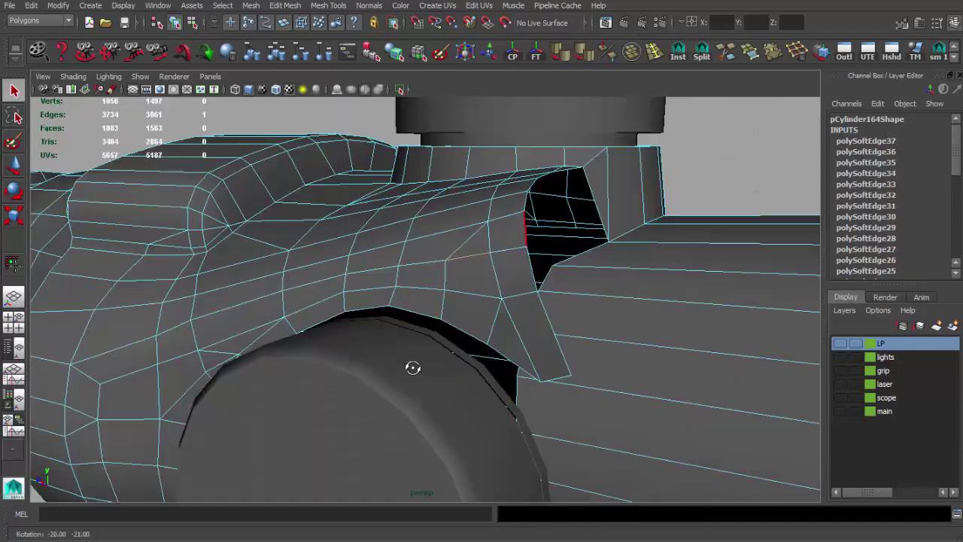
left_click(418, 286)
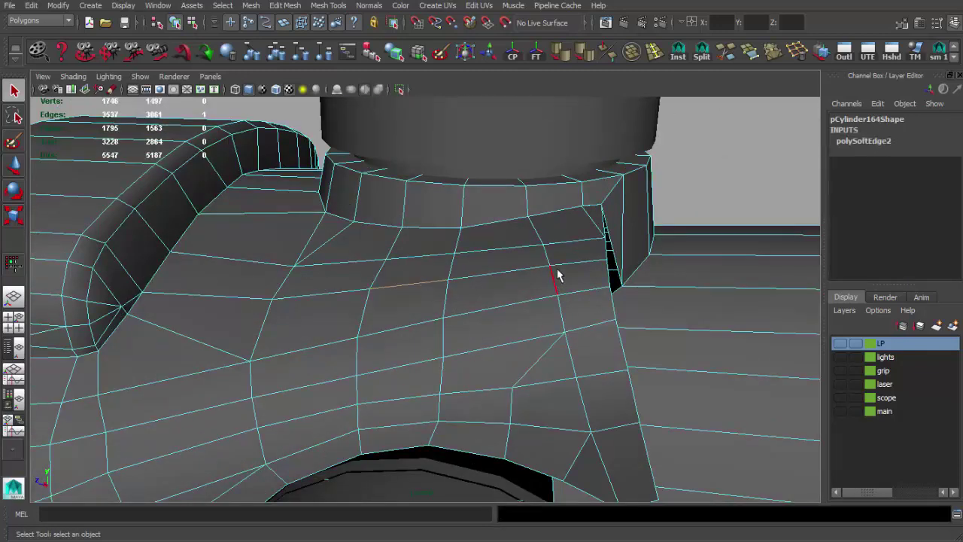
left_click(570, 235)
left_click(596, 449)
left_click(568, 436)
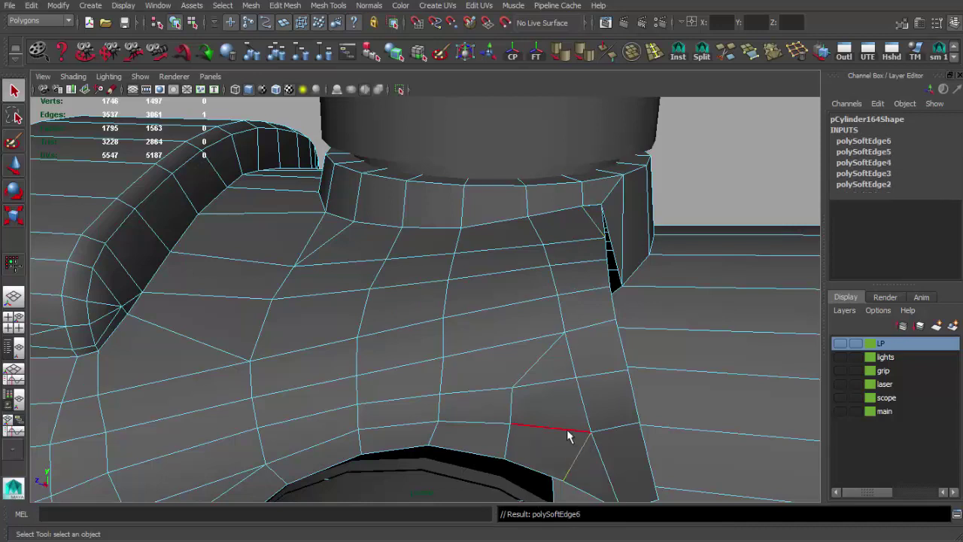
- Soften the remaining edges below the turret and near the lower front
left_click(519, 428)
left_click(441, 440)
left_click(496, 413)
left_click(571, 405)
left_click(598, 451)
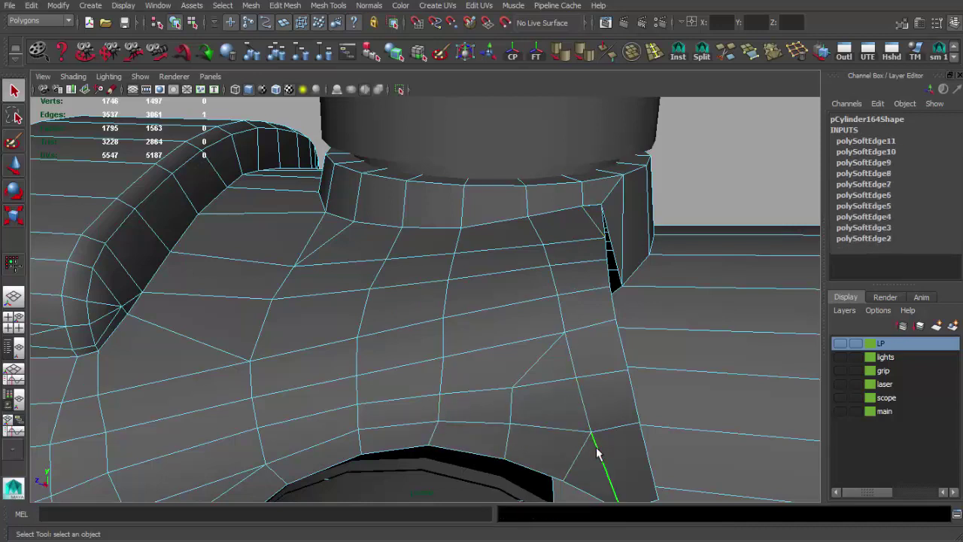
left_click(566, 325)
key("F8")
left_click_drag(540, 340, 408, 355, "alt")
- Soften an edge beside the scope's rear bump, then return to object mode
left_click(424, 311)
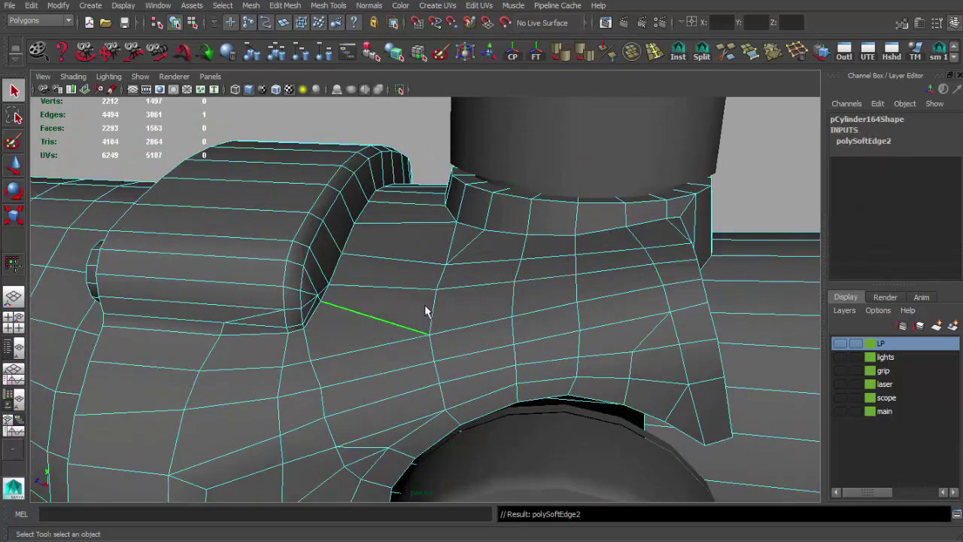
left_click(440, 291)
key("F8")
mouse_move(441, 268)
left_mouse_down("alt")
mouse_move(435, 219)
mouse_move(462, 188)
mouse_move(400, 193)
mouse_move(530, 290)
left_mouse_up("alt")
left_click(435, 219)
- Soften the short edge below the rear bump
key("F8")
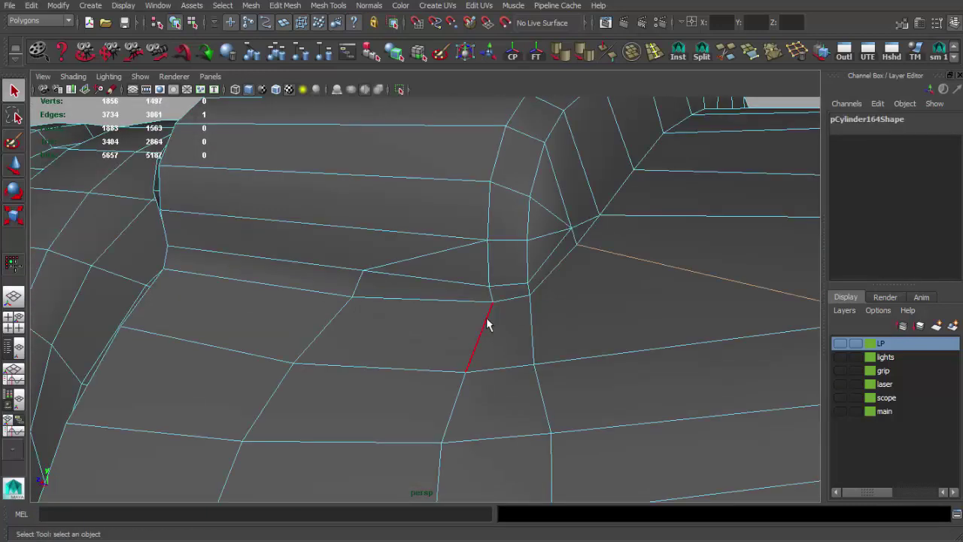
left_click(496, 314)
left_click(557, 279)
key("F8")
- Reselect the scope body, close in on the rear bump and soften the edge beside it
scroll(540, 289, "down", 5)
mouse_move(593, 303)
left_mouse_down("alt")
mouse_move(507, 208)
mouse_move(520, 217)
left_mouse_up("alt")
left_click(507, 208)
mouse_move(519, 218)
right_mouse_down("alt")
mouse_move(777, 353)
mouse_move(613, 318)
right_mouse_up("alt")
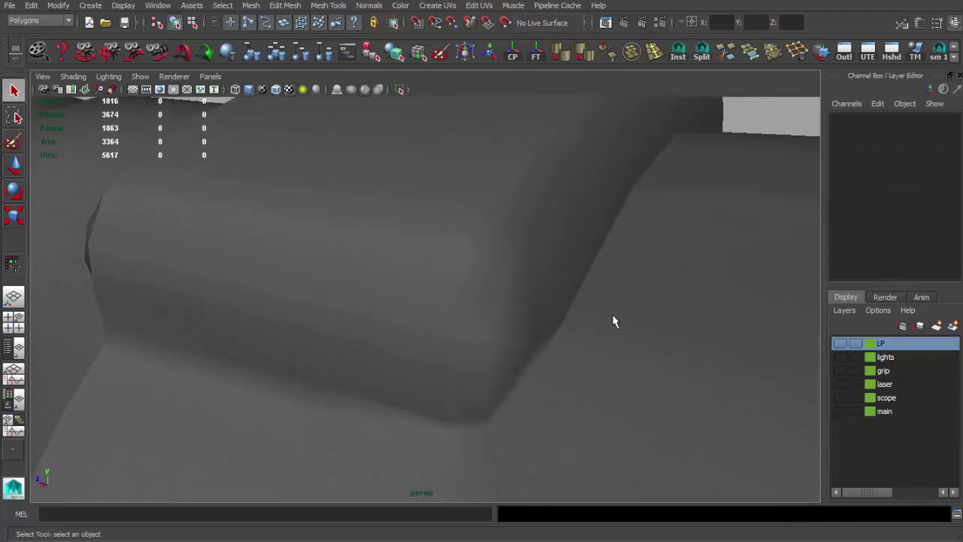
scroll(521, 337, "down", 3)
mouse_move(521, 337)
left_mouse_down("alt")
mouse_move(266, 324)
mouse_move(326, 304)
mouse_move(582, 329)
mouse_move(308, 343)
mouse_move(460, 329)
mouse_move(730, 326)
mouse_move(429, 338)
mouse_move(315, 330)
left_mouse_up("alt")
left_click(307, 343)
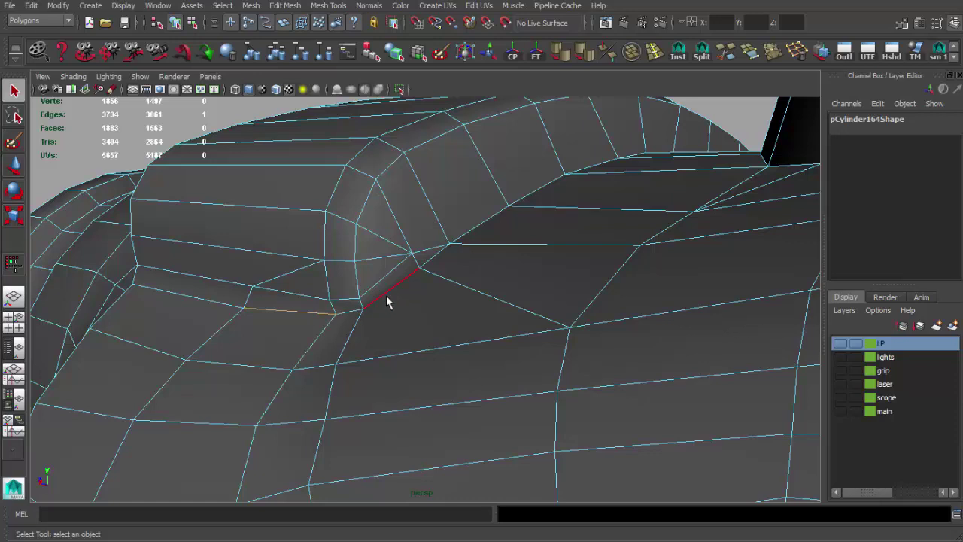
right_click_drag(535, 185, 533, 263, "alt")
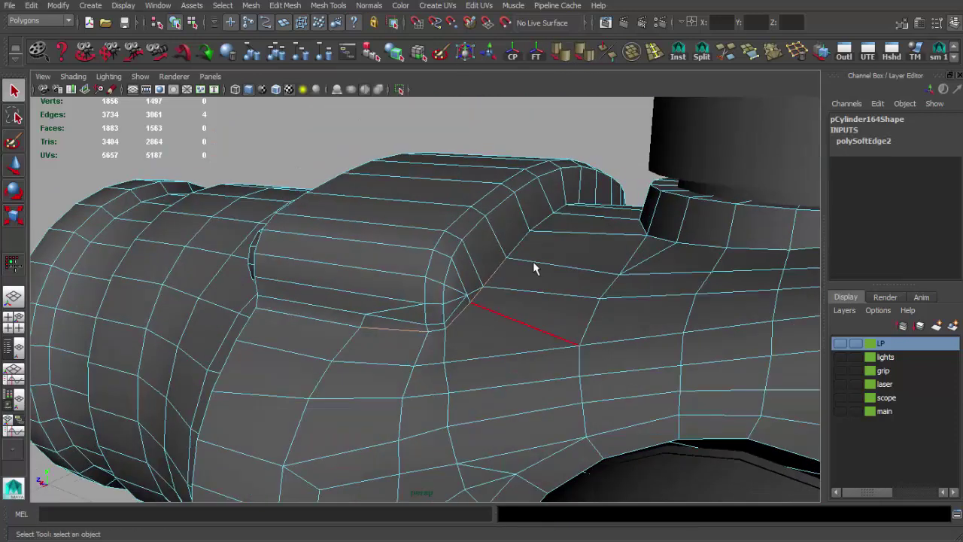
left_click_drag(434, 307, 475, 327, "alt")
right_click_drag(474, 326, 407, 374, "alt")
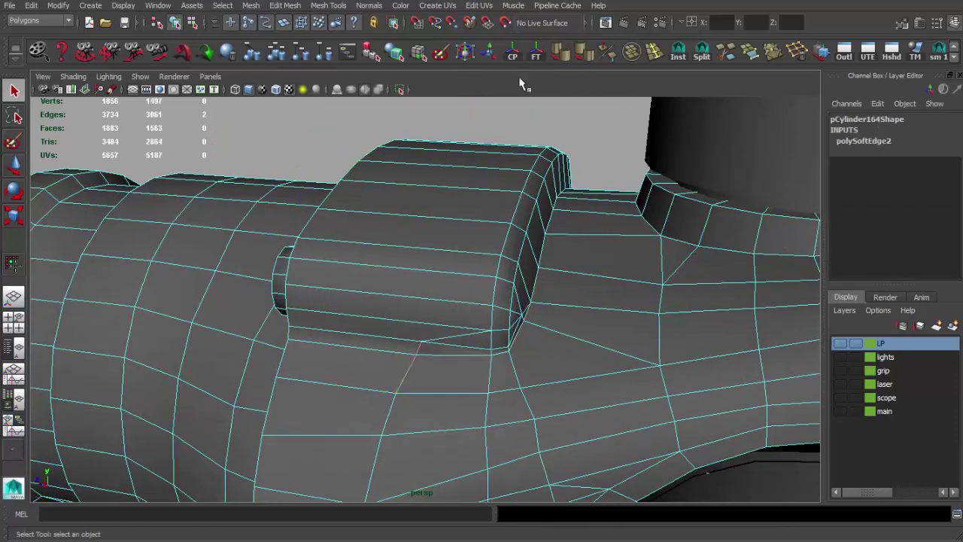
left_click(564, 52)
- Inspect the scope mesh in wireframe and vertex mode, then return to shaded view
left_click_drag(477, 246, 488, 322, "alt")
key("4")
key("F9")
mouse_move(564, 295)
left_mouse_down("alt")
mouse_move(557, 318)
mouse_move(568, 348)
left_mouse_up("alt")
key("5")
- Select the scope body and close in on the turret base edges
left_click_drag(751, 67, 501, 336, "alt")
key("F8")
mouse_move(501, 335)
right_mouse_down("alt")
mouse_move(432, 318)
mouse_move(595, 213)
mouse_move(580, 294)
right_mouse_up("alt")
left_click(580, 294)
mouse_move(580, 294)
left_mouse_down("alt")
mouse_move(517, 242)
mouse_move(542, 273)
left_mouse_up("alt")
right_click_drag(542, 273, 554, 253, "alt")
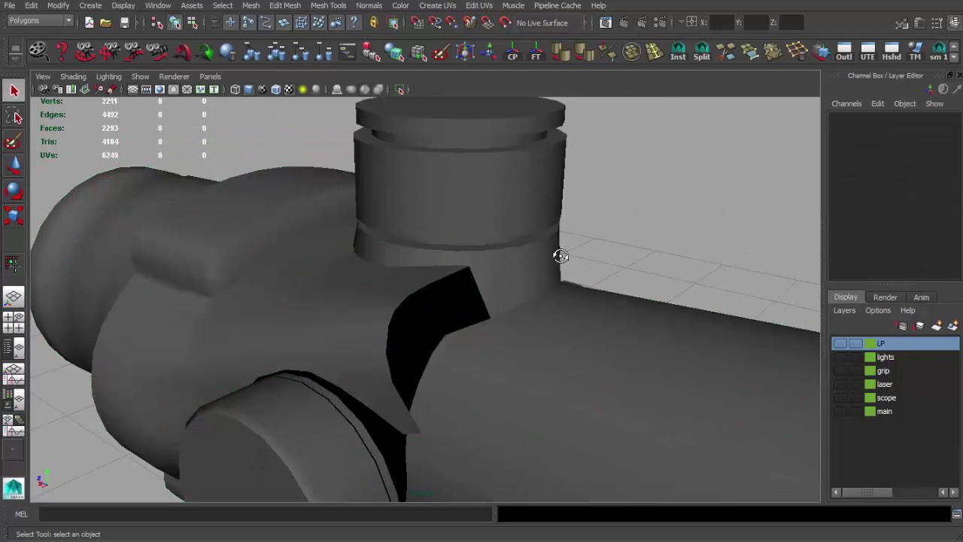
left_click_drag(554, 254, 587, 258, "alt")
right_click_drag(587, 258, 284, 203, "alt")
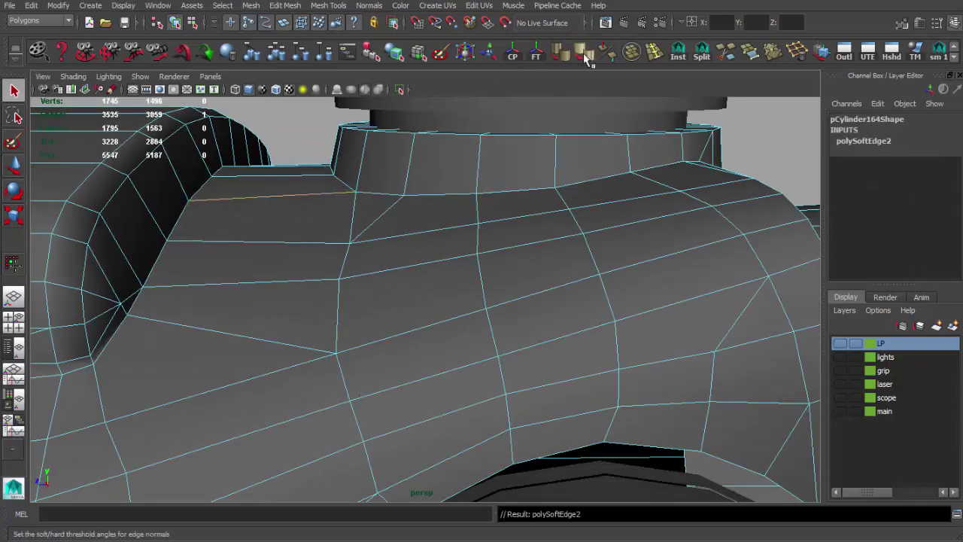
- Soften the edge where the turret meets the scope tube
left_click(516, 243)
right_click_drag(516, 243, 490, 182, "alt")
left_click_drag(490, 183, 542, 207, "alt")
mouse_move(542, 201)
right_mouse_down("alt")
mouse_move(457, 188)
mouse_move(393, 241)
right_mouse_up("alt")
mouse_move(393, 241)
left_mouse_down("alt")
mouse_move(337, 228)
mouse_move(401, 233)
mouse_move(344, 215)
mouse_move(402, 248)
mouse_move(436, 290)
mouse_move(820, 279)
mouse_move(612, 269)
mouse_move(627, 251)
left_mouse_up("alt")
mouse_move(627, 251)
right_mouse_down("alt")
mouse_move(713, 363)
mouse_move(440, 259)
right_mouse_up("alt")
left_click(480, 57)
- Orbit around the turret area to check the smoothed shading
mouse_move(489, 243)
left_mouse_down("alt")
mouse_move(502, 160)
mouse_move(364, 240)
left_mouse_up("alt")
right_click_drag(363, 241, 364, 229)
key("g")
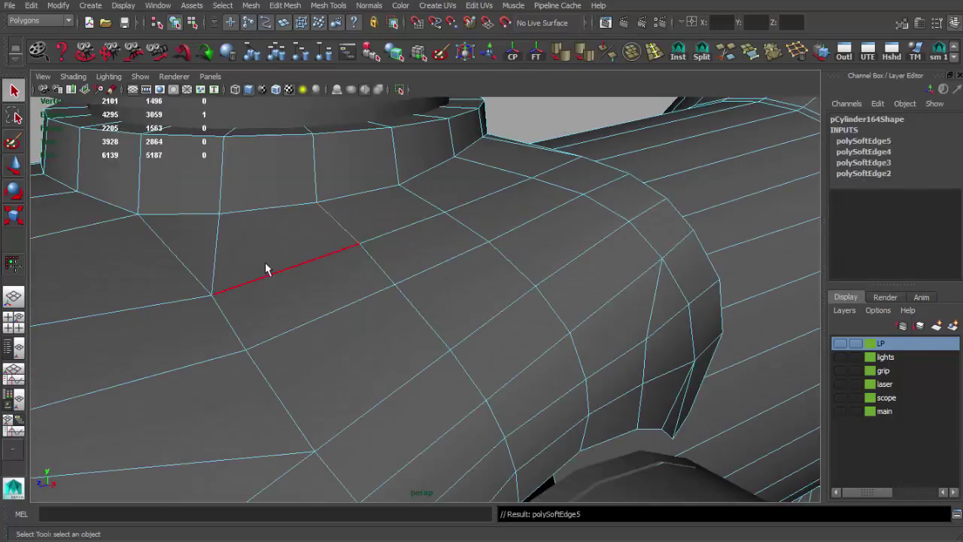
left_click_drag(369, 247, 473, 208, "alt")
left_click(501, 172)
mouse_move(501, 172)
right_mouse_down("alt")
mouse_move(401, 185)
mouse_move(455, 240)
mouse_move(456, 267)
mouse_move(377, 188)
right_mouse_up("alt")
left_click_drag(377, 188, 408, 176, "alt")
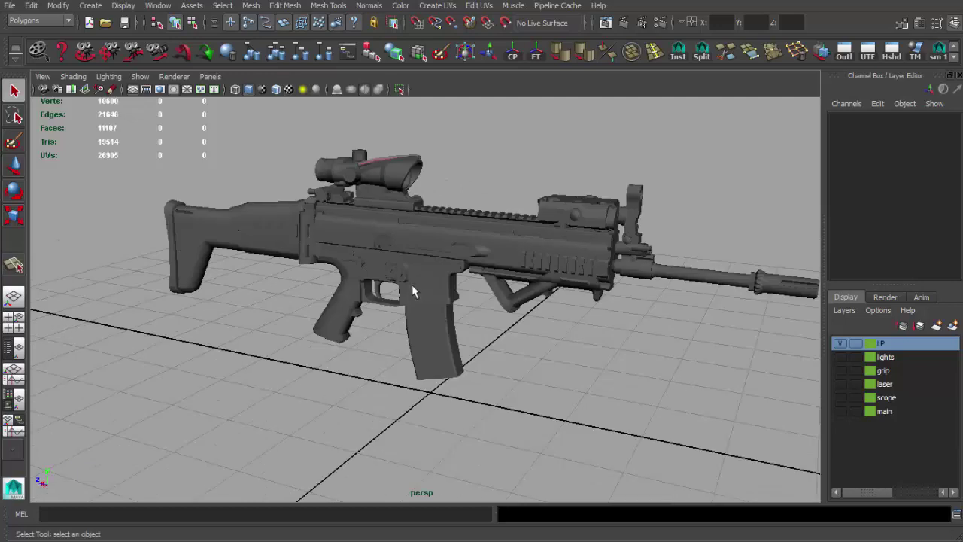
left_click_drag(412, 292, 419, 238, "alt")
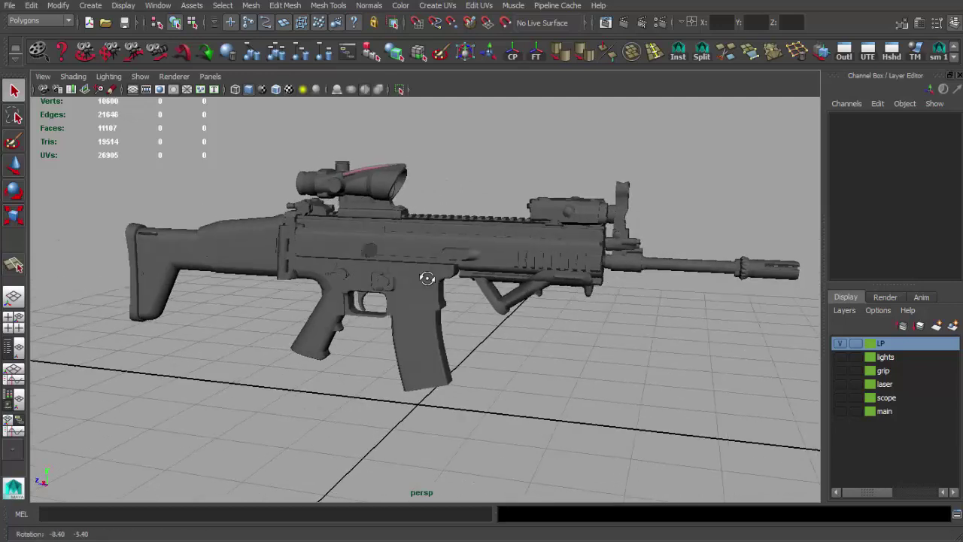
left_click(569, 204)
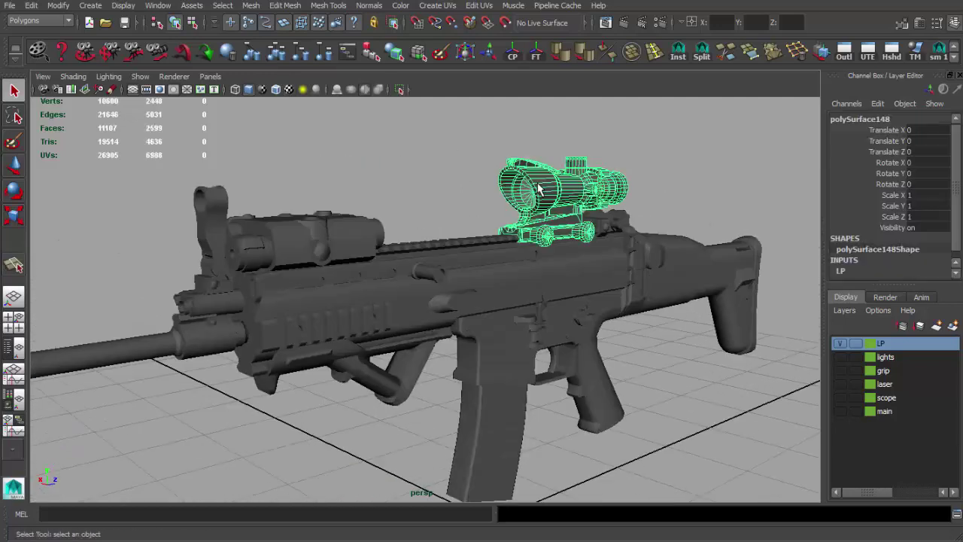
key("f")
left_click(510, 143)
mouse_move(509, 143)
left_mouse_down("alt")
mouse_move(467, 197)
mouse_move(589, 209)
mouse_move(432, 266)
mouse_move(571, 281)
mouse_move(534, 305)
left_mouse_up("alt")
left_click(432, 267)
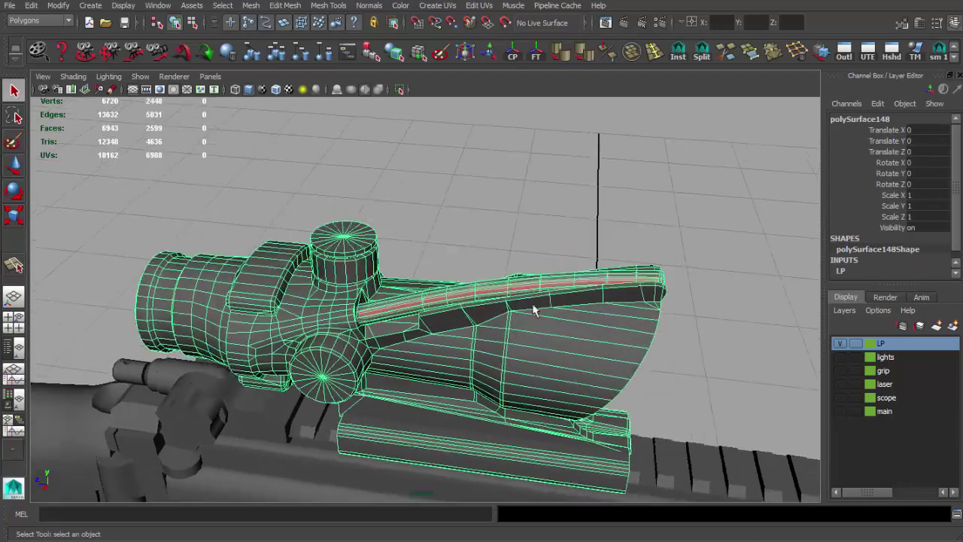
scroll(533, 305, "up", 5)
mouse_move(594, 275)
left_mouse_down("alt")
mouse_move(498, 276)
mouse_move(466, 298)
mouse_move(369, 281)
mouse_move(339, 288)
mouse_move(441, 267)
mouse_move(441, 290)
mouse_move(466, 248)
mouse_move(590, 239)
mouse_move(466, 213)
mouse_move(370, 210)
mouse_move(438, 247)
mouse_move(444, 227)
mouse_move(550, 227)
mouse_move(438, 325)
left_mouse_up("alt")
left_click(590, 240)
left_click(438, 324)
scroll(451, 316, "down", 3)
key("w")
scroll(481, 336, "down", 3)
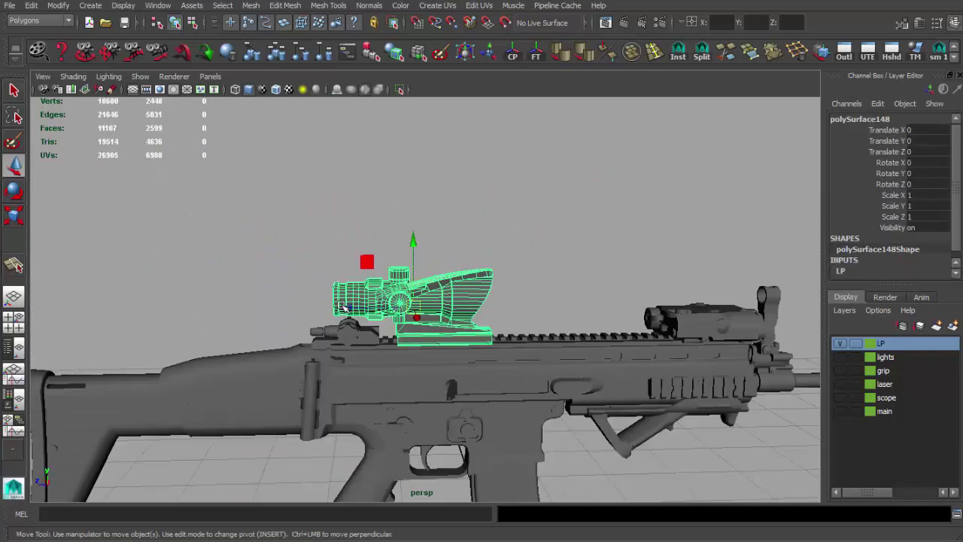
- Orbit to the rifle's opposite side and view the scope from the front
mouse_move(403, 309)
left_mouse_down("alt")
mouse_move(623, 308)
mouse_move(570, 322)
left_mouse_up("alt")
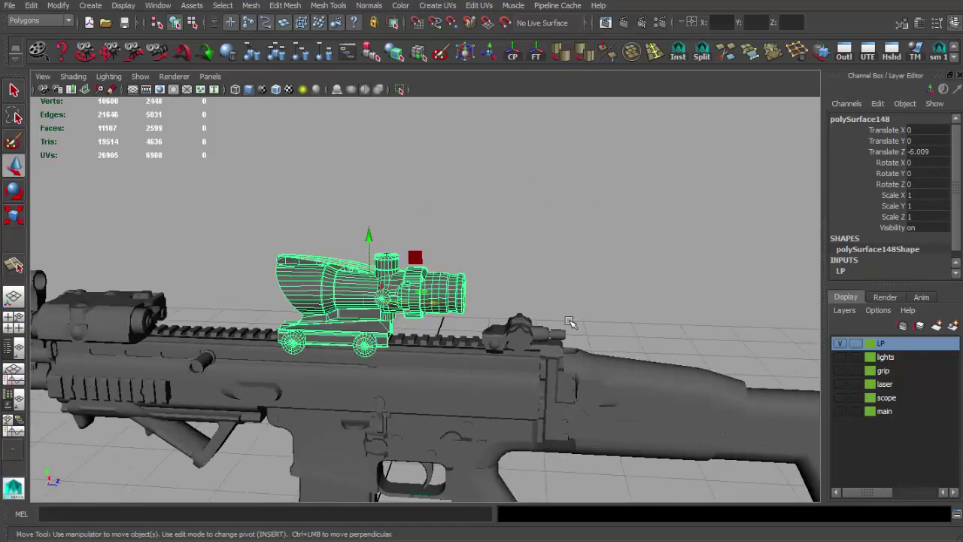
mouse_move(490, 289)
left_mouse_down("alt")
mouse_move(570, 258)
mouse_move(516, 208)
mouse_move(565, 319)
left_mouse_up("alt")
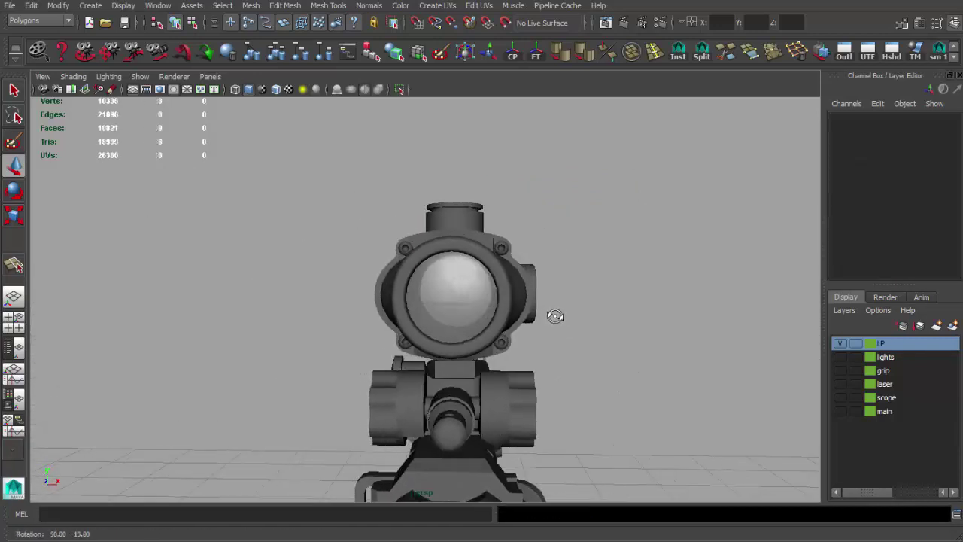
middle_click_drag(573, 322, 583, 322, "alt")
left_click(491, 303)
left_click(671, 292)
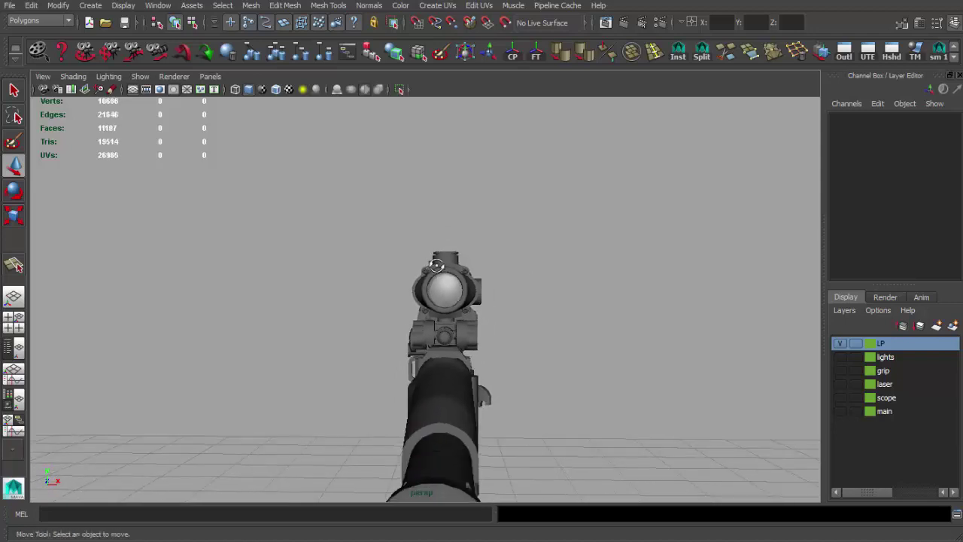
- Check the mounted scope from side, rear three-quarter and front views
left_click_drag(625, 325, 475, 333, "alt")
right_click_drag(475, 333, 468, 332, "alt")
mouse_move(468, 332)
left_mouse_down("alt")
mouse_move(630, 327)
mouse_move(679, 301)
mouse_move(529, 291)
mouse_move(634, 318)
mouse_move(630, 329)
mouse_move(219, 348)
mouse_move(230, 386)
mouse_move(574, 338)
left_mouse_up("alt")
scroll(464, 294, "up", 5)
scroll(474, 286, "down", 5)
mouse_move(501, 263)
left_mouse_down("alt")
mouse_move(589, 245)
mouse_move(688, 264)
mouse_move(531, 176)
left_mouse_up("alt")
scroll(531, 176, "down", 5)
scroll(529, 185, "up", 2)
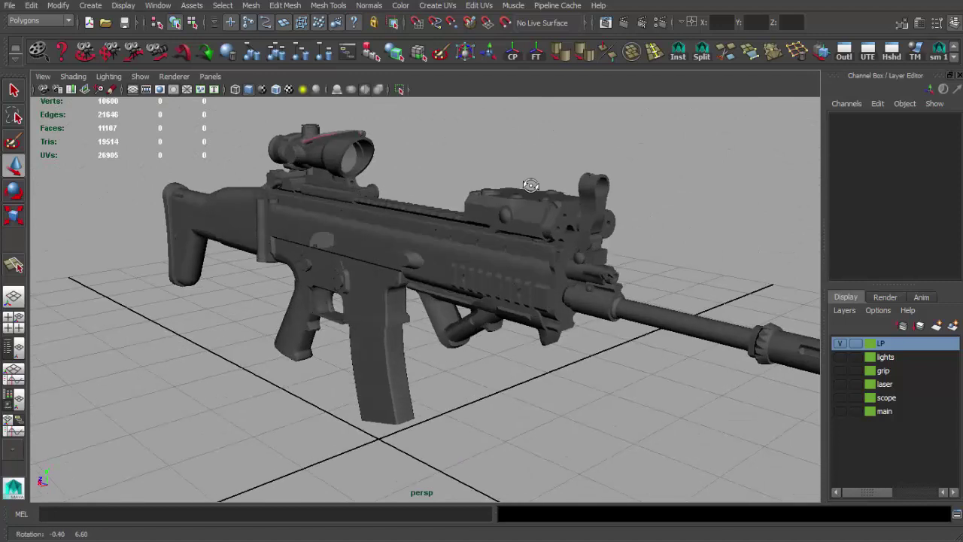
scroll(537, 185, "up", 2)
scroll(526, 187, "down", 2)
left_click(267, 188)
left_click_drag(271, 192, 391, 218, "alt")
left_click(522, 223)
mouse_move(522, 223)
left_mouse_down("alt")
mouse_move(316, 262)
mouse_move(407, 313)
left_mouse_up("alt")
scroll(421, 240, "up", 5)
left_click_drag(372, 374, 391, 331, "alt")
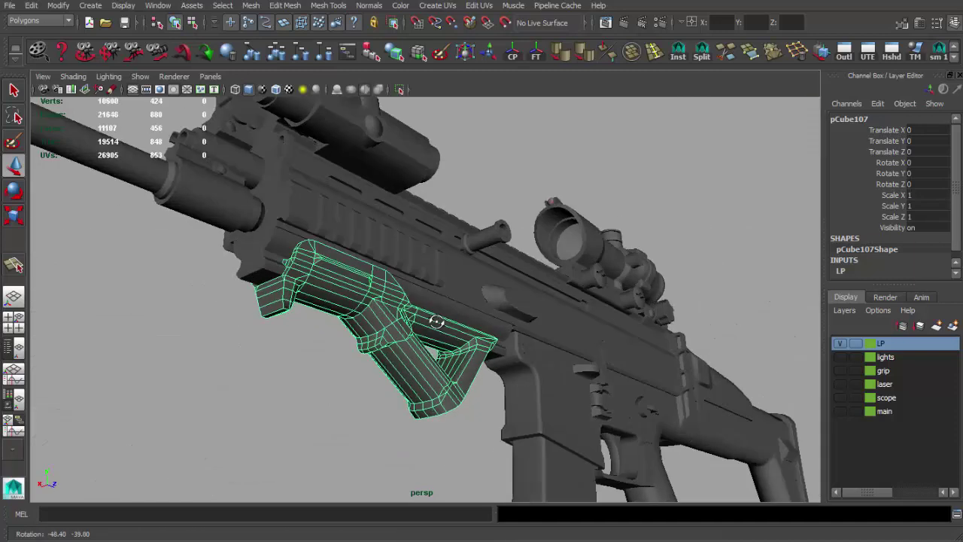
left_click(421, 376)
mouse_move(422, 376)
left_mouse_down("alt")
mouse_move(398, 314)
mouse_move(464, 274)
left_mouse_up("alt")
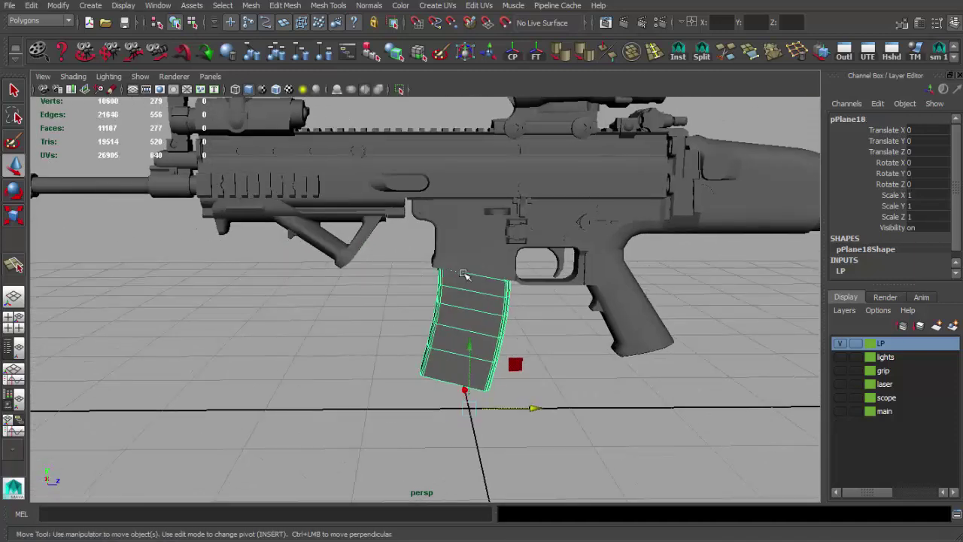
key("4")
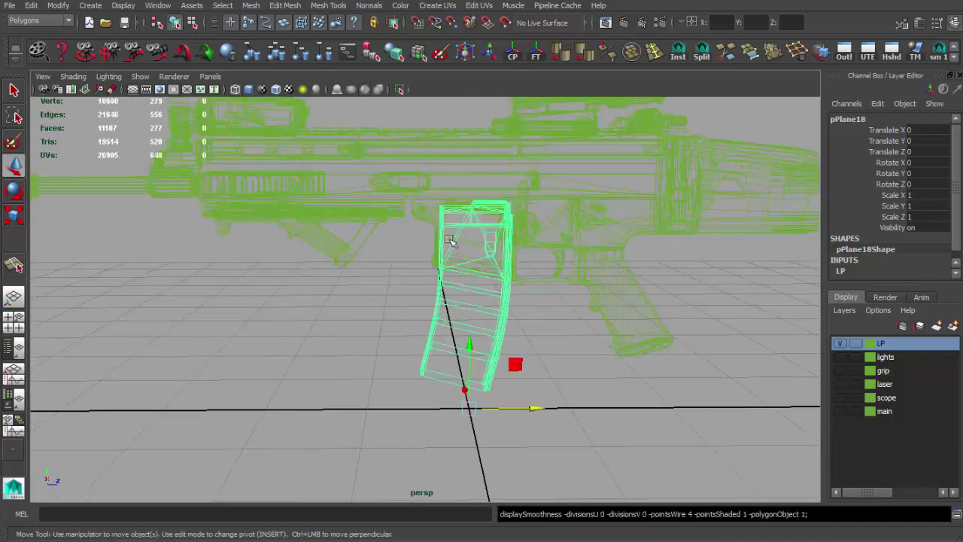
left_click(415, 176, "shift")
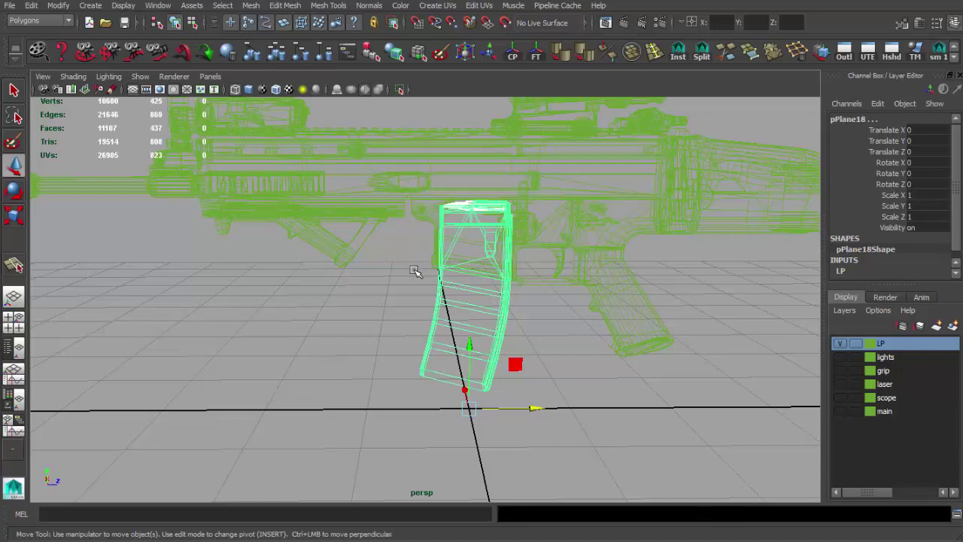
left_click(399, 89)
left_click_drag(444, 225, 463, 241, "alt")
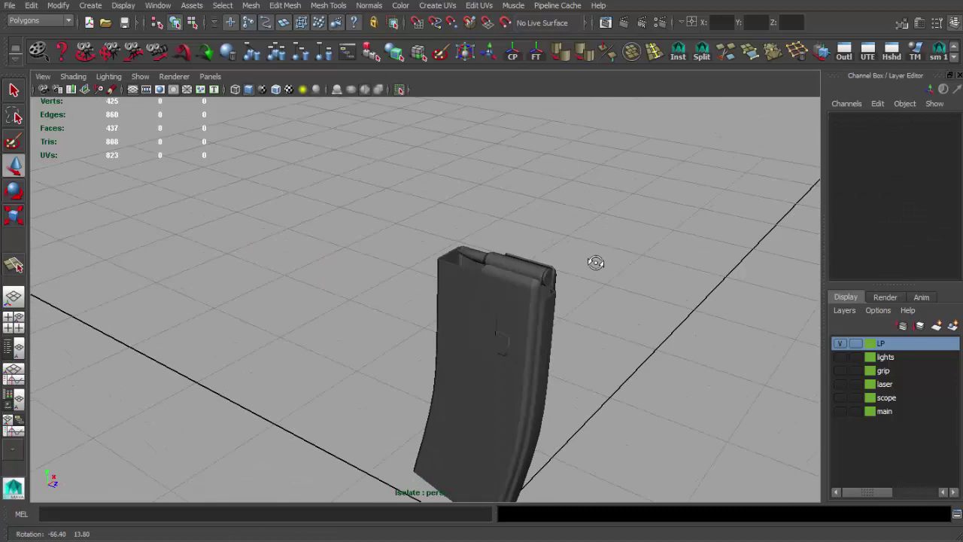
left_click(400, 89)
mouse_move(481, 225)
left_mouse_down("alt")
mouse_move(578, 207)
mouse_move(625, 215)
mouse_move(564, 246)
mouse_move(585, 243)
mouse_move(513, 241)
left_mouse_up("alt")
scroll(626, 215, "up", 5)
scroll(544, 243, "down", 5)
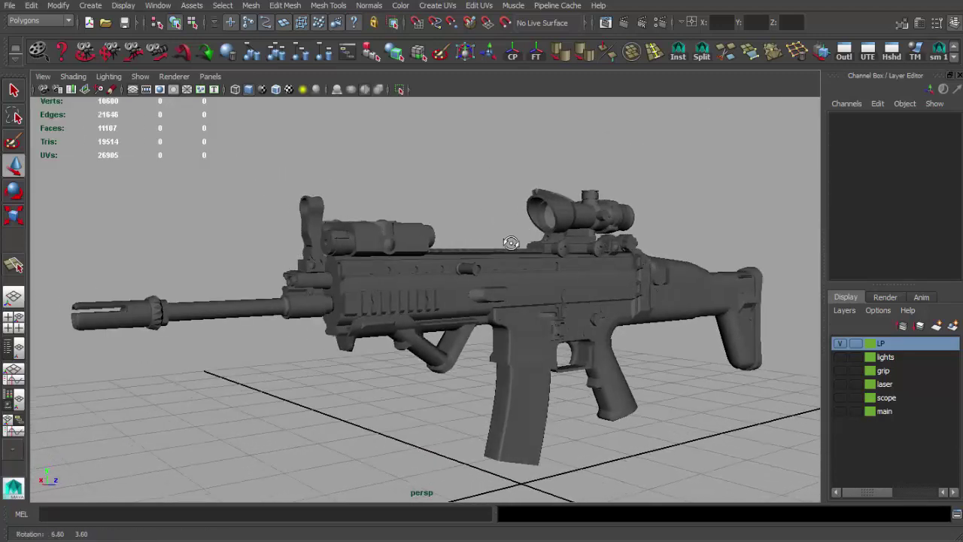